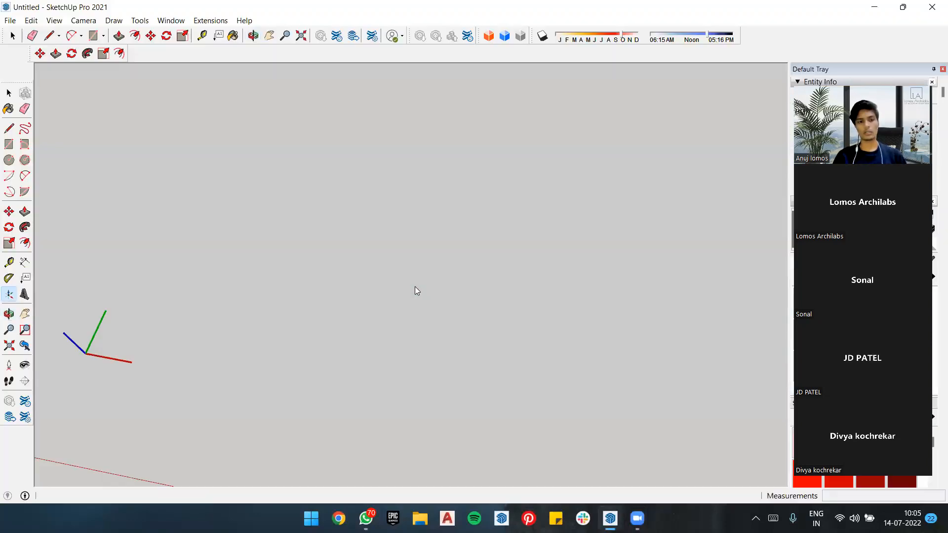
{"action": "scroll", "coordinate": [480, 259], "scroll_direction": "down", "scroll_amount": 2}
{"action": "key", "text": "space"}
{"action": "scroll", "coordinate": [434, 250], "scroll_direction": "down", "scroll_amount": 2}
{"action": "middle_click_drag", "start_coordinate": [434, 249], "coordinate": [310, 215]}
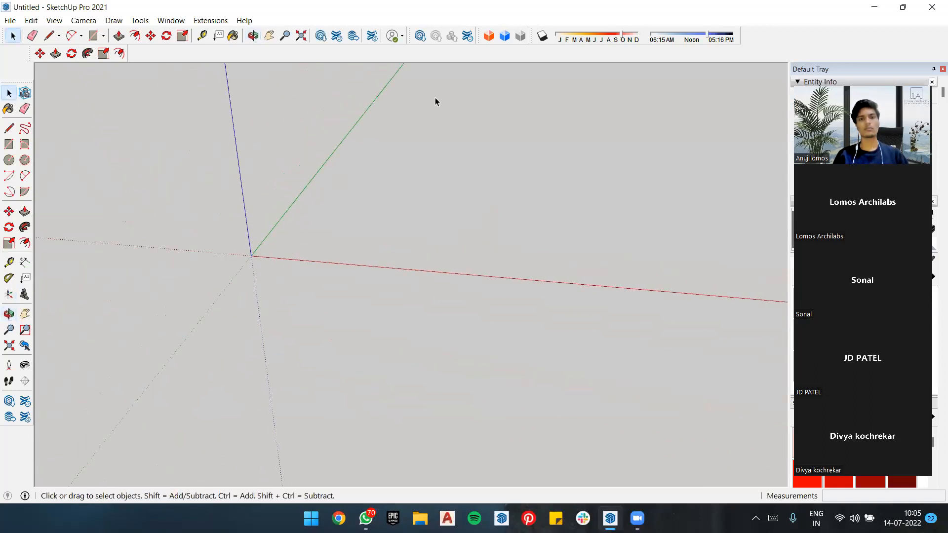
{"action": "scroll", "coordinate": [365, 149], "scroll_direction": "up", "scroll_amount": 3}
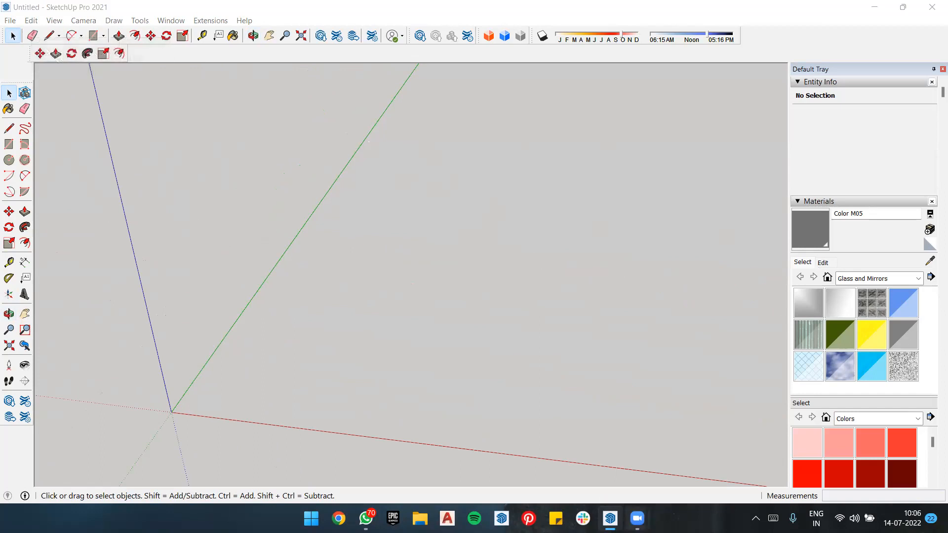
{"action": "mouse_move", "coordinate": [636, 518]}
{"action": "scroll", "coordinate": [461, 258], "scroll_direction": "down", "scroll_amount": 2}
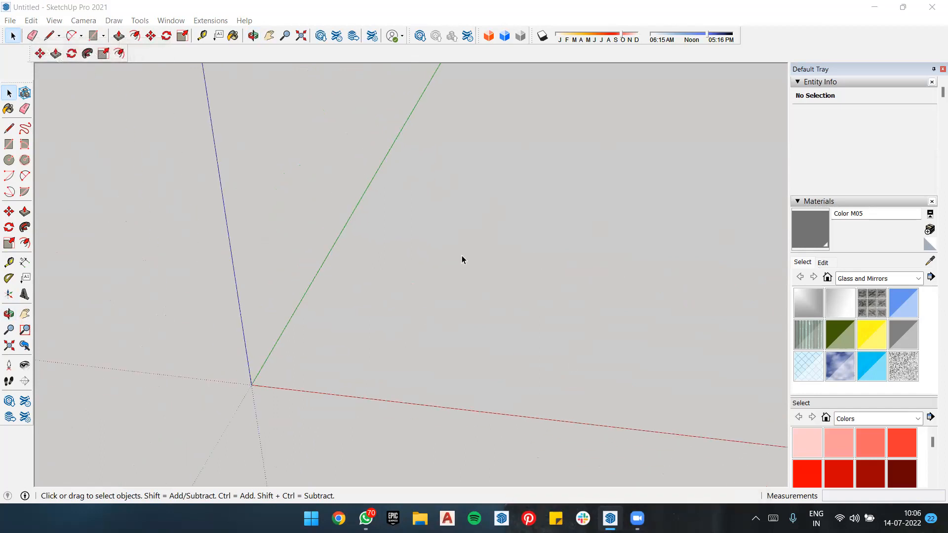
{"action": "middle_click_drag", "start_coordinate": [455, 265], "coordinate": [443, 227]}
{"action": "mouse_move", "coordinate": [372, 345]}
{"action": "middle_mouse_down"}
{"action": "mouse_move", "coordinate": [390, 313]}
{"action": "mouse_move", "coordinate": [516, 186]}
{"action": "mouse_move", "coordinate": [443, 227]}
{"action": "mouse_move", "coordinate": [425, 264]}
{"action": "mouse_move", "coordinate": [394, 283]}
{"action": "mouse_move", "coordinate": [433, 296]}
{"action": "mouse_move", "coordinate": [457, 288]}
{"action": "mouse_move", "coordinate": [372, 320]}
{"action": "mouse_move", "coordinate": [485, 262]}
{"action": "mouse_move", "coordinate": [440, 262]}
{"action": "mouse_move", "coordinate": [520, 258]}
{"action": "mouse_move", "coordinate": [398, 289]}
{"action": "mouse_move", "coordinate": [525, 233]}
{"action": "mouse_move", "coordinate": [432, 235]}
{"action": "mouse_move", "coordinate": [387, 353]}
{"action": "mouse_move", "coordinate": [508, 205]}
{"action": "mouse_move", "coordinate": [479, 269]}
{"action": "mouse_move", "coordinate": [527, 212]}
{"action": "mouse_move", "coordinate": [567, 187]}
{"action": "middle_mouse_up"}
Step: Close the current SketchUp session, relaunch the program and create a new model from the Architectural (Inches) template
{"action": "left_click", "coordinate": [932, 7]}
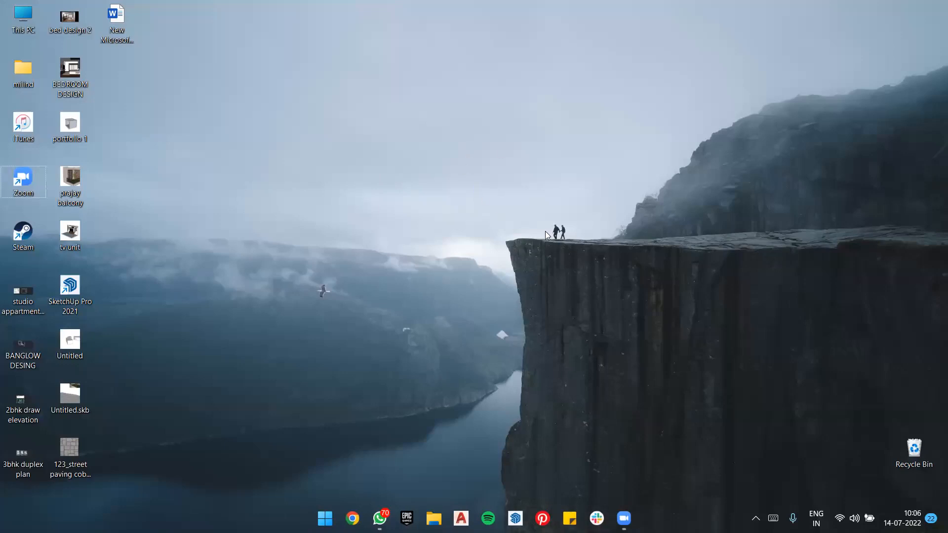
{"action": "right_click", "coordinate": [475, 187]}
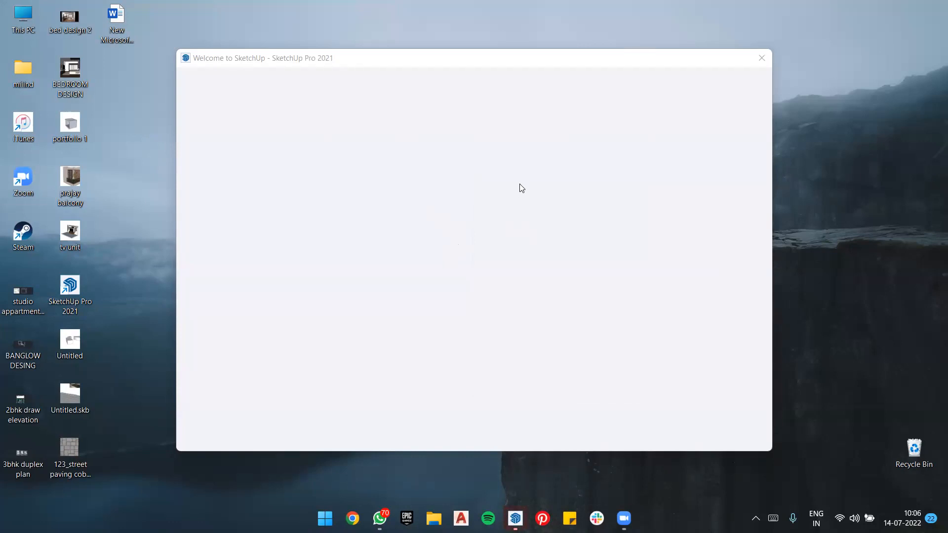
{"action": "mouse_move", "coordinate": [545, 63]}
{"action": "left_mouse_down"}
{"action": "mouse_move", "coordinate": [545, 98]}
{"action": "mouse_move", "coordinate": [539, 80]}
{"action": "left_mouse_up"}
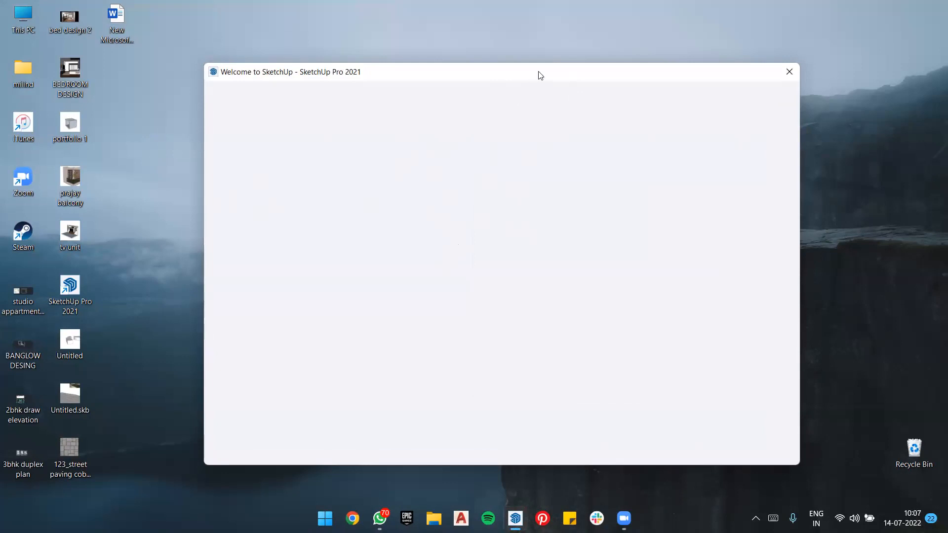
{"action": "left_click_drag", "start_coordinate": [534, 74], "coordinate": [519, 79]}
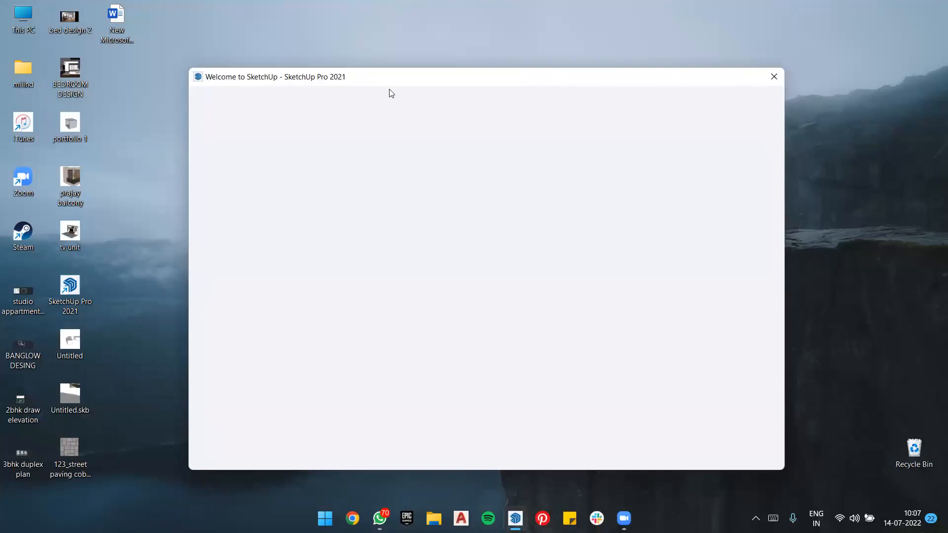
{"action": "left_click_drag", "start_coordinate": [409, 80], "coordinate": [431, 64]}
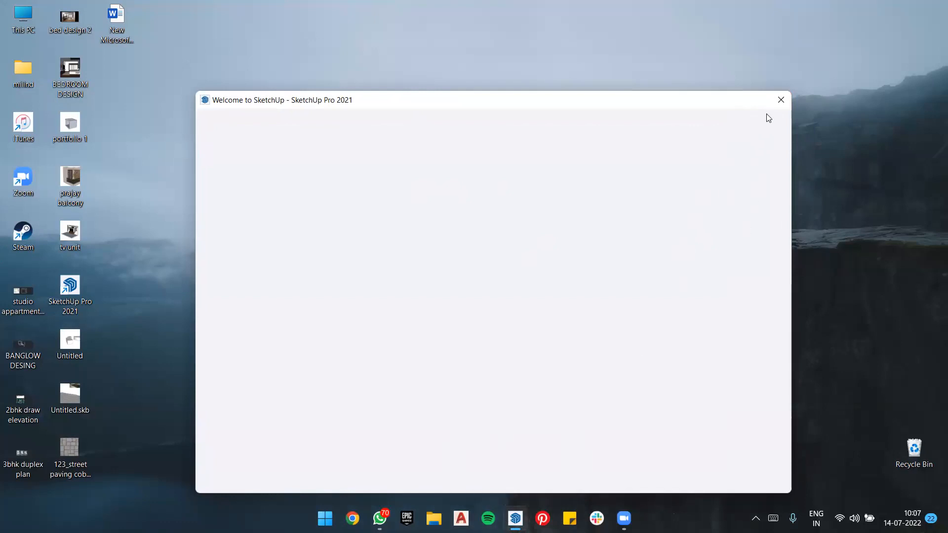
{"action": "left_click", "coordinate": [780, 100]}
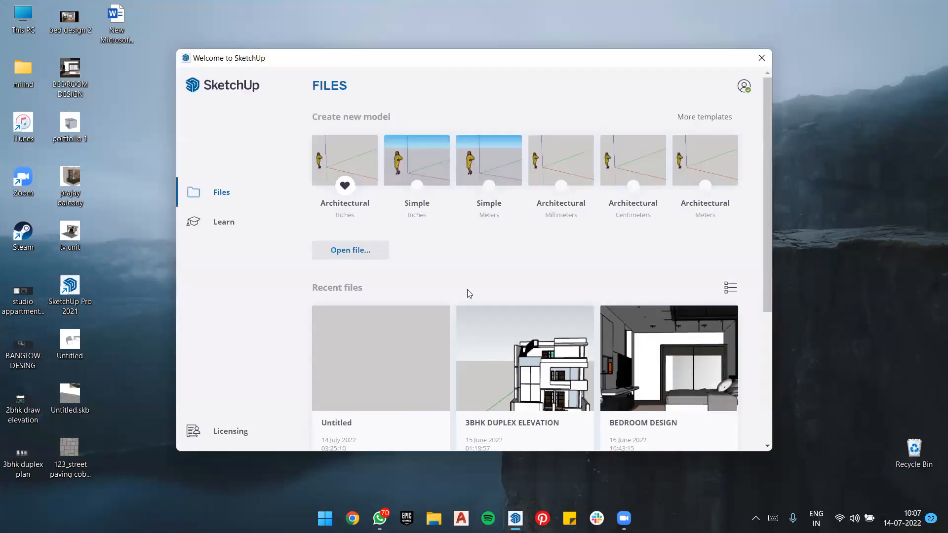
{"action": "left_click", "coordinate": [358, 157]}
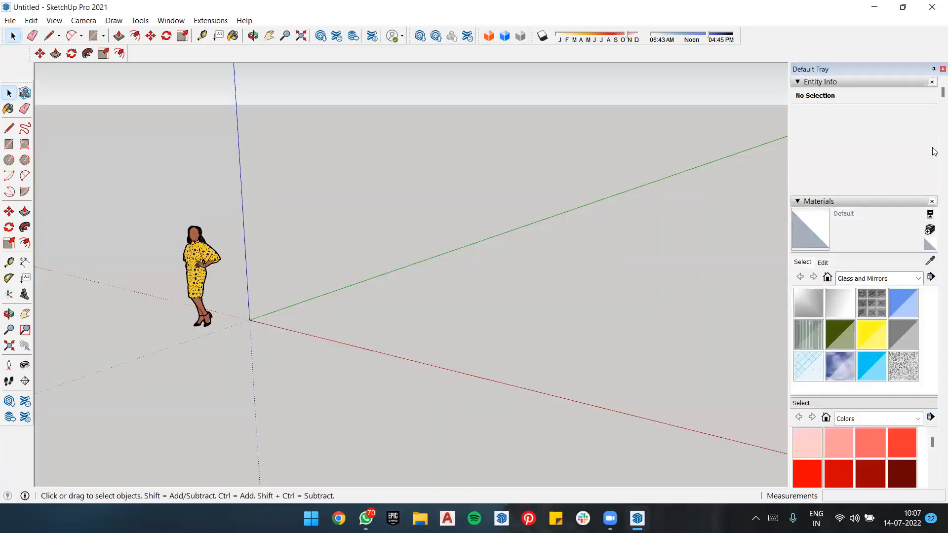
Step: Ignore the extension update notification in the new model
{"action": "scroll", "coordinate": [229, 244], "scroll_direction": "down", "scroll_amount": 1}
{"action": "scroll", "coordinate": [222, 294], "scroll_direction": "down", "scroll_amount": 2}
{"action": "scroll", "coordinate": [412, 177], "scroll_direction": "up", "scroll_amount": 3}
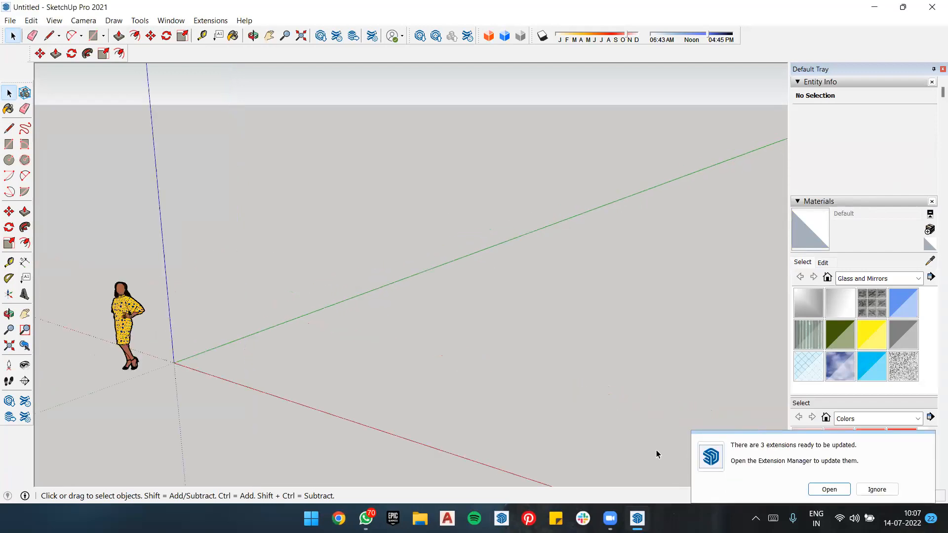
{"action": "left_click", "coordinate": [877, 489]}
{"action": "mouse_move", "coordinate": [261, 316]}
{"action": "middle_mouse_down"}
{"action": "mouse_move", "coordinate": [296, 307]}
{"action": "mouse_move", "coordinate": [271, 311]}
{"action": "middle_mouse_up"}
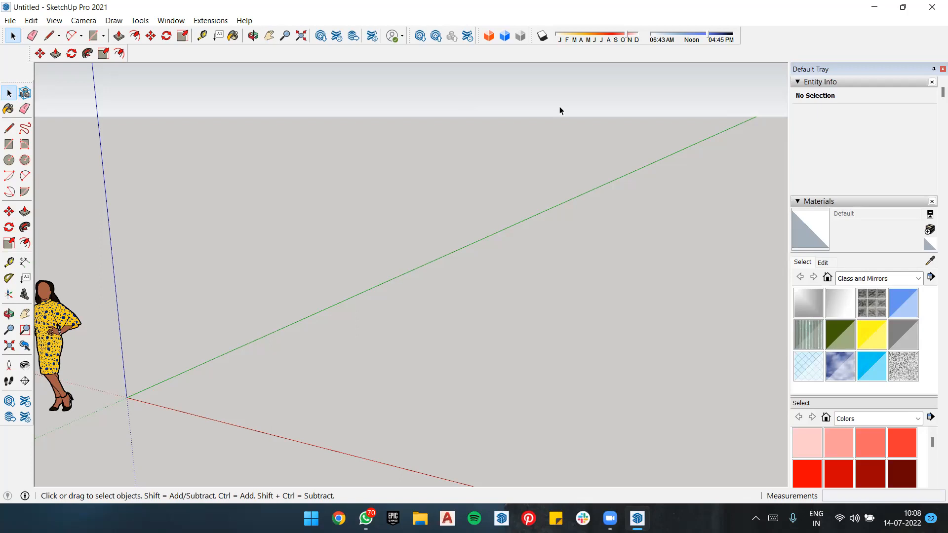
{"action": "mouse_move", "coordinate": [1, 252]}
{"action": "left_mouse_down"}
{"action": "mouse_move", "coordinate": [43, 278]}
{"action": "mouse_move", "coordinate": [28, 305]}
{"action": "mouse_move", "coordinate": [7, 307]}
{"action": "mouse_move", "coordinate": [4, 258]}
{"action": "mouse_move", "coordinate": [117, 230]}
{"action": "mouse_move", "coordinate": [121, 249]}
{"action": "left_mouse_up"}
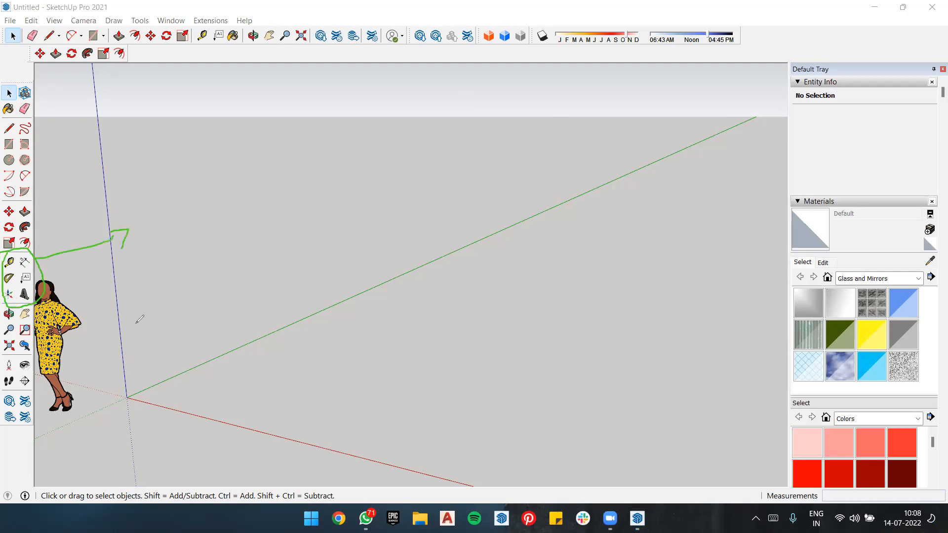
{"action": "key", "text": "ctrl+z"}
{"action": "key", "text": "ctrl+z"}
{"action": "key", "text": "ctrl+z"}
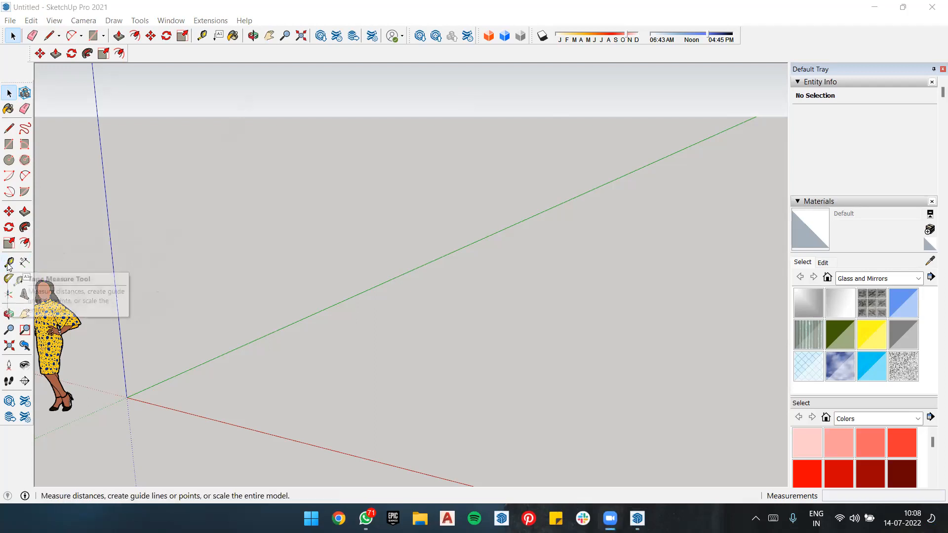
Step: Draw a 5' by 5' rectangle on the ground plane with its first corner at the origin
{"action": "left_click", "coordinate": [9, 143]}
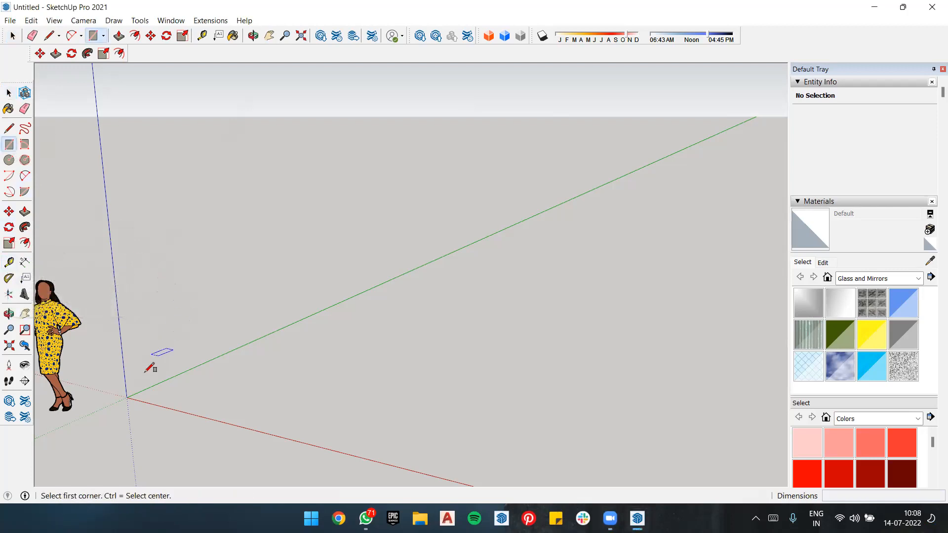
{"action": "left_click", "coordinate": [126, 397]}
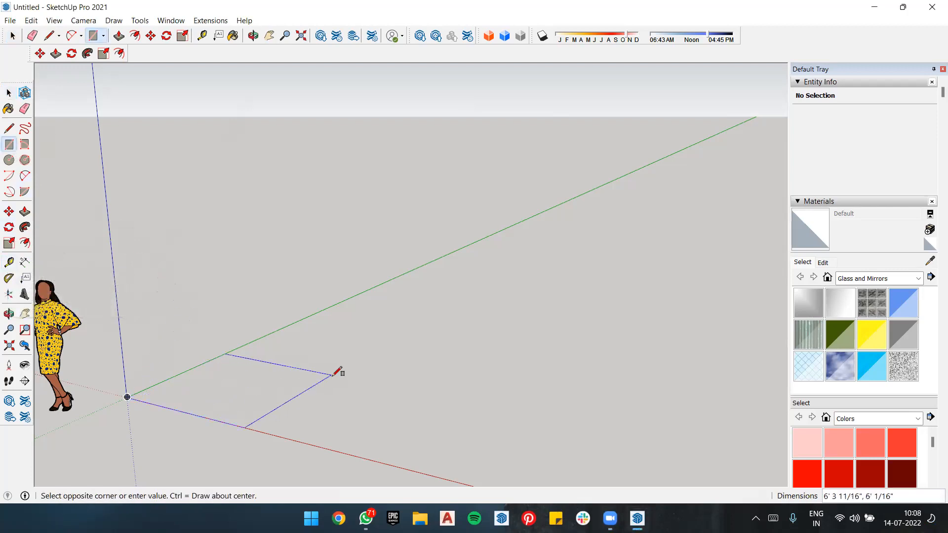
{"action": "type", "text": "5"}
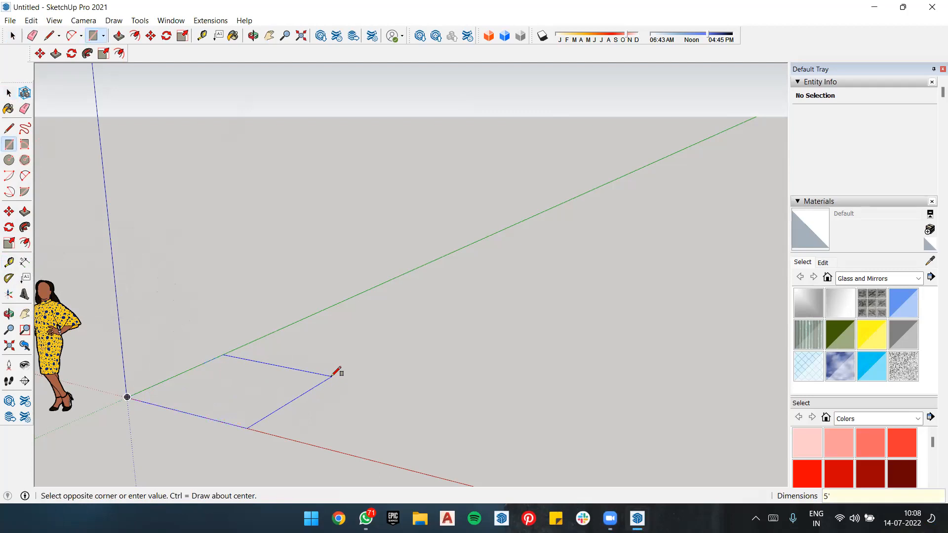
{"action": "type", "text": "',5'"}
{"action": "key", "text": "Return"}
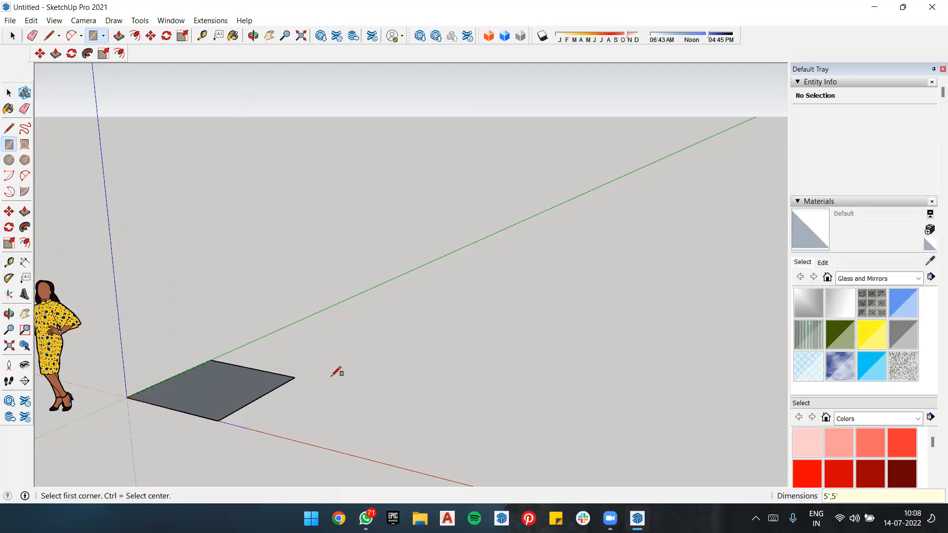
Step: Push/Pull the square face up 5' to form a cube
{"action": "key", "text": "p"}
{"action": "left_click_drag", "start_coordinate": [242, 395], "coordinate": [268, 320]}
{"action": "type", "text": "5"}
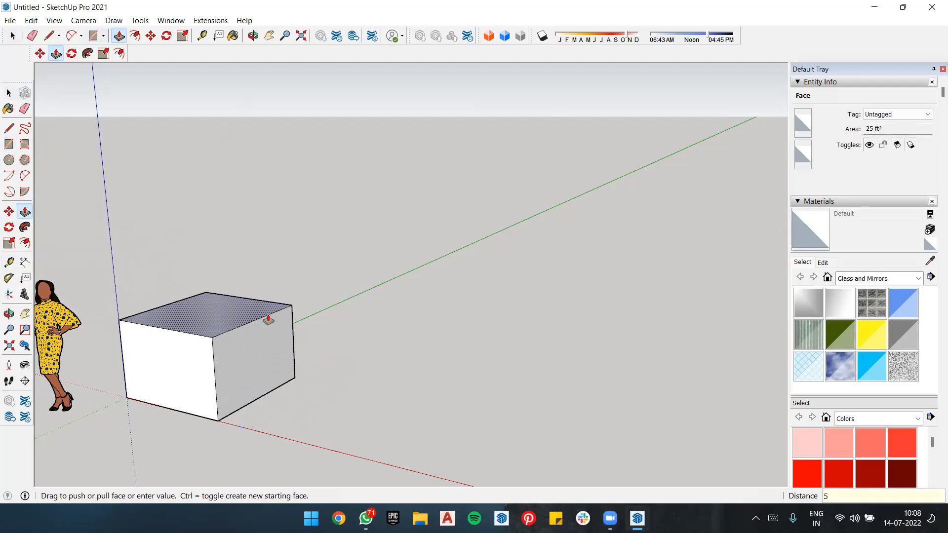
{"action": "key", "text": "Return"}
{"action": "key", "text": "space"}
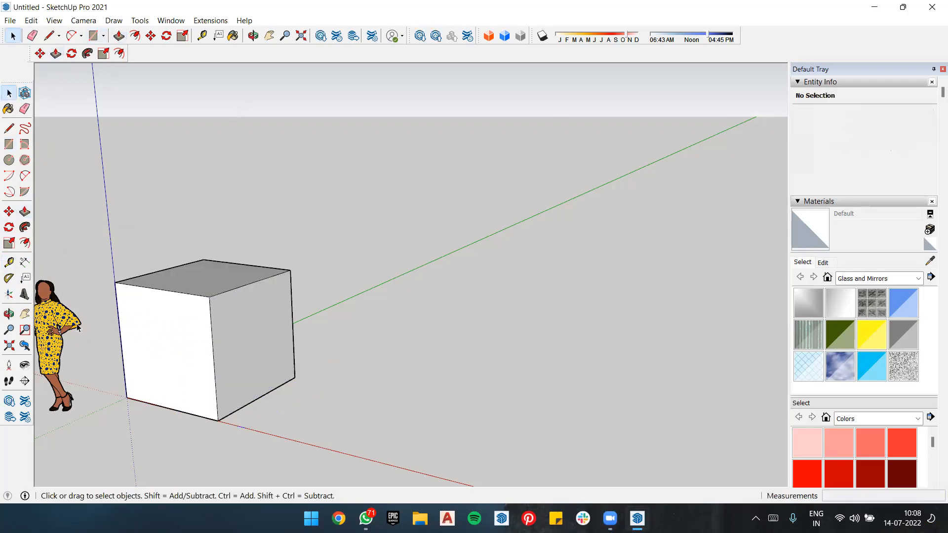
Step: Delete the standing human figure beside the cube
{"action": "left_click", "coordinate": [53, 313]}
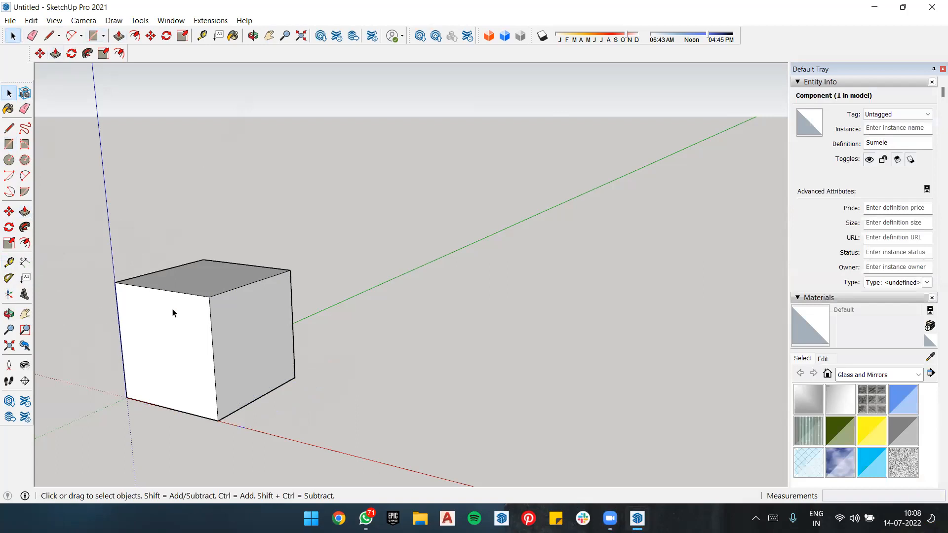
{"action": "key", "text": "Delete"}
{"action": "middle_click_drag", "start_coordinate": [137, 312], "coordinate": [406, 286]}
{"action": "scroll", "coordinate": [407, 286], "scroll_direction": "down", "scroll_amount": 3}
{"action": "scroll", "coordinate": [291, 314], "scroll_direction": "up", "scroll_amount": 5}
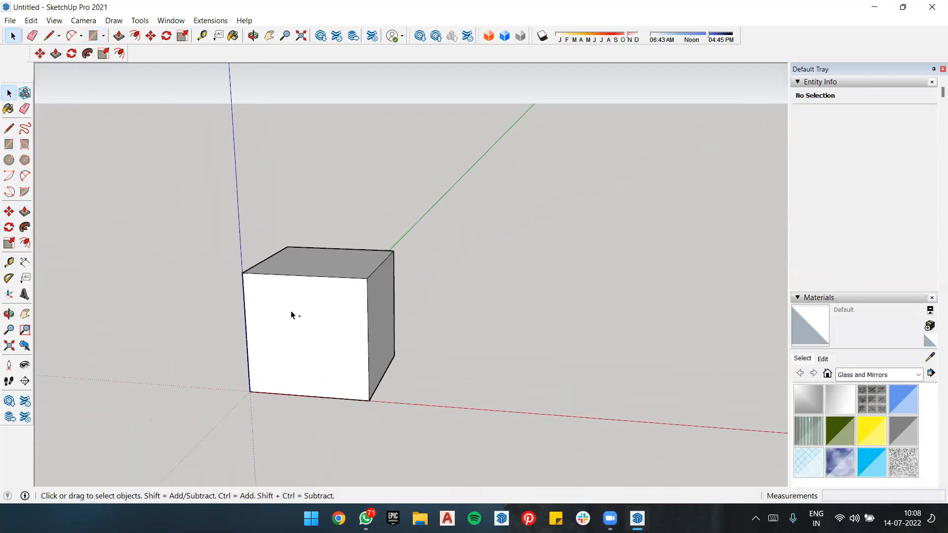
Step: Undo the figure's deletion, the extrusion and the rectangle
{"action": "key", "text": "ctrl+z"}
{"action": "key", "text": "ctrl+z"}
{"action": "key", "text": "ctrl+z"}
Step: Draw a 10' by 10' rectangle on the ground plane starting at the origin
{"action": "key", "text": "r"}
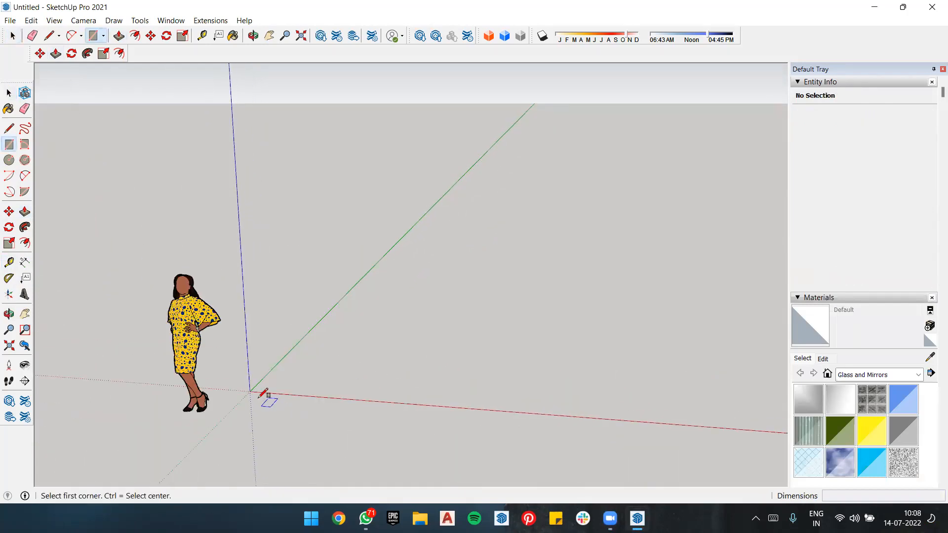
{"action": "left_click", "coordinate": [250, 391]}
{"action": "type", "text": "10"}
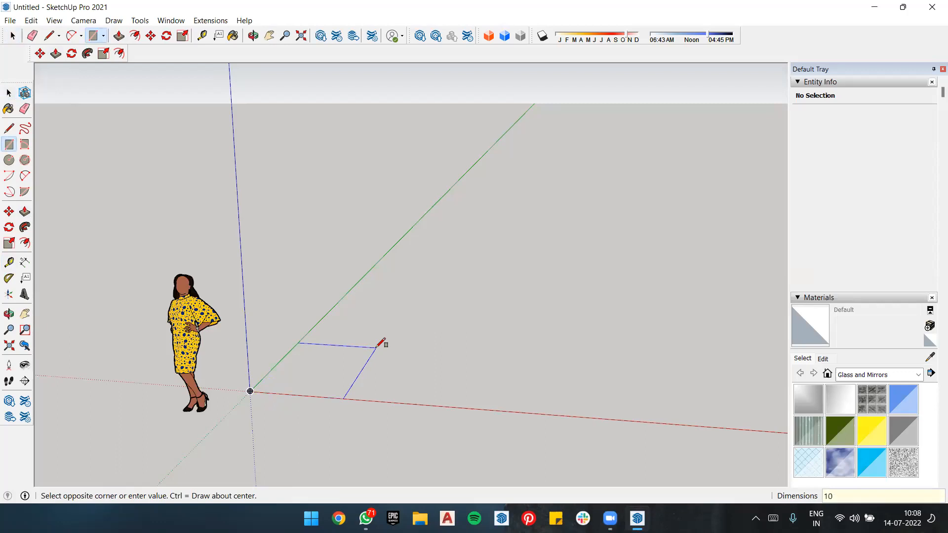
{"action": "type", "text": "',10'"}
{"action": "key", "text": "Return"}
{"action": "key", "text": "space"}
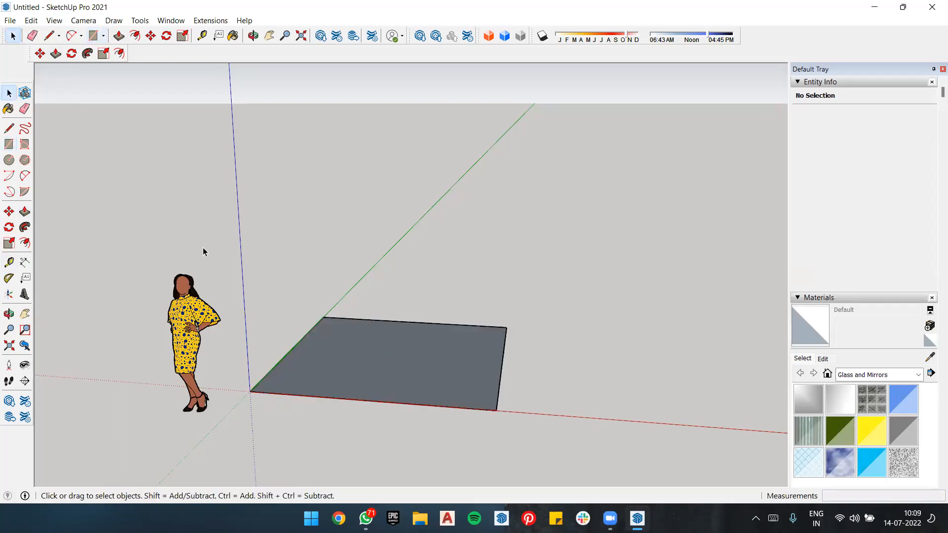
Step: Delete the standing human figure and Push/Pull the square face up 10' into a cube
{"action": "left_click_drag", "start_coordinate": [205, 250], "coordinate": [159, 425]}
{"action": "key", "text": "Delete"}
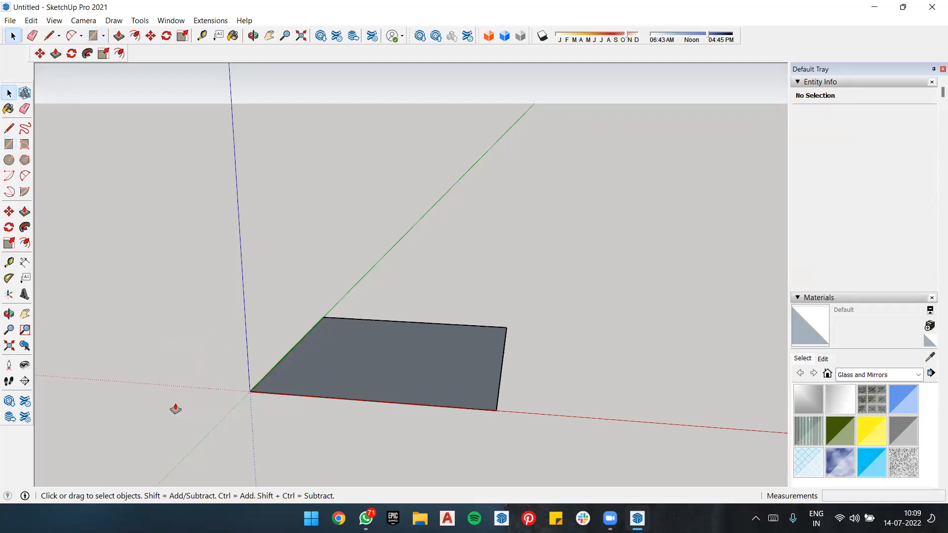
{"action": "key", "text": "p"}
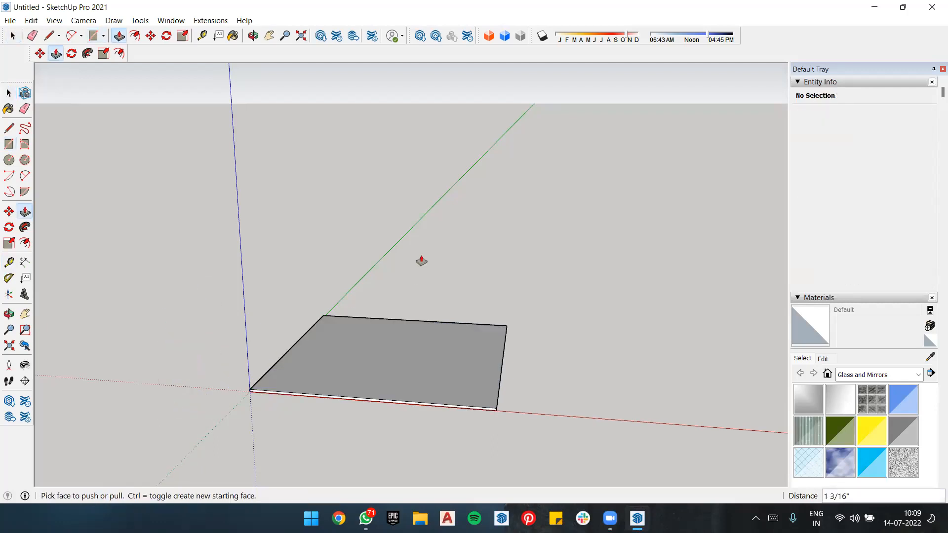
{"action": "left_click", "coordinate": [431, 371]}
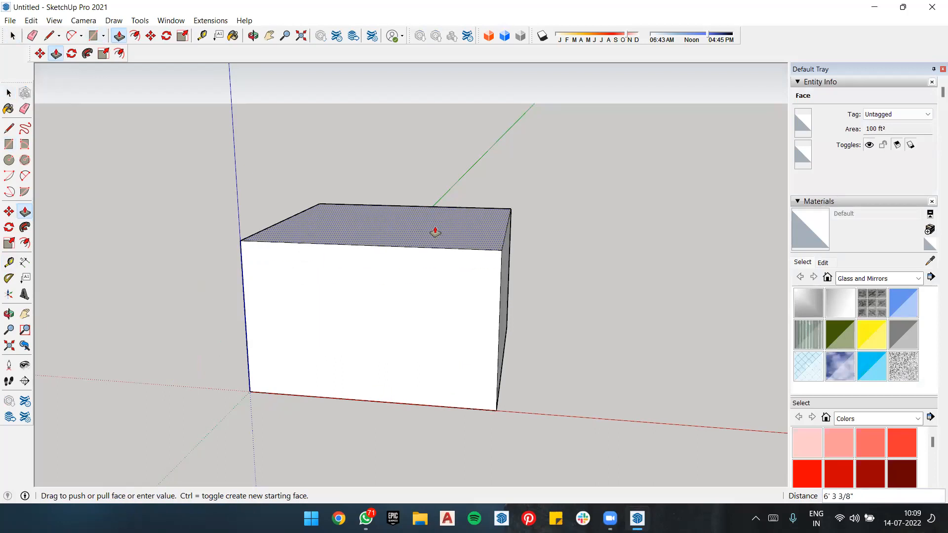
{"action": "key", "text": "Return"}
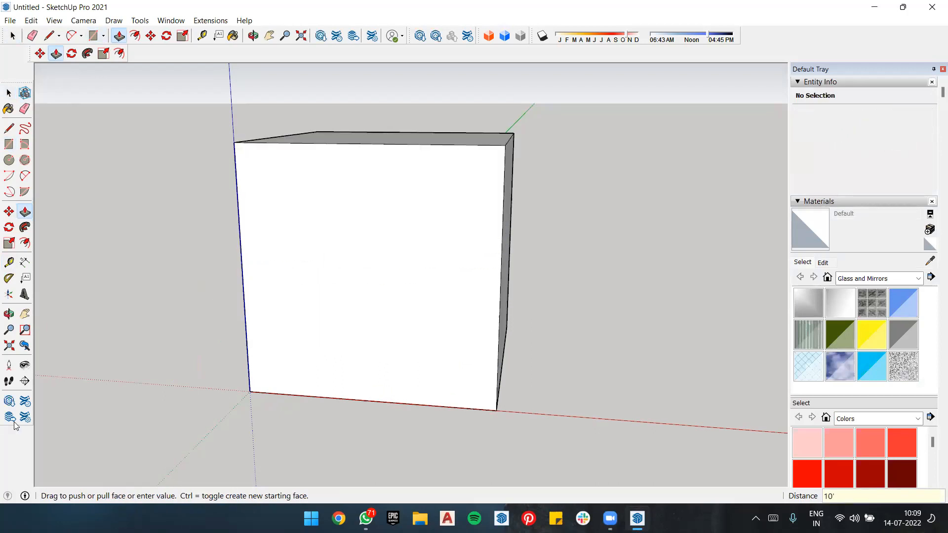
Step: Measure the cube's vertical edge from its upper corner to the origin, and start another measurement at the front top edge's midpoint
{"action": "left_click", "coordinate": [8, 262]}
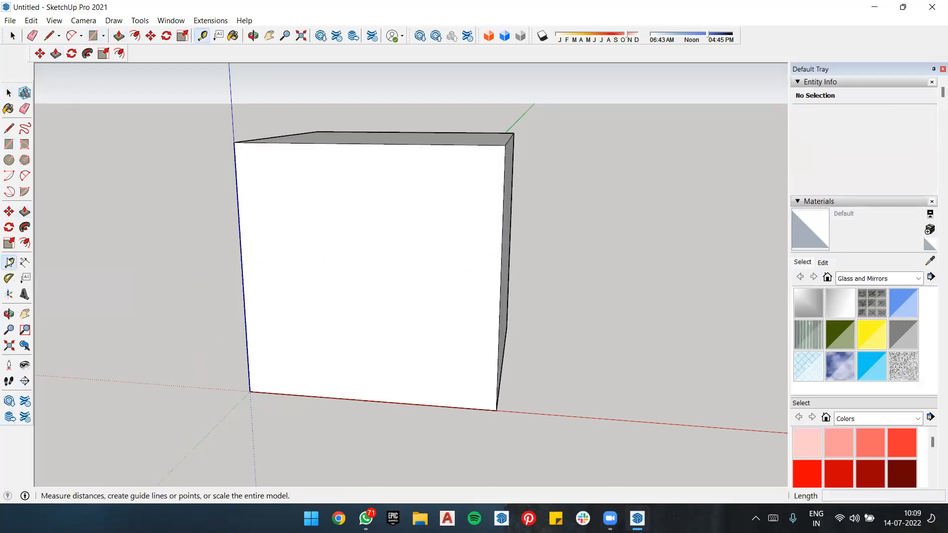
{"action": "left_click", "coordinate": [234, 142]}
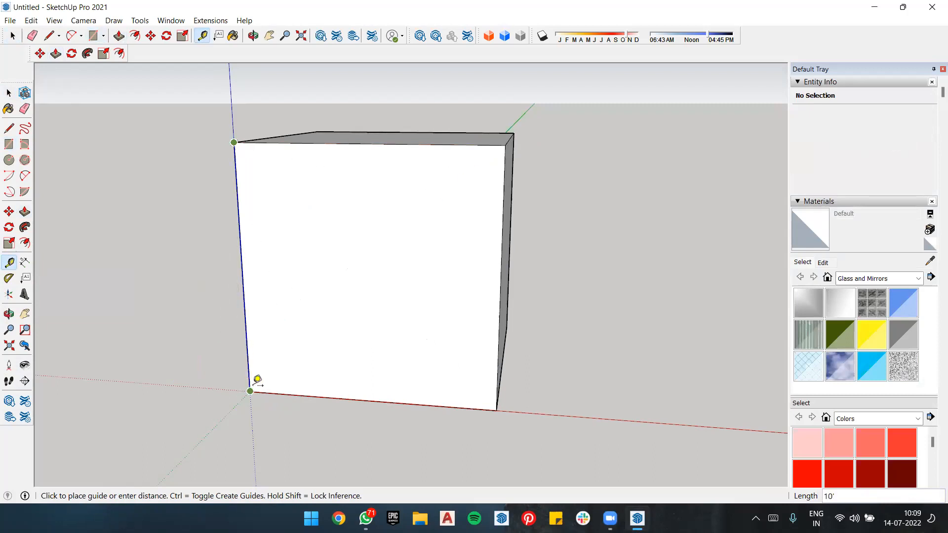
{"action": "key", "text": "space"}
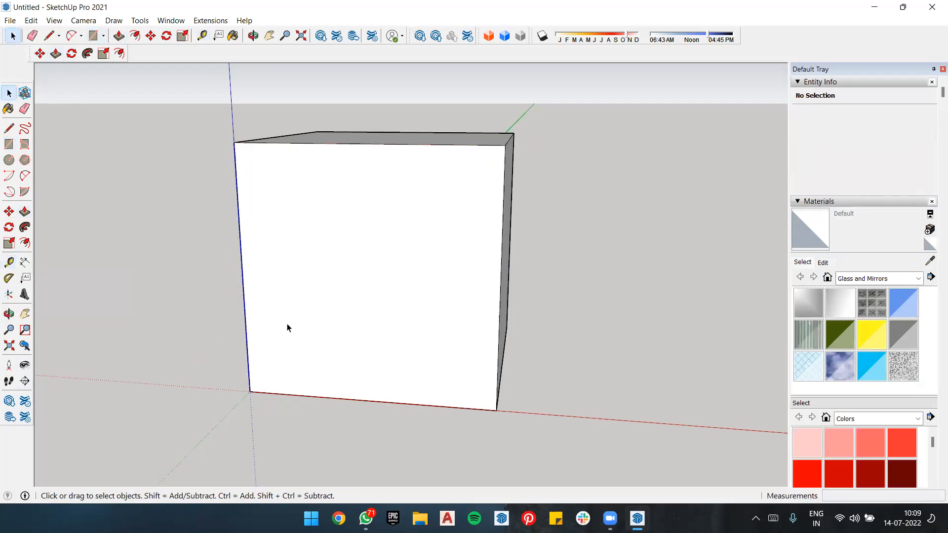
{"action": "left_click", "coordinate": [9, 262]}
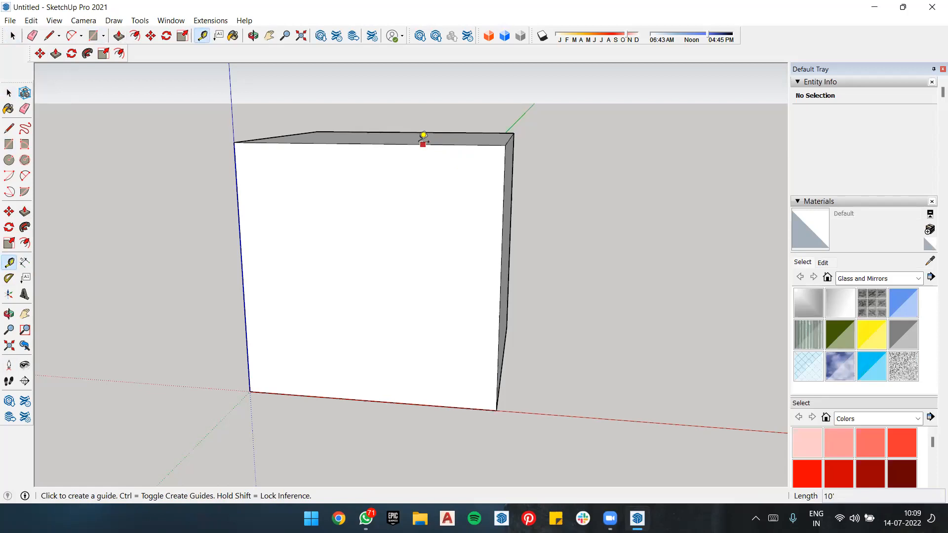
{"action": "left_click", "coordinate": [365, 142]}
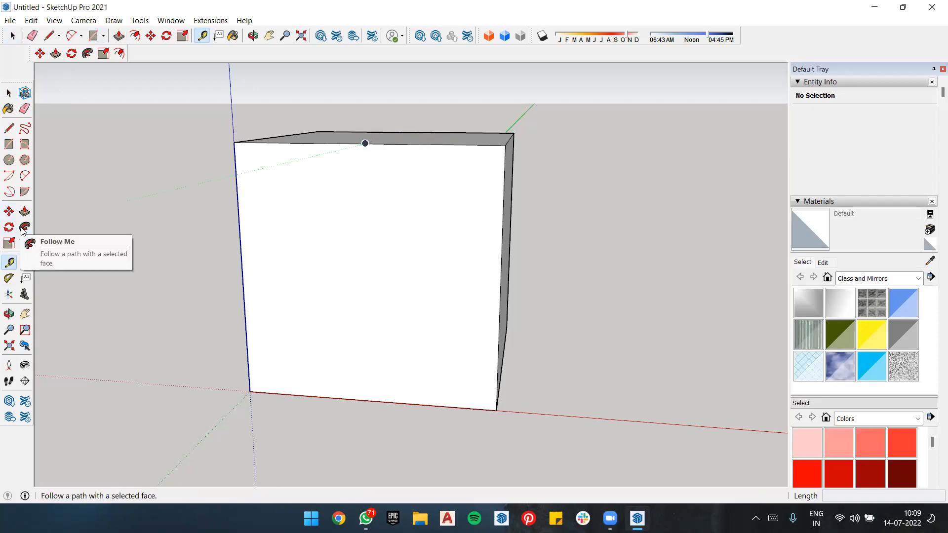
{"action": "left_click", "coordinate": [24, 243]}
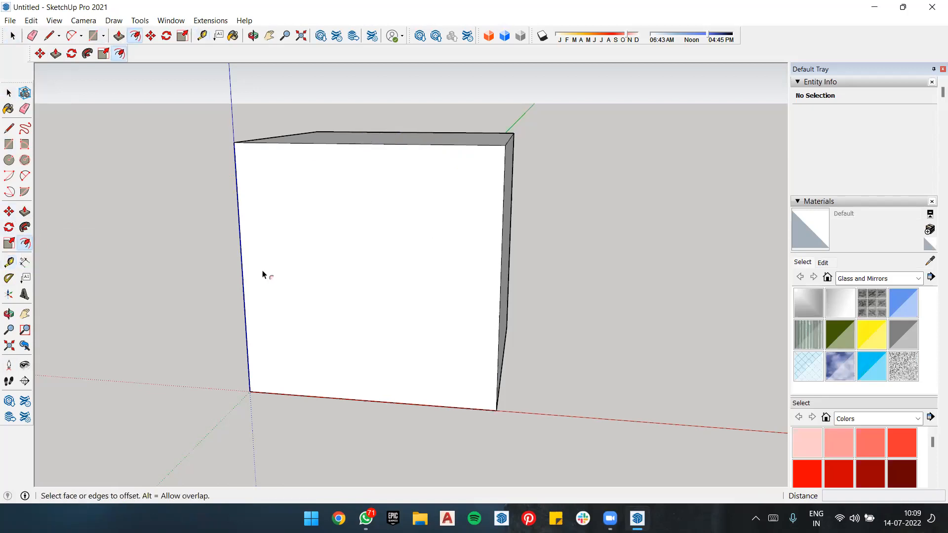
{"action": "left_click", "coordinate": [367, 156]}
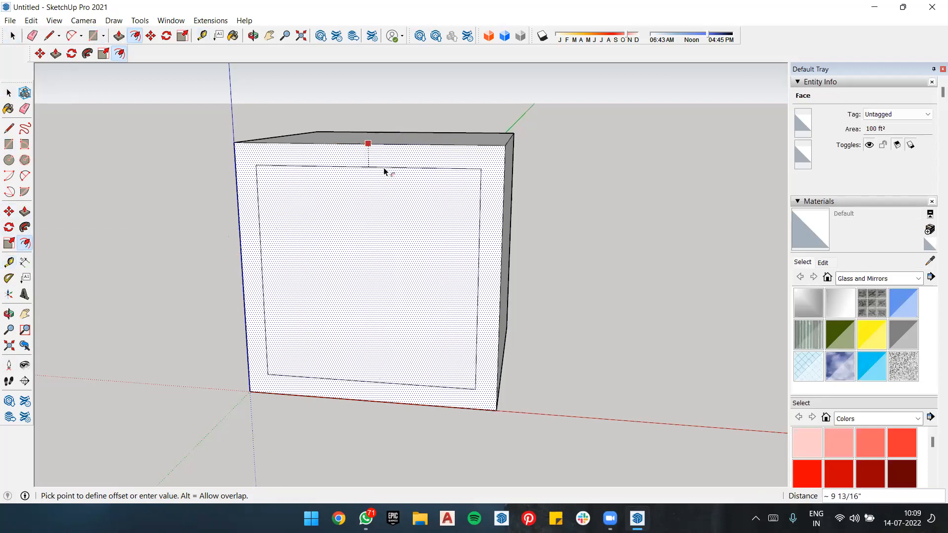
{"action": "key", "text": "space"}
{"action": "left_click", "coordinate": [629, 226]}
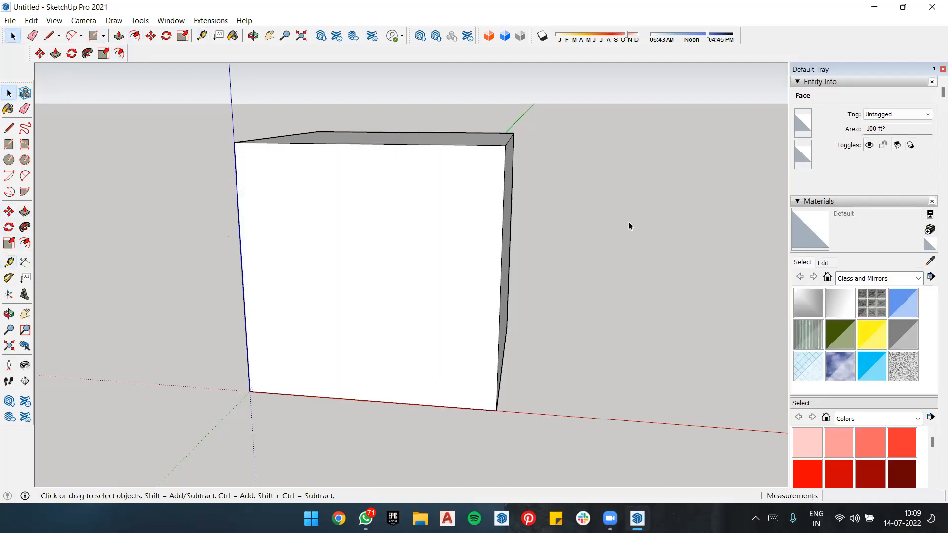
Step: Place a Tape Measure guide on the front face, parallel to and 1' below its top edge
{"action": "left_click", "coordinate": [10, 262]}
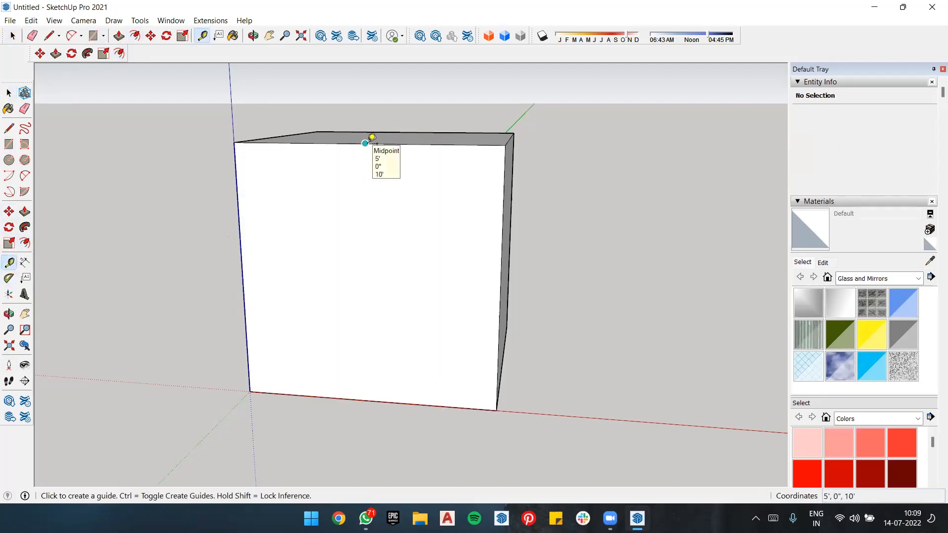
{"action": "left_click", "coordinate": [365, 143]}
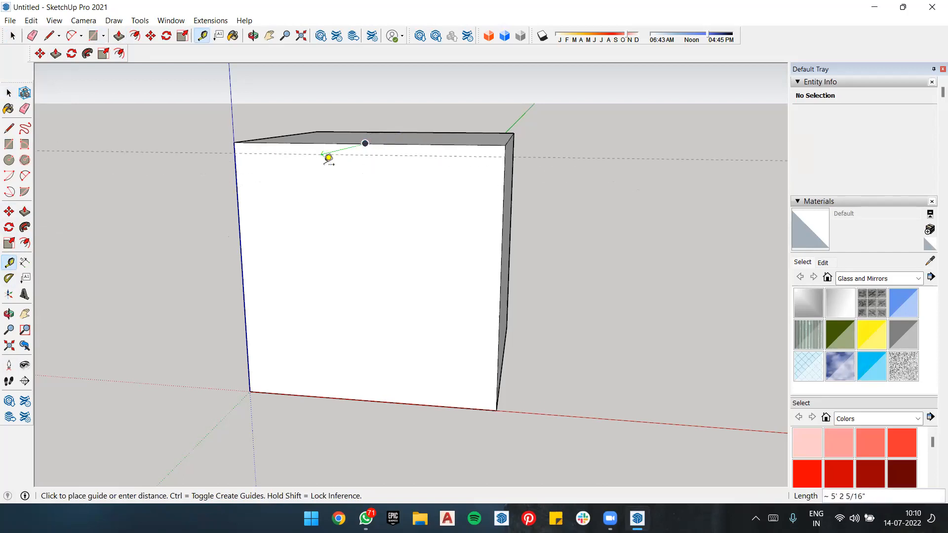
{"action": "middle_click_drag", "start_coordinate": [321, 157], "coordinate": [126, 154]}
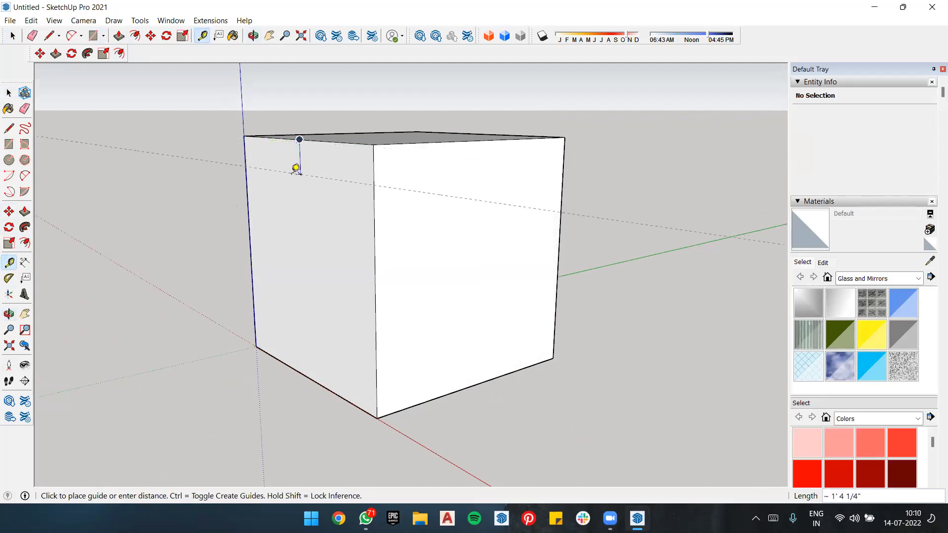
{"action": "middle_click_drag", "start_coordinate": [296, 193], "coordinate": [424, 203]}
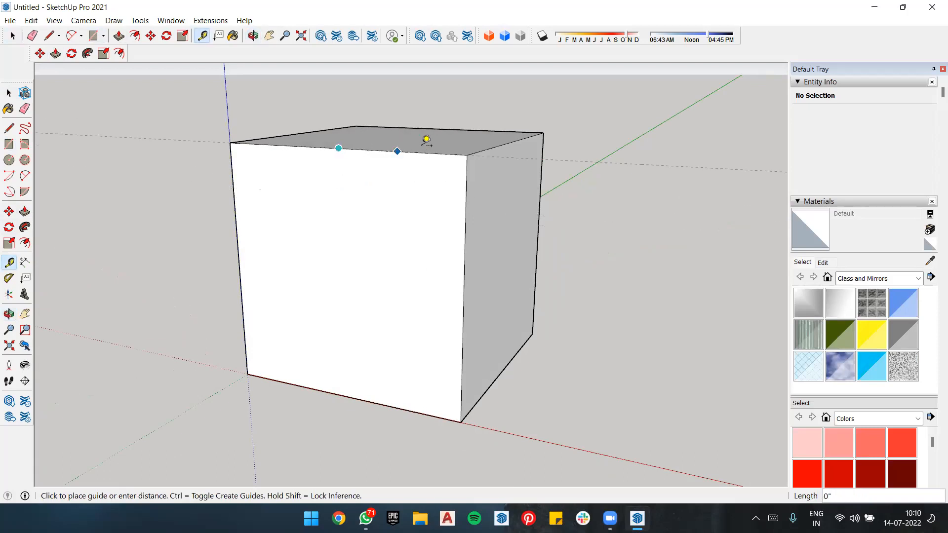
{"action": "middle_click_drag", "start_coordinate": [425, 140], "coordinate": [406, 203]}
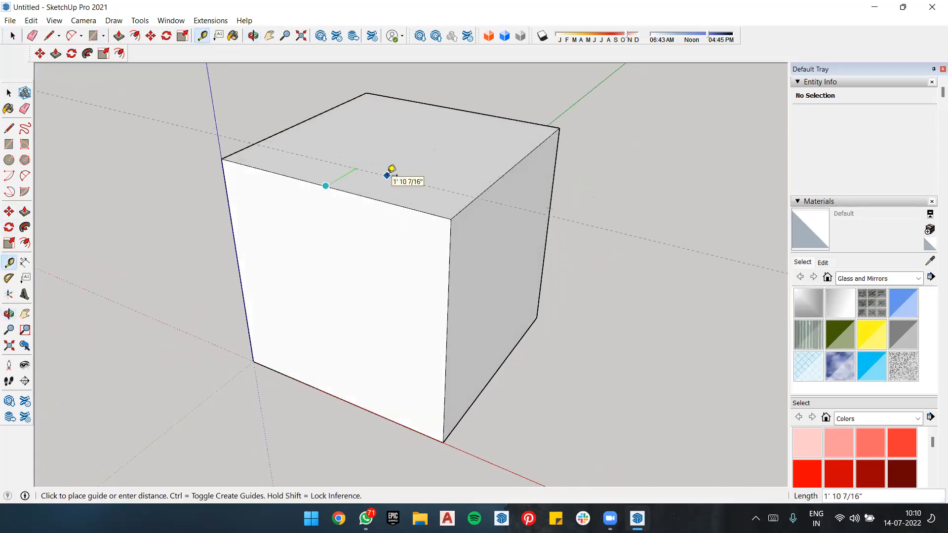
{"action": "middle_click_drag", "start_coordinate": [398, 180], "coordinate": [286, 123]}
{"action": "left_click", "coordinate": [302, 144]}
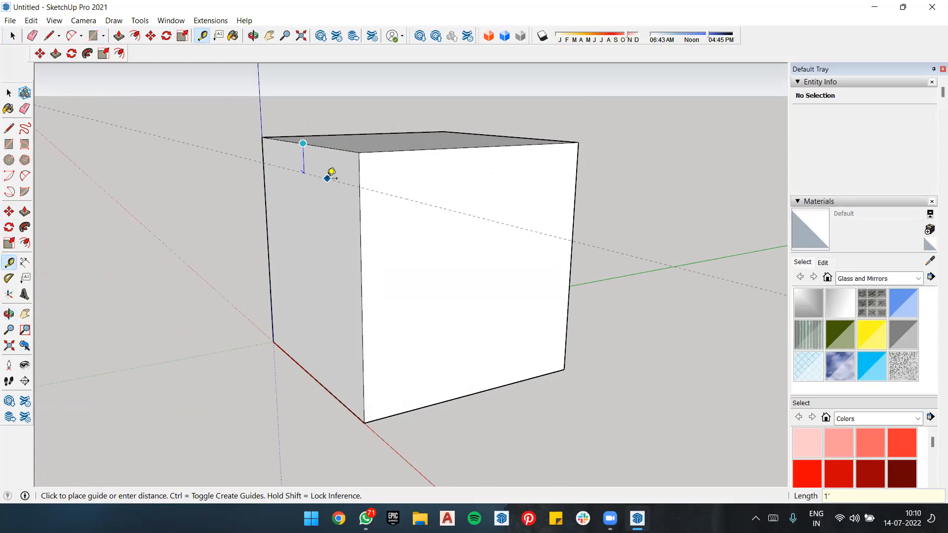
{"action": "key", "text": "Return"}
Step: Add guides 1' inside both vertical edges and 1' above the bottom edge of the cube's front face
{"action": "middle_click_drag", "start_coordinate": [252, 136], "coordinate": [380, 148]}
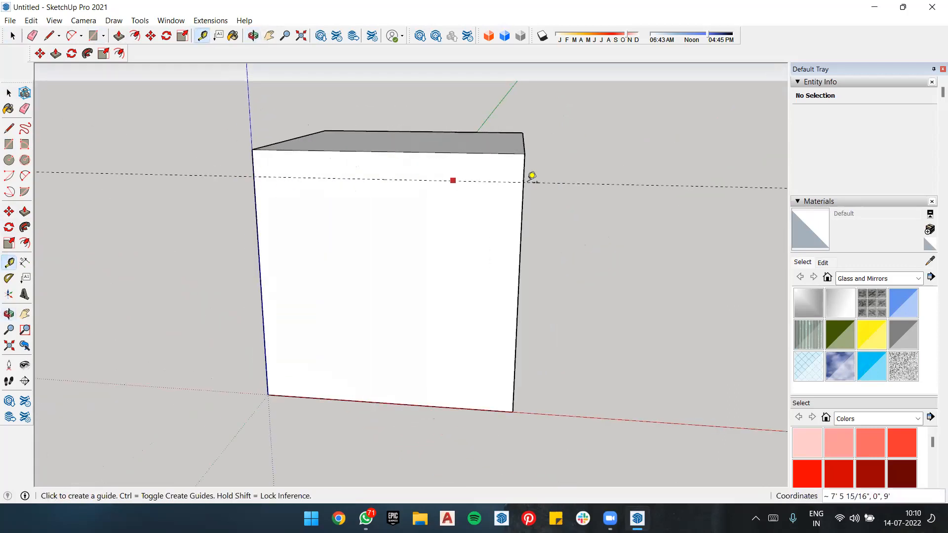
{"action": "left_click", "coordinate": [521, 244]}
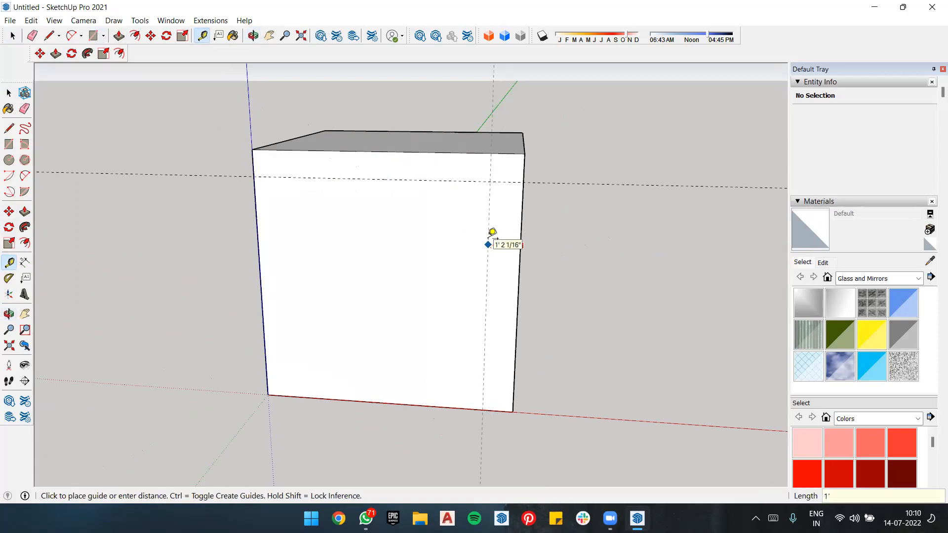
{"action": "left_click", "coordinate": [492, 232]}
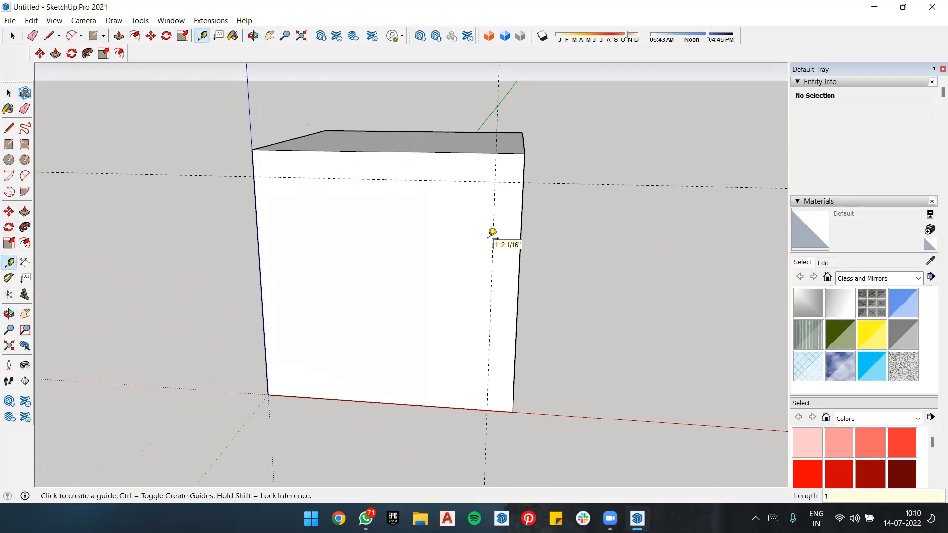
{"action": "left_click", "coordinate": [257, 230]}
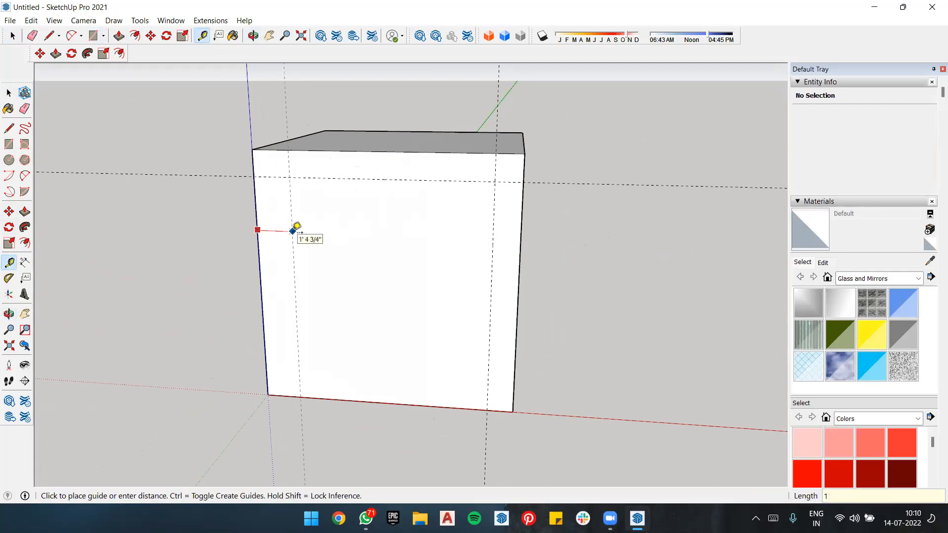
{"action": "key", "text": "Return"}
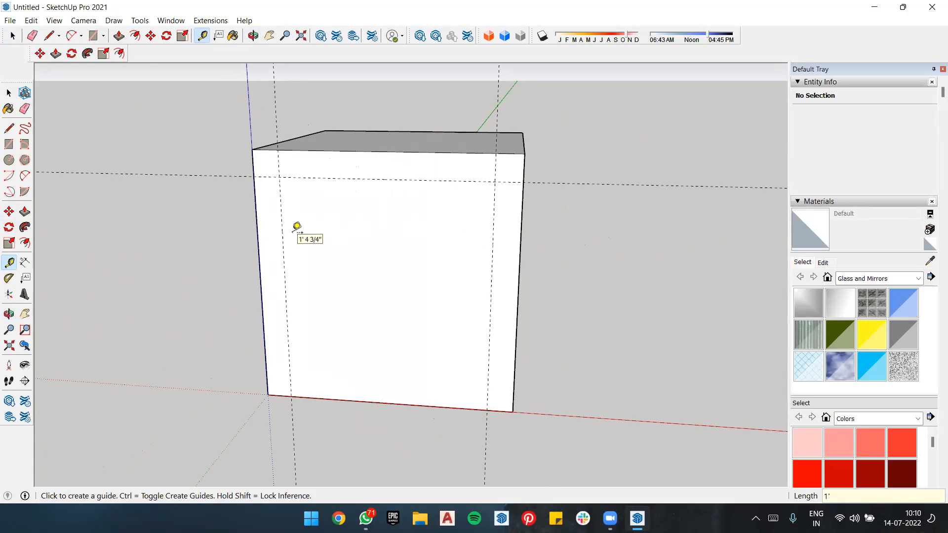
{"action": "left_click", "coordinate": [387, 403]}
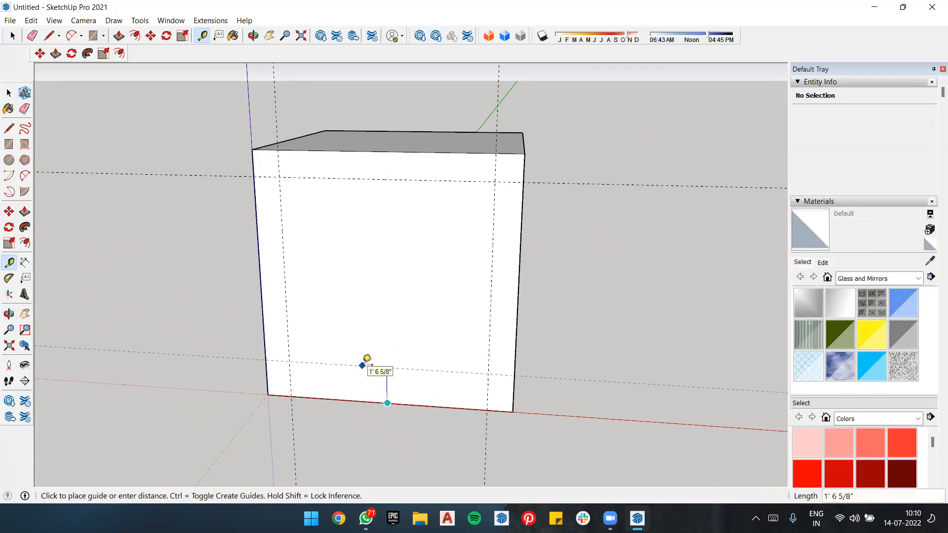
{"action": "key", "text": "Return"}
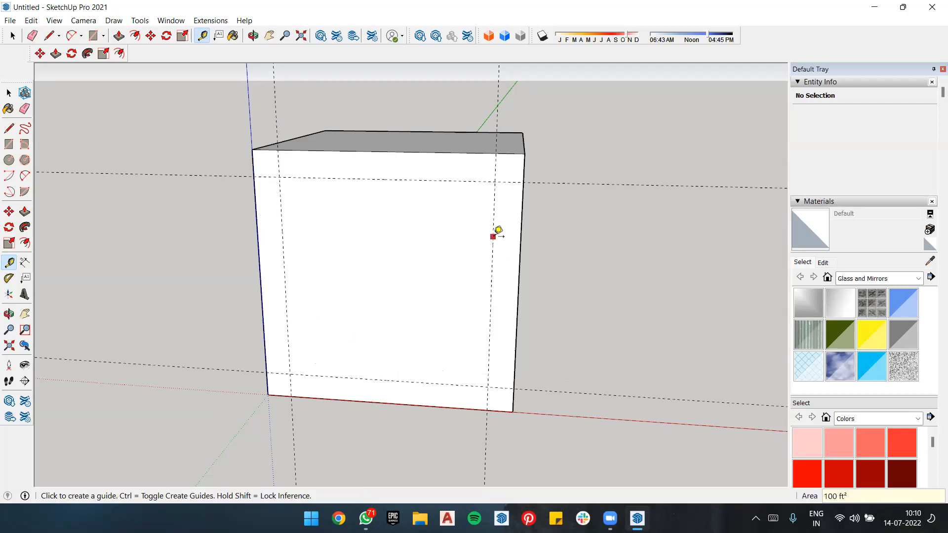
Step: Measure with the Tape Measure from the front face's upper corner at the blue axis to its other corners
{"action": "scroll", "coordinate": [546, 166], "scroll_direction": "down", "scroll_amount": 3}
{"action": "scroll", "coordinate": [609, 99], "scroll_direction": "up", "scroll_amount": 2}
{"action": "scroll", "coordinate": [614, 139], "scroll_direction": "down", "scroll_amount": 2}
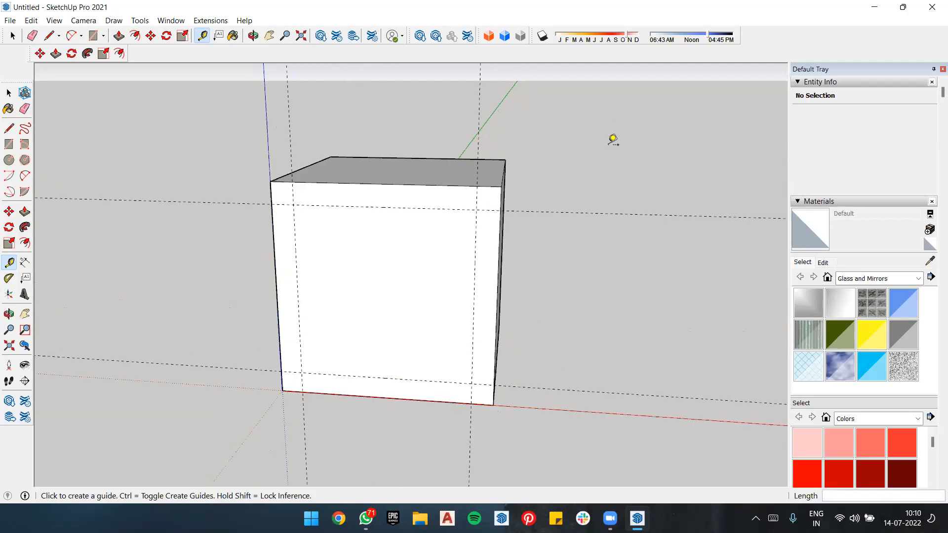
{"action": "scroll", "coordinate": [456, 251], "scroll_direction": "up", "scroll_amount": 2}
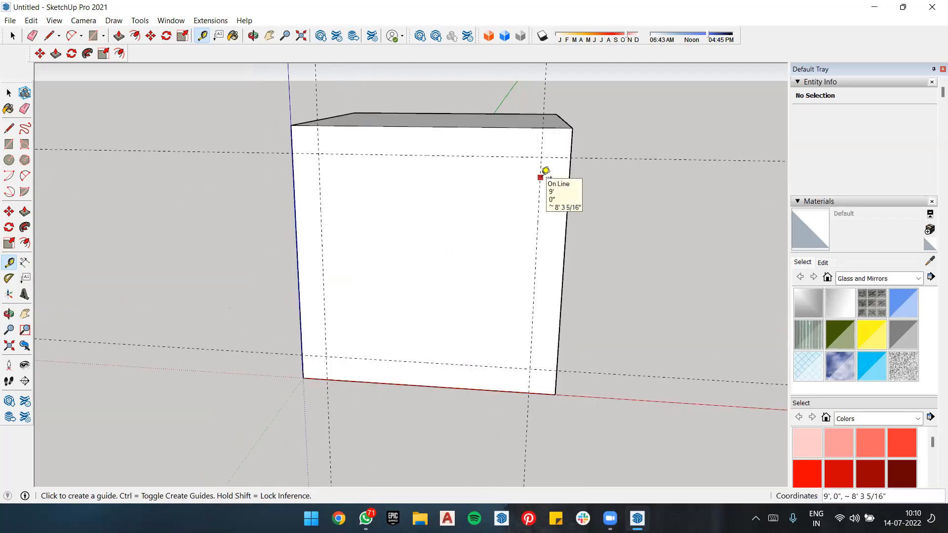
{"action": "left_click", "coordinate": [291, 125]}
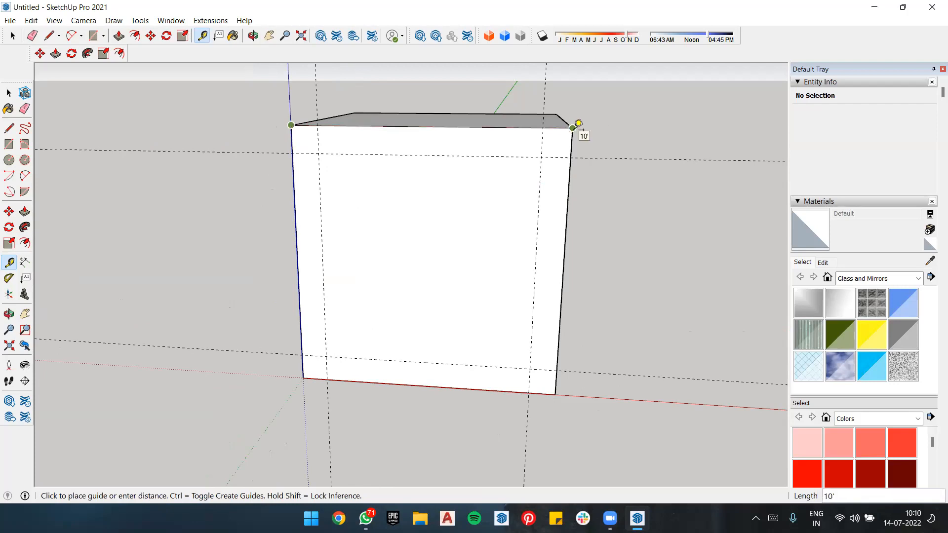
{"action": "left_click", "coordinate": [303, 378]}
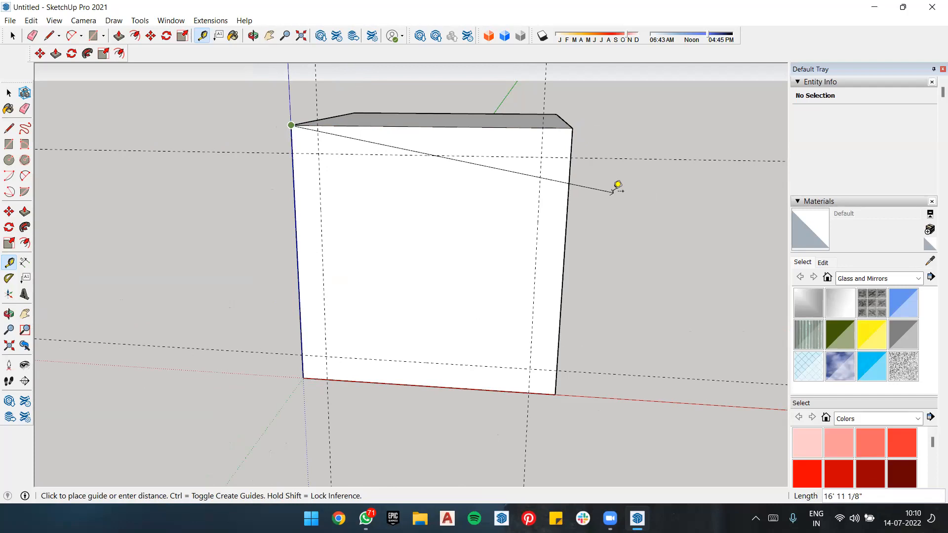
{"action": "key", "text": "space"}
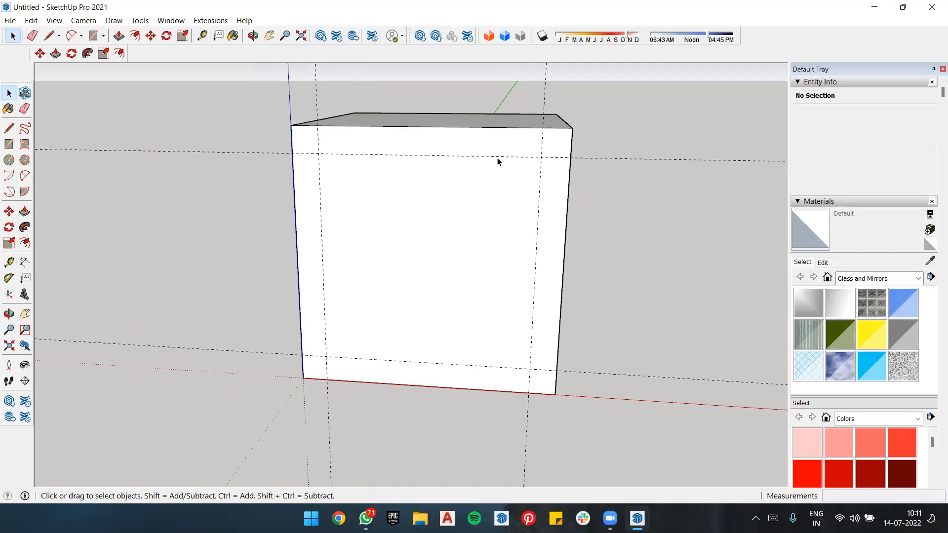
Step: Draw a line across the front face along the upper guide, and remove the line and all guides again
{"action": "key", "text": "l"}
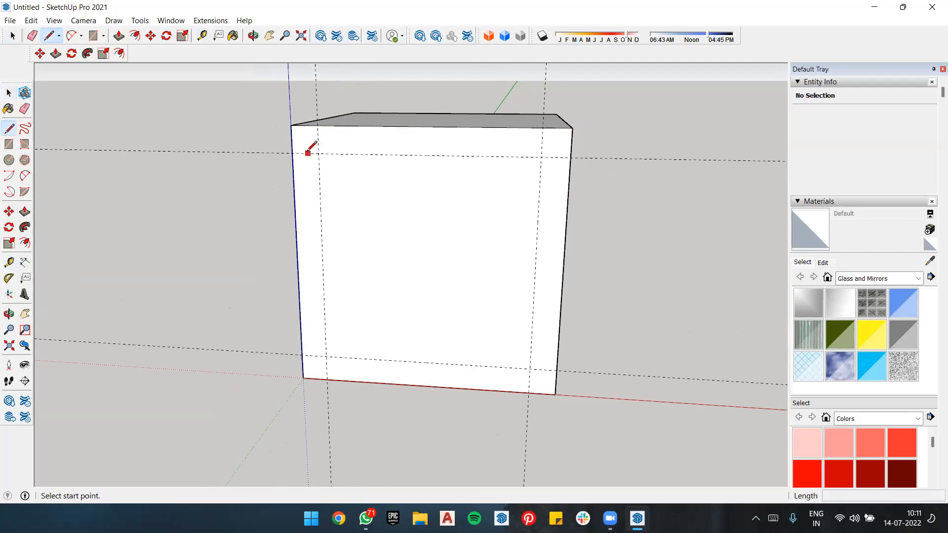
{"action": "left_click", "coordinate": [293, 153]}
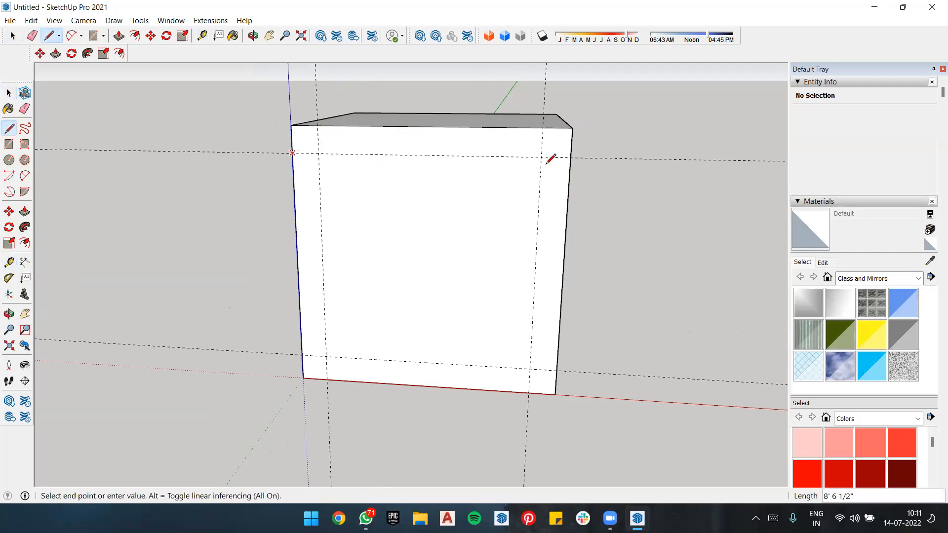
{"action": "left_click", "coordinate": [573, 155]}
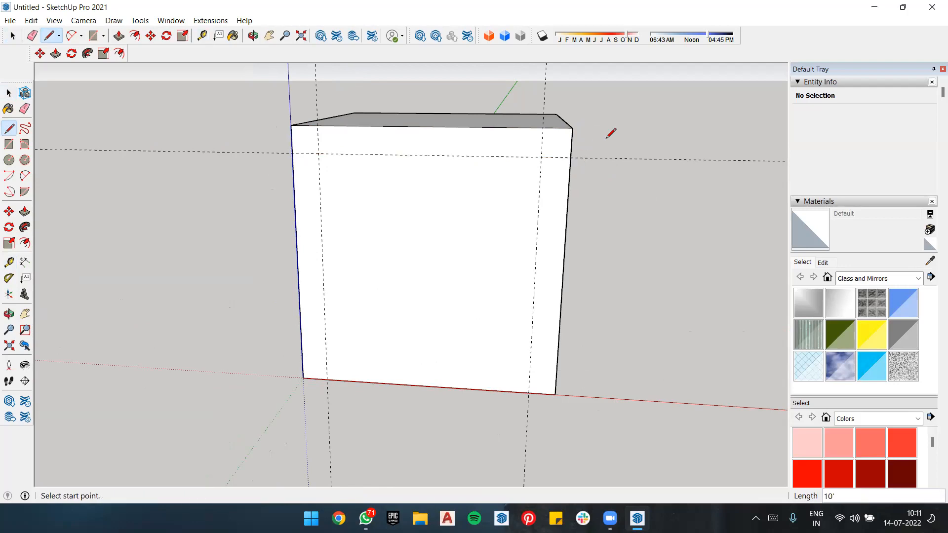
{"action": "scroll", "coordinate": [691, 213], "scroll_direction": "down", "scroll_amount": 3}
{"action": "mouse_move", "coordinate": [647, 172]}
{"action": "middle_mouse_down"}
{"action": "mouse_move", "coordinate": [424, 170]}
{"action": "mouse_move", "coordinate": [473, 131]}
{"action": "middle_mouse_up"}
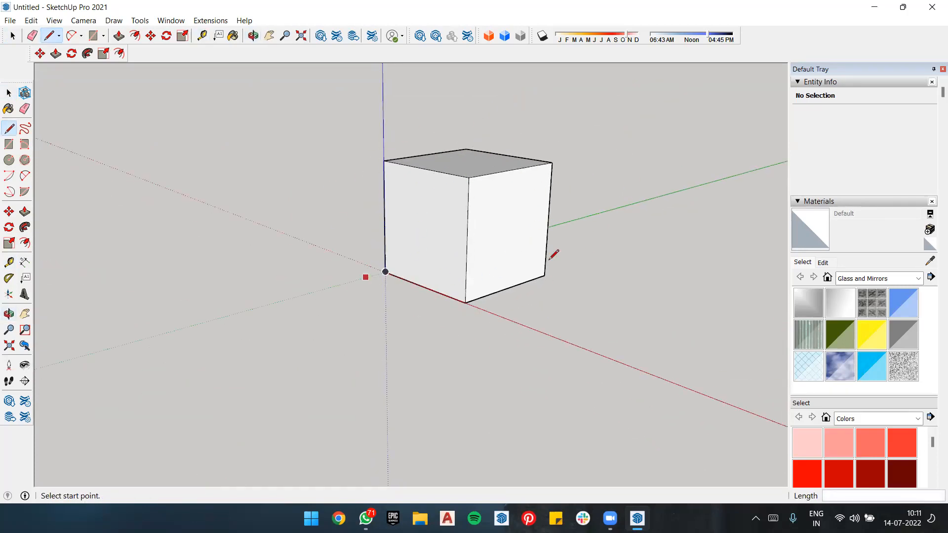
{"action": "scroll", "coordinate": [423, 161], "scroll_direction": "up", "scroll_amount": 3}
{"action": "middle_click_drag", "start_coordinate": [484, 153], "coordinate": [490, 193]}
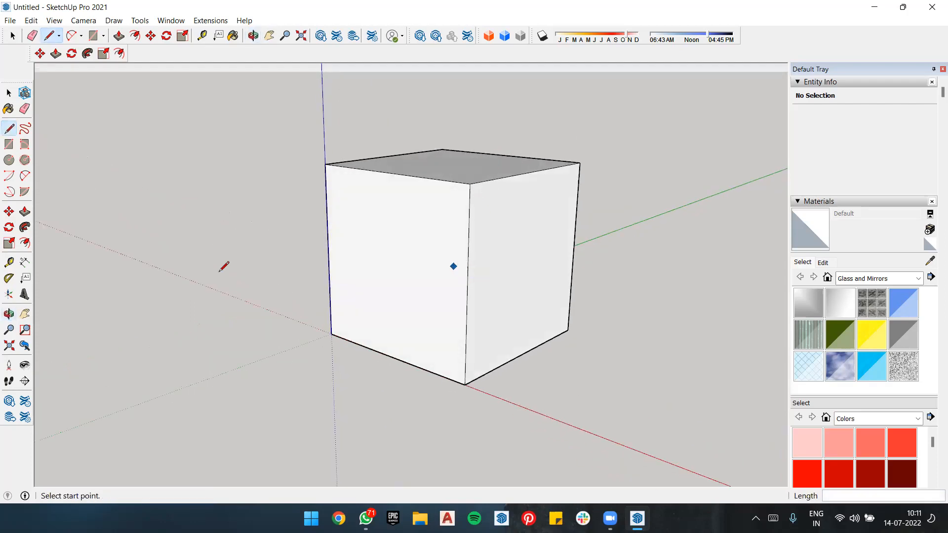
Step: Measure the front face's top edge with the Tape Measure, starting from the corner on the blue axis
{"action": "left_click", "coordinate": [9, 263]}
{"action": "left_click", "coordinate": [324, 162]}
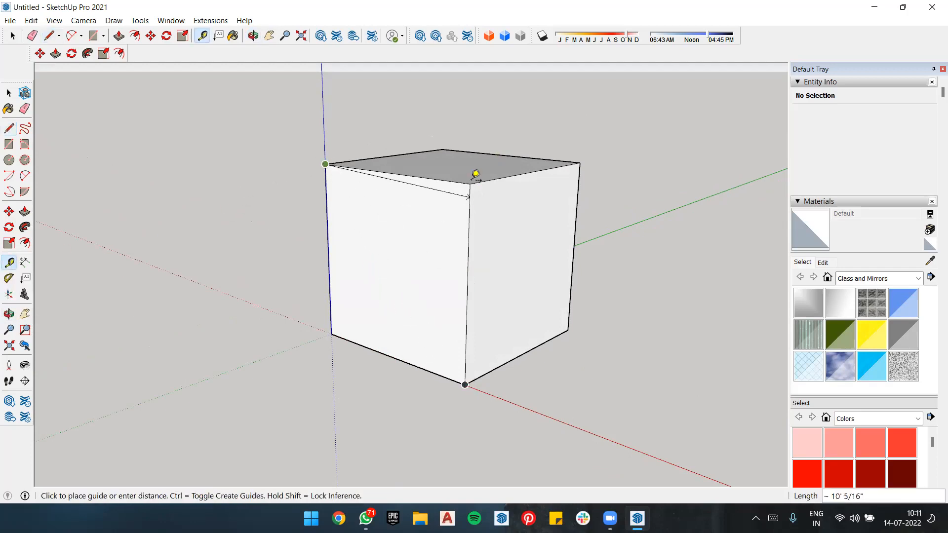
{"action": "left_click", "coordinate": [447, 184]}
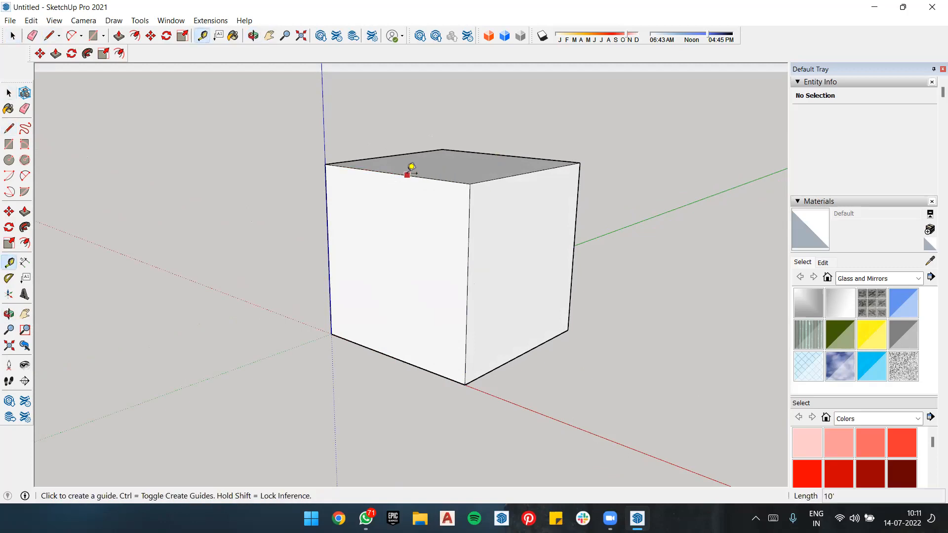
Step: Create a guide line on the front face 1' below the midpoint of its top edge
{"action": "middle_click_drag", "start_coordinate": [558, 170], "coordinate": [730, 150]}
{"action": "scroll", "coordinate": [648, 155], "scroll_direction": "down", "scroll_amount": 3}
{"action": "scroll", "coordinate": [552, 158], "scroll_direction": "up", "scroll_amount": 4}
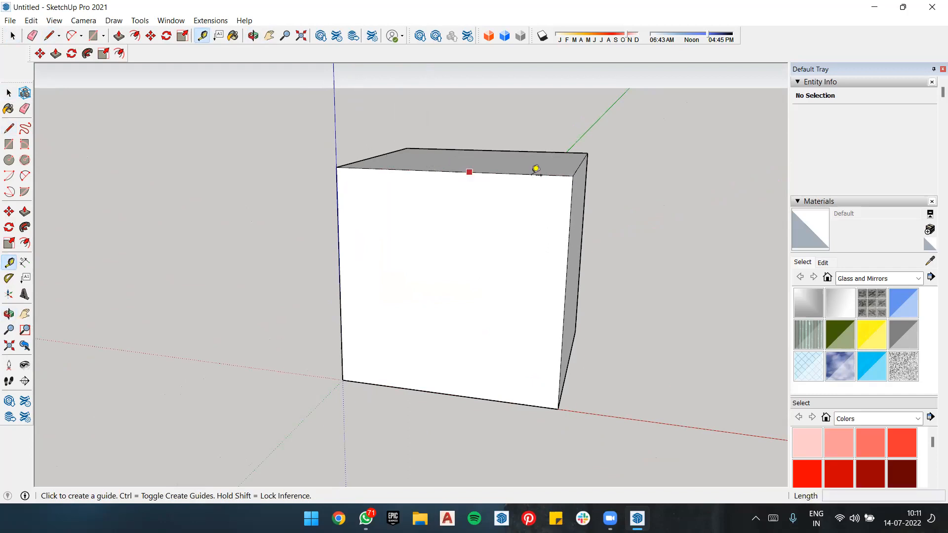
{"action": "left_click", "coordinate": [448, 171]}
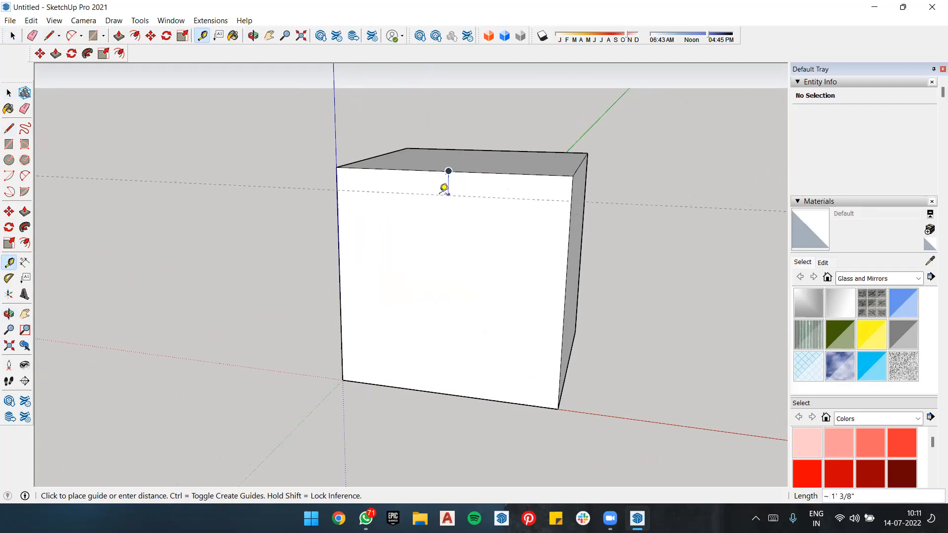
{"action": "type", "text": "1'"}
{"action": "key", "text": "Return"}
{"action": "left_click", "coordinate": [448, 171]}
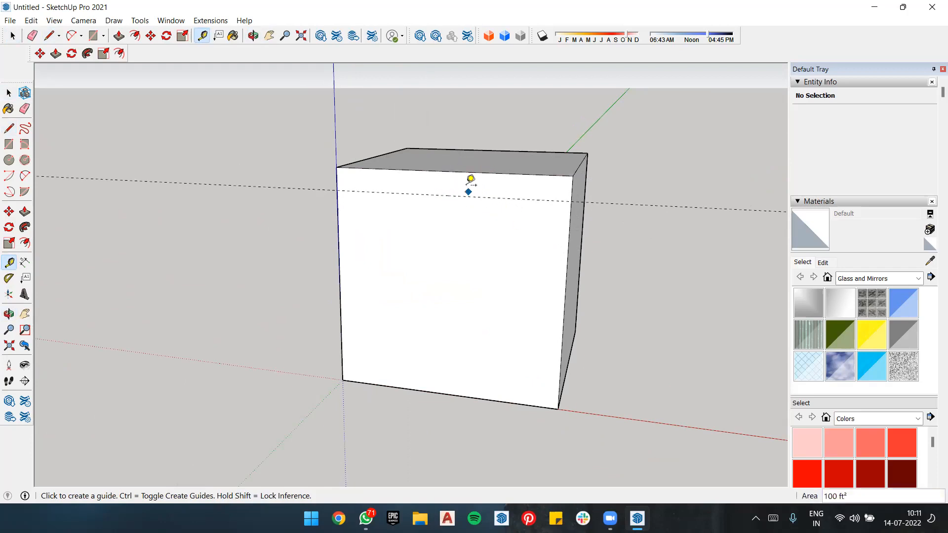
Step: Create guides offset 1' inward from the front face's two vertical edges and its bottom edge
{"action": "left_click", "coordinate": [568, 260]}
{"action": "type", "text": "1'"}
{"action": "key", "text": "Return"}
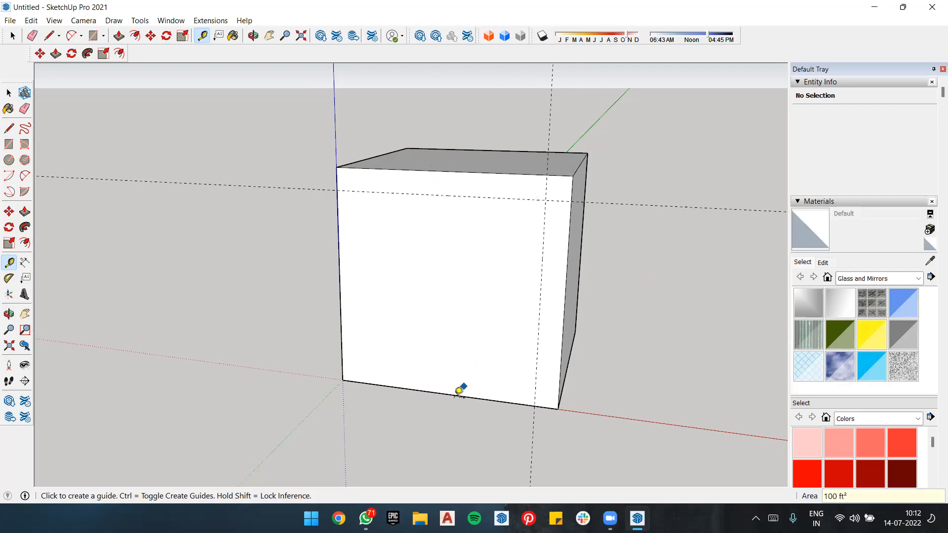
{"action": "left_click", "coordinate": [454, 394]}
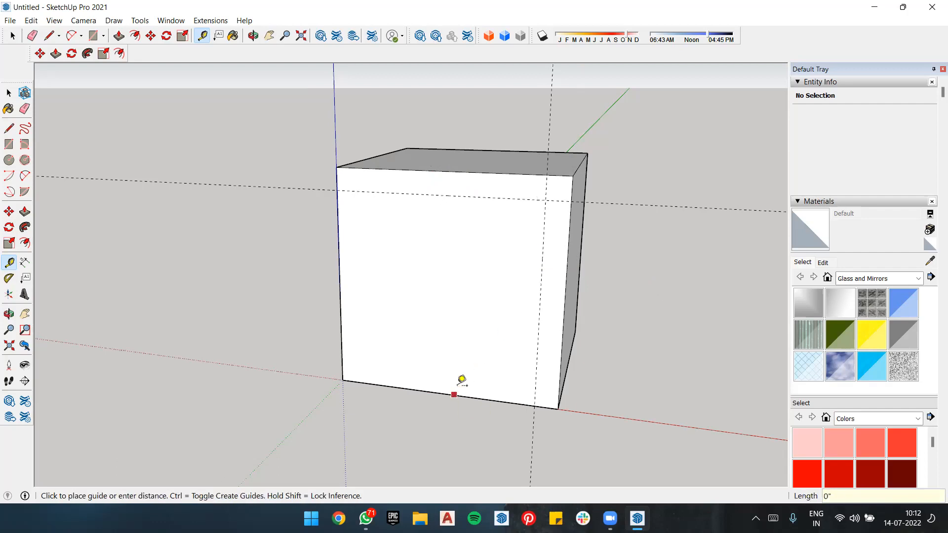
{"action": "left_click", "coordinate": [458, 354]}
{"action": "left_click", "coordinate": [340, 287]}
{"action": "key", "text": "Return"}
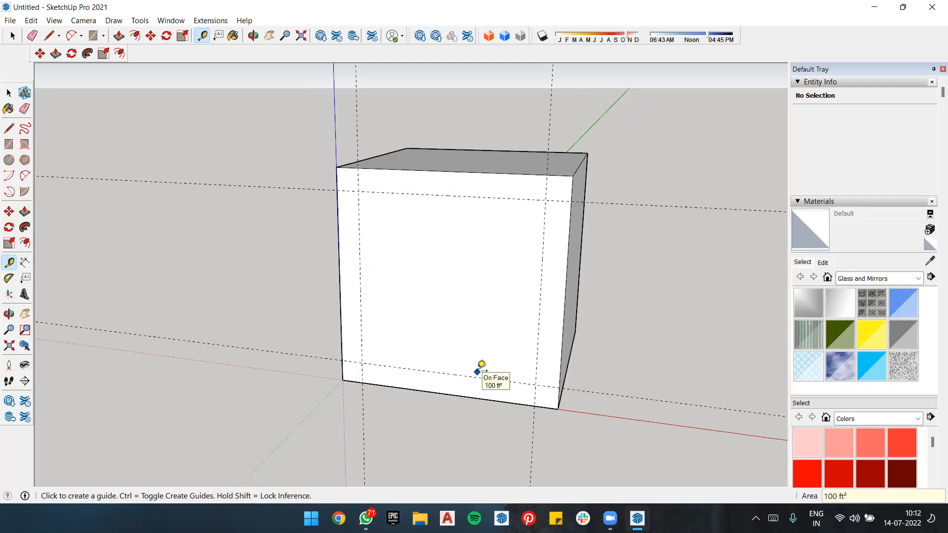
Step: Draw a line across the full front face along the upper guide and three lines along the other guides, enclosing an inner rectangle
{"action": "key", "text": "l"}
{"action": "left_click", "coordinate": [348, 191]}
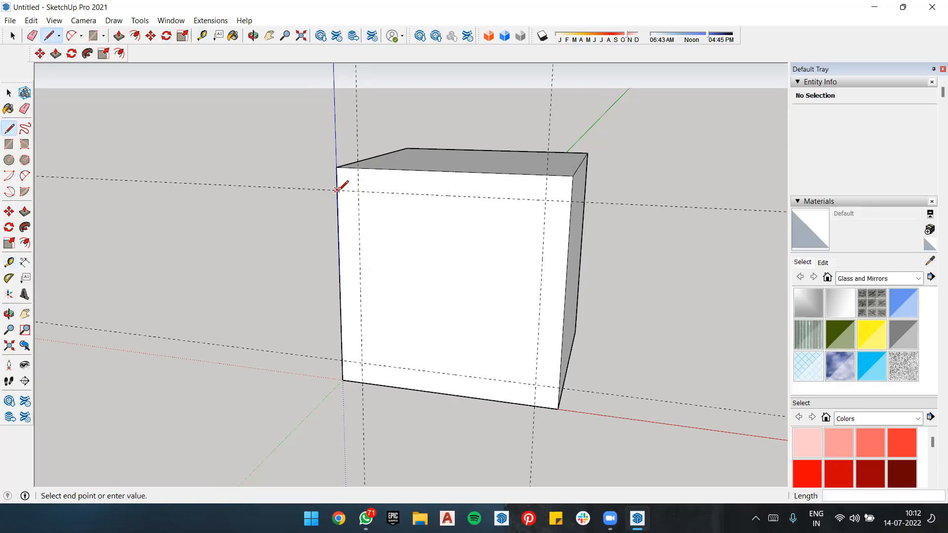
{"action": "left_click", "coordinate": [576, 201]}
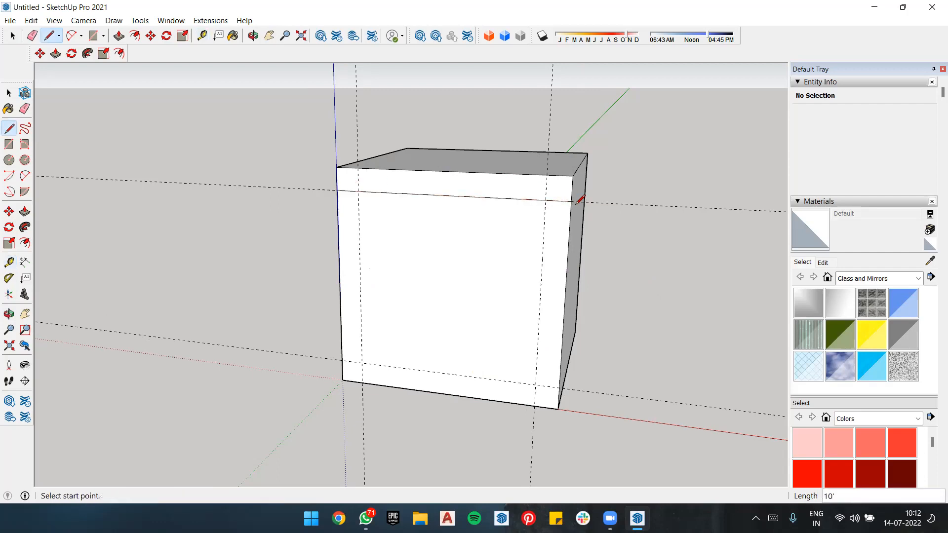
{"action": "left_click", "coordinate": [546, 199]}
{"action": "left_click", "coordinate": [536, 385]}
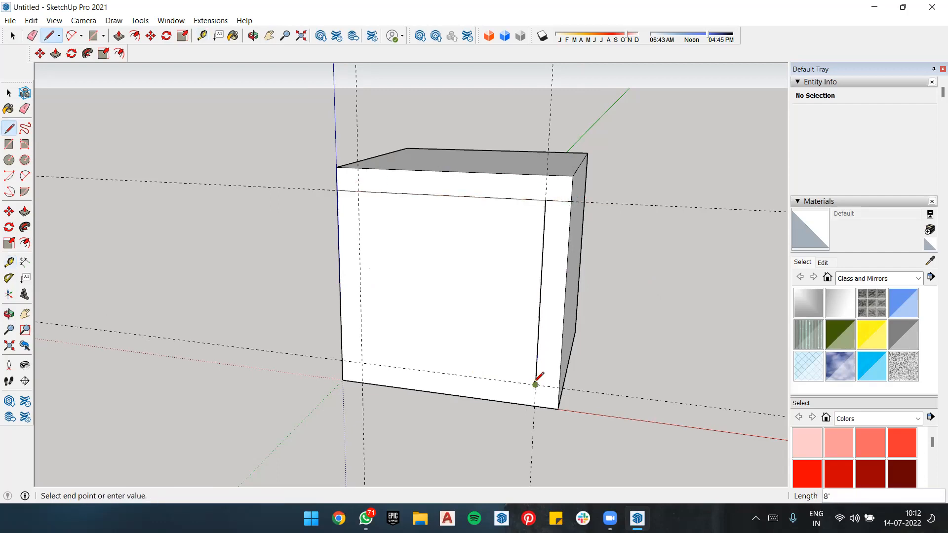
{"action": "left_click", "coordinate": [362, 362]}
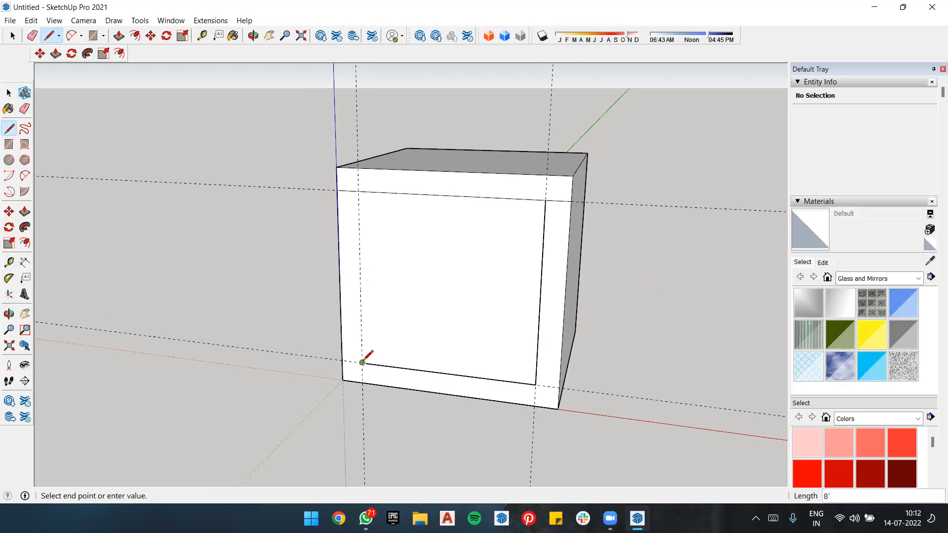
{"action": "left_click", "coordinate": [358, 191]}
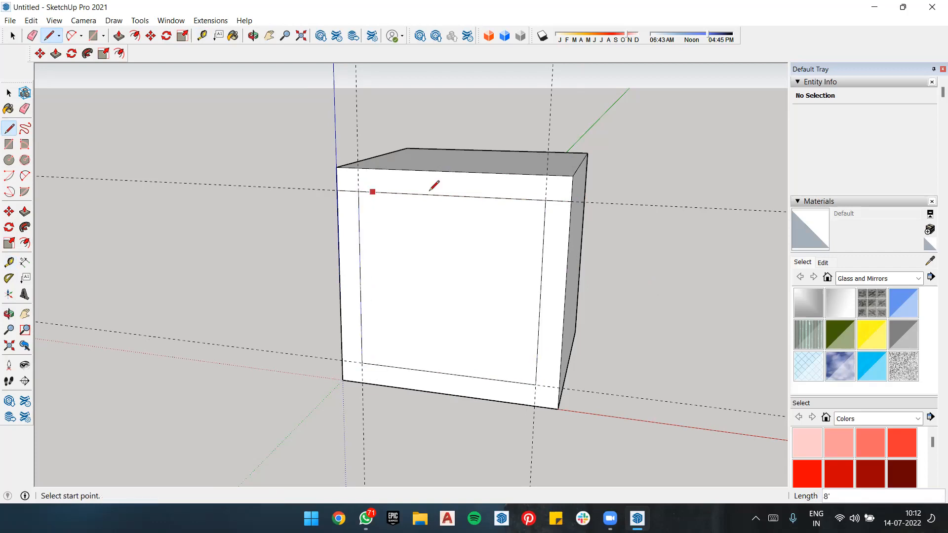
Step: Remove the two horizontal and two vertical guides from the model
{"action": "key", "text": "space"}
{"action": "scroll", "coordinate": [540, 247], "scroll_direction": "down", "scroll_amount": 2}
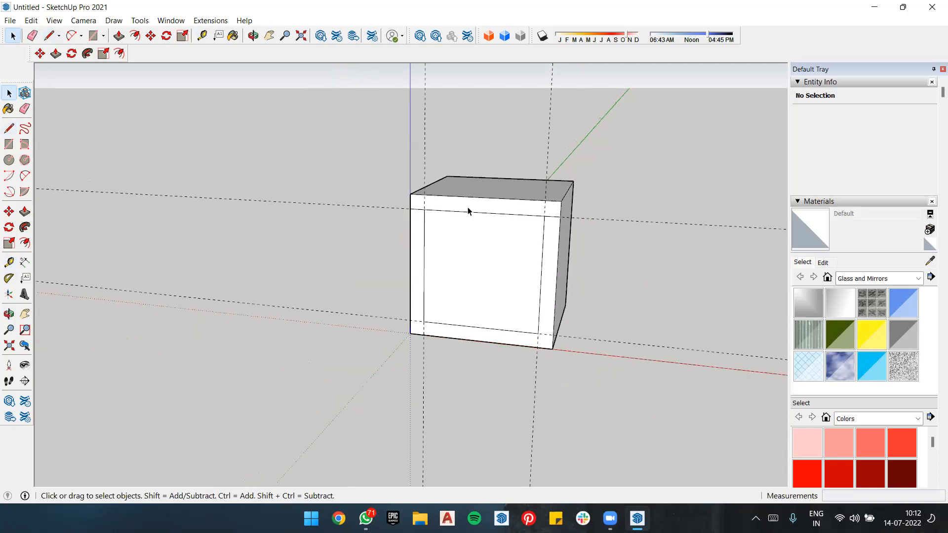
{"action": "scroll", "coordinate": [528, 246], "scroll_direction": "down", "scroll_amount": 3}
{"action": "middle_click_drag", "start_coordinate": [509, 257], "coordinate": [347, 207]}
{"action": "middle_click_drag", "start_coordinate": [264, 173], "coordinate": [275, 203]}
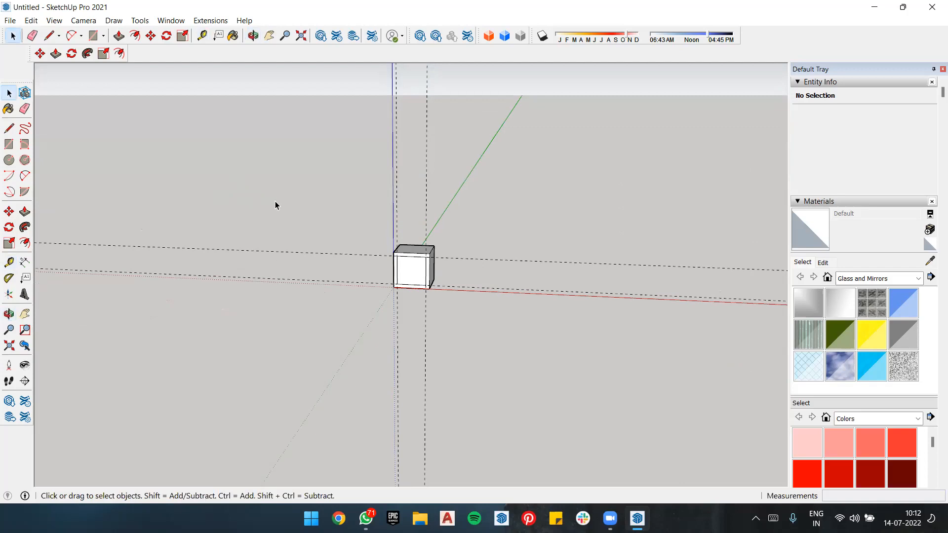
{"action": "scroll", "coordinate": [493, 232], "scroll_direction": "up", "scroll_amount": 2}
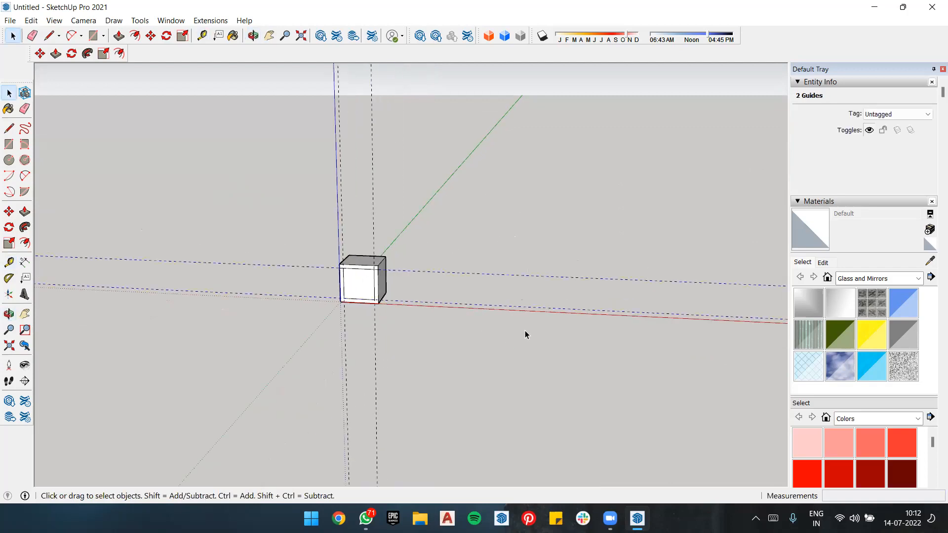
{"action": "left_click", "coordinate": [240, 142]}
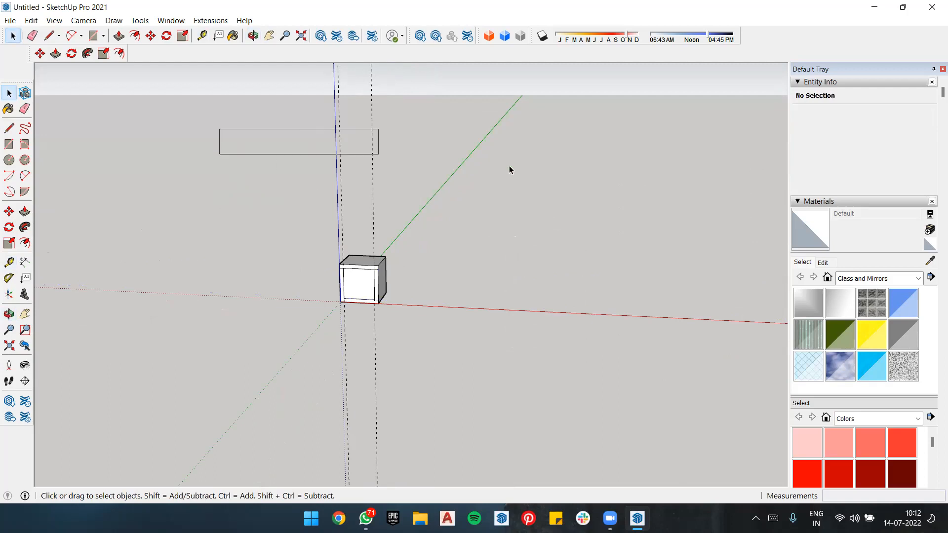
{"action": "key", "text": "e"}
{"action": "left_click_drag", "start_coordinate": [403, 167], "coordinate": [332, 165]}
{"action": "scroll", "coordinate": [354, 288], "scroll_direction": "up", "scroll_amount": 2}
{"action": "scroll", "coordinate": [360, 286], "scroll_direction": "up", "scroll_amount": 3}
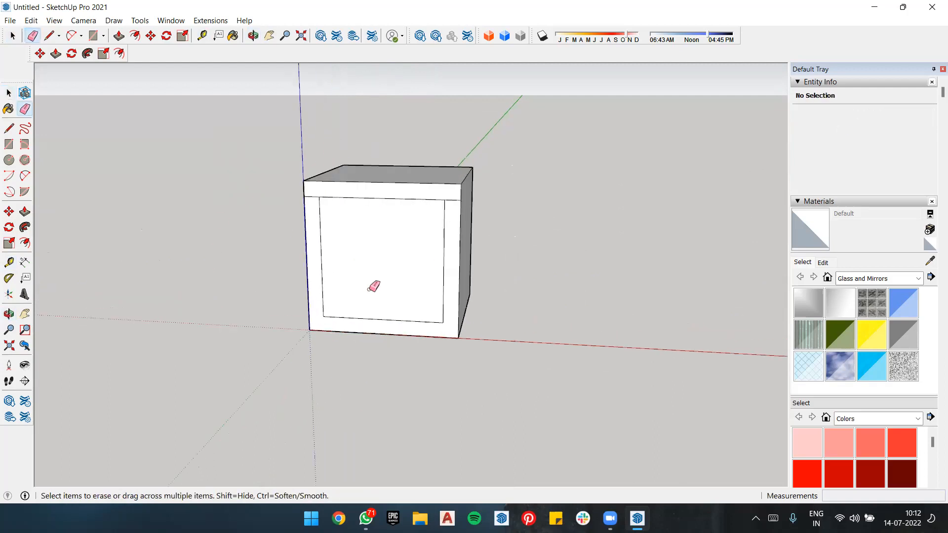
{"action": "left_click", "coordinate": [8, 264]}
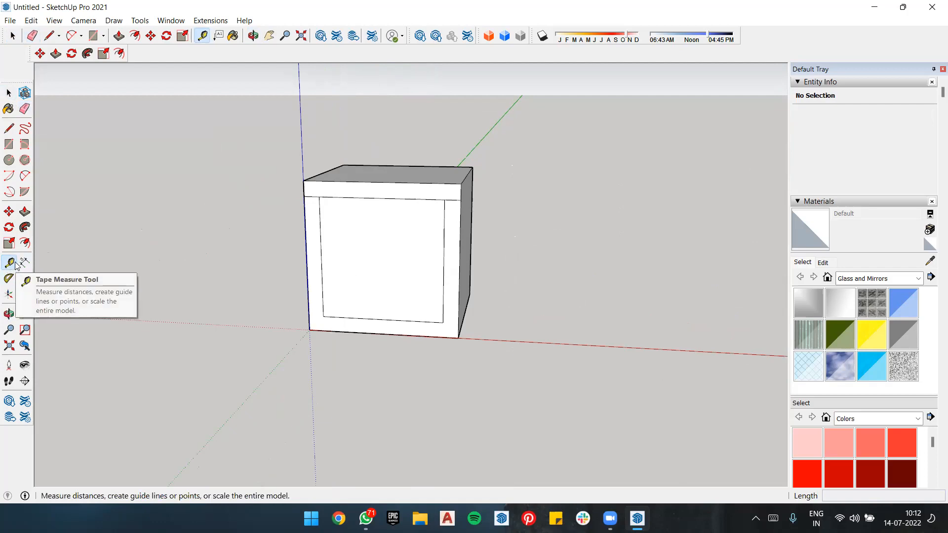
{"action": "left_click", "coordinate": [385, 174]}
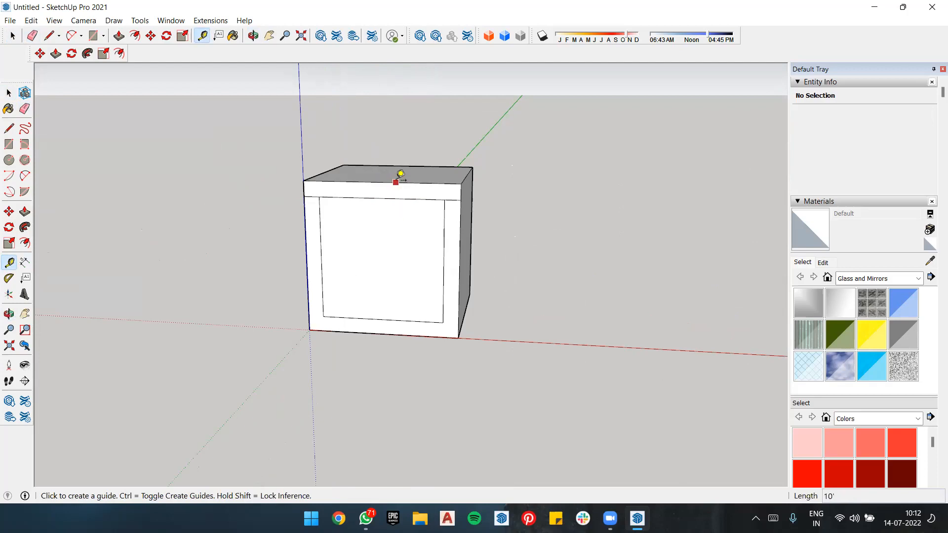
{"action": "left_click", "coordinate": [396, 182]}
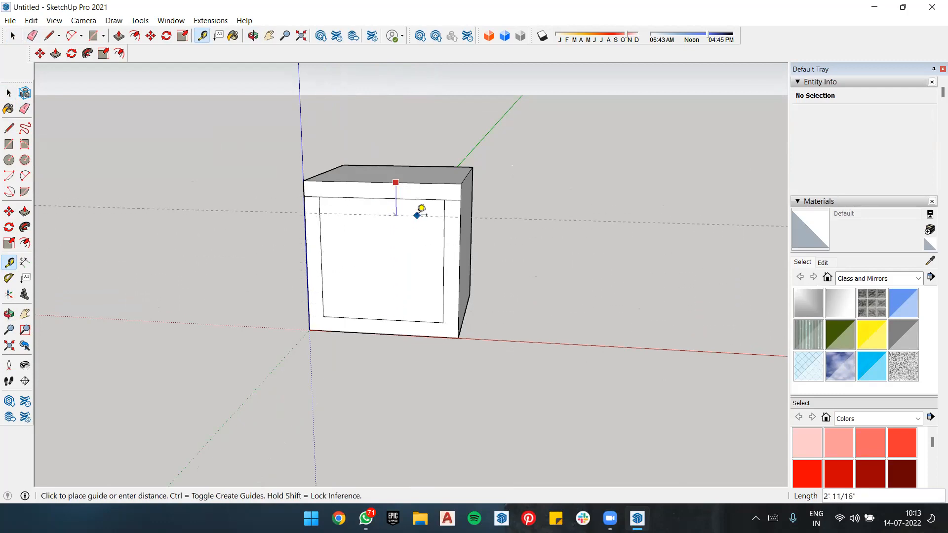
{"action": "key", "text": "Escape"}
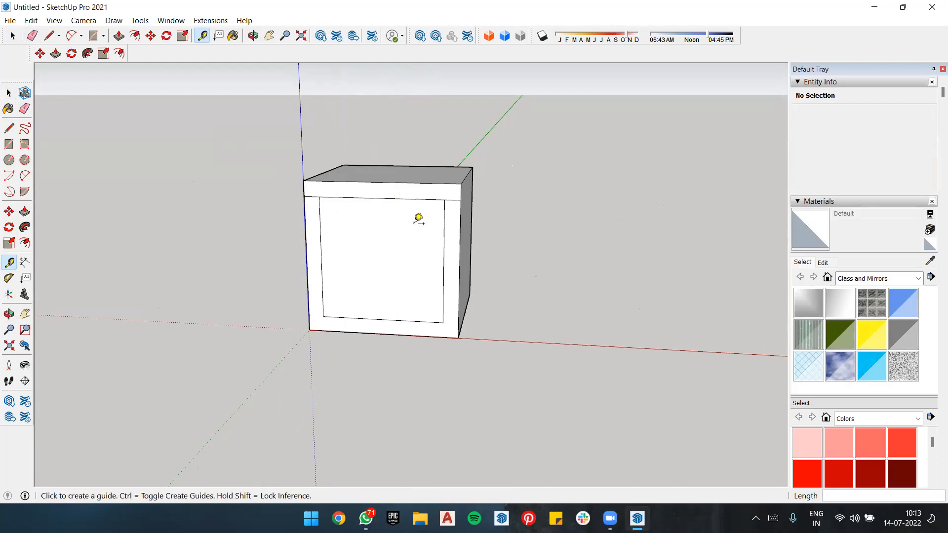
Step: Push/Pull the front face's top strip outward as an overhang and push the inner rectangle in about 3' 8"
{"action": "key", "text": "p"}
{"action": "left_click", "coordinate": [425, 193]}
{"action": "left_click", "coordinate": [408, 214]}
{"action": "middle_click_drag", "start_coordinate": [483, 309], "coordinate": [438, 290]}
{"action": "left_click", "coordinate": [444, 289]}
{"action": "left_click", "coordinate": [437, 298]}
{"action": "middle_click_drag", "start_coordinate": [409, 360], "coordinate": [94, 294]}
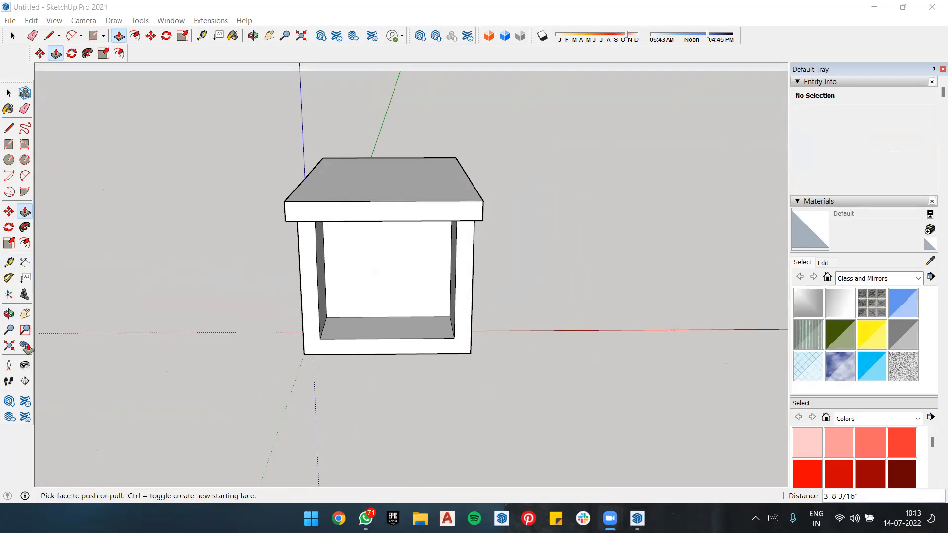
Step: Dimension the overhang's front top edge between its two corner points, placing the dimension above the edge
{"action": "left_click", "coordinate": [25, 262]}
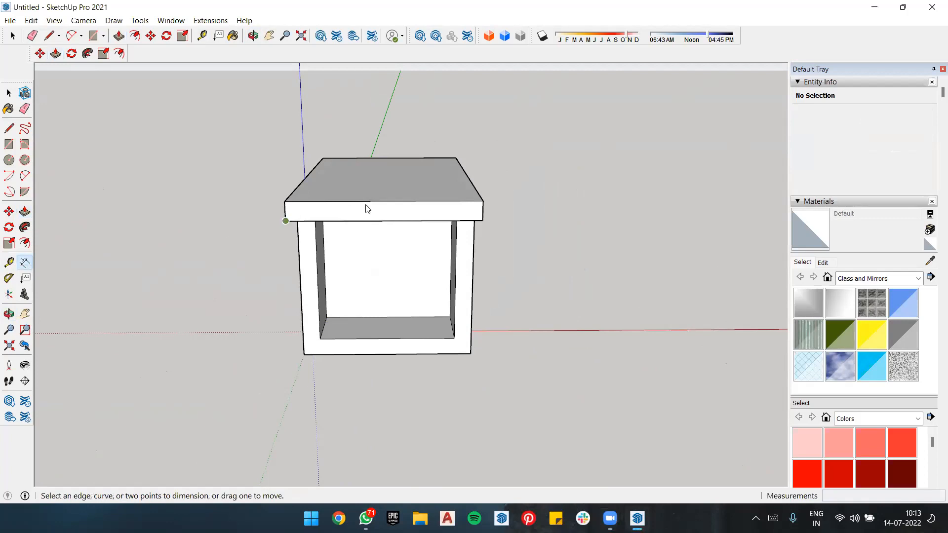
{"action": "left_click", "coordinate": [285, 201]}
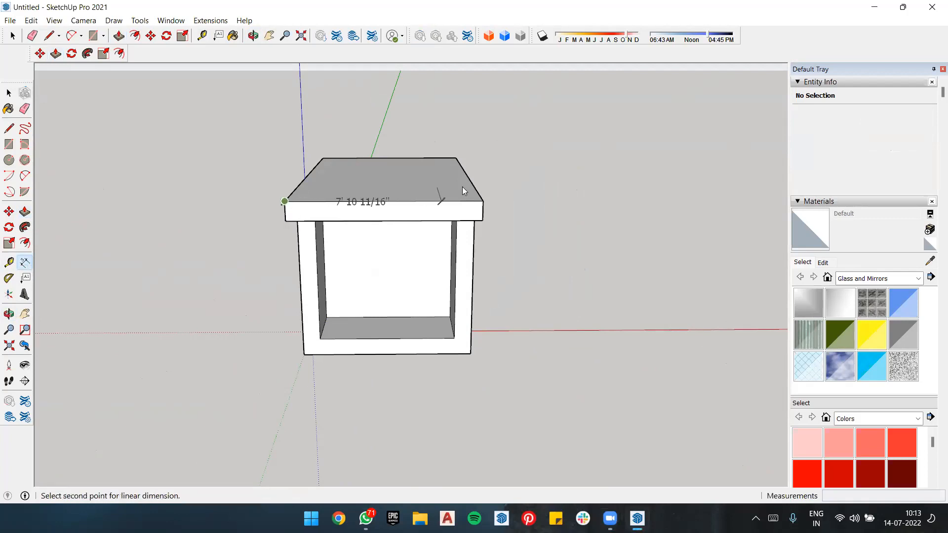
{"action": "left_click", "coordinate": [483, 201]}
{"action": "left_click", "coordinate": [481, 158]}
{"action": "key", "text": "o"}
{"action": "left_click_drag", "start_coordinate": [617, 238], "coordinate": [401, 243]}
{"action": "middle_click_drag", "start_coordinate": [400, 243], "coordinate": [326, 278]}
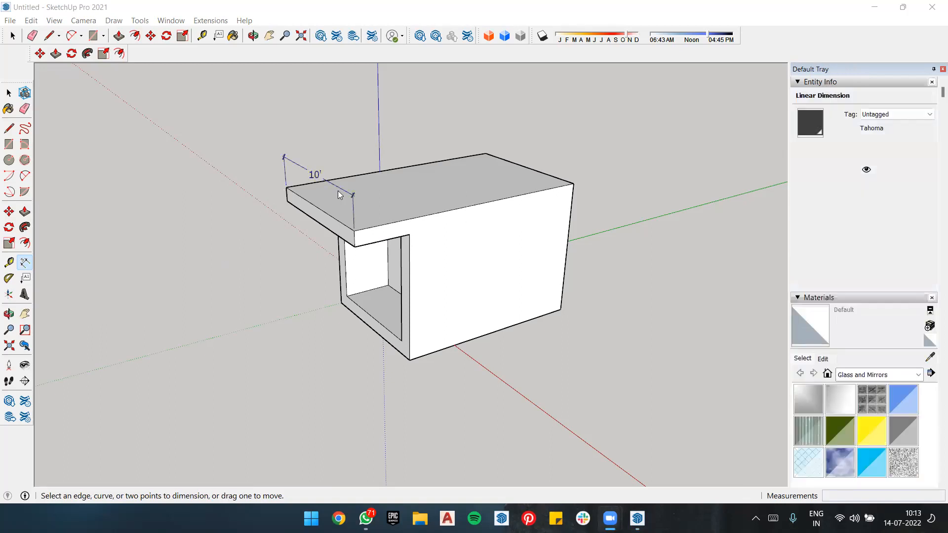
Step: Move the dimension higher above the overhang's front edge, and undo both the move and the dimension
{"action": "left_click", "coordinate": [314, 174]}
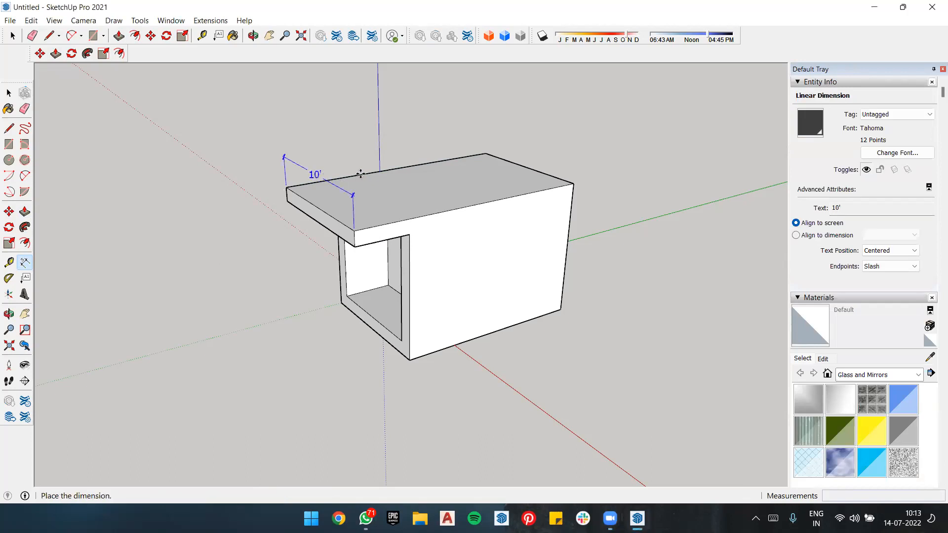
{"action": "left_click", "coordinate": [359, 152]}
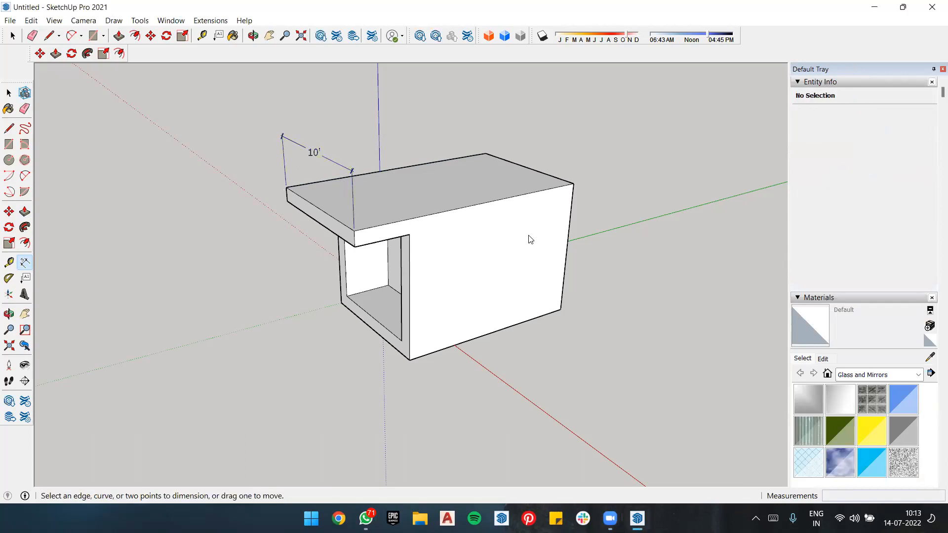
{"action": "scroll", "coordinate": [620, 289], "scroll_direction": "down", "scroll_amount": 2}
{"action": "key", "text": "ctrl+z"}
{"action": "key", "text": "ctrl+z"}
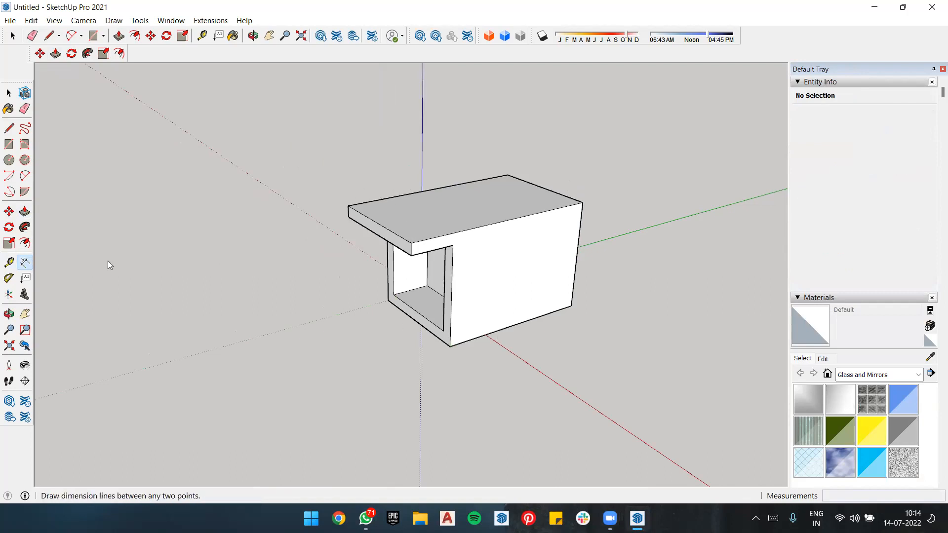
Step: Dimension the overhang's front top edge by picking the edge itself, and adjust the dimension's offset above it
{"action": "left_click", "coordinate": [372, 221]}
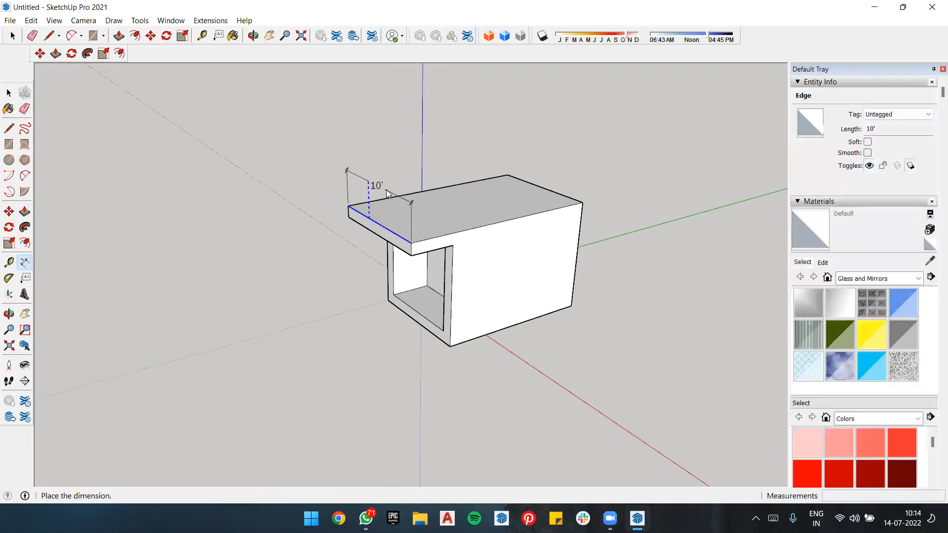
{"action": "left_click", "coordinate": [388, 193]}
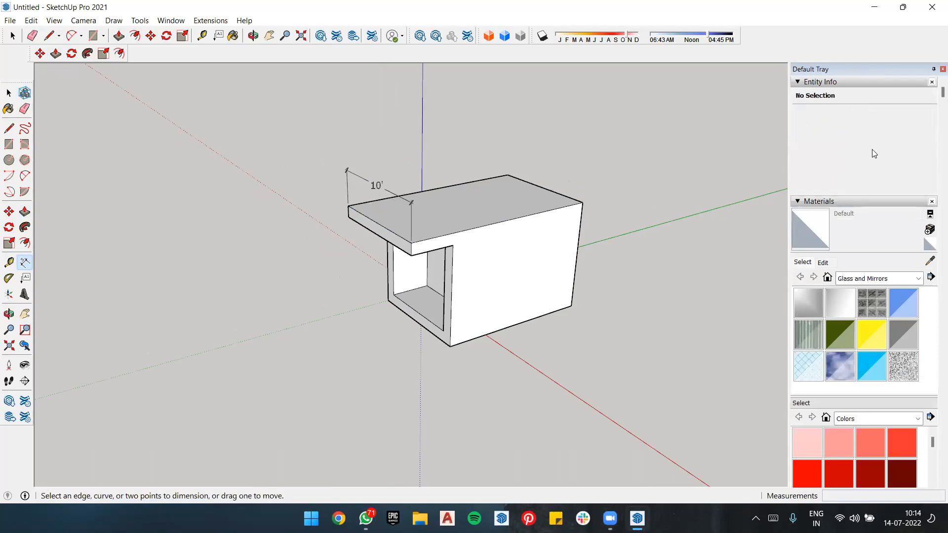
{"action": "left_click", "coordinate": [412, 219]}
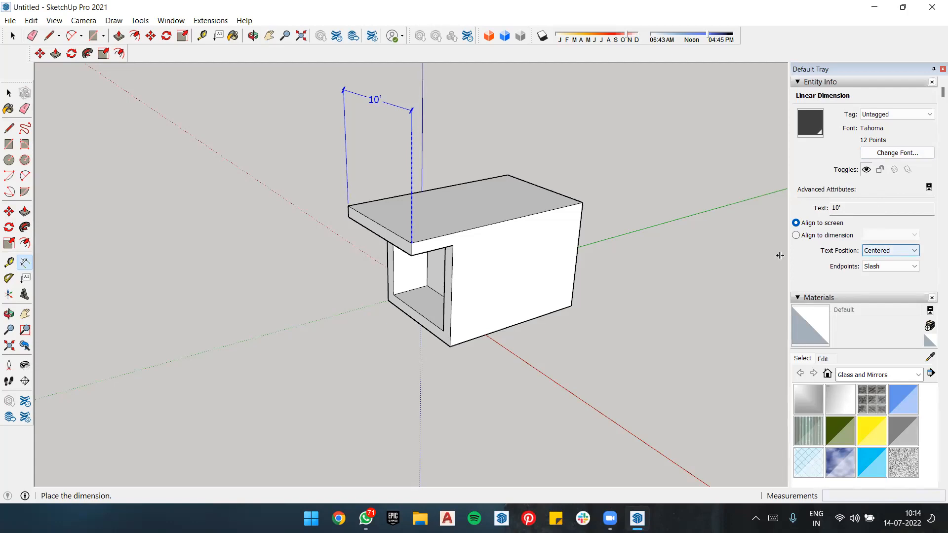
{"action": "left_click", "coordinate": [408, 195]}
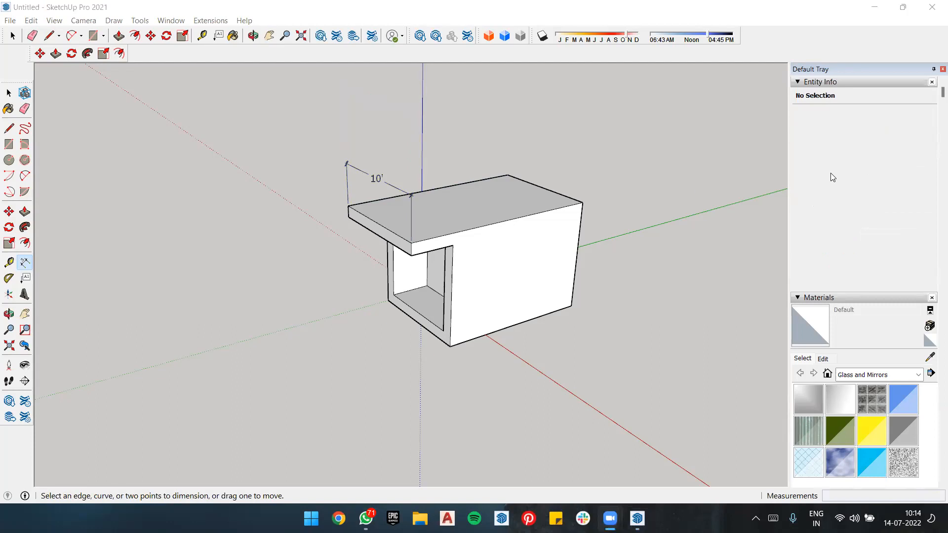
Step: Move the dimension down onto the overhang's front face, just below its top edge
{"action": "left_click", "coordinate": [378, 178]}
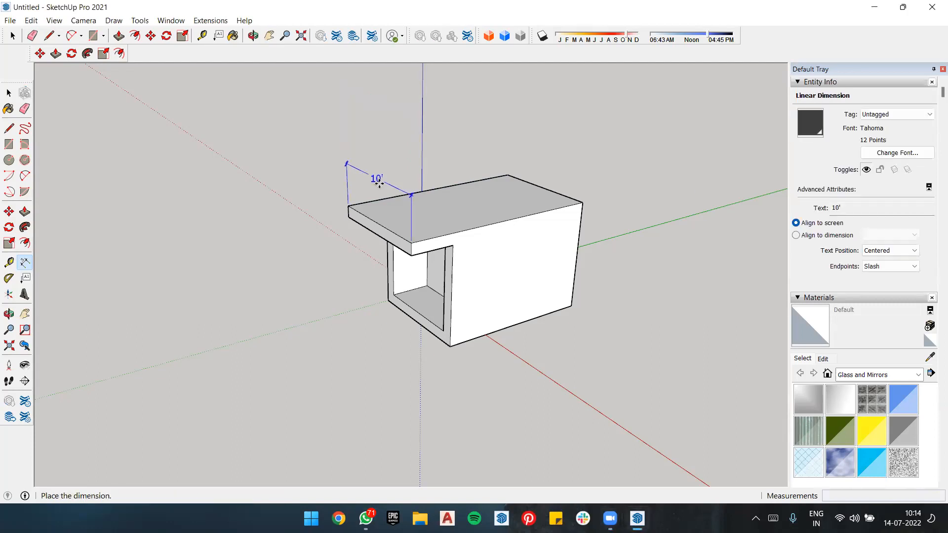
{"action": "left_click", "coordinate": [346, 207]}
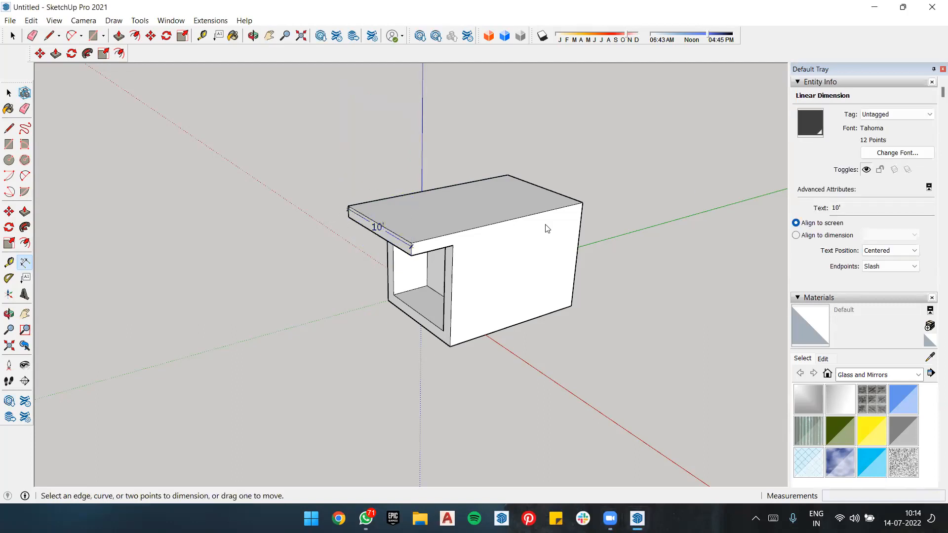
{"action": "scroll", "coordinate": [411, 241], "scroll_direction": "up", "scroll_amount": 5}
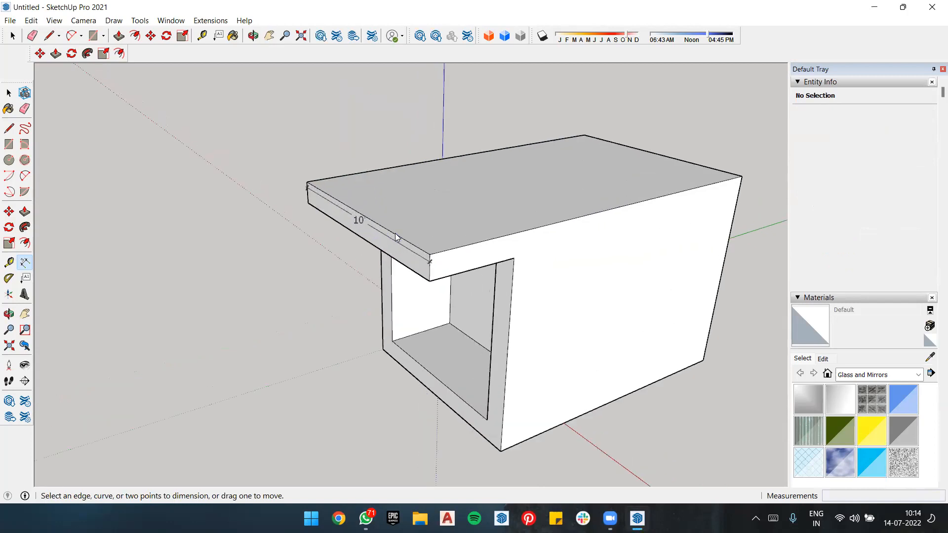
Step: Select the dimension on the overhang, try Align to dimension for its text, and set it back to Align to screen
{"action": "left_click", "coordinate": [15, 92]}
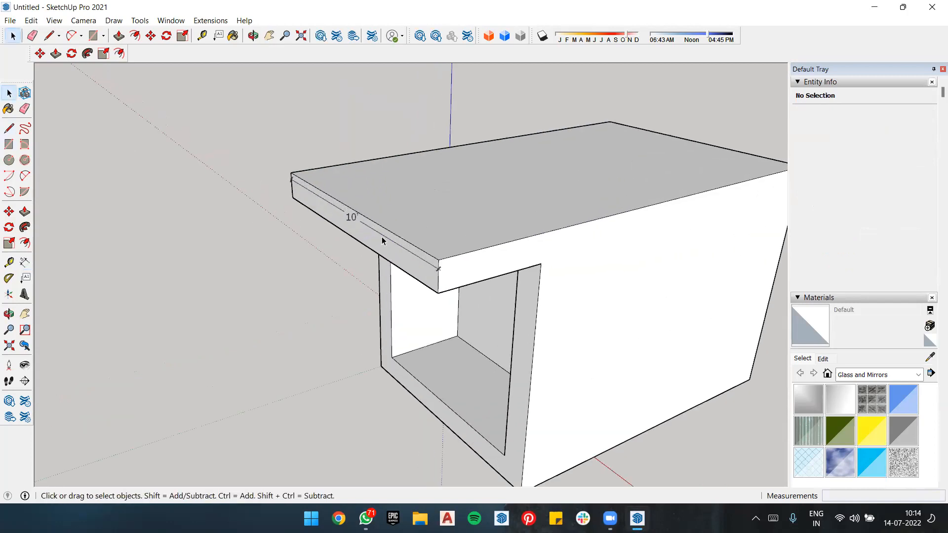
{"action": "left_click", "coordinate": [383, 238]}
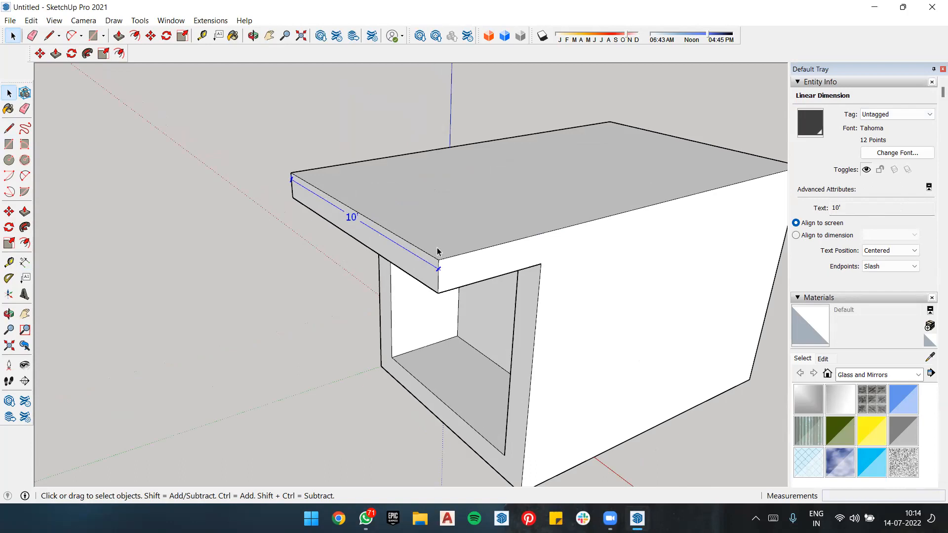
{"action": "left_click", "coordinate": [842, 207]}
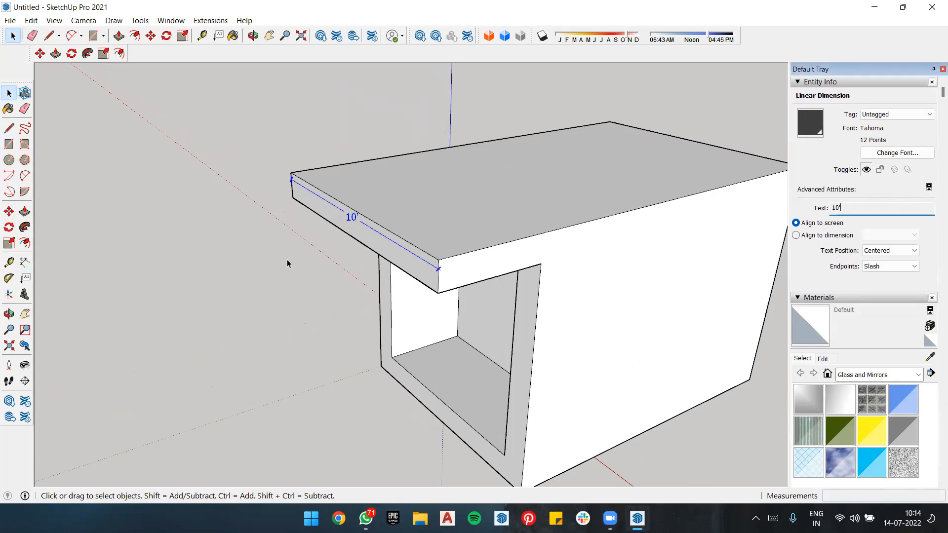
{"action": "left_click", "coordinate": [797, 236]}
{"action": "middle_click_drag", "start_coordinate": [560, 254], "coordinate": [608, 220]}
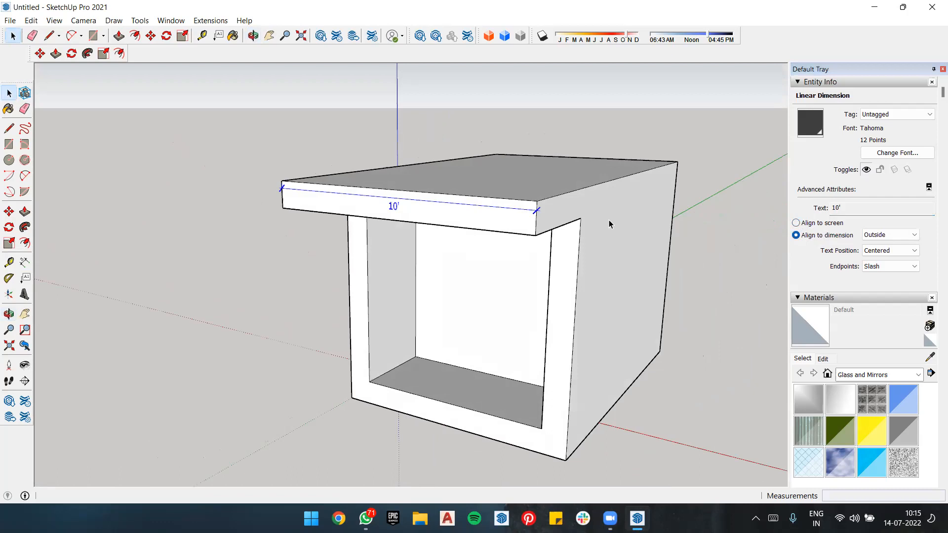
{"action": "left_click", "coordinate": [796, 236]}
{"action": "left_click", "coordinate": [795, 223]}
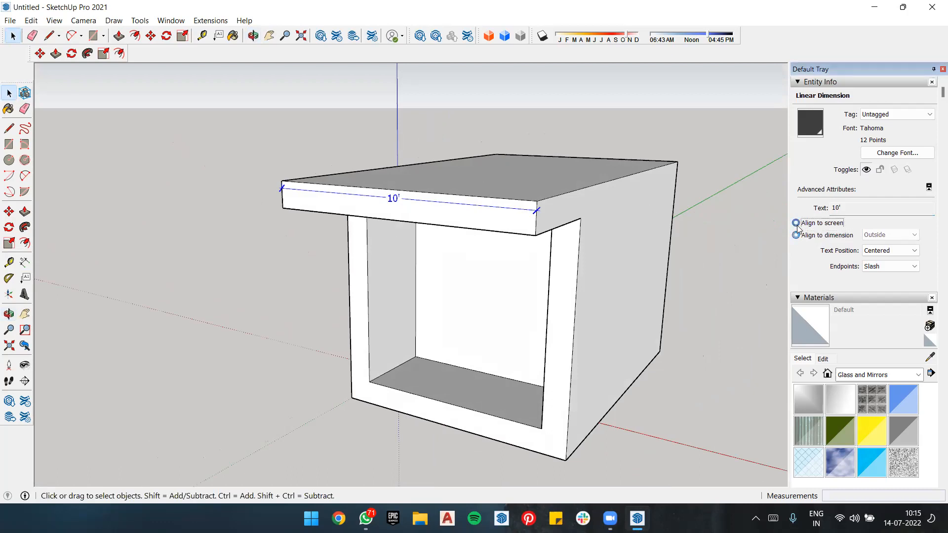
Step: Try the Outside start text position on the selected dimension, and set it to Outside end
{"action": "left_click", "coordinate": [910, 251]}
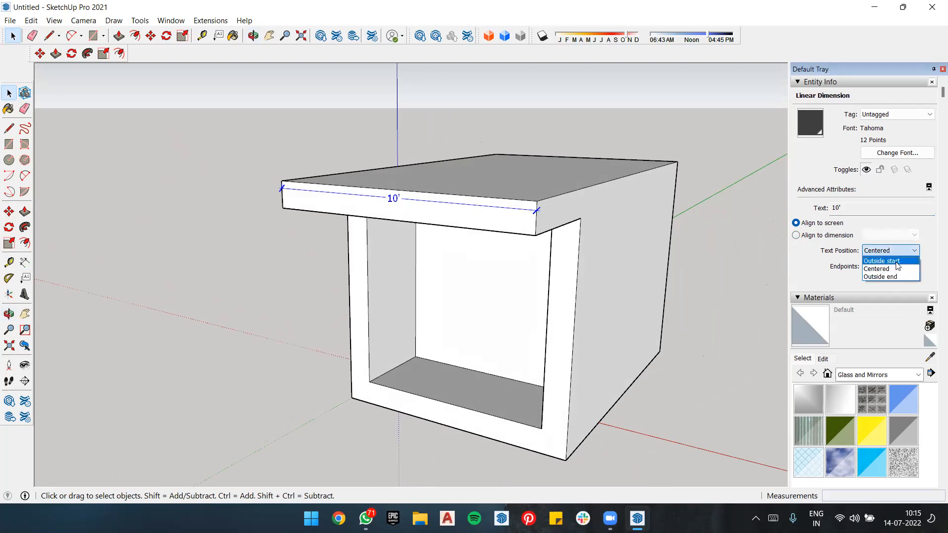
{"action": "left_click", "coordinate": [897, 265]}
{"action": "left_click", "coordinate": [868, 251]}
{"action": "left_click", "coordinate": [869, 279]}
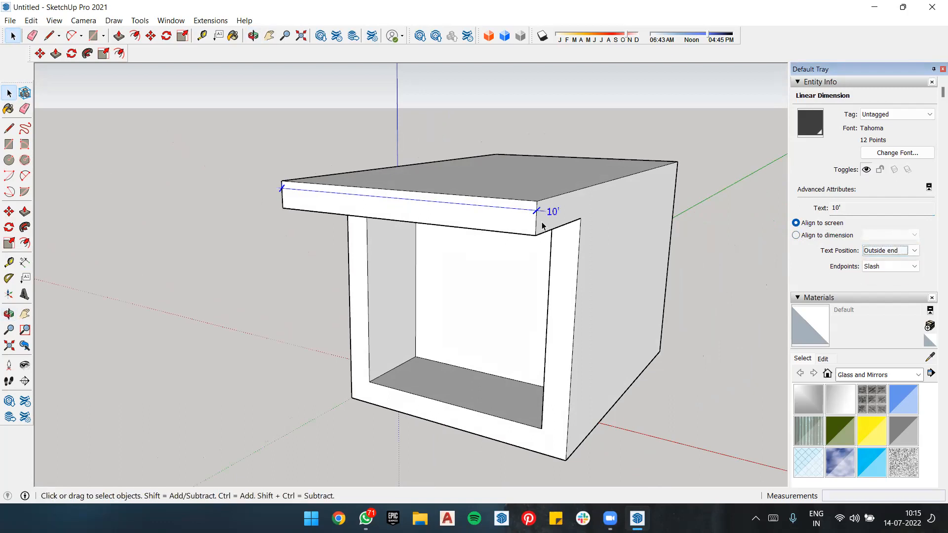
Step: Set the 10' dimension's text position to Centered and deselect the dimension
{"action": "left_click", "coordinate": [903, 250]}
{"action": "left_click", "coordinate": [902, 270]}
{"action": "left_click", "coordinate": [432, 196]}
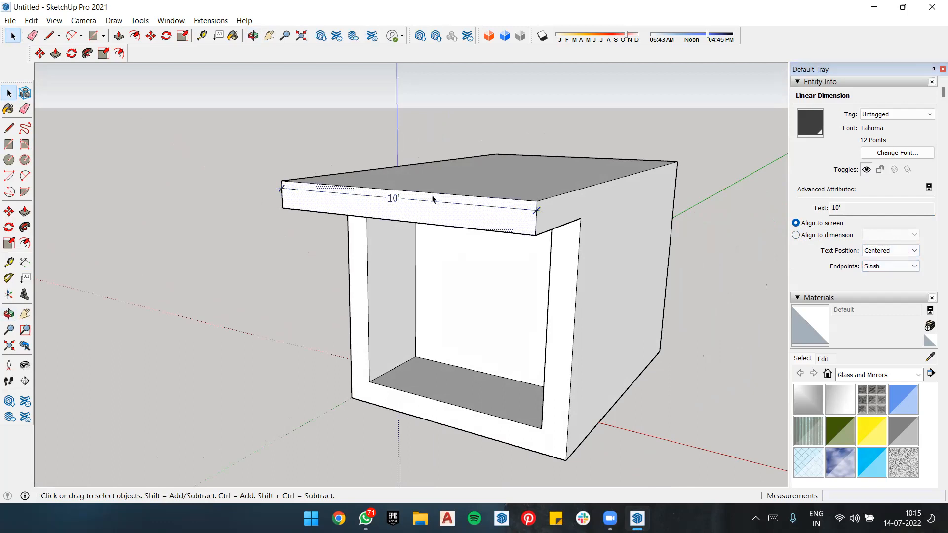
{"action": "left_click", "coordinate": [243, 312]}
Step: Dimension the box's front vertical edge below the overhang, placing the dimension line outward over the side face
{"action": "left_click", "coordinate": [25, 262]}
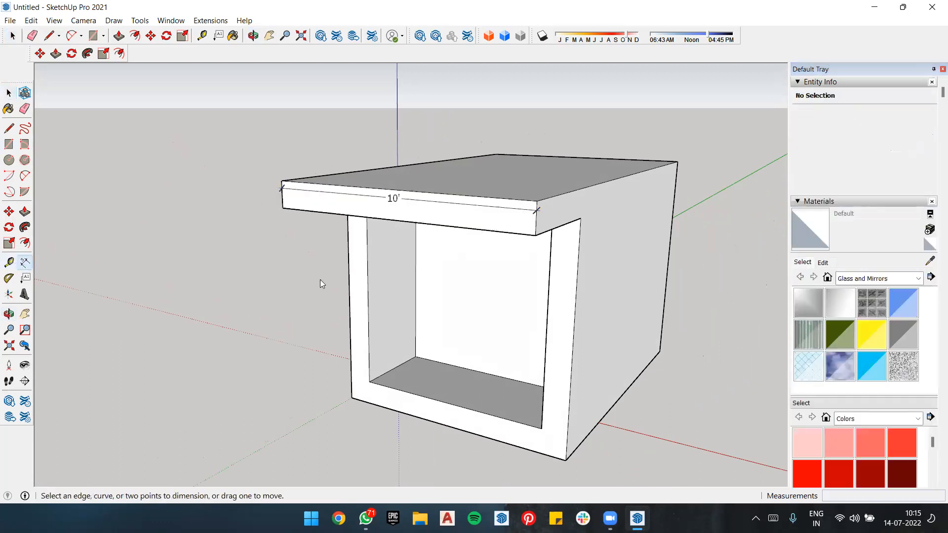
{"action": "left_click", "coordinate": [575, 294]}
{"action": "left_click", "coordinate": [656, 295]}
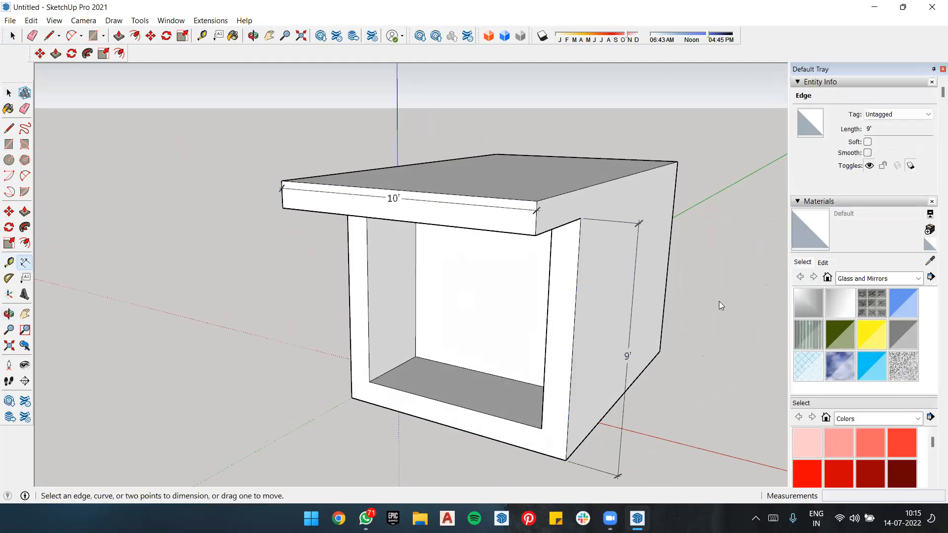
{"action": "key", "text": "space"}
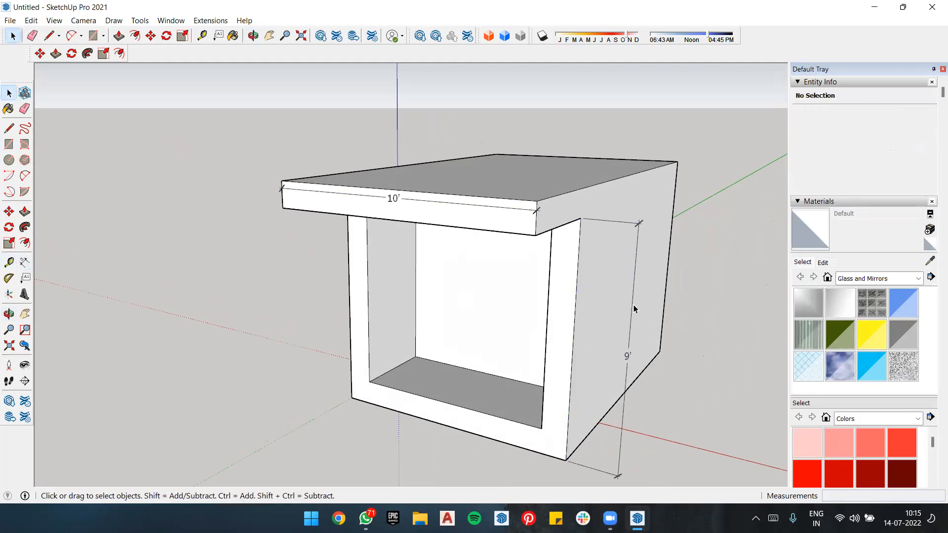
Step: Try Dot, Closed arrow and Open arrow endpoints on the vertical edge's dimension, and set them back to Slash
{"action": "left_click", "coordinate": [632, 307]}
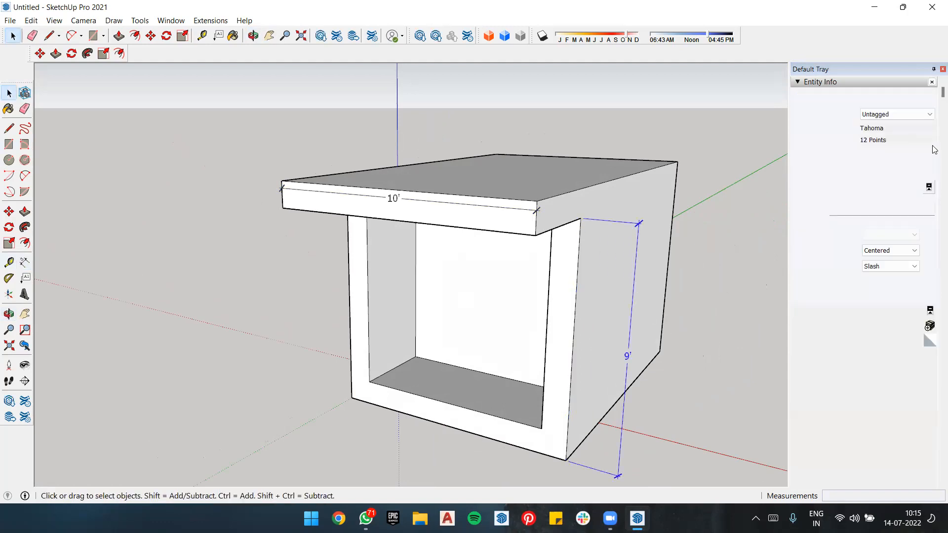
{"action": "left_click", "coordinate": [909, 269]}
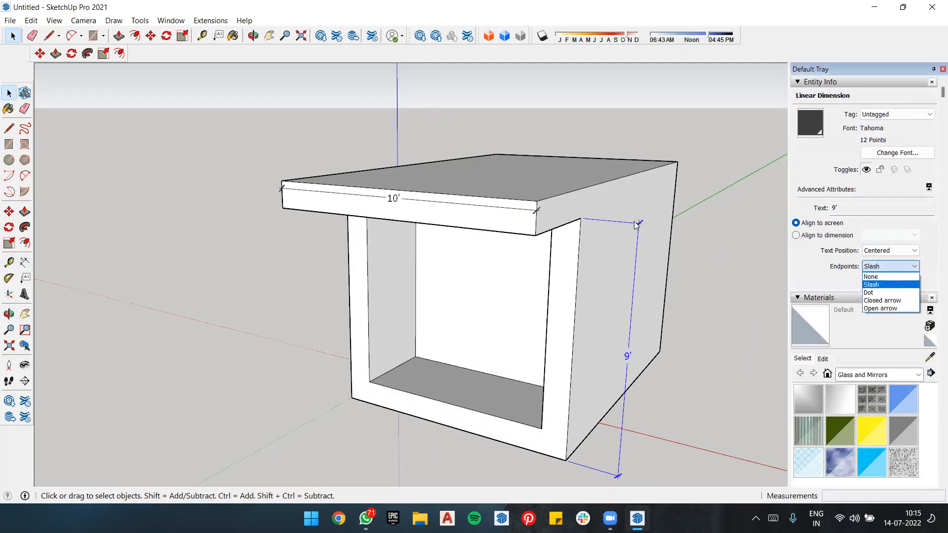
{"action": "left_click", "coordinate": [894, 292]}
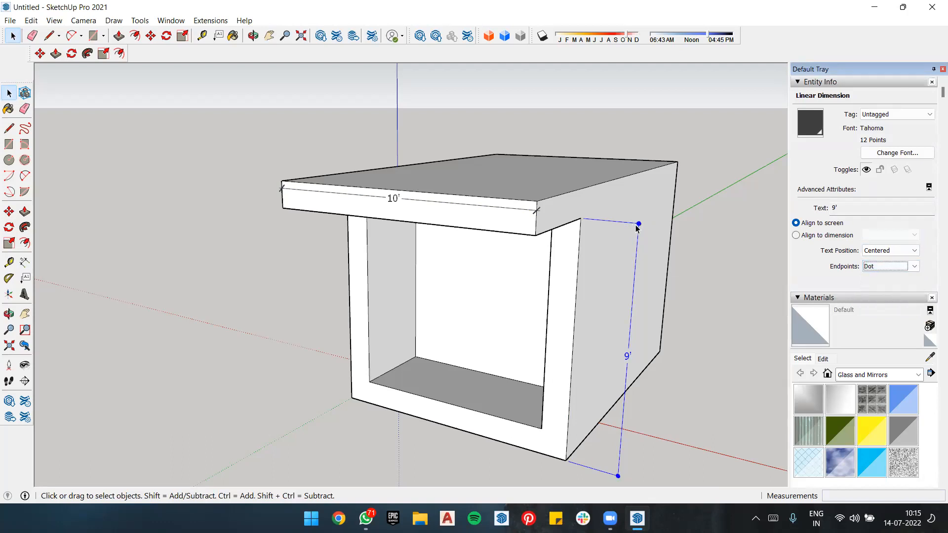
{"action": "left_click", "coordinate": [912, 266]}
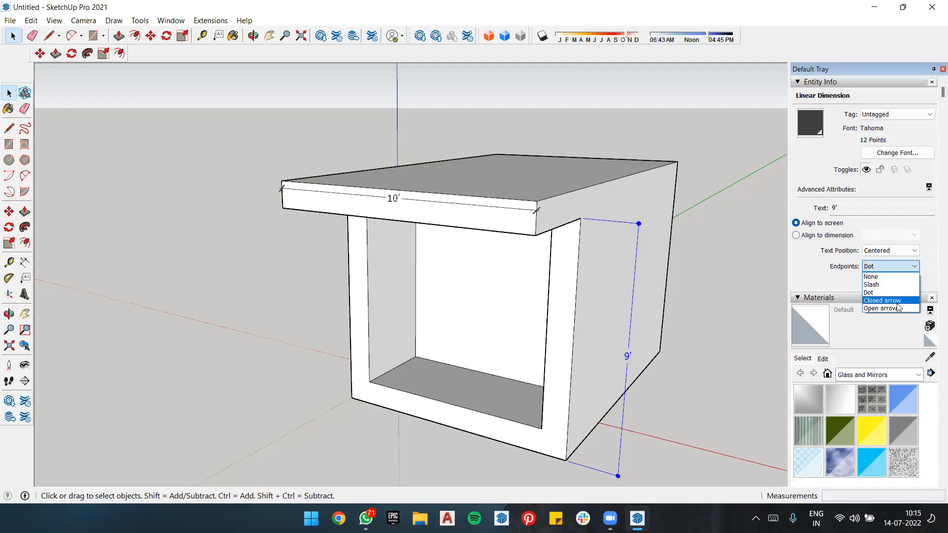
{"action": "left_click", "coordinate": [897, 300]}
{"action": "left_click", "coordinate": [914, 266]}
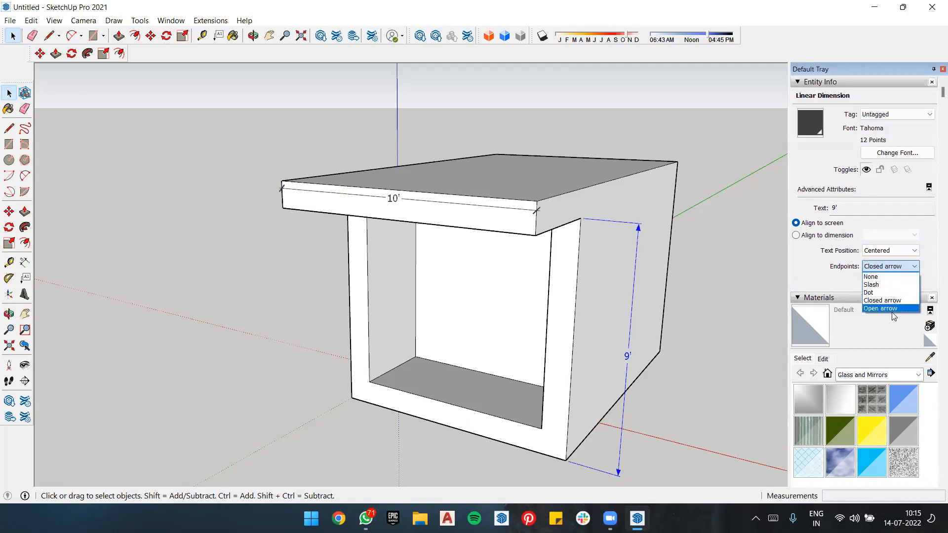
{"action": "left_click", "coordinate": [896, 307]}
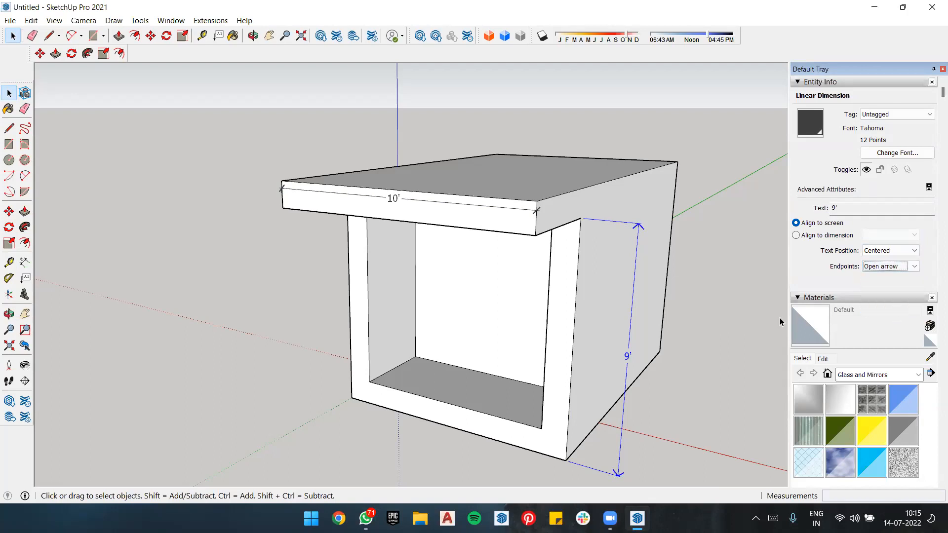
{"action": "left_click", "coordinate": [884, 283]}
Step: Undo the recent changes until both the vertical and the overhang dimensions are removed
{"action": "scroll", "coordinate": [544, 226], "scroll_direction": "down", "scroll_amount": 2}
{"action": "middle_click_drag", "start_coordinate": [663, 204], "coordinate": [634, 259]}
{"action": "scroll", "coordinate": [635, 258], "scroll_direction": "down", "scroll_amount": 3}
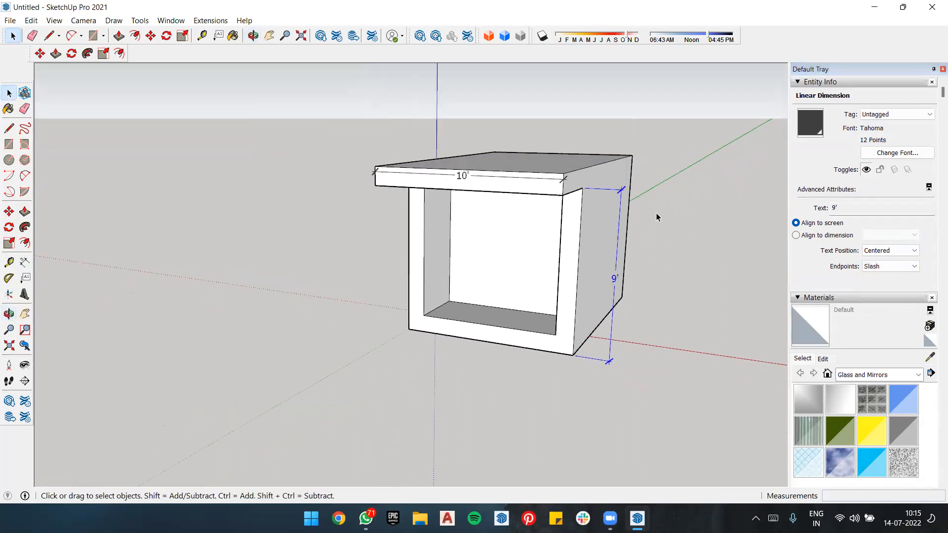
{"action": "key", "text": "ctrl+z"}
{"action": "key", "text": "ctrl+z"}
{"action": "key", "text": "ctrl+z"}
{"action": "key", "text": "ctrl+z"}
{"action": "key", "text": "ctrl+z"}
{"action": "key", "text": "ctrl+z"}
{"action": "key", "text": "ctrl+z"}
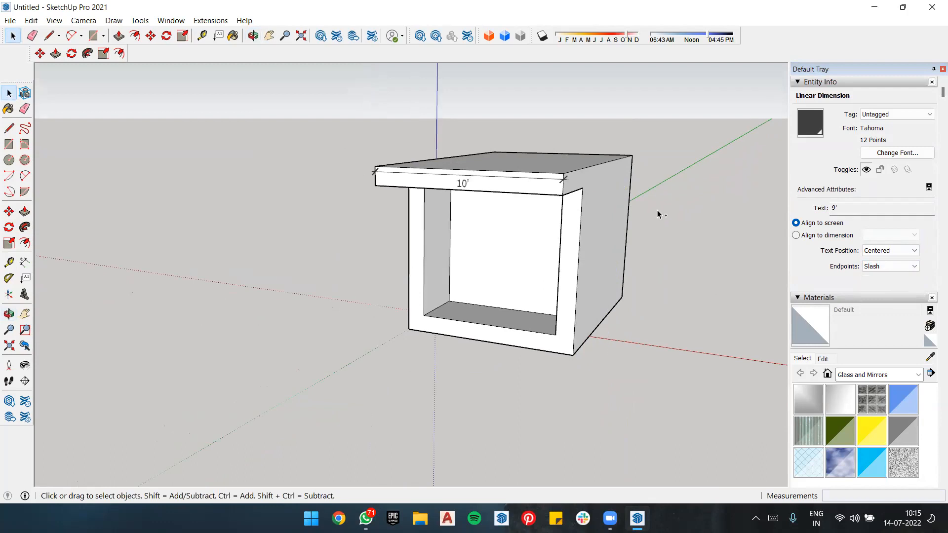
{"action": "key", "text": "ctrl+z"}
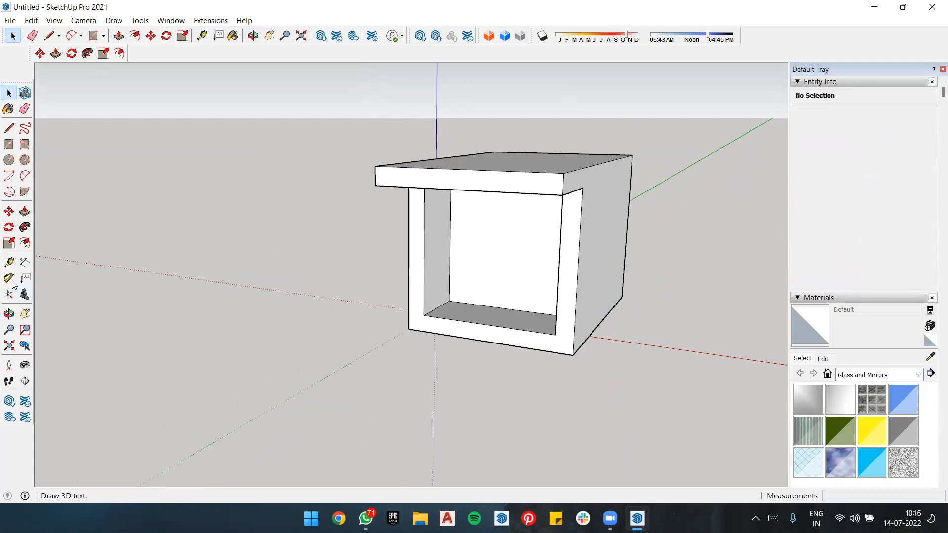
{"action": "left_click", "coordinate": [10, 280]}
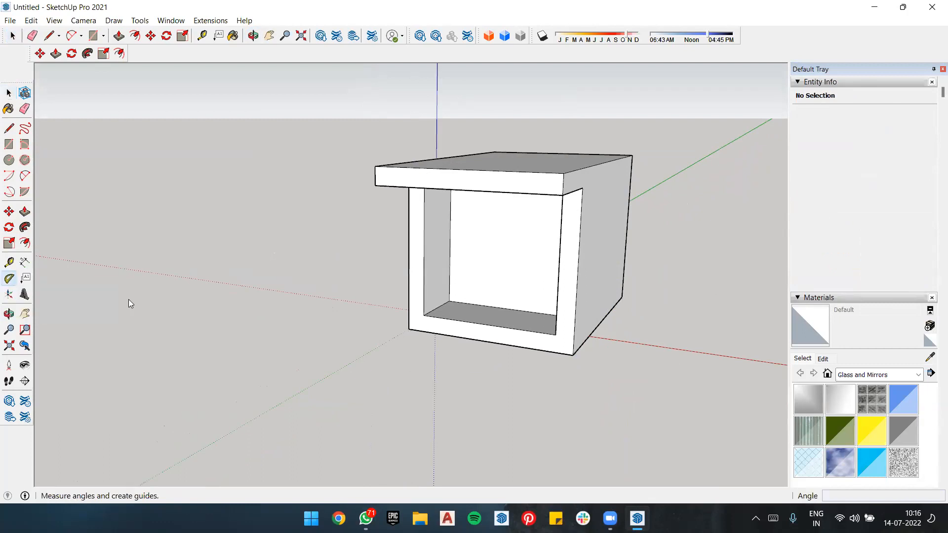
{"action": "left_click", "coordinate": [555, 334]}
{"action": "middle_click_drag", "start_coordinate": [555, 334], "coordinate": [524, 274]}
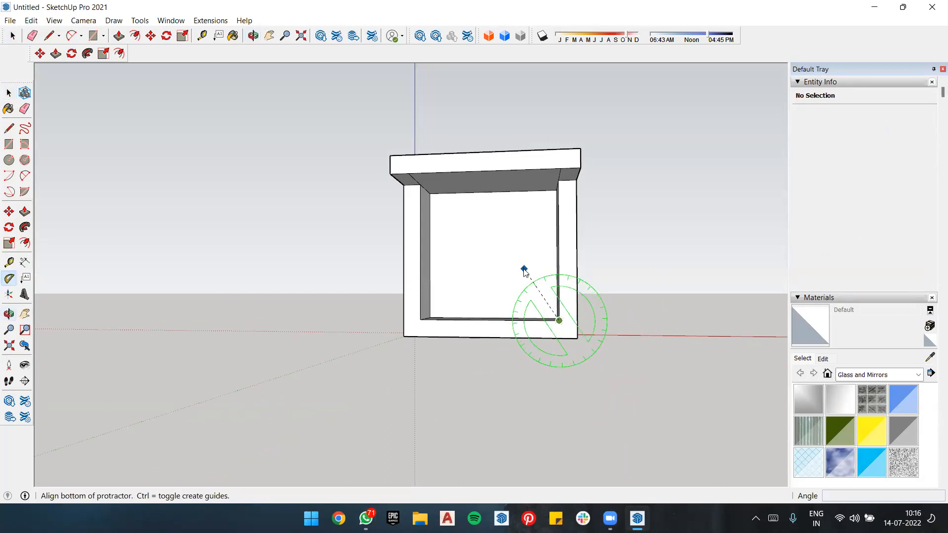
{"action": "left_click", "coordinate": [543, 271]}
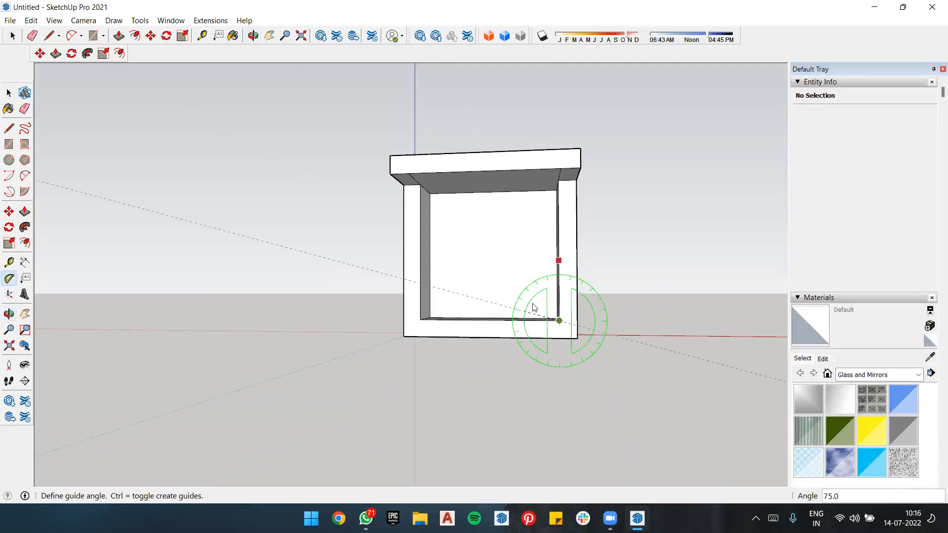
{"action": "key", "text": "space"}
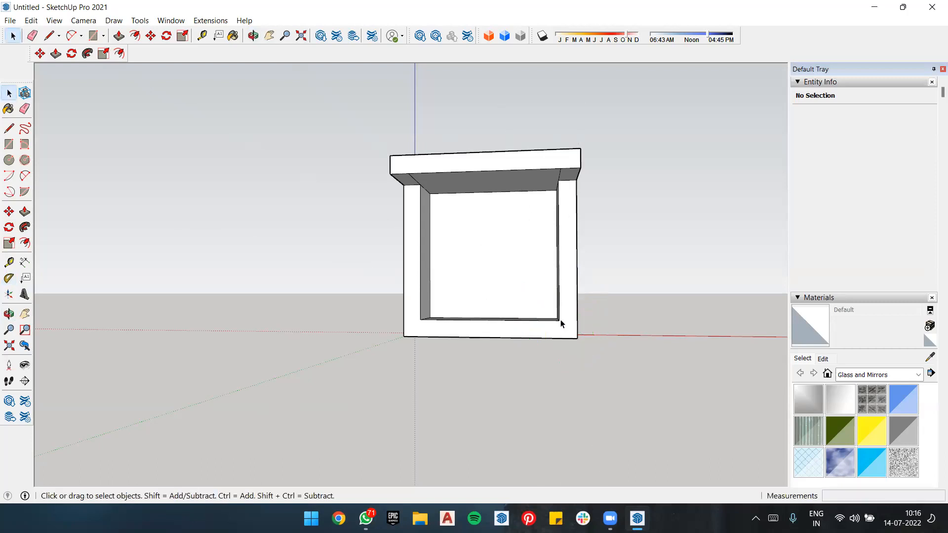
Step: Create a 45° Protractor guide from the opening's lower right corner, measured from its bottom edge to its upper left corner
{"action": "left_click", "coordinate": [9, 278]}
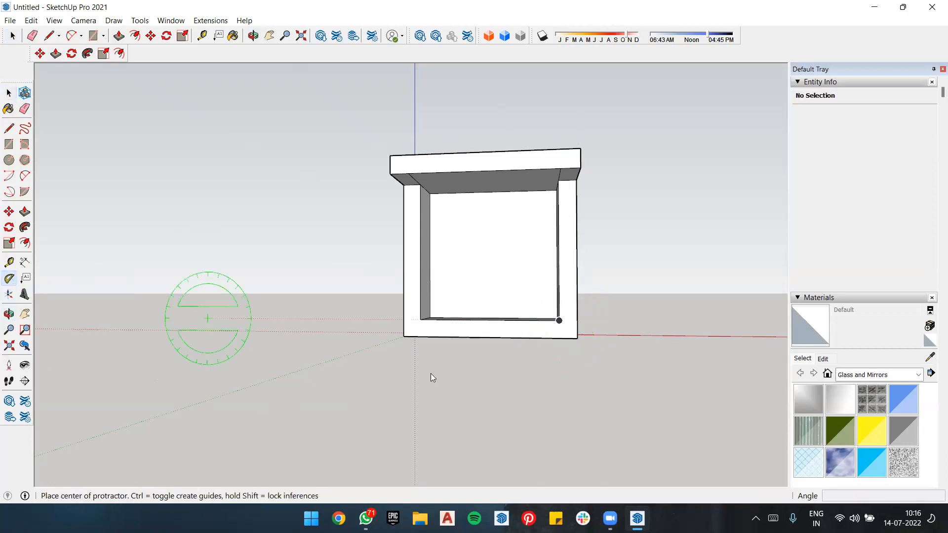
{"action": "left_click", "coordinate": [560, 321]}
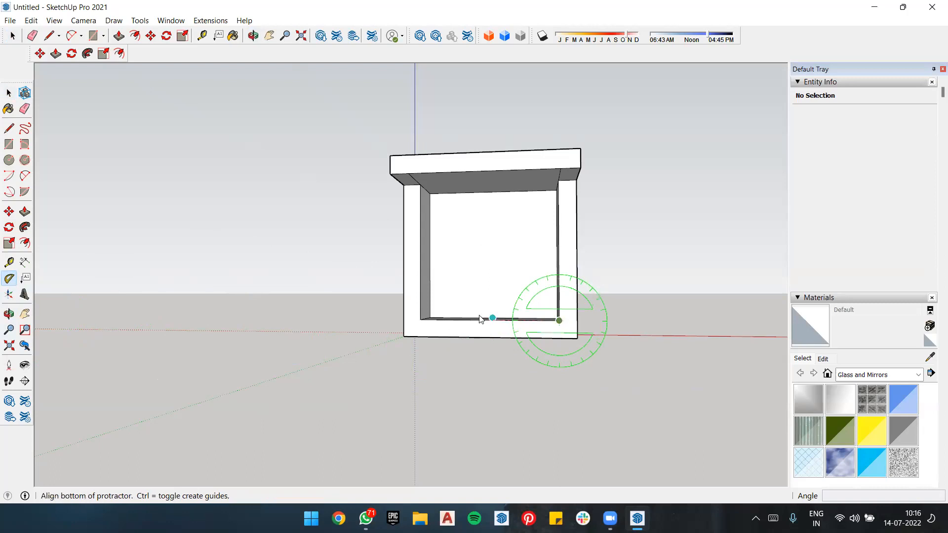
{"action": "left_click", "coordinate": [421, 319]}
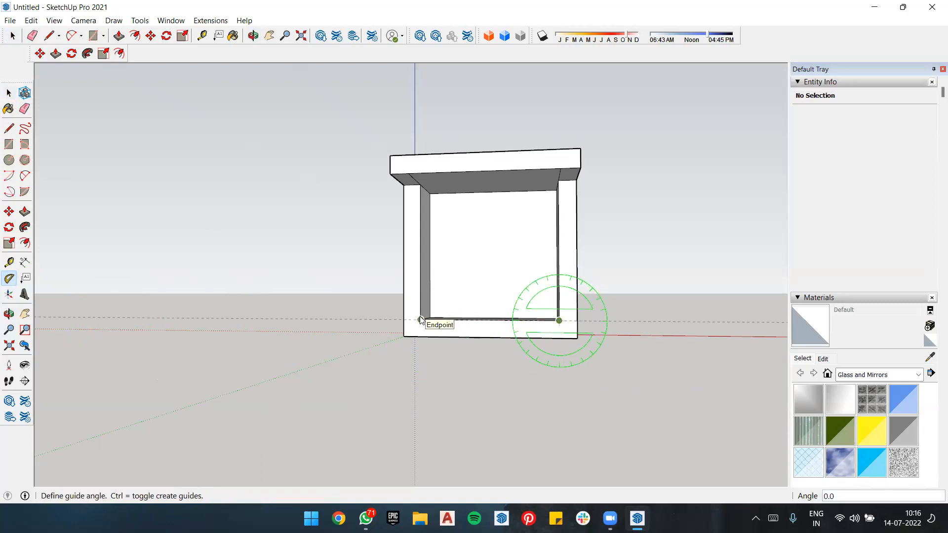
{"action": "left_click", "coordinate": [420, 185]}
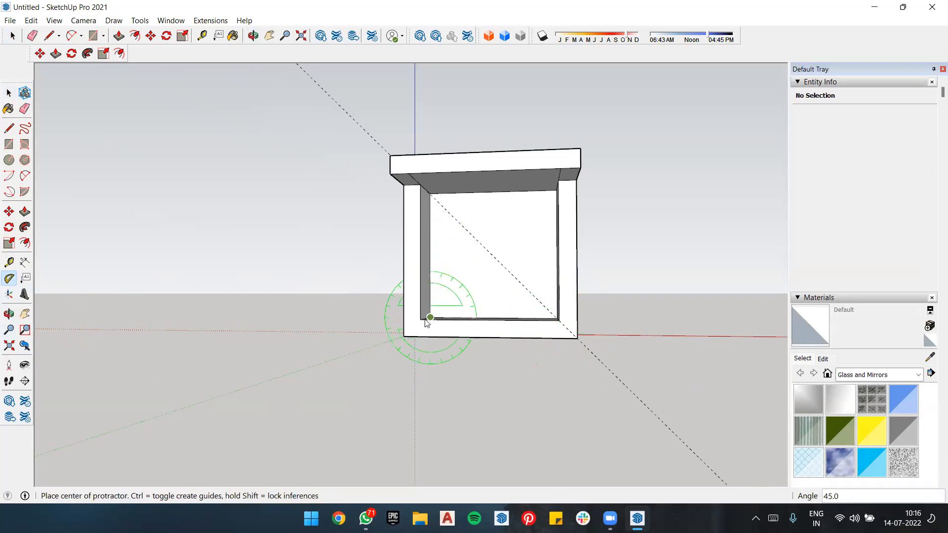
Step: Create a 45° Protractor guide from the front face's outer lower left corner through the opening's lower left corner
{"action": "left_click", "coordinate": [403, 336]}
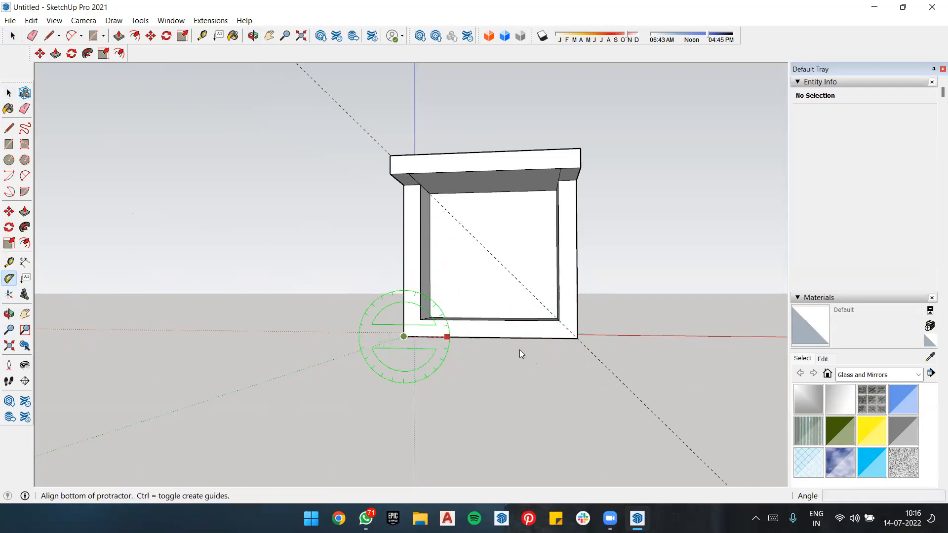
{"action": "left_click", "coordinate": [578, 338]}
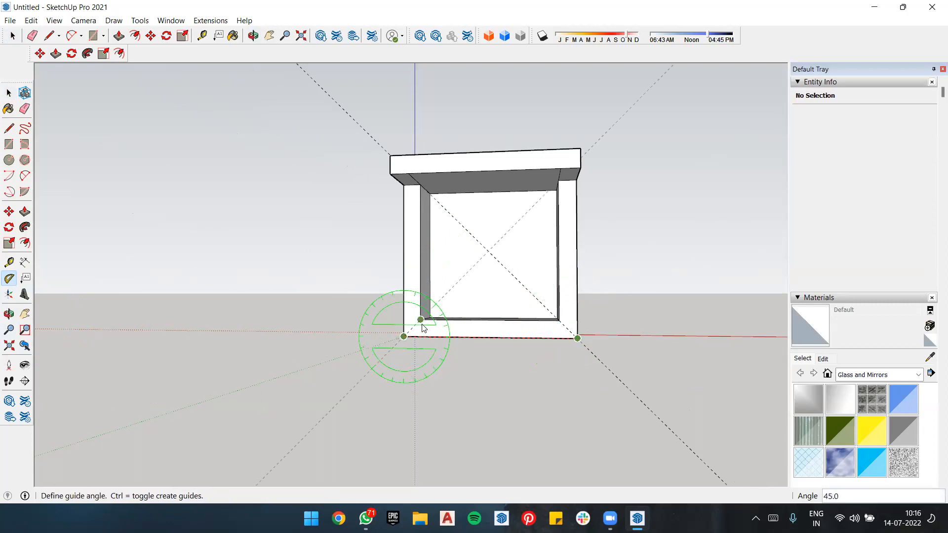
{"action": "left_click", "coordinate": [423, 323]}
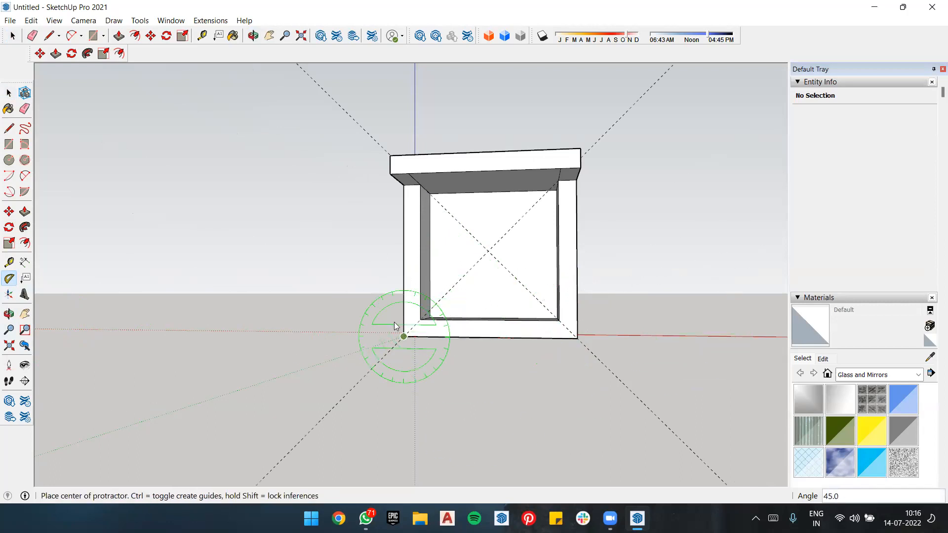
Step: Draw diagonal lines along the guides joining the opening's two lower corners to the front face's outer lower corners
{"action": "key", "text": "l"}
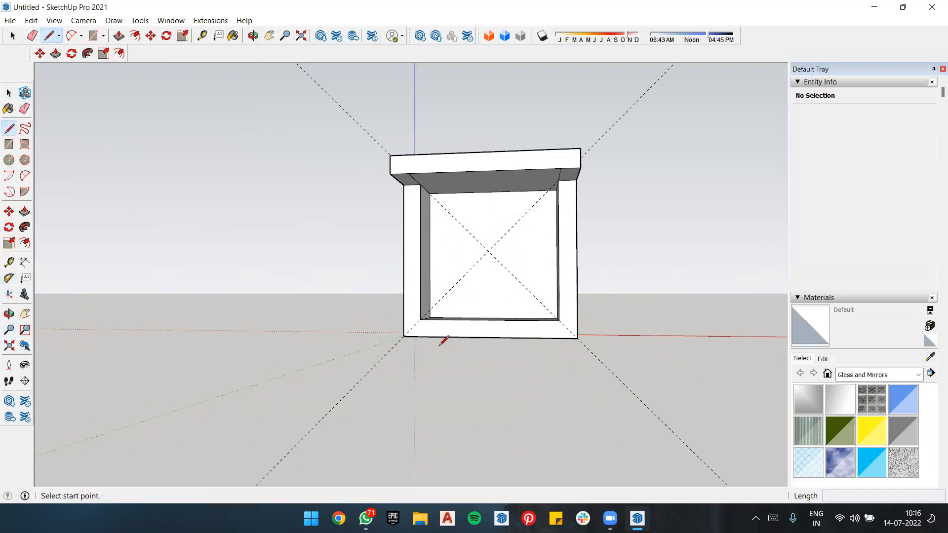
{"action": "left_click", "coordinate": [403, 336]}
{"action": "left_click", "coordinate": [423, 319]}
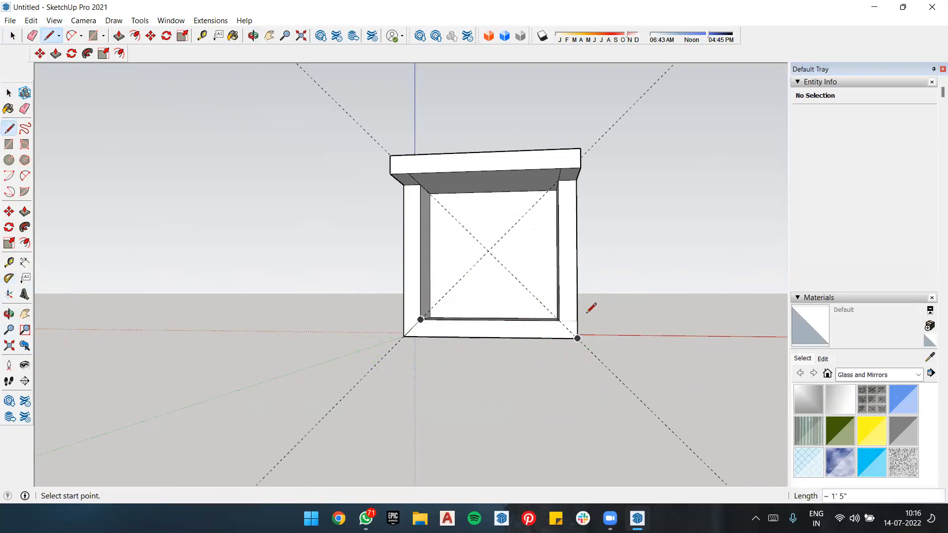
{"action": "left_click", "coordinate": [559, 320]}
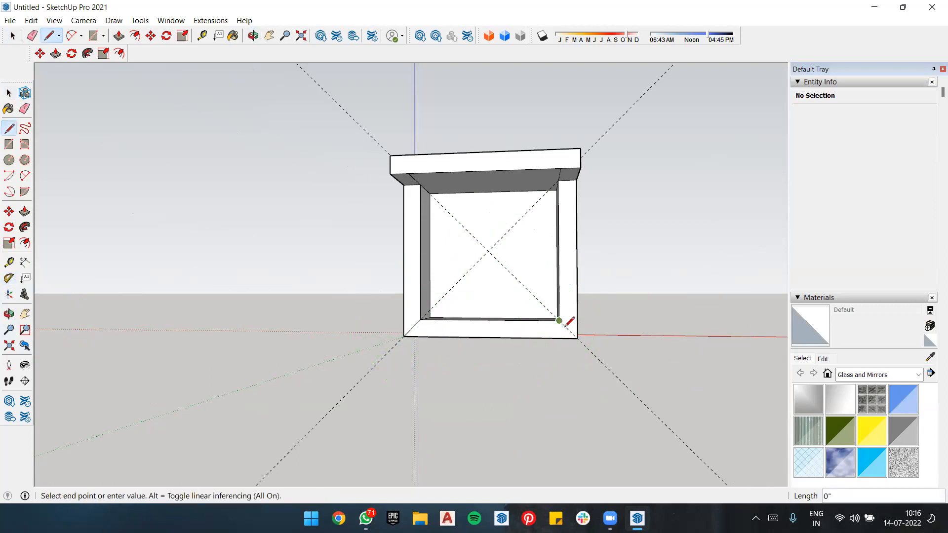
{"action": "left_click", "coordinate": [577, 338]}
Step: Erase both diagonal guides
{"action": "key", "text": "e"}
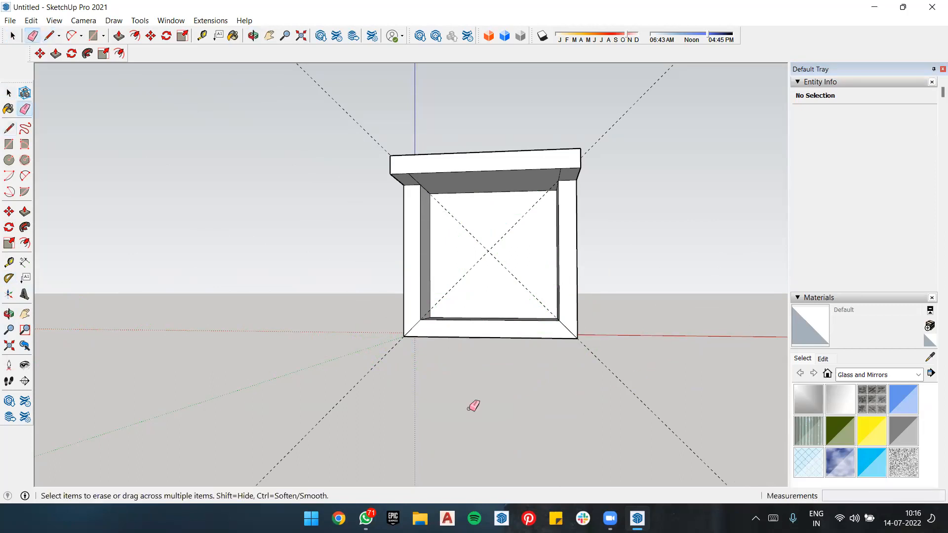
{"action": "left_click_drag", "start_coordinate": [344, 388], "coordinate": [351, 388]}
{"action": "left_click_drag", "start_coordinate": [618, 378], "coordinate": [644, 360]}
Step: Push/Pull the mitred bottom strip of the front frame outward about 9' 3"
{"action": "scroll", "coordinate": [587, 319], "scroll_direction": "up", "scroll_amount": 2}
{"action": "key", "text": "p"}
{"action": "left_click_drag", "start_coordinate": [466, 338], "coordinate": [451, 369]}
{"action": "middle_click_drag", "start_coordinate": [451, 368], "coordinate": [435, 352]}
{"action": "scroll", "coordinate": [435, 351], "scroll_direction": "down", "scroll_amount": 5}
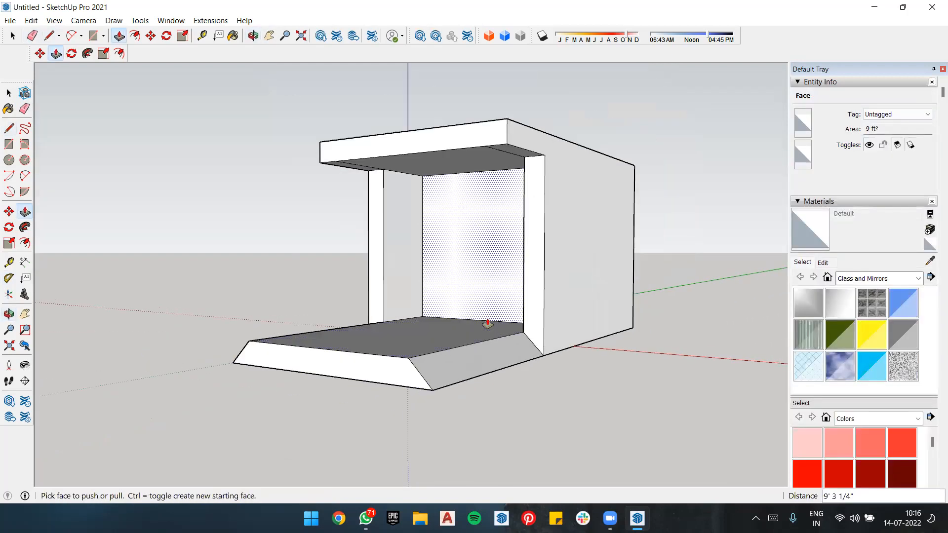
Step: Draw an upright rectangle about 44' 4" by 25' 10" on the red axis, beside the box
{"action": "middle_click_drag", "start_coordinate": [615, 389], "coordinate": [344, 299]}
{"action": "scroll", "coordinate": [358, 294], "scroll_direction": "down", "scroll_amount": 3}
{"action": "scroll", "coordinate": [303, 263], "scroll_direction": "down", "scroll_amount": 2}
{"action": "scroll", "coordinate": [587, 269], "scroll_direction": "up", "scroll_amount": 4}
{"action": "scroll", "coordinate": [44, 271], "scroll_direction": "down", "scroll_amount": 1}
{"action": "middle_click_drag", "start_coordinate": [426, 266], "coordinate": [471, 295]}
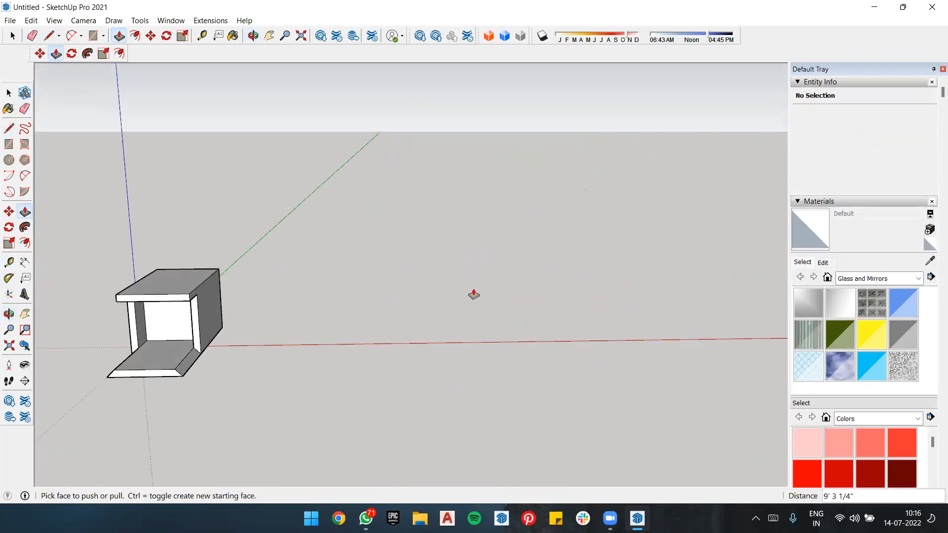
{"action": "key", "text": "r"}
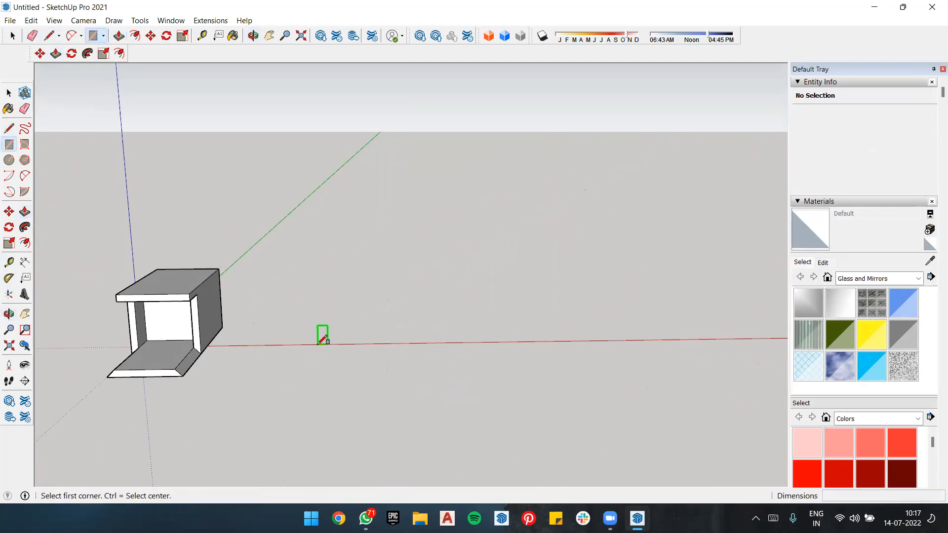
{"action": "left_click", "coordinate": [317, 344]}
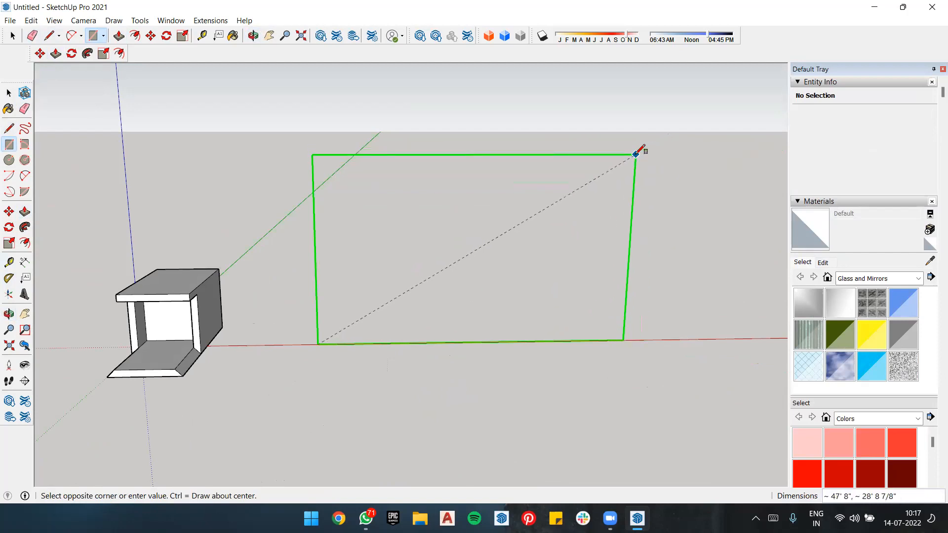
{"action": "left_click", "coordinate": [612, 174]}
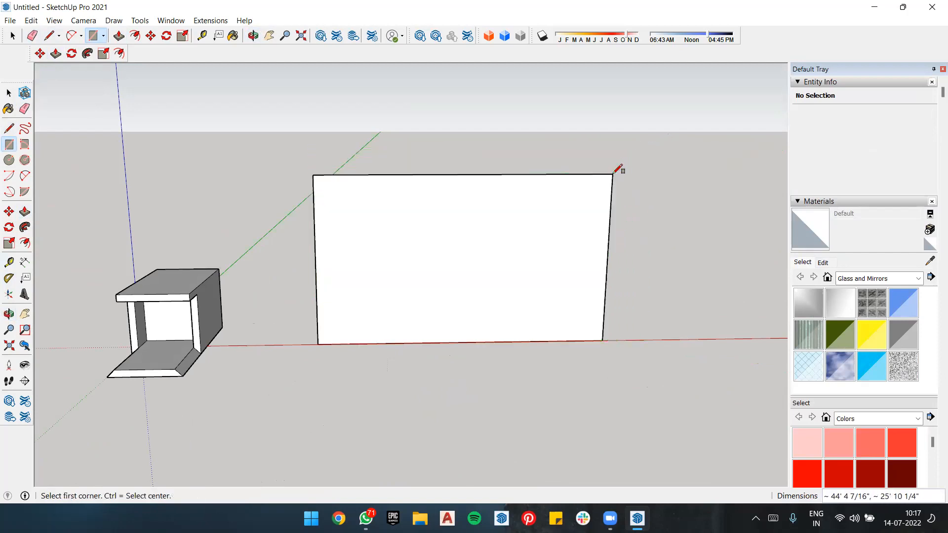
{"action": "middle_click_drag", "start_coordinate": [474, 460], "coordinate": [537, 287]}
{"action": "scroll", "coordinate": [477, 260], "scroll_direction": "down", "scroll_amount": 5}
{"action": "scroll", "coordinate": [605, 246], "scroll_direction": "up", "scroll_amount": 3}
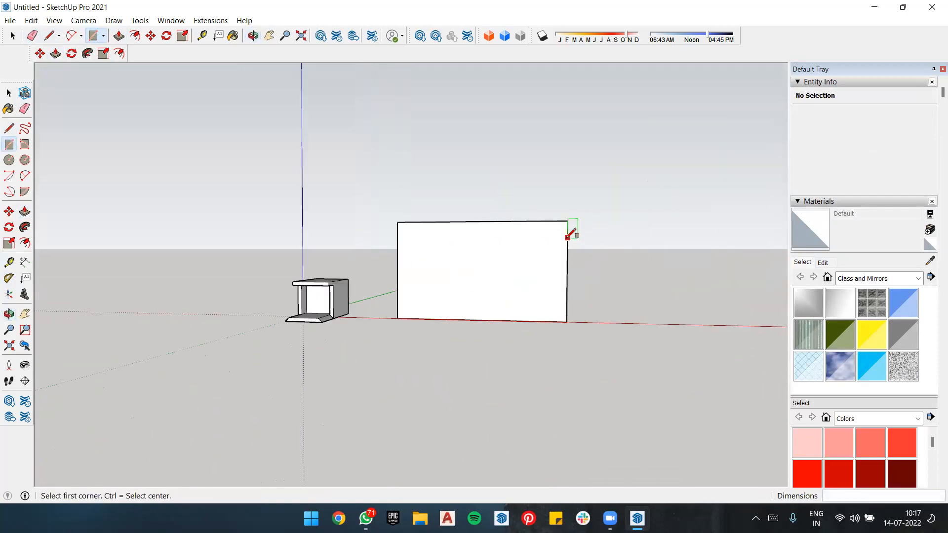
{"action": "middle_click_drag", "start_coordinate": [527, 248], "coordinate": [528, 254]}
{"action": "scroll", "coordinate": [646, 197], "scroll_direction": "down", "scroll_amount": 1}
{"action": "scroll", "coordinate": [507, 242], "scroll_direction": "up", "scroll_amount": 3}
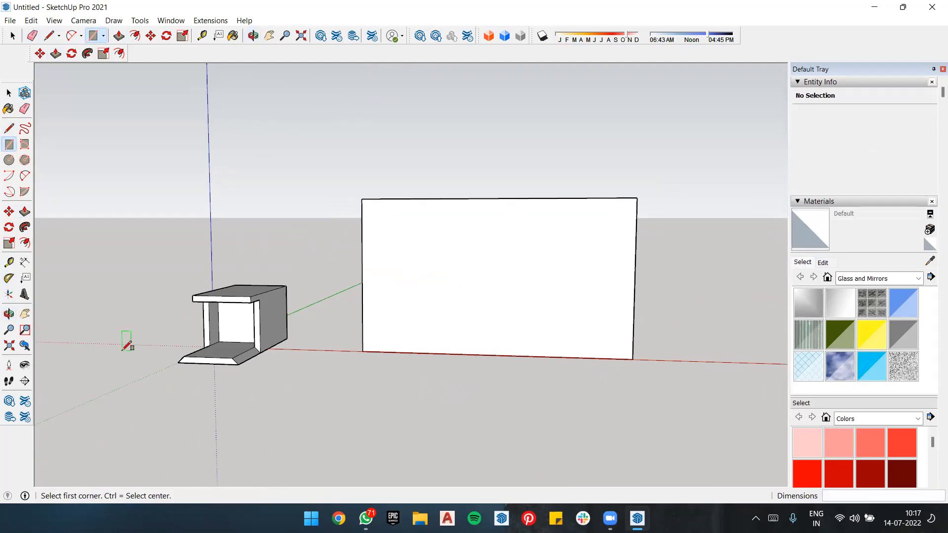
Step: Create two 45° protractor guides rising inward from the upright rectangle's lower corners, each measured from its bottom edge
{"action": "left_click", "coordinate": [9, 278]}
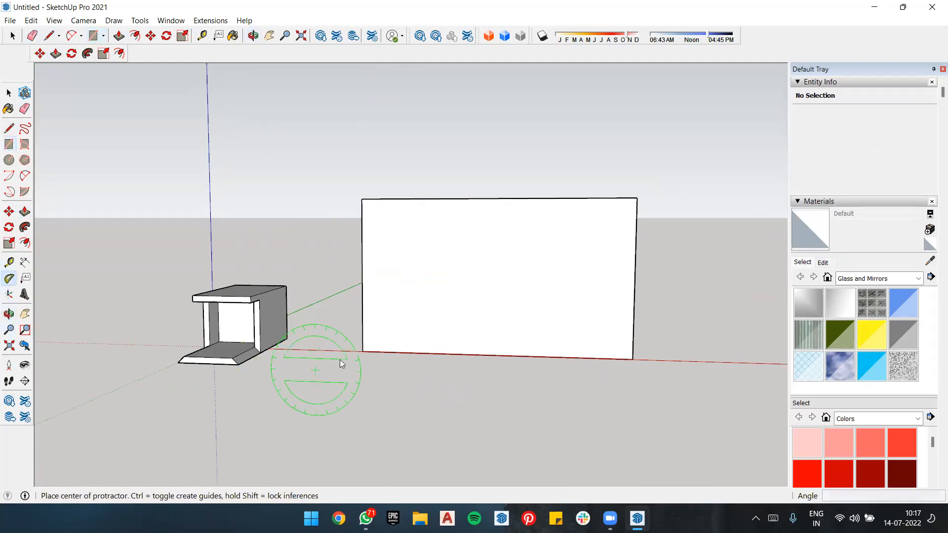
{"action": "left_click", "coordinate": [367, 350]}
{"action": "left_click", "coordinate": [632, 359]}
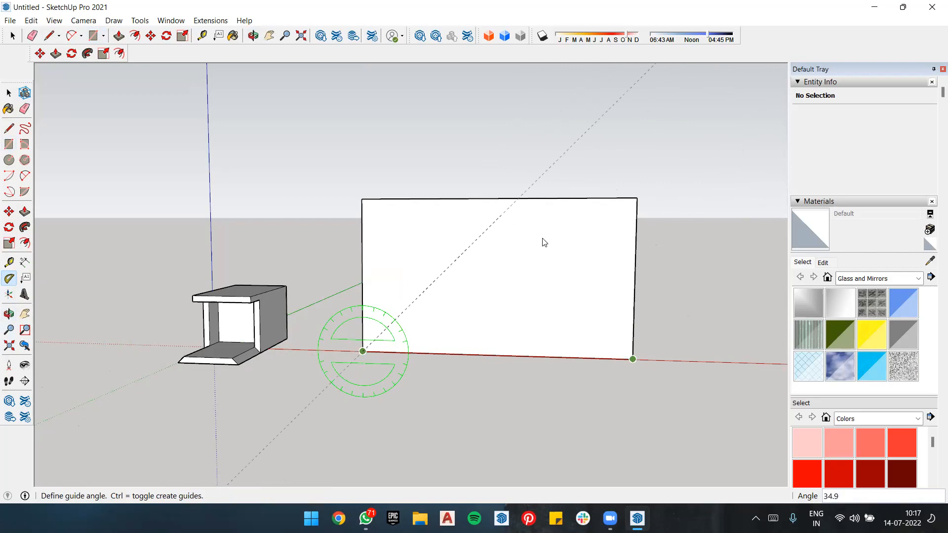
{"action": "left_click", "coordinate": [508, 223]}
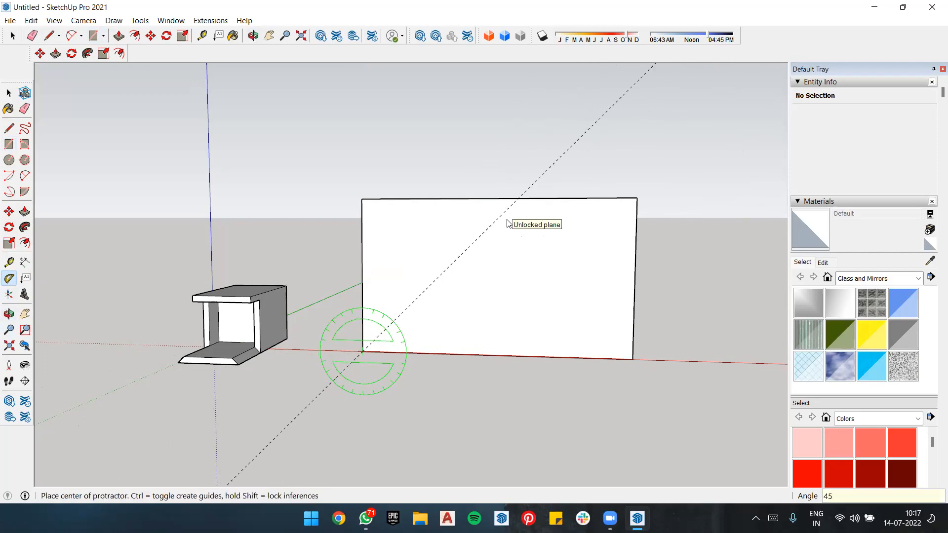
{"action": "left_click", "coordinate": [633, 358]}
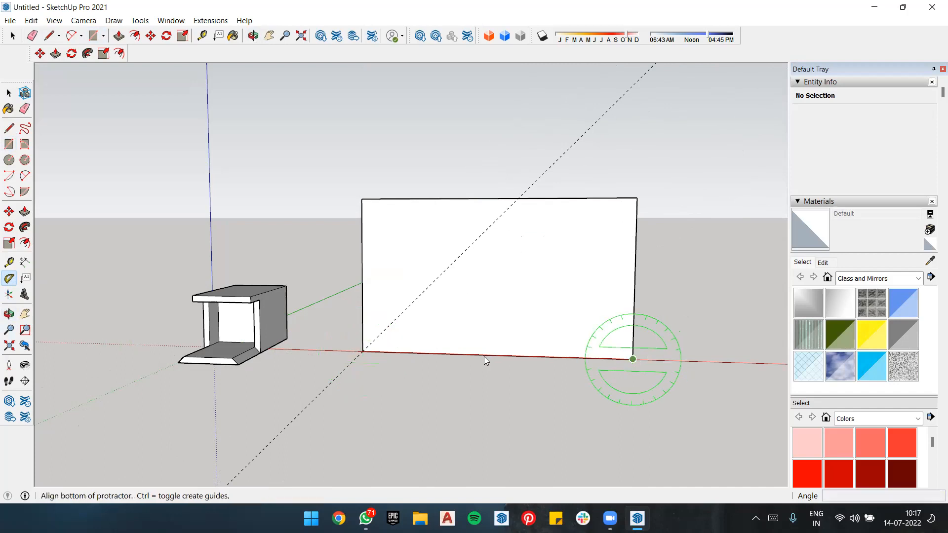
{"action": "left_click", "coordinate": [363, 353]}
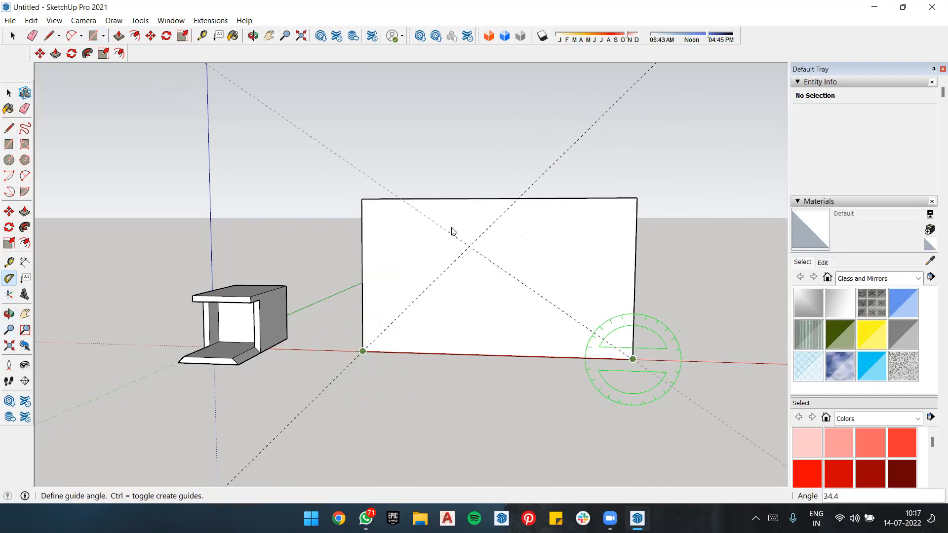
{"action": "left_click", "coordinate": [486, 200]}
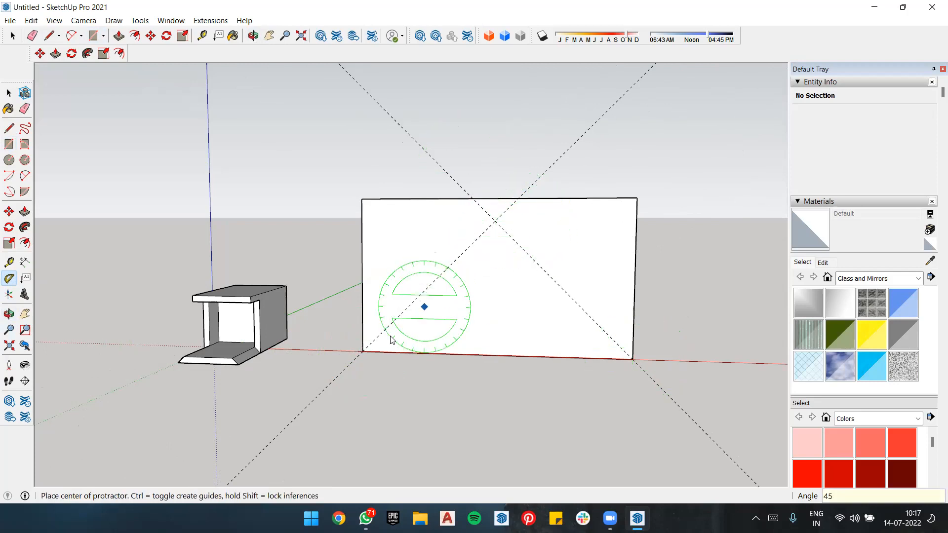
Step: Draw lines along both guides from their intersection down to the rectangle's two lower corners
{"action": "key", "text": "l"}
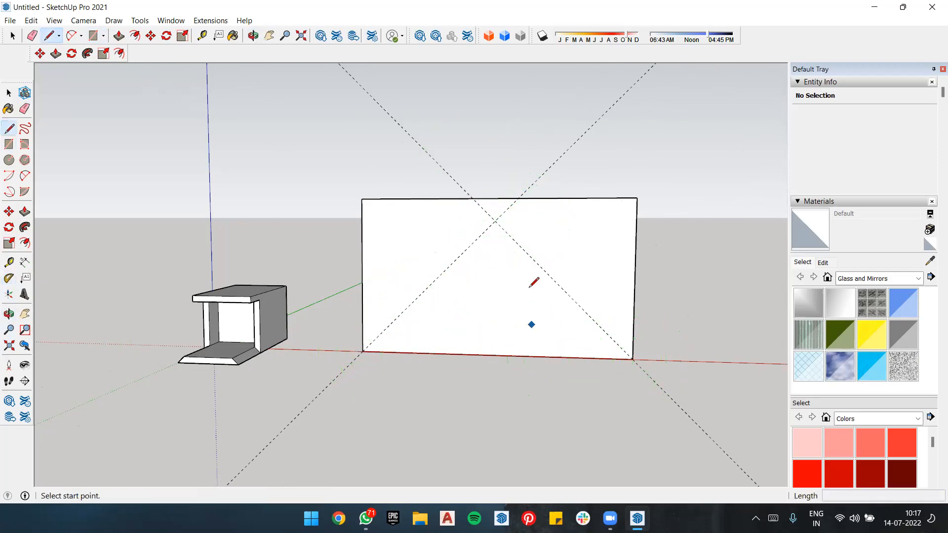
{"action": "left_click", "coordinate": [494, 220]}
{"action": "left_click", "coordinate": [363, 351]}
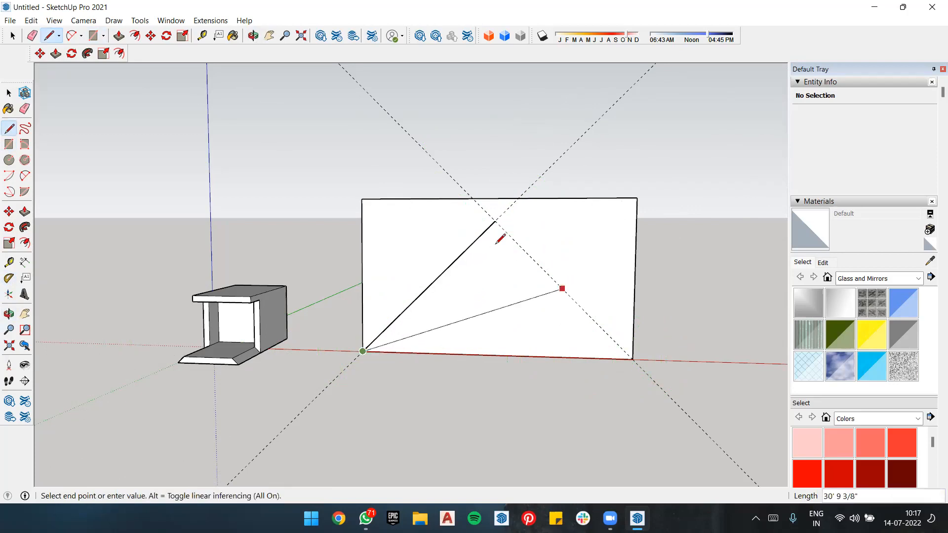
{"action": "key", "text": "space"}
{"action": "key", "text": "l"}
{"action": "left_click", "coordinate": [494, 221]}
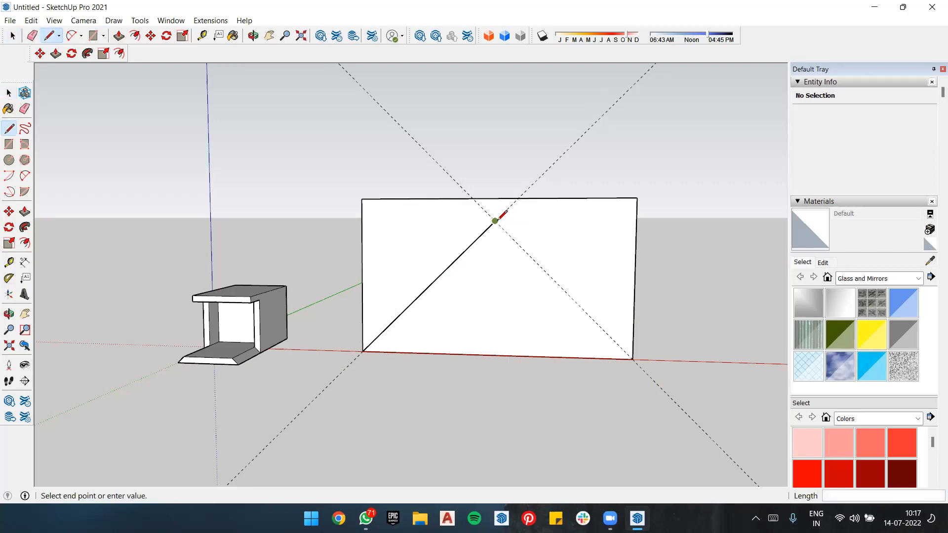
{"action": "left_click", "coordinate": [632, 358]}
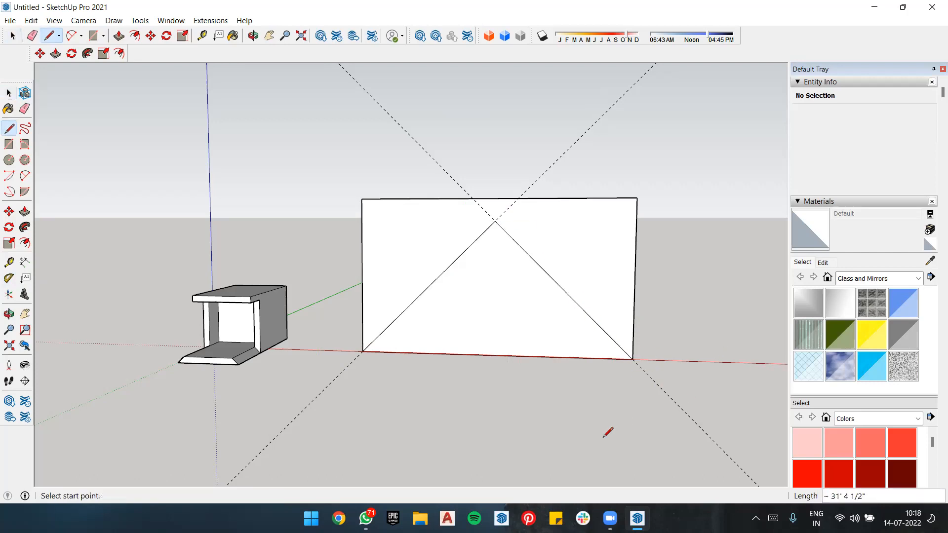
Step: Erase both guides and the rectangle's side and top edges, keeping only the triangular face
{"action": "key", "text": "e"}
{"action": "mouse_move", "coordinate": [442, 169]}
{"action": "left_mouse_down"}
{"action": "mouse_move", "coordinate": [614, 146]}
{"action": "mouse_move", "coordinate": [595, 144]}
{"action": "left_mouse_up"}
{"action": "mouse_move", "coordinate": [592, 191]}
{"action": "left_mouse_down"}
{"action": "mouse_move", "coordinate": [633, 223]}
{"action": "mouse_move", "coordinate": [573, 191]}
{"action": "mouse_move", "coordinate": [356, 240]}
{"action": "left_mouse_up"}
{"action": "mouse_move", "coordinate": [573, 243]}
{"action": "middle_mouse_down"}
{"action": "mouse_move", "coordinate": [534, 264]}
{"action": "mouse_move", "coordinate": [271, 264]}
{"action": "mouse_move", "coordinate": [355, 222]}
{"action": "mouse_move", "coordinate": [564, 340]}
{"action": "mouse_move", "coordinate": [387, 255]}
{"action": "middle_mouse_up"}
{"action": "scroll", "coordinate": [484, 284], "scroll_direction": "down", "scroll_amount": 1}
{"action": "scroll", "coordinate": [553, 225], "scroll_direction": "up", "scroll_amount": 3}
{"action": "scroll", "coordinate": [613, 154], "scroll_direction": "down", "scroll_amount": 2}
{"action": "scroll", "coordinate": [544, 286], "scroll_direction": "down", "scroll_amount": 2}
{"action": "scroll", "coordinate": [512, 317], "scroll_direction": "up", "scroll_amount": 4}
{"action": "middle_click_drag", "start_coordinate": [511, 317], "coordinate": [391, 281]}
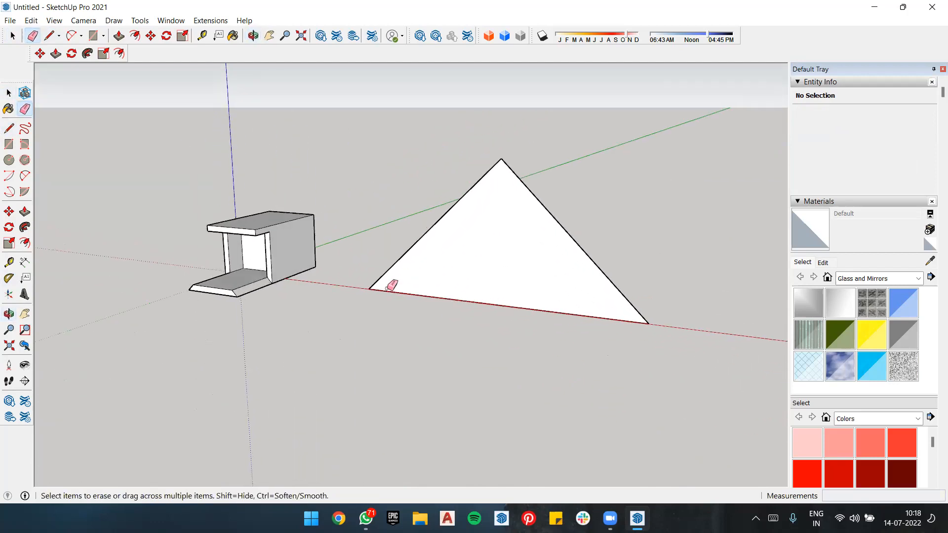
Step: Try offsetting the ungrouped triangle's edges inward about 1' 4", and undo the offset
{"action": "scroll", "coordinate": [519, 260], "scroll_direction": "down", "scroll_amount": 2}
{"action": "scroll", "coordinate": [518, 260], "scroll_direction": "up", "scroll_amount": 4}
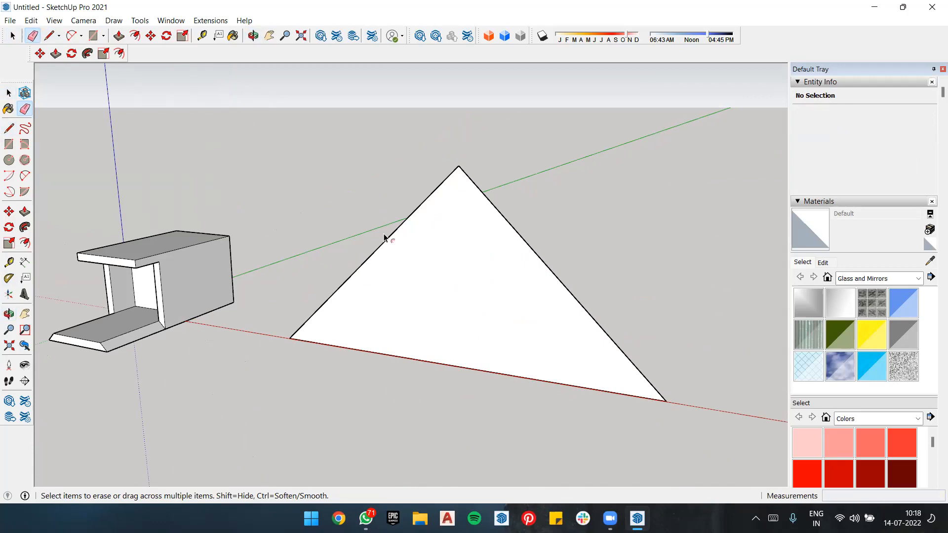
{"action": "key", "text": "f"}
{"action": "left_click", "coordinate": [488, 217]}
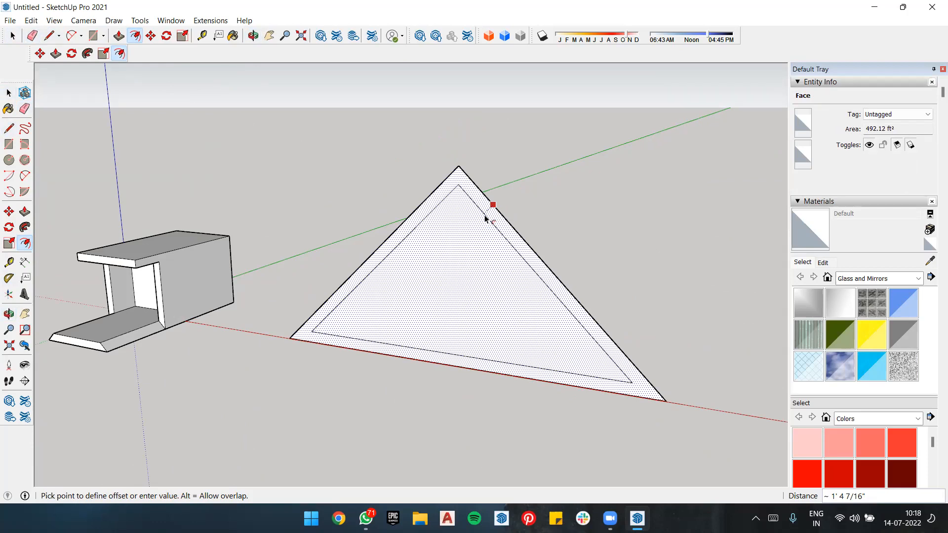
{"action": "left_click", "coordinate": [485, 219]}
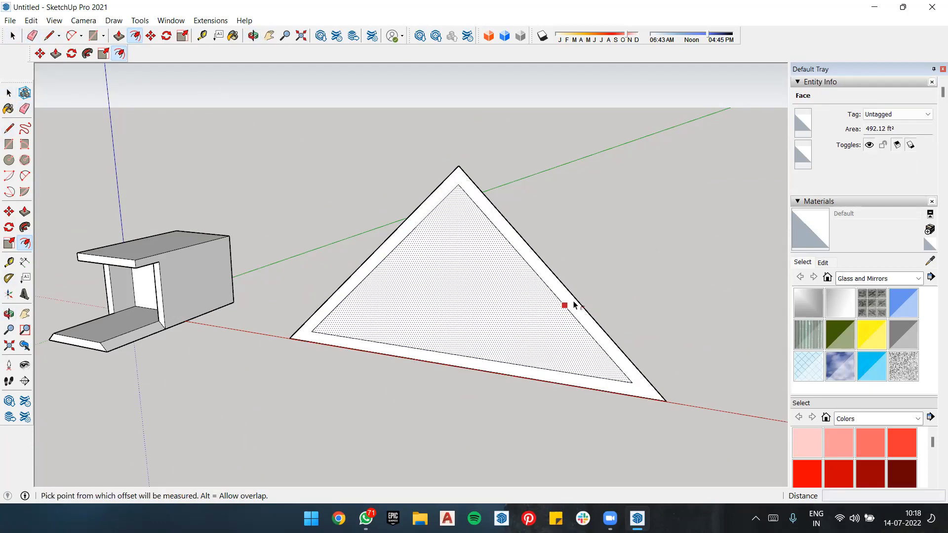
{"action": "key", "text": "Escape"}
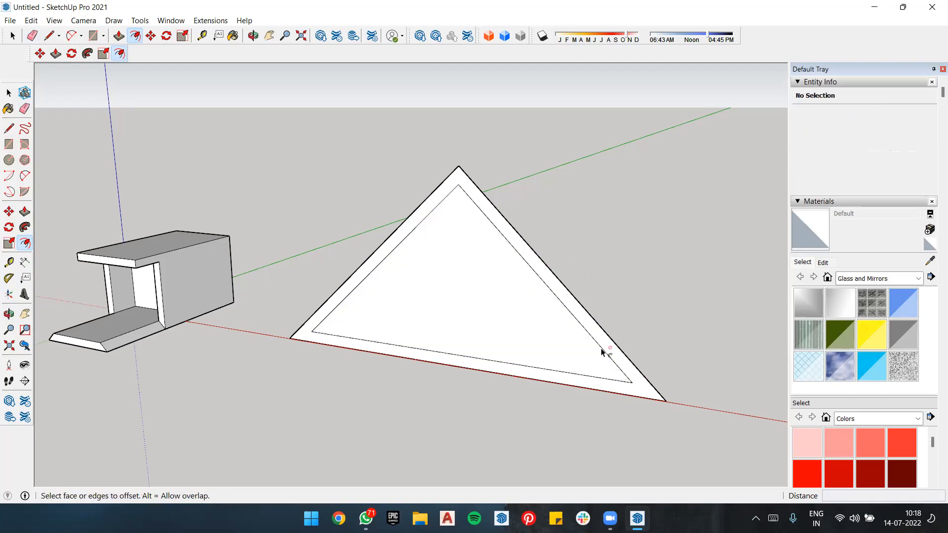
{"action": "key", "text": "ctrl+z"}
Step: Make a group from the triangular face and its three edges
{"action": "key", "text": "space"}
{"action": "double_click", "coordinate": [496, 279]}
{"action": "right_click", "coordinate": [498, 278]}
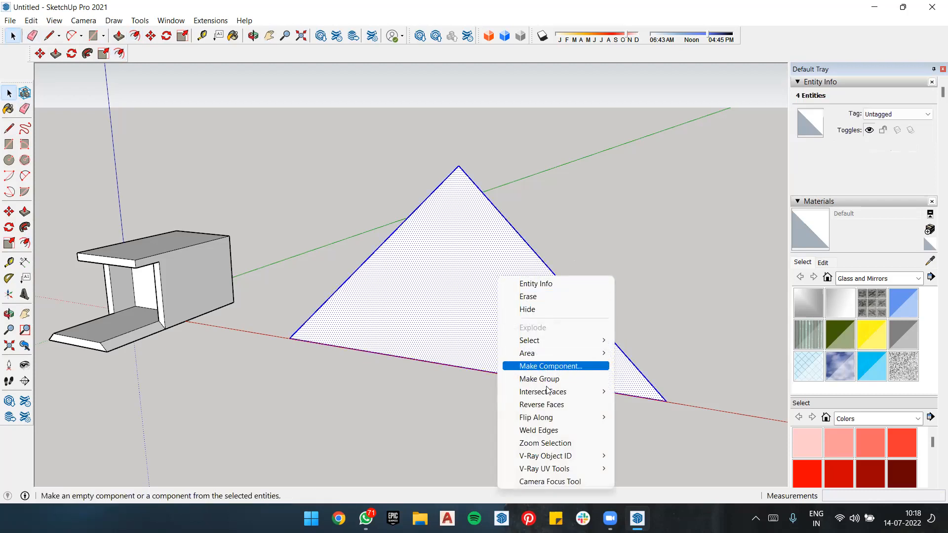
{"action": "left_click", "coordinate": [229, 55]}
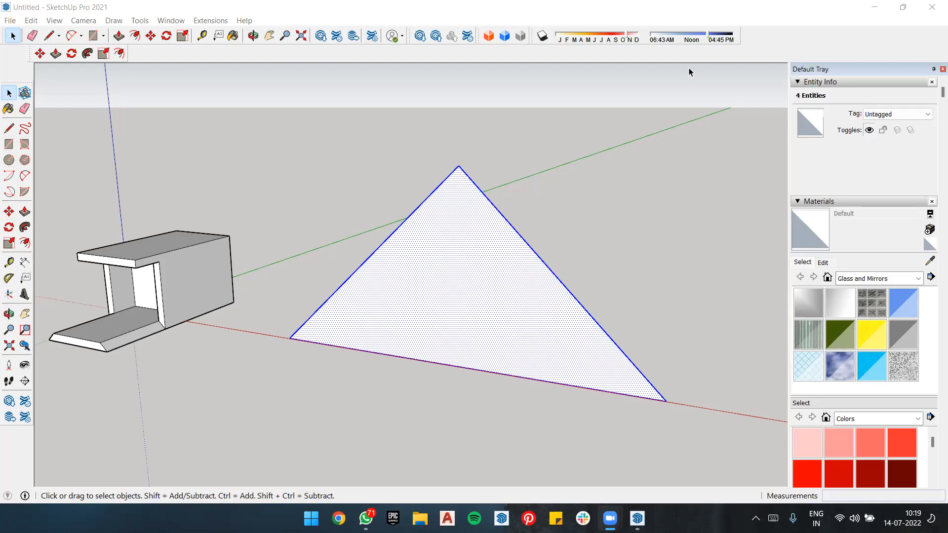
{"action": "right_click", "coordinate": [436, 265]}
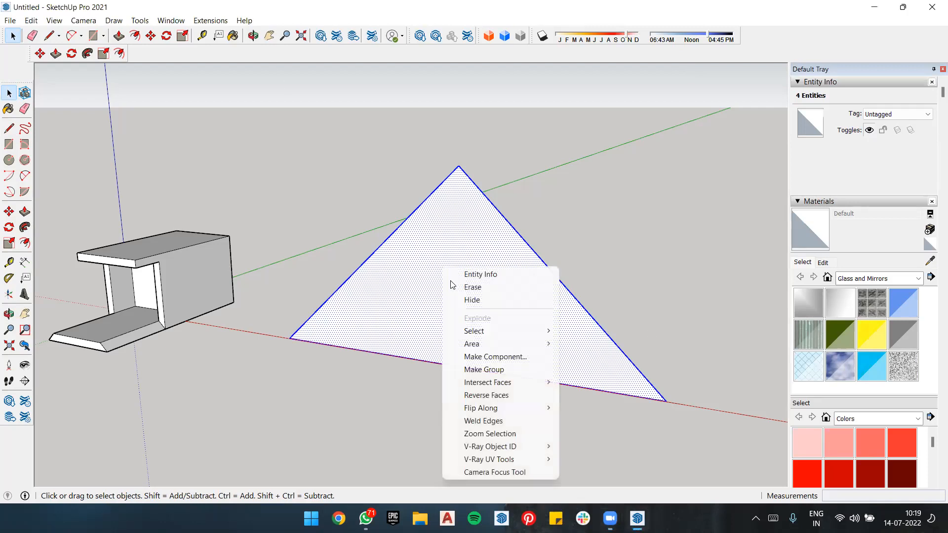
{"action": "left_click", "coordinate": [498, 371]}
{"action": "left_click", "coordinate": [650, 127]}
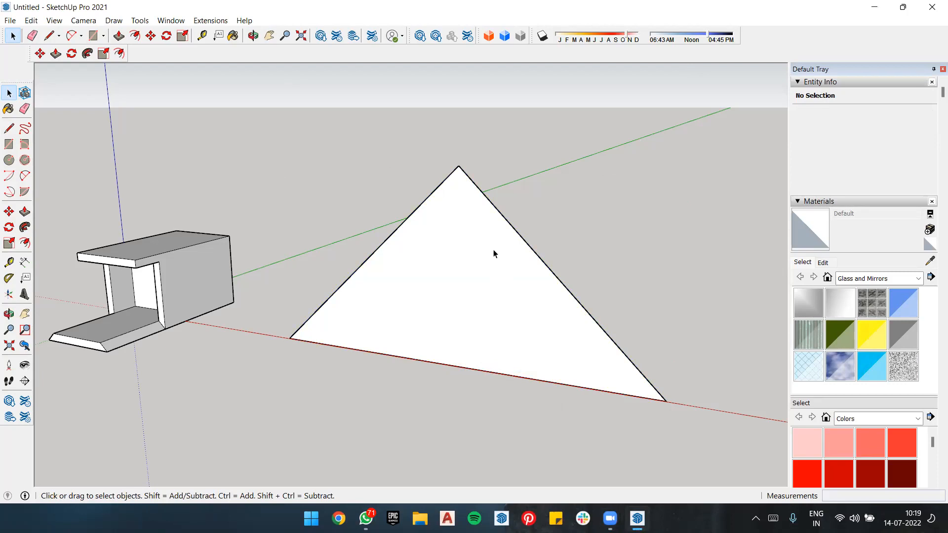
Step: Open the triangle group for editing and offset the face's edges inward about 1' 4"
{"action": "double_click", "coordinate": [492, 255]}
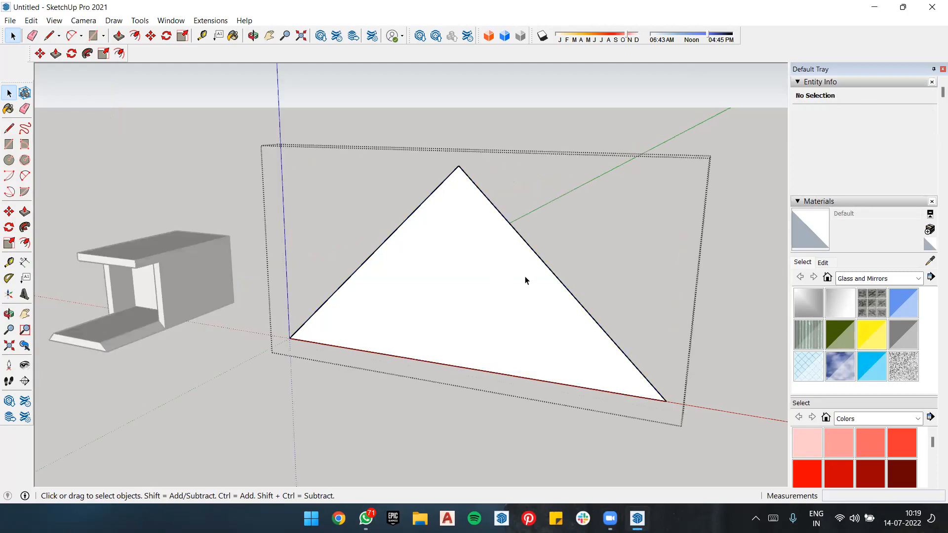
{"action": "key", "text": "f"}
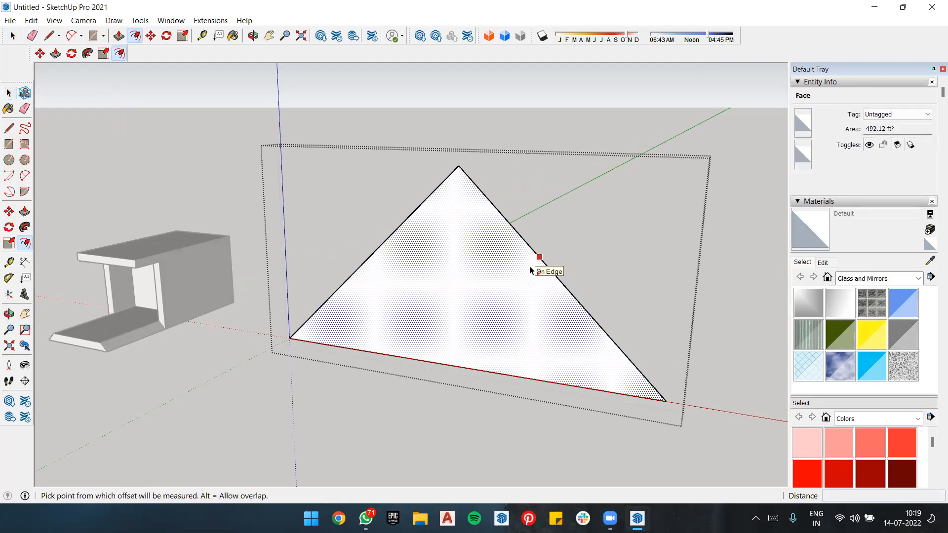
{"action": "left_click", "coordinate": [530, 267]}
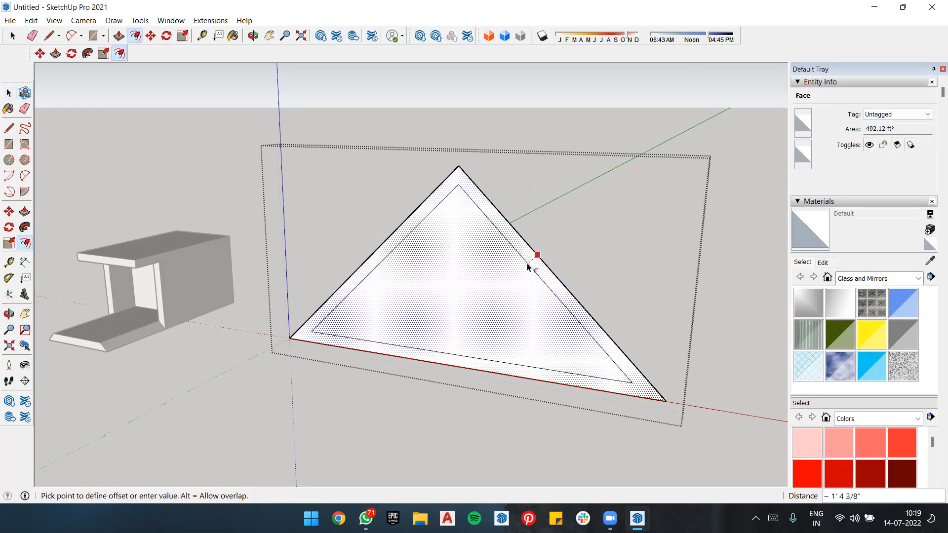
{"action": "left_click", "coordinate": [528, 265]}
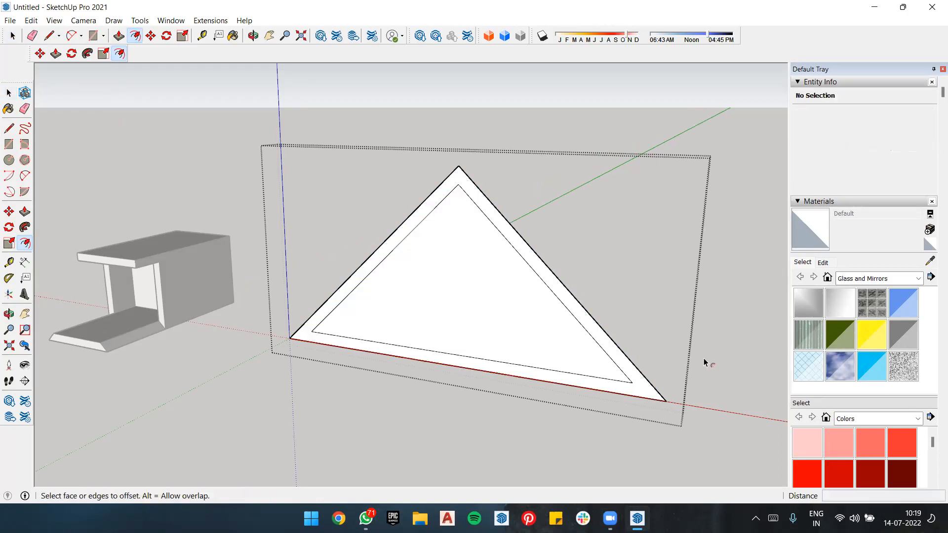
Step: Extend the inner triangle's right sloping edge down to the outer base edge with a line about 2' 1" long
{"action": "key", "text": "l"}
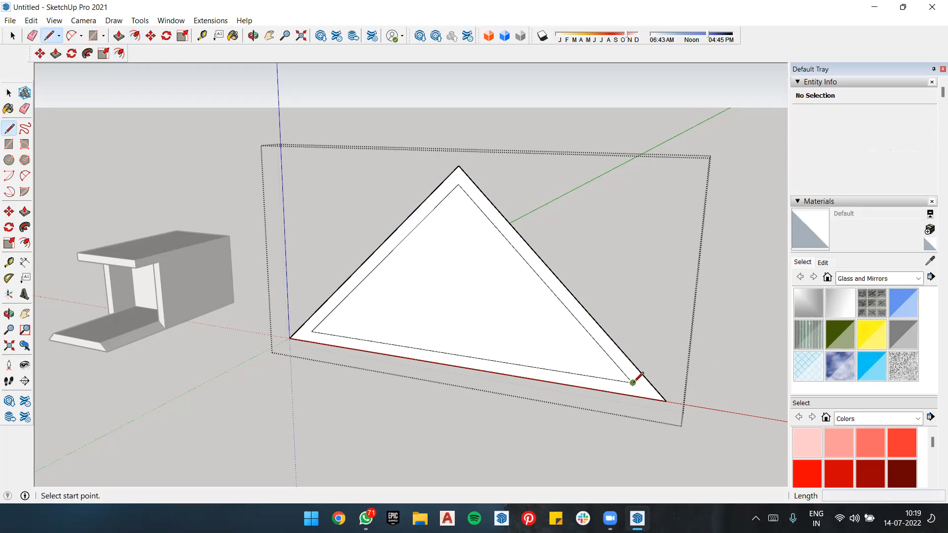
{"action": "left_click", "coordinate": [633, 382]}
{"action": "scroll", "coordinate": [645, 391], "scroll_direction": "up", "scroll_amount": 3}
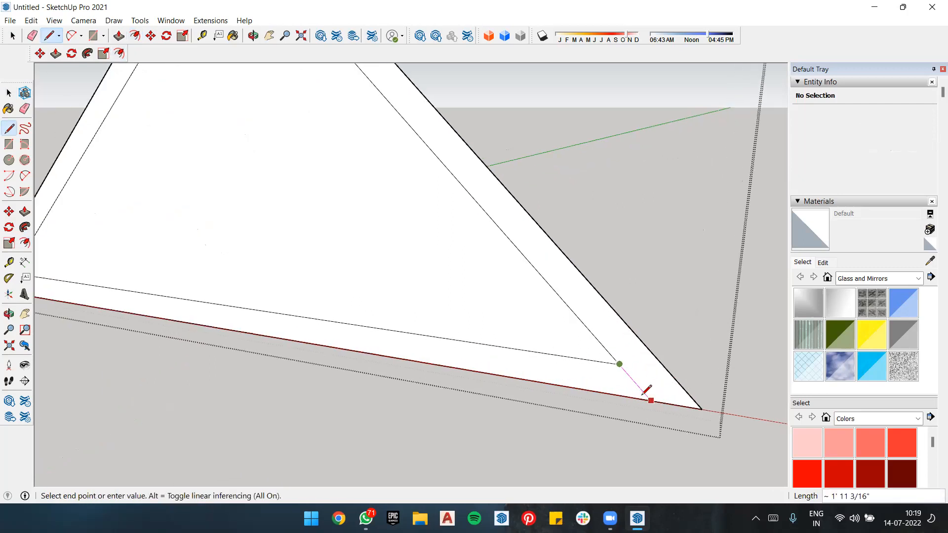
{"action": "scroll", "coordinate": [644, 393], "scroll_direction": "up", "scroll_amount": 1}
{"action": "mouse_move", "coordinate": [645, 392]}
{"action": "middle_mouse_down"}
{"action": "mouse_move", "coordinate": [635, 377]}
{"action": "mouse_move", "coordinate": [644, 386]}
{"action": "middle_mouse_up"}
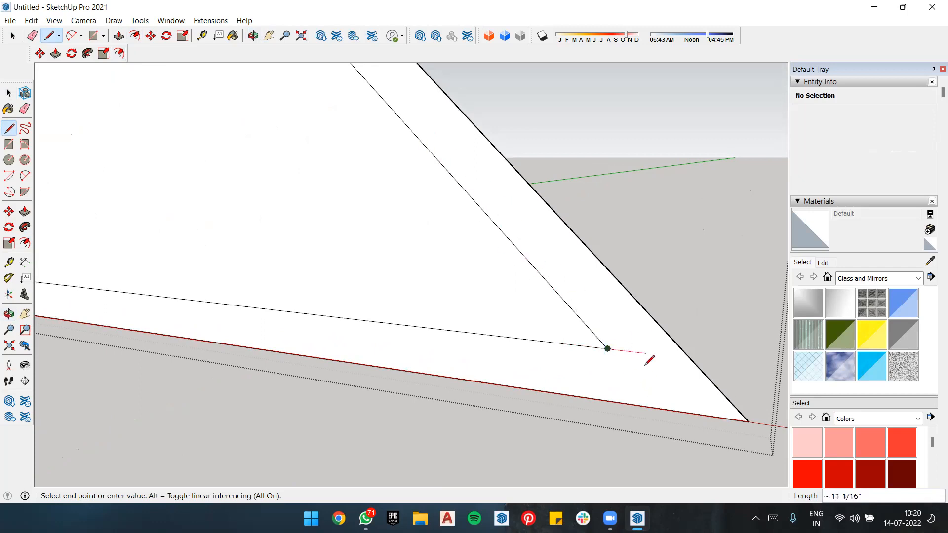
{"action": "left_click", "coordinate": [663, 410]}
{"action": "middle_click_drag", "start_coordinate": [668, 395], "coordinate": [697, 250]}
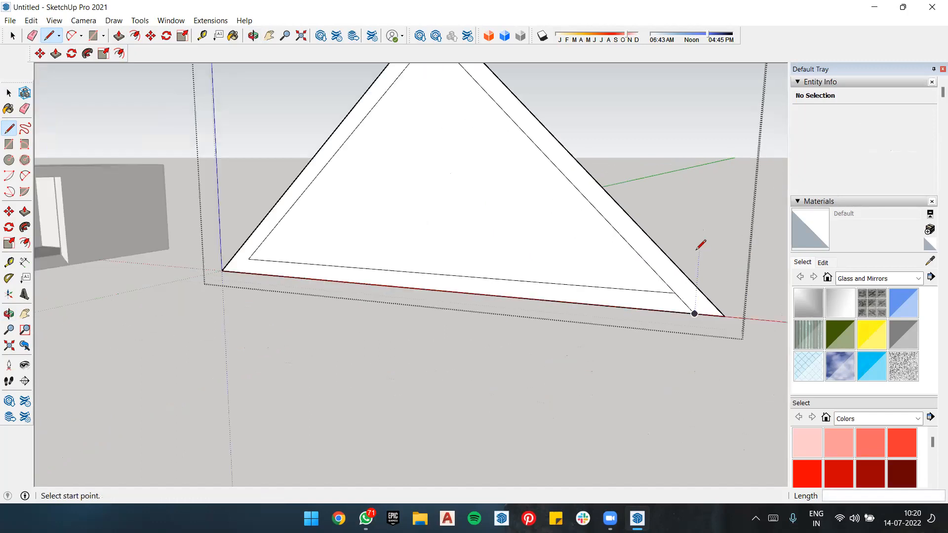
Step: Extend the inner triangle's left sloping edge down to the outer base edge with a line about 1' 11" long
{"action": "left_click", "coordinate": [248, 258]}
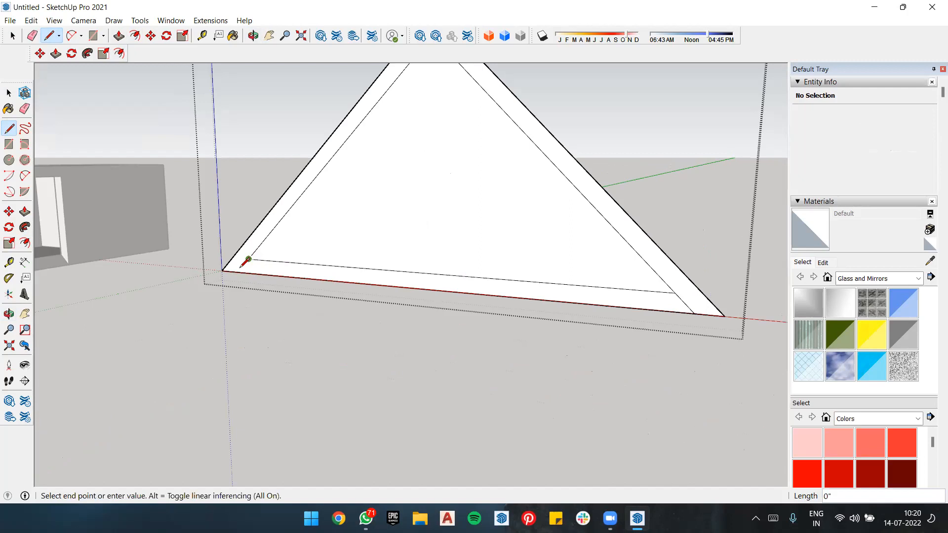
{"action": "scroll", "coordinate": [236, 271], "scroll_direction": "up", "scroll_amount": 4}
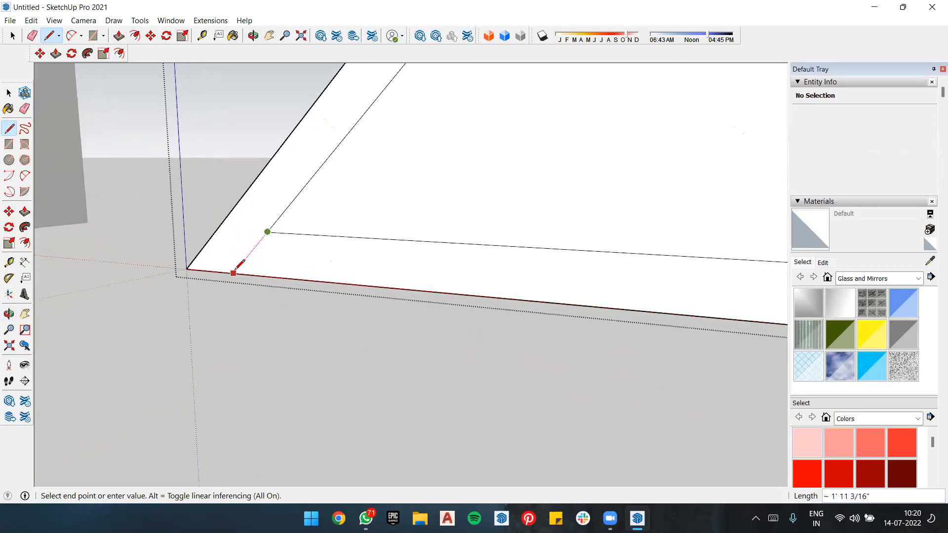
{"action": "left_click", "coordinate": [233, 272]}
{"action": "scroll", "coordinate": [387, 330], "scroll_direction": "down", "scroll_amount": 5}
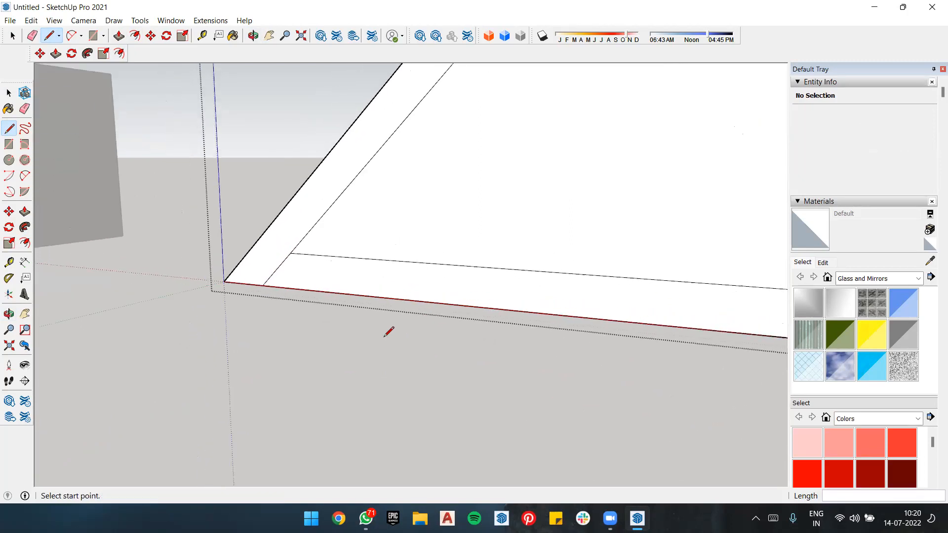
{"action": "scroll", "coordinate": [257, 307], "scroll_direction": "down", "scroll_amount": 3}
{"action": "scroll", "coordinate": [455, 216], "scroll_direction": "down", "scroll_amount": 2}
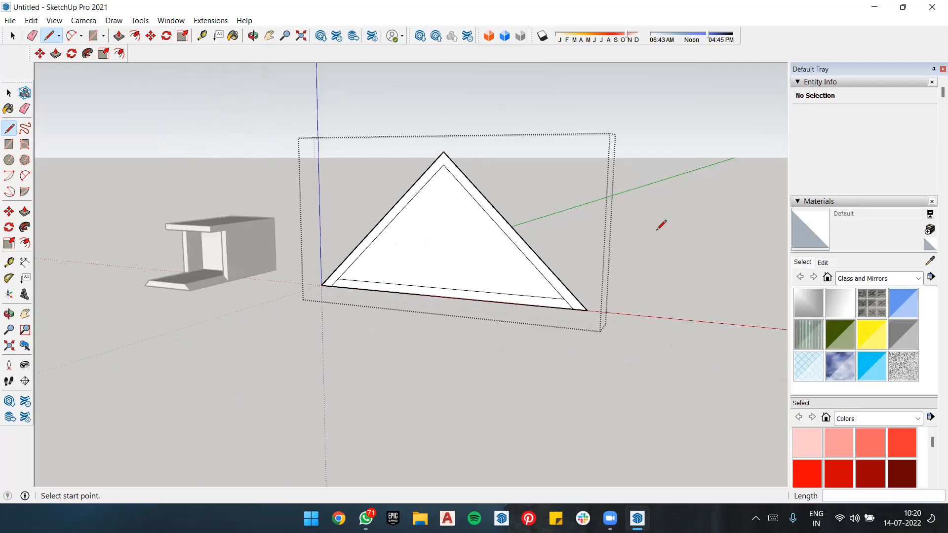
Step: Copy the inner triangular face with its edges about 30' 3" forward along the green axis, out of the frame
{"action": "key", "text": "e"}
{"action": "key", "text": "space"}
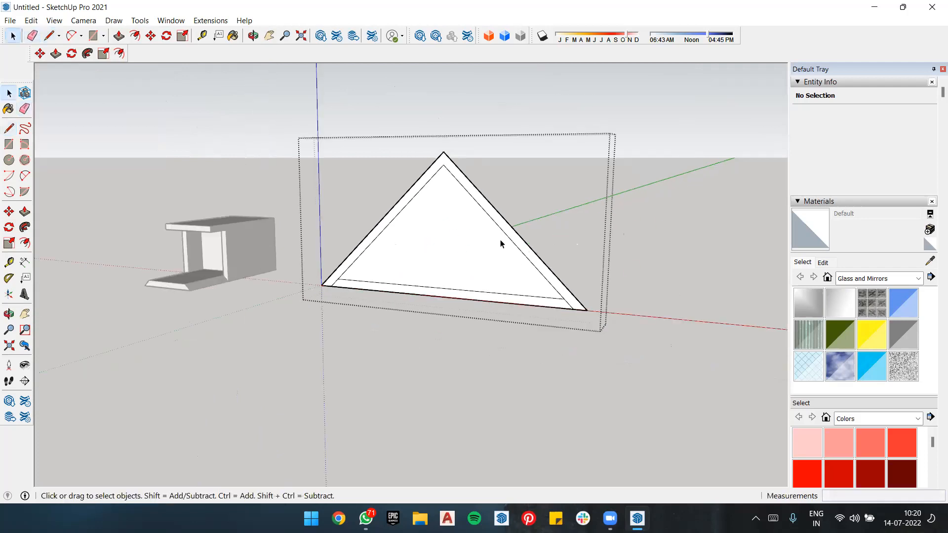
{"action": "left_click", "coordinate": [487, 239]}
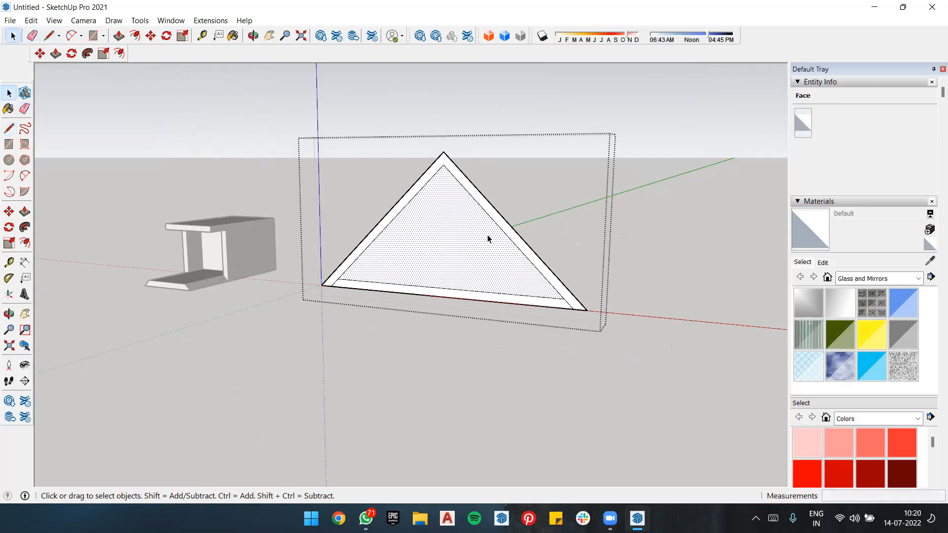
{"action": "double_click", "coordinate": [444, 239]}
{"action": "key", "text": "m"}
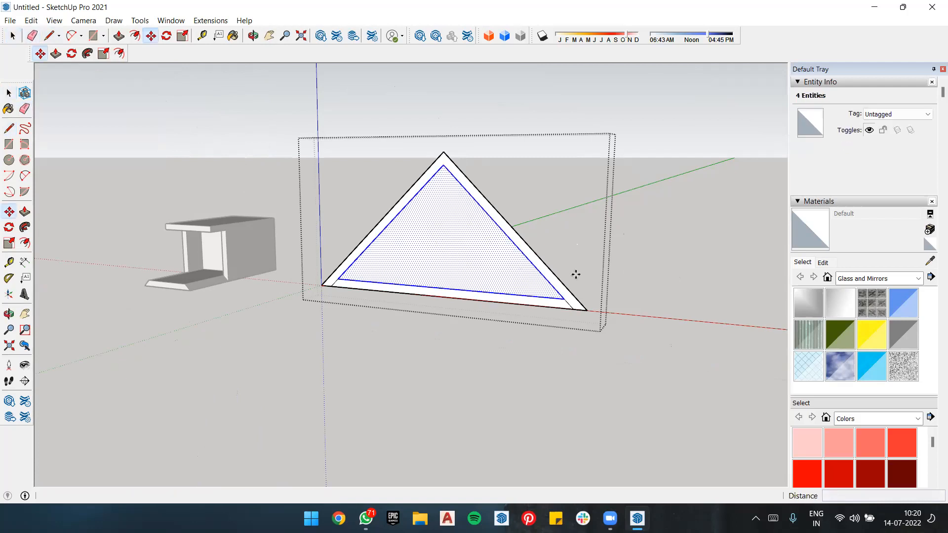
{"action": "left_click", "coordinate": [571, 306]}
{"action": "key", "text": "ctrl"}
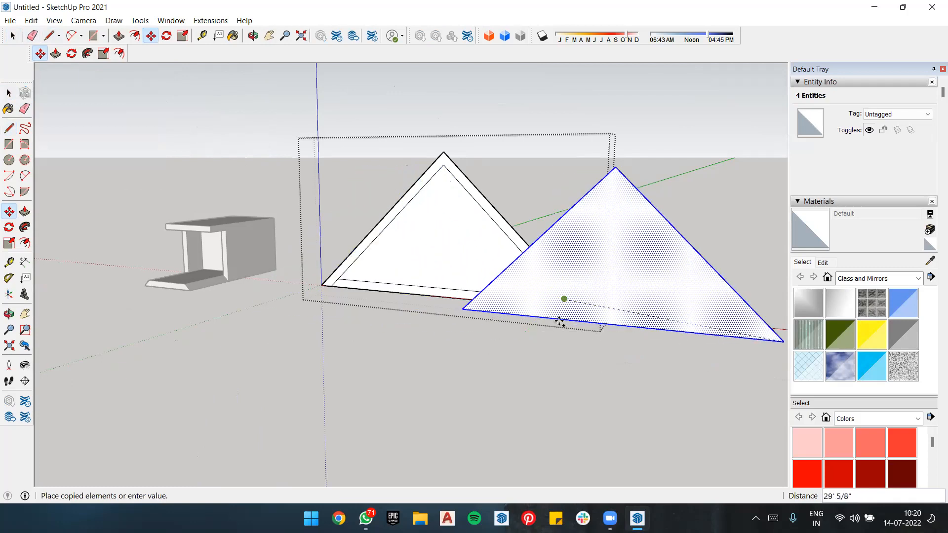
{"action": "left_click", "coordinate": [498, 354]}
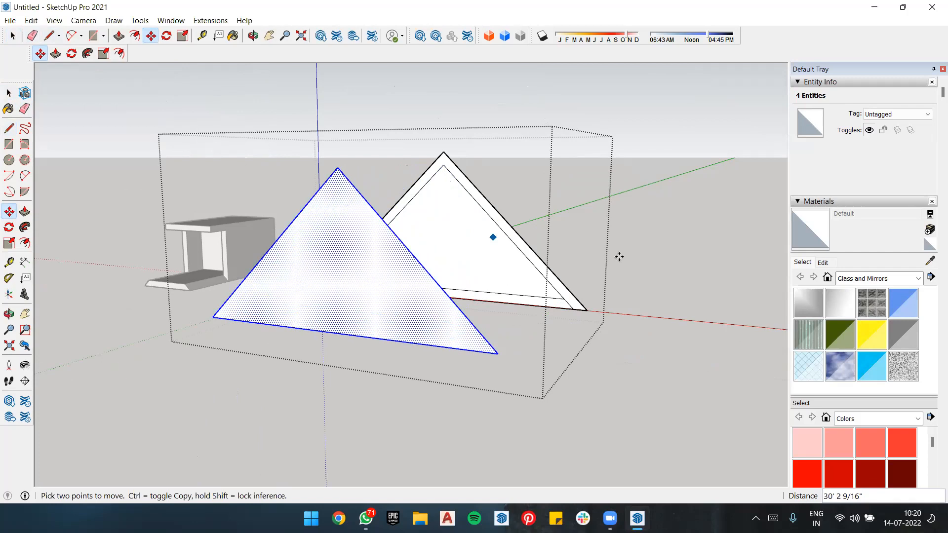
Step: Erase the original triangle's inner face, inner base edge and outer base edge between its two sloping strips
{"action": "key", "text": "space"}
{"action": "left_click", "coordinate": [482, 244]}
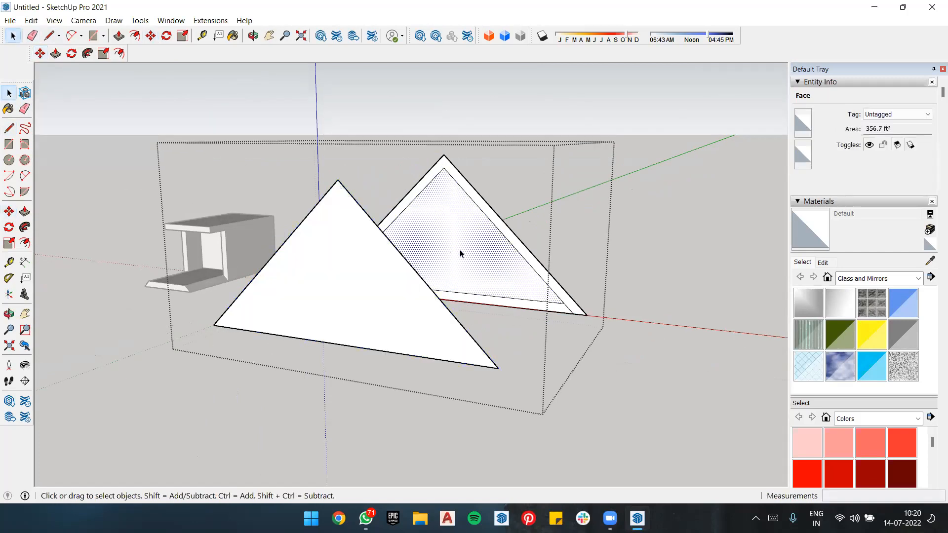
{"action": "scroll", "coordinate": [474, 262], "scroll_direction": "up", "scroll_amount": 1}
{"action": "scroll", "coordinate": [477, 265], "scroll_direction": "up", "scroll_amount": 3}
{"action": "key", "text": "e"}
{"action": "left_click", "coordinate": [485, 358]}
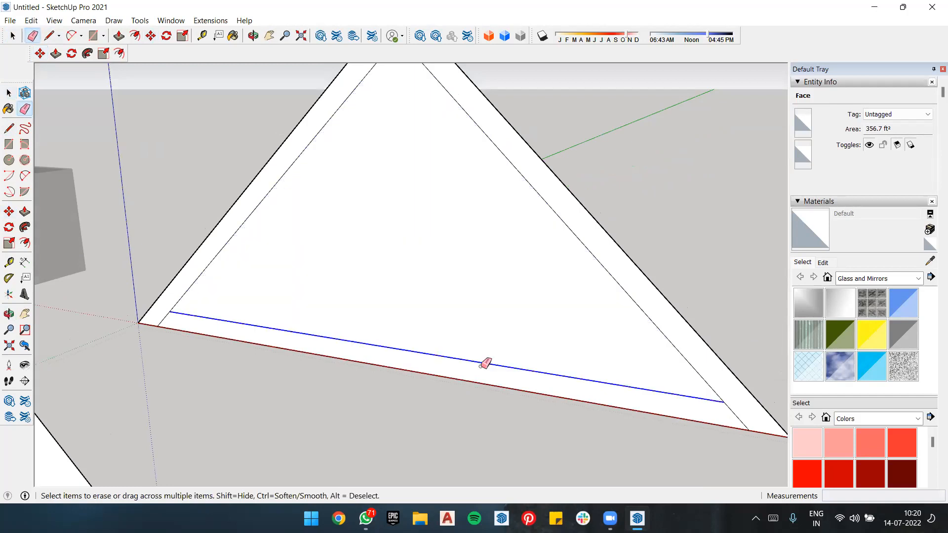
{"action": "scroll", "coordinate": [464, 370], "scroll_direction": "down", "scroll_amount": 5}
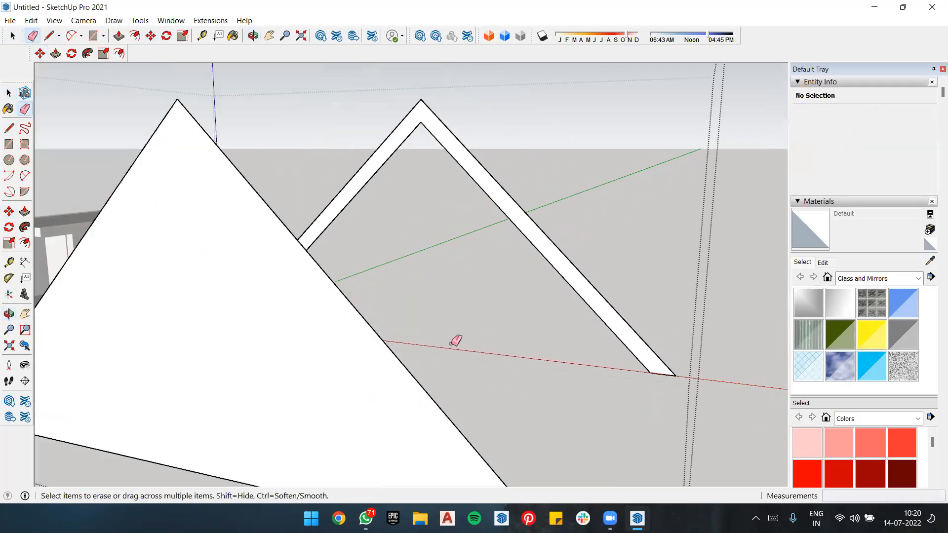
{"action": "mouse_move", "coordinate": [540, 271]}
{"action": "middle_mouse_down"}
{"action": "mouse_move", "coordinate": [455, 306]}
{"action": "mouse_move", "coordinate": [100, 305]}
{"action": "mouse_move", "coordinate": [445, 285]}
{"action": "mouse_move", "coordinate": [377, 300]}
{"action": "mouse_move", "coordinate": [153, 309]}
{"action": "mouse_move", "coordinate": [180, 300]}
{"action": "middle_mouse_up"}
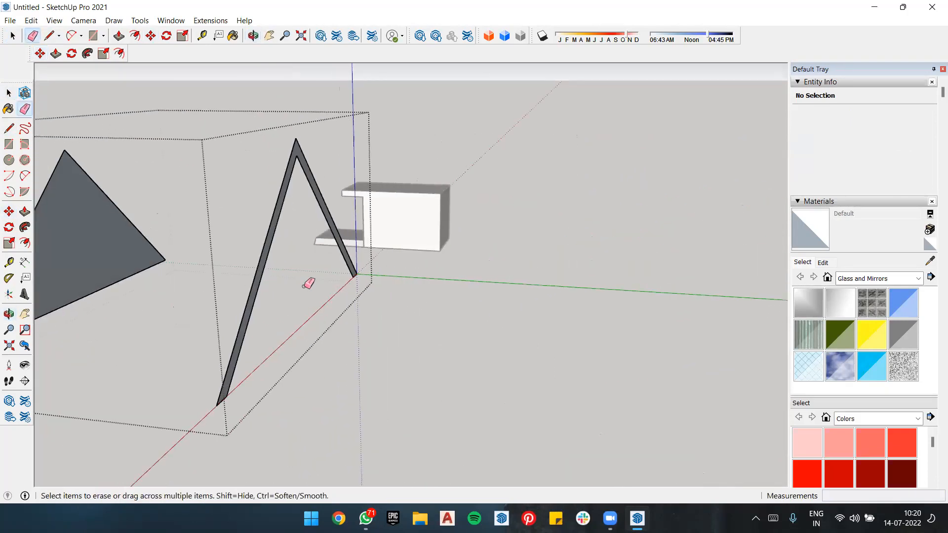
{"action": "mouse_move", "coordinate": [386, 251]}
{"action": "middle_mouse_down"}
{"action": "mouse_move", "coordinate": [618, 179]}
{"action": "mouse_move", "coordinate": [436, 226]}
{"action": "mouse_move", "coordinate": [544, 214]}
{"action": "mouse_move", "coordinate": [452, 247]}
{"action": "mouse_move", "coordinate": [496, 245]}
{"action": "middle_mouse_up"}
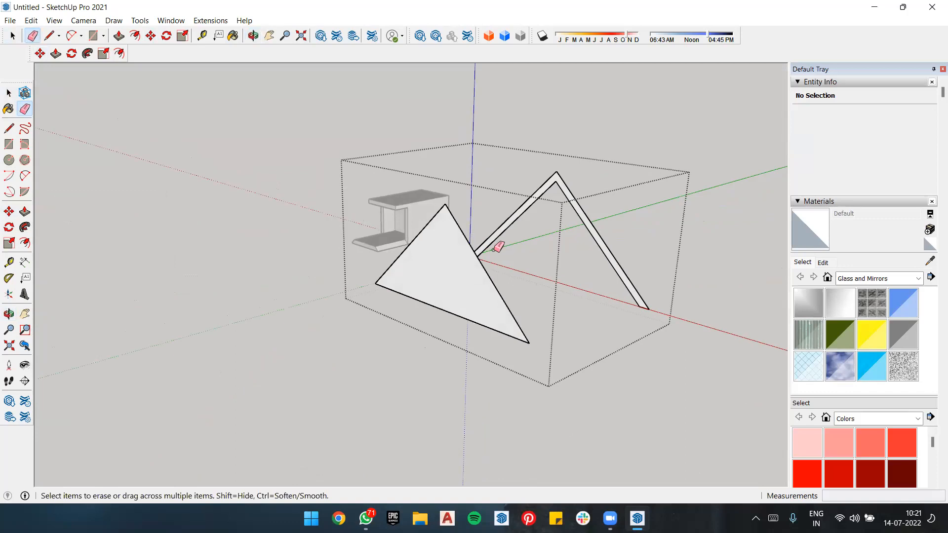
Step: Make a component from the copied triangular face and its three edges, keeping the default definition settings
{"action": "key", "text": "space"}
{"action": "double_click", "coordinate": [449, 265]}
{"action": "scroll", "coordinate": [448, 262], "scroll_direction": "up", "scroll_amount": 4}
{"action": "middle_click_drag", "start_coordinate": [448, 262], "coordinate": [529, 255]}
{"action": "right_click", "coordinate": [528, 257]}
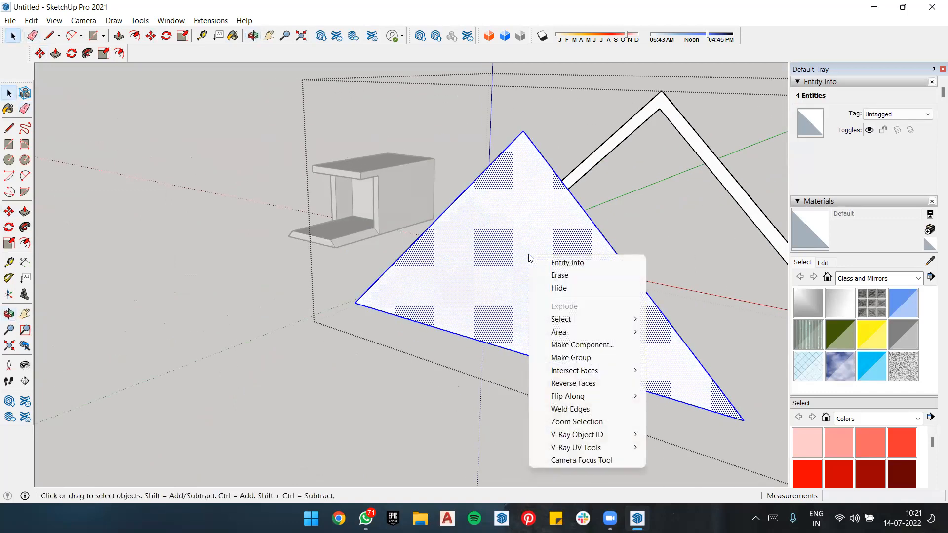
{"action": "left_click", "coordinate": [588, 344]}
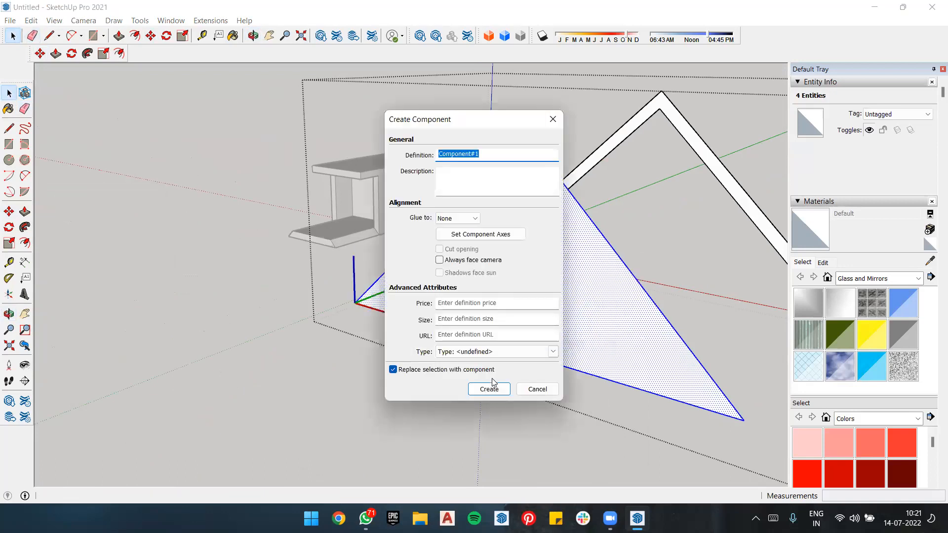
{"action": "left_click", "coordinate": [489, 387]}
Step: Open the triangle component for editing and try offsetting its edges inward about 1' 4"
{"action": "double_click", "coordinate": [550, 275]}
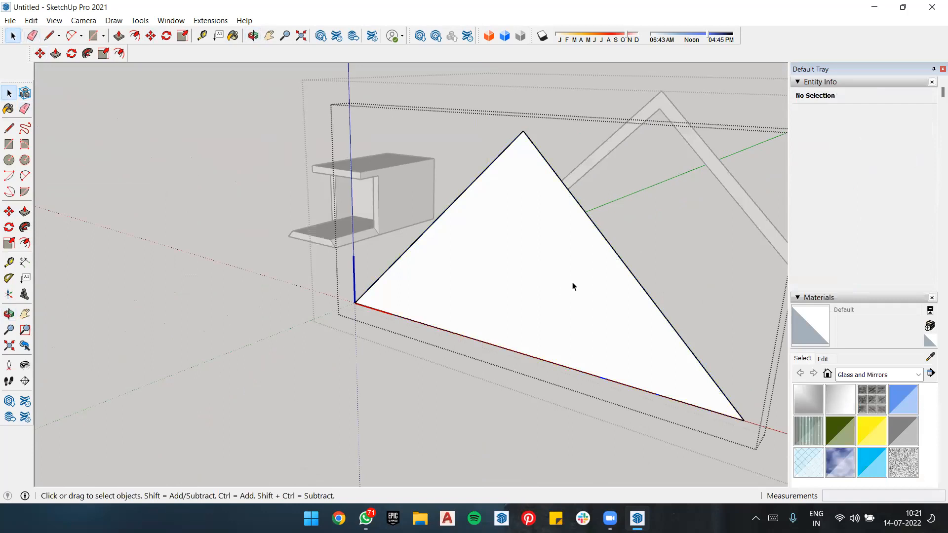
{"action": "key", "text": "f"}
{"action": "left_click", "coordinate": [597, 230]}
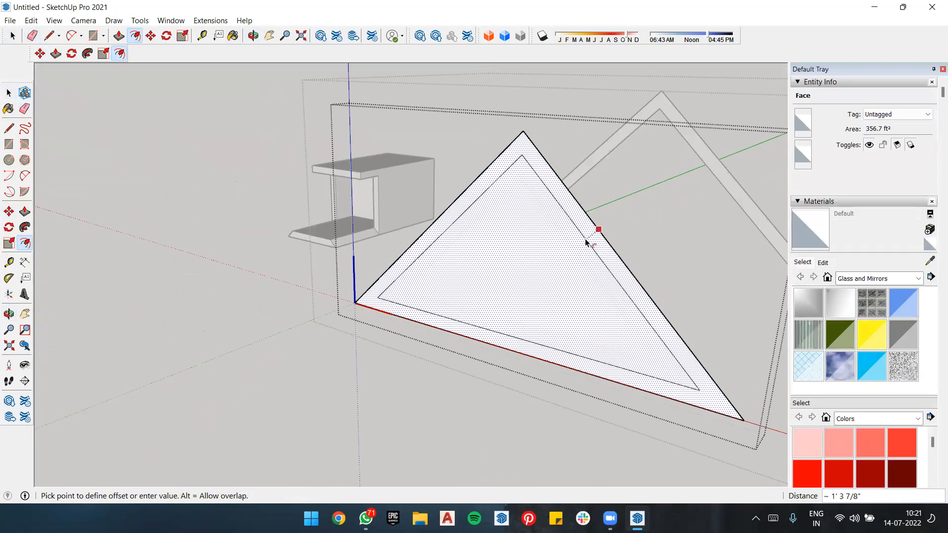
{"action": "left_click", "coordinate": [586, 243]}
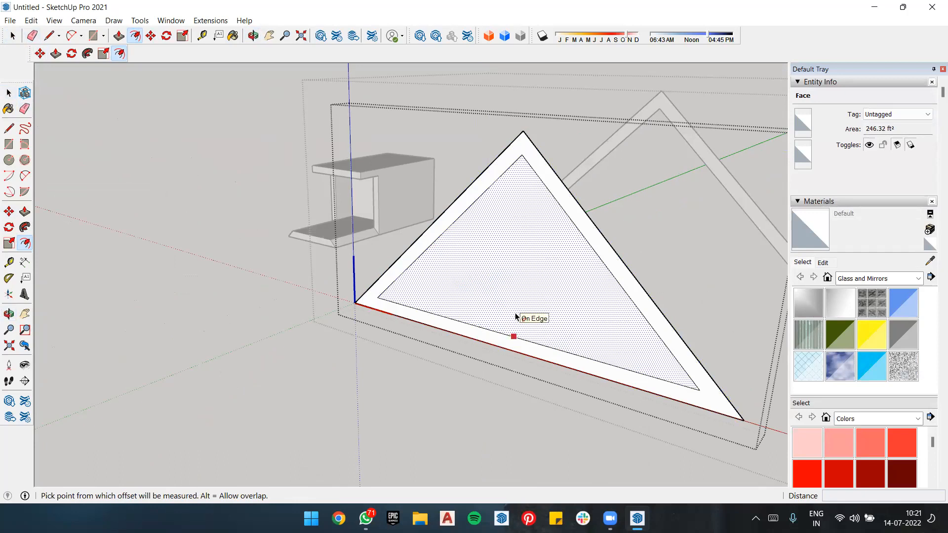
{"action": "key", "text": "Escape"}
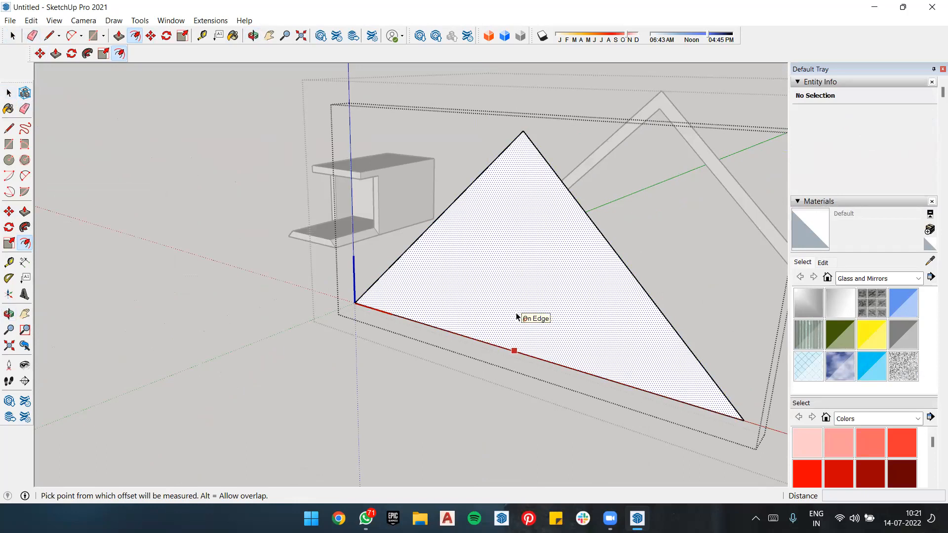
{"action": "key", "text": "Escape"}
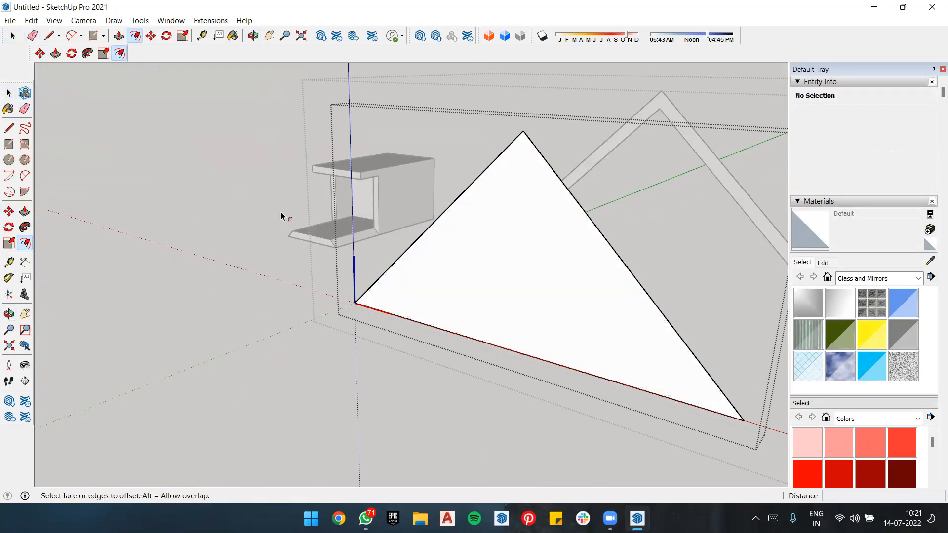
Step: Leave the triangle component and its enclosing group, returning to the top level of the model
{"action": "key", "text": "space"}
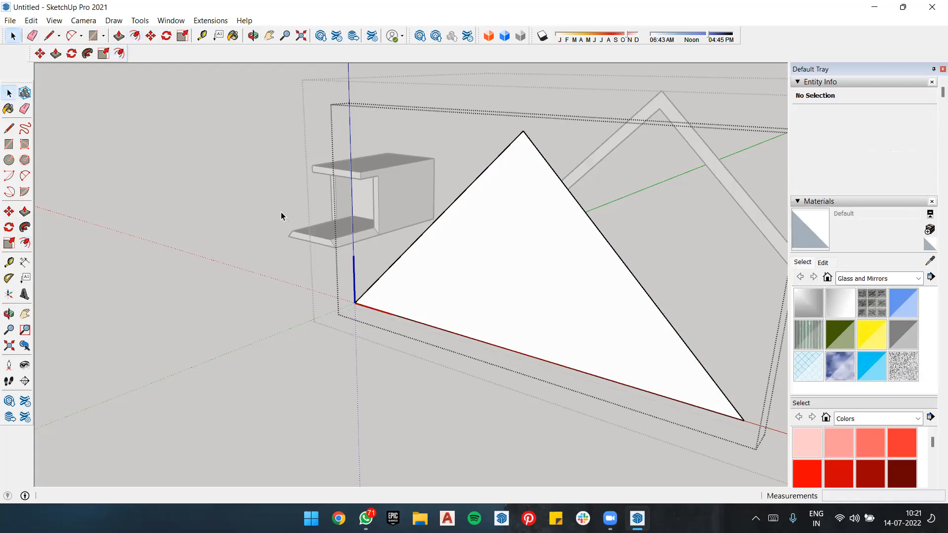
{"action": "scroll", "coordinate": [281, 212], "scroll_direction": "down", "scroll_amount": 3}
{"action": "scroll", "coordinate": [285, 213], "scroll_direction": "down", "scroll_amount": 4}
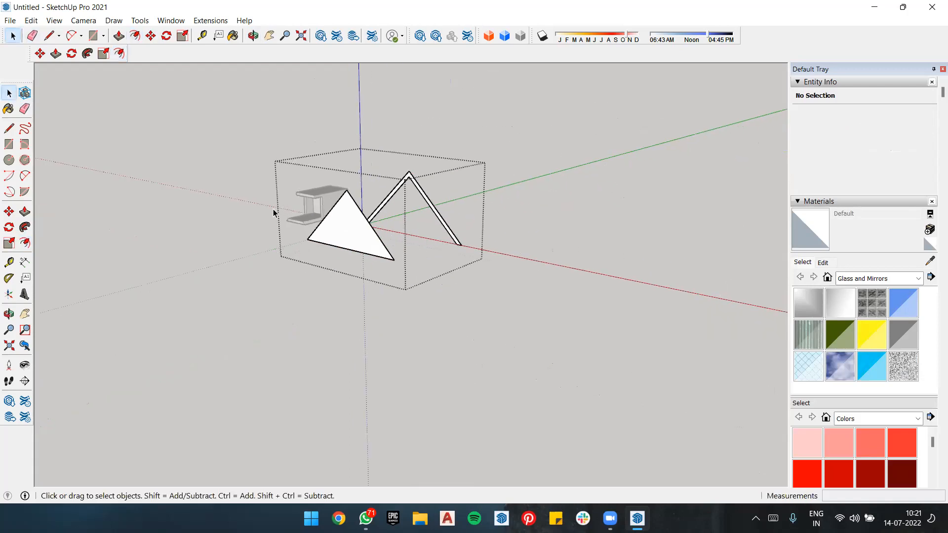
{"action": "left_click", "coordinate": [495, 229]}
{"action": "scroll", "coordinate": [495, 227], "scroll_direction": "up", "scroll_amount": 3}
{"action": "middle_click", "coordinate": [492, 223]}
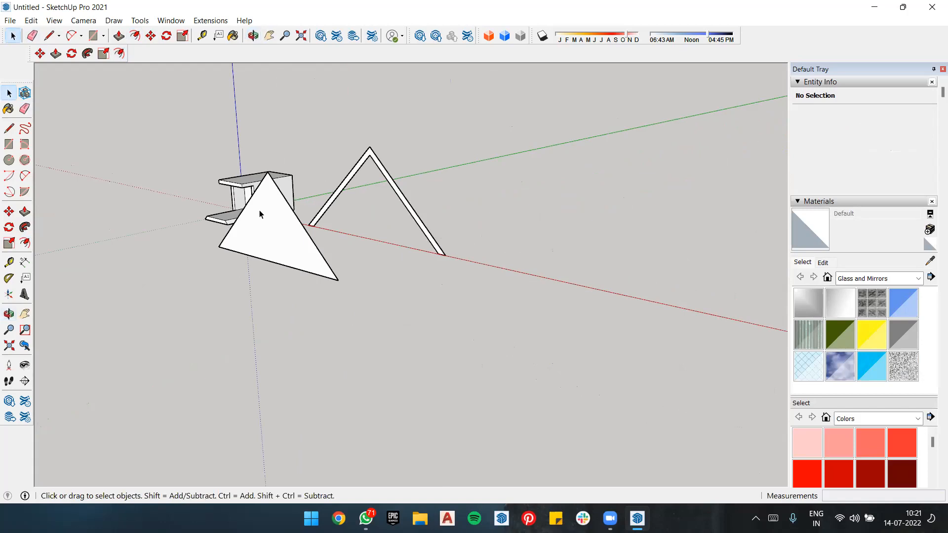
{"action": "middle_click_drag", "start_coordinate": [259, 209], "coordinate": [317, 237]}
{"action": "scroll", "coordinate": [267, 201], "scroll_direction": "down", "scroll_amount": 3}
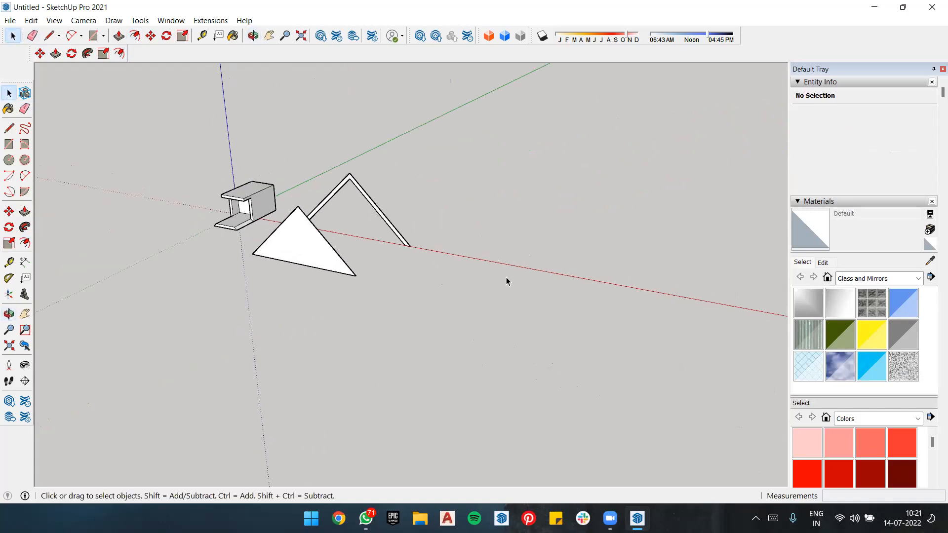
Step: Draw two separate ground rectangles along the red axis beyond the frame, the farther one about 16' 6" by 15' 3"
{"action": "key", "text": "r"}
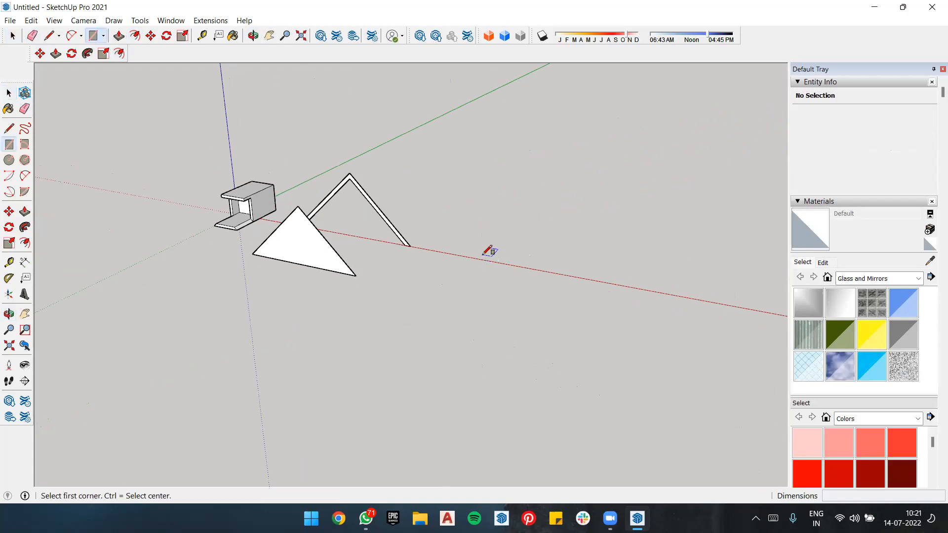
{"action": "left_click", "coordinate": [483, 255]}
{"action": "left_click", "coordinate": [534, 291]}
{"action": "left_click", "coordinate": [610, 282]}
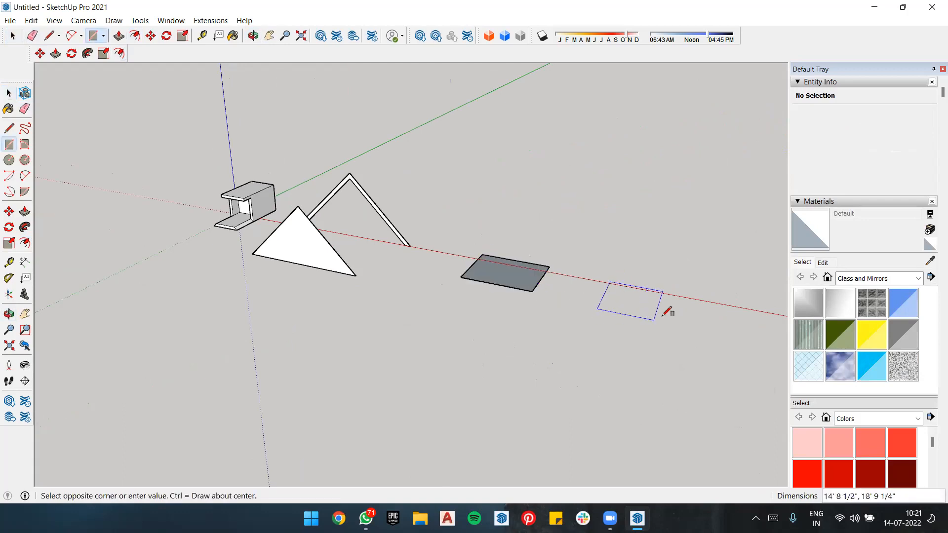
{"action": "left_click", "coordinate": [663, 316]}
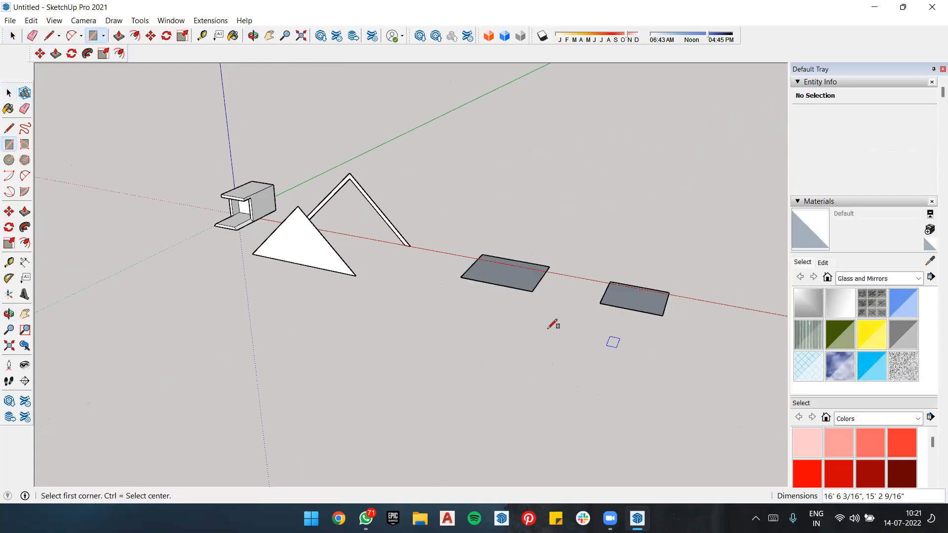
Step: Make a group from the rectangle nearer the frame and a component from the farther rectangle
{"action": "key", "text": "space"}
{"action": "right_click", "coordinate": [500, 277]}
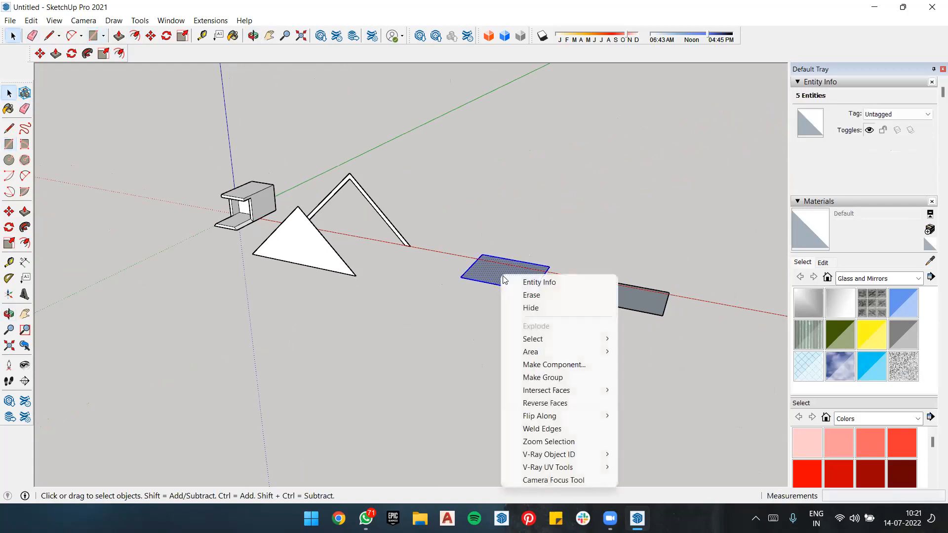
{"action": "left_click", "coordinate": [528, 377]}
{"action": "right_click", "coordinate": [648, 298]}
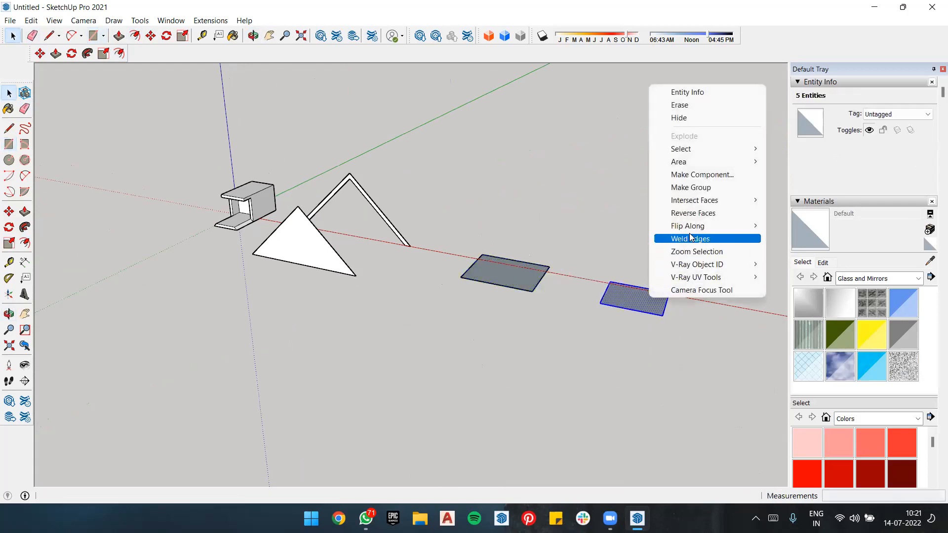
{"action": "left_click", "coordinate": [710, 175]}
{"action": "left_click", "coordinate": [496, 390]}
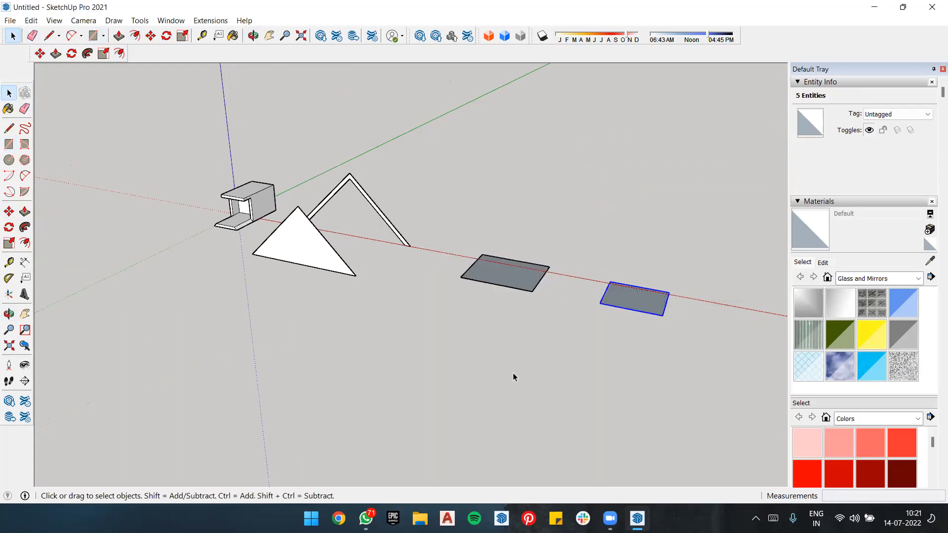
Step: Open the grouped rectangle for editing, pull its face up about 15' 3" into a box, and close the group
{"action": "double_click", "coordinate": [527, 271]}
{"action": "key", "text": "p"}
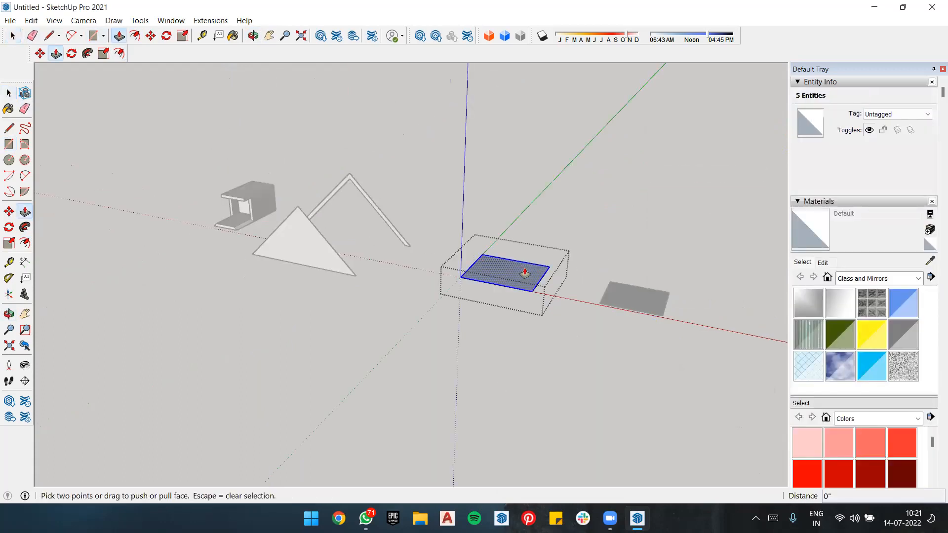
{"action": "left_click_drag", "start_coordinate": [519, 274], "coordinate": [522, 228]}
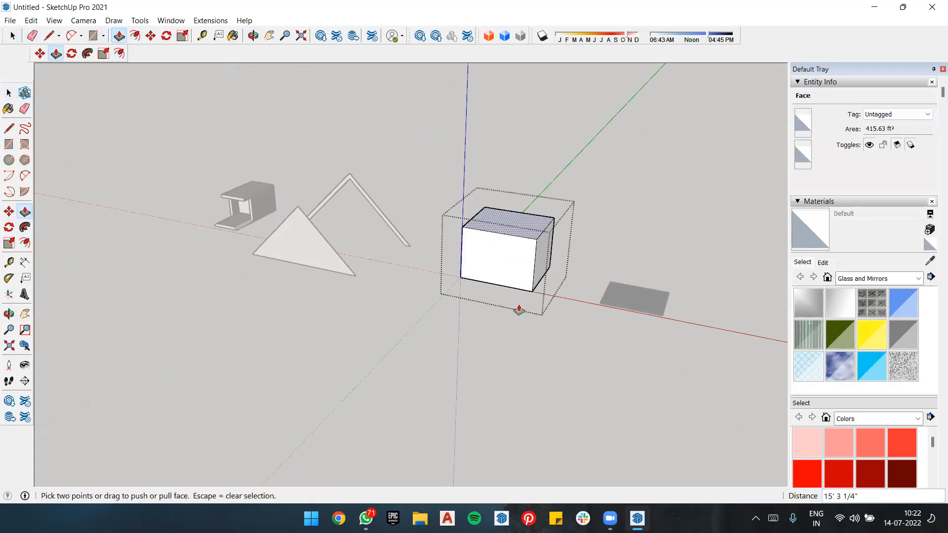
{"action": "key", "text": "space"}
{"action": "left_click", "coordinate": [612, 368]}
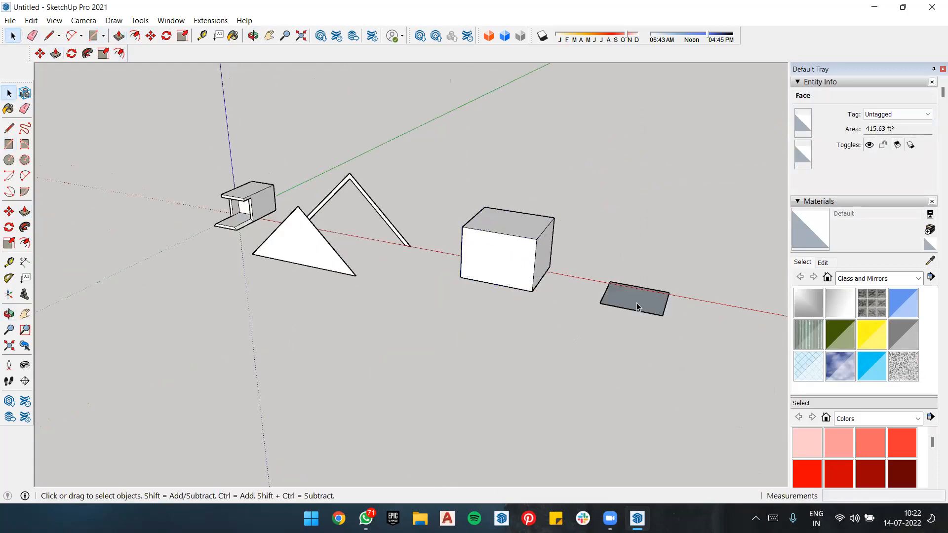
Step: Open the component rectangle for editing, pull its face up into a box roughly as tall as the grouped one, and close the component
{"action": "double_click", "coordinate": [638, 306]}
{"action": "double_click", "coordinate": [638, 306]}
{"action": "key", "text": "p"}
{"action": "left_click_drag", "start_coordinate": [637, 307], "coordinate": [647, 257]}
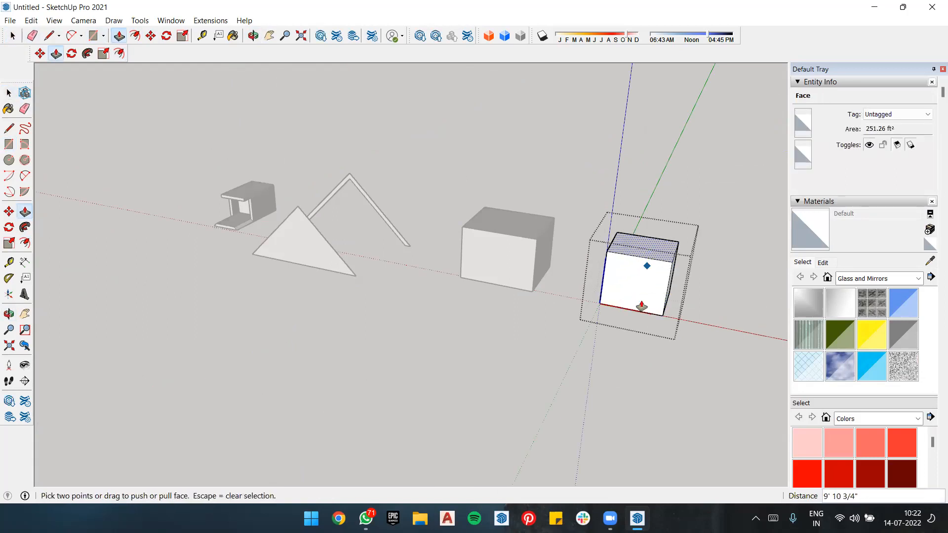
{"action": "key", "text": "space"}
{"action": "left_click", "coordinate": [529, 384]}
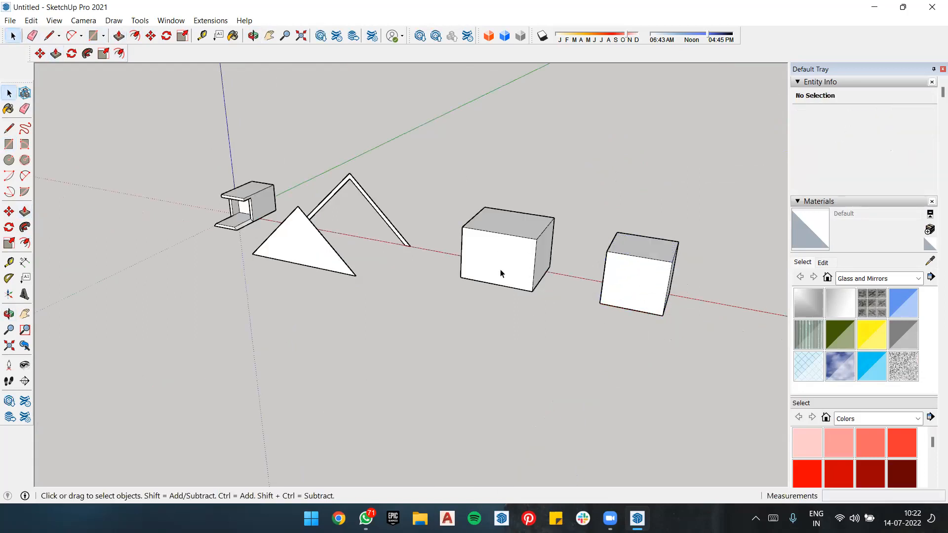
Step: Open the grouped box and the component box for editing in turn to compare them, and close both
{"action": "double_click", "coordinate": [520, 248]}
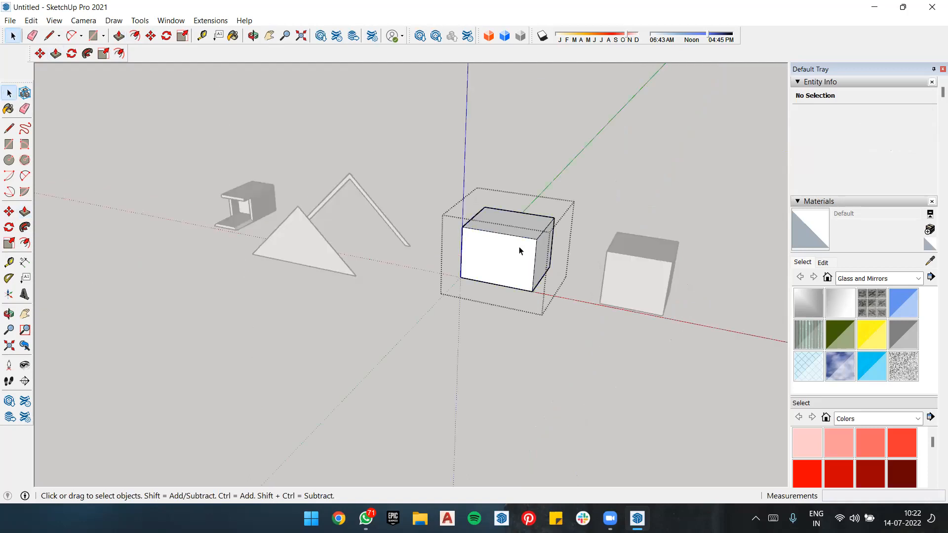
{"action": "left_click", "coordinate": [643, 277]}
{"action": "double_click", "coordinate": [643, 275]}
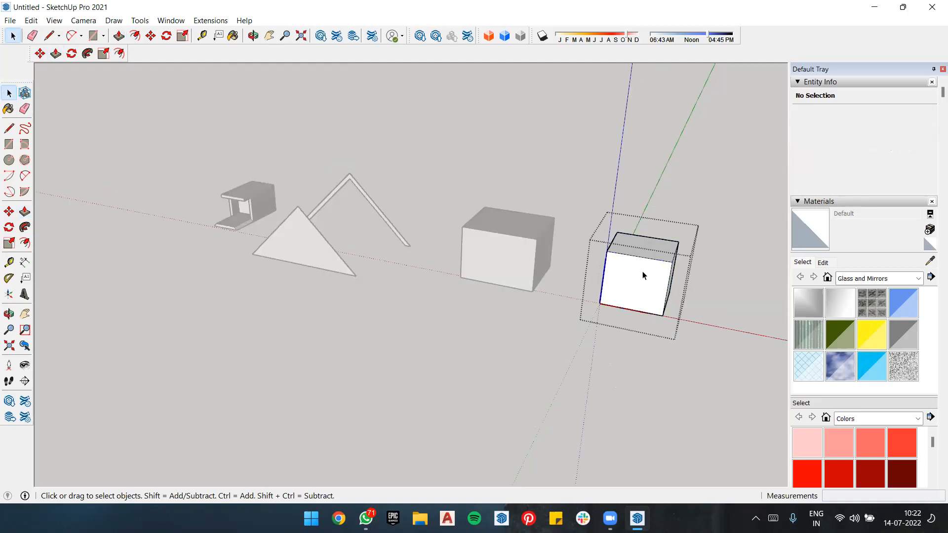
{"action": "left_click", "coordinate": [578, 368]}
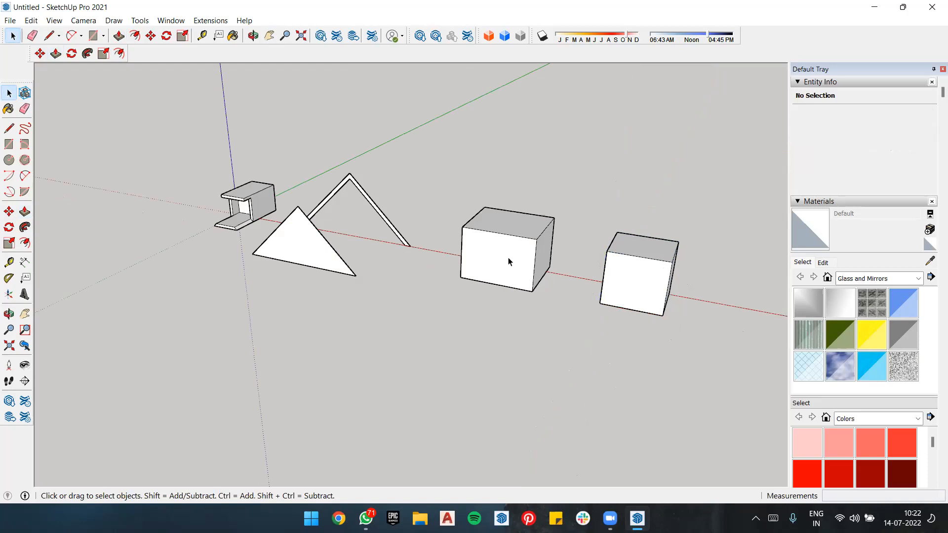
Step: Copy the grouped box about 34' along the green axis and multiply it with x2 for two evenly spaced copies
{"action": "left_click", "coordinate": [534, 295]}
{"action": "key", "text": "m"}
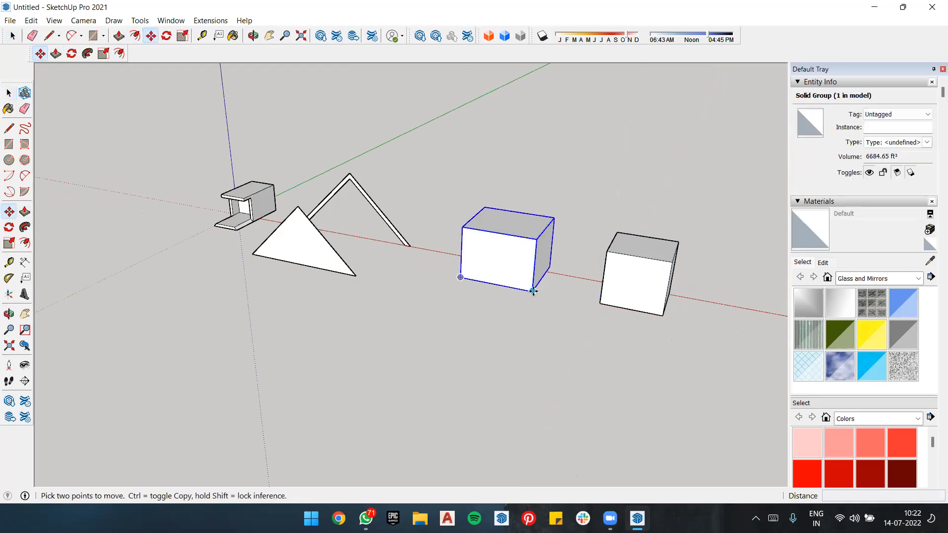
{"action": "left_click", "coordinate": [533, 292]}
{"action": "key", "text": "ctrl"}
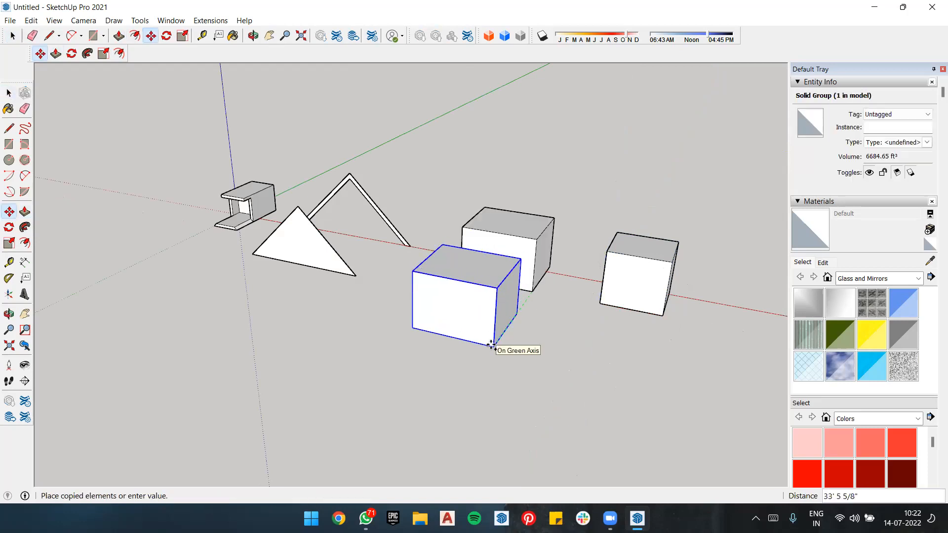
{"action": "type", "text": "x2"}
{"action": "key", "text": "Return"}
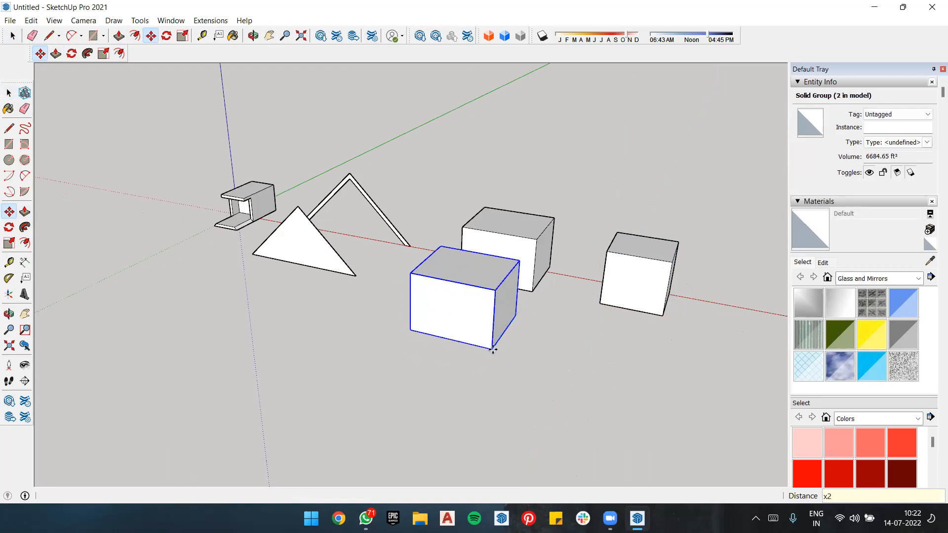
{"action": "left_click", "coordinate": [493, 350]}
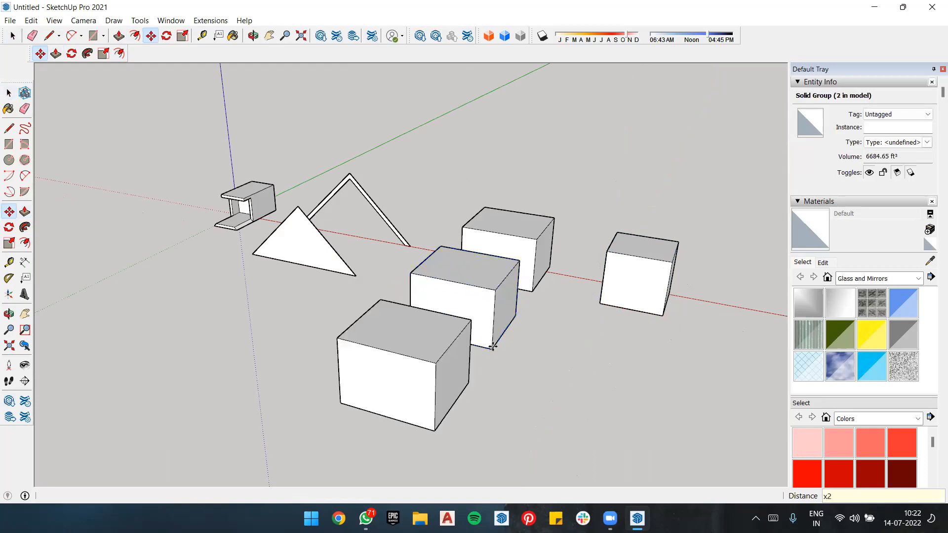
Step: Copy the component box about 31' 5" along the green axis and multiply it with x2 for two evenly spaced copies
{"action": "left_click", "coordinate": [663, 314]}
{"action": "left_click", "coordinate": [642, 375]}
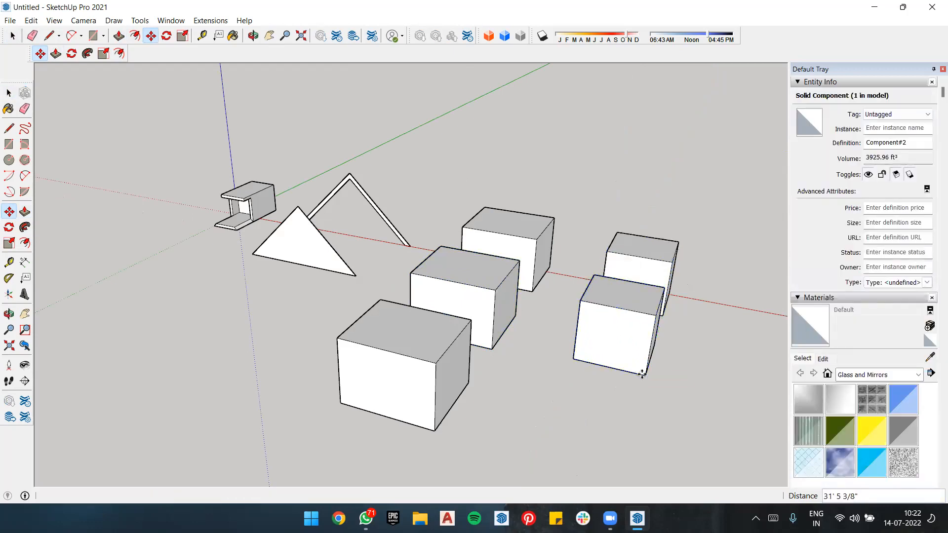
{"action": "type", "text": "x2"}
{"action": "key", "text": "Return"}
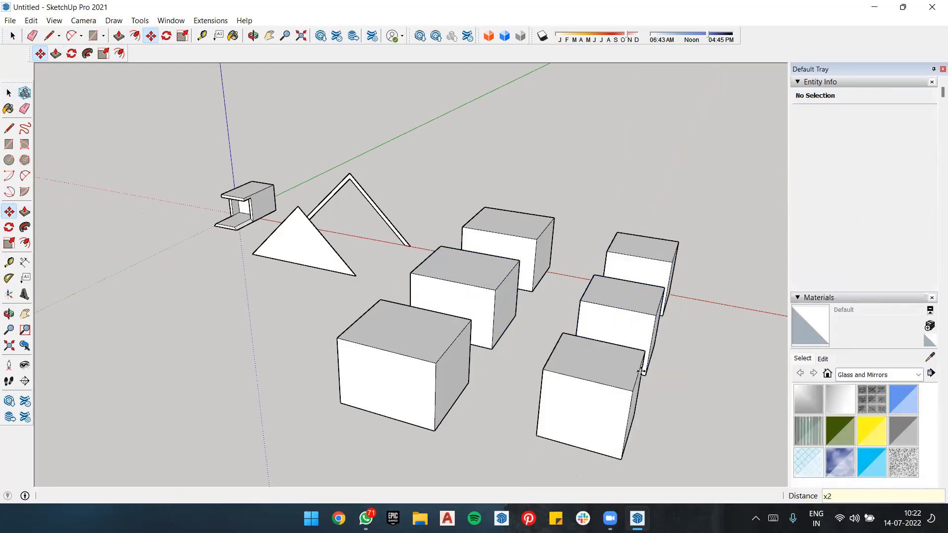
Step: Open the original grouped box for editing, pull its top up and two side faces outward, and close the group
{"action": "middle_click_drag", "start_coordinate": [590, 265], "coordinate": [493, 298]}
{"action": "key", "text": "space"}
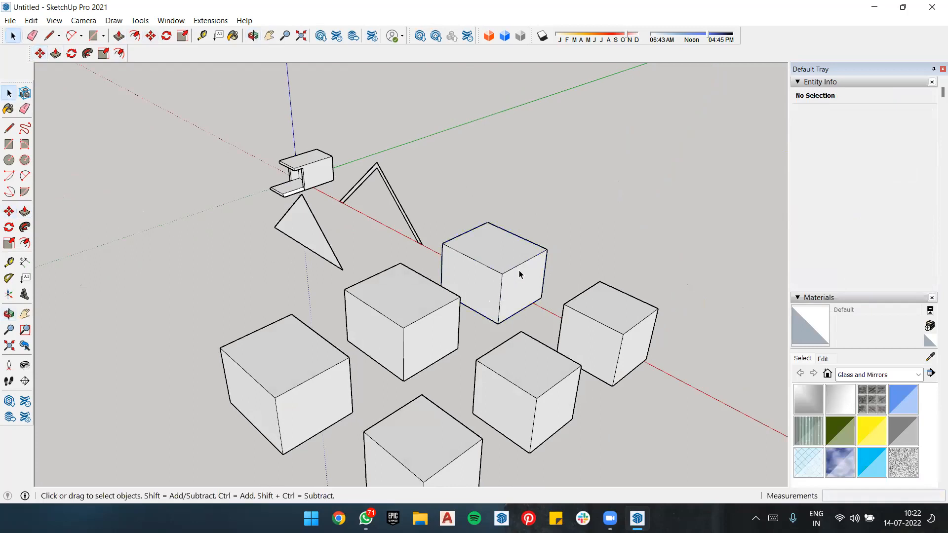
{"action": "double_click", "coordinate": [496, 255]}
{"action": "key", "text": "p"}
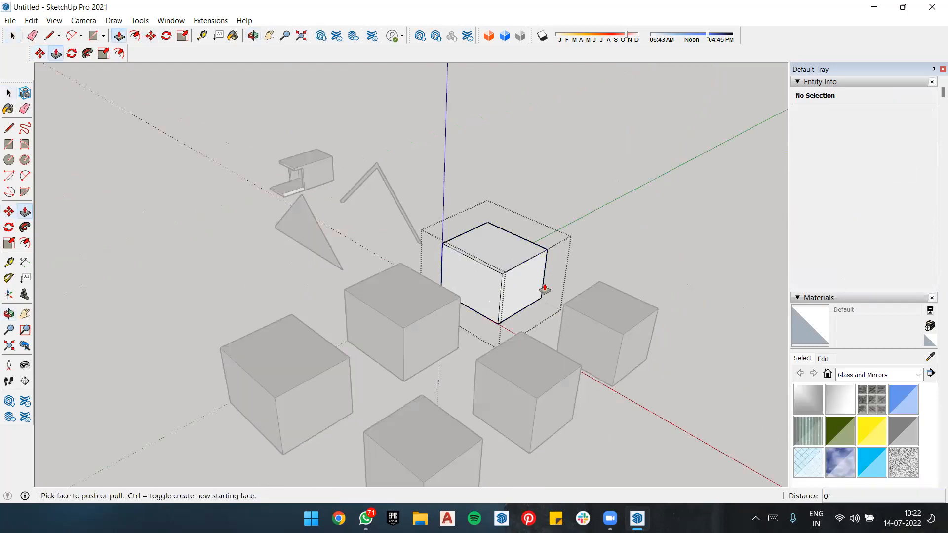
{"action": "left_click", "coordinate": [511, 262]}
{"action": "left_click", "coordinate": [547, 244]}
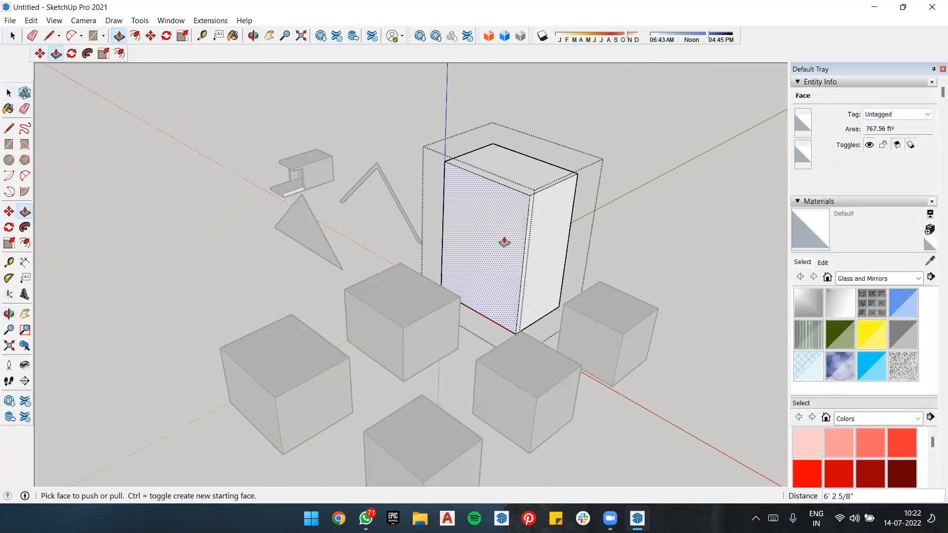
{"action": "left_click_drag", "start_coordinate": [504, 242], "coordinate": [632, 173]}
{"action": "key", "text": "space"}
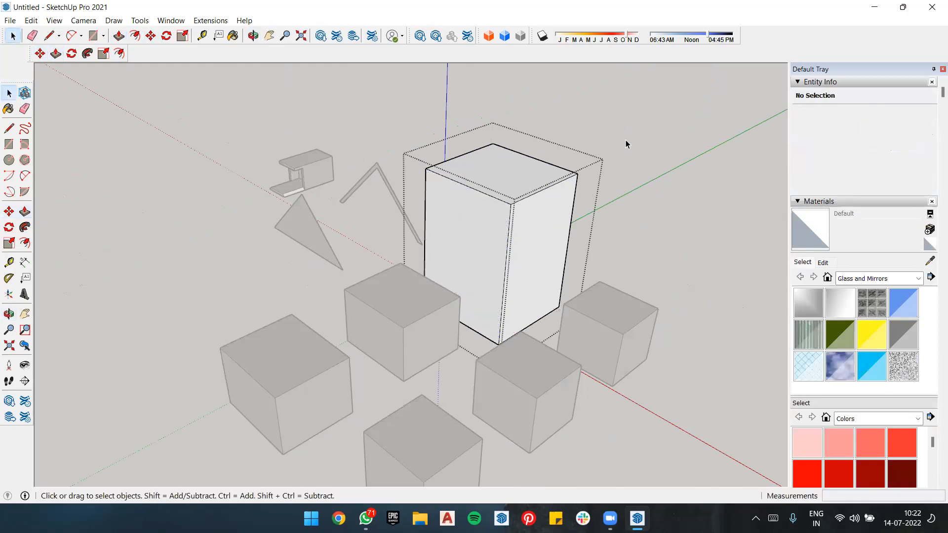
{"action": "middle_click_drag", "start_coordinate": [639, 163], "coordinate": [458, 320]}
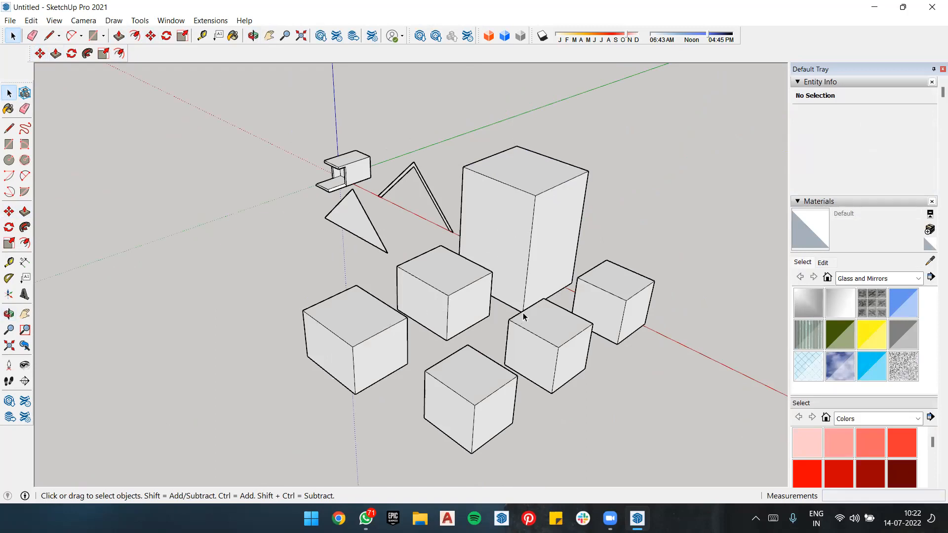
Step: Move the enlarged group by its bottom corner onto the top corner of the neighbouring group copy, and undo the move
{"action": "key", "text": "m"}
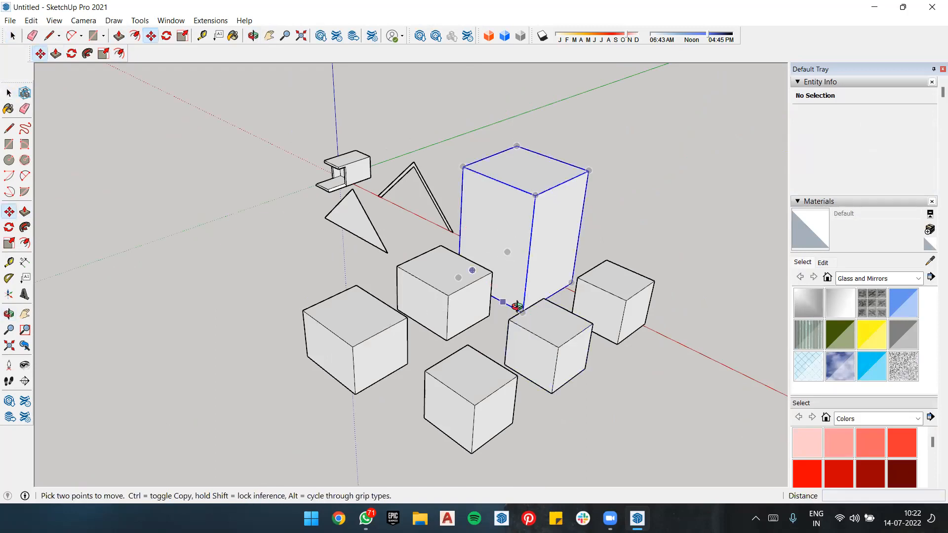
{"action": "middle_click_drag", "start_coordinate": [508, 291], "coordinate": [475, 262]}
{"action": "left_click", "coordinate": [496, 277]}
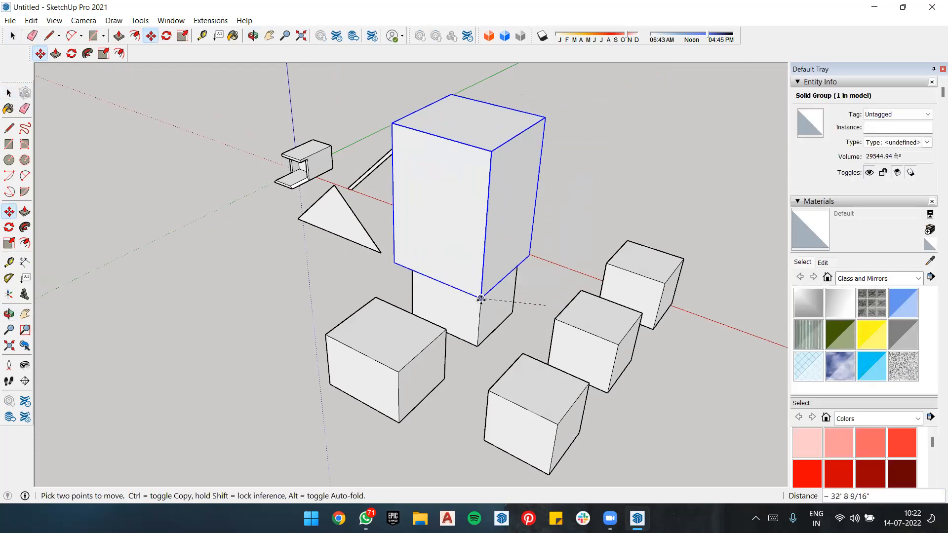
{"action": "key", "text": "ctrl+z"}
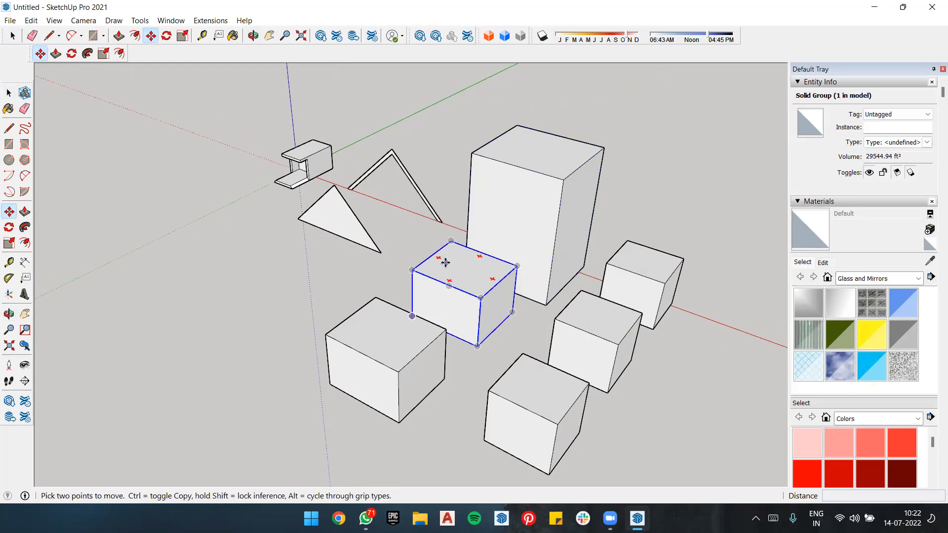
{"action": "key", "text": "space"}
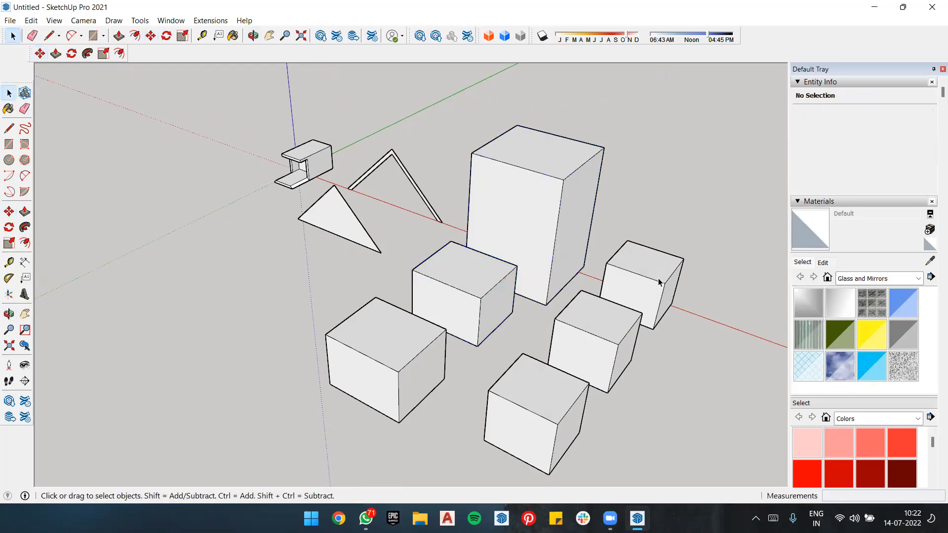
Step: Open the original component box for editing, pull its top face well up and pull a side face outward
{"action": "double_click", "coordinate": [648, 273]}
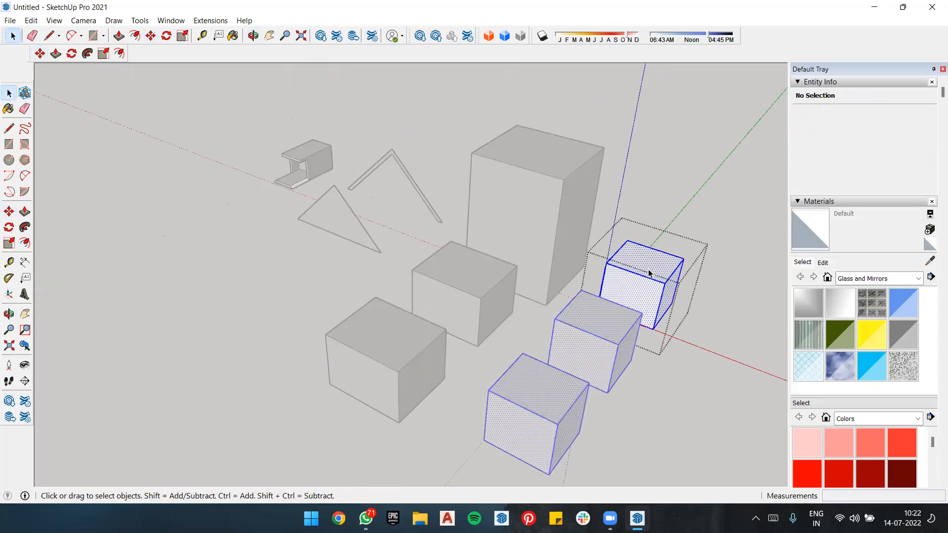
{"action": "key", "text": "Escape"}
{"action": "double_click", "coordinate": [635, 263]}
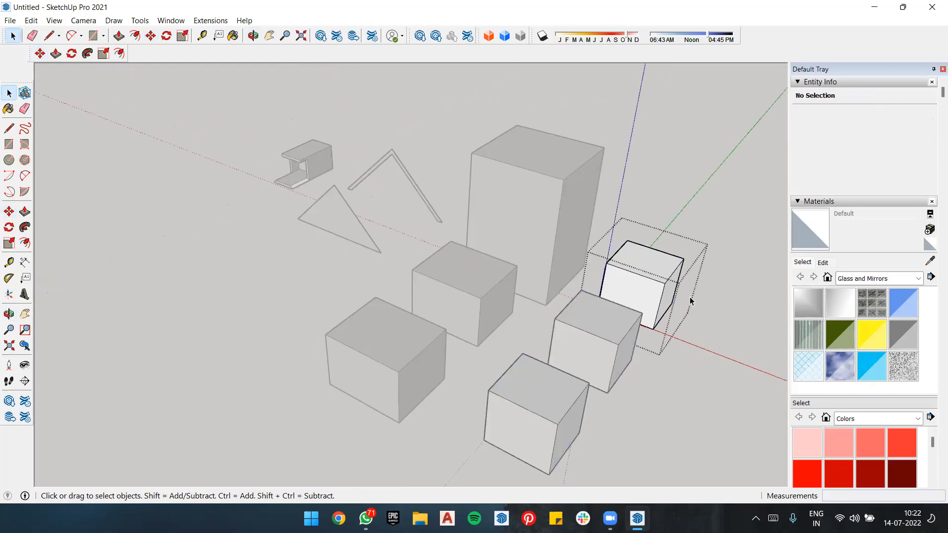
{"action": "key", "text": "p"}
{"action": "left_click_drag", "start_coordinate": [658, 270], "coordinate": [672, 200]}
{"action": "left_click_drag", "start_coordinate": [676, 248], "coordinate": [670, 299]}
{"action": "left_click_drag", "start_coordinate": [739, 247], "coordinate": [679, 283]}
Step: Undo the component and group edits and the copies, back to the two flat rectangles
{"action": "key", "text": "ctrl+z"}
{"action": "key", "text": "ctrl+z"}
{"action": "key", "text": "ctrl+z"}
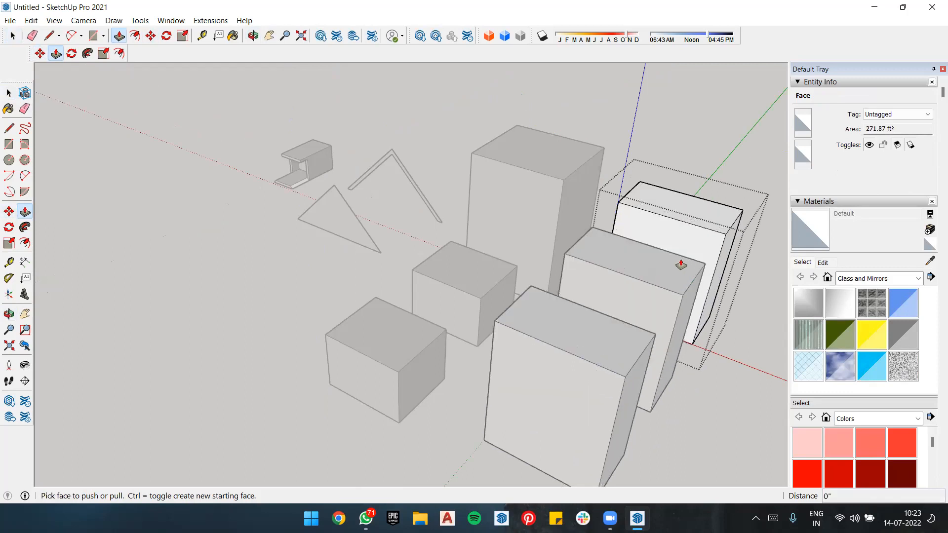
{"action": "key", "text": "ctrl+z"}
{"action": "key", "text": "ctrl+z"}
{"action": "key", "text": "ctrl+z"}
{"action": "key", "text": "ctrl+z"}
{"action": "key", "text": "ctrl+z"}
{"action": "key", "text": "ctrl+z"}
{"action": "key", "text": "ctrl+z"}
{"action": "key", "text": "ctrl+z"}
{"action": "key", "text": "ctrl+z"}
{"action": "key", "text": "ctrl+z"}
{"action": "key", "text": "ctrl+z"}
{"action": "key", "text": "ctrl+z"}
{"action": "key", "text": "ctrl+z"}
Step: Select the two flat rectangles beyond the triangular frame together and delete them
{"action": "key", "text": "space"}
{"action": "left_click_drag", "start_coordinate": [470, 254], "coordinate": [668, 368]}
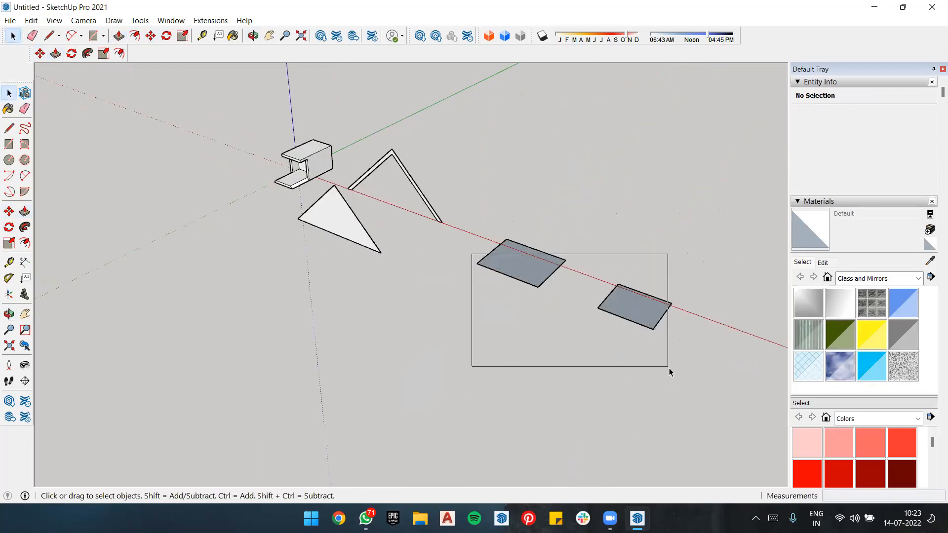
{"action": "left_click_drag", "start_coordinate": [472, 226], "coordinate": [697, 366]}
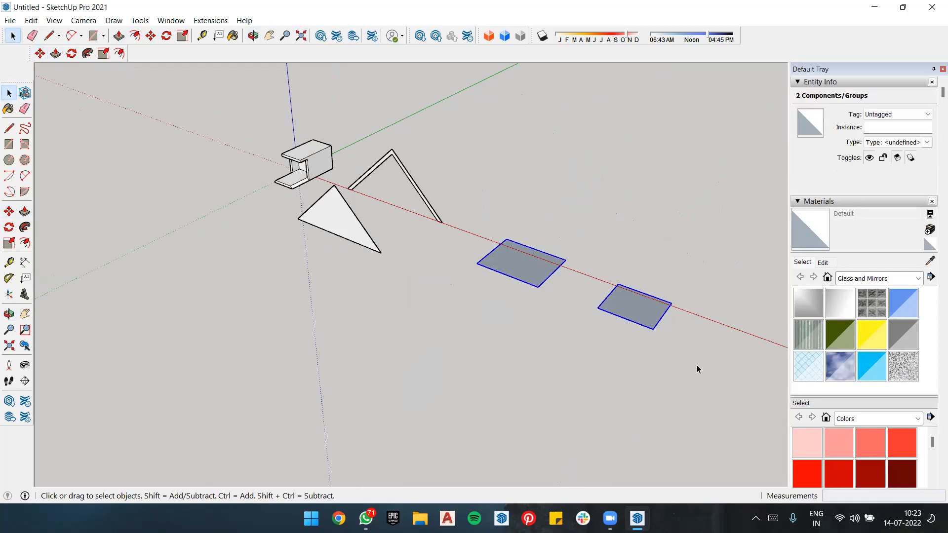
{"action": "key", "text": "Delete"}
Step: Open the solid triangle nested with the frame for editing to inspect its nesting, and close it
{"action": "scroll", "coordinate": [360, 191], "scroll_direction": "up", "scroll_amount": 5}
{"action": "scroll", "coordinate": [367, 232], "scroll_direction": "up", "scroll_amount": 3}
{"action": "middle_click_drag", "start_coordinate": [367, 232], "coordinate": [350, 183]}
{"action": "double_click", "coordinate": [350, 183]}
{"action": "double_click", "coordinate": [349, 183]}
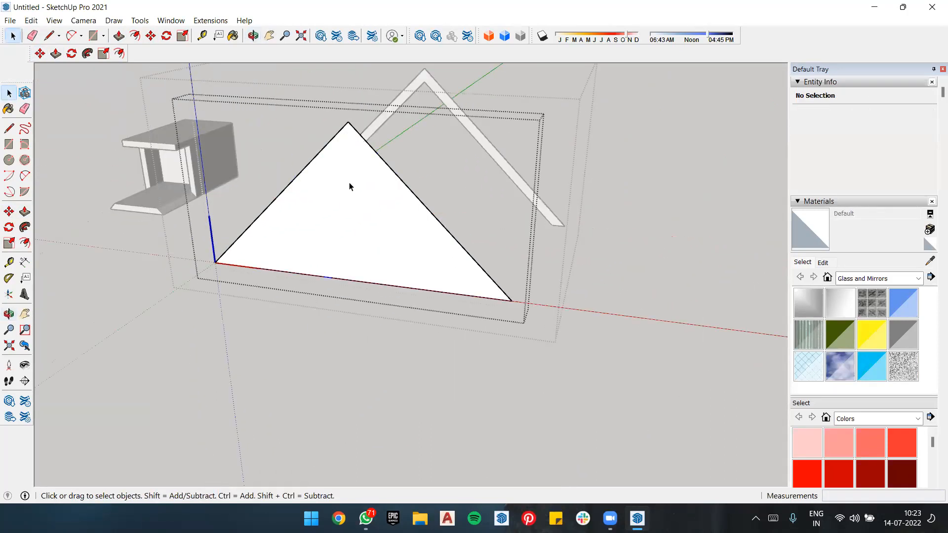
{"action": "left_click", "coordinate": [676, 227]}
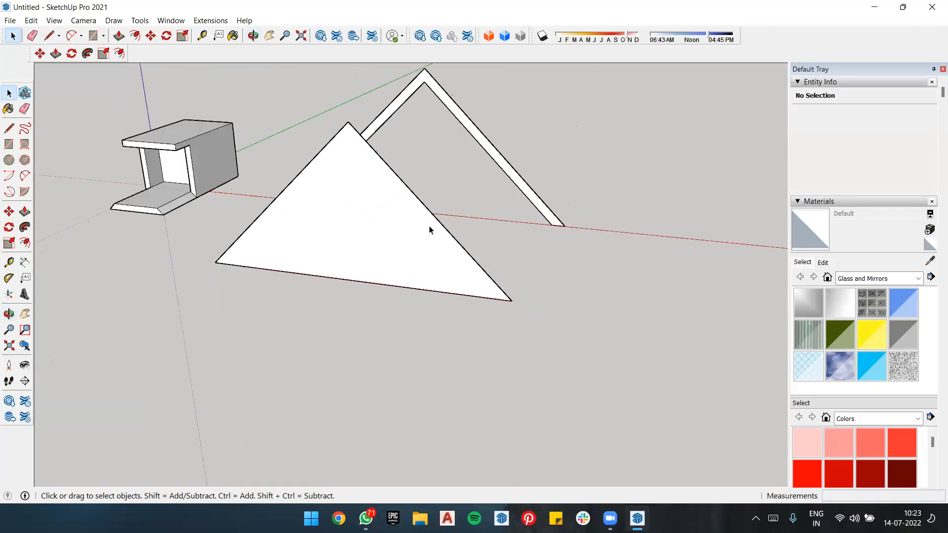
Step: Open the nested solid triangle for editing and offset its outline inward by about 1' 5"
{"action": "double_click", "coordinate": [409, 197]}
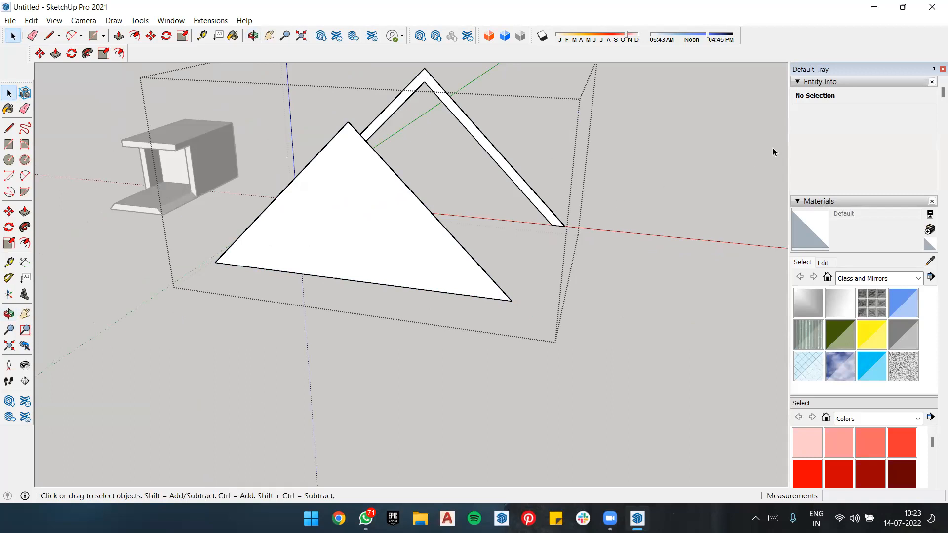
{"action": "double_click", "coordinate": [362, 201]}
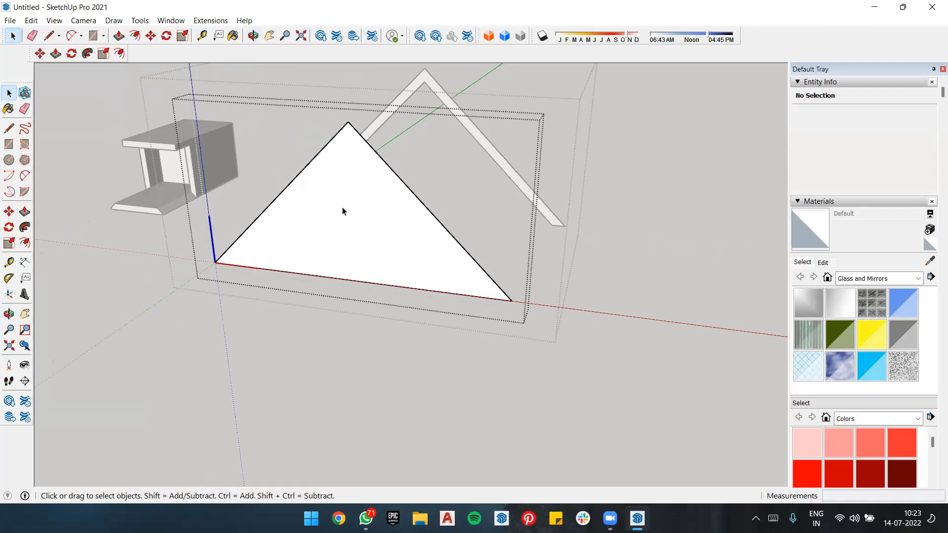
{"action": "key", "text": "f"}
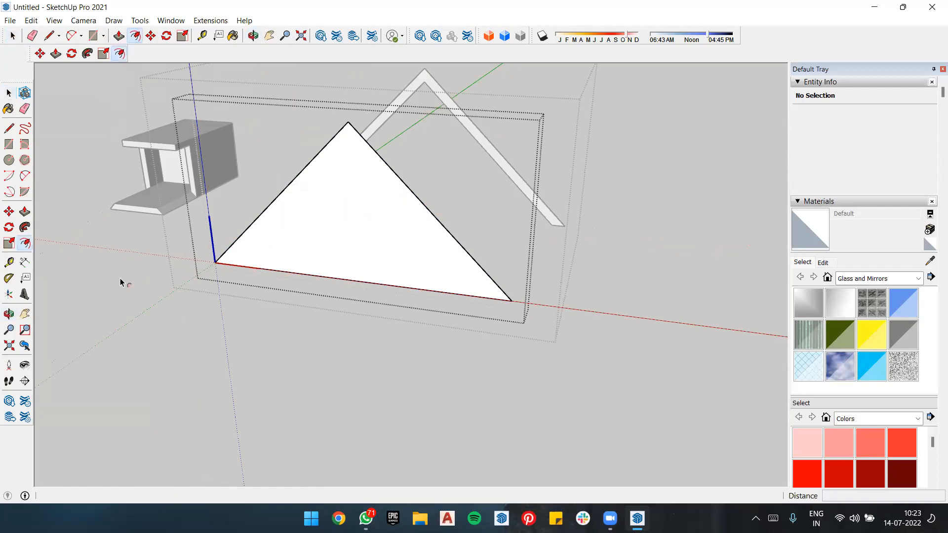
{"action": "left_click", "coordinate": [340, 191]}
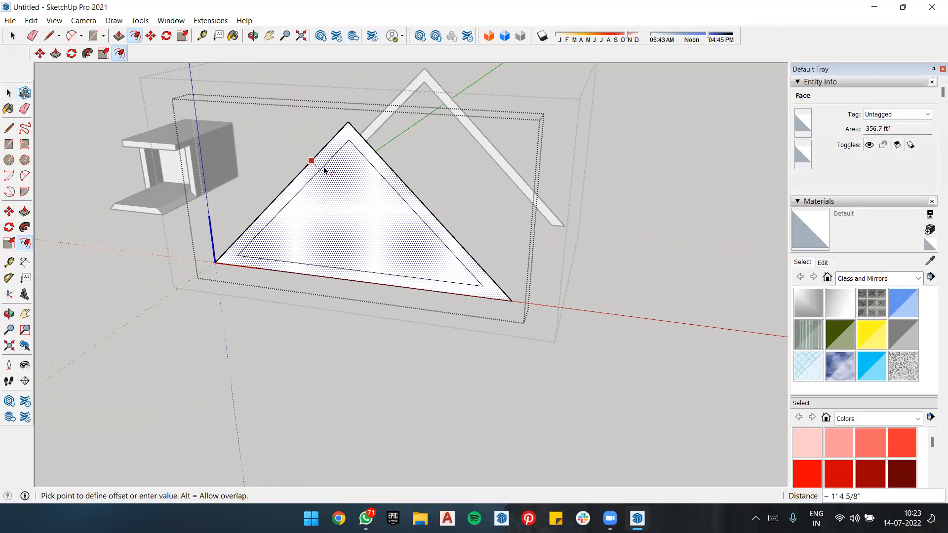
{"action": "left_click", "coordinate": [324, 170]}
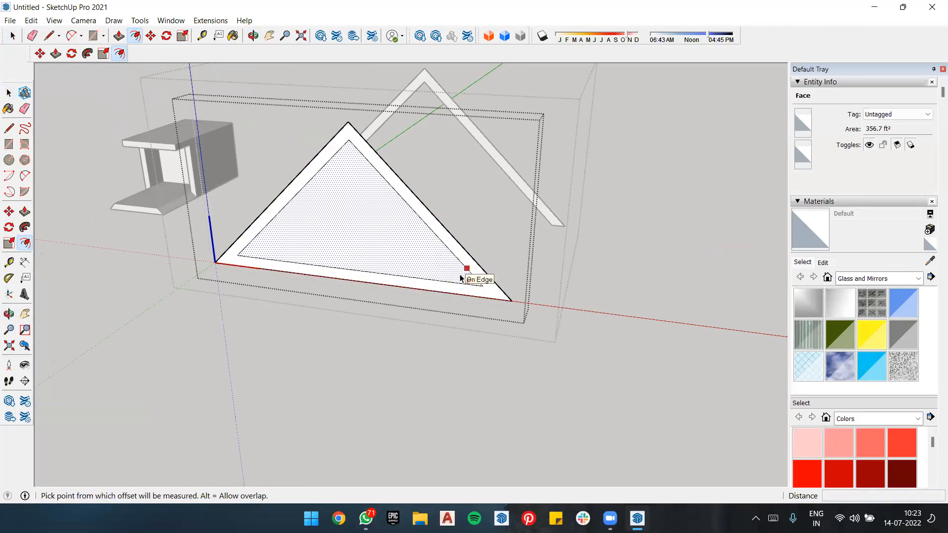
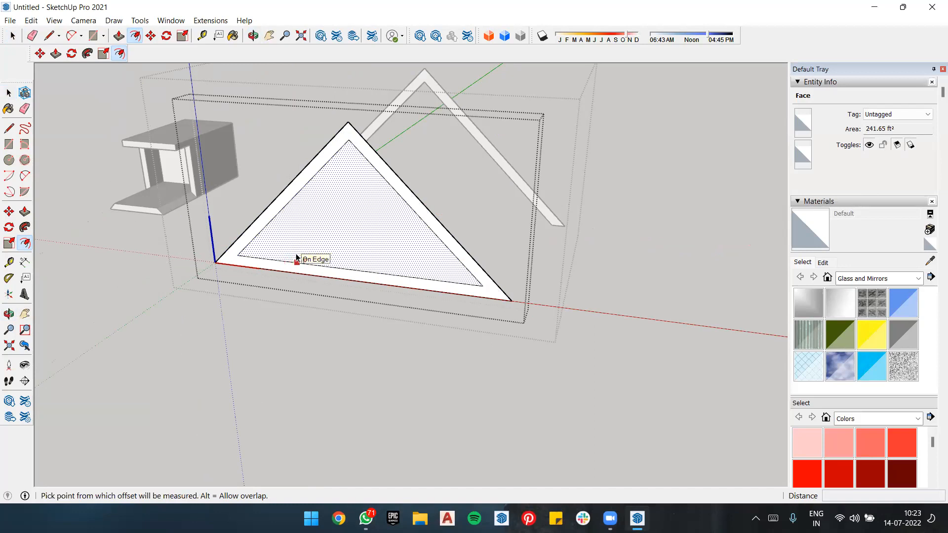
Step: Draw a line about 15' 6" long across the inner triangle, parallel to its base, between the two slanted edges
{"action": "key", "text": "l"}
{"action": "left_click", "coordinate": [290, 201]}
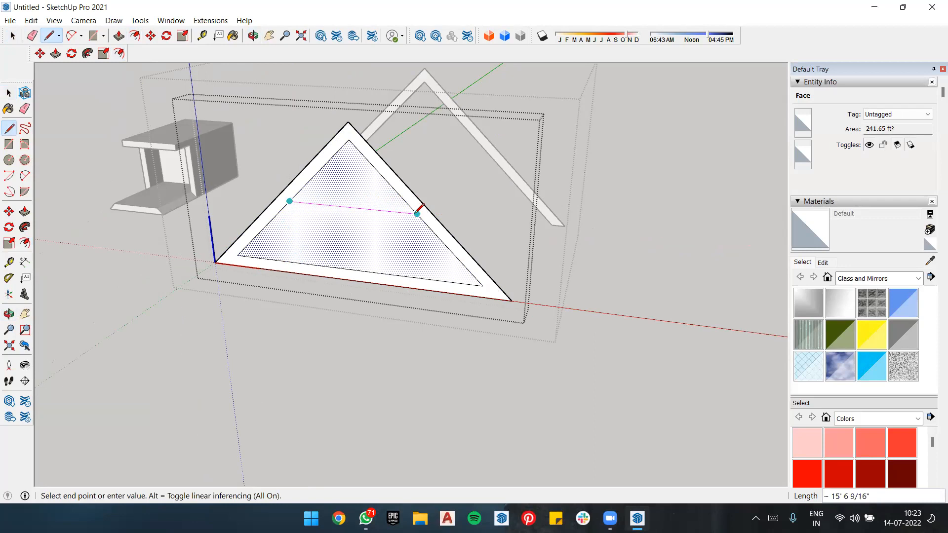
{"action": "left_click", "coordinate": [417, 213]}
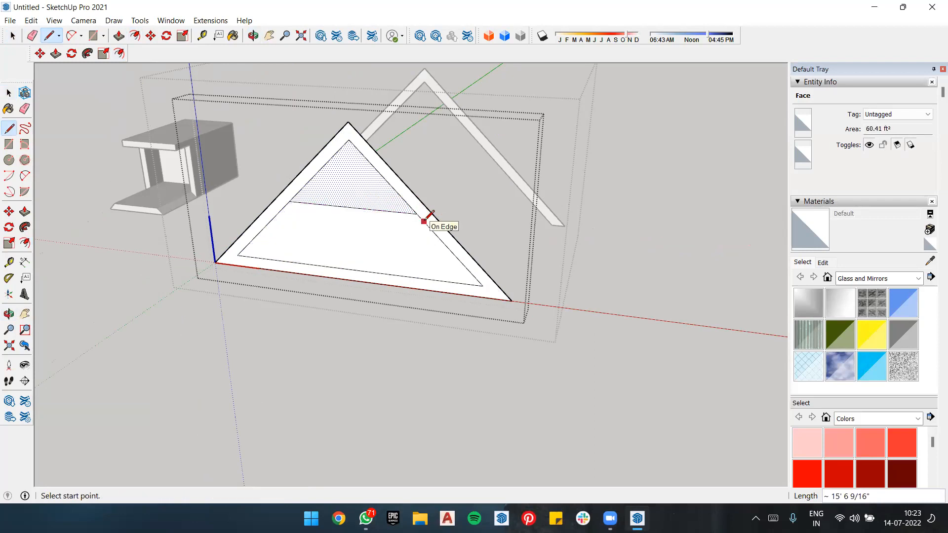
{"action": "left_click", "coordinate": [423, 221]}
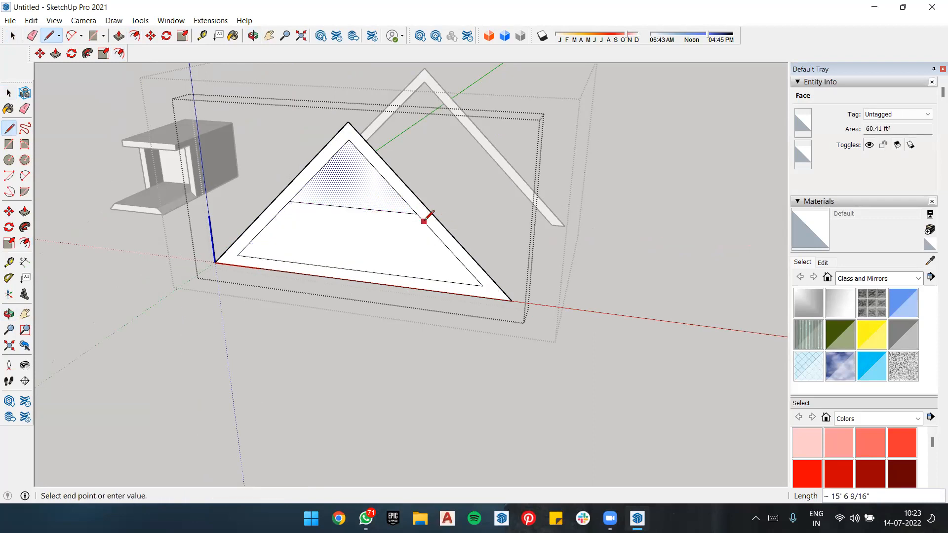
{"action": "left_click", "coordinate": [283, 207]}
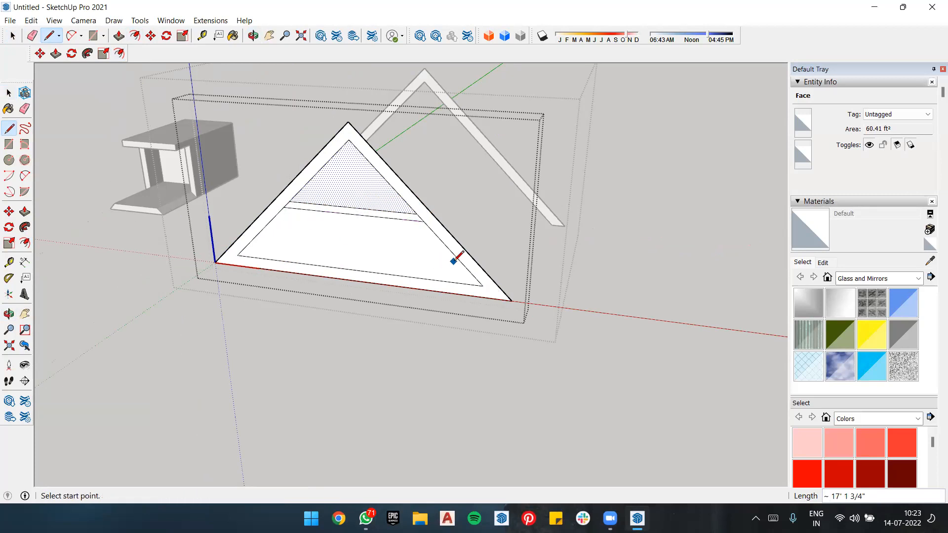
{"action": "key", "text": "ctrl+z"}
Step: Draw a second line about 17' 1" long just below the cross line and parallel to it, forming a thin crossbar
{"action": "scroll", "coordinate": [423, 217], "scroll_direction": "up", "scroll_amount": 3}
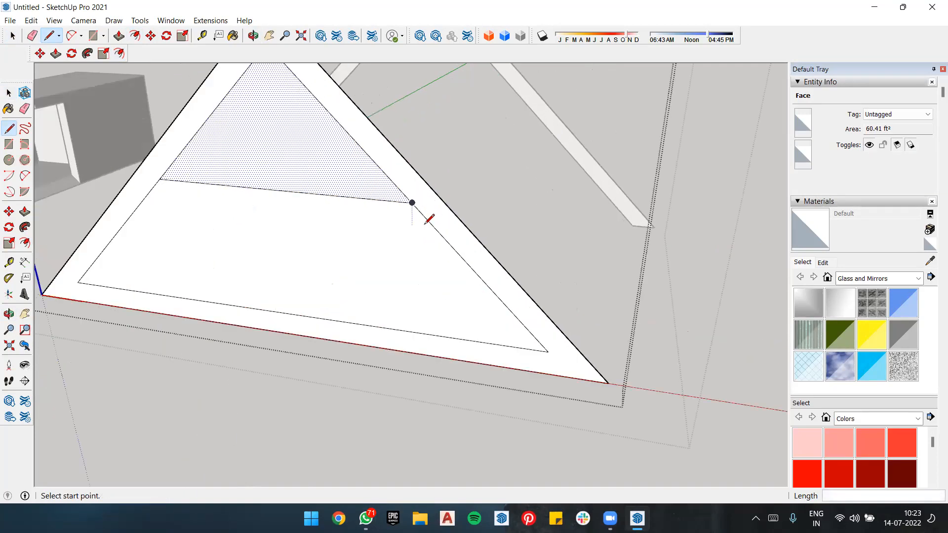
{"action": "left_click", "coordinate": [424, 217]}
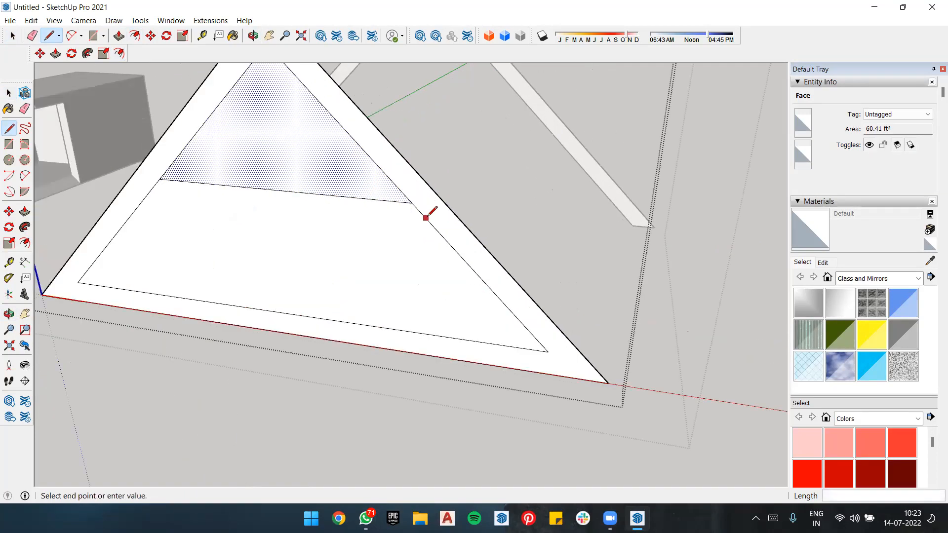
{"action": "left_click", "coordinate": [152, 191]}
{"action": "scroll", "coordinate": [305, 127], "scroll_direction": "down", "scroll_amount": 2}
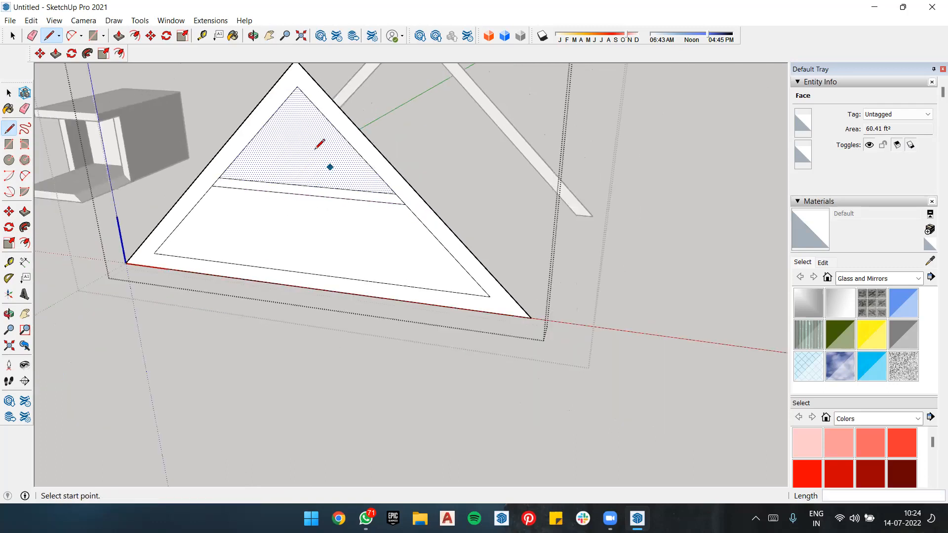
Step: Draw a vertical line about 7' 9" long from the inner apex to the crossbar, with a parallel line on each side to form a post
{"action": "left_click", "coordinate": [297, 86]}
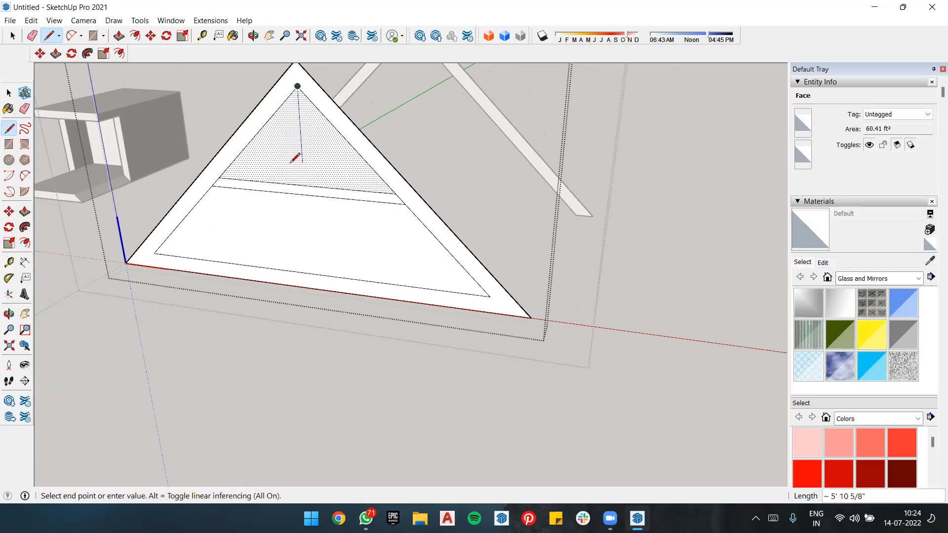
{"action": "left_click", "coordinate": [304, 184]}
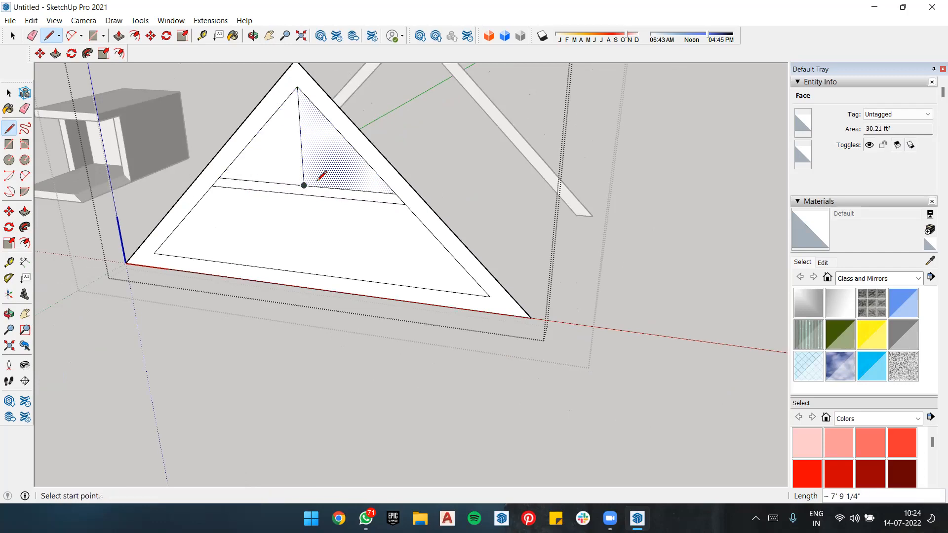
{"action": "left_click", "coordinate": [307, 96]}
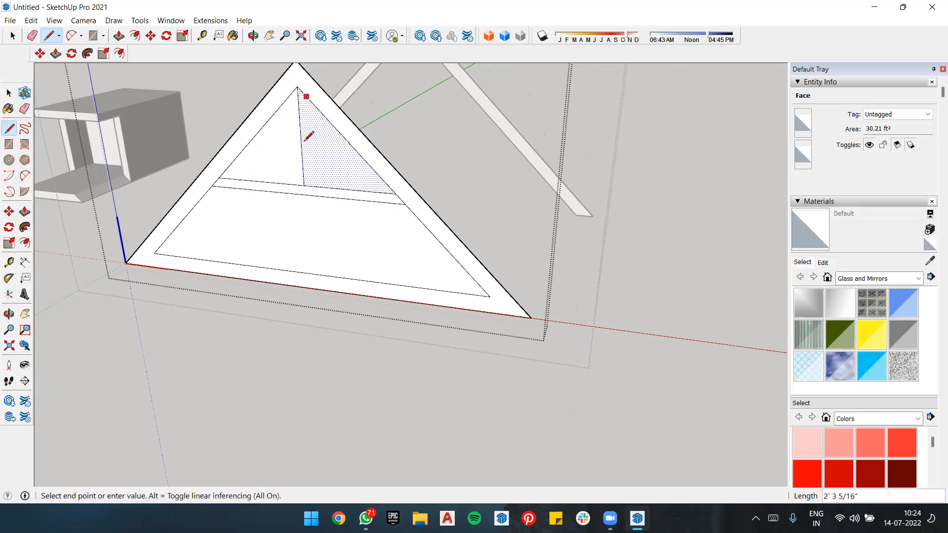
{"action": "left_click", "coordinate": [312, 186]}
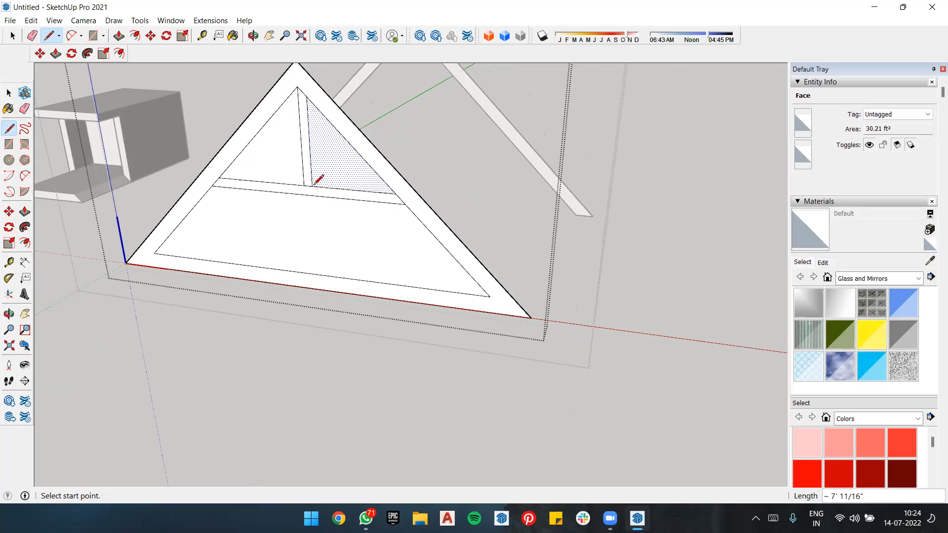
{"action": "left_click", "coordinate": [291, 96]}
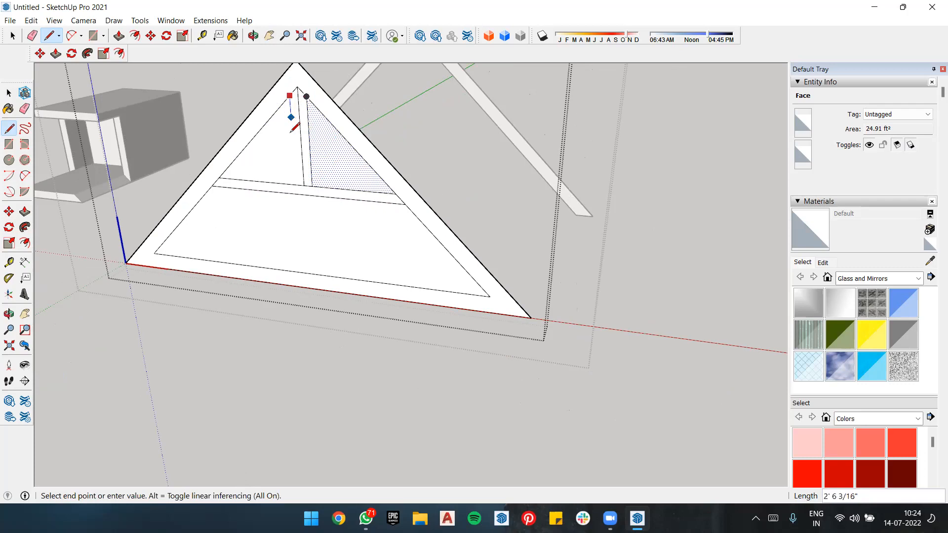
{"action": "left_click", "coordinate": [296, 184]}
{"action": "key", "text": "space"}
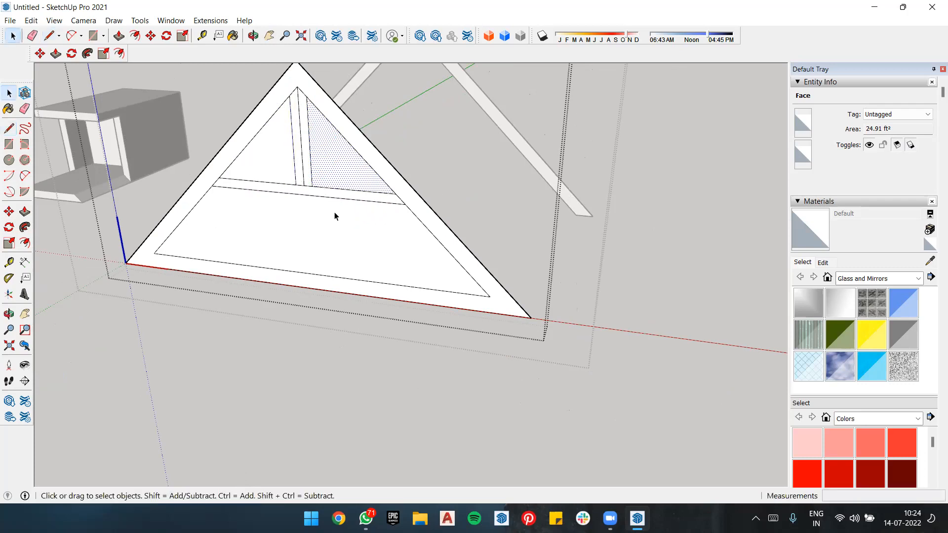
{"action": "key", "text": "e"}
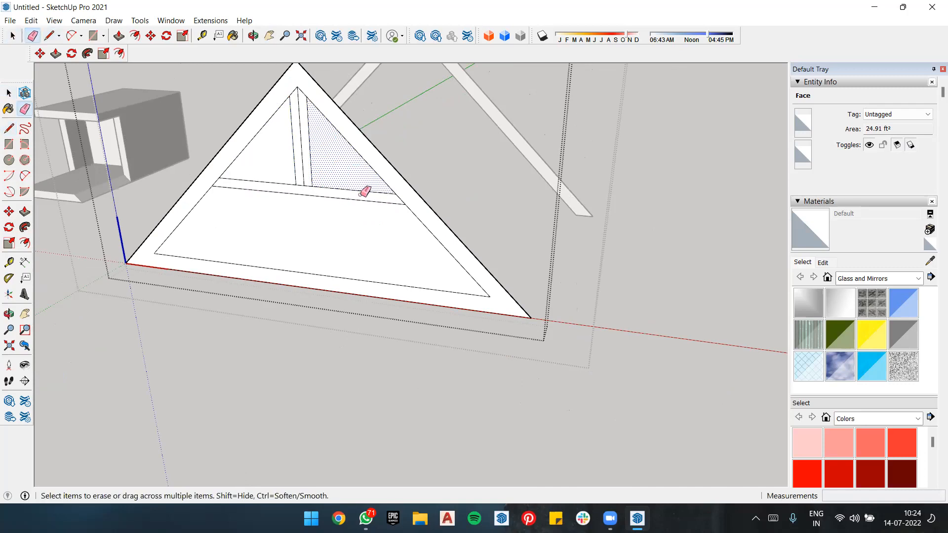
{"action": "key", "text": "space"}
{"action": "left_click", "coordinate": [647, 271]}
{"action": "double_click", "coordinate": [433, 214]}
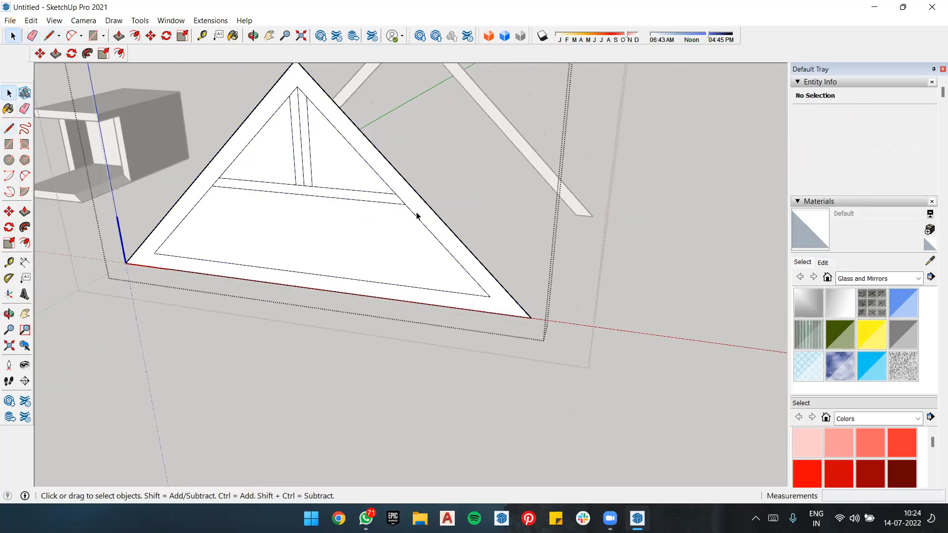
{"action": "left_click", "coordinate": [387, 191]}
{"action": "key", "text": "e"}
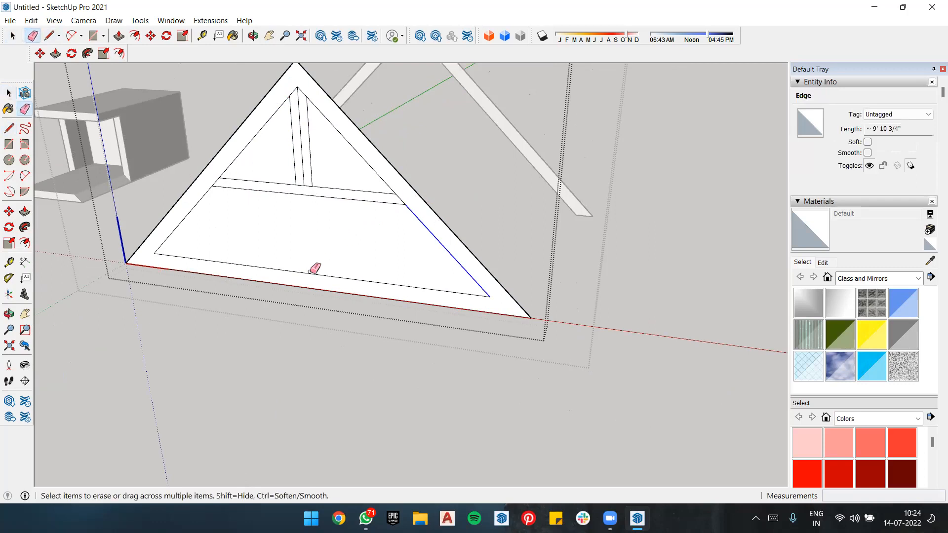
Step: Extend the inner slanted edge at the far base corner to the base with a line about 1' 11 1/2" long
{"action": "key", "text": "l"}
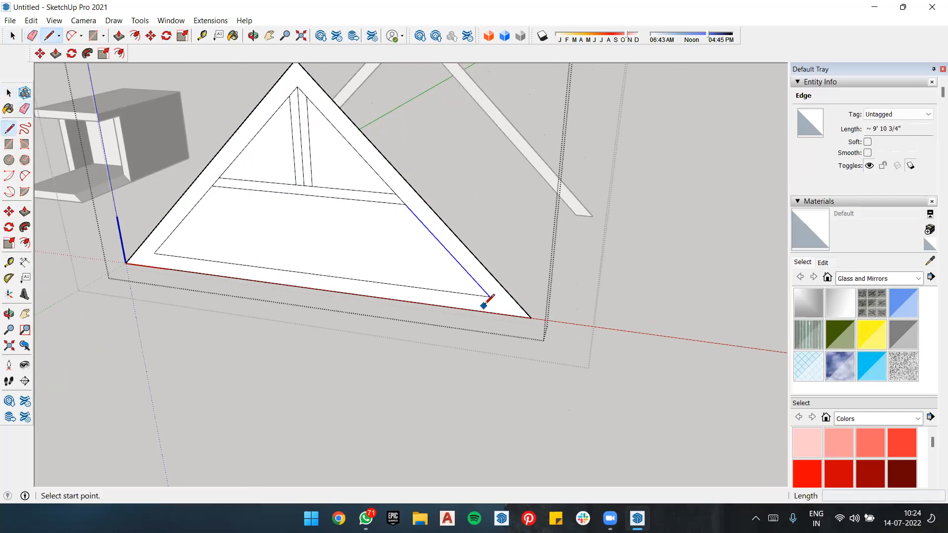
{"action": "left_click", "coordinate": [490, 296]}
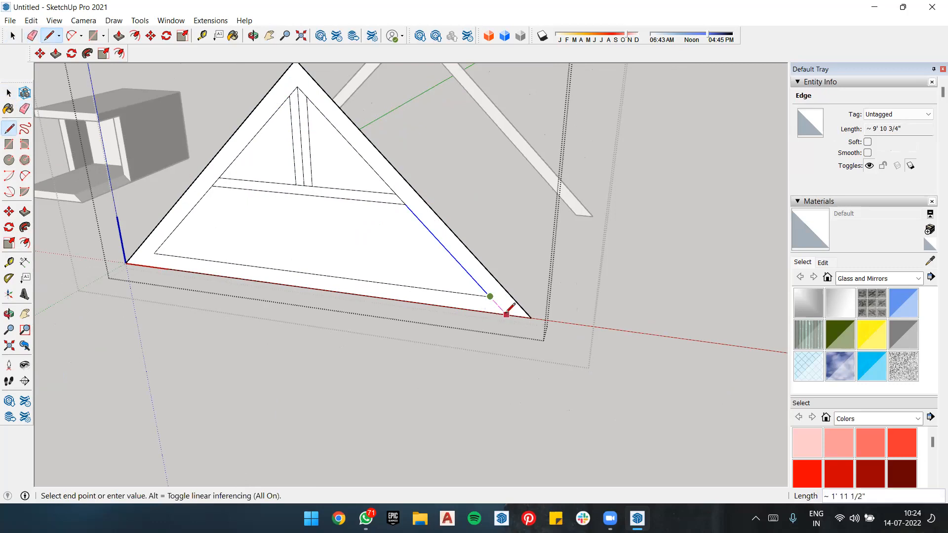
{"action": "left_click", "coordinate": [489, 311]}
{"action": "left_click", "coordinate": [160, 254]}
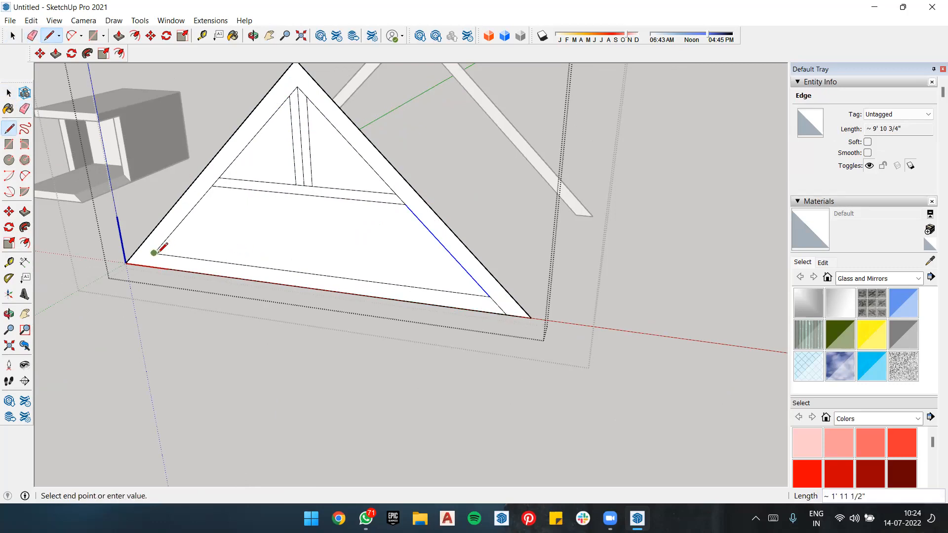
{"action": "left_click", "coordinate": [133, 265]}
{"action": "key", "text": "ctrl+z"}
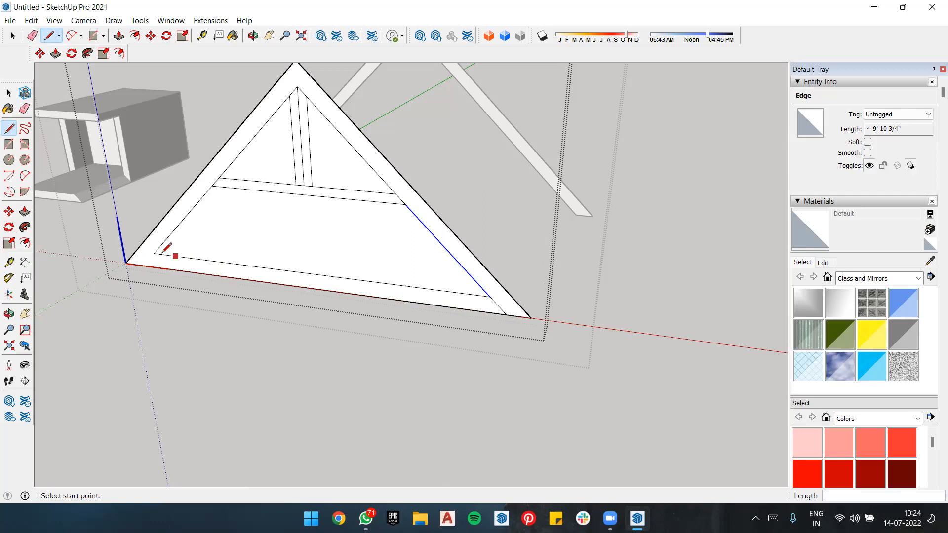
Step: Extend the inner slanted edge at the origin corner to the base with a line about 1' 11 1/2" long
{"action": "left_click", "coordinate": [153, 253]}
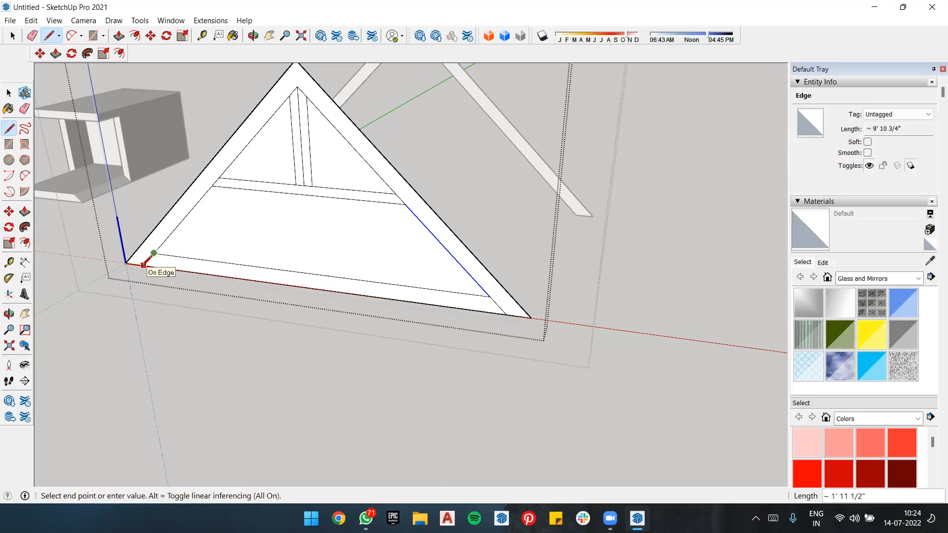
{"action": "scroll", "coordinate": [143, 266], "scroll_direction": "up", "scroll_amount": 4}
{"action": "left_click", "coordinate": [143, 264]}
{"action": "scroll", "coordinate": [291, 285], "scroll_direction": "down", "scroll_amount": 4}
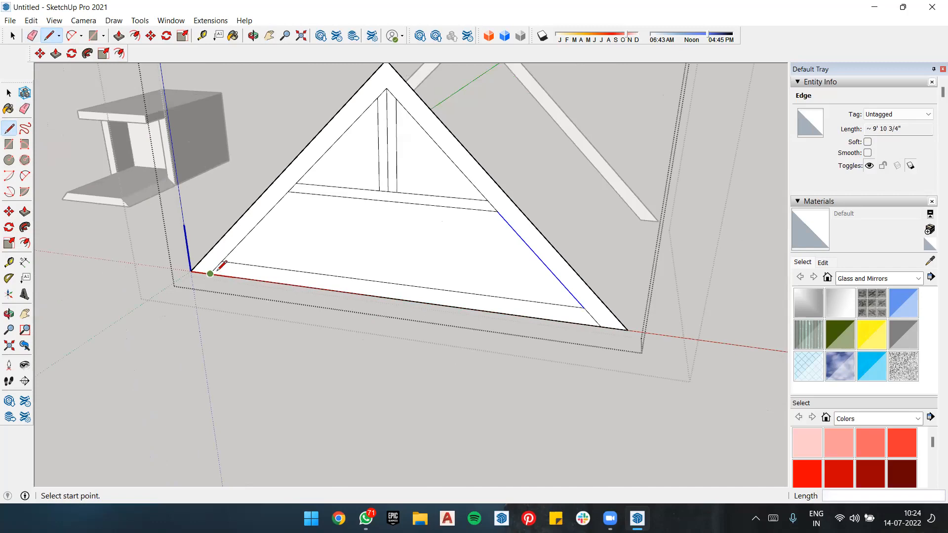
{"action": "scroll", "coordinate": [222, 269], "scroll_direction": "up", "scroll_amount": 4}
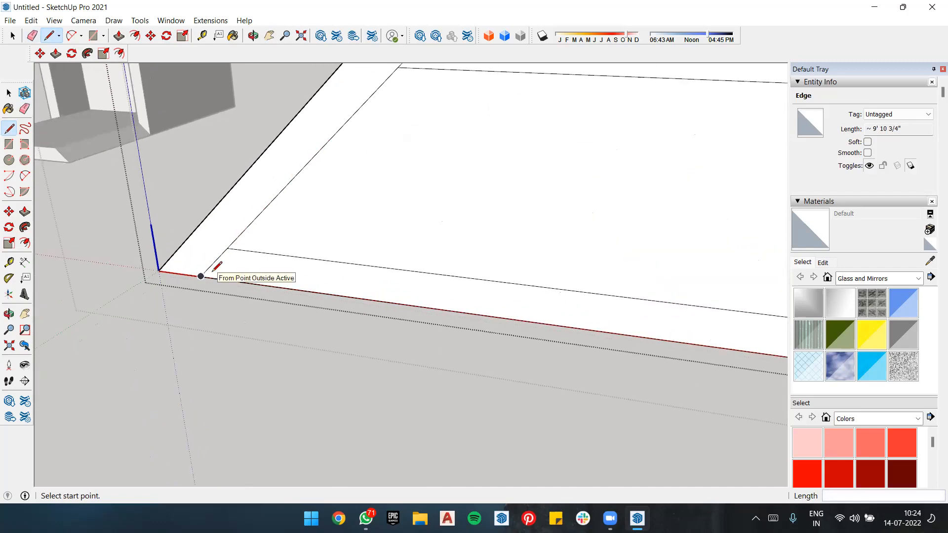
{"action": "scroll", "coordinate": [262, 288], "scroll_direction": "down", "scroll_amount": 2}
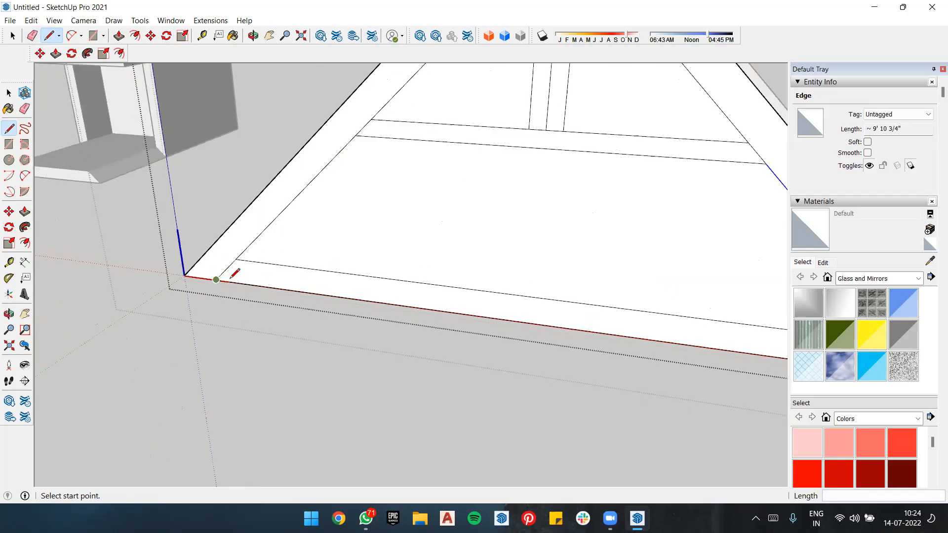
{"action": "scroll", "coordinate": [231, 278], "scroll_direction": "down", "scroll_amount": 4}
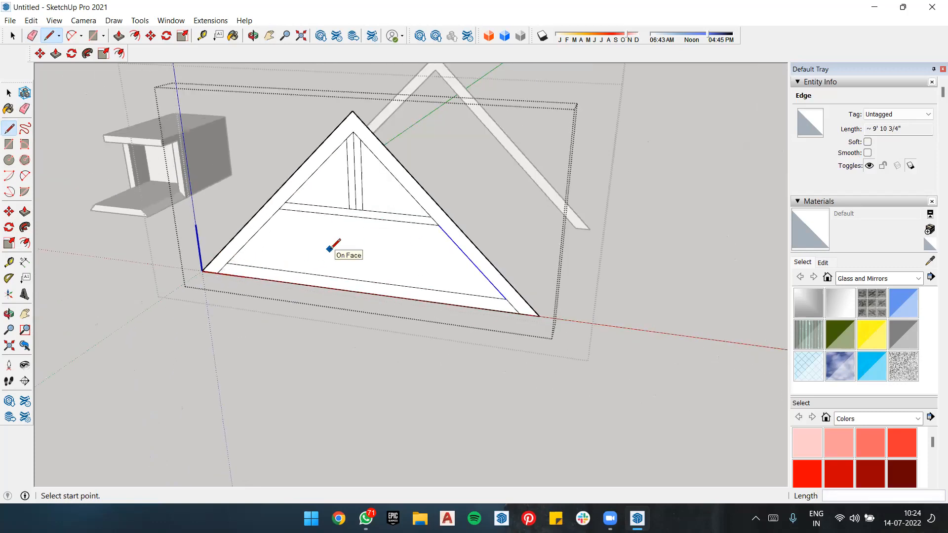
Step: Erase the base strip's edges between the two rafters to open the area below the crossbar
{"action": "key", "text": "e"}
{"action": "left_click", "coordinate": [346, 293]}
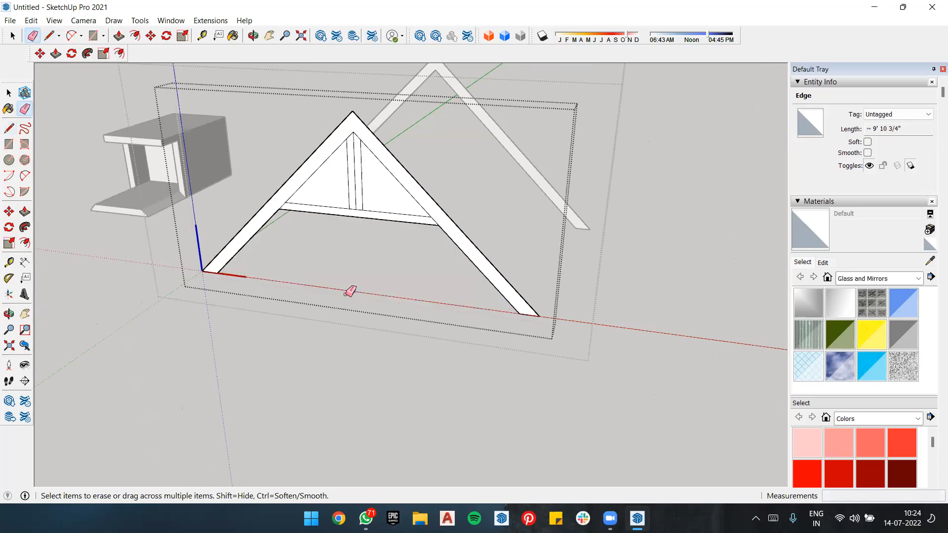
{"action": "key", "text": "space"}
Step: Erase the post's centre line and the short leftover edges where the post, crossbar and rafters meet
{"action": "key", "text": "e"}
{"action": "left_click_drag", "start_coordinate": [355, 211], "coordinate": [358, 210]}
{"action": "left_click", "coordinate": [350, 134]}
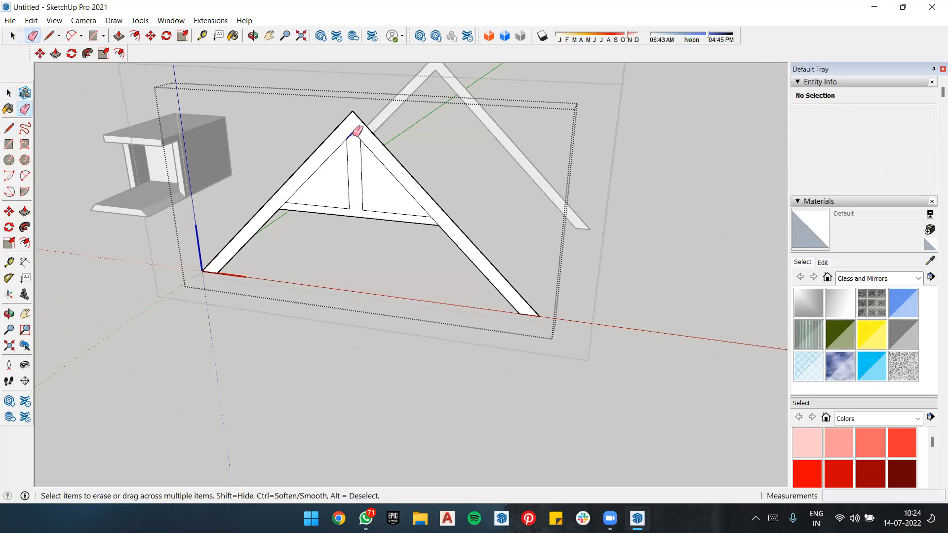
{"action": "scroll", "coordinate": [291, 200], "scroll_direction": "up", "scroll_amount": 4}
{"action": "left_click", "coordinate": [291, 200]}
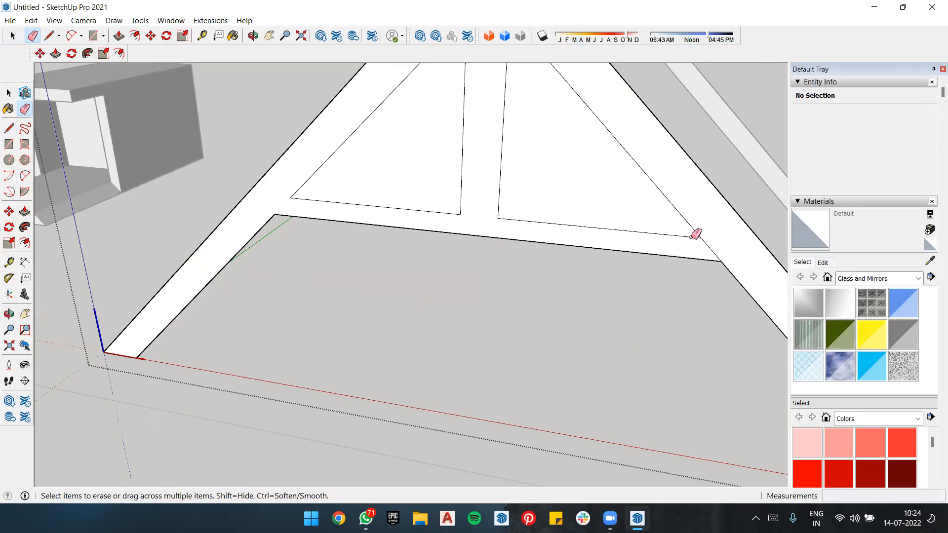
{"action": "left_click", "coordinate": [711, 247]}
{"action": "scroll", "coordinate": [627, 210], "scroll_direction": "down", "scroll_amount": 2}
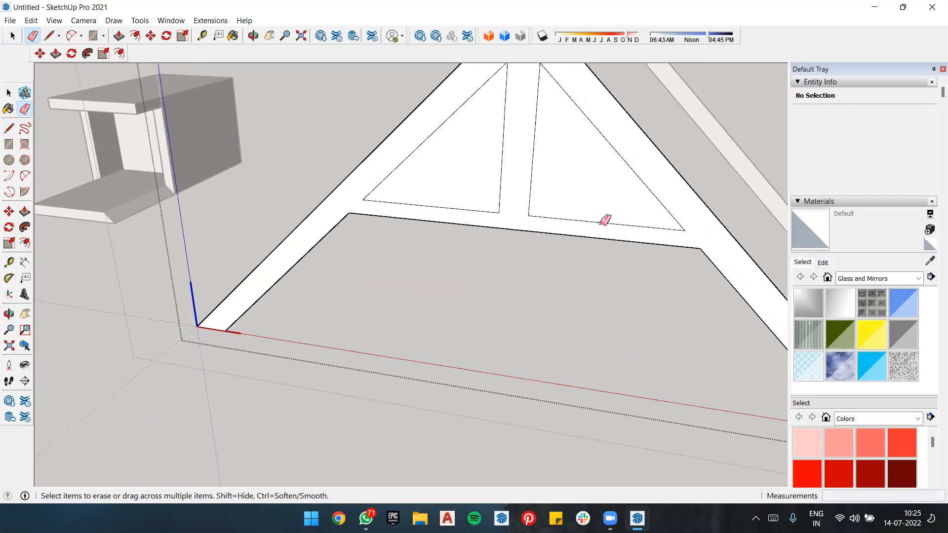
Step: Select the two triangular faces on either side of the post together and delete them
{"action": "key", "text": "space"}
{"action": "left_click", "coordinate": [568, 190]}
{"action": "left_click", "coordinate": [471, 180], "text": "shift"}
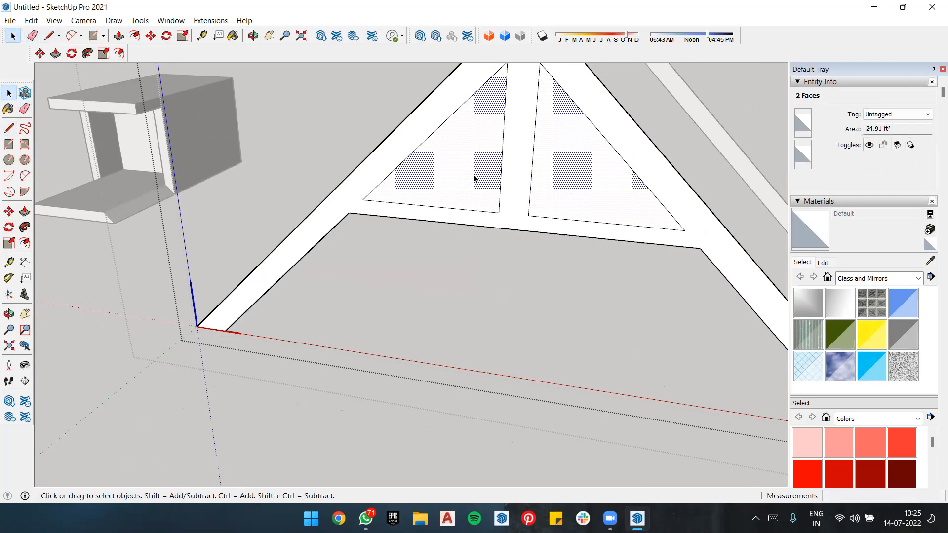
{"action": "left_click", "coordinate": [481, 268]}
Step: Extend the crossbar's lower edge across both rafters to their outer edges with lines about 1' 11 1/2" long
{"action": "middle_click_drag", "start_coordinate": [481, 268], "coordinate": [490, 245]}
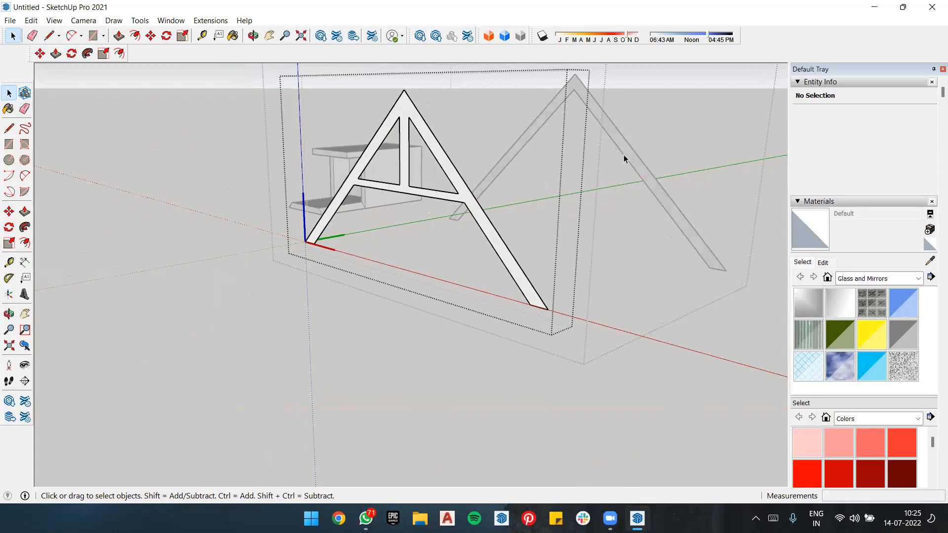
{"action": "scroll", "coordinate": [499, 231], "scroll_direction": "up", "scroll_amount": 2}
{"action": "scroll", "coordinate": [634, 220], "scroll_direction": "up", "scroll_amount": 2}
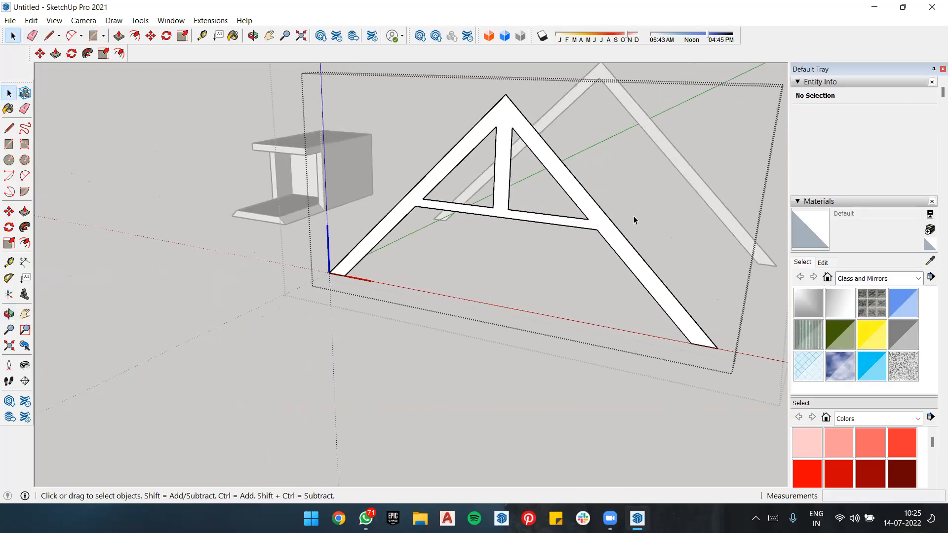
{"action": "key", "text": "l"}
{"action": "left_click", "coordinate": [598, 230]}
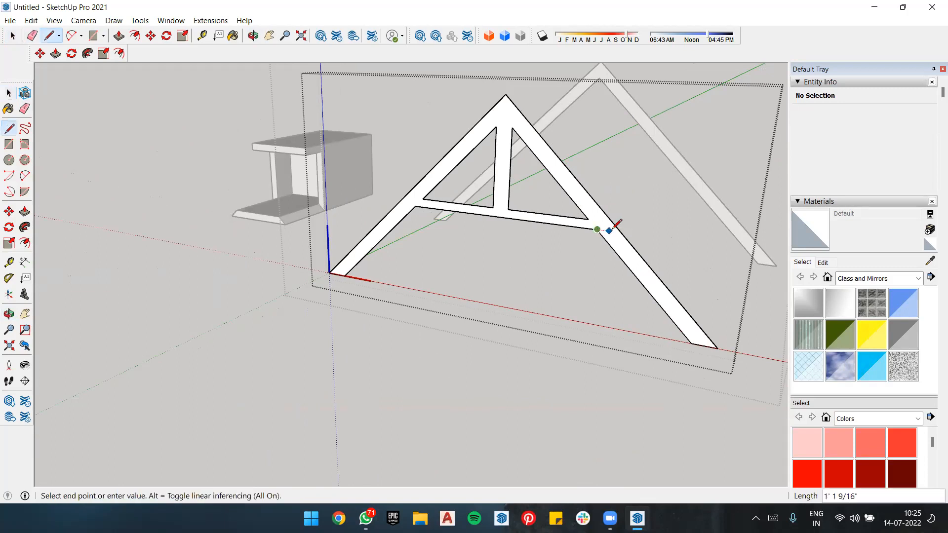
{"action": "left_click", "coordinate": [619, 232]}
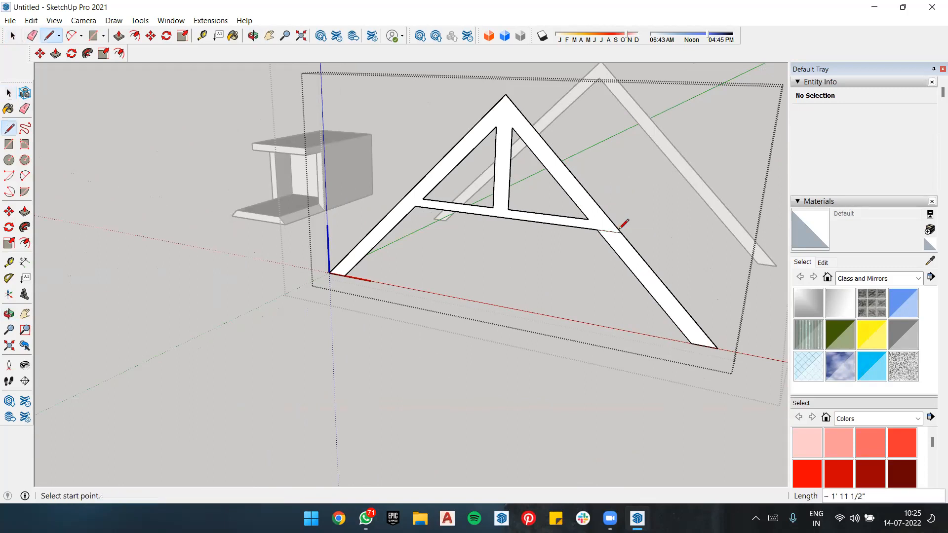
{"action": "left_click", "coordinate": [416, 206]}
{"action": "left_click", "coordinate": [402, 201]}
Step: Erase both rafter legs below the crossbar, keeping the upper triangular frame with its central post
{"action": "key", "text": "space"}
{"action": "double_click", "coordinate": [556, 189]}
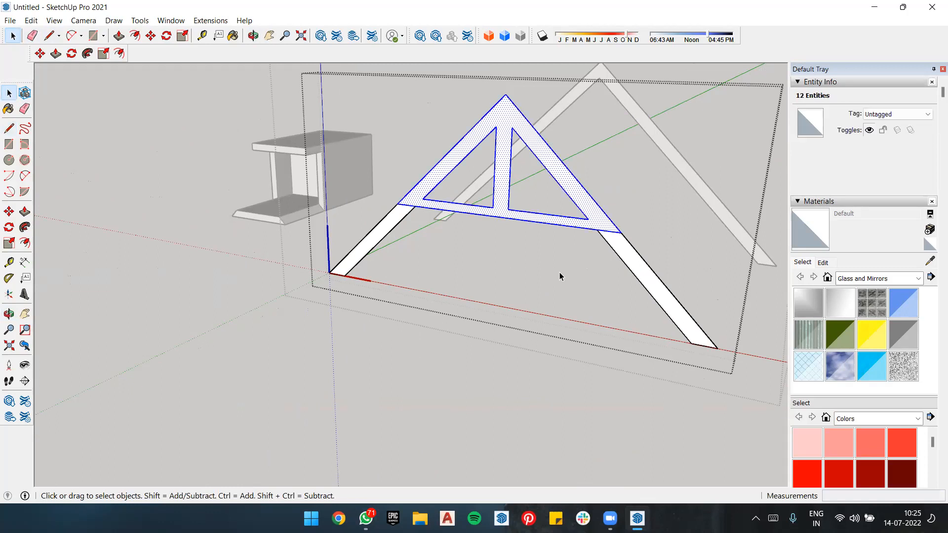
{"action": "key", "text": "e"}
{"action": "left_click_drag", "start_coordinate": [617, 247], "coordinate": [639, 257]}
{"action": "mouse_move", "coordinate": [373, 253]}
{"action": "left_mouse_down"}
{"action": "mouse_move", "coordinate": [359, 242]}
{"action": "mouse_move", "coordinate": [433, 255]}
{"action": "left_mouse_up"}
{"action": "middle_click_drag", "start_coordinate": [483, 145], "coordinate": [531, 215]}
{"action": "key", "text": "space"}
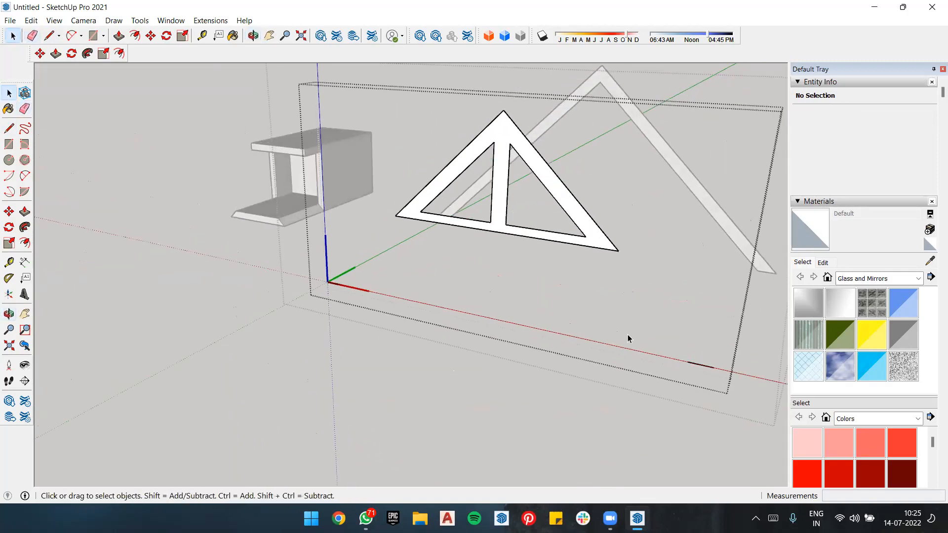
Step: Extrude the face of the plain A-frame behind the truss into a long pitched roof more than 45' deep
{"action": "left_click", "coordinate": [576, 393]}
{"action": "double_click", "coordinate": [687, 187]}
{"action": "middle_click_drag", "start_coordinate": [734, 200], "coordinate": [337, 218]}
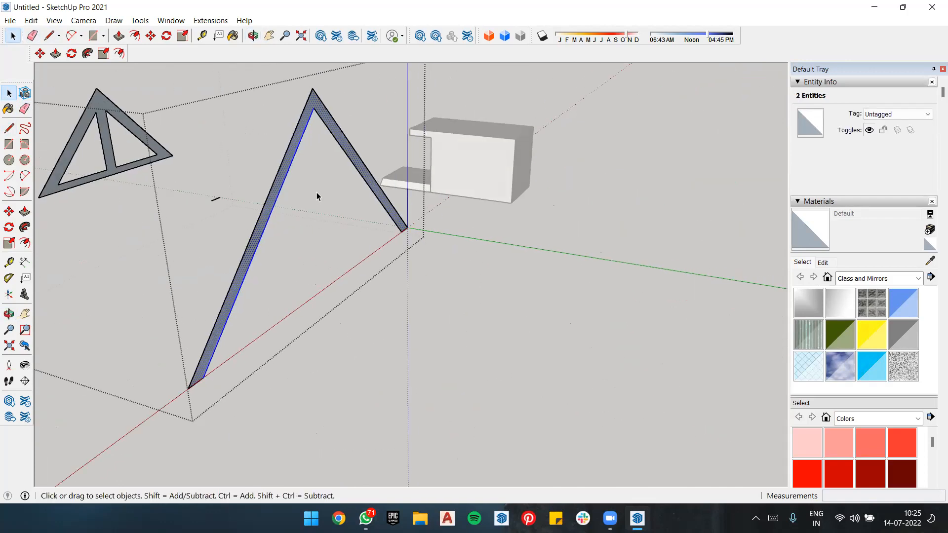
{"action": "key", "text": "p"}
{"action": "left_click", "coordinate": [299, 123]}
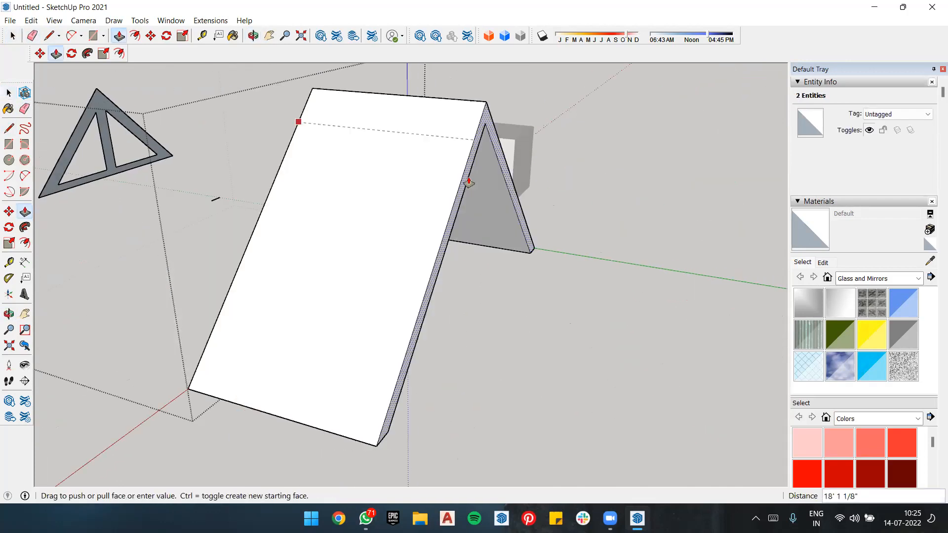
{"action": "scroll", "coordinate": [691, 217], "scroll_direction": "down", "scroll_amount": 5}
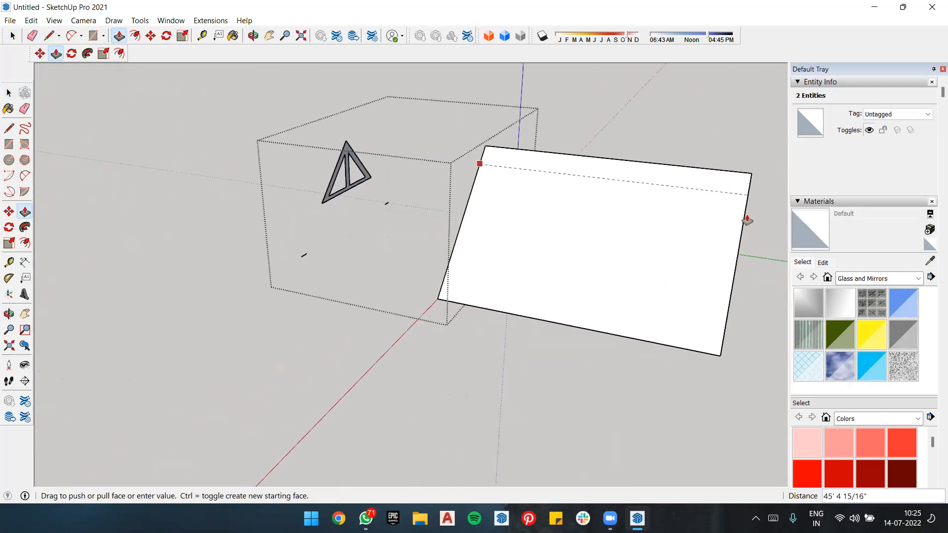
{"action": "left_click", "coordinate": [770, 217]}
Step: Delete the stray edge on the red axis at the former rafter foot farthest from the truss component's origin
{"action": "middle_click_drag", "start_coordinate": [469, 175], "coordinate": [748, 20]}
{"action": "middle_click_drag", "start_coordinate": [601, 235], "coordinate": [593, 281]}
{"action": "key", "text": "space"}
{"action": "left_click", "coordinate": [571, 296]}
{"action": "double_click", "coordinate": [572, 298]}
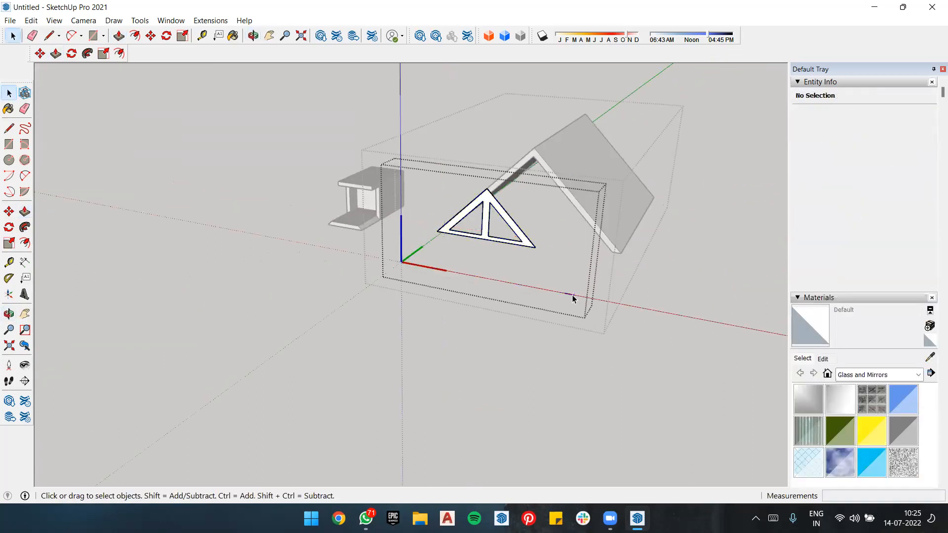
{"action": "left_click", "coordinate": [571, 297]}
{"action": "key", "text": "Delete"}
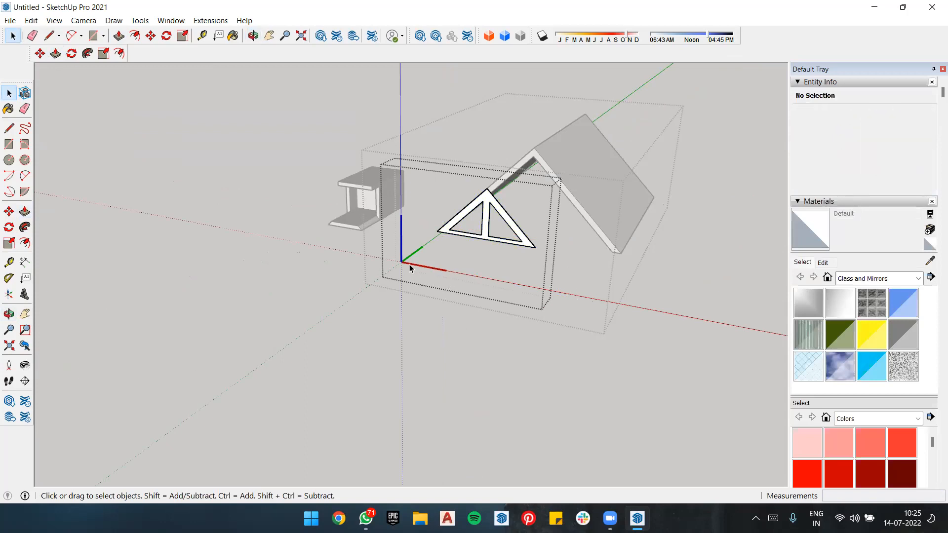
Step: Delete the remaining stray base edge at the truss component's origin
{"action": "left_click", "coordinate": [407, 268]}
{"action": "left_click_drag", "start_coordinate": [401, 256], "coordinate": [425, 278]}
{"action": "scroll", "coordinate": [414, 268], "scroll_direction": "up", "scroll_amount": 3}
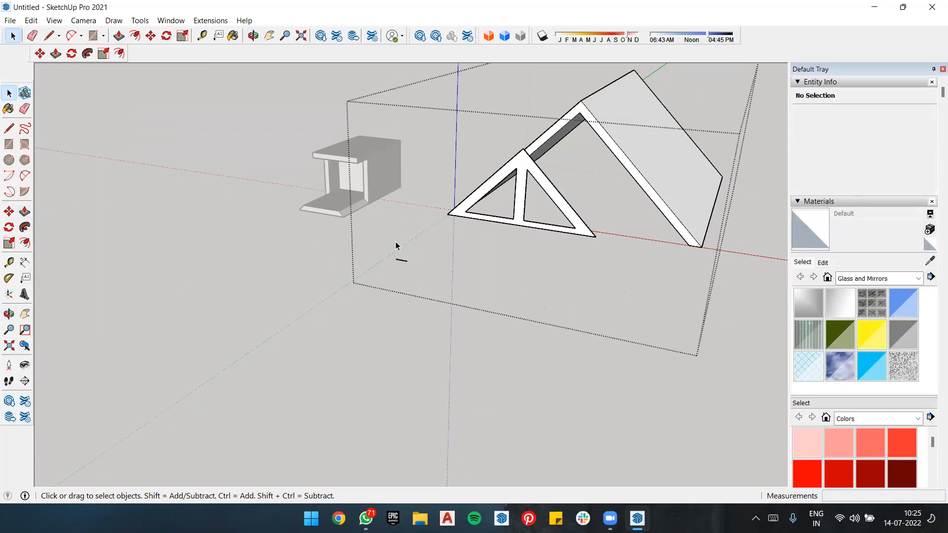
{"action": "double_click", "coordinate": [401, 260]}
{"action": "left_click", "coordinate": [401, 259]}
{"action": "left_click", "coordinate": [455, 239]}
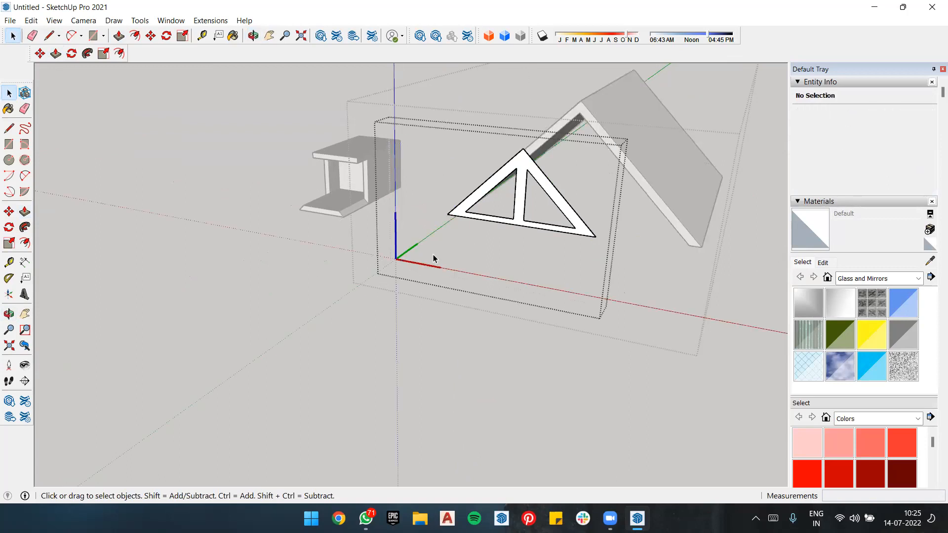
{"action": "scroll", "coordinate": [533, 210], "scroll_direction": "up", "scroll_amount": 2}
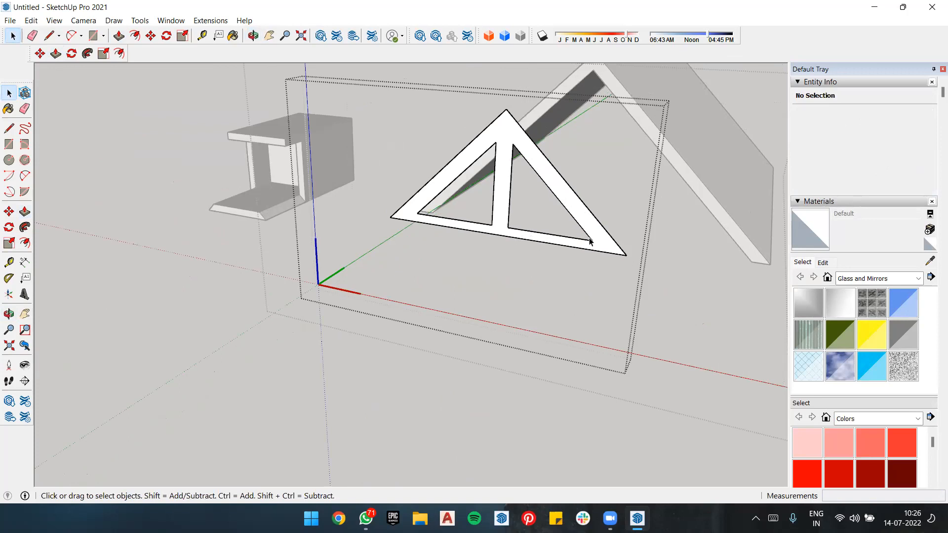
{"action": "key", "text": "m"}
{"action": "left_click", "coordinate": [505, 109]}
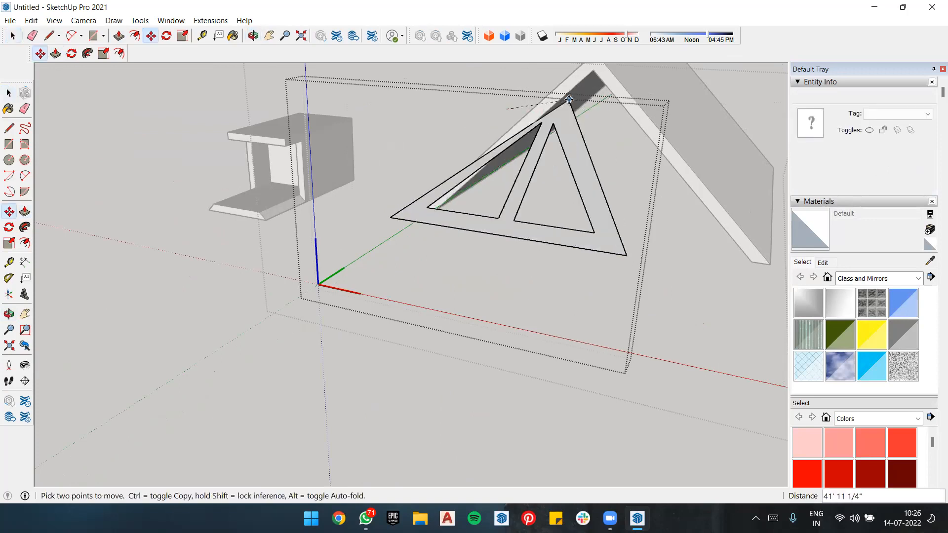
{"action": "key", "text": "space"}
{"action": "double_click", "coordinate": [537, 151]}
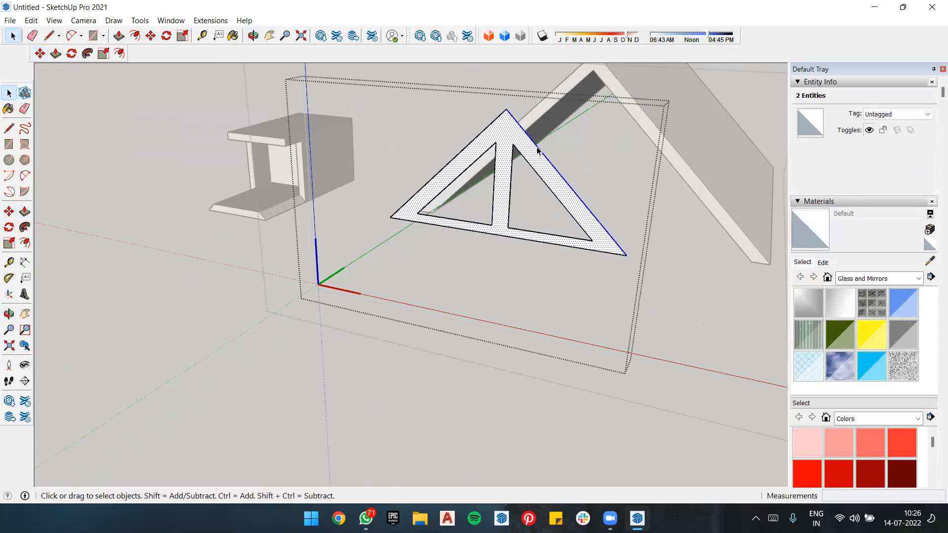
Step: Move the whole truss component inside the group from its apex to the inner apex of the roof's front gable
{"action": "key", "text": "Escape"}
{"action": "left_click", "coordinate": [516, 151]}
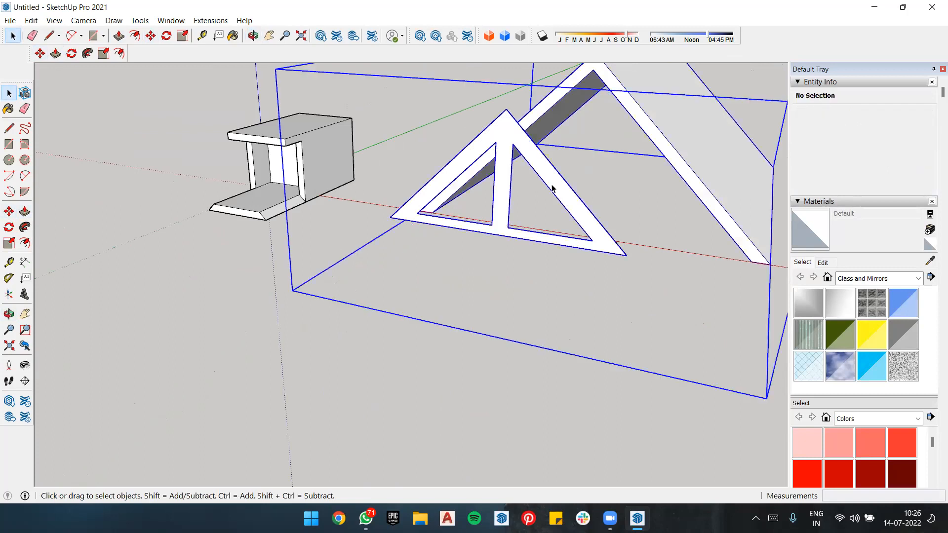
{"action": "middle_click_drag", "start_coordinate": [620, 255], "coordinate": [474, 226]}
{"action": "double_click", "coordinate": [362, 174]}
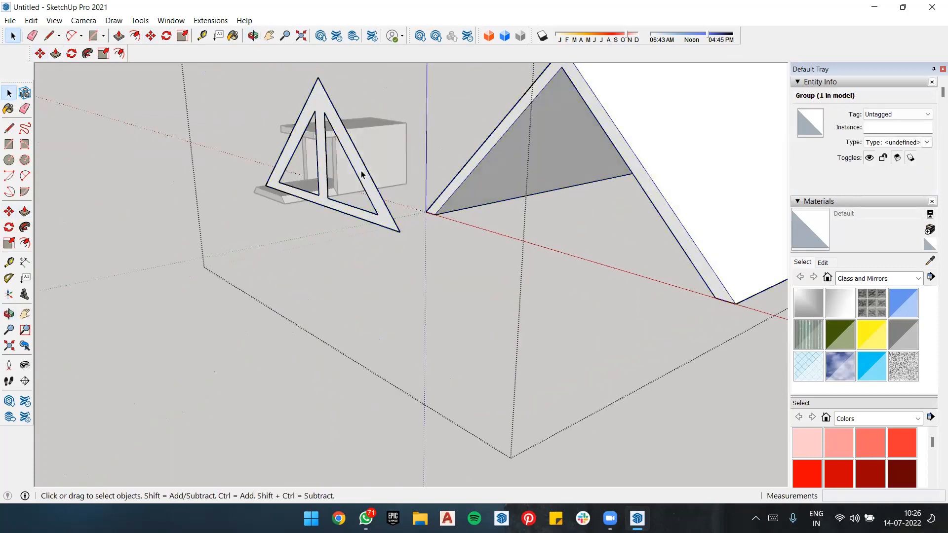
{"action": "left_click", "coordinate": [381, 213]}
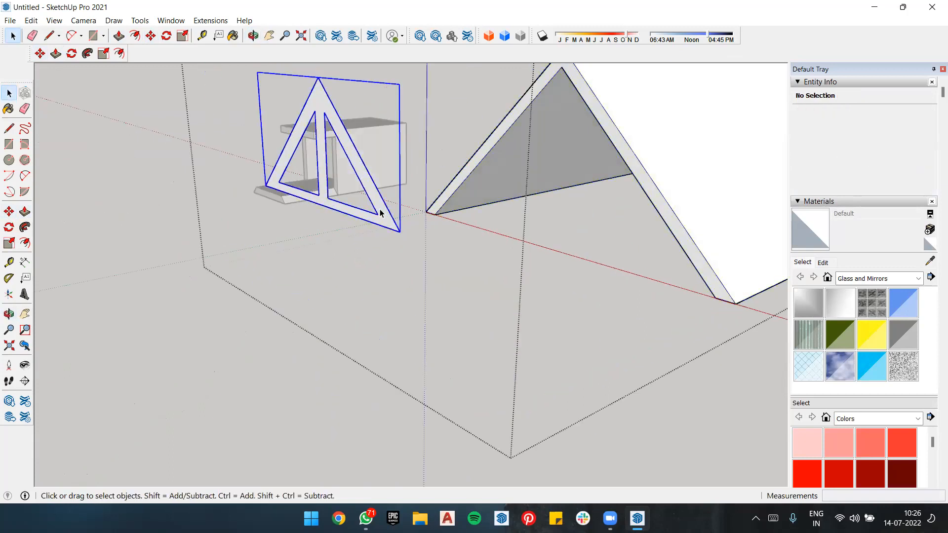
{"action": "key", "text": "m"}
{"action": "left_click", "coordinate": [318, 78]}
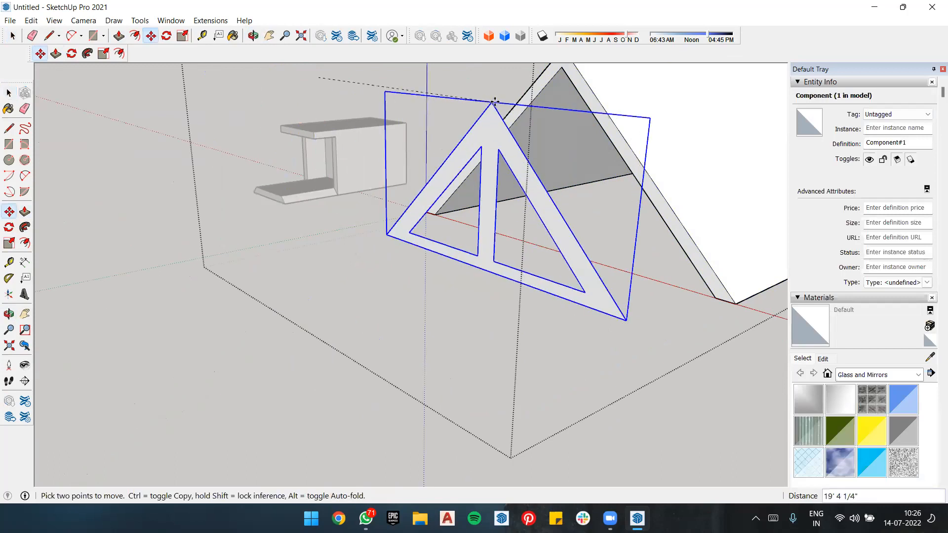
{"action": "left_click", "coordinate": [561, 66]}
{"action": "scroll", "coordinate": [501, 209], "scroll_direction": "down", "scroll_amount": 3}
{"action": "key", "text": "space"}
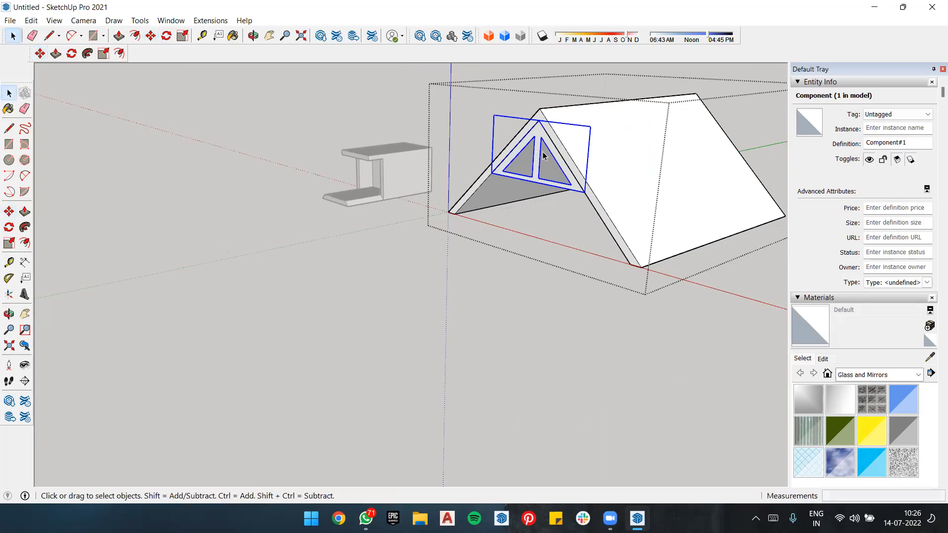
Step: Close the group, select it as a whole, and display the model's hidden back edges as dashed lines
{"action": "scroll", "coordinate": [543, 156], "scroll_direction": "up", "scroll_amount": 5}
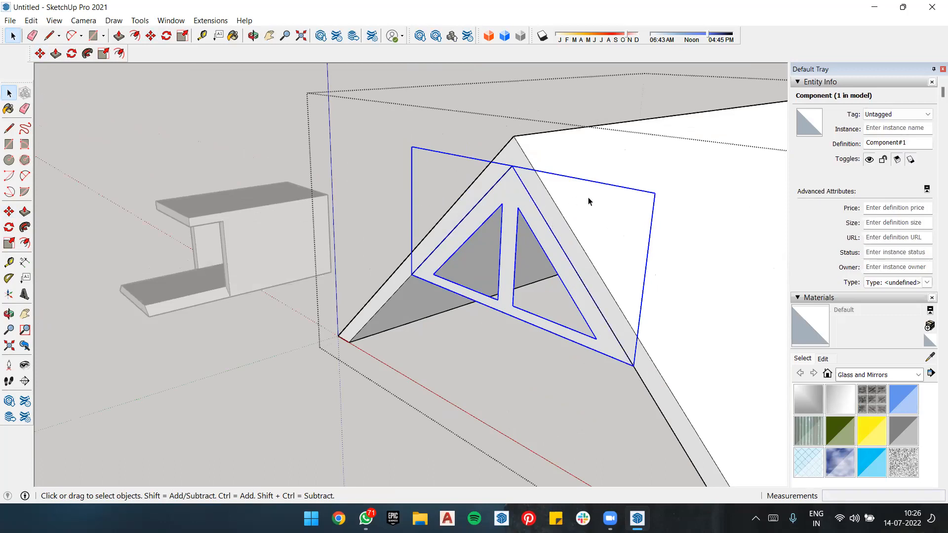
{"action": "left_click", "coordinate": [261, 345]}
{"action": "left_click", "coordinate": [605, 206]}
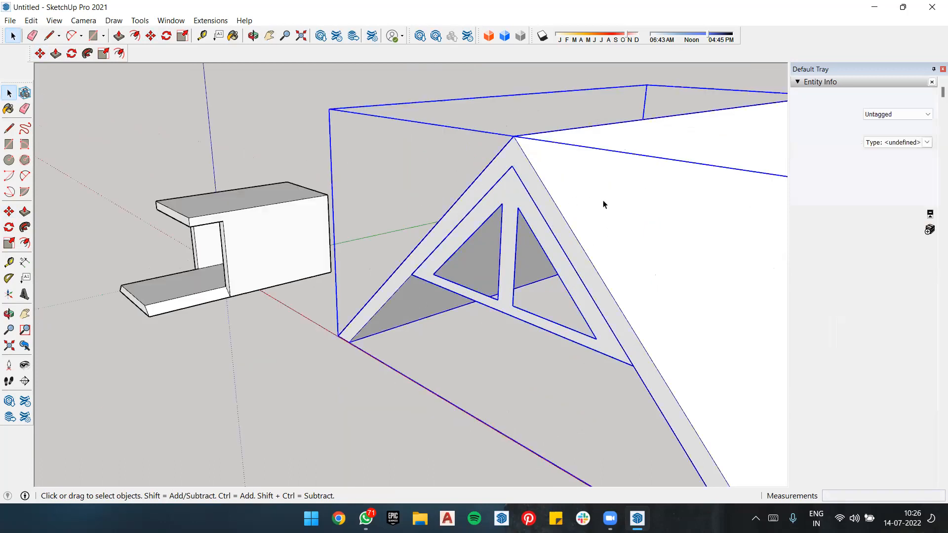
{"action": "scroll", "coordinate": [369, 227], "scroll_direction": "down", "scroll_amount": 3}
{"action": "scroll", "coordinate": [589, 202], "scroll_direction": "up", "scroll_amount": 2}
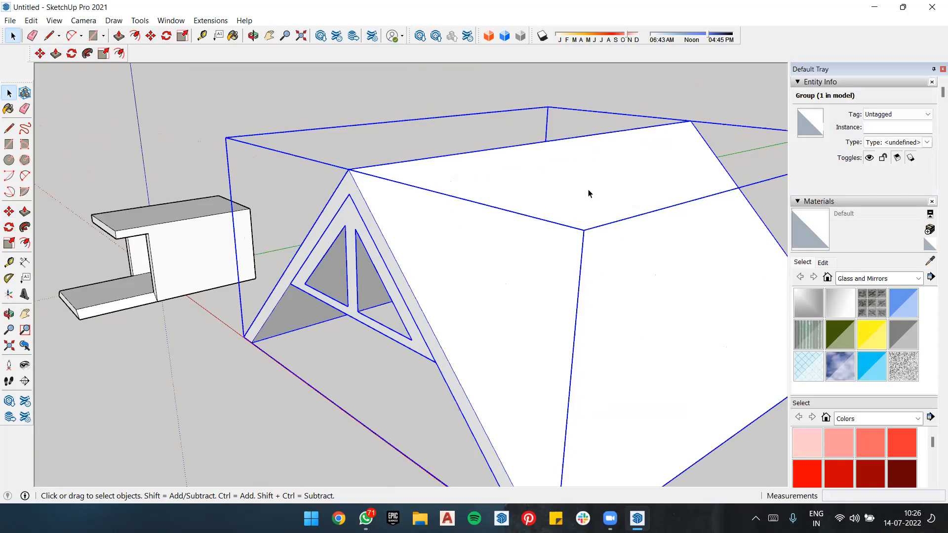
{"action": "middle_click_drag", "start_coordinate": [541, 229], "coordinate": [522, 236]}
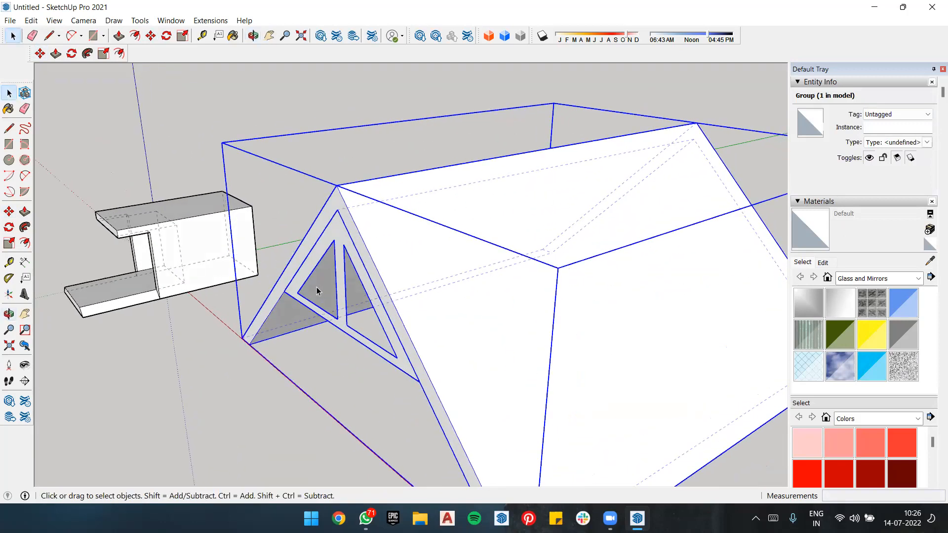
{"action": "key", "text": "m"}
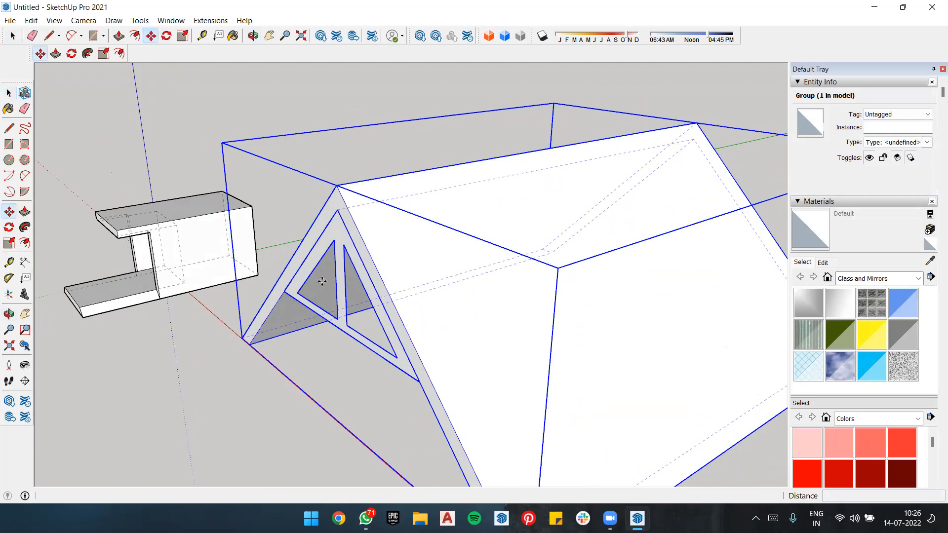
{"action": "left_click", "coordinate": [338, 210]}
{"action": "key", "text": "ctrl"}
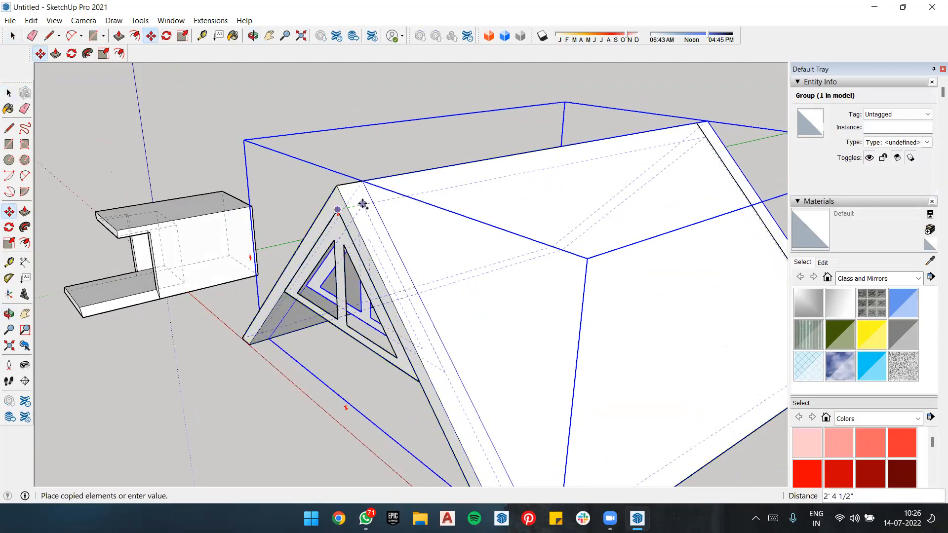
{"action": "key", "text": "Escape"}
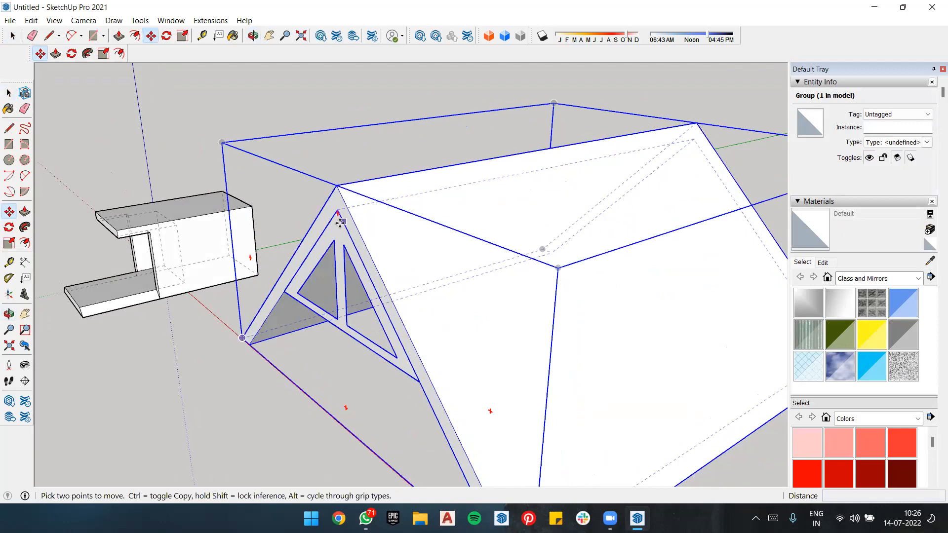
Step: Reopen the roof group and select the truss component in its front gable
{"action": "key", "text": "space"}
{"action": "double_click", "coordinate": [336, 270]}
{"action": "left_click", "coordinate": [337, 248]}
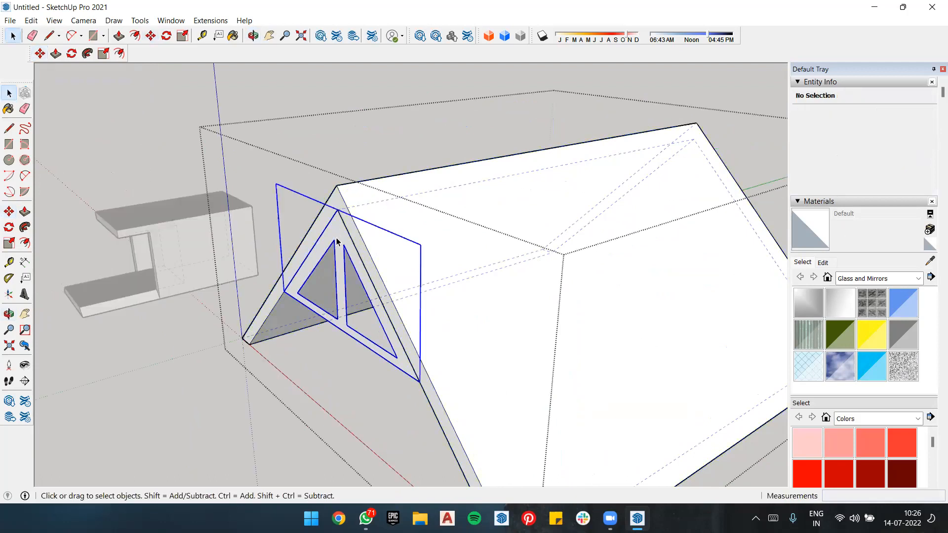
{"action": "key", "text": "m"}
{"action": "left_click", "coordinate": [336, 210]}
{"action": "key", "text": "ctrl"}
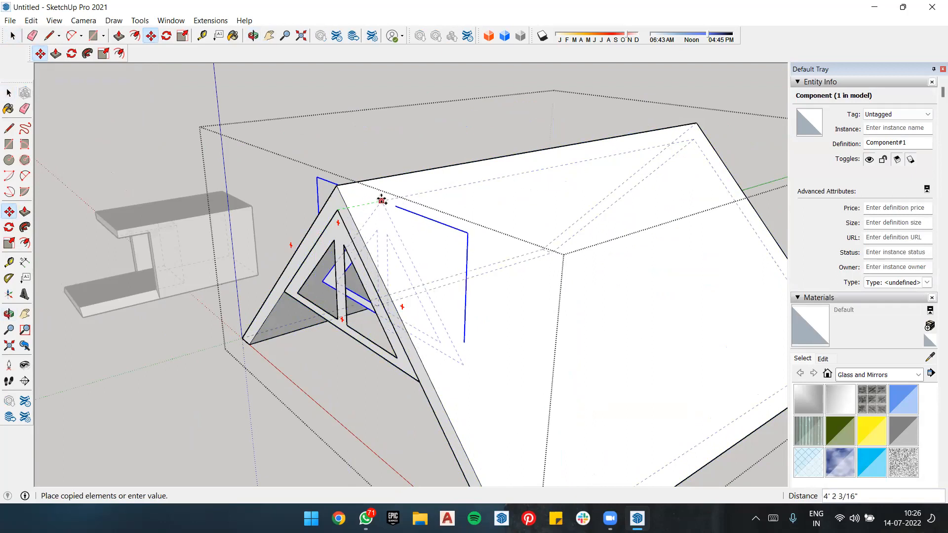
{"action": "key", "text": "Escape"}
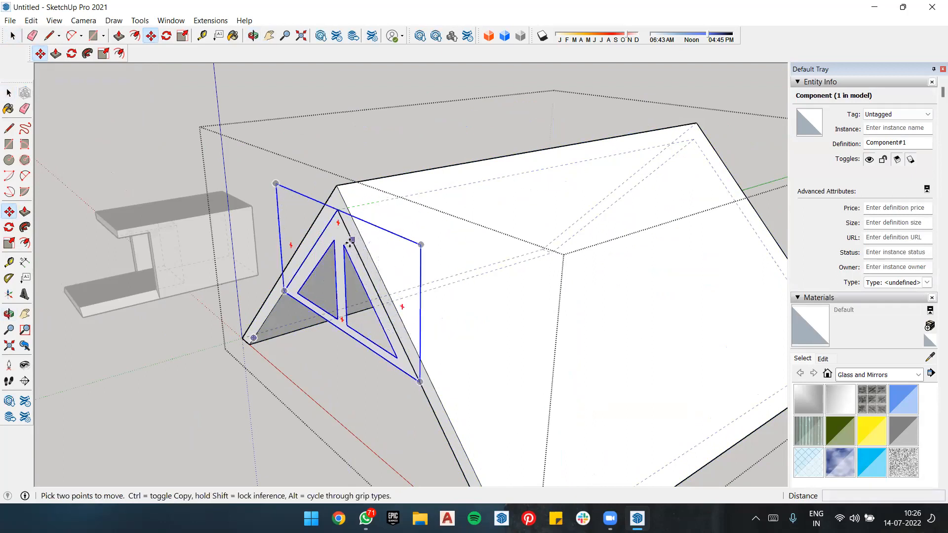
Step: Open the truss component in the front gable for editing
{"action": "key", "text": "space"}
{"action": "double_click", "coordinate": [335, 241]}
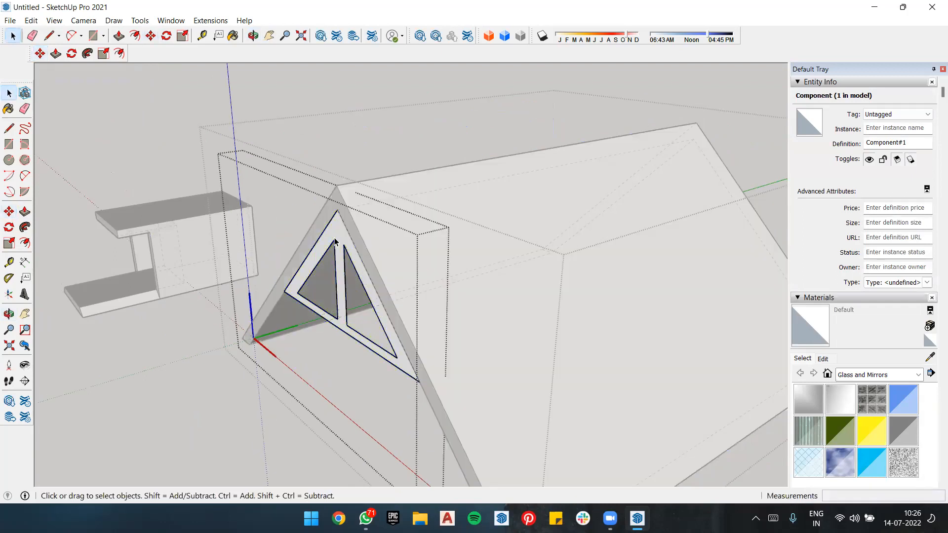
{"action": "key", "text": "p"}
{"action": "left_click_drag", "start_coordinate": [335, 240], "coordinate": [345, 208]}
{"action": "middle_click_drag", "start_coordinate": [349, 205], "coordinate": [336, 245]}
{"action": "scroll", "coordinate": [334, 251], "scroll_direction": "up", "scroll_amount": 1}
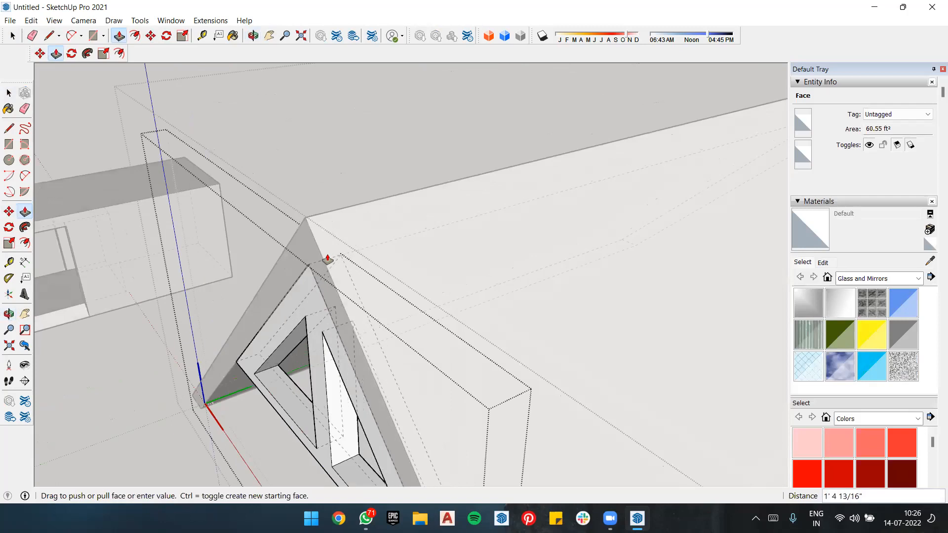
{"action": "left_click_drag", "start_coordinate": [323, 258], "coordinate": [332, 262]}
{"action": "left_click", "coordinate": [332, 262]}
{"action": "middle_click_drag", "start_coordinate": [392, 282], "coordinate": [348, 265]}
{"action": "scroll", "coordinate": [425, 237], "scroll_direction": "down", "scroll_amount": 3}
{"action": "scroll", "coordinate": [364, 245], "scroll_direction": "up", "scroll_amount": 4}
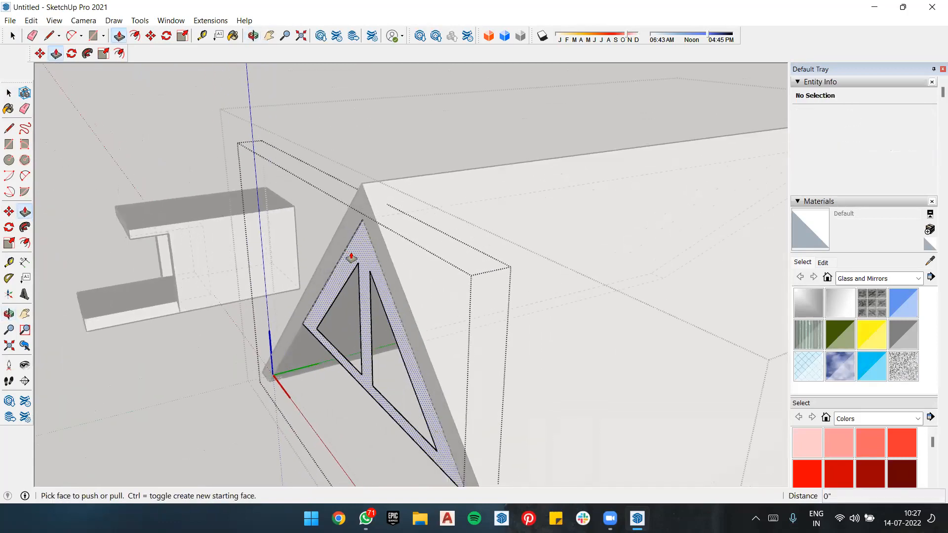
Step: Extrude the truss face about 11 7/16" into a solid frame and close the component
{"action": "left_click", "coordinate": [364, 244]}
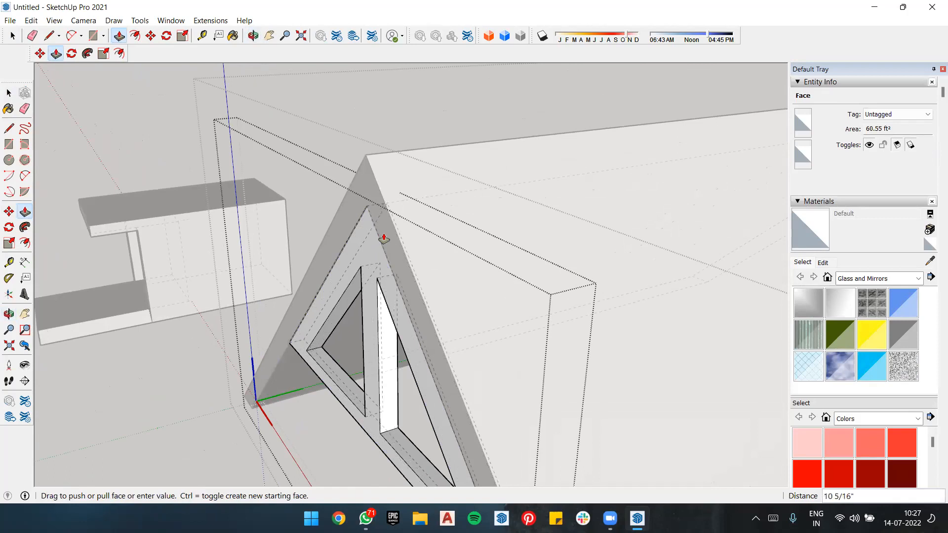
{"action": "left_click", "coordinate": [389, 364]}
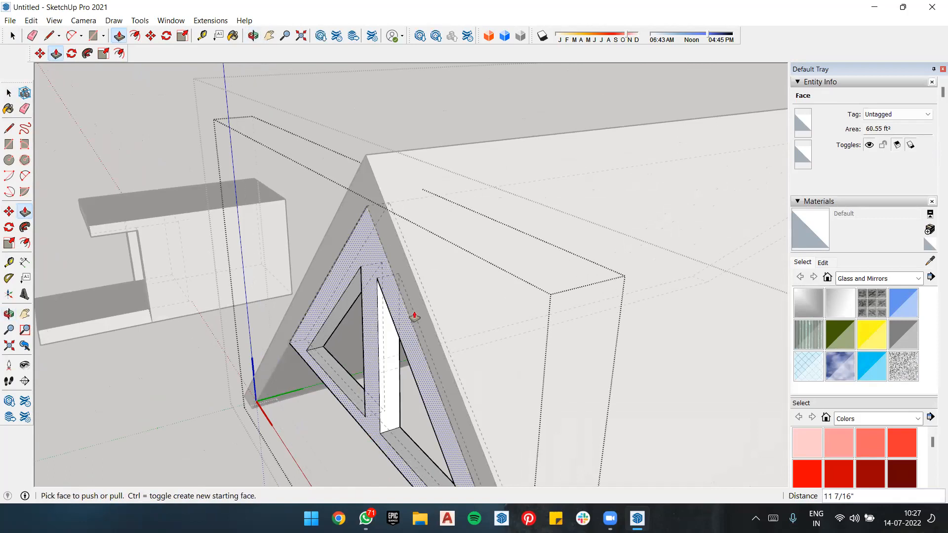
{"action": "scroll", "coordinate": [413, 317], "scroll_direction": "down", "scroll_amount": 3}
{"action": "key", "text": "space"}
{"action": "left_click", "coordinate": [227, 413]}
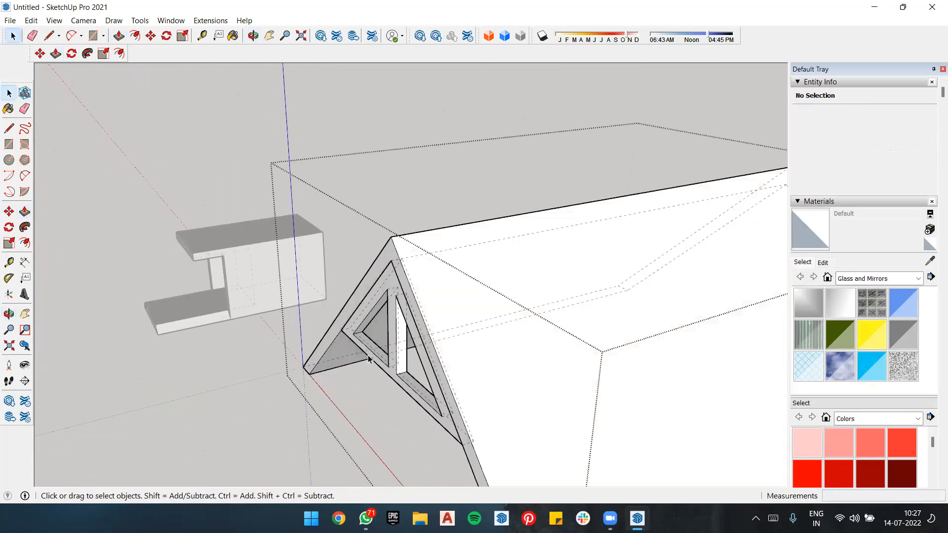
{"action": "double_click", "coordinate": [390, 292]}
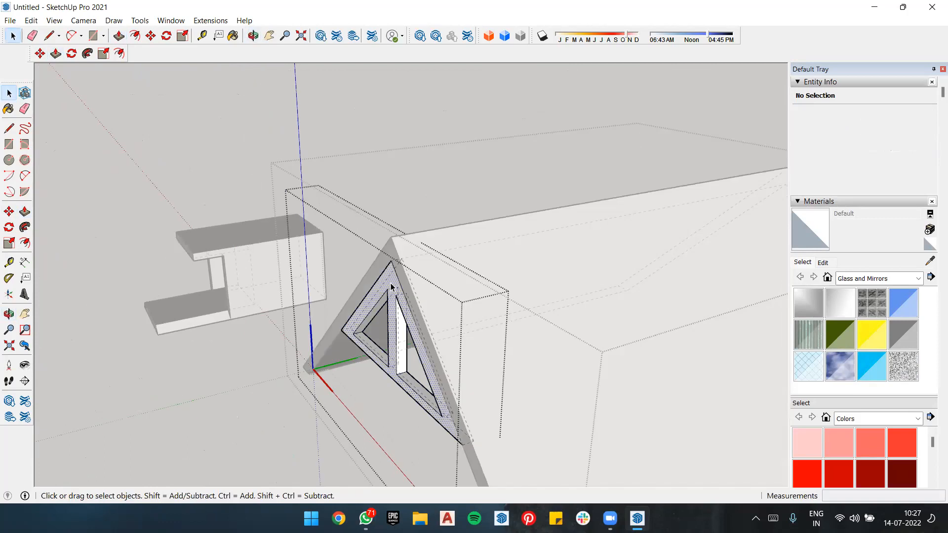
{"action": "left_click", "coordinate": [390, 291]}
{"action": "left_click", "coordinate": [316, 412]}
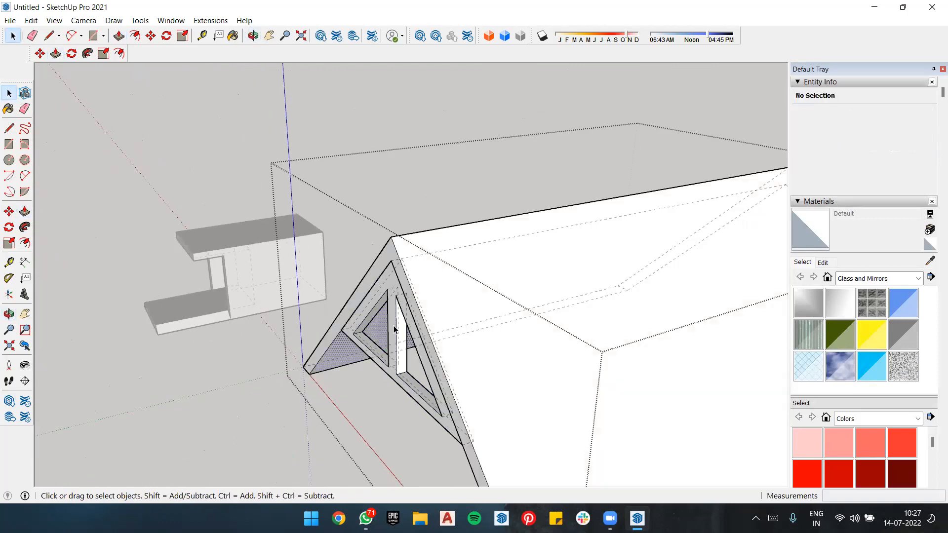
Step: Copy the front truss component back along the roof's length and repeat the copy as an x5 array
{"action": "left_click", "coordinate": [393, 331]}
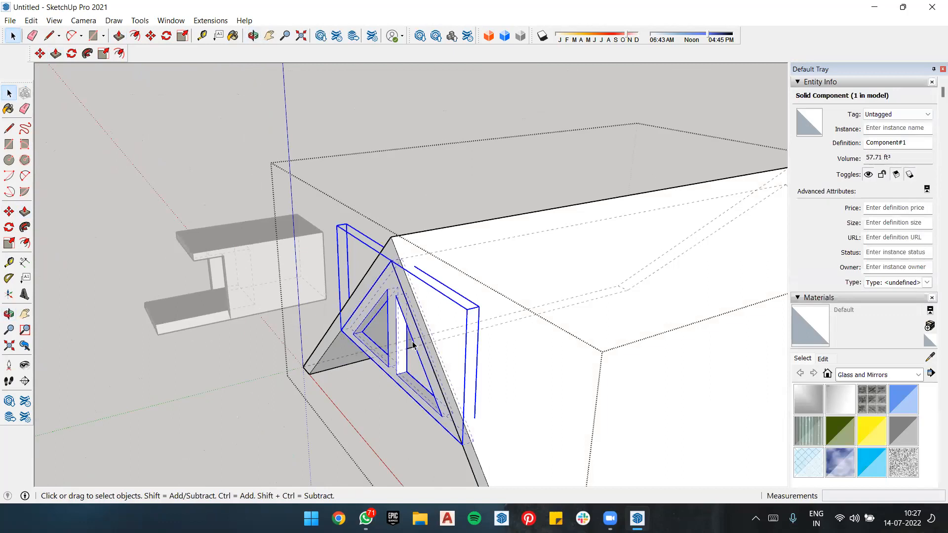
{"action": "key", "text": "m"}
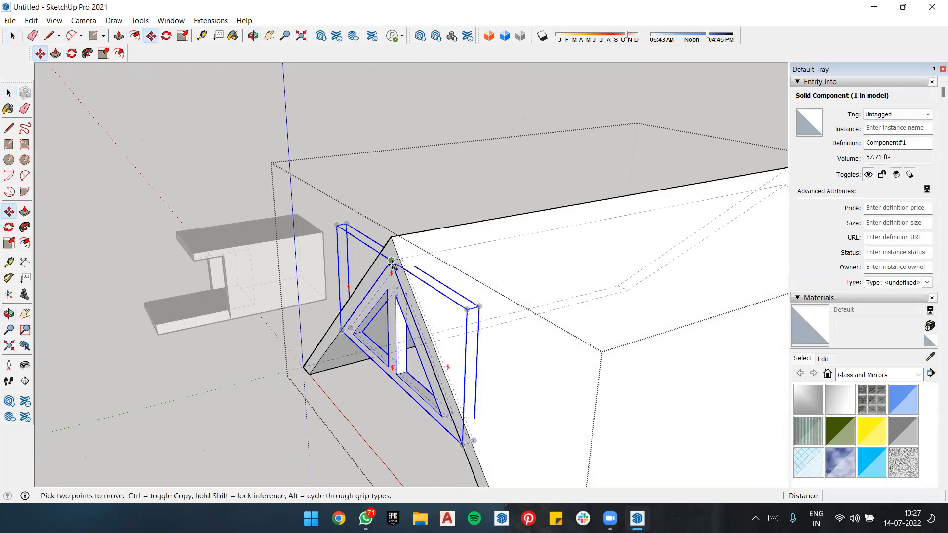
{"action": "left_click", "coordinate": [391, 262]}
{"action": "key", "text": "ctrl"}
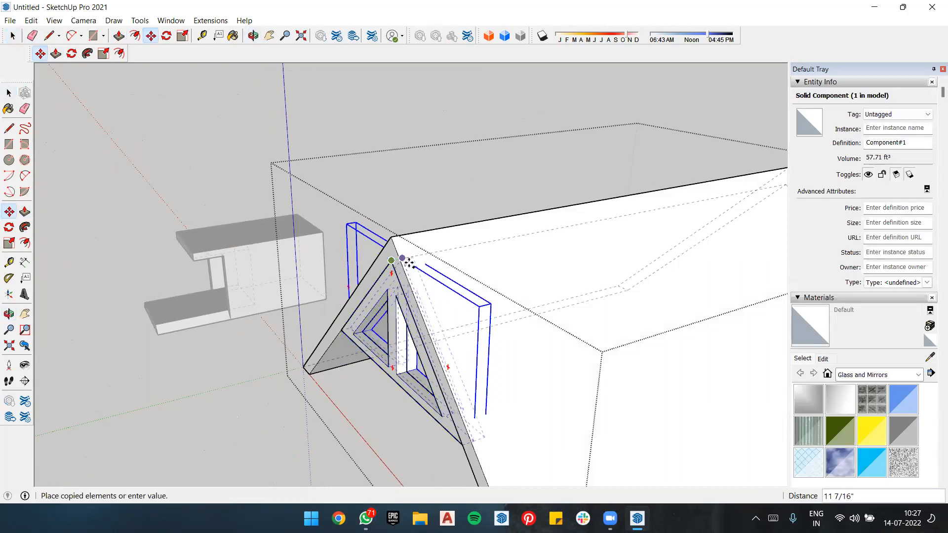
{"action": "left_click", "coordinate": [485, 241]}
{"action": "type", "text": "x"}
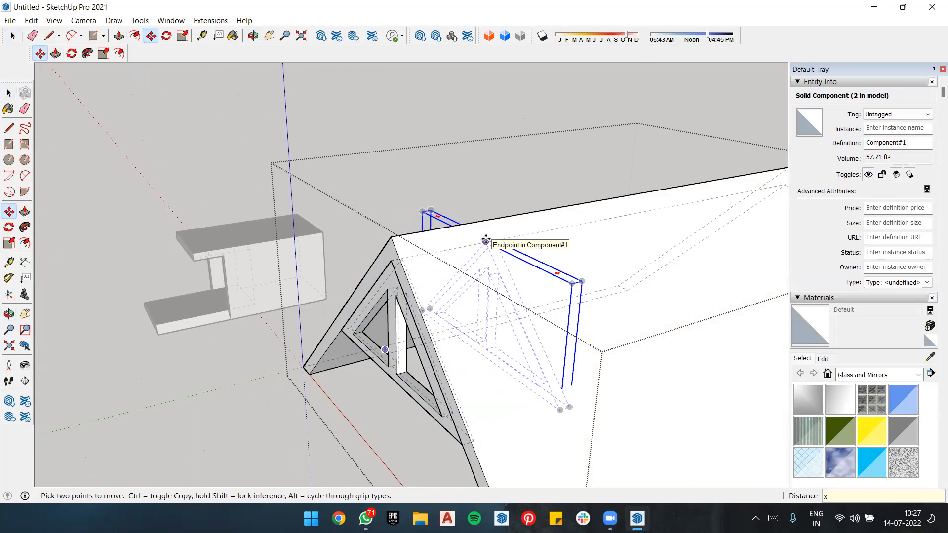
{"action": "type", "text": "5"}
{"action": "key", "text": "Return"}
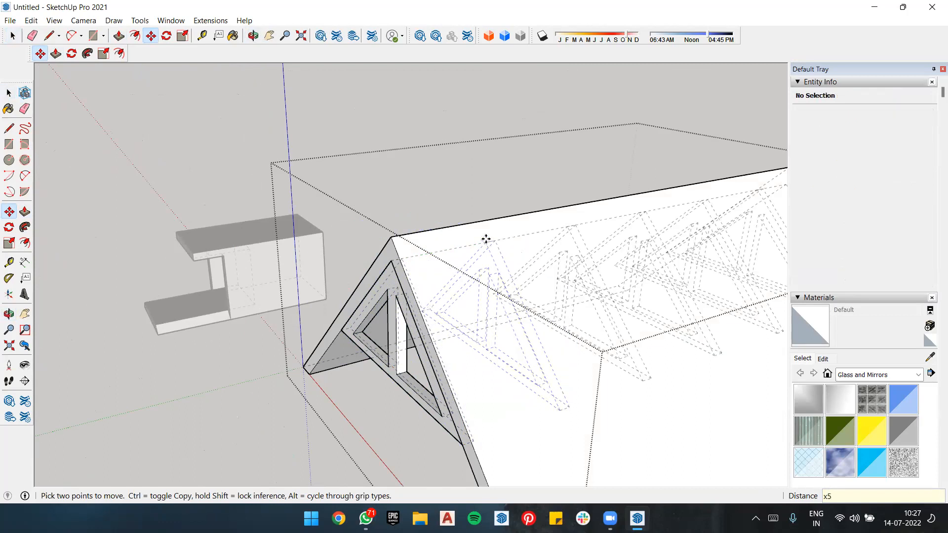
Step: Push the roof's front gable face back flush with the front truss and close the roof group
{"action": "scroll", "coordinate": [350, 186], "scroll_direction": "down", "scroll_amount": 4}
{"action": "middle_click_drag", "start_coordinate": [381, 239], "coordinate": [514, 333]}
{"action": "scroll", "coordinate": [518, 333], "scroll_direction": "up", "scroll_amount": 4}
{"action": "key", "text": "space"}
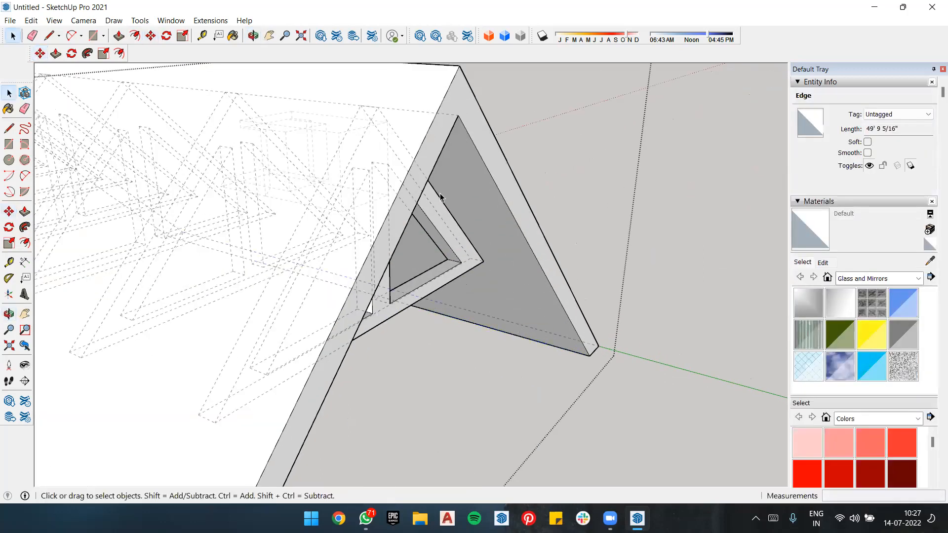
{"action": "key", "text": "p"}
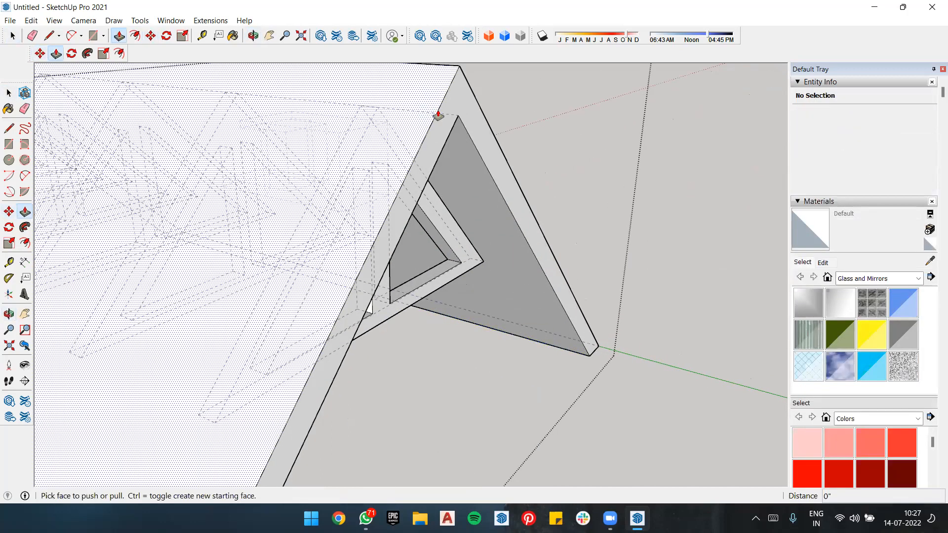
{"action": "left_click", "coordinate": [440, 116]}
{"action": "left_click", "coordinate": [378, 108]}
{"action": "key", "text": "space"}
{"action": "scroll", "coordinate": [523, 153], "scroll_direction": "down", "scroll_amount": 3}
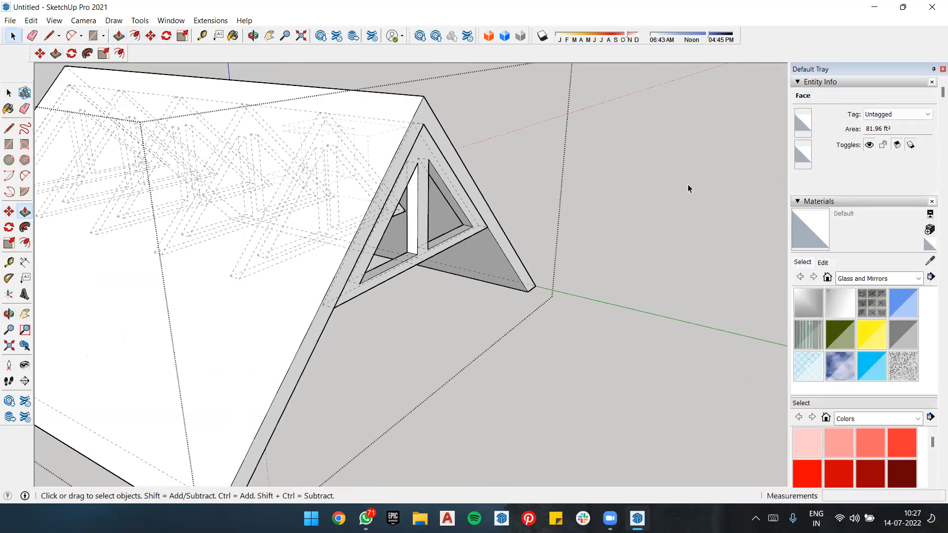
{"action": "left_click", "coordinate": [688, 185]}
Step: Examine the row of trusses beneath the roof from the front and from below
{"action": "middle_click_drag", "start_coordinate": [487, 248], "coordinate": [685, 231]}
{"action": "scroll", "coordinate": [559, 348], "scroll_direction": "down", "scroll_amount": 2}
{"action": "middle_click_drag", "start_coordinate": [558, 348], "coordinate": [573, 289]}
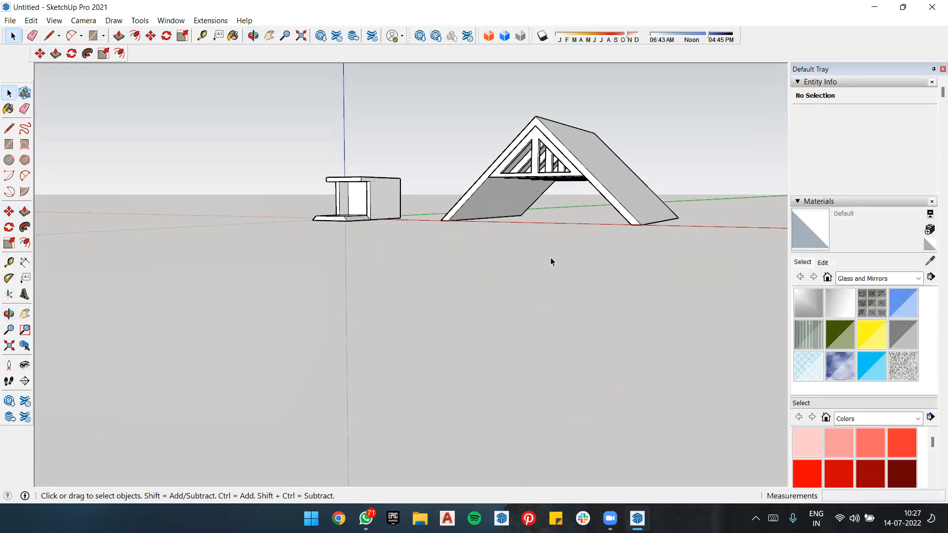
{"action": "scroll", "coordinate": [572, 207], "scroll_direction": "down", "scroll_amount": 2}
{"action": "scroll", "coordinate": [609, 127], "scroll_direction": "up", "scroll_amount": 4}
{"action": "scroll", "coordinate": [608, 127], "scroll_direction": "up", "scroll_amount": 2}
{"action": "middle_click_drag", "start_coordinate": [583, 253], "coordinate": [662, 189]}
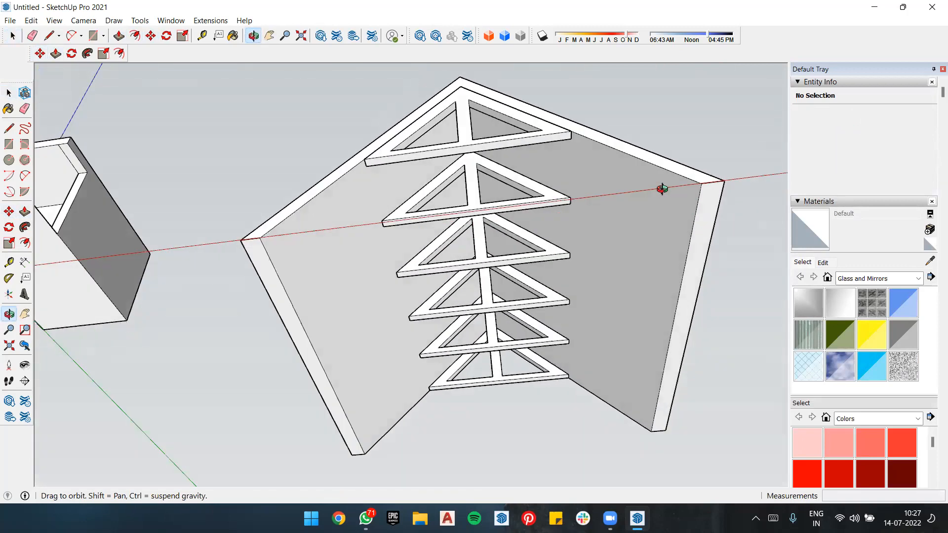
{"action": "left_click_drag", "start_coordinate": [407, 128], "coordinate": [407, 128]}
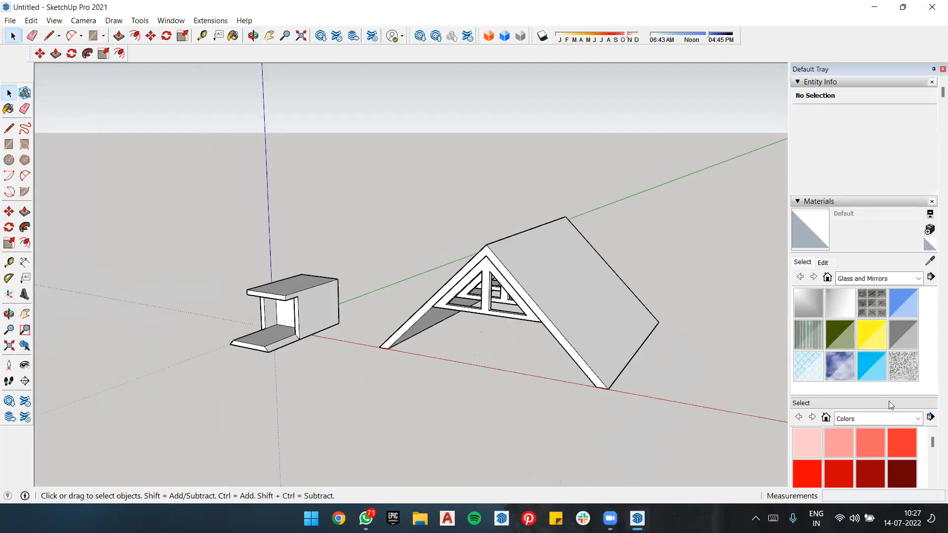
Step: Choose the Roofing material collection, try Roofing Tile Spanish on the closed roof group, and undo the paint
{"action": "left_click", "coordinate": [899, 280]}
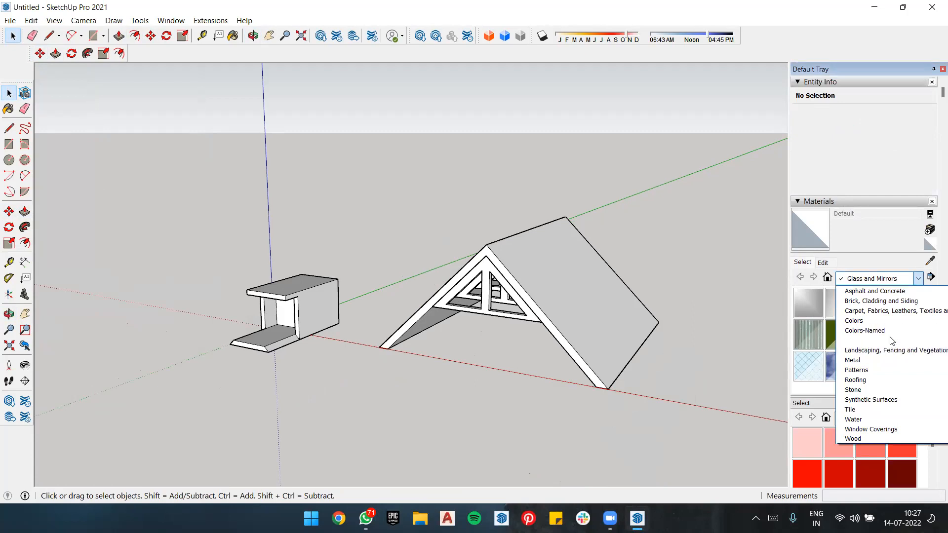
{"action": "left_click", "coordinate": [885, 380]}
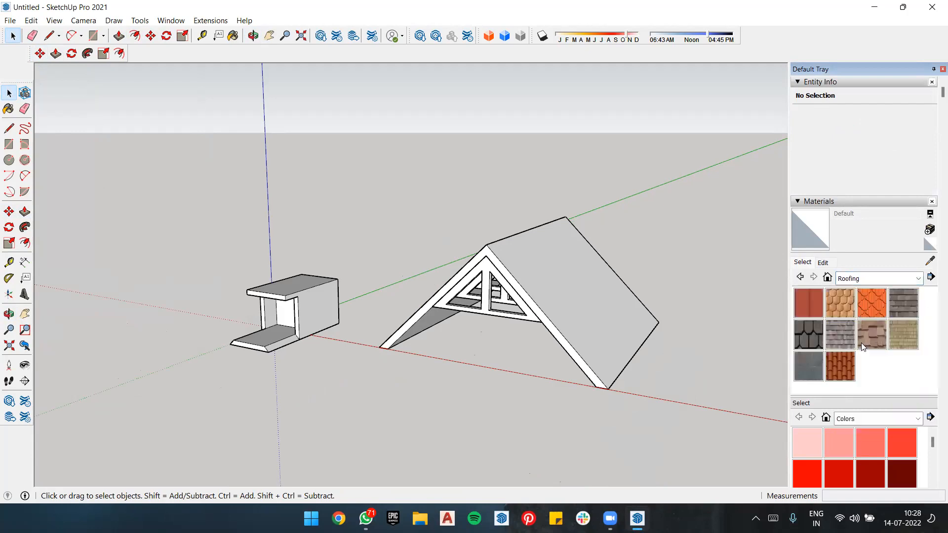
{"action": "left_click", "coordinate": [840, 366]}
{"action": "left_click", "coordinate": [582, 290]}
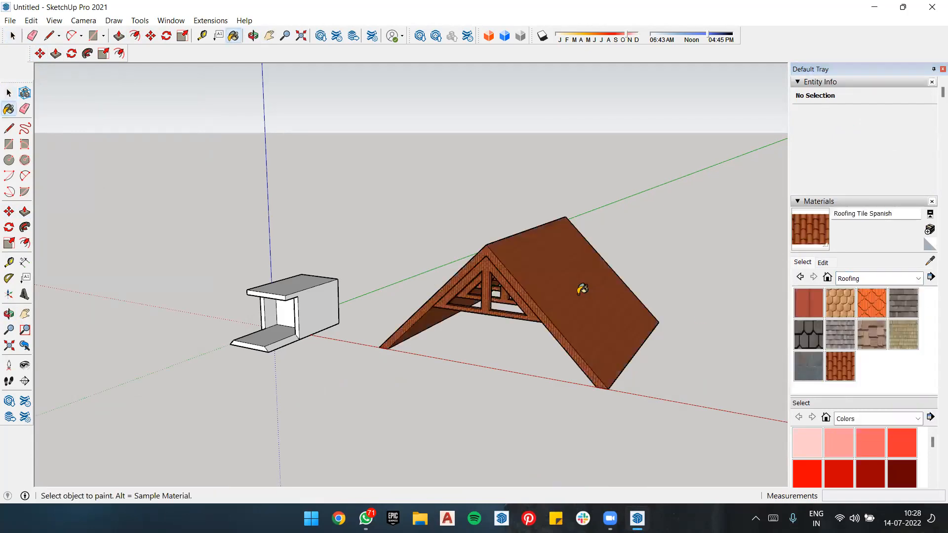
{"action": "key", "text": "ctrl+z"}
Step: Open the roof group and paint only the outer face of one slope with Roofing Tile Spanish
{"action": "key", "text": "space"}
{"action": "double_click", "coordinate": [579, 295]}
{"action": "triple_click", "coordinate": [579, 294]}
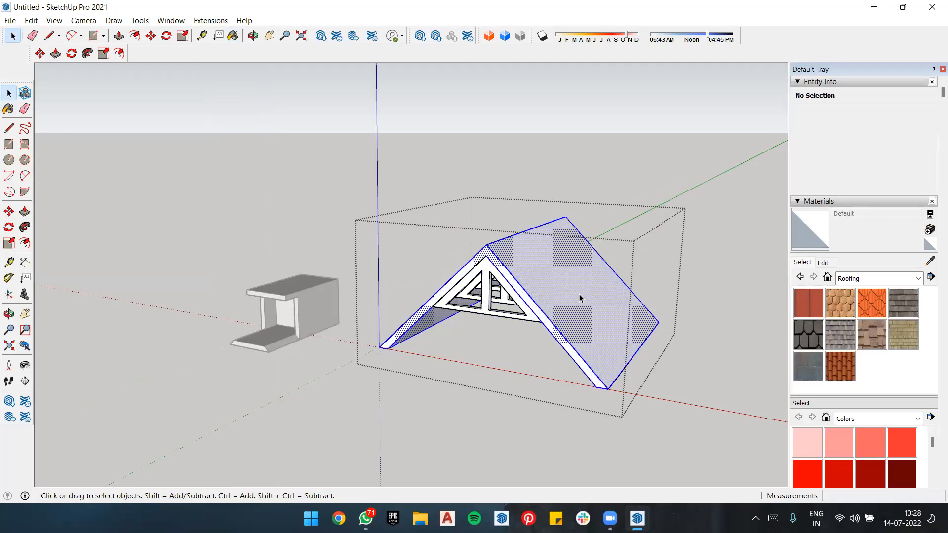
{"action": "left_click", "coordinate": [712, 372]}
{"action": "double_click", "coordinate": [614, 321]}
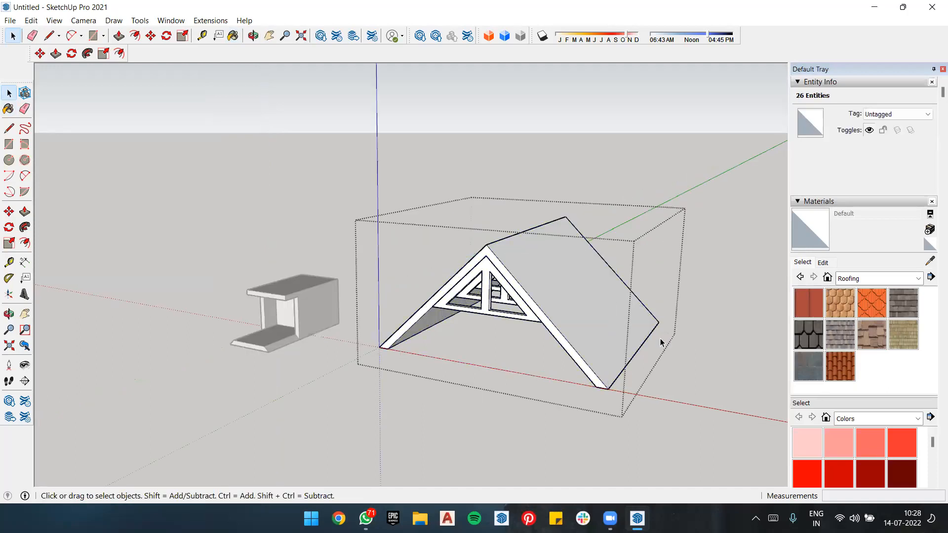
{"action": "left_click", "coordinate": [845, 376]}
{"action": "left_click", "coordinate": [590, 298]}
Step: Try painting the roof's opposite slope with Roofing Tile Spanish, and undo it
{"action": "middle_click_drag", "start_coordinate": [554, 294], "coordinate": [513, 281]}
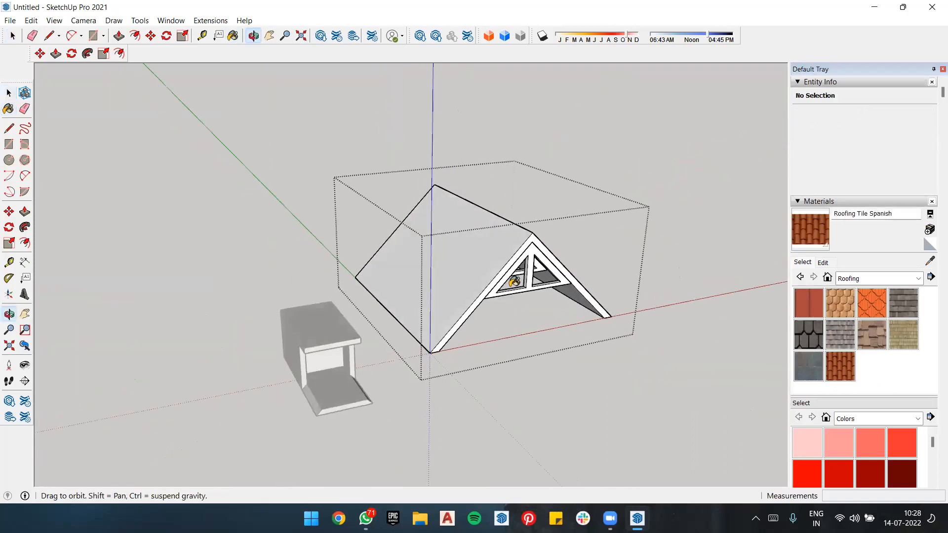
{"action": "left_click", "coordinate": [484, 266]}
{"action": "key", "text": "ctrl+z"}
Step: Position the tiled slope's texture at its lower front corner, enlarge the tiles, and close the roof group
{"action": "mouse_move", "coordinate": [660, 239]}
{"action": "middle_mouse_down"}
{"action": "mouse_move", "coordinate": [320, 297]}
{"action": "mouse_move", "coordinate": [668, 379]}
{"action": "middle_mouse_up"}
{"action": "key", "text": "space"}
{"action": "middle_click_drag", "start_coordinate": [524, 327], "coordinate": [618, 331]}
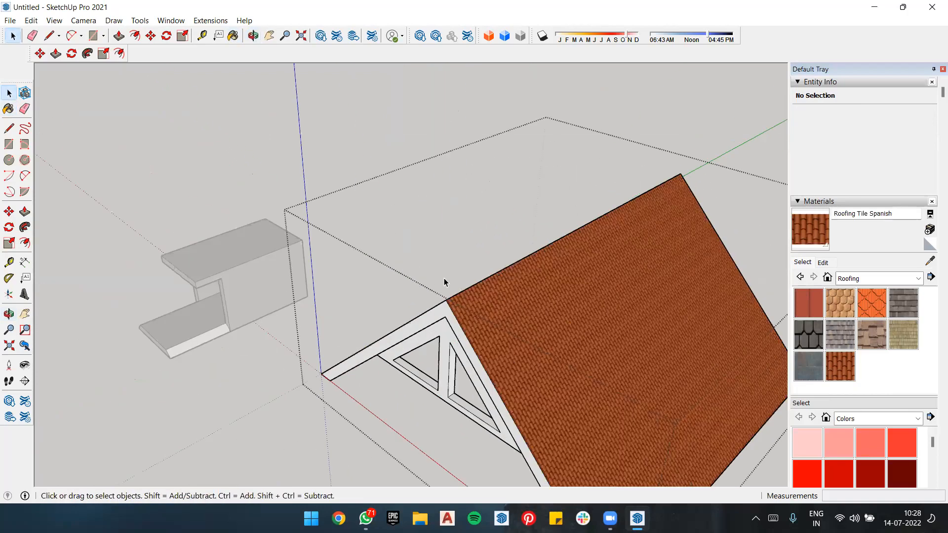
{"action": "scroll", "coordinate": [443, 277], "scroll_direction": "down", "scroll_amount": 2}
{"action": "scroll", "coordinate": [640, 292], "scroll_direction": "up", "scroll_amount": 2}
{"action": "scroll", "coordinate": [639, 291], "scroll_direction": "down", "scroll_amount": 3}
{"action": "scroll", "coordinate": [591, 375], "scroll_direction": "up", "scroll_amount": 4}
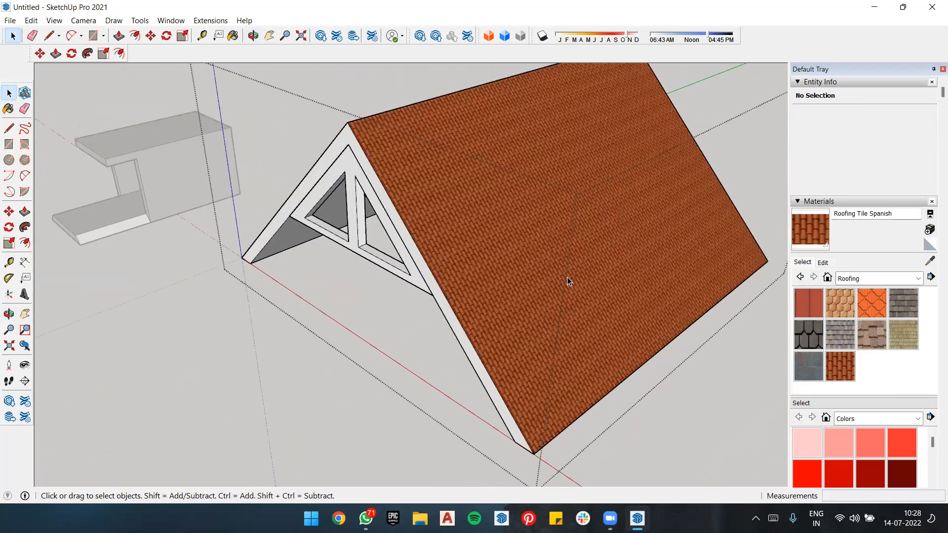
{"action": "right_click", "coordinate": [581, 262]}
{"action": "mouse_move", "coordinate": [641, 417]}
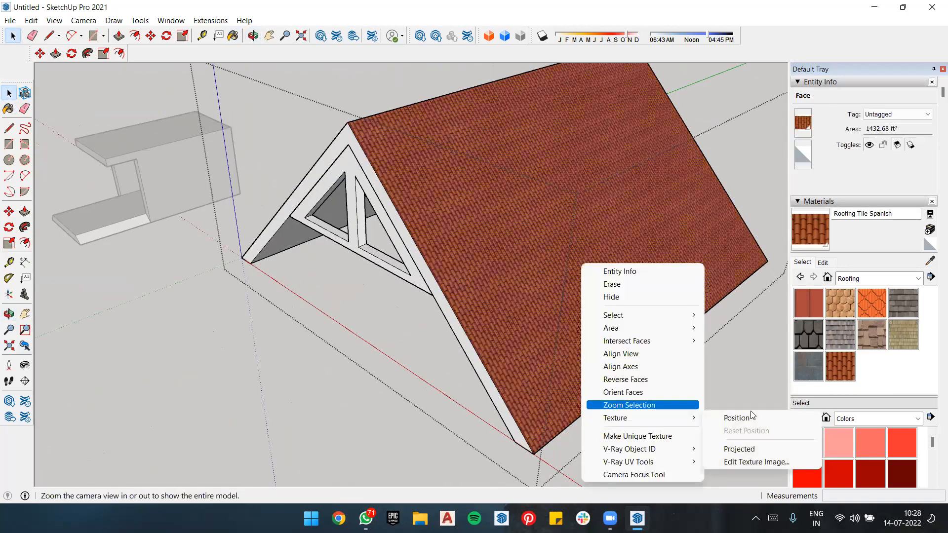
{"action": "left_click", "coordinate": [750, 417]}
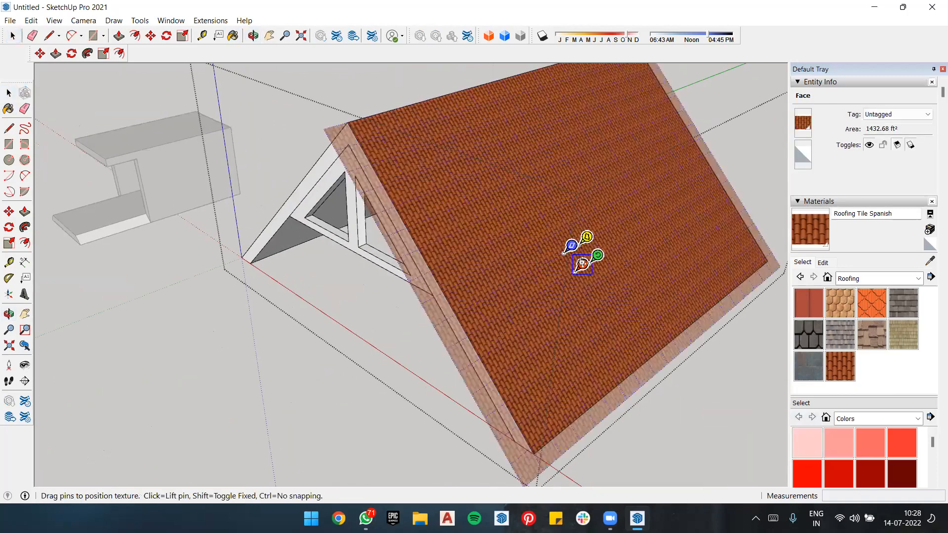
{"action": "left_click_drag", "start_coordinate": [573, 293], "coordinate": [612, 384]}
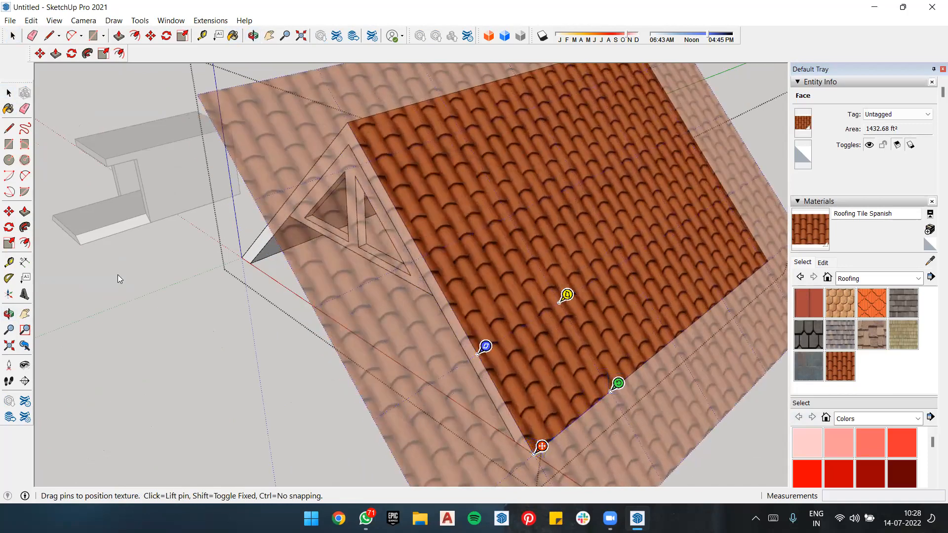
{"action": "left_click", "coordinate": [217, 274]}
{"action": "left_click", "coordinate": [218, 274]}
Step: Reopen the roof group, sample the enlarged tile texture, and paint the opposite slope with it
{"action": "left_click", "coordinate": [633, 262]}
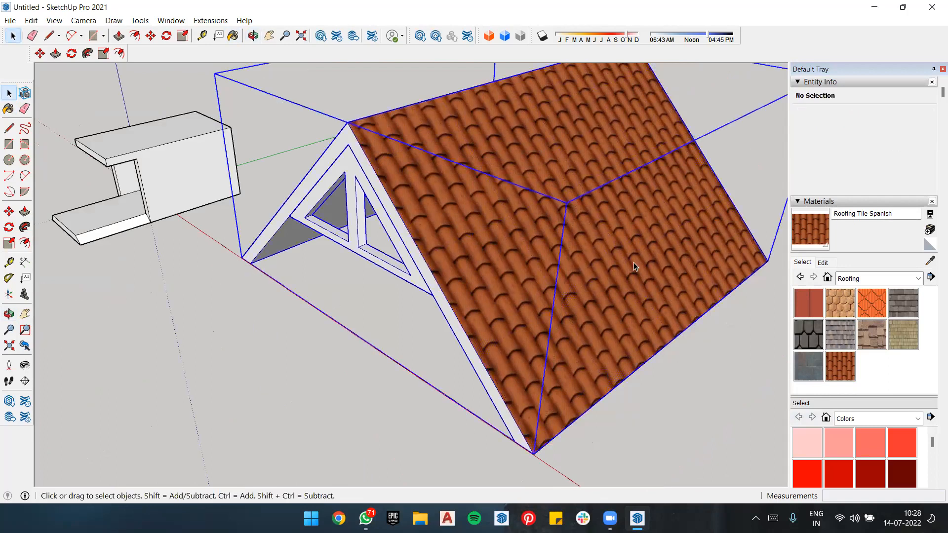
{"action": "double_click", "coordinate": [647, 262]}
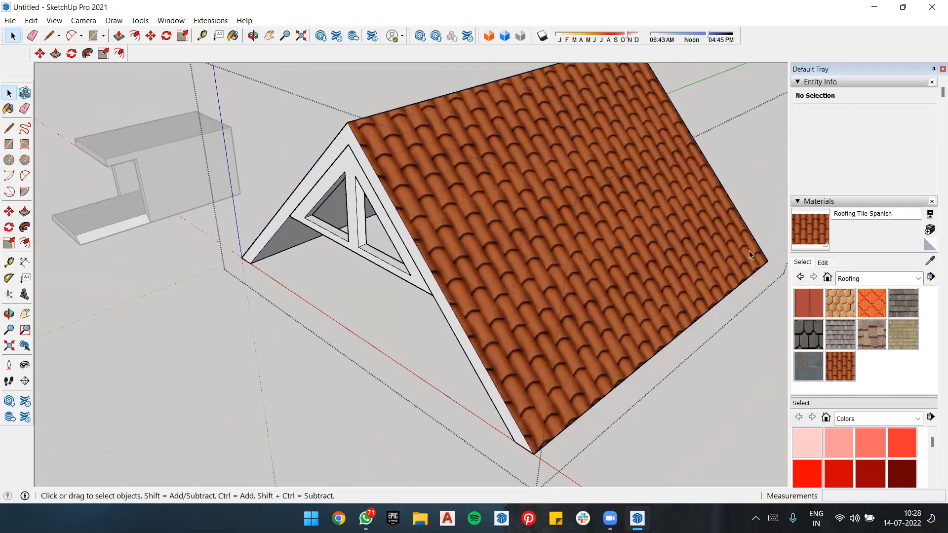
{"action": "left_click", "coordinate": [931, 263]}
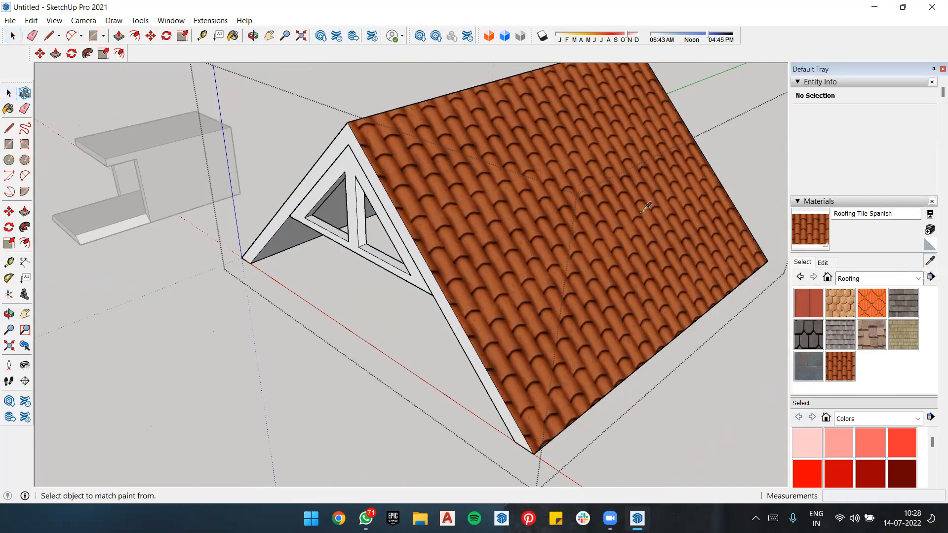
{"action": "left_click", "coordinate": [547, 156]}
{"action": "mouse_move", "coordinate": [552, 150]}
{"action": "middle_mouse_down"}
{"action": "mouse_move", "coordinate": [622, 182]}
{"action": "mouse_move", "coordinate": [519, 121]}
{"action": "middle_mouse_up"}
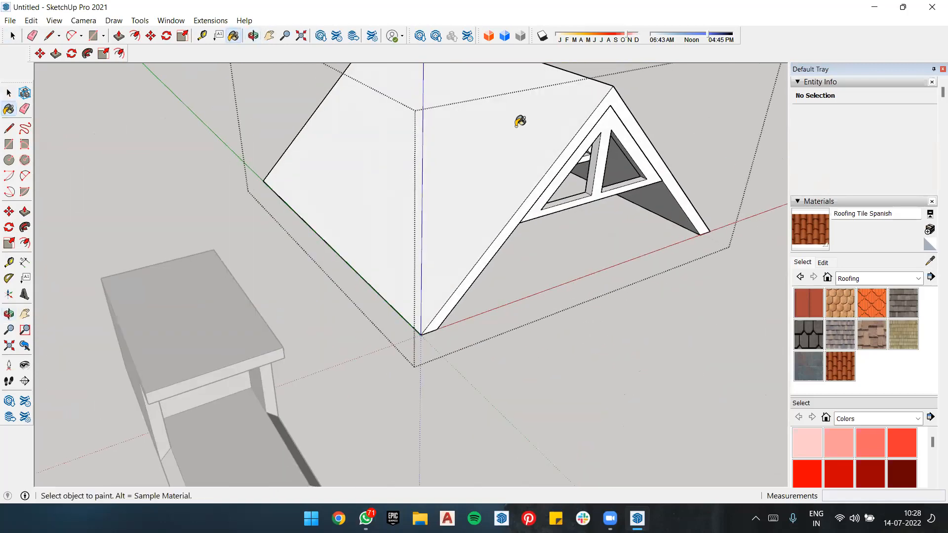
{"action": "left_click", "coordinate": [496, 119]}
Step: Try painting the roof's front gable face with the sampled tile texture, and undo it
{"action": "middle_click_drag", "start_coordinate": [572, 253], "coordinate": [480, 252]}
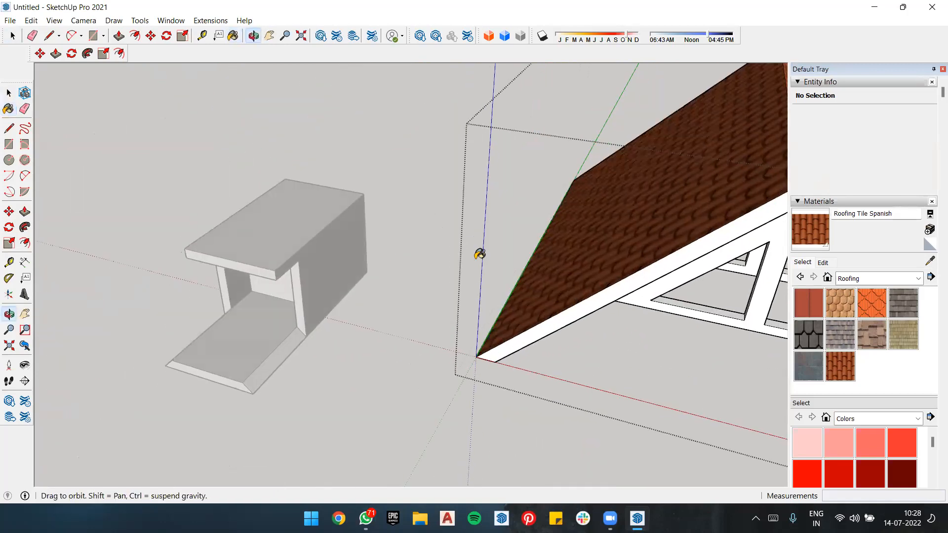
{"action": "scroll", "coordinate": [499, 225], "scroll_direction": "down", "scroll_amount": 5}
{"action": "scroll", "coordinate": [603, 209], "scroll_direction": "up", "scroll_amount": 3}
{"action": "mouse_move", "coordinate": [603, 205]}
{"action": "middle_mouse_down"}
{"action": "mouse_move", "coordinate": [437, 194]}
{"action": "mouse_move", "coordinate": [503, 176]}
{"action": "mouse_move", "coordinate": [513, 195]}
{"action": "middle_mouse_up"}
{"action": "left_click", "coordinate": [518, 196]}
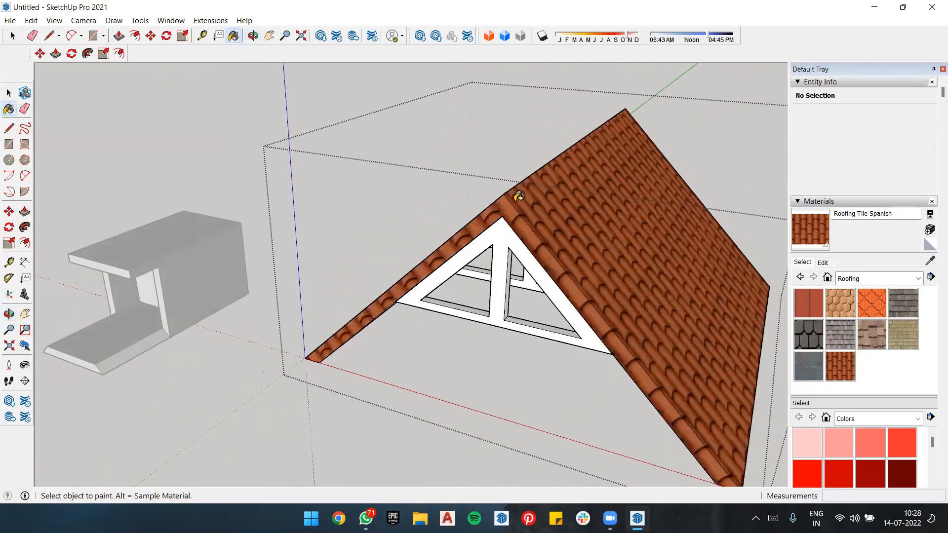
{"action": "key", "text": "ctrl+z"}
Step: Stop painting and close the roof group
{"action": "middle_click_drag", "start_coordinate": [421, 217], "coordinate": [474, 191]}
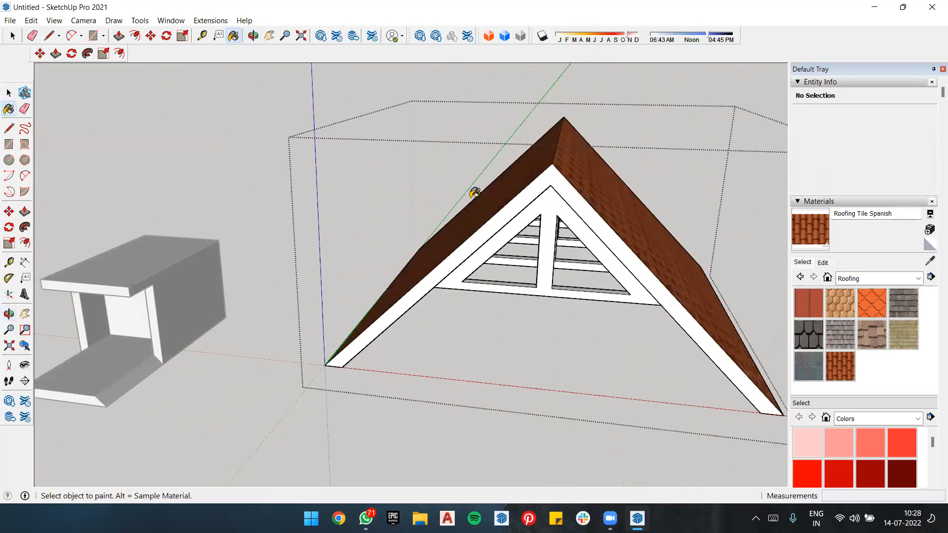
{"action": "key", "text": "space"}
{"action": "scroll", "coordinate": [435, 198], "scroll_direction": "down", "scroll_amount": 2}
{"action": "left_click", "coordinate": [250, 147]}
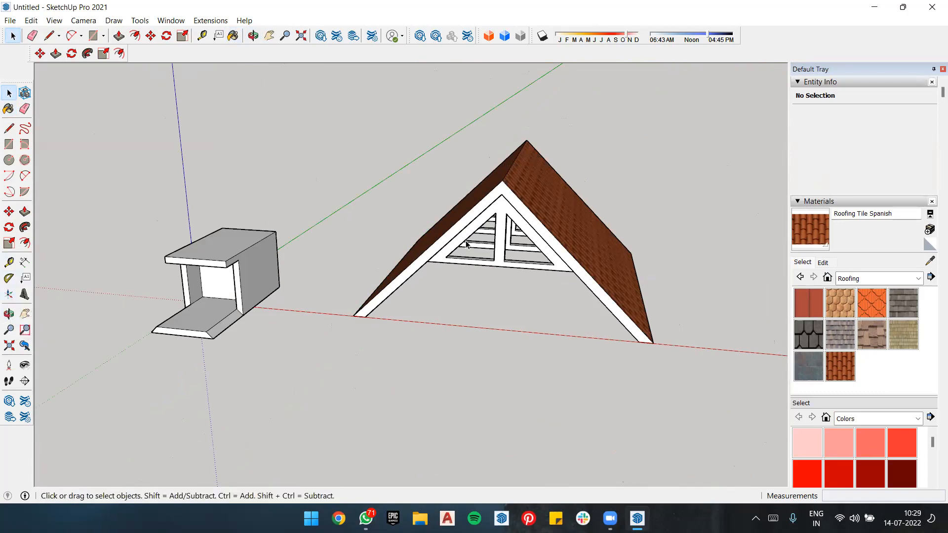
Step: Start a 3D text and replace its placeholder content with "sketchup"
{"action": "left_click", "coordinate": [26, 279]}
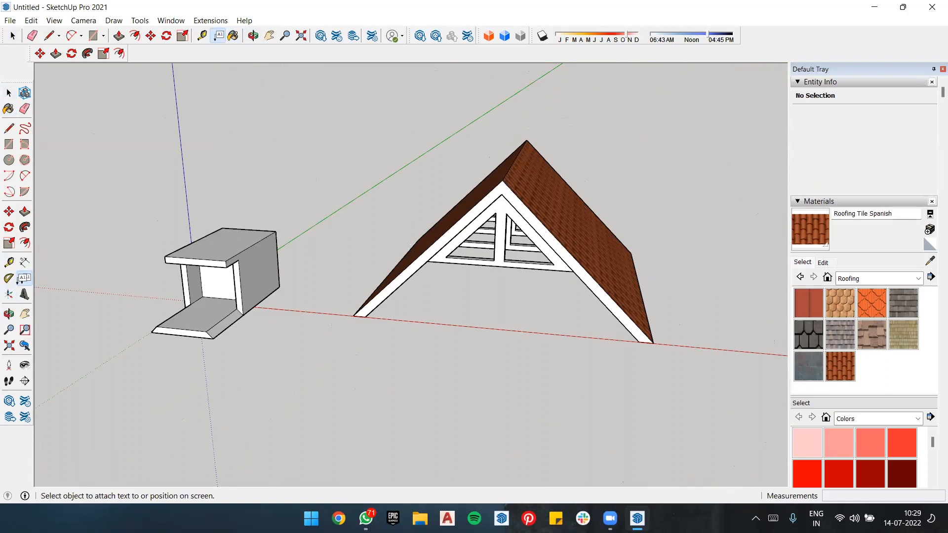
{"action": "key", "text": "space"}
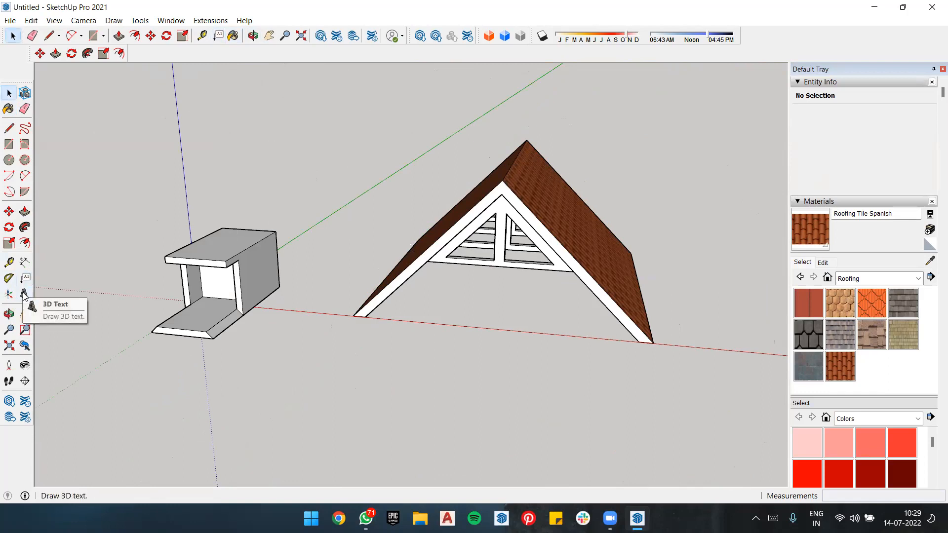
{"action": "left_click", "coordinate": [24, 295]}
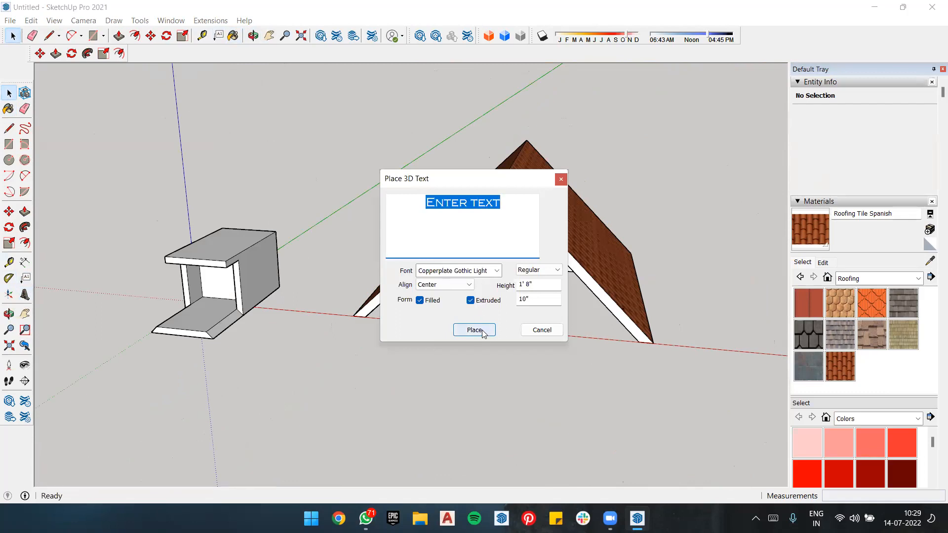
{"action": "left_click", "coordinate": [508, 207]}
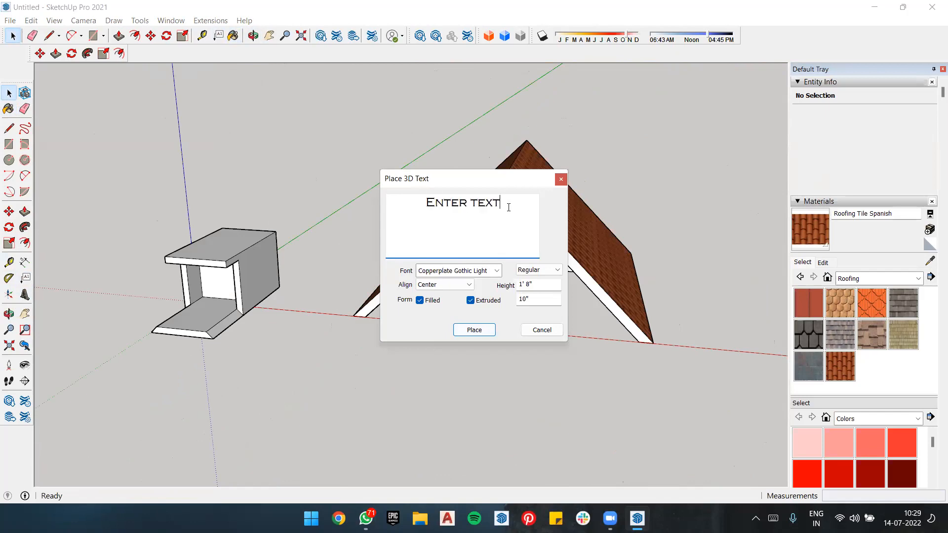
{"action": "key", "text": "BackSpace"}
{"action": "key", "text": "BackSpace"}
{"action": "key", "text": "BackSpace"}
{"action": "key", "text": "BackSpace"}
{"action": "key", "text": "BackSpace"}
{"action": "key", "text": "BackSpace"}
{"action": "key", "text": "BackSpace"}
{"action": "key", "text": "BackSpace"}
{"action": "key", "text": "BackSpace"}
{"action": "key", "text": "BackSpace"}
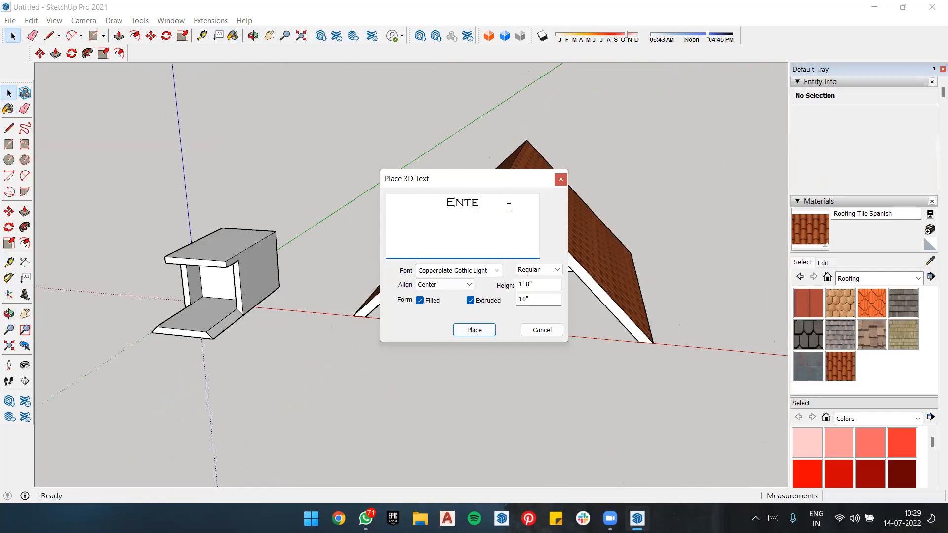
{"action": "type", "text": "SKETCHUP"}
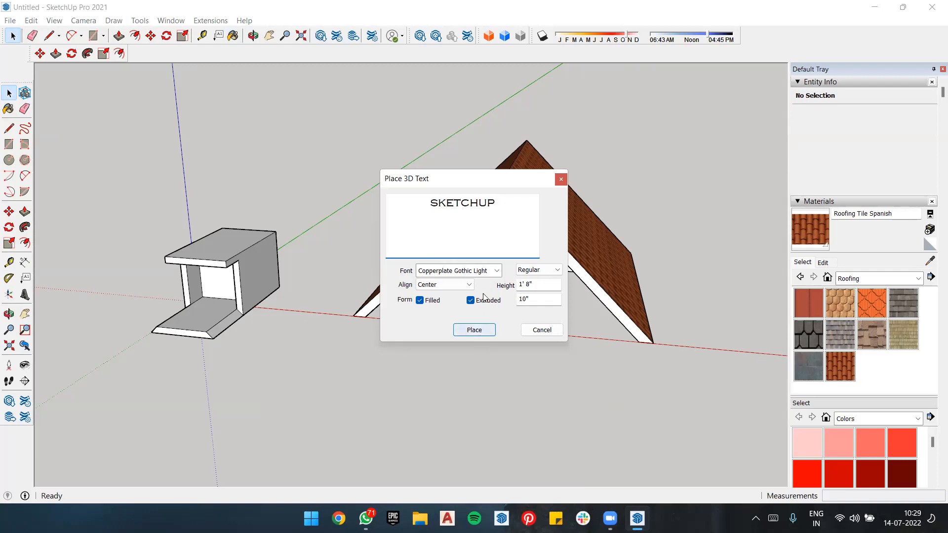
Step: Use the Copperplate Gothic Light font and place the filled, extruded 3D text on the front truss's horizontal beam
{"action": "left_click", "coordinate": [496, 271]}
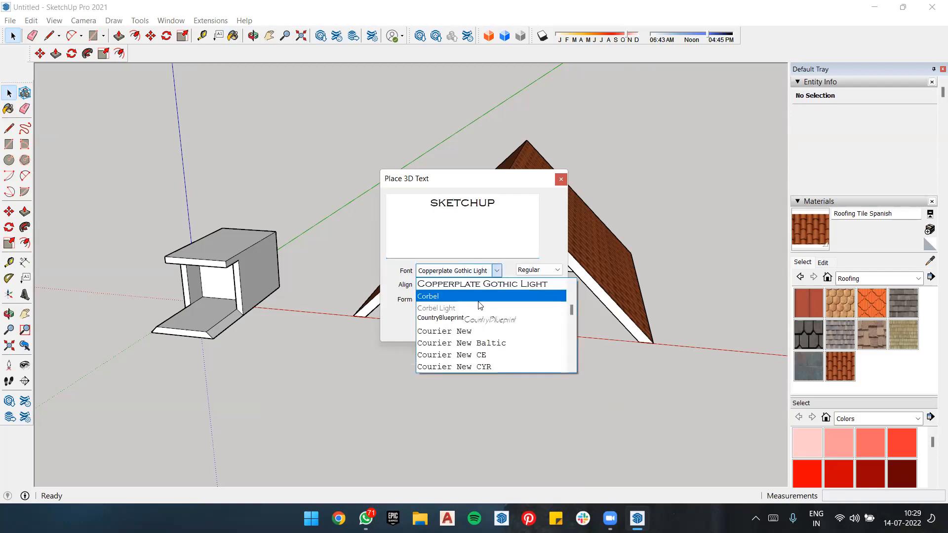
{"action": "left_click", "coordinate": [482, 284]}
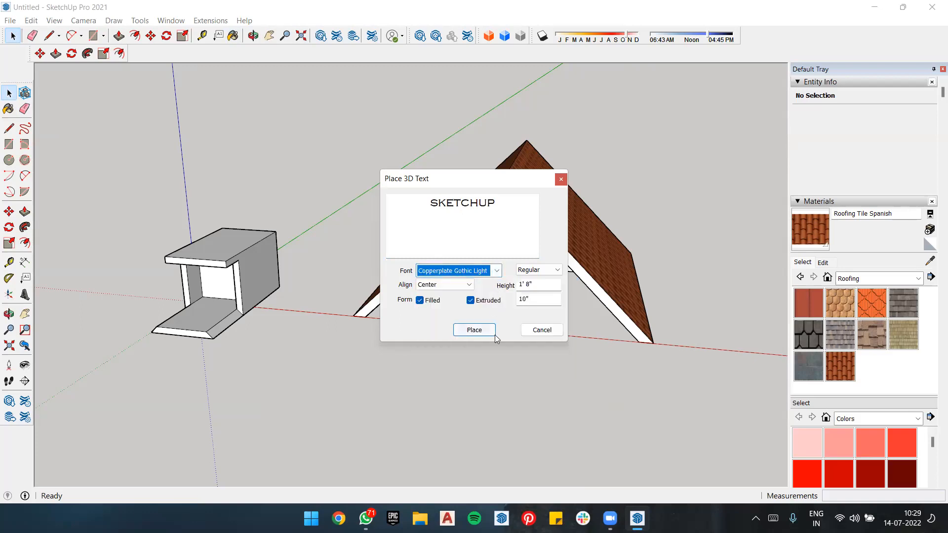
{"action": "left_click", "coordinate": [488, 328]}
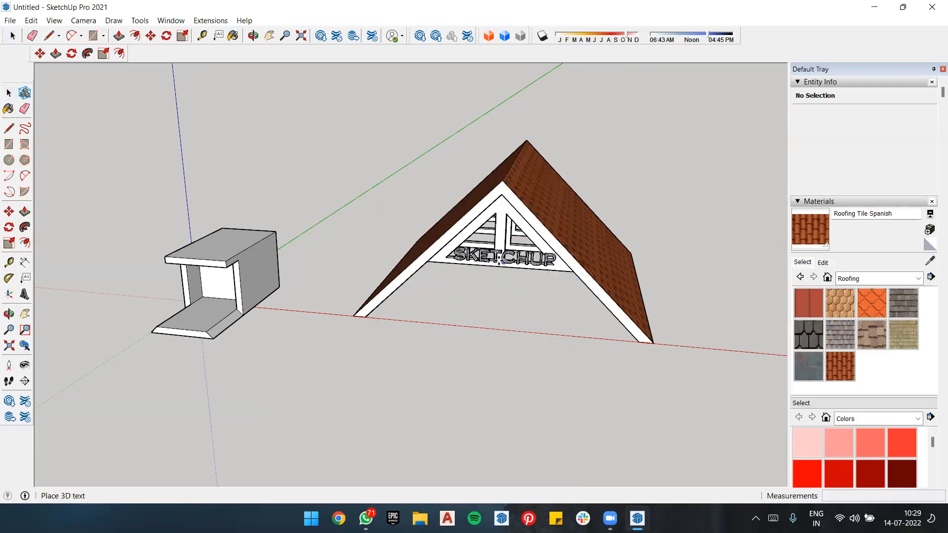
{"action": "left_click", "coordinate": [528, 274]}
{"action": "scroll", "coordinate": [528, 275], "scroll_direction": "up", "scroll_amount": 6}
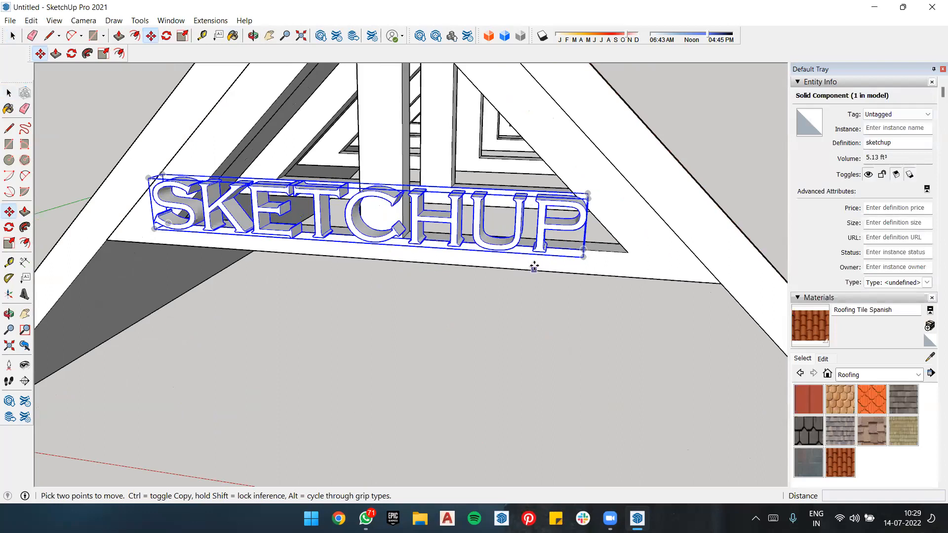
{"action": "key", "text": "space"}
{"action": "scroll", "coordinate": [568, 350], "scroll_direction": "down", "scroll_amount": 4}
{"action": "scroll", "coordinate": [614, 235], "scroll_direction": "up", "scroll_amount": 2}
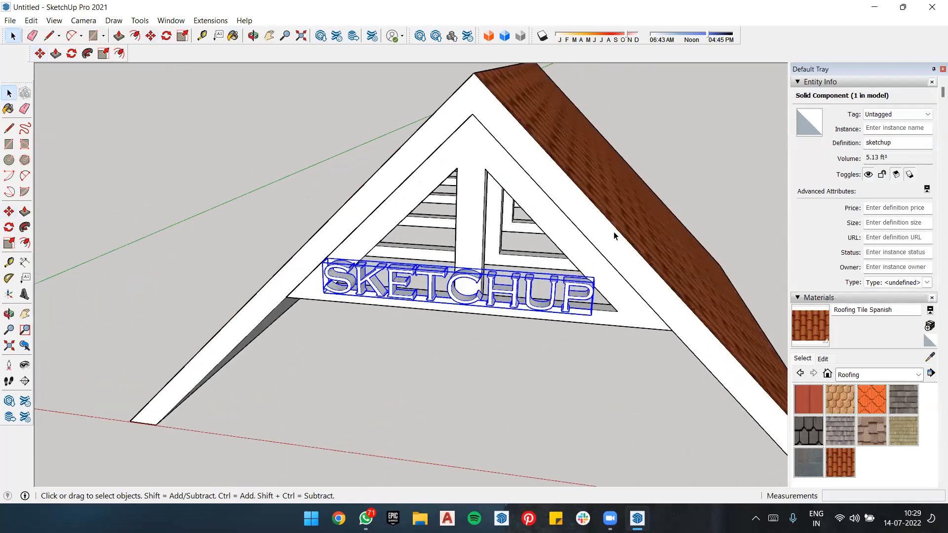
{"action": "middle_click_drag", "start_coordinate": [619, 222], "coordinate": [664, 220]}
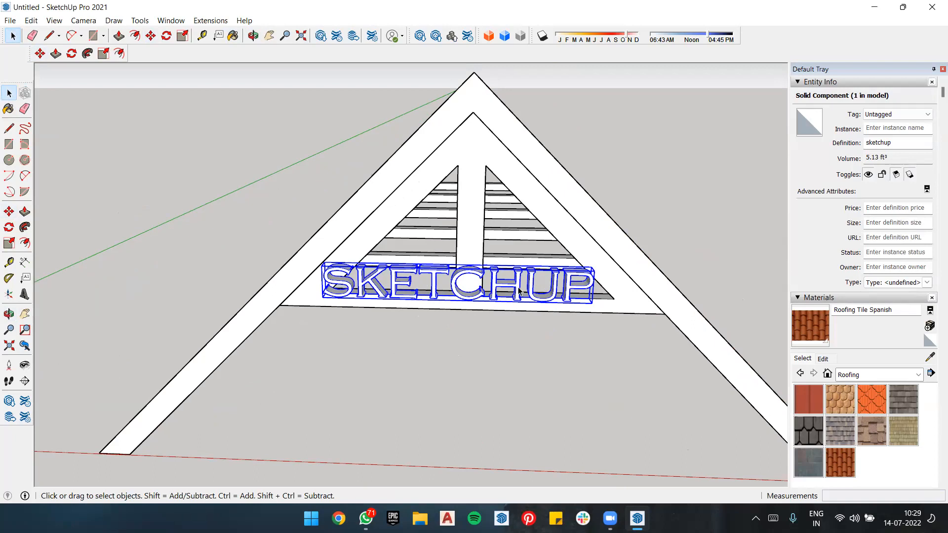
Step: Open the 3D text component, switch the material library to Colors, and close the component again
{"action": "double_click", "coordinate": [460, 275]}
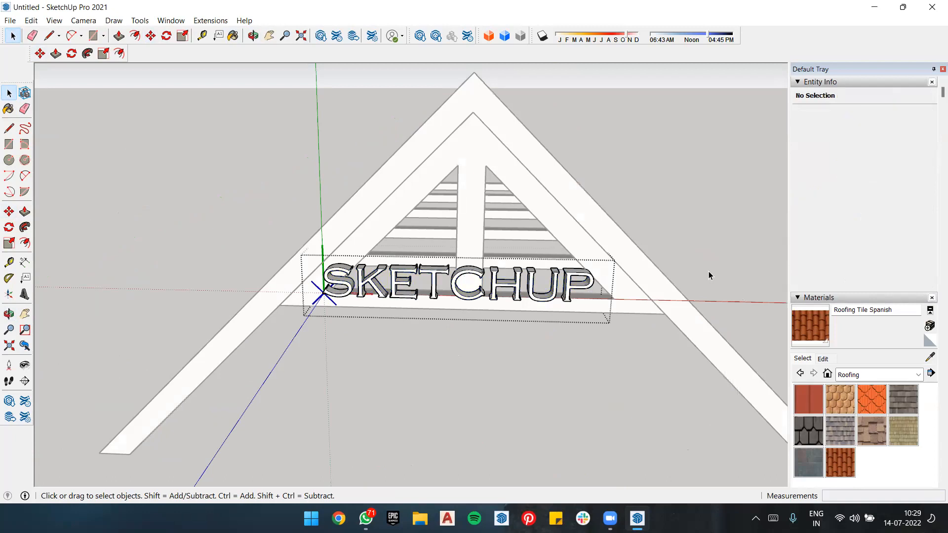
{"action": "left_click", "coordinate": [867, 376]}
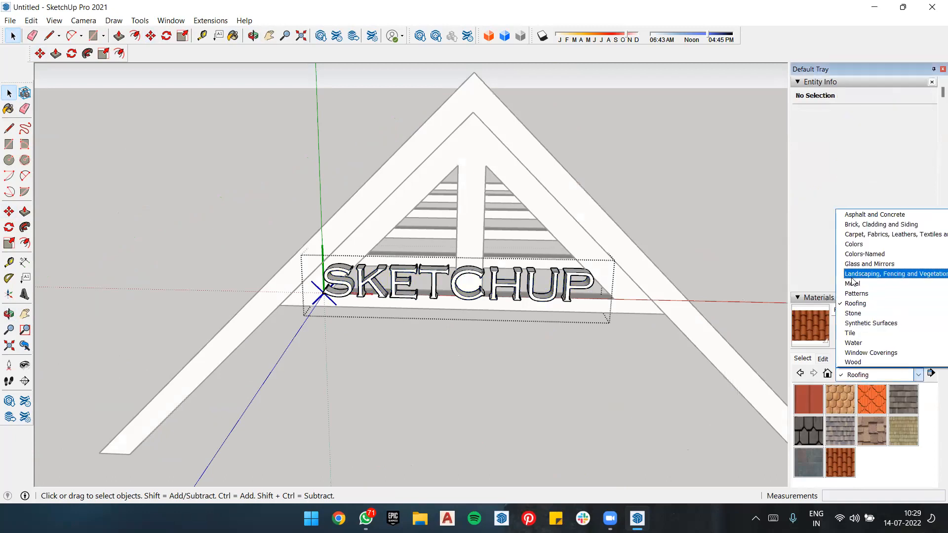
{"action": "left_click", "coordinate": [864, 245]}
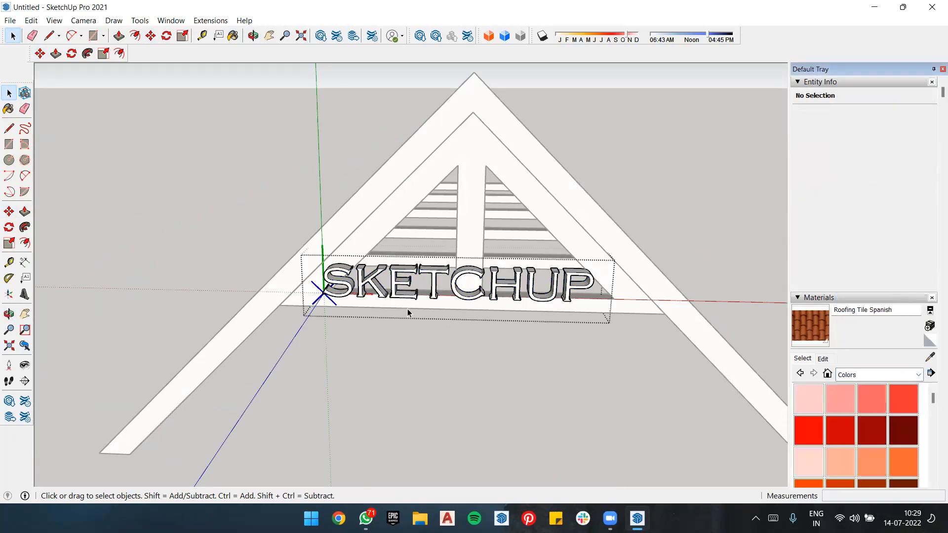
{"action": "left_click", "coordinate": [697, 171]}
{"action": "left_click", "coordinate": [492, 276]}
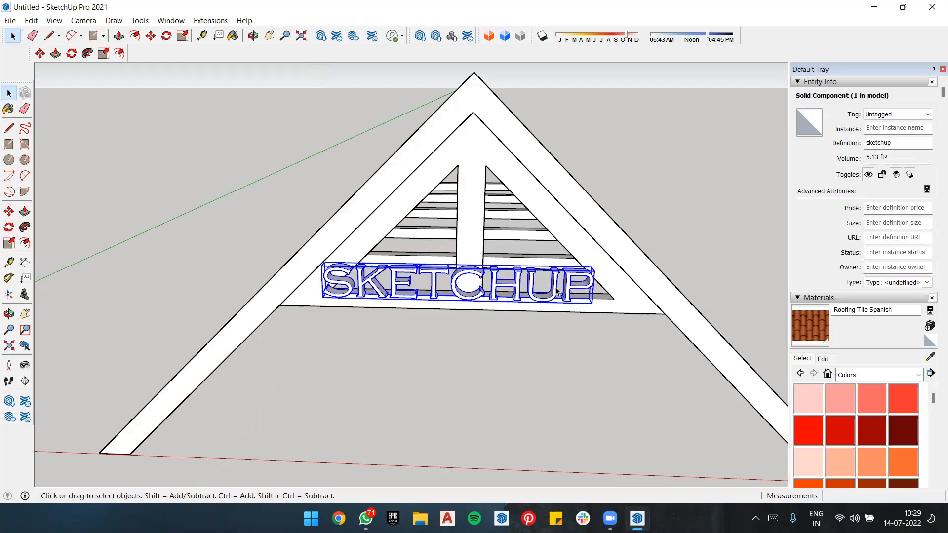
{"action": "left_click", "coordinate": [612, 374]}
Step: Try painting the whole 3D text component with Color A01, inspect its sides, and undo the paint
{"action": "left_click", "coordinate": [808, 397]}
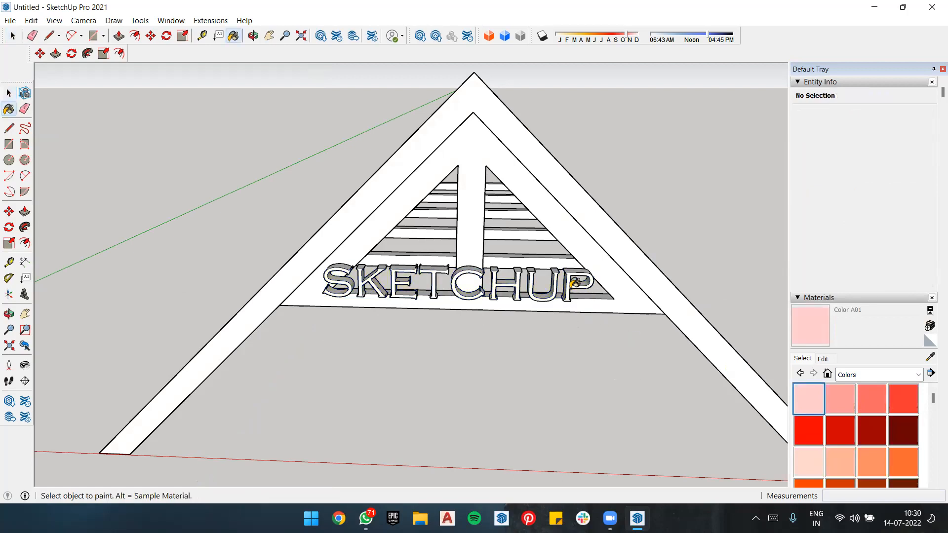
{"action": "left_click", "coordinate": [426, 295]}
{"action": "scroll", "coordinate": [425, 295], "scroll_direction": "up", "scroll_amount": 3}
{"action": "middle_click_drag", "start_coordinate": [578, 276], "coordinate": [310, 326]}
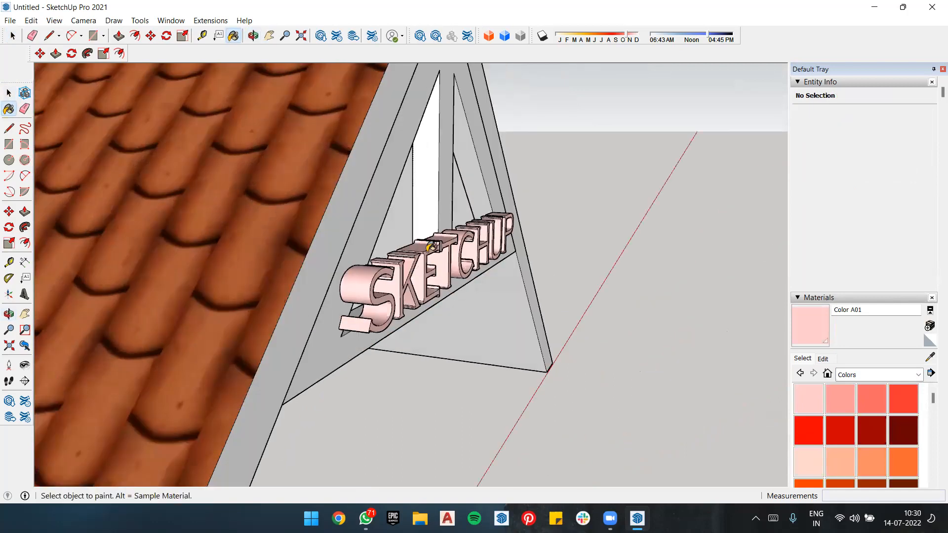
{"action": "mouse_move", "coordinate": [380, 294]}
{"action": "middle_mouse_down"}
{"action": "mouse_move", "coordinate": [495, 294]}
{"action": "mouse_move", "coordinate": [633, 227]}
{"action": "middle_mouse_up"}
{"action": "key", "text": "space"}
{"action": "key", "text": "ctrl+z"}
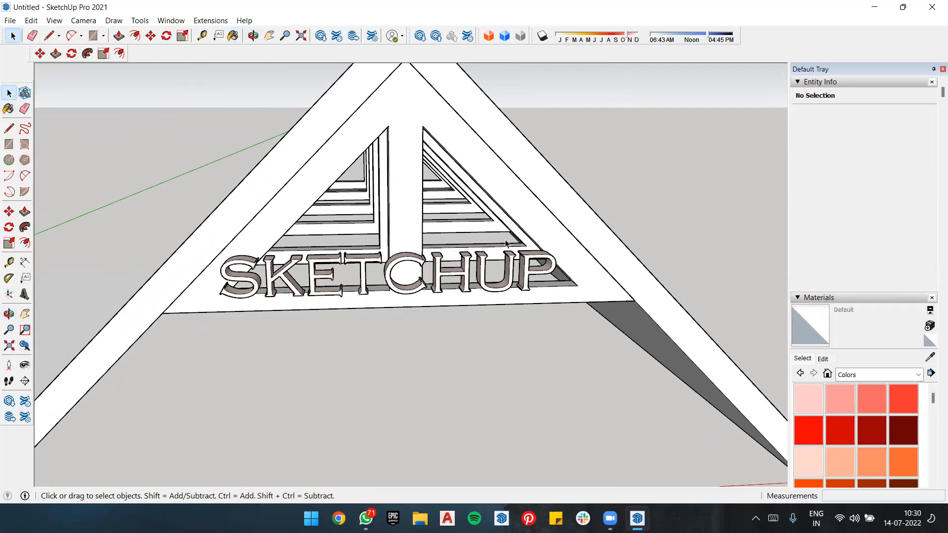
Step: Open the 3D text component and paint all connected faces of the letters P and H with Color A02
{"action": "double_click", "coordinate": [438, 269]}
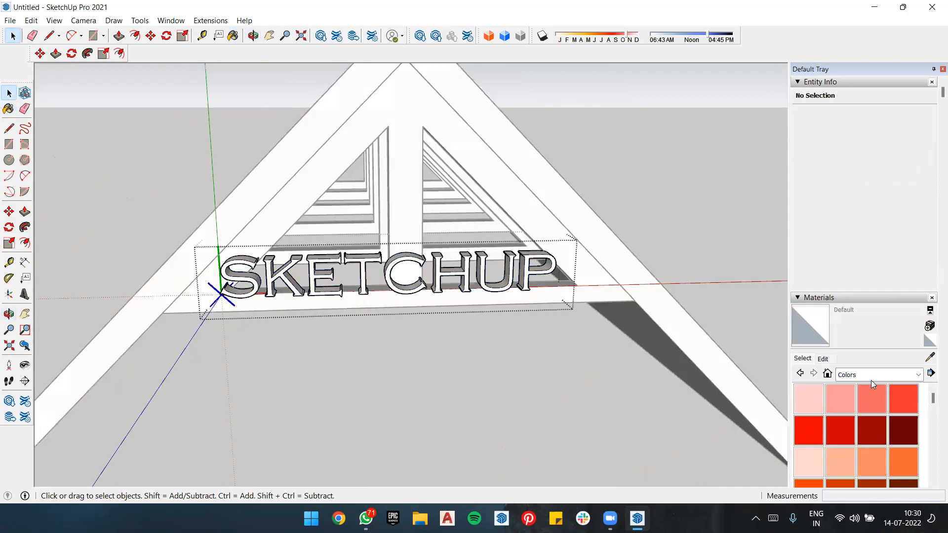
{"action": "left_click", "coordinate": [838, 395]}
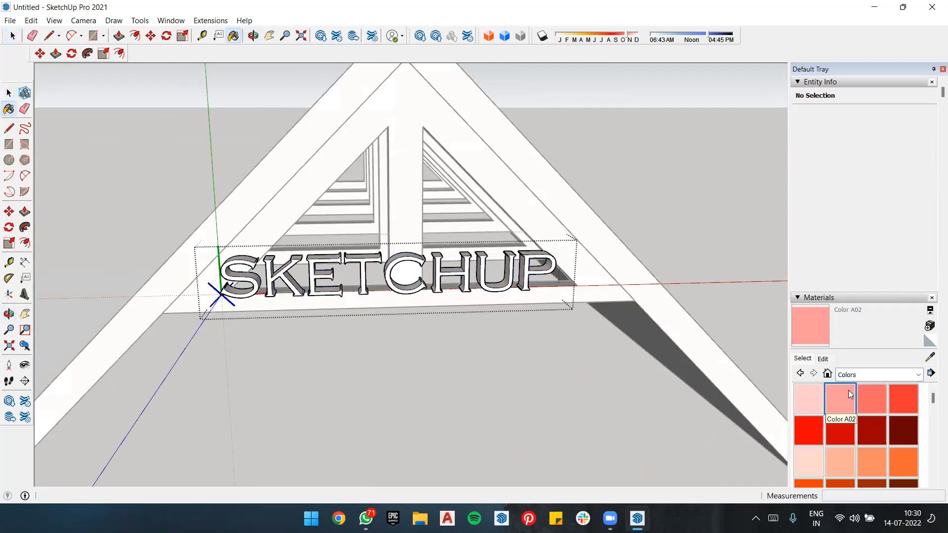
{"action": "key", "text": "ctrl"}
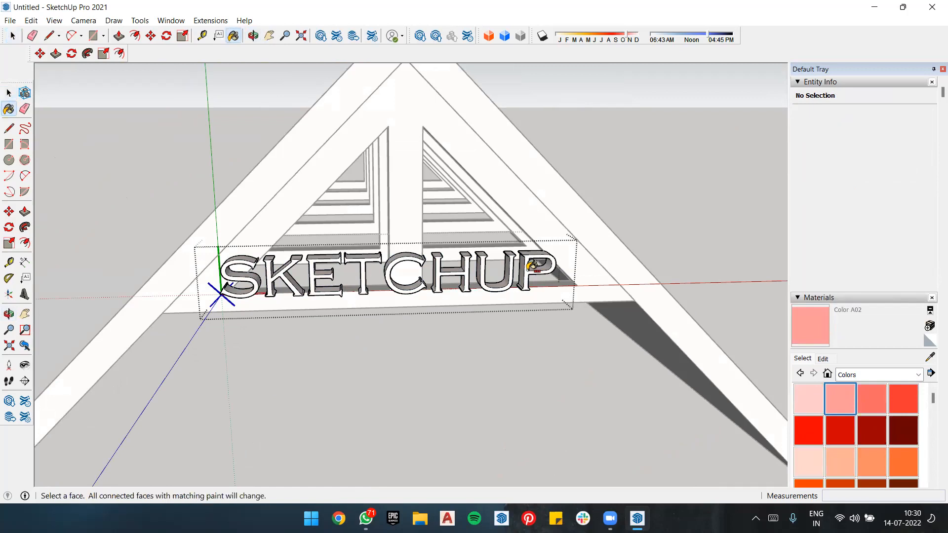
{"action": "left_click", "coordinate": [532, 267], "text": "ctrl"}
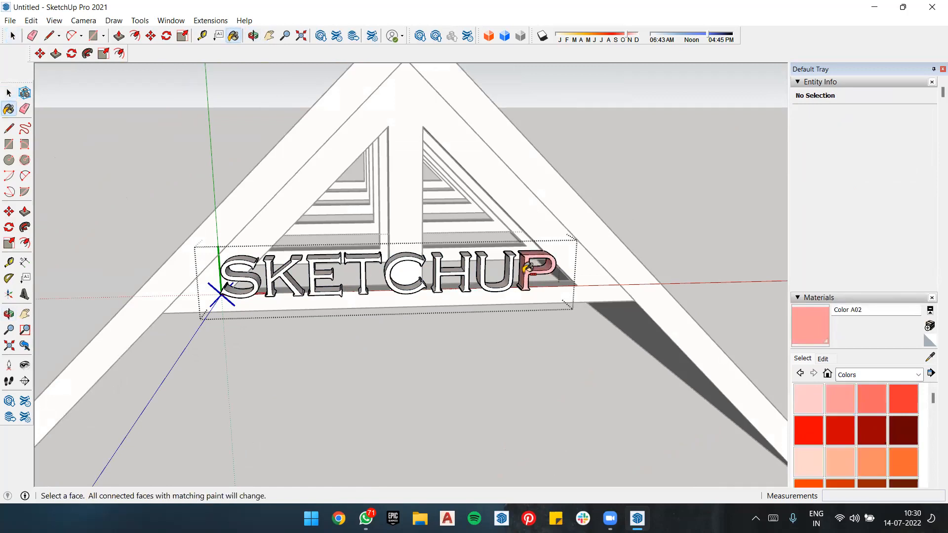
{"action": "scroll", "coordinate": [533, 266], "scroll_direction": "up", "scroll_amount": 5}
{"action": "mouse_move", "coordinate": [533, 267]}
{"action": "middle_mouse_down"}
{"action": "mouse_move", "coordinate": [548, 269]}
{"action": "mouse_move", "coordinate": [332, 298]}
{"action": "mouse_move", "coordinate": [553, 230]}
{"action": "middle_mouse_up"}
{"action": "left_click", "coordinate": [349, 271], "text": "ctrl"}
{"action": "scroll", "coordinate": [552, 231], "scroll_direction": "down", "scroll_amount": 3}
{"action": "scroll", "coordinate": [387, 234], "scroll_direction": "up", "scroll_amount": 6}
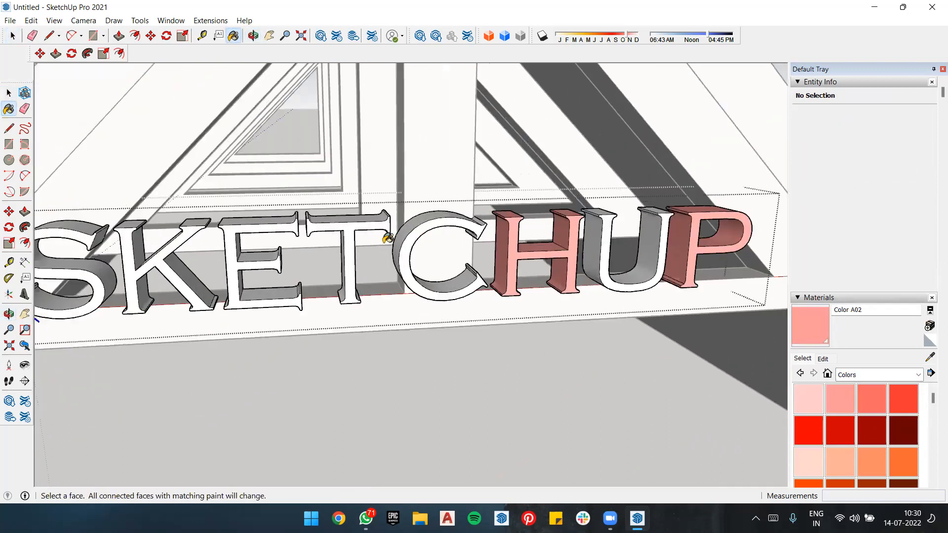
Step: Paint all connected faces of the letters T and K with Color A02, and close the text component
{"action": "left_click", "coordinate": [321, 205], "text": "ctrl"}
{"action": "scroll", "coordinate": [648, 178], "scroll_direction": "down", "scroll_amount": 3}
{"action": "scroll", "coordinate": [530, 198], "scroll_direction": "up", "scroll_amount": 4}
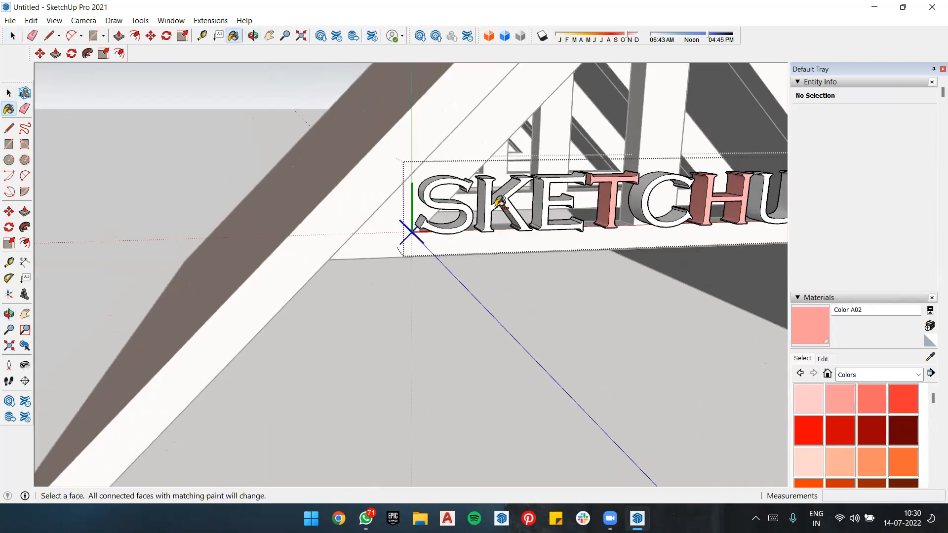
{"action": "left_click", "coordinate": [530, 198], "text": "ctrl"}
{"action": "scroll", "coordinate": [531, 198], "scroll_direction": "down", "scroll_amount": 6}
{"action": "key", "text": "space"}
{"action": "middle_click_drag", "start_coordinate": [729, 173], "coordinate": [601, 234]}
{"action": "scroll", "coordinate": [607, 232], "scroll_direction": "down", "scroll_amount": 5}
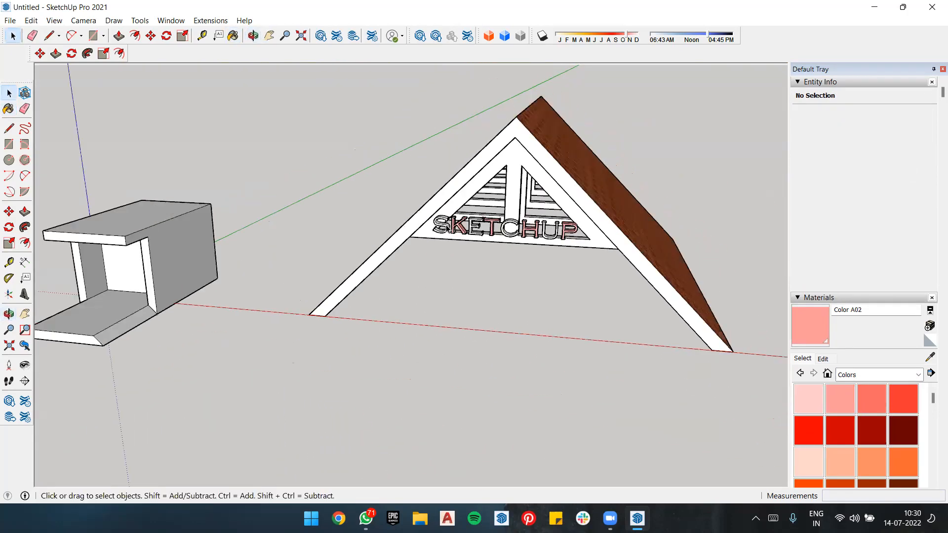
Step: Select the box-shaped model and the roof with its 3D text, and delete them all
{"action": "scroll", "coordinate": [543, 216], "scroll_direction": "up", "scroll_amount": 4}
{"action": "scroll", "coordinate": [570, 183], "scroll_direction": "up", "scroll_amount": 2}
{"action": "scroll", "coordinate": [570, 183], "scroll_direction": "down", "scroll_amount": 7}
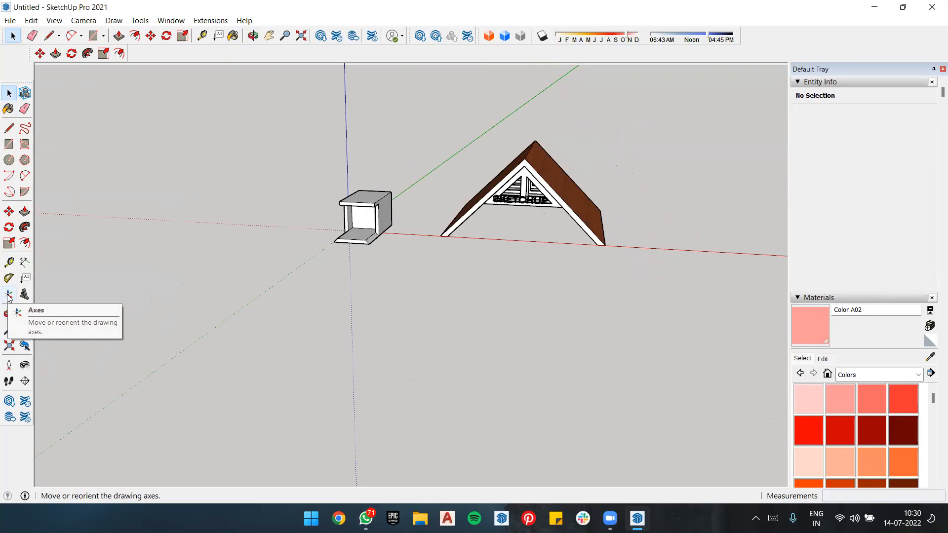
{"action": "left_click_drag", "start_coordinate": [637, 136], "coordinate": [240, 334]}
{"action": "key", "text": "Delete"}
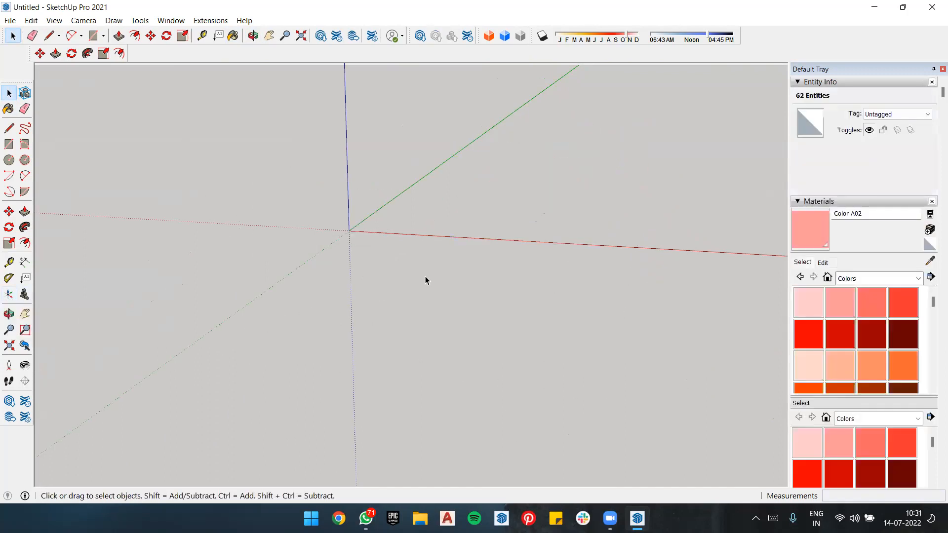
Step: Switch to Google Chrome with the first user profile and search Google for "door design"
{"action": "left_click", "coordinate": [339, 517]}
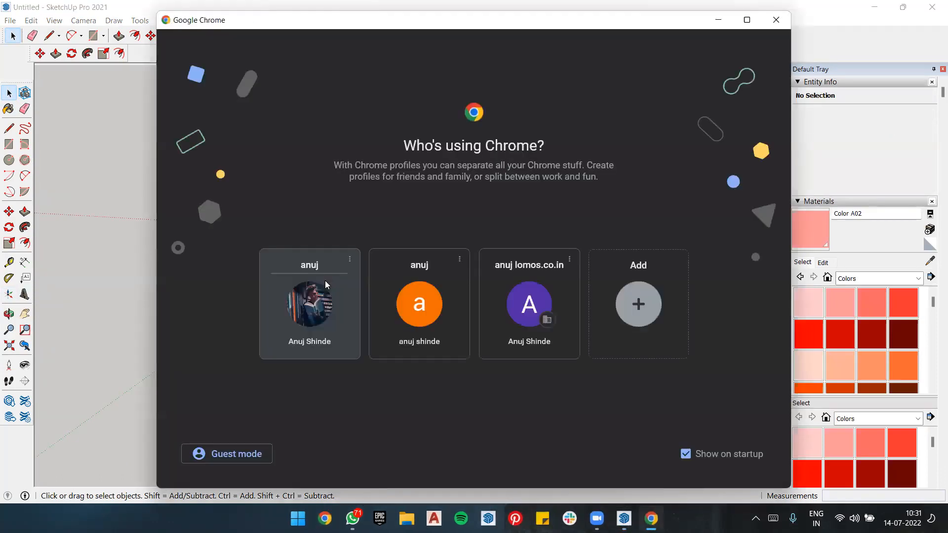
{"action": "left_click", "coordinate": [341, 294]}
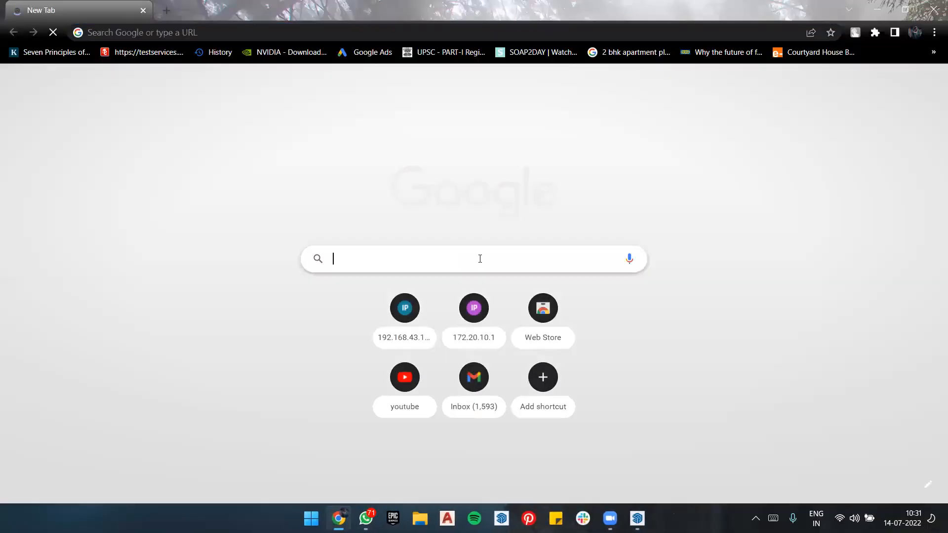
{"action": "left_click", "coordinate": [480, 259]}
{"action": "type", "text": "door"}
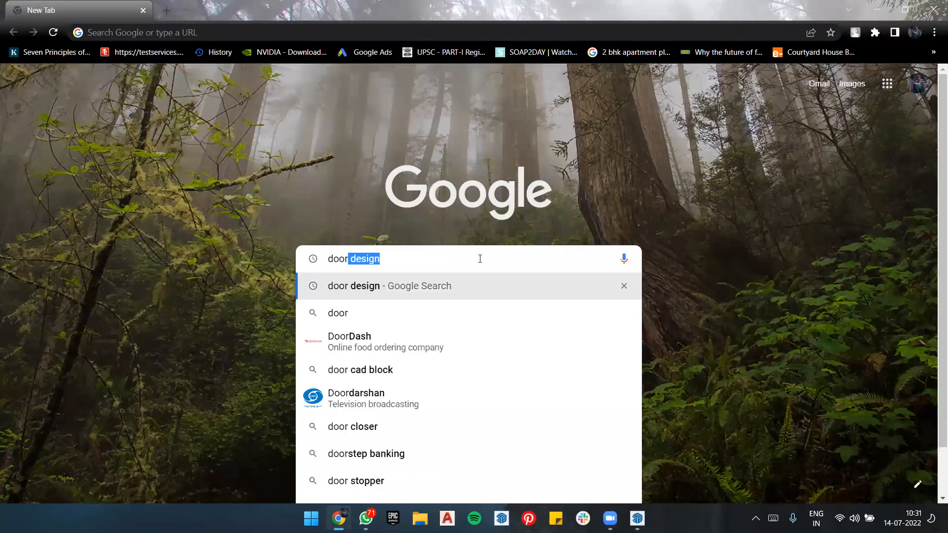
{"action": "key", "text": "Return"}
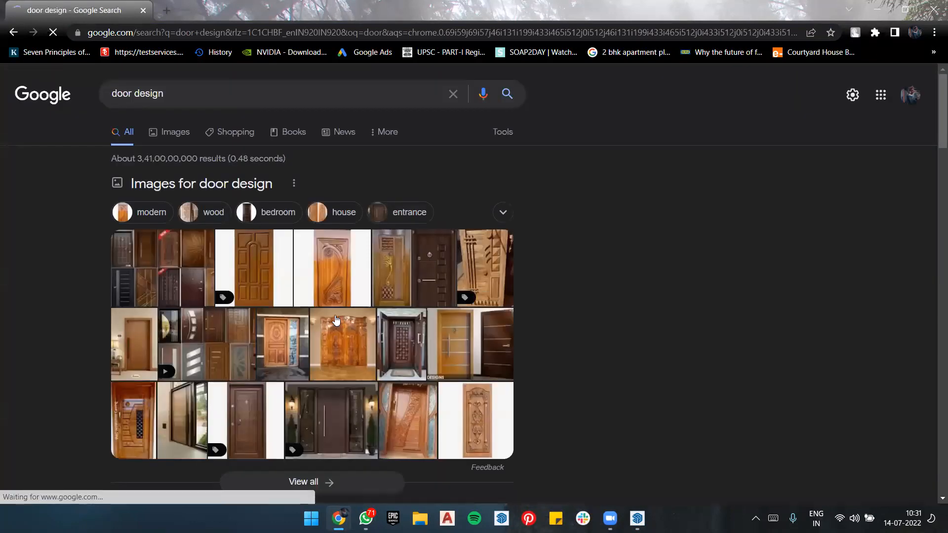
Step: Open the image results for "door design" and look through the thumbnails for a door to model
{"action": "left_click", "coordinate": [226, 354]}
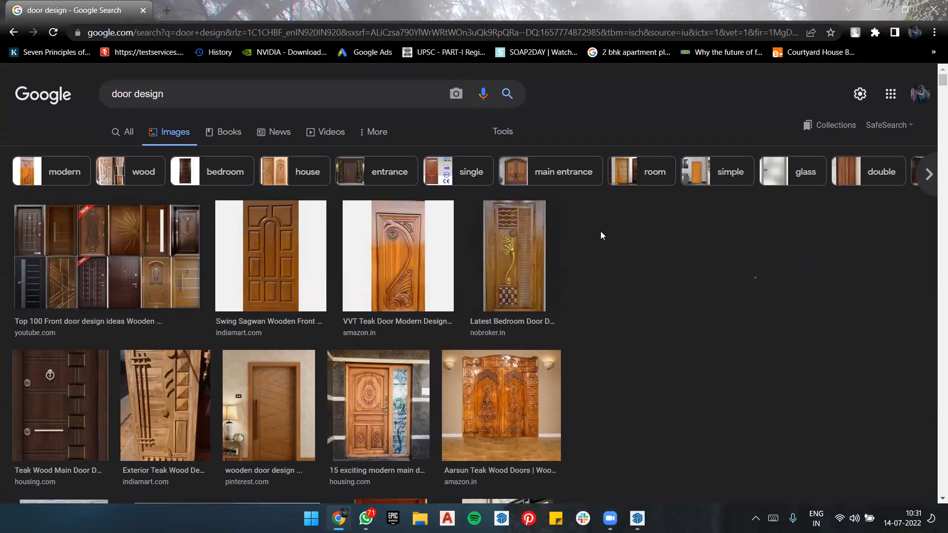
{"action": "scroll", "coordinate": [600, 231], "scroll_direction": "down", "scroll_amount": 5}
{"action": "scroll", "coordinate": [482, 232], "scroll_direction": "down", "scroll_amount": 7}
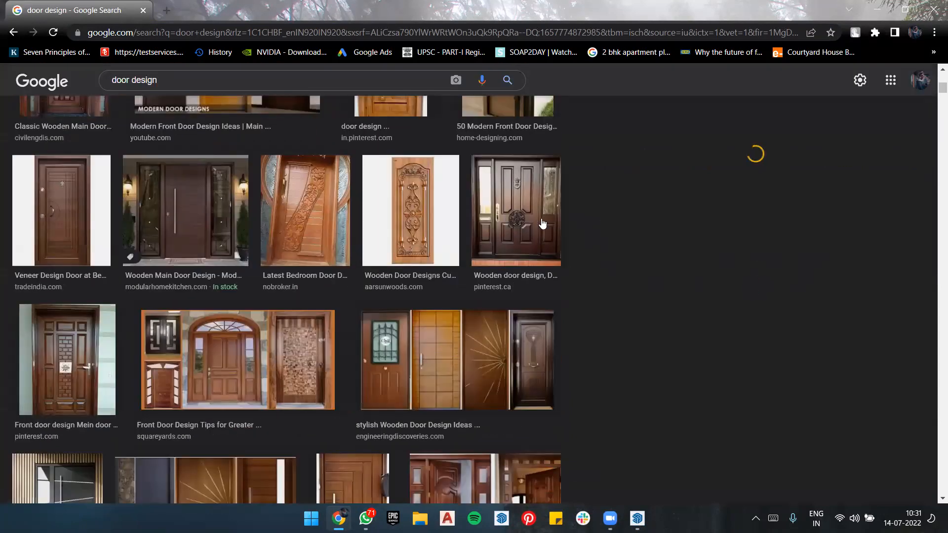
{"action": "scroll", "coordinate": [543, 224], "scroll_direction": "up", "scroll_amount": 9}
{"action": "scroll", "coordinate": [702, 248], "scroll_direction": "down", "scroll_amount": 3}
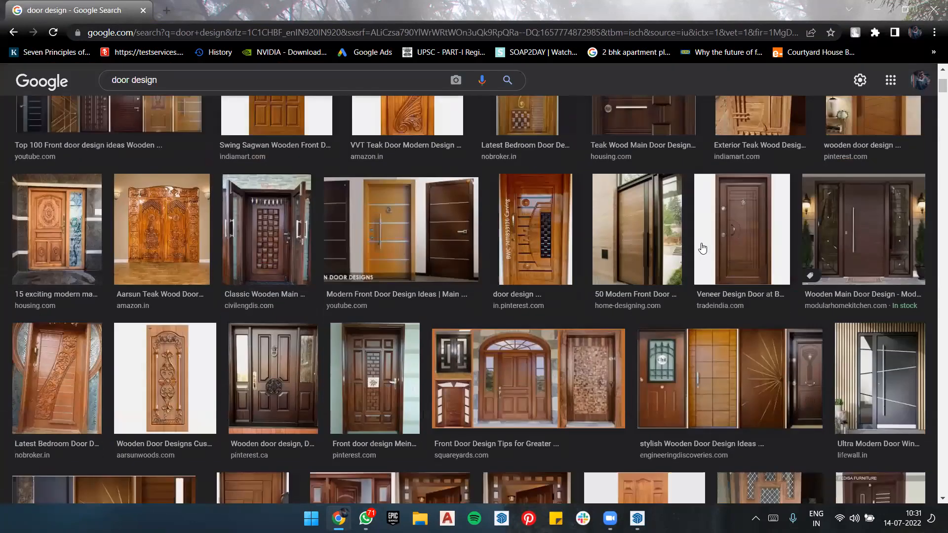
{"action": "scroll", "coordinate": [492, 240], "scroll_direction": "down", "scroll_amount": 3}
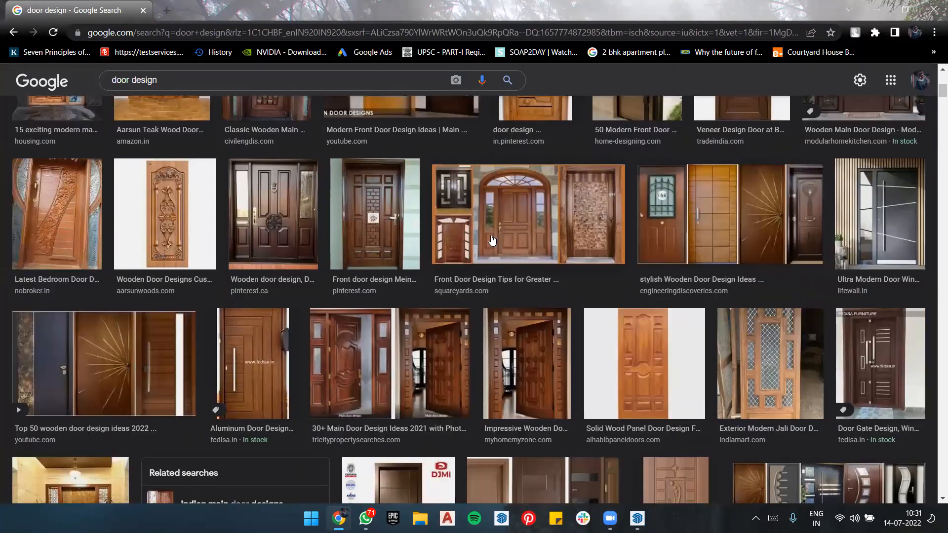
{"action": "scroll", "coordinate": [492, 240], "scroll_direction": "up", "scroll_amount": 5}
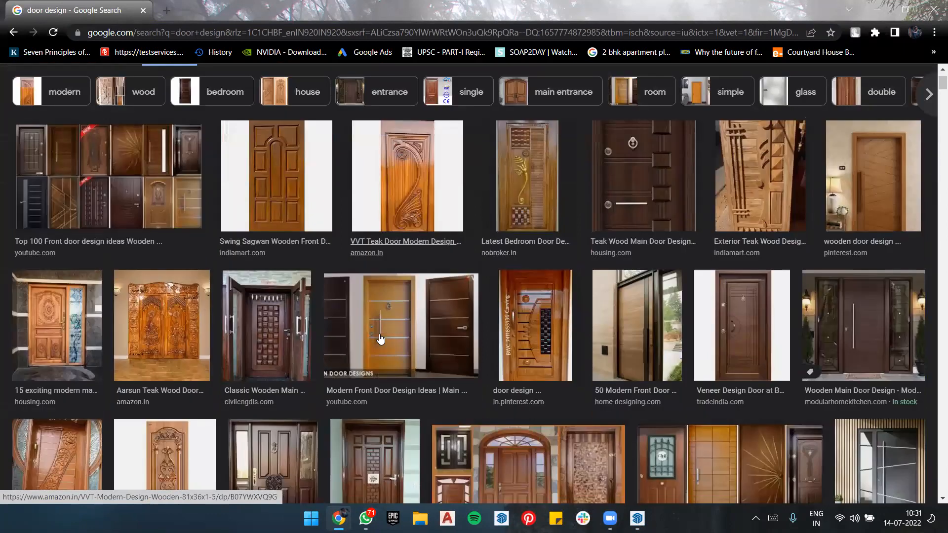
{"action": "scroll", "coordinate": [380, 338], "scroll_direction": "down", "scroll_amount": 5}
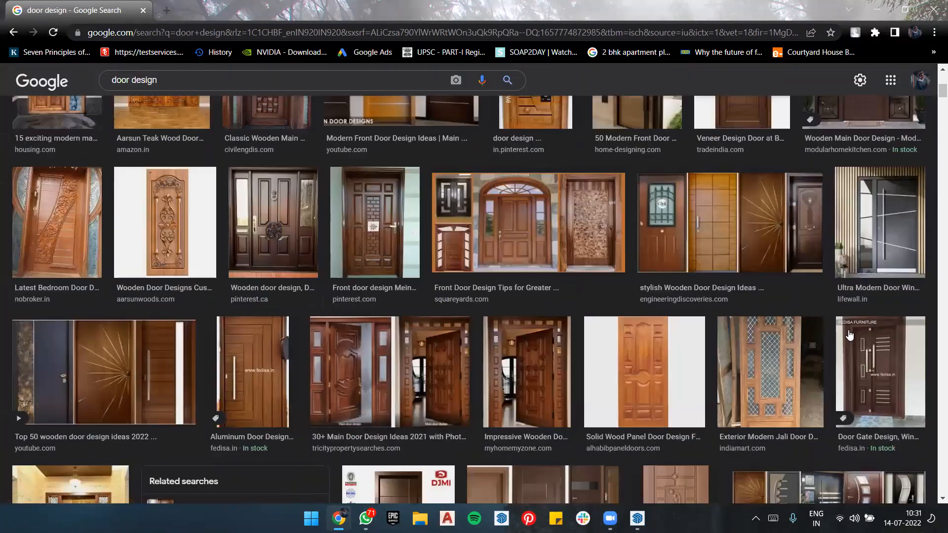
{"action": "scroll", "coordinate": [207, 306], "scroll_direction": "up", "scroll_amount": 7}
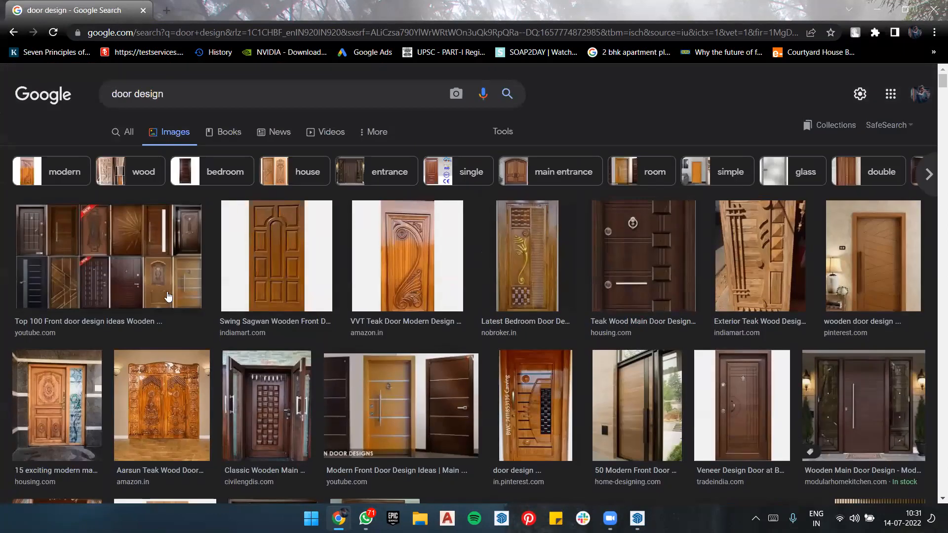
Step: Preview the "Top 100 Front door design ideas" collage and look through its related images
{"action": "left_click", "coordinate": [153, 279]}
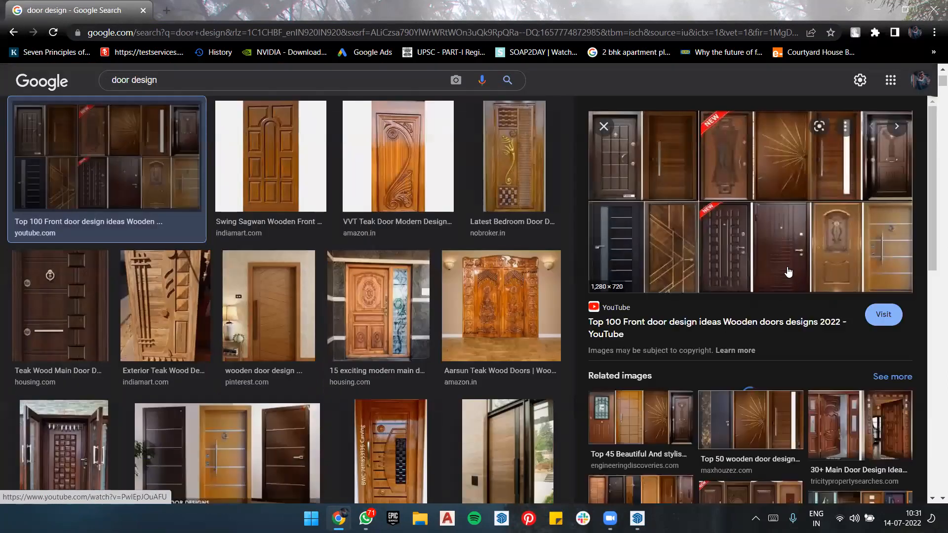
{"action": "scroll", "coordinate": [788, 272], "scroll_direction": "down", "scroll_amount": 3}
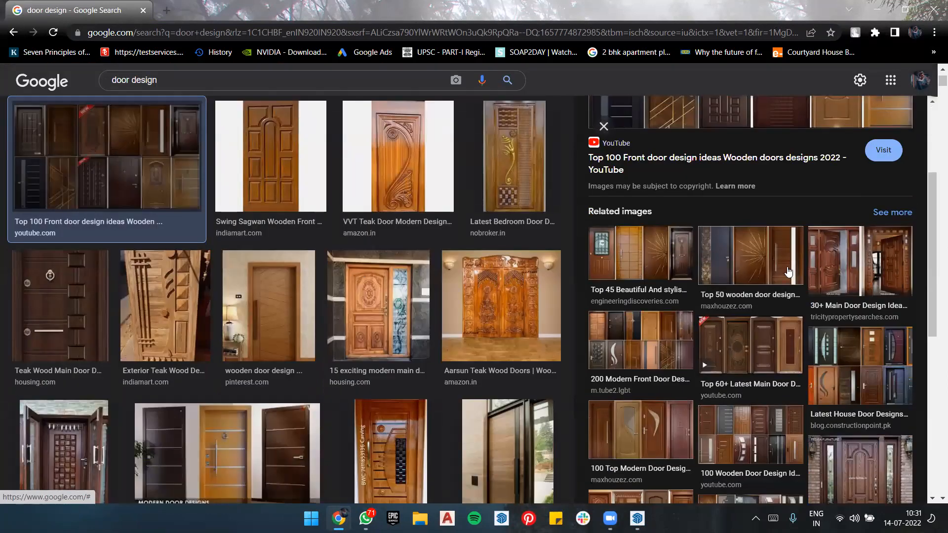
{"action": "scroll", "coordinate": [788, 272], "scroll_direction": "down", "scroll_amount": 3}
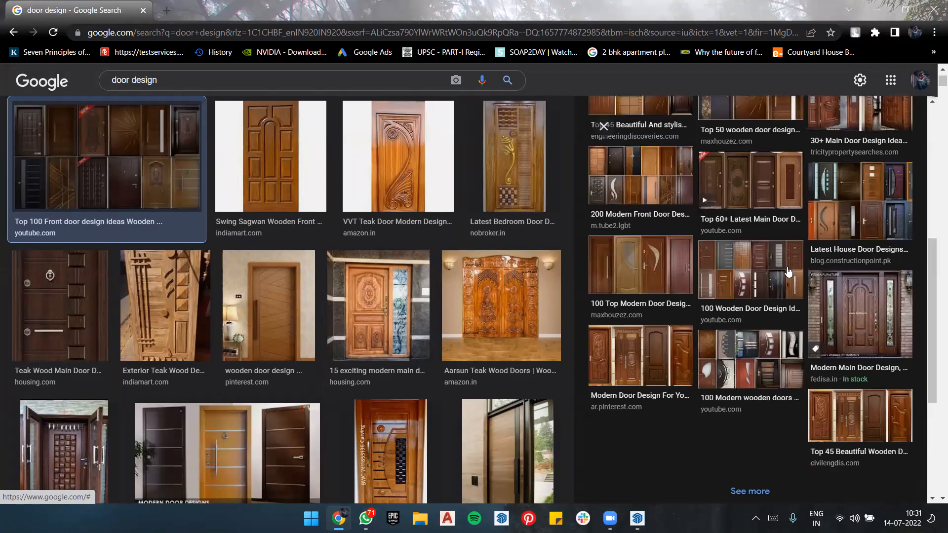
Step: Preview the related "100 Modern wooden doors - Front door design ideas 2021" image and examine its door designs and related images
{"action": "left_click", "coordinate": [782, 345]}
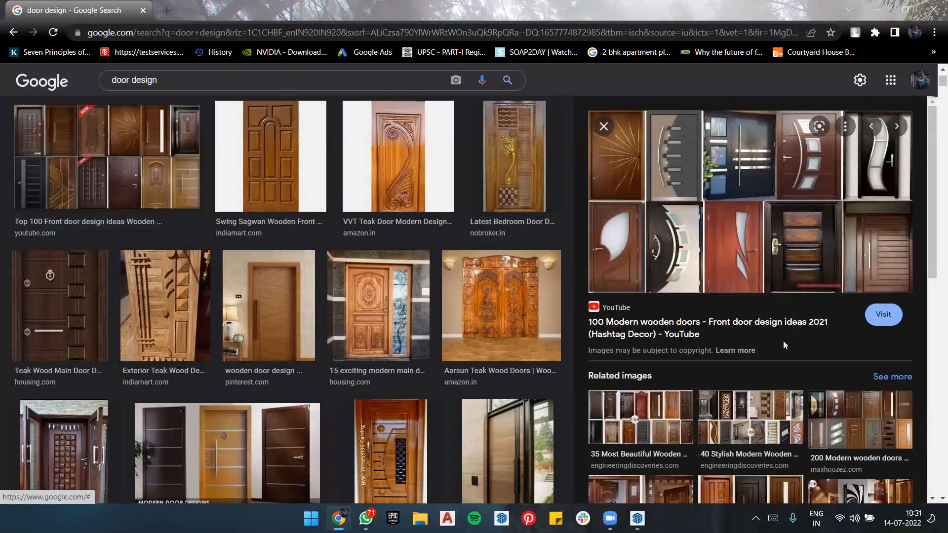
{"action": "scroll", "coordinate": [783, 342], "scroll_direction": "down", "scroll_amount": 2}
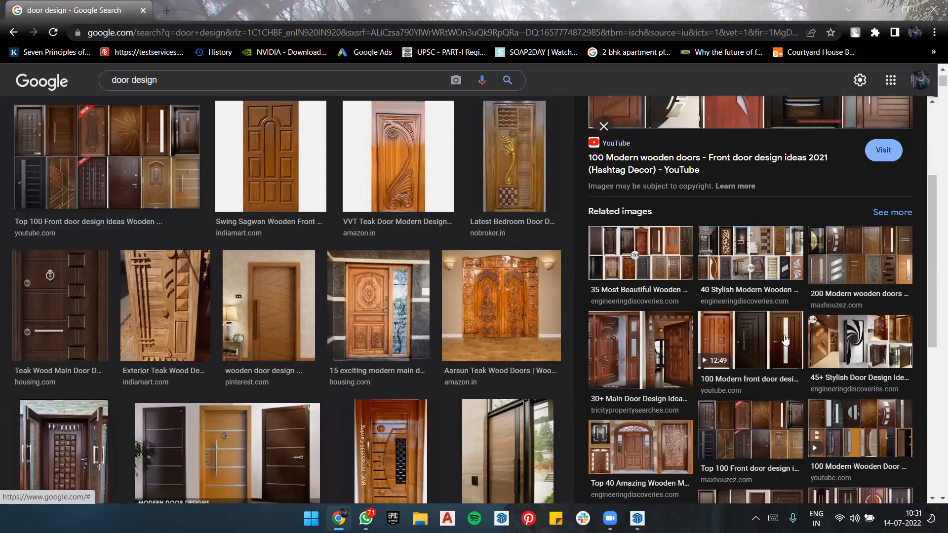
{"action": "scroll", "coordinate": [812, 269], "scroll_direction": "down", "scroll_amount": 3}
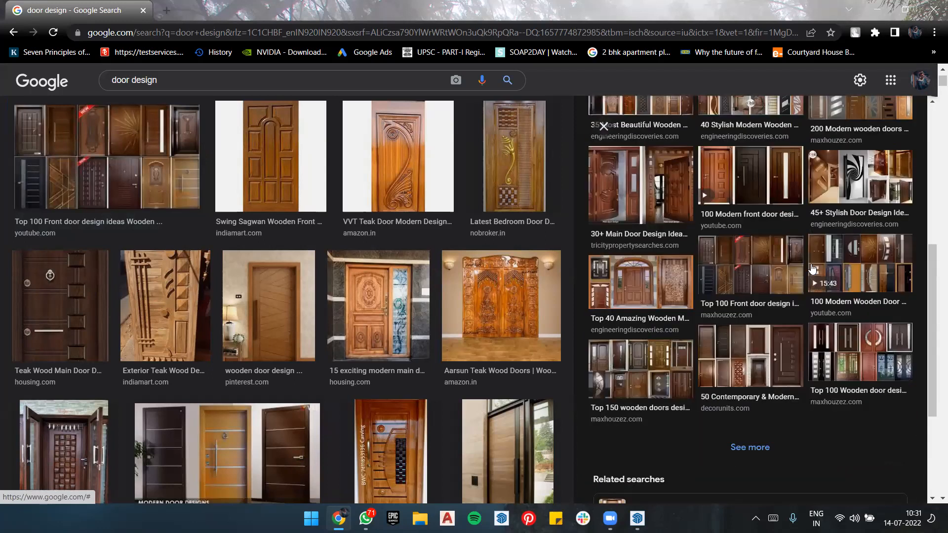
{"action": "scroll", "coordinate": [812, 269], "scroll_direction": "up", "scroll_amount": 3}
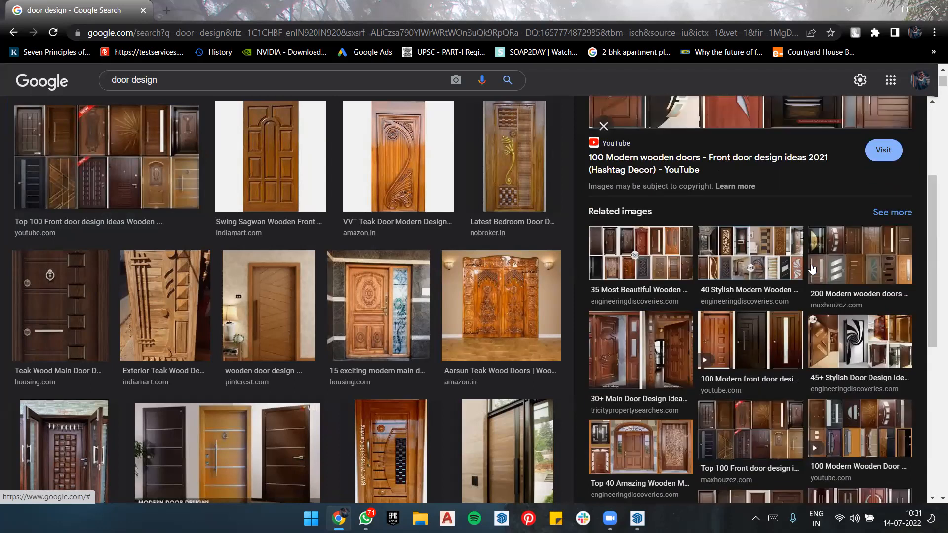
{"action": "scroll", "coordinate": [812, 269], "scroll_direction": "up", "scroll_amount": 3}
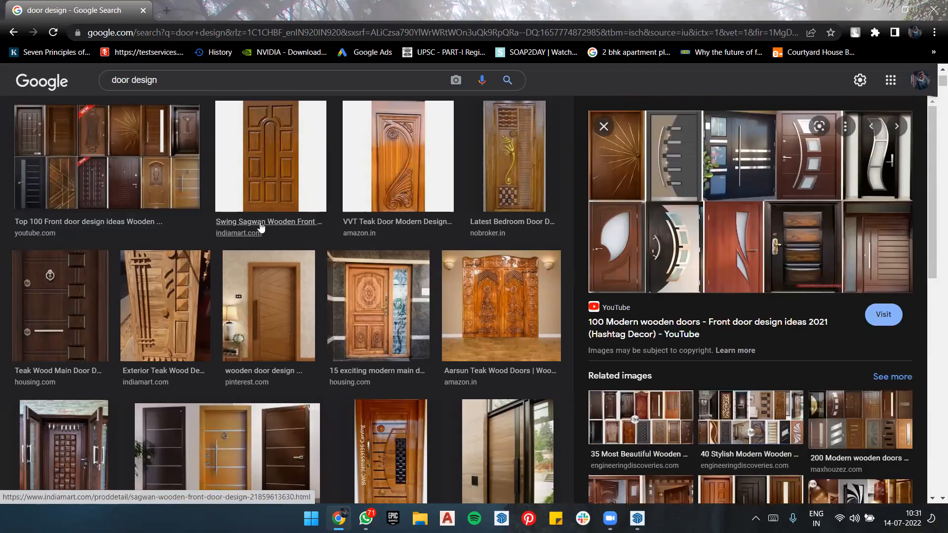
Step: Find the "Modern Main Door Designs" collage from decorchamp.com further down the results and preview it with its related images
{"action": "scroll", "coordinate": [262, 227], "scroll_direction": "down", "scroll_amount": 15}
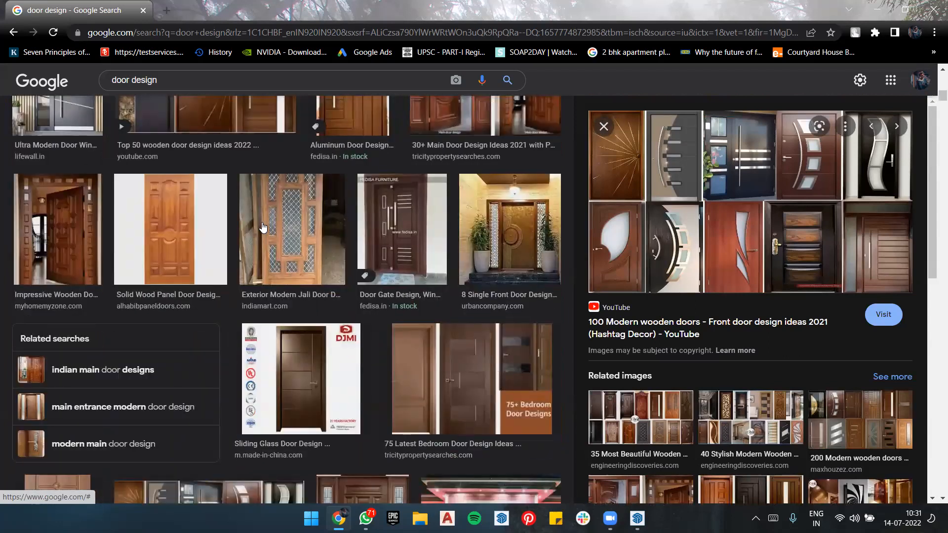
{"action": "scroll", "coordinate": [353, 226], "scroll_direction": "down", "scroll_amount": 6}
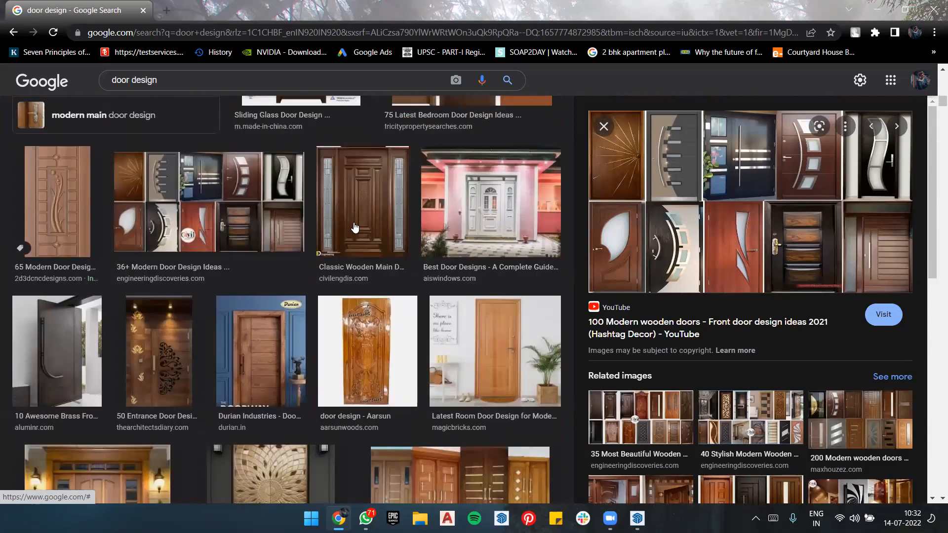
{"action": "scroll", "coordinate": [318, 231], "scroll_direction": "down", "scroll_amount": 6}
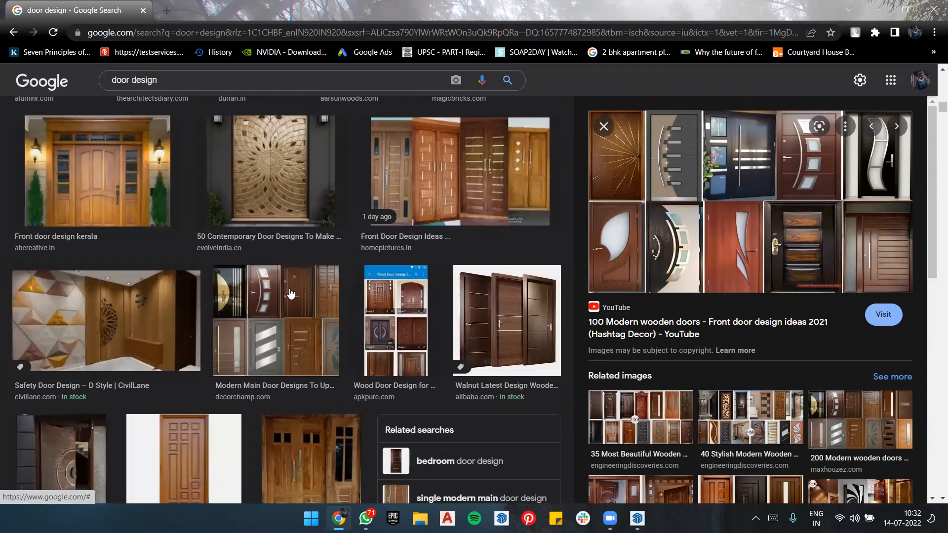
{"action": "left_click", "coordinate": [213, 275]}
{"action": "scroll", "coordinate": [770, 205], "scroll_direction": "down", "scroll_amount": 6}
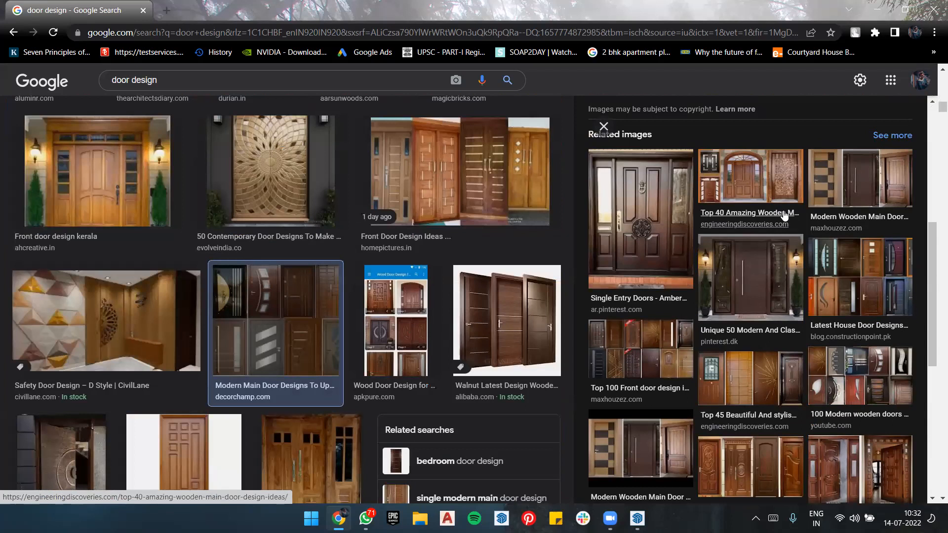
Step: Preview the "36+ Modern Door Design Ideas" collage from Engineering Discoveries and check its related images
{"action": "scroll", "coordinate": [381, 216], "scroll_direction": "up", "scroll_amount": 6}
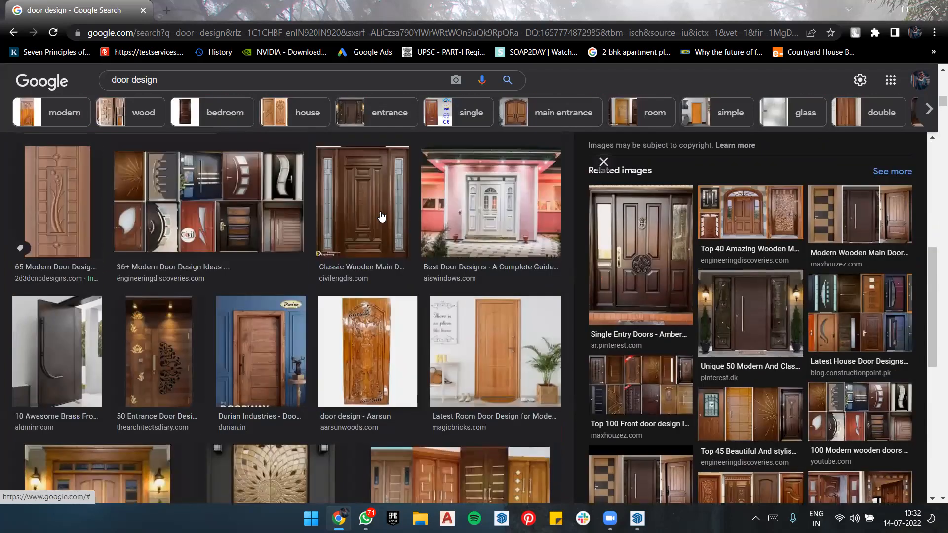
{"action": "left_click", "coordinate": [243, 228]}
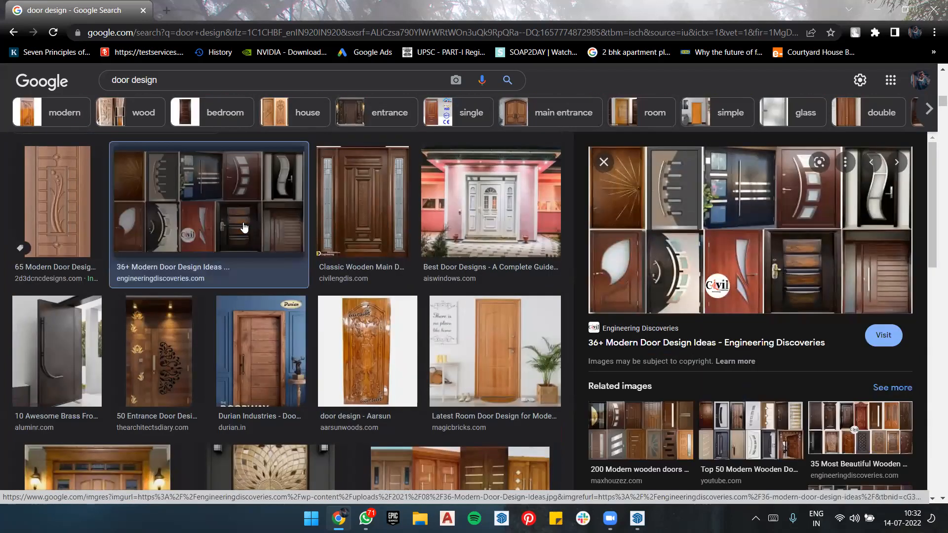
{"action": "scroll", "coordinate": [846, 242], "scroll_direction": "down", "scroll_amount": 3}
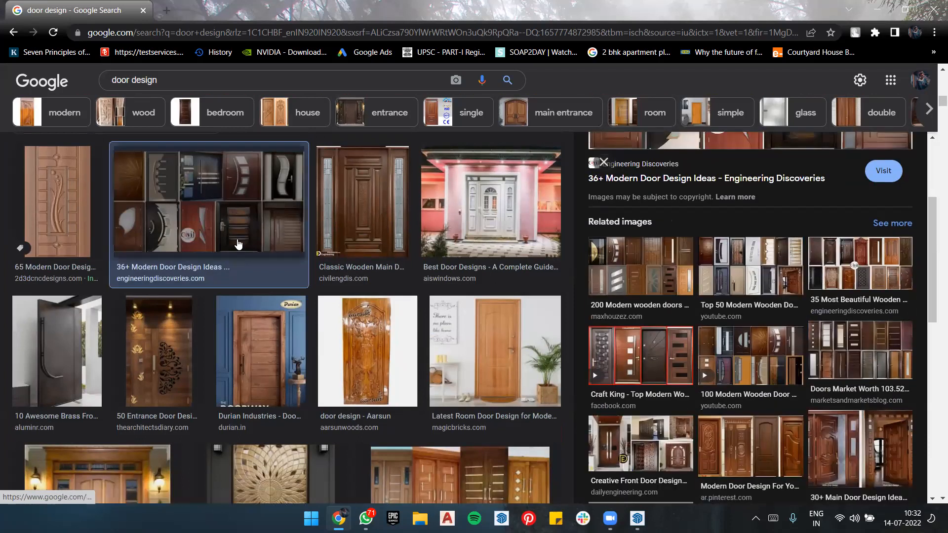
Step: Return to the first image result, "Top 100 Front door design ideas", and review its preview and related images again
{"action": "scroll", "coordinate": [237, 239], "scroll_direction": "up", "scroll_amount": 3}
{"action": "scroll", "coordinate": [431, 230], "scroll_direction": "up", "scroll_amount": 6}
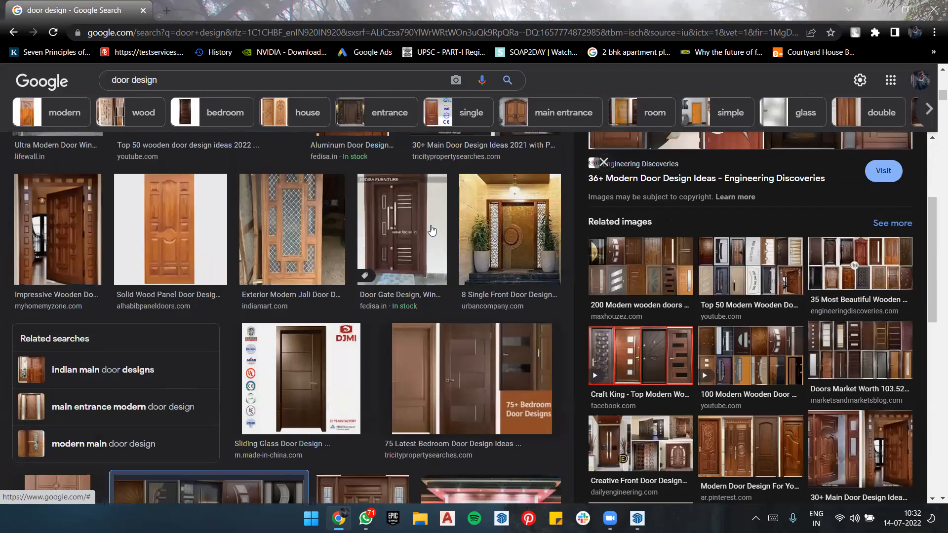
{"action": "scroll", "coordinate": [328, 255], "scroll_direction": "up", "scroll_amount": 9}
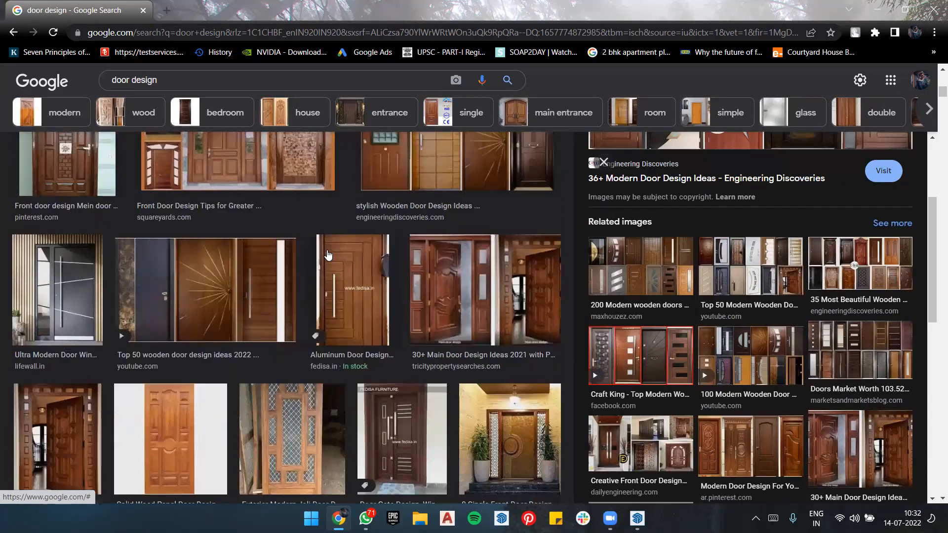
{"action": "scroll", "coordinate": [328, 255], "scroll_direction": "up", "scroll_amount": 6}
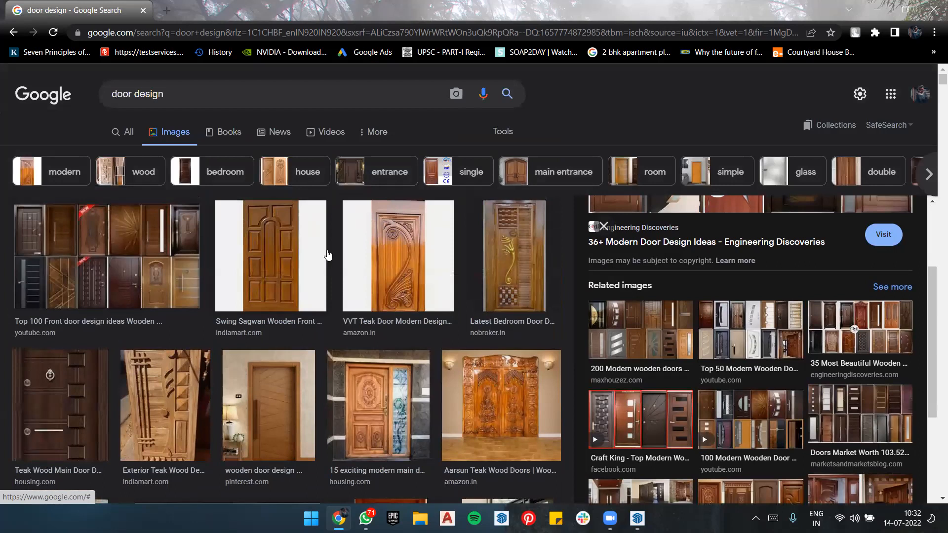
{"action": "left_click", "coordinate": [163, 261]}
{"action": "scroll", "coordinate": [767, 220], "scroll_direction": "down", "scroll_amount": 3}
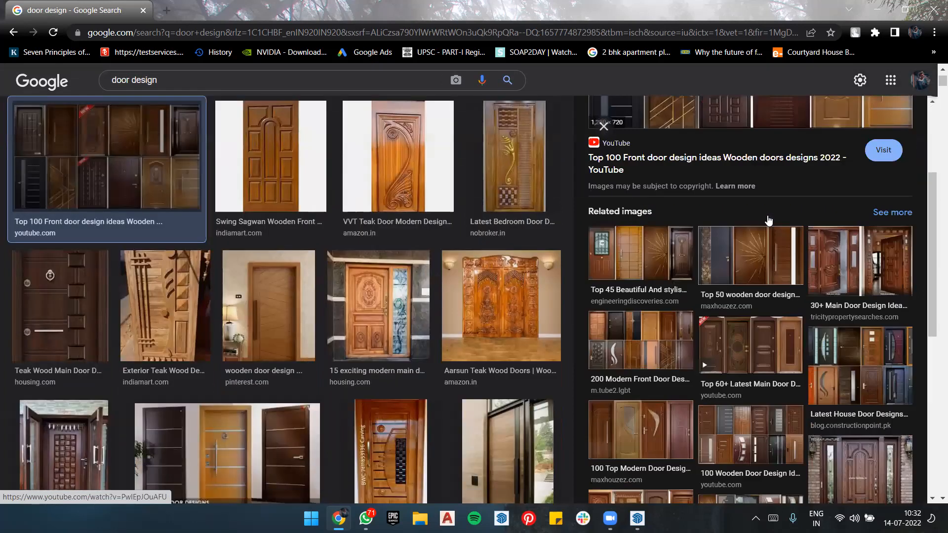
{"action": "scroll", "coordinate": [768, 221], "scroll_direction": "down", "scroll_amount": 3}
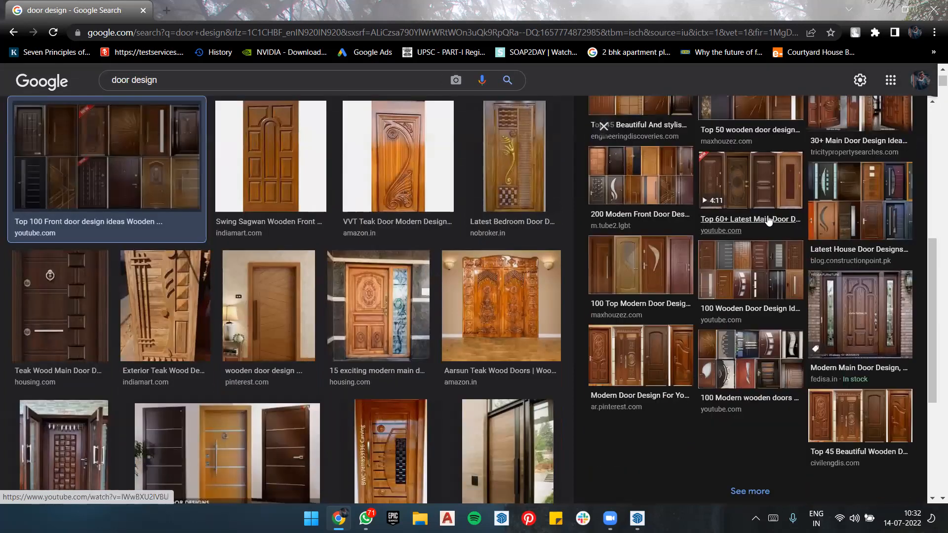
{"action": "scroll", "coordinate": [768, 220], "scroll_direction": "down", "scroll_amount": 4}
{"action": "scroll", "coordinate": [768, 221], "scroll_direction": "up", "scroll_amount": 8}
Step: Browse further door results, reopen the "36+ Modern Door Design Ideas" preview, and examine its door designs and related images
{"action": "scroll", "coordinate": [314, 246], "scroll_direction": "down", "scroll_amount": 6}
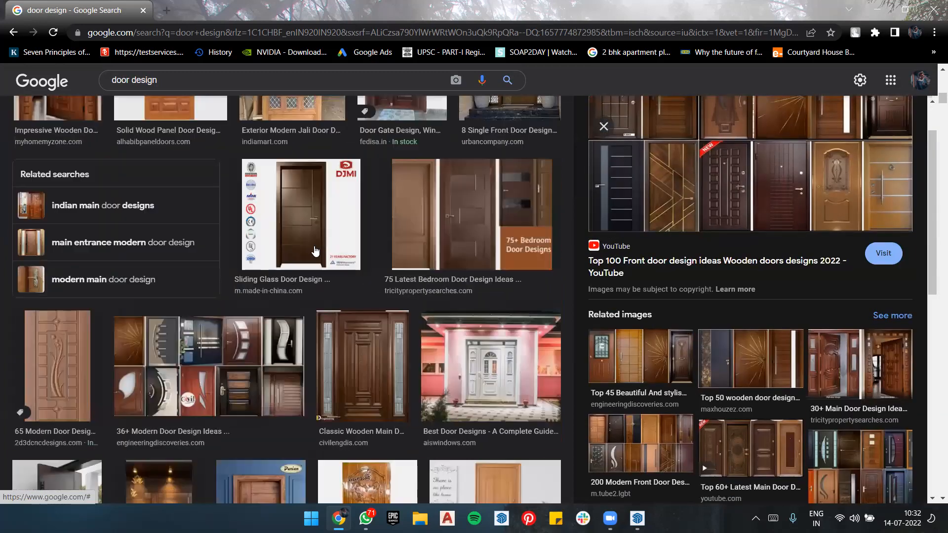
{"action": "scroll", "coordinate": [314, 246], "scroll_direction": "down", "scroll_amount": 3}
{"action": "scroll", "coordinate": [315, 250], "scroll_direction": "down", "scroll_amount": 6}
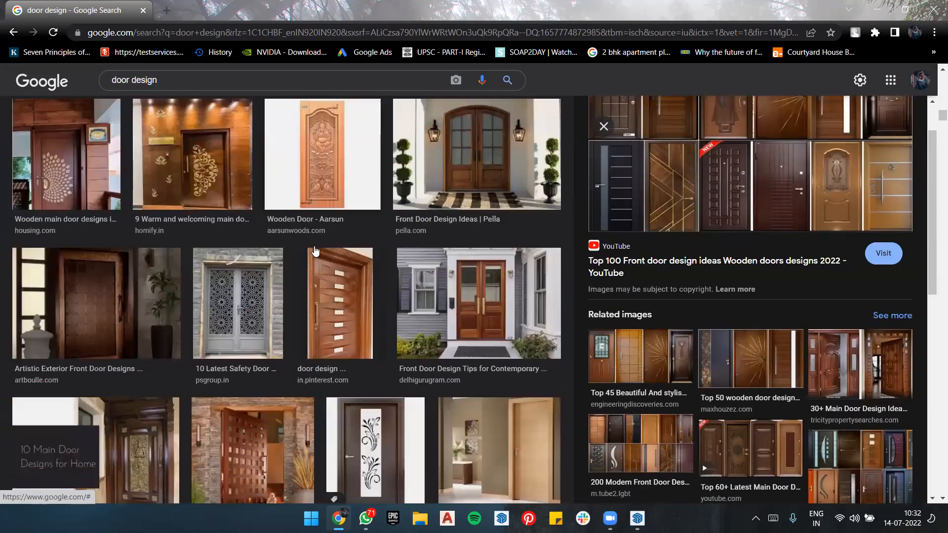
{"action": "scroll", "coordinate": [314, 246], "scroll_direction": "up", "scroll_amount": 9}
{"action": "scroll", "coordinate": [313, 247], "scroll_direction": "up", "scroll_amount": 7}
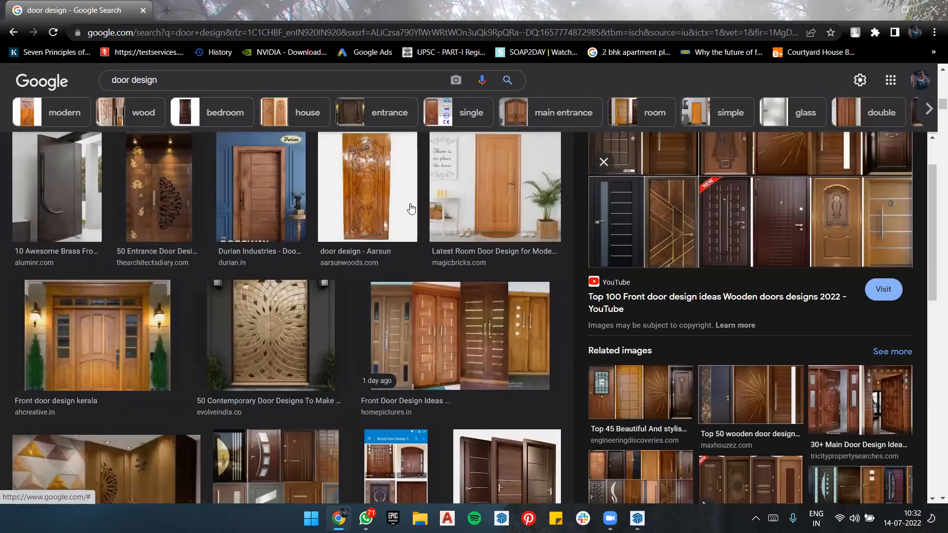
{"action": "scroll", "coordinate": [409, 205], "scroll_direction": "up", "scroll_amount": 7}
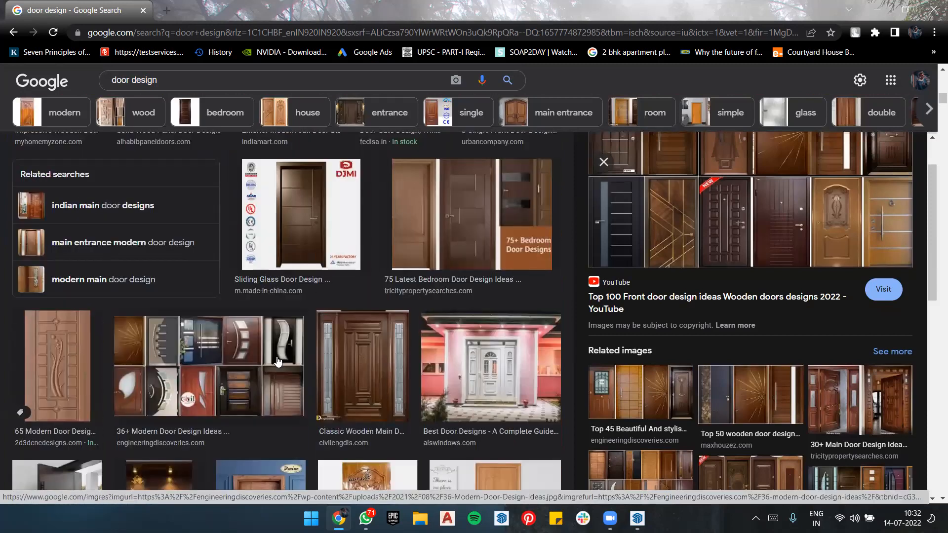
{"action": "left_click", "coordinate": [297, 363]}
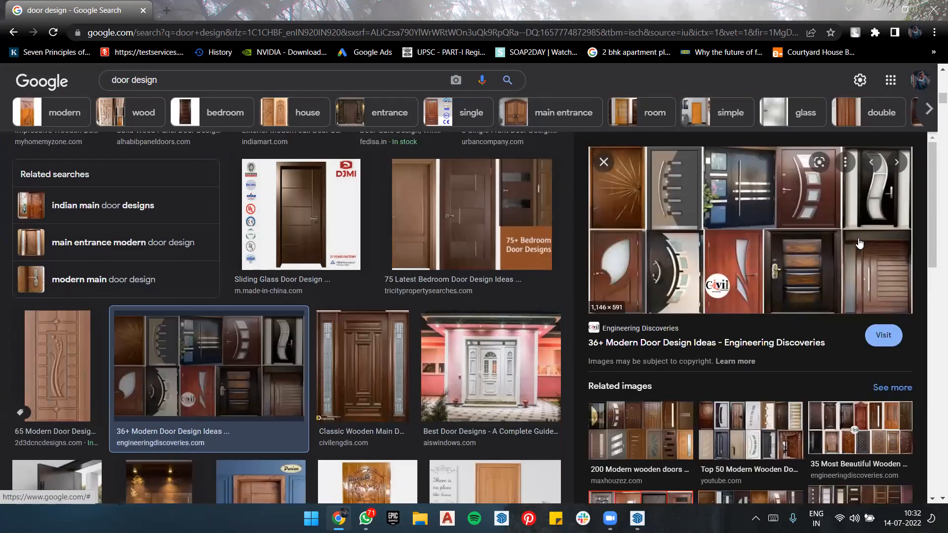
{"action": "scroll", "coordinate": [779, 255], "scroll_direction": "down", "scroll_amount": 3}
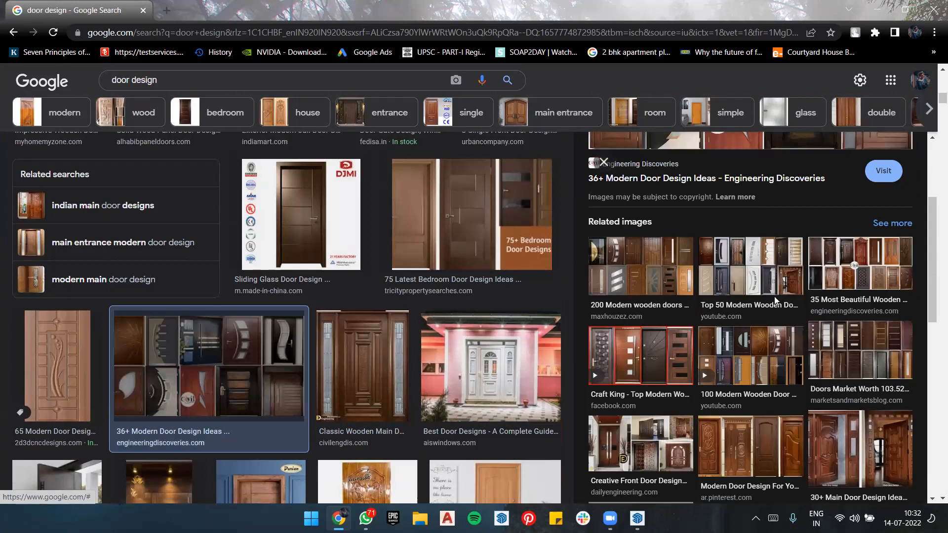
{"action": "scroll", "coordinate": [775, 301], "scroll_direction": "down", "scroll_amount": 3}
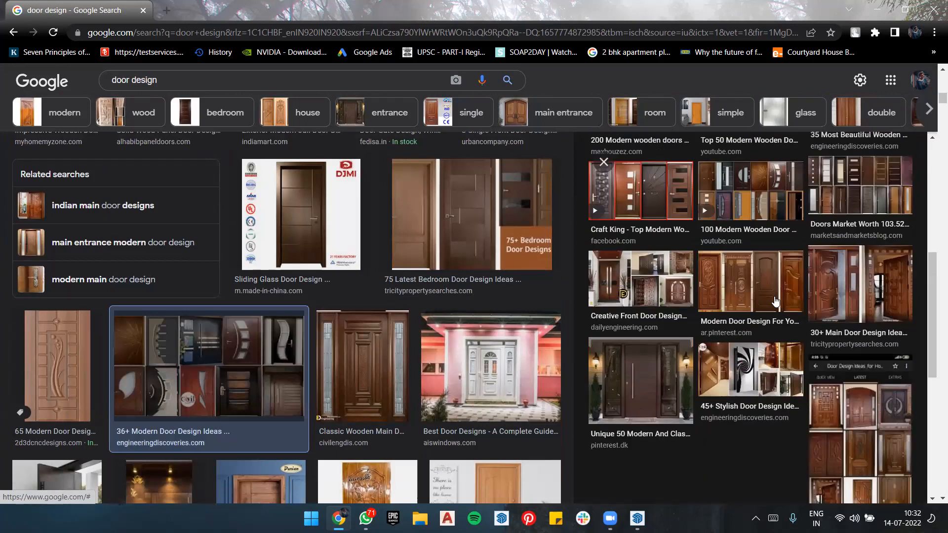
{"action": "scroll", "coordinate": [775, 300], "scroll_direction": "down", "scroll_amount": 3}
{"action": "scroll", "coordinate": [774, 301], "scroll_direction": "up", "scroll_amount": 10}
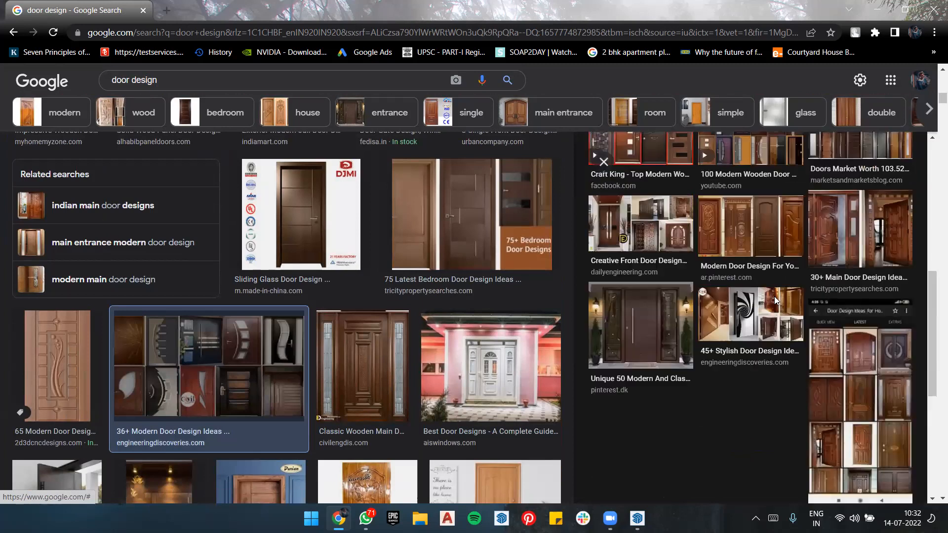
Step: Look through the door design image results for a suitable reference, from the first rows down to "36+ Modern Door Design Ideas"
{"action": "scroll", "coordinate": [473, 289], "scroll_direction": "down", "scroll_amount": 5}
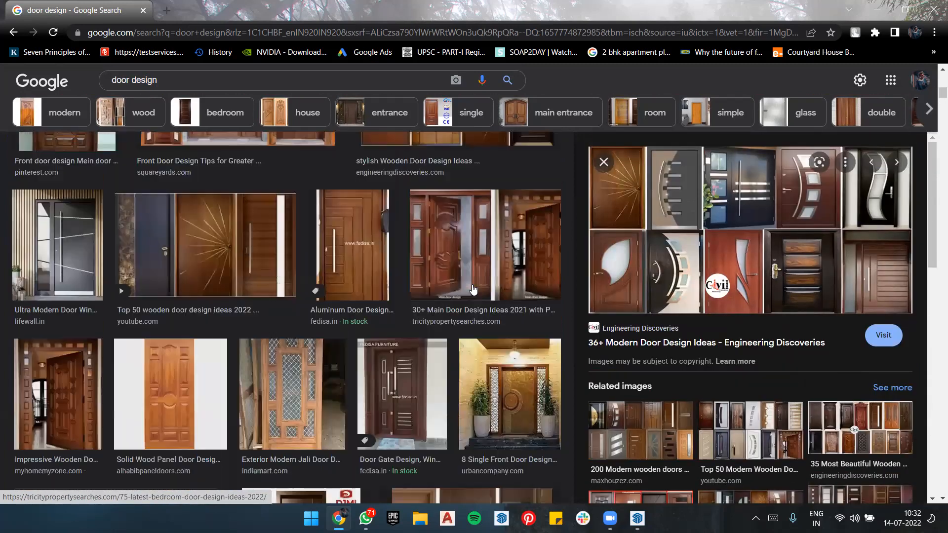
{"action": "scroll", "coordinate": [494, 288], "scroll_direction": "down", "scroll_amount": 5}
{"action": "scroll", "coordinate": [495, 289], "scroll_direction": "up", "scroll_amount": 10}
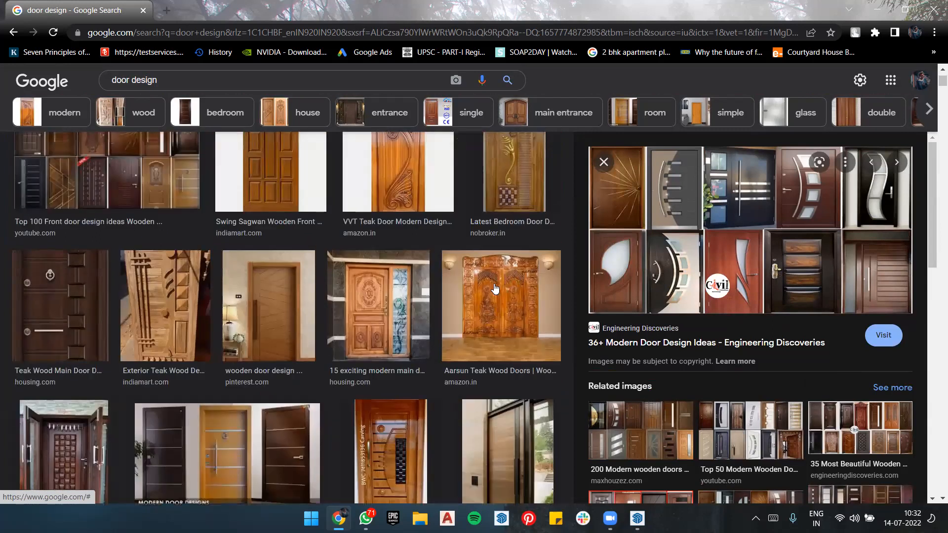
{"action": "scroll", "coordinate": [418, 302], "scroll_direction": "down", "scroll_amount": 5}
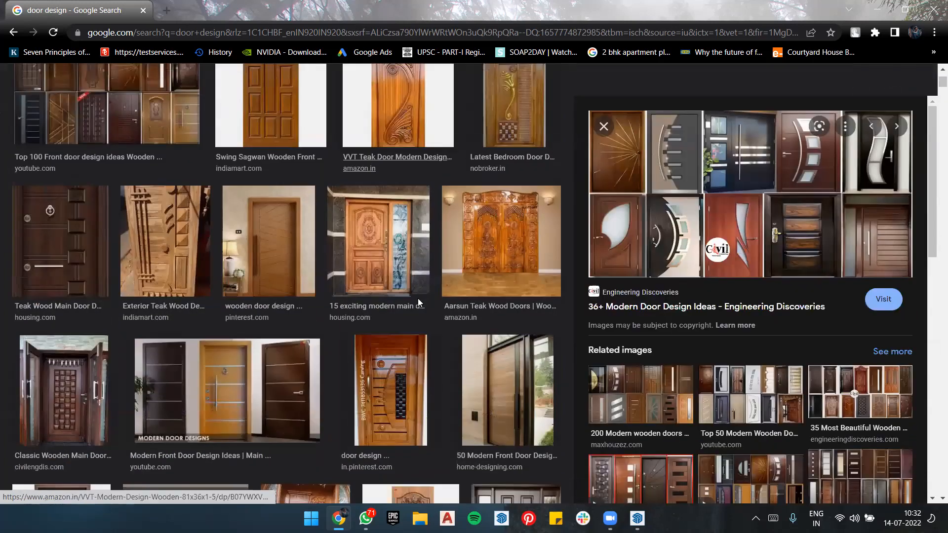
{"action": "scroll", "coordinate": [371, 332], "scroll_direction": "down", "scroll_amount": 1}
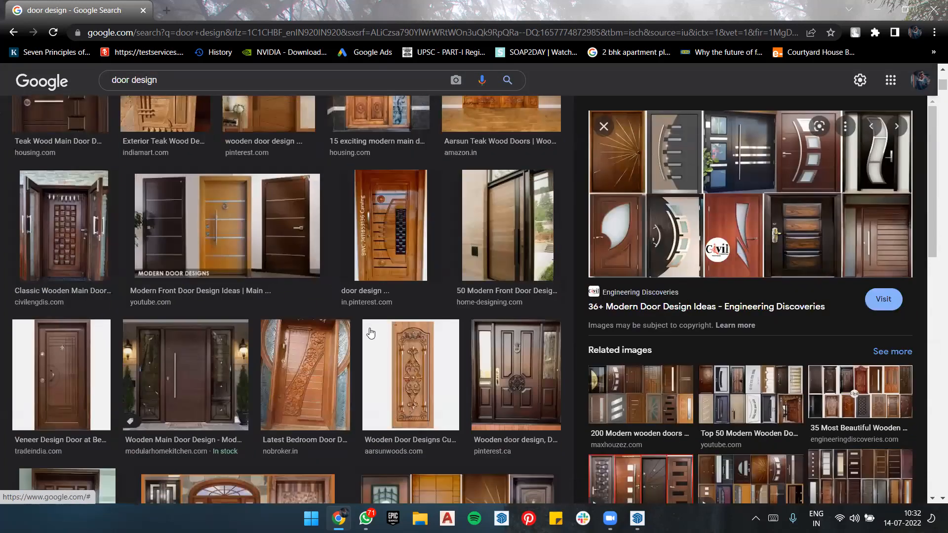
{"action": "scroll", "coordinate": [370, 333], "scroll_direction": "down", "scroll_amount": 3}
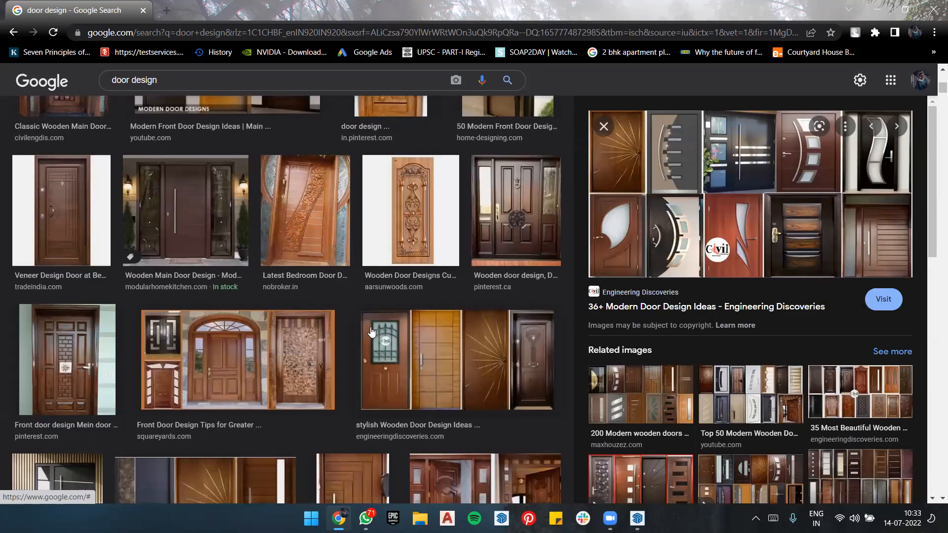
{"action": "scroll", "coordinate": [372, 332], "scroll_direction": "down", "scroll_amount": 3}
{"action": "scroll", "coordinate": [372, 331], "scroll_direction": "down", "scroll_amount": 3}
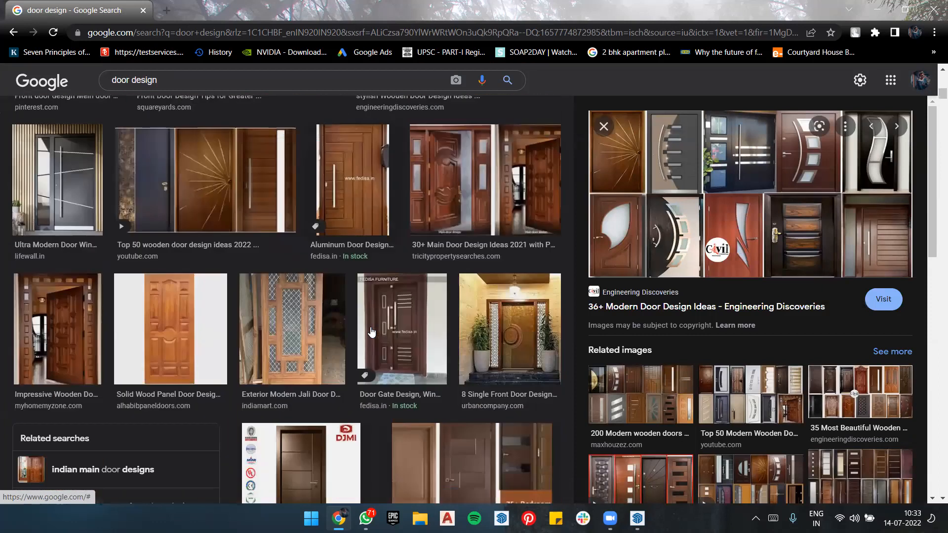
{"action": "scroll", "coordinate": [372, 331], "scroll_direction": "down", "scroll_amount": 3}
{"action": "scroll", "coordinate": [370, 327], "scroll_direction": "down", "scroll_amount": 3}
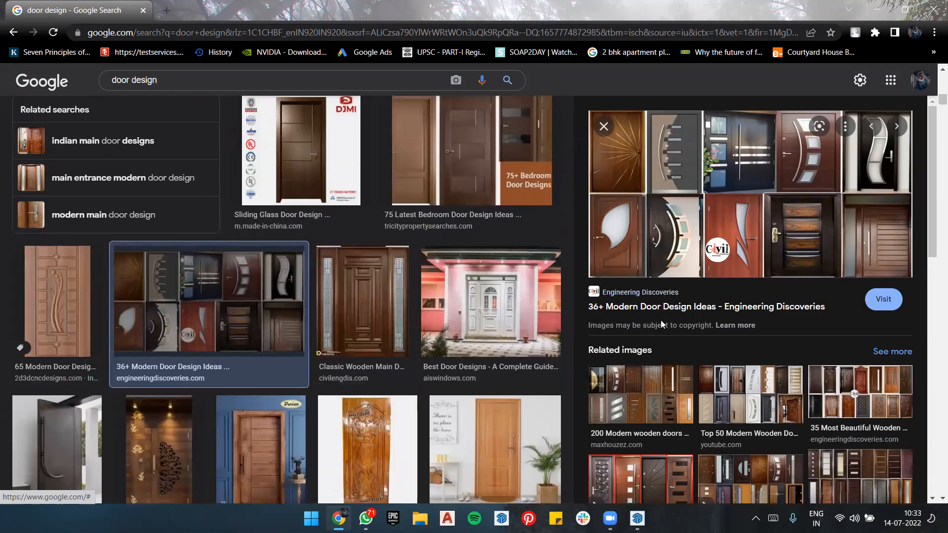
Step: Preview the related "200 Modern wooden doors design ideas 2021 catalogue" image, check its related images, and return to the "36+ Modern Door Design Ideas" preview
{"action": "scroll", "coordinate": [660, 320], "scroll_direction": "down", "scroll_amount": 3}
{"action": "left_click", "coordinate": [658, 262]}
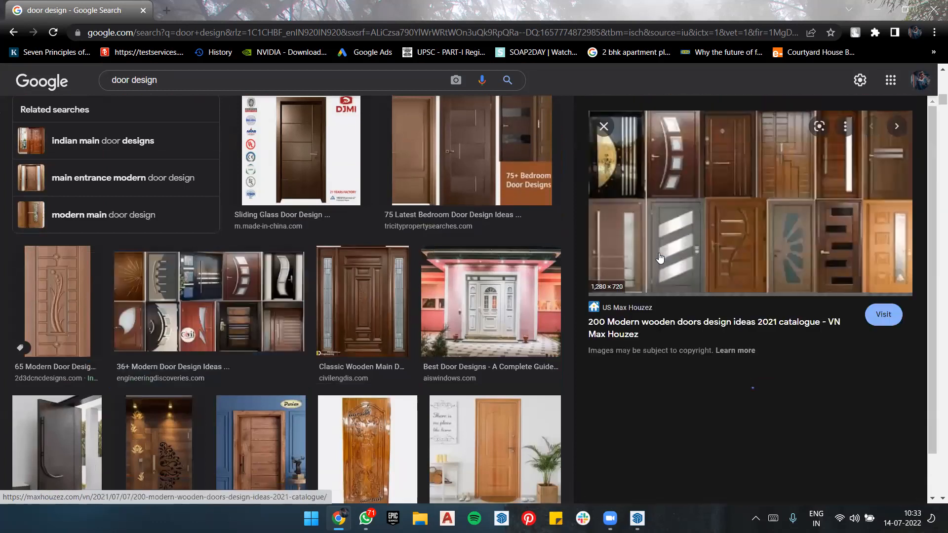
{"action": "scroll", "coordinate": [827, 218], "scroll_direction": "down", "scroll_amount": 3}
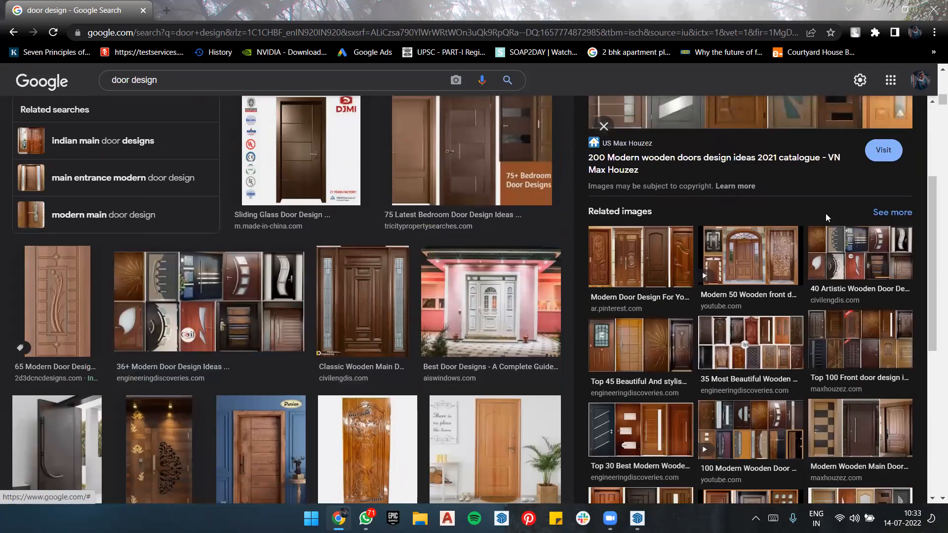
{"action": "scroll", "coordinate": [827, 218], "scroll_direction": "down", "scroll_amount": 3}
{"action": "left_click", "coordinate": [825, 213]}
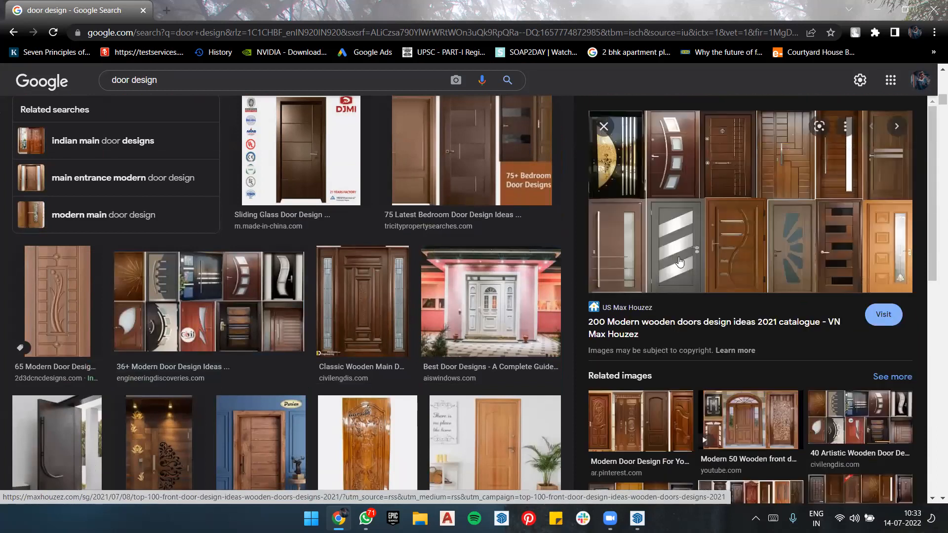
{"action": "left_click", "coordinate": [13, 32]}
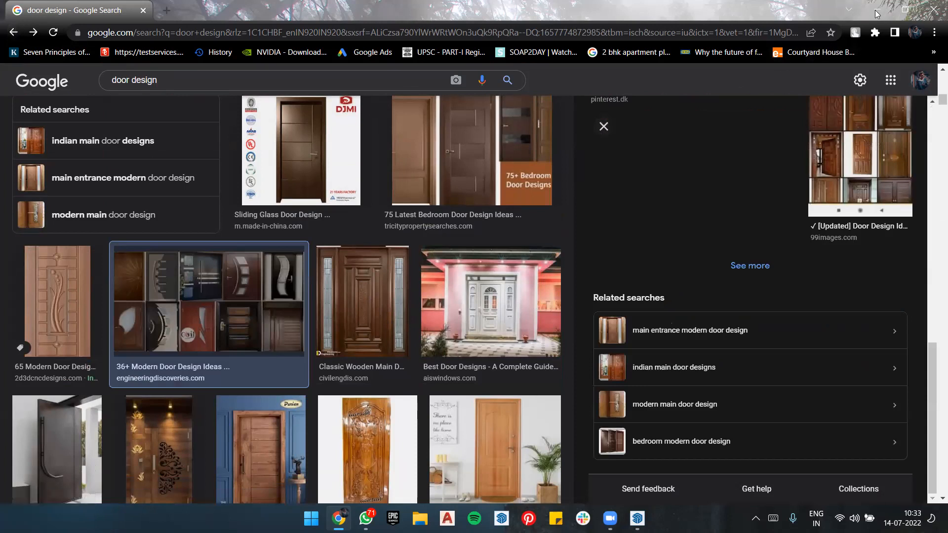
Step: Browse the door design results further down the page, past the related search suggestions
{"action": "scroll", "coordinate": [755, 292], "scroll_direction": "down", "scroll_amount": 7}
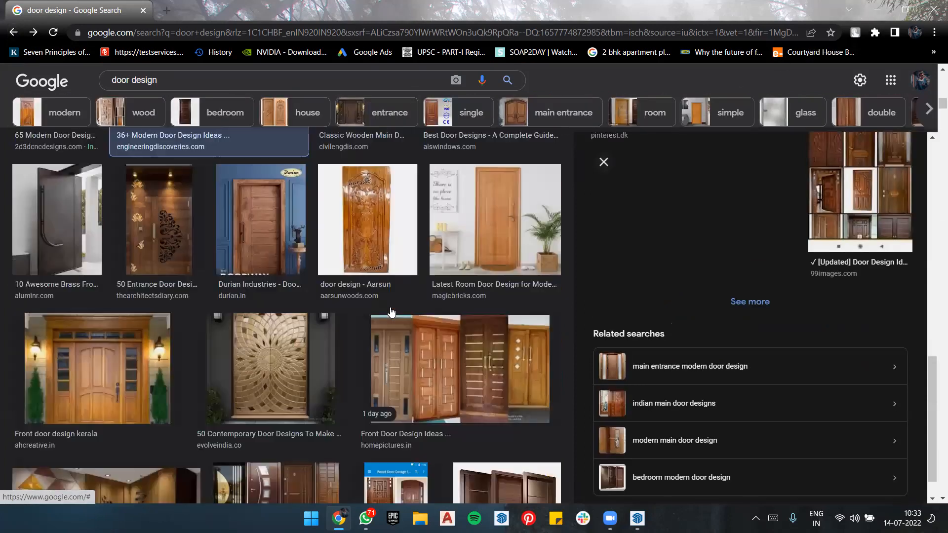
{"action": "scroll", "coordinate": [389, 311], "scroll_direction": "down", "scroll_amount": 12}
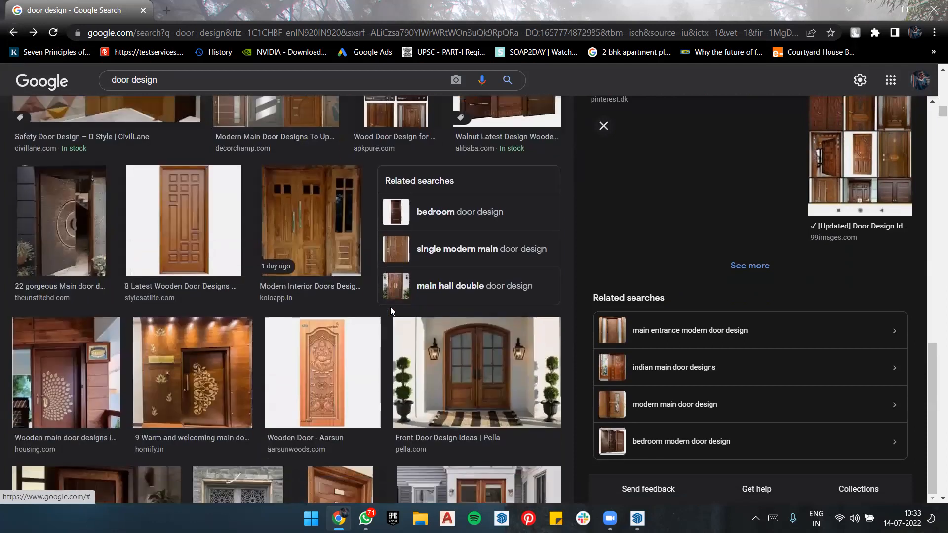
{"action": "scroll", "coordinate": [392, 312], "scroll_direction": "down", "scroll_amount": 7}
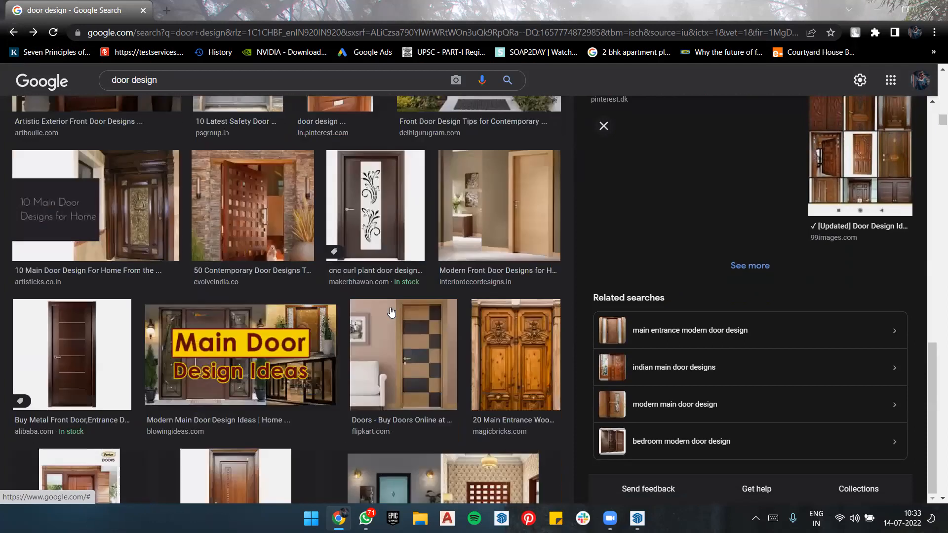
{"action": "scroll", "coordinate": [391, 312], "scroll_direction": "down", "scroll_amount": 3}
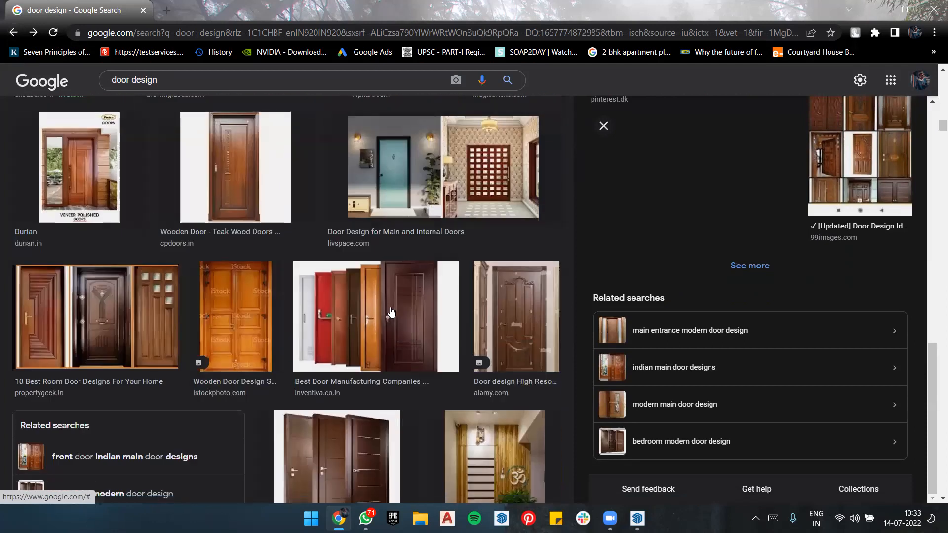
Step: Minimize the browser and SketchUp, and search the Downloads folder in File Explorer for a saved door reference image
{"action": "left_click", "coordinate": [877, 9]}
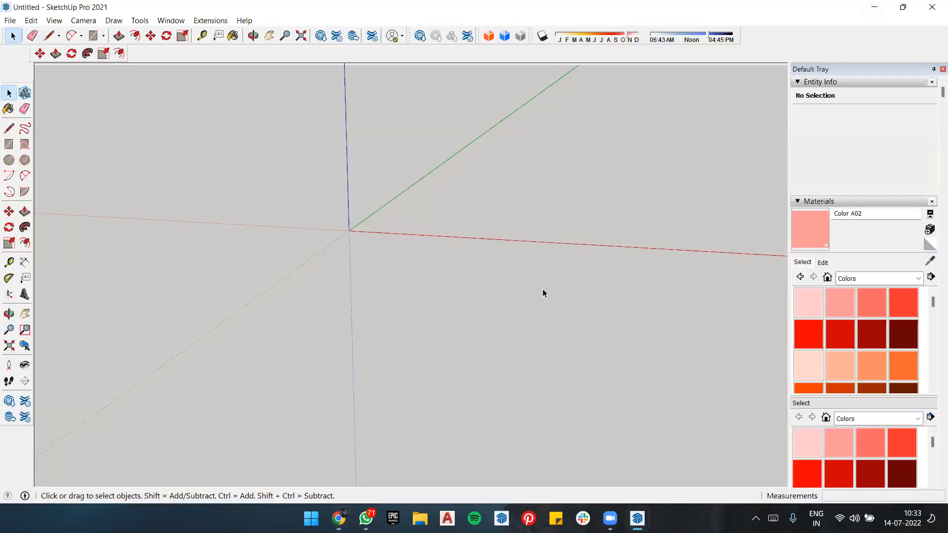
{"action": "left_click", "coordinate": [874, 7]}
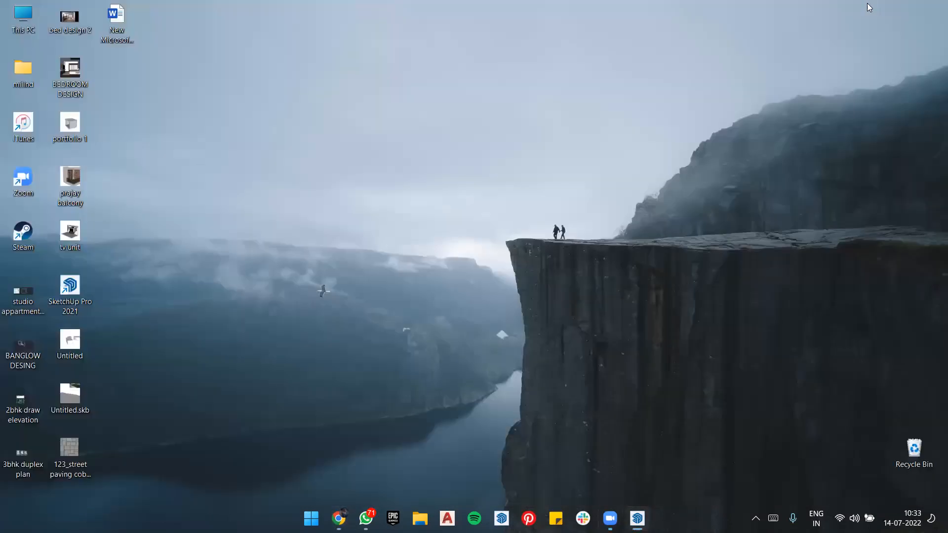
{"action": "double_click", "coordinate": [23, 19]}
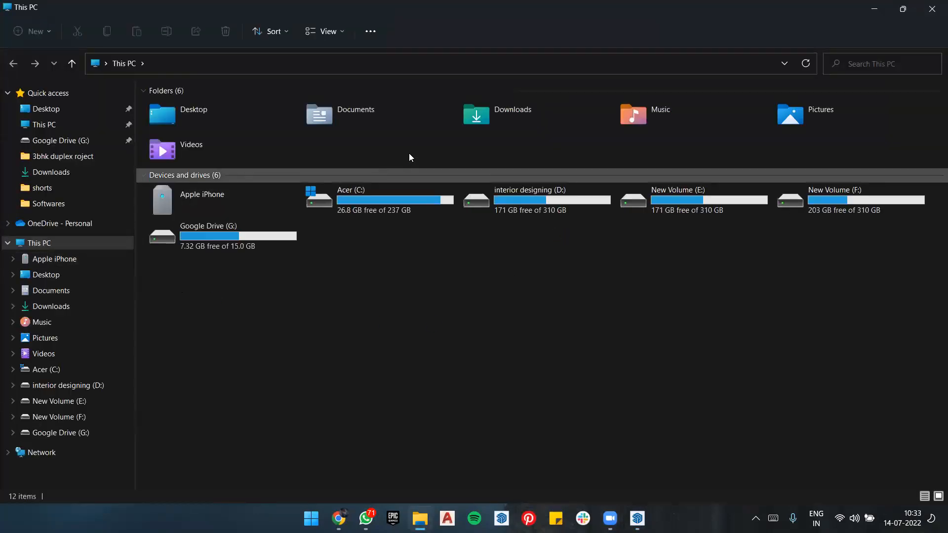
{"action": "left_click", "coordinate": [490, 120]}
{"action": "double_click", "coordinate": [489, 117]}
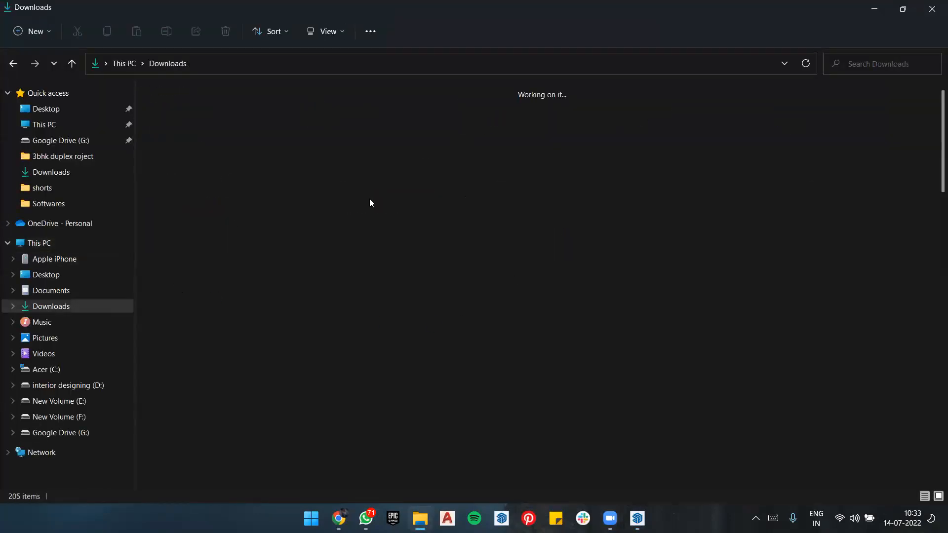
{"action": "scroll", "coordinate": [369, 199], "scroll_direction": "down", "scroll_amount": 4}
{"action": "scroll", "coordinate": [370, 199], "scroll_direction": "down", "scroll_amount": 5}
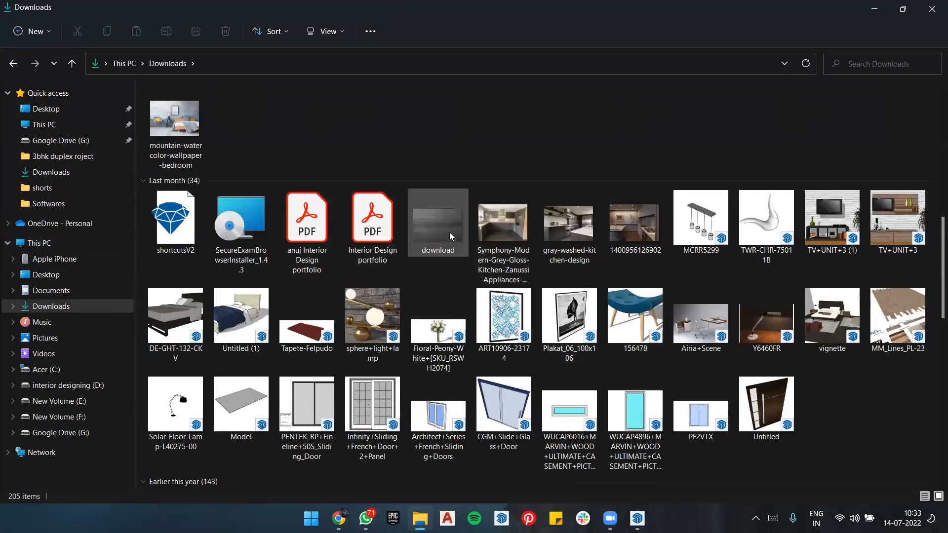
{"action": "scroll", "coordinate": [900, 226], "scroll_direction": "down", "scroll_amount": 8}
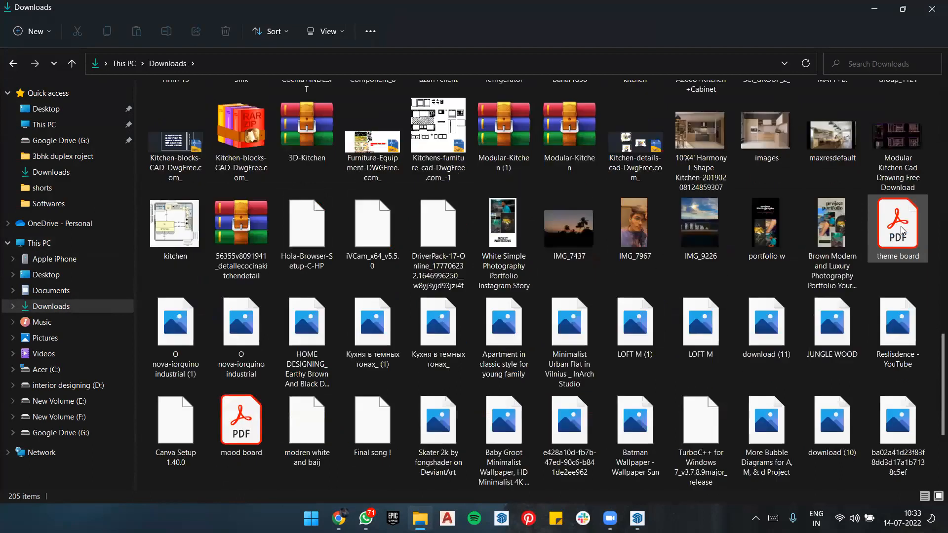
{"action": "scroll", "coordinate": [622, 235], "scroll_direction": "up", "scroll_amount": 15}
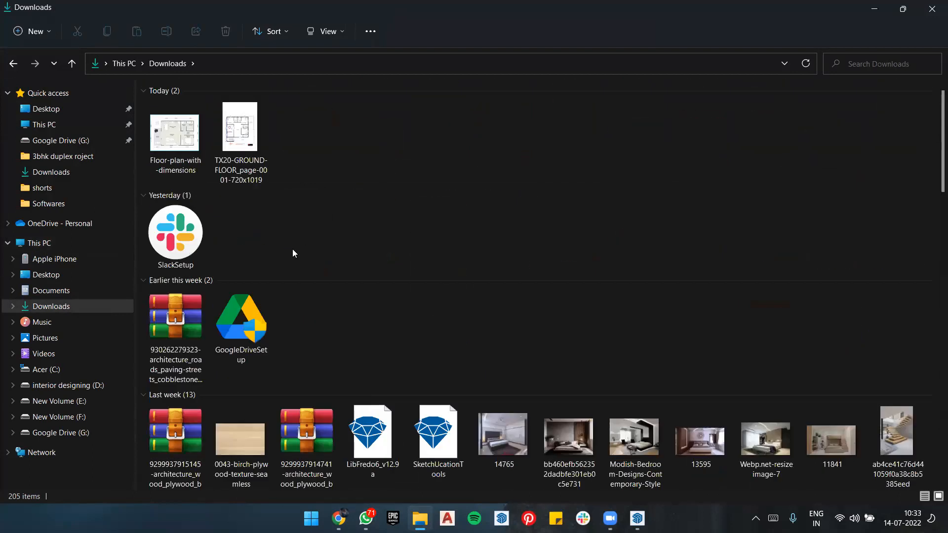
{"action": "left_click", "coordinate": [874, 8]}
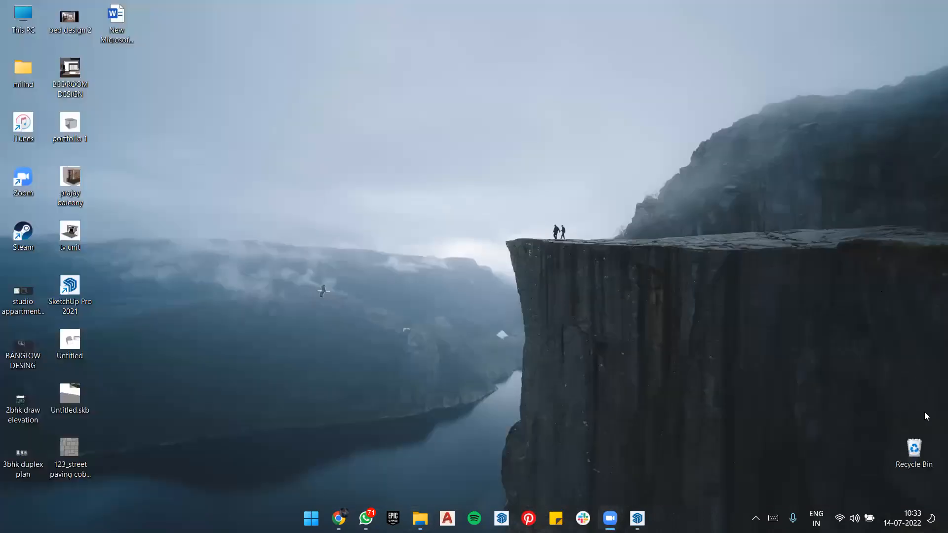
Step: Restore the deleted JPG file Untitled-hhhh from the Recycle Bin to Downloads
{"action": "double_click", "coordinate": [913, 449]}
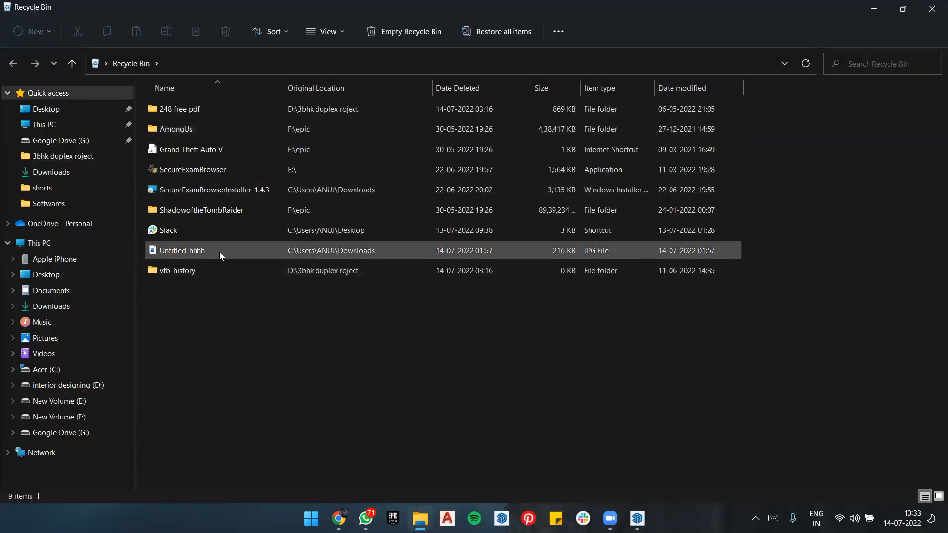
{"action": "left_click", "coordinate": [220, 169]}
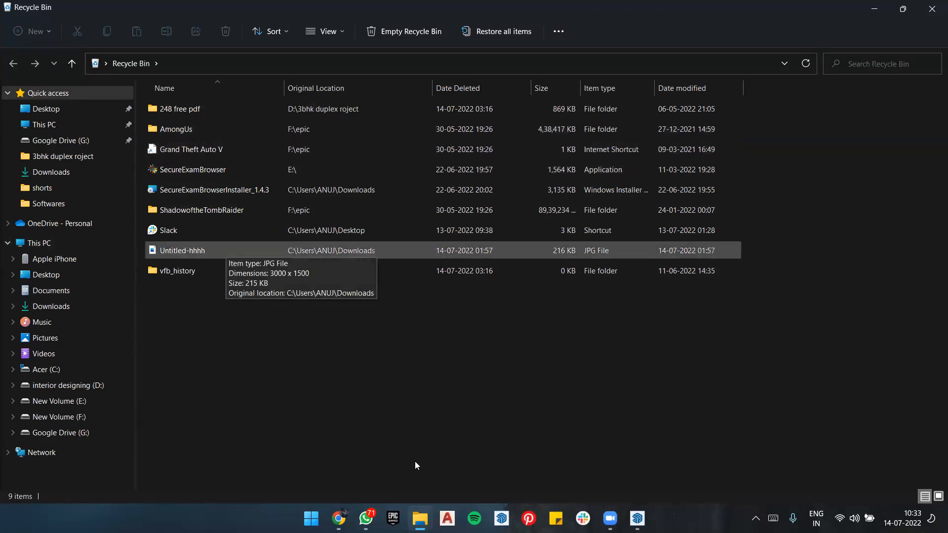
{"action": "double_click", "coordinate": [226, 249]}
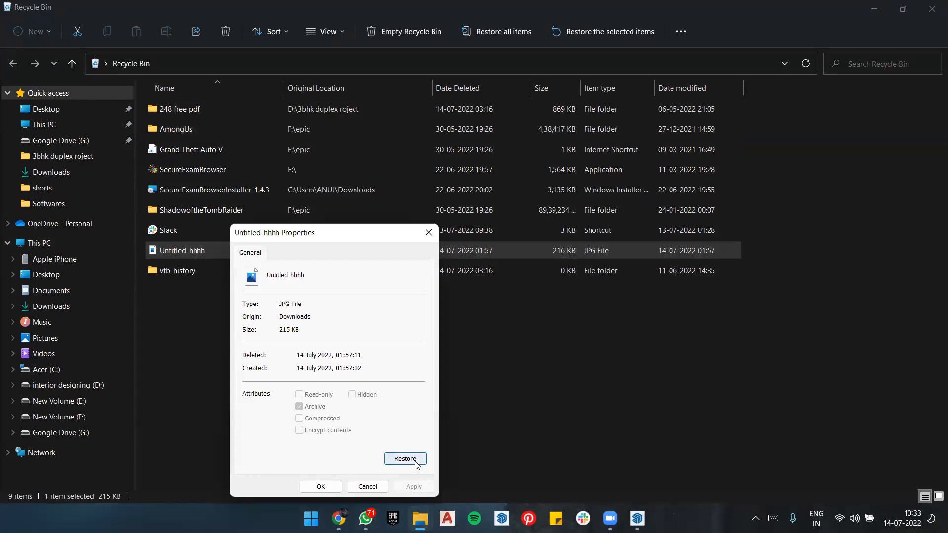
{"action": "left_click", "coordinate": [414, 459]}
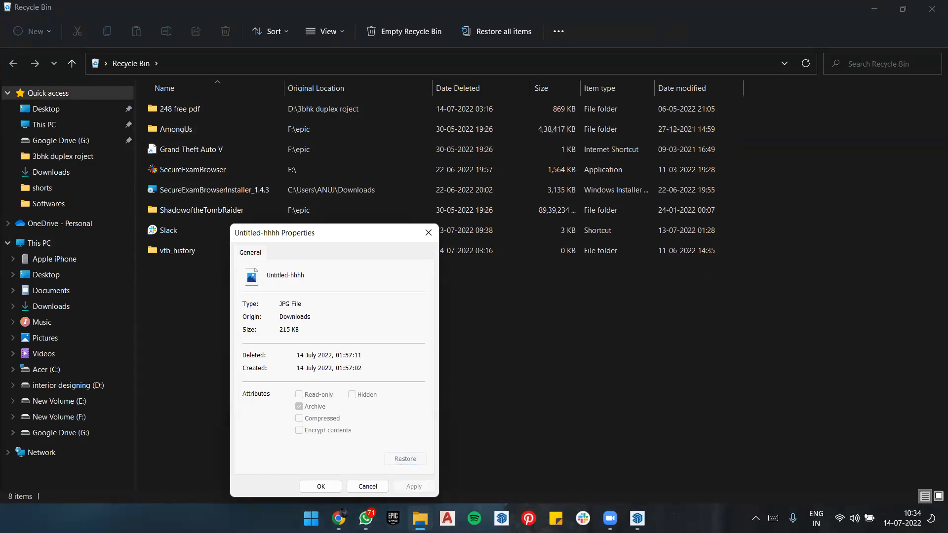
Step: Open the restored Untitled-hhhh image from the Downloads folder in the photo viewer and dismiss the video editor promotion
{"action": "left_click", "coordinate": [419, 518]}
{"action": "left_click", "coordinate": [338, 437]}
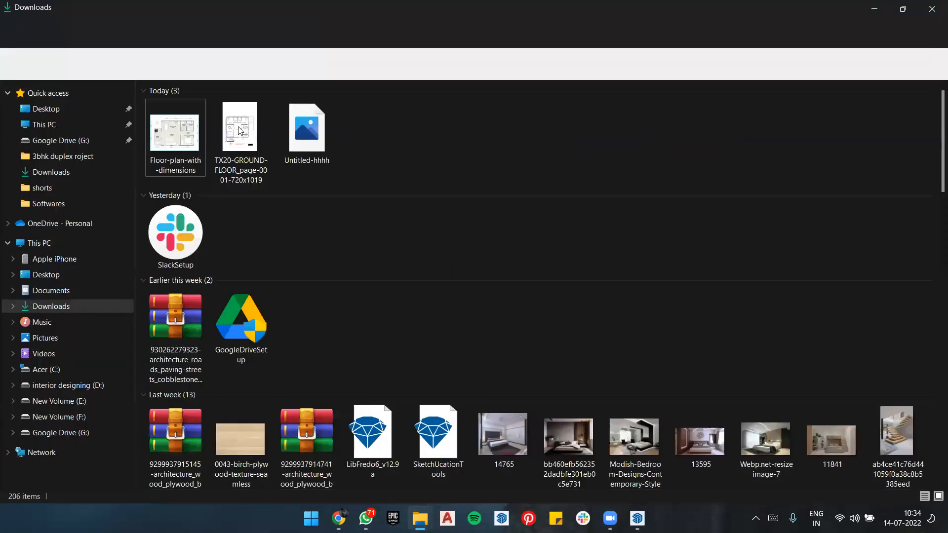
{"action": "double_click", "coordinate": [284, 132]}
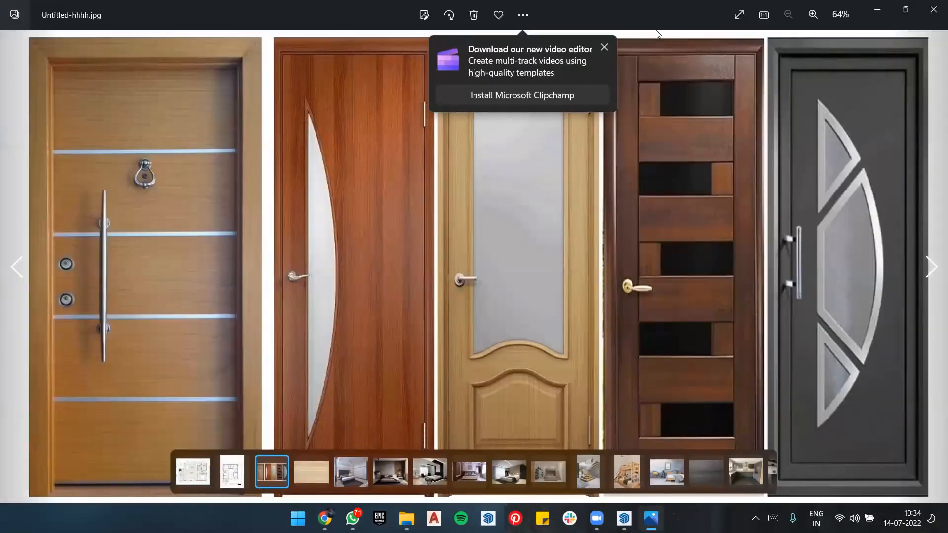
{"action": "left_click", "coordinate": [604, 48]}
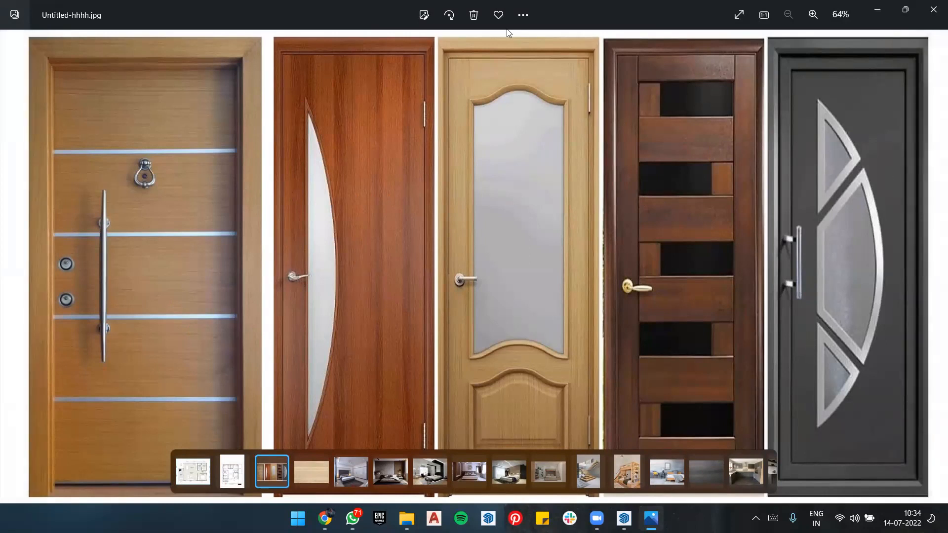
Step: Mark the dark grey door with curved glass panels using freehand green annotation strokes, and clear the annotations
{"action": "mouse_move", "coordinate": [839, 57]}
{"action": "left_mouse_down"}
{"action": "mouse_move", "coordinate": [810, 385]}
{"action": "mouse_move", "coordinate": [940, 237]}
{"action": "mouse_move", "coordinate": [797, 227]}
{"action": "left_mouse_up"}
{"action": "left_click_drag", "start_coordinate": [797, 227], "coordinate": [821, 358]}
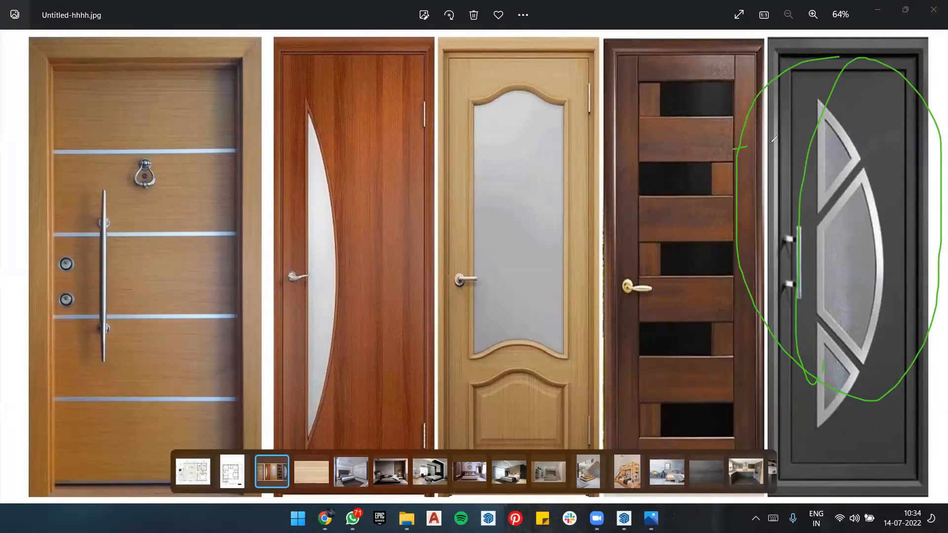
{"action": "key", "text": "ctrl+z"}
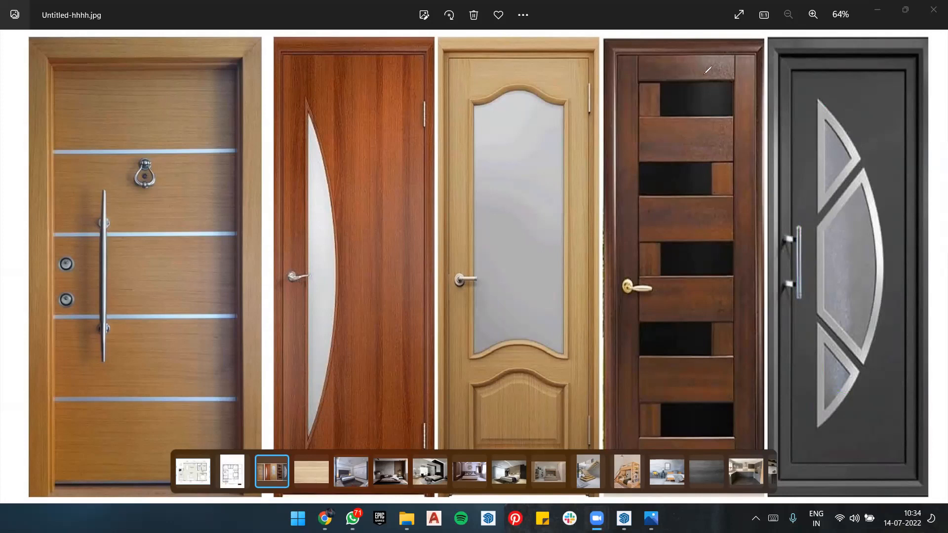
Step: Minimize the door image, close the Recycle Bin window, and switch to the empty SketchUp model
{"action": "left_click", "coordinate": [884, 13]}
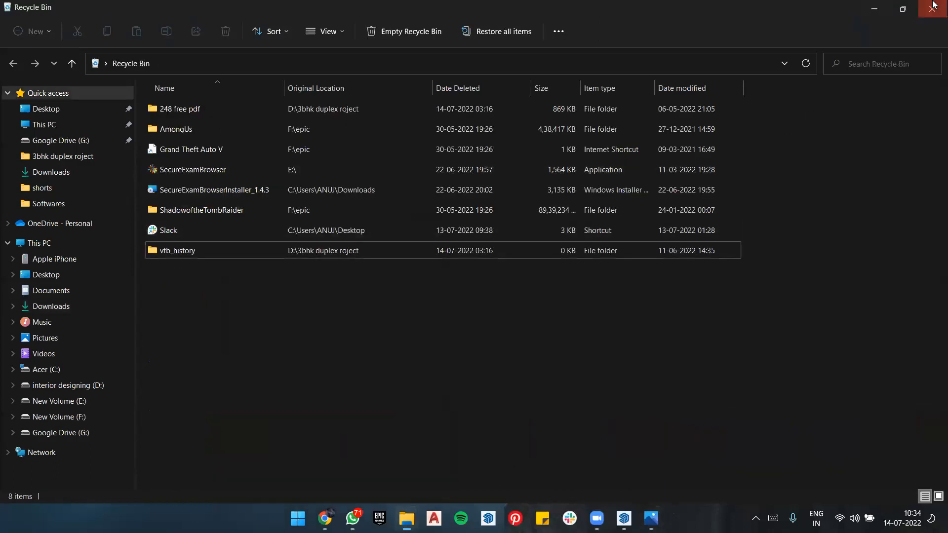
{"action": "left_click", "coordinate": [932, 6]}
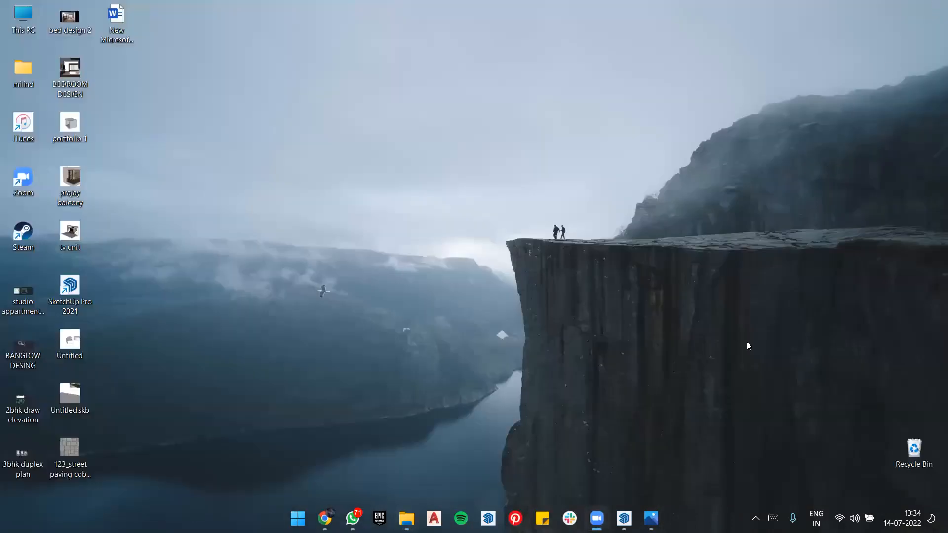
{"action": "mouse_move", "coordinate": [623, 517]}
{"action": "left_click", "coordinate": [623, 483]}
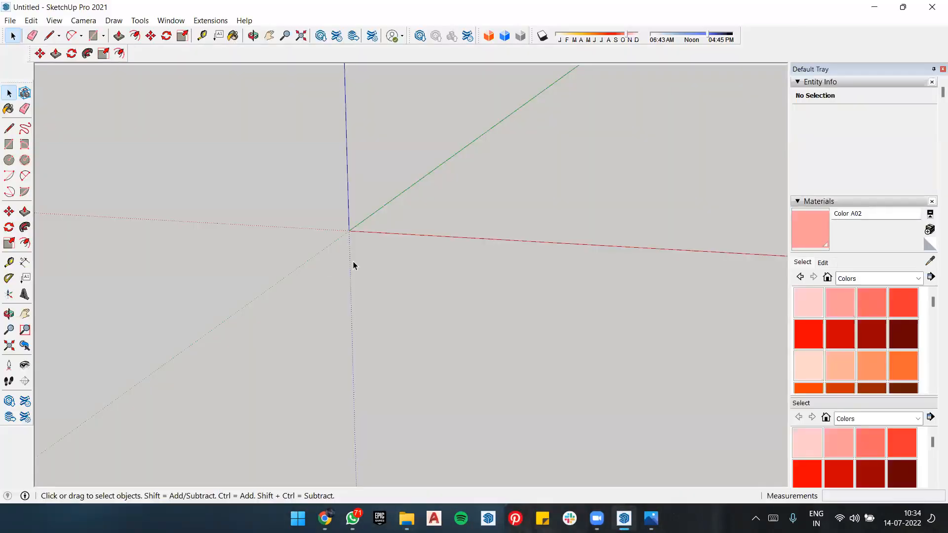
Step: Recheck the door reference image, and draw an upright rectangle of 3'3" by 7'3" from the origin along the red axis
{"action": "left_click", "coordinate": [650, 518]}
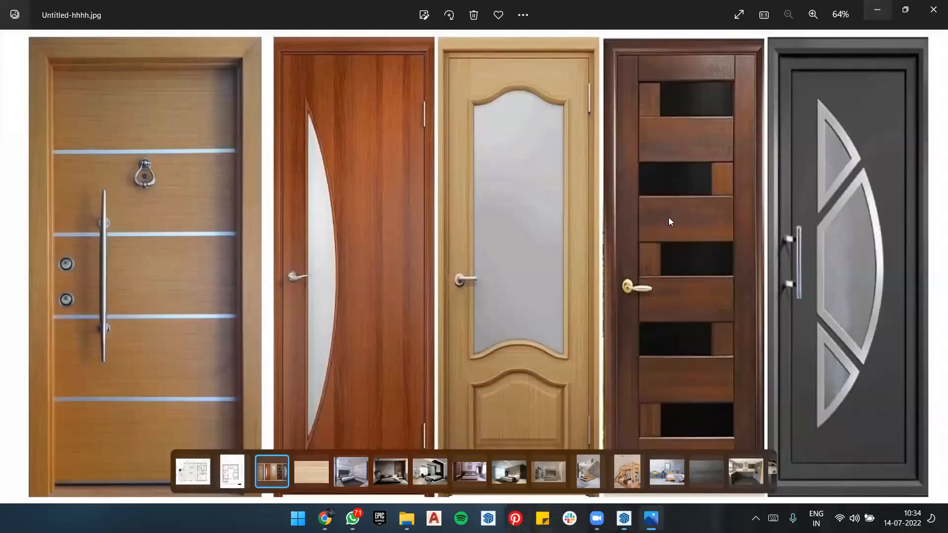
{"action": "left_click", "coordinate": [877, 9]}
{"action": "middle_click_drag", "start_coordinate": [367, 349], "coordinate": [389, 204]}
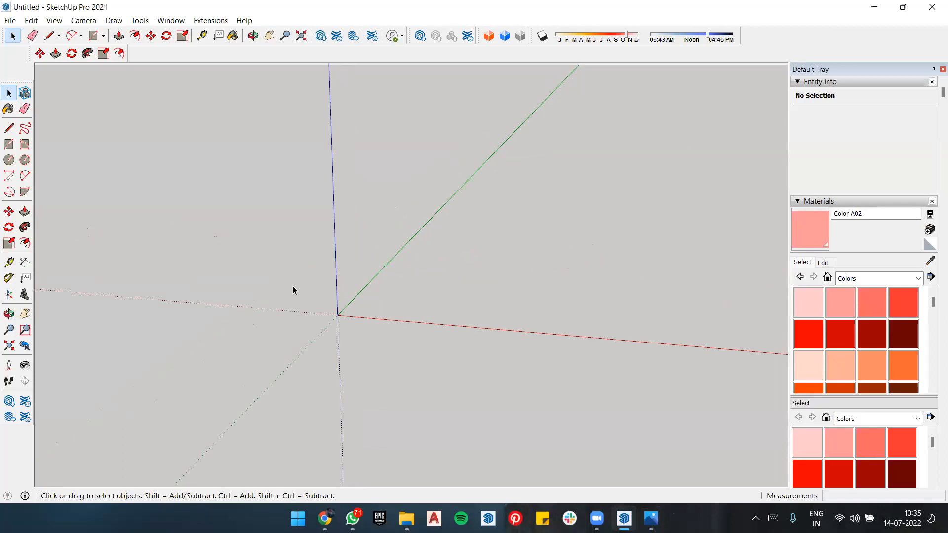
{"action": "key", "text": "r"}
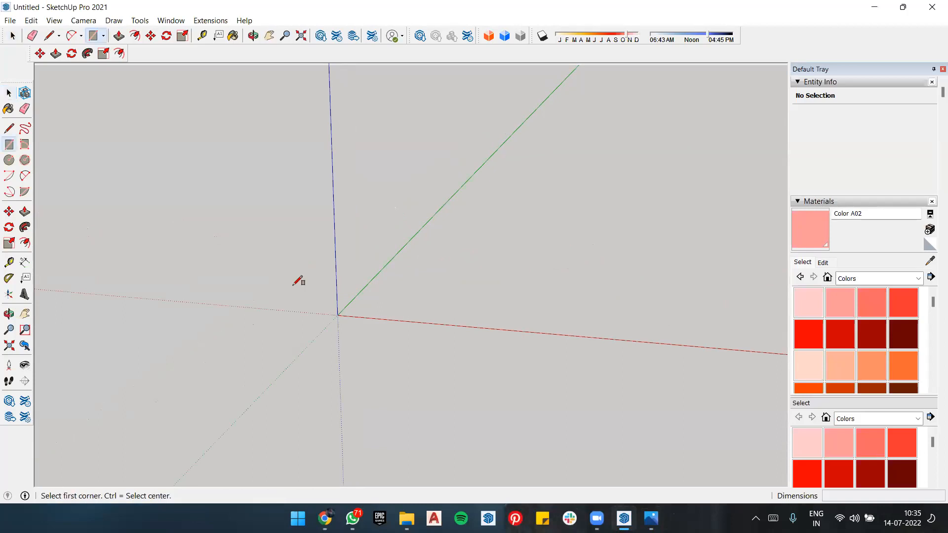
{"action": "left_click", "coordinate": [337, 315]}
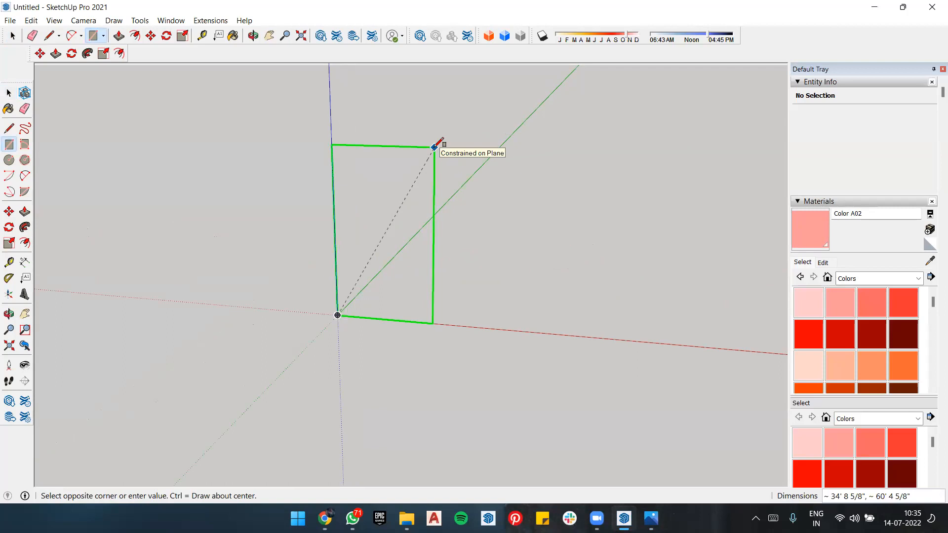
{"action": "type", "text": "3'3\",7'3"}
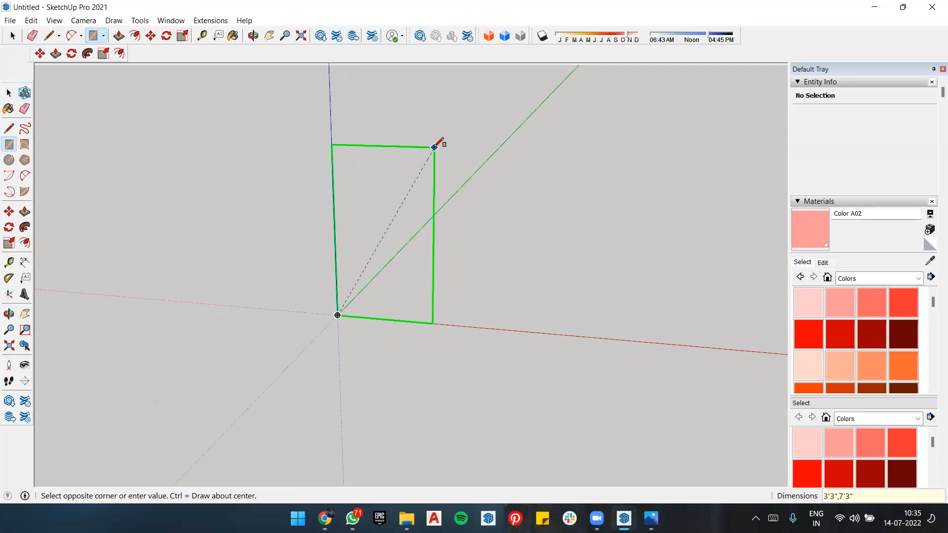
{"action": "key", "text": "Return"}
Step: Group the door rectangle's face together with its bounding edges
{"action": "scroll", "coordinate": [328, 281], "scroll_direction": "up", "scroll_amount": 2}
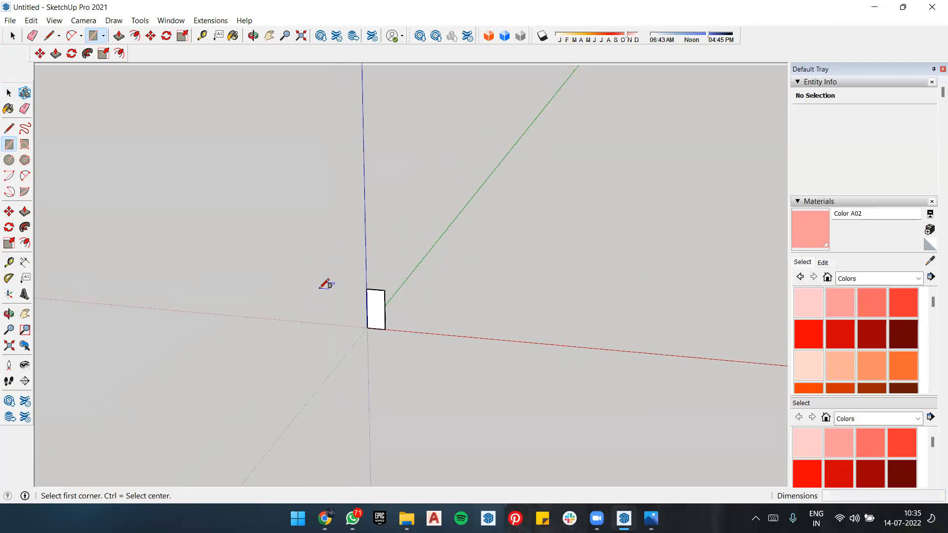
{"action": "scroll", "coordinate": [431, 285], "scroll_direction": "up", "scroll_amount": 2}
{"action": "scroll", "coordinate": [451, 317], "scroll_direction": "down", "scroll_amount": 1}
{"action": "scroll", "coordinate": [451, 317], "scroll_direction": "up", "scroll_amount": 3}
{"action": "middle_click_drag", "start_coordinate": [459, 321], "coordinate": [506, 265]}
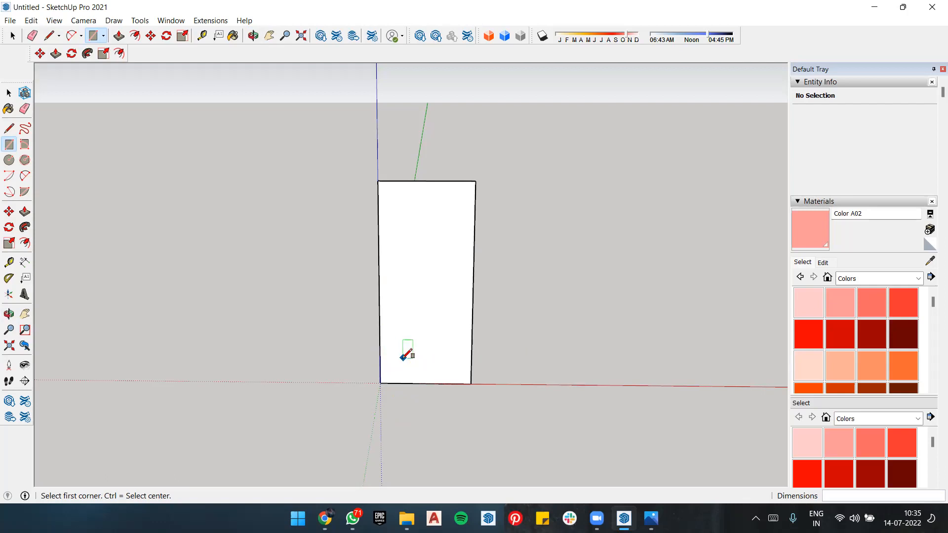
{"action": "key", "text": "space"}
{"action": "double_click", "coordinate": [445, 309]}
{"action": "right_click", "coordinate": [444, 309]}
{"action": "left_click", "coordinate": [496, 194]}
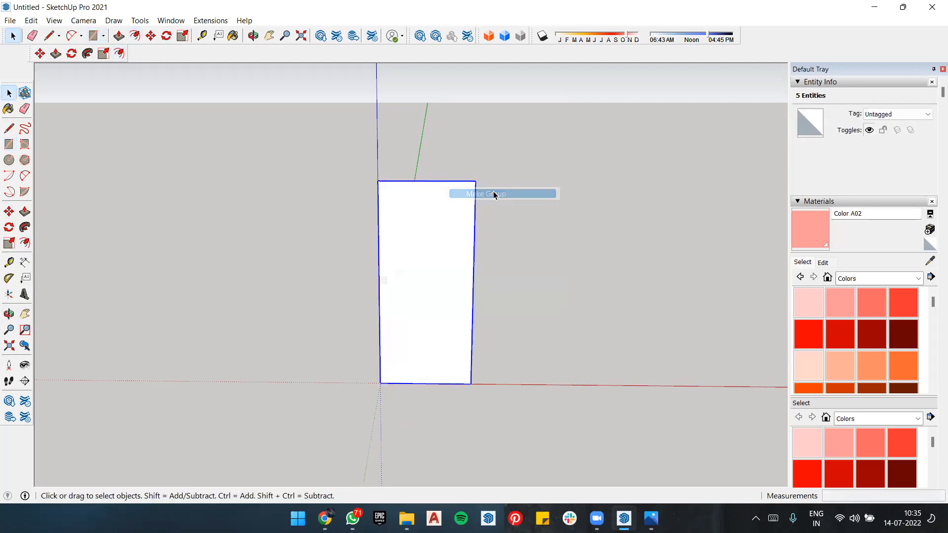
Step: Offset the door outline inward by 4" inside the group to form the frame border
{"action": "key", "text": "f"}
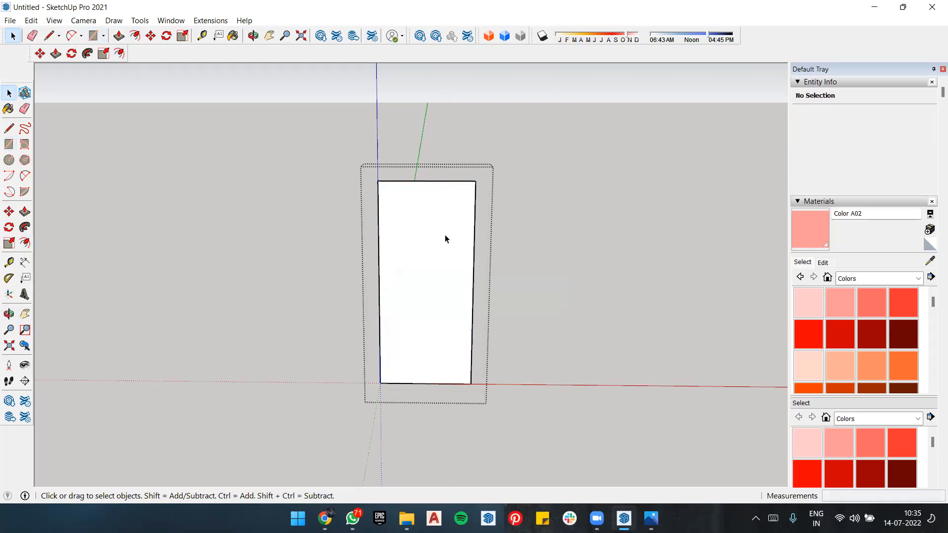
{"action": "left_click", "coordinate": [456, 298]}
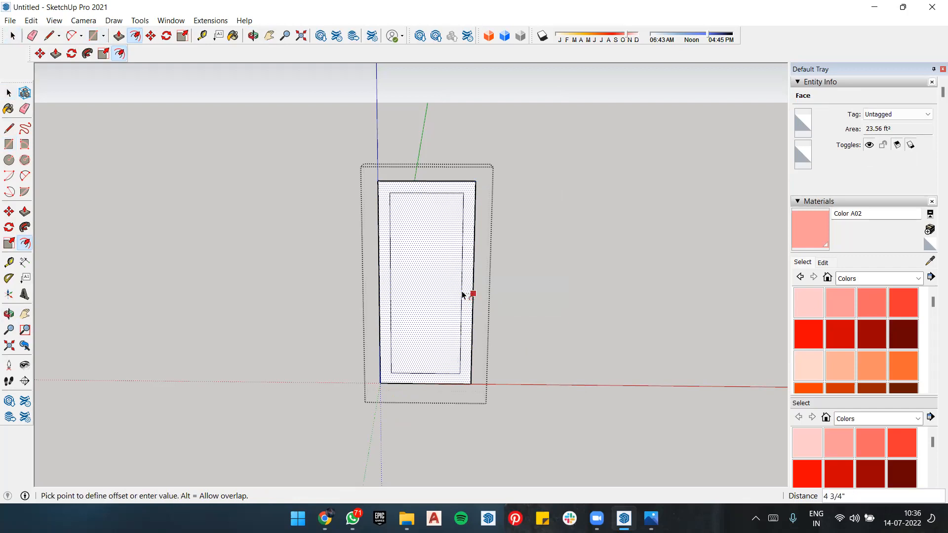
{"action": "left_click", "coordinate": [462, 295]}
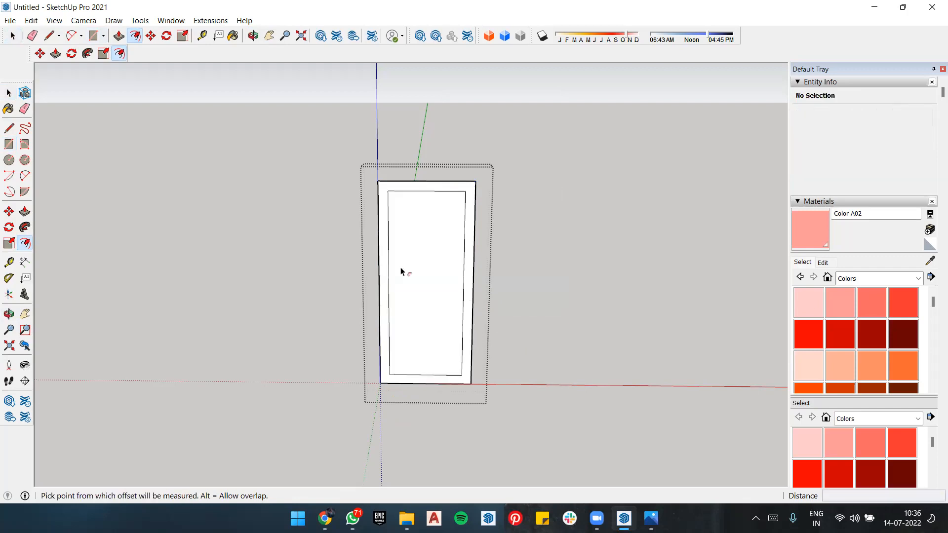
Step: Extend both inner frame sides down to the base with lines, and erase the inner bottom edge between them
{"action": "key", "text": "l"}
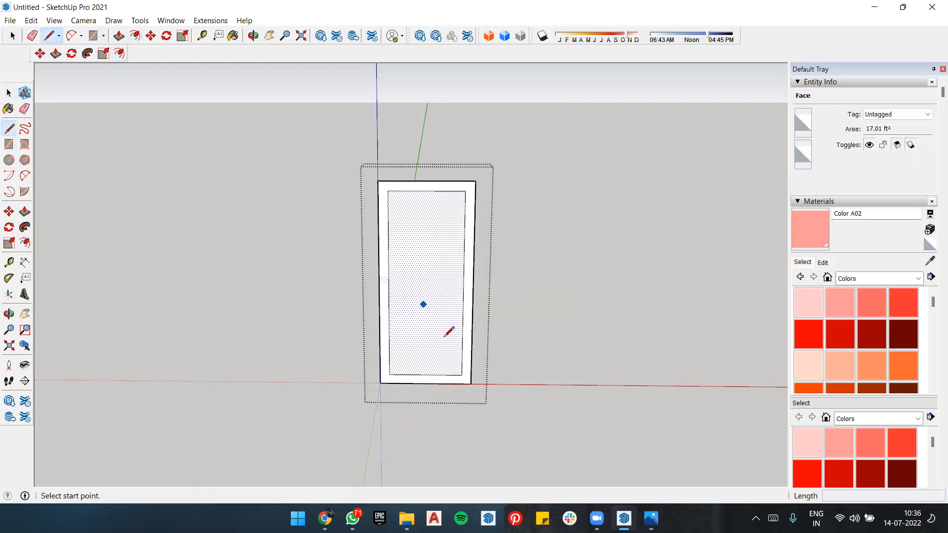
{"action": "scroll", "coordinate": [466, 374], "scroll_direction": "up", "scroll_amount": 4}
{"action": "left_click", "coordinate": [460, 372]}
{"action": "left_click", "coordinate": [461, 394]}
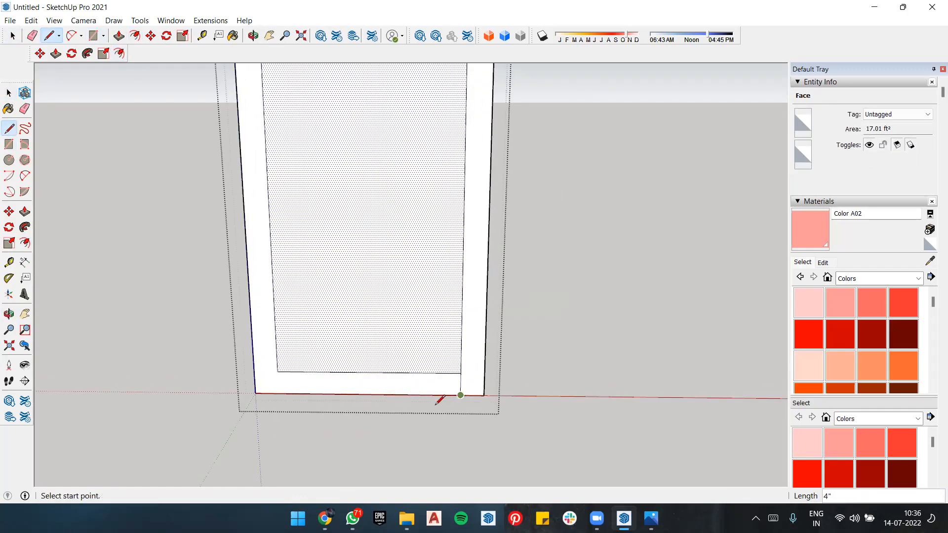
{"action": "left_click", "coordinate": [278, 371]}
{"action": "left_click", "coordinate": [276, 393]}
{"action": "key", "text": "e"}
{"action": "left_click", "coordinate": [395, 372]}
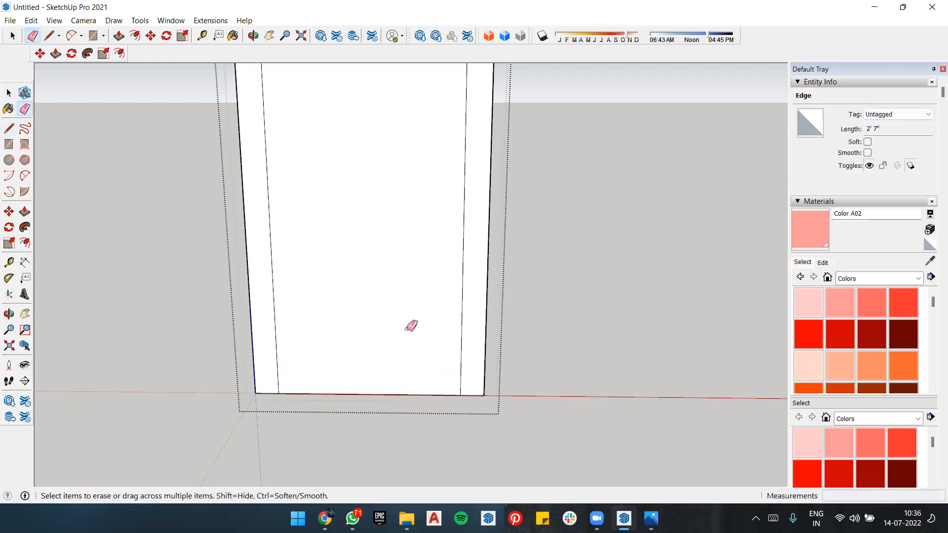
Step: Copy the inner door panel with its edges about 8' 10 3/4" along the red axis, away from the frame
{"action": "scroll", "coordinate": [411, 325], "scroll_direction": "down", "scroll_amount": 5}
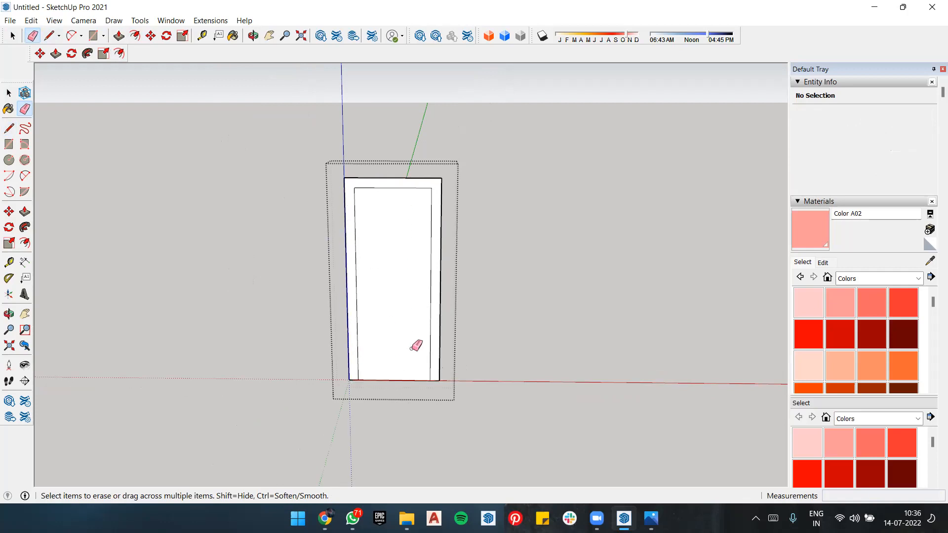
{"action": "key", "text": "space"}
{"action": "double_click", "coordinate": [390, 221]}
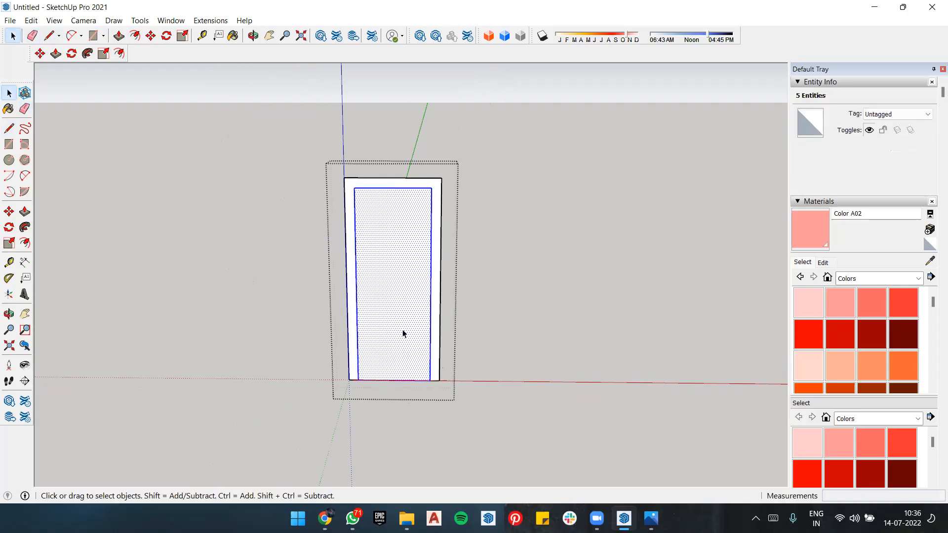
{"action": "key", "text": "m"}
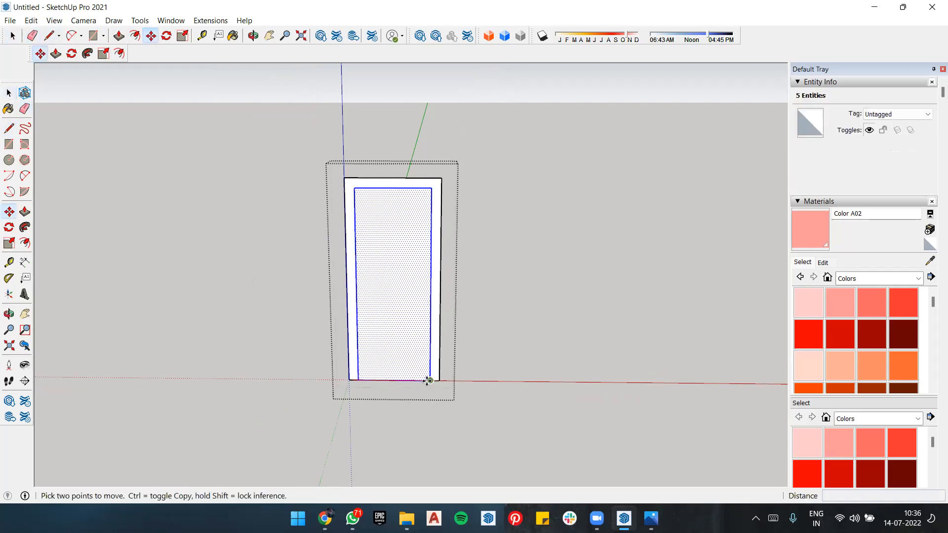
{"action": "left_click", "coordinate": [428, 380]}
{"action": "key", "text": "ctrl"}
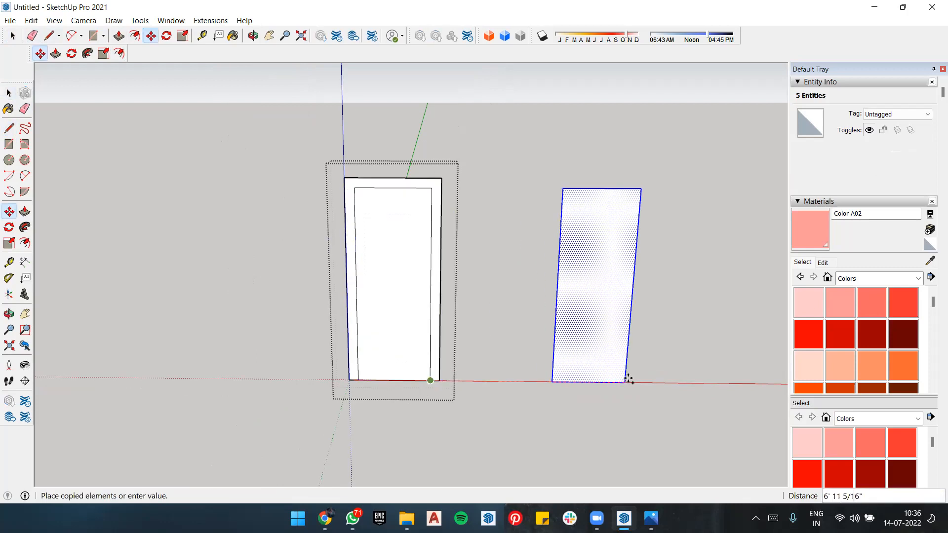
{"action": "left_click", "coordinate": [680, 381]}
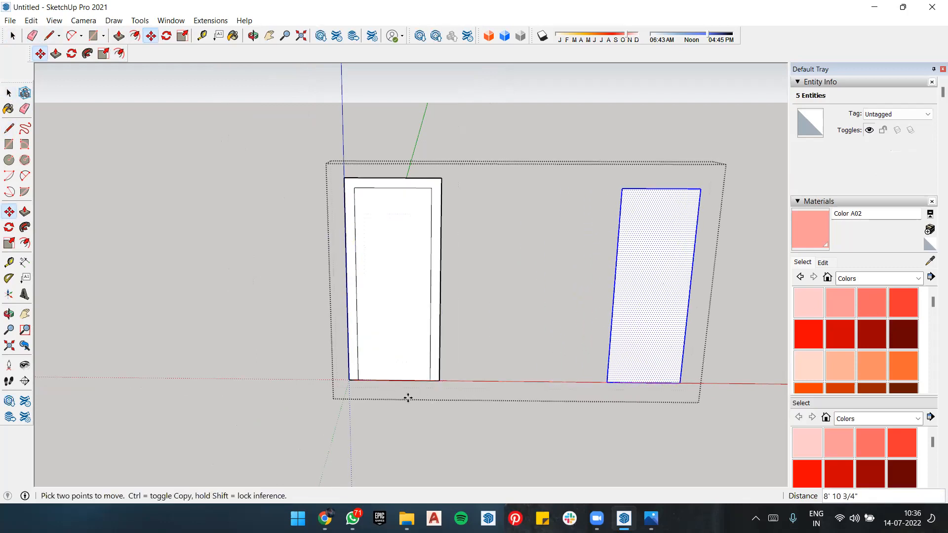
Step: Delete the original inner panel face and the bottom edge of the frame opening, and close the group
{"action": "key", "text": "space"}
{"action": "left_click", "coordinate": [403, 327]}
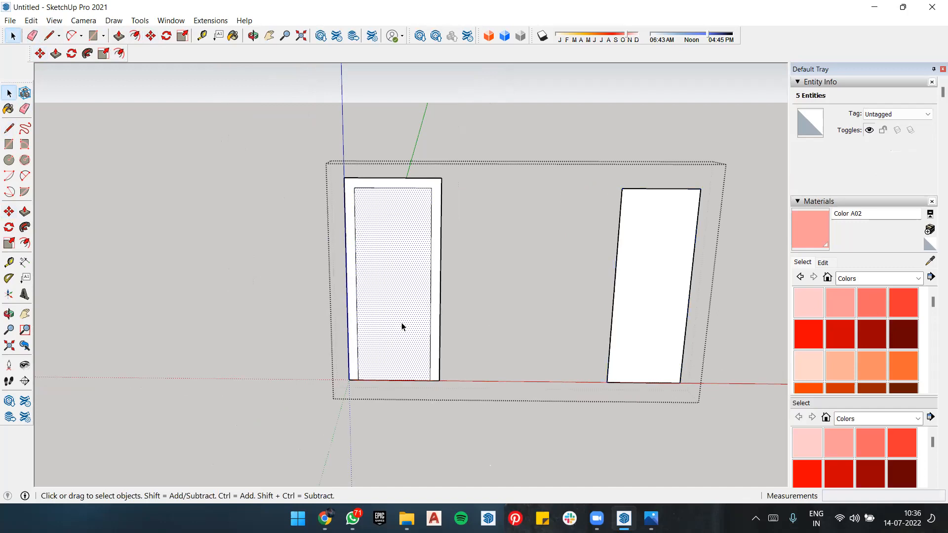
{"action": "key", "text": "Delete"}
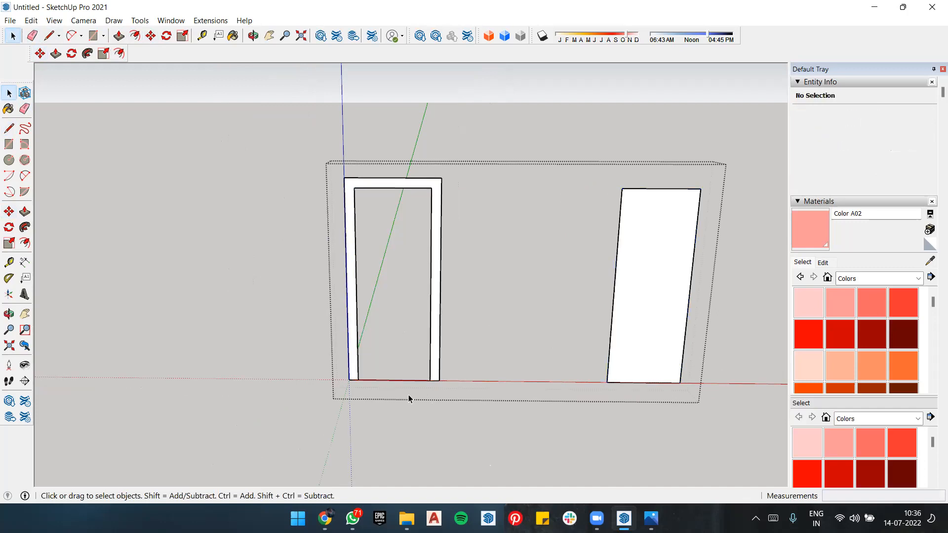
{"action": "left_click", "coordinate": [399, 380]}
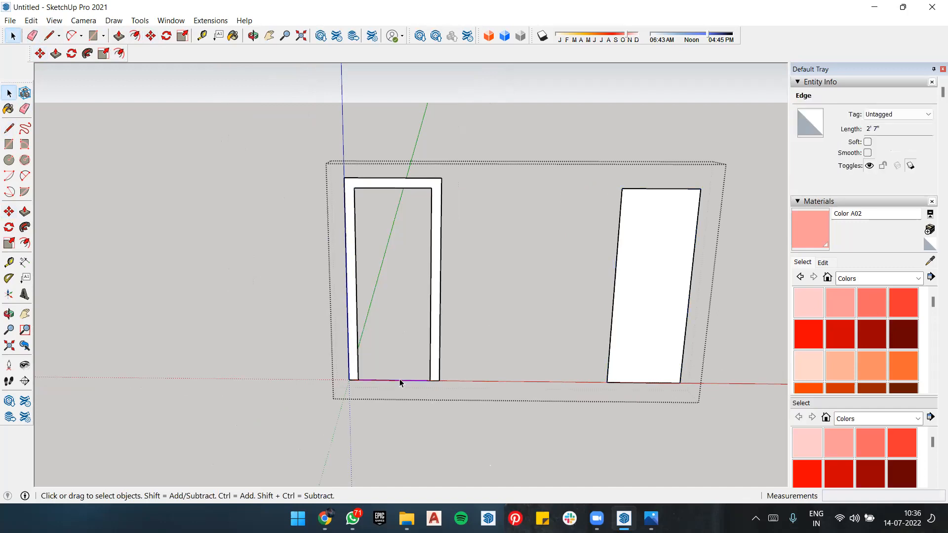
{"action": "left_click", "coordinate": [401, 386]}
{"action": "scroll", "coordinate": [412, 390], "scroll_direction": "up", "scroll_amount": 3}
{"action": "middle_click_drag", "start_coordinate": [428, 431], "coordinate": [568, 440]}
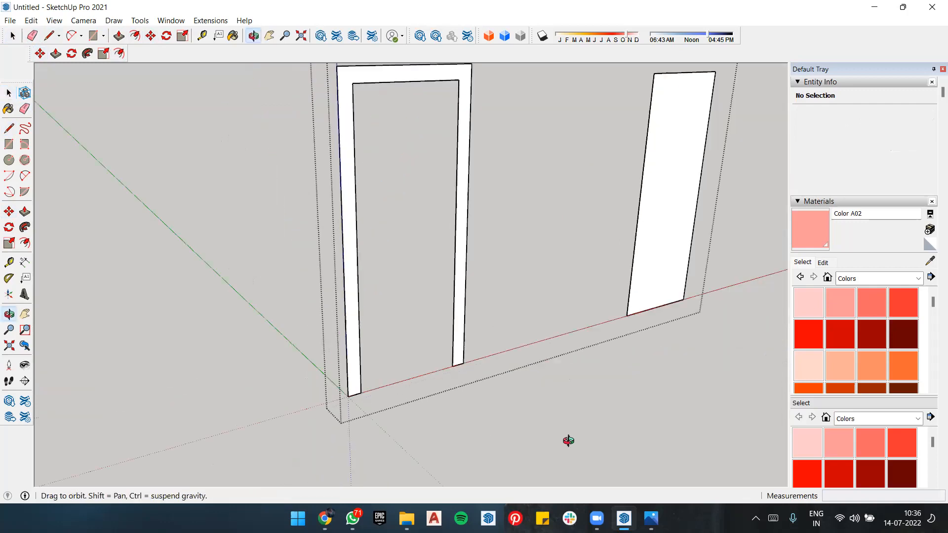
{"action": "scroll", "coordinate": [446, 370], "scroll_direction": "down", "scroll_amount": 3}
{"action": "middle_click_drag", "start_coordinate": [484, 412], "coordinate": [386, 224]}
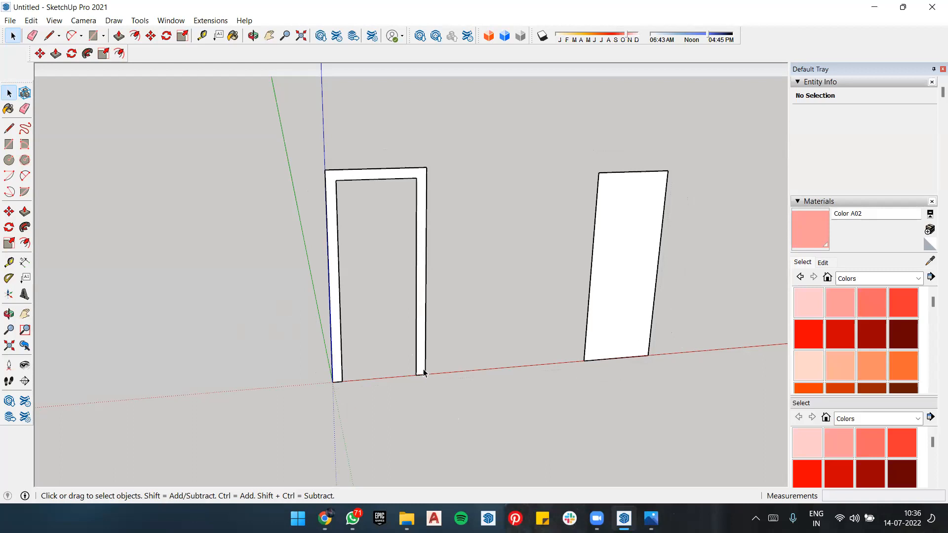
{"action": "scroll", "coordinate": [422, 372], "scroll_direction": "up", "scroll_amount": 5}
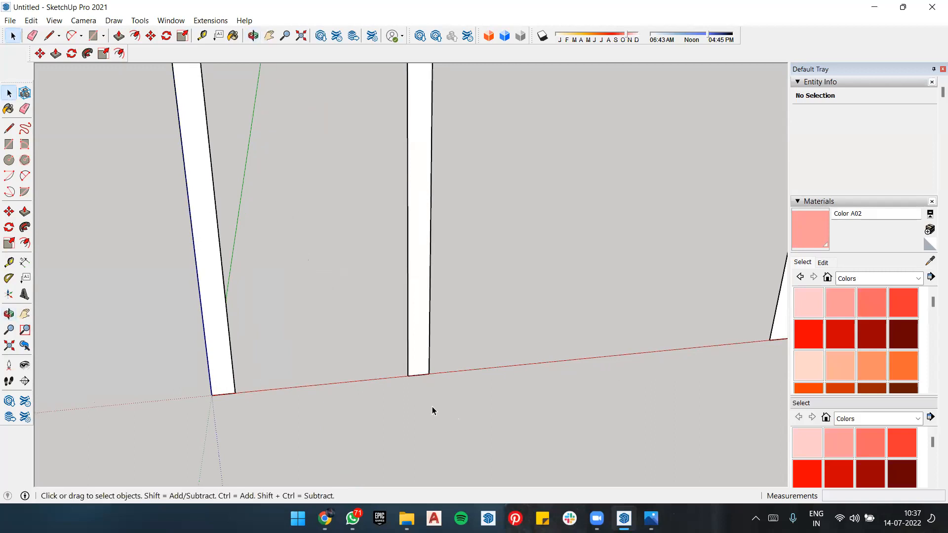
{"action": "key", "text": "r"}
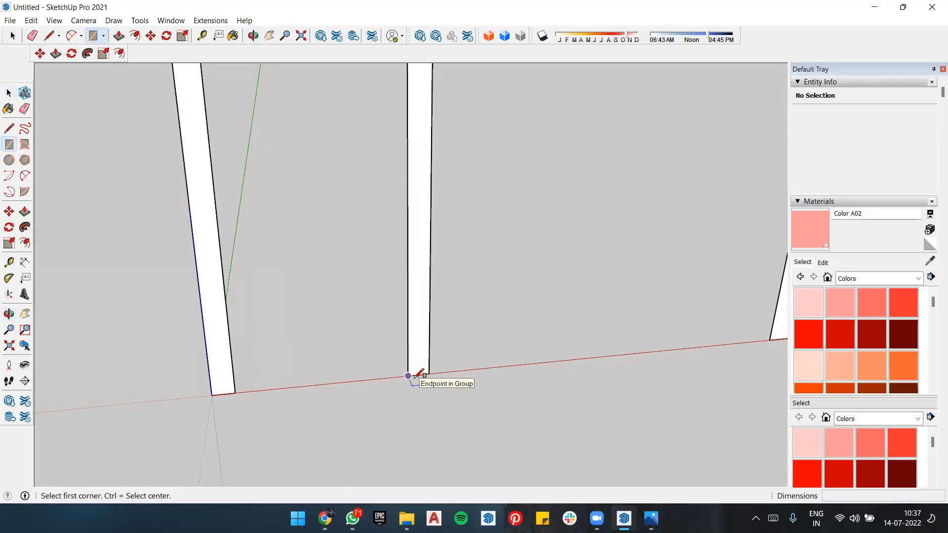
{"action": "key", "text": "ctrl"}
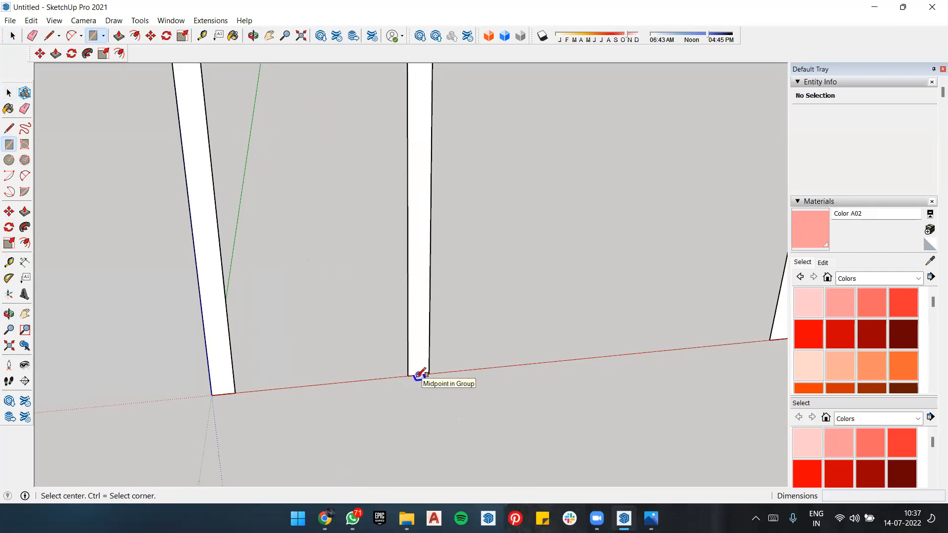
{"action": "left_click", "coordinate": [418, 374]}
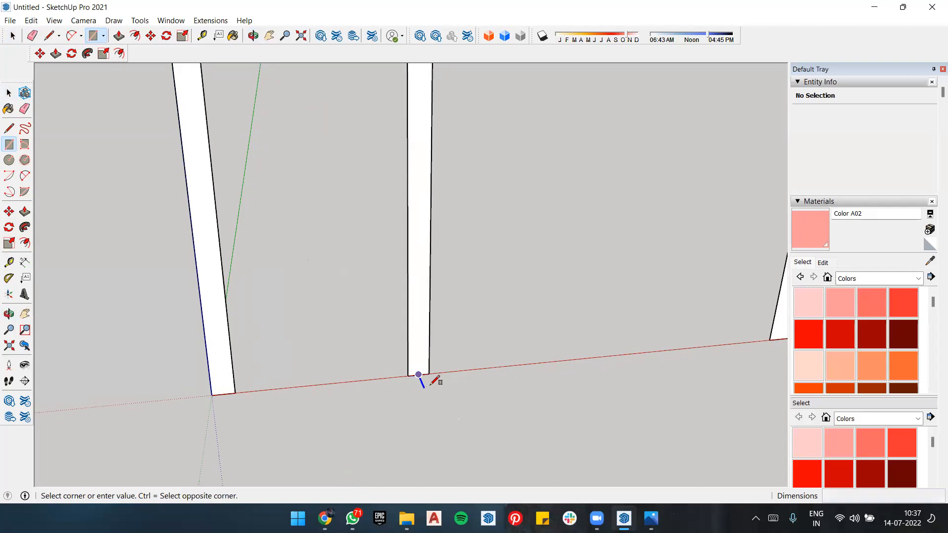
{"action": "scroll", "coordinate": [434, 380], "scroll_direction": "up", "scroll_amount": 4}
{"action": "scroll", "coordinate": [427, 371], "scroll_direction": "up", "scroll_amount": 3}
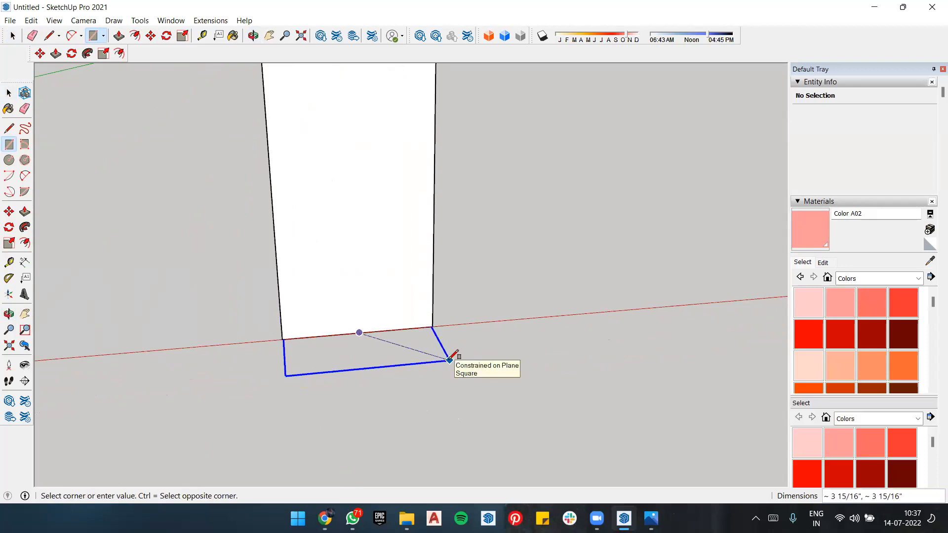
{"action": "key", "text": "Escape"}
Step: Measure the width of the right jamb along its bottom edge with the Tape Measure
{"action": "scroll", "coordinate": [448, 360], "scroll_direction": "down", "scroll_amount": 10}
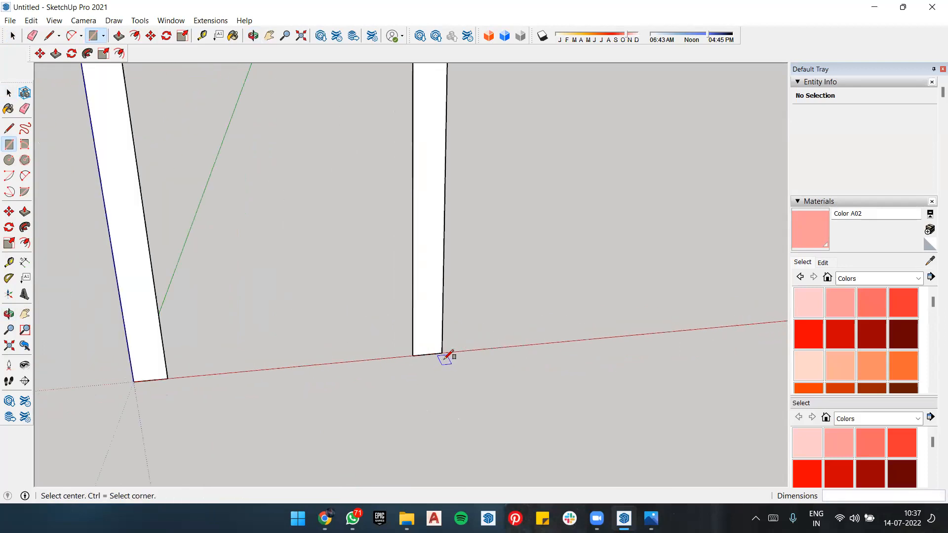
{"action": "scroll", "coordinate": [374, 378], "scroll_direction": "down", "scroll_amount": 3}
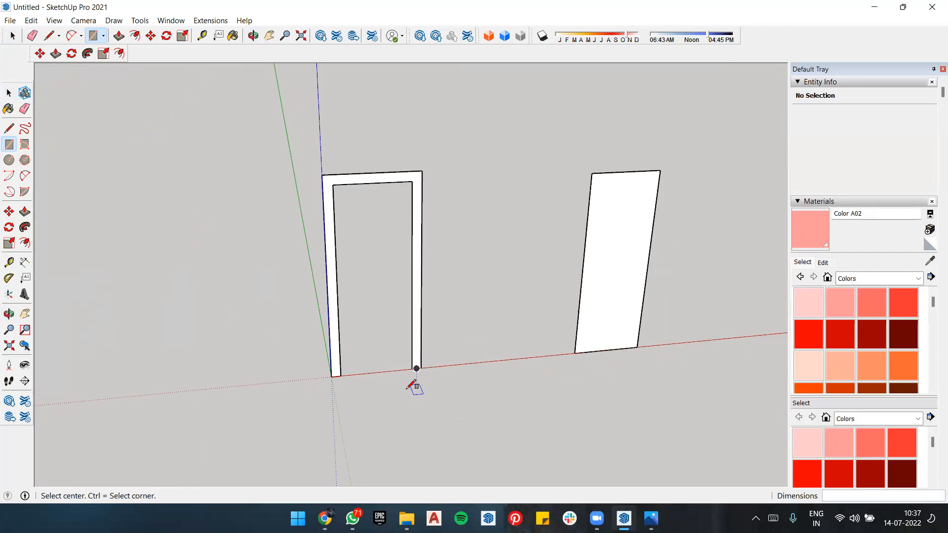
{"action": "scroll", "coordinate": [414, 375], "scroll_direction": "up", "scroll_amount": 6}
{"action": "key", "text": "t"}
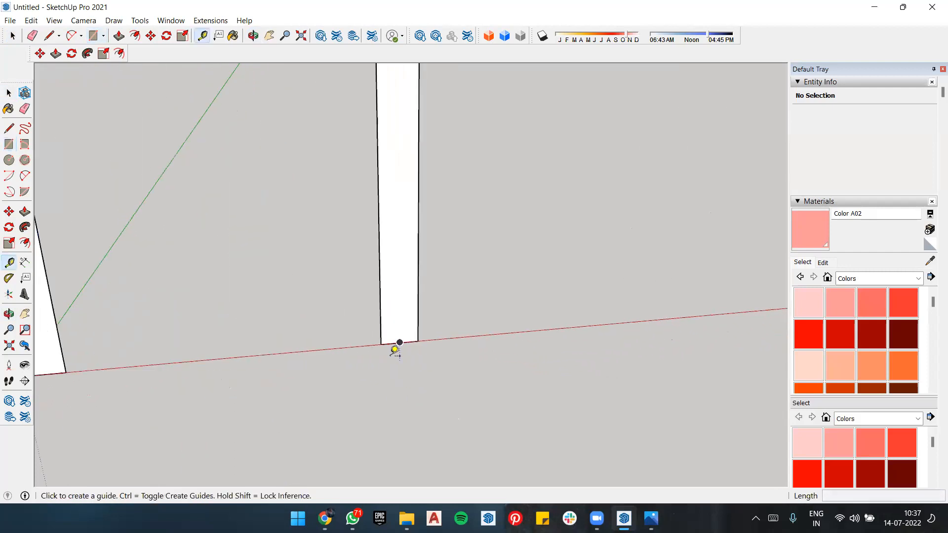
{"action": "left_click", "coordinate": [382, 339]}
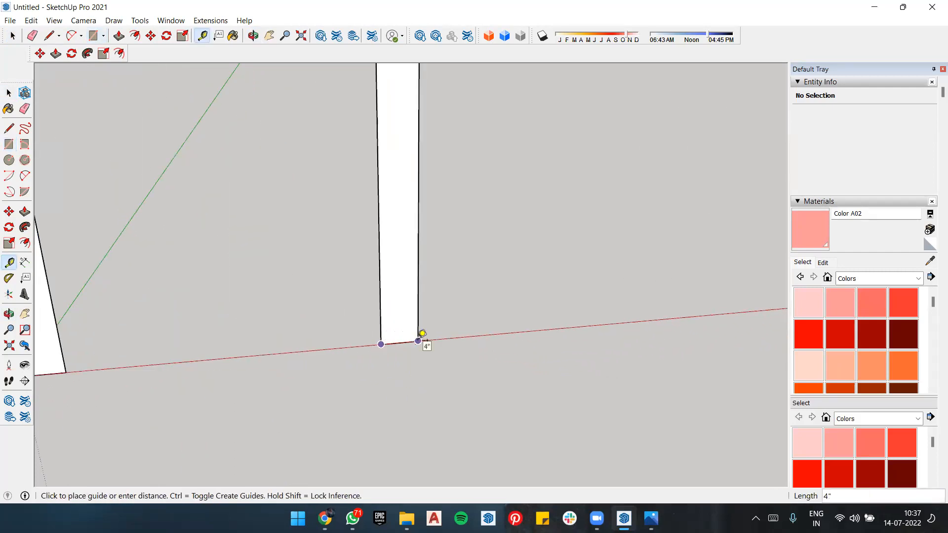
{"action": "left_click", "coordinate": [422, 333]}
{"action": "scroll", "coordinate": [433, 377], "scroll_direction": "down", "scroll_amount": 3}
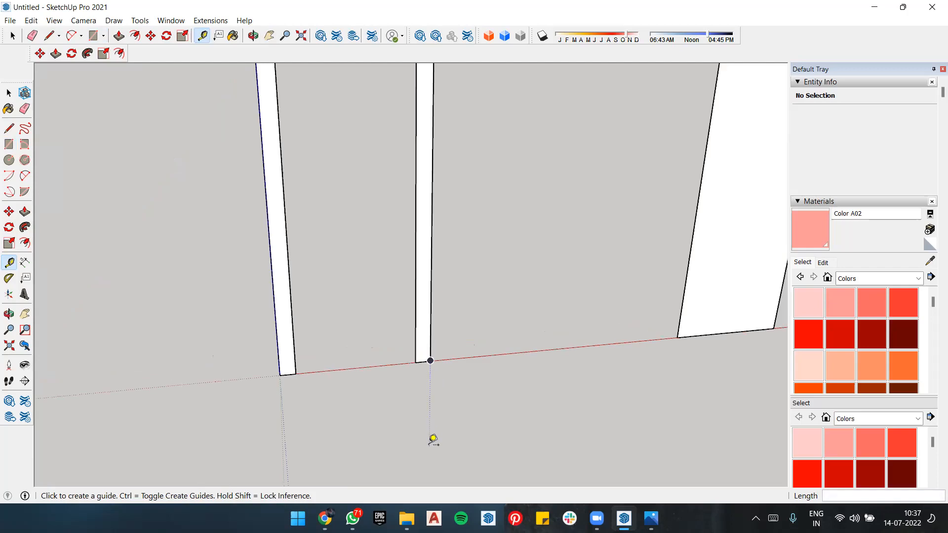
{"action": "key", "text": "space"}
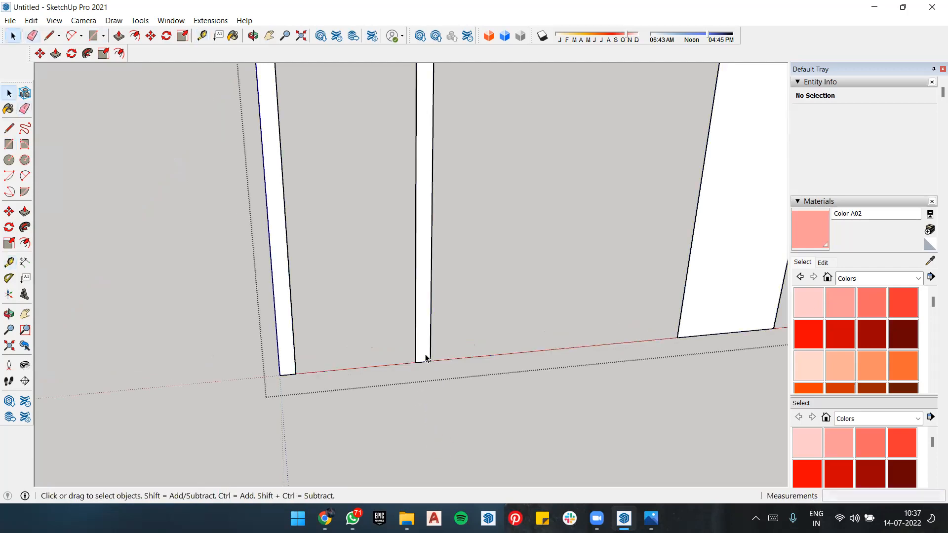
Step: Erase the inner vertical edges of both jambs and the inner top edge, leaving only the outer frame outline
{"action": "key", "text": "e"}
{"action": "left_click_drag", "start_coordinate": [419, 346], "coordinate": [418, 348]}
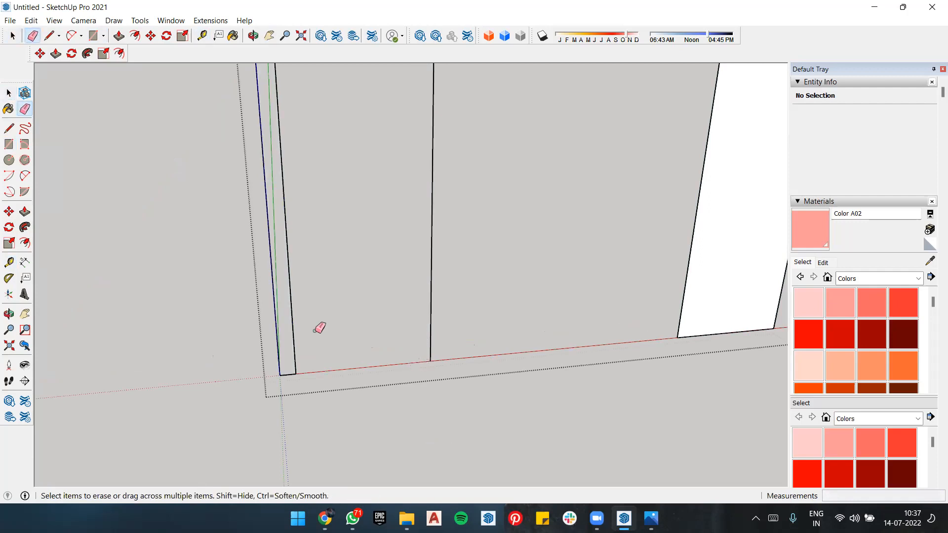
{"action": "left_click", "coordinate": [293, 324]}
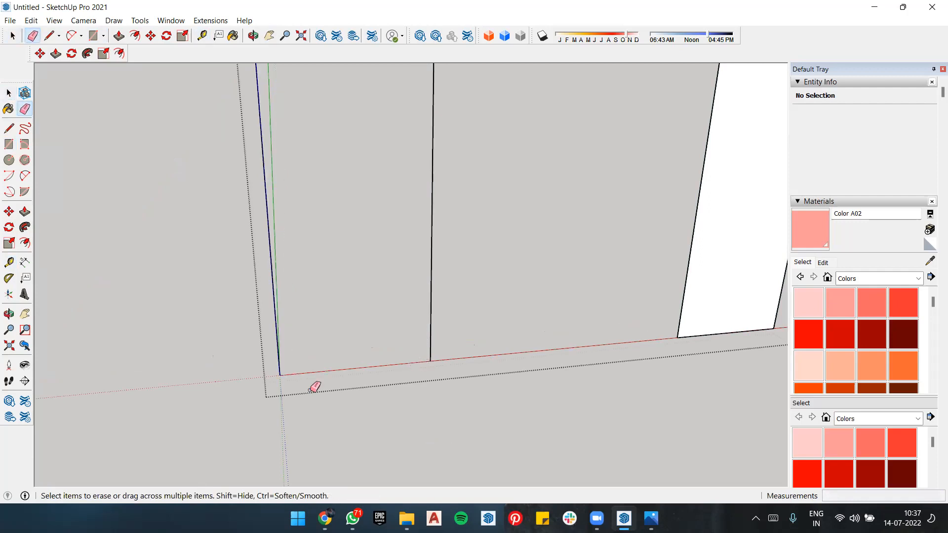
{"action": "key", "text": "ctrl+z"}
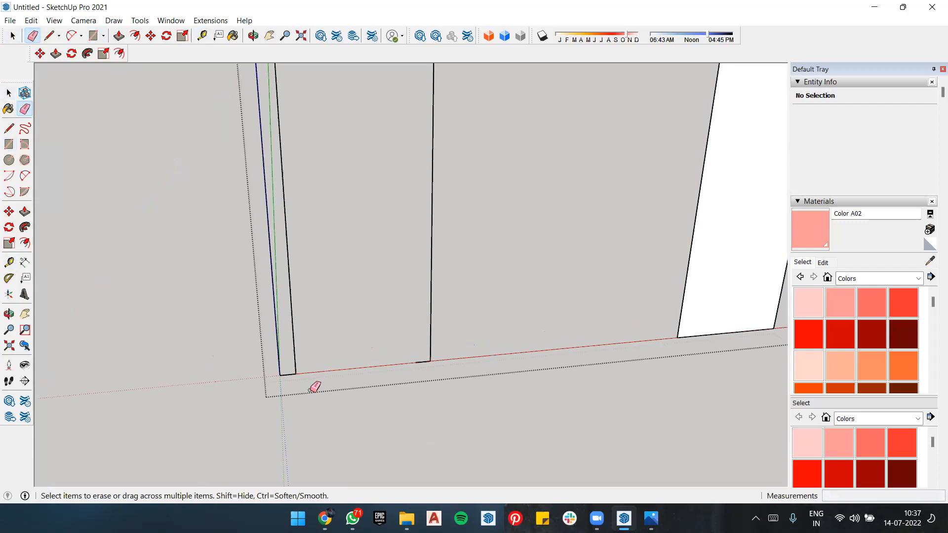
{"action": "left_click", "coordinate": [291, 291]}
{"action": "scroll", "coordinate": [329, 345], "scroll_direction": "down", "scroll_amount": 3}
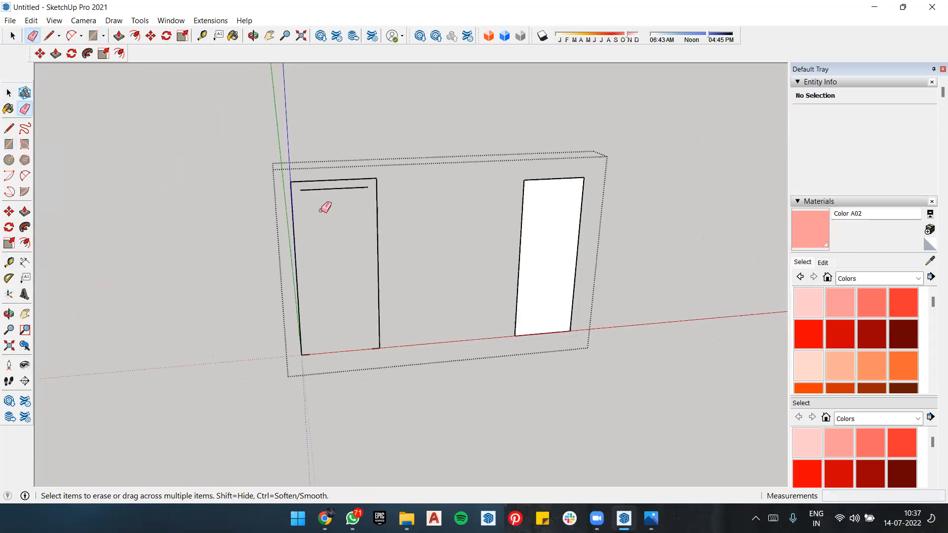
{"action": "left_click", "coordinate": [334, 187]}
Step: Draw a flat 4" by 2" rectangle with lines at the base of the right jamb, extending forward along the green axis
{"action": "scroll", "coordinate": [378, 345], "scroll_direction": "up", "scroll_amount": 5}
{"action": "scroll", "coordinate": [385, 338], "scroll_direction": "up", "scroll_amount": 2}
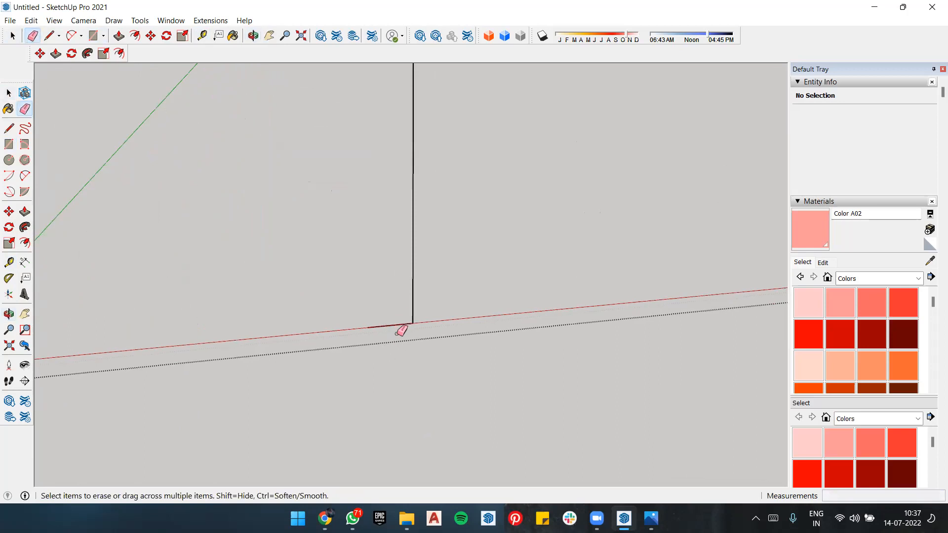
{"action": "key", "text": "l"}
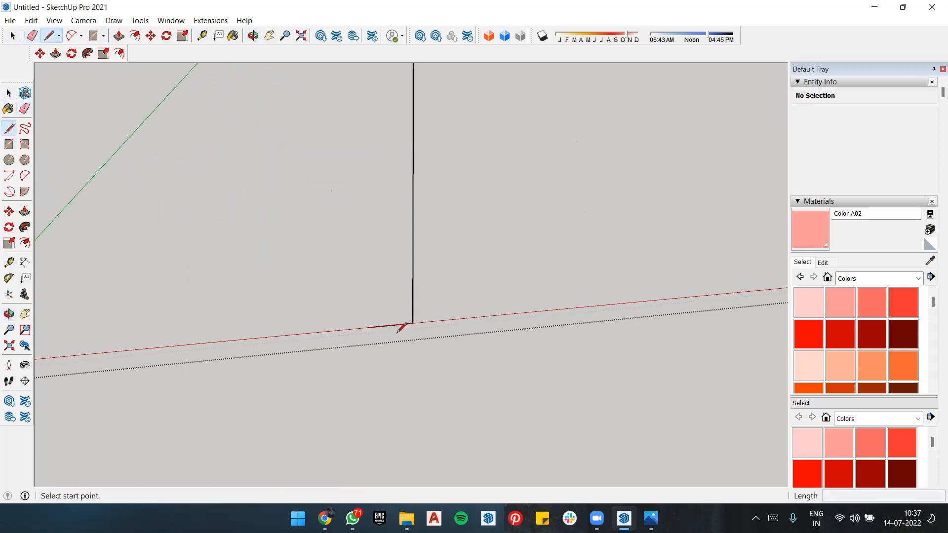
{"action": "left_click", "coordinate": [367, 327]}
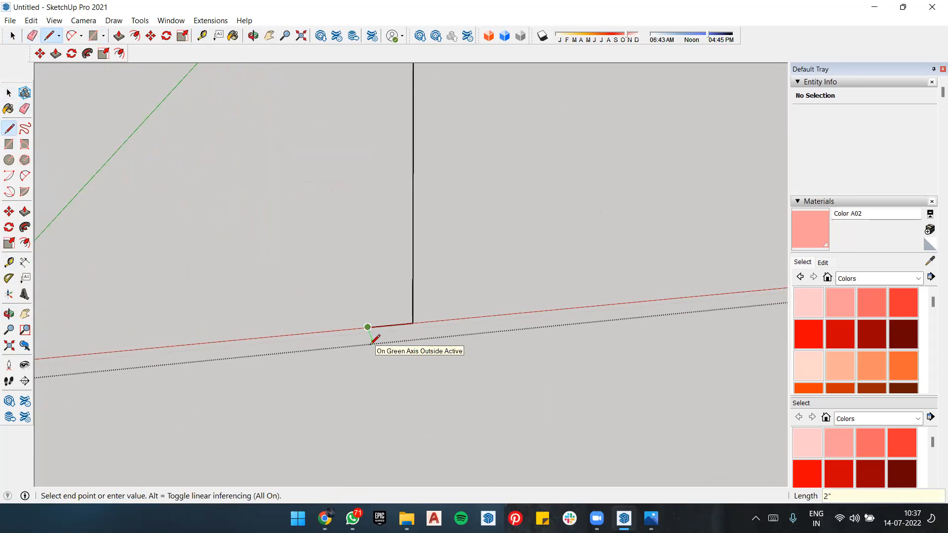
{"action": "left_click", "coordinate": [371, 337]}
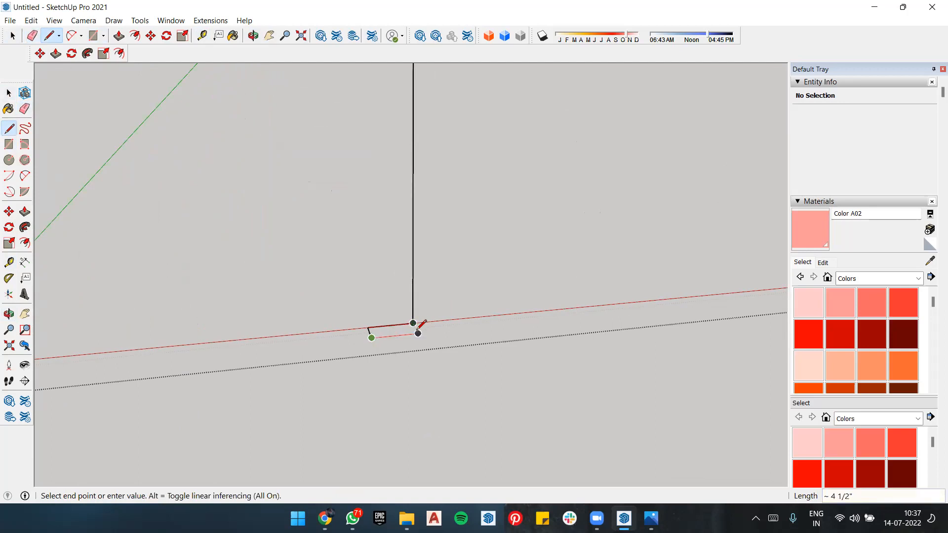
{"action": "left_click", "coordinate": [418, 333]}
{"action": "left_click", "coordinate": [412, 323]}
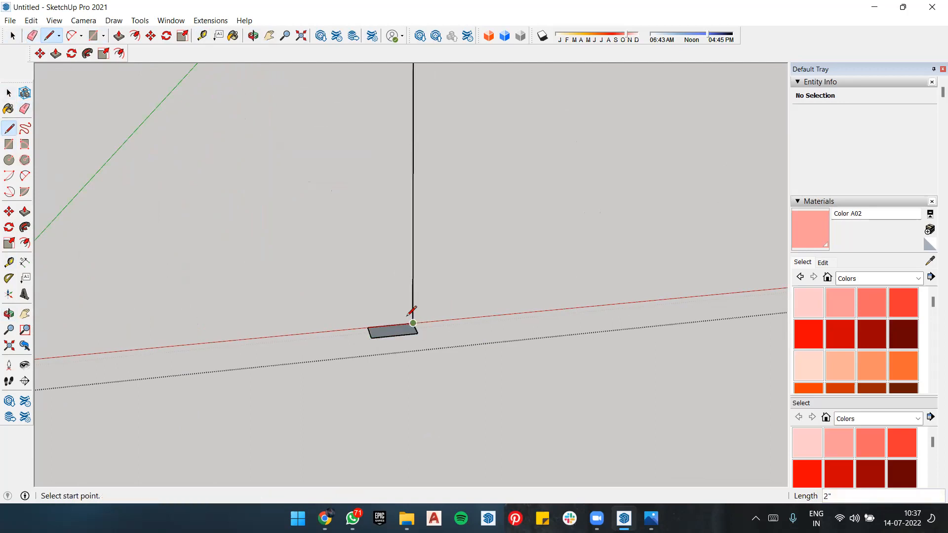
Step: Draw a matching 4" by 2" rectangle on the back side of the right jamb's base edge to double the profile's depth
{"action": "scroll", "coordinate": [415, 320], "scroll_direction": "up", "scroll_amount": 3}
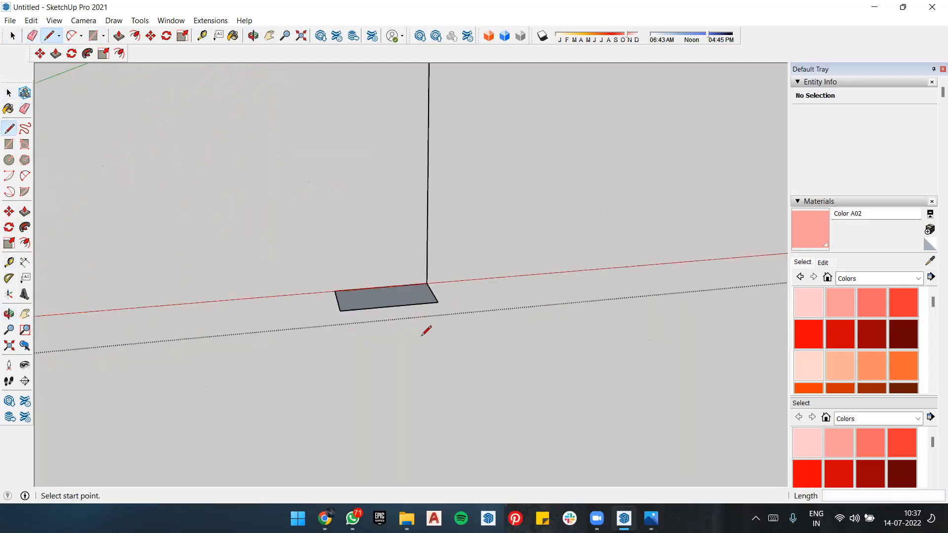
{"action": "left_click", "coordinate": [426, 283]}
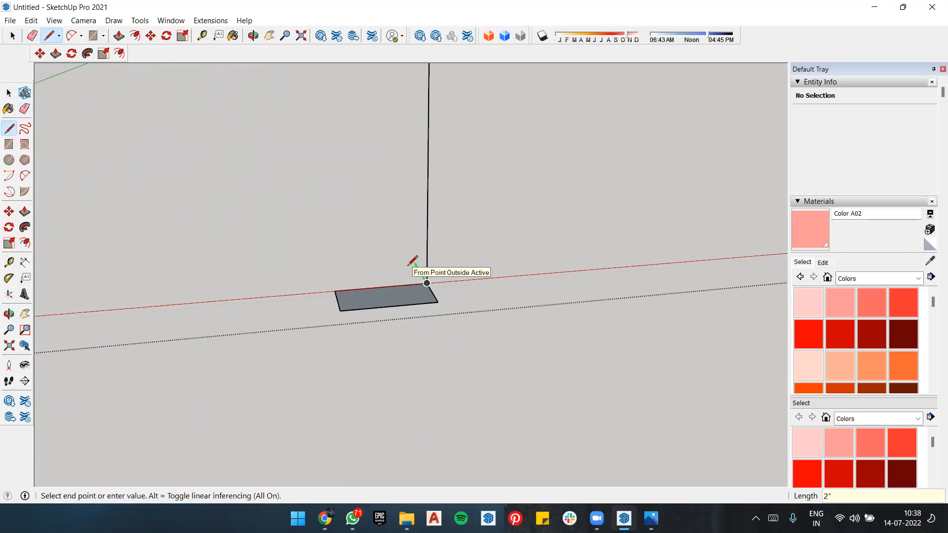
{"action": "left_click", "coordinate": [416, 267]}
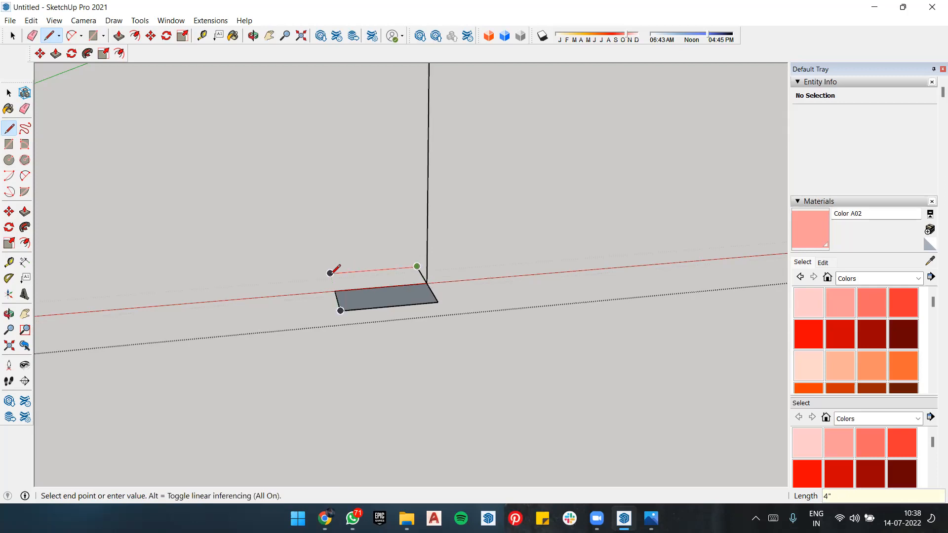
{"action": "left_click", "coordinate": [330, 273]}
{"action": "left_click", "coordinate": [335, 290]}
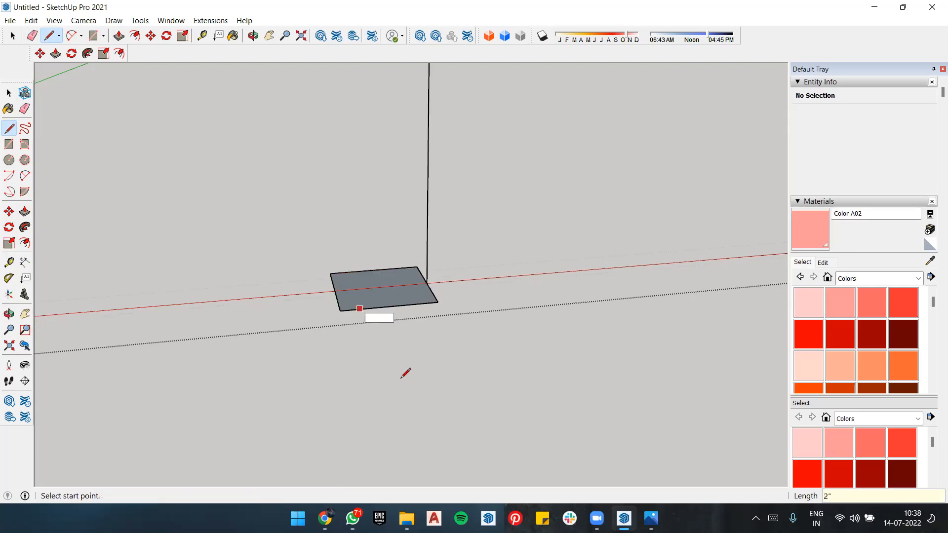
Step: Erase the short leftover bottom edge of the left jamb beside the origin
{"action": "middle_click_drag", "start_coordinate": [372, 321], "coordinate": [385, 342]}
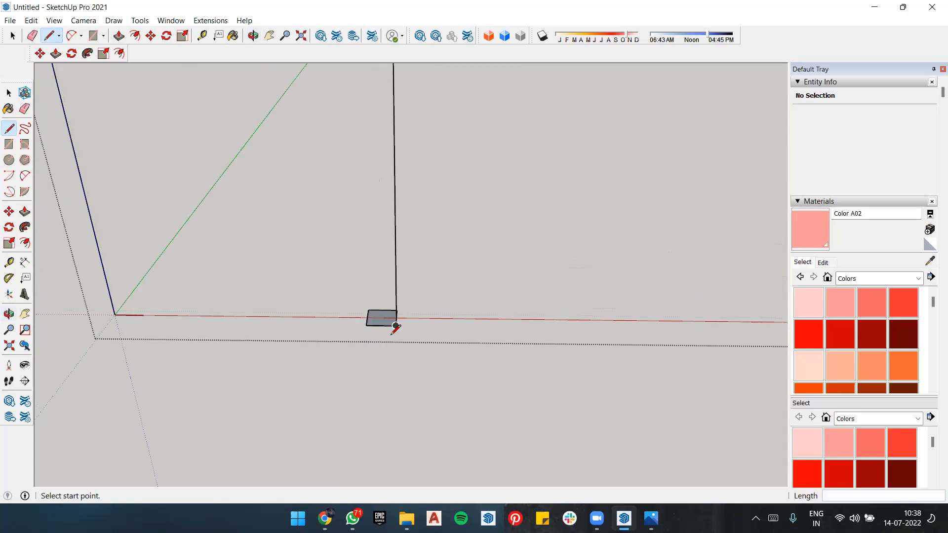
{"action": "scroll", "coordinate": [359, 336], "scroll_direction": "down", "scroll_amount": 3}
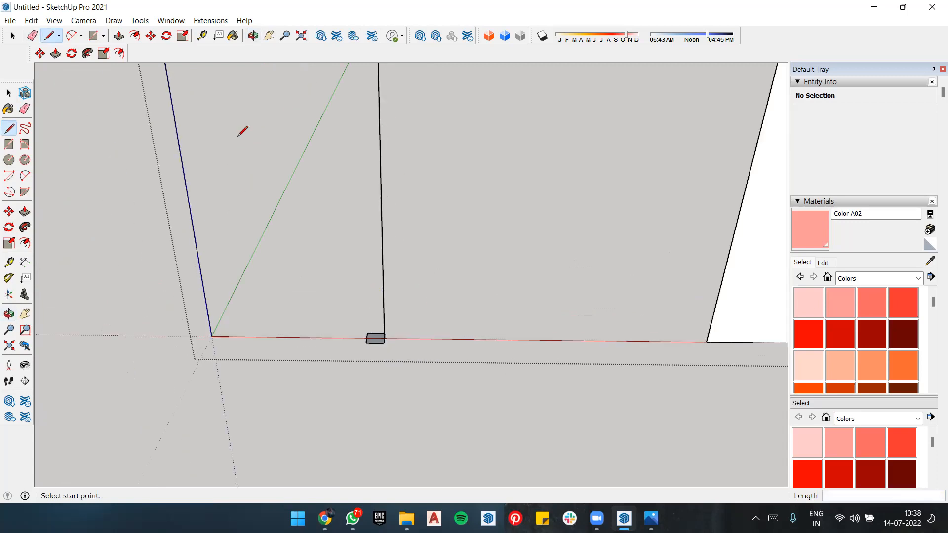
{"action": "scroll", "coordinate": [384, 340], "scroll_direction": "up", "scroll_amount": 3}
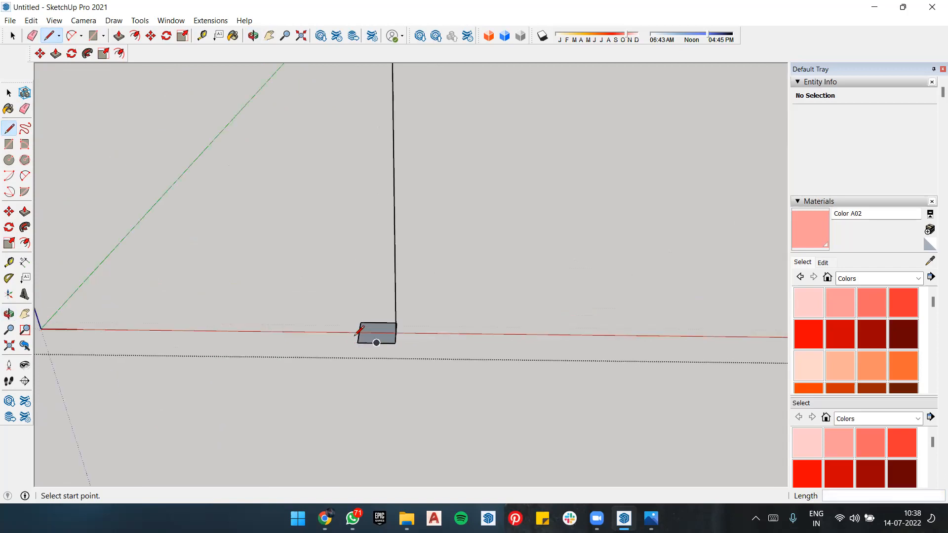
{"action": "key", "text": "r"}
{"action": "key", "text": "e"}
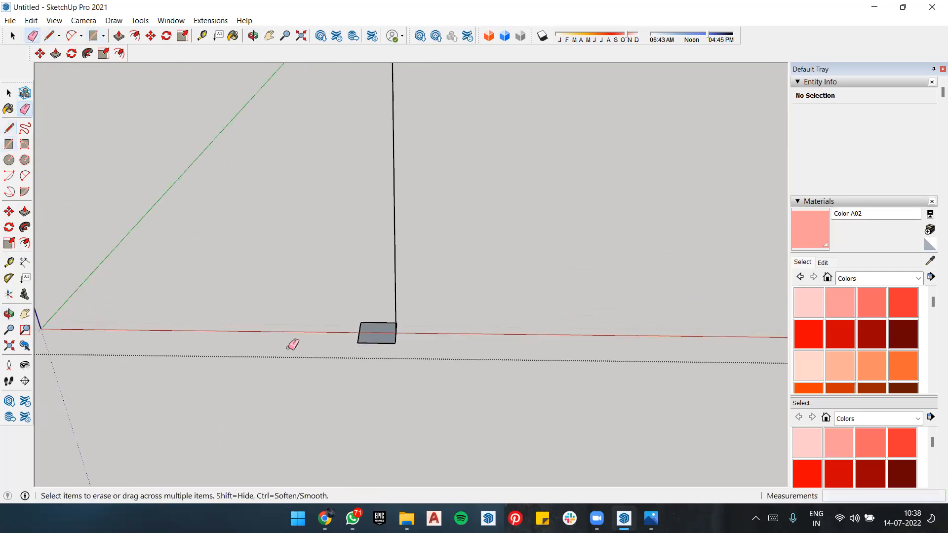
{"action": "scroll", "coordinate": [370, 333], "scroll_direction": "up", "scroll_amount": 3}
{"action": "middle_click_drag", "start_coordinate": [444, 322], "coordinate": [462, 338]}
{"action": "middle_click_drag", "start_coordinate": [256, 252], "coordinate": [408, 210]}
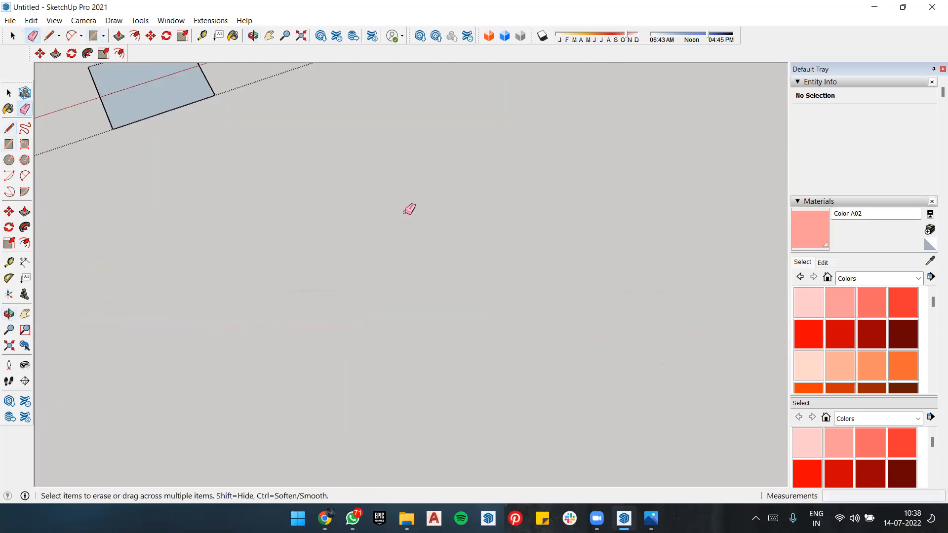
{"action": "scroll", "coordinate": [408, 209], "scroll_direction": "down", "scroll_amount": 4}
{"action": "scroll", "coordinate": [239, 188], "scroll_direction": "up", "scroll_amount": 1}
{"action": "scroll", "coordinate": [237, 179], "scroll_direction": "up", "scroll_amount": 1}
{"action": "scroll", "coordinate": [288, 339], "scroll_direction": "down", "scroll_amount": 5}
{"action": "scroll", "coordinate": [478, 296], "scroll_direction": "down", "scroll_amount": 1}
{"action": "scroll", "coordinate": [413, 343], "scroll_direction": "down", "scroll_amount": 4}
{"action": "mouse_move", "coordinate": [413, 343]}
{"action": "middle_mouse_down"}
{"action": "mouse_move", "coordinate": [362, 308]}
{"action": "mouse_move", "coordinate": [275, 353]}
{"action": "middle_mouse_up"}
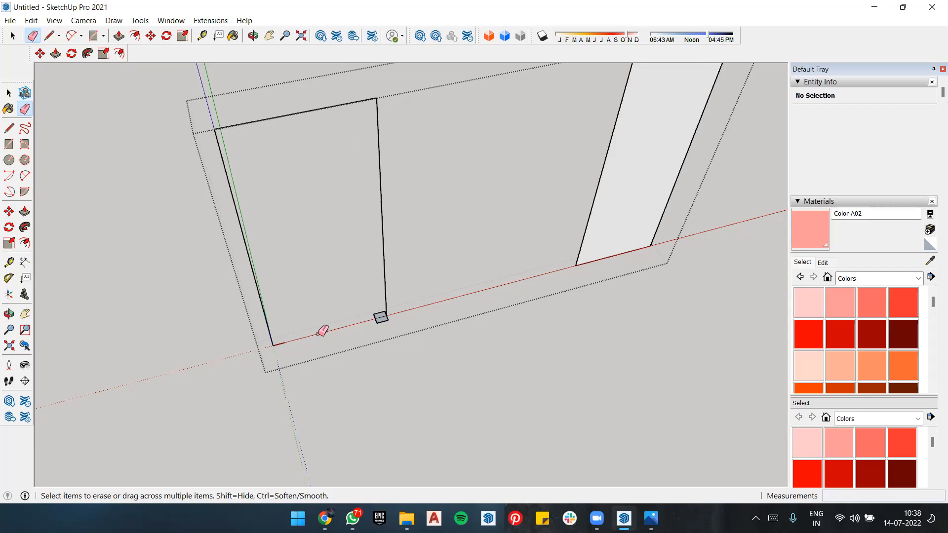
Step: Undo the profile drawing and edge erasures back to the complete frame face with its inner edges
{"action": "key", "text": "ctrl+z"}
{"action": "key", "text": "ctrl+z"}
{"action": "key", "text": "ctrl+z"}
{"action": "key", "text": "ctrl+z"}
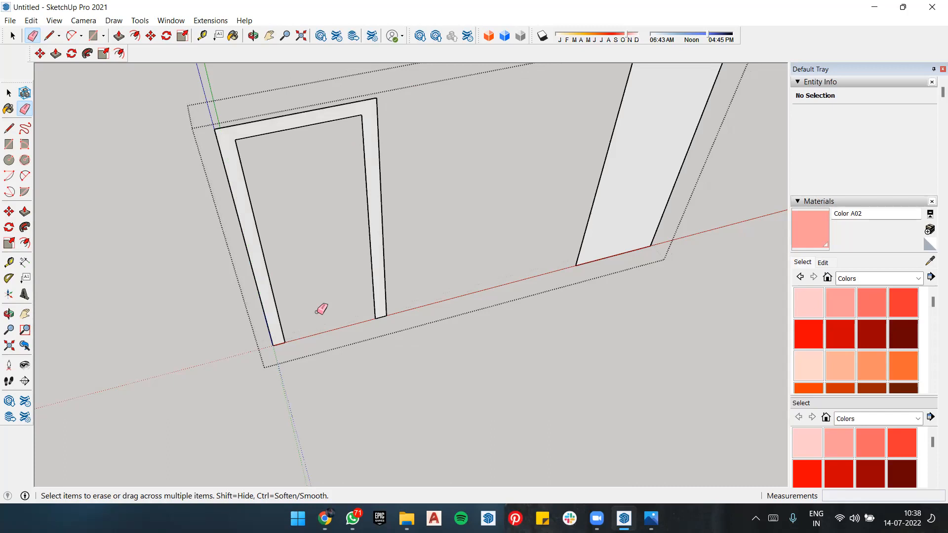
Step: Erase the door frame's inner top edge and both inner vertical edges to keep only the outer outline
{"action": "left_click", "coordinate": [309, 125]}
{"action": "left_click", "coordinate": [248, 190]}
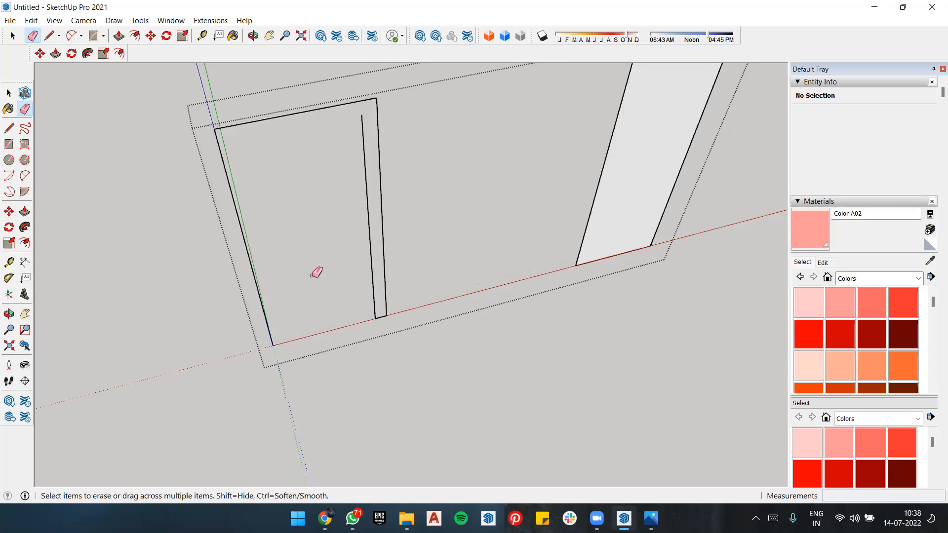
{"action": "left_click", "coordinate": [370, 176]}
{"action": "scroll", "coordinate": [388, 326], "scroll_direction": "up", "scroll_amount": 3}
{"action": "scroll", "coordinate": [389, 325], "scroll_direction": "up", "scroll_amount": 3}
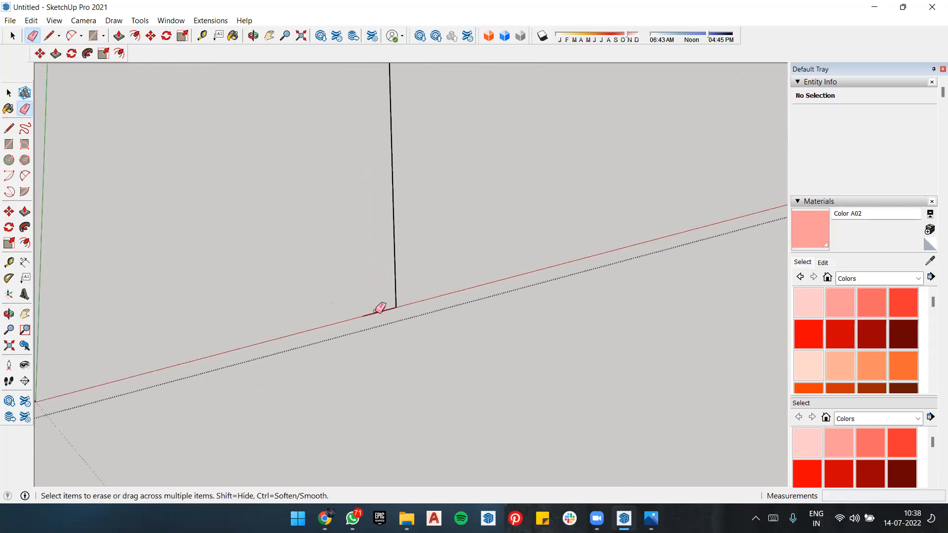
{"action": "key", "text": "l"}
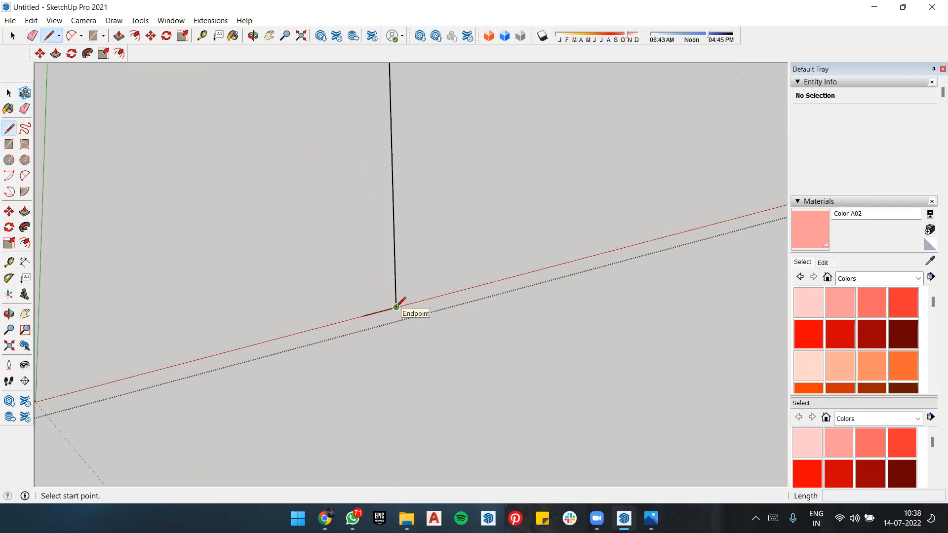
{"action": "left_click", "coordinate": [364, 315]}
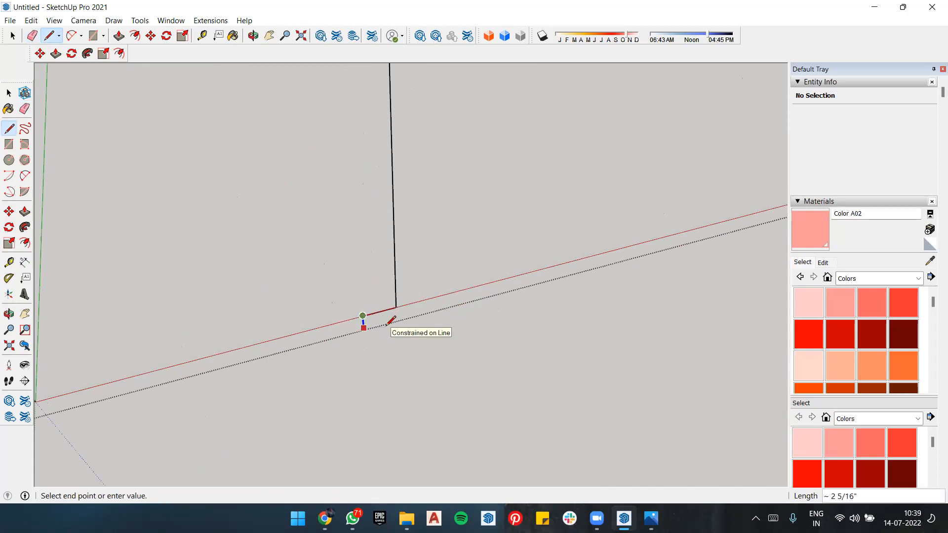
{"action": "middle_click_drag", "start_coordinate": [379, 315], "coordinate": [412, 314]}
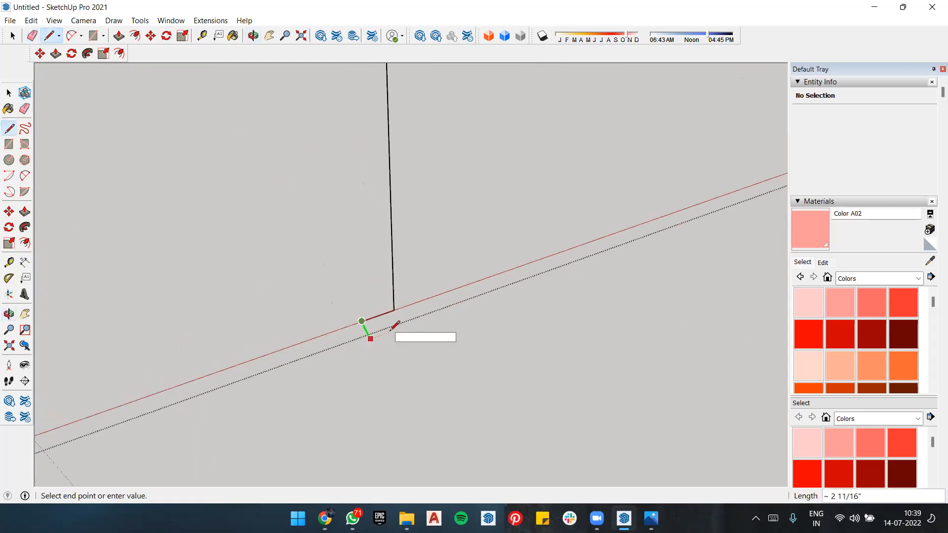
{"action": "key", "text": "Return"}
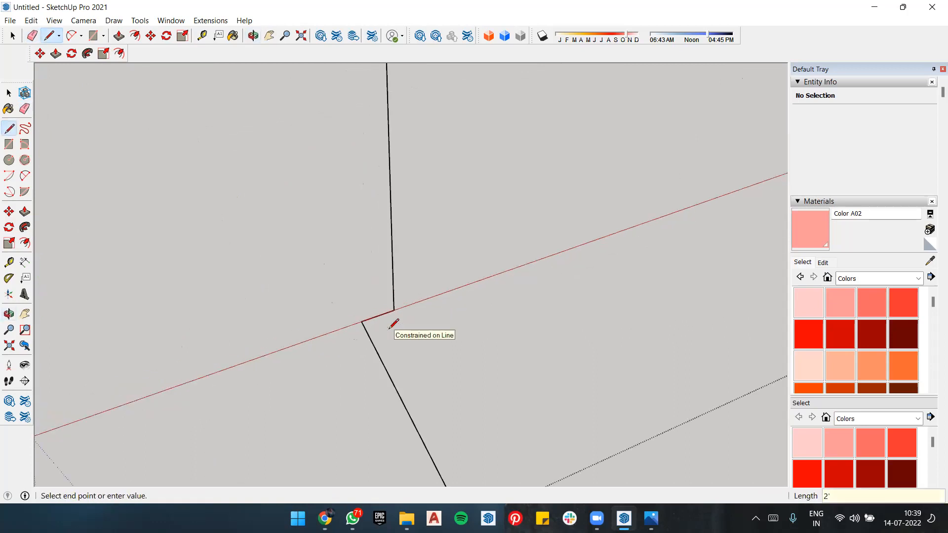
{"action": "scroll", "coordinate": [396, 329], "scroll_direction": "down", "scroll_amount": 3}
{"action": "scroll", "coordinate": [395, 331], "scroll_direction": "down", "scroll_amount": 2}
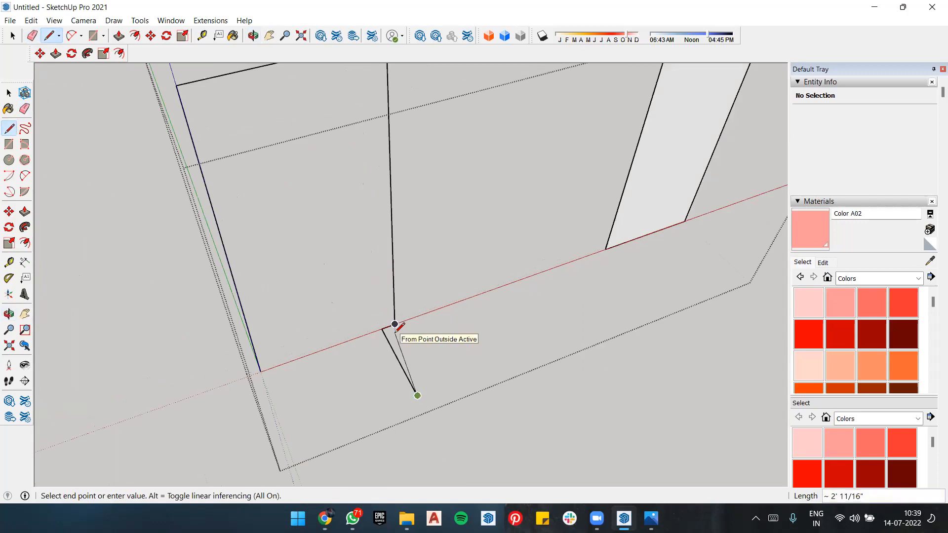
{"action": "key", "text": "ctrl+z"}
Step: Draw a flat 4" by 2" rectangle with lines from the right jamb's base edge, extending forward along the green axis
{"action": "scroll", "coordinate": [384, 326], "scroll_direction": "up", "scroll_amount": 5}
{"action": "left_click", "coordinate": [374, 332]}
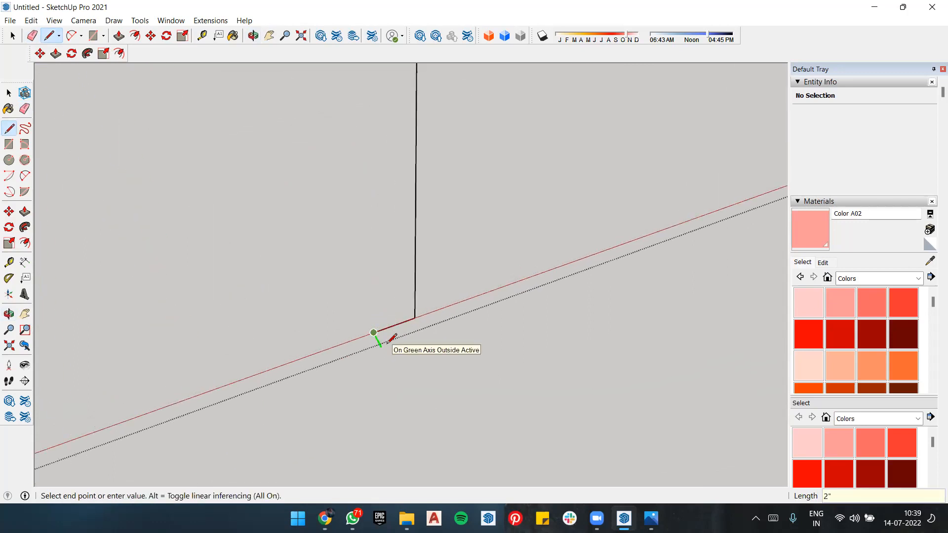
{"action": "left_click", "coordinate": [382, 348]}
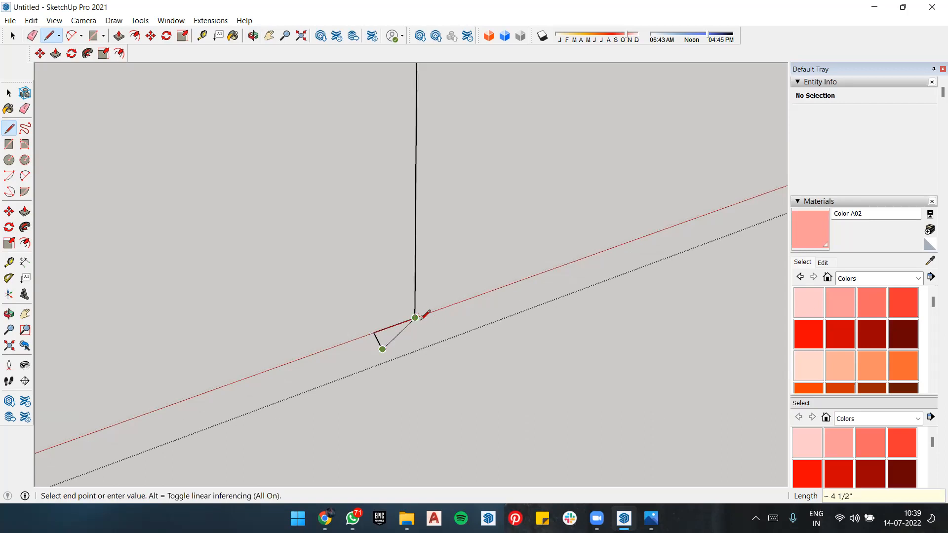
{"action": "left_click", "coordinate": [424, 334]}
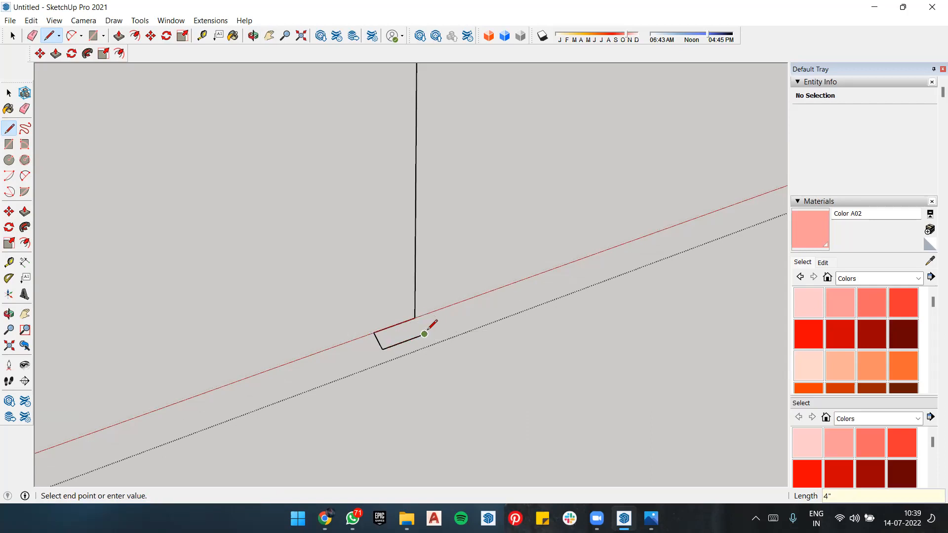
{"action": "left_click", "coordinate": [415, 317]}
{"action": "left_click", "coordinate": [415, 317]}
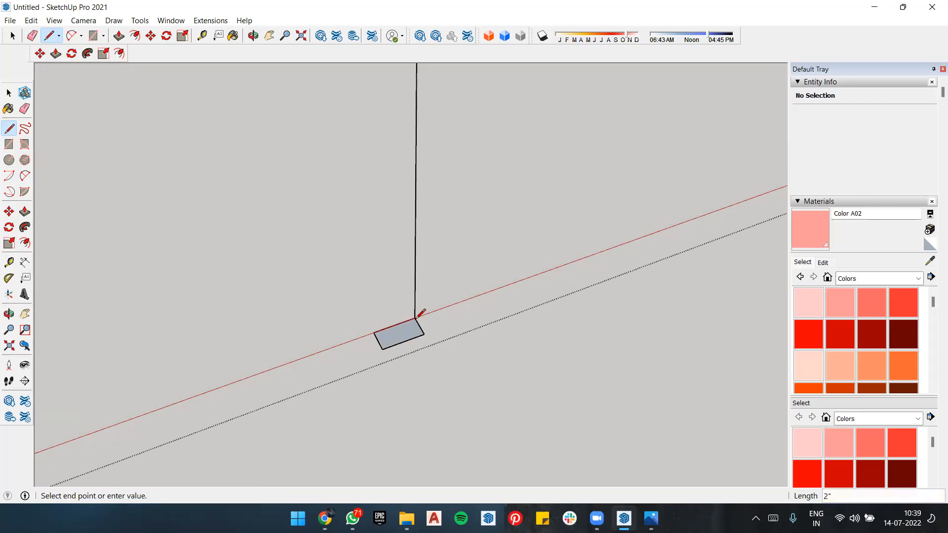
Step: Draw a second 4" by 2" rectangle behind the right jamb's base edge, sharing that edge with the front one
{"action": "mouse_move", "coordinate": [402, 301]}
{"action": "middle_mouse_down"}
{"action": "mouse_move", "coordinate": [497, 271]}
{"action": "mouse_move", "coordinate": [499, 296]}
{"action": "mouse_move", "coordinate": [383, 375]}
{"action": "mouse_move", "coordinate": [475, 340]}
{"action": "middle_mouse_up"}
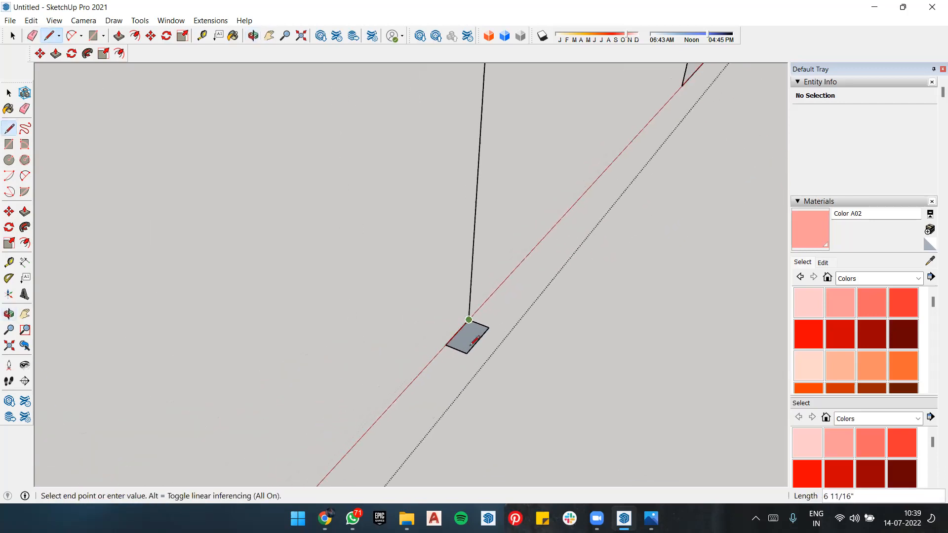
{"action": "scroll", "coordinate": [475, 341], "scroll_direction": "up", "scroll_amount": 2}
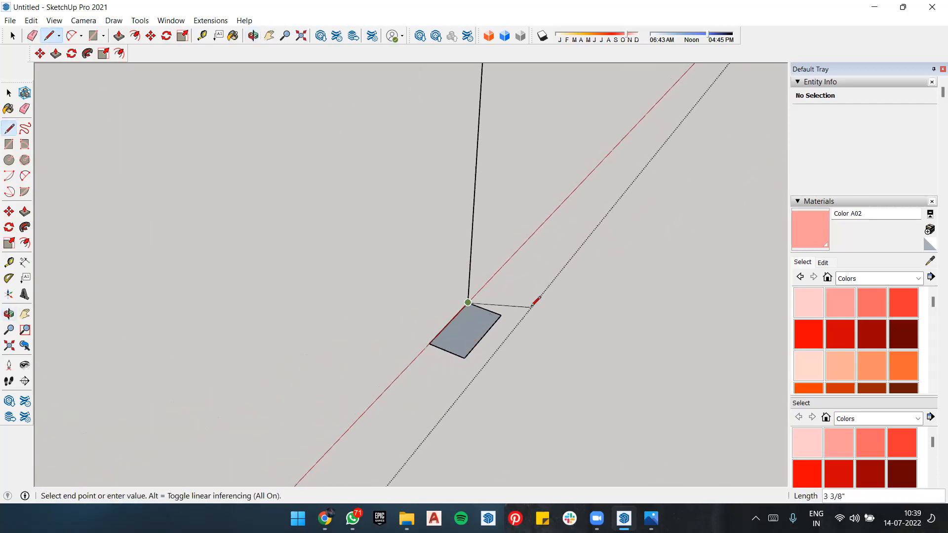
{"action": "left_click", "coordinate": [435, 291]}
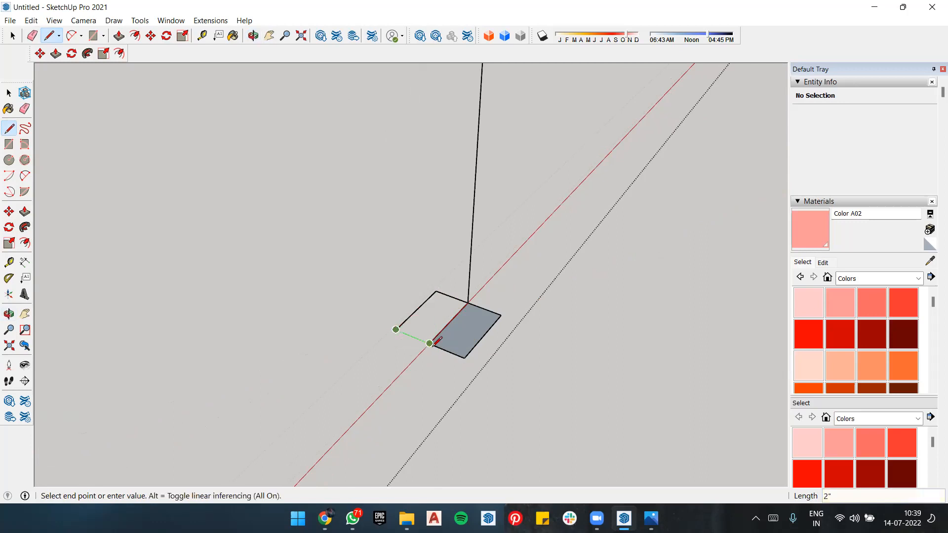
{"action": "key", "text": "Escape"}
Step: Measure the profile's full depth along its inner side, from the front corner to the back corner
{"action": "middle_click_drag", "start_coordinate": [533, 332], "coordinate": [480, 296]}
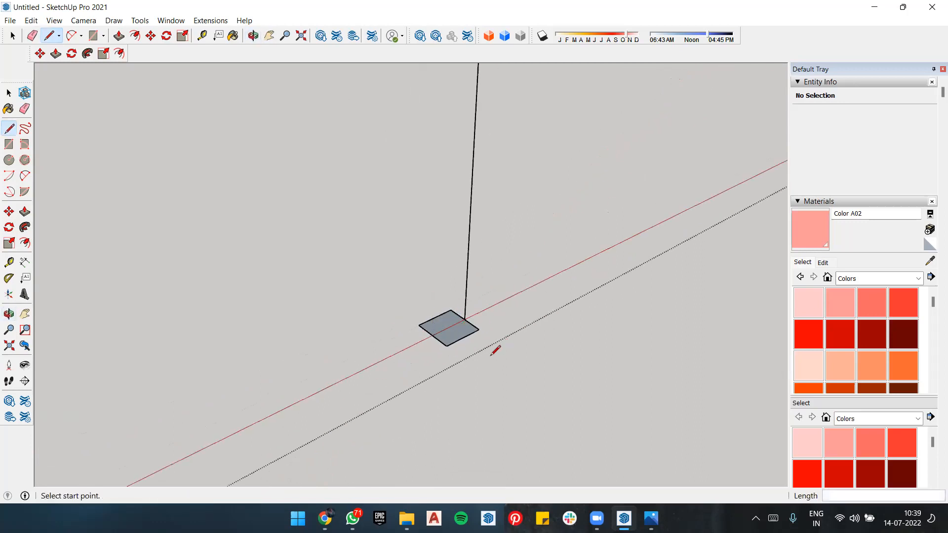
{"action": "key", "text": "t"}
{"action": "left_click", "coordinate": [446, 345]}
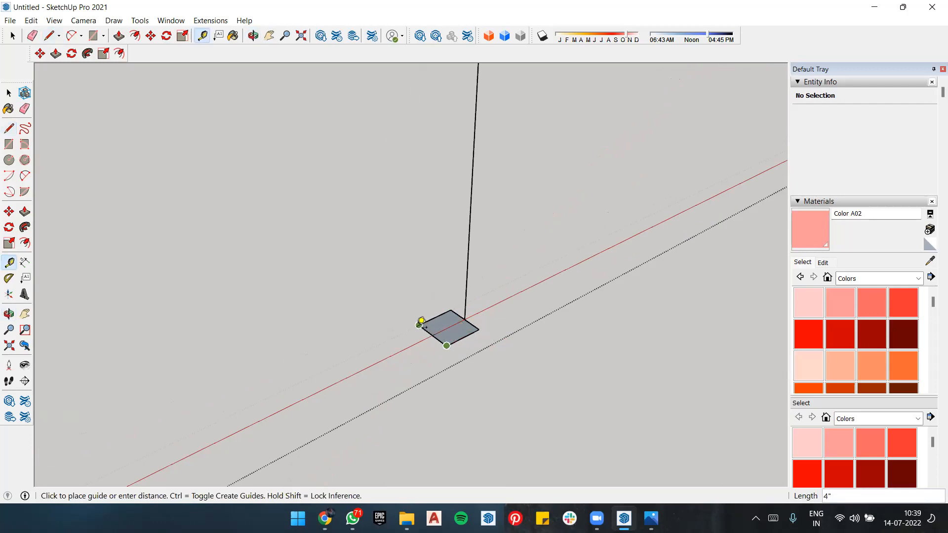
{"action": "key", "text": "space"}
{"action": "middle_click_drag", "start_coordinate": [593, 297], "coordinate": [562, 291]}
{"action": "scroll", "coordinate": [559, 315], "scroll_direction": "up", "scroll_amount": 5}
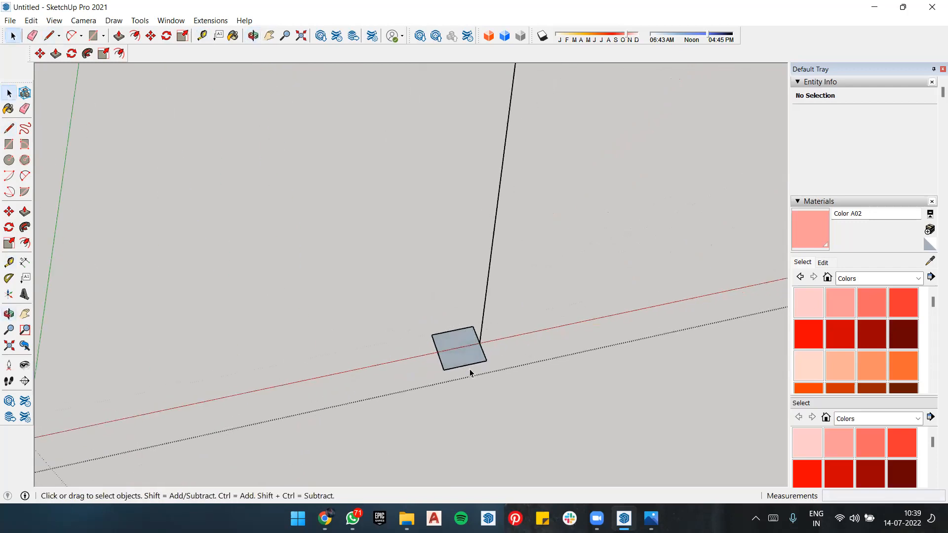
{"action": "scroll", "coordinate": [469, 369], "scroll_direction": "up", "scroll_amount": 5}
{"action": "middle_click_drag", "start_coordinate": [469, 369], "coordinate": [438, 390]}
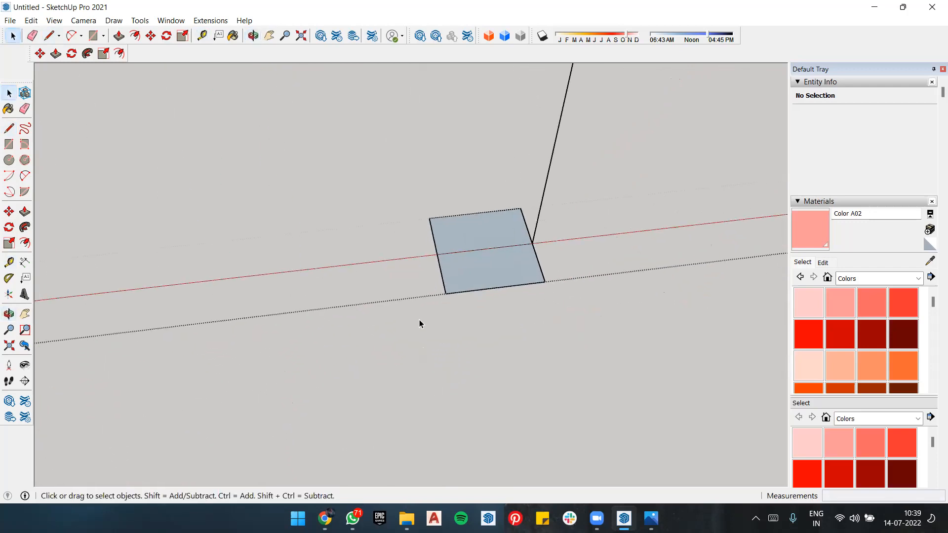
{"action": "left_click", "coordinate": [430, 296]}
{"action": "key", "text": "Delete"}
{"action": "key", "text": "ctrl+z"}
{"action": "key", "text": "ctrl+a"}
{"action": "key", "text": "ctrl+t"}
{"action": "key", "text": "t"}
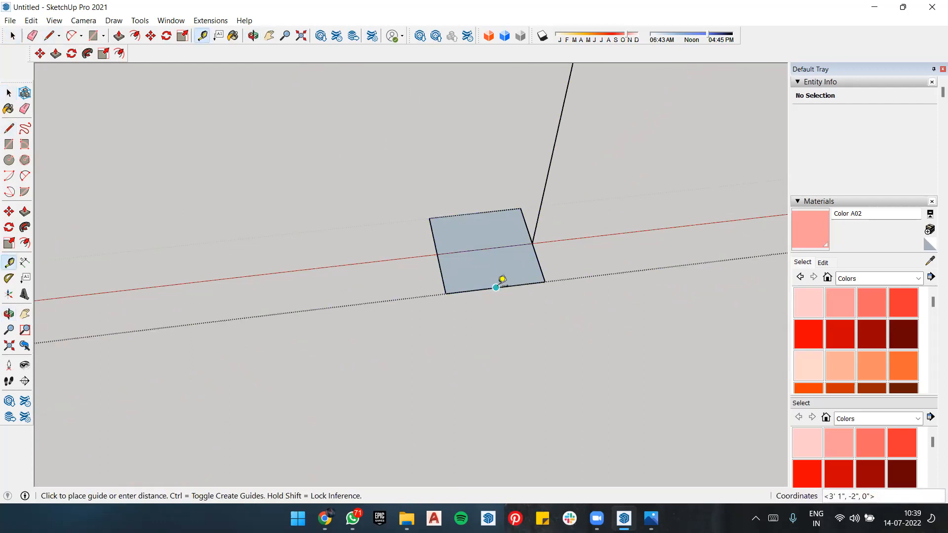
{"action": "key", "text": "space"}
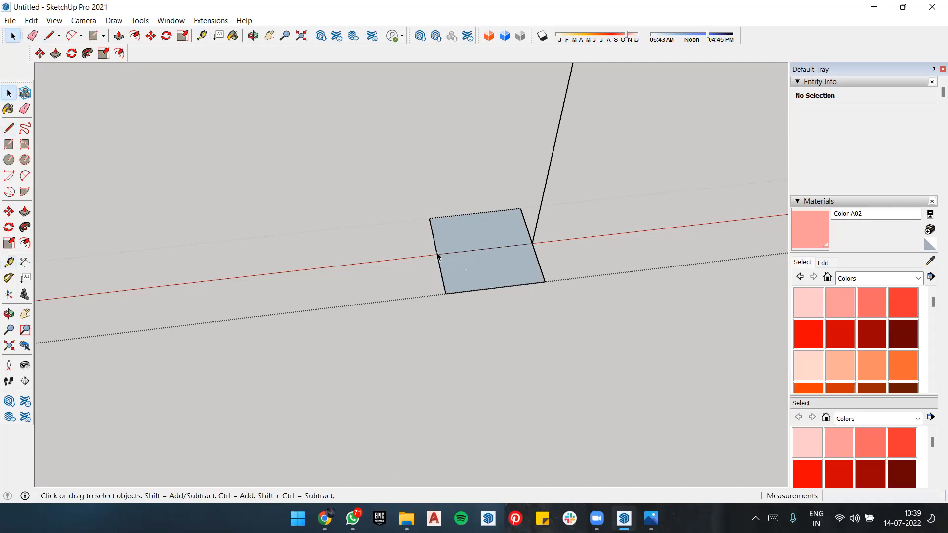
Step: Divide the front half of the profile's inner side edge into 3 equal segments
{"action": "middle_click_drag", "start_coordinate": [547, 278], "coordinate": [555, 312]}
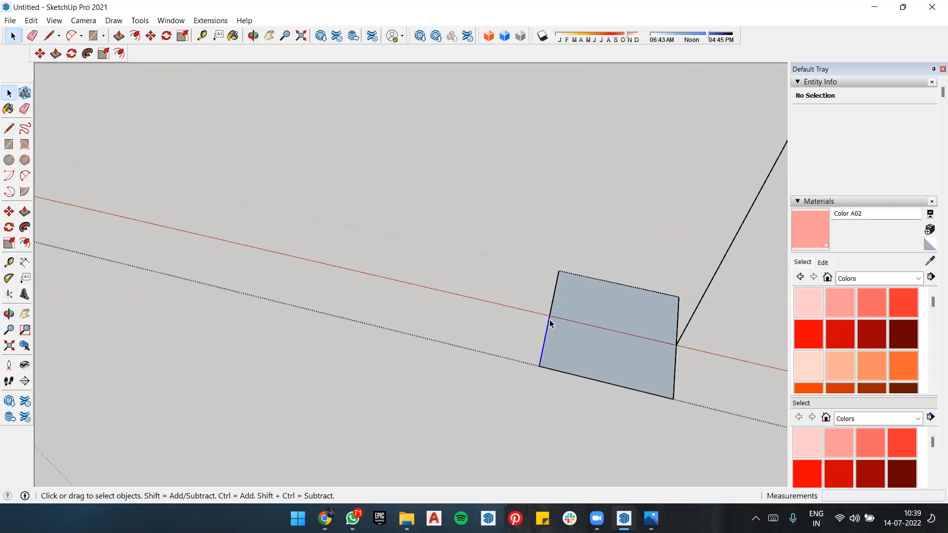
{"action": "right_click", "coordinate": [550, 323]}
{"action": "left_click", "coordinate": [601, 408]}
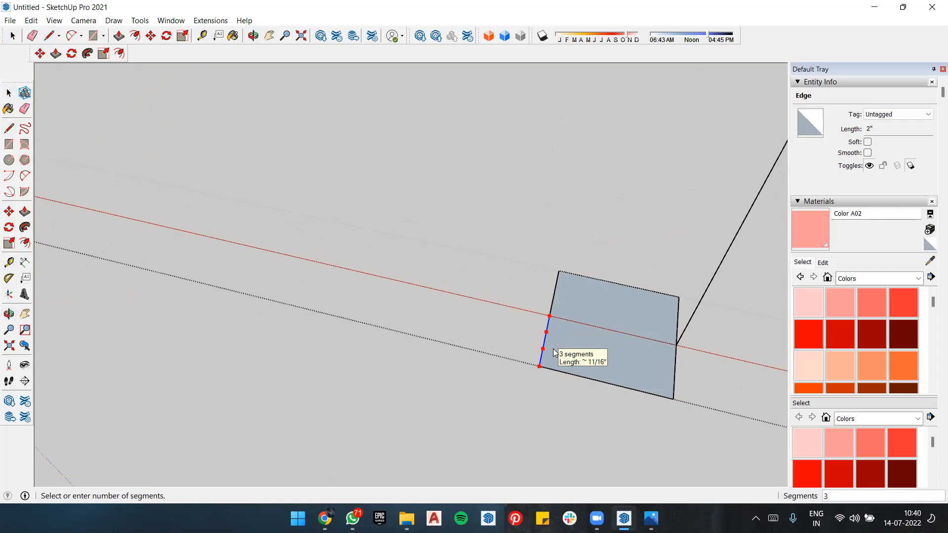
{"action": "left_click", "coordinate": [554, 351]}
Step: Divide the back half of the profile's inner side edge into 3 equal segments and select single segments to check it
{"action": "right_click", "coordinate": [551, 307]}
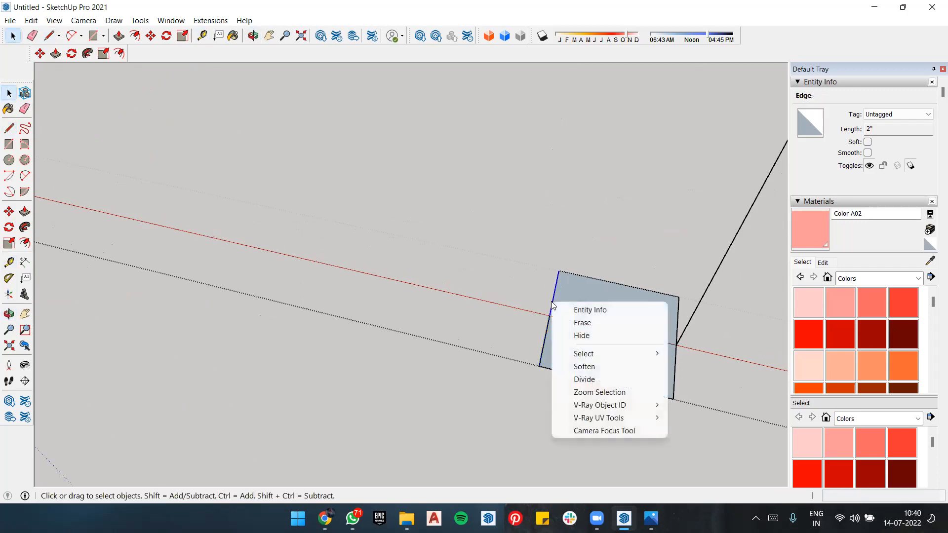
{"action": "left_click", "coordinate": [593, 379]}
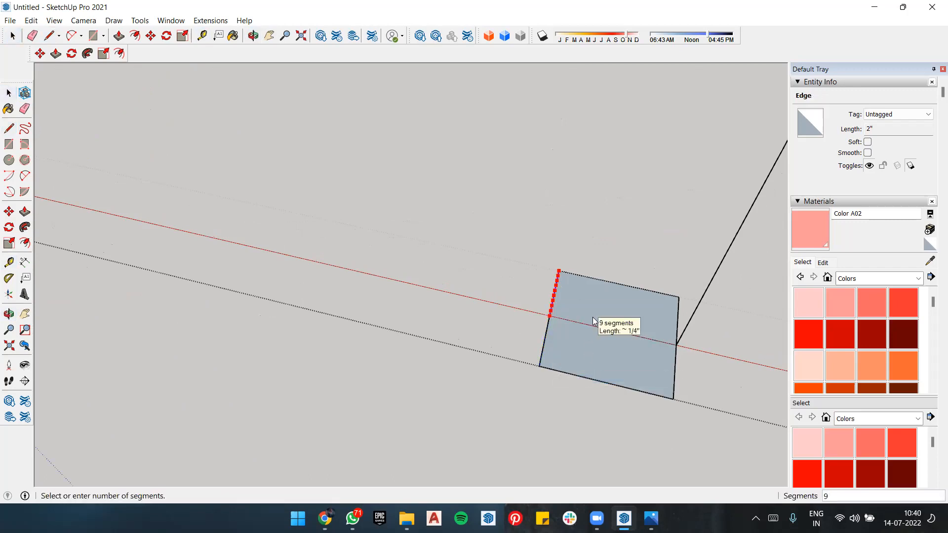
{"action": "key", "text": "Escape"}
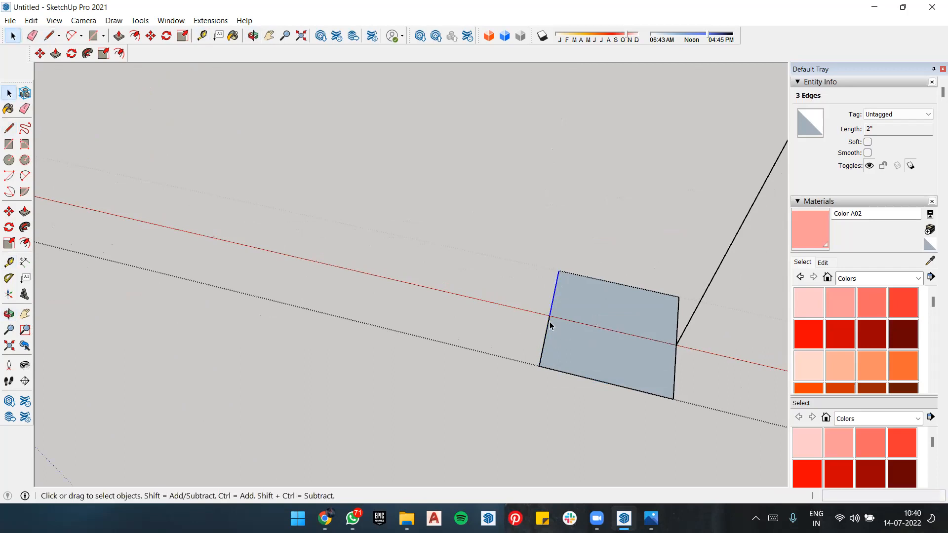
{"action": "left_click", "coordinate": [543, 362]}
{"action": "scroll", "coordinate": [544, 362], "scroll_direction": "up", "scroll_amount": 3}
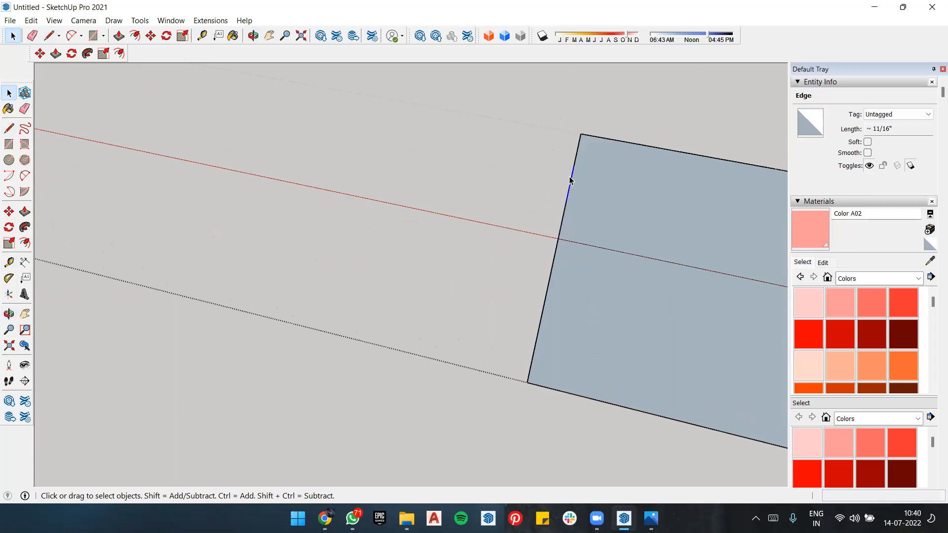
{"action": "scroll", "coordinate": [604, 173], "scroll_direction": "down", "scroll_amount": 4}
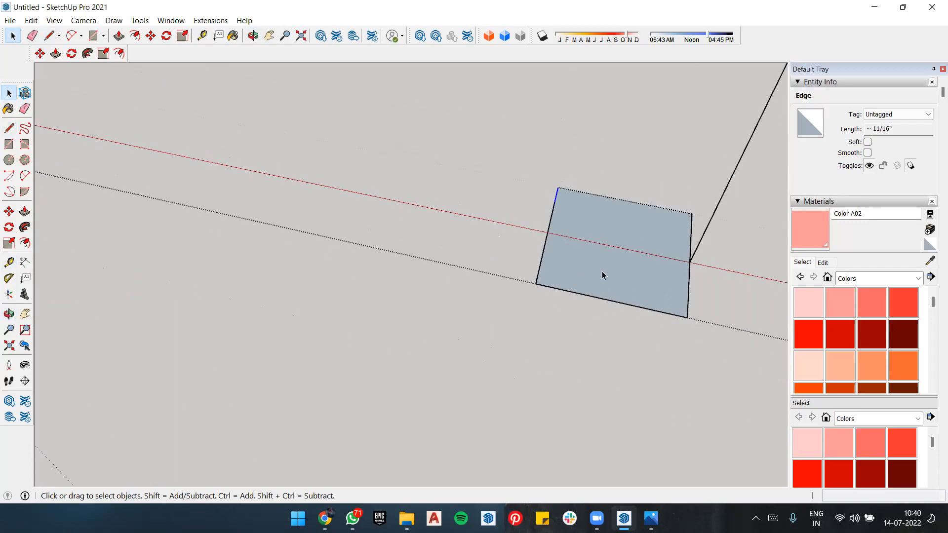
{"action": "scroll", "coordinate": [662, 405], "scroll_direction": "up", "scroll_amount": 3}
{"action": "left_click", "coordinate": [664, 400]}
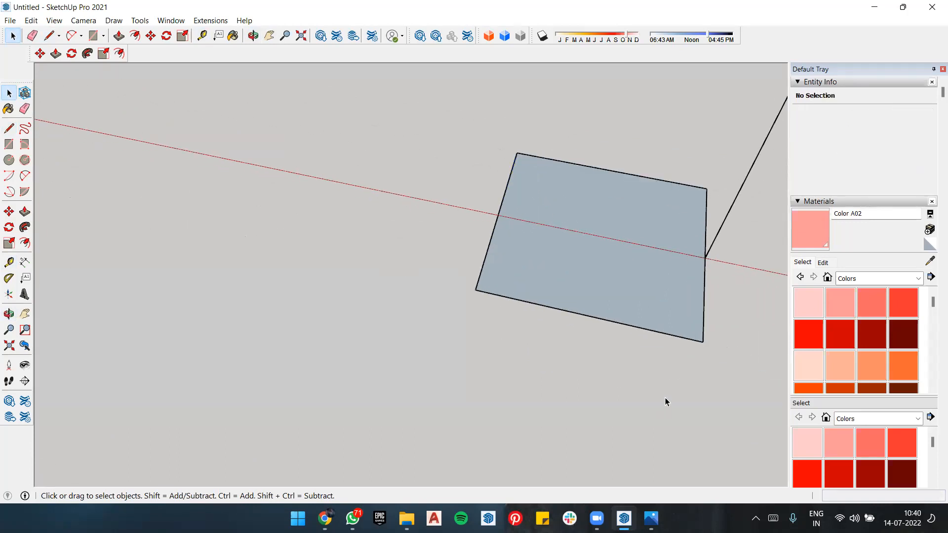
{"action": "key", "text": "t"}
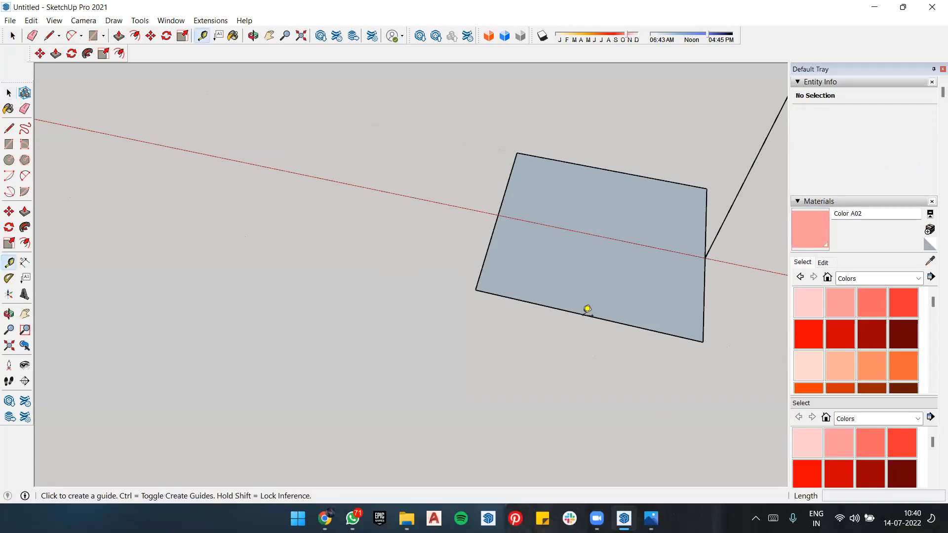
{"action": "left_click", "coordinate": [586, 314]}
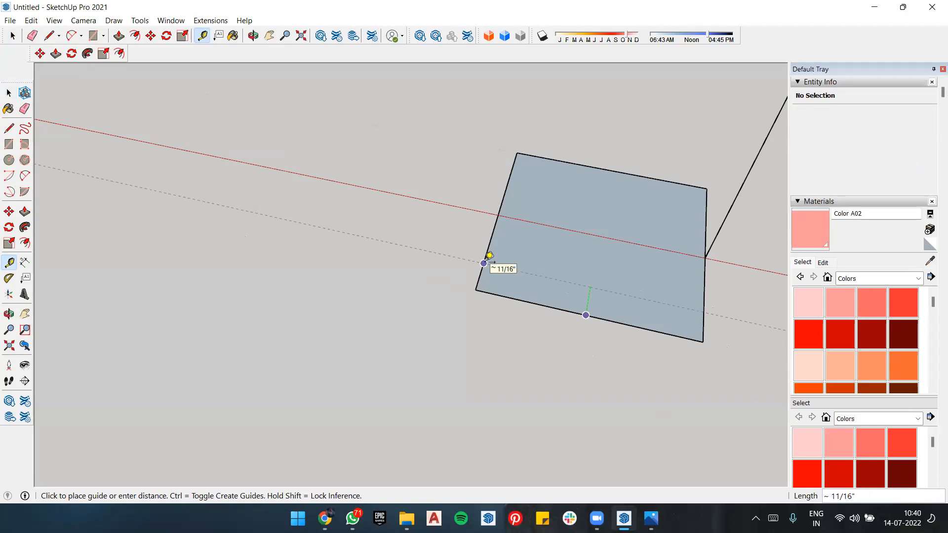
{"action": "key", "text": "space"}
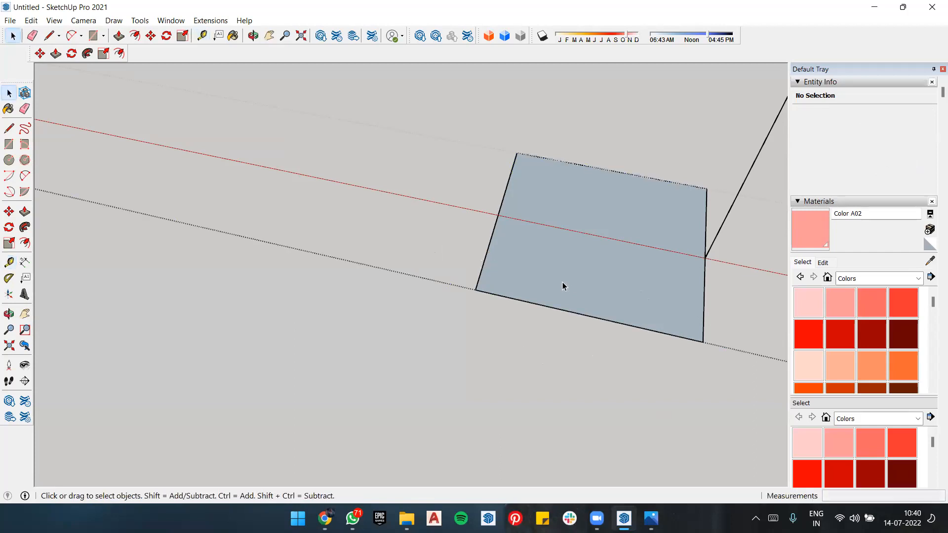
Step: Place two guides parallel to the profile's front edge, through the two division points on its front half
{"action": "key", "text": "t"}
{"action": "left_click", "coordinate": [586, 315]}
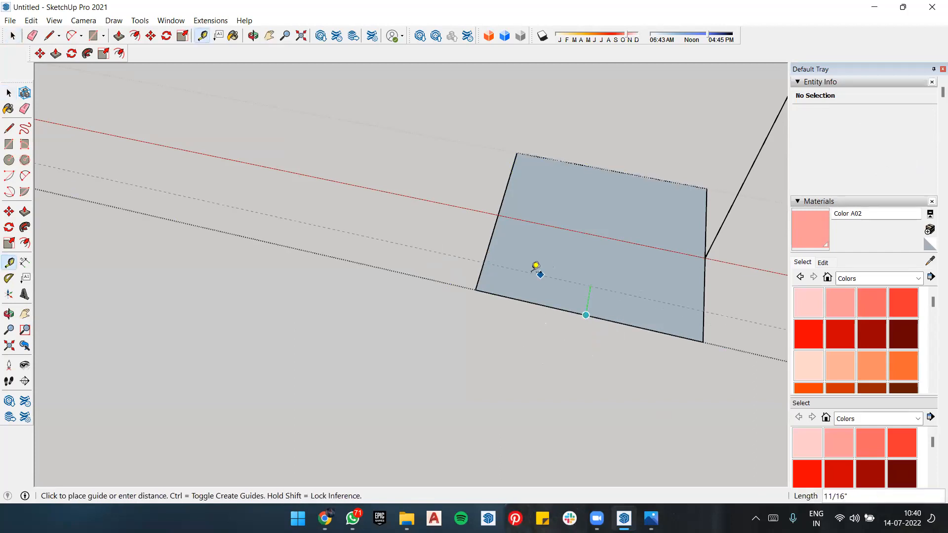
{"action": "left_click", "coordinate": [489, 257]}
{"action": "left_click", "coordinate": [586, 314]}
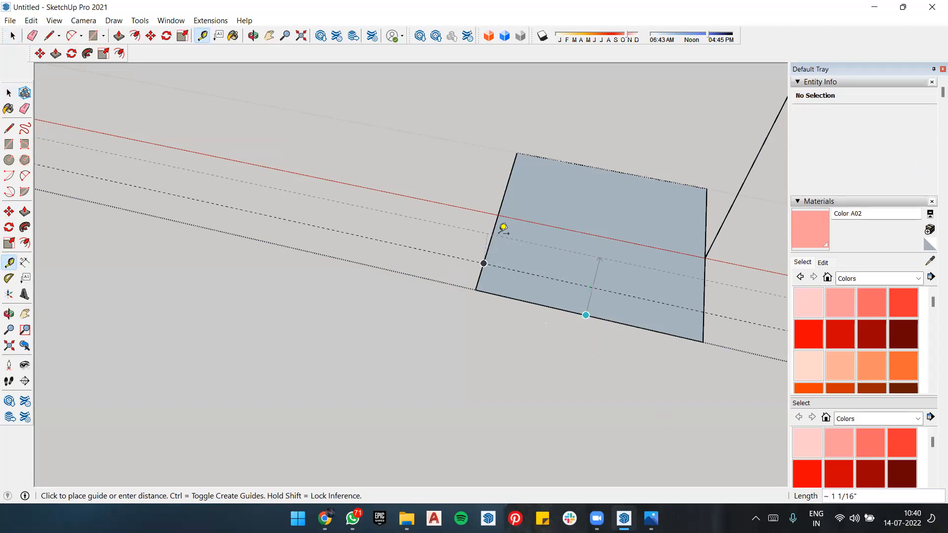
{"action": "left_click", "coordinate": [502, 230]}
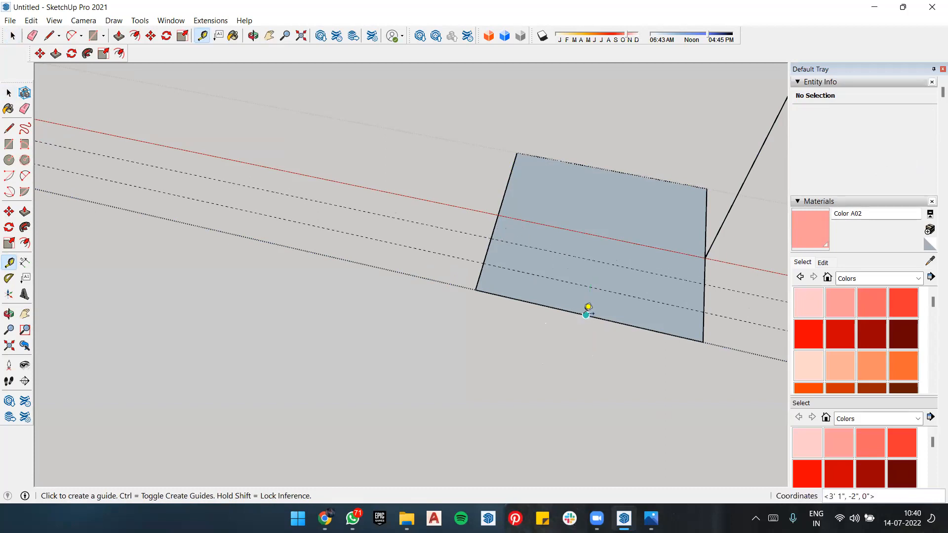
Step: Place two guides parallel to the profile's front edge, through the two division points on its back half
{"action": "left_click", "coordinate": [586, 315]}
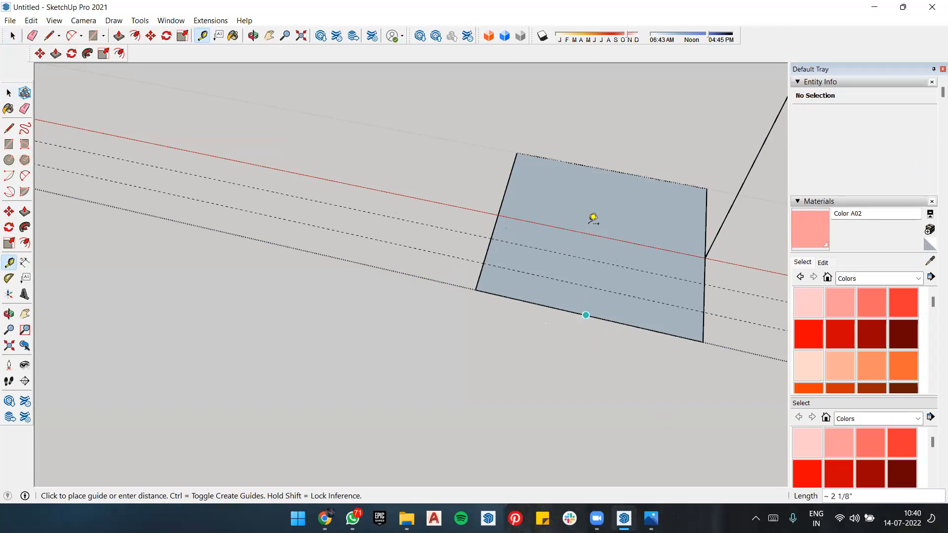
{"action": "left_click", "coordinate": [514, 183]}
{"action": "left_click", "coordinate": [599, 235]}
{"action": "left_click", "coordinate": [516, 157]}
Step: Place two guides parallel to the profile's inner side edge, one through the front edge's midpoint and one about 1" in
{"action": "middle_click_drag", "start_coordinate": [558, 387], "coordinate": [530, 325]}
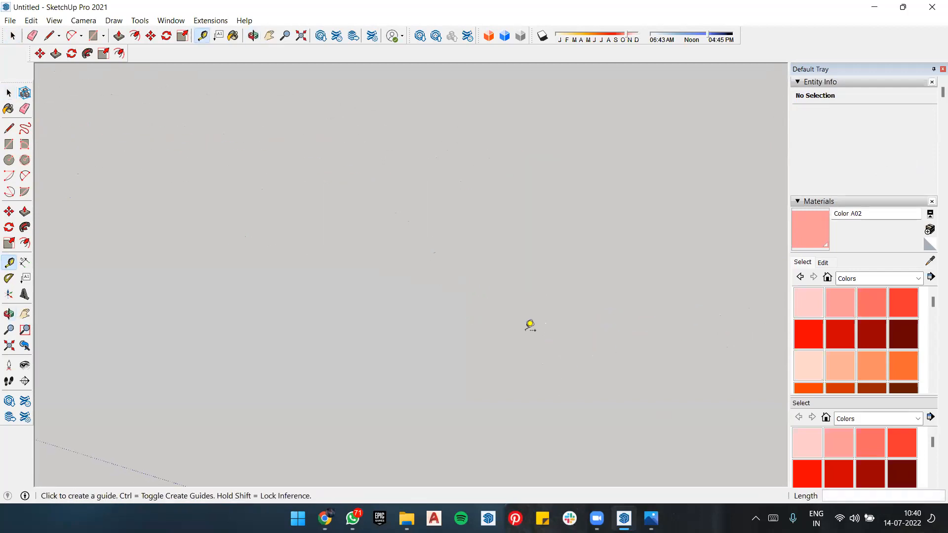
{"action": "scroll", "coordinate": [531, 324], "scroll_direction": "down", "scroll_amount": 2}
{"action": "scroll", "coordinate": [326, 156], "scroll_direction": "down", "scroll_amount": 3}
{"action": "scroll", "coordinate": [318, 116], "scroll_direction": "up", "scroll_amount": 5}
{"action": "middle_click_drag", "start_coordinate": [335, 134], "coordinate": [366, 214]}
{"action": "left_click", "coordinate": [380, 252]}
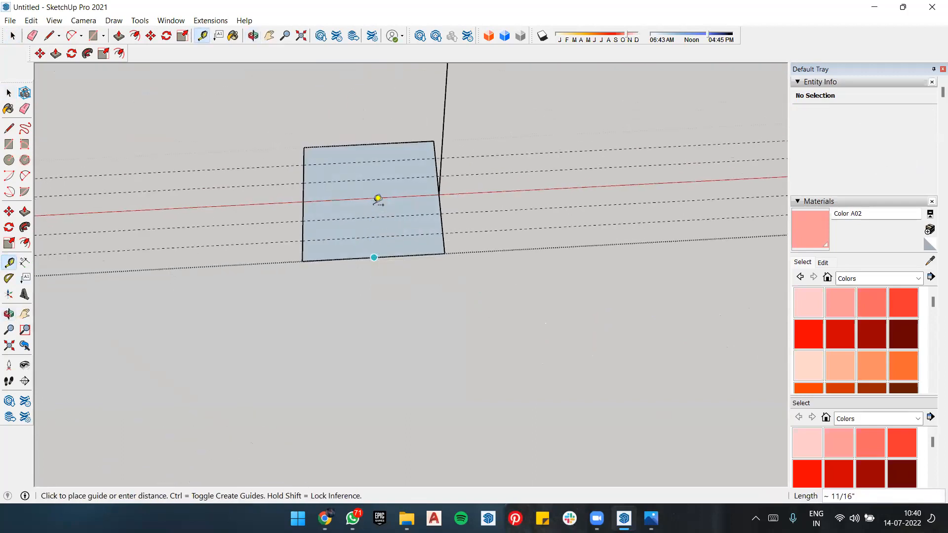
{"action": "key", "text": "space"}
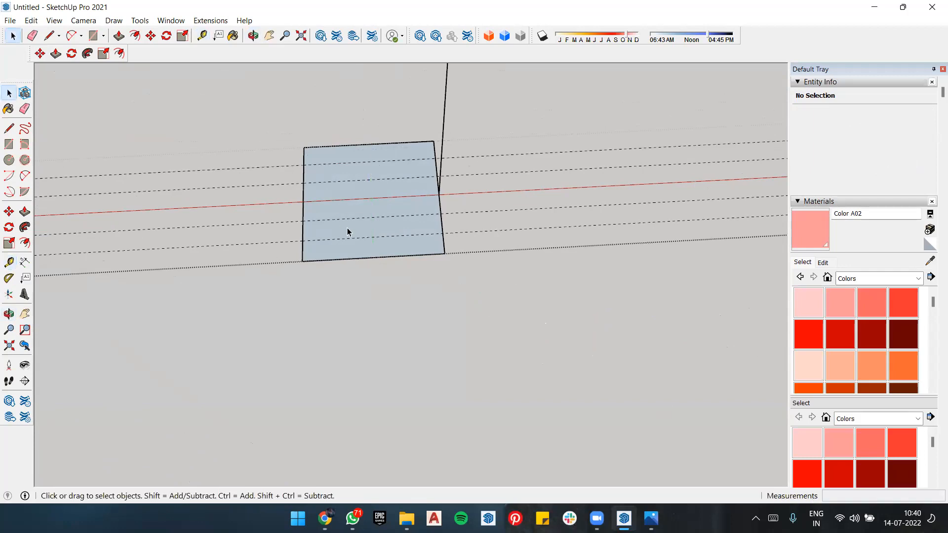
{"action": "key", "text": "t"}
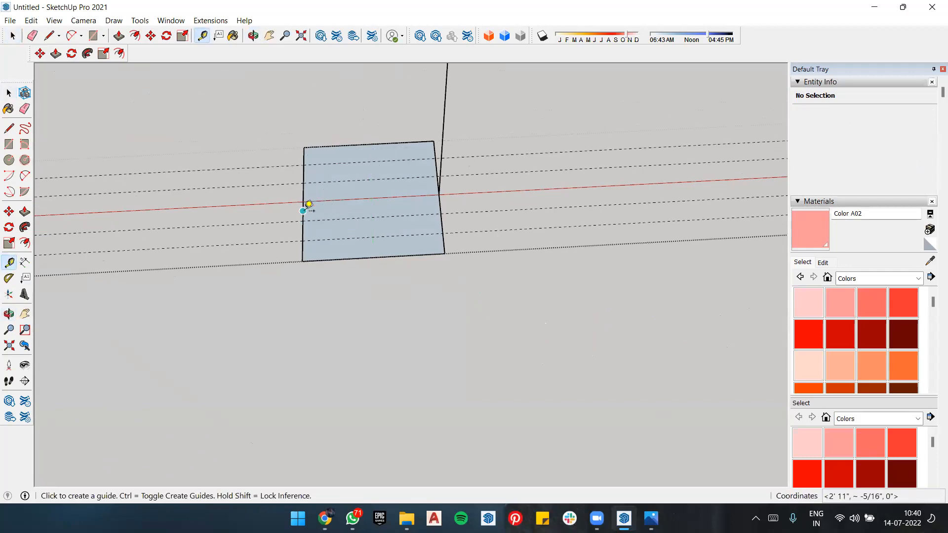
{"action": "left_click", "coordinate": [309, 204]}
{"action": "left_click", "coordinate": [376, 249]}
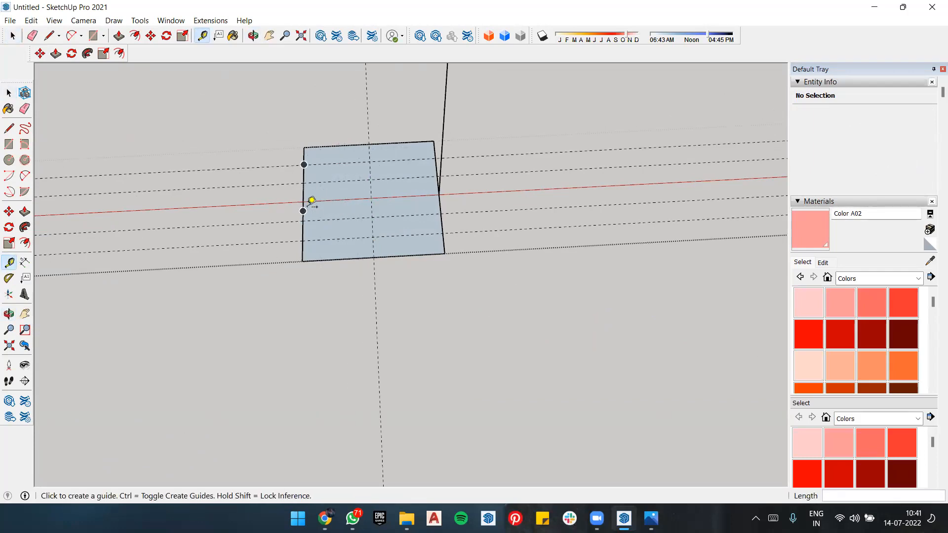
{"action": "left_click", "coordinate": [303, 210]}
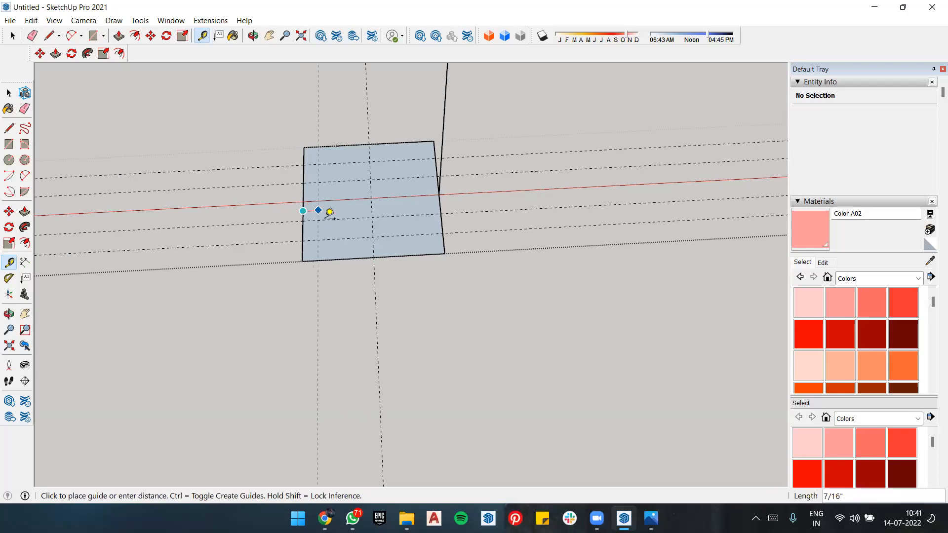
{"action": "left_click", "coordinate": [340, 255]}
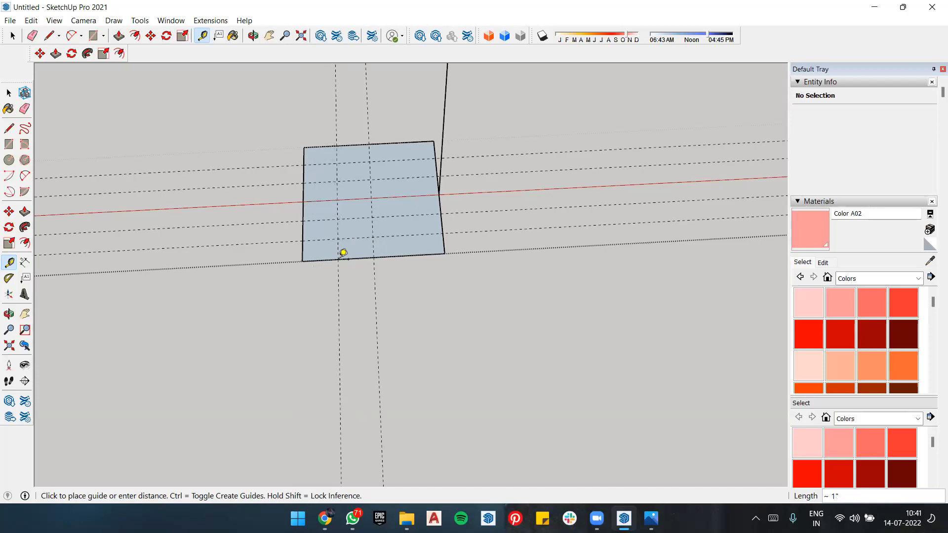
Step: Mark a point on the profile's centre line 3 1/4" from the inner side edge and place a parallel guide through it
{"action": "left_click", "coordinate": [303, 201]}
{"action": "left_click", "coordinate": [417, 192]}
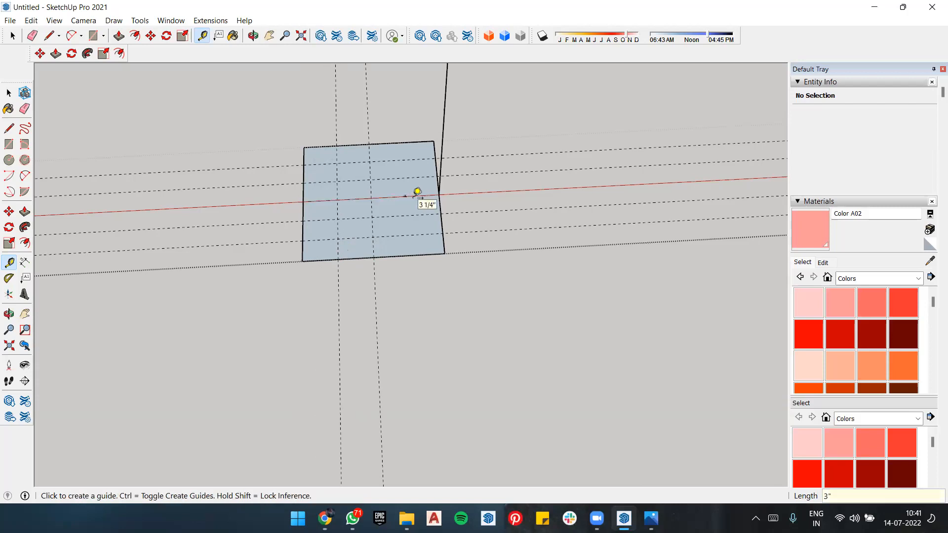
{"action": "left_click", "coordinate": [304, 201]}
{"action": "key", "text": "c"}
{"action": "left_click", "coordinate": [303, 210]}
{"action": "key", "text": "t"}
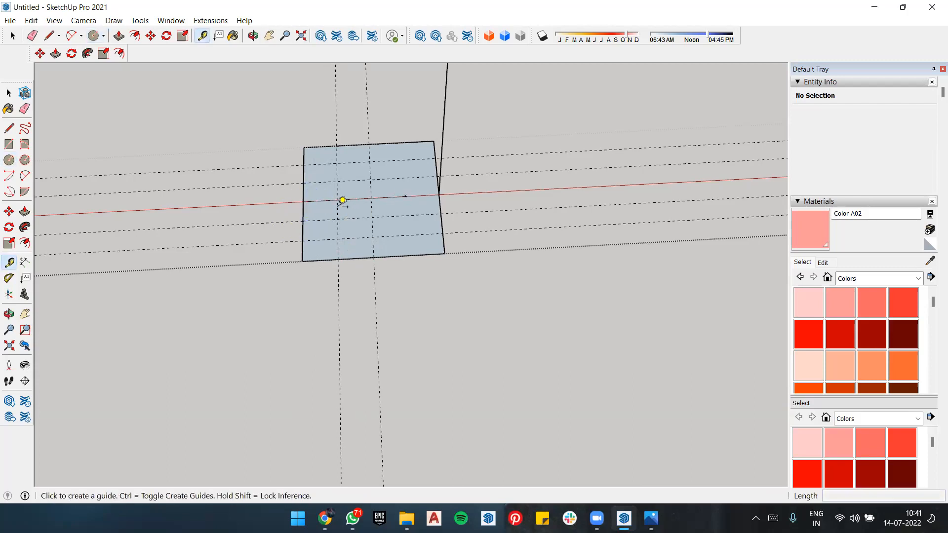
{"action": "left_click", "coordinate": [306, 206]}
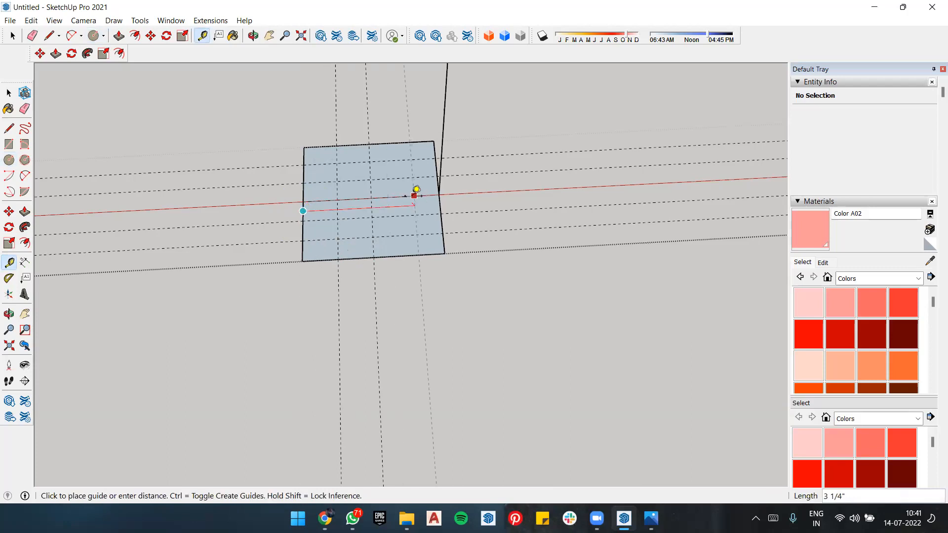
{"action": "left_click", "coordinate": [412, 189]}
Step: Draw a 3/16" bulge arc from the front half's inner division point to the crossing of the 1" guide and frontmost guide
{"action": "middle_click_drag", "start_coordinate": [519, 284], "coordinate": [506, 278]}
{"action": "scroll", "coordinate": [507, 277], "scroll_direction": "down", "scroll_amount": 2}
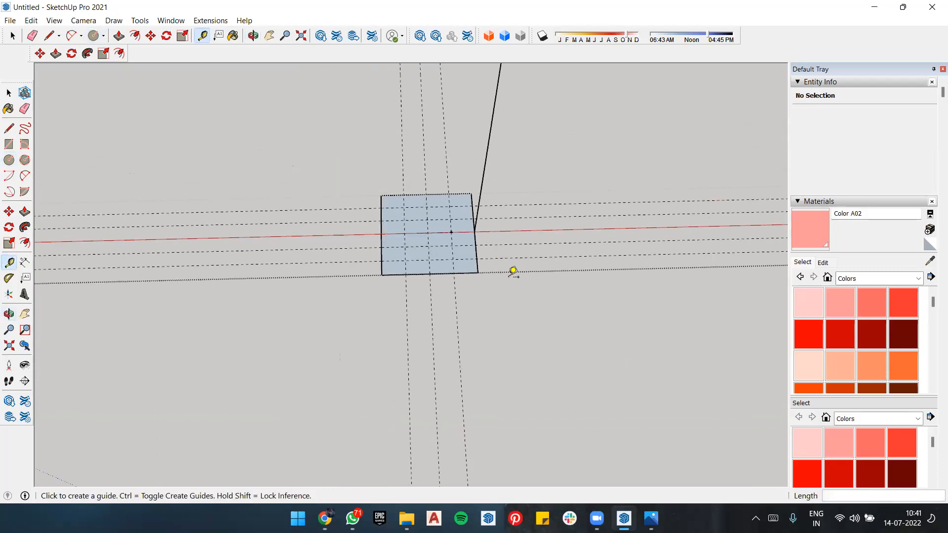
{"action": "middle_click_drag", "start_coordinate": [469, 220], "coordinate": [473, 232]}
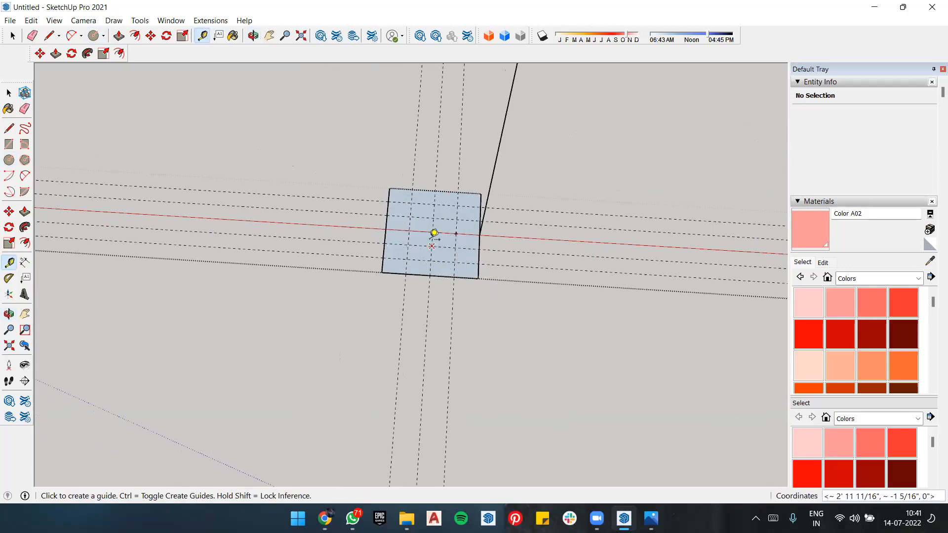
{"action": "scroll", "coordinate": [434, 232], "scroll_direction": "up", "scroll_amount": 3}
{"action": "key", "text": "a"}
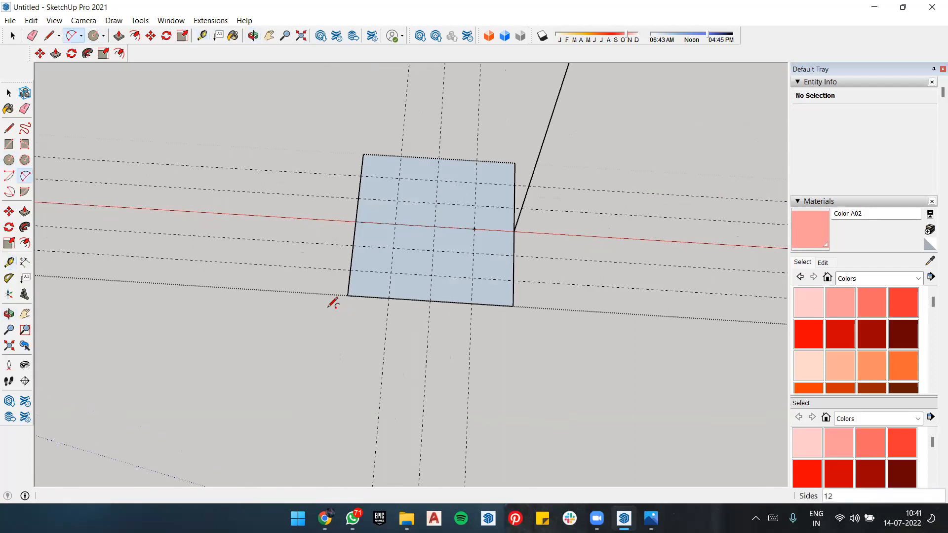
{"action": "left_click", "coordinate": [353, 245]}
{"action": "left_click", "coordinate": [391, 272]}
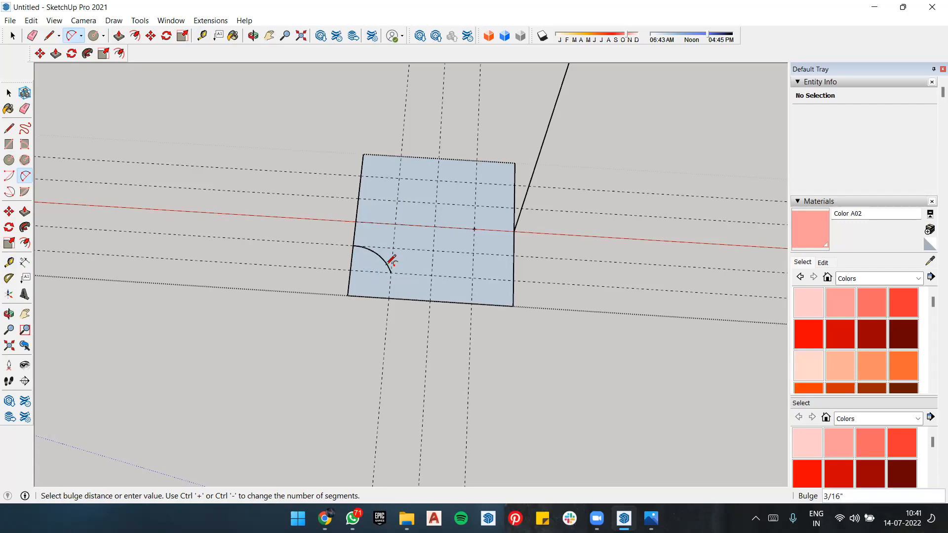
{"action": "left_click", "coordinate": [390, 267]}
Step: Try to draw a second outward arc from the first arc's end to the midpoint of the profile's front edge
{"action": "scroll", "coordinate": [395, 271], "scroll_direction": "up", "scroll_amount": 2}
{"action": "scroll", "coordinate": [392, 273], "scroll_direction": "up", "scroll_amount": 2}
{"action": "left_click", "coordinate": [389, 267]}
{"action": "left_click", "coordinate": [481, 333]}
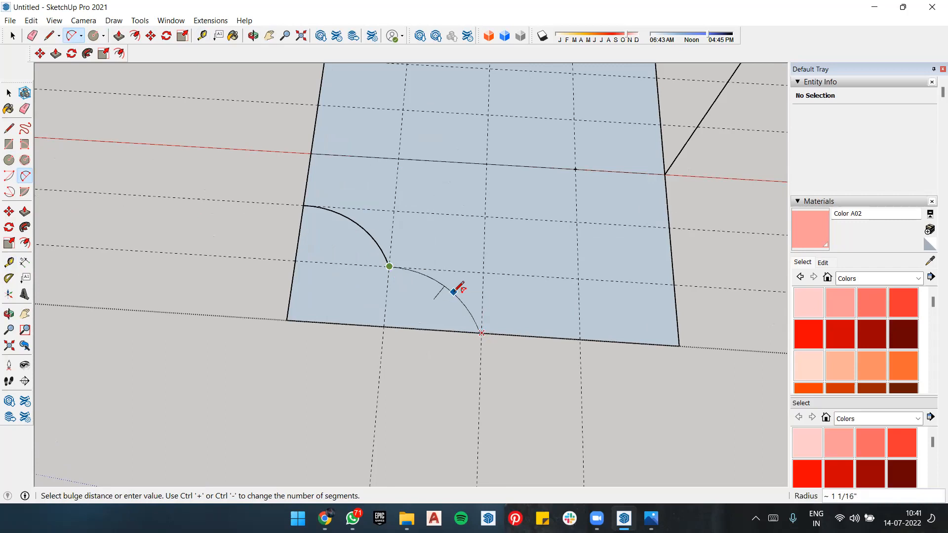
{"action": "left_click", "coordinate": [457, 284]}
{"action": "scroll", "coordinate": [499, 259], "scroll_direction": "down", "scroll_amount": 2}
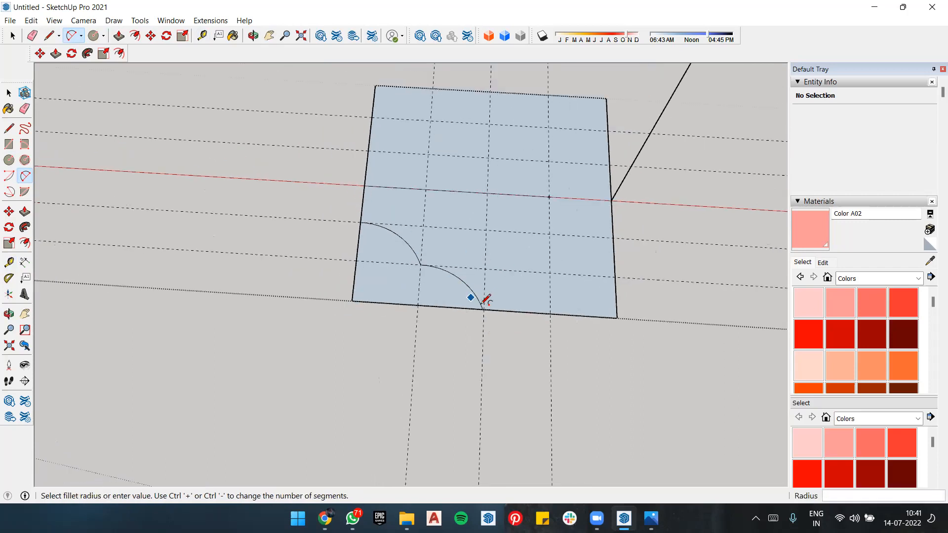
Step: Draw the second arc from the first arc's end to the front edge's midpoint with a 3/16" bulge
{"action": "scroll", "coordinate": [516, 330], "scroll_direction": "up", "scroll_amount": 3}
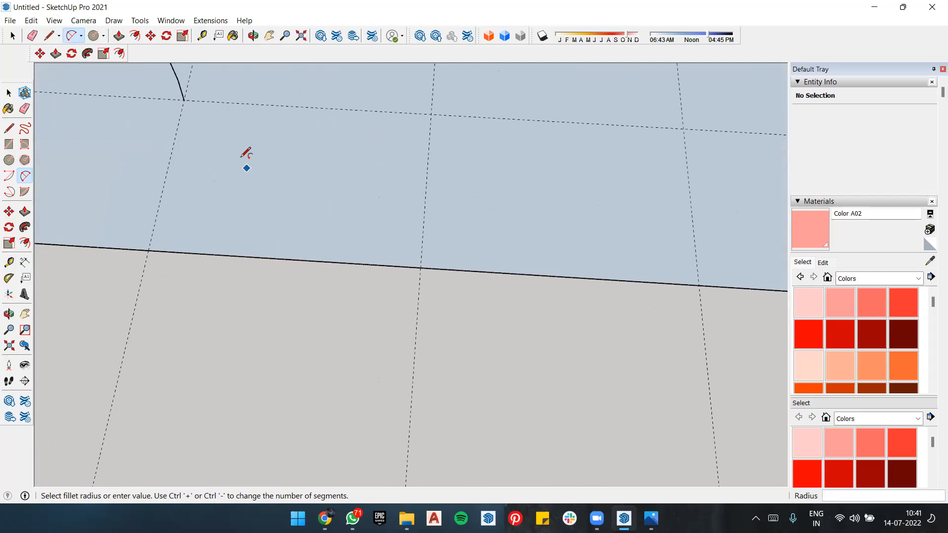
{"action": "left_click", "coordinate": [183, 100]}
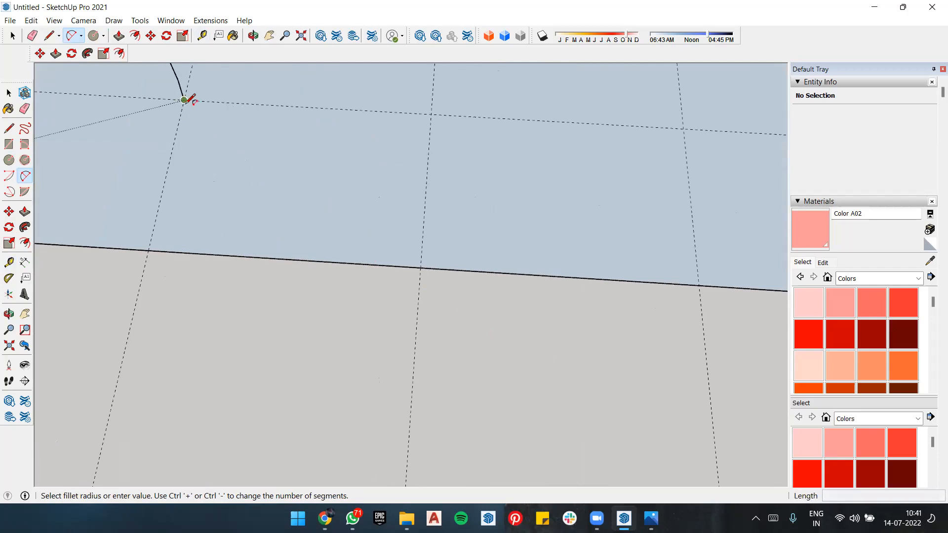
{"action": "left_click", "coordinate": [420, 268]}
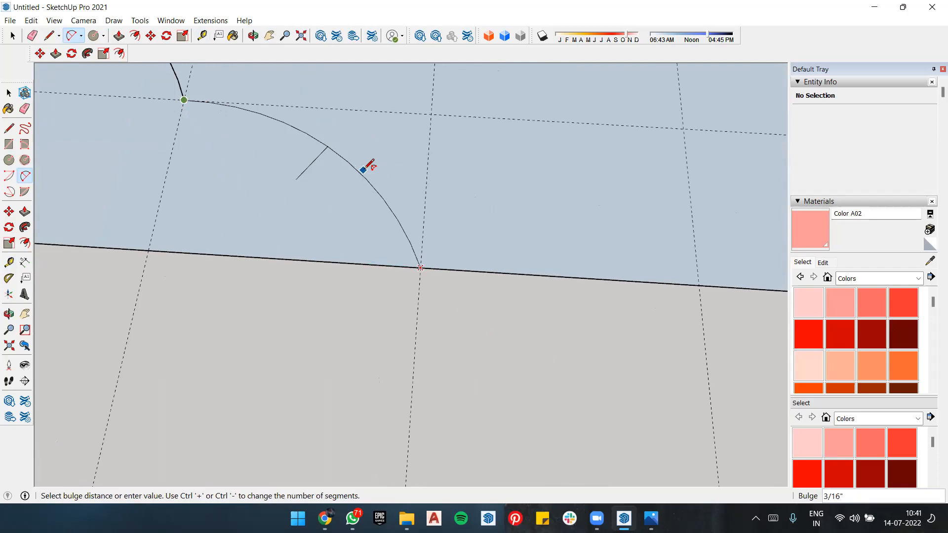
{"action": "left_click", "coordinate": [365, 171]}
Step: Draw a 3/16" bulge arc from the back half's inner division point to the crossing of the 1" guide and backmost guide
{"action": "scroll", "coordinate": [397, 321], "scroll_direction": "down", "scroll_amount": 5}
{"action": "middle_click_drag", "start_coordinate": [398, 321], "coordinate": [563, 328]}
{"action": "scroll", "coordinate": [345, 307], "scroll_direction": "down", "scroll_amount": 2}
{"action": "scroll", "coordinate": [345, 313], "scroll_direction": "up", "scroll_amount": 6}
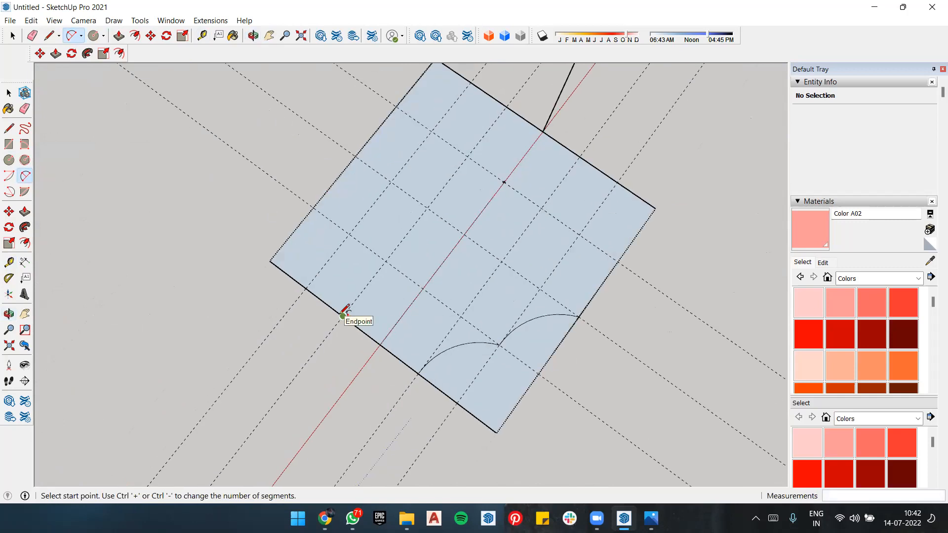
{"action": "left_click", "coordinate": [342, 319]}
{"action": "left_click", "coordinate": [359, 117]}
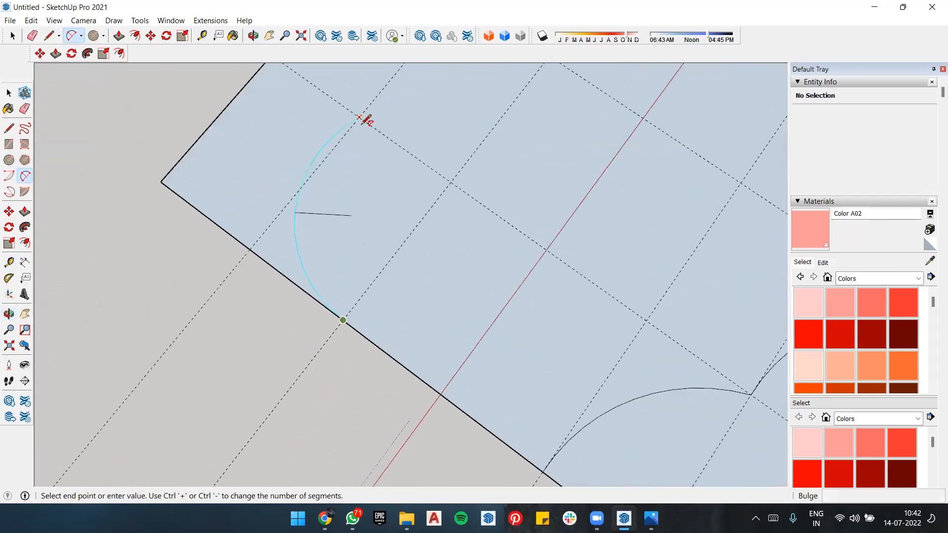
{"action": "left_click", "coordinate": [391, 190]}
Step: Draw a matching second arc from the end of the back corner's first arc to the midpoint of the profile's back edge
{"action": "scroll", "coordinate": [365, 212], "scroll_direction": "down", "scroll_amount": 5}
{"action": "scroll", "coordinate": [375, 222], "scroll_direction": "up", "scroll_amount": 5}
{"action": "scroll", "coordinate": [376, 221], "scroll_direction": "up", "scroll_amount": 2}
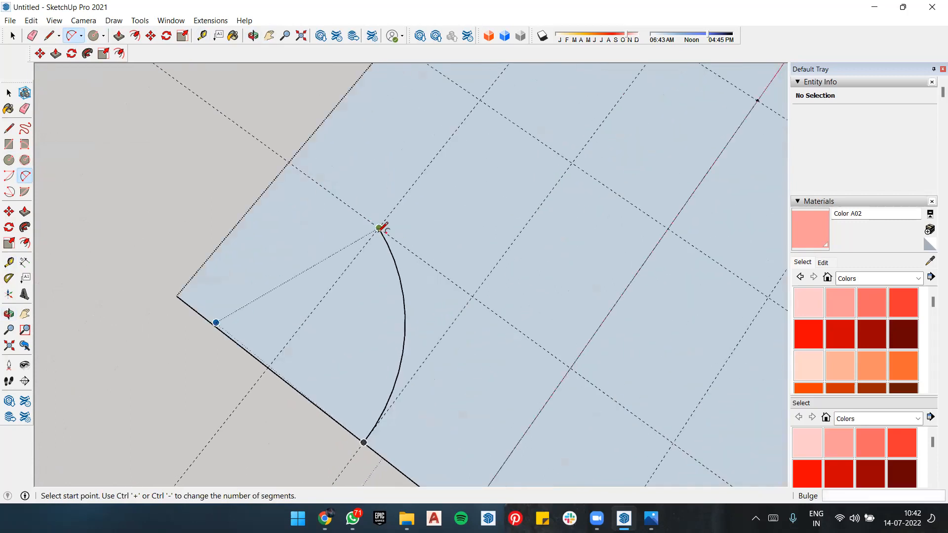
{"action": "left_click", "coordinate": [378, 228]}
{"action": "scroll", "coordinate": [399, 122], "scroll_direction": "down", "scroll_amount": 3}
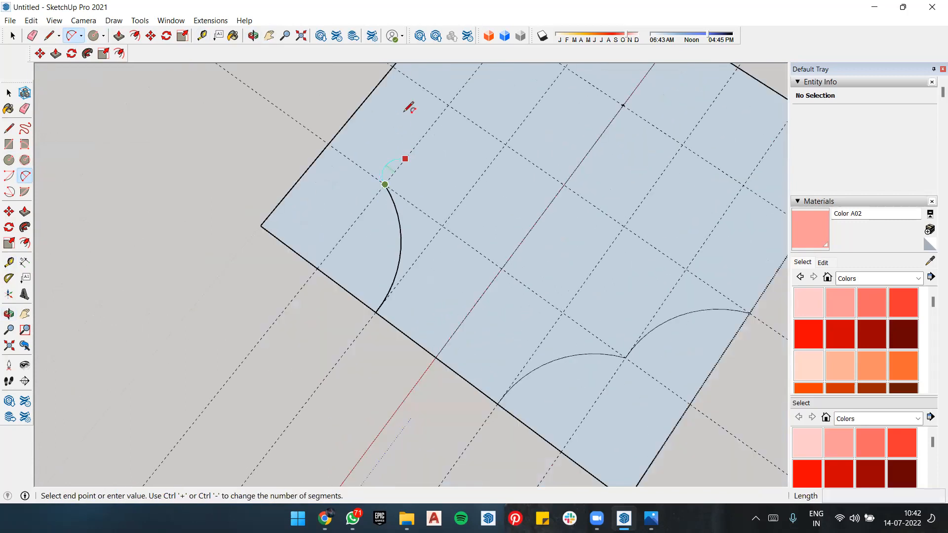
{"action": "left_click", "coordinate": [394, 76]}
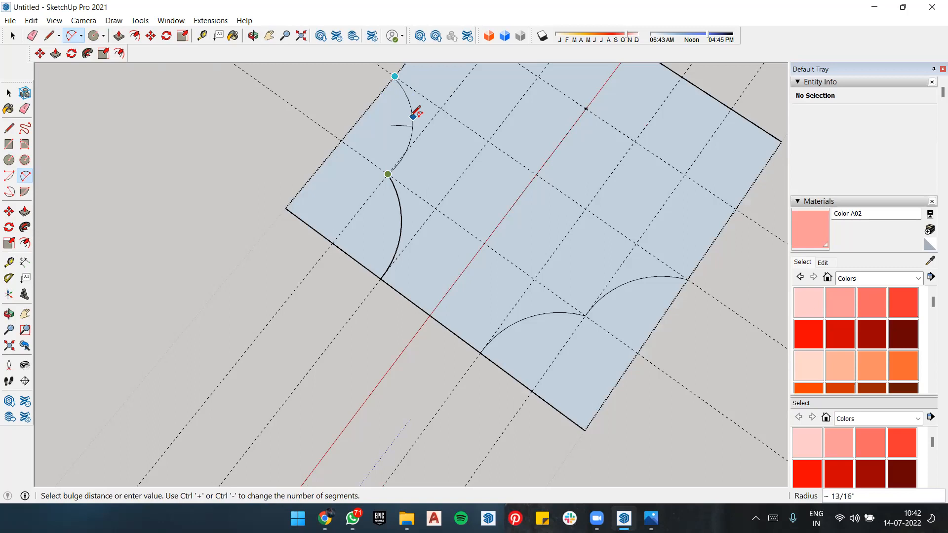
{"action": "left_click", "coordinate": [412, 111]}
{"action": "scroll", "coordinate": [568, 328], "scroll_direction": "down", "scroll_amount": 4}
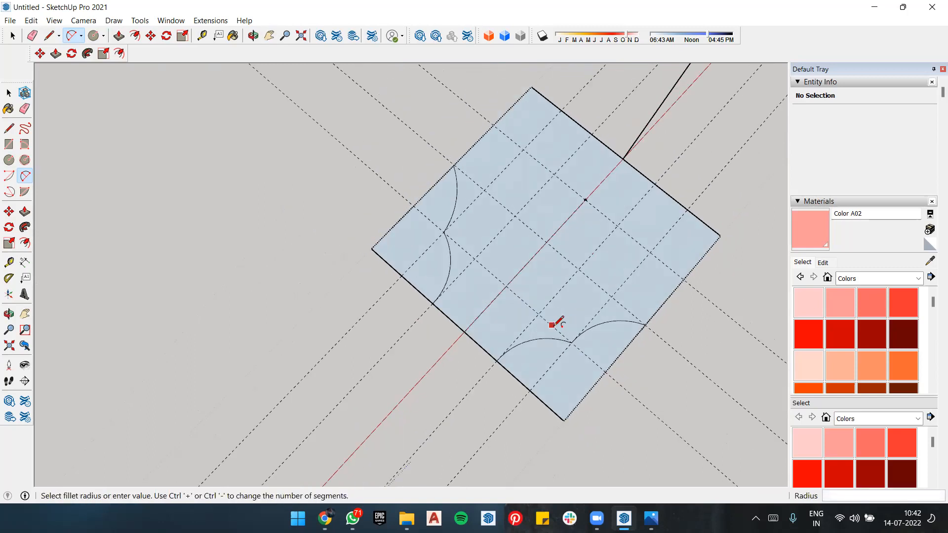
Step: Erase the guides crossing the profile in both directions, except the one through the front half's inner division point
{"action": "middle_click_drag", "start_coordinate": [412, 285], "coordinate": [461, 249]}
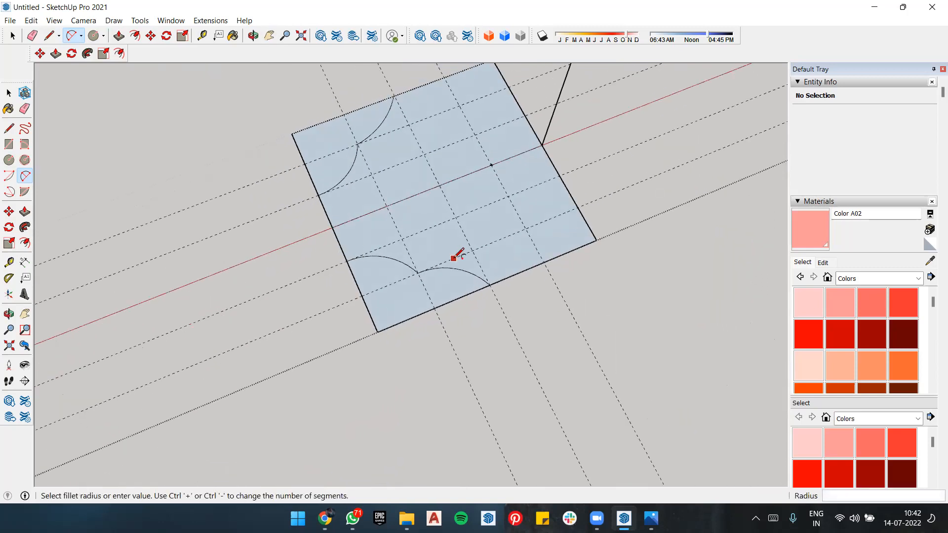
{"action": "key", "text": "e"}
{"action": "left_click_drag", "start_coordinate": [230, 207], "coordinate": [262, 313]}
{"action": "left_click_drag", "start_coordinate": [281, 368], "coordinate": [294, 387]}
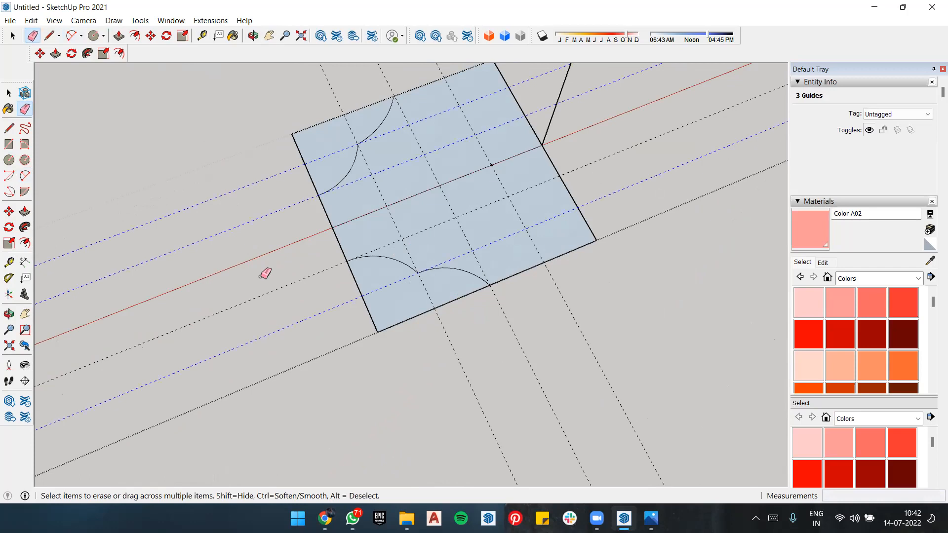
{"action": "mouse_move", "coordinate": [631, 344]}
{"action": "left_mouse_down"}
{"action": "mouse_move", "coordinate": [626, 309]}
{"action": "mouse_move", "coordinate": [461, 347]}
{"action": "left_mouse_up"}
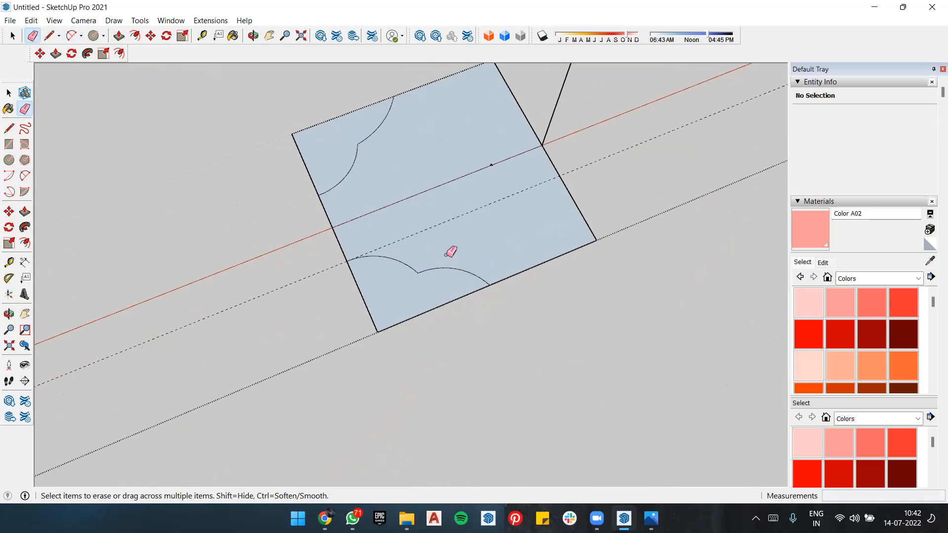
Step: Erase the remaining guide and the straight corner edges outside the arcs at the profile's front and back inner corners
{"action": "left_click_drag", "start_coordinate": [400, 320], "coordinate": [279, 232]}
{"action": "mouse_move", "coordinate": [327, 115]}
{"action": "left_mouse_down"}
{"action": "mouse_move", "coordinate": [335, 112]}
{"action": "mouse_move", "coordinate": [311, 166]}
{"action": "left_mouse_up"}
{"action": "left_click_drag", "start_coordinate": [339, 290], "coordinate": [364, 278]}
{"action": "middle_click_drag", "start_coordinate": [360, 276], "coordinate": [302, 253]}
Step: Erase the leftover guide point on the profile's centre line
{"action": "scroll", "coordinate": [446, 280], "scroll_direction": "down", "scroll_amount": 8}
{"action": "scroll", "coordinate": [475, 380], "scroll_direction": "up", "scroll_amount": 6}
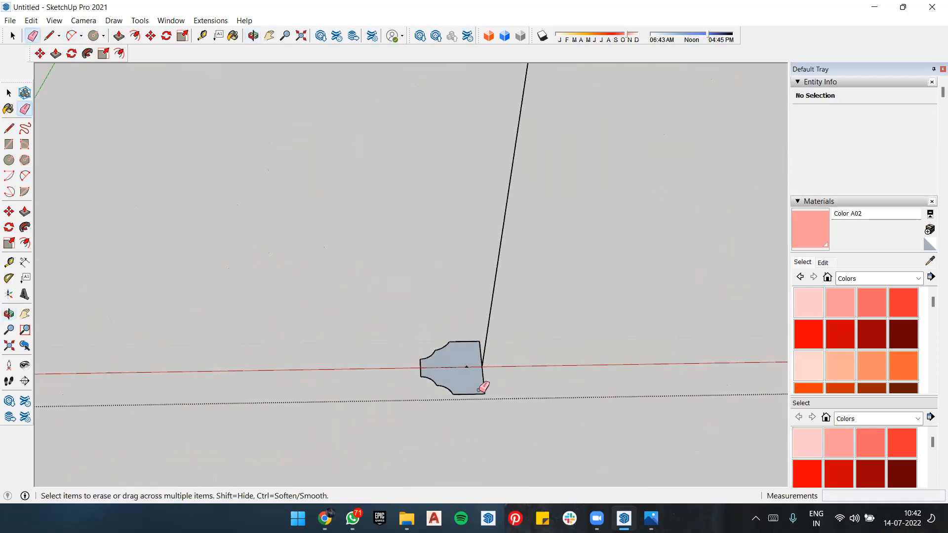
{"action": "left_click_drag", "start_coordinate": [453, 332], "coordinate": [452, 331]}
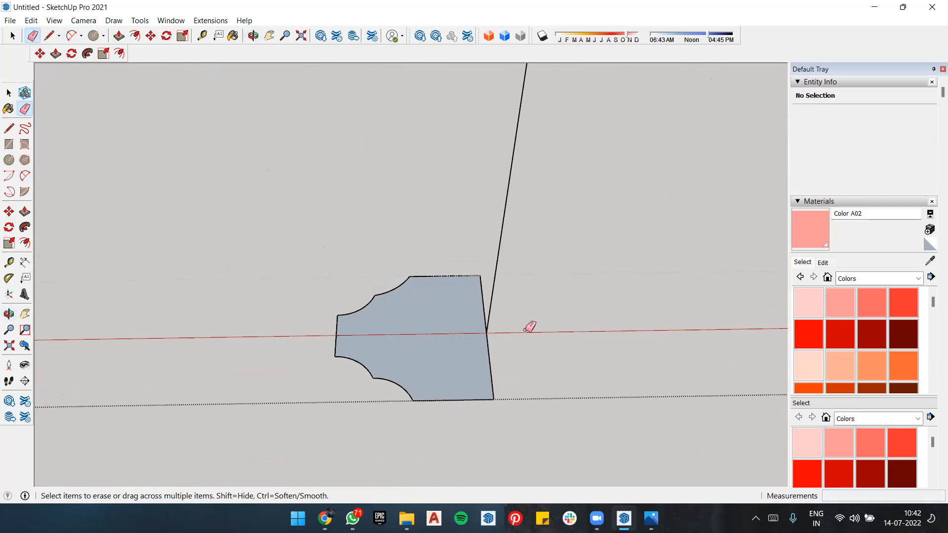
{"action": "scroll", "coordinate": [528, 326], "scroll_direction": "down", "scroll_amount": 5}
{"action": "scroll", "coordinate": [493, 370], "scroll_direction": "up", "scroll_amount": 2}
{"action": "scroll", "coordinate": [428, 338], "scroll_direction": "down", "scroll_amount": 1}
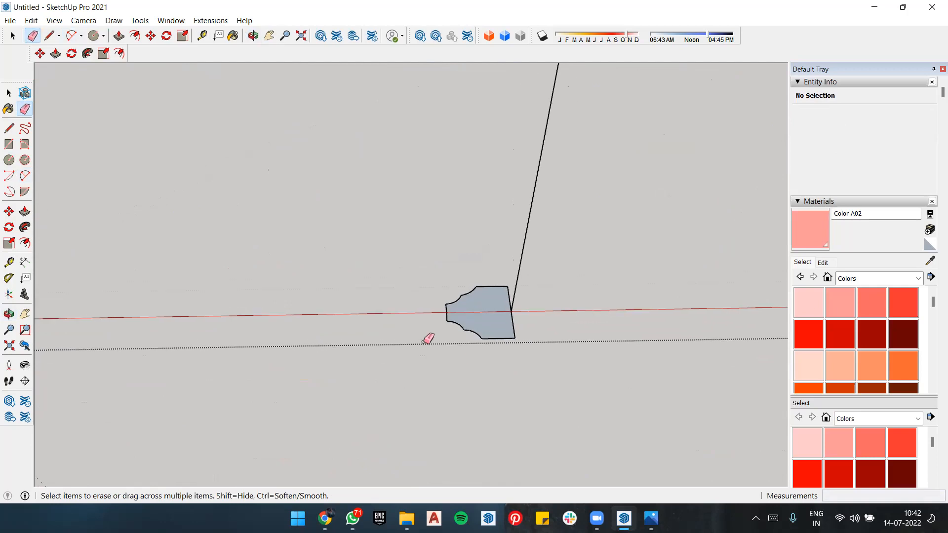
{"action": "scroll", "coordinate": [507, 306], "scroll_direction": "up", "scroll_amount": 5}
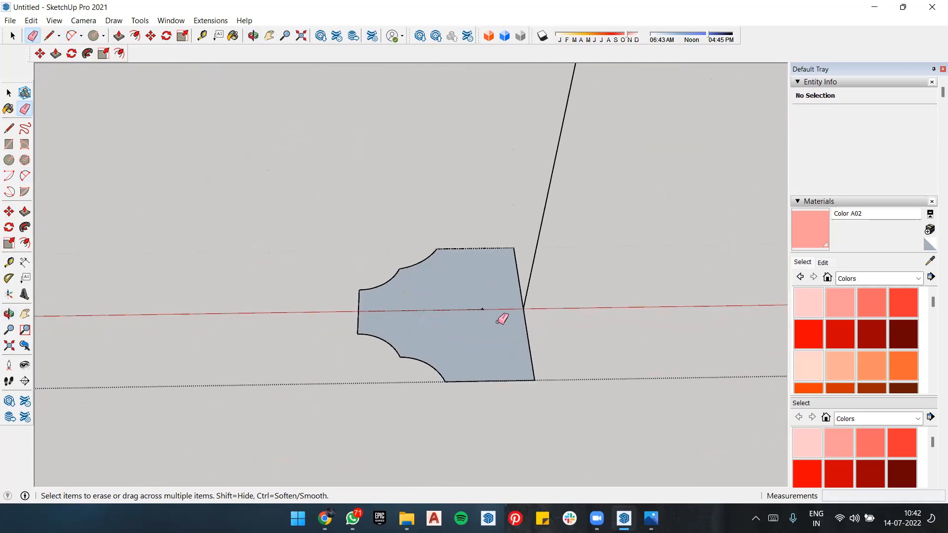
{"action": "scroll", "coordinate": [466, 302], "scroll_direction": "up", "scroll_amount": 1}
{"action": "left_click", "coordinate": [484, 294]}
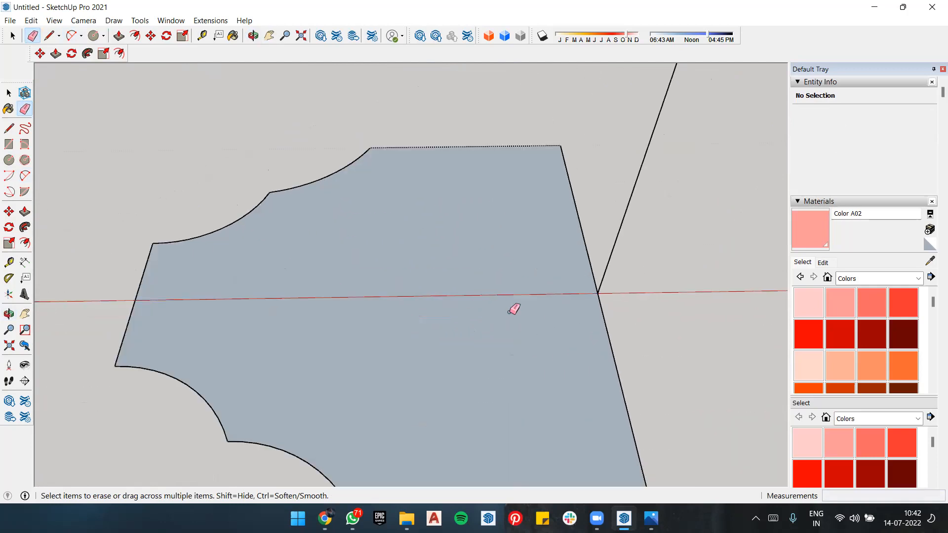
Step: Try to sweep the moulded profile along the door outline's three edges with Follow Me
{"action": "scroll", "coordinate": [593, 264], "scroll_direction": "down", "scroll_amount": 3}
{"action": "scroll", "coordinate": [598, 257], "scroll_direction": "down", "scroll_amount": 5}
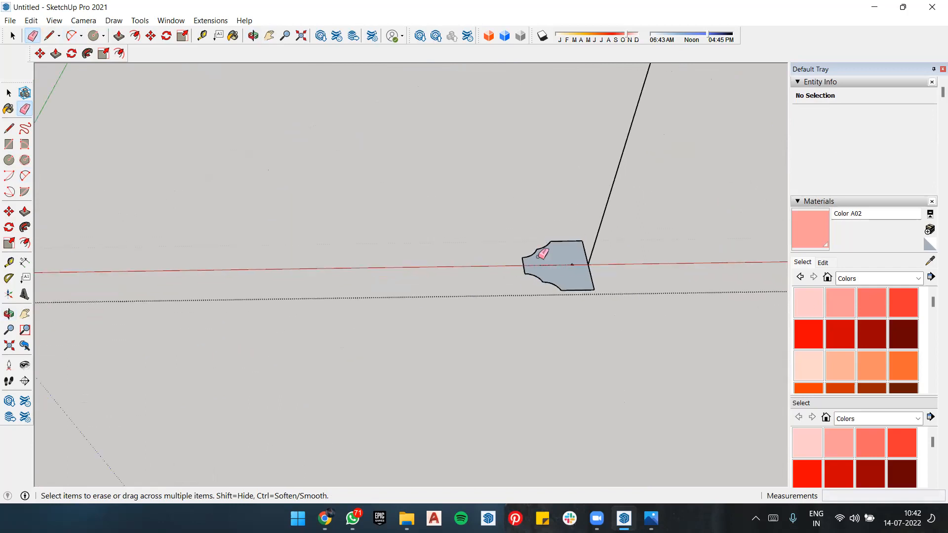
{"action": "key", "text": "space"}
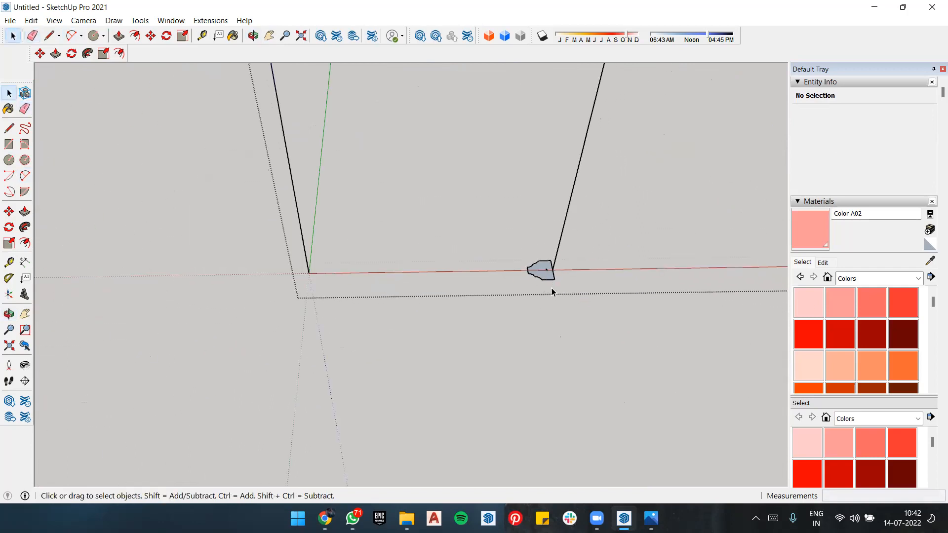
{"action": "middle_click_drag", "start_coordinate": [462, 336], "coordinate": [510, 154]}
{"action": "left_click_drag", "start_coordinate": [405, 205], "coordinate": [405, 203]}
{"action": "scroll", "coordinate": [488, 286], "scroll_direction": "up", "scroll_amount": 6}
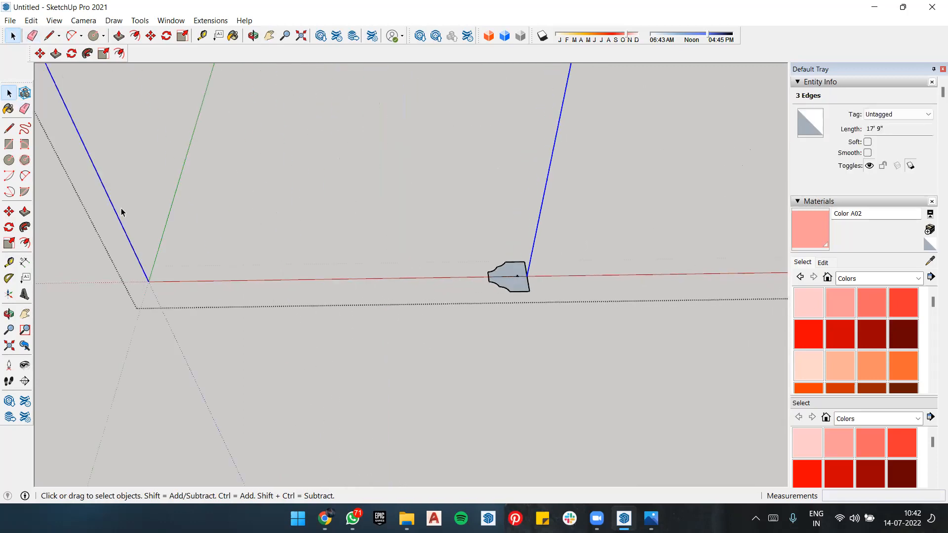
{"action": "left_click", "coordinate": [25, 227]}
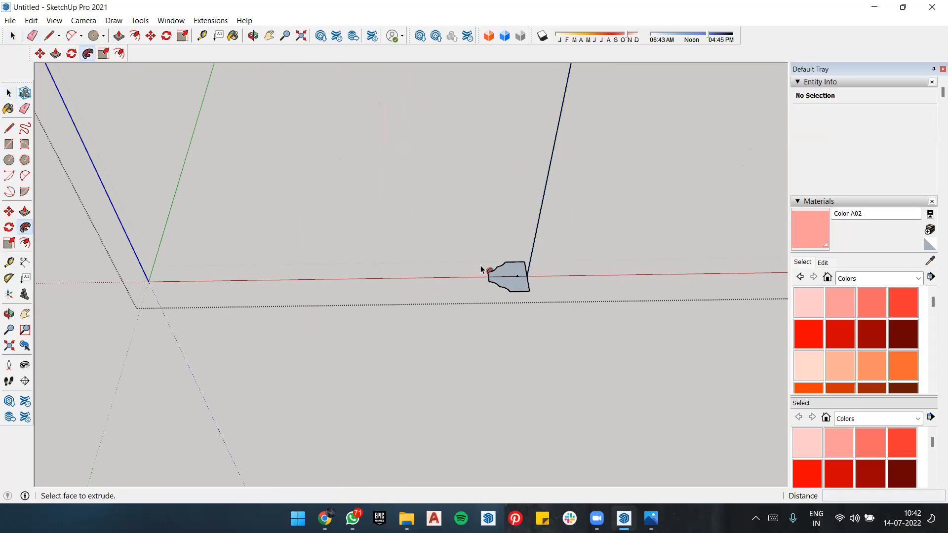
{"action": "left_click", "coordinate": [510, 287]}
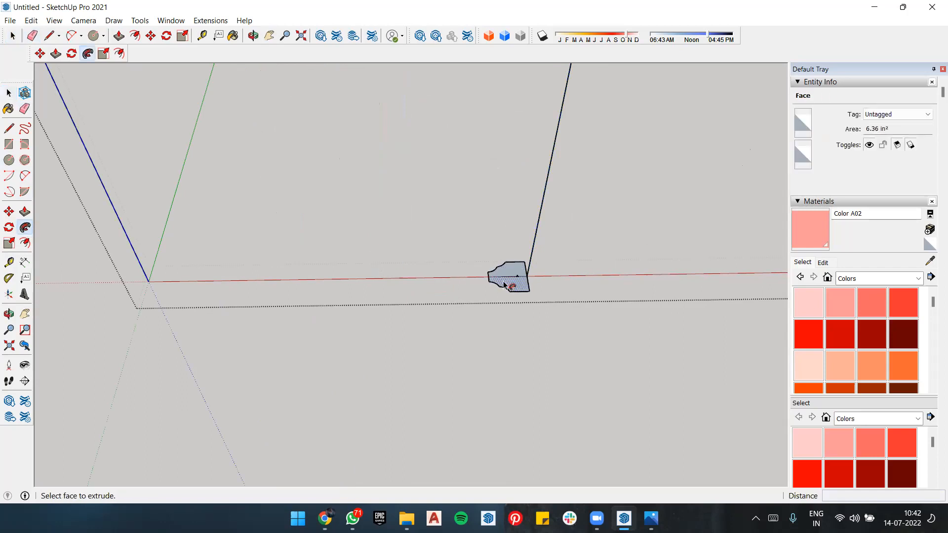
Step: Reselect the outline's two vertical edges and top edge and sweep the profile along them with Follow Me to form the door frame
{"action": "key", "text": "r"}
{"action": "key", "text": "e"}
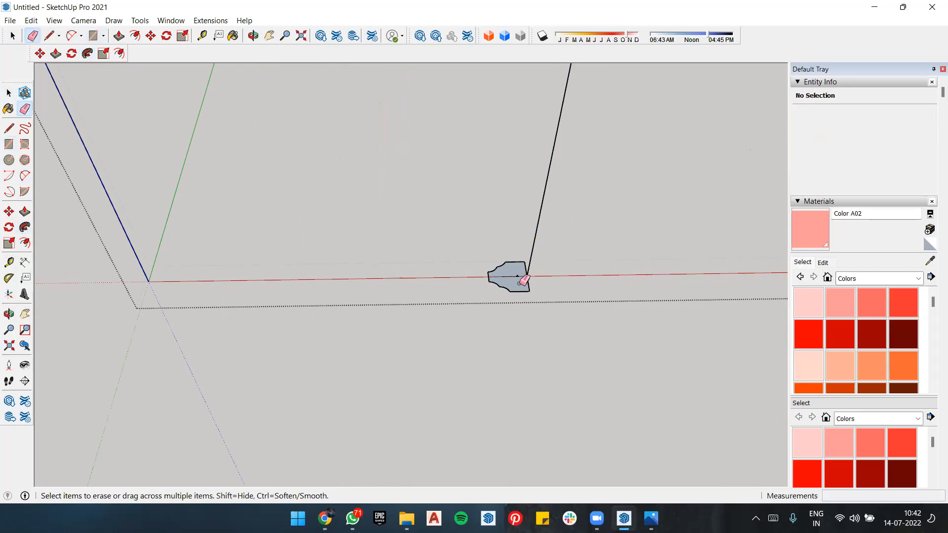
{"action": "middle_click_drag", "start_coordinate": [544, 294], "coordinate": [507, 215]}
{"action": "scroll", "coordinate": [504, 217], "scroll_direction": "down", "scroll_amount": 1}
{"action": "scroll", "coordinate": [486, 273], "scroll_direction": "down", "scroll_amount": 3}
{"action": "key", "text": "space"}
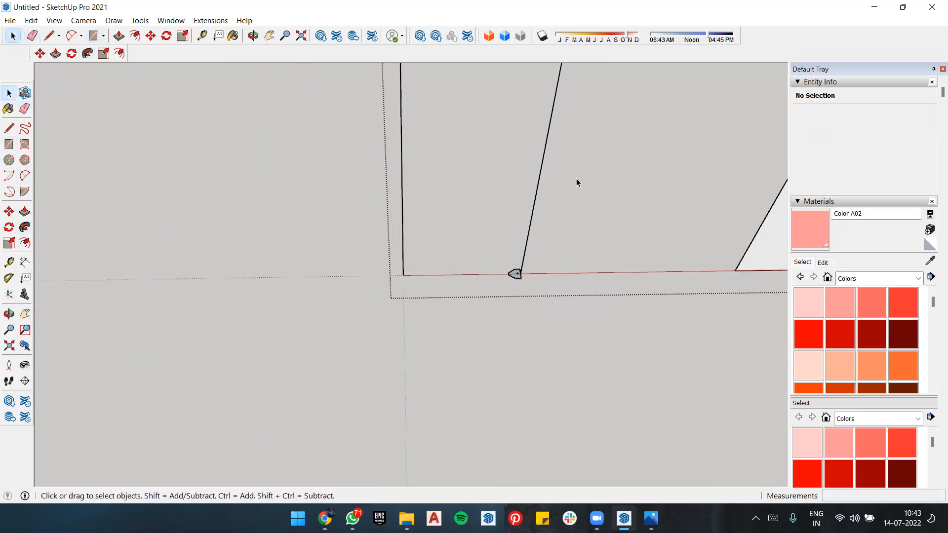
{"action": "left_click_drag", "start_coordinate": [342, 185], "coordinate": [340, 186]}
{"action": "scroll", "coordinate": [490, 248], "scroll_direction": "down", "scroll_amount": 2}
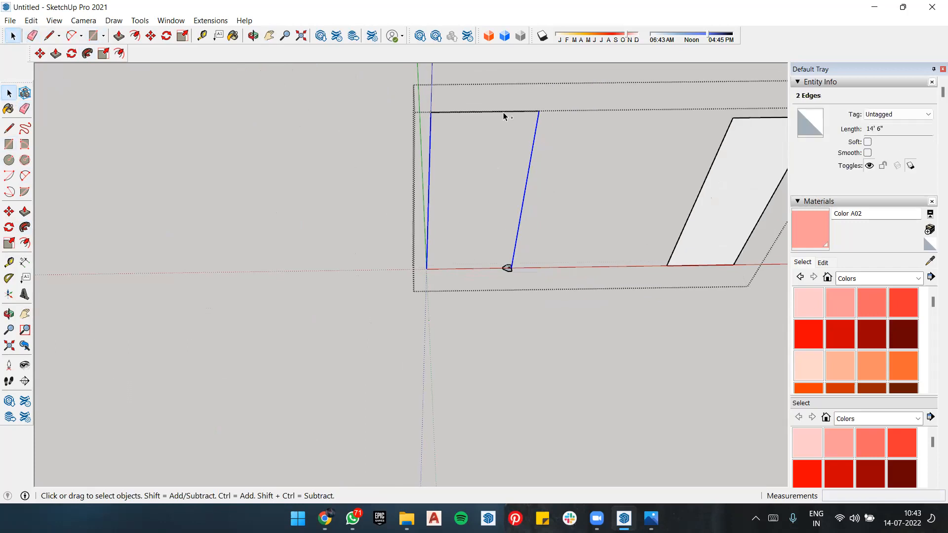
{"action": "left_click", "coordinate": [24, 227]}
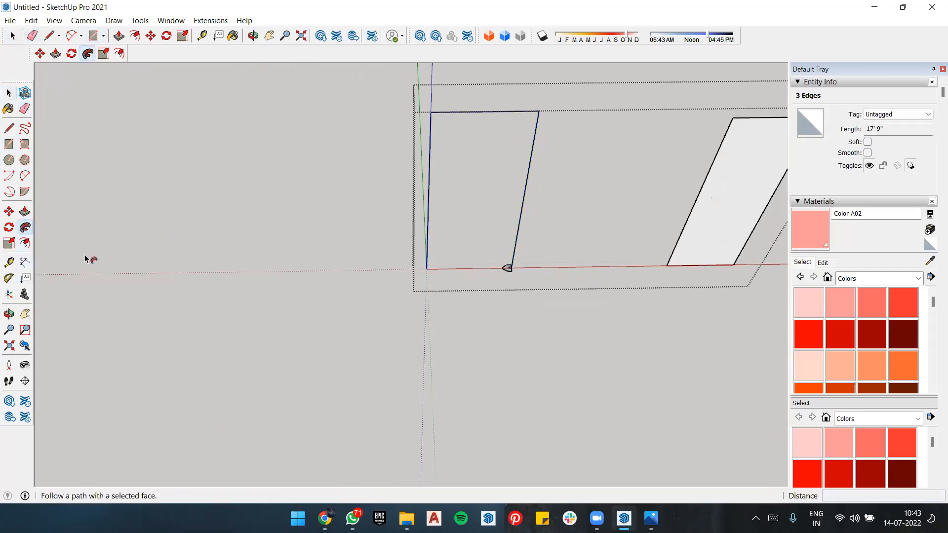
{"action": "scroll", "coordinate": [477, 273], "scroll_direction": "up", "scroll_amount": 3}
{"action": "scroll", "coordinate": [458, 242], "scroll_direction": "up", "scroll_amount": 6}
{"action": "left_click", "coordinate": [455, 236]}
{"action": "scroll", "coordinate": [468, 309], "scroll_direction": "down", "scroll_amount": 4}
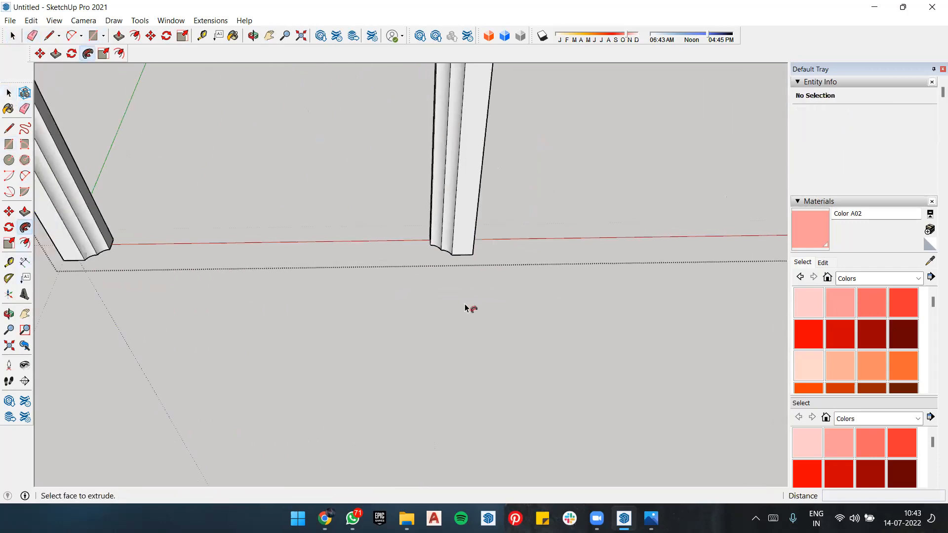
Step: Examine the swept door frame from close up, at an angle and from the front
{"action": "scroll", "coordinate": [466, 306], "scroll_direction": "down", "scroll_amount": 4}
{"action": "scroll", "coordinate": [448, 99], "scroll_direction": "up", "scroll_amount": 6}
{"action": "middle_click_drag", "start_coordinate": [439, 224], "coordinate": [539, 89]}
{"action": "scroll", "coordinate": [501, 275], "scroll_direction": "down", "scroll_amount": 6}
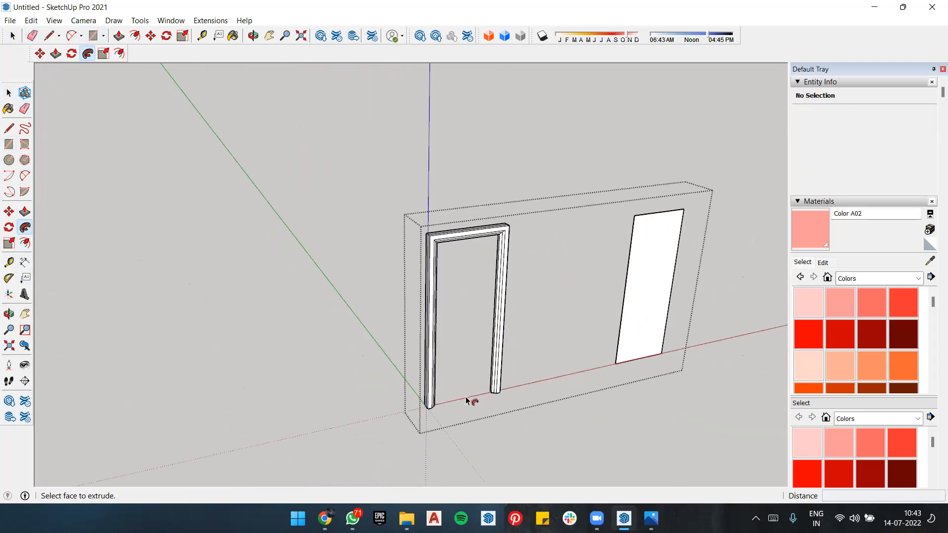
{"action": "scroll", "coordinate": [463, 345], "scroll_direction": "up", "scroll_amount": 5}
{"action": "middle_click_drag", "start_coordinate": [453, 286], "coordinate": [296, 241]}
{"action": "scroll", "coordinate": [301, 237], "scroll_direction": "down", "scroll_amount": 3}
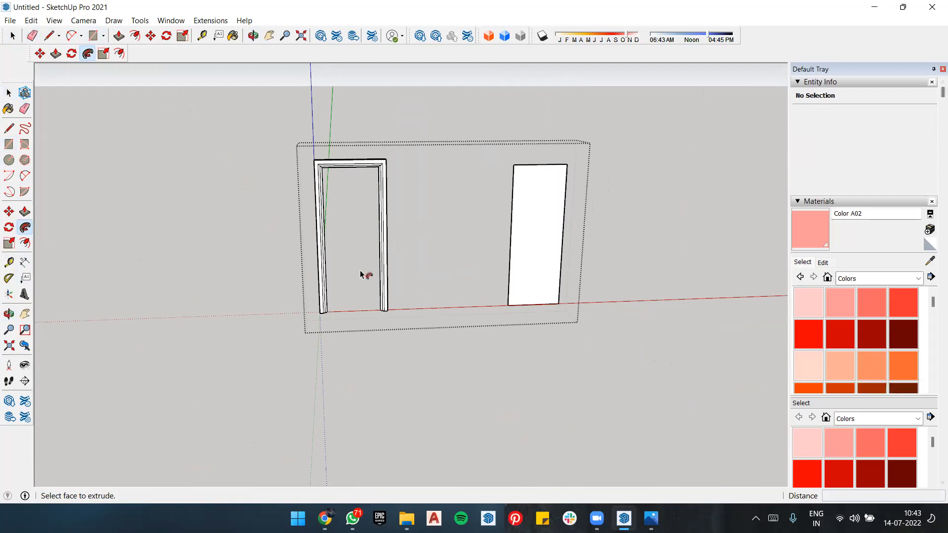
Step: Browse the material swatches and switch the secondary material library from Colors to Wood
{"action": "scroll", "coordinate": [860, 393], "scroll_direction": "down", "scroll_amount": 3}
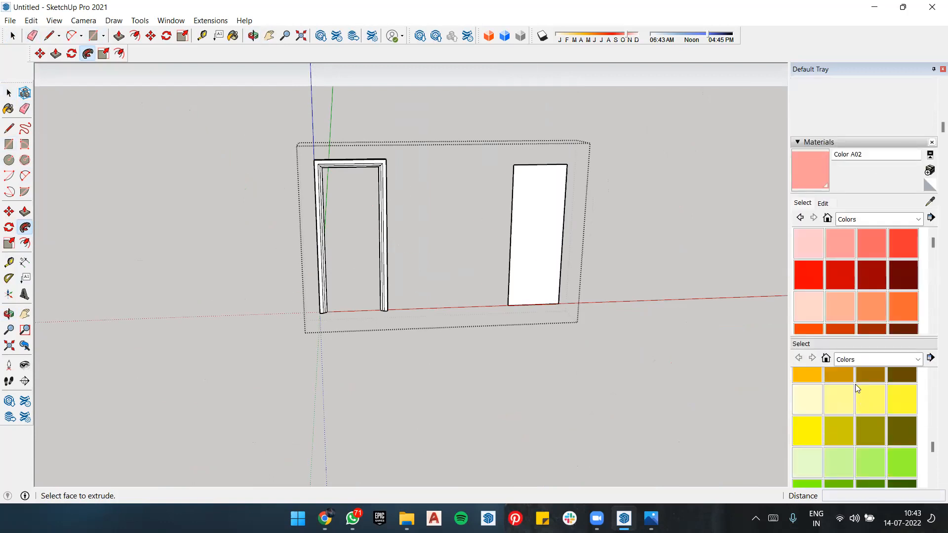
{"action": "scroll", "coordinate": [855, 381], "scroll_direction": "down", "scroll_amount": 2}
{"action": "scroll", "coordinate": [855, 377], "scroll_direction": "down", "scroll_amount": 5}
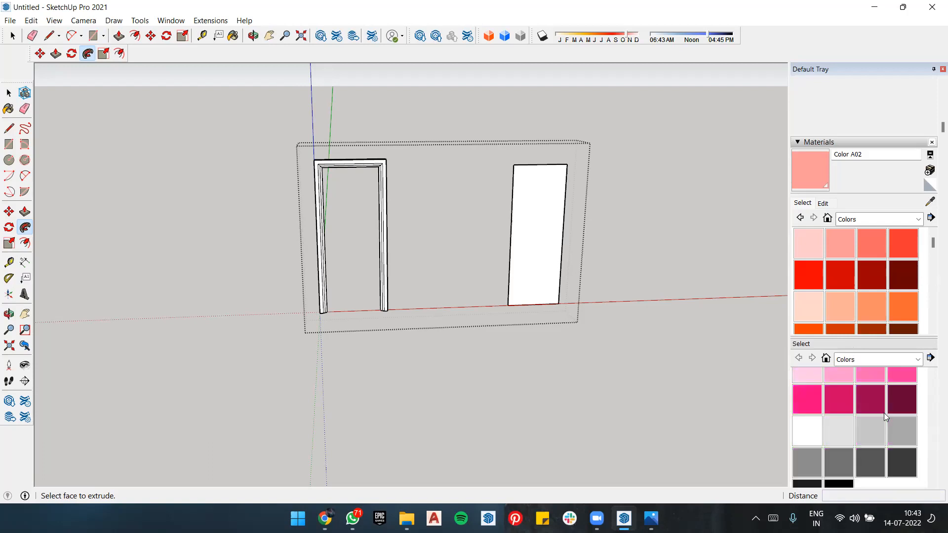
{"action": "scroll", "coordinate": [885, 417], "scroll_direction": "up", "scroll_amount": 1}
{"action": "left_click", "coordinate": [876, 359]}
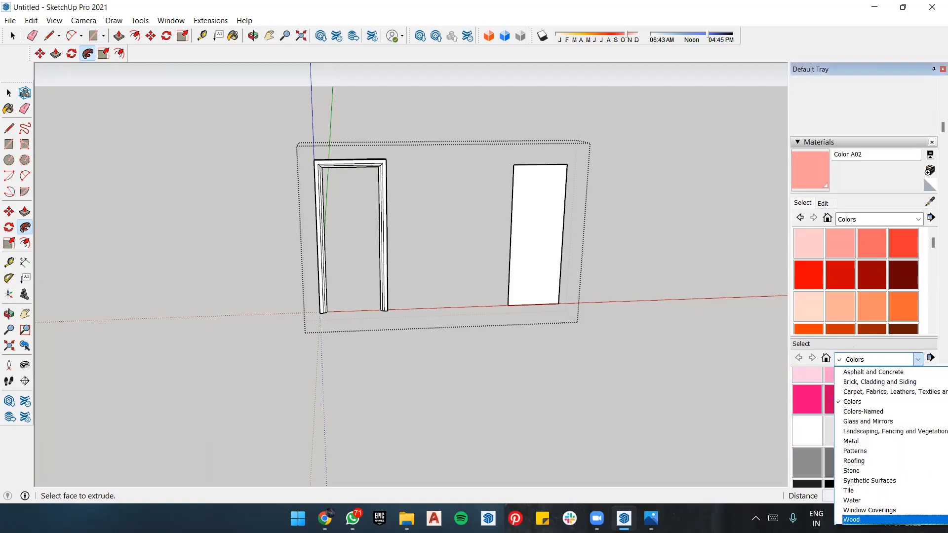
{"action": "left_click", "coordinate": [853, 520]}
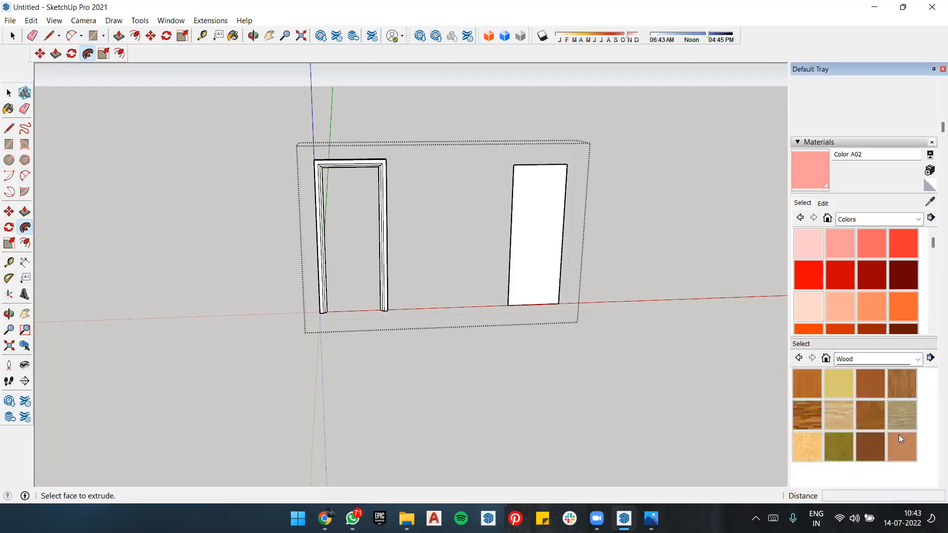
Step: Paint the door frame with the dark brown Wood Veneer 01 material
{"action": "left_click", "coordinate": [869, 446]}
{"action": "scroll", "coordinate": [385, 201], "scroll_direction": "up", "scroll_amount": 5}
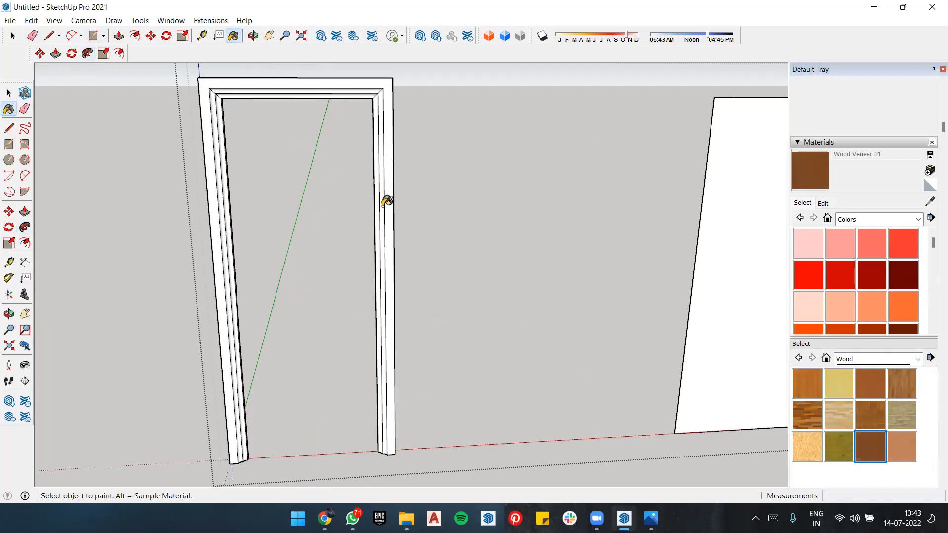
{"action": "left_click", "coordinate": [388, 192]}
Step: Try to group the separate door panel's face and edges
{"action": "mouse_move", "coordinate": [398, 237]}
{"action": "middle_mouse_down"}
{"action": "mouse_move", "coordinate": [715, 228]}
{"action": "mouse_move", "coordinate": [371, 229]}
{"action": "mouse_move", "coordinate": [631, 217]}
{"action": "middle_mouse_up"}
{"action": "key", "text": "space"}
{"action": "left_click", "coordinate": [491, 246]}
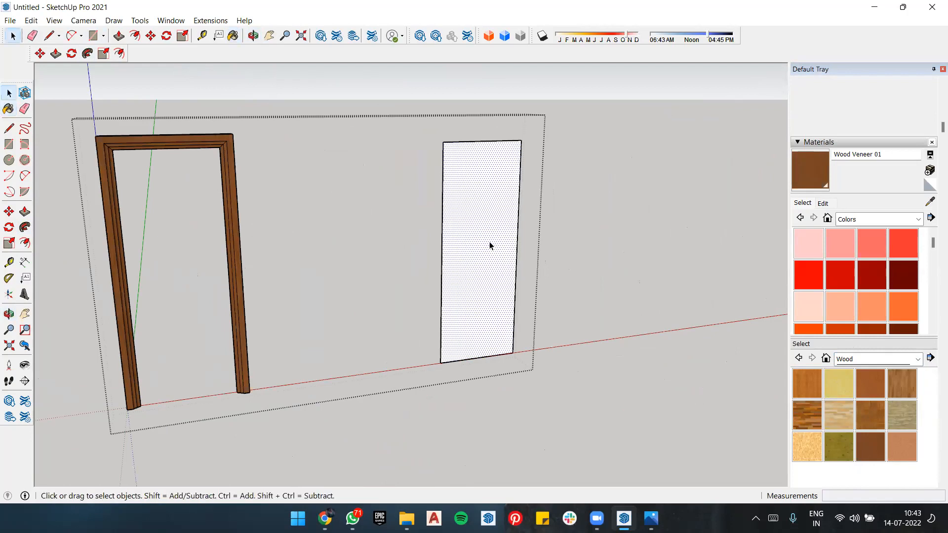
{"action": "right_click", "coordinate": [490, 246]}
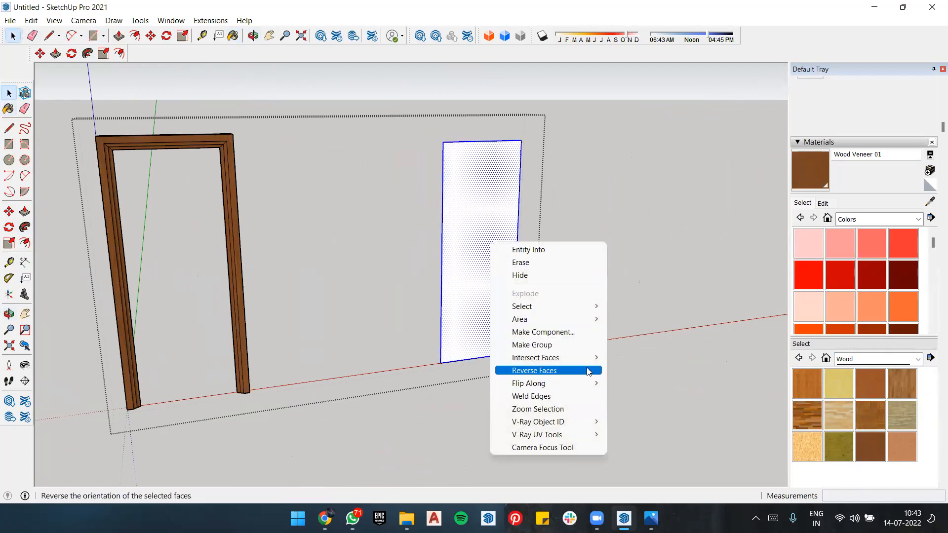
{"action": "left_click", "coordinate": [561, 348]}
{"action": "left_click", "coordinate": [597, 221]}
Step: Make the separate door panel's face and edges into a component with the default settings
{"action": "middle_click_drag", "start_coordinate": [533, 250], "coordinate": [449, 239]}
{"action": "scroll", "coordinate": [483, 241], "scroll_direction": "down", "scroll_amount": 2}
{"action": "scroll", "coordinate": [482, 241], "scroll_direction": "up", "scroll_amount": 3}
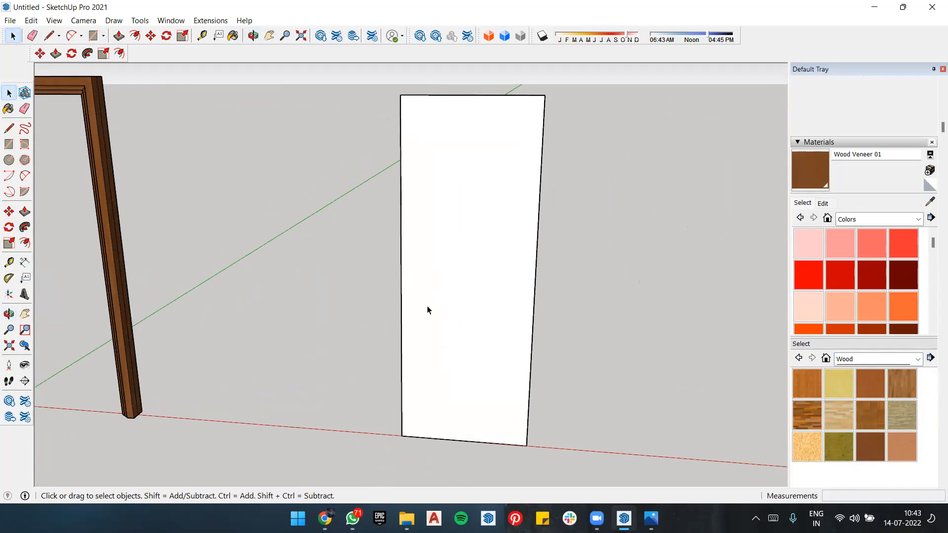
{"action": "left_click", "coordinate": [503, 267]}
{"action": "triple_click", "coordinate": [486, 244]}
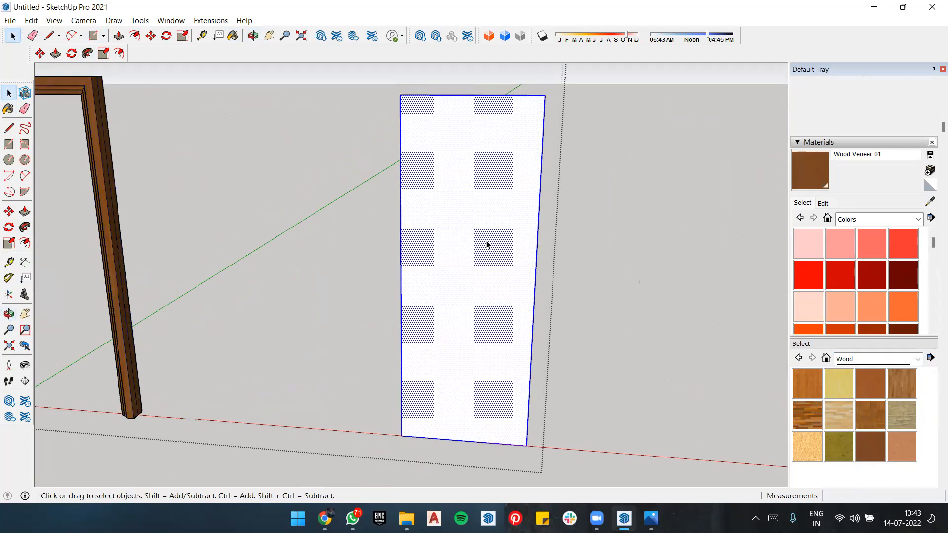
{"action": "right_click", "coordinate": [486, 245]}
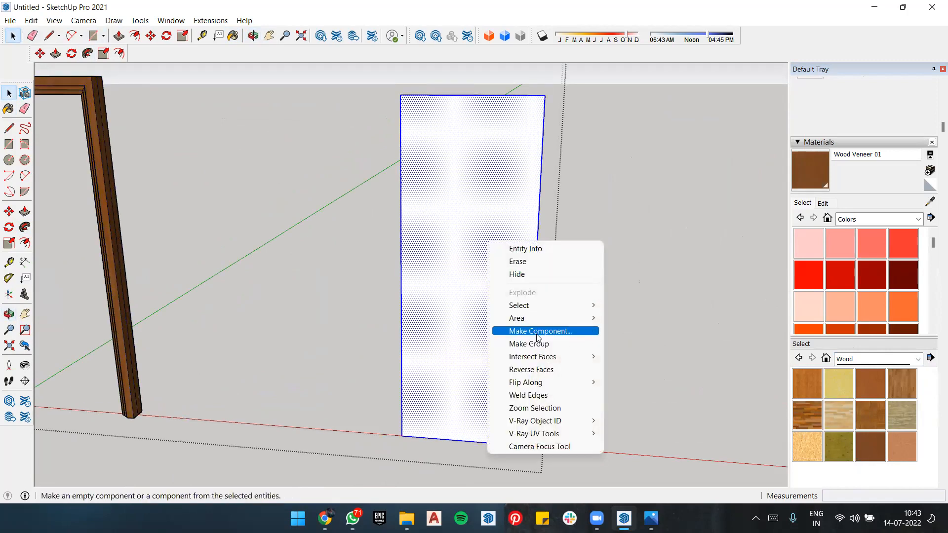
{"action": "left_click", "coordinate": [533, 331]}
{"action": "left_click", "coordinate": [498, 389]}
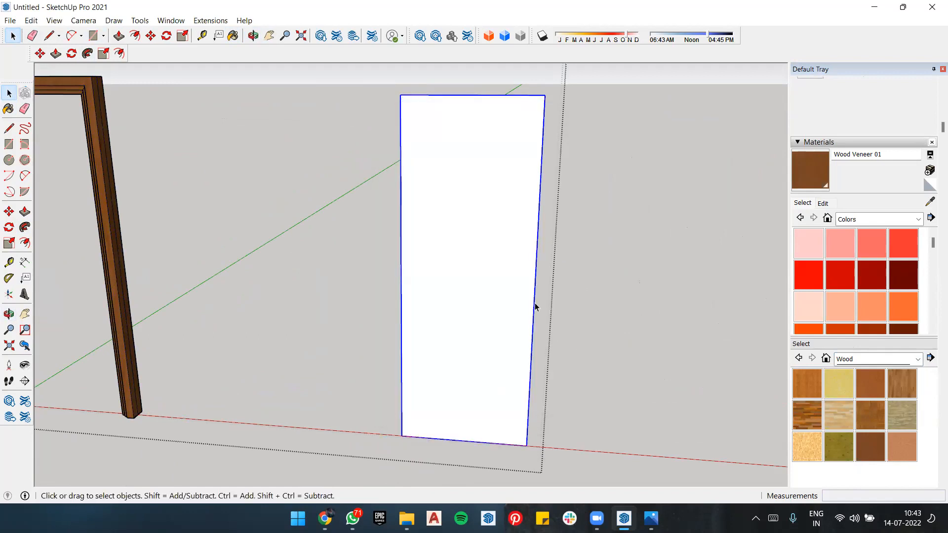
Step: Open the panel component for editing and start the Offset tool on its face
{"action": "scroll", "coordinate": [557, 212], "scroll_direction": "down", "scroll_amount": 2}
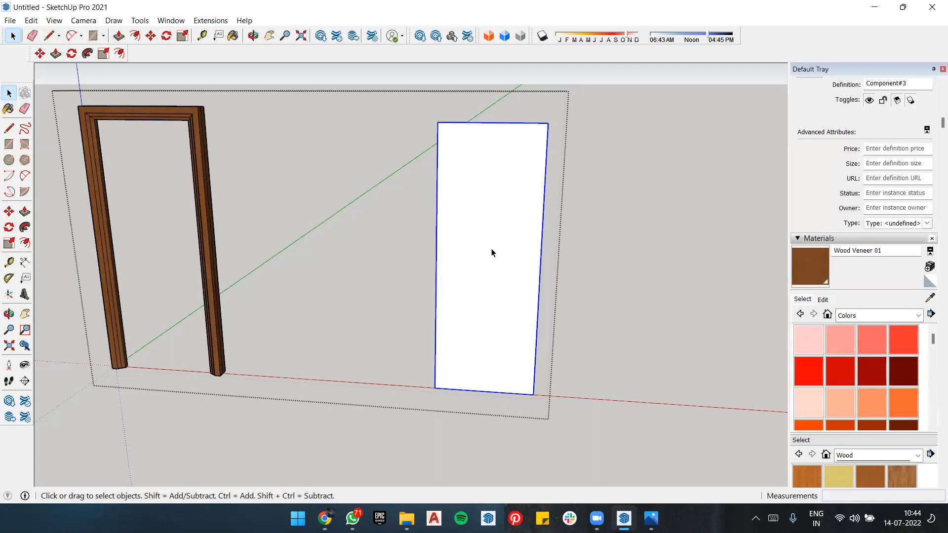
{"action": "key", "text": "f"}
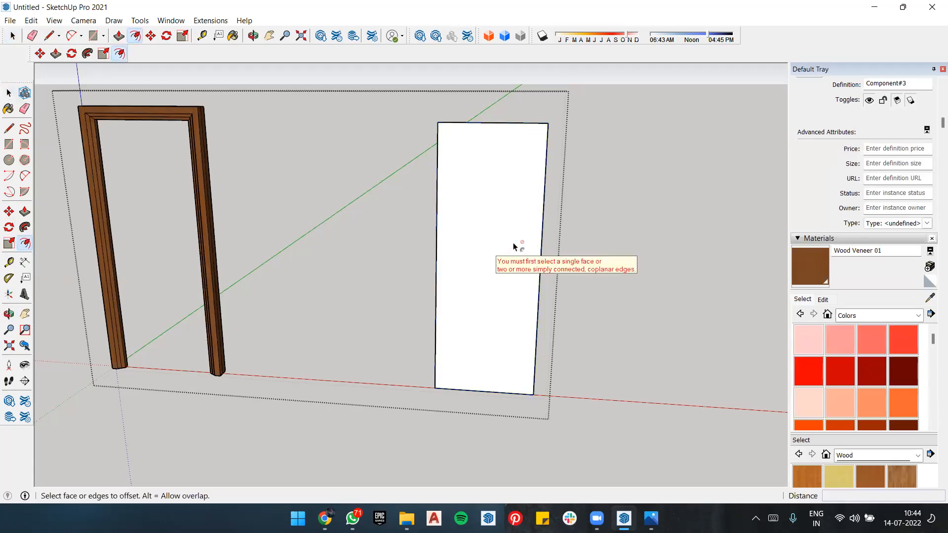
{"action": "key", "text": "space"}
{"action": "double_click", "coordinate": [514, 247]}
{"action": "key", "text": "f"}
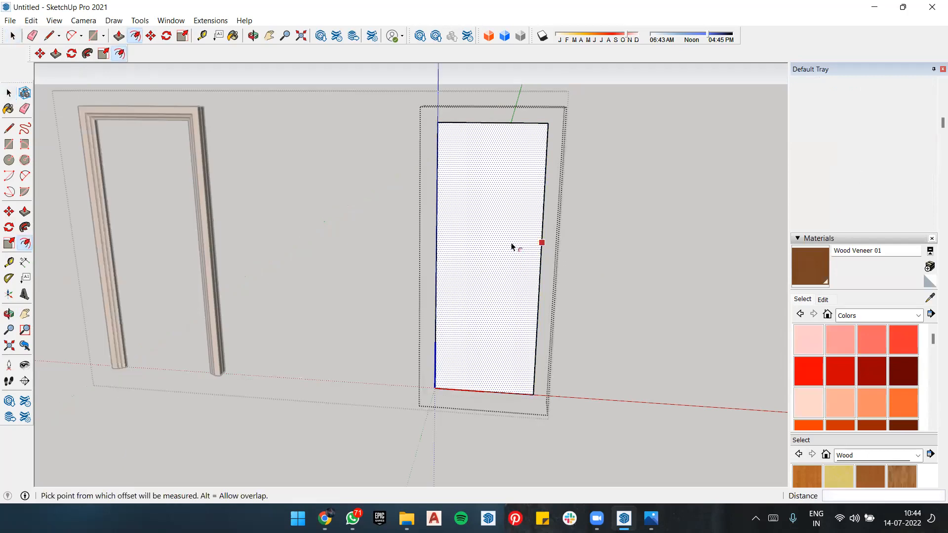
Step: Try to offset the panel's outline inward by 4", and undo the offset
{"action": "left_click", "coordinate": [512, 247]}
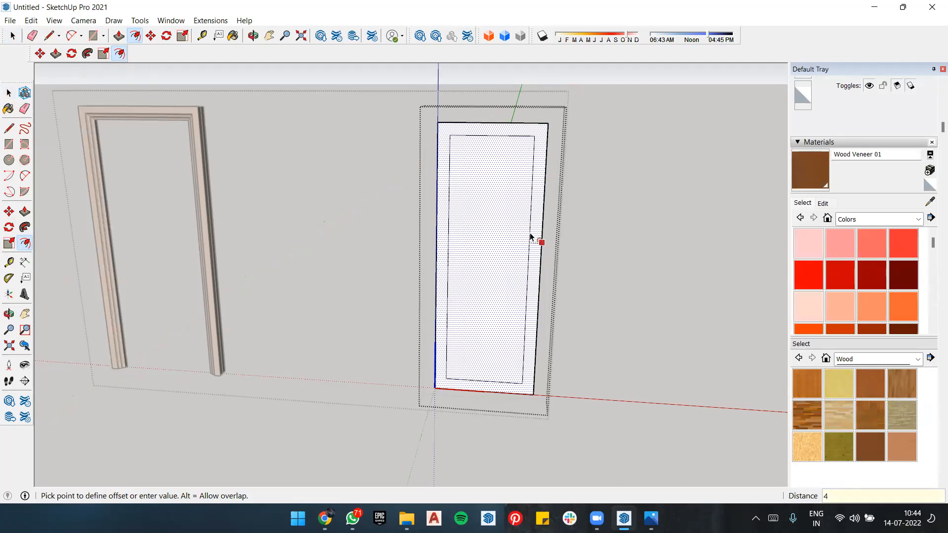
{"action": "left_click", "coordinate": [530, 237]}
{"action": "key", "text": "ctrl+z"}
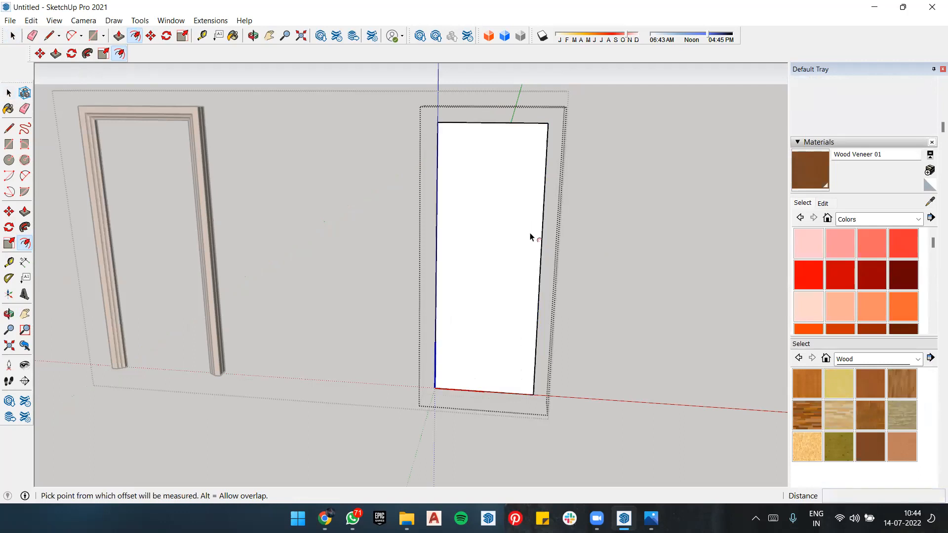
Step: Offset the panel's outline inward to form a narrow border around its face
{"action": "left_click", "coordinate": [540, 260]}
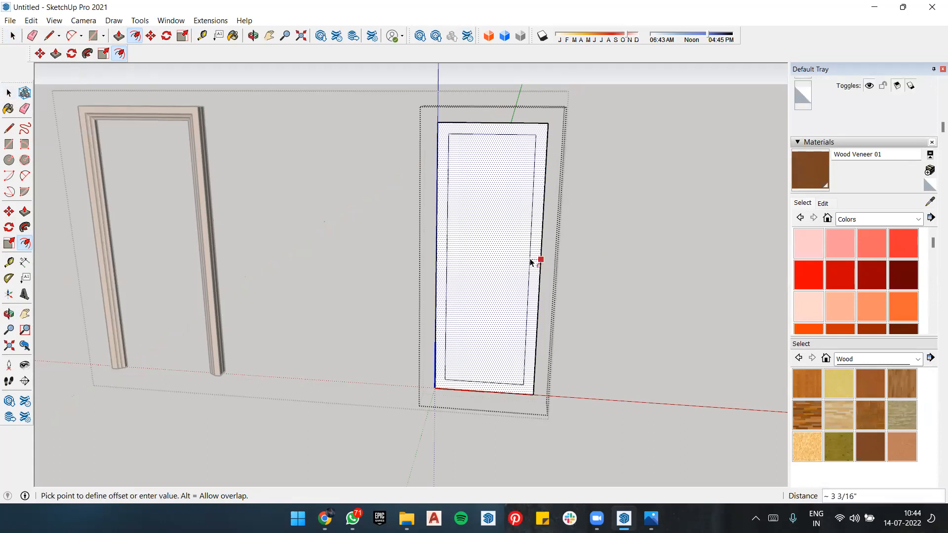
{"action": "left_click", "coordinate": [530, 261]}
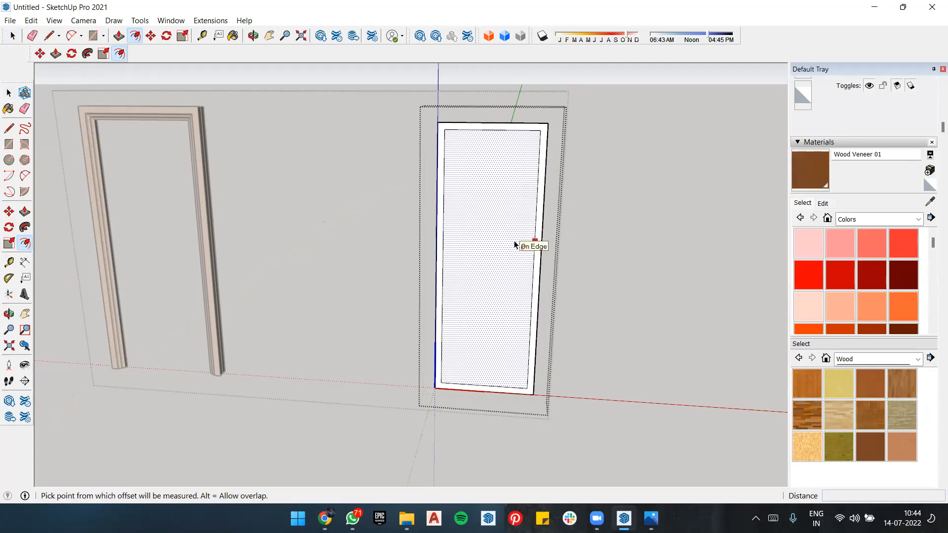
Step: Switch to the reference image Untitled-hhhh.jpg, examine the dark grey door's curved glazing design, and return to the SketchUp model
{"action": "key", "text": "t"}
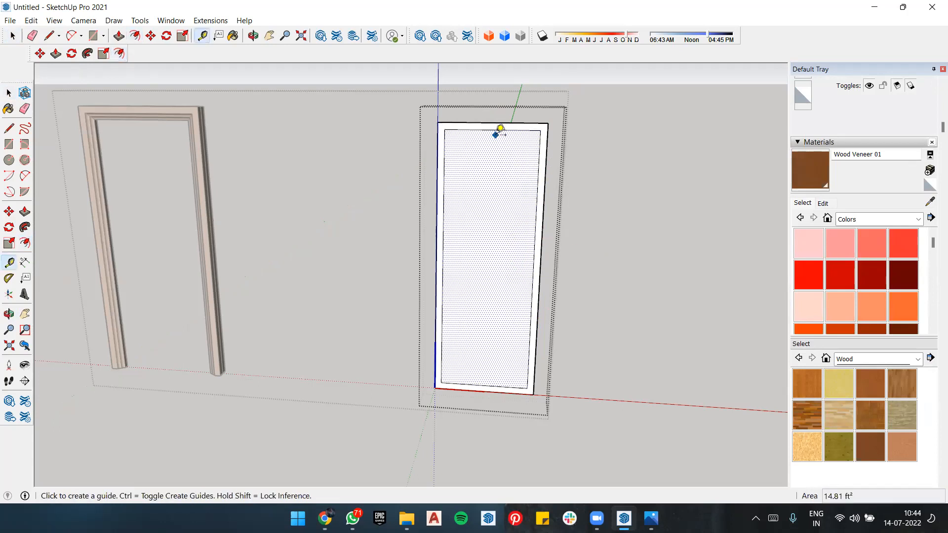
{"action": "scroll", "coordinate": [349, 228], "scroll_direction": "down", "scroll_amount": 3}
{"action": "left_click", "coordinate": [651, 518]}
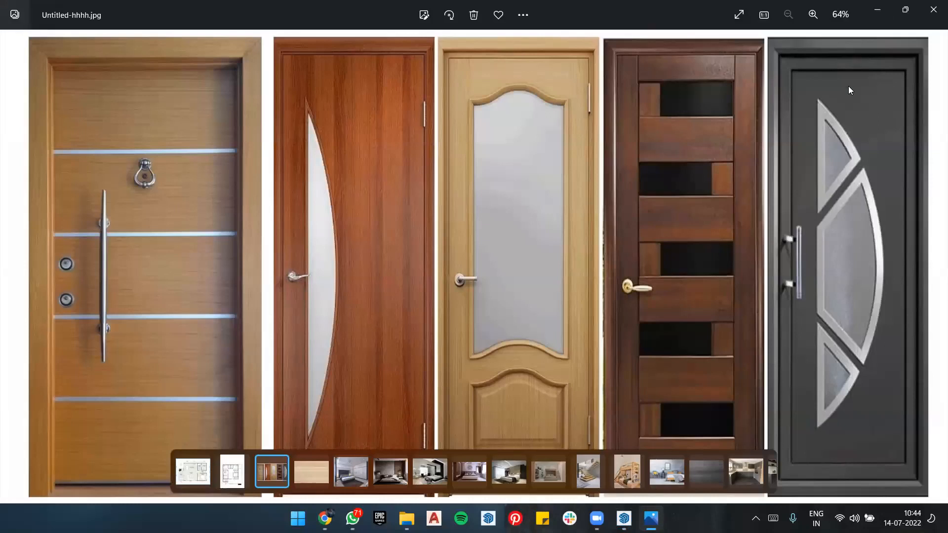
{"action": "key", "text": "alt+Tab"}
{"action": "scroll", "coordinate": [366, 332], "scroll_direction": "down", "scroll_amount": 2}
{"action": "scroll", "coordinate": [237, 238], "scroll_direction": "up", "scroll_amount": 2}
{"action": "key", "text": "alt+Tab"}
{"action": "key", "text": "alt+Tab"}
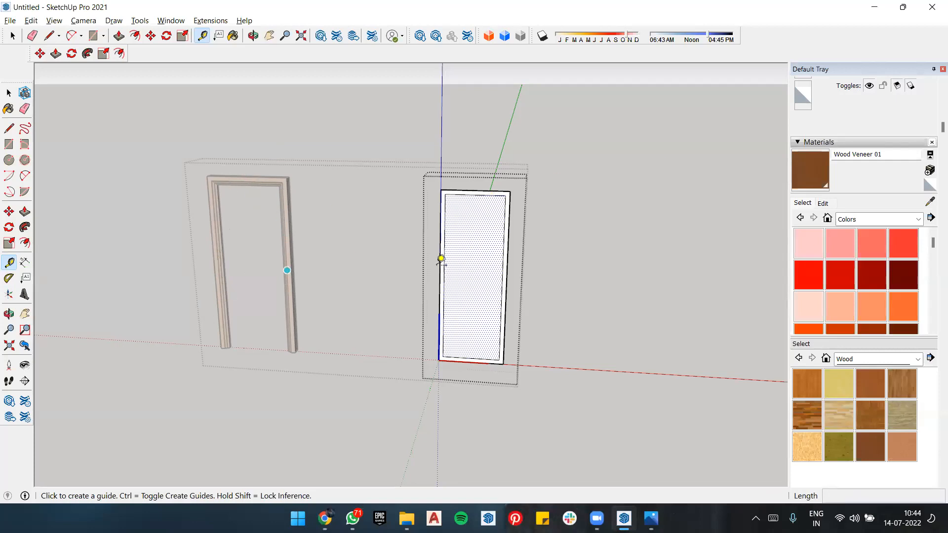
{"action": "key", "text": "alt+Tab"}
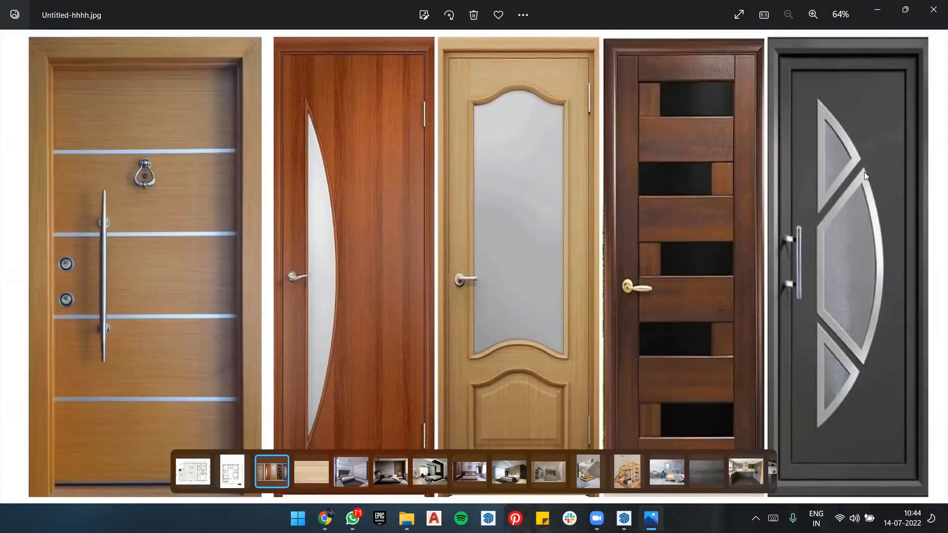
{"action": "key", "text": "alt+Tab"}
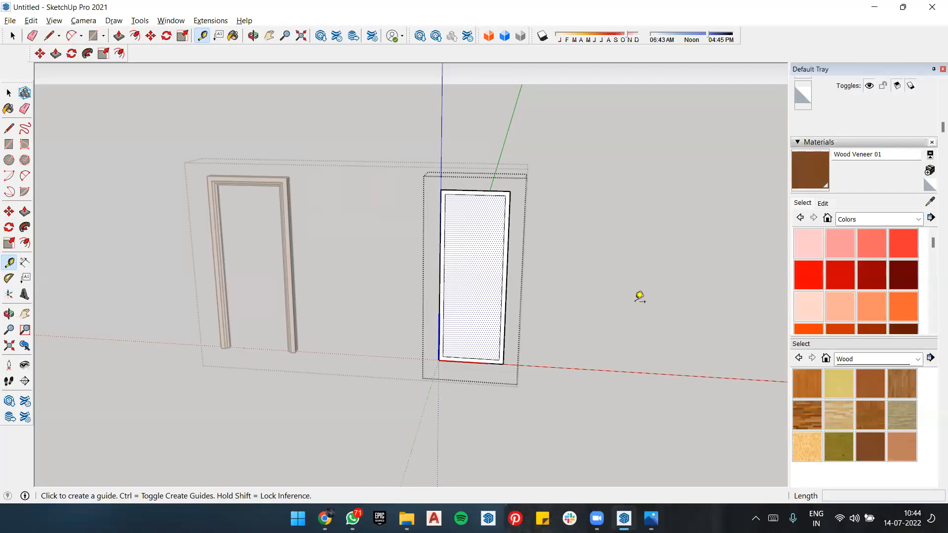
Step: Place horizontal guides inside the panel's inner border, one 5" below its top edge and a matching one above its bottom edge
{"action": "left_click", "coordinate": [573, 242]}
{"action": "double_click", "coordinate": [478, 243]}
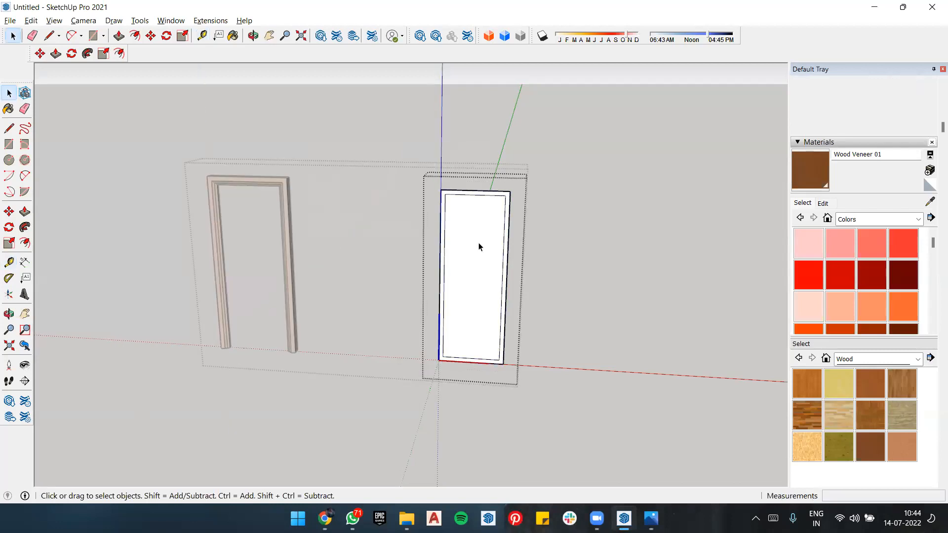
{"action": "scroll", "coordinate": [494, 260], "scroll_direction": "up", "scroll_amount": 2}
{"action": "key", "text": "t"}
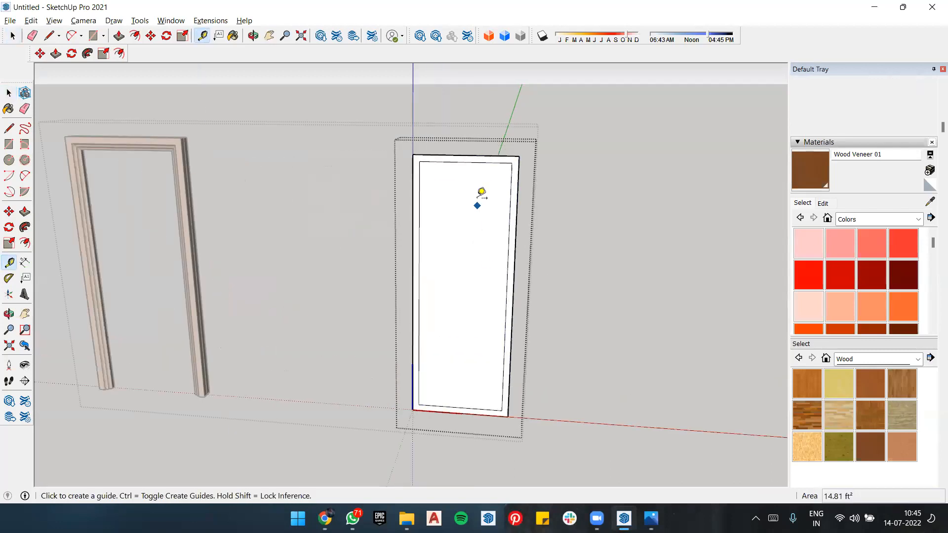
{"action": "left_click", "coordinate": [465, 155]}
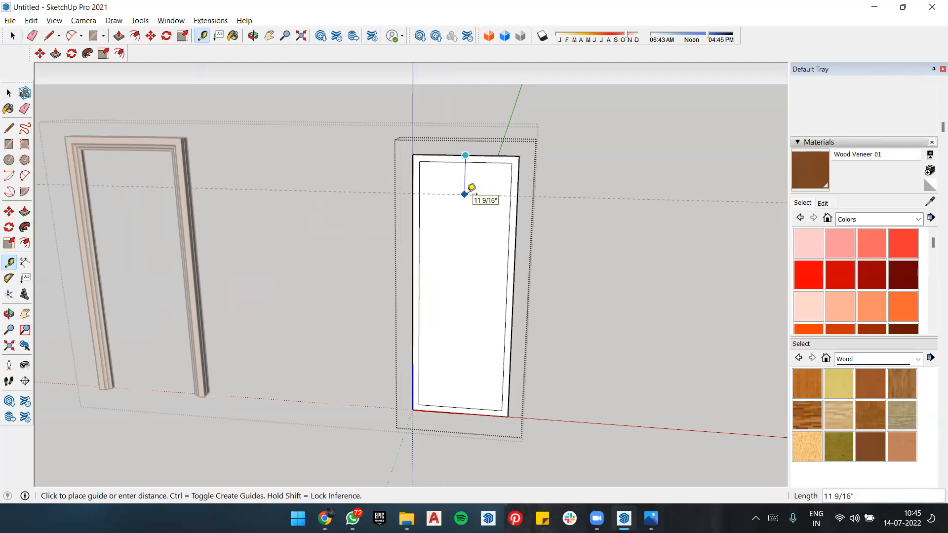
{"action": "key", "text": "space"}
{"action": "key", "text": "t"}
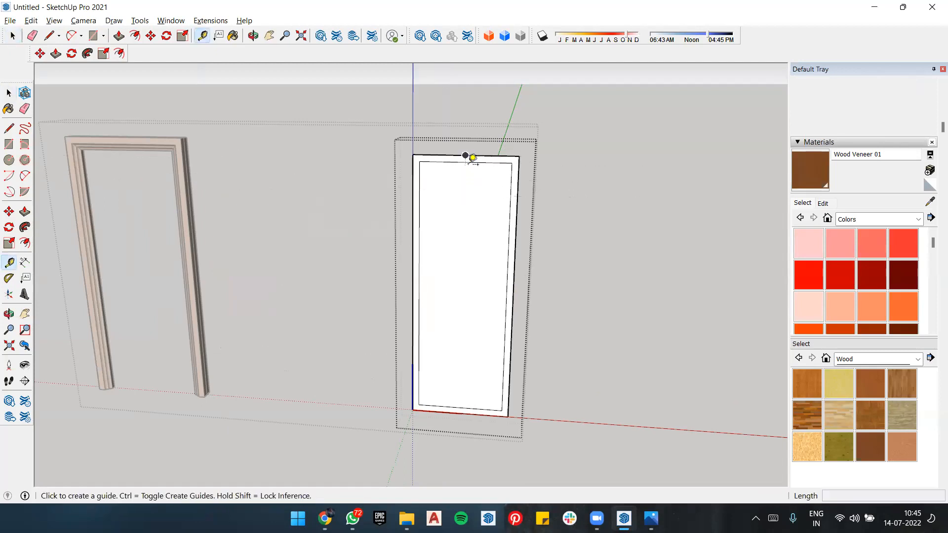
{"action": "left_click", "coordinate": [465, 162]}
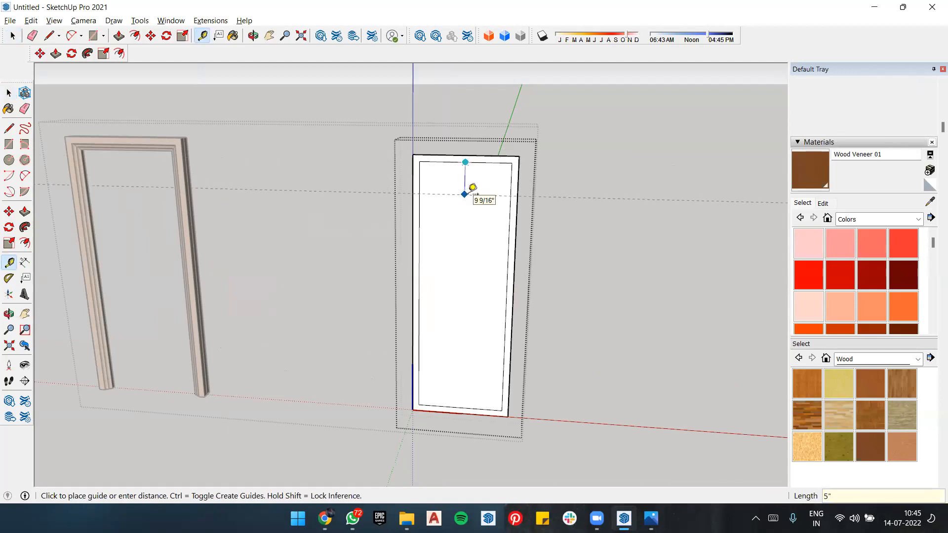
{"action": "type", "text": "5\""}
{"action": "key", "text": "Return"}
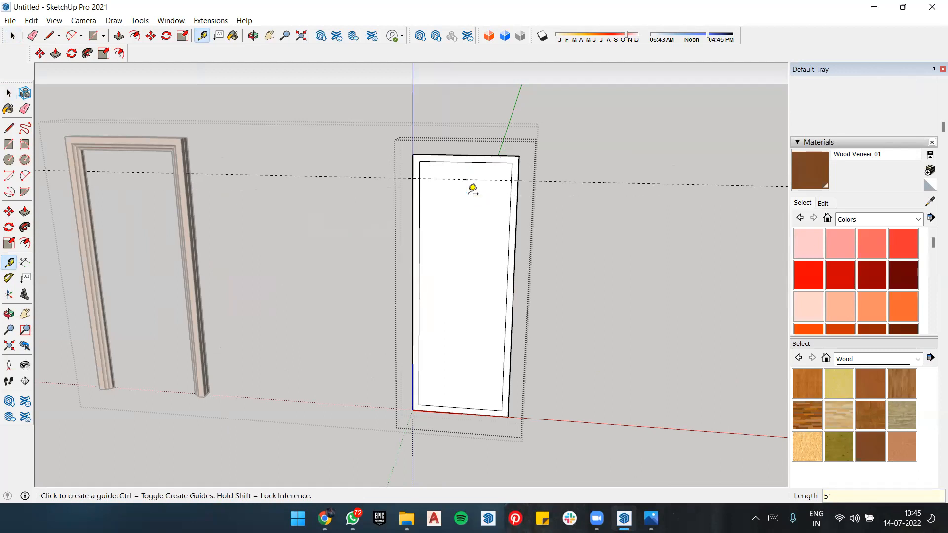
{"action": "left_click", "coordinate": [463, 405]}
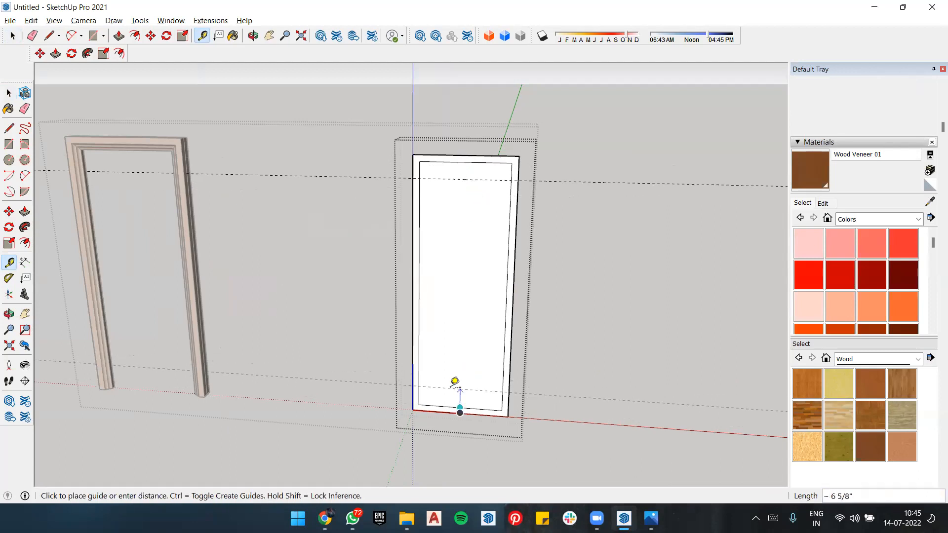
{"action": "left_click", "coordinate": [454, 382]}
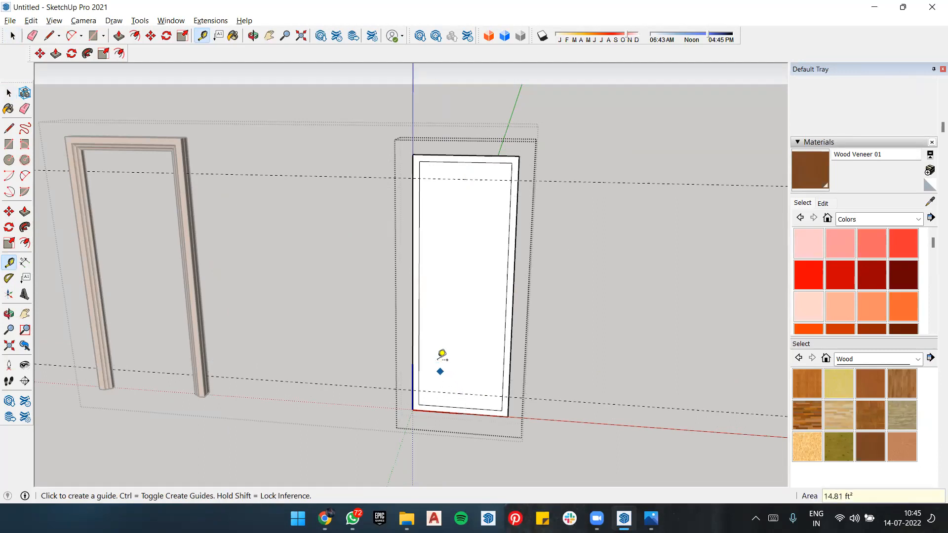
Step: Place two vertical guides inset from the left and right edges of the panel's inner border
{"action": "left_click", "coordinate": [420, 288]}
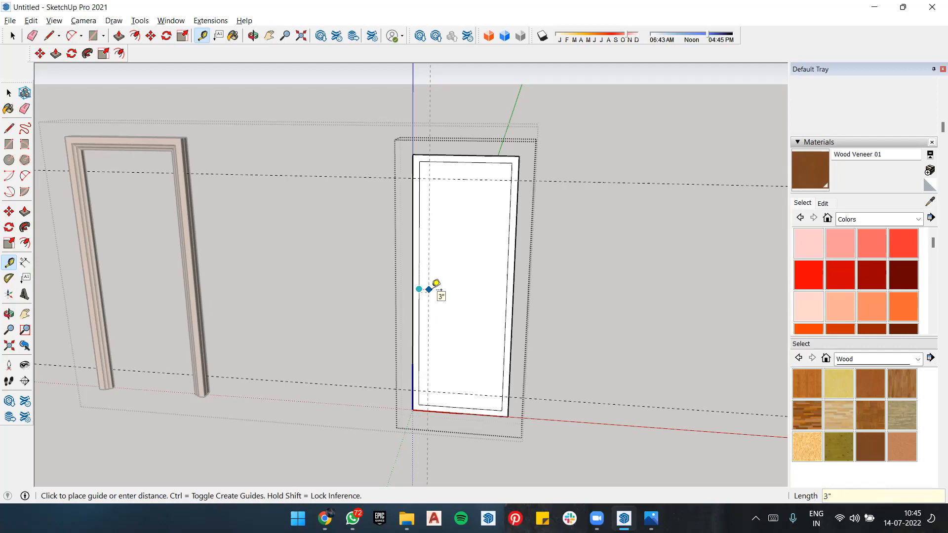
{"action": "key", "text": "Return"}
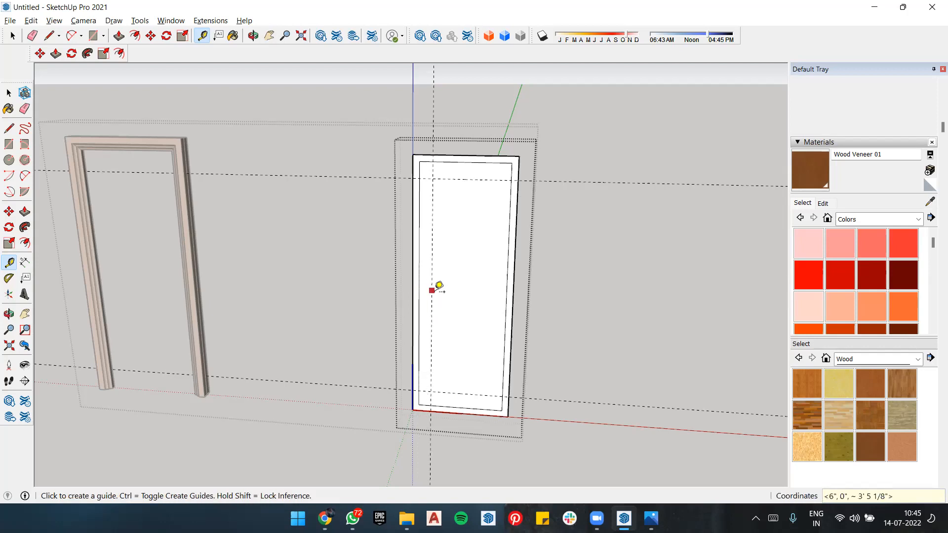
{"action": "left_click", "coordinate": [514, 269]}
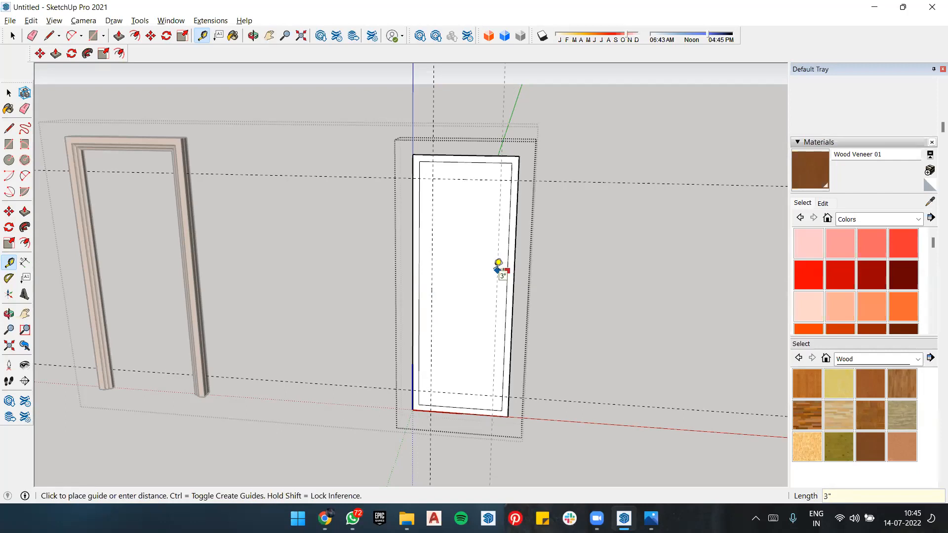
{"action": "left_click", "coordinate": [498, 267]}
{"action": "middle_click_drag", "start_coordinate": [495, 267], "coordinate": [481, 287]}
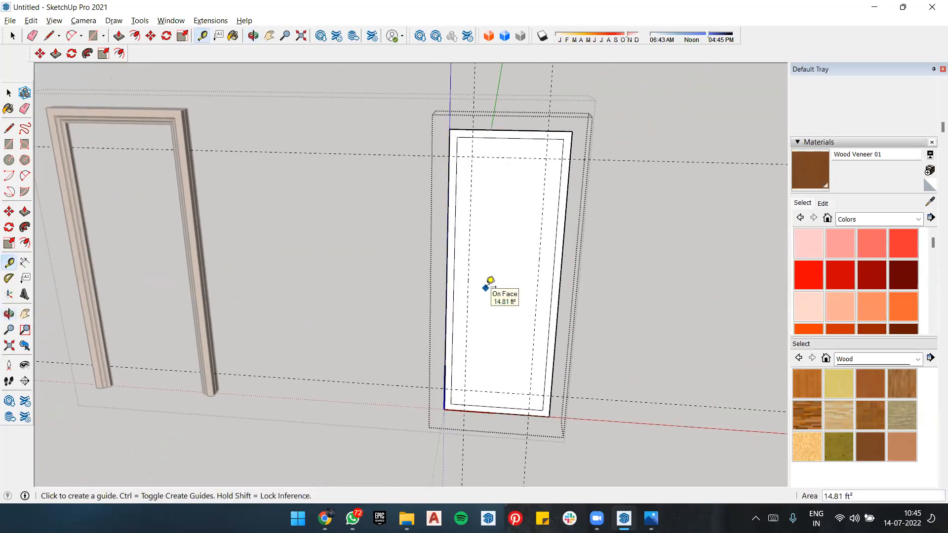
Step: Draw a vertical line along the left guide between its intersections with the upper and lower horizontal guides
{"action": "key", "text": "l"}
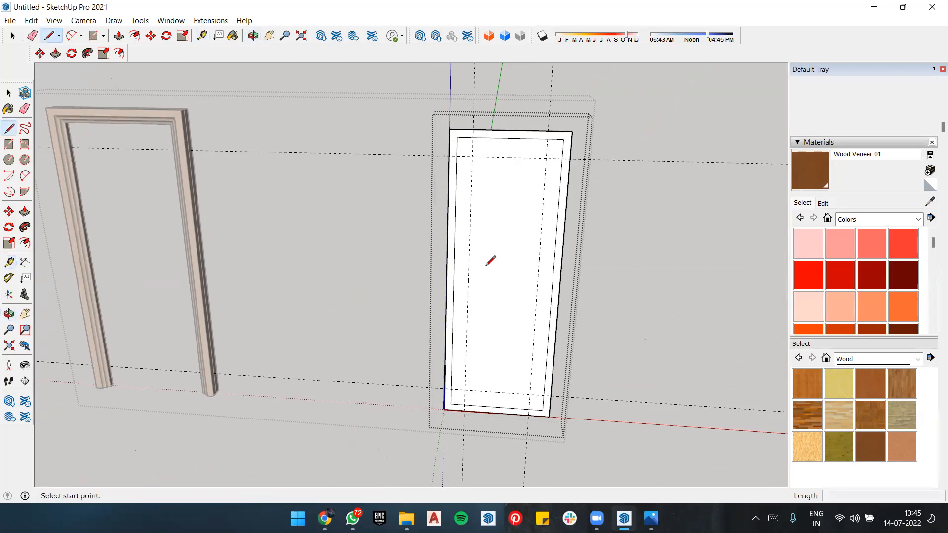
{"action": "left_click", "coordinate": [472, 159]}
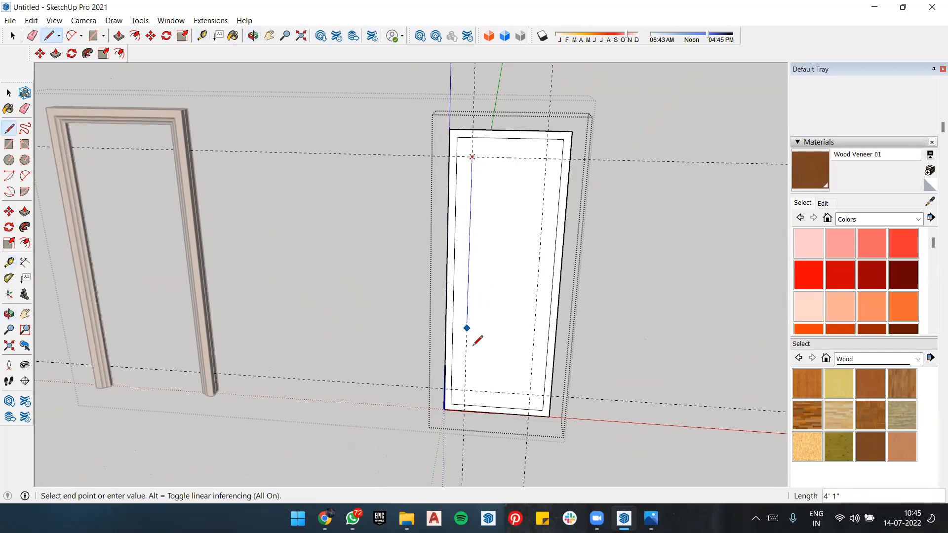
{"action": "left_click", "coordinate": [465, 390]}
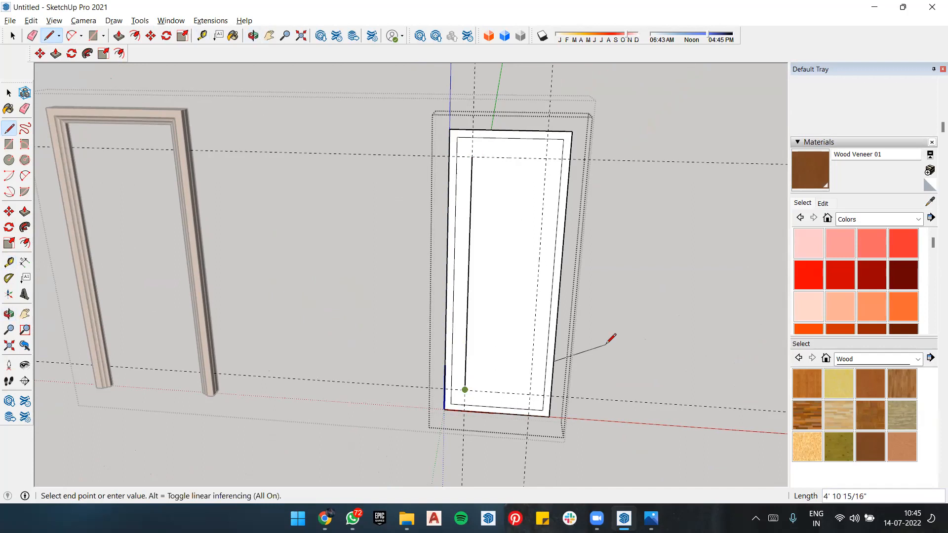
{"action": "key", "text": "space"}
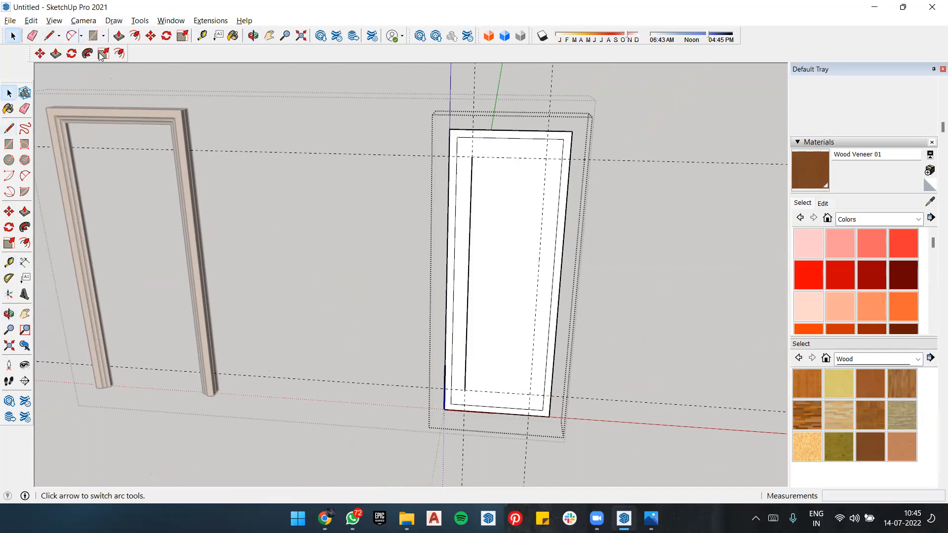
Step: Draw a two-point arc between the vertical line's ends, bulging 1' 7" toward the right guide
{"action": "key", "text": "a"}
{"action": "left_click", "coordinate": [473, 158]}
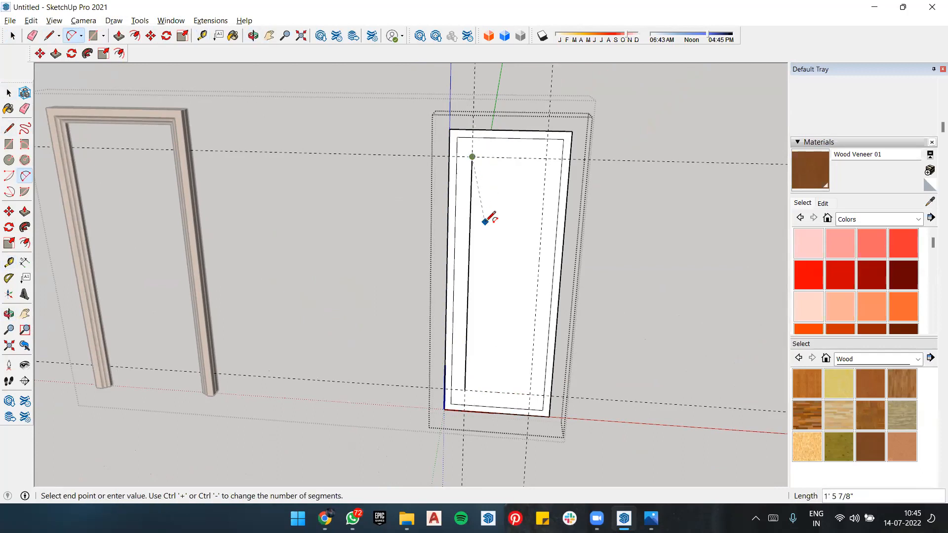
{"action": "left_click", "coordinate": [465, 390]}
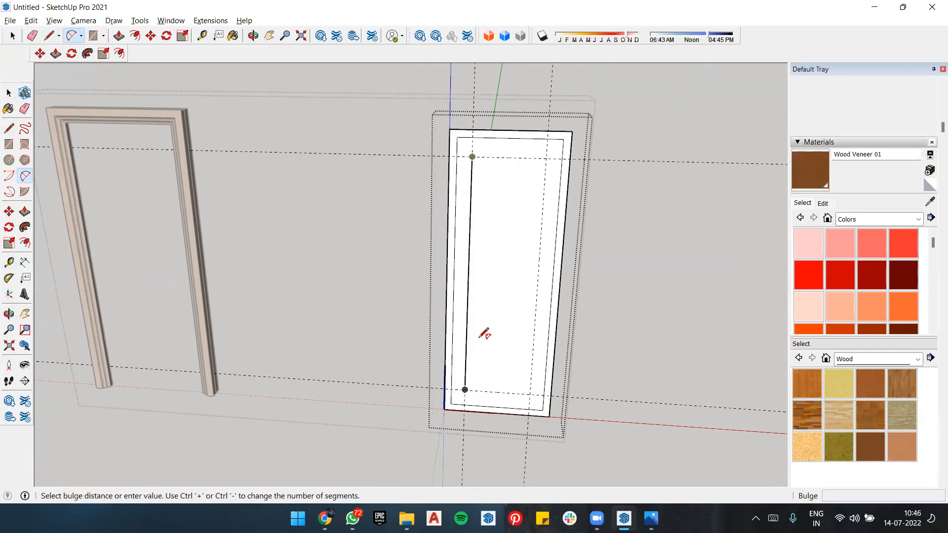
{"action": "left_click", "coordinate": [539, 280]}
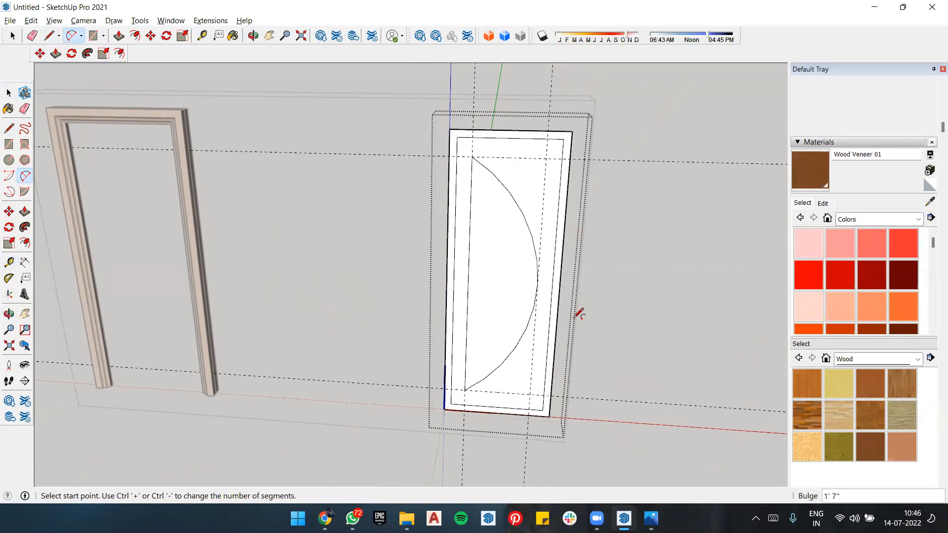
Step: Compare the arc with the dark grey door's divided curved glazing in the reference image Untitled-hhhh.jpg, and return to SketchUp
{"action": "key", "text": "alt+Tab"}
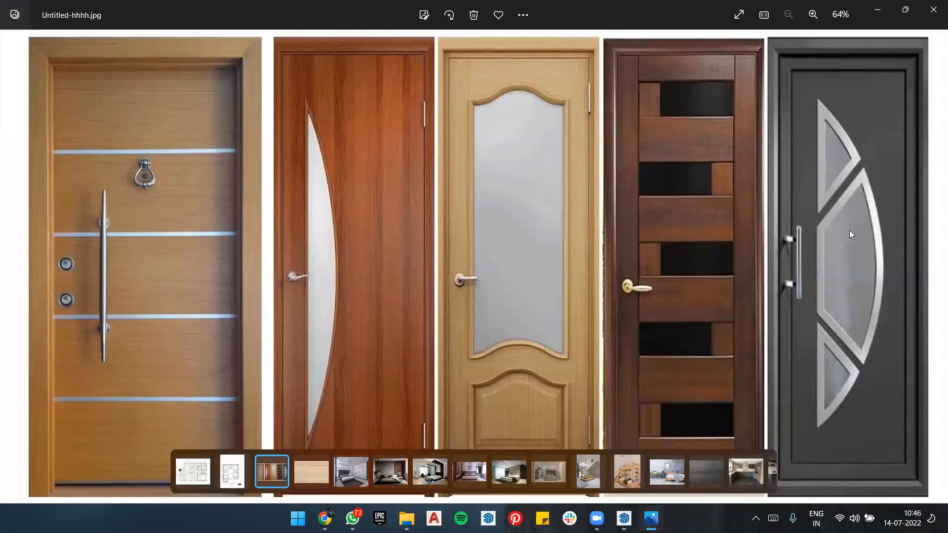
{"action": "key", "text": "alt+Tab"}
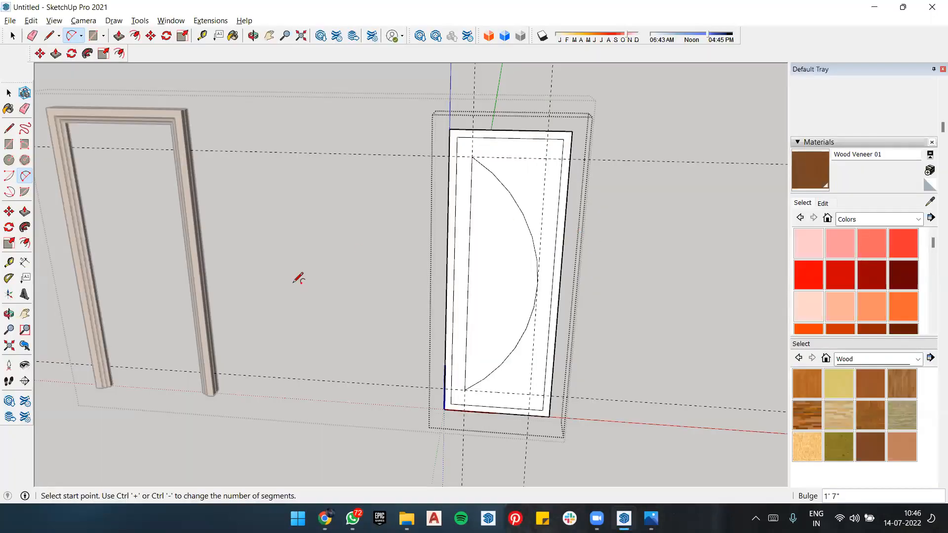
{"action": "scroll", "coordinate": [303, 275], "scroll_direction": "down", "scroll_amount": 2}
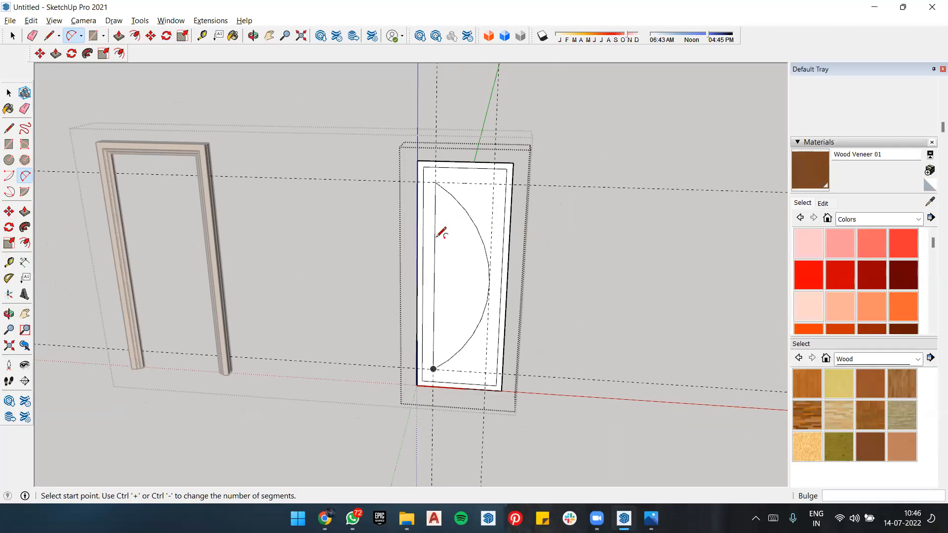
{"action": "key", "text": "alt+Tab"}
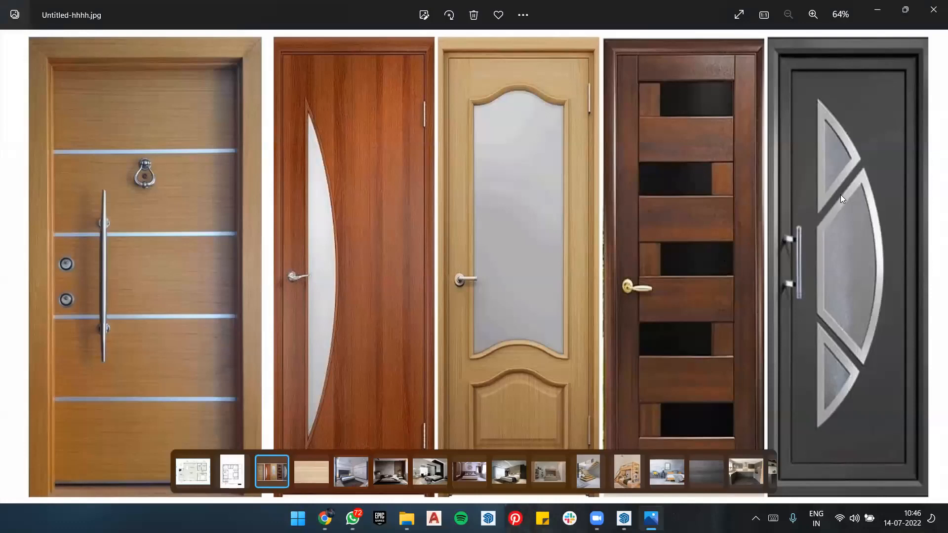
{"action": "key", "text": "alt+Tab"}
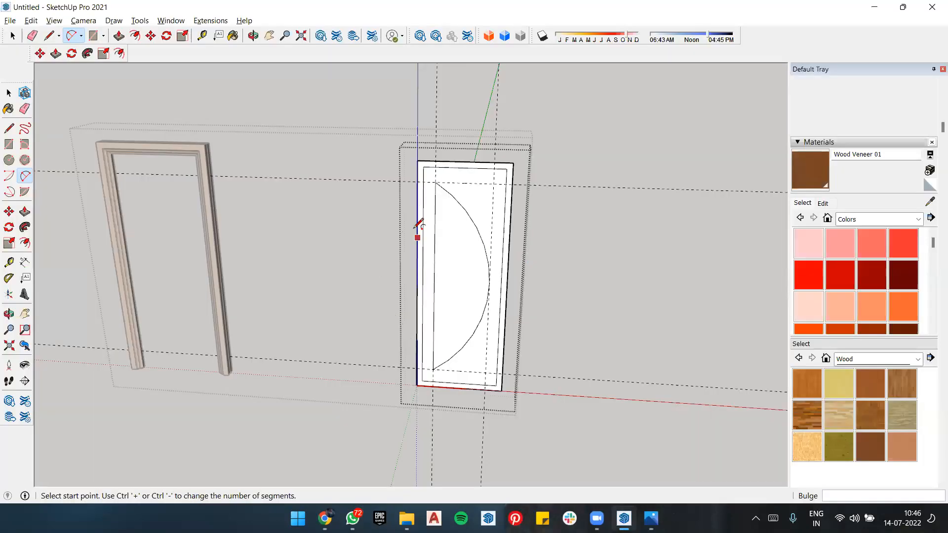
Step: Try to place horizontal guides 1' and 1'8" below the midpoint of the inner border's top edge
{"action": "key", "text": "t"}
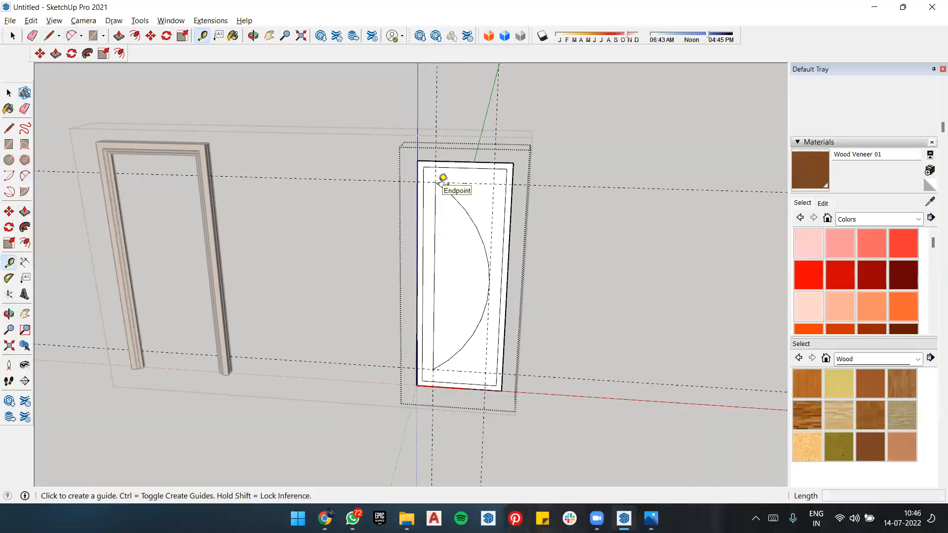
{"action": "left_click", "coordinate": [472, 161]}
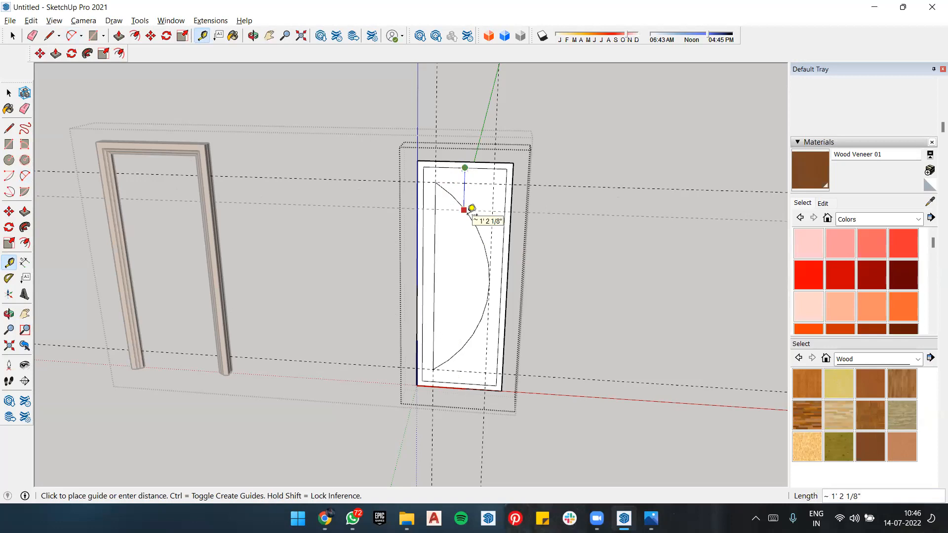
{"action": "type", "text": "1'"}
{"action": "key", "text": "Return"}
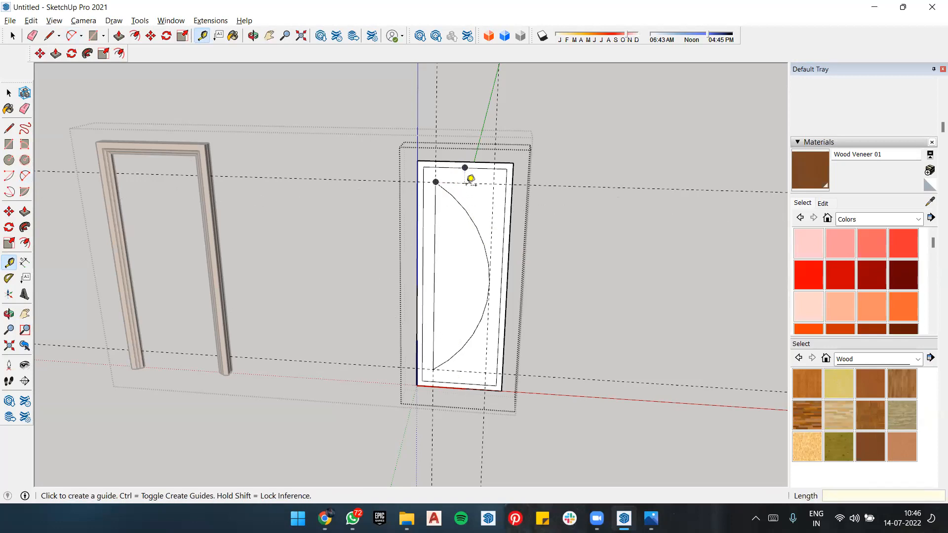
{"action": "left_click", "coordinate": [464, 168]}
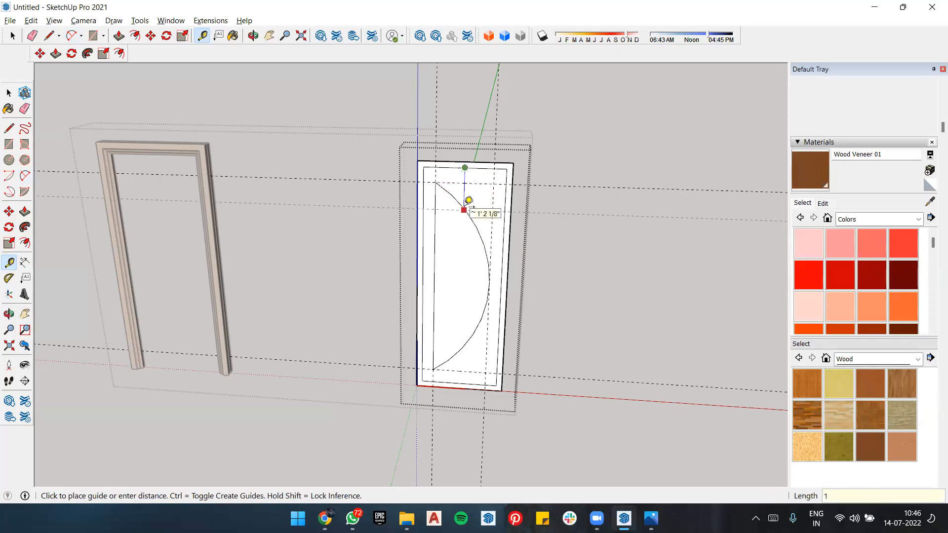
{"action": "type", "text": "1'8\""}
{"action": "key", "text": "Return"}
Step: Try to place a guide 1'8" below the upper horizontal guide, and undo it
{"action": "scroll", "coordinate": [476, 262], "scroll_direction": "up", "scroll_amount": 3}
{"action": "middle_click_drag", "start_coordinate": [476, 262], "coordinate": [510, 193]}
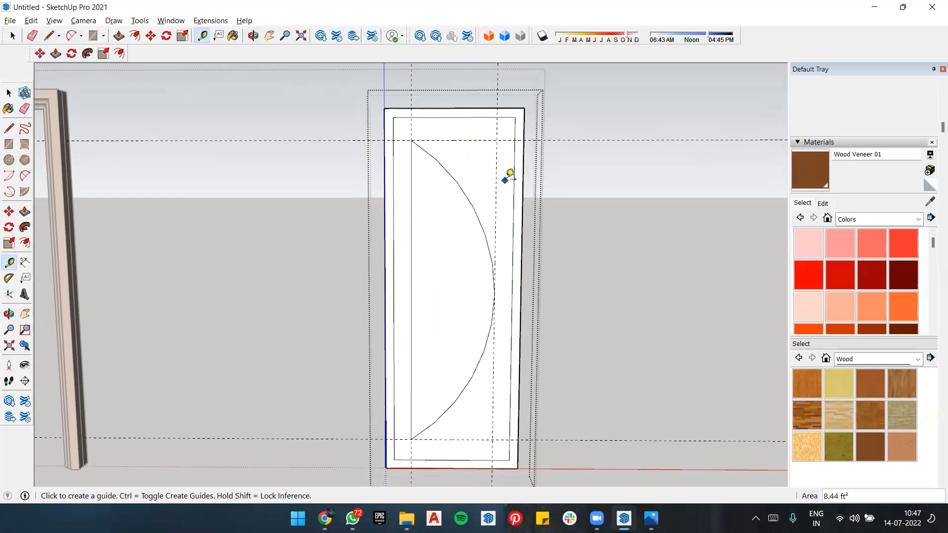
{"action": "left_click", "coordinate": [454, 140]}
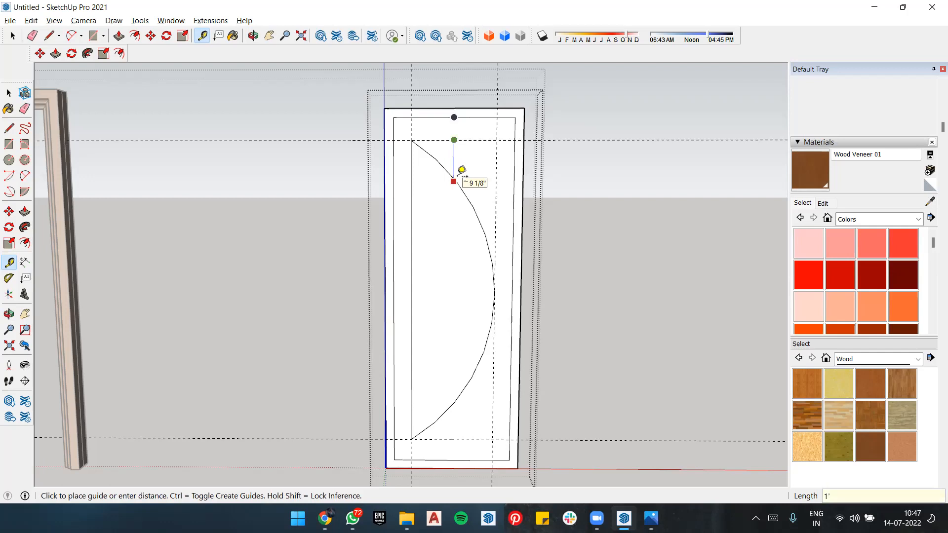
{"action": "type", "text": "1'8\""}
{"action": "key", "text": "Return"}
{"action": "key", "text": "ctrl+z"}
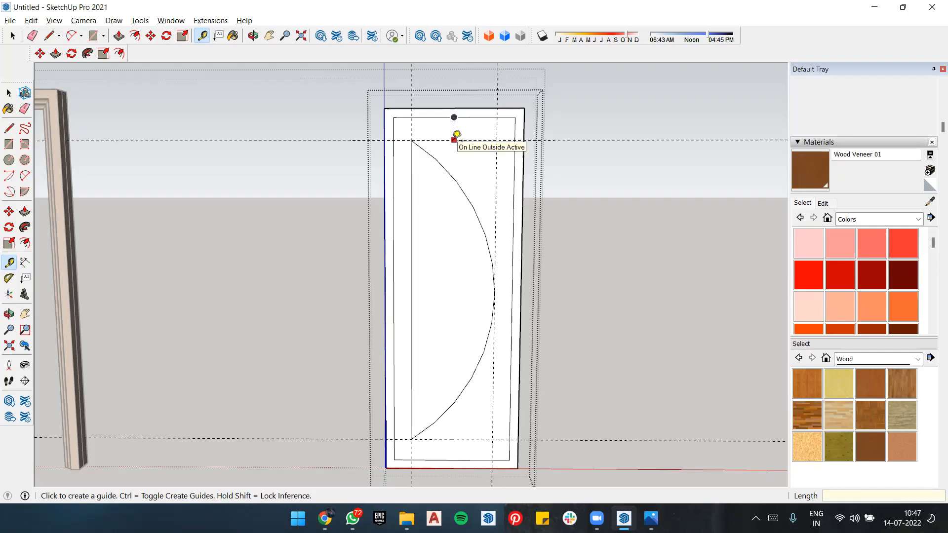
{"action": "key", "text": "space"}
{"action": "key", "text": "t"}
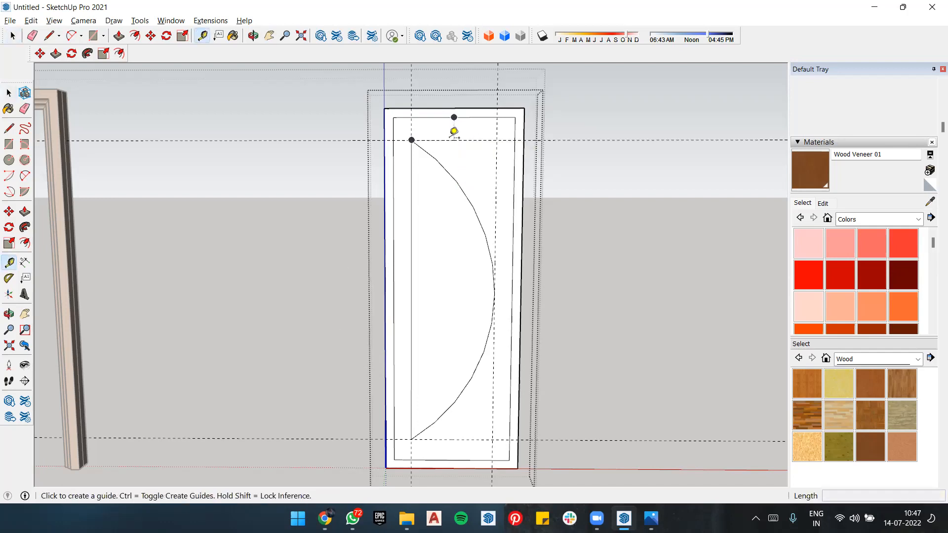
{"action": "left_click", "coordinate": [453, 117]}
{"action": "left_click", "coordinate": [454, 140]}
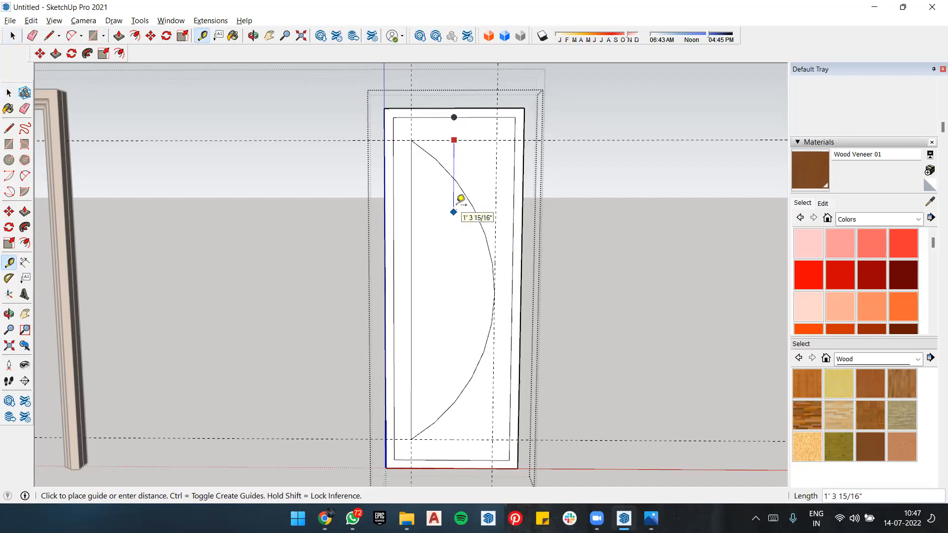
{"action": "key", "text": "space"}
Step: Try to place a horizontal guide 1'8" below the midpoint of the inner border's top edge, and undo it
{"action": "key", "text": "t"}
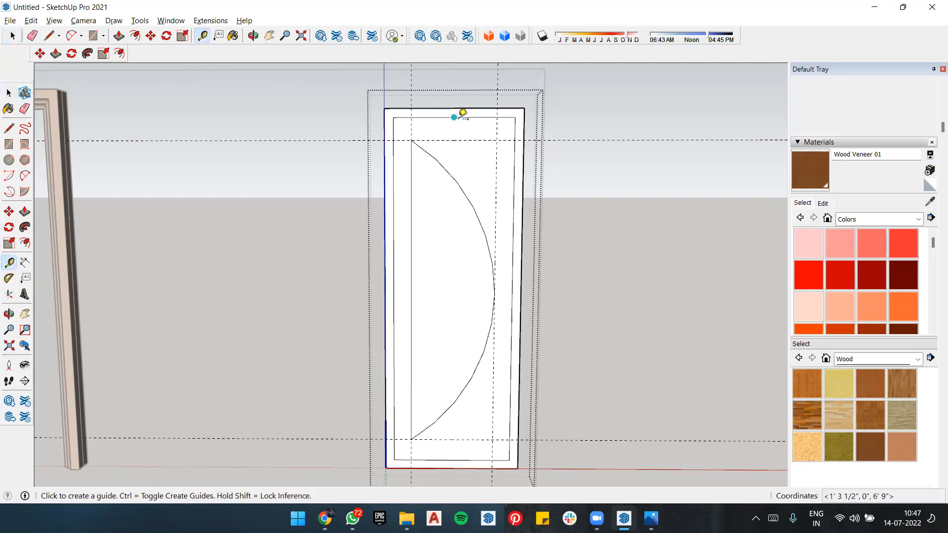
{"action": "left_click", "coordinate": [453, 117]}
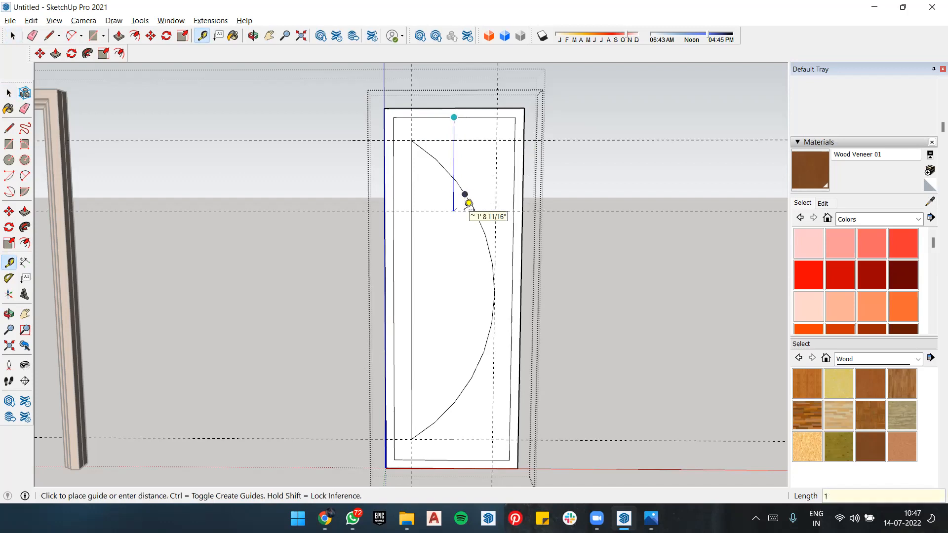
{"action": "type", "text": "1'8\""}
{"action": "key", "text": "Return"}
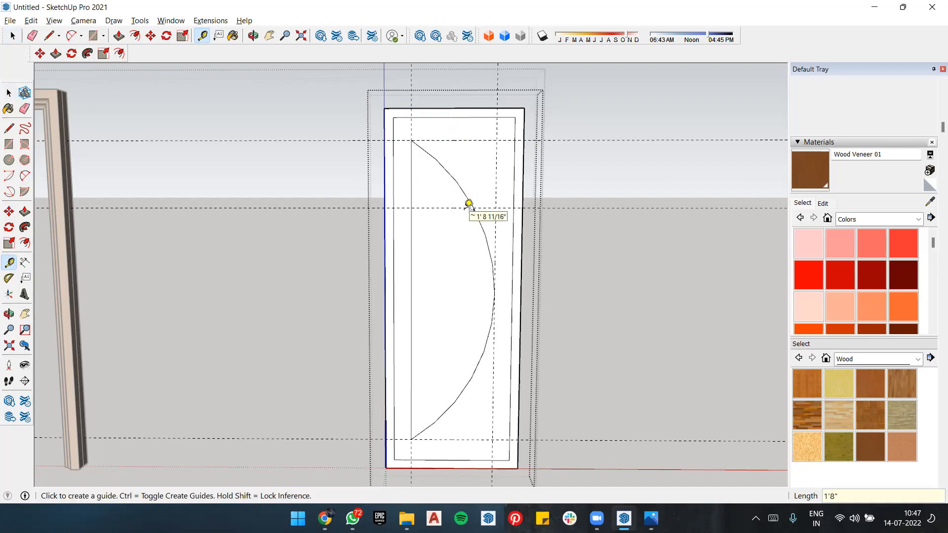
{"action": "key", "text": "ctrl+z"}
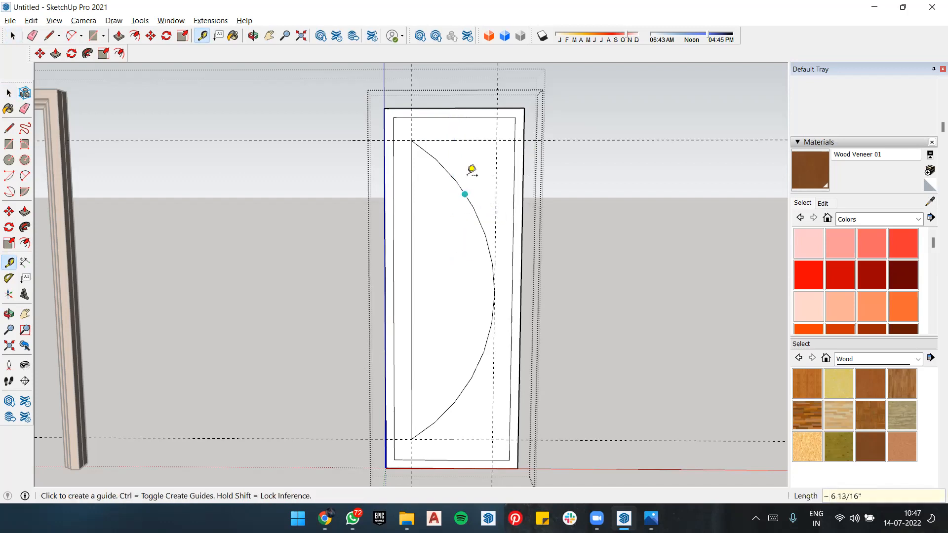
{"action": "left_click", "coordinate": [454, 139]}
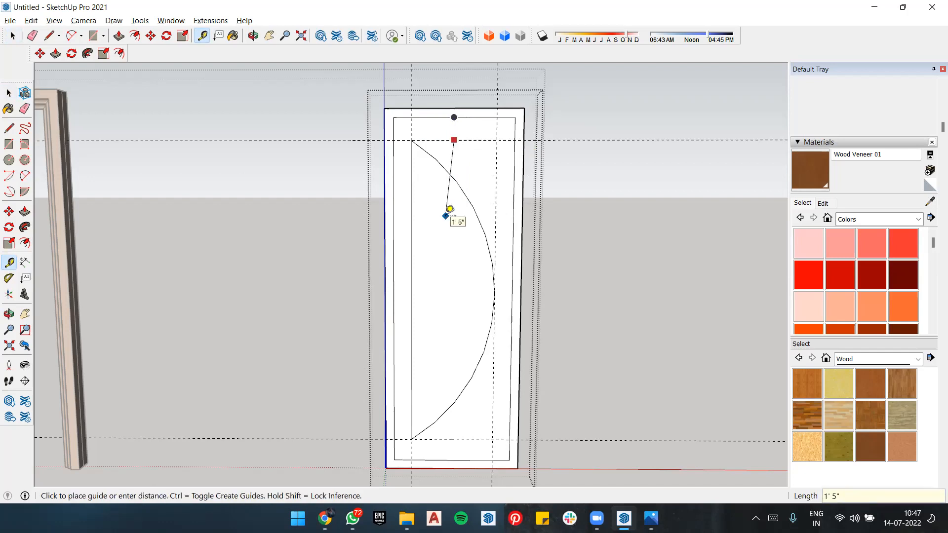
{"action": "key", "text": "space"}
Step: Place horizontal guides 2' below the inner border's top edge and 2' above its bottom edge, starting from the edge midpoints
{"action": "key", "text": "t"}
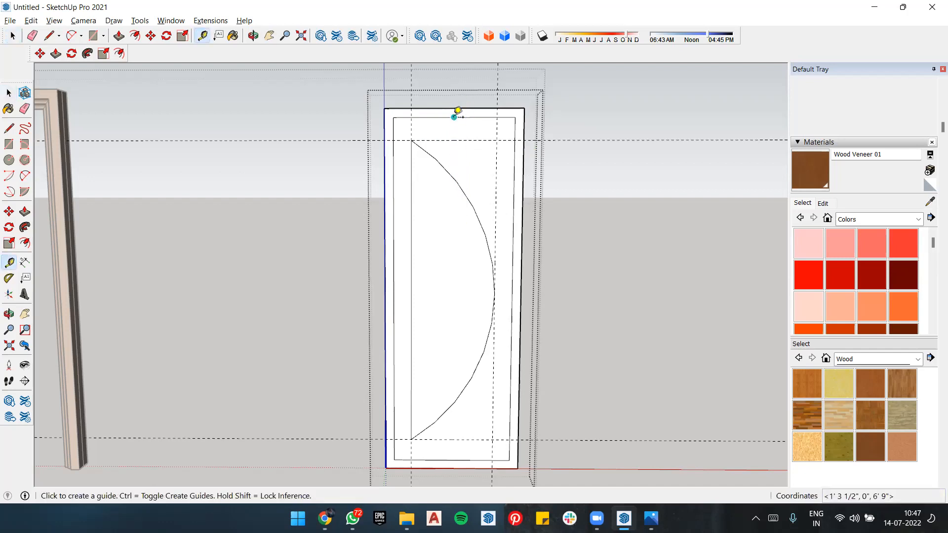
{"action": "left_click", "coordinate": [454, 117]}
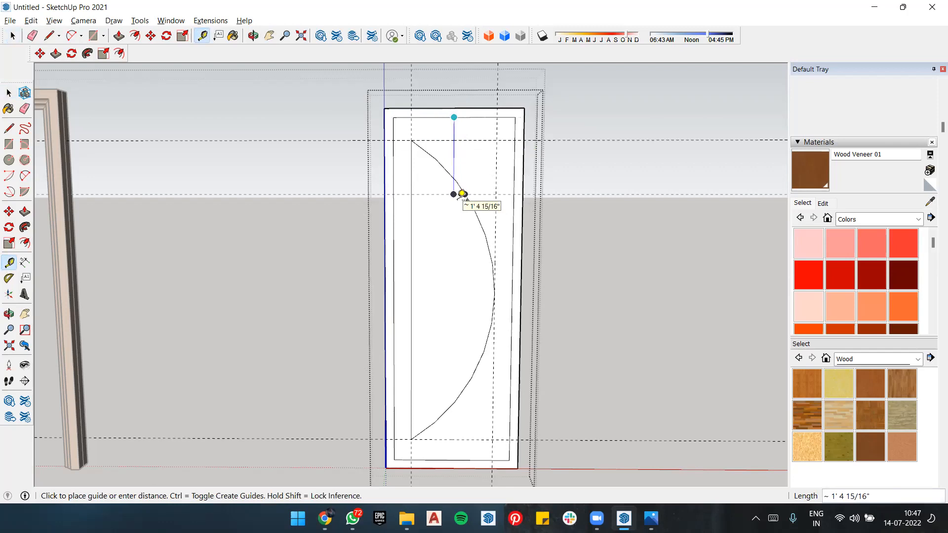
{"action": "left_click", "coordinate": [462, 194]}
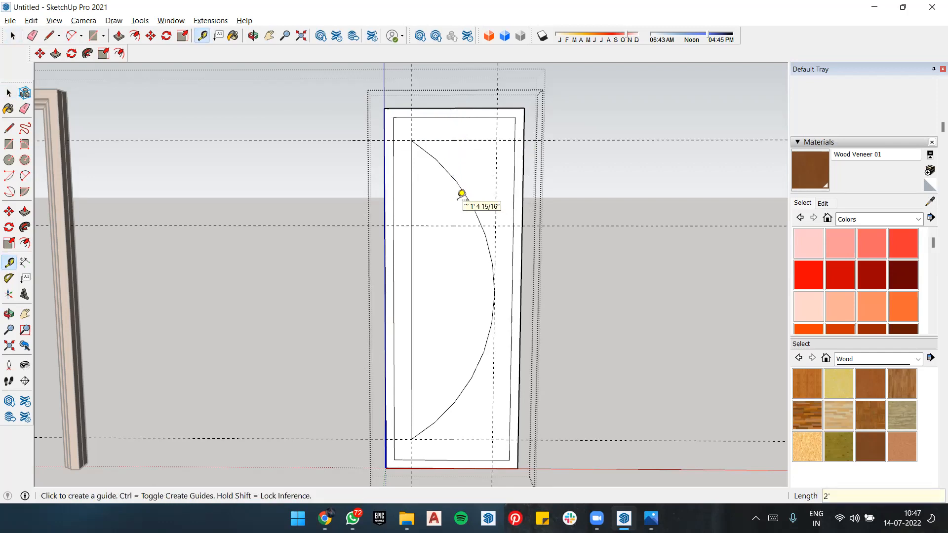
{"action": "left_click", "coordinate": [458, 436]}
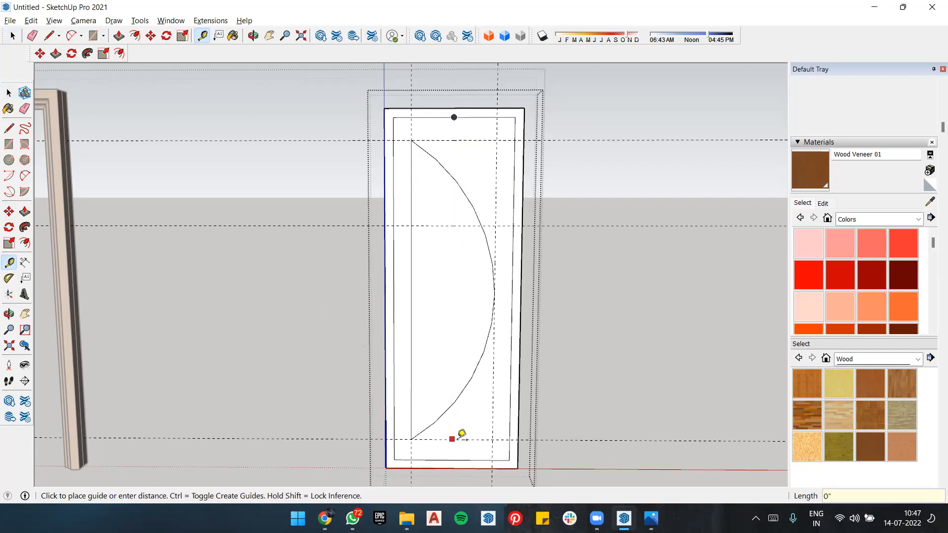
{"action": "left_click", "coordinate": [451, 440]}
{"action": "left_click", "coordinate": [451, 459]}
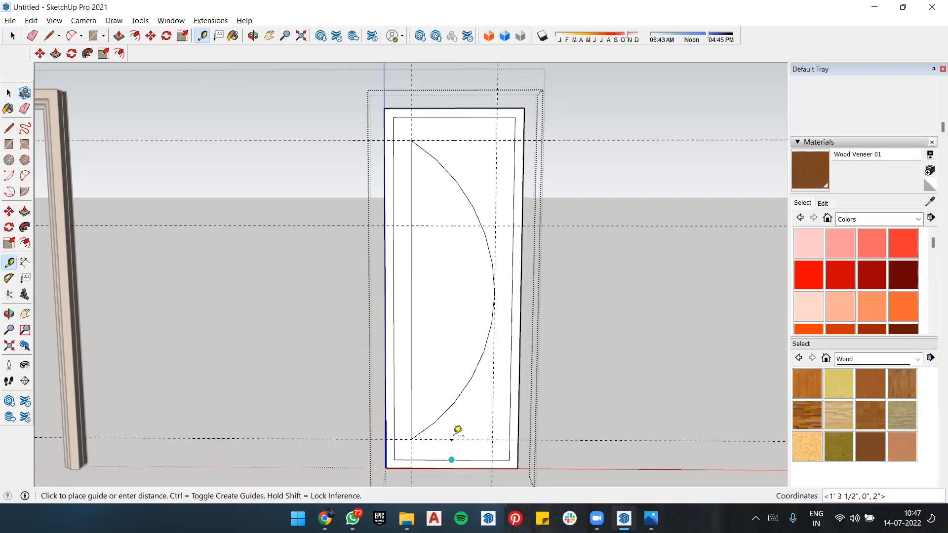
{"action": "key", "text": "Return"}
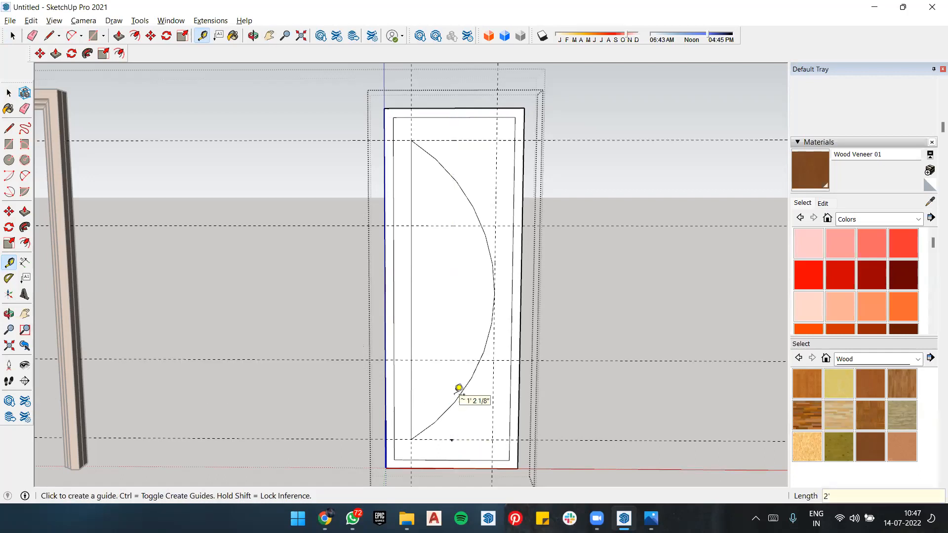
Step: Check how the dark grey door's curved glazing is divided in the reference image Untitled-hhhh.jpg, and return to SketchUp
{"action": "scroll", "coordinate": [423, 262], "scroll_direction": "down", "scroll_amount": 3}
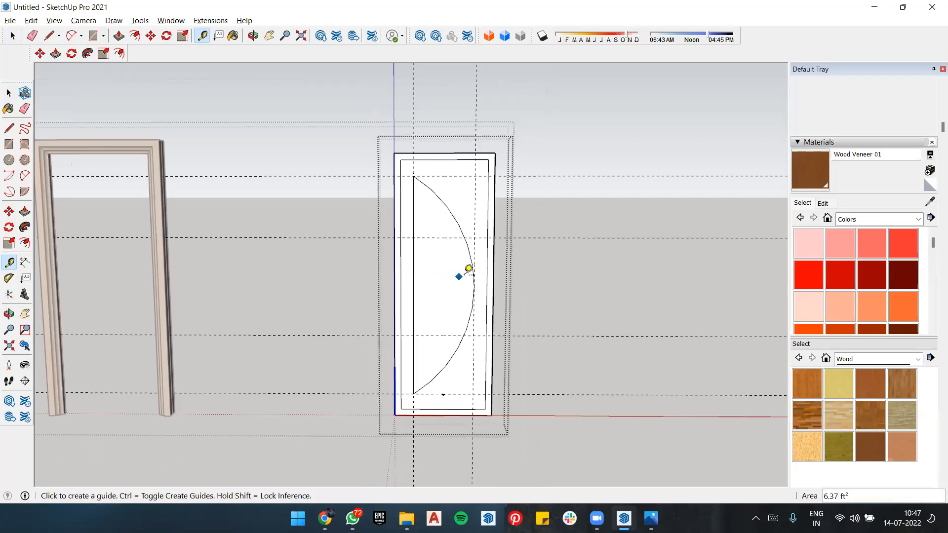
{"action": "scroll", "coordinate": [461, 275], "scroll_direction": "up", "scroll_amount": 1}
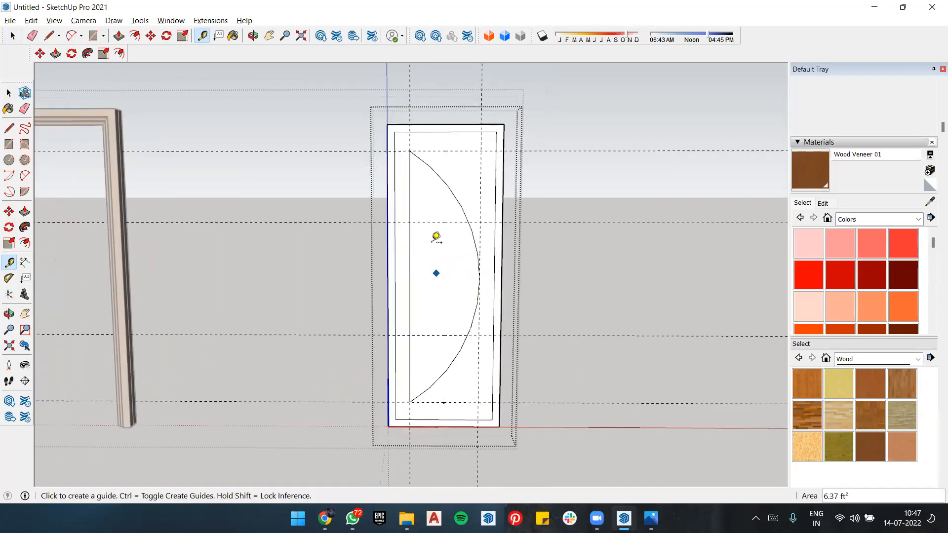
{"action": "key", "text": "alt+Tab"}
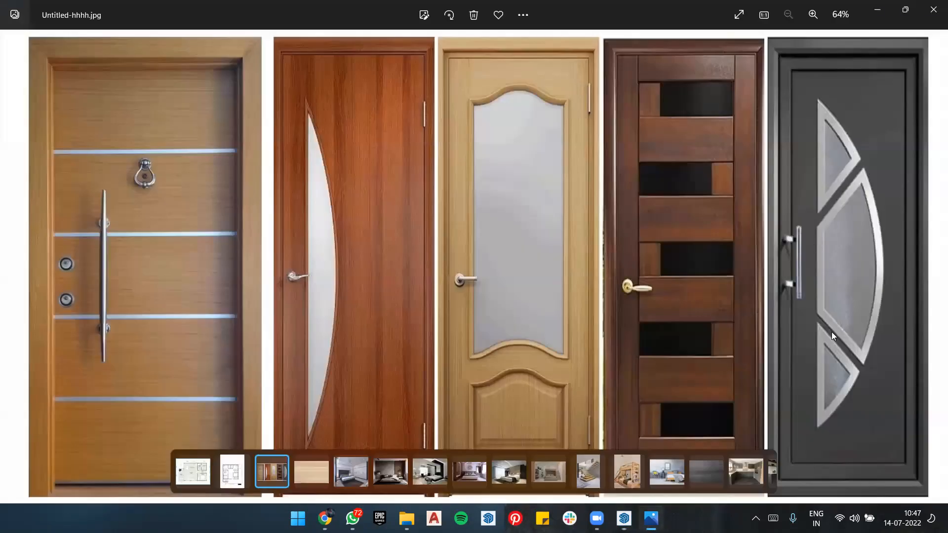
{"action": "key", "text": "alt+Tab"}
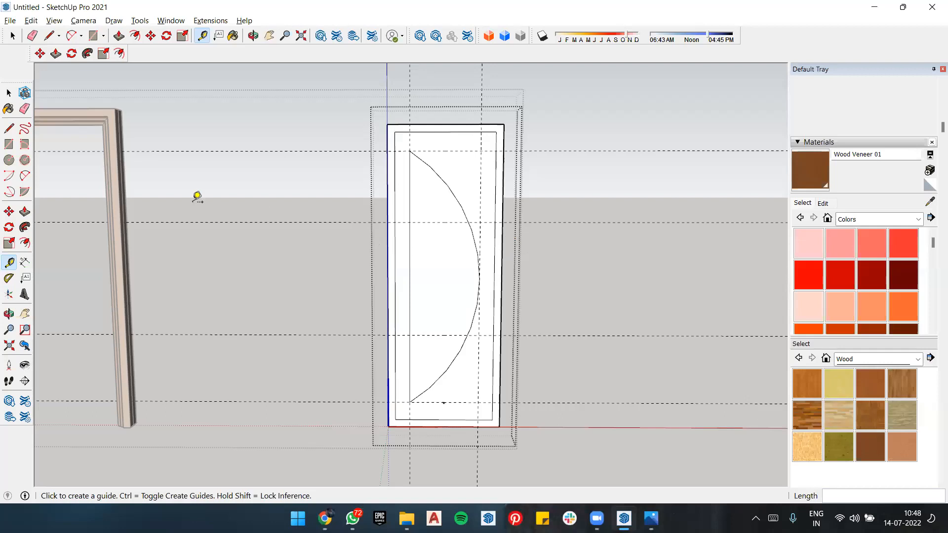
{"action": "left_click", "coordinate": [9, 279]}
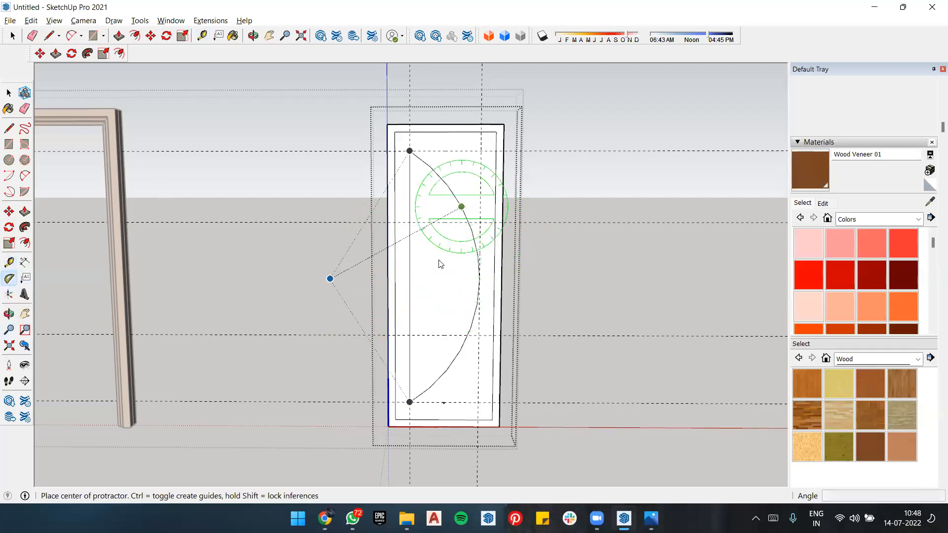
{"action": "left_click", "coordinate": [409, 222]}
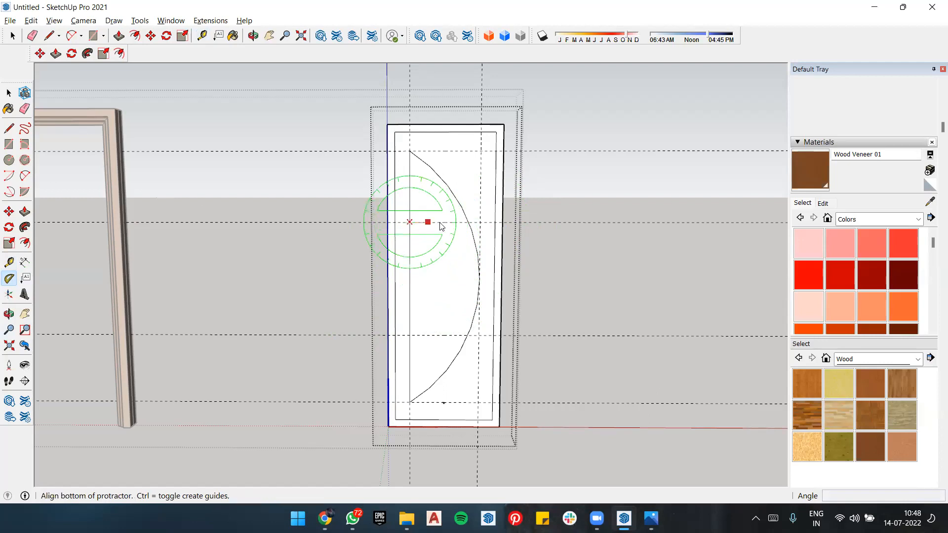
{"action": "left_click", "coordinate": [468, 222]}
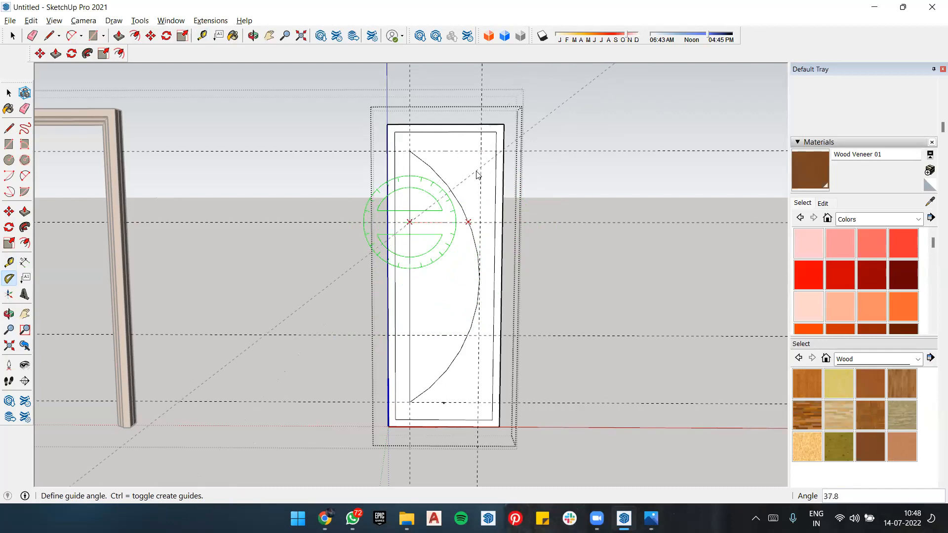
{"action": "key", "text": "alt+Tab"}
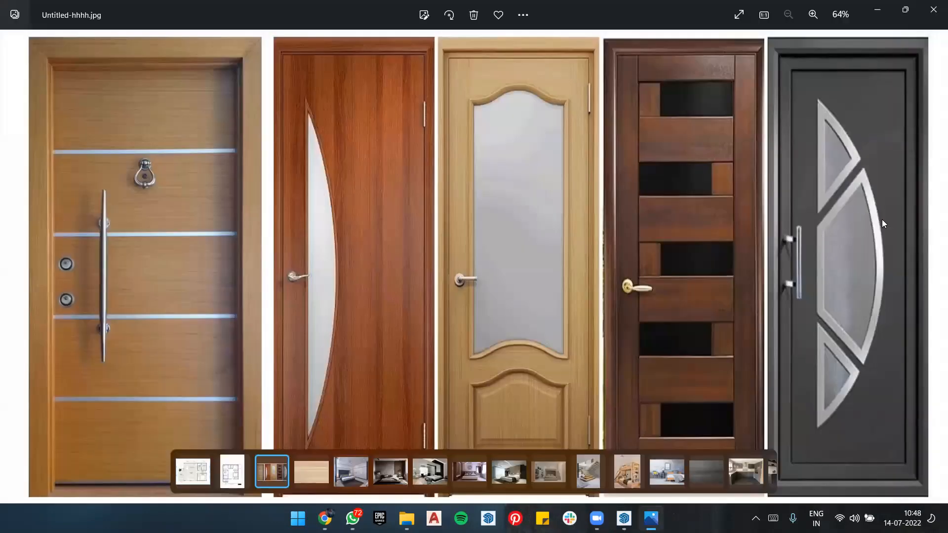
{"action": "key", "text": "alt+Tab"}
{"action": "key", "text": "Escape"}
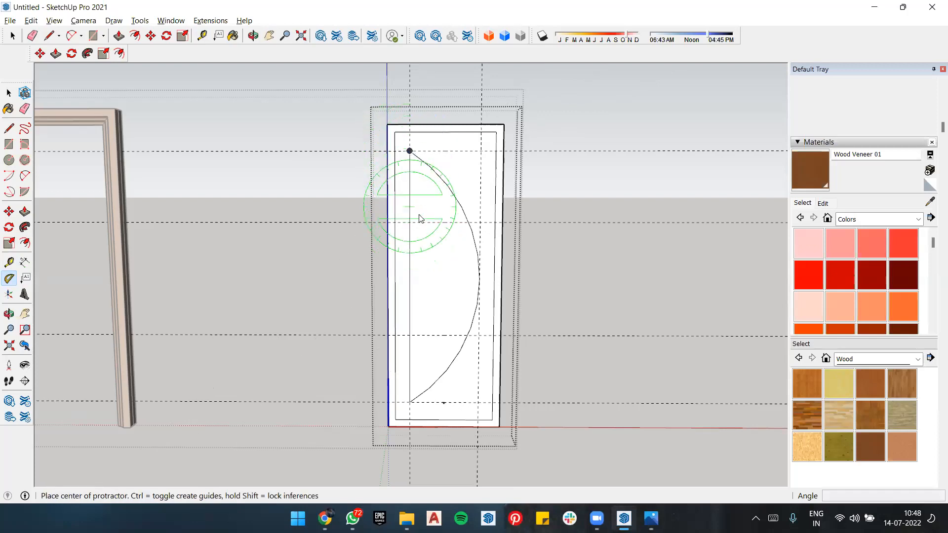
Step: Place two Protractor guides at 60° to the arc's vertical line, rising outward from the upper 2' guide and falling outward from the lower one
{"action": "left_click", "coordinate": [409, 222]}
{"action": "left_click", "coordinate": [409, 151]}
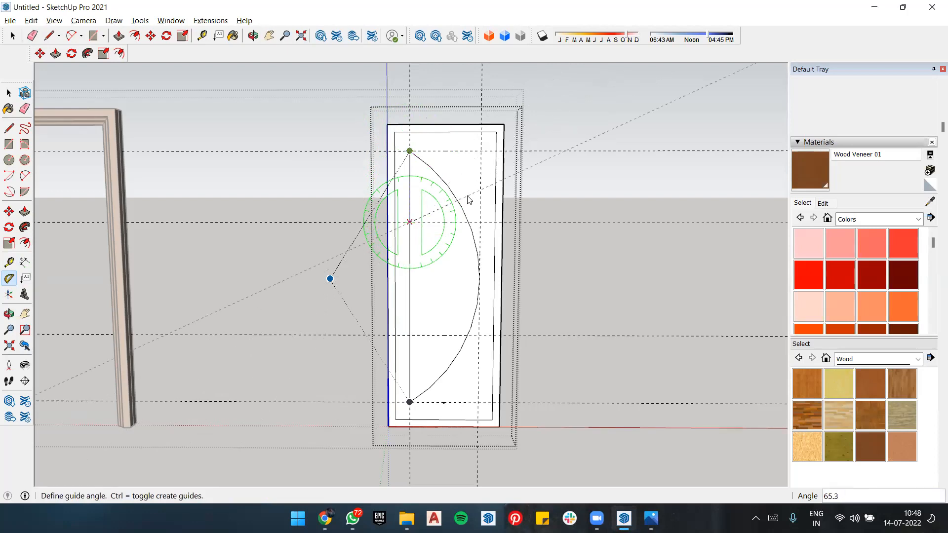
{"action": "key", "text": "Return"}
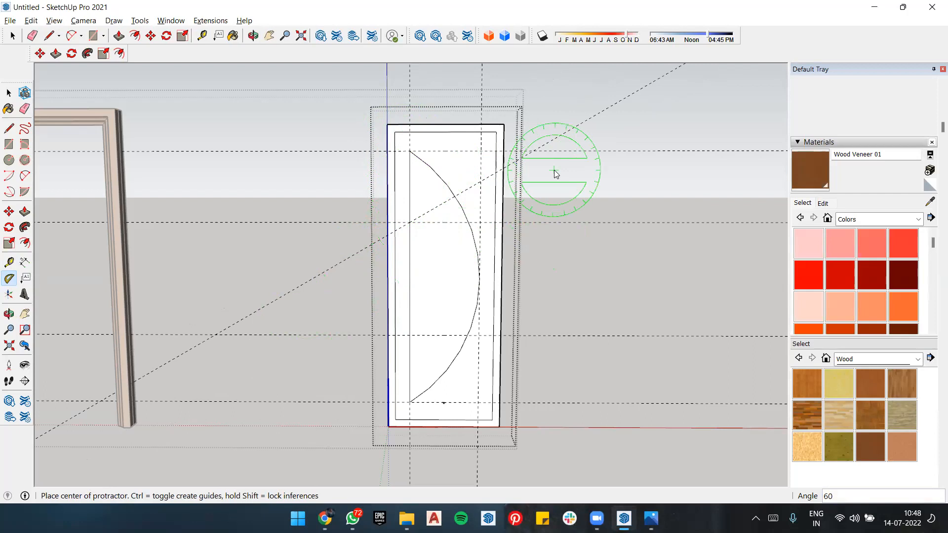
{"action": "left_click", "coordinate": [409, 334]}
{"action": "left_click", "coordinate": [330, 278]}
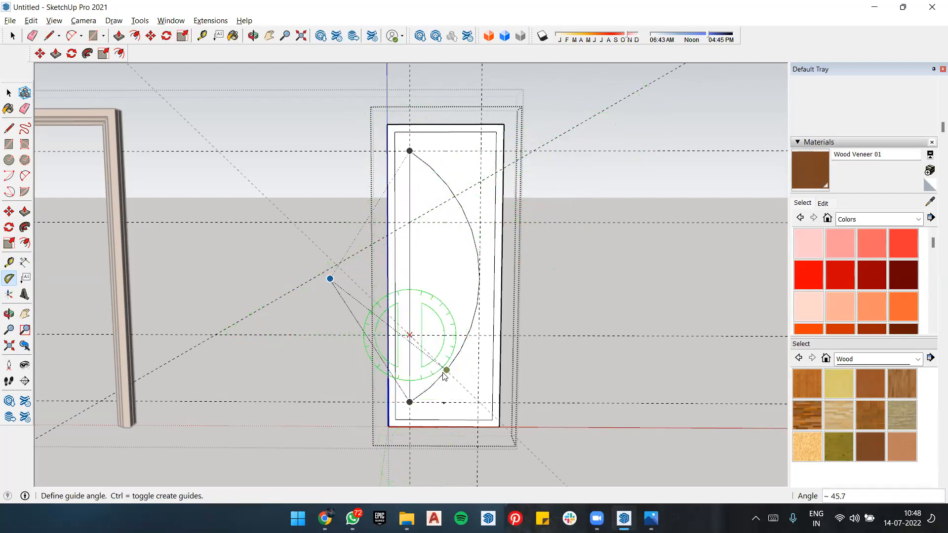
{"action": "type", "text": "60"}
{"action": "key", "text": "Return"}
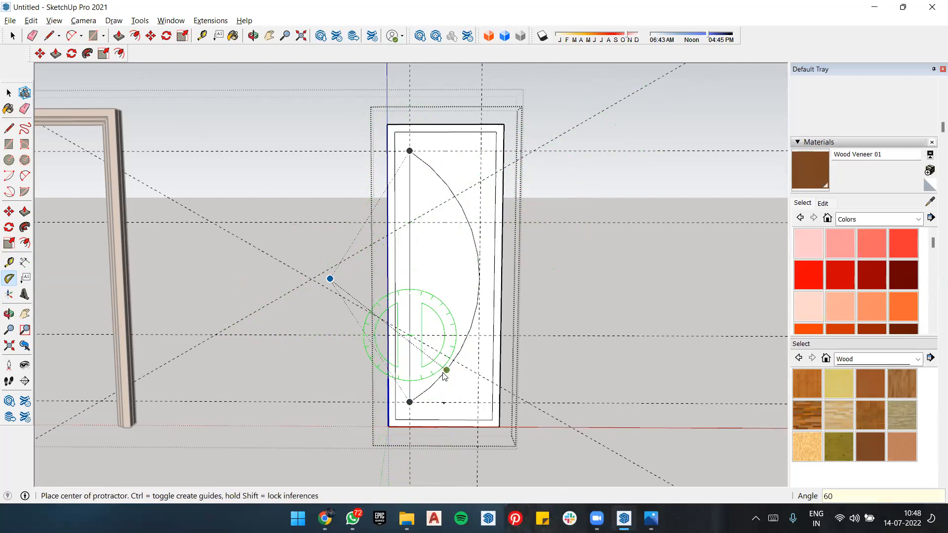
{"action": "scroll", "coordinate": [277, 173], "scroll_direction": "down", "scroll_amount": 6}
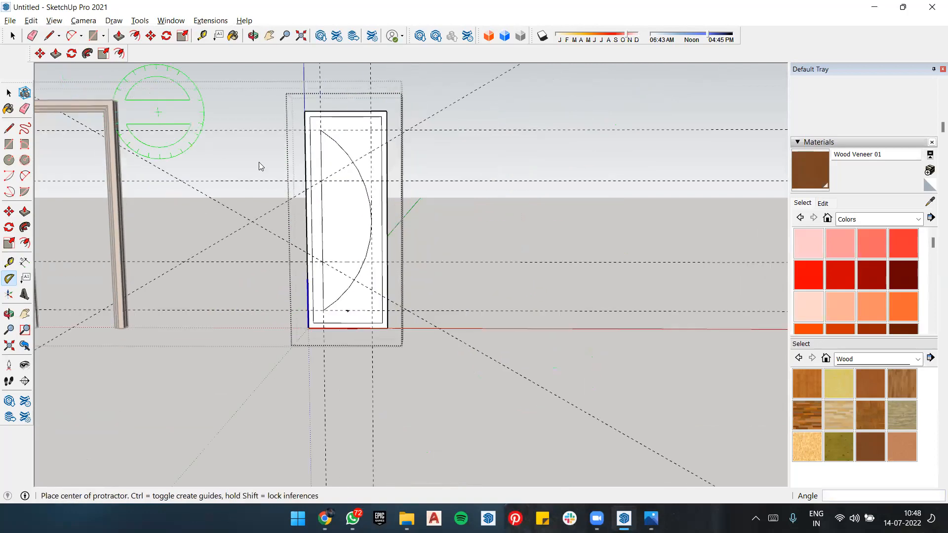
{"action": "scroll", "coordinate": [392, 169], "scroll_direction": "up", "scroll_amount": 3}
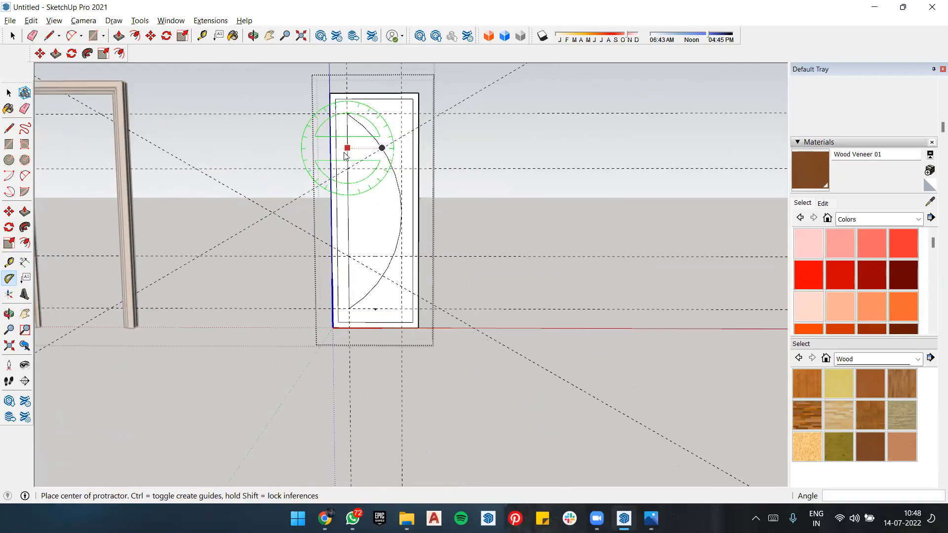
{"action": "middle_click_drag", "start_coordinate": [450, 155], "coordinate": [461, 185]}
{"action": "middle_click_drag", "start_coordinate": [378, 191], "coordinate": [421, 190]}
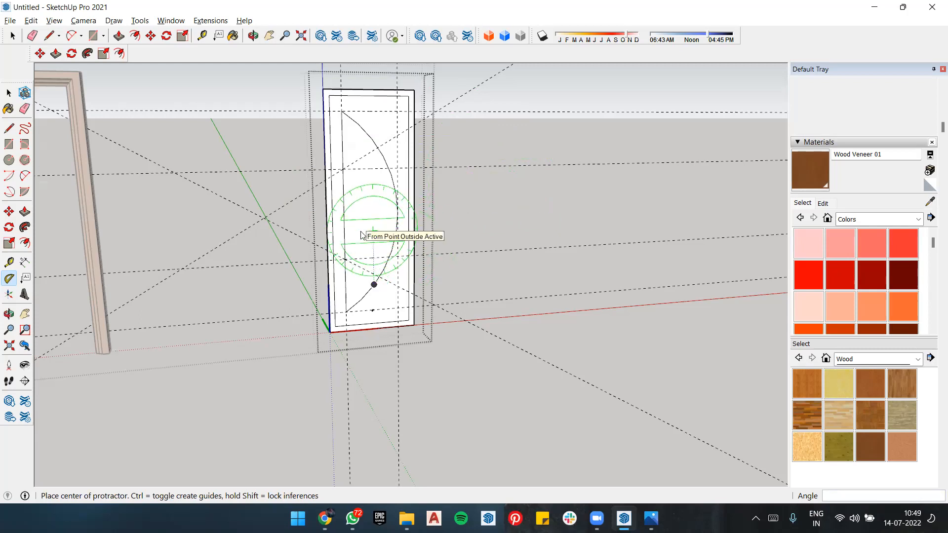
Step: Check Photos for the reference image, close its window, and return to SketchUp
{"action": "key", "text": "alt+Tab"}
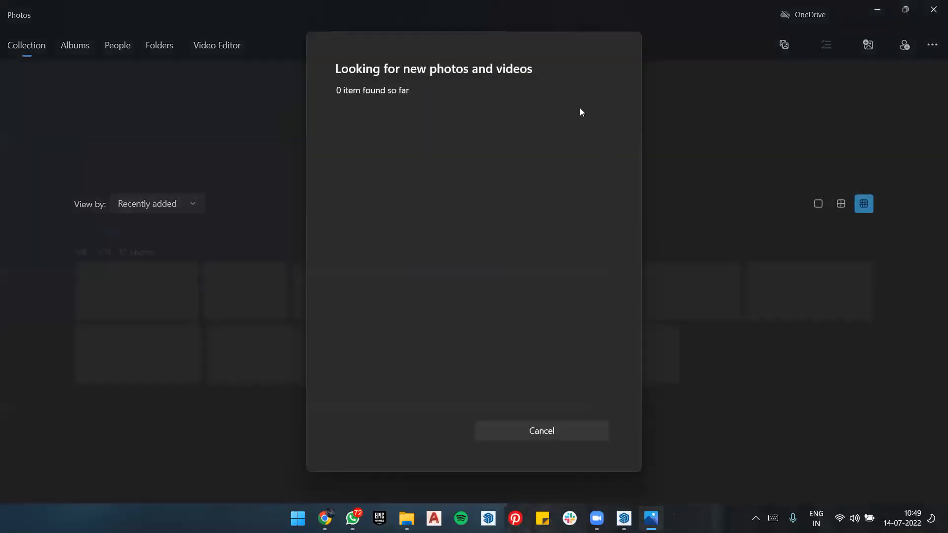
{"action": "left_click", "coordinate": [933, 5]}
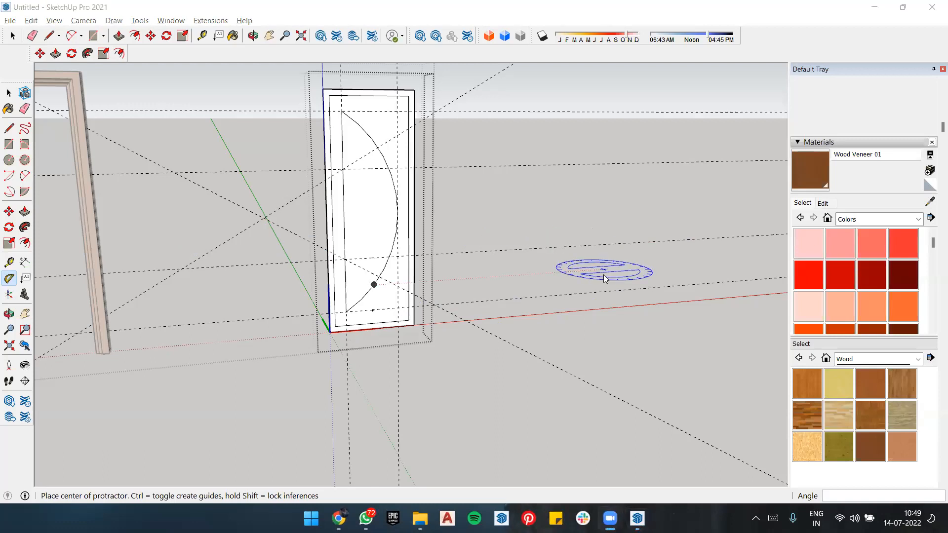
{"action": "key", "text": "alt+Tab"}
{"action": "key", "text": "alt+Tab"}
{"action": "key", "text": "alt+Tab"}
{"action": "key", "text": "alt+Tab"}
{"action": "key", "text": "alt+Tab"}
{"action": "key", "text": "alt+Tab"}
{"action": "key", "text": "alt+Tab"}
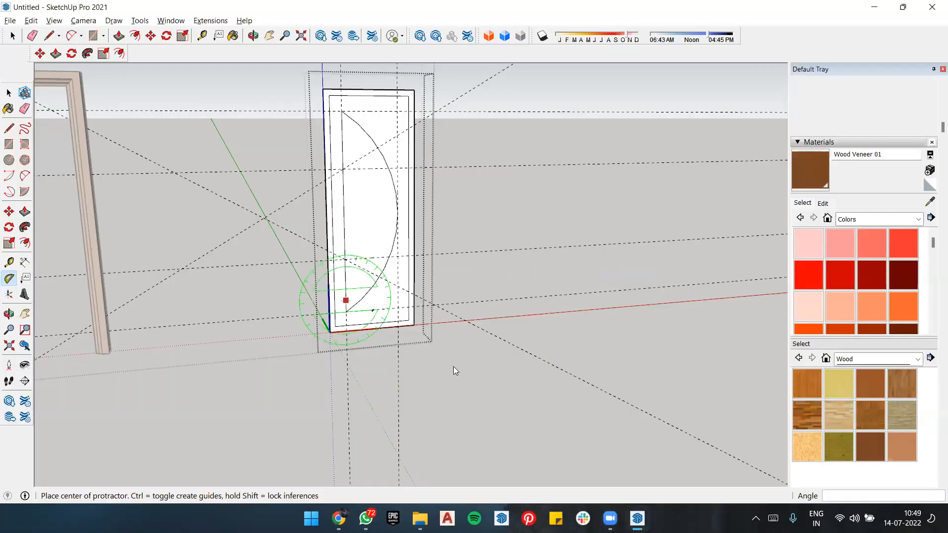
Step: Open the image Untitled-hhhh from the Downloads folder, examine the dark grey door's glazing divisions, and return to SketchUp
{"action": "left_click", "coordinate": [419, 518]}
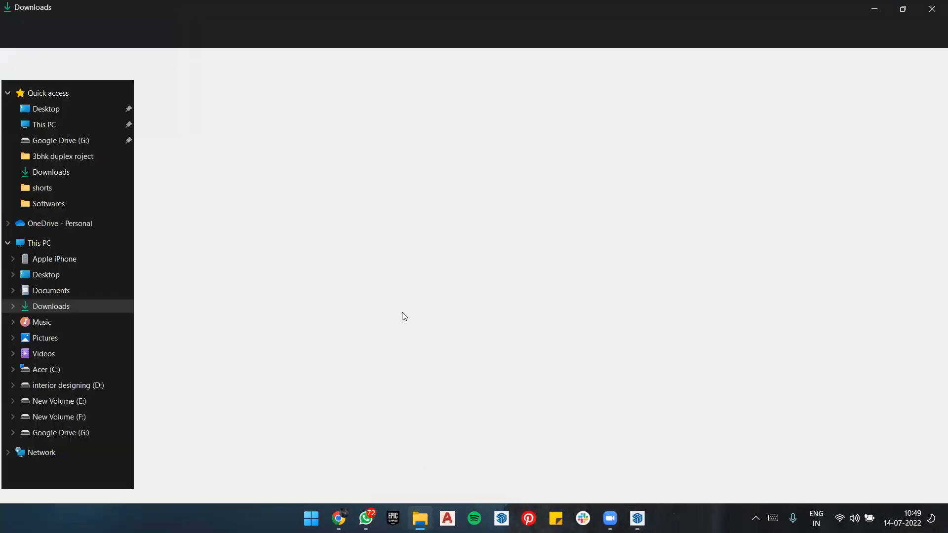
{"action": "double_click", "coordinate": [294, 127]}
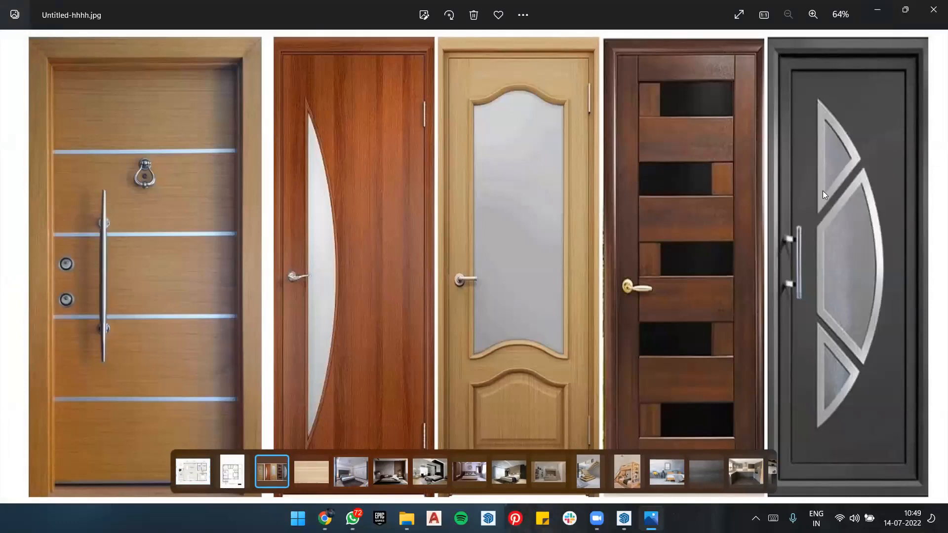
{"action": "left_click", "coordinate": [876, 11]}
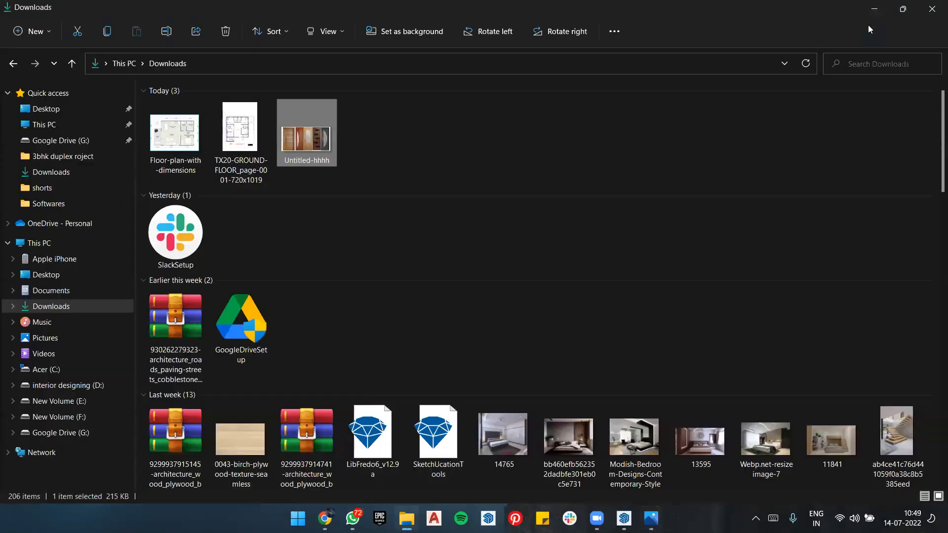
{"action": "left_click", "coordinate": [871, 11]}
{"action": "scroll", "coordinate": [360, 187], "scroll_direction": "up", "scroll_amount": 2}
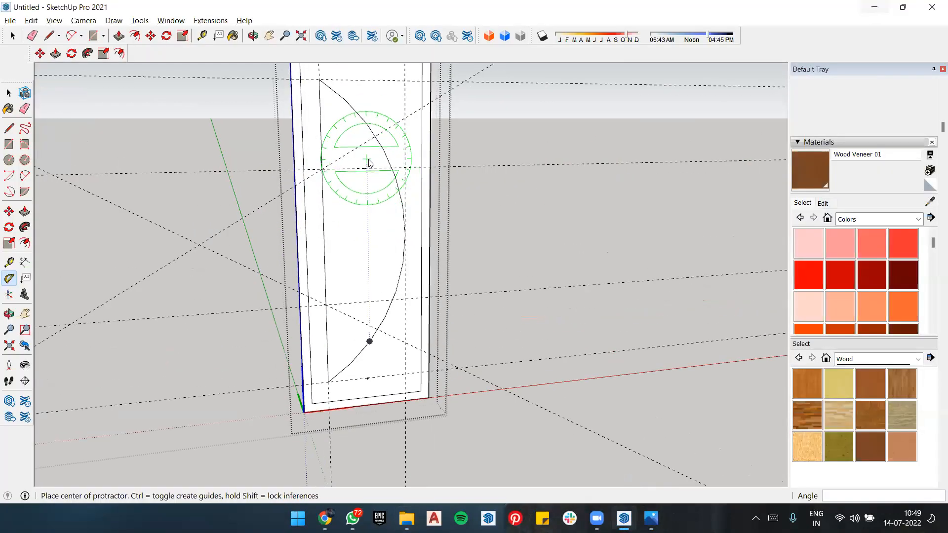
{"action": "scroll", "coordinate": [358, 258], "scroll_direction": "down", "scroll_amount": 1}
{"action": "scroll", "coordinate": [383, 152], "scroll_direction": "up", "scroll_amount": 2}
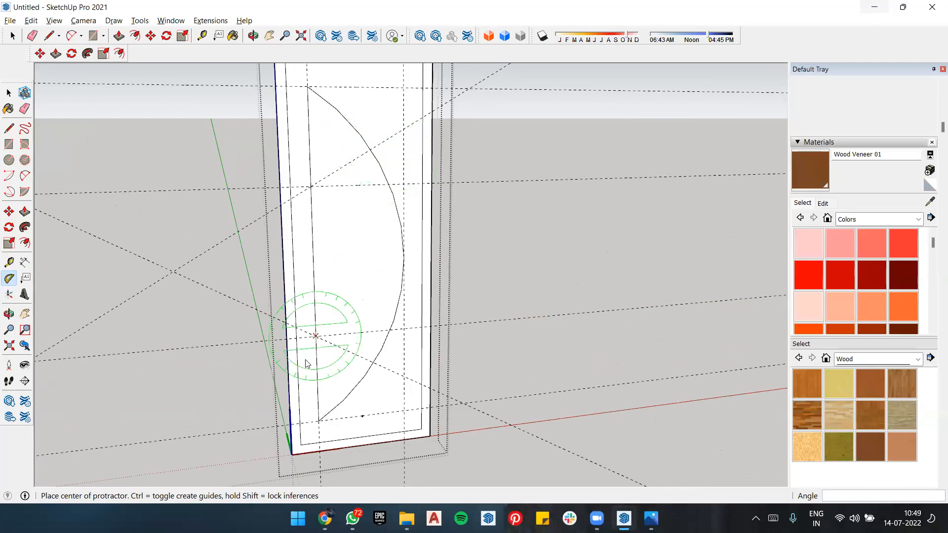
Step: Draw two lines along the 60° guides, each from the arc's vertical chord to the curve, dividing the glazing into three segments
{"action": "scroll", "coordinate": [307, 362], "scroll_direction": "down", "scroll_amount": 3}
{"action": "scroll", "coordinate": [316, 207], "scroll_direction": "up", "scroll_amount": 2}
{"action": "scroll", "coordinate": [422, 265], "scroll_direction": "down", "scroll_amount": 2}
{"action": "scroll", "coordinate": [393, 256], "scroll_direction": "up", "scroll_amount": 2}
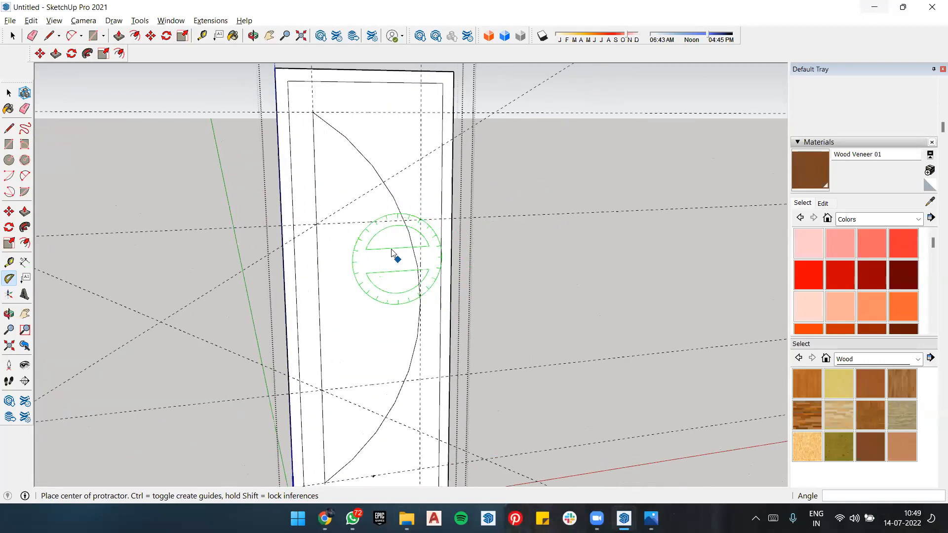
{"action": "key", "text": "l"}
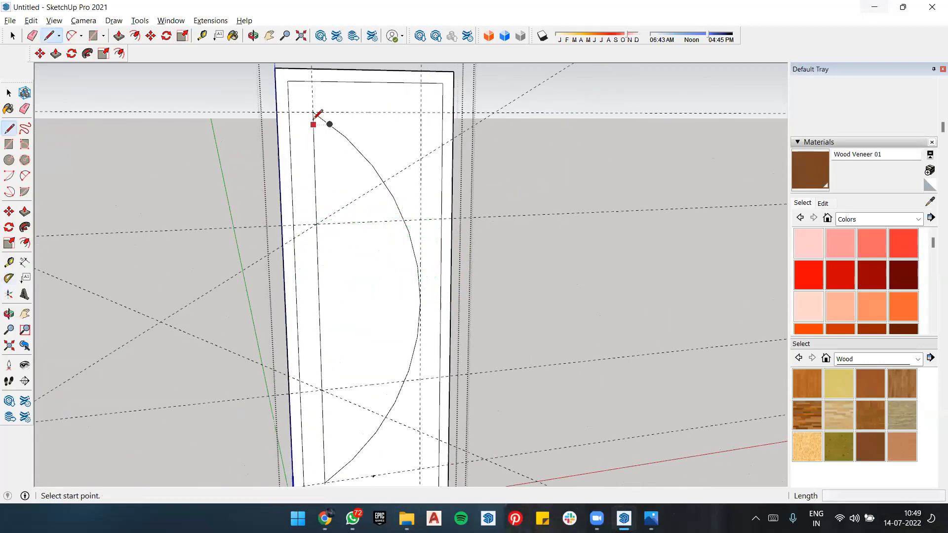
{"action": "left_click", "coordinate": [317, 223]}
{"action": "left_click", "coordinate": [384, 183]}
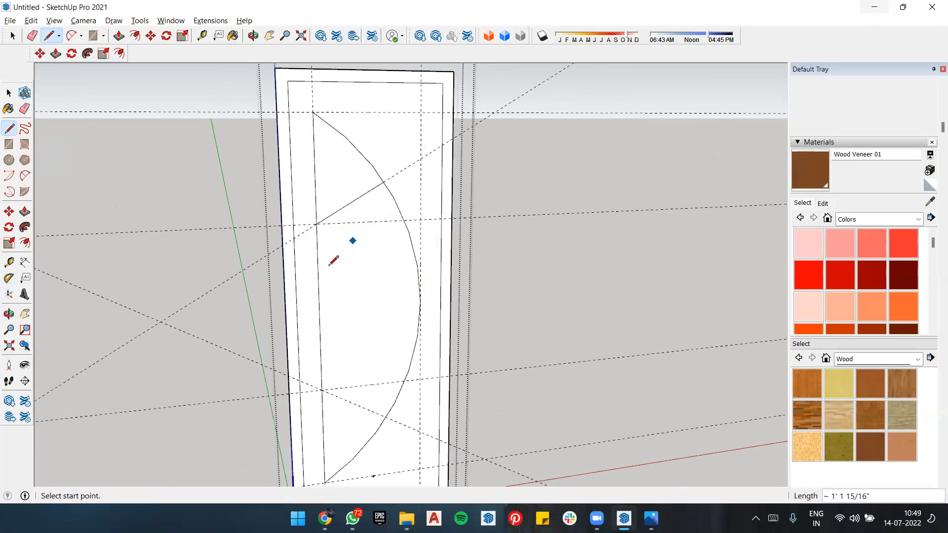
{"action": "left_click", "coordinate": [321, 390]}
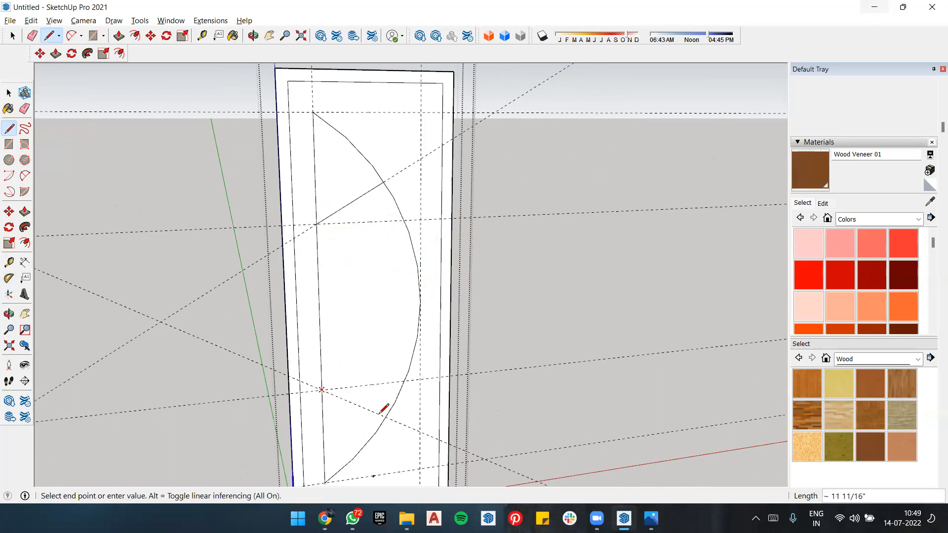
{"action": "left_click", "coordinate": [387, 416]}
{"action": "key", "text": "space"}
Step: Erase all the construction guides crossing the door panel
{"action": "scroll", "coordinate": [397, 222], "scroll_direction": "down", "scroll_amount": 4}
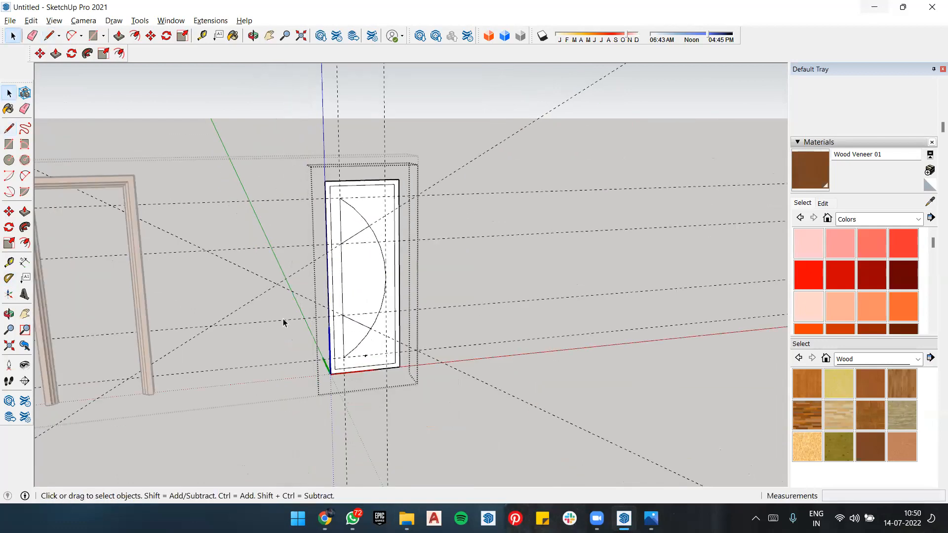
{"action": "key", "text": "r"}
{"action": "key", "text": "e"}
{"action": "mouse_move", "coordinate": [265, 237]}
{"action": "left_mouse_down"}
{"action": "mouse_move", "coordinate": [251, 367]}
{"action": "mouse_move", "coordinate": [250, 176]}
{"action": "mouse_move", "coordinate": [296, 101]}
{"action": "mouse_move", "coordinate": [386, 92]}
{"action": "left_mouse_up"}
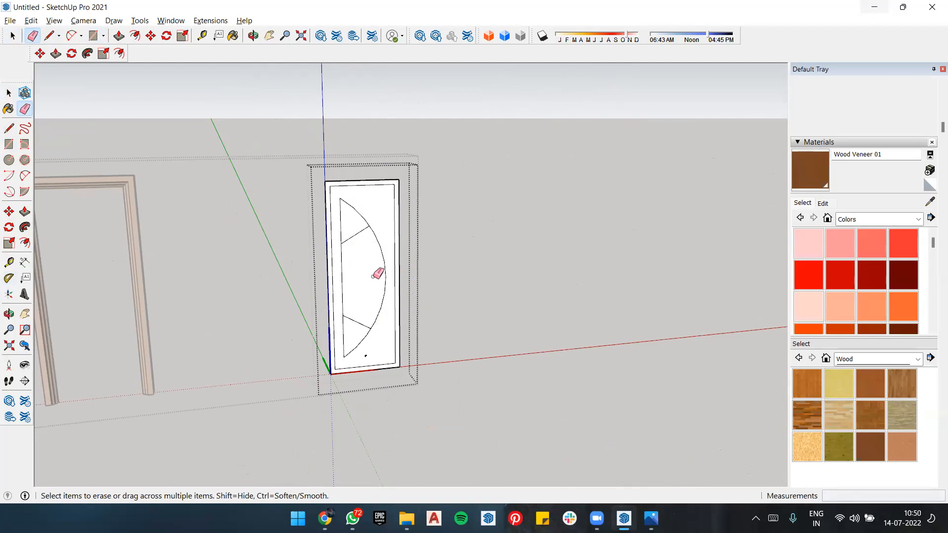
Step: Select the upper glazing segment's face and start offsetting its outline inward
{"action": "scroll", "coordinate": [427, 251], "scroll_direction": "up", "scroll_amount": 3}
{"action": "scroll", "coordinate": [353, 281], "scroll_direction": "up", "scroll_amount": 3}
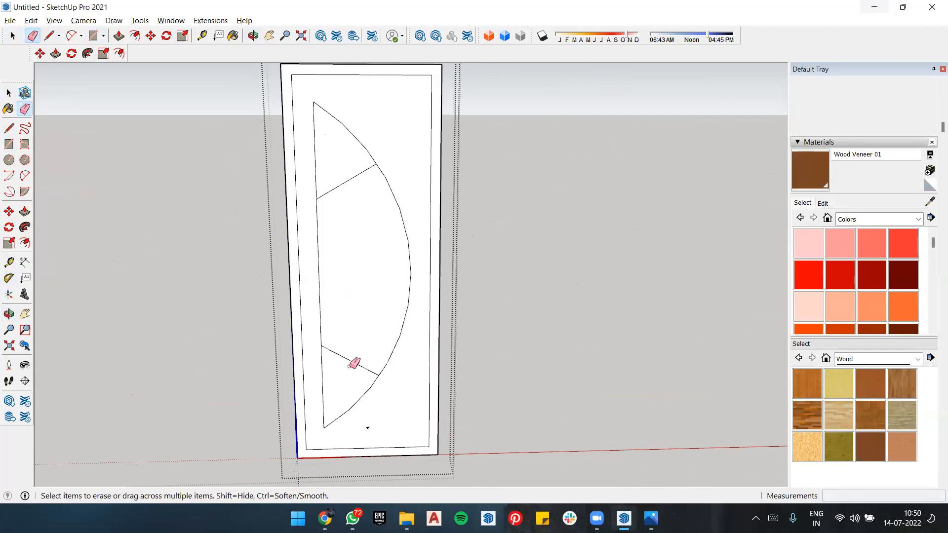
{"action": "key", "text": "t"}
{"action": "key", "text": "space"}
{"action": "left_click", "coordinate": [376, 314]}
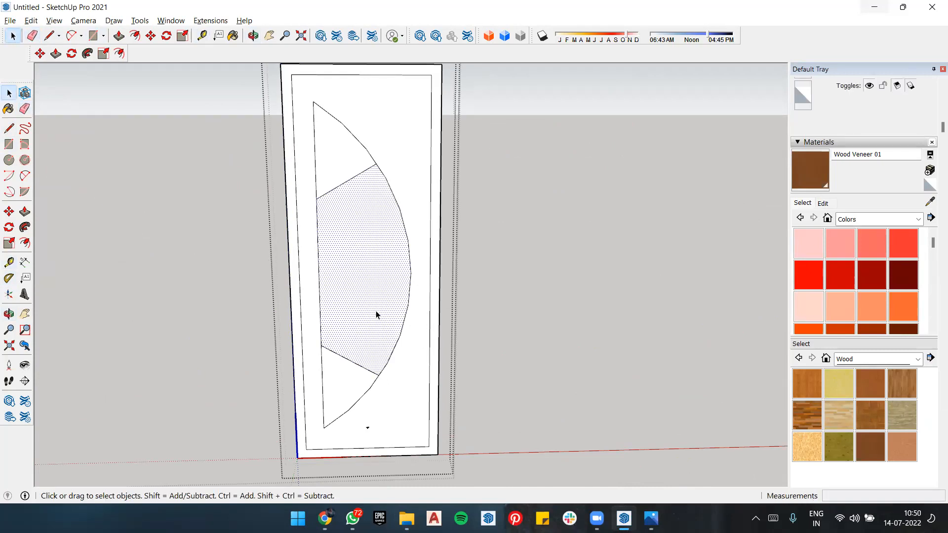
{"action": "left_click", "coordinate": [344, 170]}
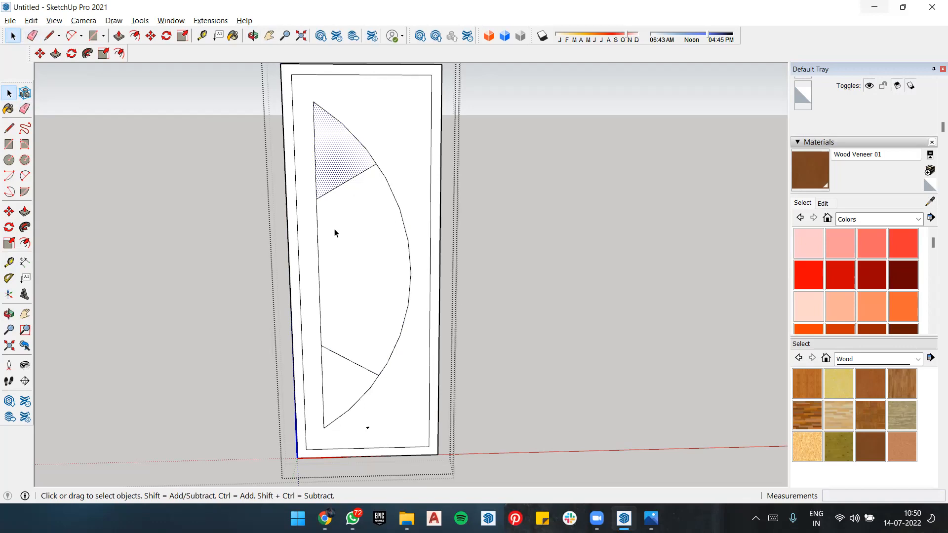
{"action": "key", "text": "f"}
{"action": "left_click", "coordinate": [345, 175]}
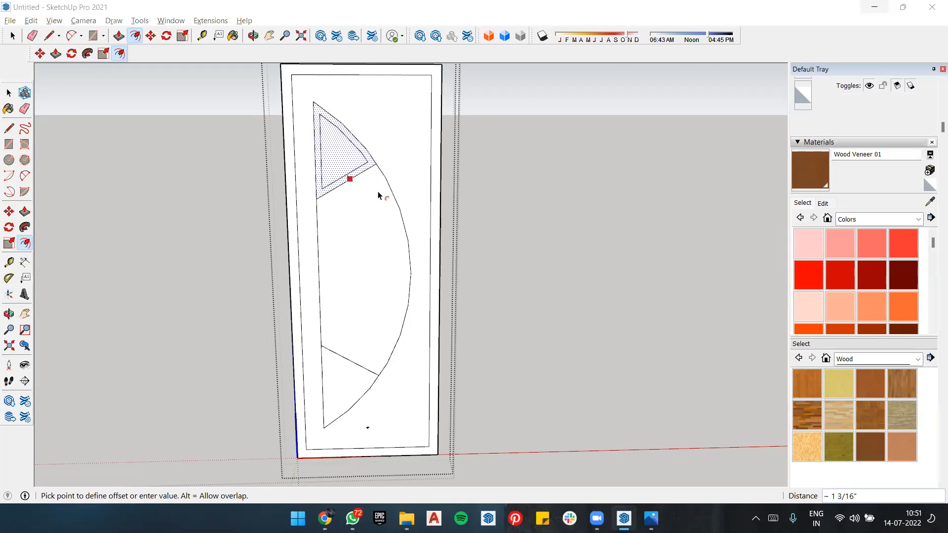
Step: Examine the gaps and framing of the dark grey door's glazing in the reference image Untitled-hhhh.jpg, and return to SketchUp
{"action": "left_click", "coordinate": [874, 7]}
{"action": "left_click", "coordinate": [651, 518]}
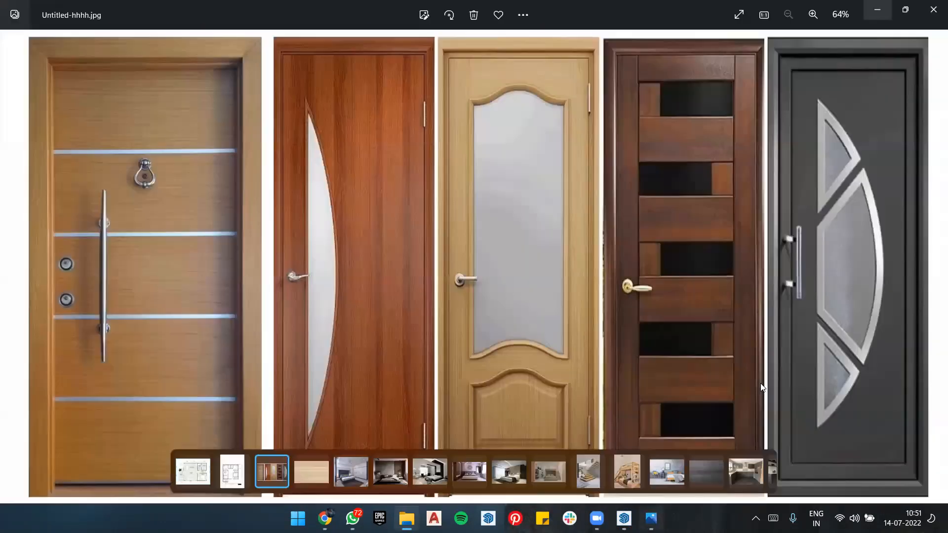
{"action": "scroll", "coordinate": [845, 203], "scroll_direction": "up", "scroll_amount": 4}
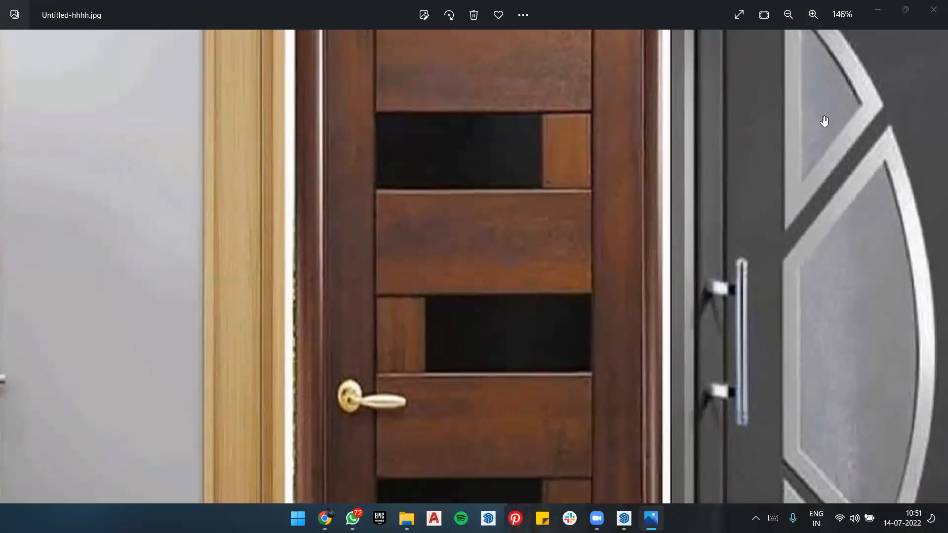
{"action": "key", "text": "alt+Tab"}
{"action": "key", "text": "alt+Tab"}
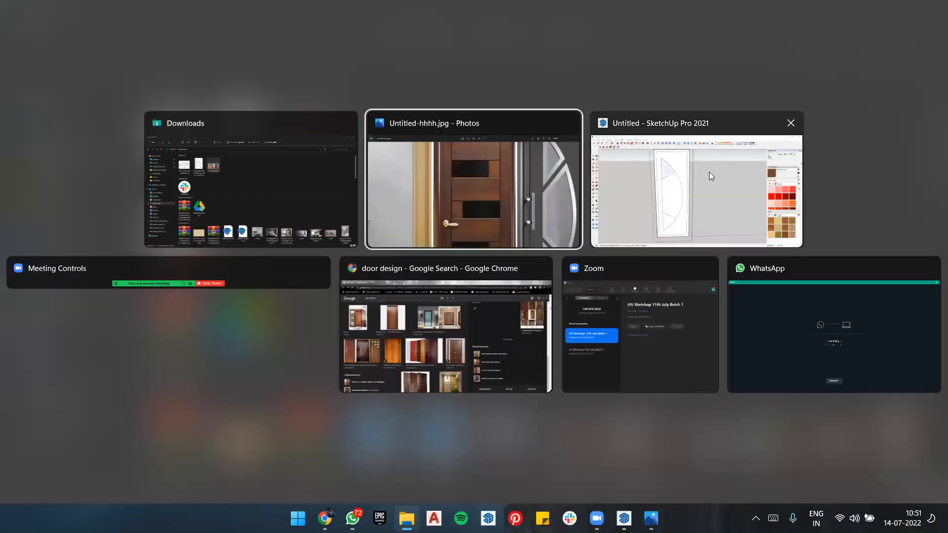
{"action": "left_click", "coordinate": [709, 172]}
Step: Offset the outlines of the upper and middle glazing segments inward by 0.6"
{"action": "left_click", "coordinate": [349, 178]}
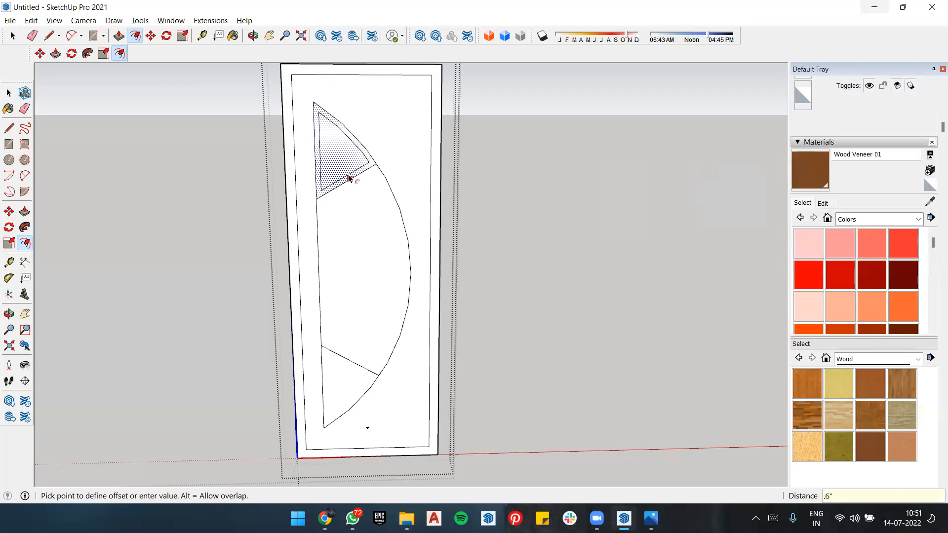
{"action": "key", "text": "Return"}
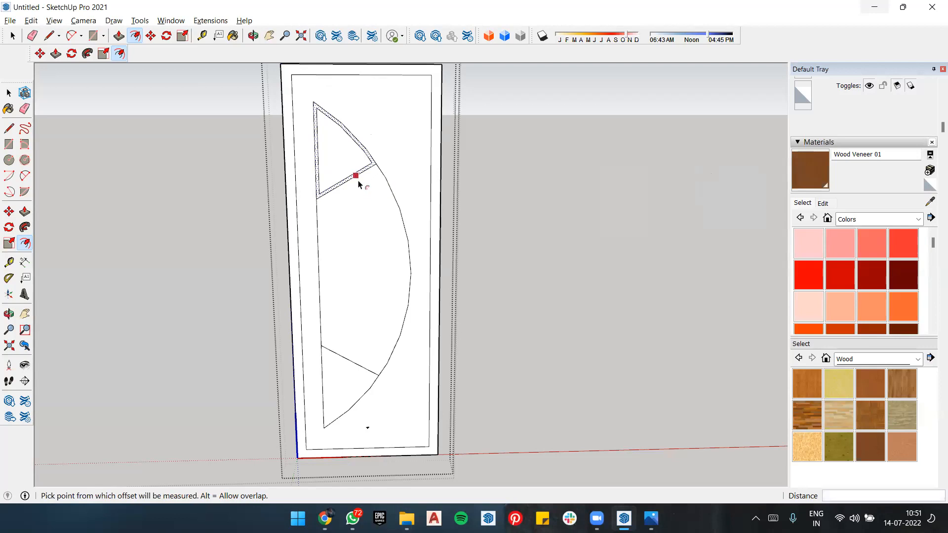
{"action": "key", "text": "space"}
{"action": "left_click", "coordinate": [358, 199]}
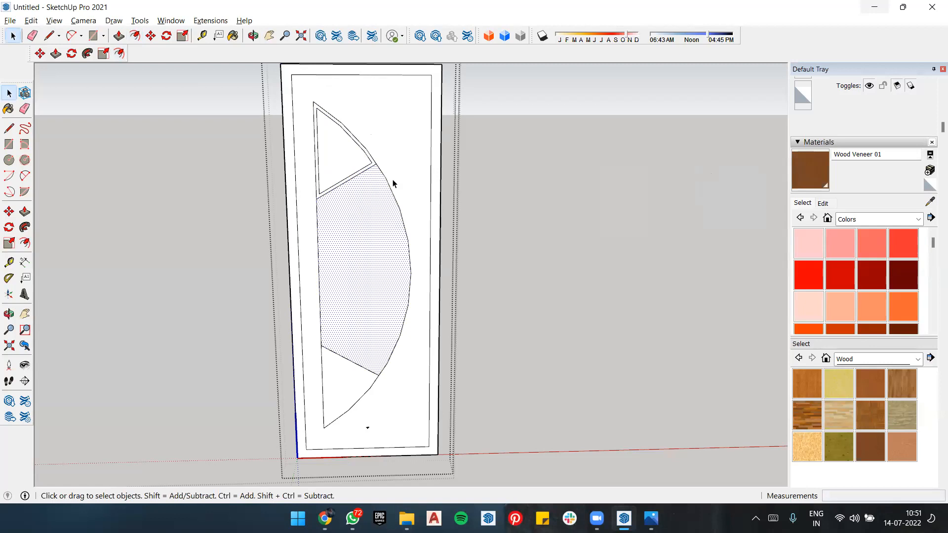
{"action": "key", "text": "f"}
{"action": "left_click", "coordinate": [357, 187]}
{"action": "type", "text": "."}
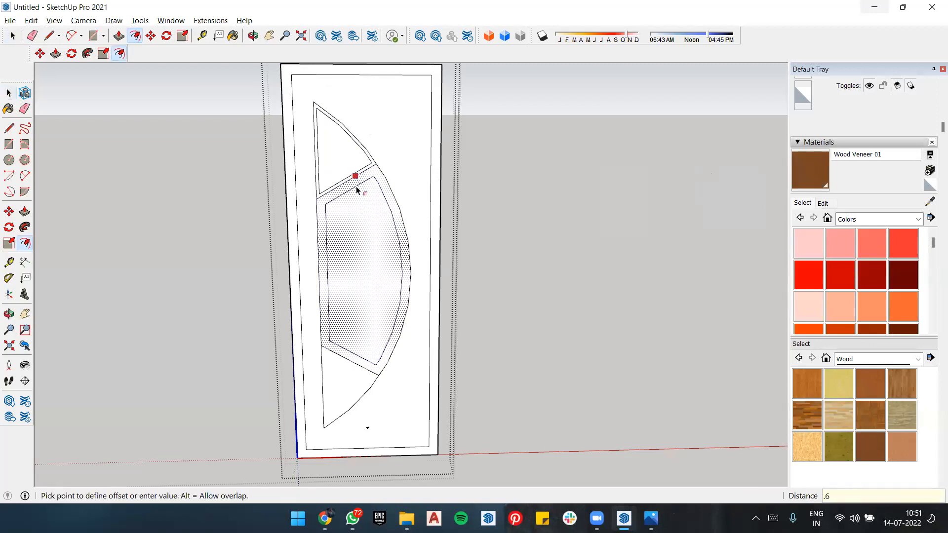
{"action": "type", "text": "6"}
{"action": "key", "text": "Return"}
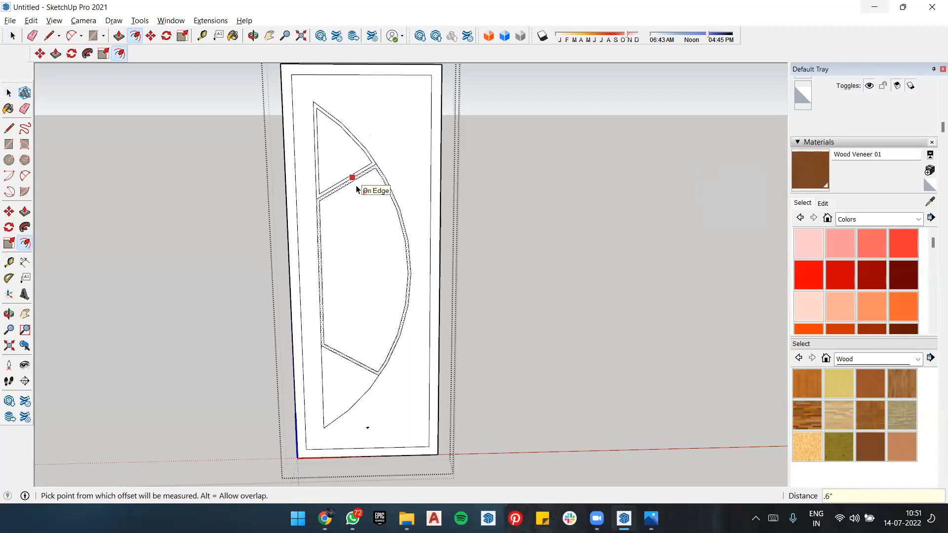
Step: Offset the lower glazing segment's outline inward by 0.6"
{"action": "scroll", "coordinate": [358, 190], "scroll_direction": "up", "scroll_amount": 3}
{"action": "scroll", "coordinate": [419, 169], "scroll_direction": "down", "scroll_amount": 6}
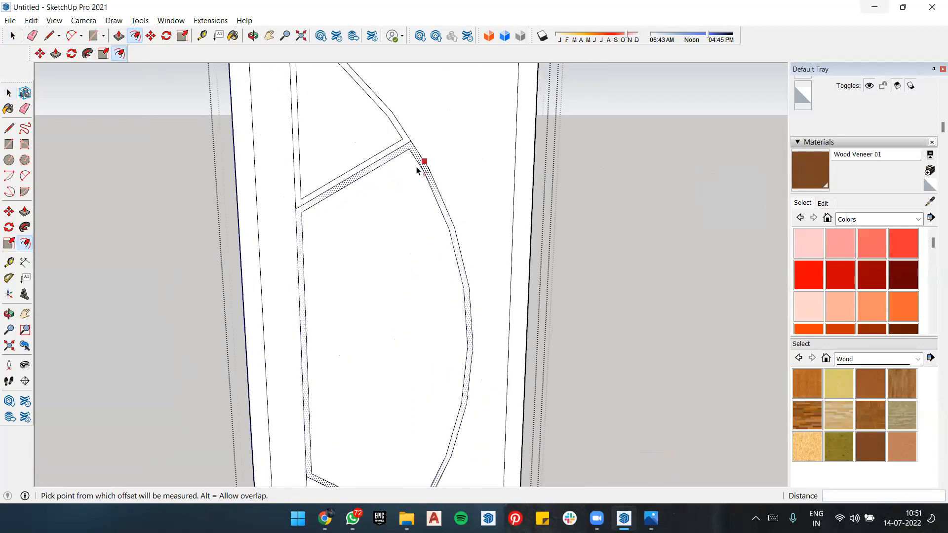
{"action": "scroll", "coordinate": [431, 391], "scroll_direction": "up", "scroll_amount": 2}
{"action": "left_click", "coordinate": [429, 381]}
{"action": "key", "text": "Escape"}
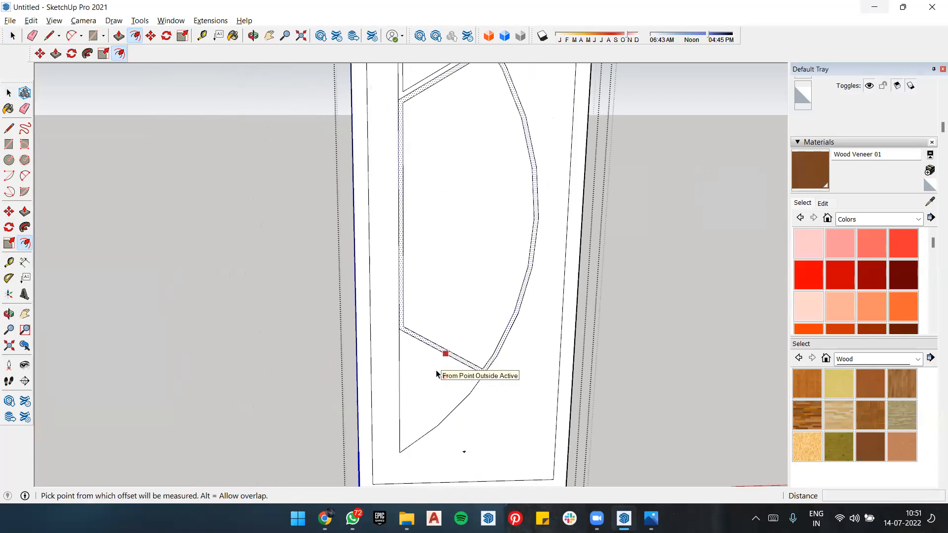
{"action": "key", "text": "space"}
{"action": "left_click", "coordinate": [437, 373]}
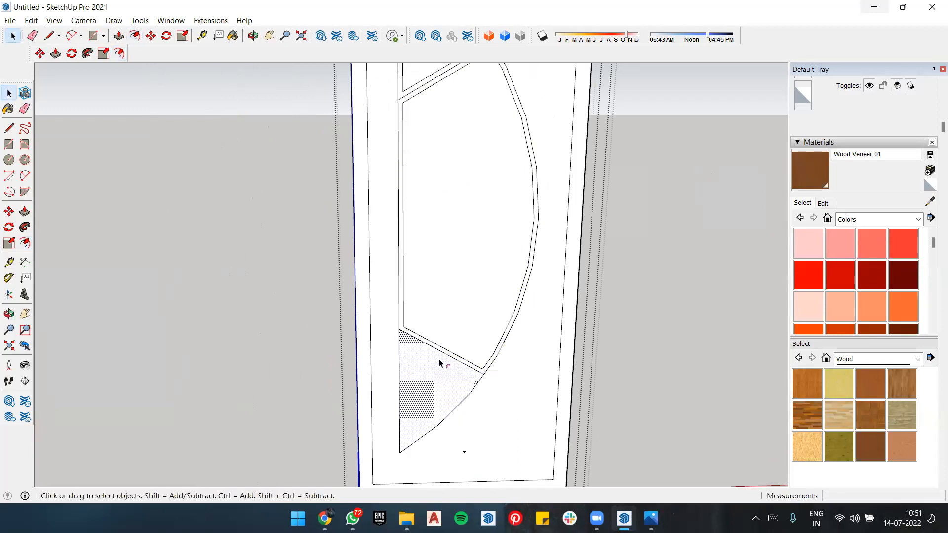
{"action": "key", "text": "f"}
{"action": "left_click", "coordinate": [443, 354]}
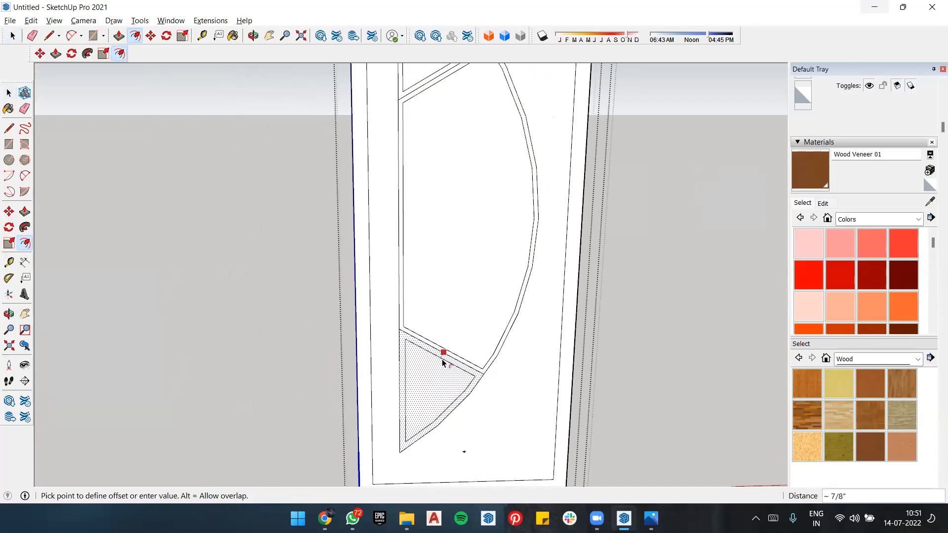
{"action": "type", "text": ".6"}
{"action": "key", "text": "Return"}
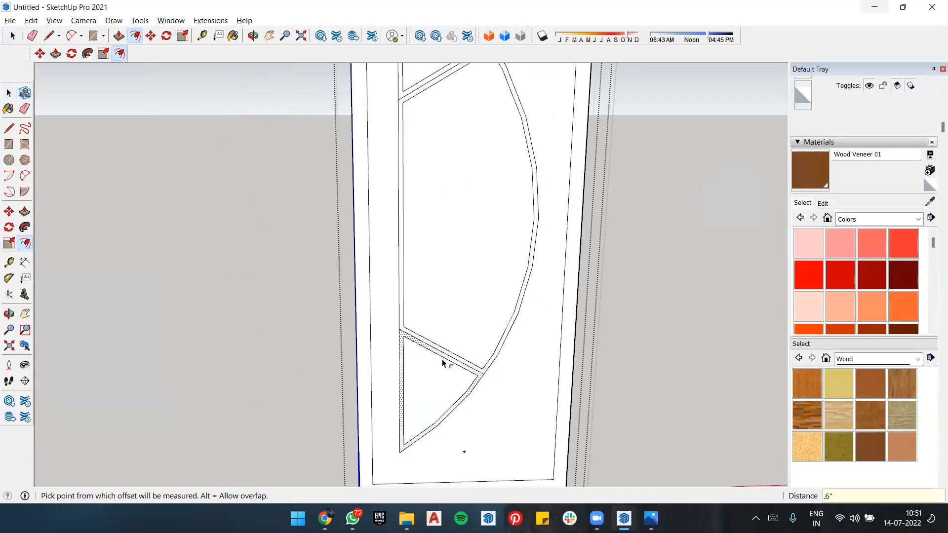
Step: Erase the original outer outlines and dividing lines around the three glazing segments, keeping only the inset shapes
{"action": "key", "text": "e"}
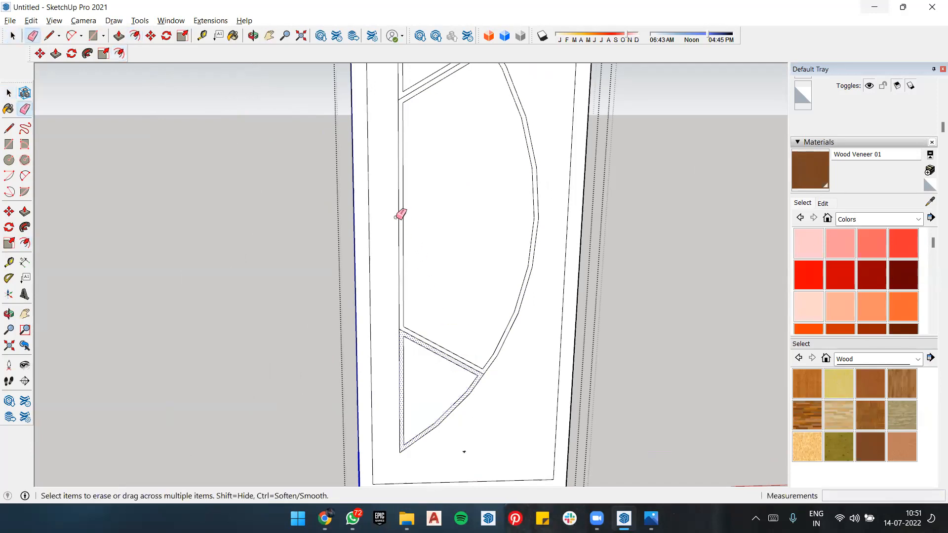
{"action": "left_click", "coordinate": [398, 216]}
{"action": "left_click", "coordinate": [537, 216]}
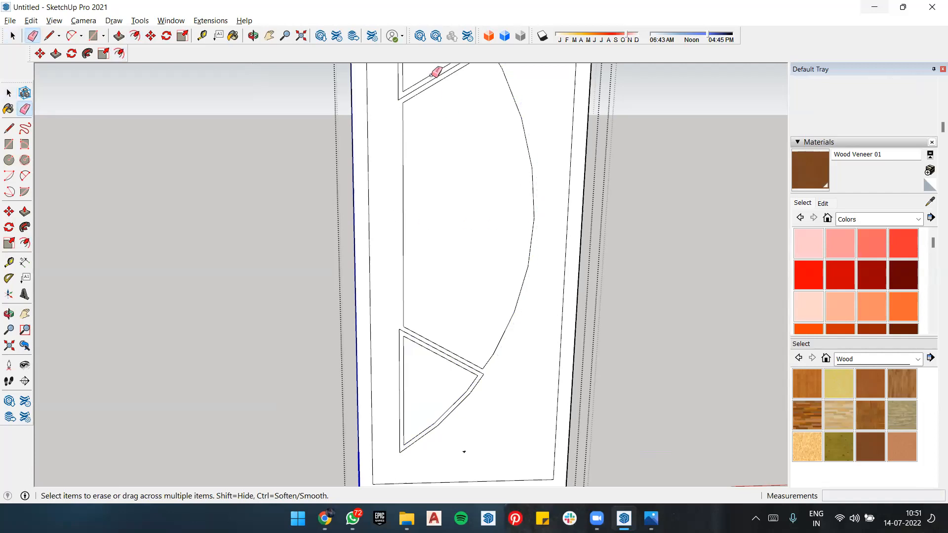
{"action": "left_click", "coordinate": [397, 87]}
{"action": "left_click", "coordinate": [403, 340]}
{"action": "left_click", "coordinate": [403, 341]}
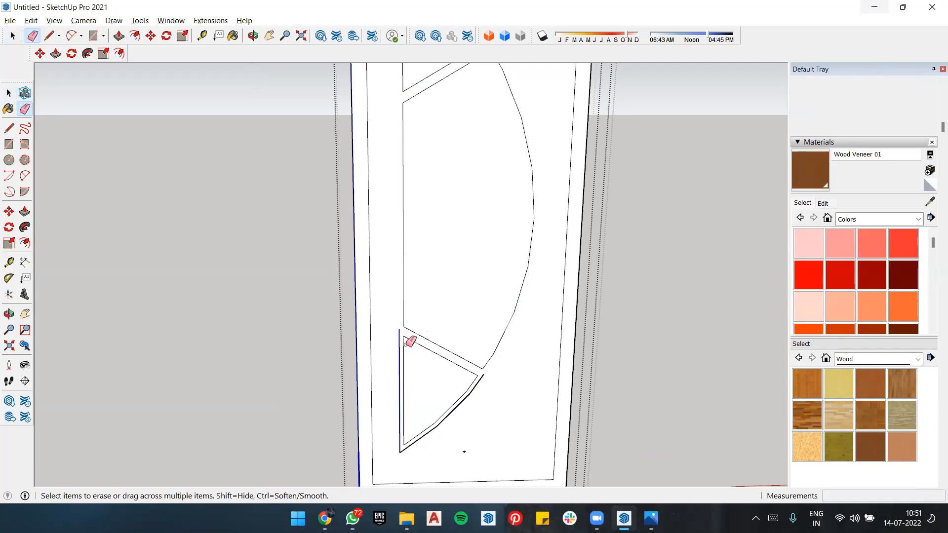
{"action": "left_click", "coordinate": [479, 384]}
{"action": "scroll", "coordinate": [481, 398], "scroll_direction": "down", "scroll_amount": 5}
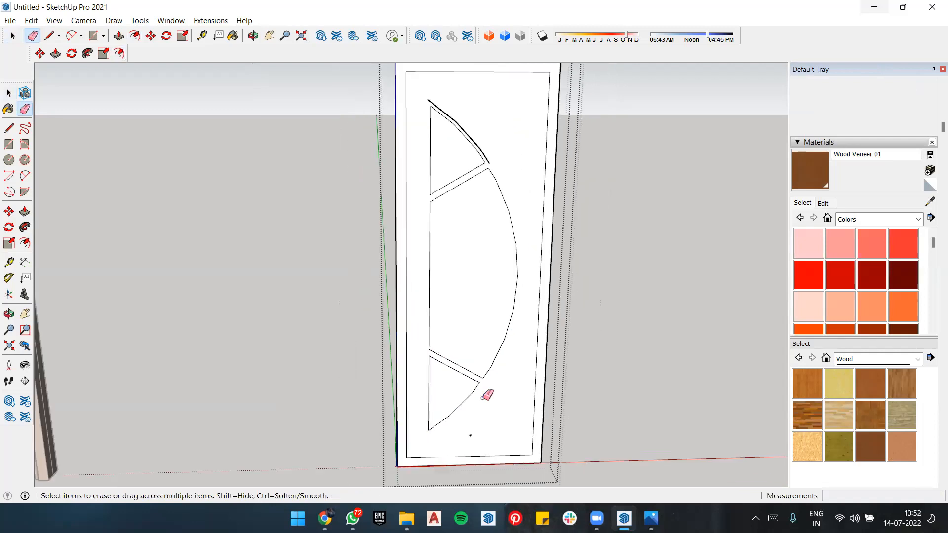
{"action": "scroll", "coordinate": [477, 216], "scroll_direction": "up", "scroll_amount": 6}
{"action": "left_click", "coordinate": [477, 199]}
{"action": "scroll", "coordinate": [479, 197], "scroll_direction": "down", "scroll_amount": 6}
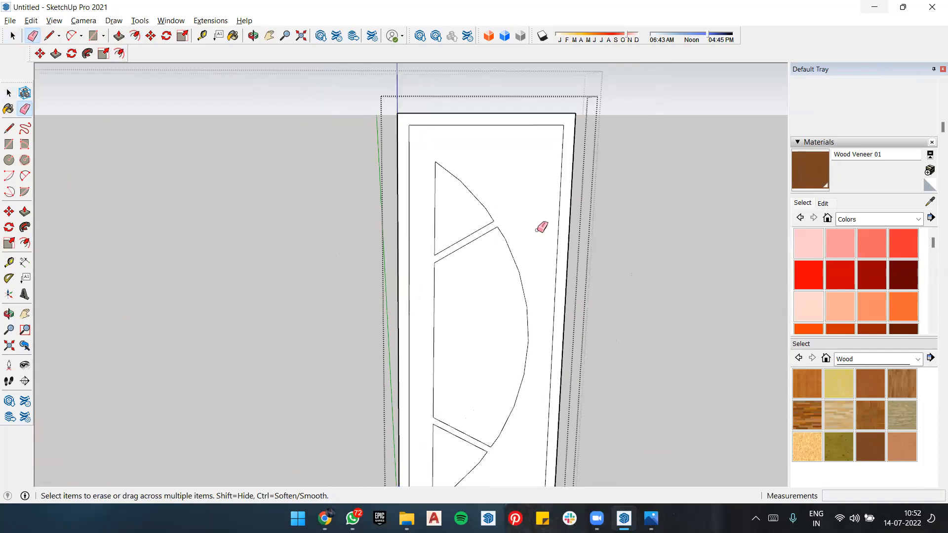
{"action": "scroll", "coordinate": [495, 321], "scroll_direction": "up", "scroll_amount": 5}
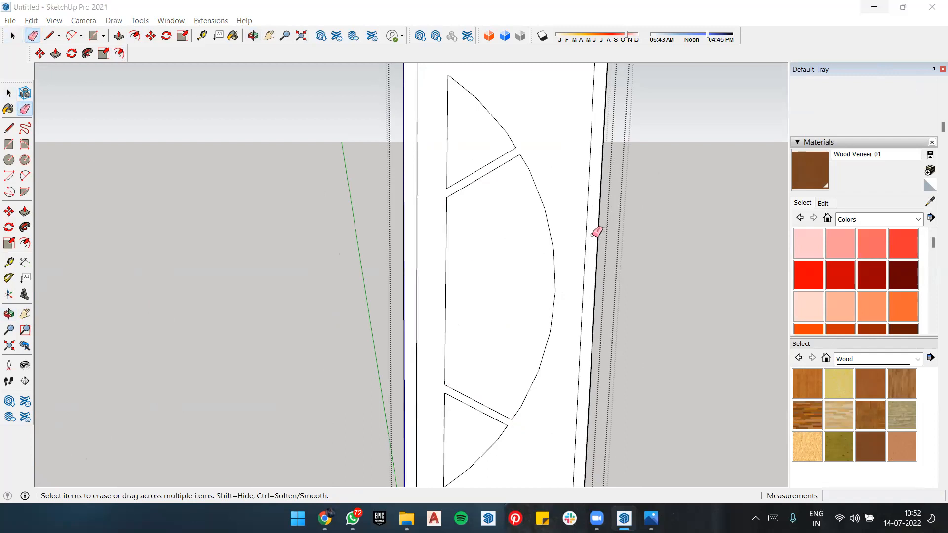
Step: Check the metal border around the dark grey door's glazing in the reference image, and return to SketchUp
{"action": "key", "text": "alt+Tab"}
{"action": "key", "text": "alt+Tab"}
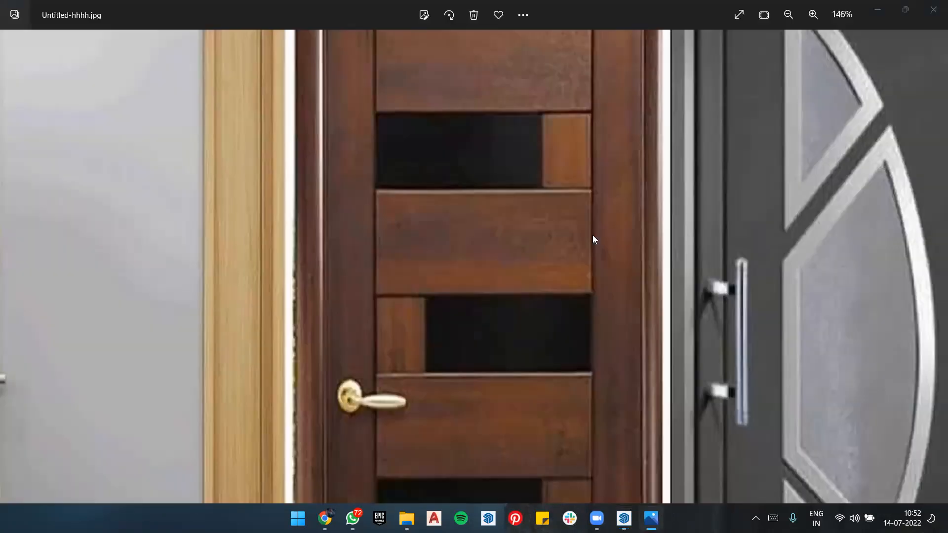
{"action": "key", "text": "alt+Tab"}
{"action": "key", "text": "alt+Tab"}
{"action": "key", "text": "alt+Tab"}
{"action": "key", "text": "alt+Tab"}
{"action": "key", "text": "alt+Tab"}
{"action": "key", "text": "alt+Tab"}
{"action": "key", "text": "alt+Tab"}
{"action": "key", "text": "alt+Tab"}
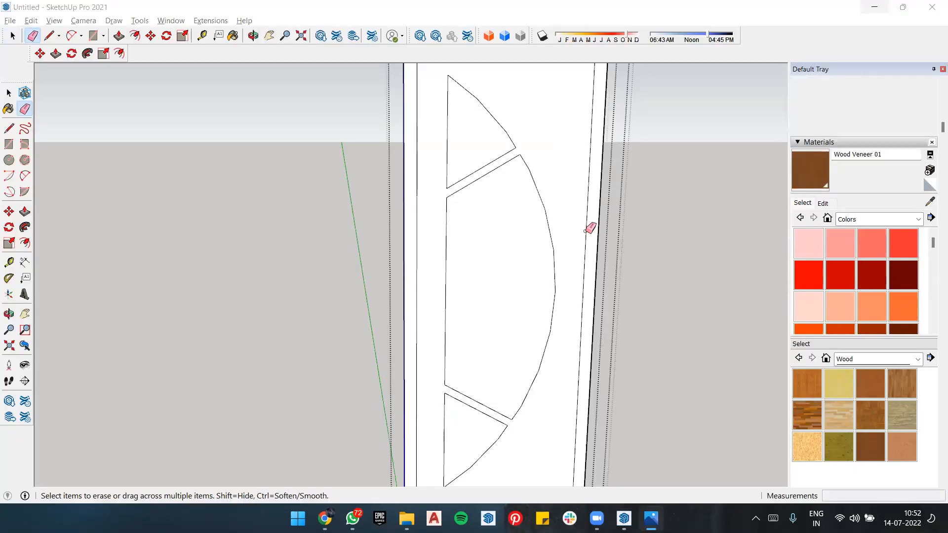
Step: Offset the outlines of all three separated glazing segments inward by 1" to form their borders
{"action": "key", "text": "f"}
{"action": "left_click", "coordinate": [474, 144]}
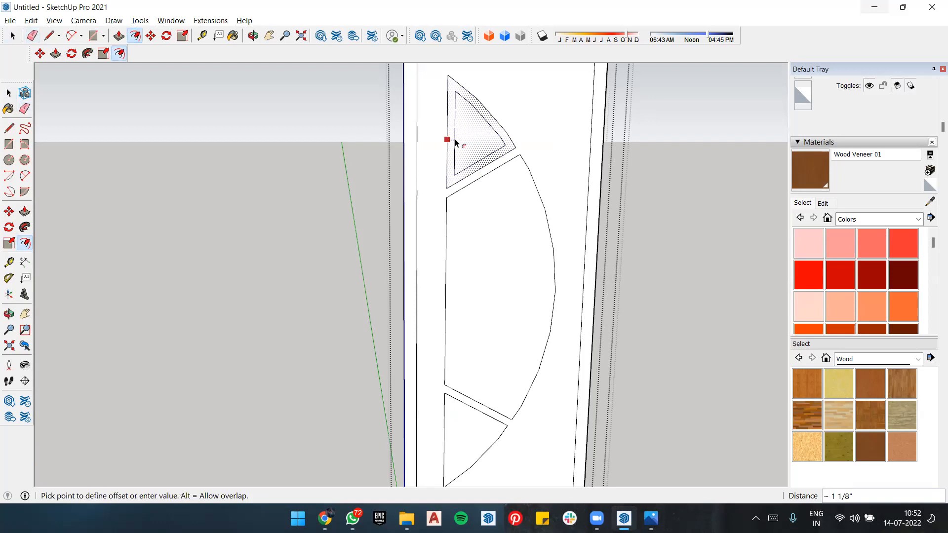
{"action": "key", "text": "Return"}
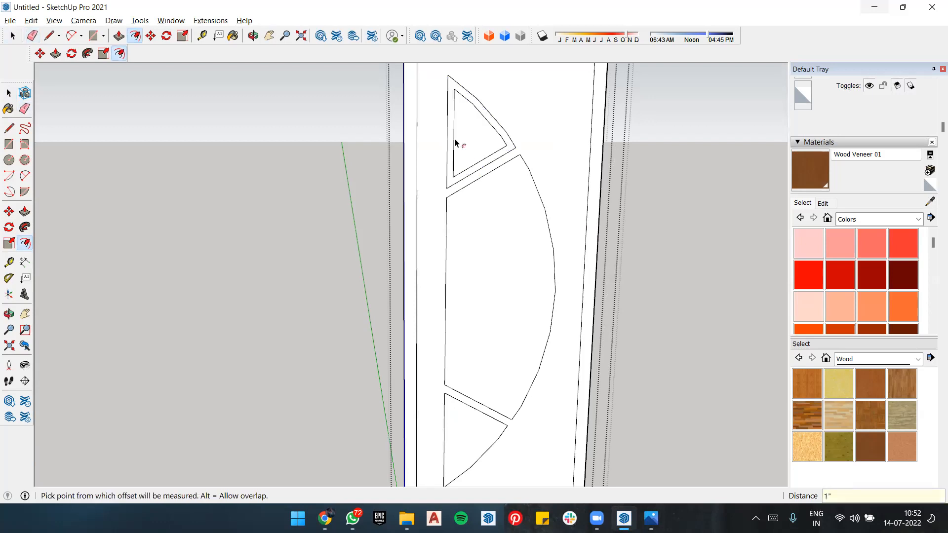
{"action": "double_click", "coordinate": [471, 200]}
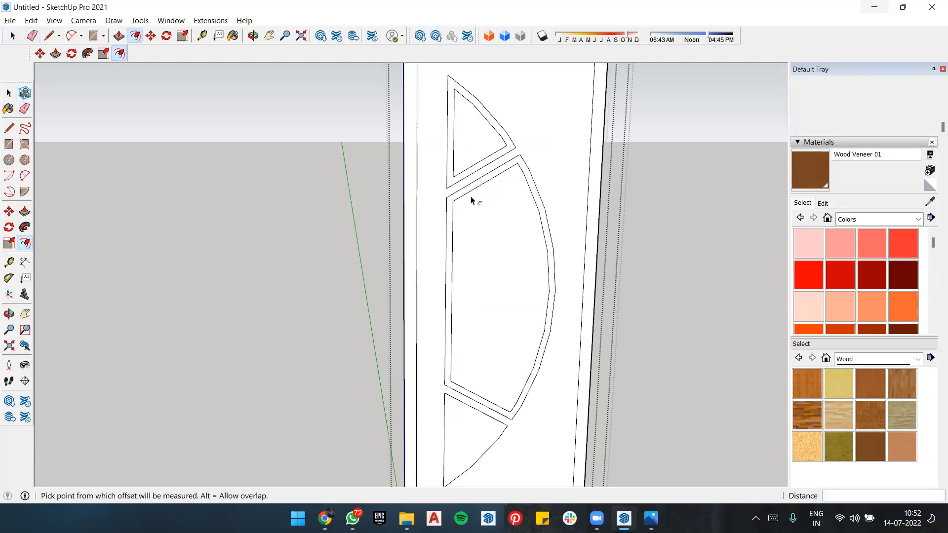
{"action": "double_click", "coordinate": [459, 434]}
{"action": "scroll", "coordinate": [578, 279], "scroll_direction": "down", "scroll_amount": 2}
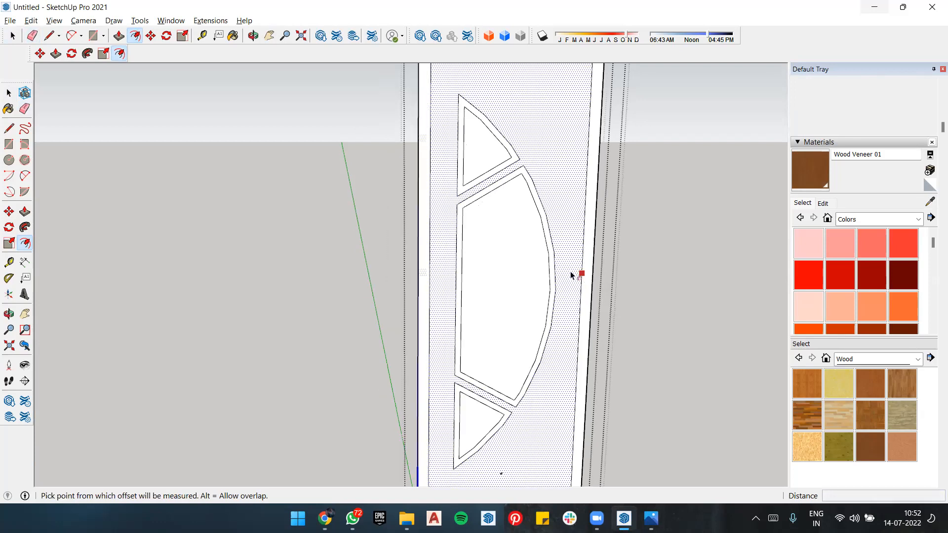
Step: Examine the door panel with its bordered glazing segments from several distances and angles
{"action": "scroll", "coordinate": [483, 260], "scroll_direction": "down", "scroll_amount": 2}
{"action": "scroll", "coordinate": [640, 252], "scroll_direction": "down", "scroll_amount": 3}
{"action": "mouse_move", "coordinate": [640, 252]}
{"action": "middle_mouse_down"}
{"action": "mouse_move", "coordinate": [465, 249]}
{"action": "mouse_move", "coordinate": [638, 250]}
{"action": "middle_mouse_up"}
{"action": "scroll", "coordinate": [453, 265], "scroll_direction": "down", "scroll_amount": 2}
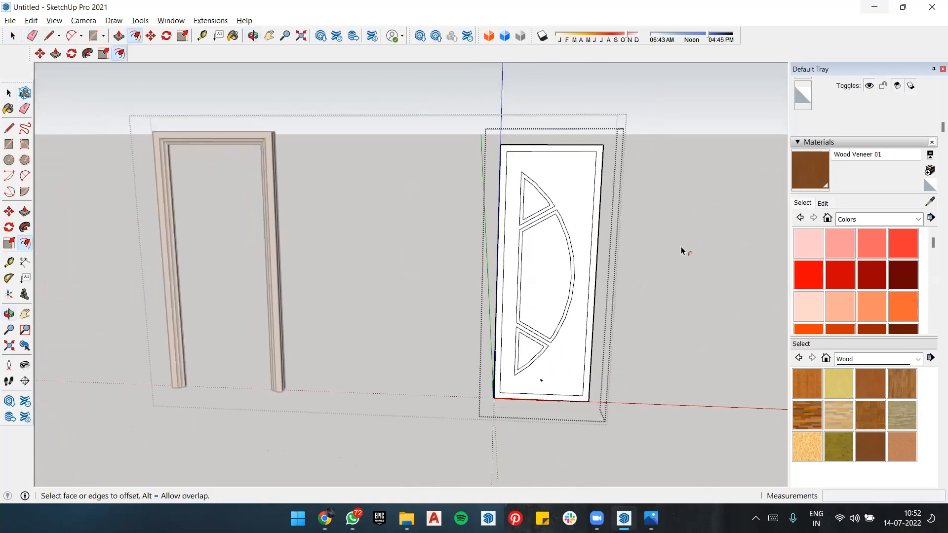
{"action": "scroll", "coordinate": [425, 209], "scroll_direction": "down", "scroll_amount": 1}
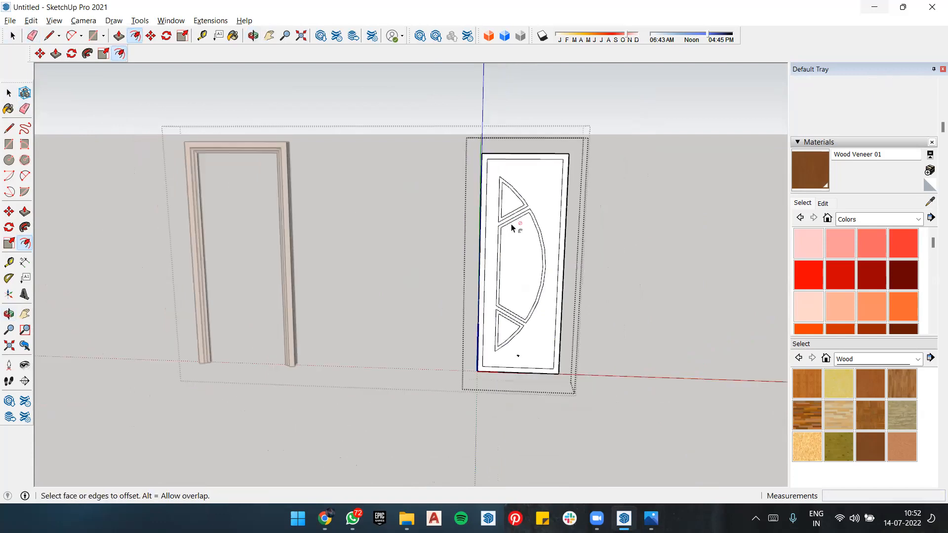
{"action": "scroll", "coordinate": [511, 226], "scroll_direction": "up", "scroll_amount": 3}
{"action": "scroll", "coordinate": [377, 205], "scroll_direction": "down", "scroll_amount": 3}
{"action": "scroll", "coordinate": [468, 265], "scroll_direction": "up", "scroll_amount": 3}
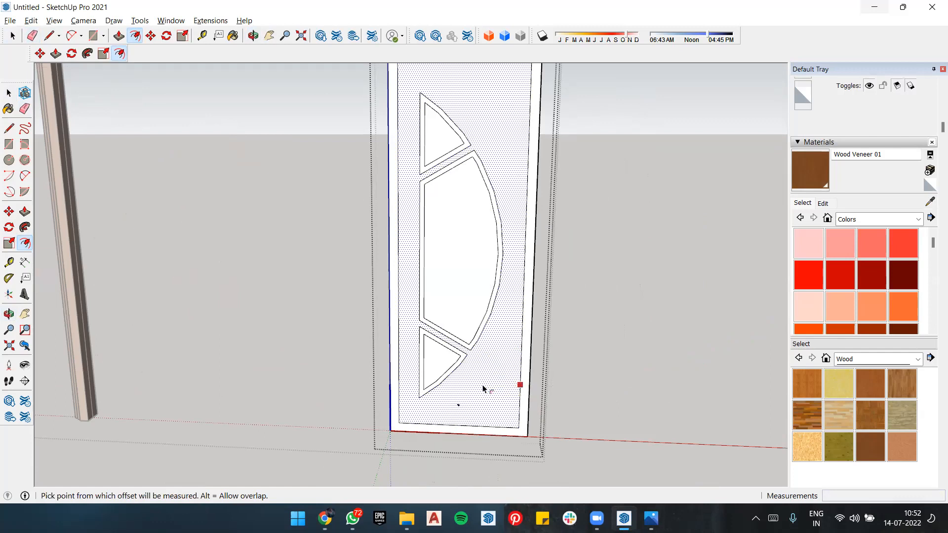
{"action": "scroll", "coordinate": [235, 281], "scroll_direction": "down", "scroll_amount": 2}
{"action": "mouse_move", "coordinate": [490, 295]}
{"action": "middle_mouse_down"}
{"action": "mouse_move", "coordinate": [296, 281]}
{"action": "mouse_move", "coordinate": [480, 283]}
{"action": "middle_mouse_up"}
{"action": "middle_click_drag", "start_coordinate": [416, 281], "coordinate": [356, 298]}
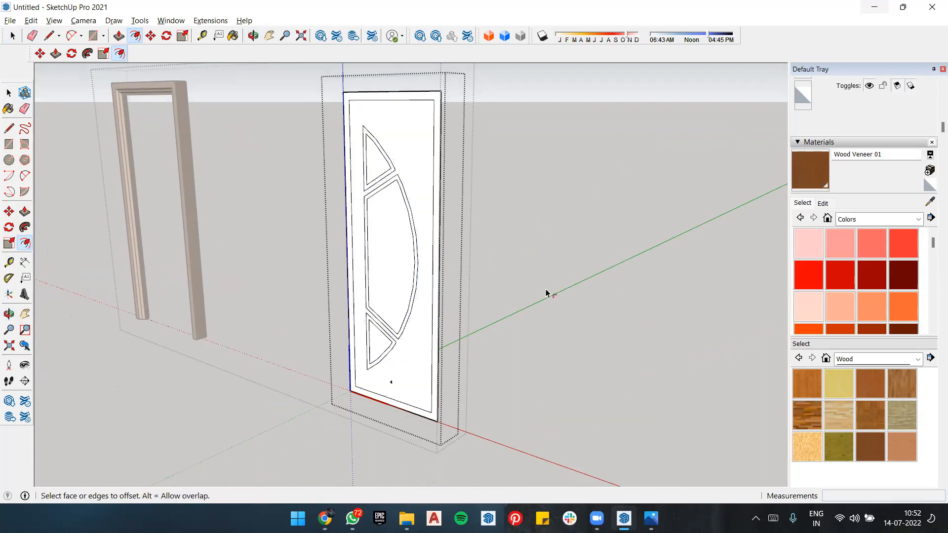
Step: Try to extrude the panel's outer border outward by 1 13/16" with Push/Pull
{"action": "key", "text": "p"}
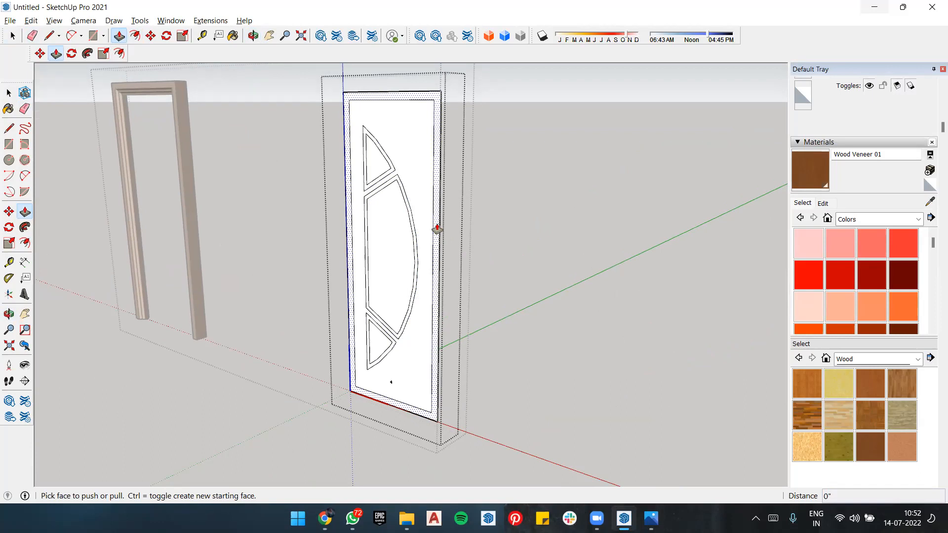
{"action": "left_click_drag", "start_coordinate": [436, 223], "coordinate": [432, 224]}
{"action": "middle_click_drag", "start_coordinate": [568, 296], "coordinate": [485, 281]}
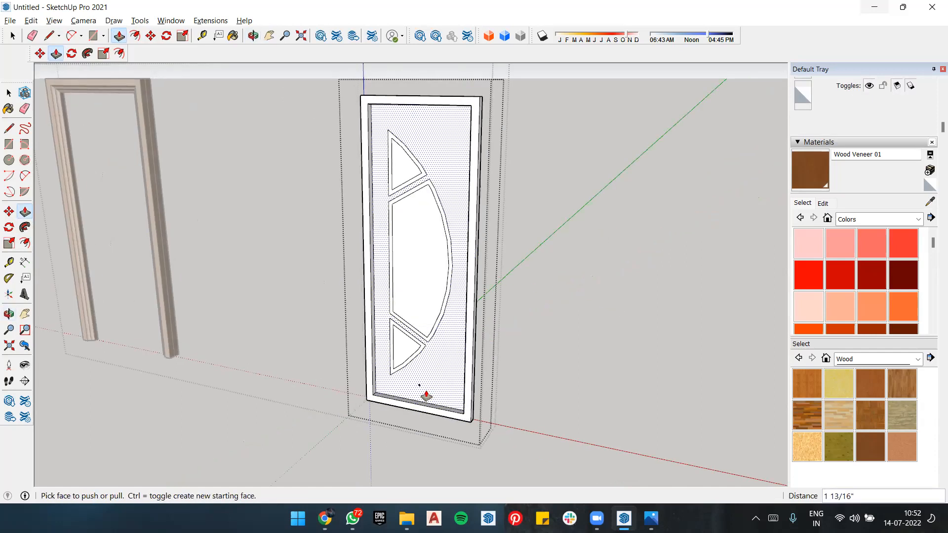
Step: Try to extrude the border of the middle glazing segment outward by 2 1/8"
{"action": "scroll", "coordinate": [426, 395], "scroll_direction": "up", "scroll_amount": 4}
{"action": "scroll", "coordinate": [417, 387], "scroll_direction": "down", "scroll_amount": 7}
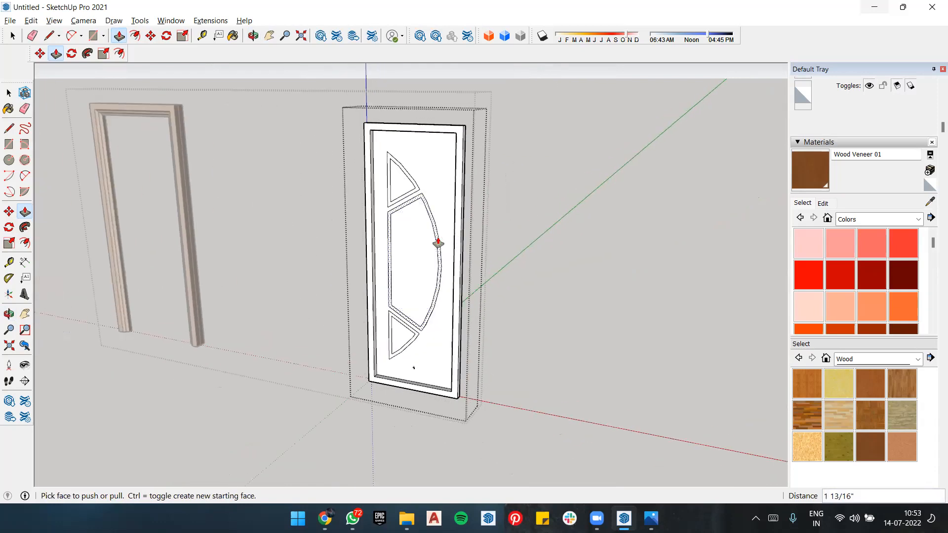
{"action": "scroll", "coordinate": [437, 243], "scroll_direction": "up", "scroll_amount": 5}
{"action": "left_click_drag", "start_coordinate": [433, 238], "coordinate": [428, 241]}
{"action": "scroll", "coordinate": [535, 301], "scroll_direction": "down", "scroll_amount": 3}
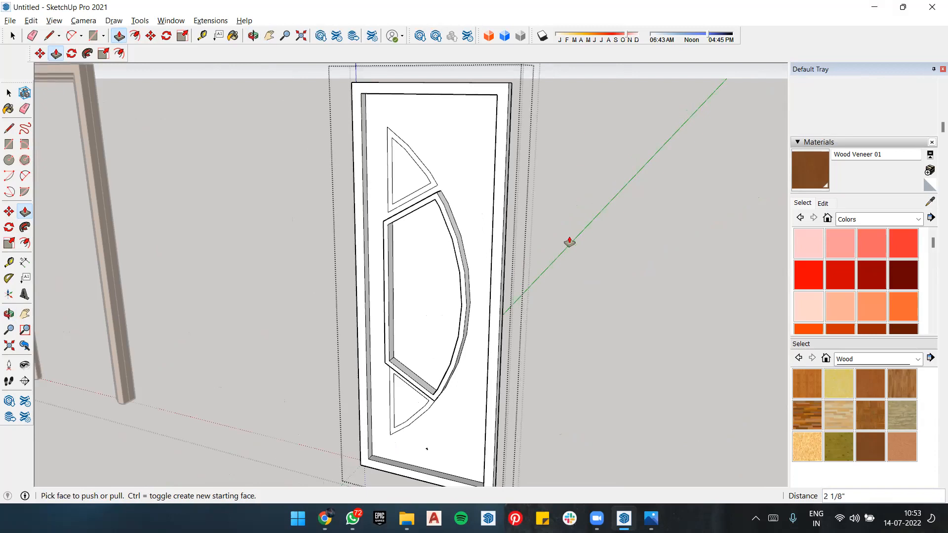
Step: Check the extruded borders from the front and back of the door, and undo both extrusions
{"action": "middle_click_drag", "start_coordinate": [577, 275], "coordinate": [463, 262]}
{"action": "scroll", "coordinate": [280, 240], "scroll_direction": "down", "scroll_amount": 2}
{"action": "middle_click_drag", "start_coordinate": [280, 240], "coordinate": [252, 228]}
{"action": "scroll", "coordinate": [206, 197], "scroll_direction": "up", "scroll_amount": 5}
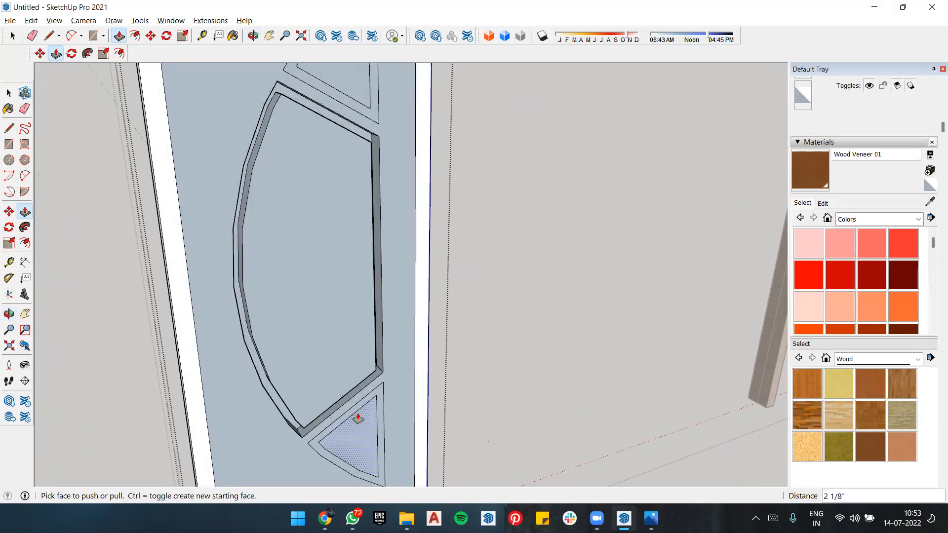
{"action": "middle_click_drag", "start_coordinate": [352, 210], "coordinate": [306, 296]}
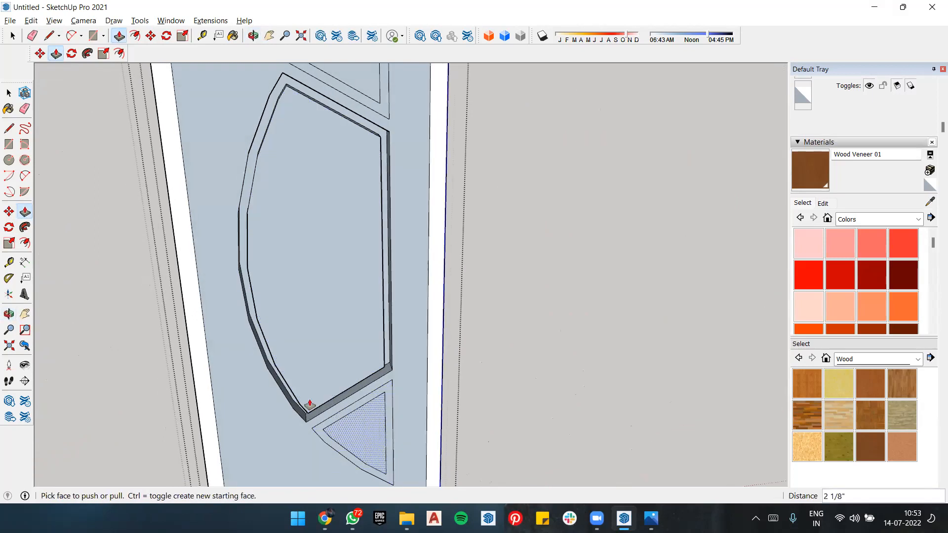
{"action": "middle_click_drag", "start_coordinate": [309, 419], "coordinate": [746, 367]}
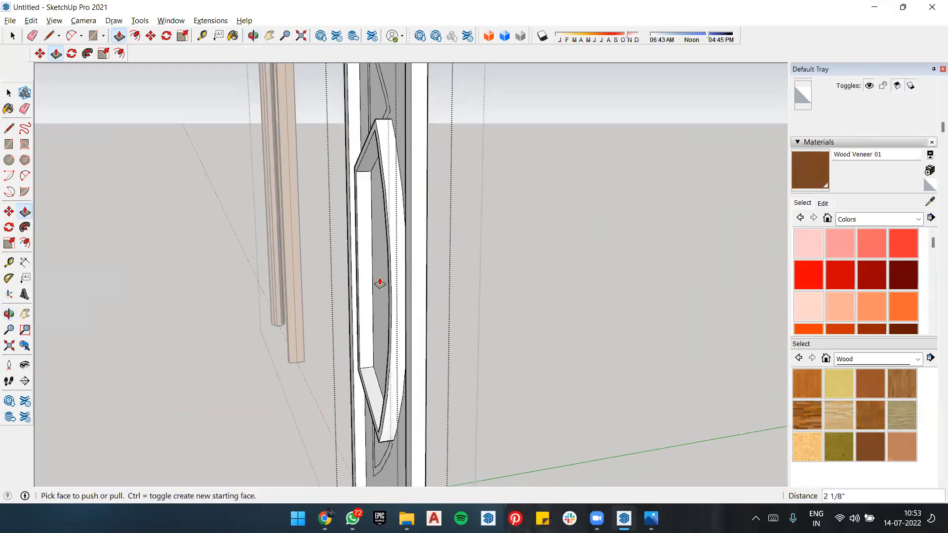
{"action": "scroll", "coordinate": [471, 245], "scroll_direction": "down", "scroll_amount": 4}
{"action": "middle_click_drag", "start_coordinate": [472, 245], "coordinate": [546, 260]}
{"action": "key", "text": "Escape"}
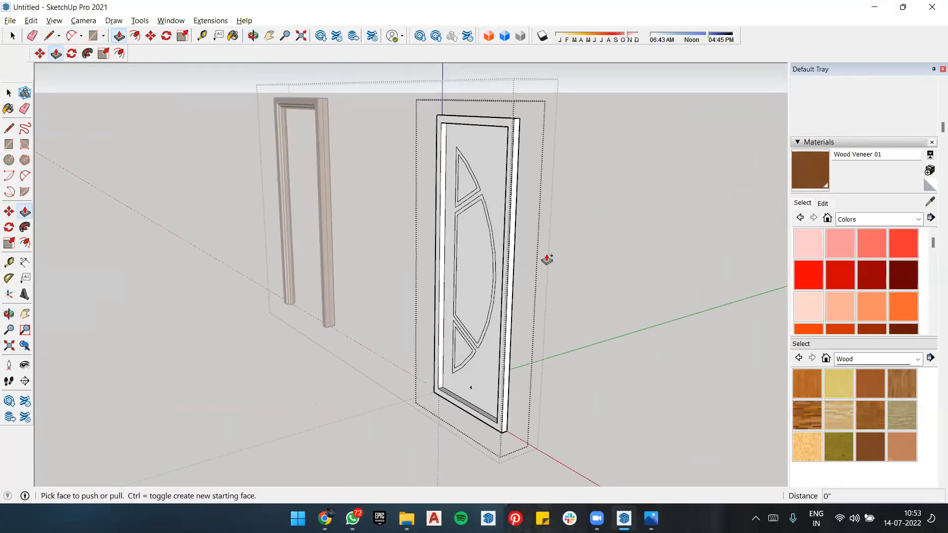
{"action": "key", "text": "ctrl+z"}
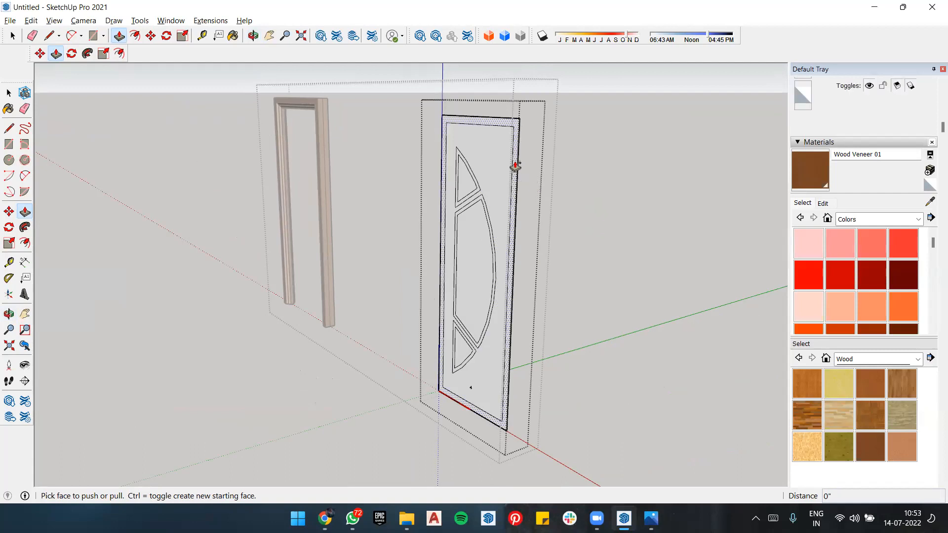
Step: Extrude the panel's outer border and the borders of all three glazing segments outward by 0.6" with Push/Pull
{"action": "left_click", "coordinate": [515, 166]}
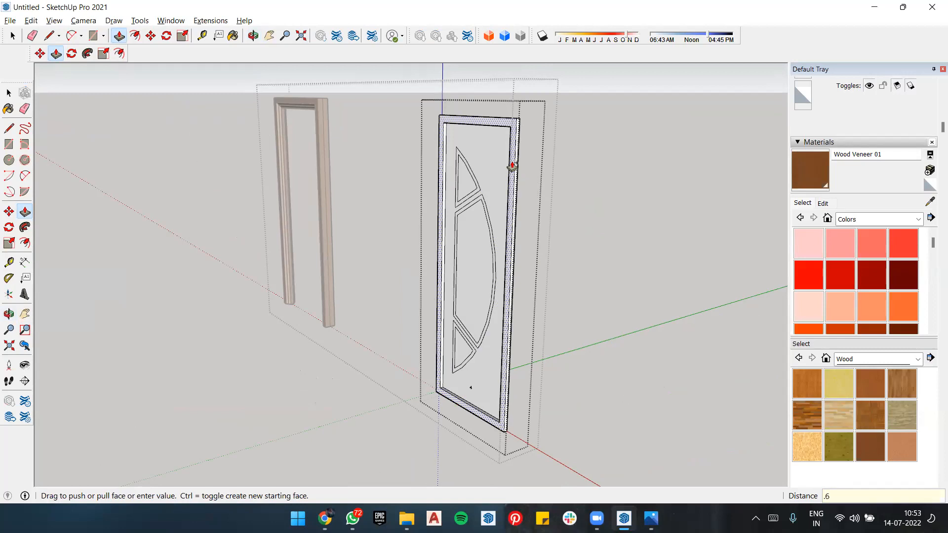
{"action": "left_click", "coordinate": [512, 165]}
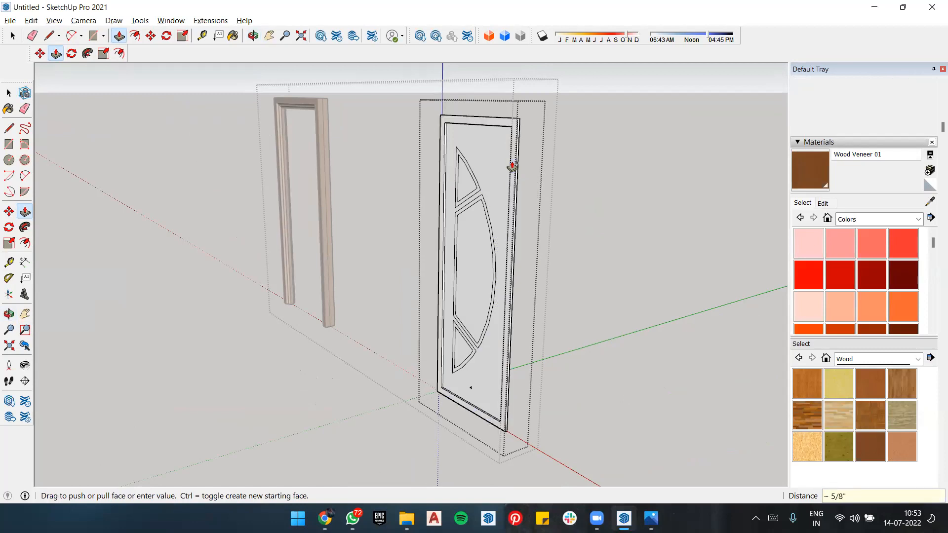
{"action": "scroll", "coordinate": [478, 186], "scroll_direction": "up", "scroll_amount": 2}
{"action": "scroll", "coordinate": [478, 187], "scroll_direction": "up", "scroll_amount": 4}
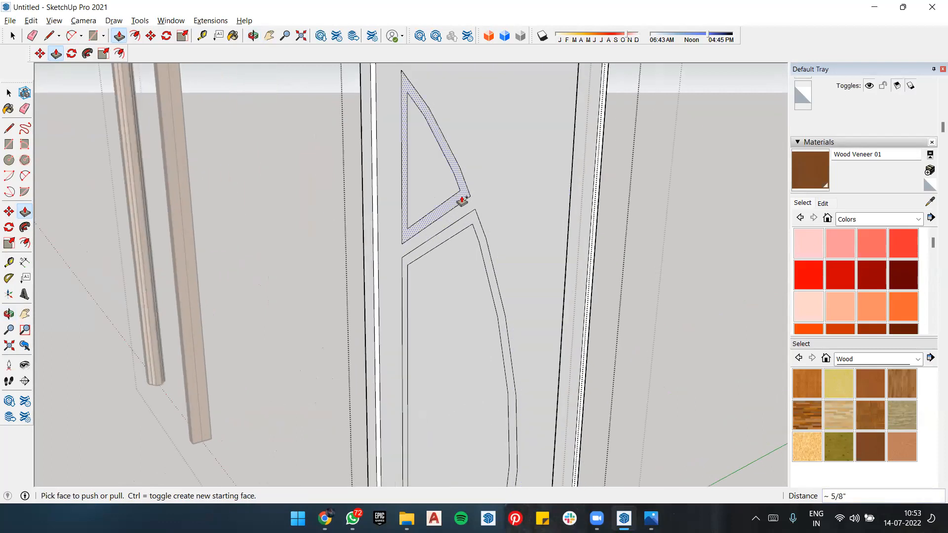
{"action": "double_click", "coordinate": [463, 201]}
{"action": "left_click", "coordinate": [481, 241]}
{"action": "left_click", "coordinate": [486, 237]}
{"action": "scroll", "coordinate": [598, 205], "scroll_direction": "down", "scroll_amount": 5}
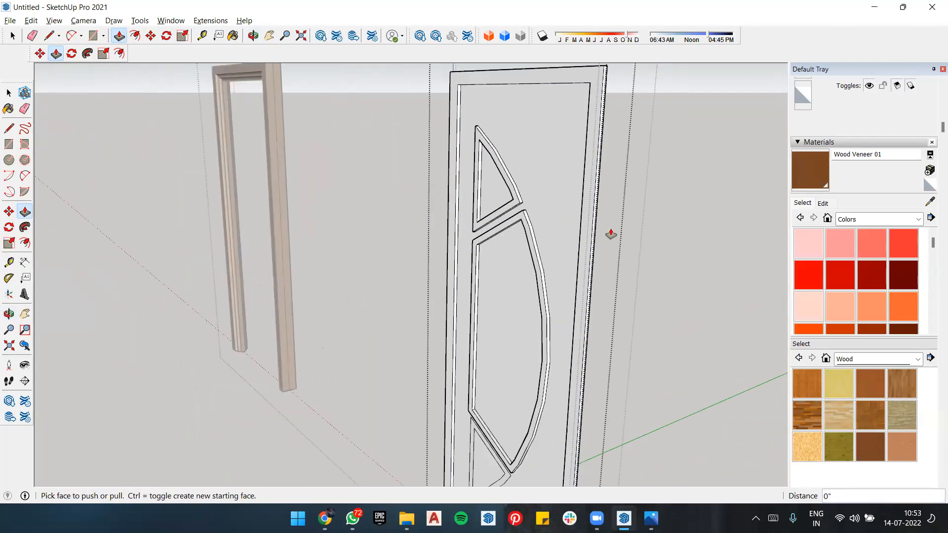
{"action": "left_click", "coordinate": [538, 217]}
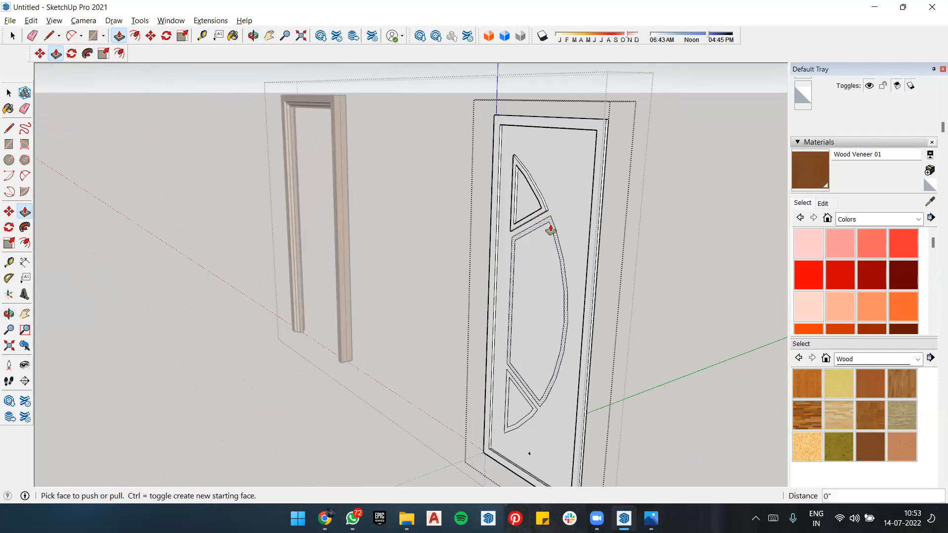
{"action": "double_click", "coordinate": [550, 226]}
{"action": "left_click", "coordinate": [533, 410]}
{"action": "left_click", "coordinate": [533, 410]}
Step: Examine the raised borders from the back and the front of the door panel
{"action": "middle_click_drag", "start_coordinate": [546, 396], "coordinate": [287, 302]}
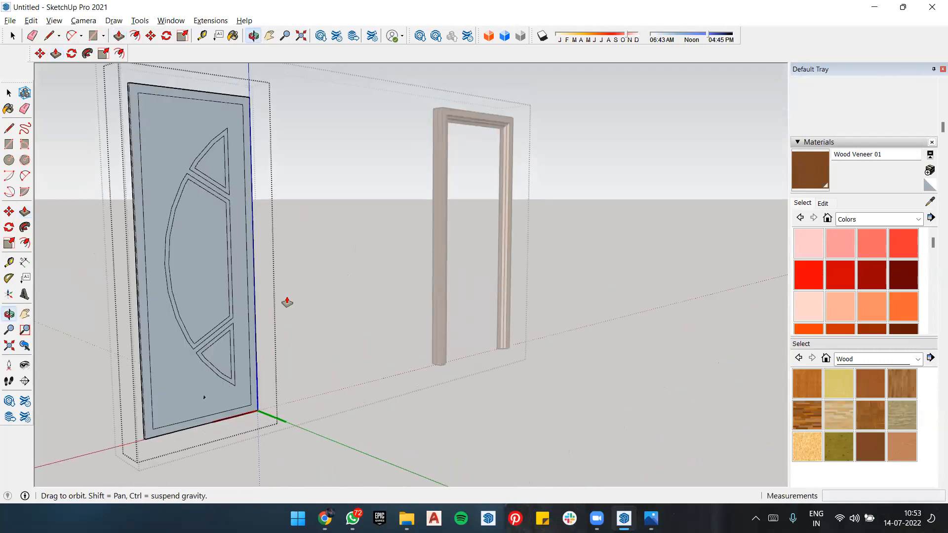
{"action": "scroll", "coordinate": [290, 240], "scroll_direction": "down", "scroll_amount": 2}
{"action": "scroll", "coordinate": [170, 298], "scroll_direction": "up", "scroll_amount": 3}
{"action": "middle_click_drag", "start_coordinate": [204, 301], "coordinate": [267, 318]}
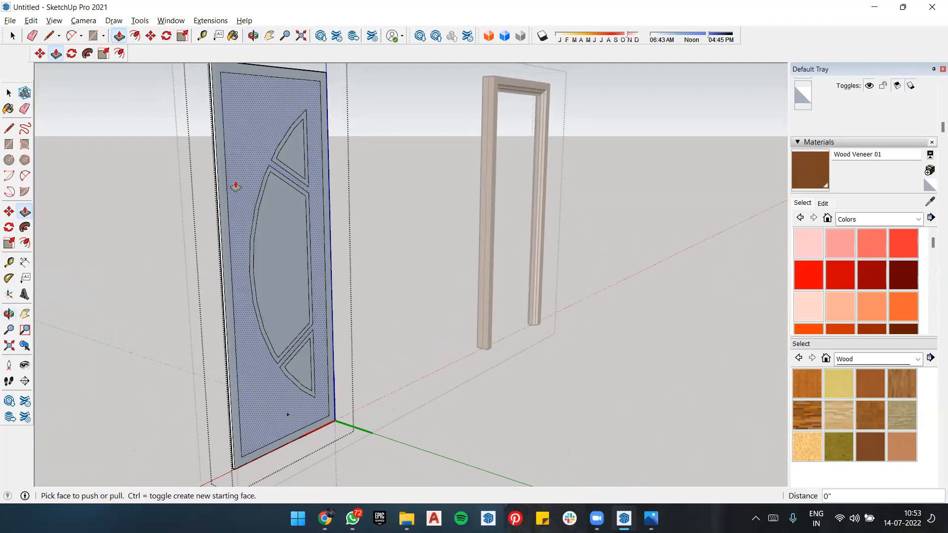
{"action": "middle_click_drag", "start_coordinate": [246, 132], "coordinate": [583, 225]}
{"action": "scroll", "coordinate": [584, 226], "scroll_direction": "down", "scroll_amount": 2}
{"action": "scroll", "coordinate": [589, 225], "scroll_direction": "up", "scroll_amount": 3}
{"action": "scroll", "coordinate": [572, 225], "scroll_direction": "down", "scroll_amount": 2}
{"action": "scroll", "coordinate": [621, 199], "scroll_direction": "down", "scroll_amount": 2}
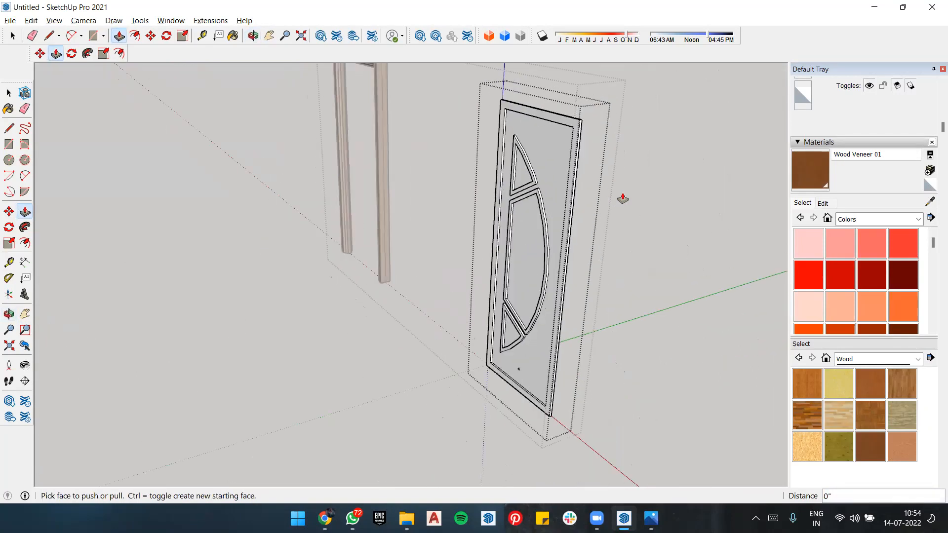
Step: Repeat the same Push/Pull extrusion on the outer border and on the borders of the three glazing segments
{"action": "scroll", "coordinate": [566, 186], "scroll_direction": "up", "scroll_amount": 2}
{"action": "double_click", "coordinate": [562, 183]}
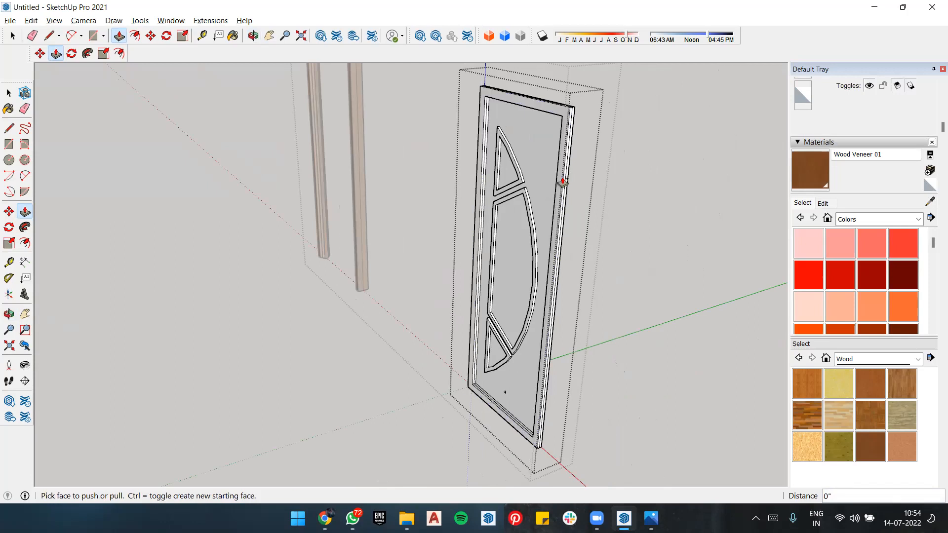
{"action": "scroll", "coordinate": [500, 334], "scroll_direction": "up", "scroll_amount": 3}
{"action": "left_click", "coordinate": [499, 336]}
{"action": "left_click", "coordinate": [499, 332]}
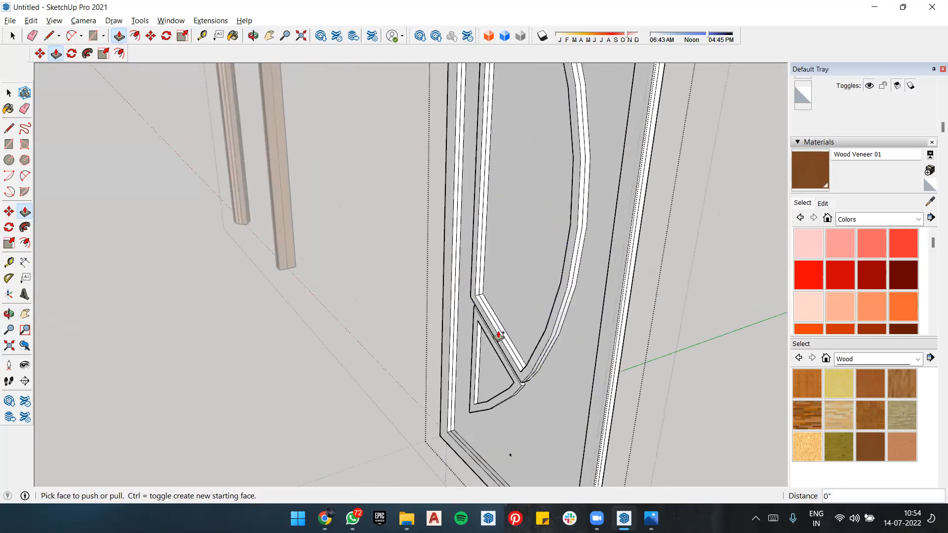
{"action": "double_click", "coordinate": [500, 366]}
{"action": "scroll", "coordinate": [508, 371], "scroll_direction": "down", "scroll_amount": 2}
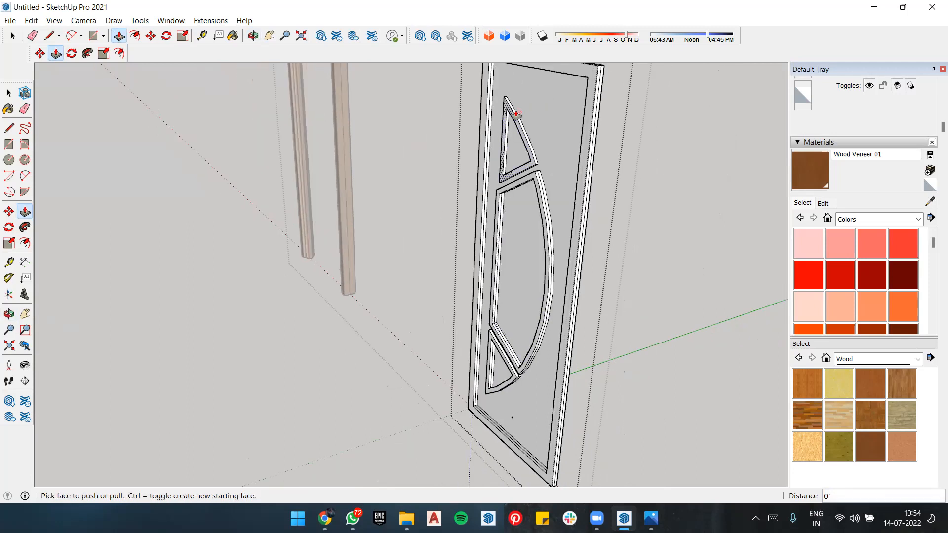
{"action": "scroll", "coordinate": [515, 113], "scroll_direction": "up", "scroll_amount": 2}
{"action": "left_click", "coordinate": [516, 141]}
{"action": "left_click", "coordinate": [516, 143]}
Step: Extrude the main panel face around the glazing by the same Push/Pull distance and check the thickness from the side
{"action": "middle_click_drag", "start_coordinate": [516, 143], "coordinate": [631, 156]}
{"action": "scroll", "coordinate": [510, 177], "scroll_direction": "down", "scroll_amount": 4}
{"action": "scroll", "coordinate": [472, 202], "scroll_direction": "up", "scroll_amount": 2}
{"action": "scroll", "coordinate": [633, 155], "scroll_direction": "up", "scroll_amount": 4}
{"action": "double_click", "coordinate": [633, 155]}
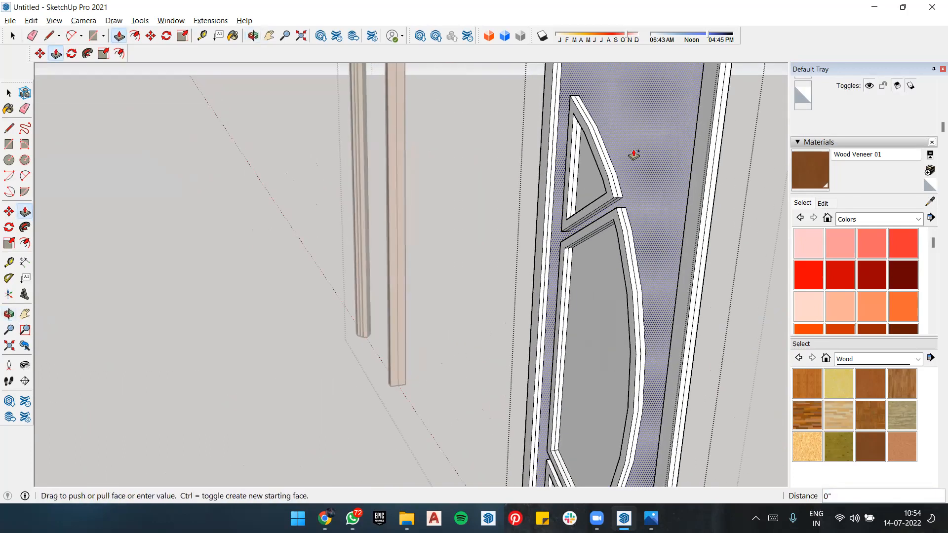
{"action": "scroll", "coordinate": [661, 191], "scroll_direction": "down", "scroll_amount": 1}
{"action": "middle_click_drag", "start_coordinate": [662, 192], "coordinate": [506, 198]}
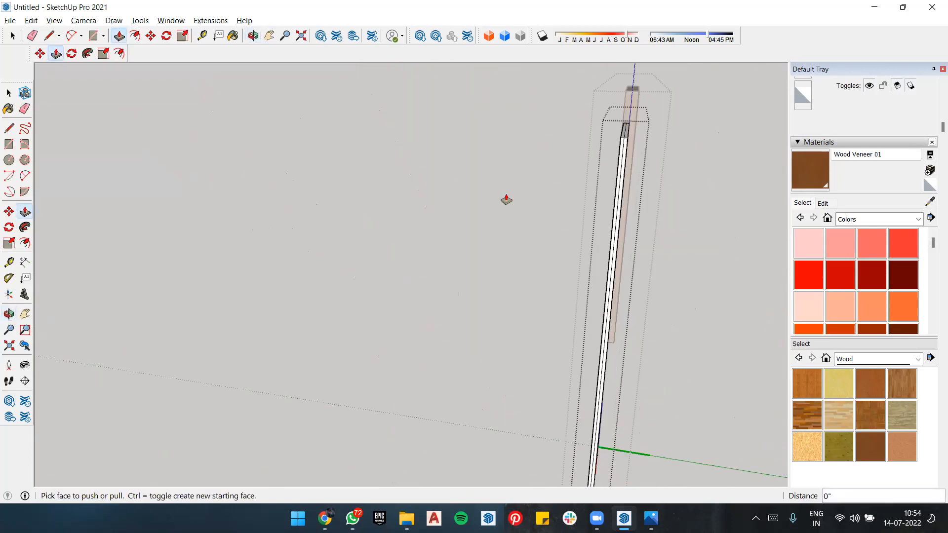
{"action": "middle_click_drag", "start_coordinate": [624, 233], "coordinate": [643, 222]}
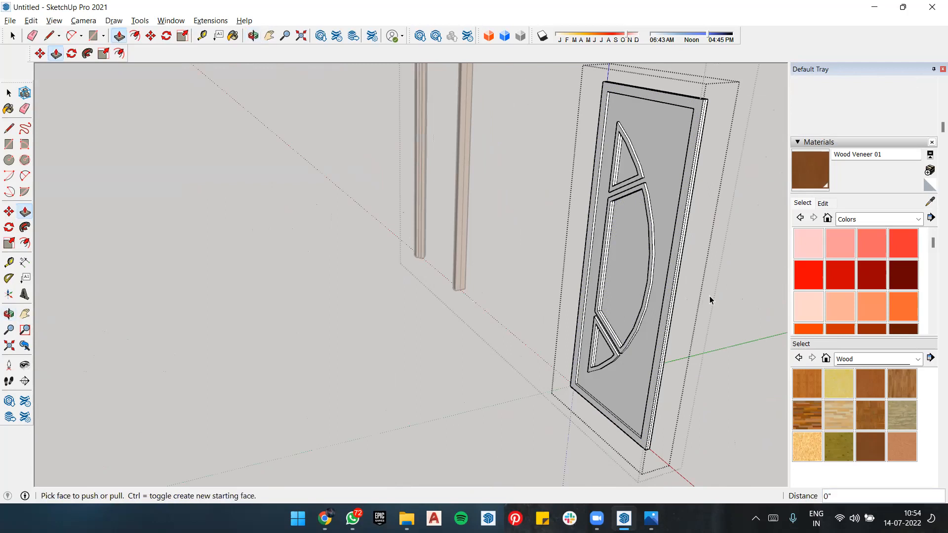
Step: Switch to the door reference image, examine the dark door's glazing and borders, and return to the model
{"action": "key", "text": "space"}
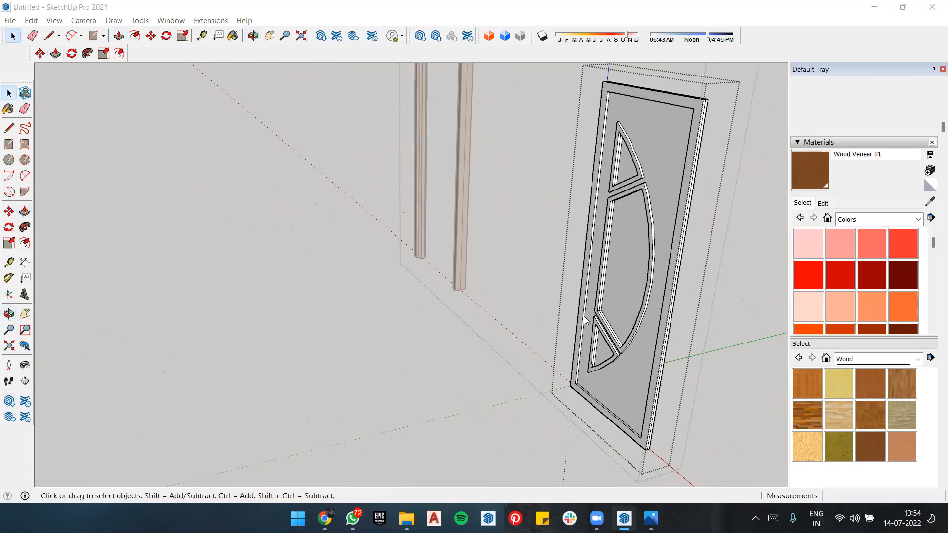
{"action": "key", "text": "alt+Tab"}
{"action": "scroll", "coordinate": [598, 245], "scroll_direction": "down", "scroll_amount": 4}
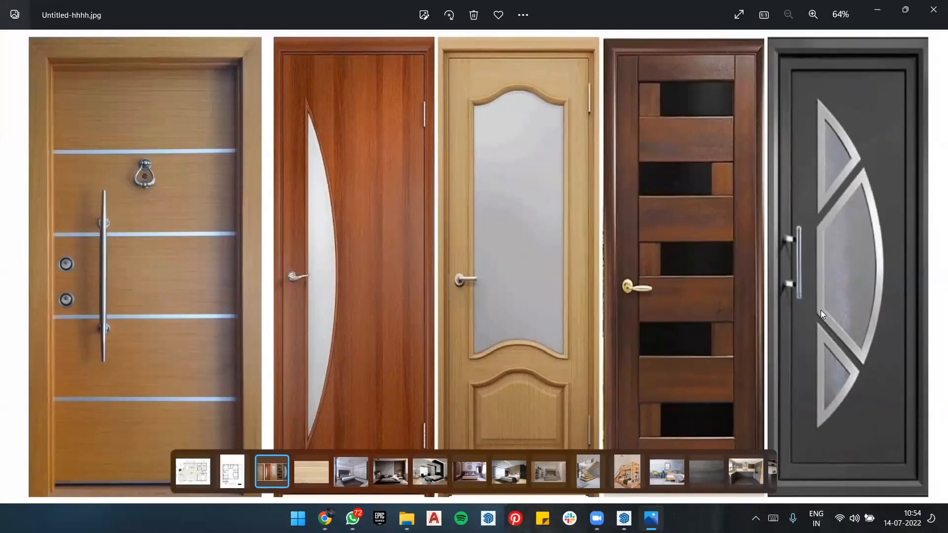
{"action": "key", "text": "alt+Tab"}
Step: Paint the three glazing faces with Translucent Glass Gray from the Glass and Mirrors collection
{"action": "mouse_move", "coordinate": [582, 209]}
{"action": "middle_mouse_down"}
{"action": "mouse_move", "coordinate": [550, 202]}
{"action": "mouse_move", "coordinate": [628, 197]}
{"action": "middle_mouse_up"}
{"action": "left_click", "coordinate": [552, 229]}
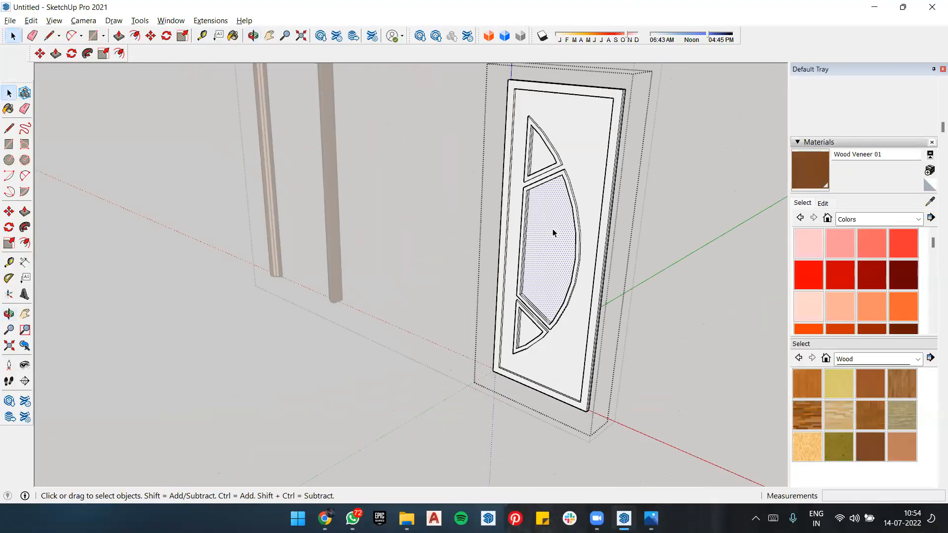
{"action": "left_click", "coordinate": [883, 359]}
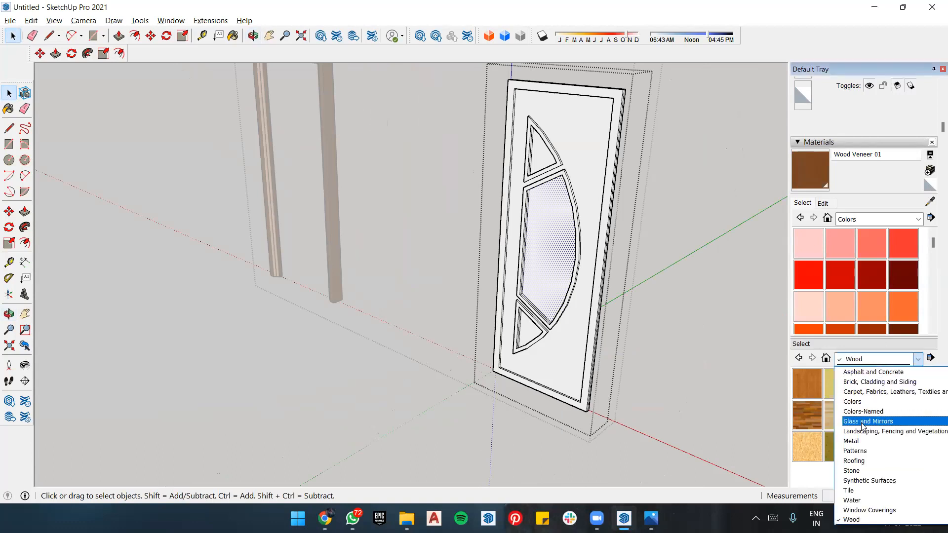
{"action": "left_click", "coordinate": [871, 422]}
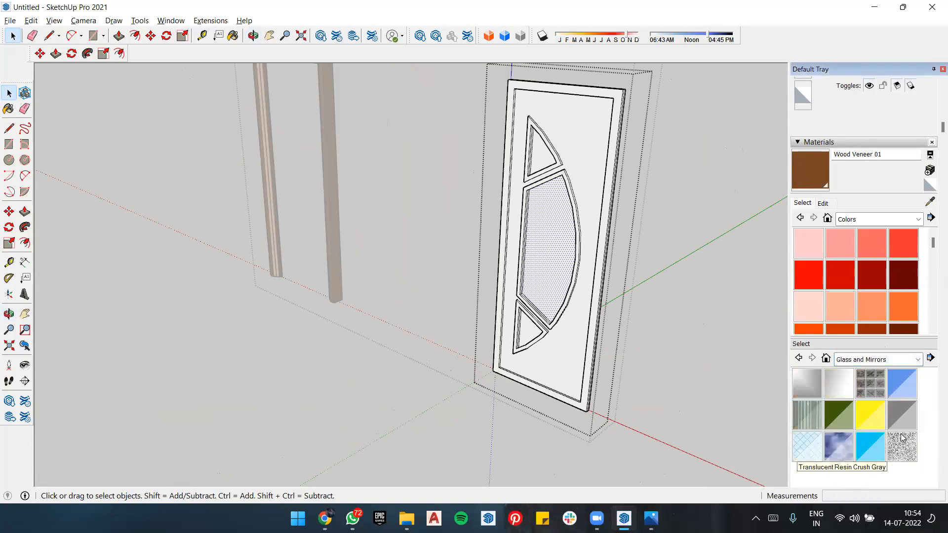
{"action": "left_click", "coordinate": [906, 412]}
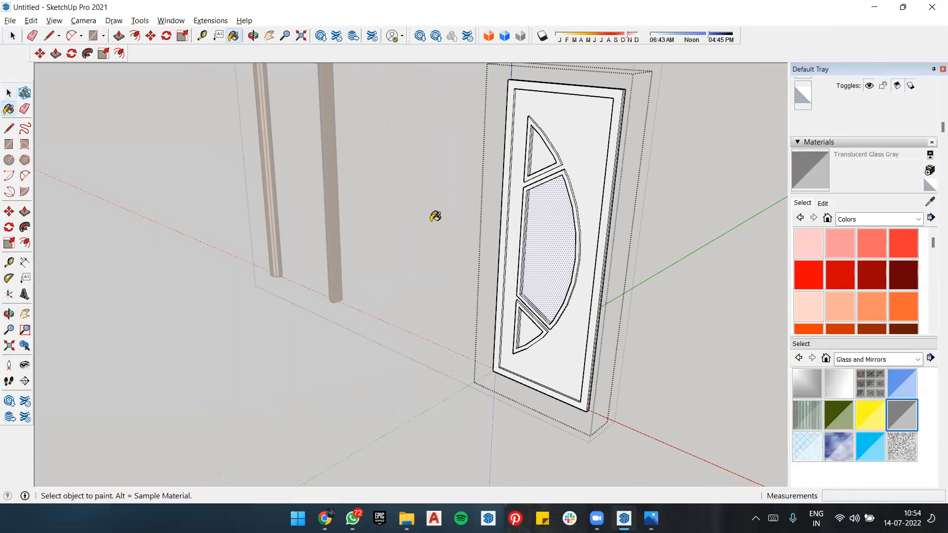
{"action": "left_click", "coordinate": [561, 233]}
{"action": "left_click", "coordinate": [541, 152]}
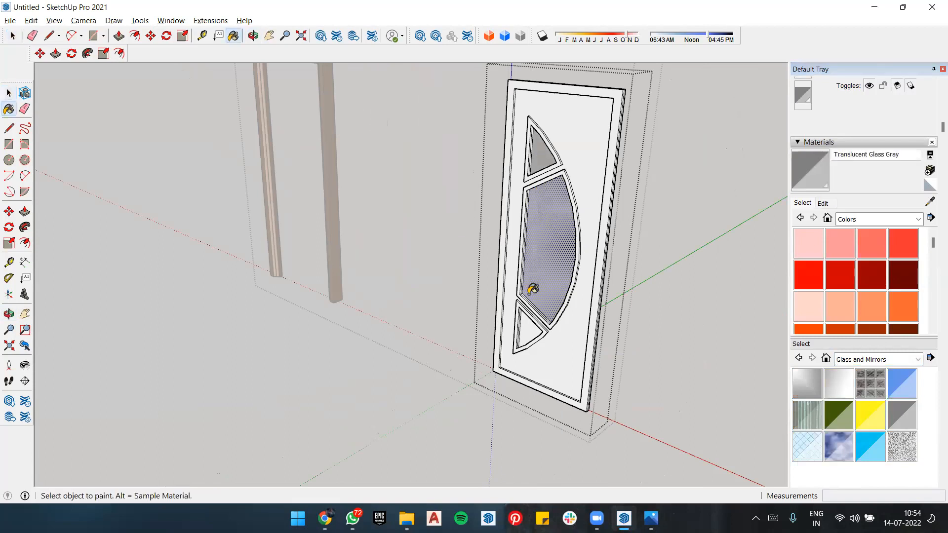
{"action": "left_click", "coordinate": [525, 318]}
{"action": "mouse_move", "coordinate": [550, 312]}
{"action": "middle_mouse_down"}
{"action": "mouse_move", "coordinate": [435, 261]}
{"action": "mouse_move", "coordinate": [249, 232]}
{"action": "mouse_move", "coordinate": [789, 285]}
{"action": "middle_mouse_up"}
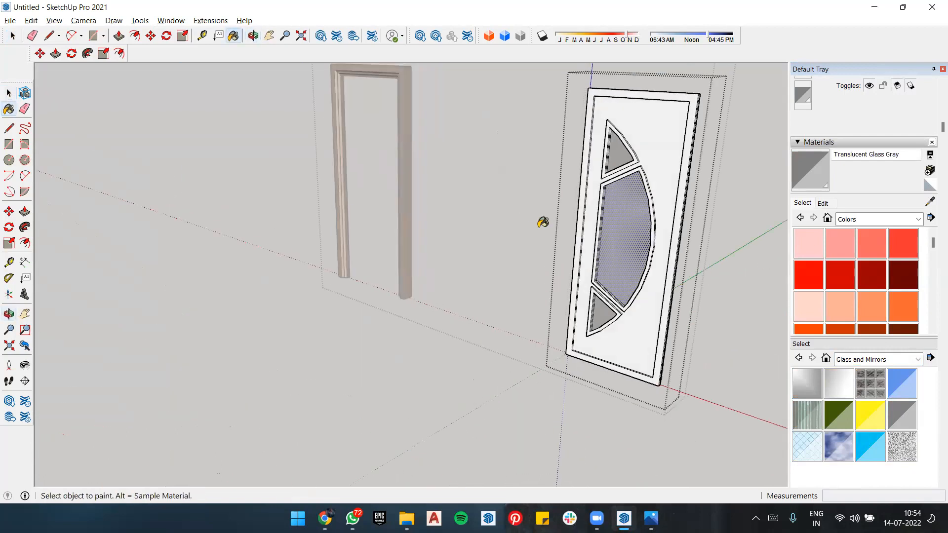
Step: Leave the panel component and examine the glazed door beside its frame from several distances and angles
{"action": "key", "text": "space"}
{"action": "left_click", "coordinate": [531, 225]}
{"action": "scroll", "coordinate": [670, 227], "scroll_direction": "up", "scroll_amount": 4}
{"action": "middle_click_drag", "start_coordinate": [523, 194], "coordinate": [491, 224]}
{"action": "scroll", "coordinate": [491, 225], "scroll_direction": "down", "scroll_amount": 4}
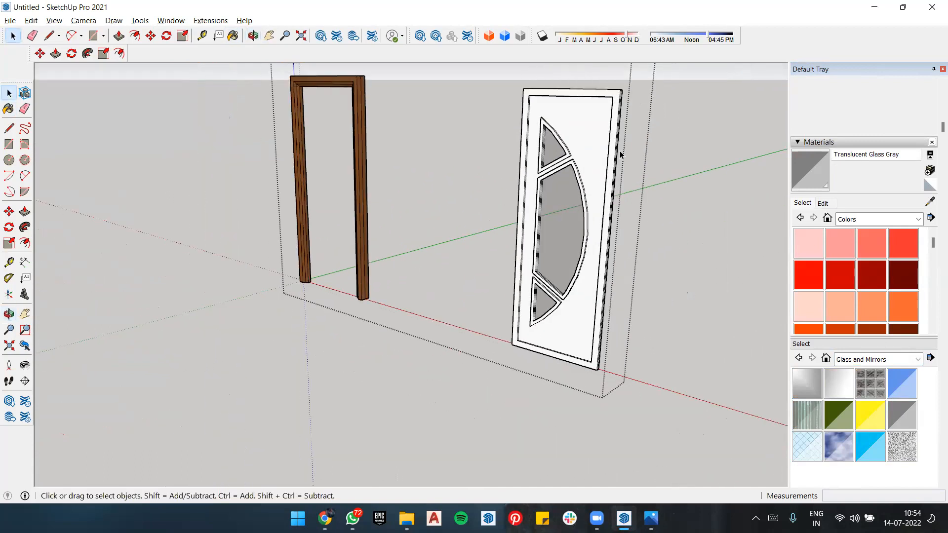
{"action": "scroll", "coordinate": [677, 91], "scroll_direction": "up", "scroll_amount": 3}
{"action": "middle_click_drag", "start_coordinate": [576, 199], "coordinate": [574, 253]}
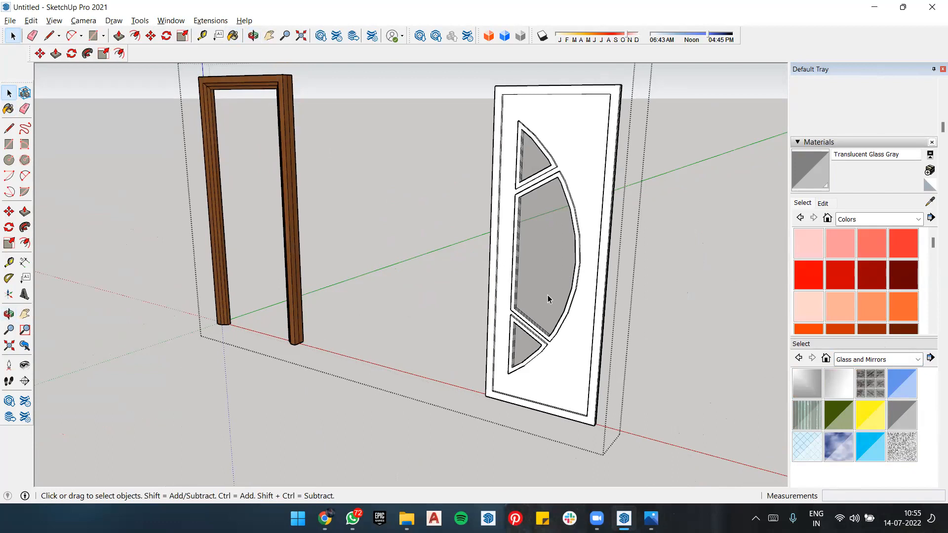
{"action": "scroll", "coordinate": [546, 299], "scroll_direction": "up", "scroll_amount": 5}
{"action": "scroll", "coordinate": [440, 387], "scroll_direction": "up", "scroll_amount": 4}
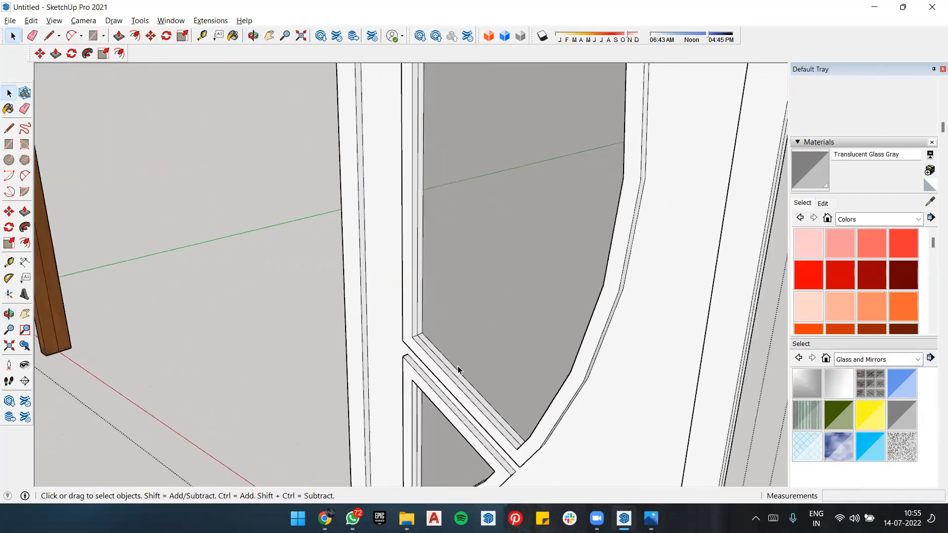
{"action": "scroll", "coordinate": [458, 369], "scroll_direction": "up", "scroll_amount": 3}
{"action": "middle_click_drag", "start_coordinate": [457, 365], "coordinate": [397, 346]}
{"action": "scroll", "coordinate": [496, 325], "scroll_direction": "down", "scroll_amount": 5}
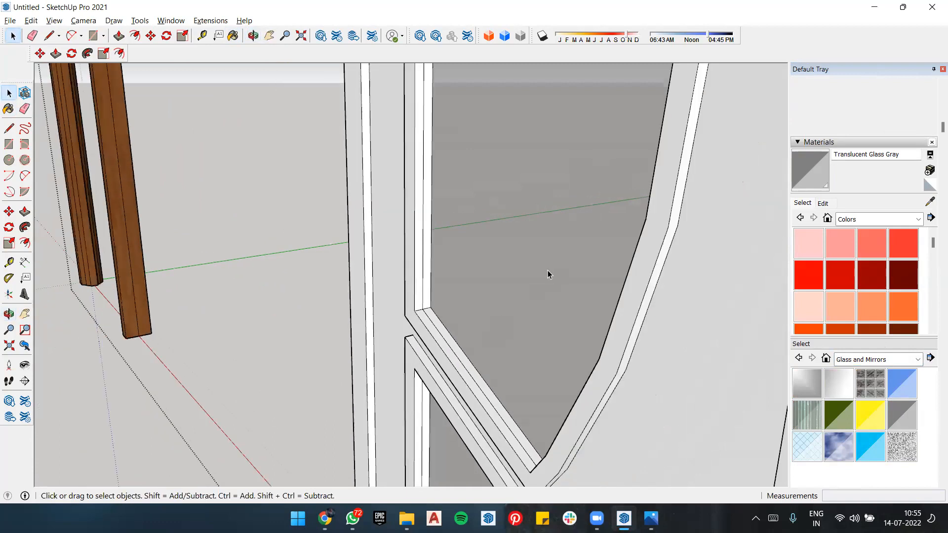
{"action": "scroll", "coordinate": [555, 269], "scroll_direction": "up", "scroll_amount": 3}
{"action": "scroll", "coordinate": [592, 185], "scroll_direction": "down", "scroll_amount": 2}
{"action": "scroll", "coordinate": [550, 318], "scroll_direction": "down", "scroll_amount": 4}
{"action": "scroll", "coordinate": [552, 308], "scroll_direction": "up", "scroll_amount": 4}
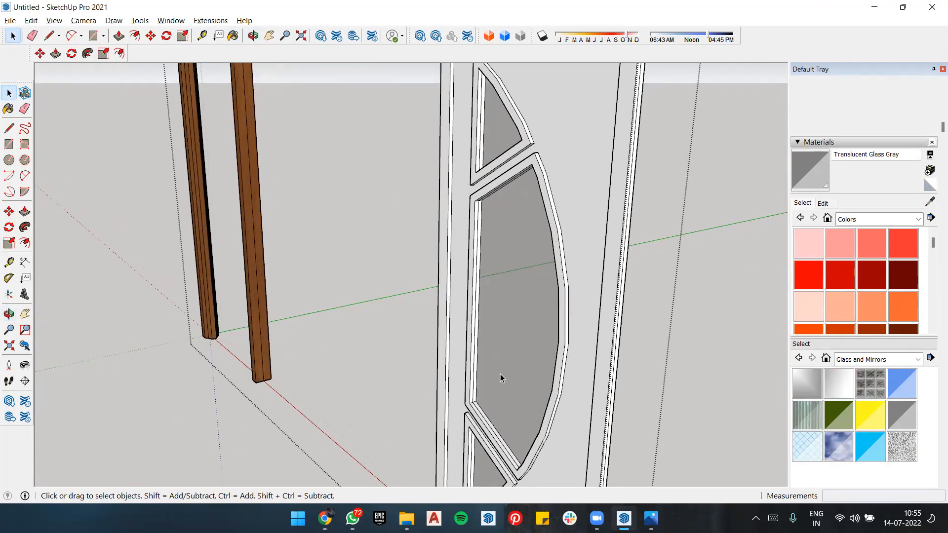
Step: Reopen the panel component and extrude the middle glass pane by 9/16" with Push/Pull
{"action": "key", "text": "p"}
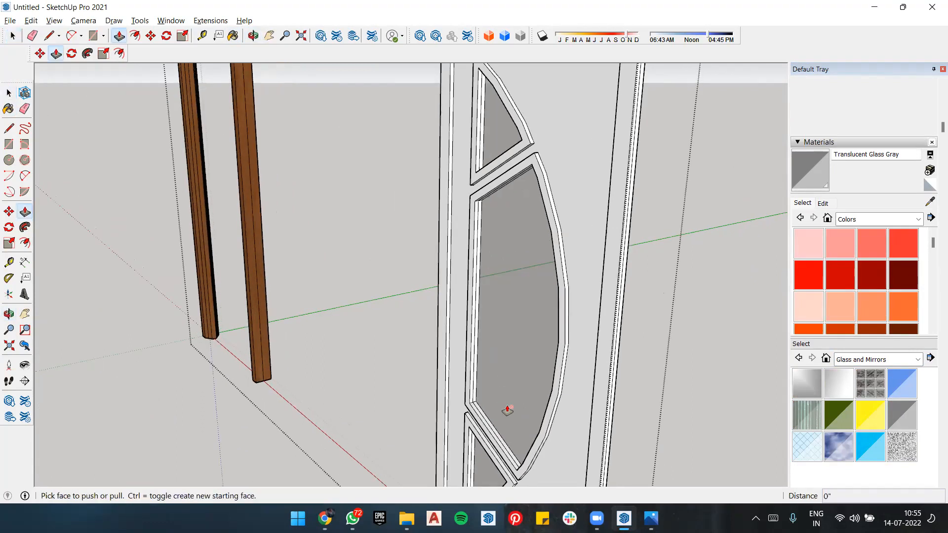
{"action": "scroll", "coordinate": [507, 409], "scroll_direction": "up", "scroll_amount": 2}
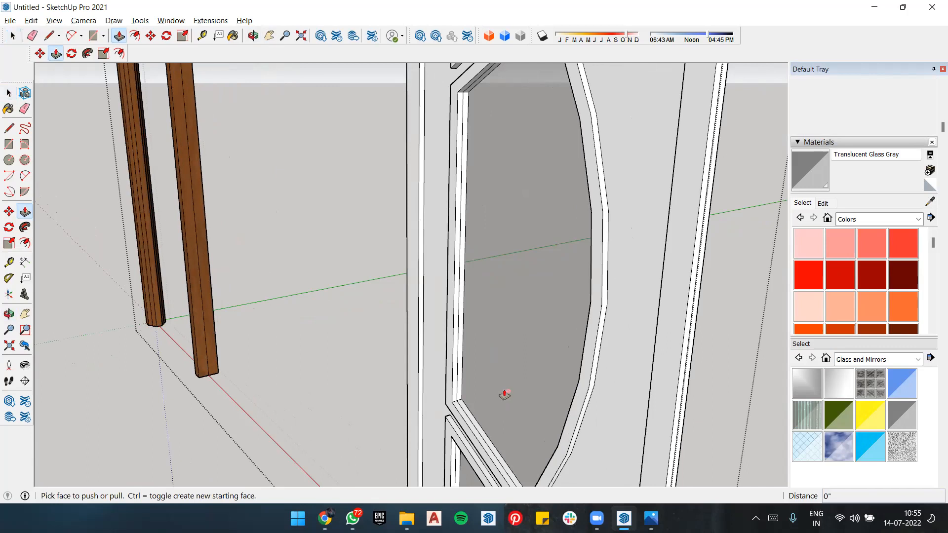
{"action": "key", "text": "space"}
{"action": "double_click", "coordinate": [504, 390]}
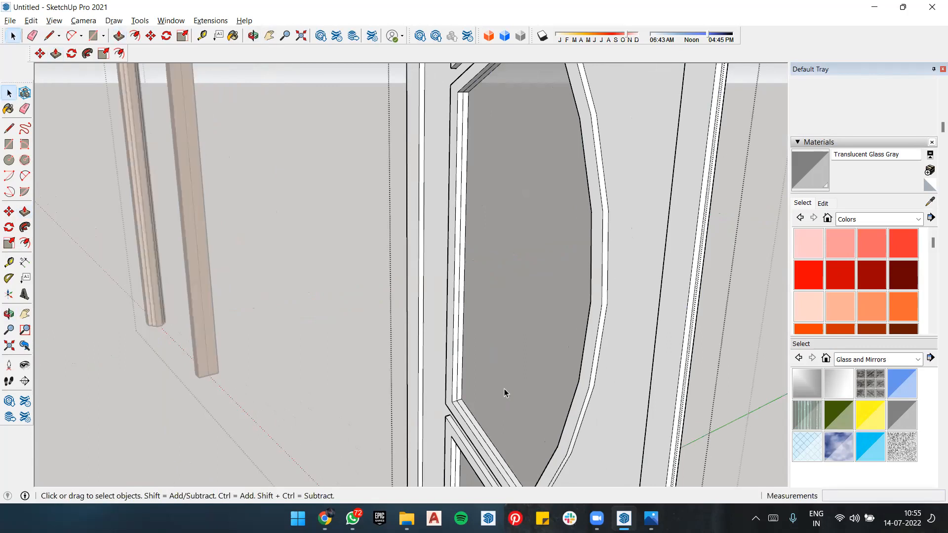
{"action": "key", "text": "p"}
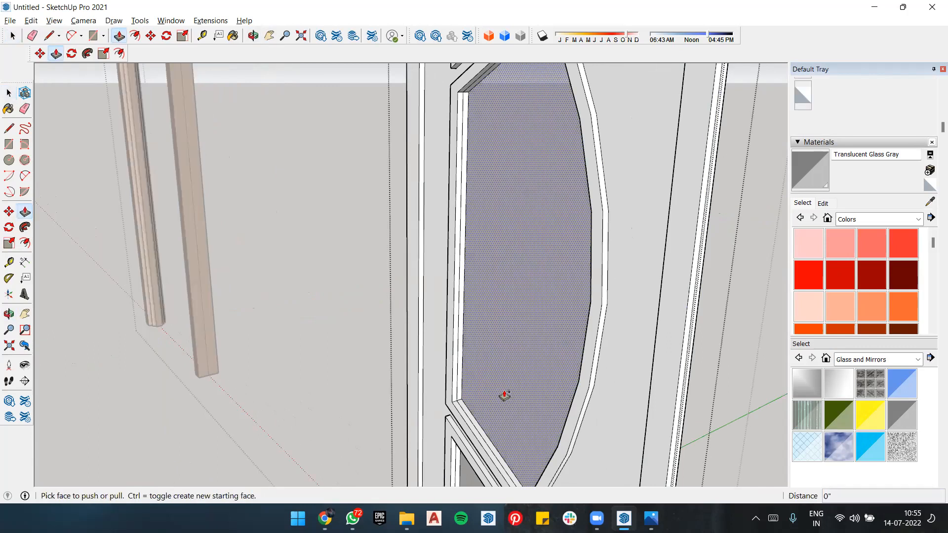
{"action": "left_click", "coordinate": [504, 394]}
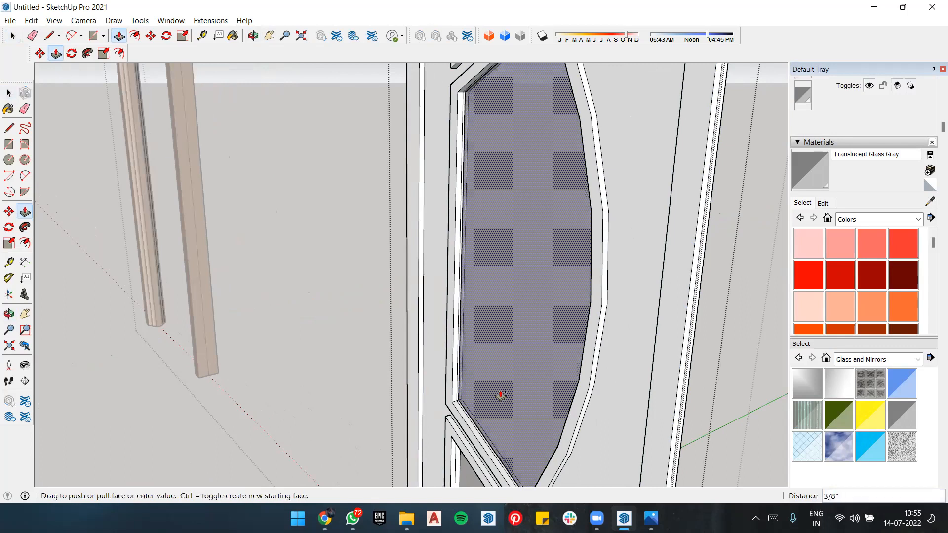
{"action": "left_click", "coordinate": [499, 393]}
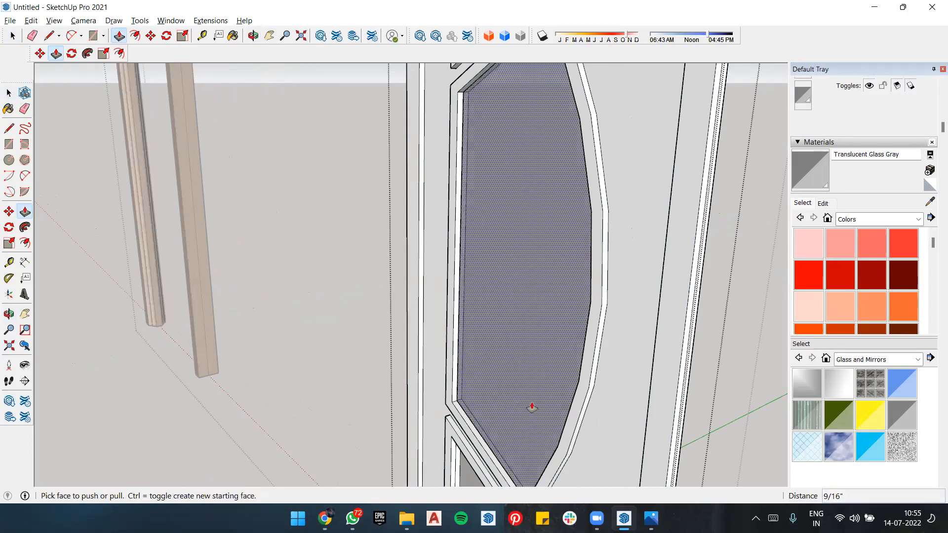
{"action": "scroll", "coordinate": [502, 461], "scroll_direction": "down", "scroll_amount": 5}
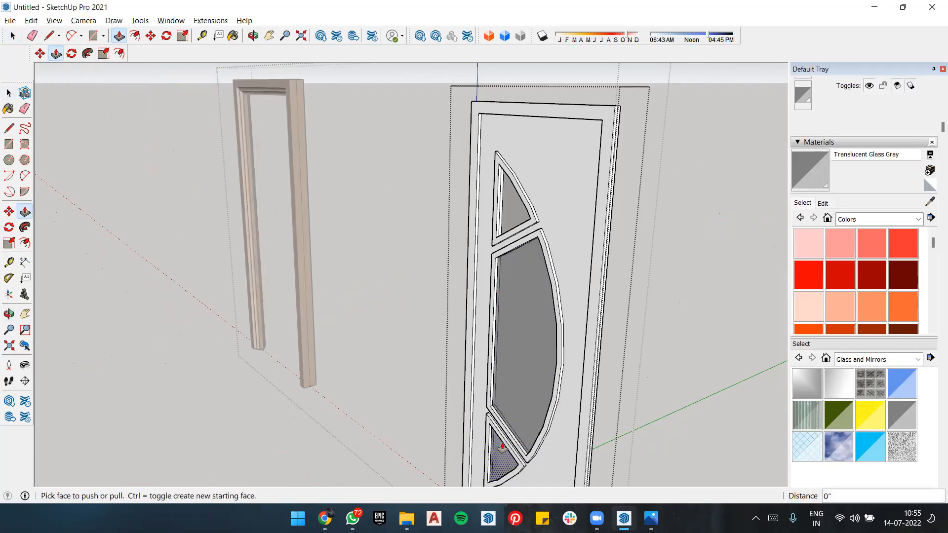
{"action": "middle_click_drag", "start_coordinate": [513, 207], "coordinate": [567, 320]}
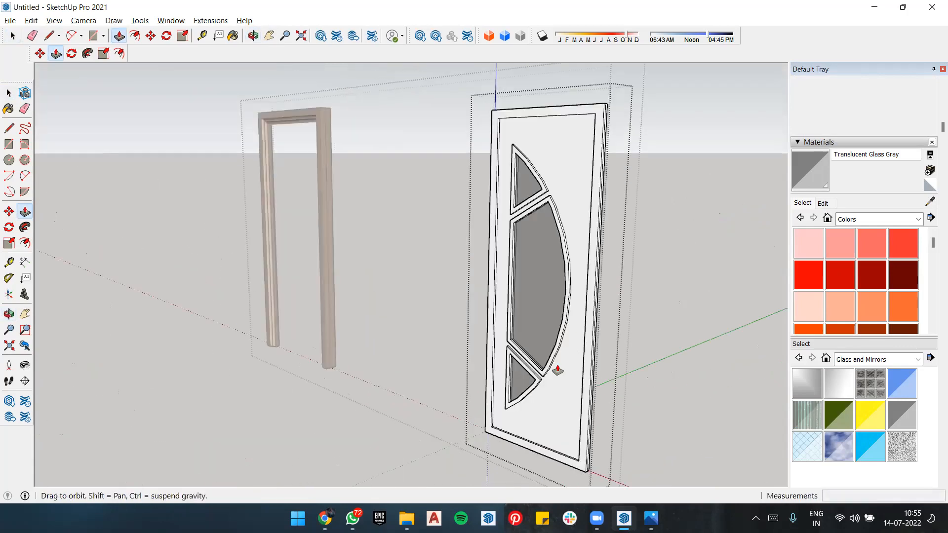
Step: Browse the greys in the Colors collection, compare them with the dark door in the reference image, and return to the model
{"action": "middle_click_drag", "start_coordinate": [557, 370], "coordinate": [587, 371]}
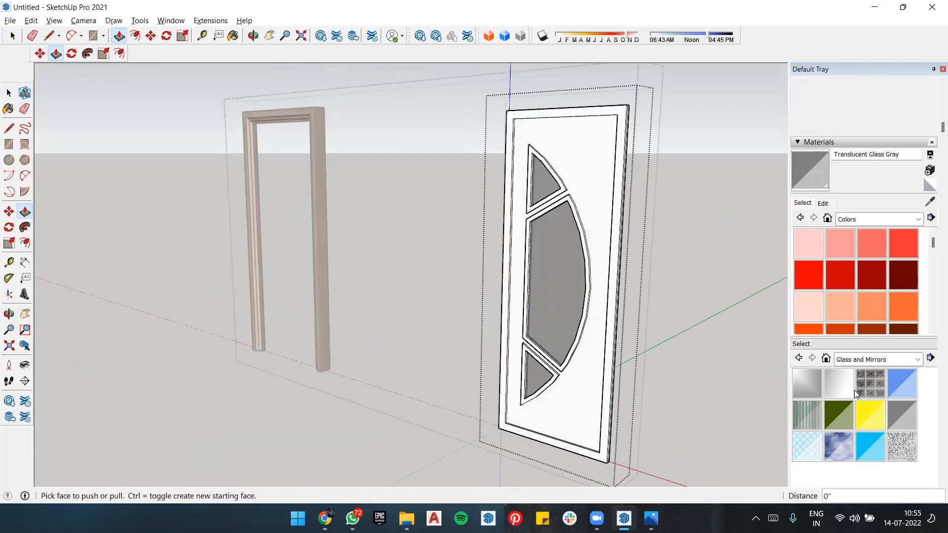
{"action": "scroll", "coordinate": [886, 302], "scroll_direction": "down", "scroll_amount": 15}
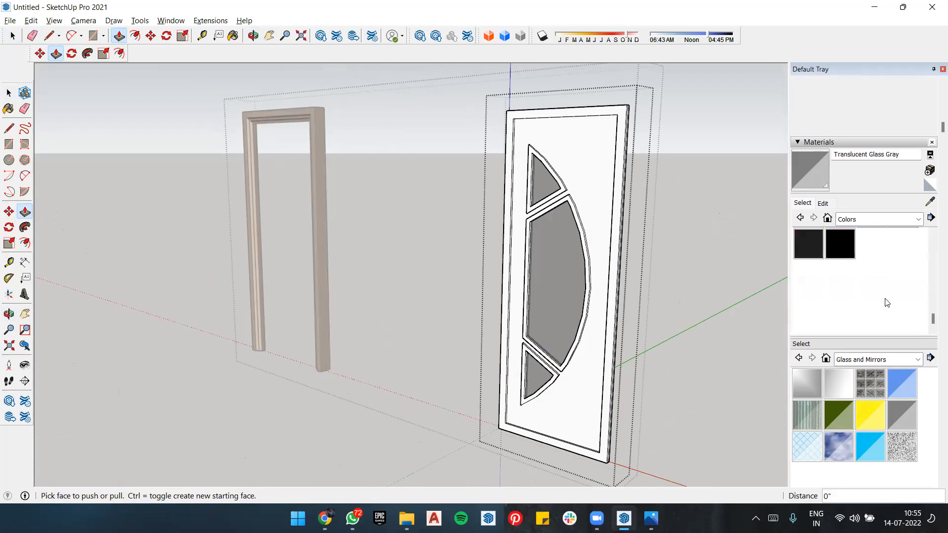
{"action": "scroll", "coordinate": [886, 302], "scroll_direction": "up", "scroll_amount": 3}
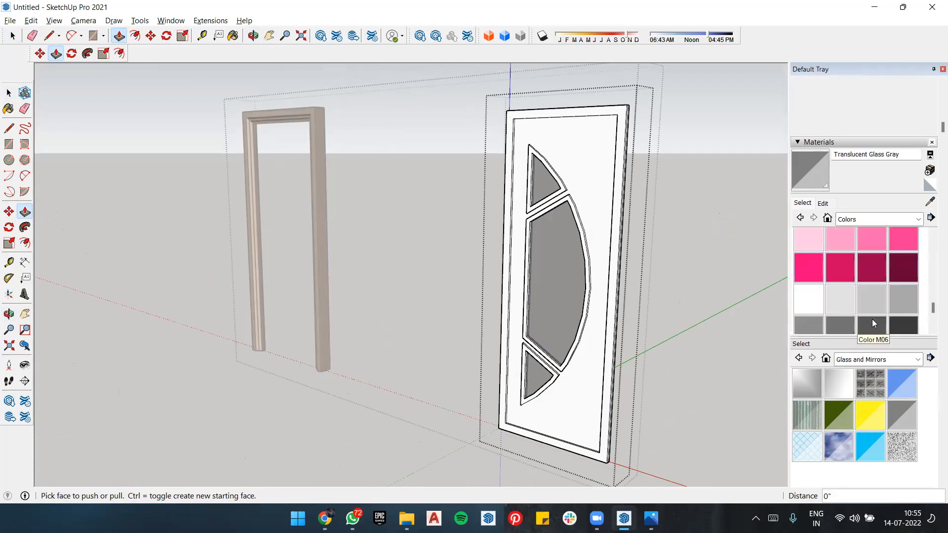
{"action": "key", "text": "alt+Tab"}
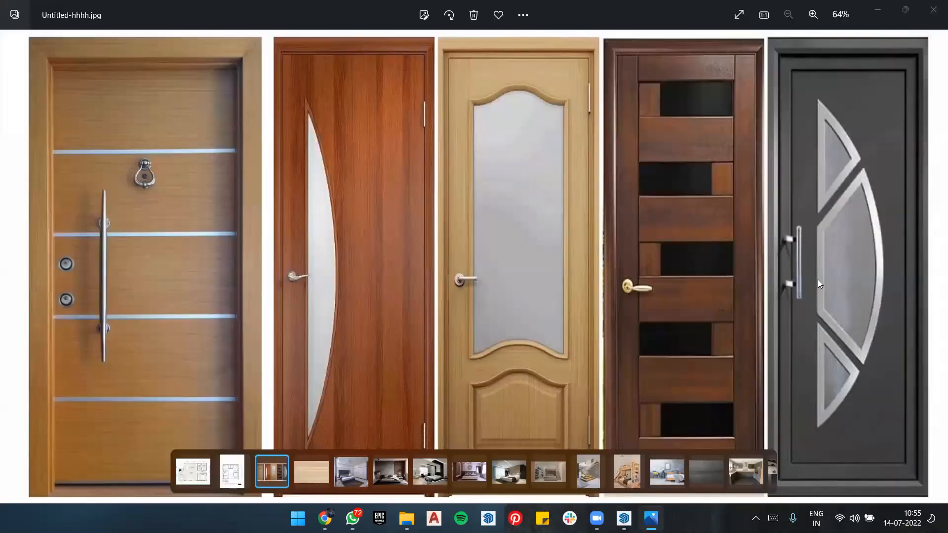
{"action": "key", "text": "alt+Tab"}
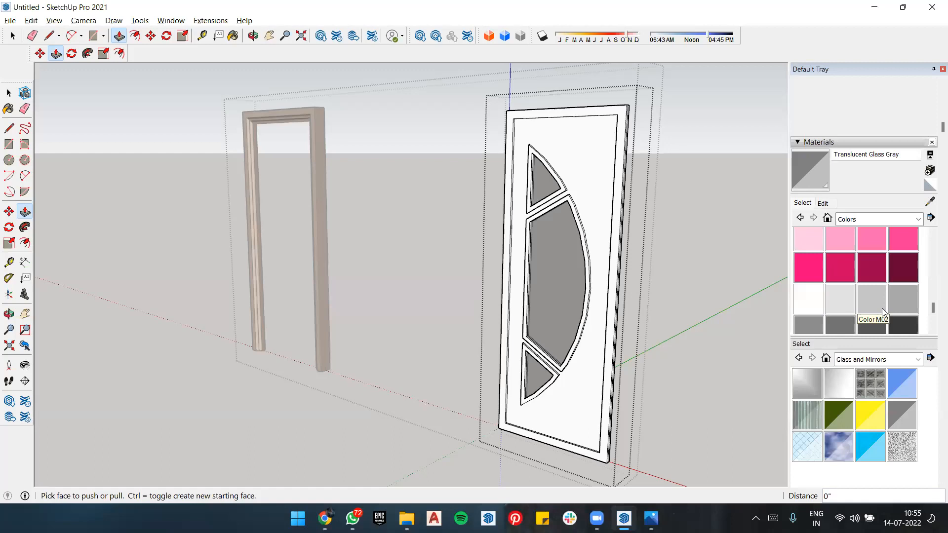
{"action": "scroll", "coordinate": [869, 291], "scroll_direction": "down", "scroll_amount": 2}
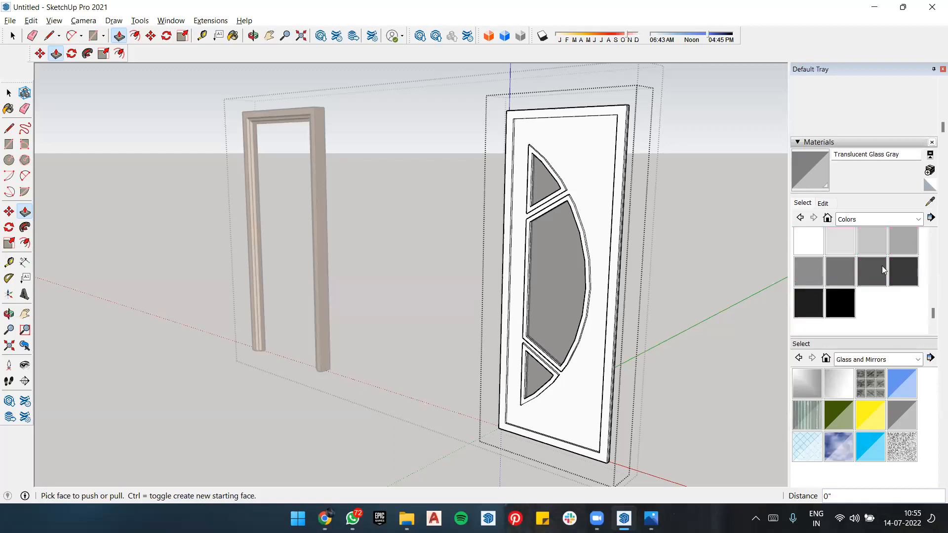
Step: Try painting the panel face and its matching connected faces with Color M05, and undo both fills
{"action": "left_click", "coordinate": [849, 271]}
{"action": "left_click", "coordinate": [592, 189]}
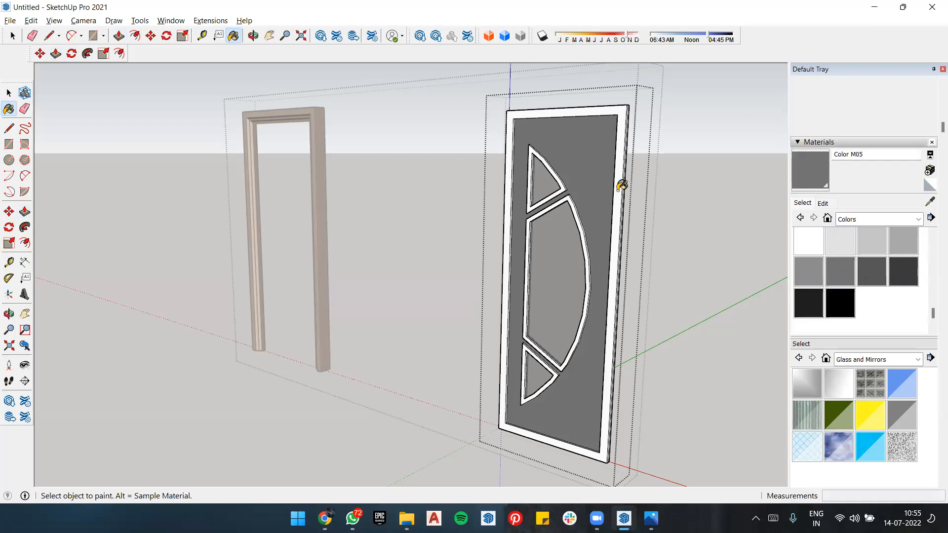
{"action": "key", "text": "ctrl"}
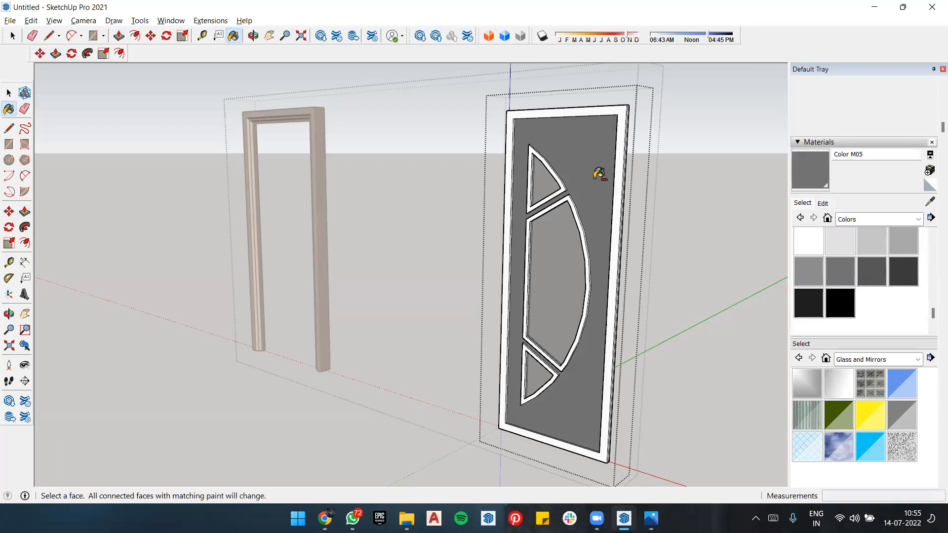
{"action": "left_click", "coordinate": [620, 150], "text": "ctrl"}
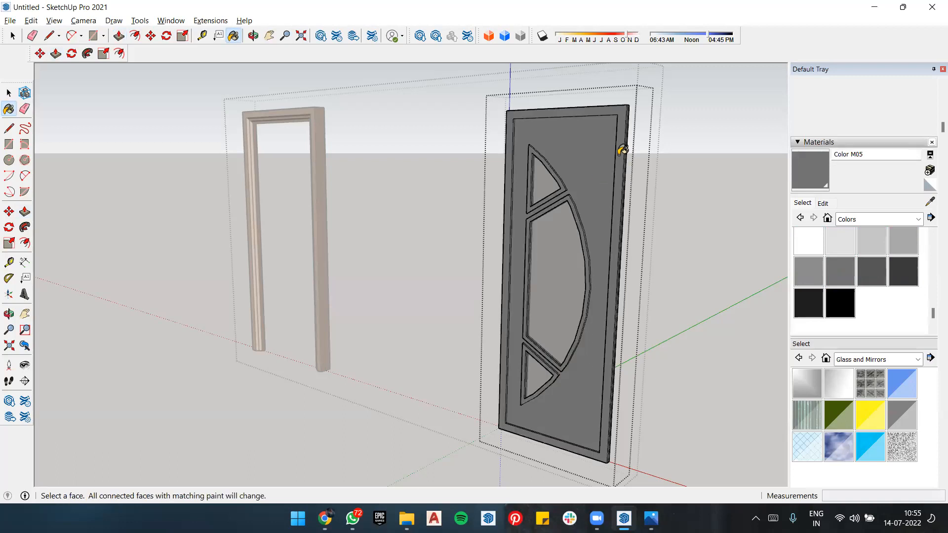
{"action": "key", "text": "ctrl+z"}
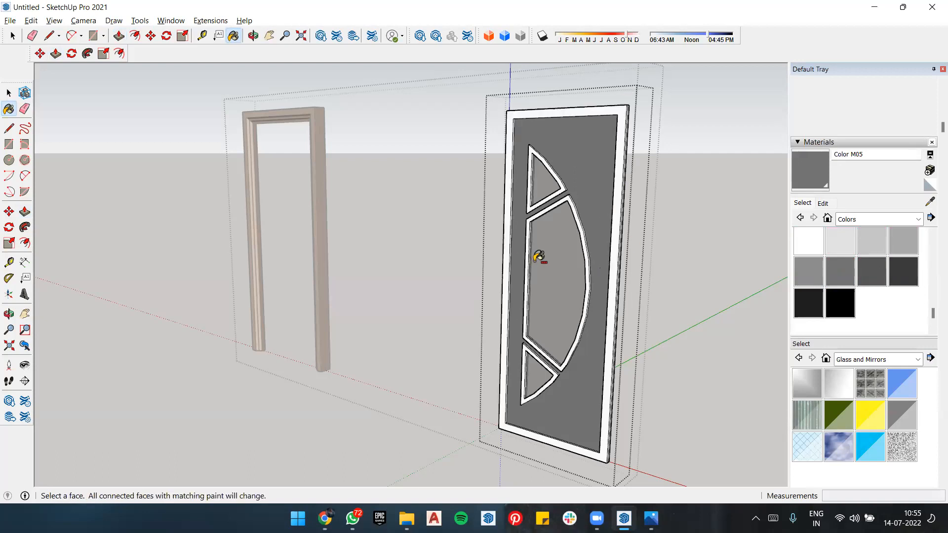
{"action": "middle_click_drag", "start_coordinate": [604, 194], "coordinate": [601, 214]}
{"action": "key", "text": "ctrl+z"}
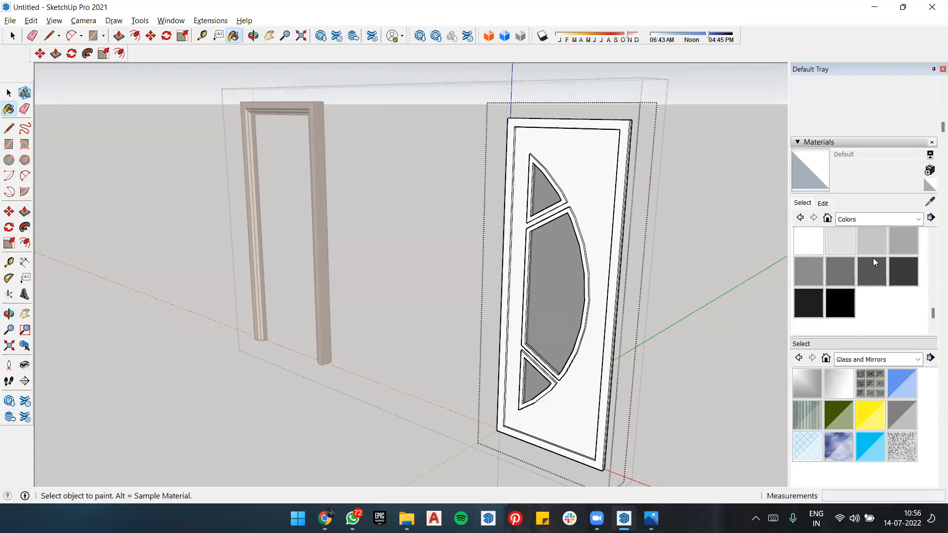
Step: Try painting the panel with the lighter Color M02 and undo the fill
{"action": "left_click", "coordinate": [876, 240]}
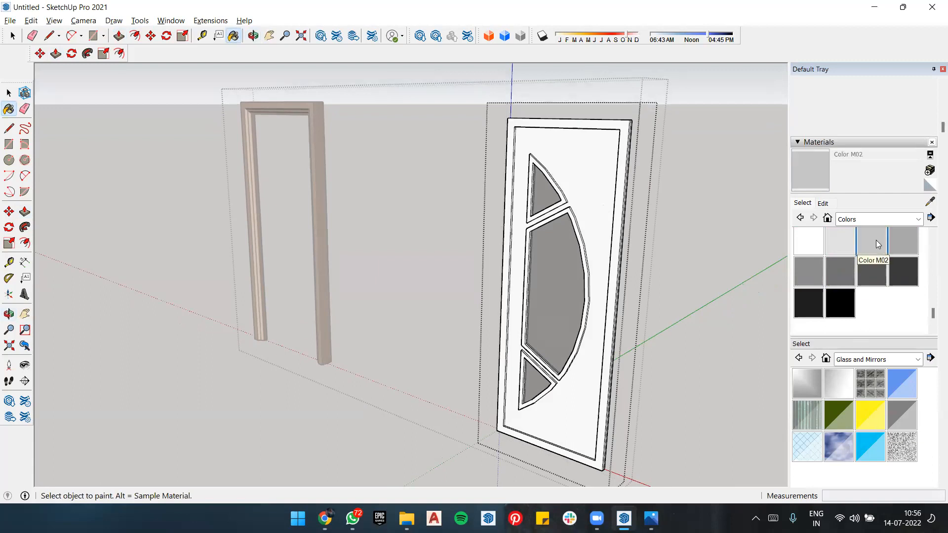
{"action": "left_click", "coordinate": [587, 155], "text": "ctrl"}
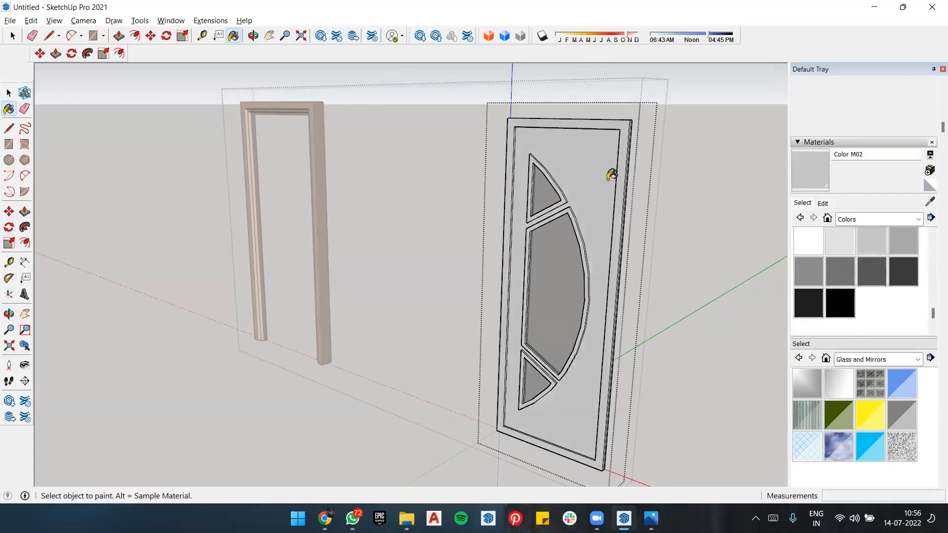
{"action": "key", "text": "ctrl+z"}
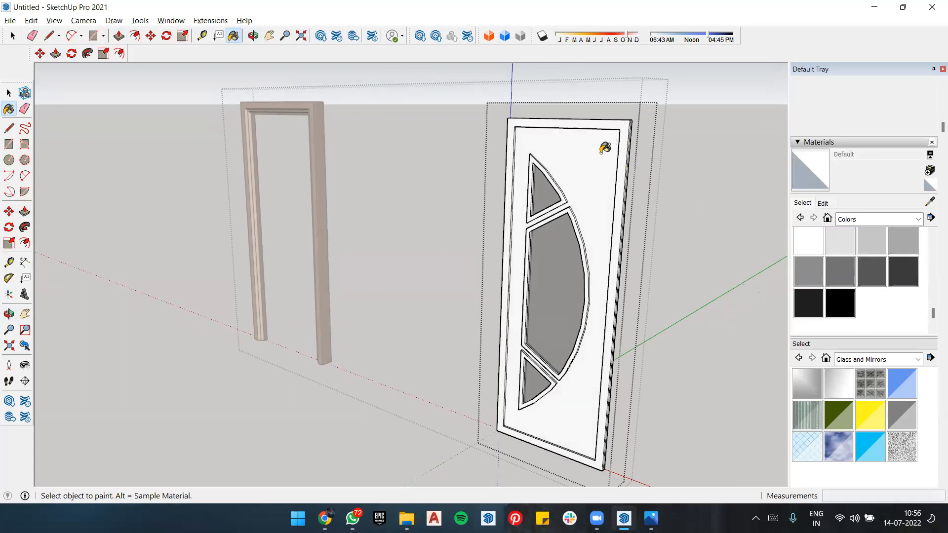
Step: Paint the panel's front face, its raised outer border and the door's outer side faces with Color M05
{"action": "left_click", "coordinate": [847, 266]}
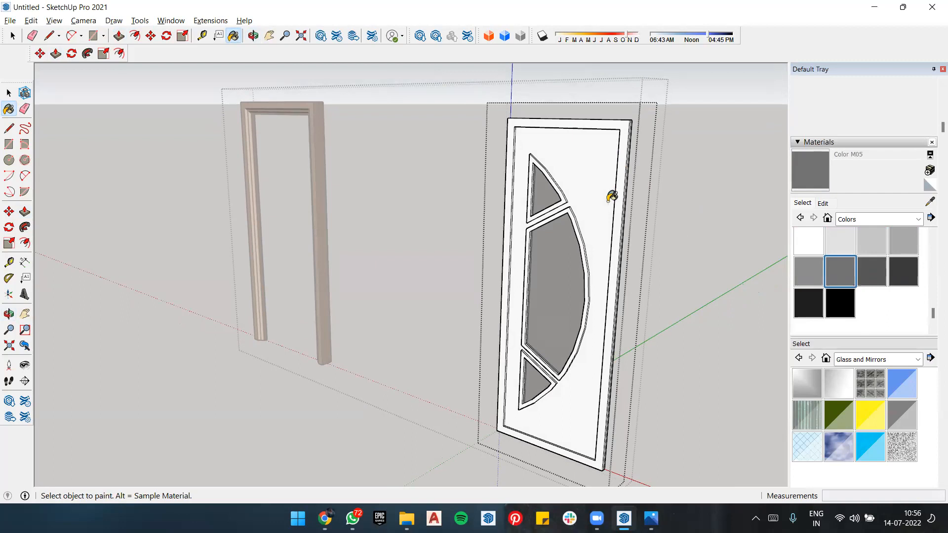
{"action": "left_click", "coordinate": [617, 162]}
{"action": "mouse_move", "coordinate": [625, 151]}
{"action": "middle_mouse_down"}
{"action": "mouse_move", "coordinate": [440, 203]}
{"action": "mouse_move", "coordinate": [324, 205]}
{"action": "mouse_move", "coordinate": [202, 167]}
{"action": "mouse_move", "coordinate": [327, 174]}
{"action": "mouse_move", "coordinate": [208, 174]}
{"action": "middle_mouse_up"}
{"action": "left_click", "coordinate": [221, 156]}
{"action": "left_click", "coordinate": [229, 160]}
{"action": "scroll", "coordinate": [224, 168], "scroll_direction": "up", "scroll_amount": 2}
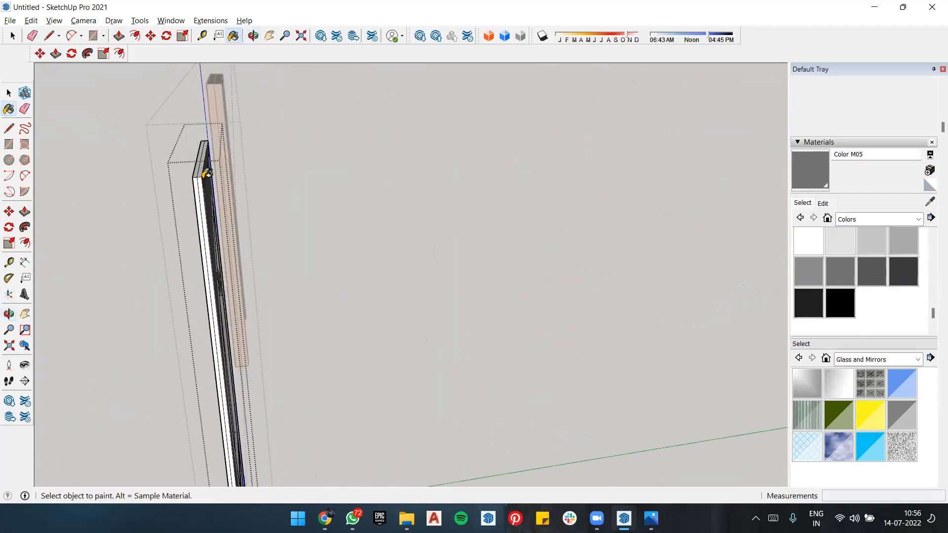
{"action": "left_click", "coordinate": [203, 164]}
{"action": "left_click", "coordinate": [203, 186]}
{"action": "left_click", "coordinate": [197, 189]}
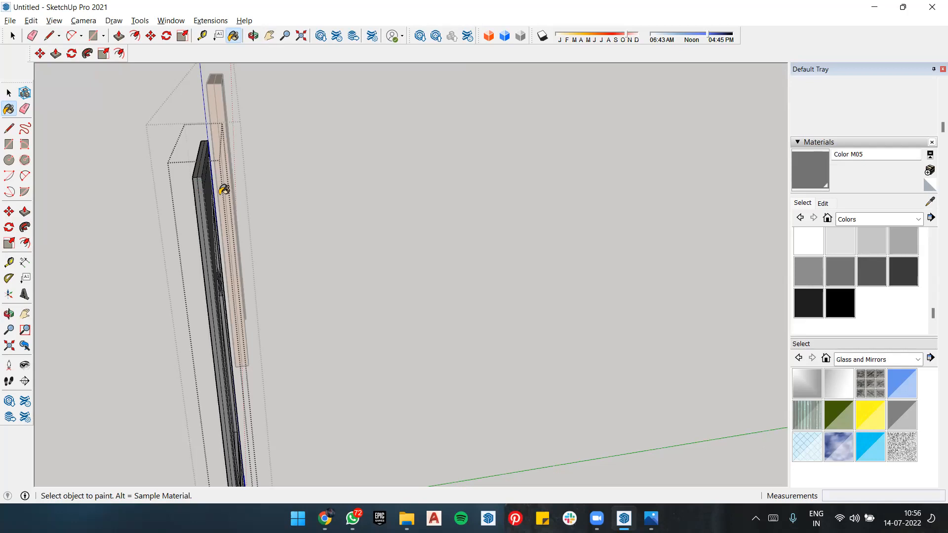
Step: Paint the inner side of the outer border and a strip of the panel's underside with Color M05
{"action": "middle_click_drag", "start_coordinate": [219, 194], "coordinate": [356, 35]}
{"action": "middle_click_drag", "start_coordinate": [343, 94], "coordinate": [411, 239]}
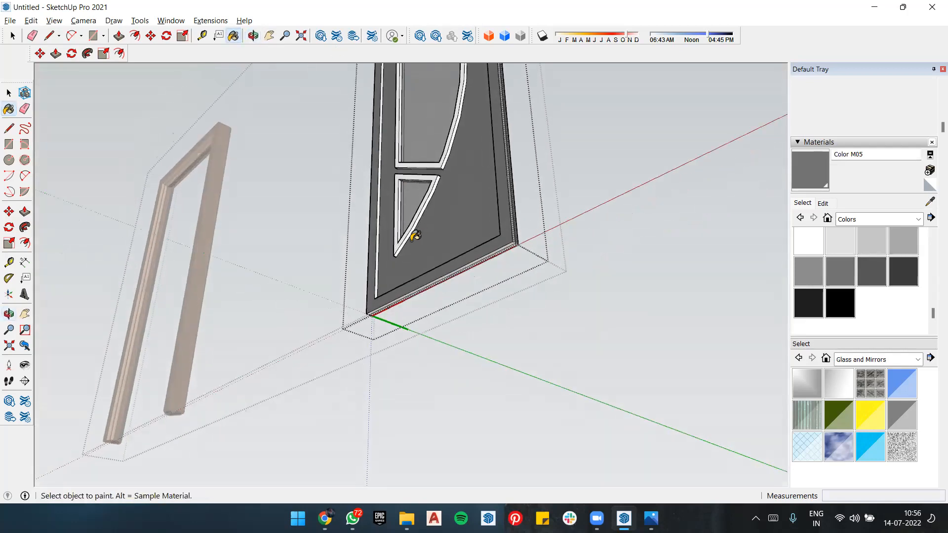
{"action": "left_click", "coordinate": [382, 229]}
{"action": "middle_click_drag", "start_coordinate": [417, 275], "coordinate": [417, 241]}
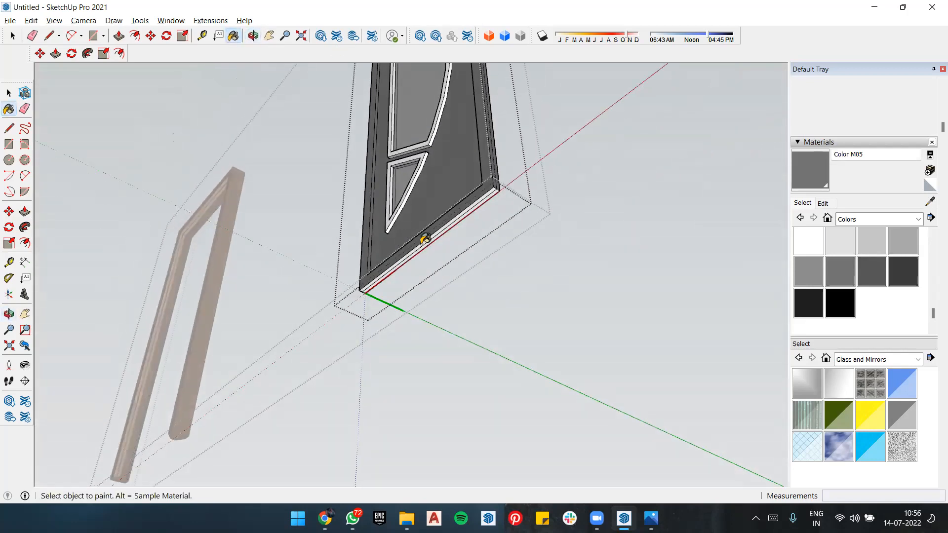
{"action": "left_click", "coordinate": [445, 227]}
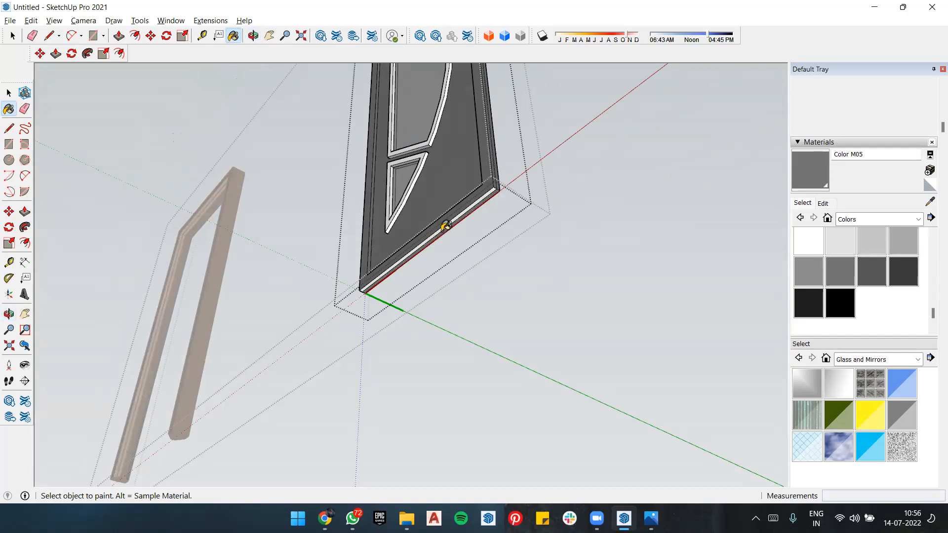
Step: Paint the remaining white strips around the panel's outer edges with Color M05, leaving the glazing borders unpainted
{"action": "scroll", "coordinate": [447, 222], "scroll_direction": "up", "scroll_amount": 5}
{"action": "mouse_move", "coordinate": [446, 226]}
{"action": "middle_mouse_down"}
{"action": "mouse_move", "coordinate": [640, 333]}
{"action": "mouse_move", "coordinate": [651, 270]}
{"action": "mouse_move", "coordinate": [571, 370]}
{"action": "mouse_move", "coordinate": [556, 205]}
{"action": "mouse_move", "coordinate": [614, 199]}
{"action": "mouse_move", "coordinate": [630, 209]}
{"action": "middle_mouse_up"}
{"action": "scroll", "coordinate": [599, 185], "scroll_direction": "up", "scroll_amount": 3}
{"action": "left_click", "coordinate": [592, 183]}
{"action": "left_click", "coordinate": [297, 209]}
{"action": "left_click", "coordinate": [296, 209]}
{"action": "mouse_move", "coordinate": [296, 210]}
{"action": "middle_mouse_down"}
{"action": "mouse_move", "coordinate": [373, 206]}
{"action": "mouse_move", "coordinate": [408, 156]}
{"action": "mouse_move", "coordinate": [528, 251]}
{"action": "mouse_move", "coordinate": [459, 311]}
{"action": "middle_mouse_up"}
{"action": "scroll", "coordinate": [528, 251], "scroll_direction": "down", "scroll_amount": 3}
{"action": "scroll", "coordinate": [459, 311], "scroll_direction": "down", "scroll_amount": 5}
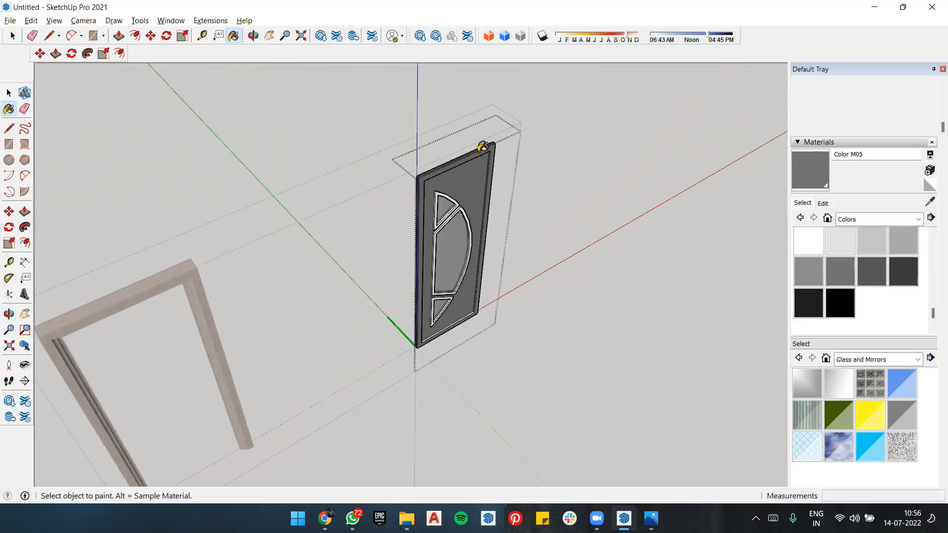
{"action": "scroll", "coordinate": [488, 141], "scroll_direction": "up", "scroll_amount": 2}
{"action": "middle_click_drag", "start_coordinate": [488, 141], "coordinate": [402, 150]}
{"action": "scroll", "coordinate": [410, 76], "scroll_direction": "up", "scroll_amount": 4}
{"action": "scroll", "coordinate": [402, 150], "scroll_direction": "down", "scroll_amount": 5}
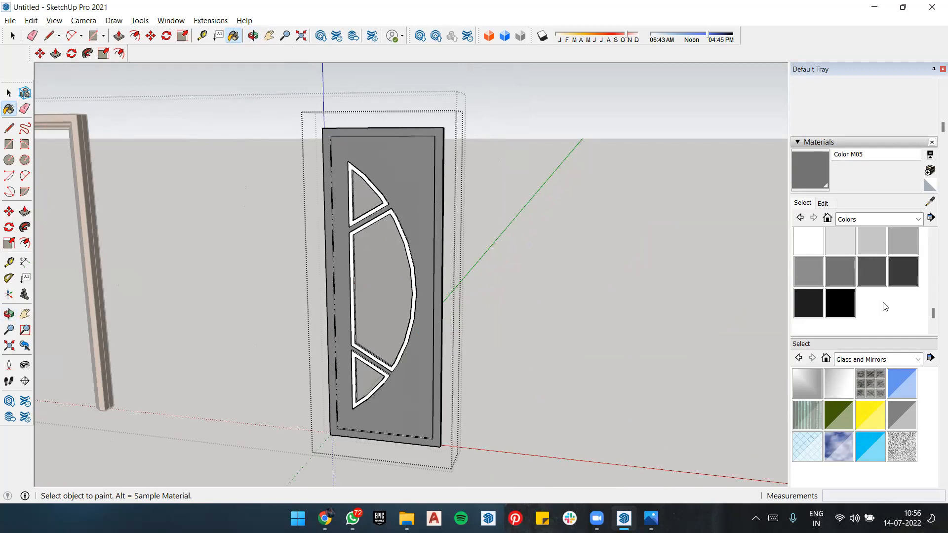
Step: Pick Aluminum from the Metal collection and paint the front faces of the upper and middle glazing borders
{"action": "left_click", "coordinate": [883, 359]}
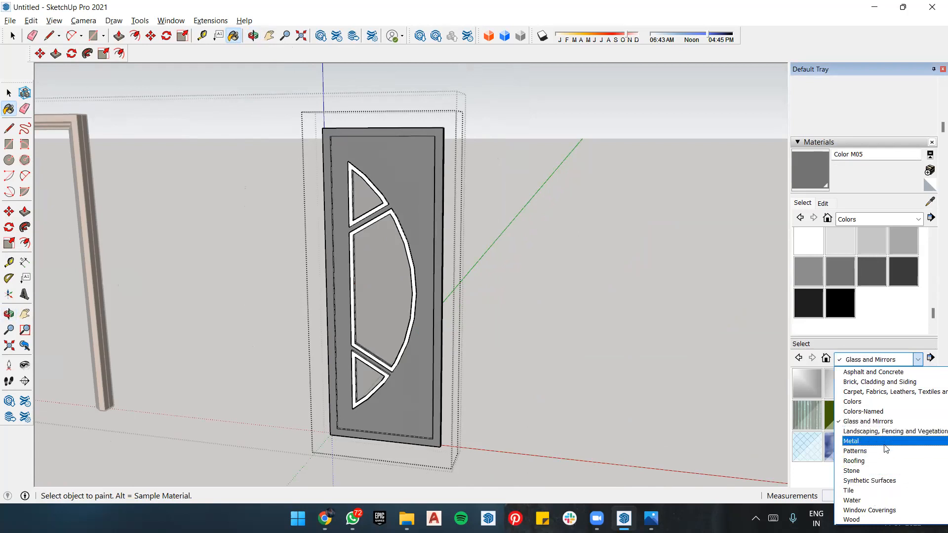
{"action": "left_click", "coordinate": [859, 440]}
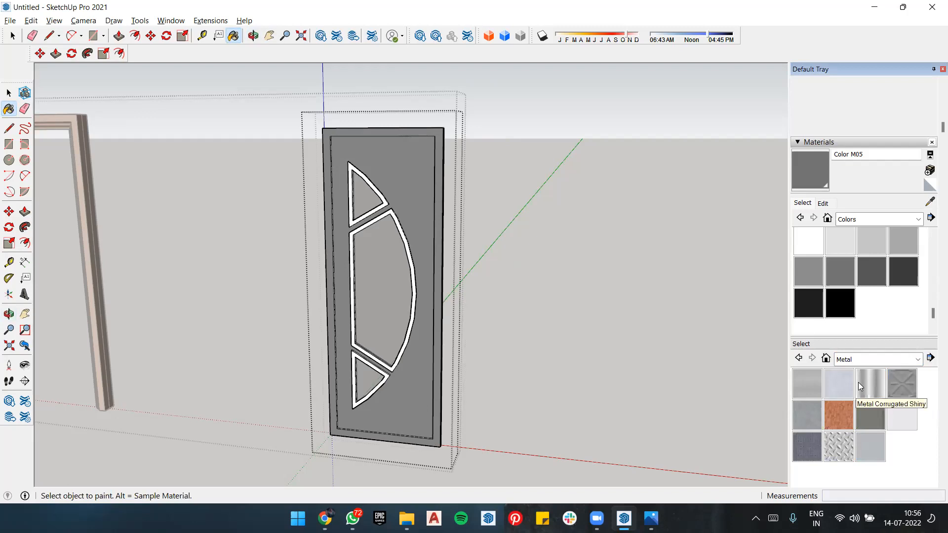
{"action": "left_click", "coordinate": [806, 381]}
{"action": "scroll", "coordinate": [415, 267], "scroll_direction": "up", "scroll_amount": 6}
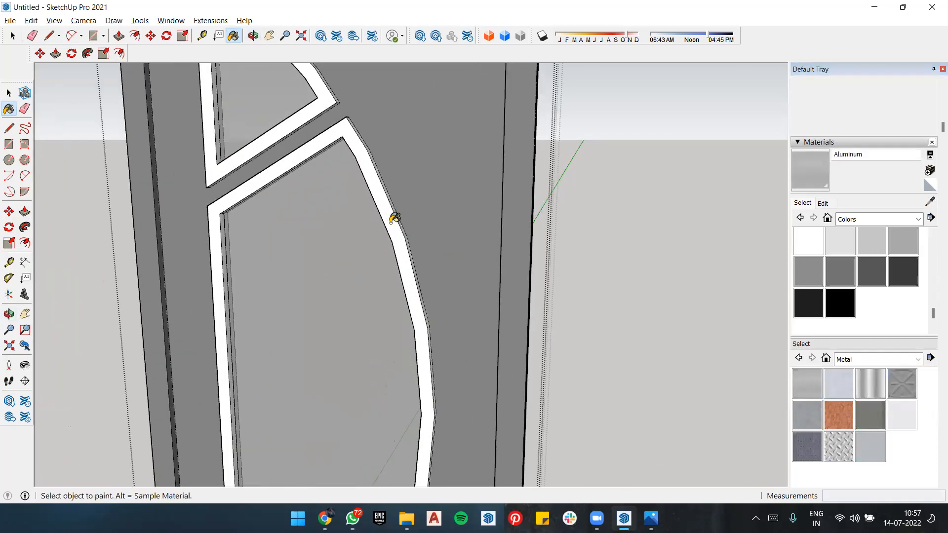
{"action": "left_click", "coordinate": [394, 218]}
{"action": "scroll", "coordinate": [296, 129], "scroll_direction": "down", "scroll_amount": 6}
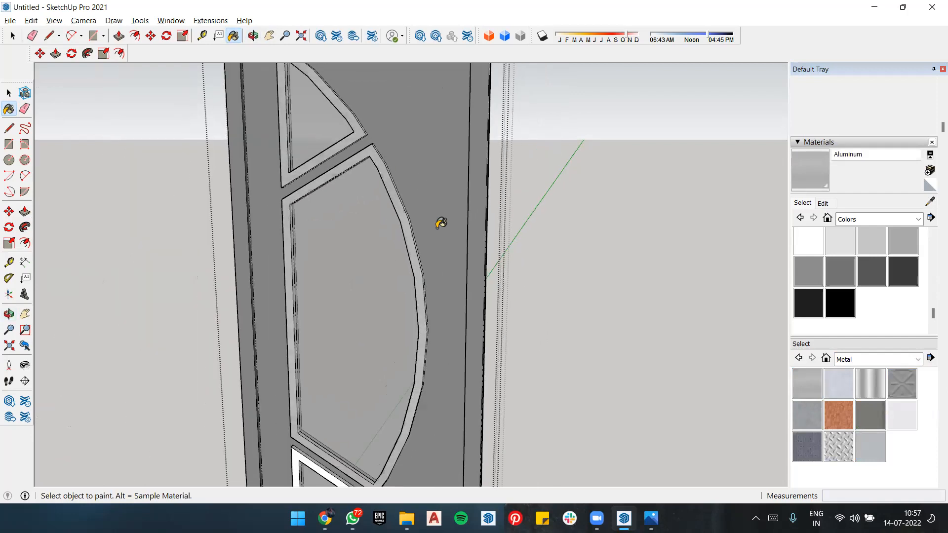
Step: Paint the front face of the lower glazing border with Aluminum
{"action": "scroll", "coordinate": [422, 352], "scroll_direction": "up", "scroll_amount": 1}
{"action": "scroll", "coordinate": [421, 353], "scroll_direction": "up", "scroll_amount": 2}
{"action": "left_click", "coordinate": [417, 335]}
{"action": "mouse_move", "coordinate": [438, 321]}
{"action": "middle_mouse_down"}
{"action": "mouse_move", "coordinate": [377, 345]}
{"action": "mouse_move", "coordinate": [387, 328]}
{"action": "middle_mouse_up"}
{"action": "scroll", "coordinate": [416, 316], "scroll_direction": "up", "scroll_amount": 2}
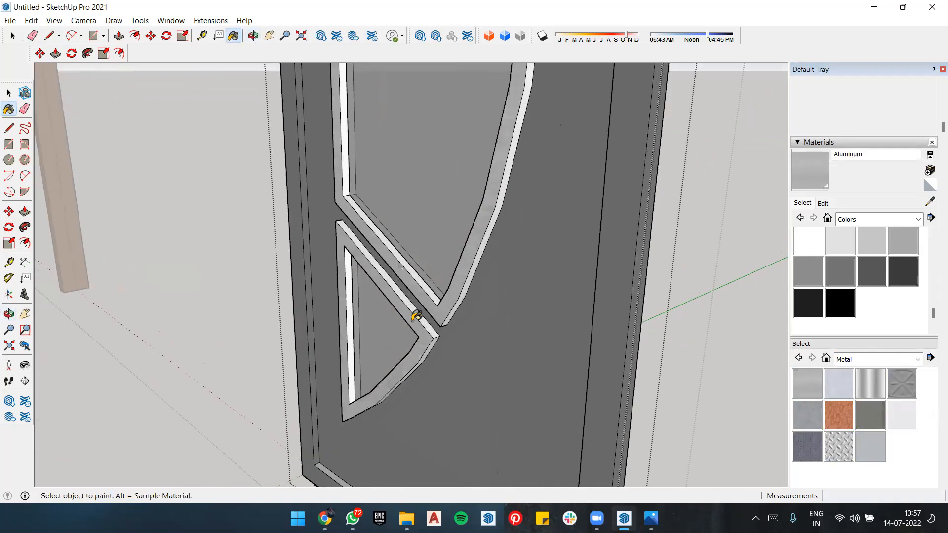
Step: Paint the lower glazing border's slanted and straight side faces and the middle border's outer straight side with Aluminum
{"action": "scroll", "coordinate": [413, 320], "scroll_direction": "up", "scroll_amount": 2}
{"action": "left_click", "coordinate": [420, 314]}
{"action": "left_click", "coordinate": [327, 305]}
{"action": "mouse_move", "coordinate": [327, 304]}
{"action": "middle_mouse_down"}
{"action": "mouse_move", "coordinate": [487, 313]}
{"action": "mouse_move", "coordinate": [340, 264]}
{"action": "middle_mouse_up"}
{"action": "left_click", "coordinate": [346, 238]}
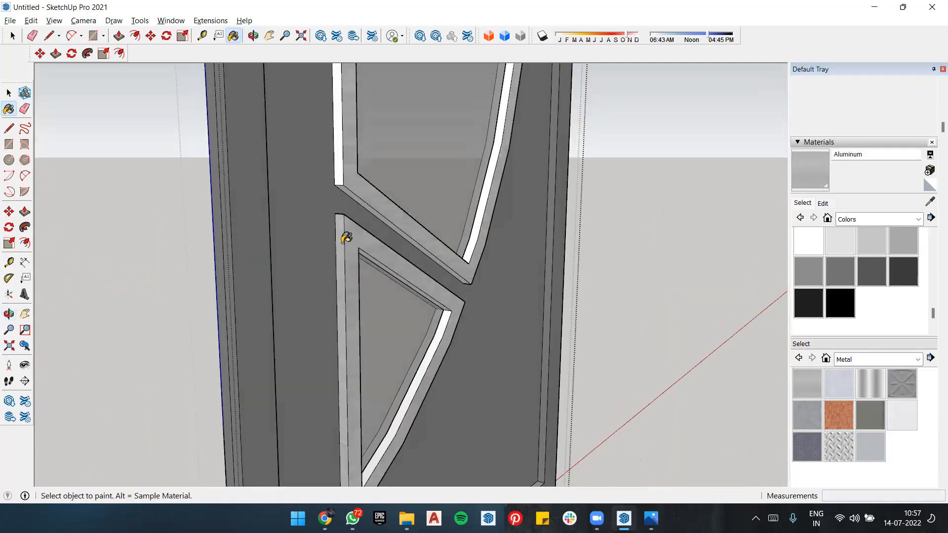
{"action": "left_click", "coordinate": [339, 179]}
{"action": "left_click", "coordinate": [346, 183]}
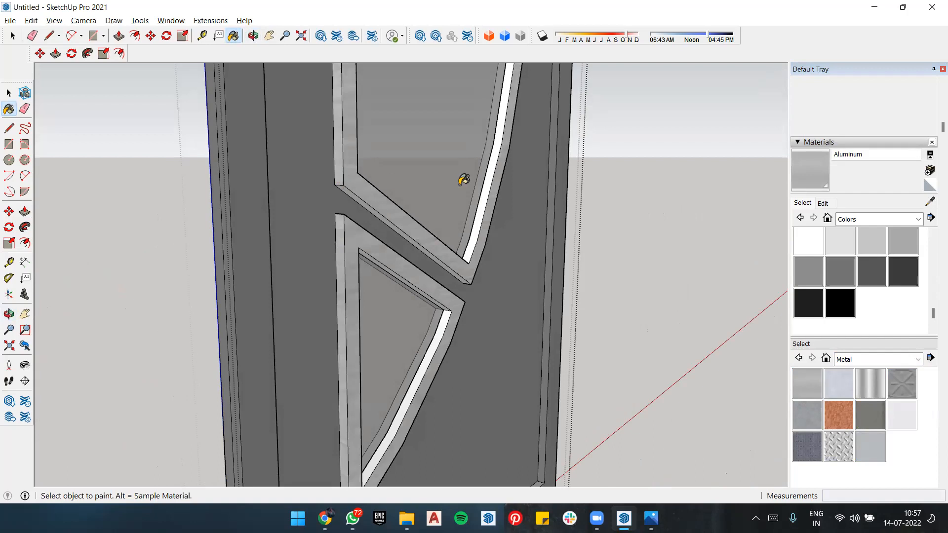
Step: Paint the inner curved side faces of the middle and lower glazing borders with Aluminum
{"action": "left_click", "coordinate": [489, 177]}
{"action": "scroll", "coordinate": [503, 413], "scroll_direction": "down", "scroll_amount": 5}
{"action": "scroll", "coordinate": [478, 317], "scroll_direction": "up", "scroll_amount": 5}
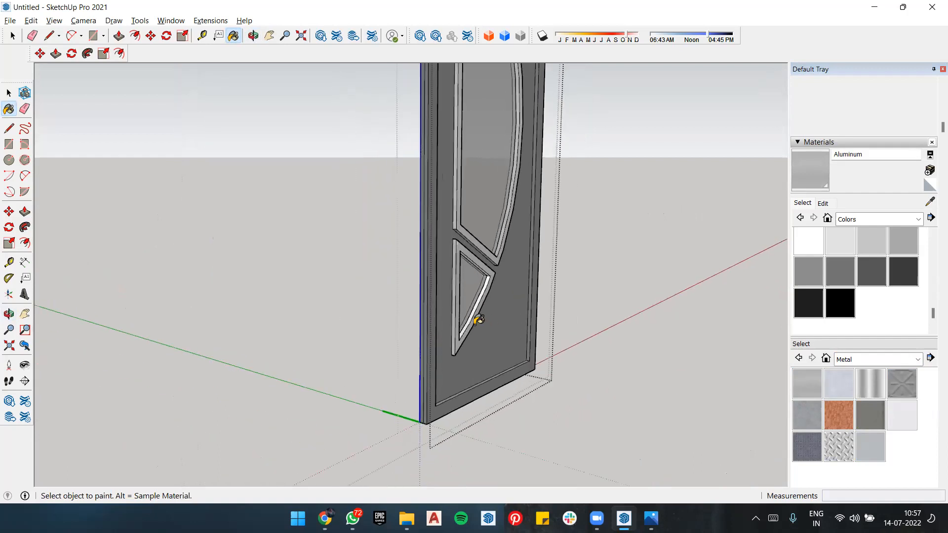
{"action": "left_click", "coordinate": [474, 288]}
Step: Paint the inner vertical side of the middle glazing border with Aluminum and check the finished borders
{"action": "mouse_move", "coordinate": [556, 311]}
{"action": "middle_mouse_down"}
{"action": "mouse_move", "coordinate": [161, 279]}
{"action": "mouse_move", "coordinate": [150, 249]}
{"action": "middle_mouse_up"}
{"action": "scroll", "coordinate": [211, 249], "scroll_direction": "down", "scroll_amount": 3}
{"action": "scroll", "coordinate": [216, 244], "scroll_direction": "down", "scroll_amount": 1}
{"action": "scroll", "coordinate": [209, 152], "scroll_direction": "up", "scroll_amount": 5}
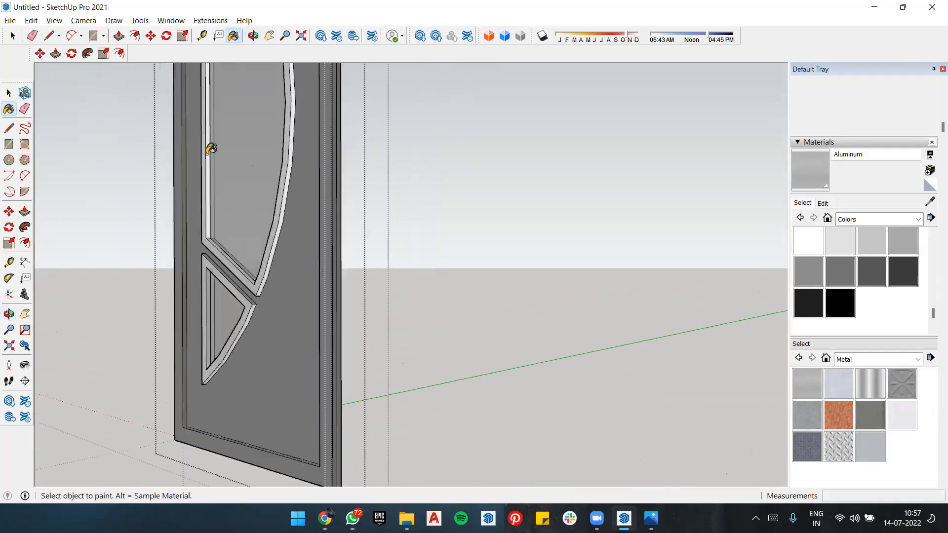
{"action": "left_click", "coordinate": [211, 148]}
{"action": "scroll", "coordinate": [355, 192], "scroll_direction": "down", "scroll_amount": 8}
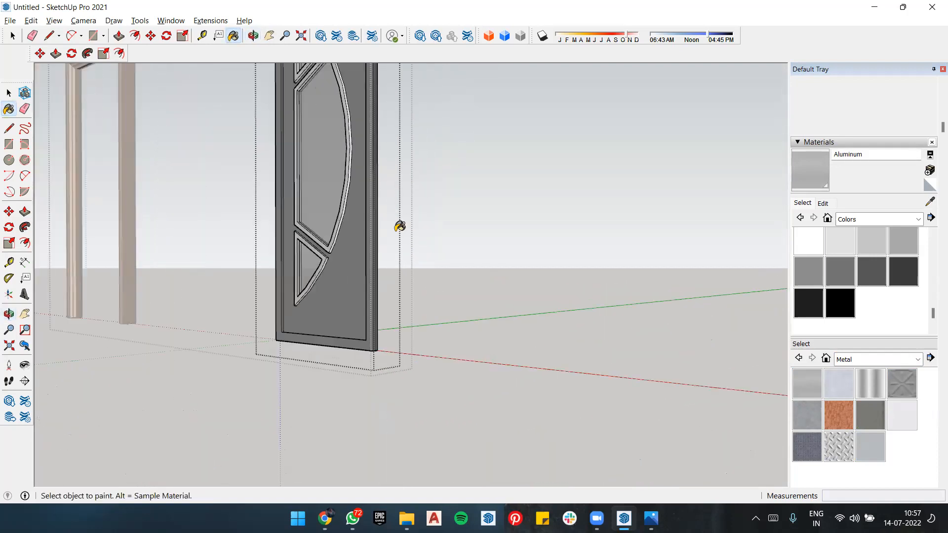
{"action": "scroll", "coordinate": [346, 146], "scroll_direction": "up", "scroll_amount": 5}
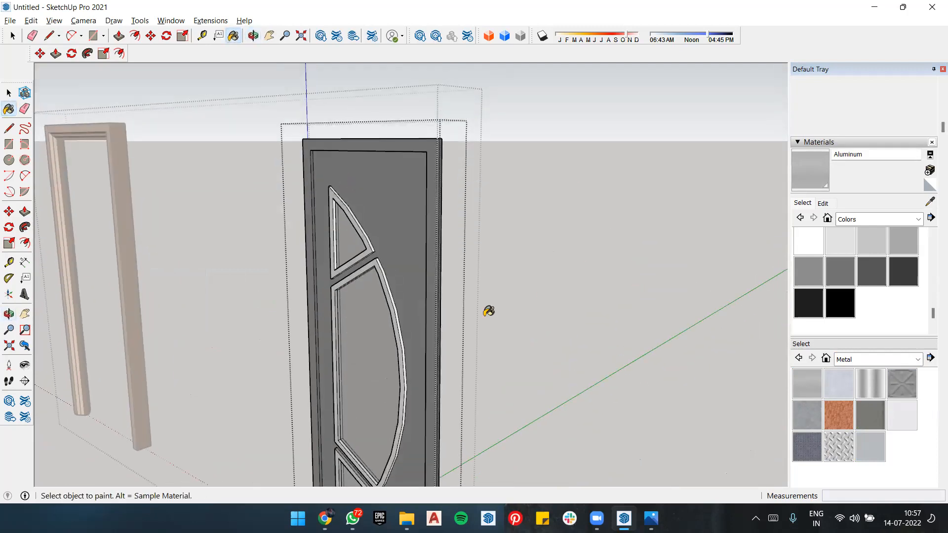
{"action": "mouse_move", "coordinate": [422, 169]}
{"action": "middle_mouse_down"}
{"action": "mouse_move", "coordinate": [356, 184]}
{"action": "mouse_move", "coordinate": [452, 205]}
{"action": "mouse_move", "coordinate": [130, 171]}
{"action": "mouse_move", "coordinate": [371, 217]}
{"action": "mouse_move", "coordinate": [475, 213]}
{"action": "middle_mouse_up"}
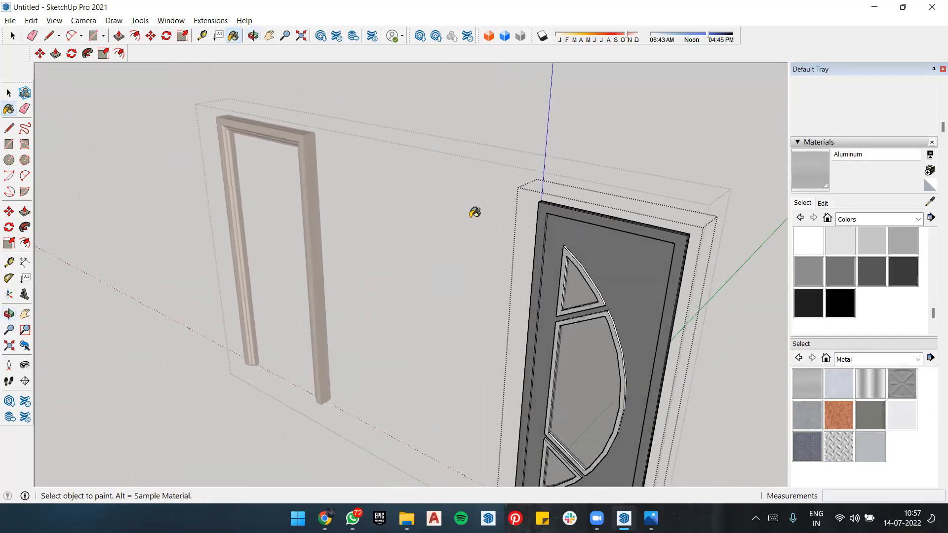
{"action": "key", "text": "ctrl"}
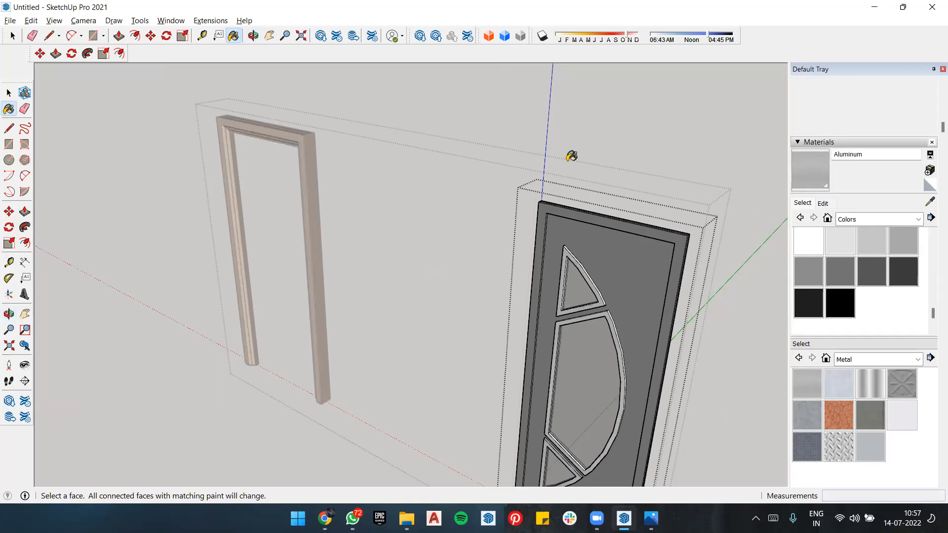
Step: Paint the upper glazing border's remaining outer and inner side faces and the middle border's outer curved side with Aluminum
{"action": "scroll", "coordinate": [549, 304], "scroll_direction": "up", "scroll_amount": 6}
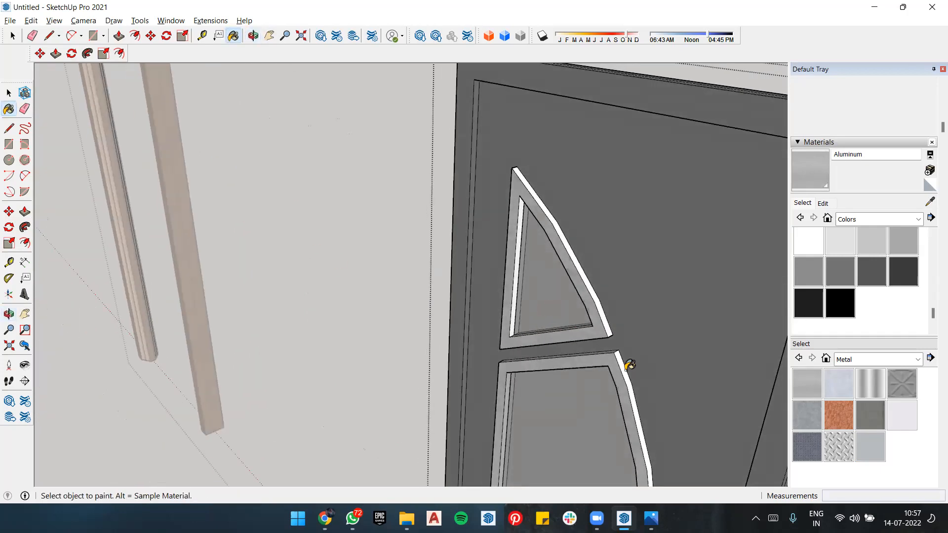
{"action": "scroll", "coordinate": [629, 365], "scroll_direction": "up", "scroll_amount": 5}
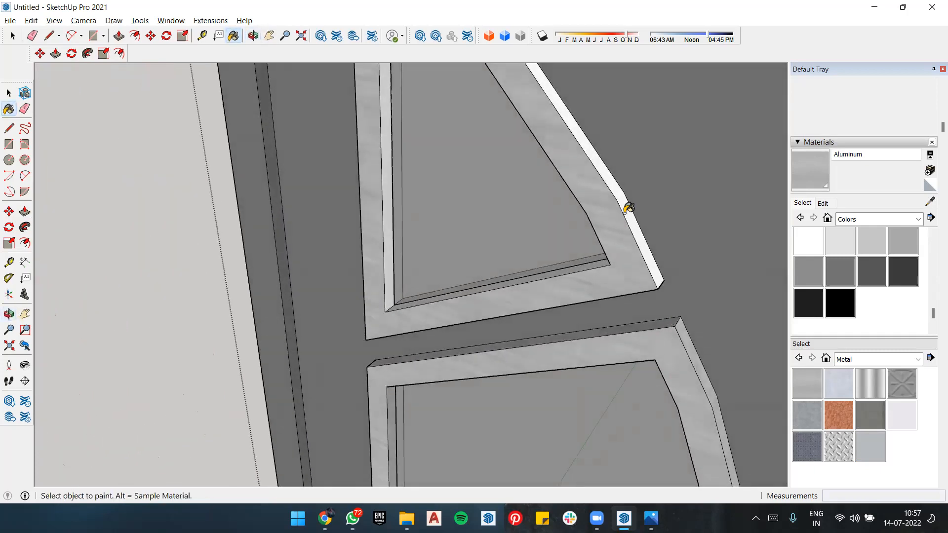
{"action": "mouse_move", "coordinate": [471, 247]}
{"action": "middle_mouse_down"}
{"action": "mouse_move", "coordinate": [579, 209]}
{"action": "mouse_move", "coordinate": [548, 190]}
{"action": "middle_mouse_up"}
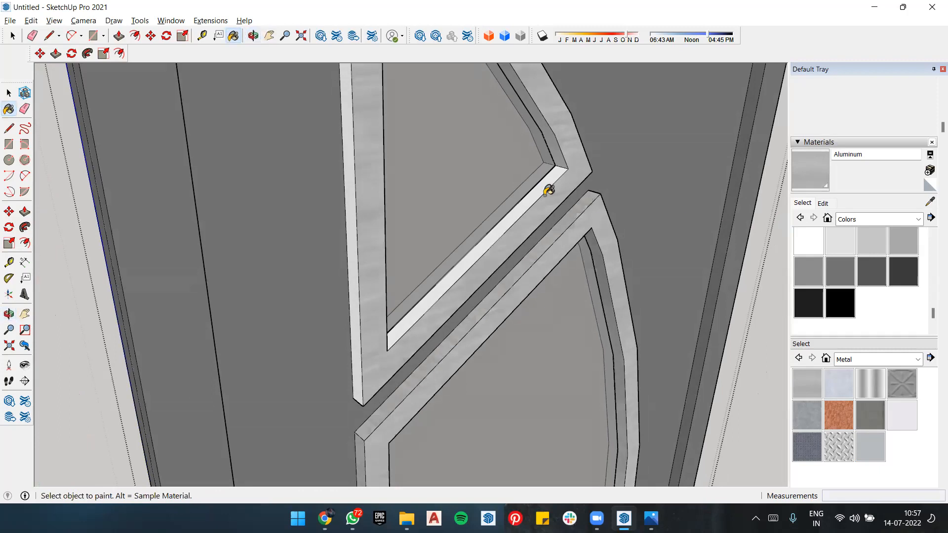
{"action": "left_click", "coordinate": [547, 188]}
{"action": "middle_click_drag", "start_coordinate": [498, 221], "coordinate": [328, 215]}
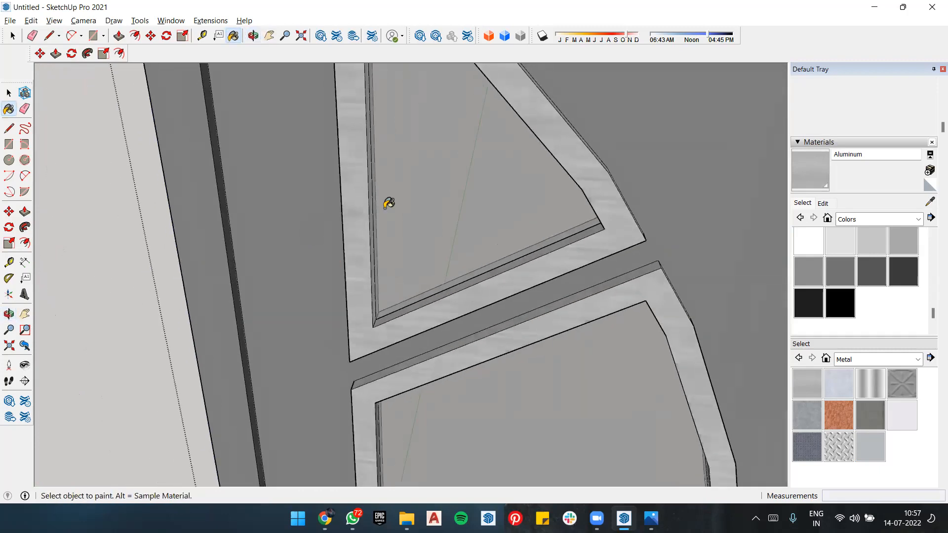
{"action": "middle_click_drag", "start_coordinate": [452, 195], "coordinate": [405, 180]}
{"action": "scroll", "coordinate": [395, 176], "scroll_direction": "down", "scroll_amount": 10}
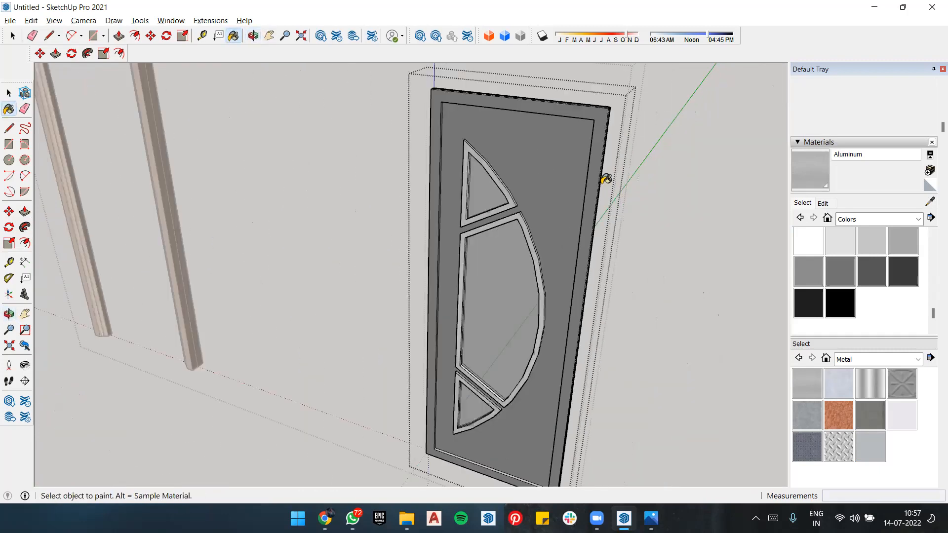
Step: Exit editing of the door panel group
{"action": "mouse_move", "coordinate": [536, 282]}
{"action": "middle_mouse_down"}
{"action": "mouse_move", "coordinate": [612, 220]}
{"action": "mouse_move", "coordinate": [516, 332]}
{"action": "middle_mouse_up"}
{"action": "scroll", "coordinate": [518, 335], "scroll_direction": "down", "scroll_amount": 2}
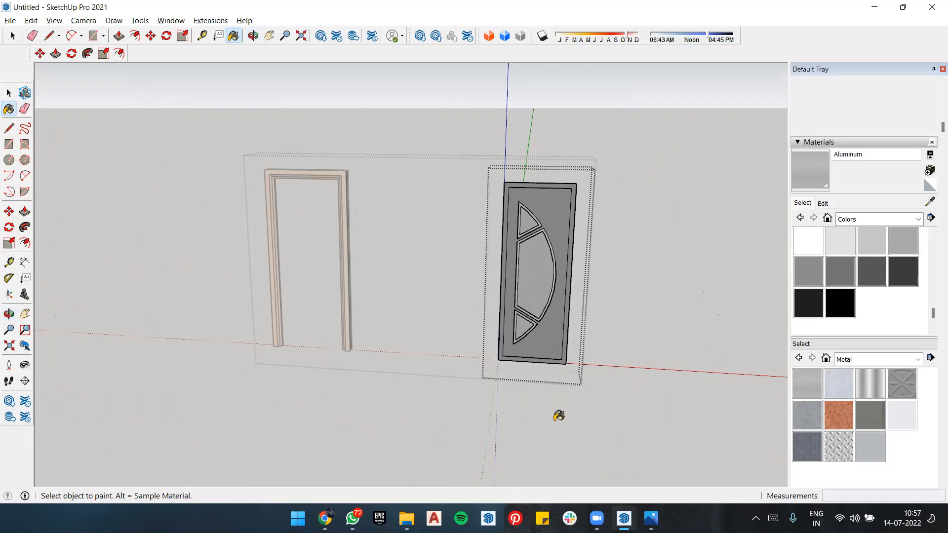
{"action": "key", "text": "space"}
{"action": "left_click", "coordinate": [659, 283]}
Step: Draw a circle with a .5" radius flat on the ground in front of the door panel
{"action": "middle_click_drag", "start_coordinate": [636, 344], "coordinate": [424, 375]}
{"action": "scroll", "coordinate": [522, 399], "scroll_direction": "down", "scroll_amount": 4}
{"action": "scroll", "coordinate": [502, 396], "scroll_direction": "up", "scroll_amount": 5}
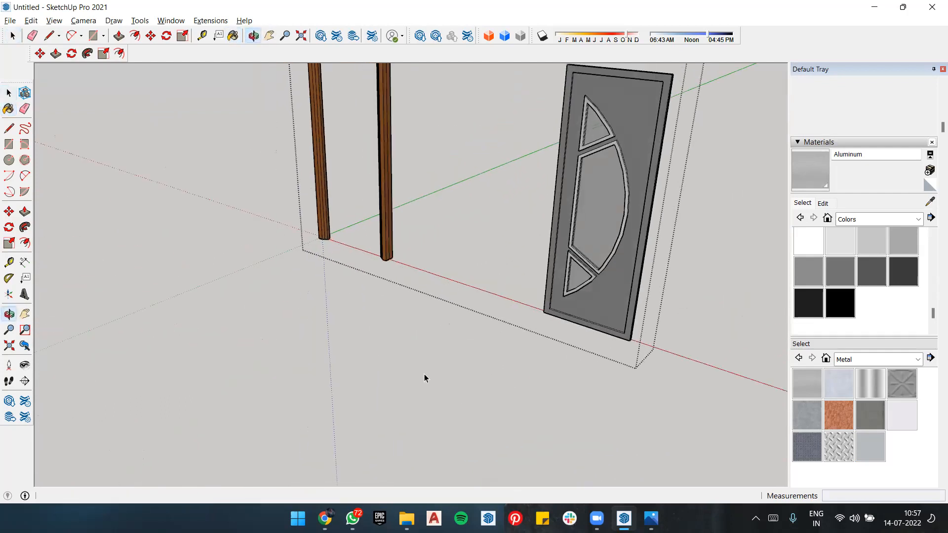
{"action": "scroll", "coordinate": [543, 339], "scroll_direction": "down", "scroll_amount": 2}
{"action": "scroll", "coordinate": [535, 340], "scroll_direction": "up", "scroll_amount": 3}
{"action": "middle_click_drag", "start_coordinate": [535, 340], "coordinate": [501, 417]}
{"action": "key", "text": "e"}
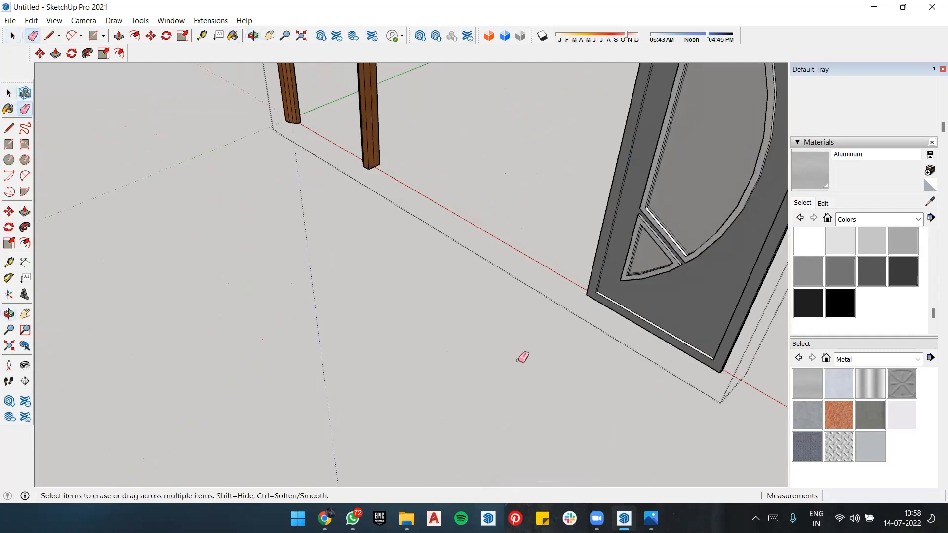
{"action": "key", "text": "c"}
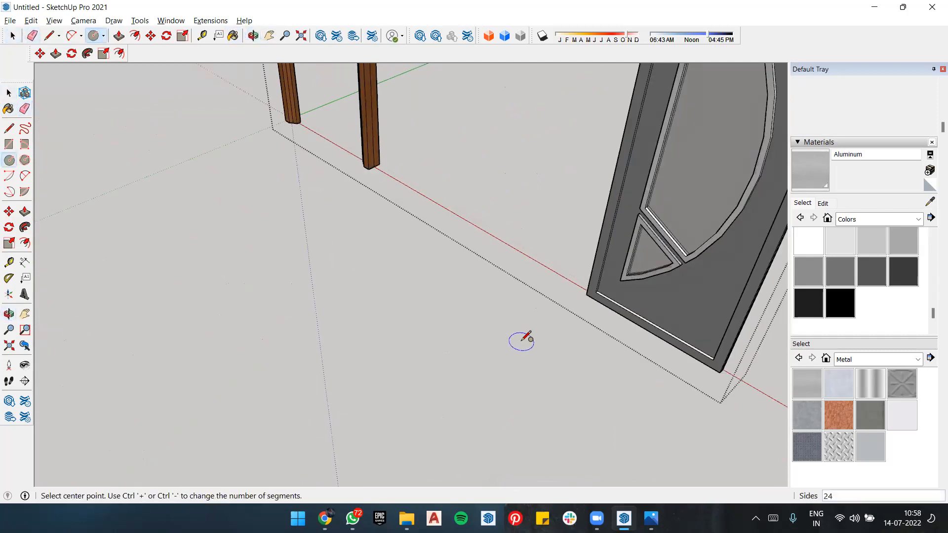
{"action": "left_click", "coordinate": [521, 341]}
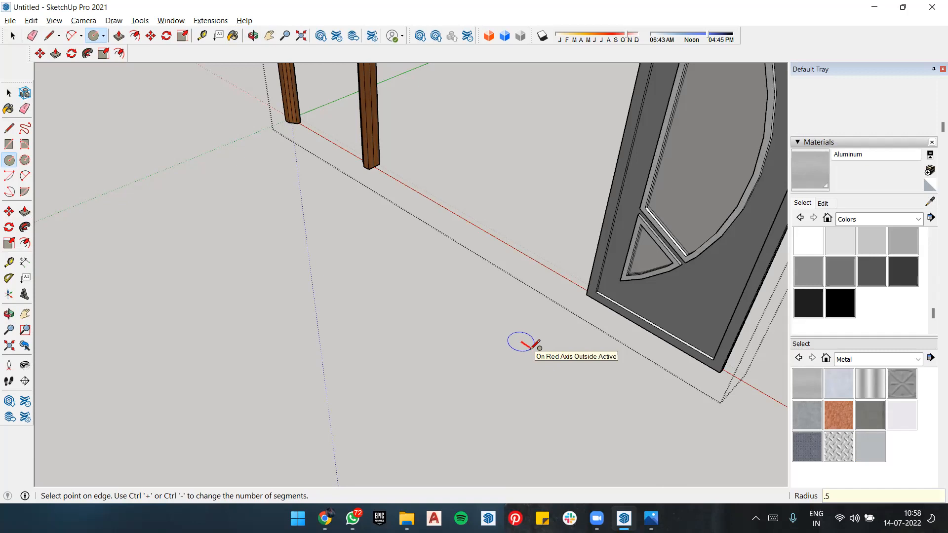
{"action": "type", "text": ".5\""}
{"action": "key", "text": "Return"}
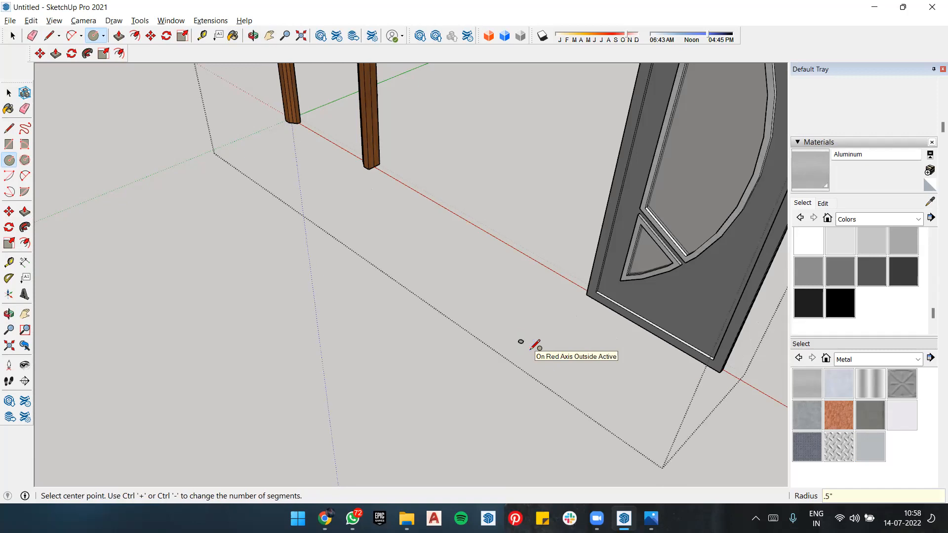
Step: Draw a vertical line about 1' 8" long upward from the circle's center
{"action": "scroll", "coordinate": [536, 344], "scroll_direction": "up", "scroll_amount": 6}
{"action": "scroll", "coordinate": [472, 331], "scroll_direction": "down", "scroll_amount": 2}
{"action": "scroll", "coordinate": [548, 387], "scroll_direction": "up", "scroll_amount": 4}
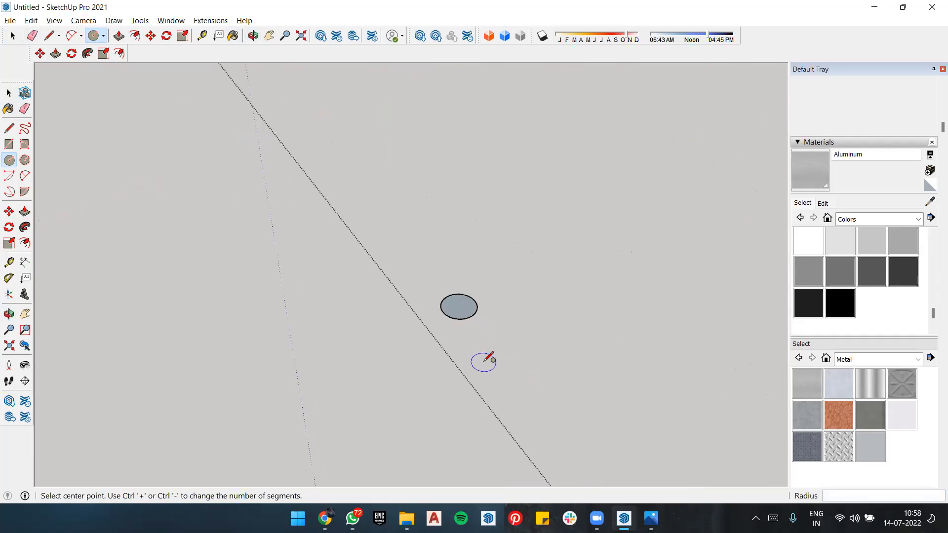
{"action": "key", "text": "l"}
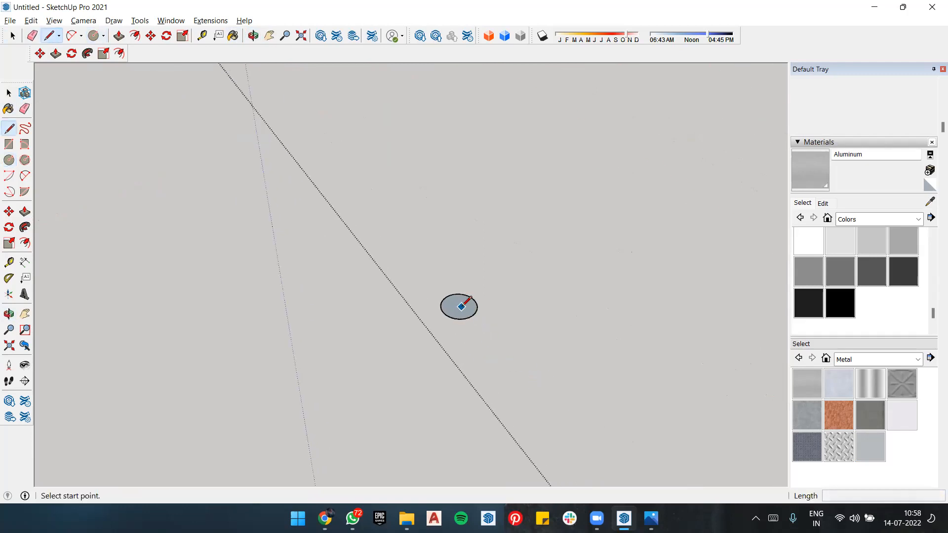
{"action": "left_click", "coordinate": [459, 306]}
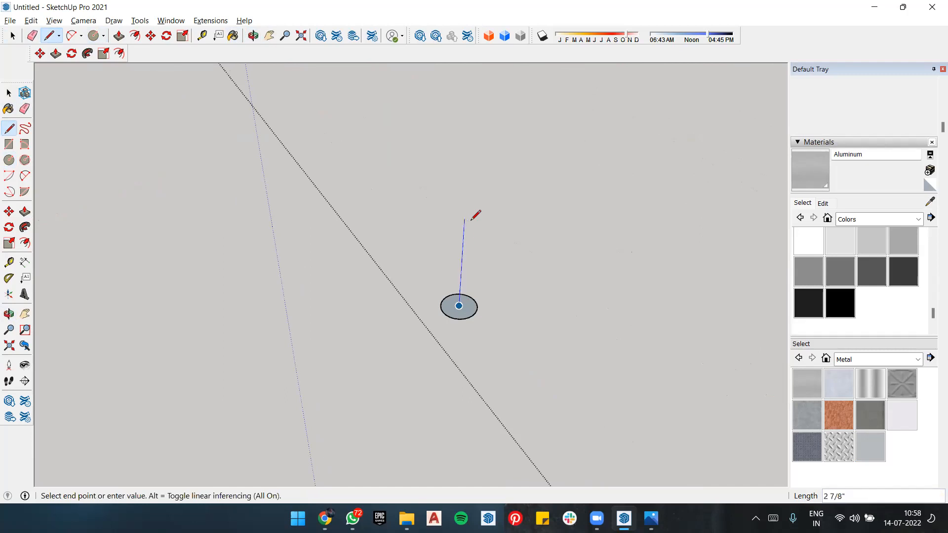
{"action": "scroll", "coordinate": [460, 373], "scroll_direction": "down", "scroll_amount": 3}
{"action": "scroll", "coordinate": [488, 148], "scroll_direction": "down", "scroll_amount": 1}
{"action": "scroll", "coordinate": [491, 142], "scroll_direction": "down", "scroll_amount": 1}
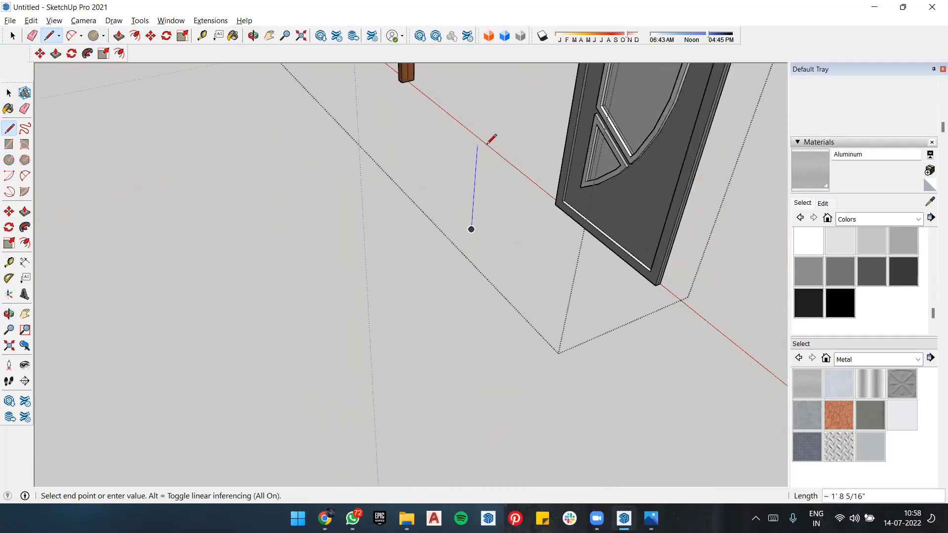
{"action": "left_click", "coordinate": [487, 144]}
{"action": "scroll", "coordinate": [490, 193], "scroll_direction": "up", "scroll_amount": 1}
{"action": "key", "text": "space"}
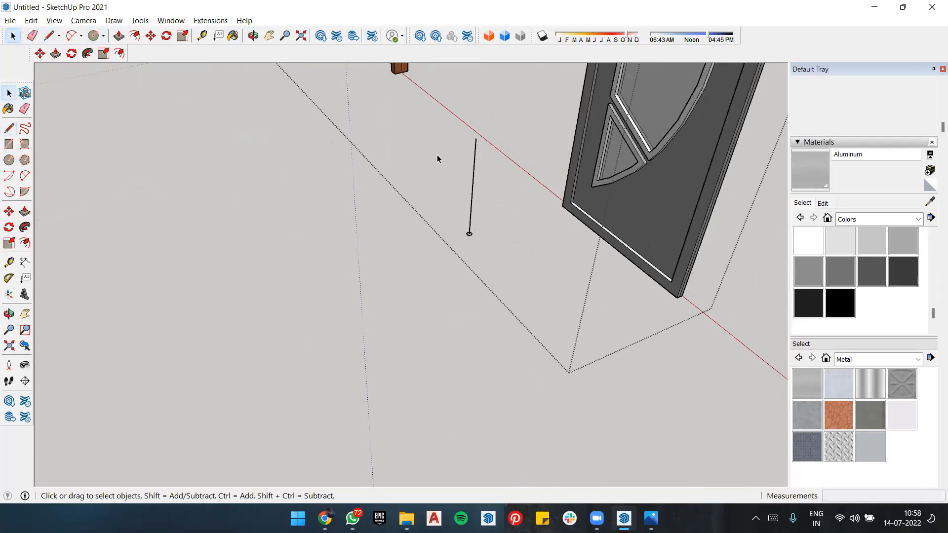
Step: Draw a short line about 2 7/8" long toward the door along the green axis from the vertical line's midpoint
{"action": "scroll", "coordinate": [473, 156], "scroll_direction": "up", "scroll_amount": 2}
{"action": "middle_click_drag", "start_coordinate": [505, 153], "coordinate": [459, 145]}
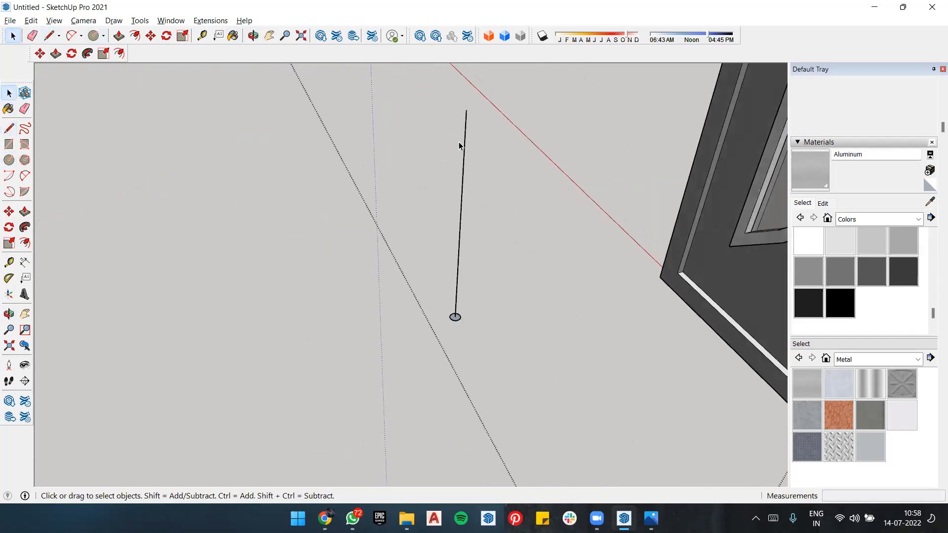
{"action": "key", "text": "l"}
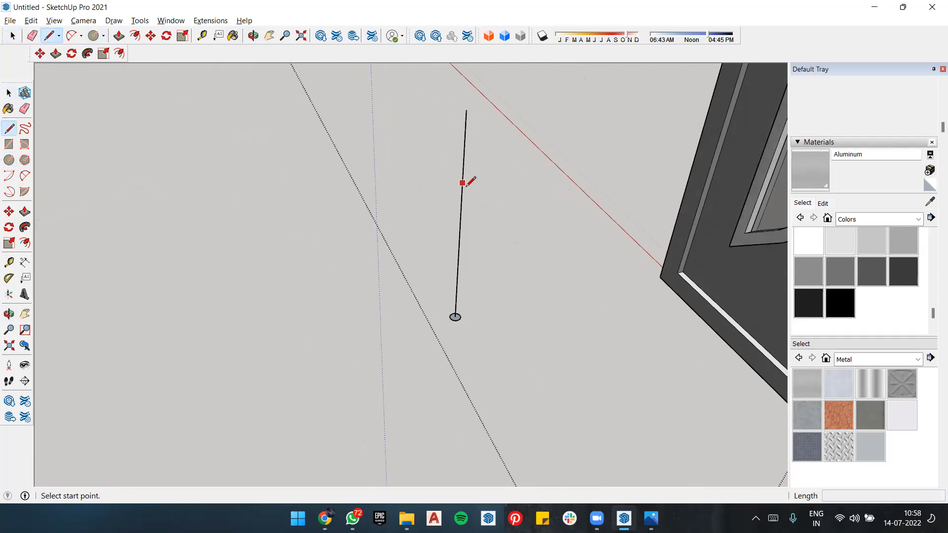
{"action": "left_click", "coordinate": [460, 224]}
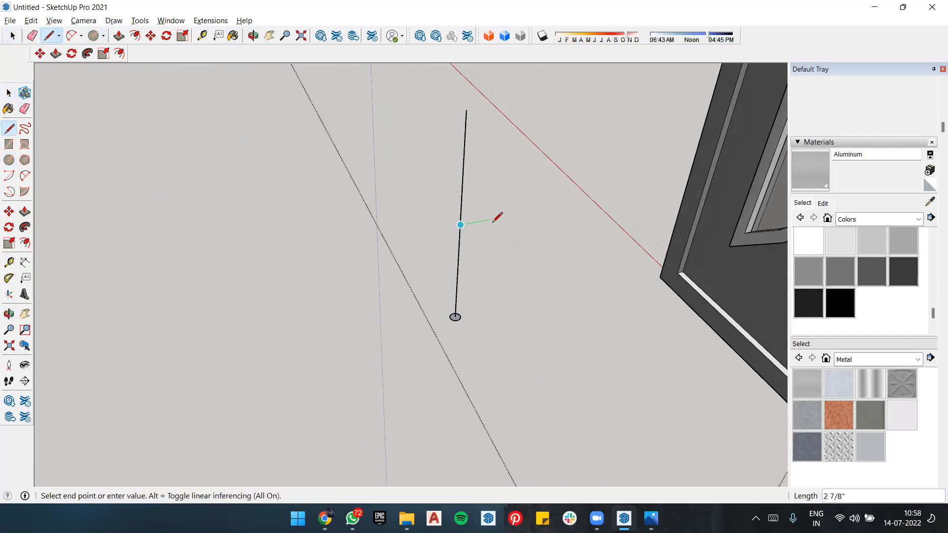
{"action": "left_click", "coordinate": [492, 218]}
{"action": "key", "text": "space"}
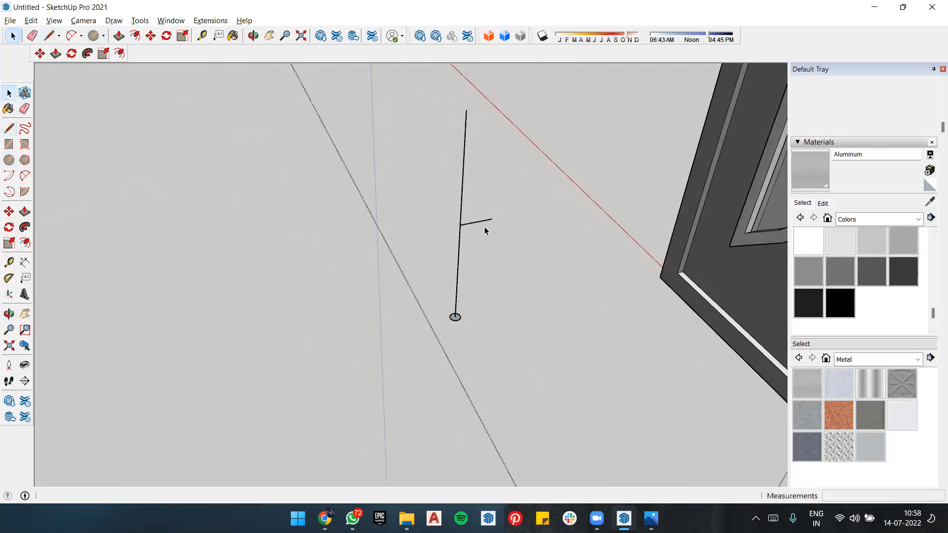
Step: Draw an upper branch line along the green axis from the midpoint of the vertical line's upper half
{"action": "key", "text": "l"}
{"action": "left_click", "coordinate": [462, 170]}
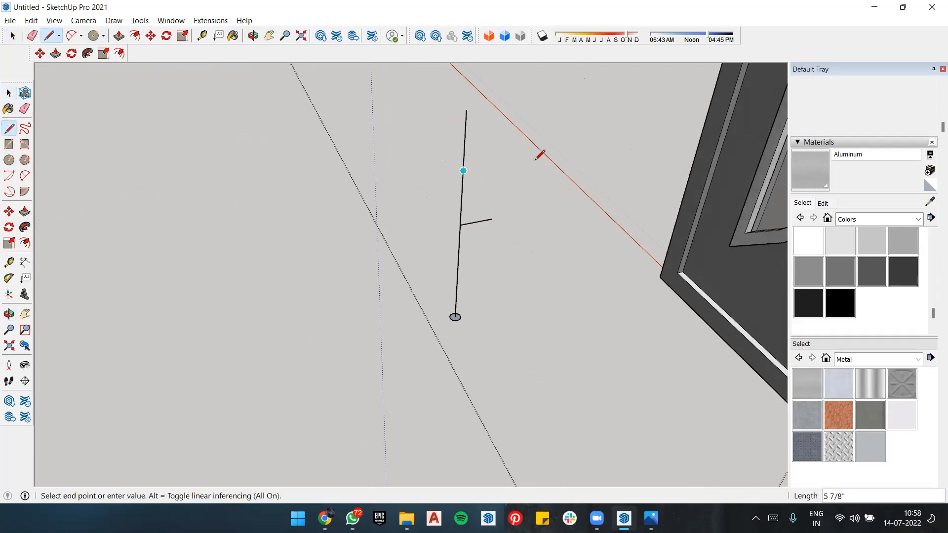
{"action": "left_click", "coordinate": [503, 163]}
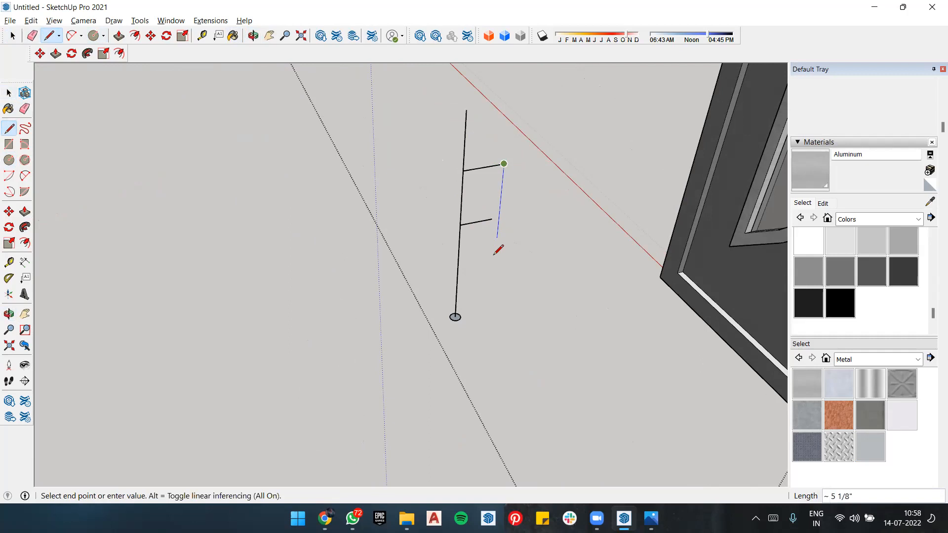
{"action": "key", "text": "Escape"}
{"action": "key", "text": "space"}
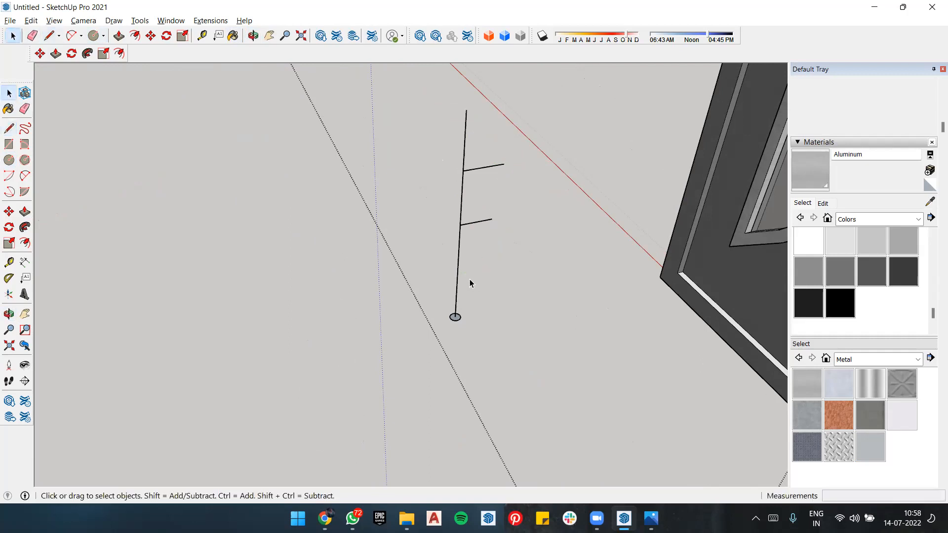
Step: Draw a matching branch line along the green axis from the vertical line's lower half and erase the middle branch
{"action": "key", "text": "l"}
{"action": "left_click", "coordinate": [459, 271]}
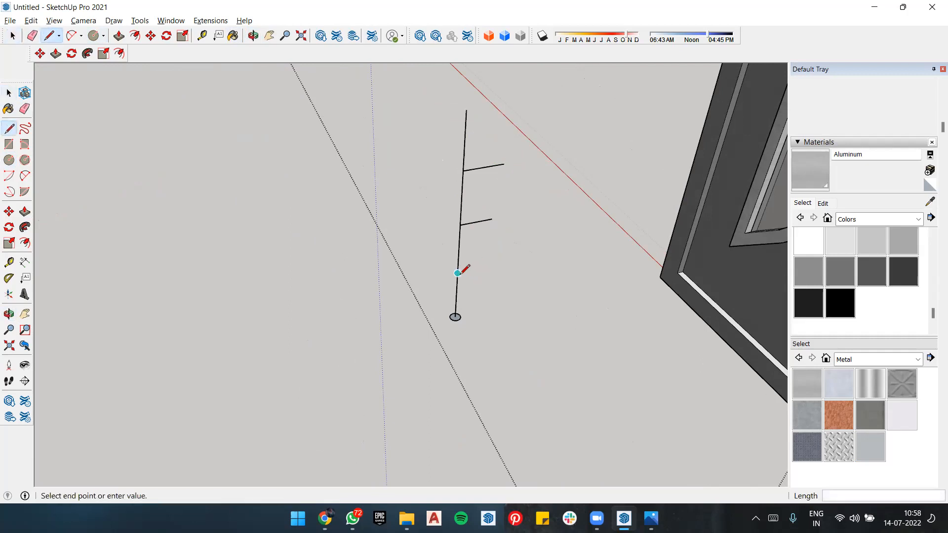
{"action": "left_click", "coordinate": [499, 262]}
{"action": "key", "text": "e"}
{"action": "left_click", "coordinate": [483, 220]}
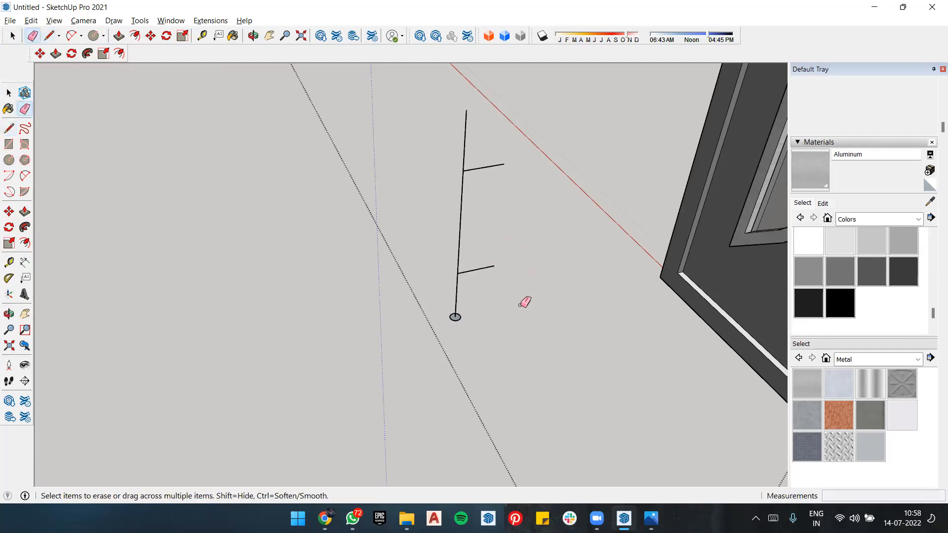
Step: Draw a circle with a .5" radius at the end of each branch line, perpendicular to the green axis
{"action": "key", "text": "c"}
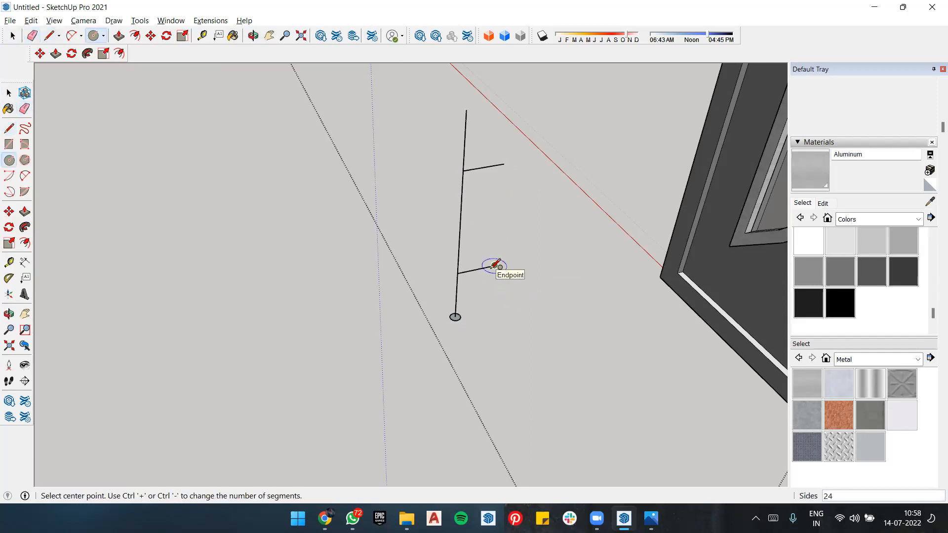
{"action": "left_click", "coordinate": [494, 265]}
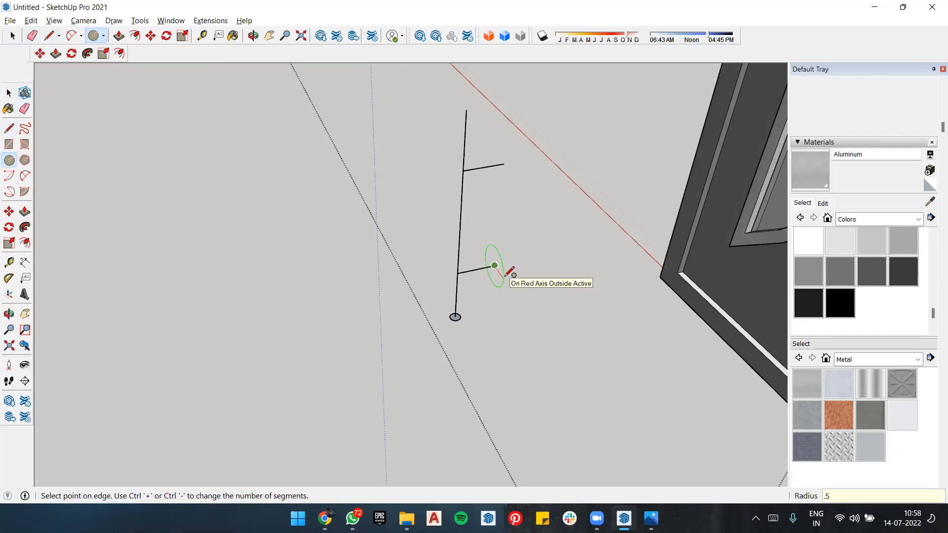
{"action": "type", "text": ".5"}
{"action": "key", "text": "Return"}
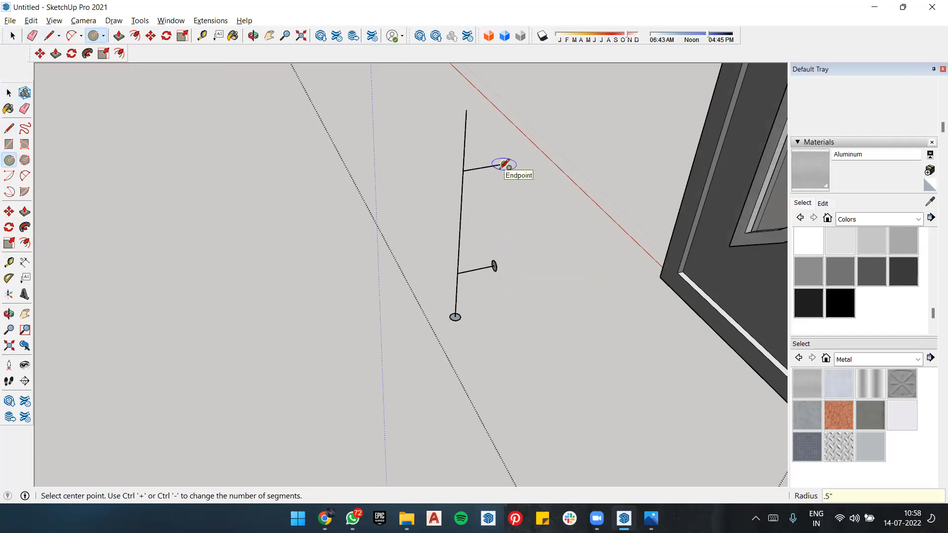
{"action": "left_click", "coordinate": [503, 163]}
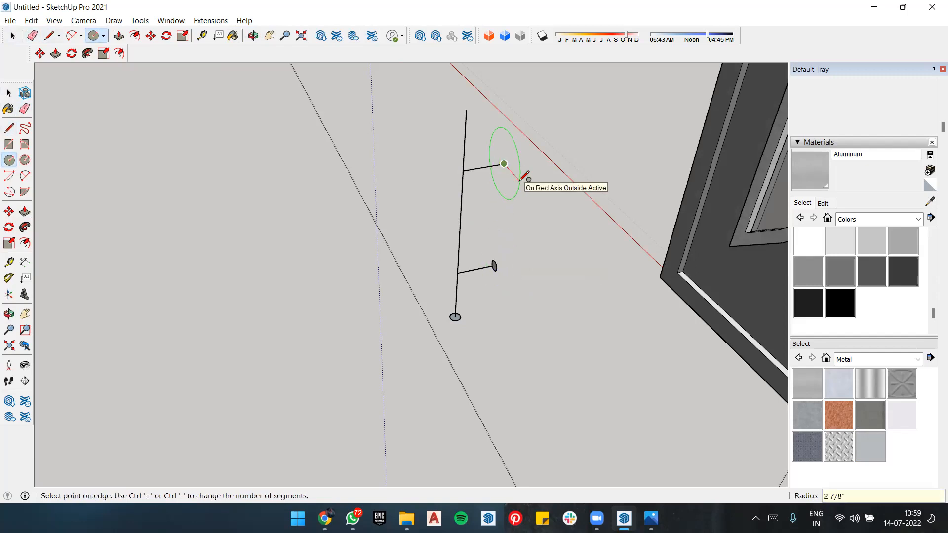
{"action": "type", "text": ".5"}
{"action": "key", "text": "Return"}
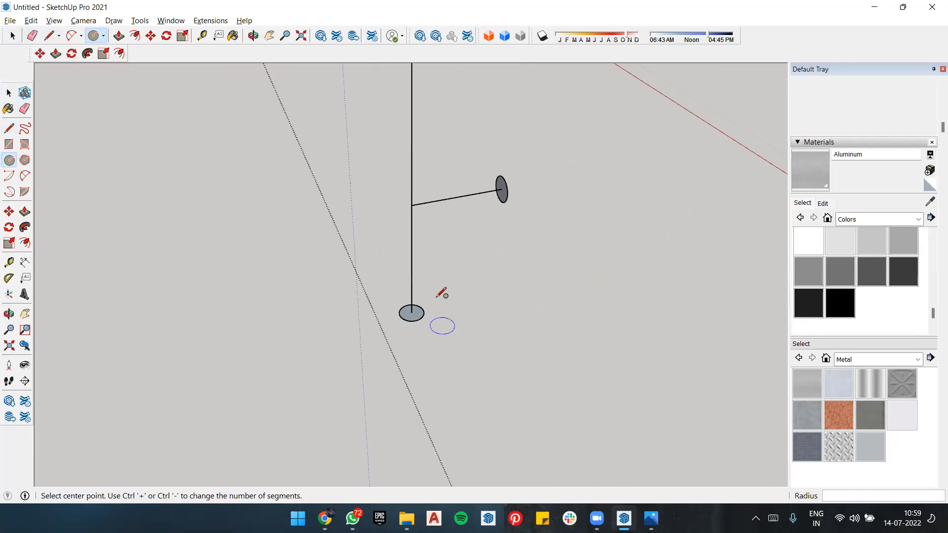
Step: Reverse the faces of the circle at the vertical line's base and the circle at the lower branch's end
{"action": "key", "text": "space"}
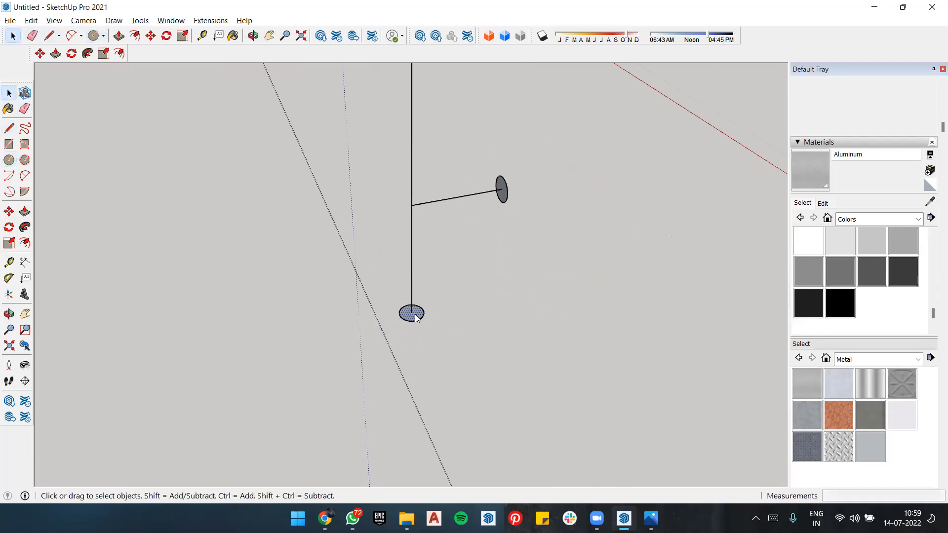
{"action": "right_click", "coordinate": [415, 316]}
{"action": "left_click", "coordinate": [420, 228]}
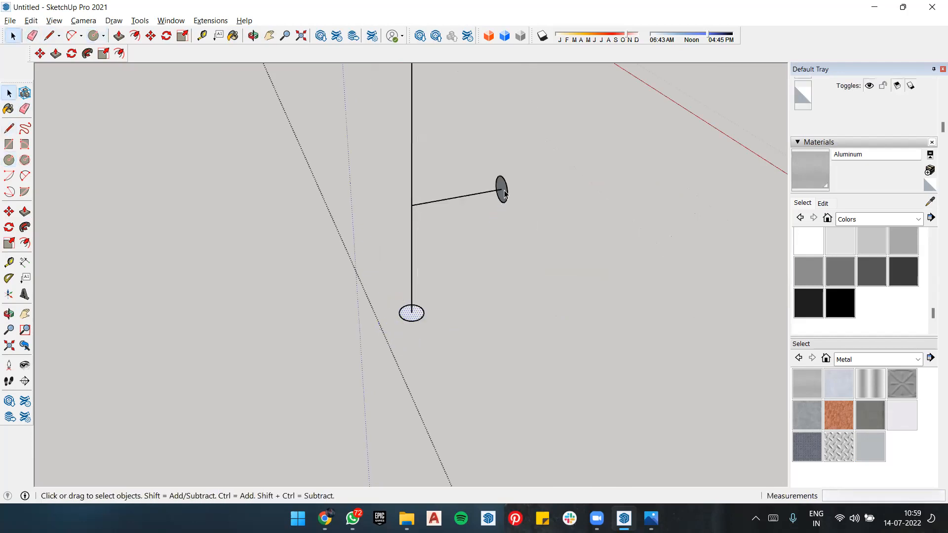
{"action": "right_click", "coordinate": [504, 193]}
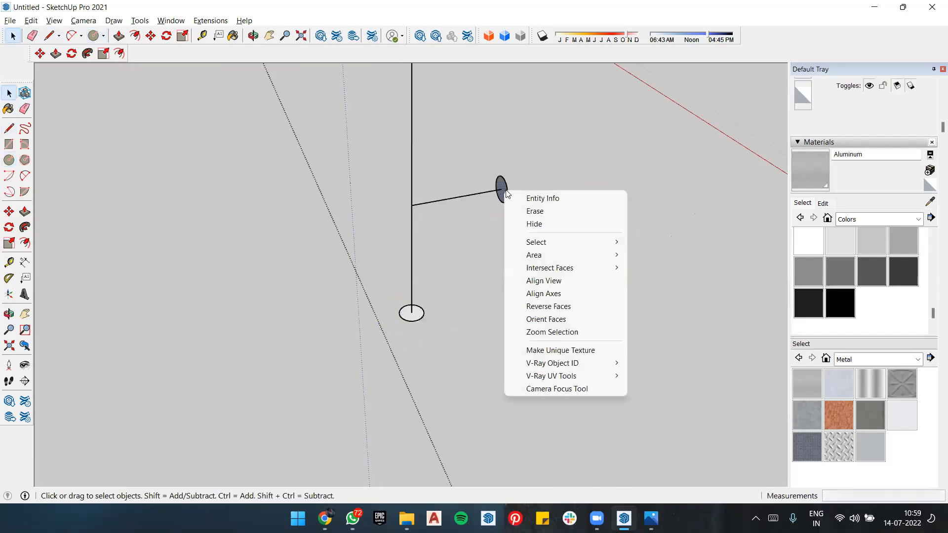
{"action": "left_click", "coordinate": [547, 306]}
Step: Reverse the face of the circle at the upper branch's end
{"action": "middle_click_drag", "start_coordinate": [514, 269], "coordinate": [519, 135]}
{"action": "left_click", "coordinate": [523, 121]}
{"action": "right_click", "coordinate": [524, 121]}
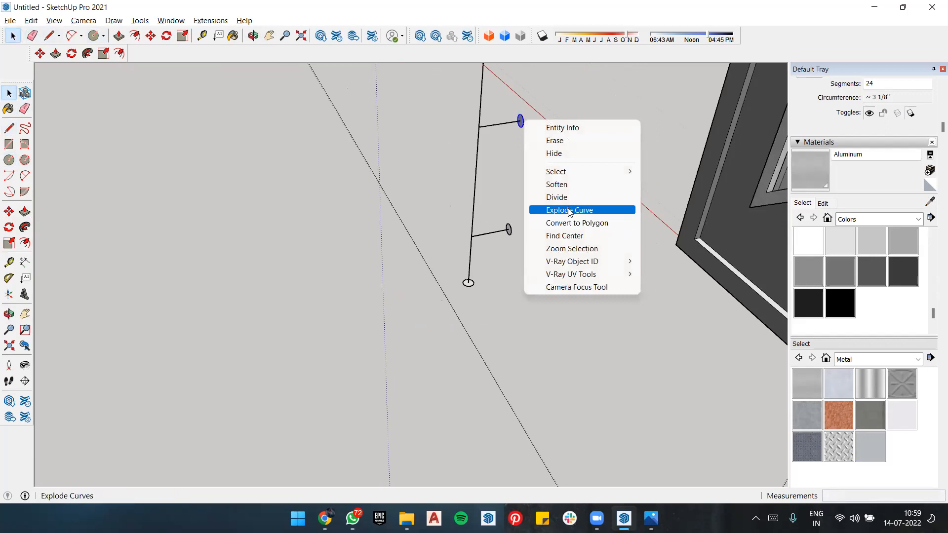
{"action": "left_click", "coordinate": [500, 178]}
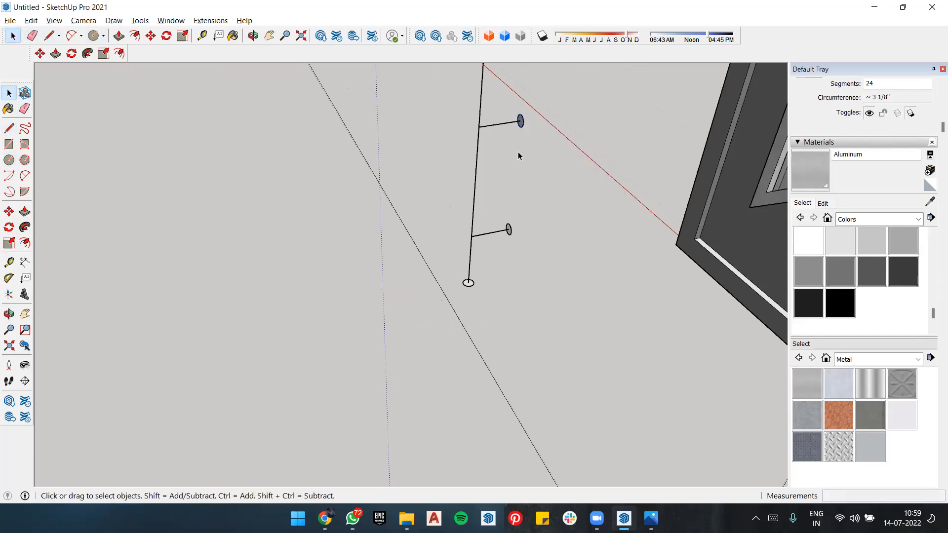
{"action": "right_click", "coordinate": [521, 125]}
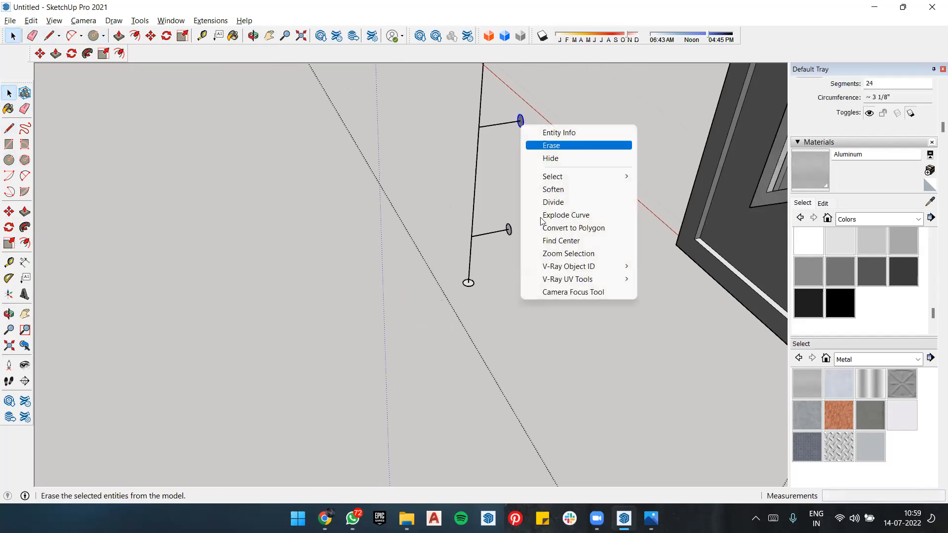
{"action": "left_click", "coordinate": [502, 278]}
{"action": "scroll", "coordinate": [528, 111], "scroll_direction": "up", "scroll_amount": 10}
{"action": "middle_click_drag", "start_coordinate": [530, 113], "coordinate": [676, 126]}
{"action": "right_click", "coordinate": [678, 123]}
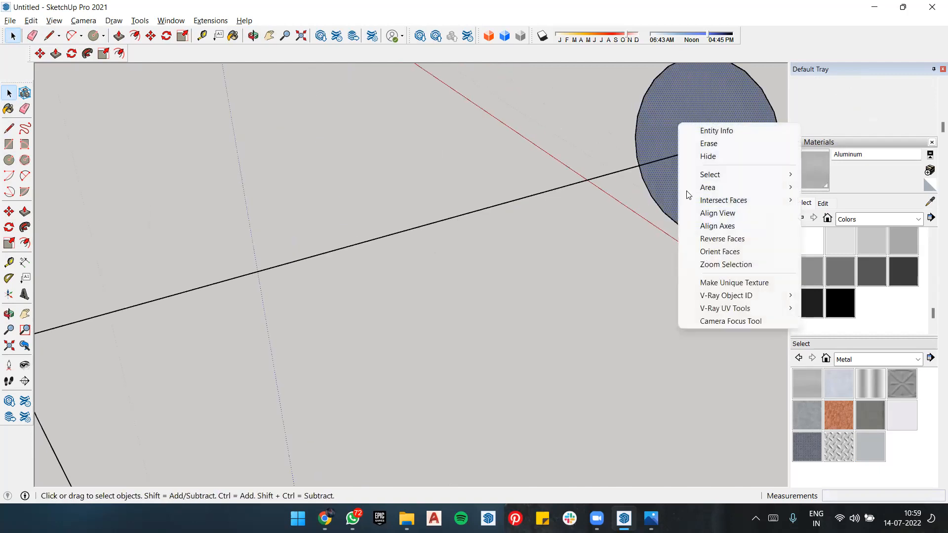
{"action": "left_click", "coordinate": [707, 236]}
{"action": "scroll", "coordinate": [549, 296], "scroll_direction": "down", "scroll_amount": 8}
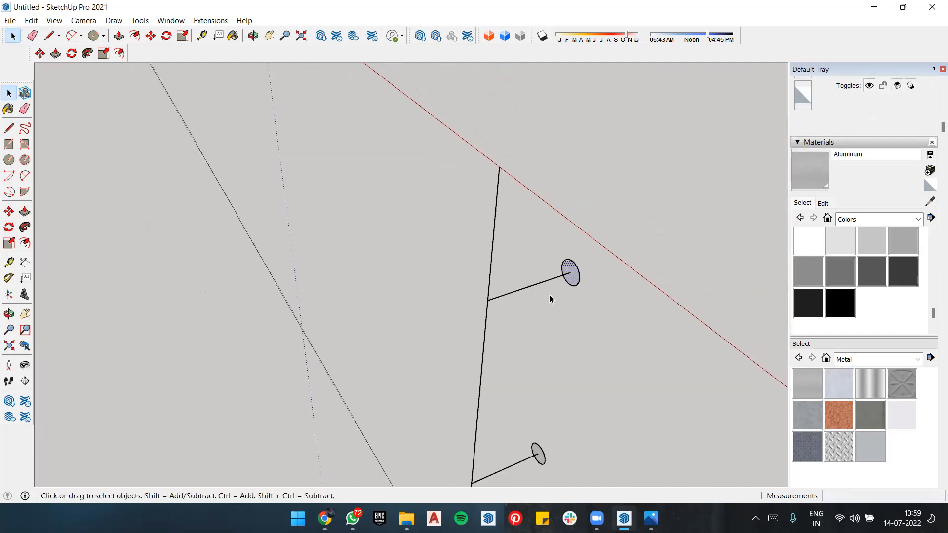
Step: Push/Pull both branch-end circles 3 1/2" along their branches to meet the vertical line
{"action": "scroll", "coordinate": [549, 298], "scroll_direction": "down", "scroll_amount": 4}
{"action": "middle_click_drag", "start_coordinate": [580, 301], "coordinate": [567, 343]}
{"action": "key", "text": "r"}
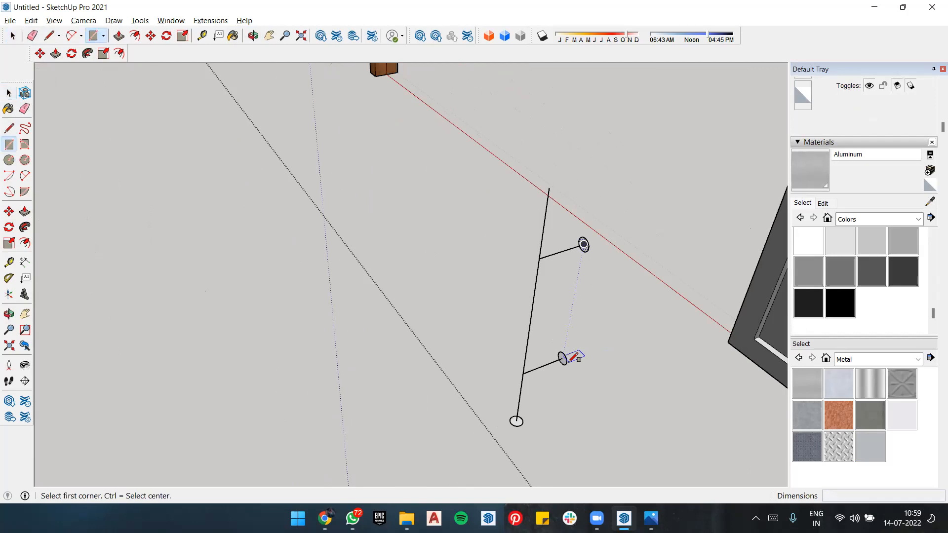
{"action": "key", "text": "p"}
{"action": "left_click", "coordinate": [562, 363]}
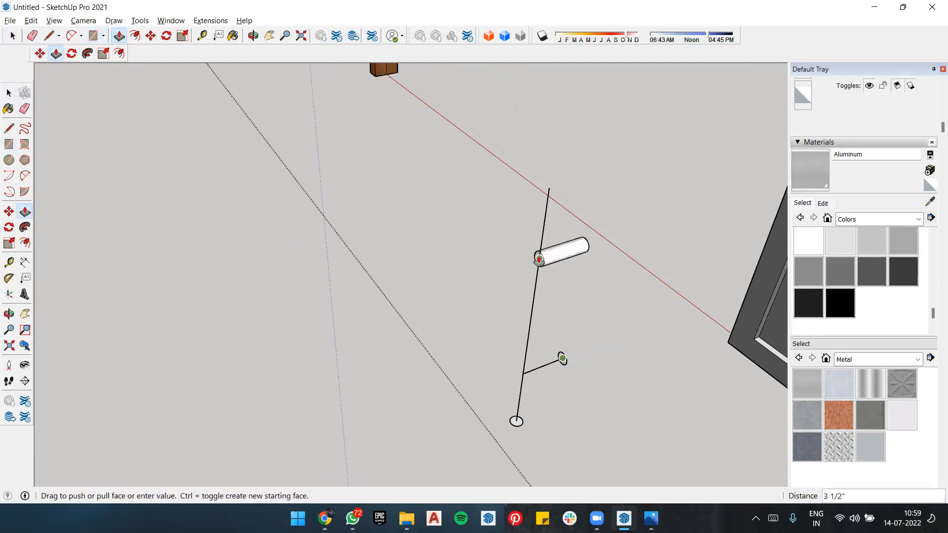
{"action": "left_click", "coordinate": [539, 258]}
{"action": "left_click", "coordinate": [562, 362]}
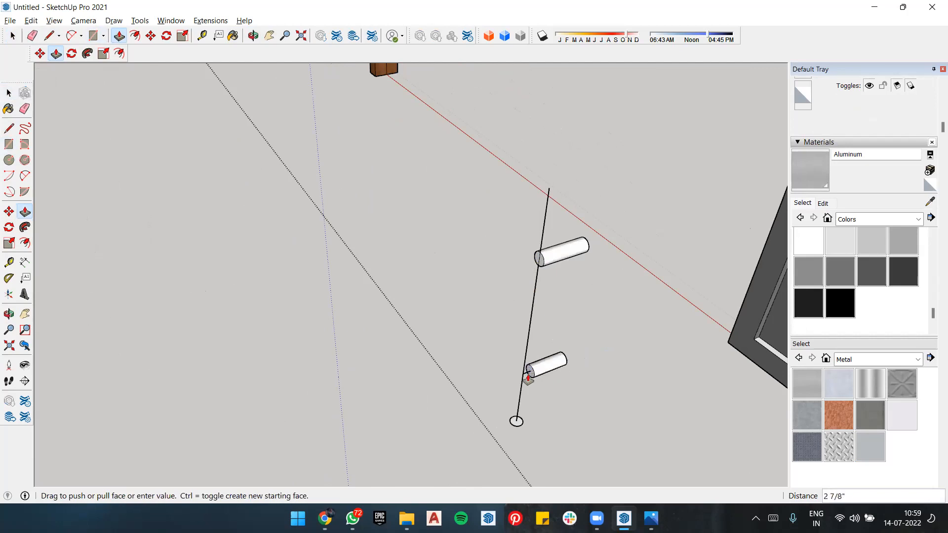
{"action": "left_click", "coordinate": [532, 377]}
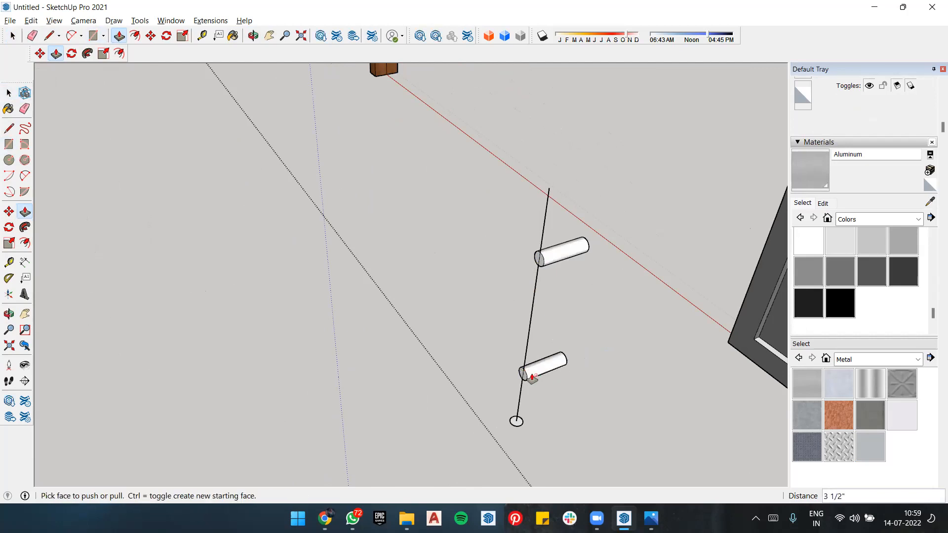
Step: Push/Pull the base circle up to the vertical line's top end to form the handle's main bar
{"action": "left_click", "coordinate": [518, 423]}
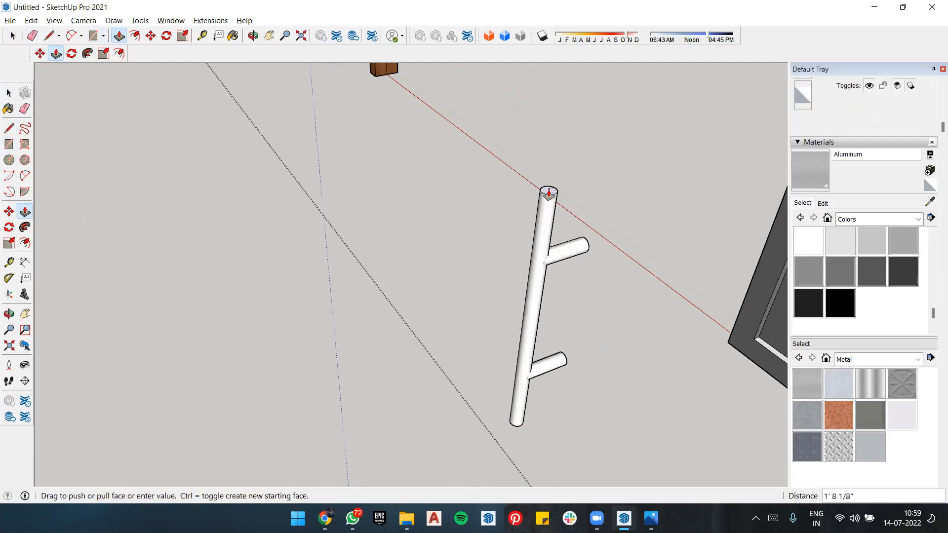
{"action": "left_click", "coordinate": [549, 193]}
{"action": "middle_click_drag", "start_coordinate": [552, 218], "coordinate": [494, 204]}
{"action": "key", "text": "space"}
{"action": "left_click", "coordinate": [585, 312]}
Step: Paint the handle's main bar and both branches with the black Color M09
{"action": "scroll", "coordinate": [585, 312], "scroll_direction": "down", "scroll_amount": 1}
{"action": "scroll", "coordinate": [494, 204], "scroll_direction": "down", "scroll_amount": 2}
{"action": "scroll", "coordinate": [514, 215], "scroll_direction": "up", "scroll_amount": 3}
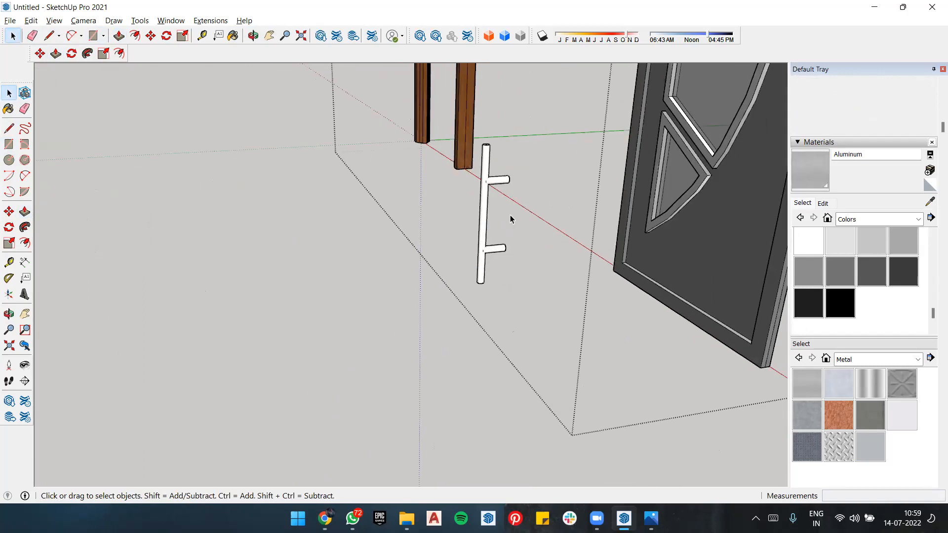
{"action": "left_click", "coordinate": [839, 309]}
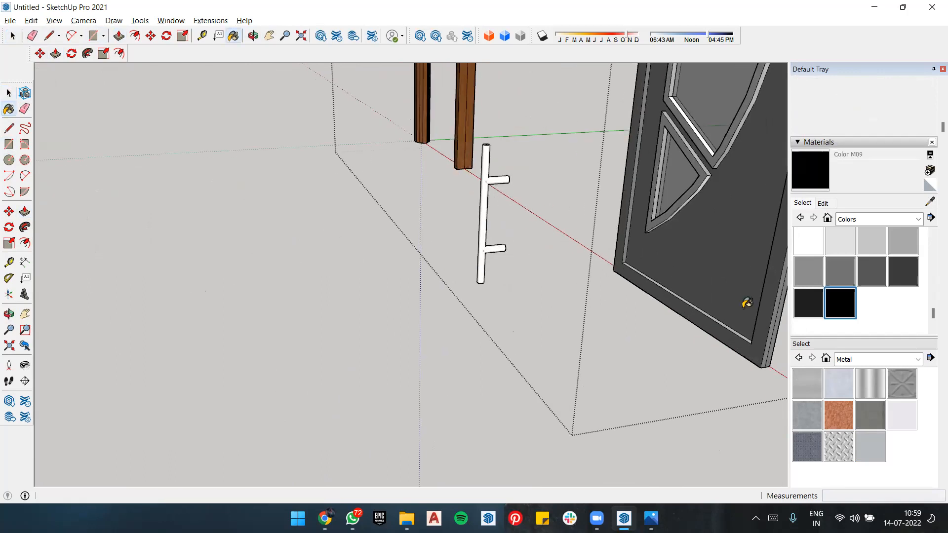
{"action": "left_click", "coordinate": [489, 213]}
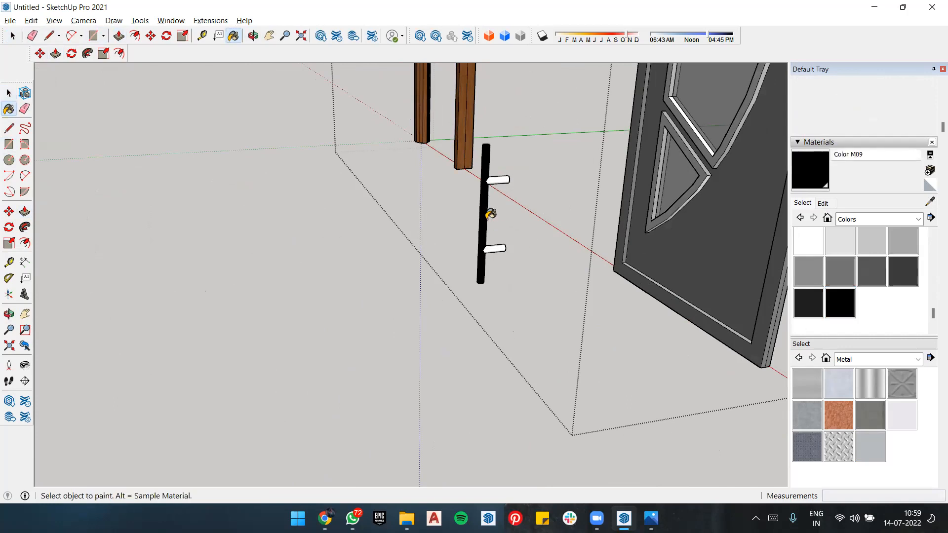
{"action": "left_click", "coordinate": [504, 179]}
{"action": "mouse_move", "coordinate": [508, 178]}
{"action": "middle_mouse_down"}
{"action": "mouse_move", "coordinate": [398, 201]}
{"action": "mouse_move", "coordinate": [671, 203]}
{"action": "mouse_move", "coordinate": [751, 256]}
{"action": "middle_mouse_up"}
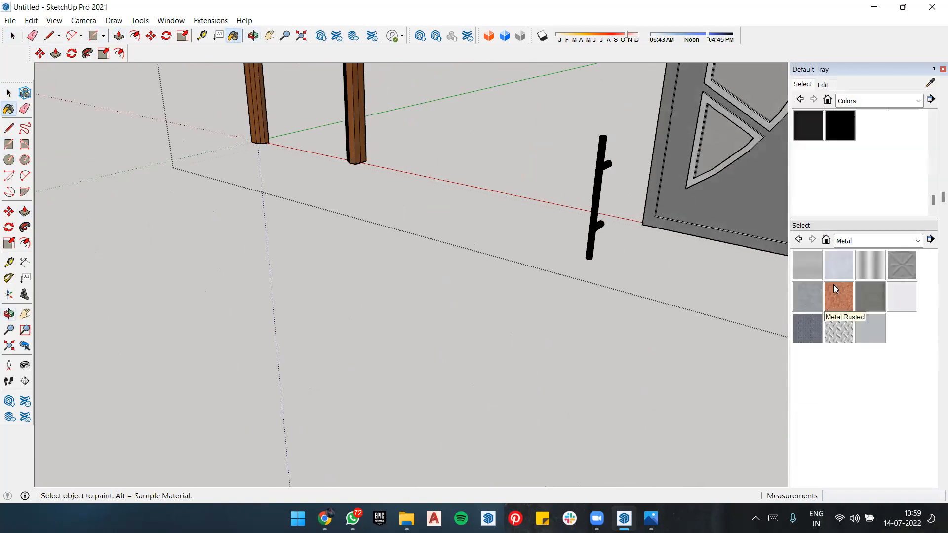
{"action": "scroll", "coordinate": [834, 288], "scroll_direction": "up", "scroll_amount": 2}
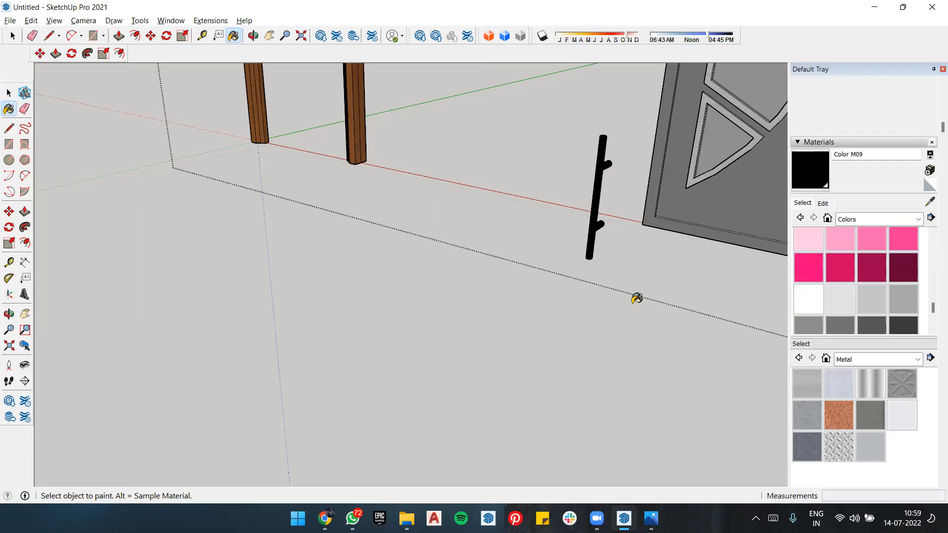
Step: Select the entire handle and make it a group
{"action": "key", "text": "space"}
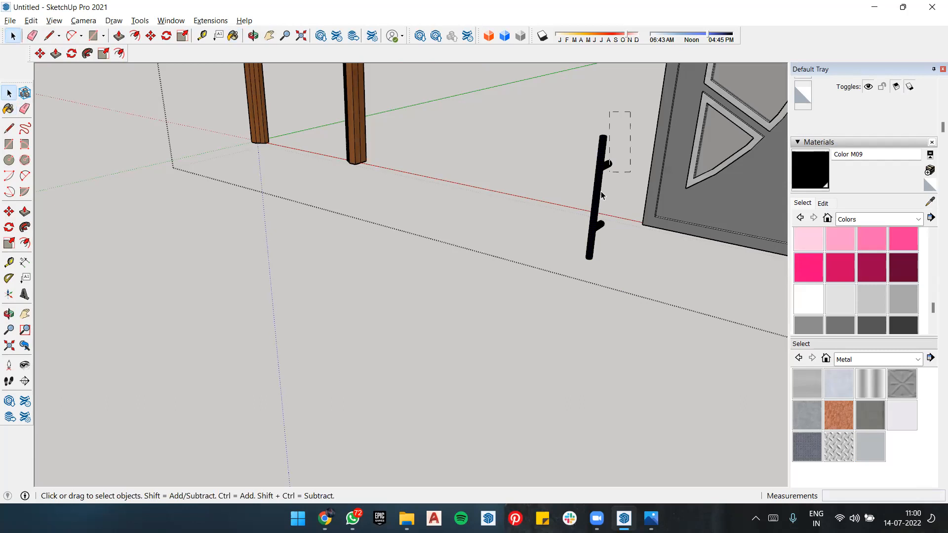
{"action": "left_click_drag", "start_coordinate": [601, 195], "coordinate": [559, 291]}
{"action": "right_click", "coordinate": [594, 213]}
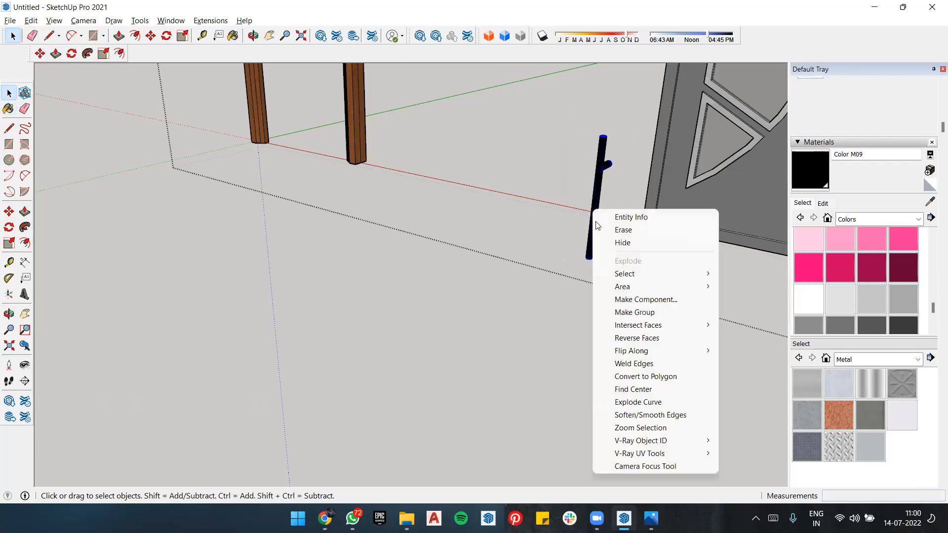
{"action": "left_click", "coordinate": [651, 311]}
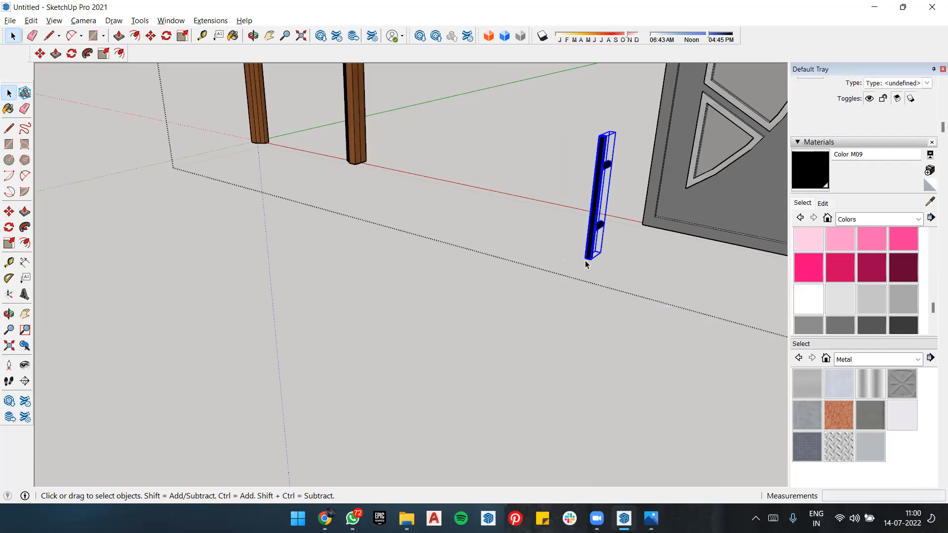
Step: Move the handle group by its lower branch's end to the door panel's face near its vertical edge
{"action": "key", "text": "m"}
{"action": "scroll", "coordinate": [594, 228], "scroll_direction": "up", "scroll_amount": 3}
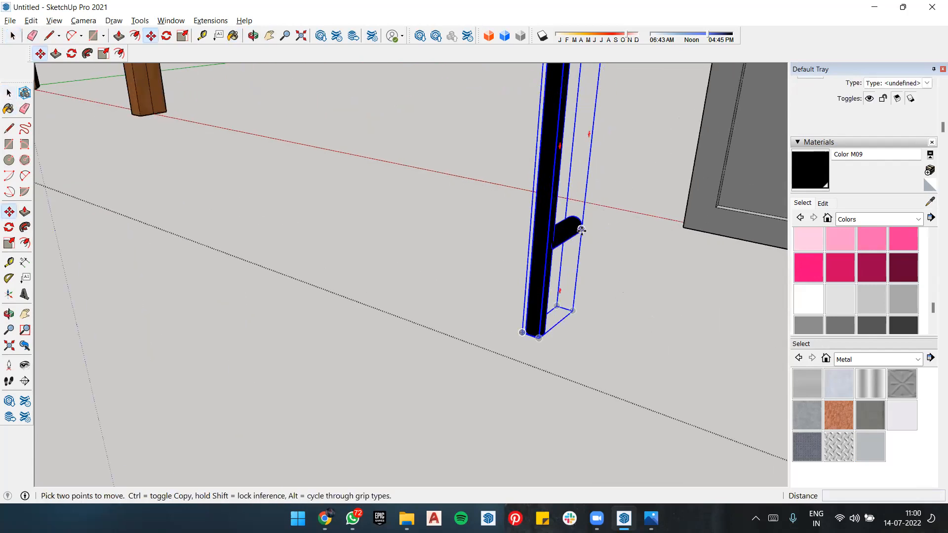
{"action": "left_click", "coordinate": [581, 230]}
{"action": "scroll", "coordinate": [568, 232], "scroll_direction": "down", "scroll_amount": 4}
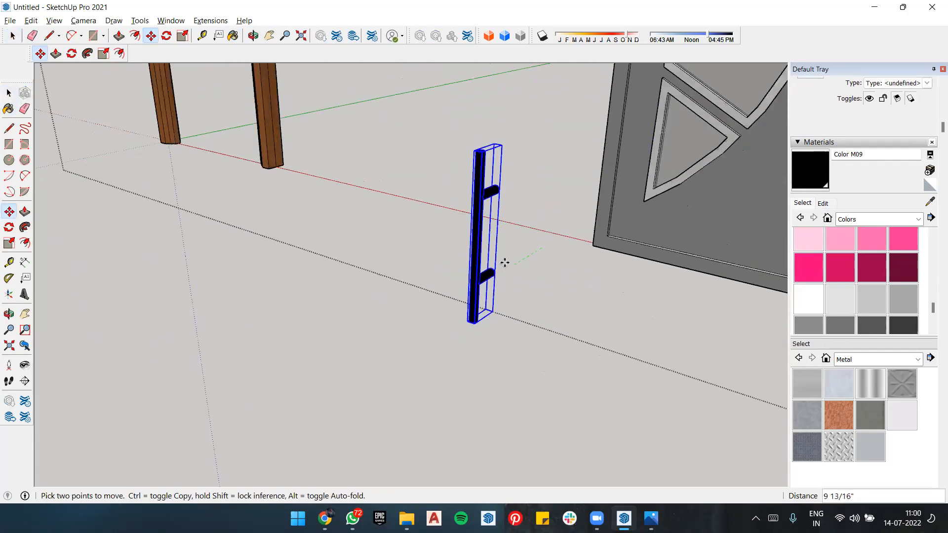
{"action": "scroll", "coordinate": [515, 273], "scroll_direction": "down", "scroll_amount": 3}
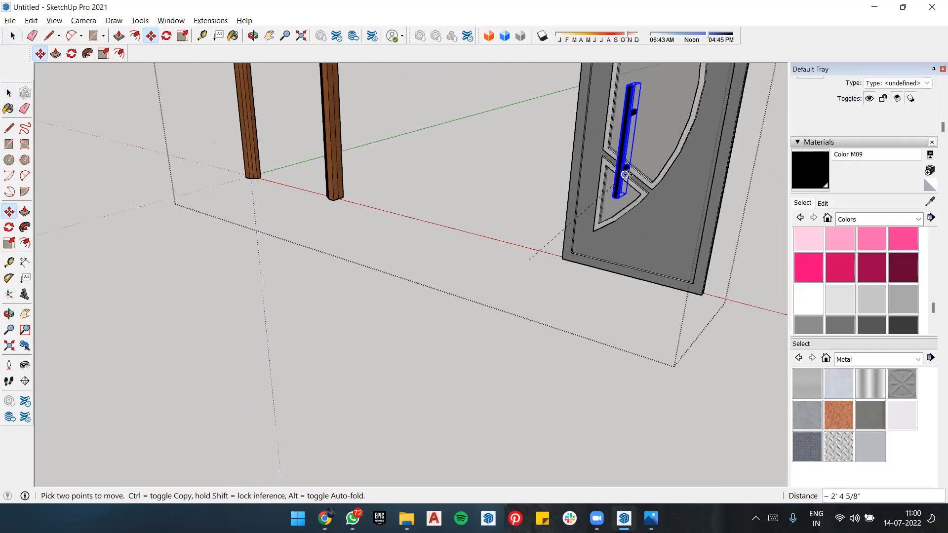
{"action": "scroll", "coordinate": [591, 246], "scroll_direction": "down", "scroll_amount": 3}
{"action": "scroll", "coordinate": [588, 204], "scroll_direction": "down", "scroll_amount": 3}
{"action": "middle_click_drag", "start_coordinate": [586, 145], "coordinate": [582, 197]}
{"action": "scroll", "coordinate": [582, 205], "scroll_direction": "up", "scroll_amount": 4}
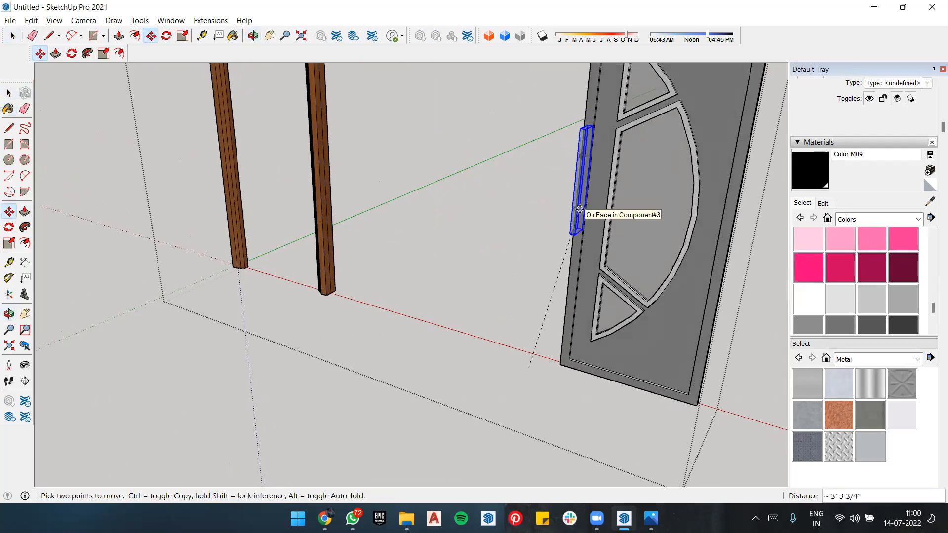
{"action": "left_click", "coordinate": [577, 209]}
{"action": "middle_click_drag", "start_coordinate": [563, 225], "coordinate": [573, 195]}
{"action": "scroll", "coordinate": [623, 181], "scroll_direction": "up", "scroll_amount": 5}
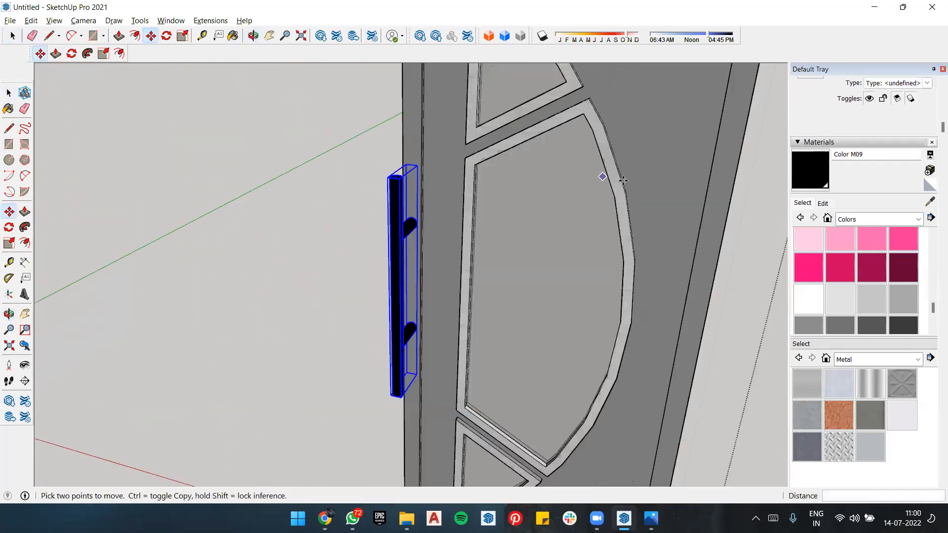
{"action": "scroll", "coordinate": [476, 298], "scroll_direction": "up", "scroll_amount": 3}
{"action": "middle_click_drag", "start_coordinate": [410, 313], "coordinate": [586, 295]}
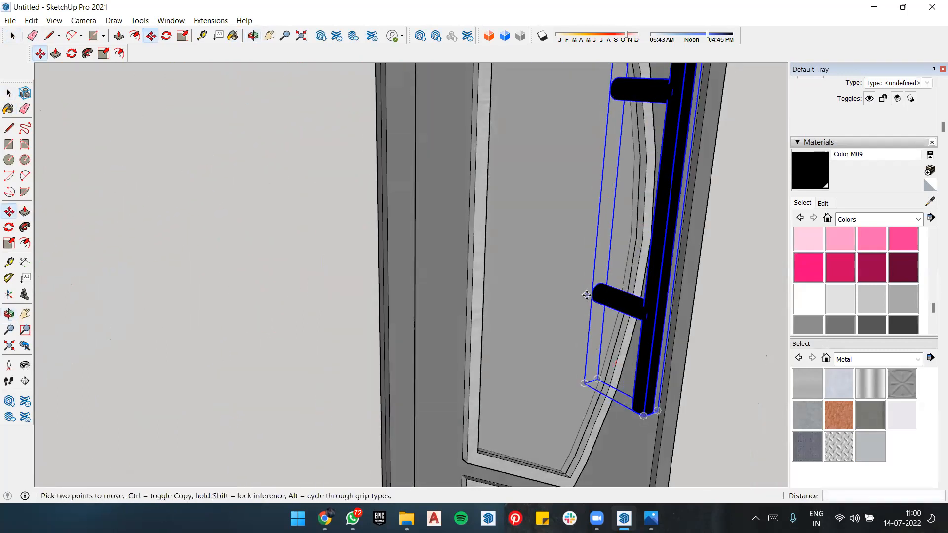
{"action": "left_click", "coordinate": [591, 291]}
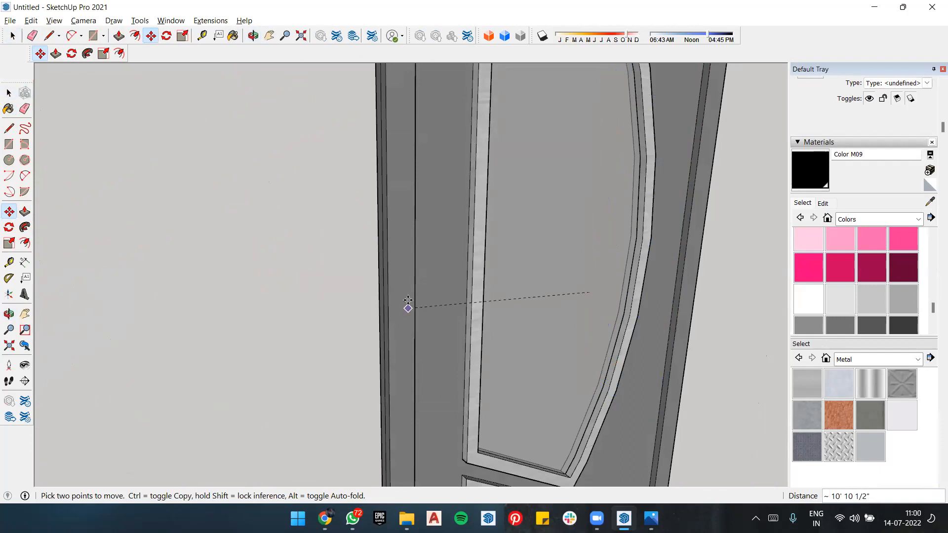
{"action": "middle_click_drag", "start_coordinate": [452, 309], "coordinate": [418, 342]}
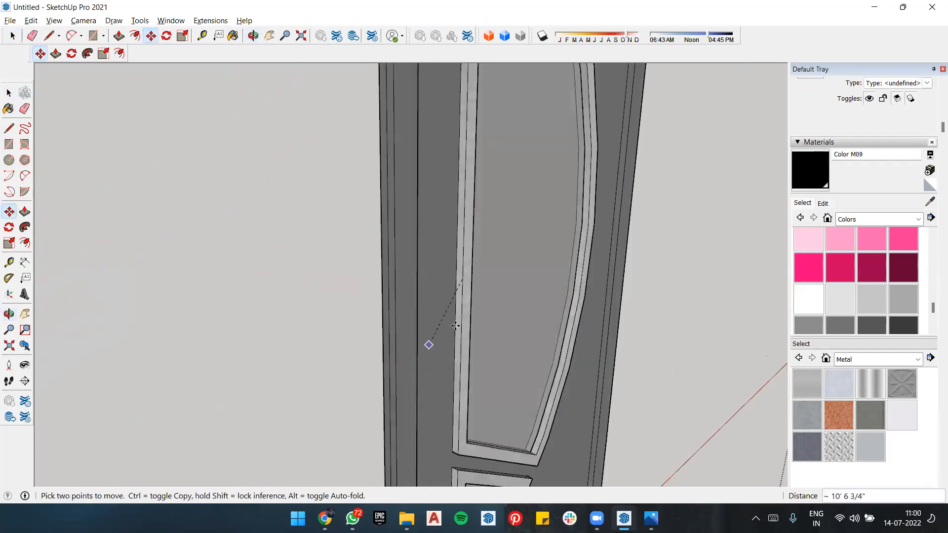
{"action": "key", "text": "Escape"}
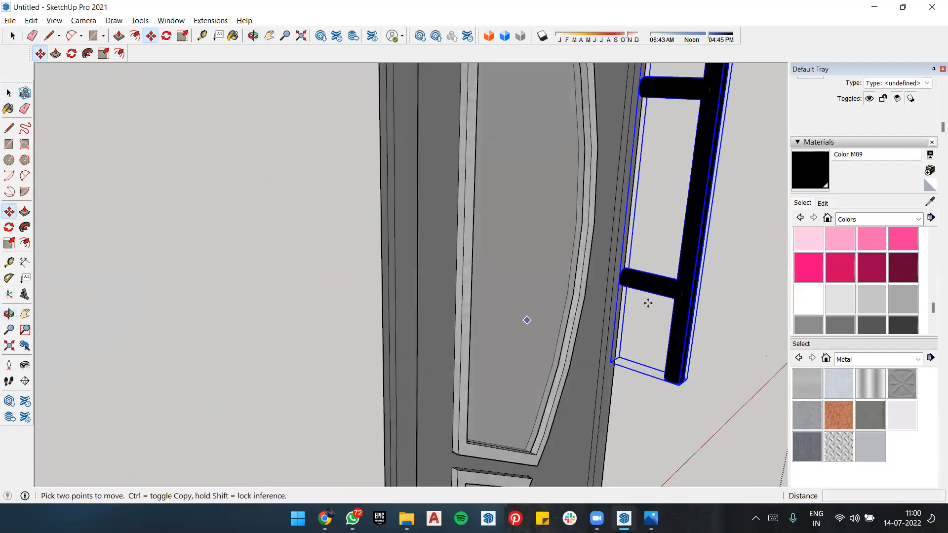
Step: Move the handle by its lower branch's end against the door face beside the curved glass section
{"action": "left_click", "coordinate": [619, 280]}
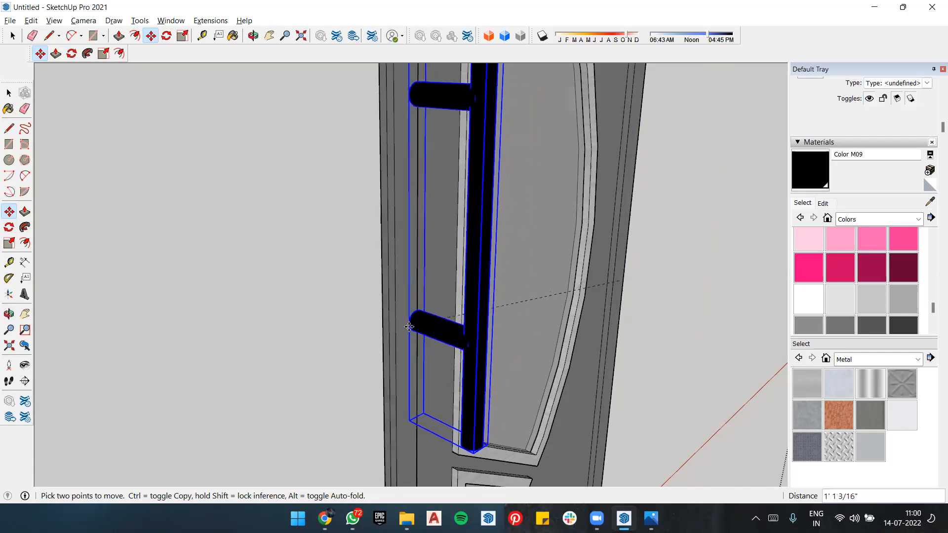
{"action": "middle_click_drag", "start_coordinate": [417, 319], "coordinate": [509, 306]}
{"action": "scroll", "coordinate": [509, 306], "scroll_direction": "down", "scroll_amount": 5}
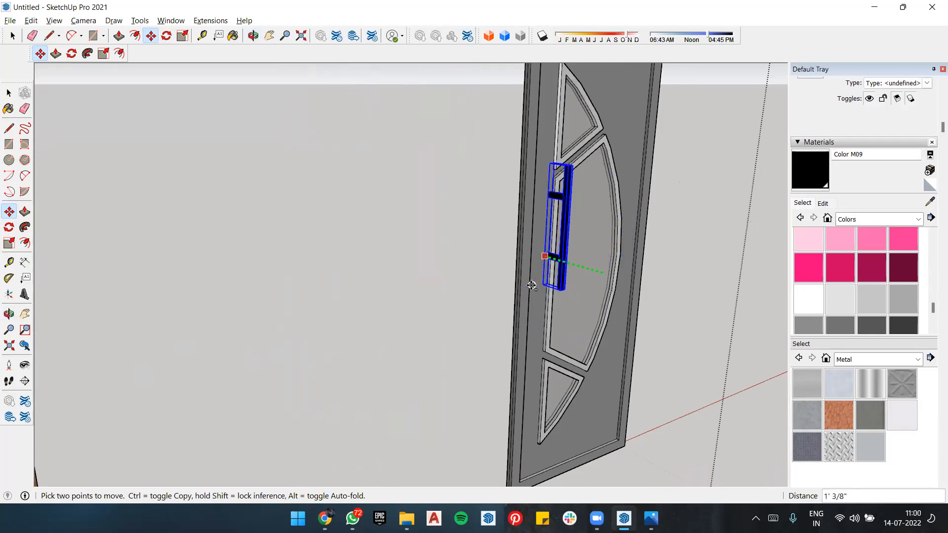
{"action": "left_click", "coordinate": [536, 275]}
Step: Lower the handle 9 1/2" along the blue axis on the door face
{"action": "scroll", "coordinate": [542, 262], "scroll_direction": "up", "scroll_amount": 5}
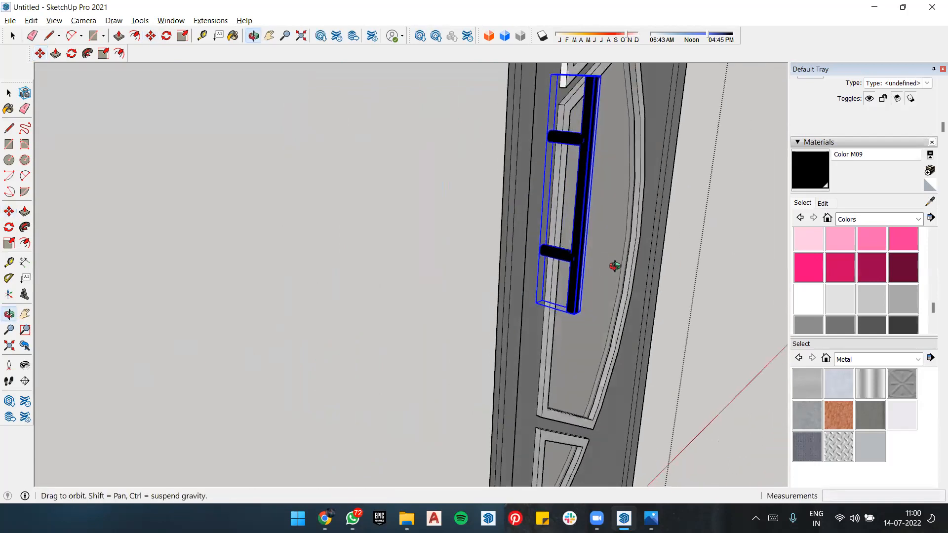
{"action": "left_click", "coordinate": [523, 251]}
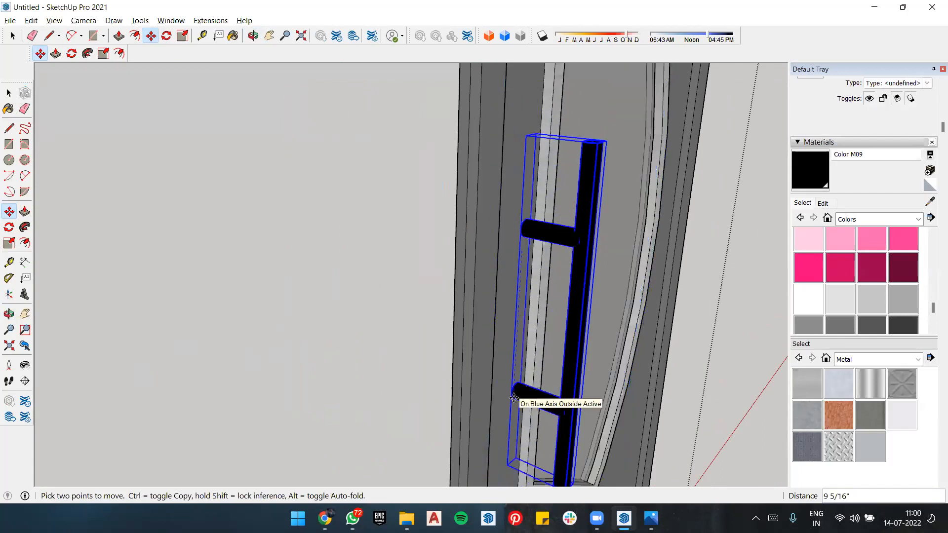
{"action": "left_click", "coordinate": [514, 403]}
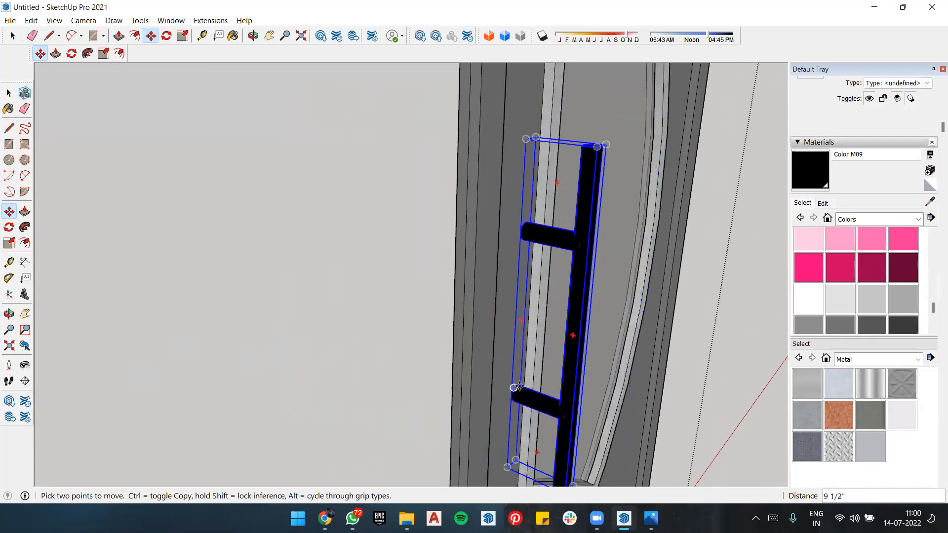
Step: Move the handle about 4" along the red axis, away from the glass toward the door panel's outer edge, and deselect it
{"action": "scroll", "coordinate": [626, 290], "scroll_direction": "down", "scroll_amount": 2}
{"action": "middle_click_drag", "start_coordinate": [626, 290], "coordinate": [467, 309]}
{"action": "scroll", "coordinate": [413, 336], "scroll_direction": "down", "scroll_amount": 3}
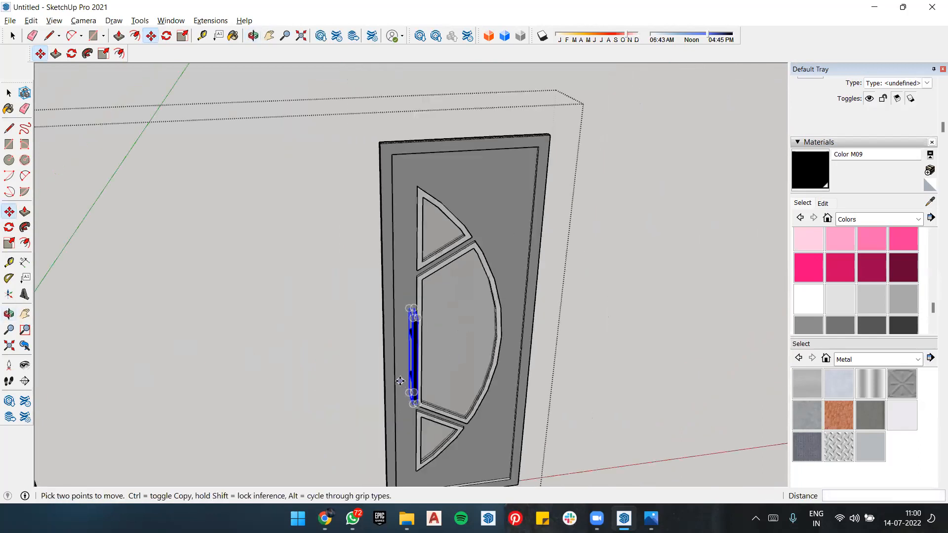
{"action": "scroll", "coordinate": [410, 368], "scroll_direction": "up", "scroll_amount": 5}
{"action": "scroll", "coordinate": [410, 367], "scroll_direction": "up", "scroll_amount": 3}
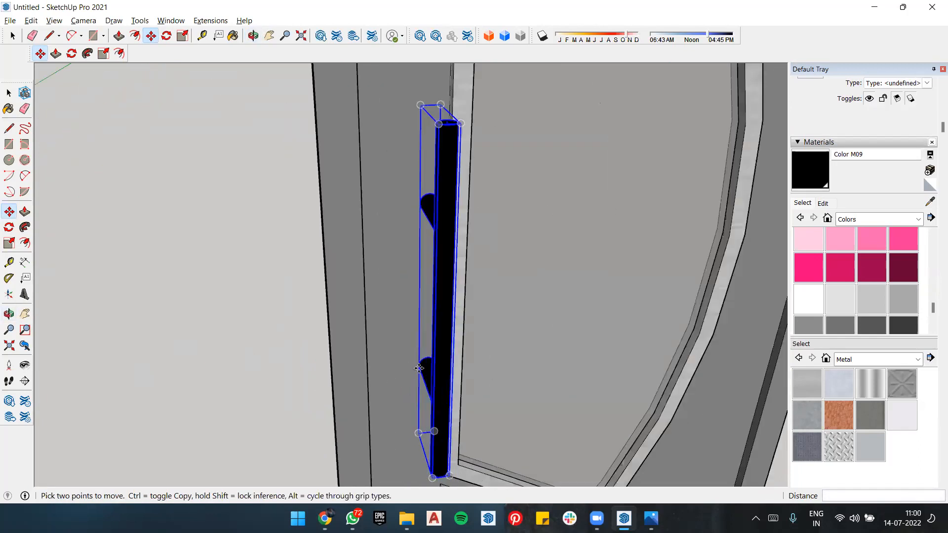
{"action": "left_click", "coordinate": [417, 366]}
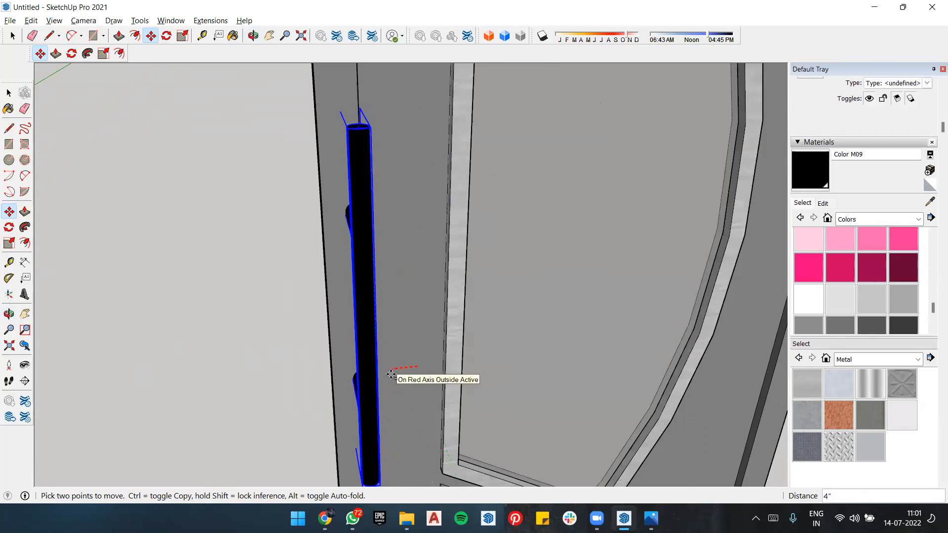
{"action": "middle_click_drag", "start_coordinate": [390, 375], "coordinate": [613, 323]}
{"action": "scroll", "coordinate": [613, 322], "scroll_direction": "down", "scroll_amount": 2}
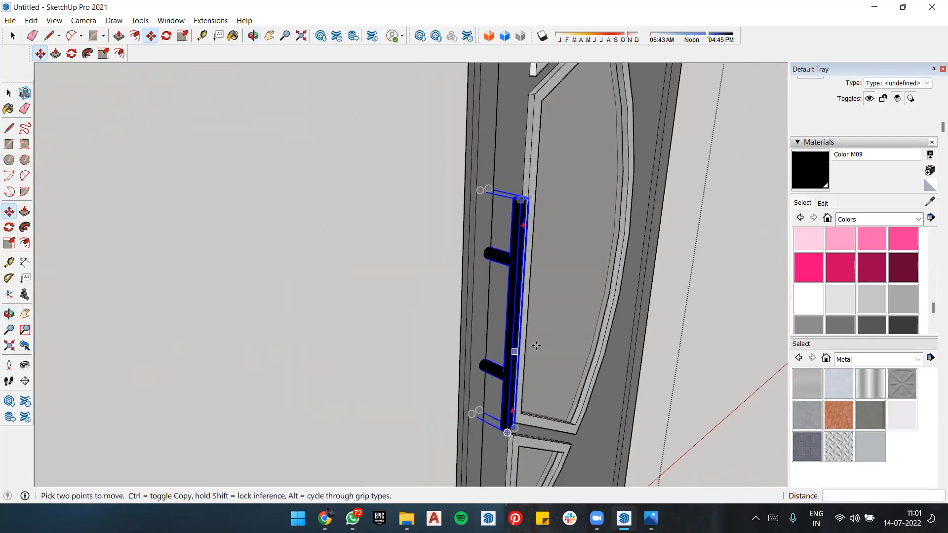
{"action": "key", "text": "space"}
{"action": "left_click", "coordinate": [745, 267]}
Step: Inside the door component, select the panel together with its handle and make them a group
{"action": "scroll", "coordinate": [716, 279], "scroll_direction": "down", "scroll_amount": 5}
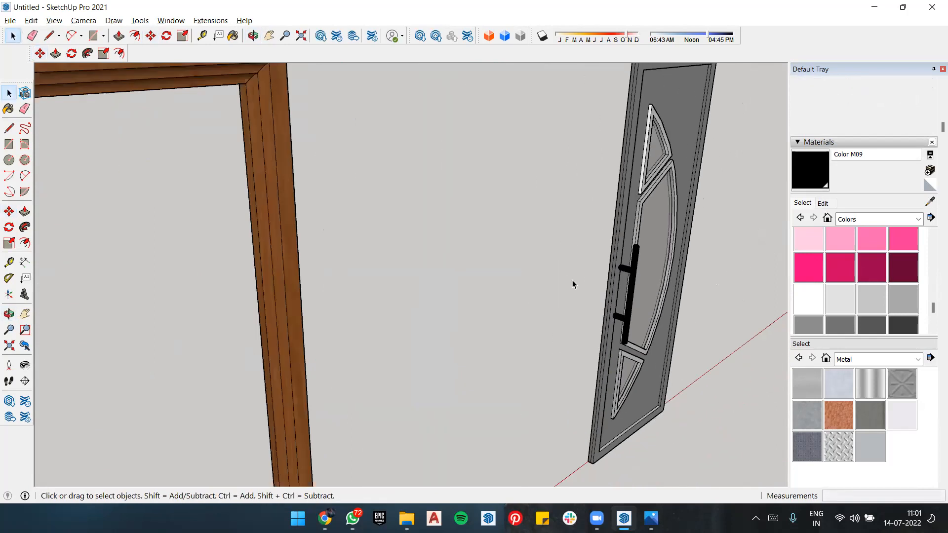
{"action": "scroll", "coordinate": [723, 252], "scroll_direction": "down", "scroll_amount": 3}
{"action": "scroll", "coordinate": [624, 283], "scroll_direction": "up", "scroll_amount": 3}
{"action": "scroll", "coordinate": [688, 180], "scroll_direction": "down", "scroll_amount": 4}
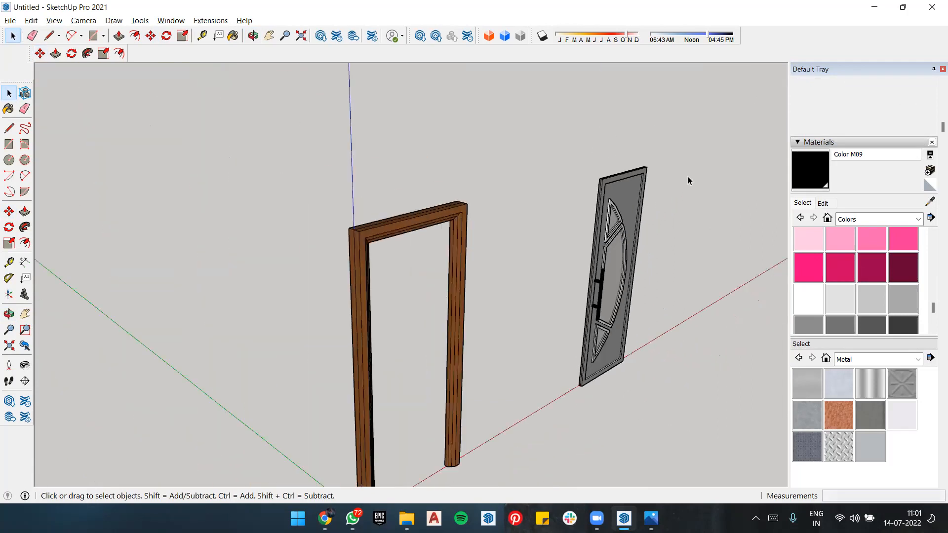
{"action": "left_click", "coordinate": [574, 360]}
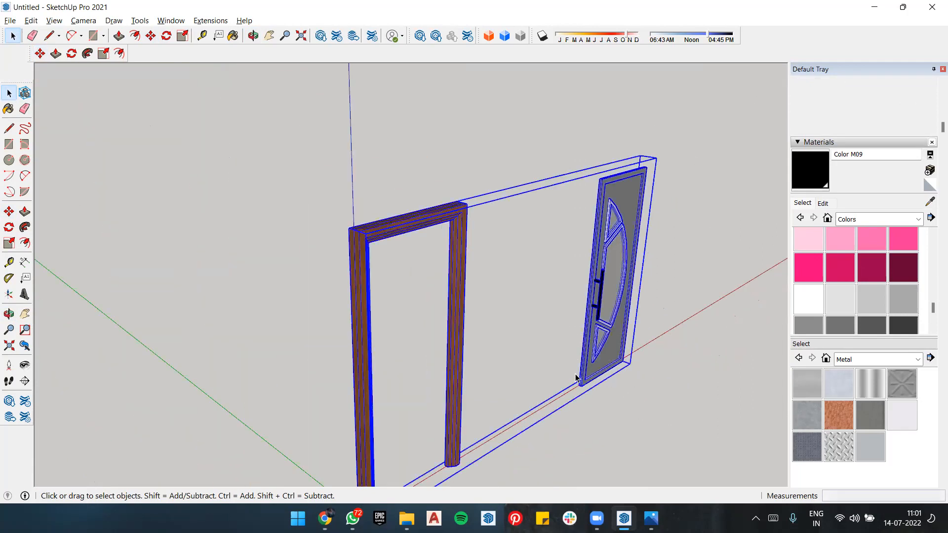
{"action": "double_click", "coordinate": [597, 300]}
{"action": "left_click", "coordinate": [600, 297]}
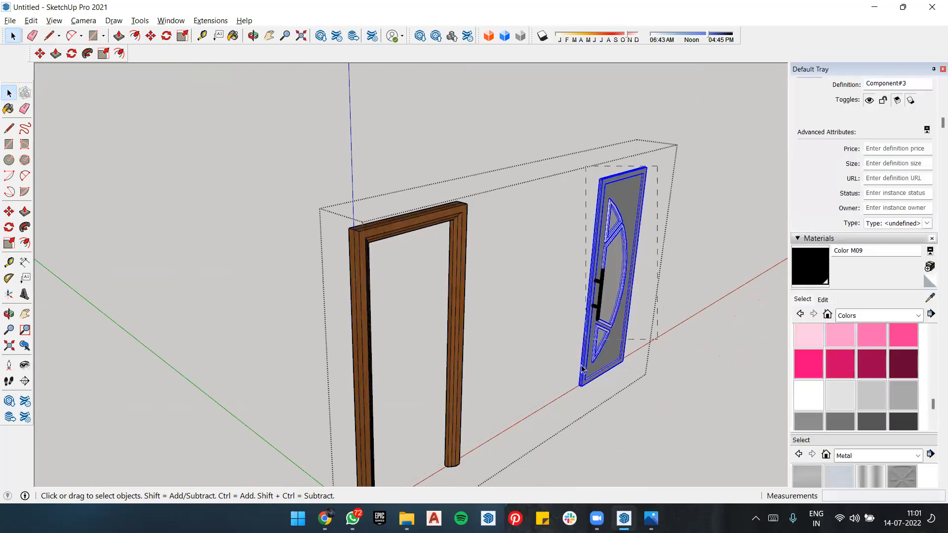
{"action": "right_click", "coordinate": [614, 296]}
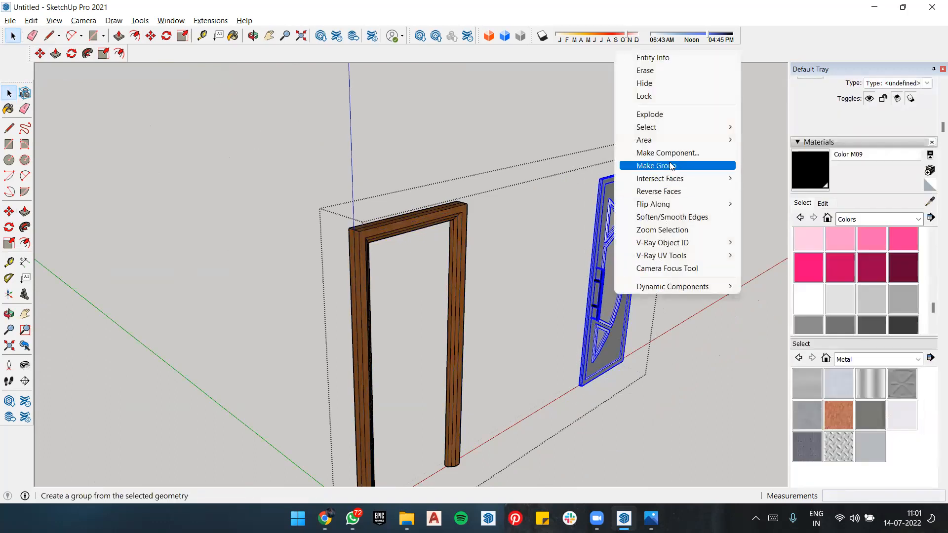
{"action": "left_click", "coordinate": [671, 167]}
{"action": "key", "text": "m"}
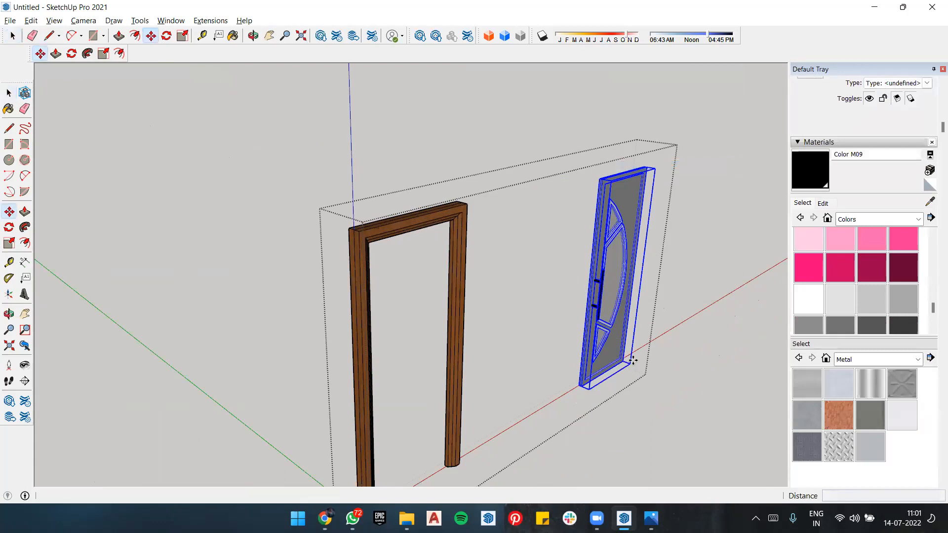
{"action": "scroll", "coordinate": [576, 389], "scroll_direction": "up", "scroll_amount": 5}
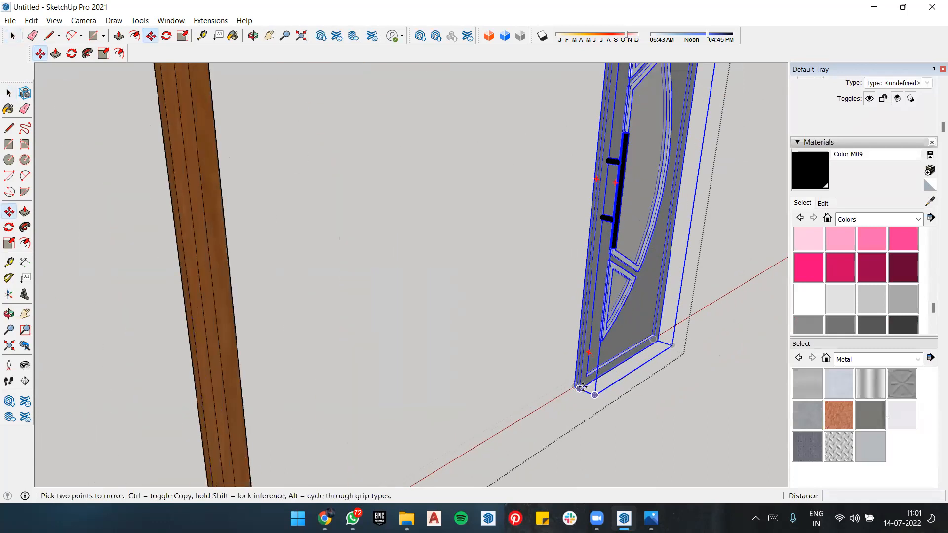
{"action": "left_click", "coordinate": [577, 388]}
{"action": "scroll", "coordinate": [480, 342], "scroll_direction": "down", "scroll_amount": 3}
{"action": "scroll", "coordinate": [517, 332], "scroll_direction": "down", "scroll_amount": 3}
{"action": "scroll", "coordinate": [402, 447], "scroll_direction": "up", "scroll_amount": 3}
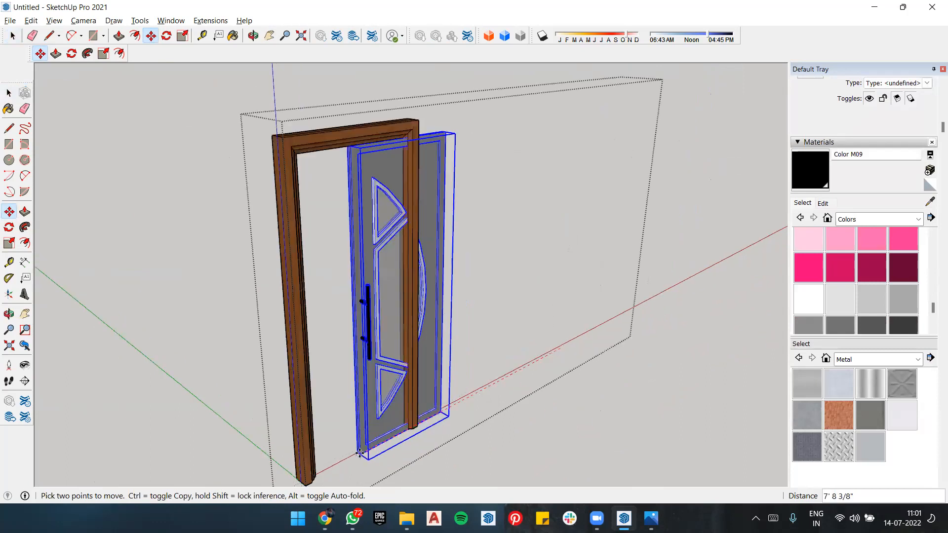
{"action": "left_click", "coordinate": [600, 347]}
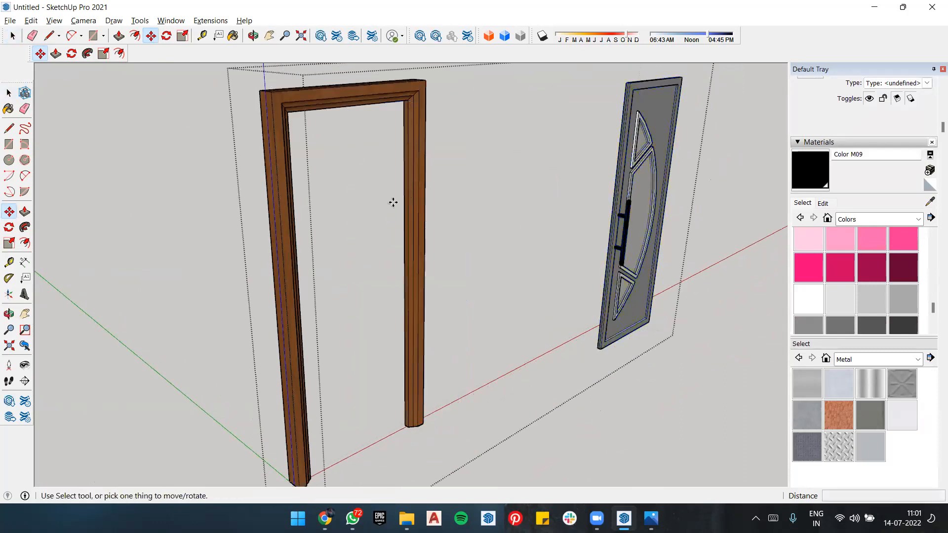
Step: Paint the door frame with Color M05
{"action": "left_click", "coordinate": [883, 325]}
{"action": "left_click", "coordinate": [839, 325]}
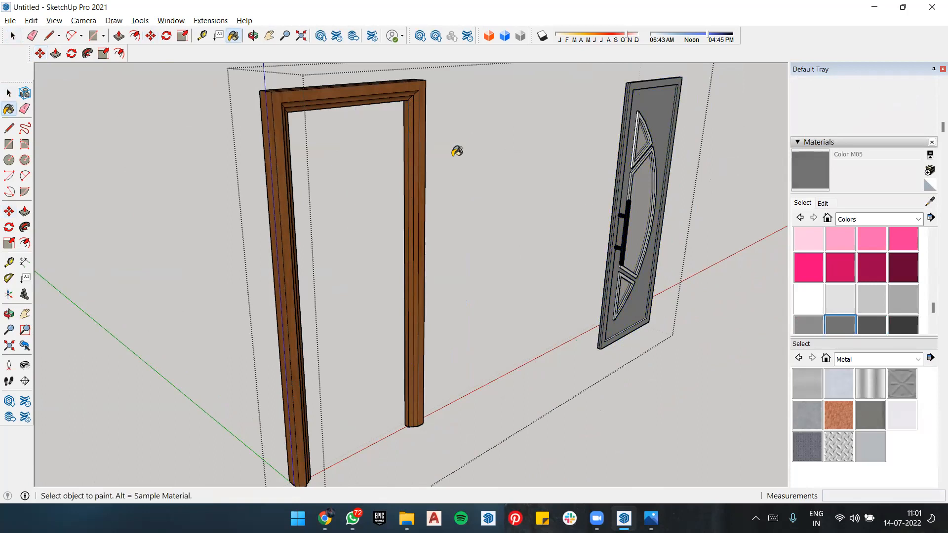
{"action": "left_click", "coordinate": [409, 90]}
Step: Move the door panel group by its lower corner into the frame, against the inner corner of the handle-side jamb
{"action": "key", "text": "m"}
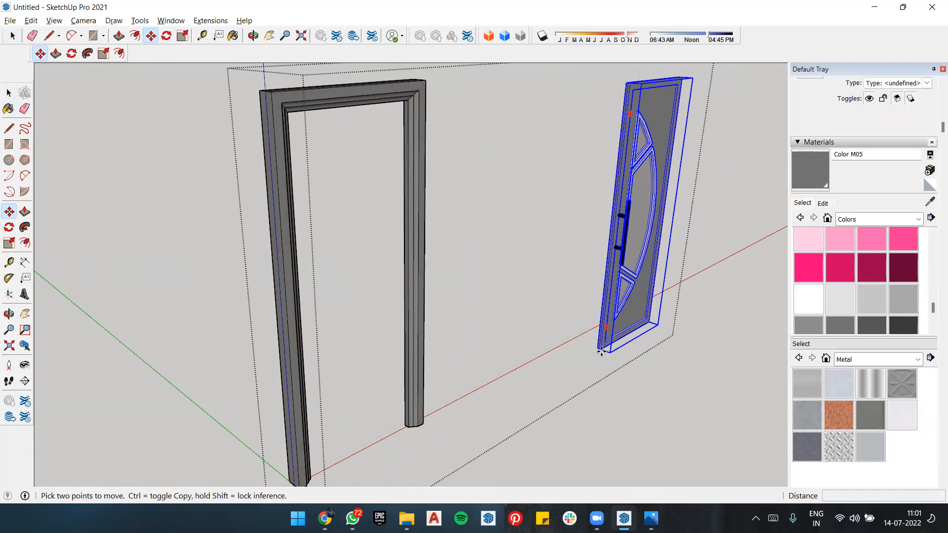
{"action": "left_click", "coordinate": [600, 351]}
{"action": "scroll", "coordinate": [325, 473], "scroll_direction": "up", "scroll_amount": 5}
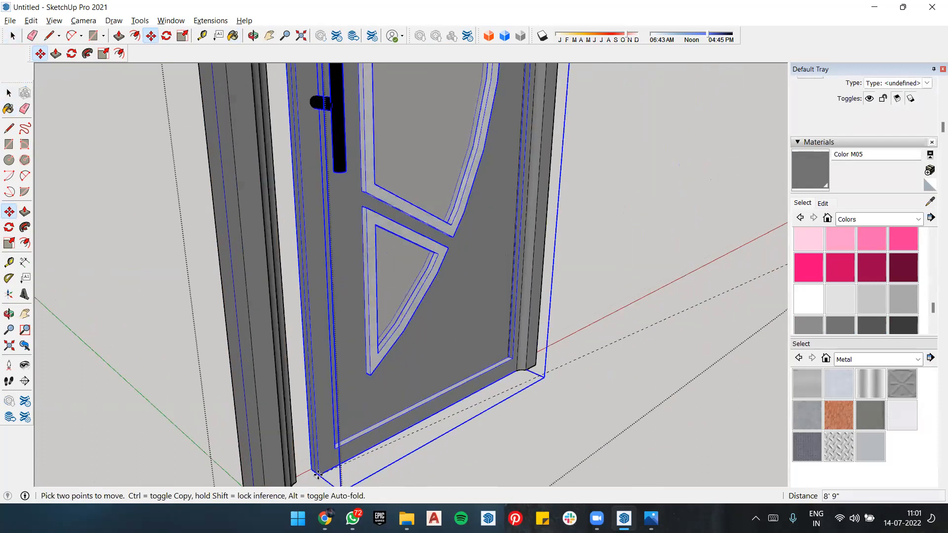
{"action": "scroll", "coordinate": [318, 475], "scroll_direction": "up", "scroll_amount": 6}
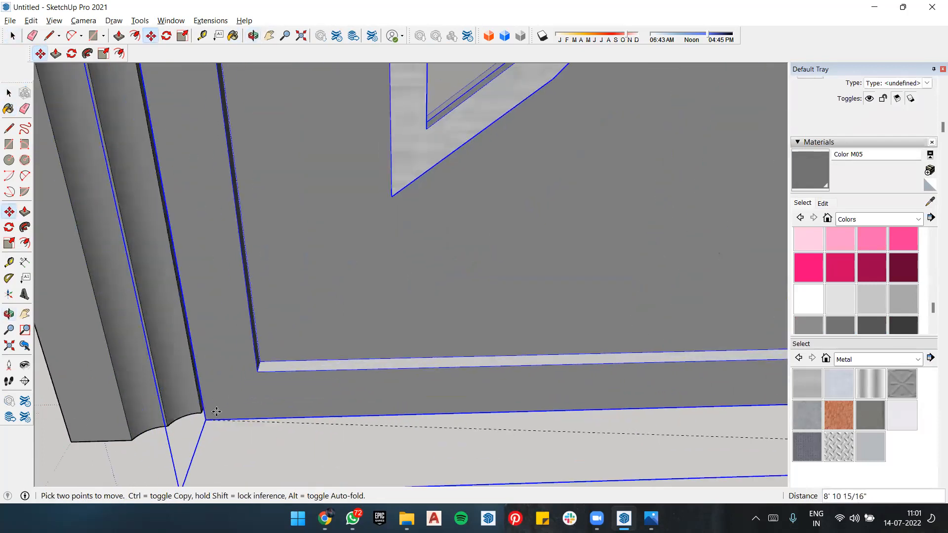
{"action": "scroll", "coordinate": [216, 411], "scroll_direction": "up", "scroll_amount": 1}
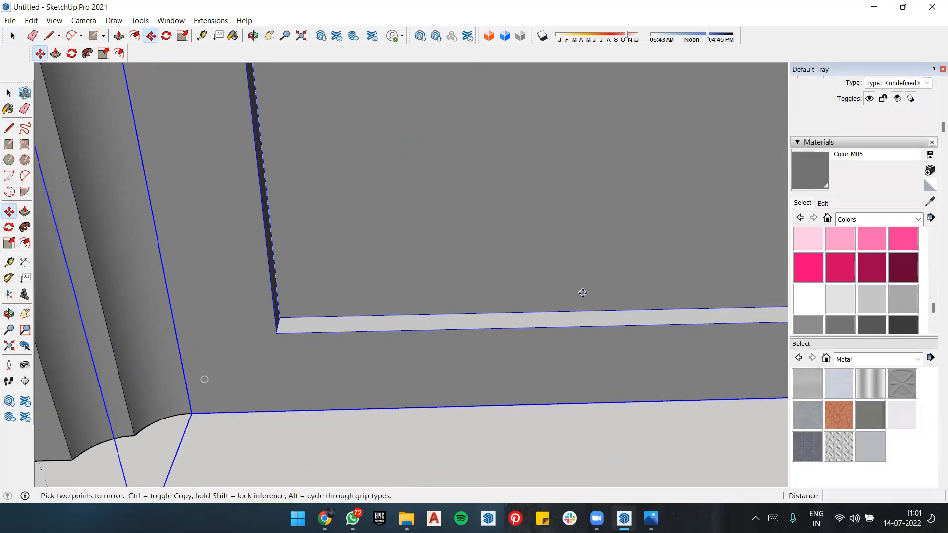
{"action": "scroll", "coordinate": [582, 291], "scroll_direction": "down", "scroll_amount": 5}
{"action": "left_click", "coordinate": [429, 341]}
{"action": "scroll", "coordinate": [498, 343], "scroll_direction": "down", "scroll_amount": 4}
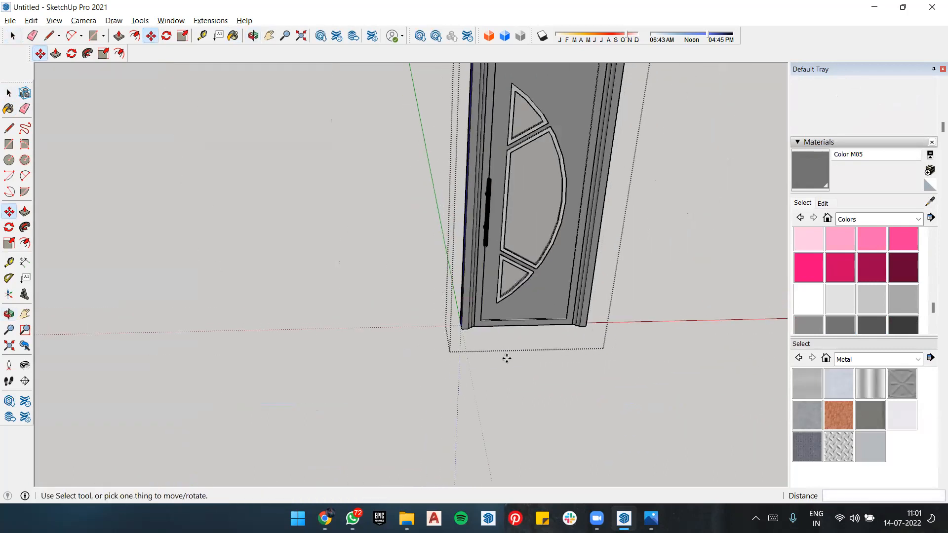
{"action": "middle_click_drag", "start_coordinate": [638, 328], "coordinate": [627, 187]}
{"action": "key", "text": "space"}
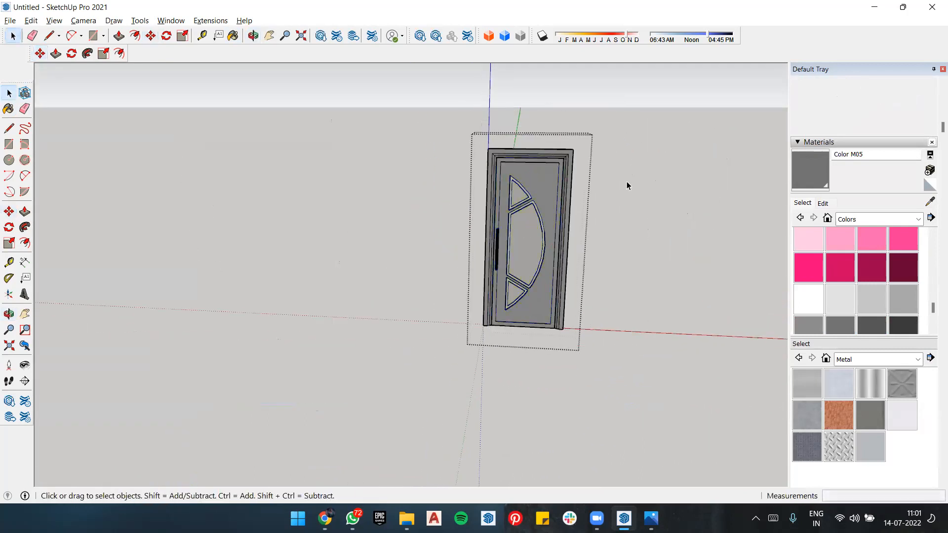
Step: Select the frame and door panel together and make them a component with the default settings
{"action": "key", "text": "ctrl+a"}
{"action": "right_click", "coordinate": [527, 238]}
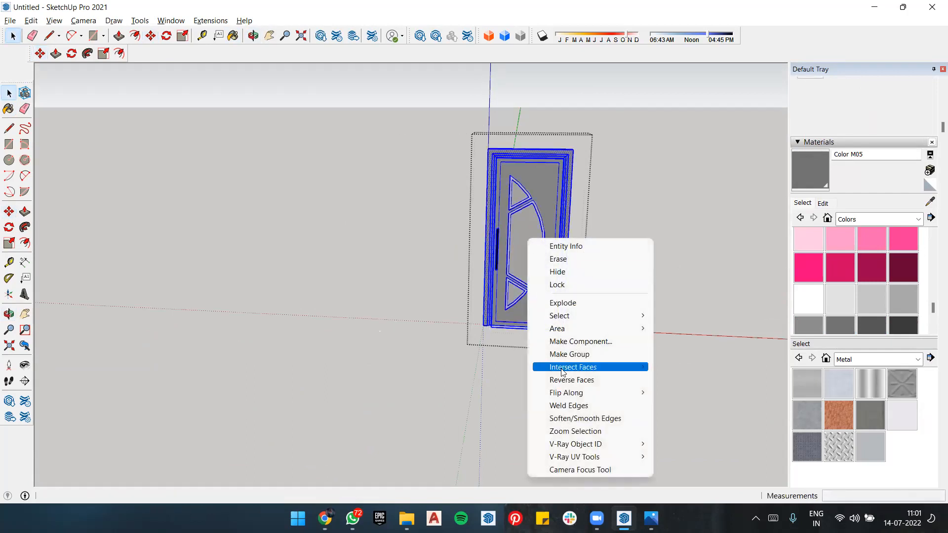
{"action": "left_click", "coordinate": [583, 341]}
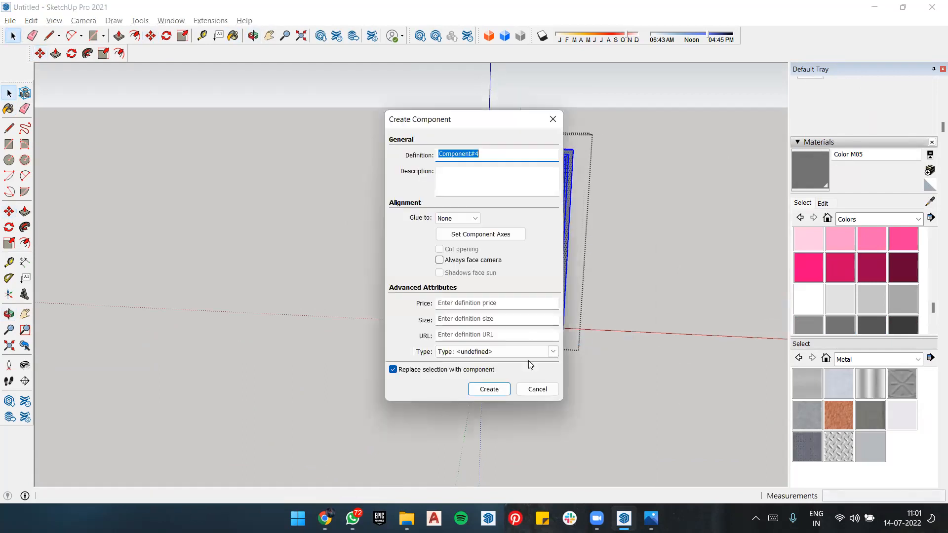
{"action": "left_click", "coordinate": [500, 390]}
Step: Copy the complete door component by its lower corner about 6' 1 13/16" along the red axis
{"action": "scroll", "coordinate": [493, 331], "scroll_direction": "up", "scroll_amount": 5}
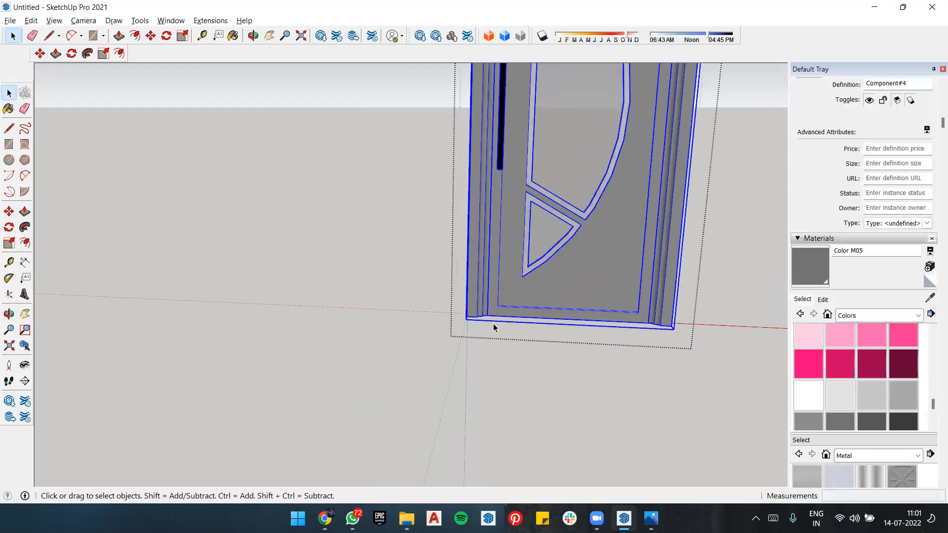
{"action": "scroll", "coordinate": [487, 314], "scroll_direction": "up", "scroll_amount": 3}
{"action": "key", "text": "m"}
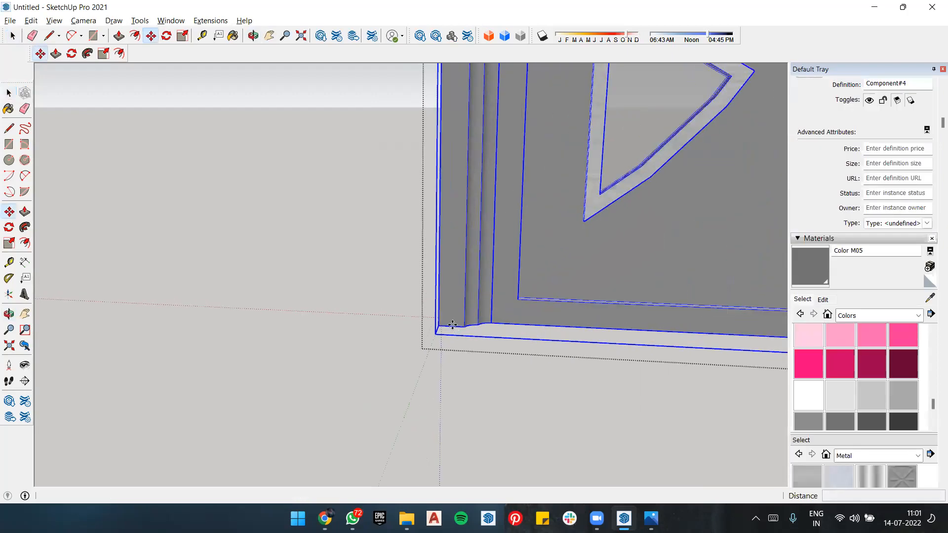
{"action": "left_click", "coordinate": [439, 326]}
{"action": "key", "text": "ctrl"}
{"action": "scroll", "coordinate": [607, 323], "scroll_direction": "down", "scroll_amount": 3}
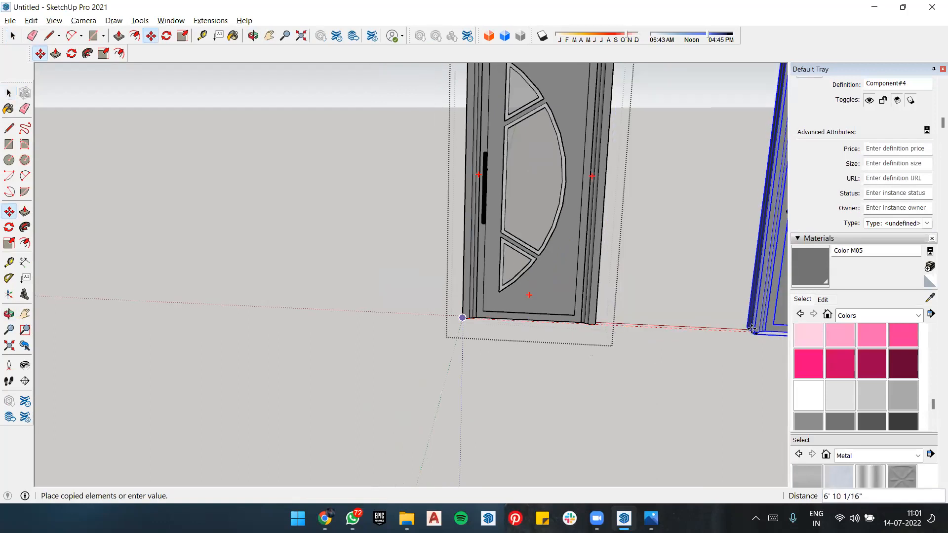
{"action": "left_click", "coordinate": [720, 329]}
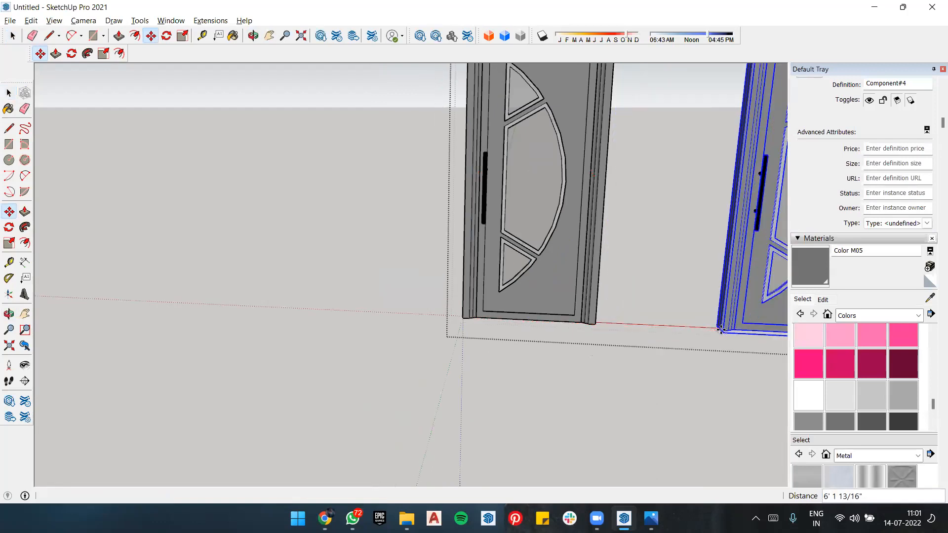
Step: Multiply the door copy by x3 to form an evenly spaced row along the red axis
{"action": "type", "text": "x3"}
{"action": "scroll", "coordinate": [711, 332], "scroll_direction": "down", "scroll_amount": 5}
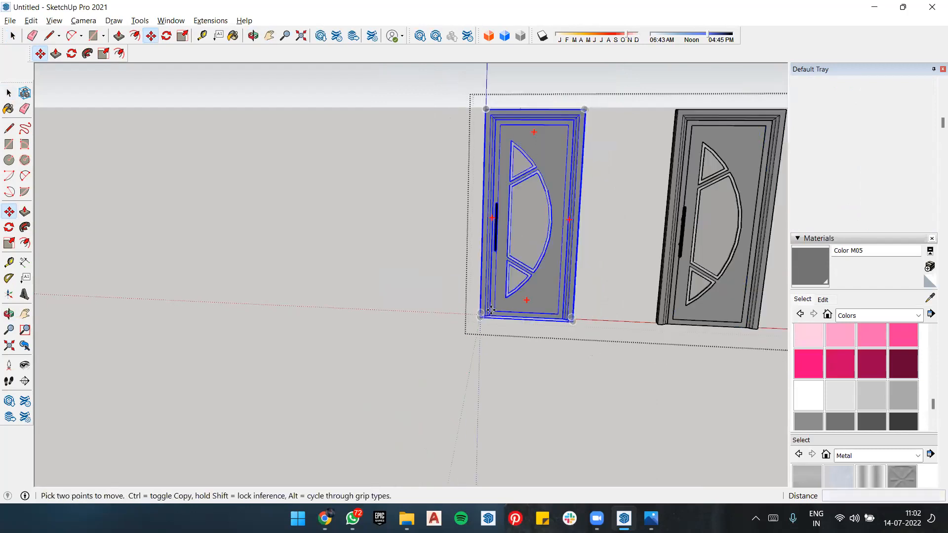
{"action": "key", "text": "Return"}
{"action": "scroll", "coordinate": [701, 277], "scroll_direction": "up", "scroll_amount": 3}
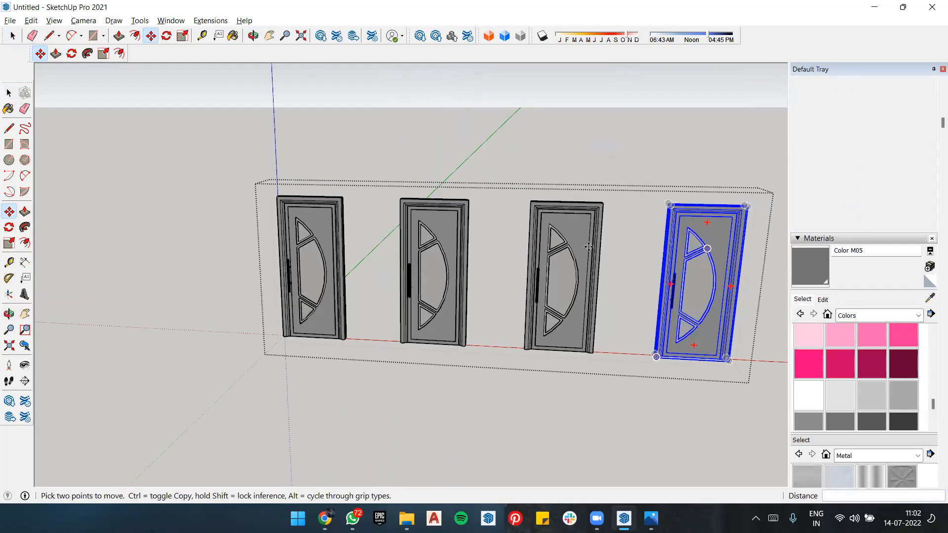
{"action": "middle_click_drag", "start_coordinate": [592, 164], "coordinate": [691, 183]}
{"action": "scroll", "coordinate": [485, 354], "scroll_direction": "up", "scroll_amount": 2}
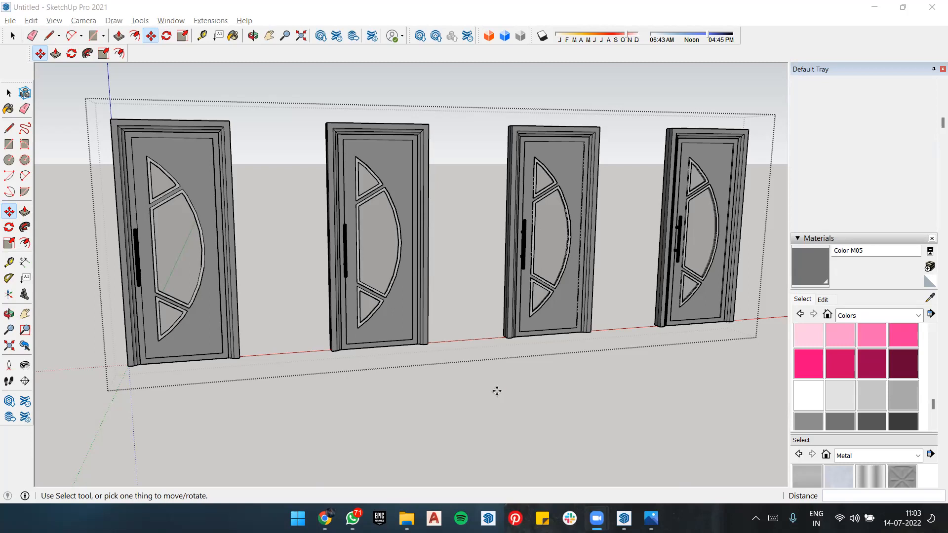
{"action": "scroll", "coordinate": [466, 381], "scroll_direction": "down", "scroll_amount": 3}
{"action": "scroll", "coordinate": [767, 313], "scroll_direction": "up", "scroll_amount": 2}
{"action": "scroll", "coordinate": [767, 313], "scroll_direction": "up", "scroll_amount": 3}
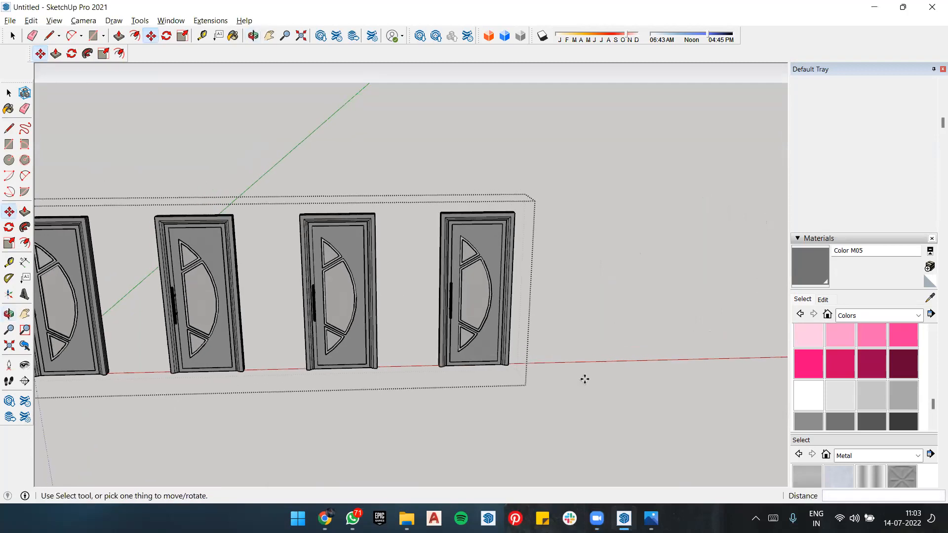
{"action": "key", "text": "e"}
{"action": "key", "text": "r"}
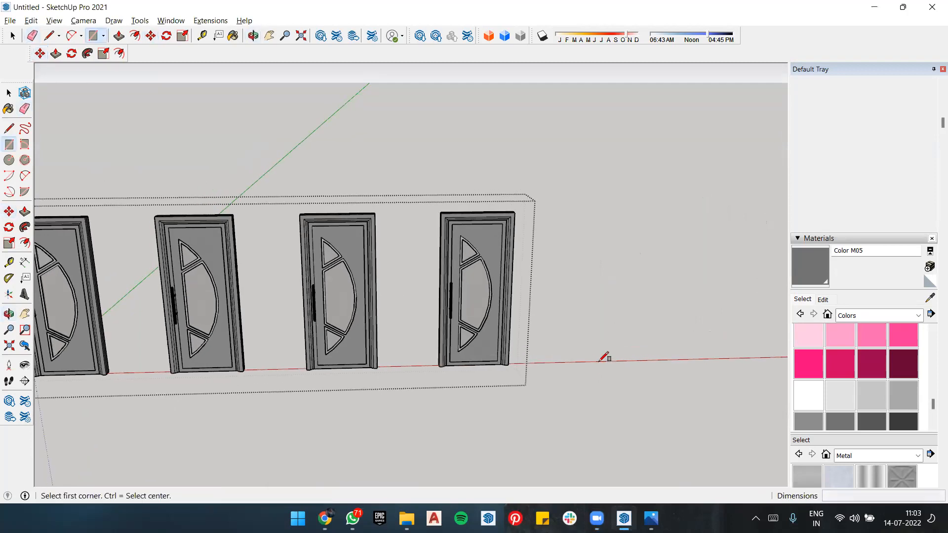
{"action": "left_click", "coordinate": [598, 361]}
{"action": "key", "text": "Left"}
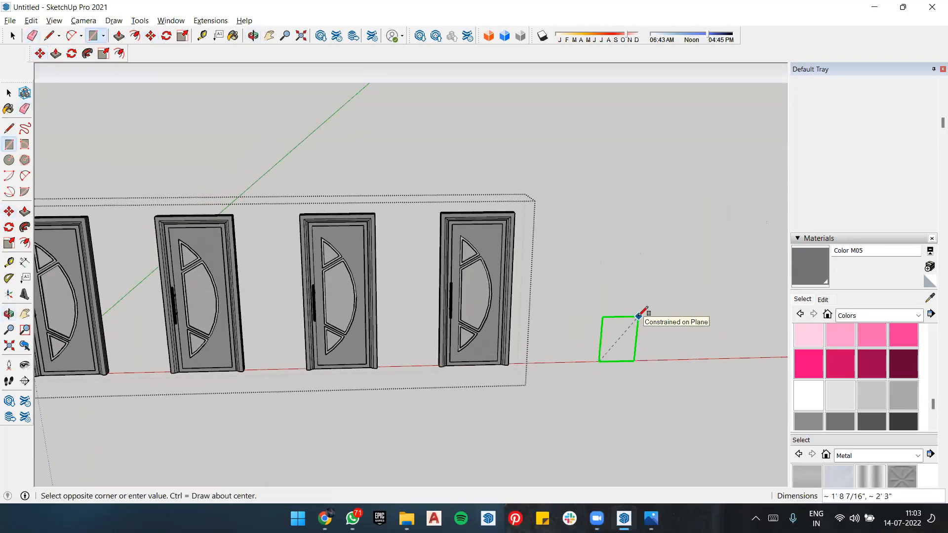
{"action": "key", "text": "Escape"}
{"action": "scroll", "coordinate": [565, 324], "scroll_direction": "down", "scroll_amount": 5}
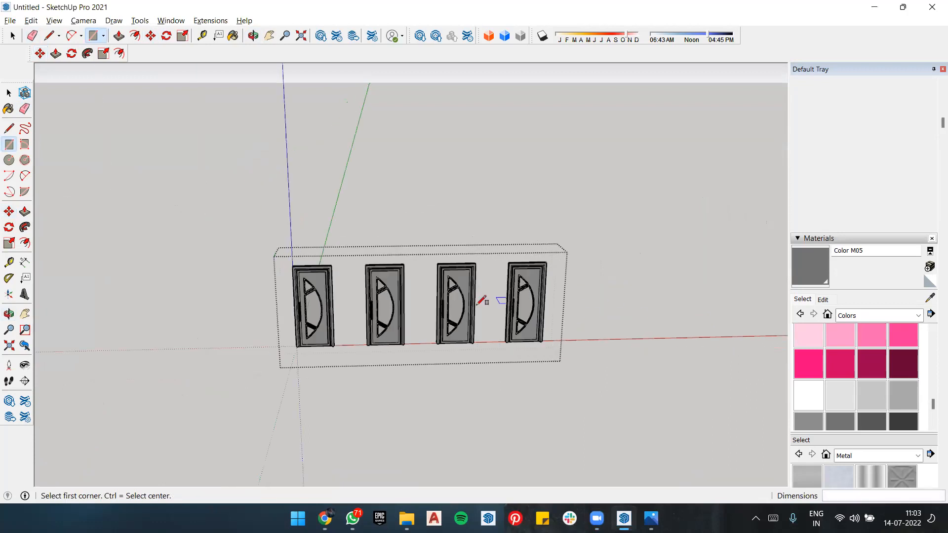
{"action": "scroll", "coordinate": [482, 303], "scroll_direction": "up", "scroll_amount": 4}
{"action": "scroll", "coordinate": [466, 298], "scroll_direction": "up", "scroll_amount": 2}
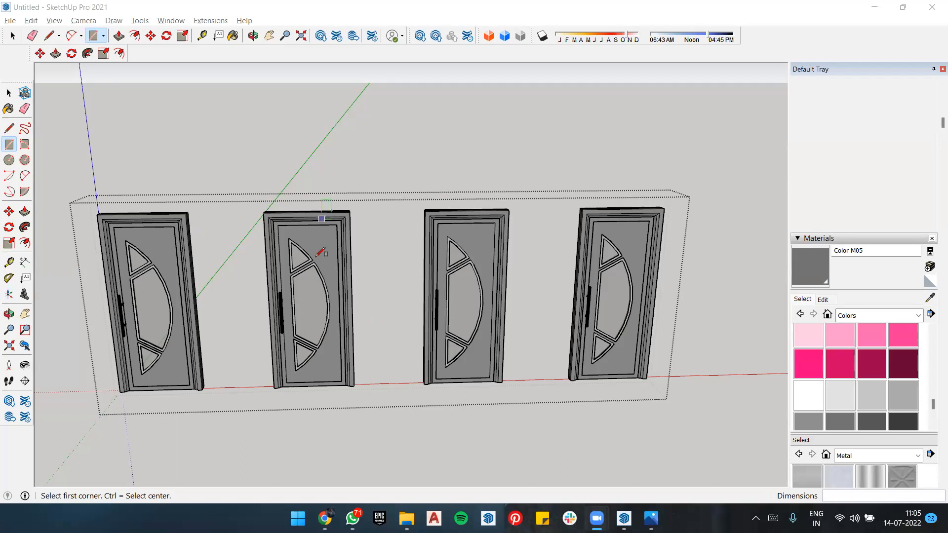
Step: Switch to WhatsApp to view the chat list
{"action": "left_click", "coordinate": [352, 518]}
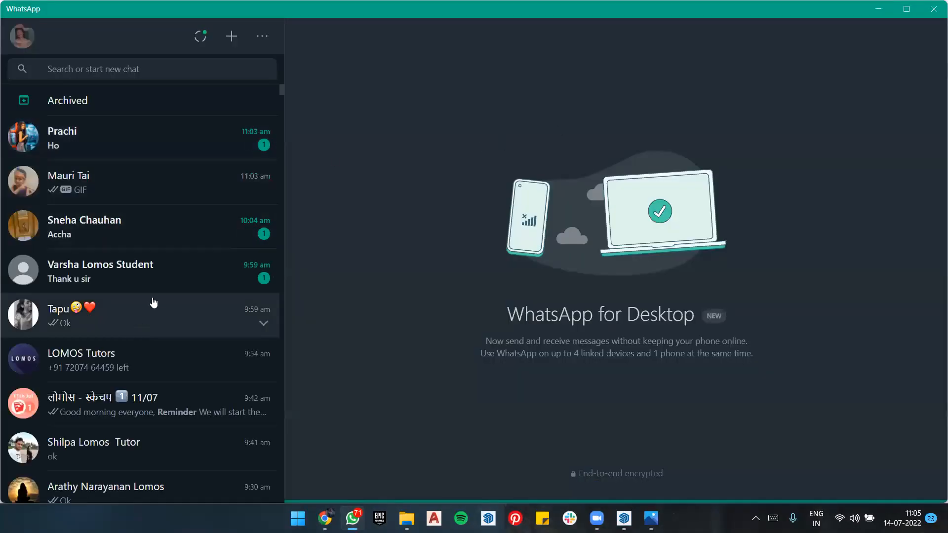
Step: Save the 1.JPG attachment from the tutor's chat as 1 in the youtube\shorts folder on drive E, and close WhatsApp
{"action": "scroll", "coordinate": [152, 301], "scroll_direction": "down", "scroll_amount": 5}
{"action": "scroll", "coordinate": [155, 282], "scroll_direction": "up", "scroll_amount": 5}
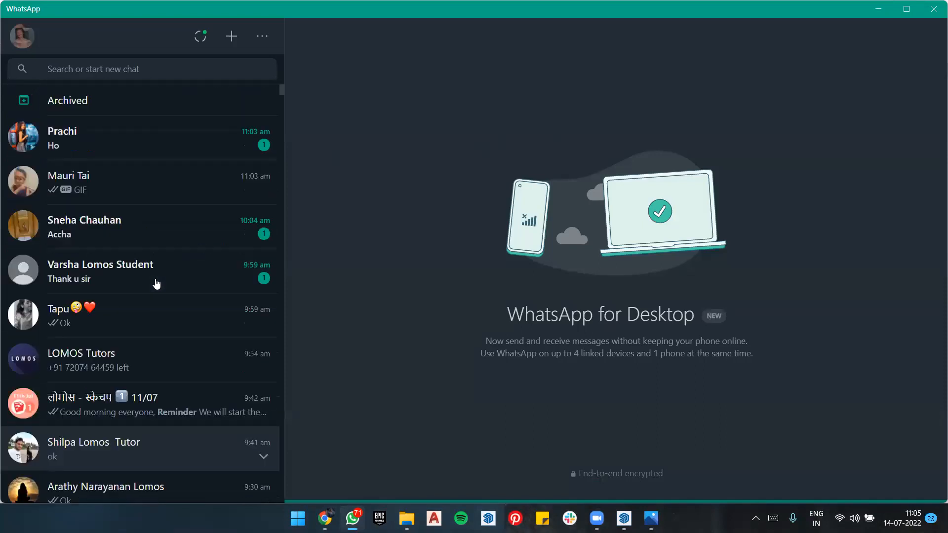
{"action": "left_click", "coordinate": [136, 455]}
{"action": "scroll", "coordinate": [507, 303], "scroll_direction": "up", "scroll_amount": 5}
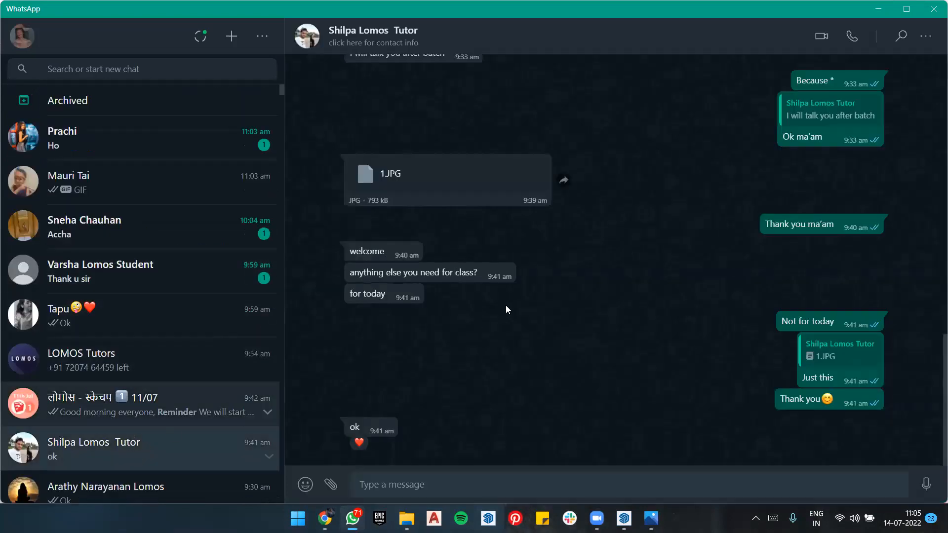
{"action": "left_click", "coordinate": [526, 339]}
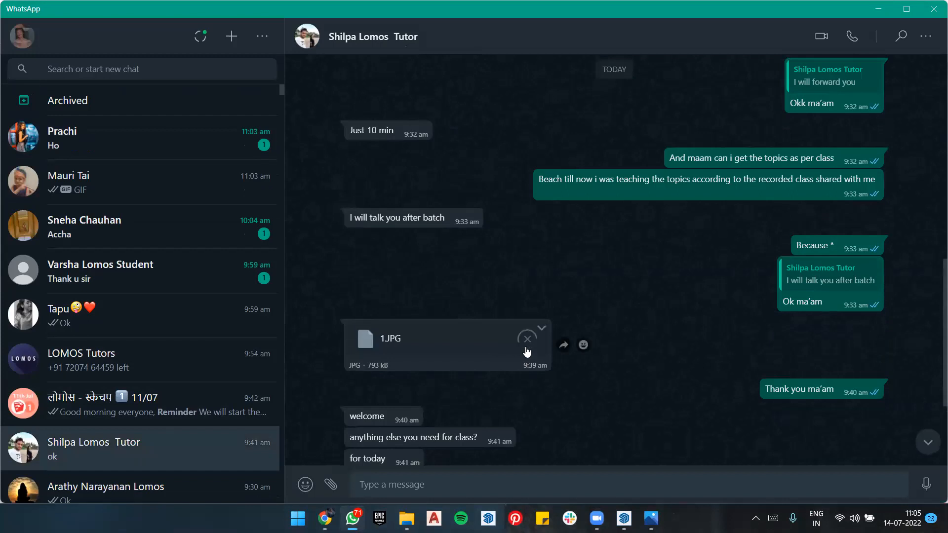
{"action": "left_click", "coordinate": [485, 342]}
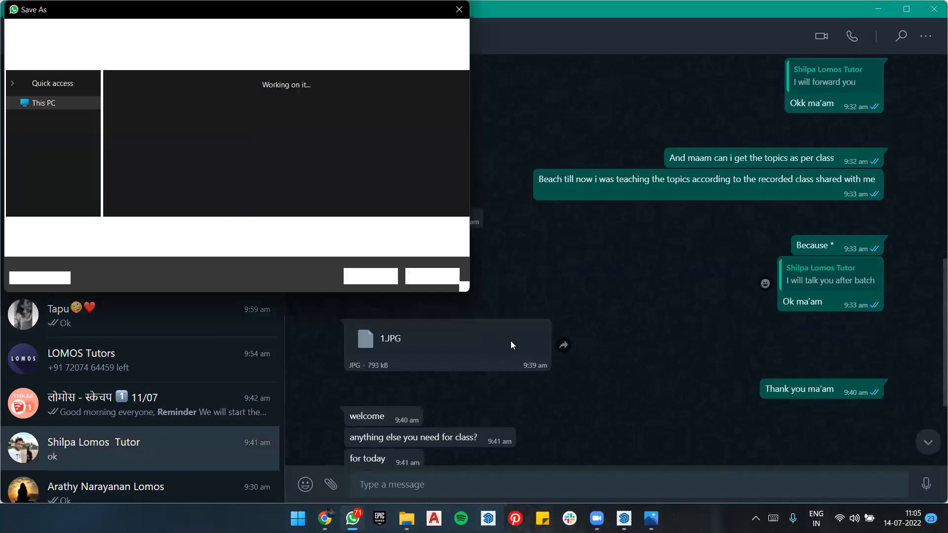
{"action": "left_click", "coordinate": [393, 276]}
{"action": "left_click", "coordinate": [934, 12]}
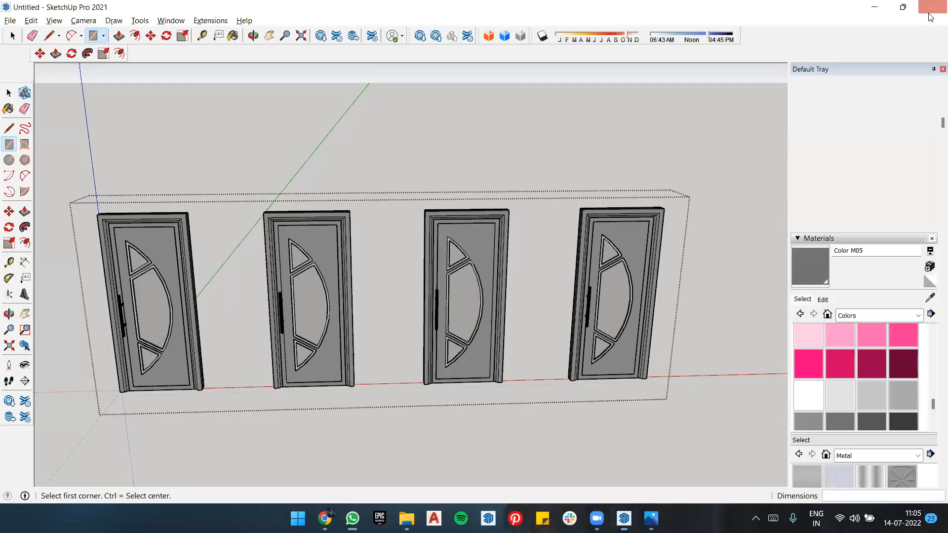
Step: Minimise SketchUp and the door reference image, and check the Downloads folder in File Explorer for the saved JPG
{"action": "left_click", "coordinate": [876, 7]}
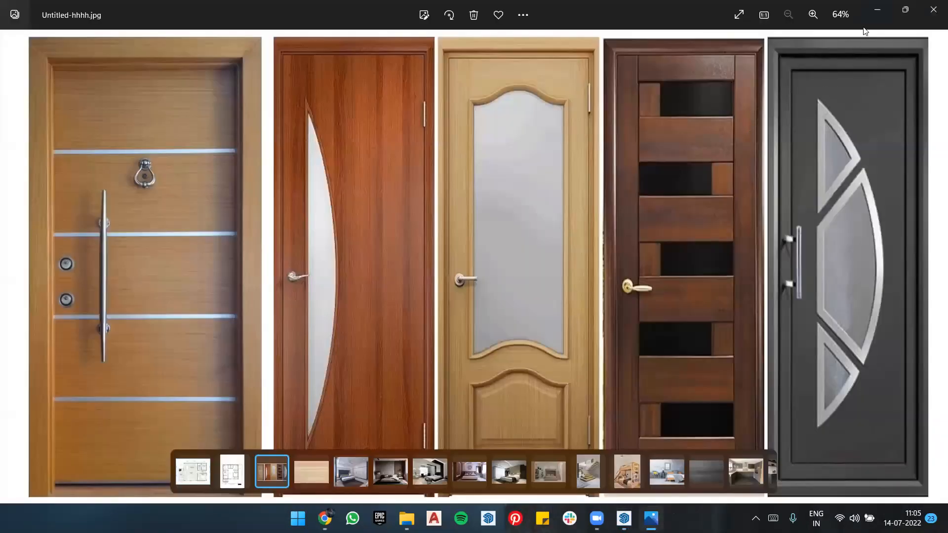
{"action": "left_click", "coordinate": [876, 9]}
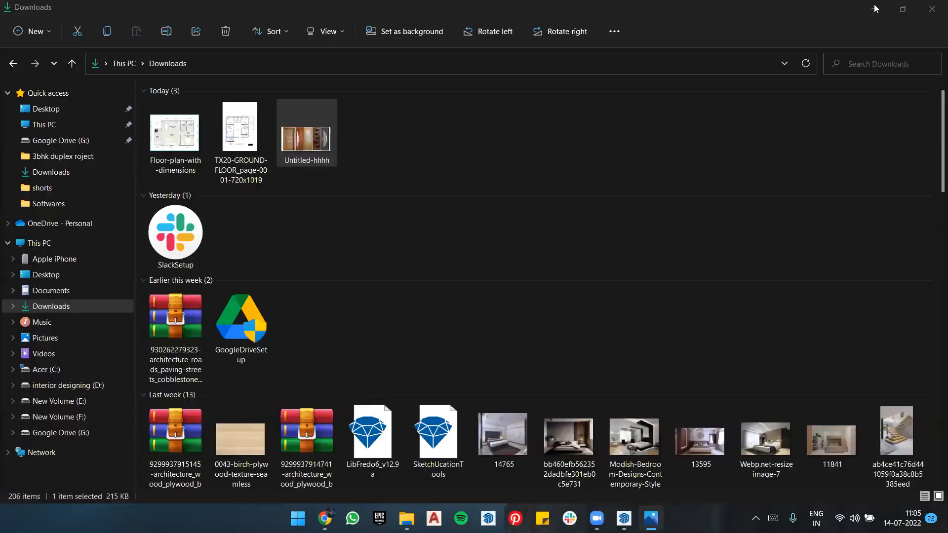
{"action": "left_click", "coordinate": [169, 130]}
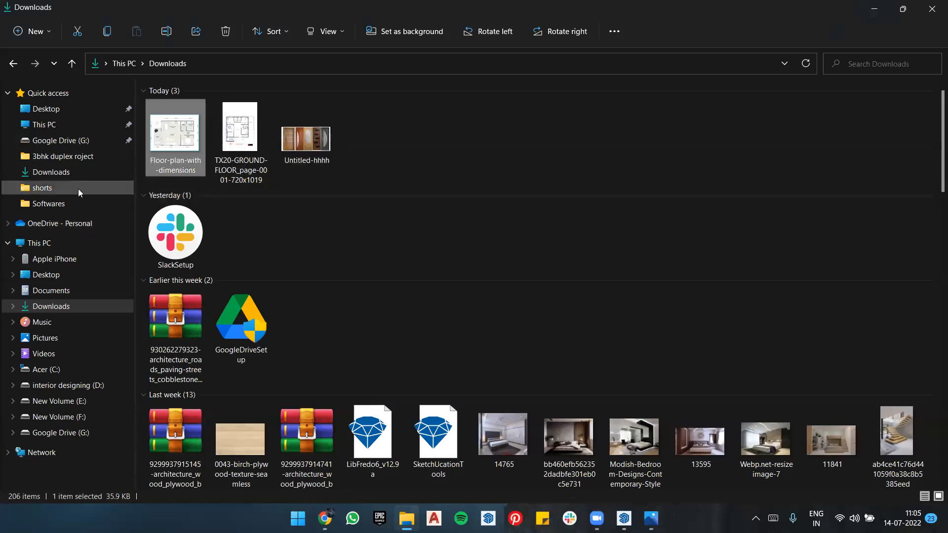
{"action": "left_click", "coordinate": [76, 172]}
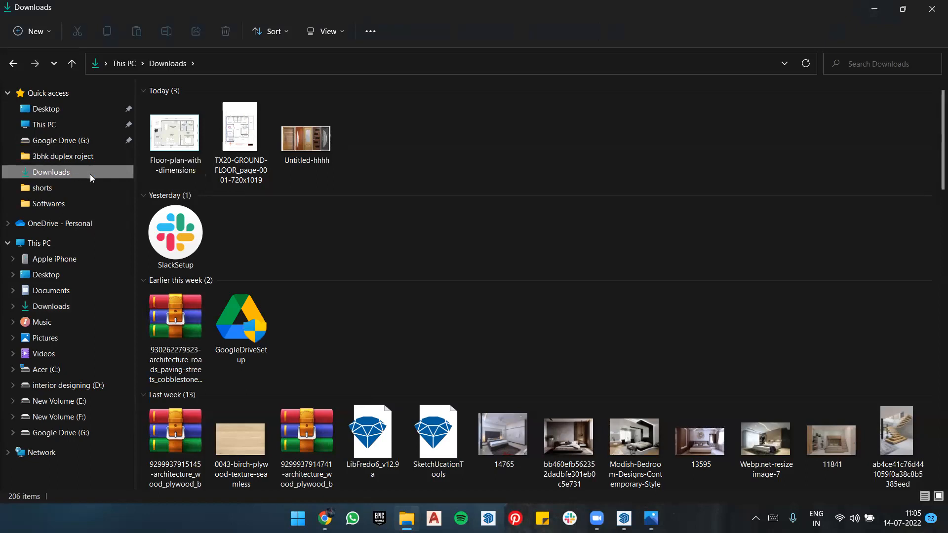
{"action": "mouse_move", "coordinate": [402, 517]}
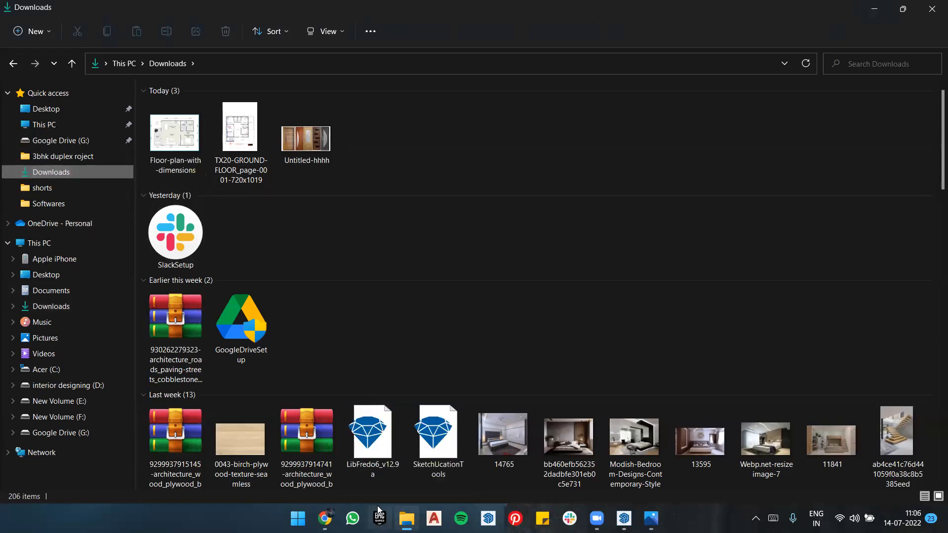
{"action": "left_click", "coordinate": [355, 520]}
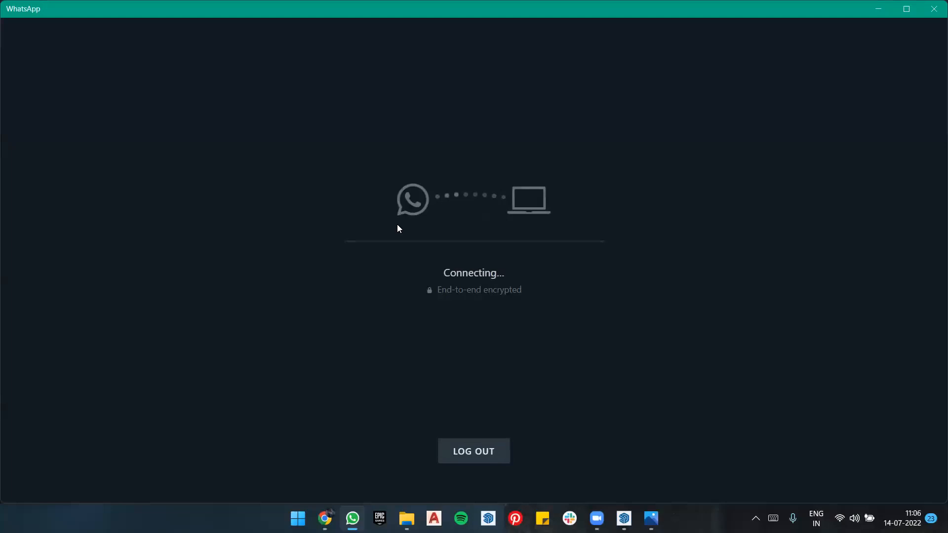
{"action": "left_click", "coordinate": [879, 10]}
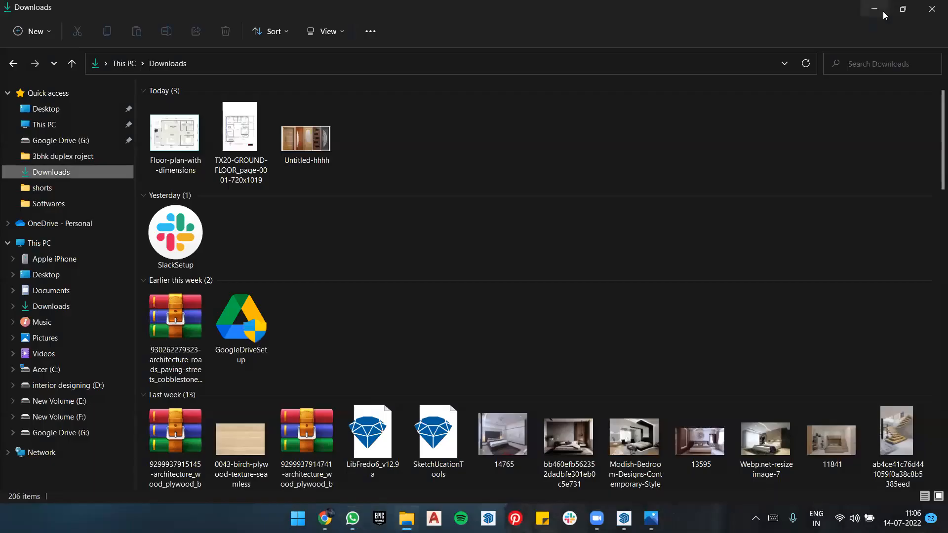
{"action": "left_click", "coordinate": [883, 10]}
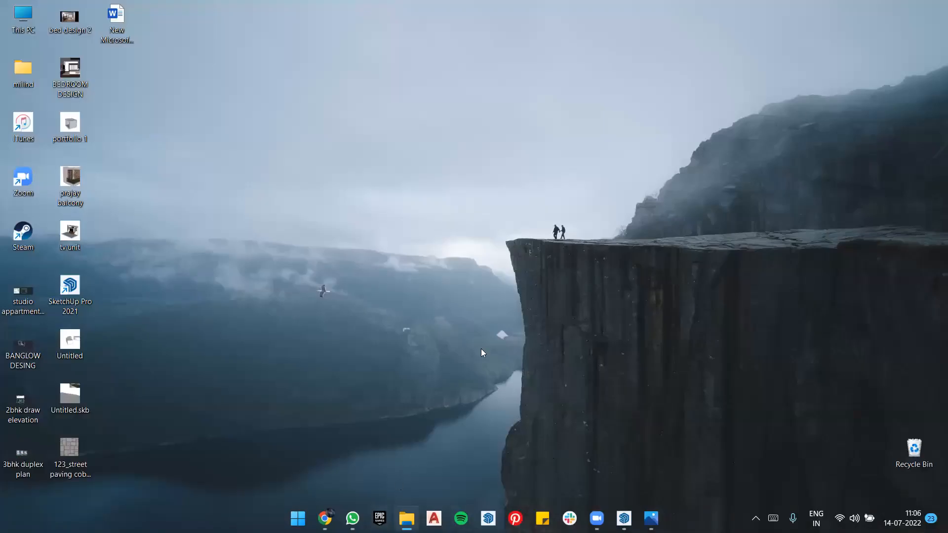
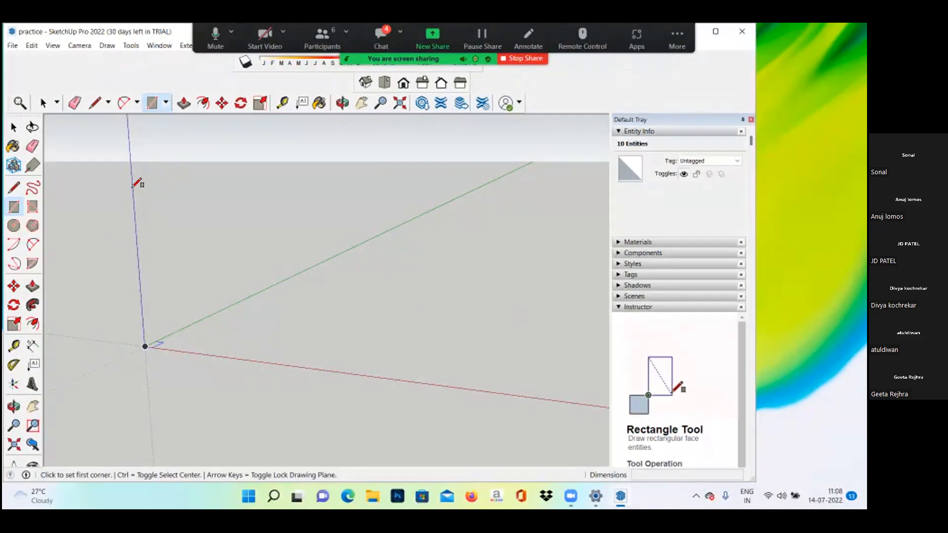
{"action": "left_click", "coordinate": [132, 187]}
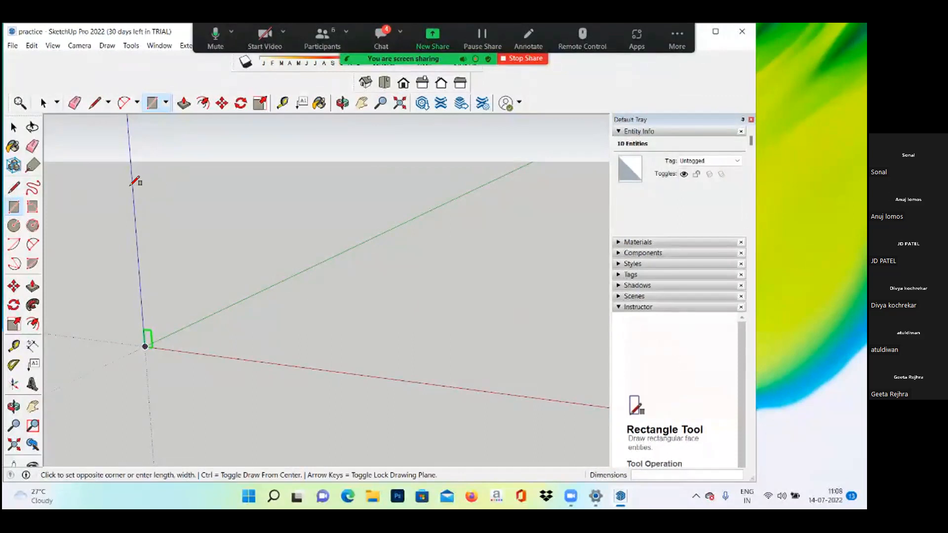
{"action": "left_click", "coordinate": [162, 191]}
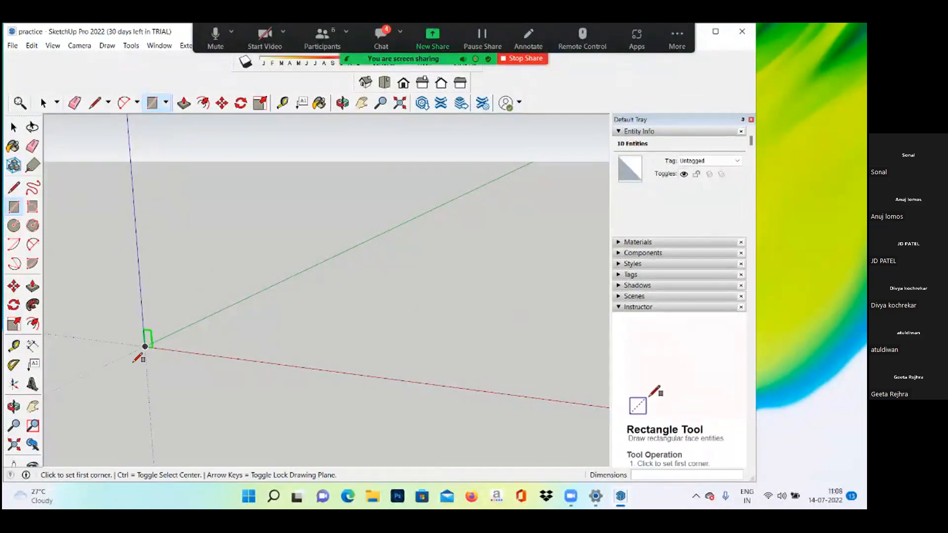
{"action": "middle_click_drag", "start_coordinate": [120, 366], "coordinate": [206, 345]}
{"action": "scroll", "coordinate": [150, 345], "scroll_direction": "up", "scroll_amount": 3}
{"action": "scroll", "coordinate": [151, 366], "scroll_direction": "up", "scroll_amount": 3}
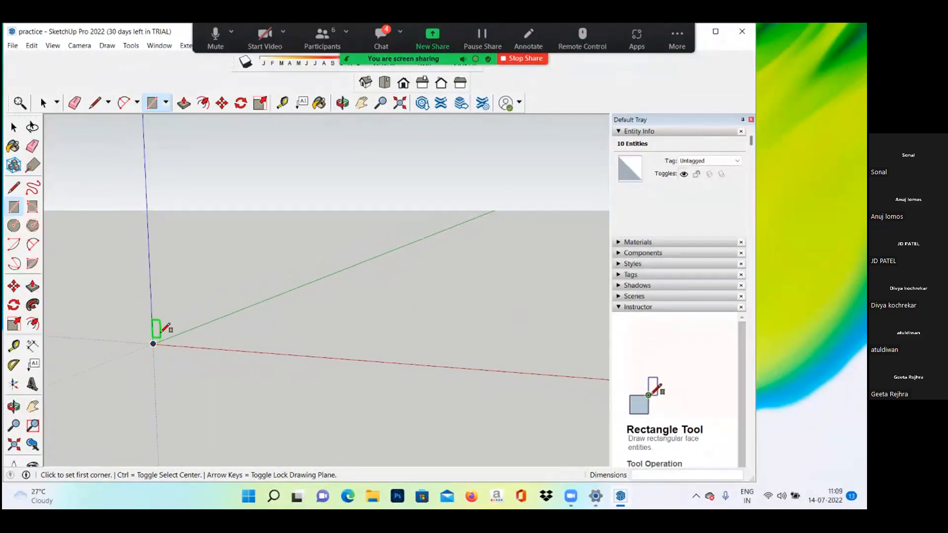
{"action": "key", "text": "space"}
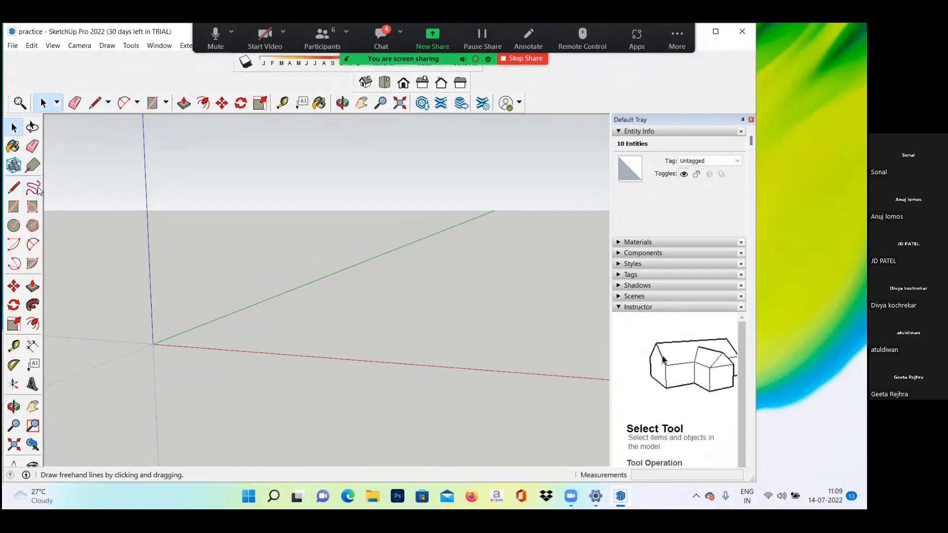
Step: Draw an upright rectangle from a point on the blue axis down to a point on the red axis
{"action": "left_click", "coordinate": [14, 206]}
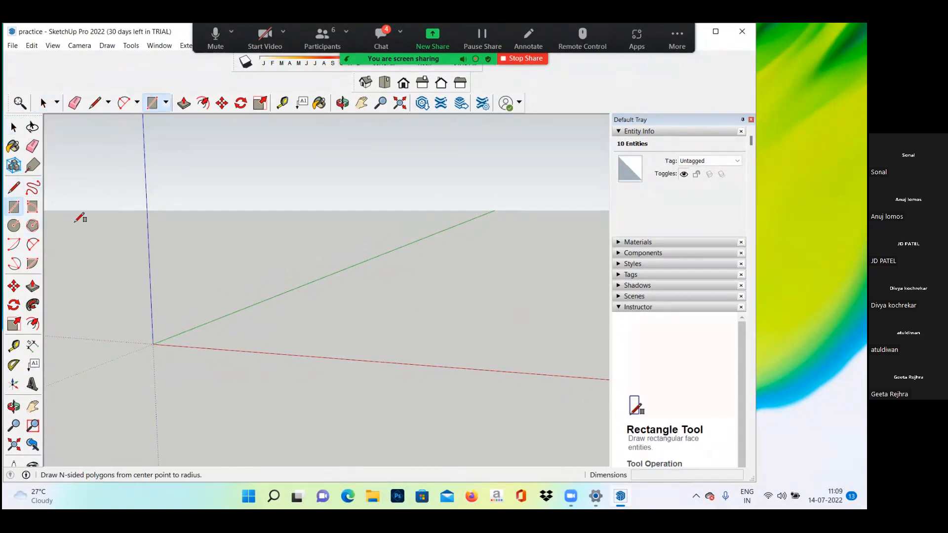
{"action": "left_click", "coordinate": [148, 208]}
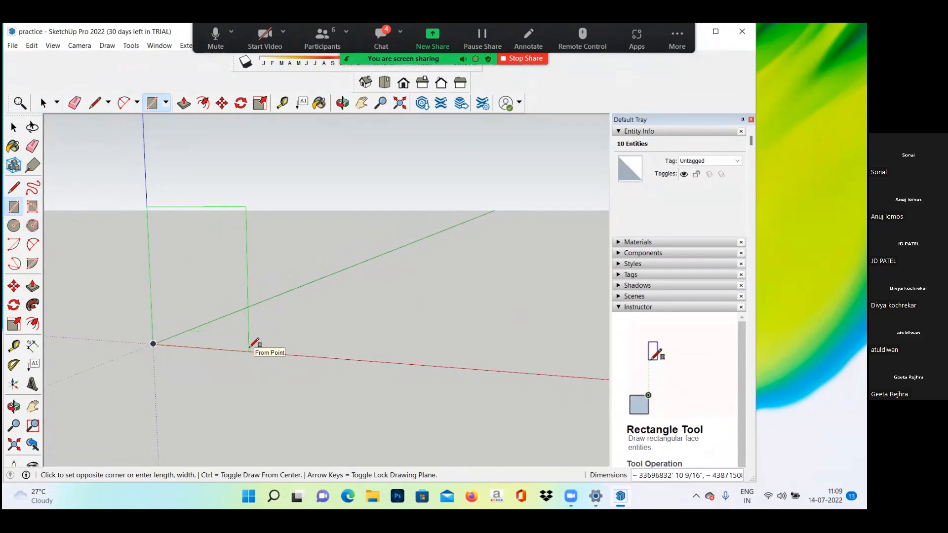
{"action": "left_click", "coordinate": [249, 351]}
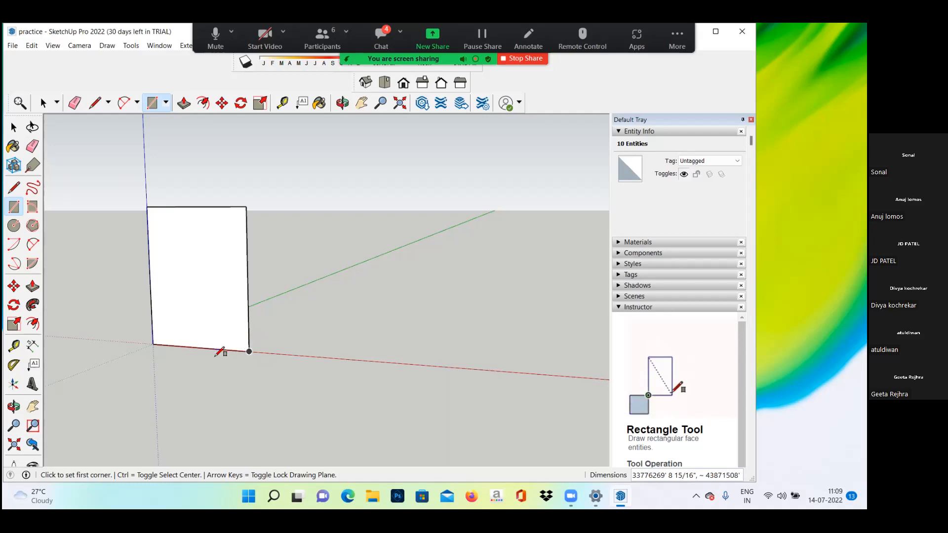
Step: Delete the upright rectangle together with its face and edges
{"action": "key", "text": "space"}
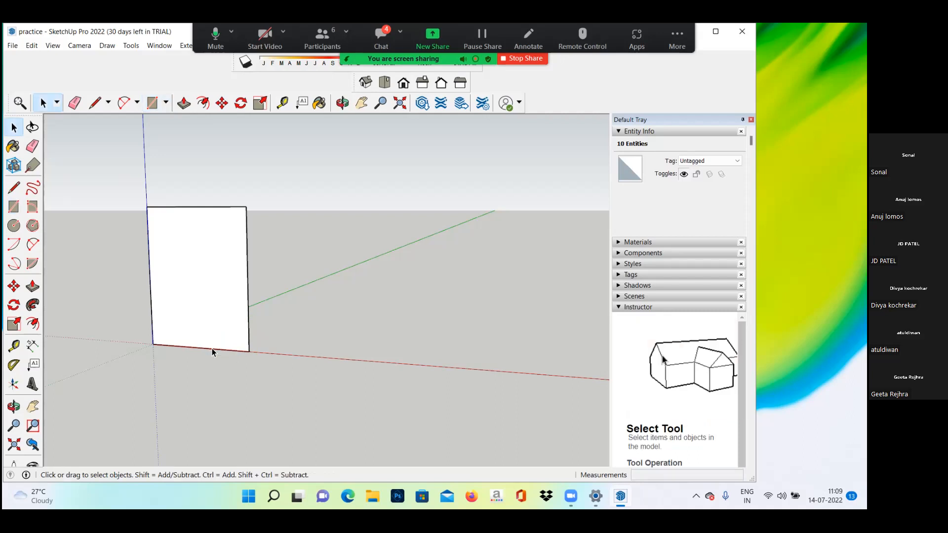
{"action": "left_click_drag", "start_coordinate": [115, 182], "coordinate": [290, 360]}
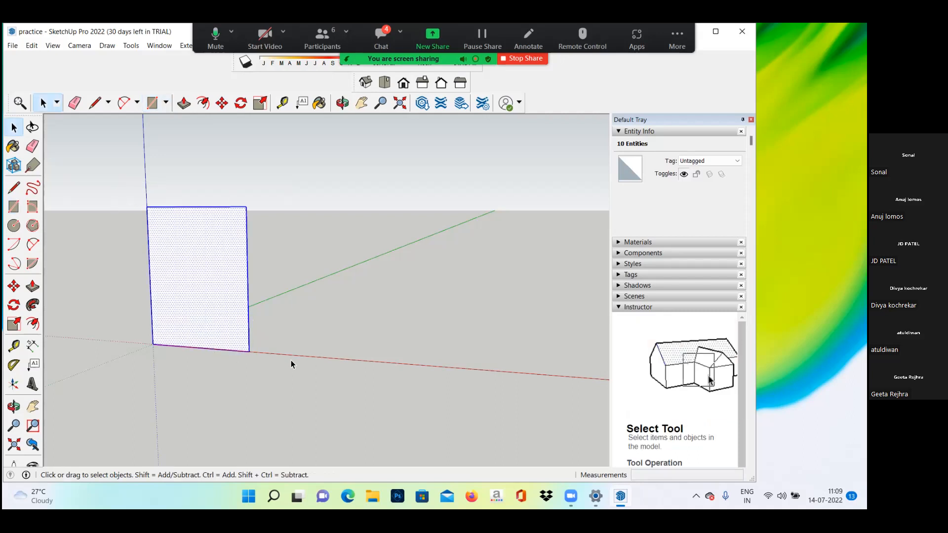
{"action": "key", "text": "Delete"}
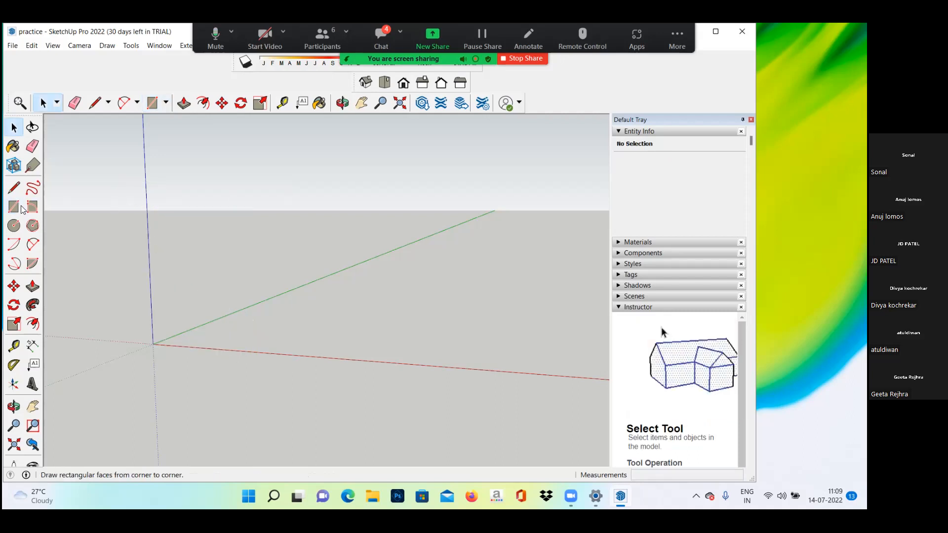
Step: Try to draw an upright rectangle from the origin along the red and blue axes with dimensions 3'3".7'3
{"action": "left_click", "coordinate": [14, 207]}
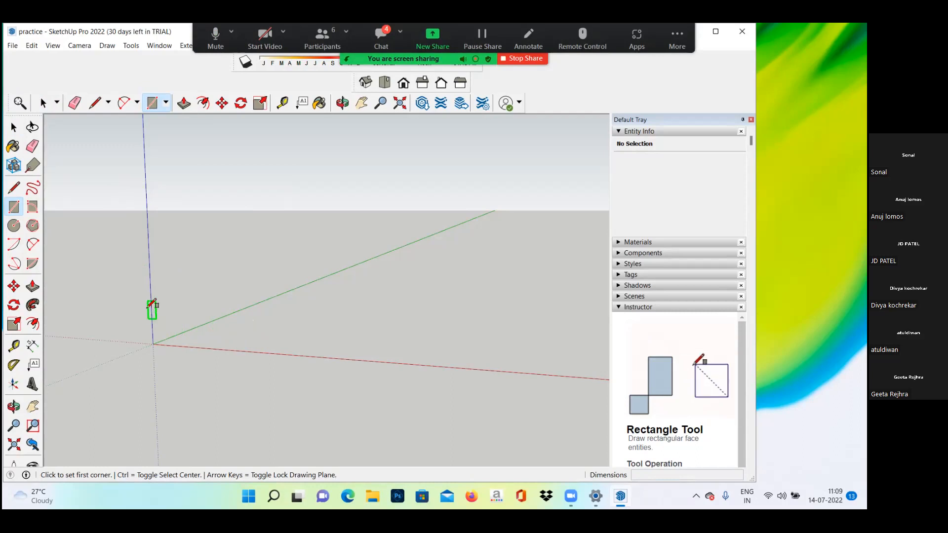
{"action": "left_click", "coordinate": [153, 344]}
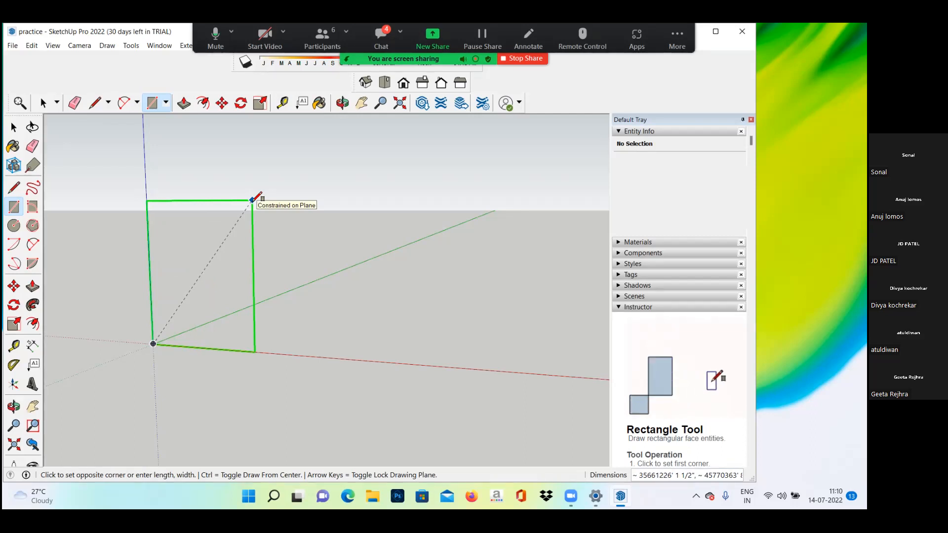
{"action": "type", "text": "7"}
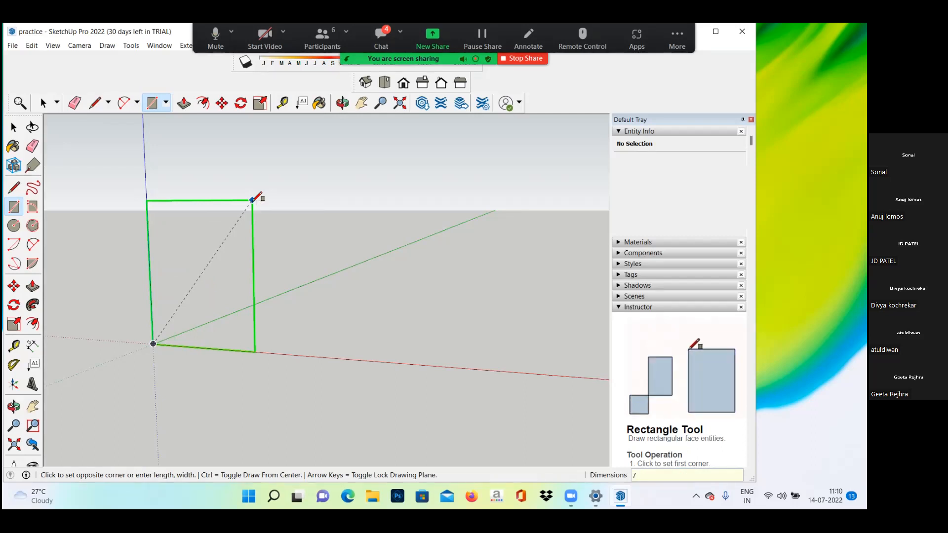
{"action": "type", "text": "'"}
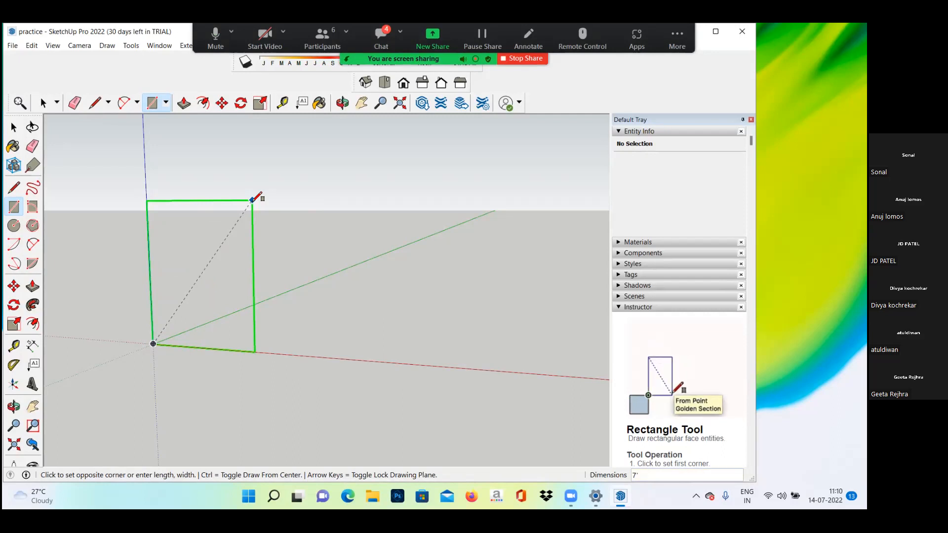
{"action": "key", "text": "BackSpace"}
{"action": "key", "text": "BackSpace"}
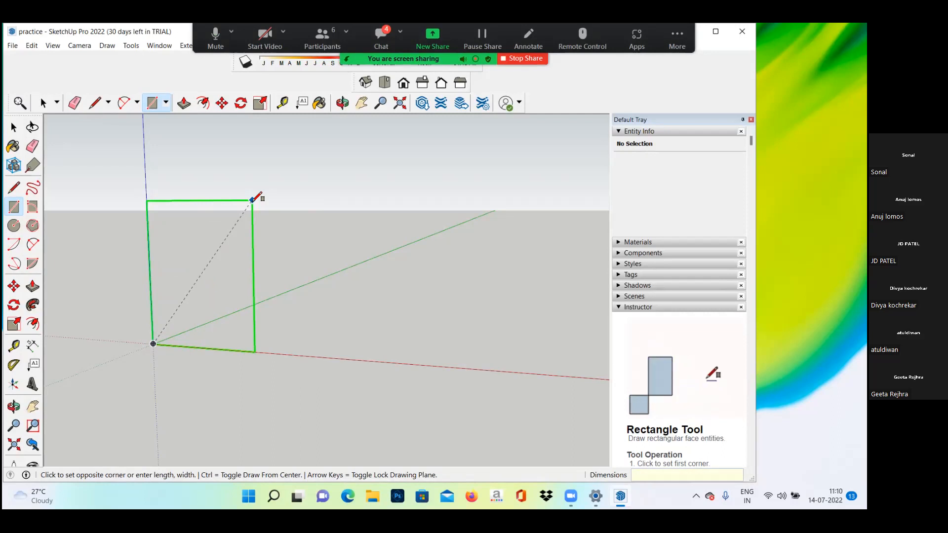
{"action": "type", "text": "3'3"}
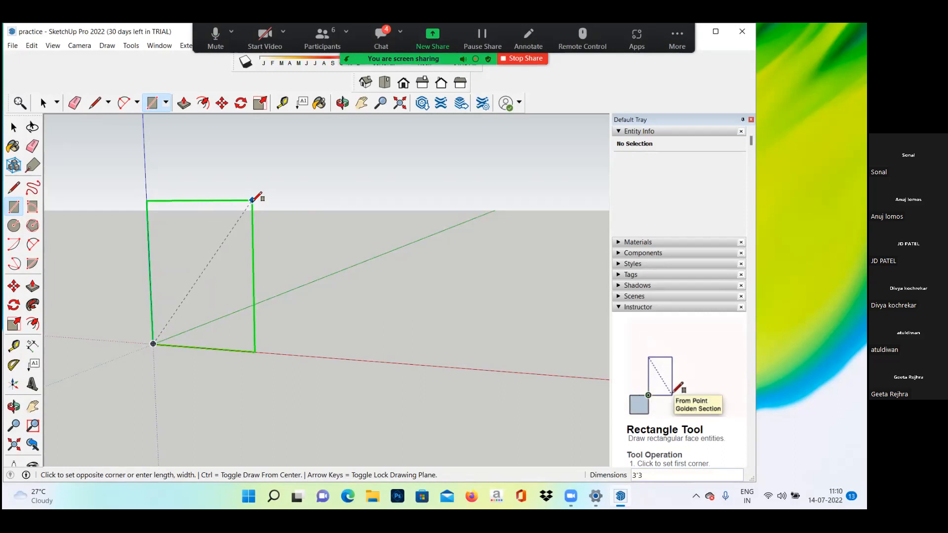
{"action": "type", "text": "\","}
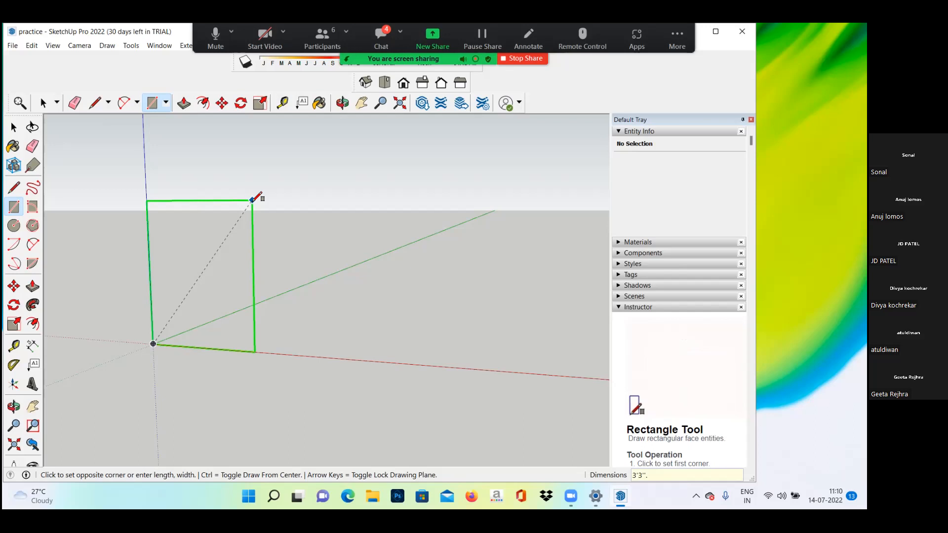
{"action": "type", "text": "7"}
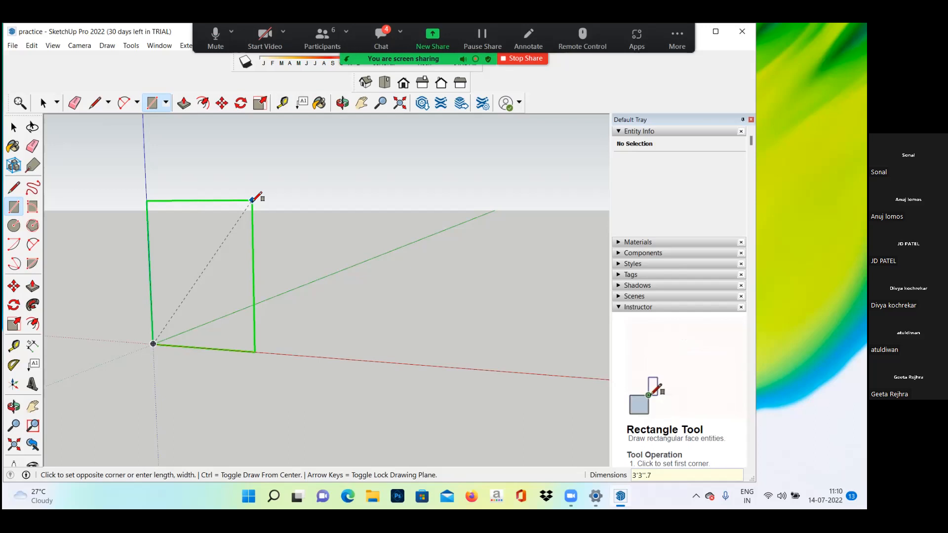
{"action": "type", "text": "'3"}
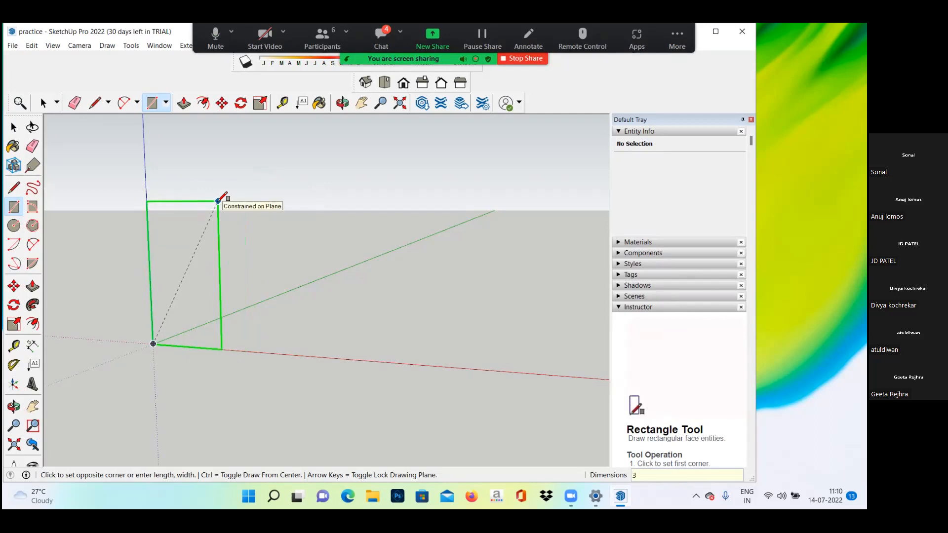
Step: Try the dimensions 3'3".7'3 again for the upright rectangle started at the origin
{"action": "type", "text": "3\".7."}
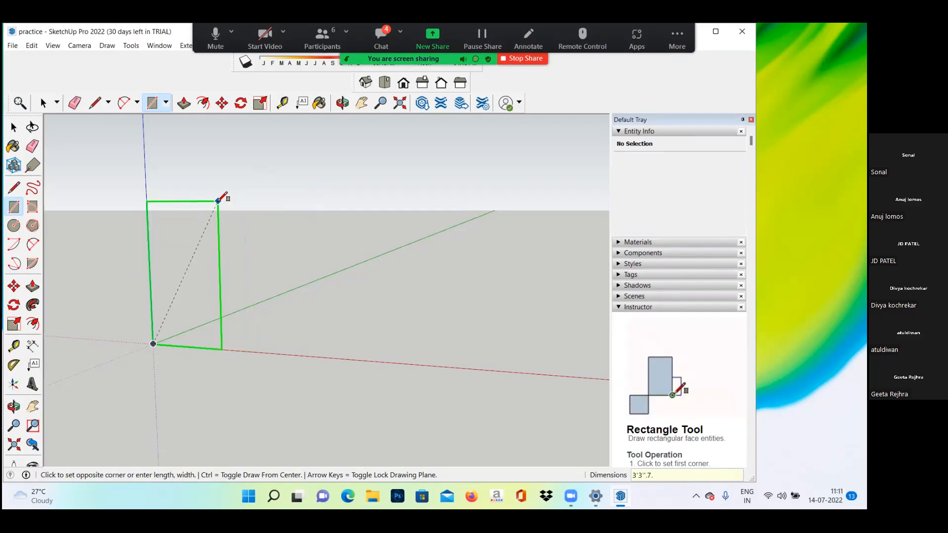
{"action": "key", "text": "BackSpace"}
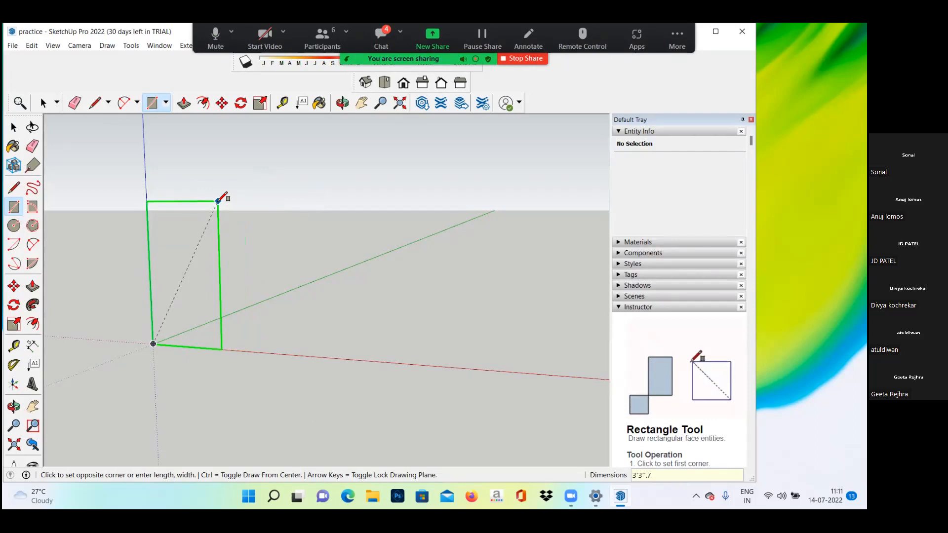
{"action": "type", "text": "3488708' 1"}
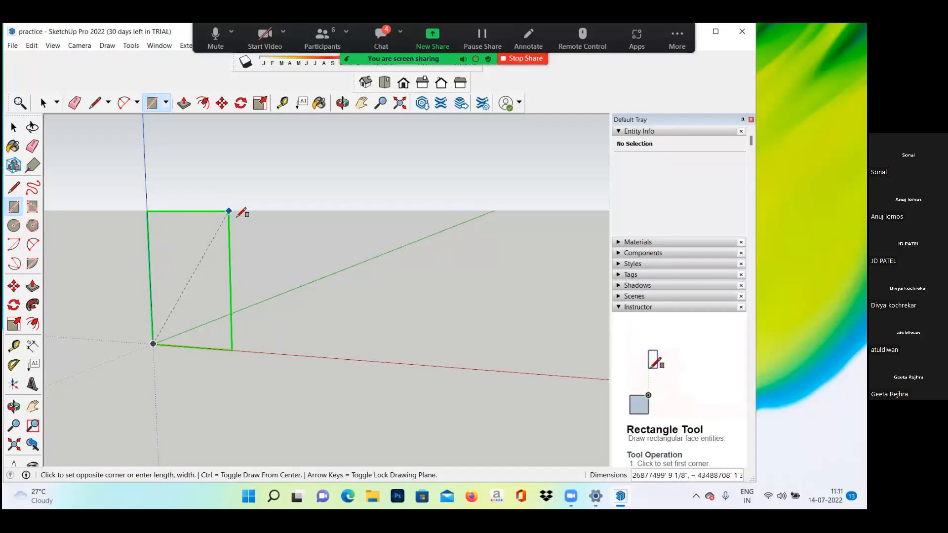
Step: Enter 3'3",7'3" as the dimensions of the upright rectangle started at the origin
{"action": "type", "text": "3'"}
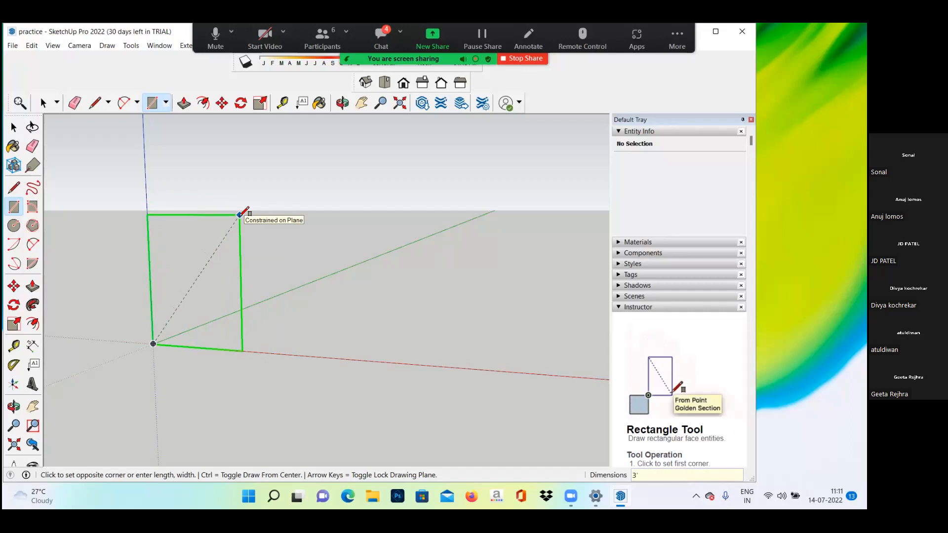
{"action": "type", "text": "3\""}
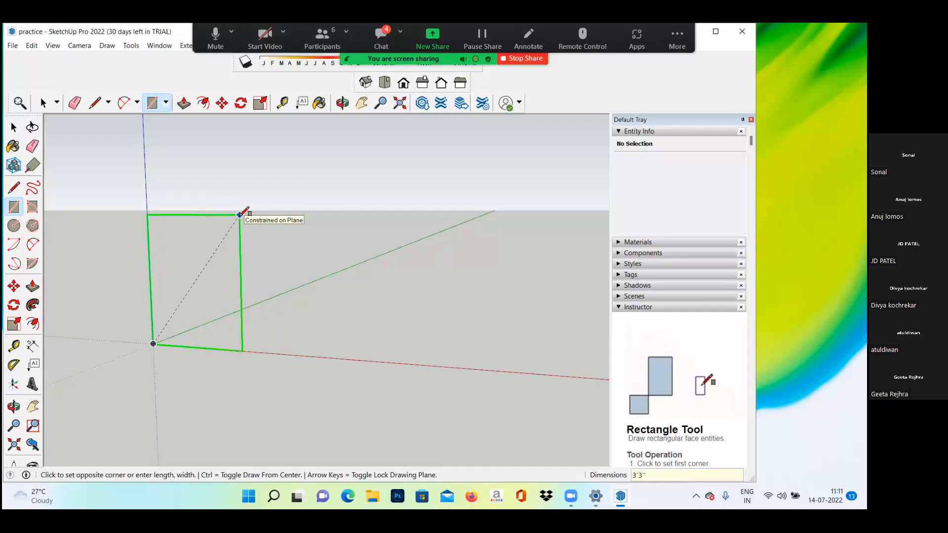
{"action": "type", "text": ","}
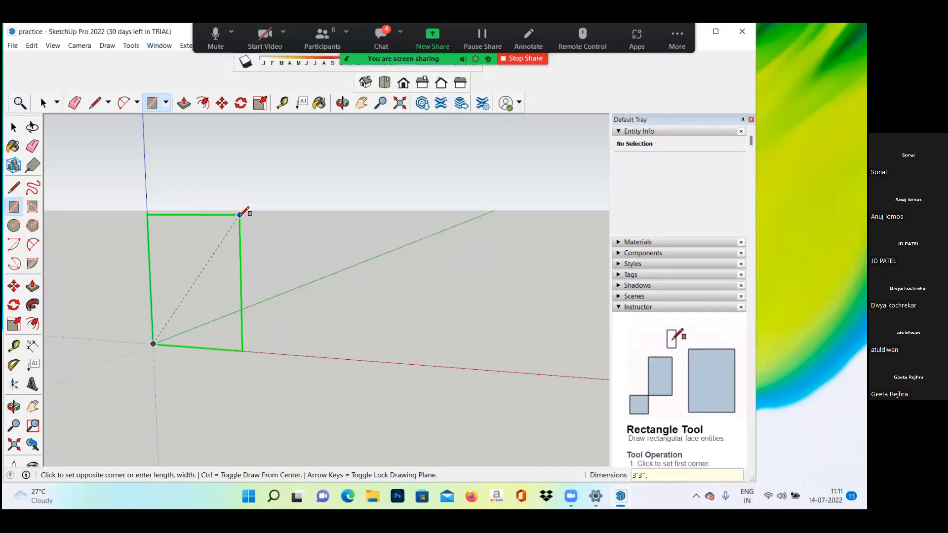
{"action": "type", "text": "7'3"}
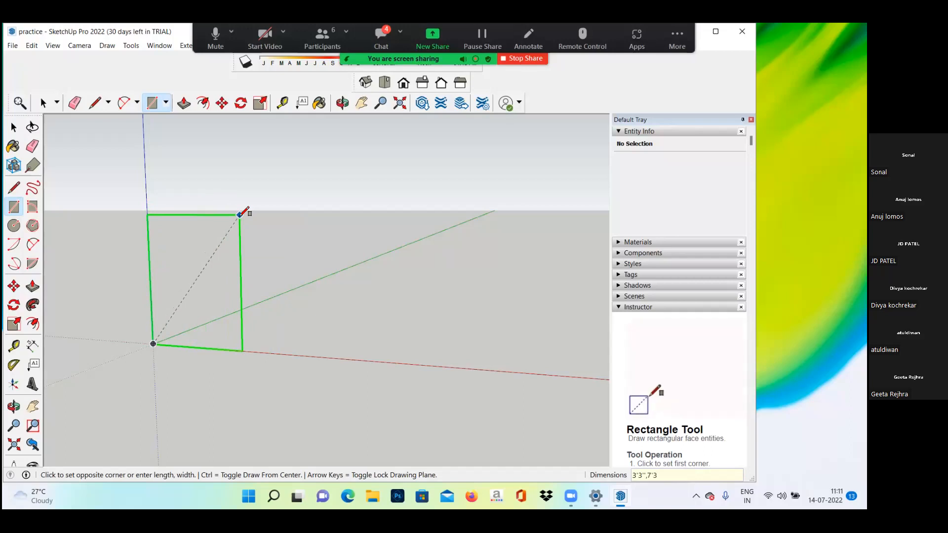
{"action": "type", "text": "\""}
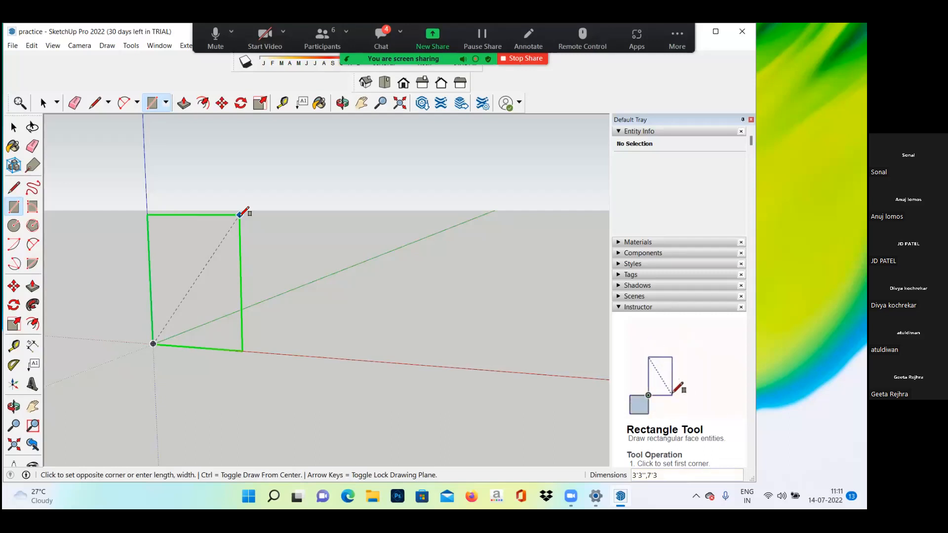
{"action": "type", "text": "\""}
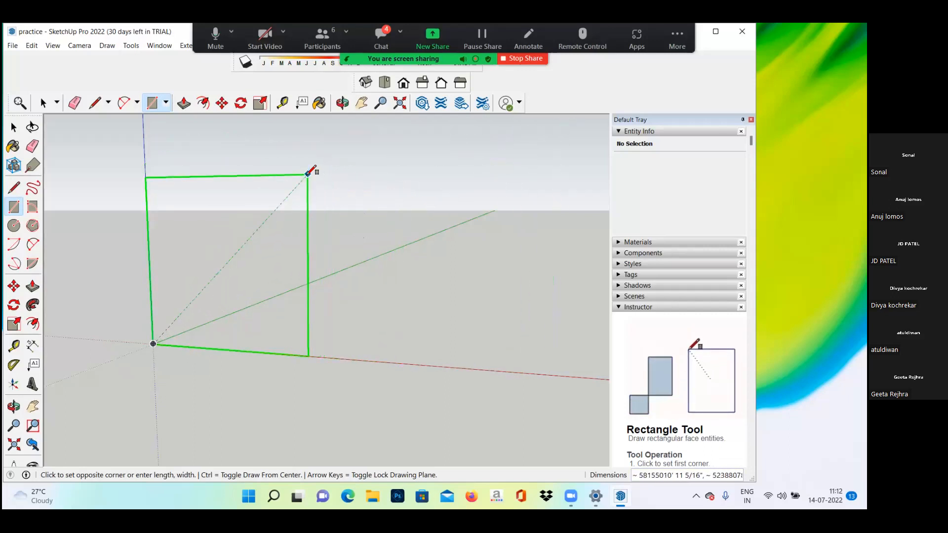
{"action": "left_click", "coordinate": [308, 173]}
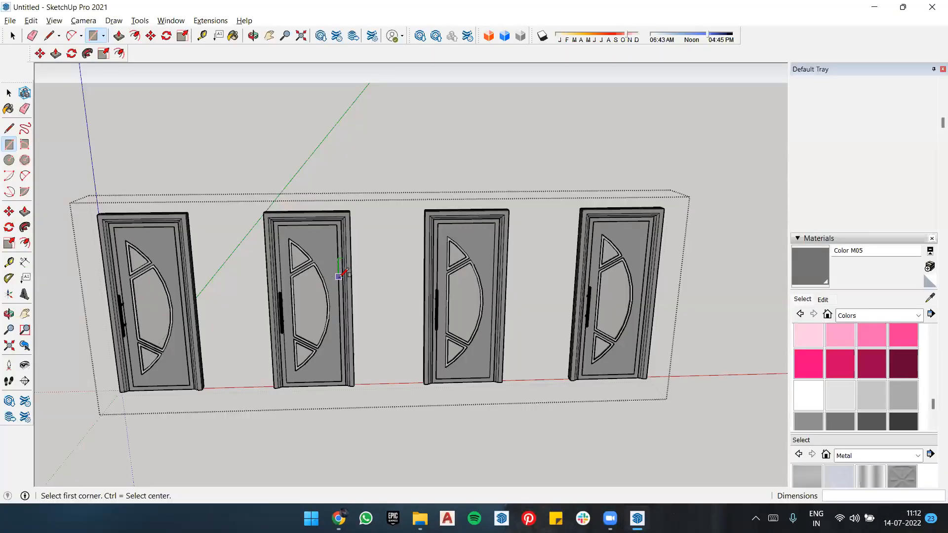
Step: Try to draw an upright rectangle from the red axis beside the four doors, entering 3'3" as the first dimension
{"action": "scroll", "coordinate": [267, 218], "scroll_direction": "down", "scroll_amount": 4}
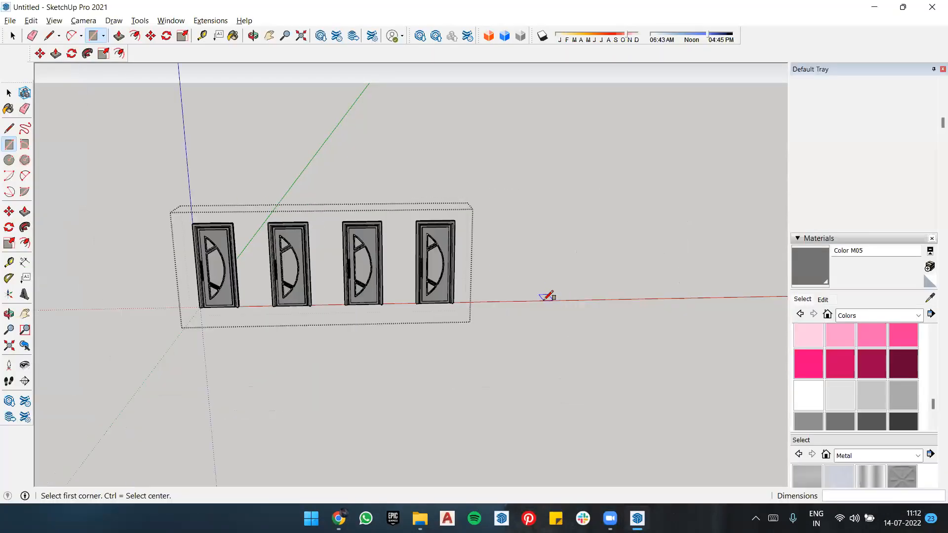
{"action": "scroll", "coordinate": [543, 299], "scroll_direction": "up", "scroll_amount": 2}
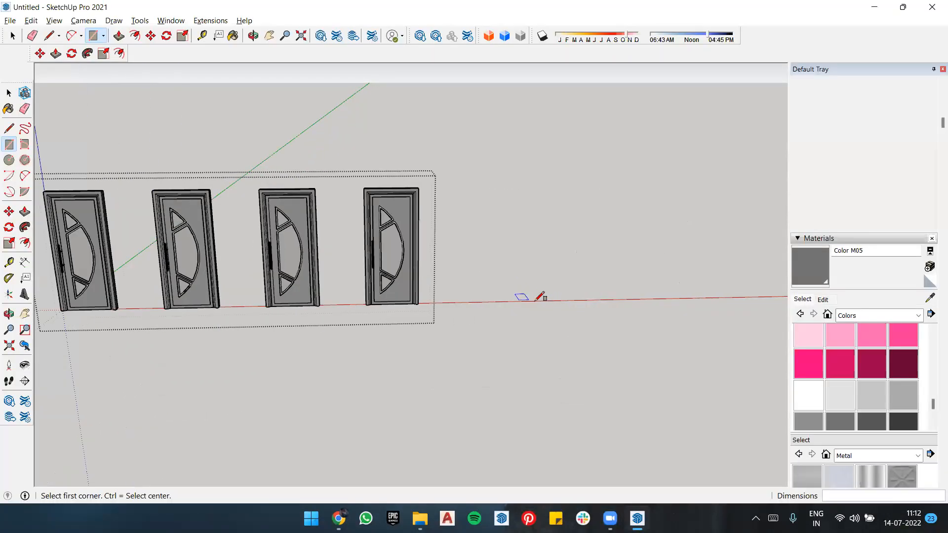
{"action": "key", "text": "Left"}
{"action": "left_click", "coordinate": [568, 299]}
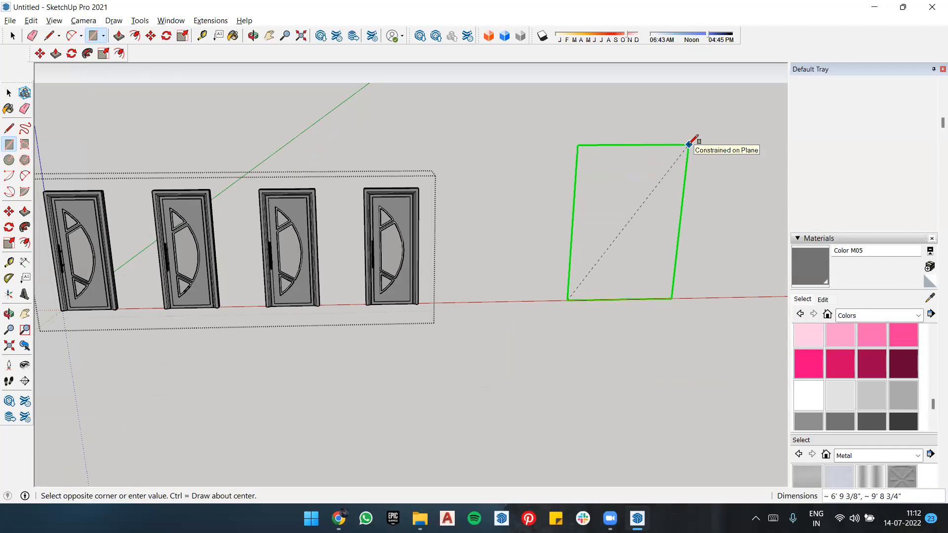
{"action": "type", "text": "3"}
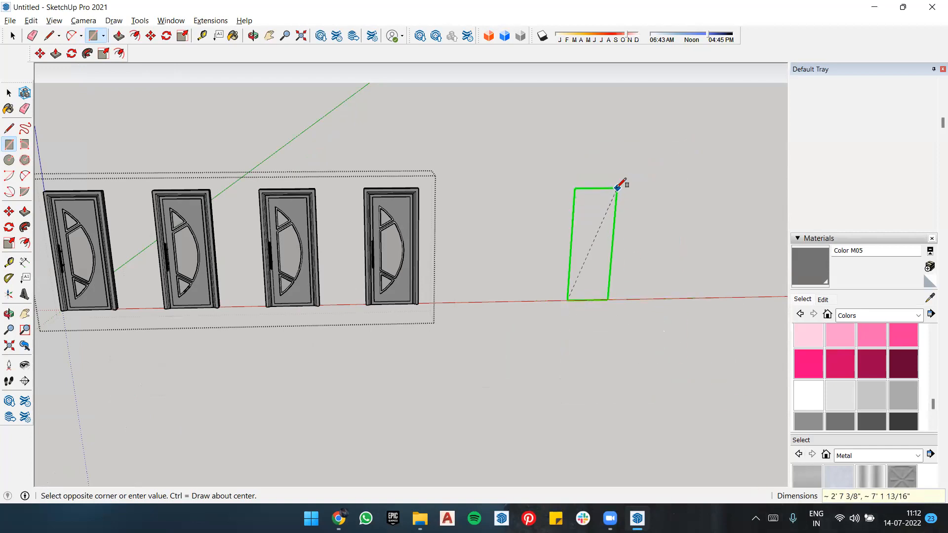
{"action": "type", "text": "3/16\", ~ 11' 9"}
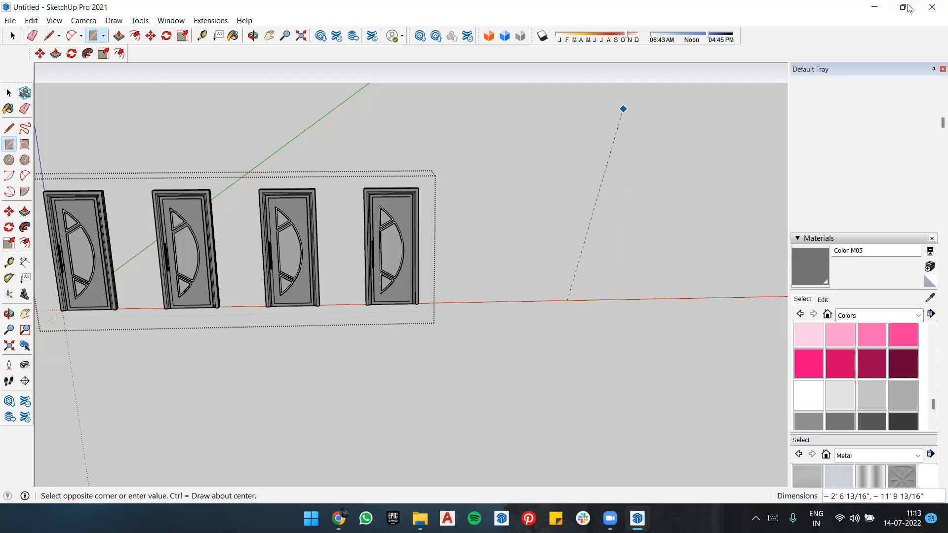
{"action": "left_click", "coordinate": [903, 7]}
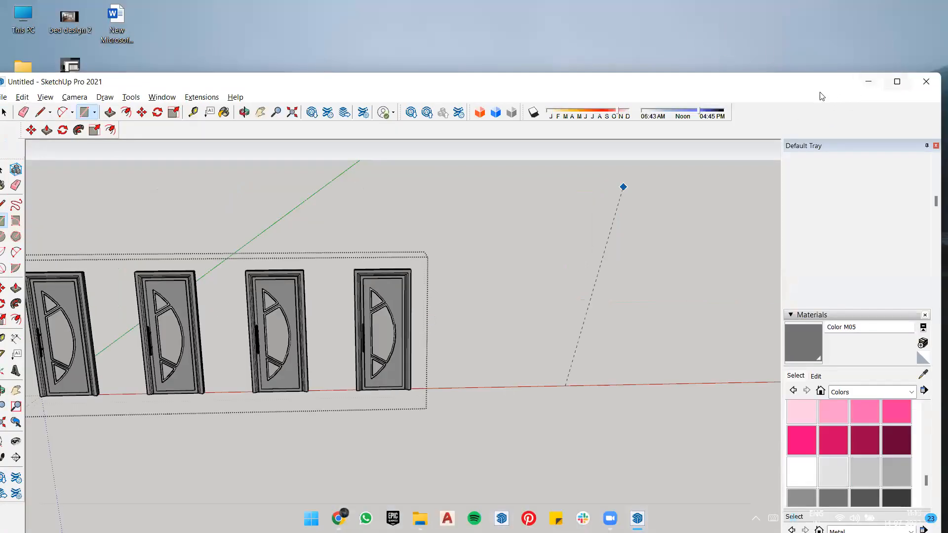
{"action": "left_click_drag", "start_coordinate": [794, 83], "coordinate": [947, 84]}
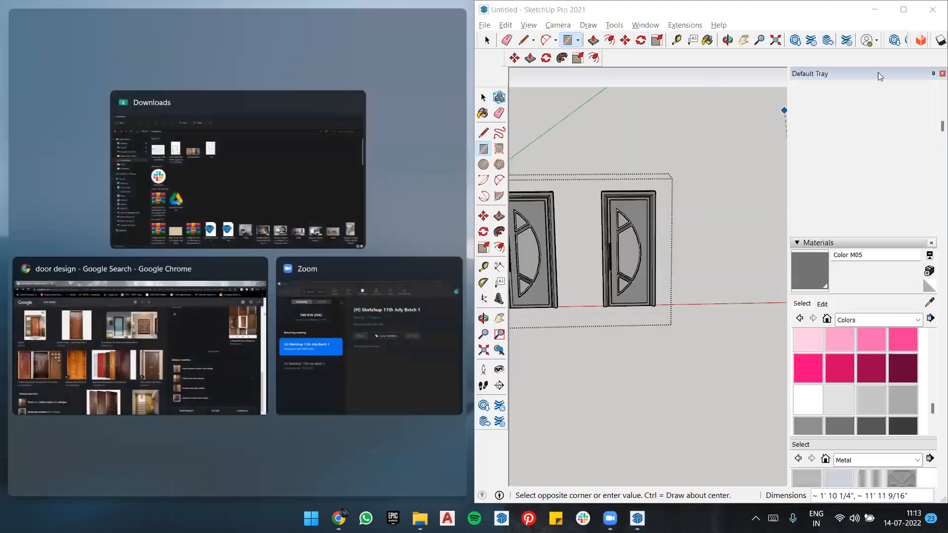
{"action": "left_click", "coordinate": [903, 7]}
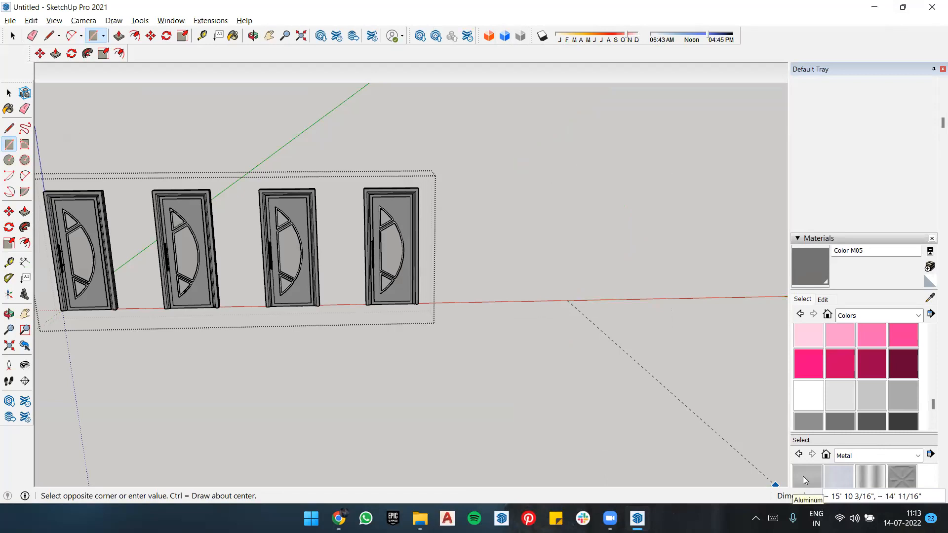
{"action": "key", "text": "alt+Tab"}
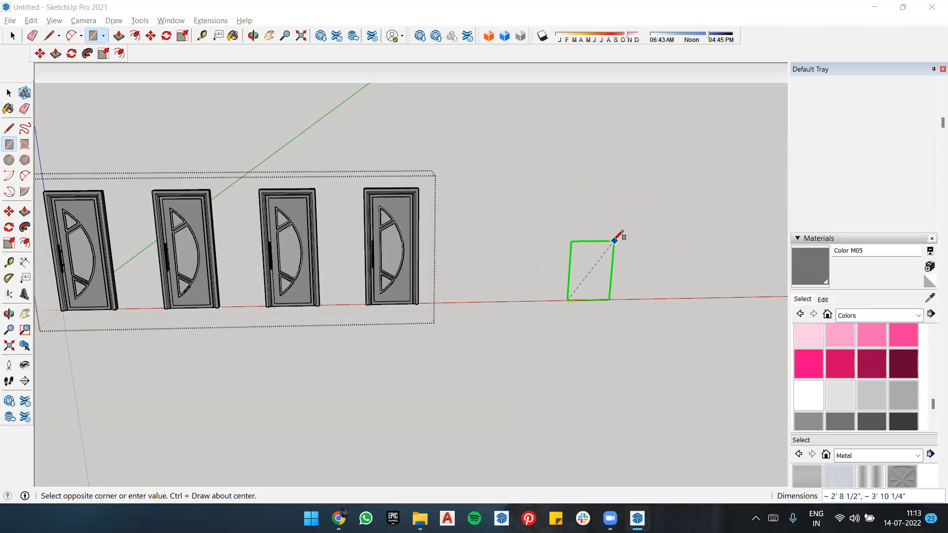
{"action": "left_click", "coordinate": [614, 241]}
{"action": "key", "text": "ctrl+z"}
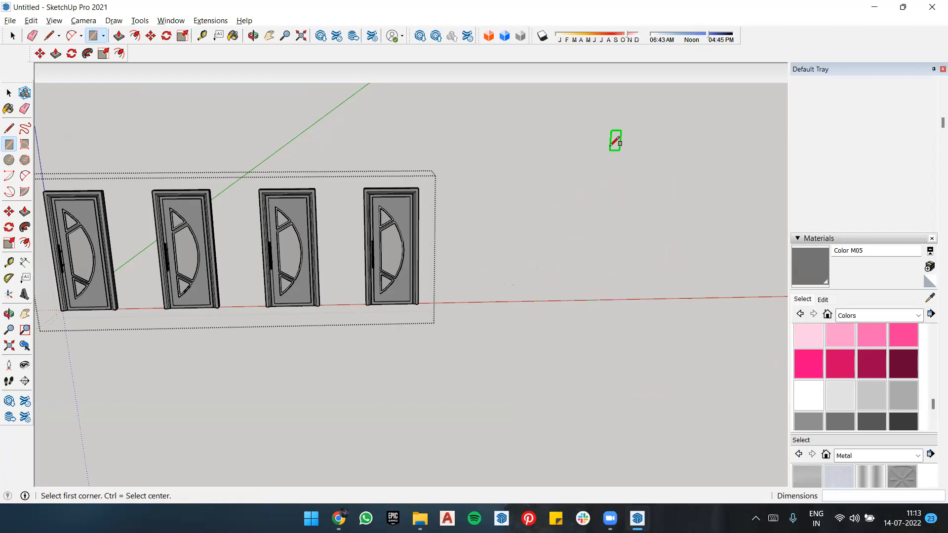
Step: Draw an upright rectangle of 3'3",7'3" on the red axis beside the four doors, and undo it
{"action": "left_click", "coordinate": [596, 299]}
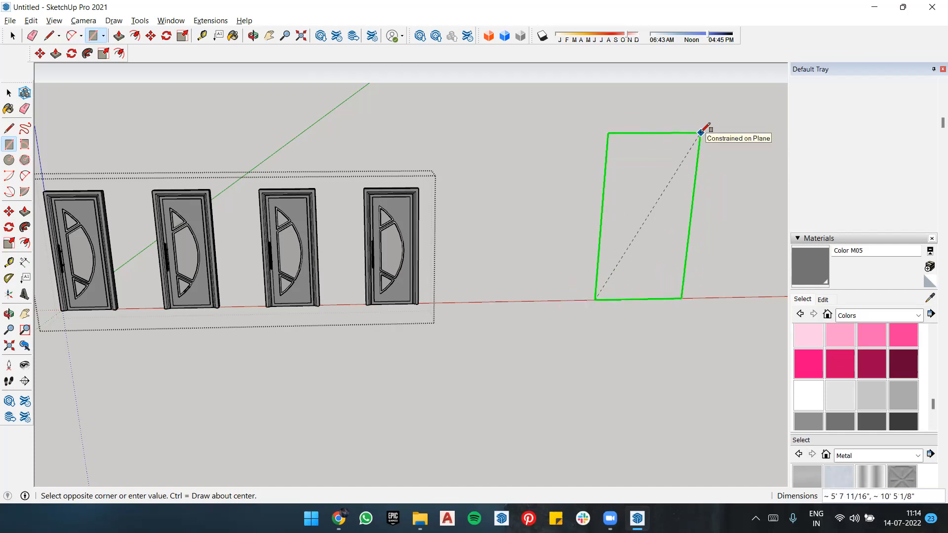
{"action": "type", "text": "3'3\",7'3"}
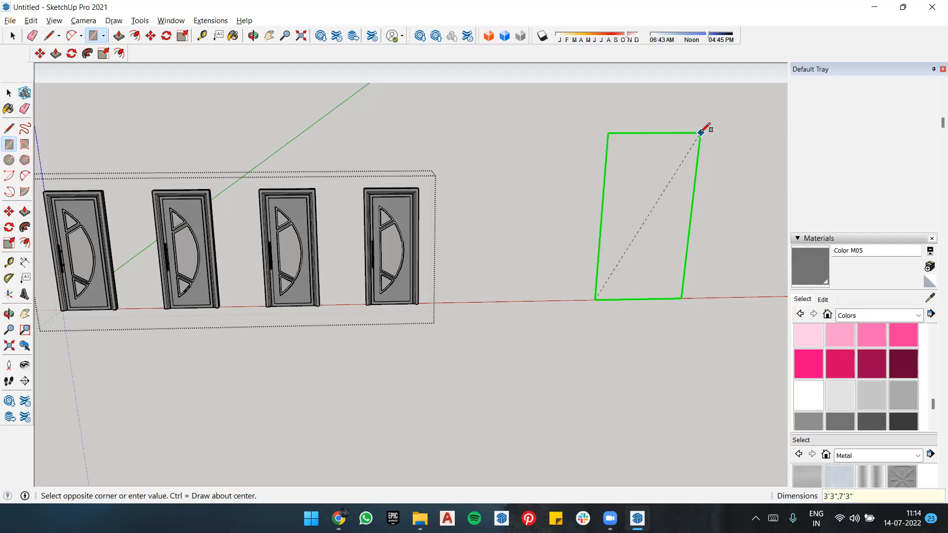
{"action": "key", "text": "Return"}
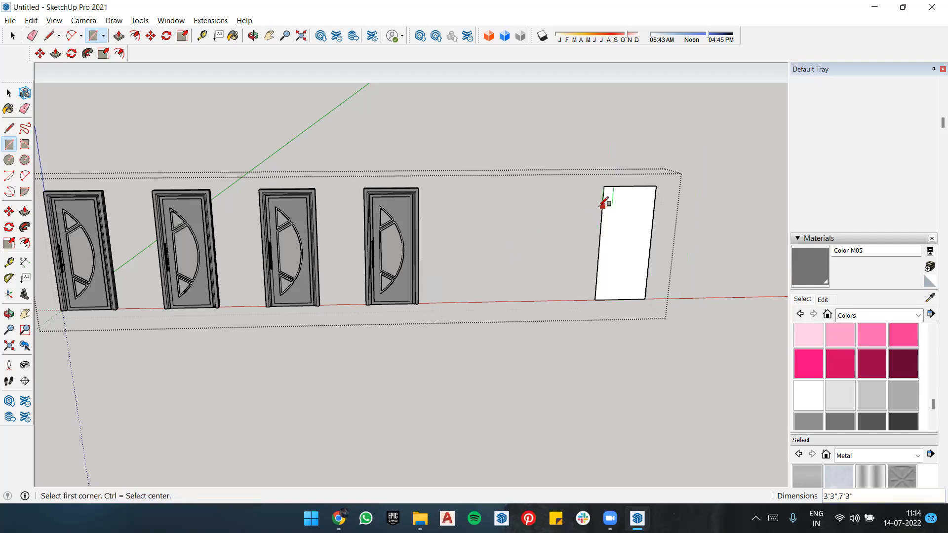
{"action": "key", "text": "ctrl+z"}
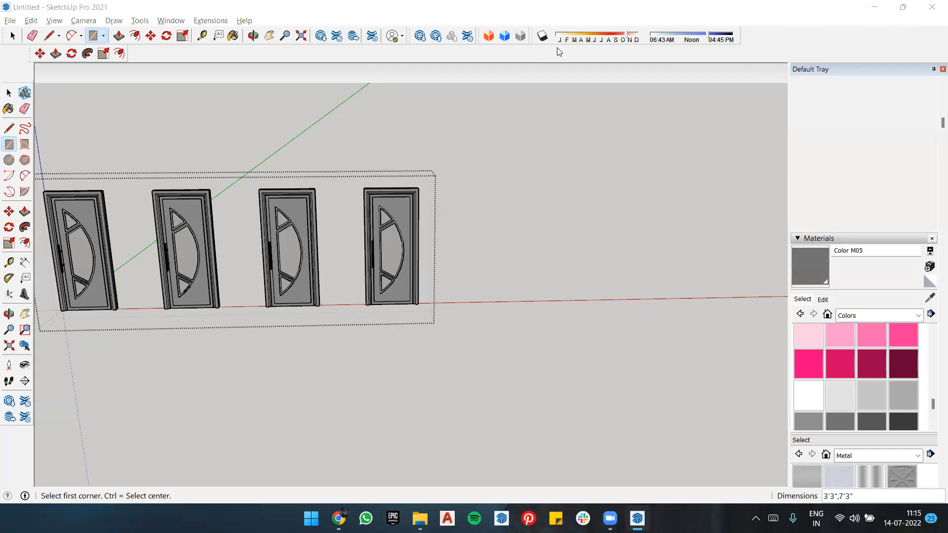
Step: Delete the three copied doors along the red axis, keeping only the door at the origin
{"action": "left_click", "coordinate": [486, 59]}
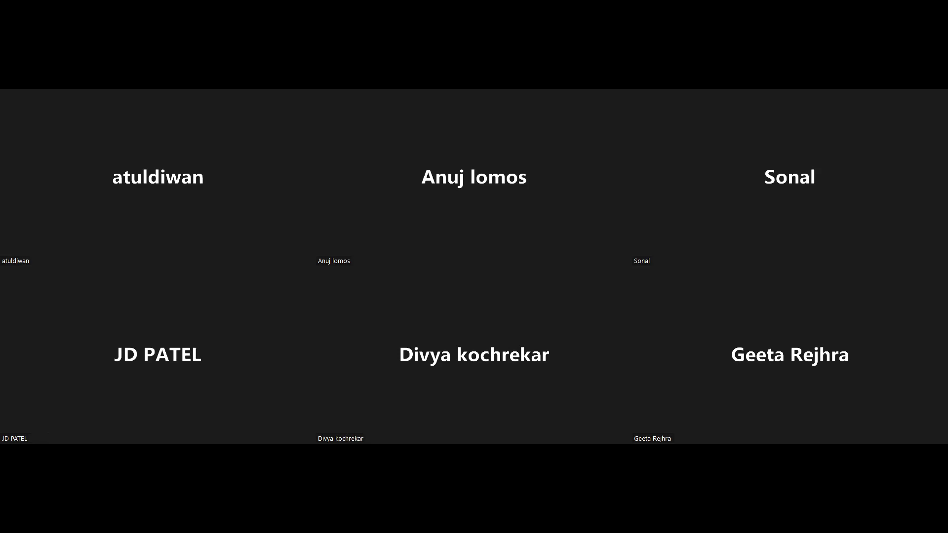
{"action": "scroll", "coordinate": [585, 106], "scroll_direction": "down", "scroll_amount": 2}
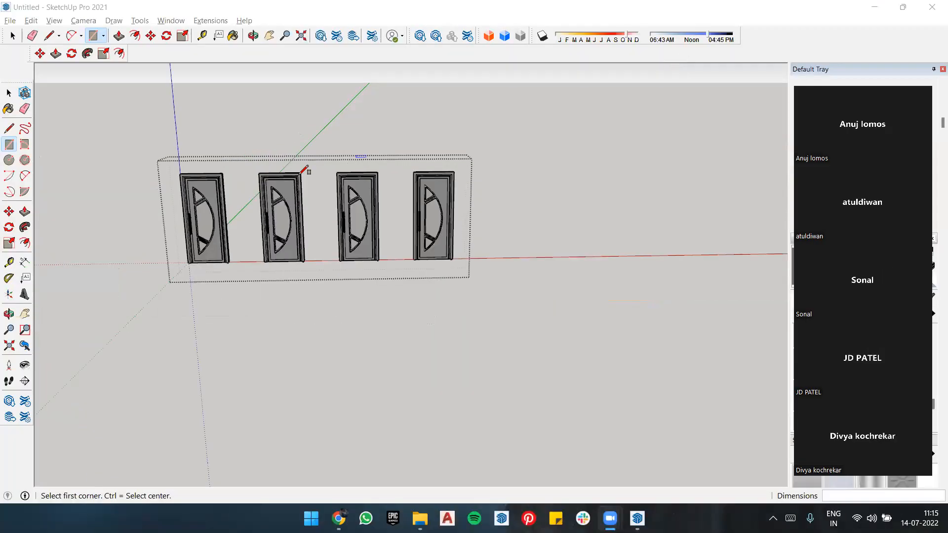
{"action": "scroll", "coordinate": [299, 171], "scroll_direction": "up", "scroll_amount": 3}
{"action": "scroll", "coordinate": [240, 185], "scroll_direction": "up", "scroll_amount": 2}
{"action": "scroll", "coordinate": [563, 122], "scroll_direction": "down", "scroll_amount": 1}
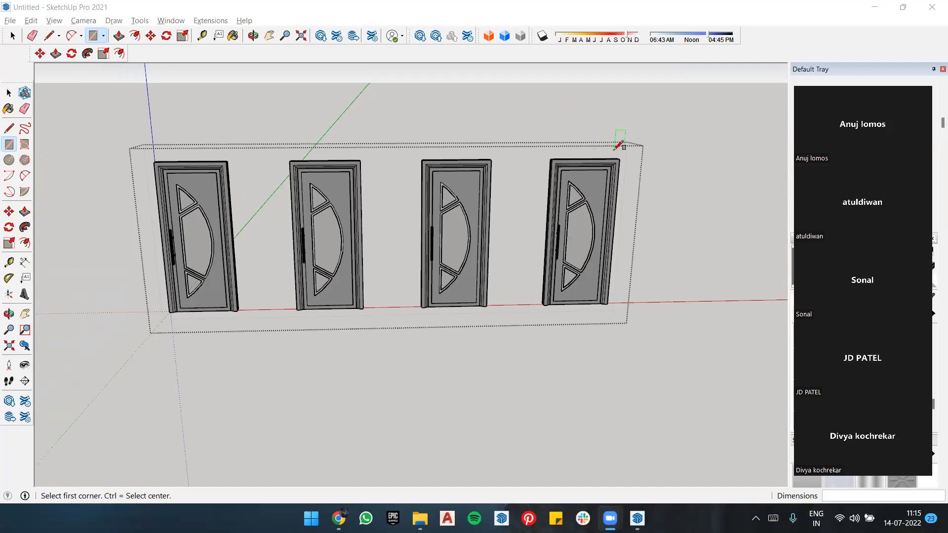
{"action": "key", "text": "space"}
{"action": "left_click", "coordinate": [584, 212]}
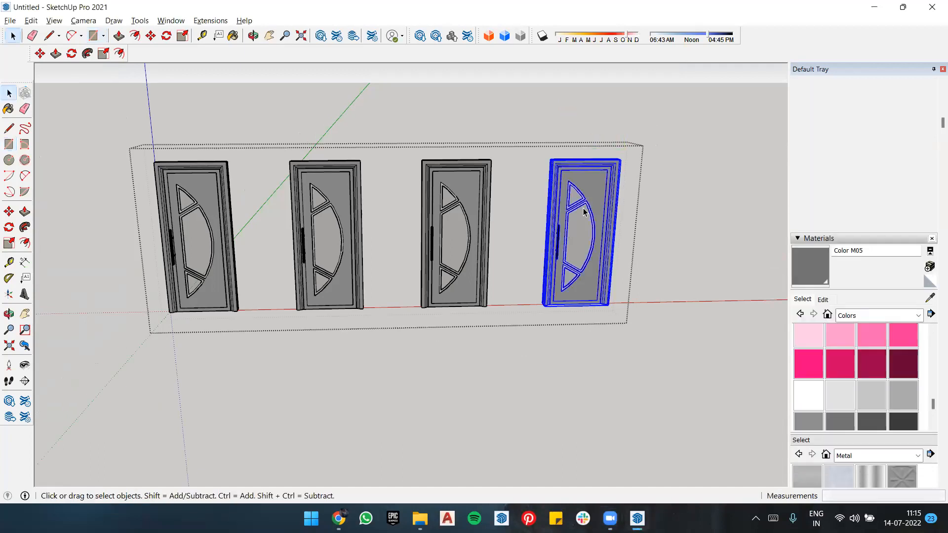
{"action": "key", "text": "Delete"}
{"action": "left_click", "coordinate": [459, 212]}
{"action": "key", "text": "Delete"}
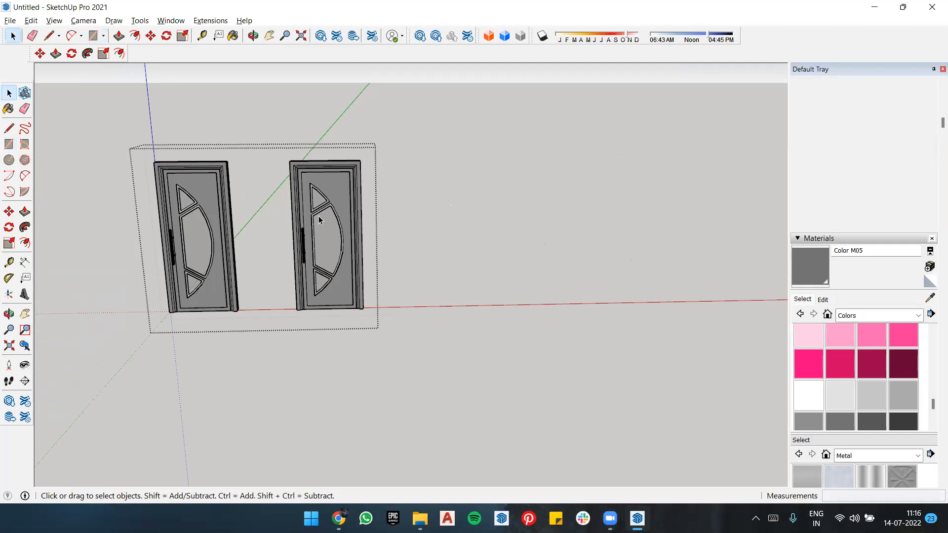
{"action": "left_click", "coordinate": [318, 220]}
{"action": "key", "text": "Delete"}
Step: Examine the remaining door's frame, panel and handle from the front and at an angle
{"action": "scroll", "coordinate": [381, 148], "scroll_direction": "up", "scroll_amount": 3}
{"action": "scroll", "coordinate": [355, 146], "scroll_direction": "down", "scroll_amount": 2}
{"action": "scroll", "coordinate": [327, 144], "scroll_direction": "up", "scroll_amount": 4}
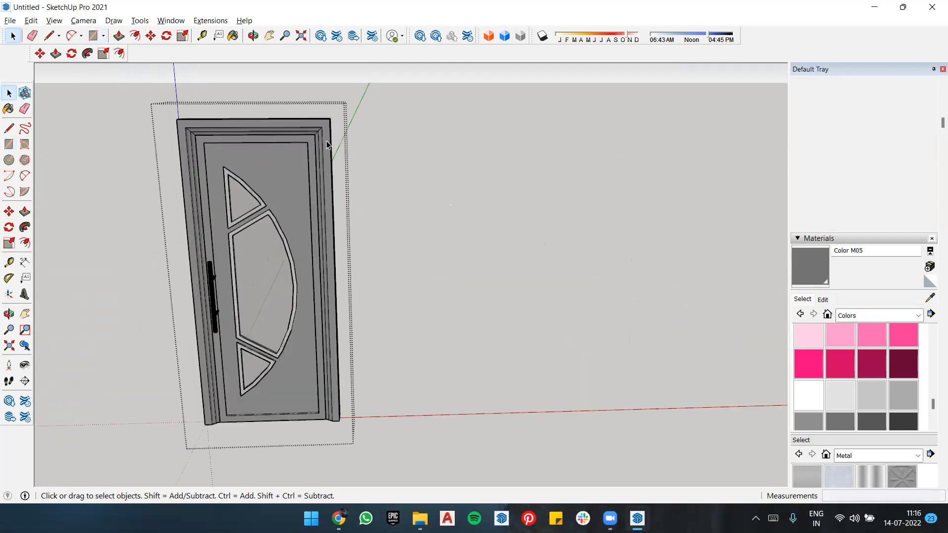
{"action": "scroll", "coordinate": [469, 92], "scroll_direction": "down", "scroll_amount": 2}
{"action": "scroll", "coordinate": [331, 192], "scroll_direction": "up", "scroll_amount": 2}
{"action": "scroll", "coordinate": [505, 125], "scroll_direction": "down", "scroll_amount": 2}
{"action": "scroll", "coordinate": [381, 176], "scroll_direction": "up", "scroll_amount": 2}
{"action": "middle_click_drag", "start_coordinate": [379, 175], "coordinate": [443, 167]}
{"action": "scroll", "coordinate": [443, 167], "scroll_direction": "down", "scroll_amount": 2}
{"action": "scroll", "coordinate": [416, 109], "scroll_direction": "up", "scroll_amount": 1}
{"action": "scroll", "coordinate": [428, 269], "scroll_direction": "down", "scroll_amount": 2}
{"action": "scroll", "coordinate": [427, 144], "scroll_direction": "up", "scroll_amount": 3}
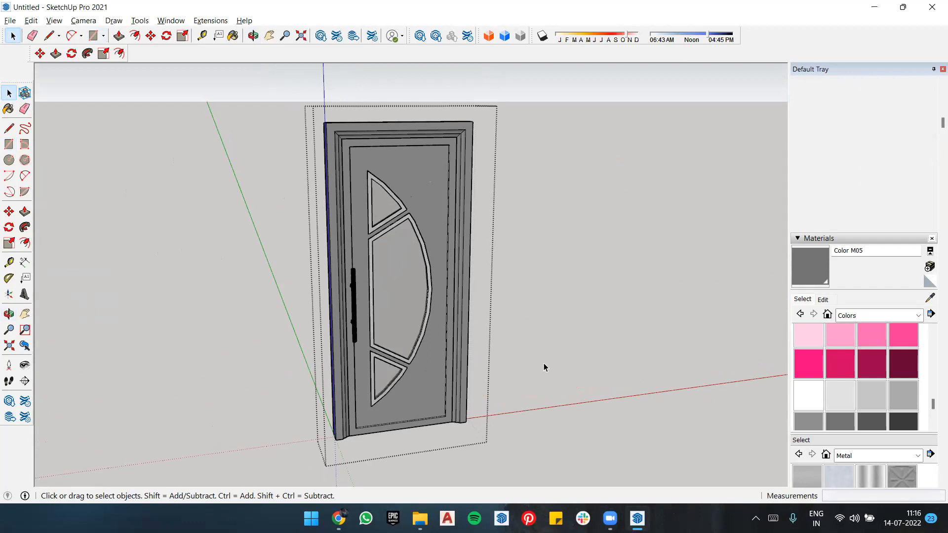
{"action": "left_click", "coordinate": [561, 173]}
{"action": "middle_click_drag", "start_coordinate": [522, 201], "coordinate": [597, 234]}
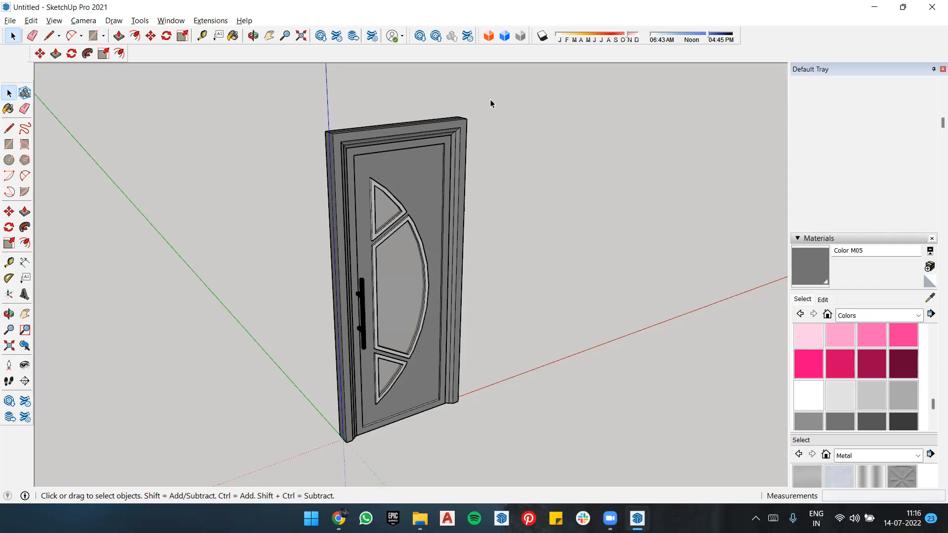
Step: Save the door model as Untitled in Documents, replacing the existing file, and close SketchUp
{"action": "left_click", "coordinate": [10, 20]}
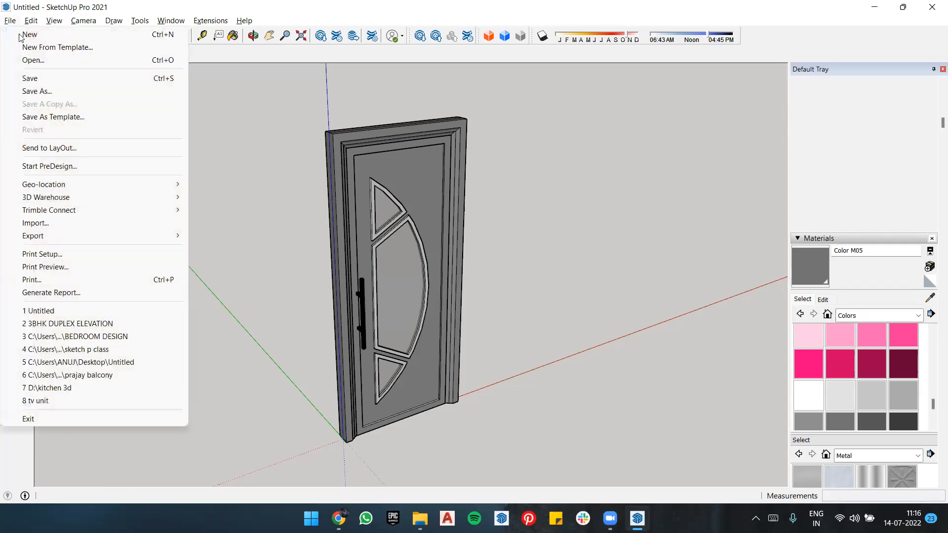
{"action": "left_click", "coordinate": [60, 82]}
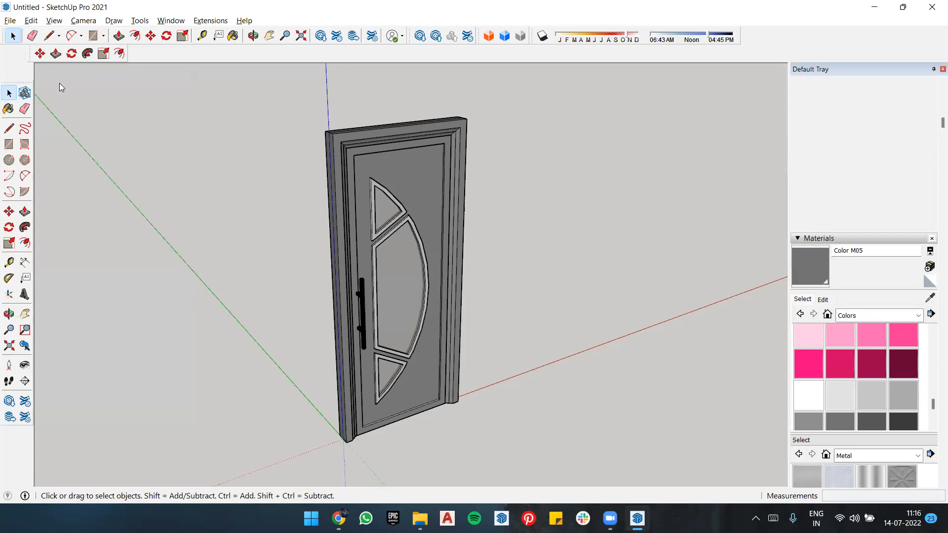
{"action": "left_click", "coordinate": [668, 440]}
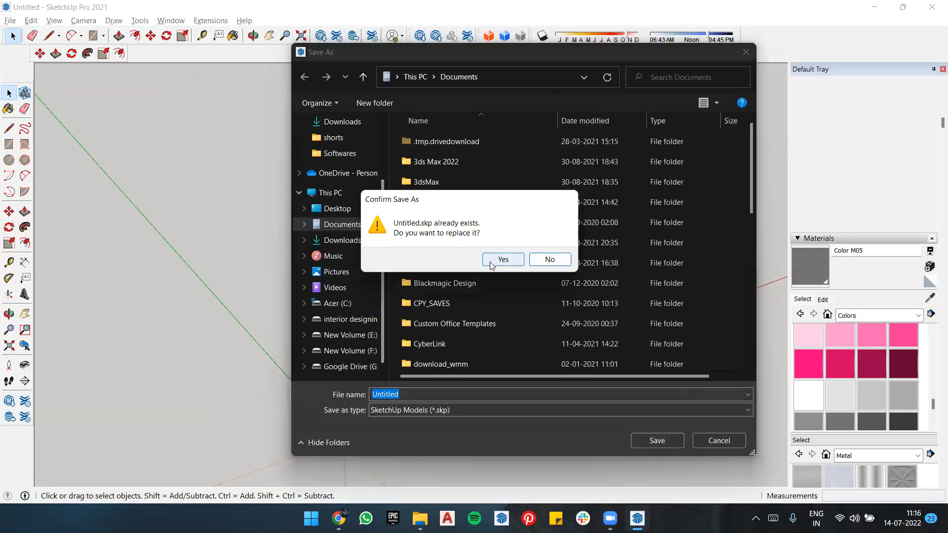
{"action": "left_click", "coordinate": [495, 263]}
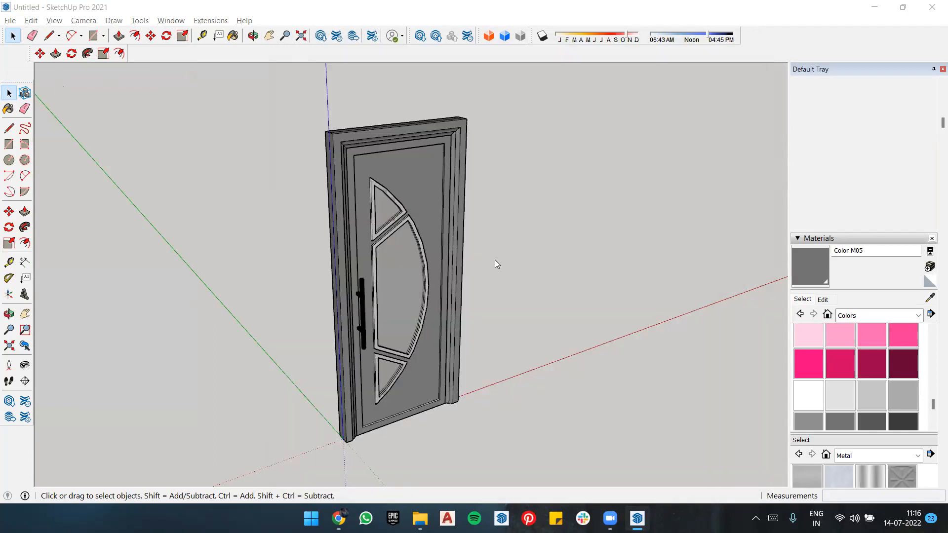
{"action": "left_click", "coordinate": [932, 7]}
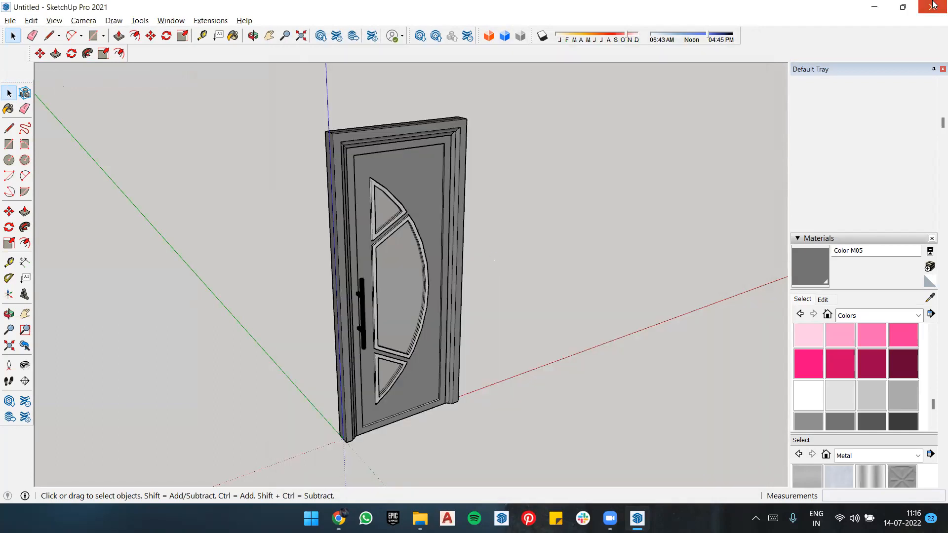
{"action": "left_click", "coordinate": [82, 302]}
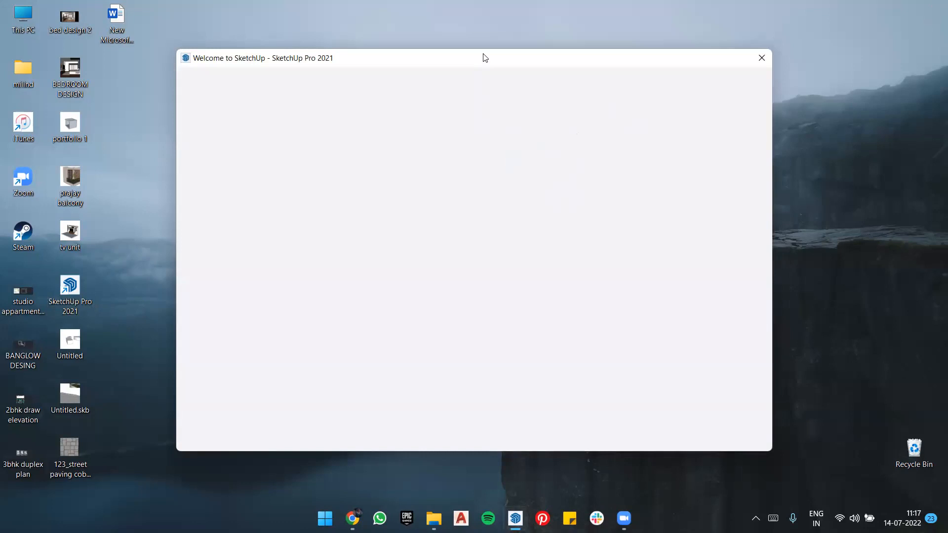
{"action": "mouse_move", "coordinate": [482, 58]}
{"action": "left_mouse_down"}
{"action": "mouse_move", "coordinate": [435, 76]}
{"action": "mouse_move", "coordinate": [460, 72]}
{"action": "left_mouse_up"}
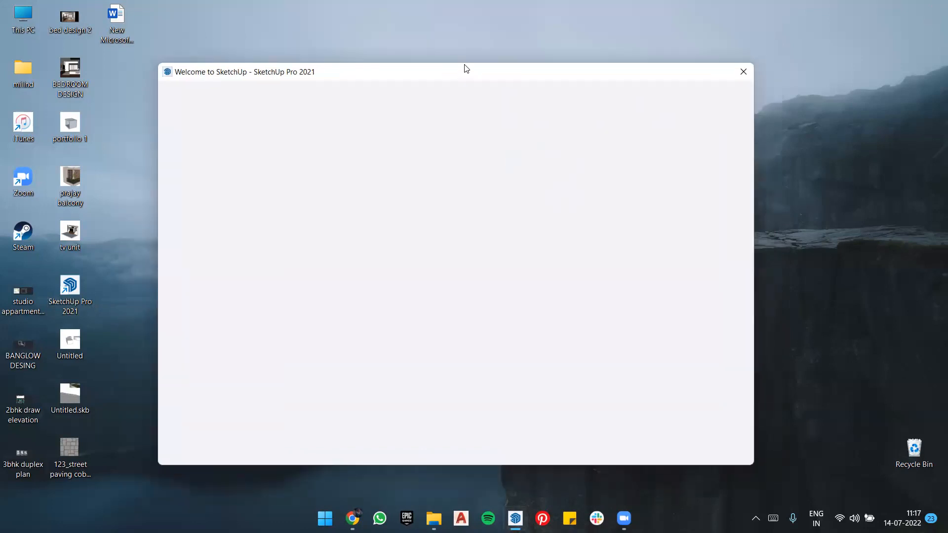
{"action": "left_click", "coordinate": [146, 182]}
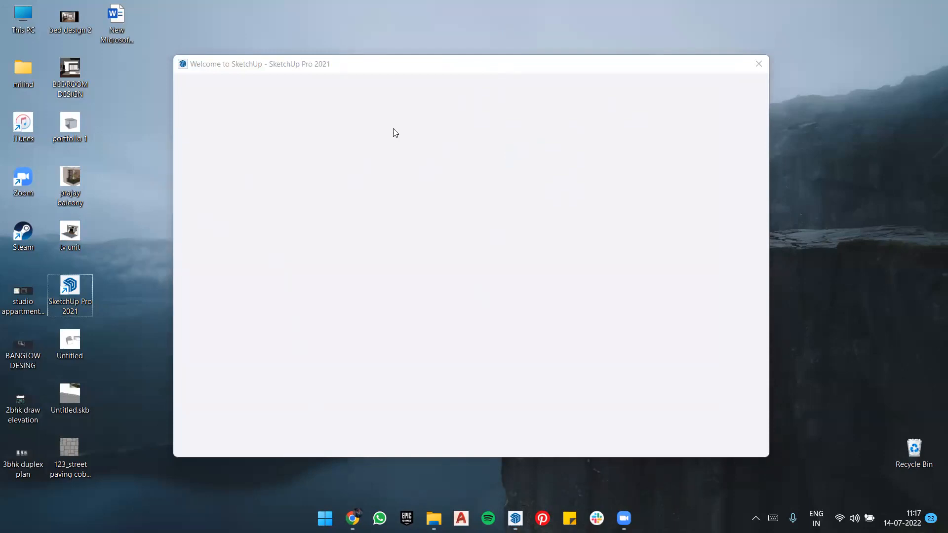
{"action": "left_click", "coordinate": [755, 64]}
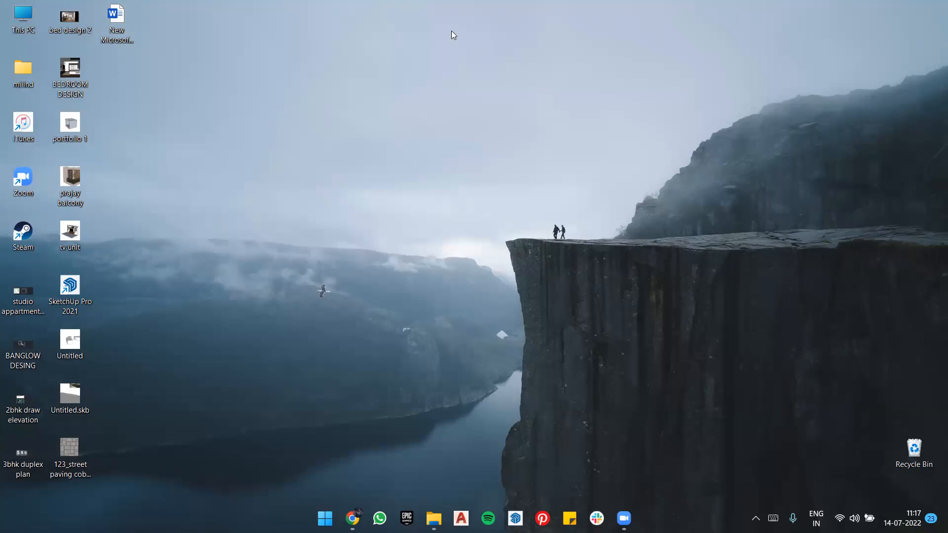
Step: Launch SketchUp with a new model from the Architectural Inches template and delete the default human figure
{"action": "left_click", "coordinate": [70, 288]}
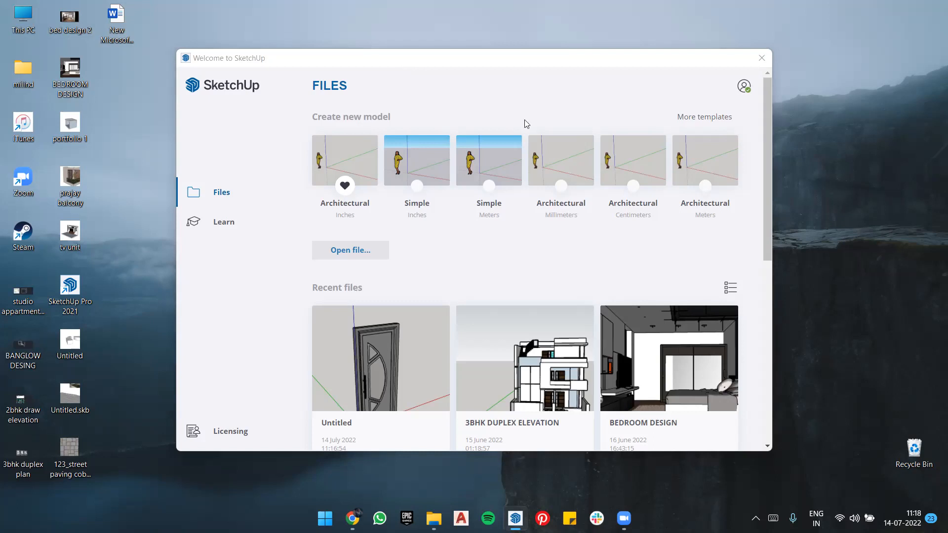
{"action": "left_click", "coordinate": [371, 156]}
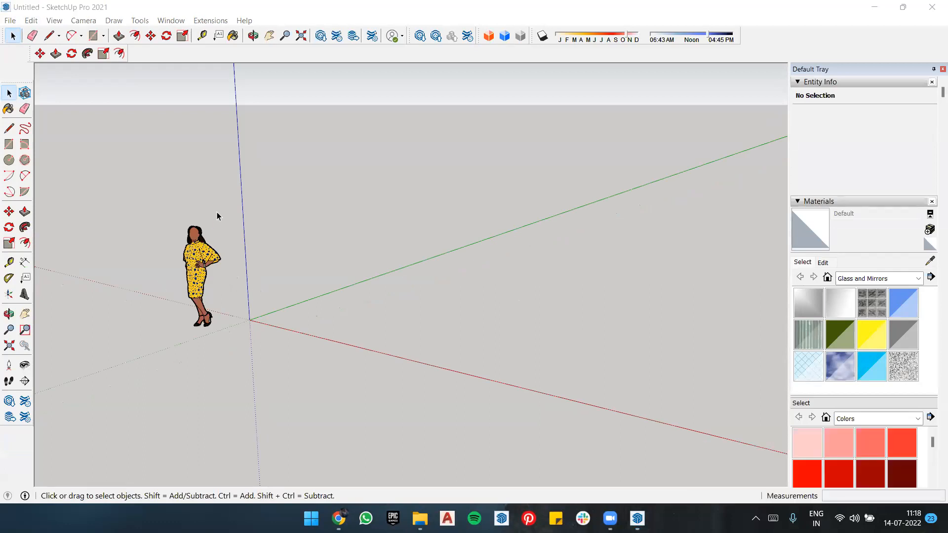
{"action": "left_click", "coordinate": [199, 274]}
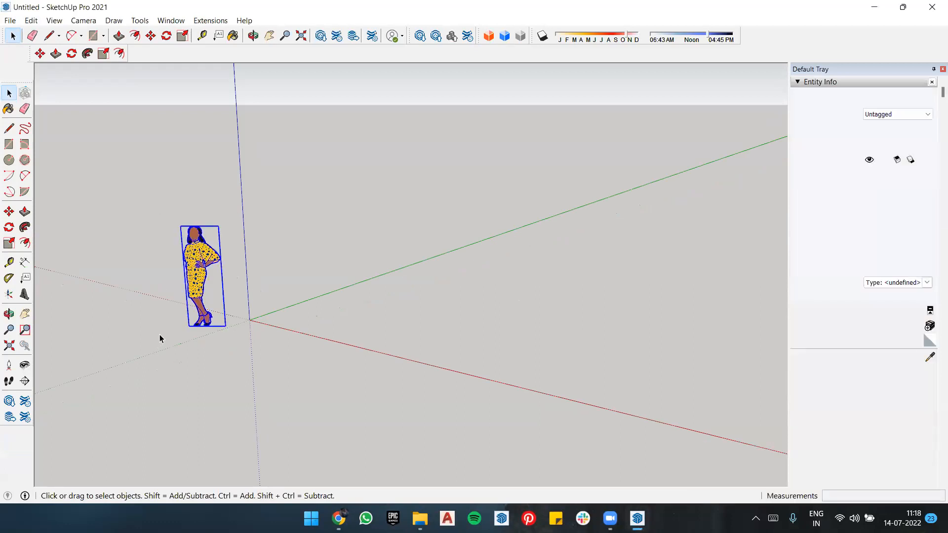
{"action": "key", "text": "Delete"}
{"action": "scroll", "coordinate": [569, 209], "scroll_direction": "down", "scroll_amount": 2}
{"action": "scroll", "coordinate": [387, 358], "scroll_direction": "down", "scroll_amount": 1}
{"action": "scroll", "coordinate": [588, 153], "scroll_direction": "up", "scroll_amount": 2}
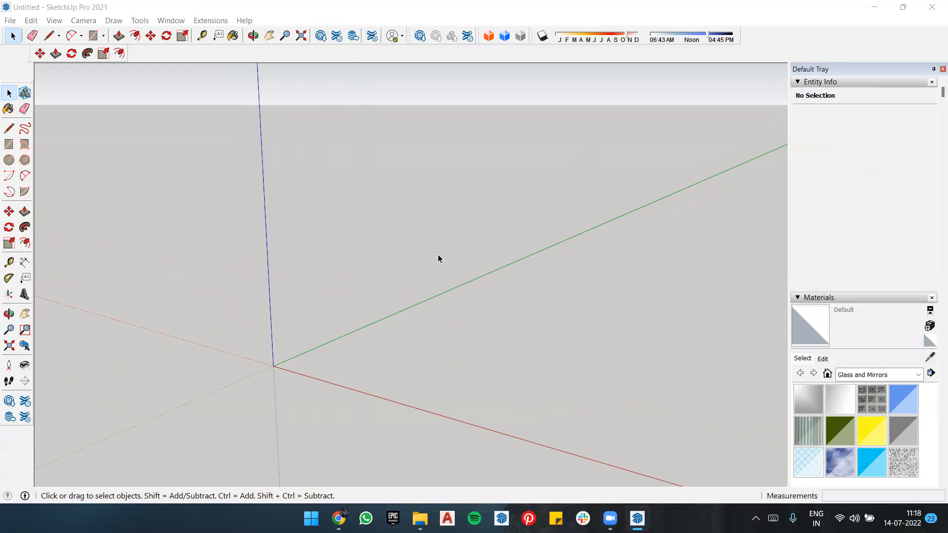
{"action": "scroll", "coordinate": [437, 256], "scroll_direction": "down", "scroll_amount": 2}
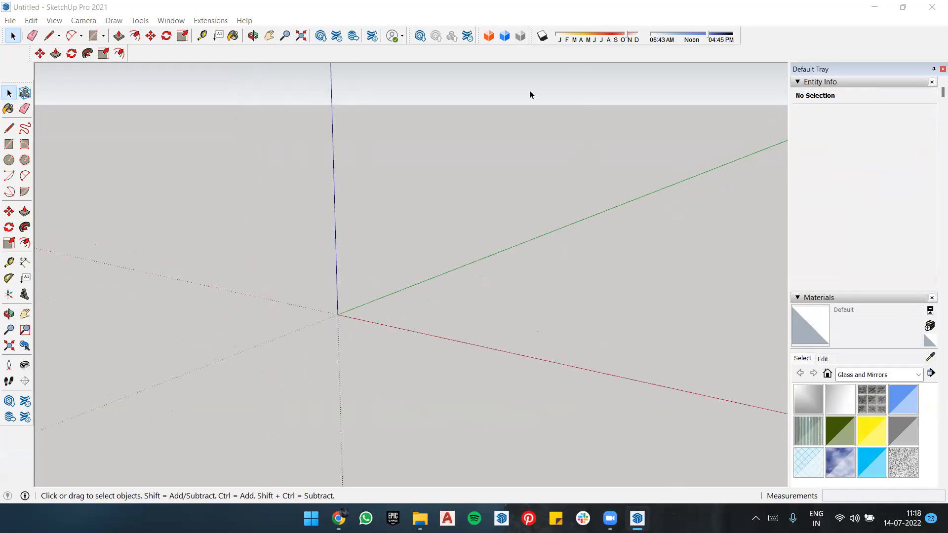
{"action": "middle_click_drag", "start_coordinate": [408, 277], "coordinate": [416, 218]}
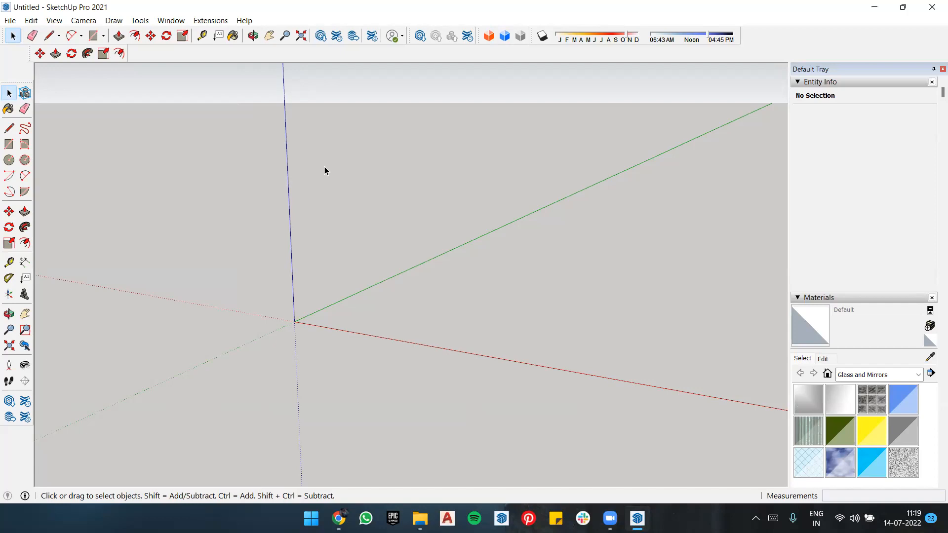
{"action": "middle_click_drag", "start_coordinate": [333, 259], "coordinate": [429, 261]}
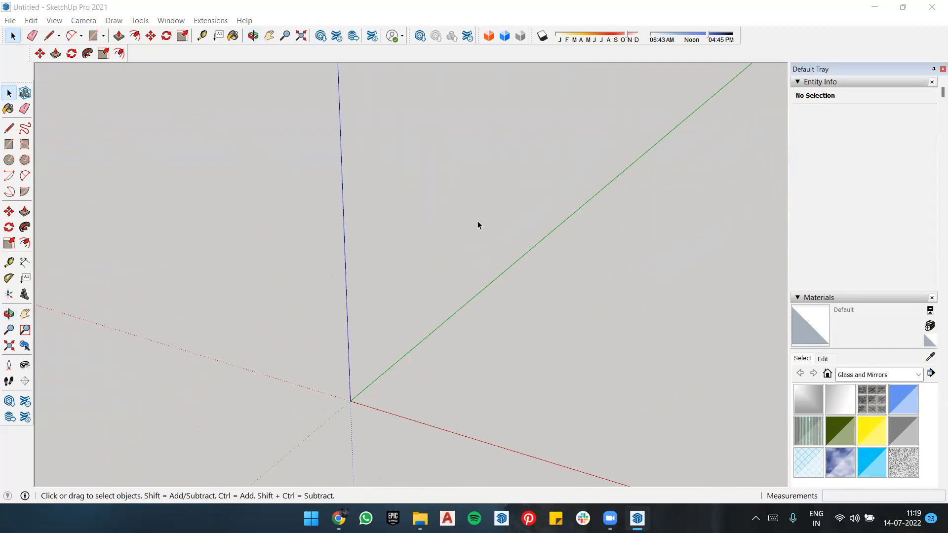
{"action": "middle_click_drag", "start_coordinate": [216, 257], "coordinate": [330, 264]}
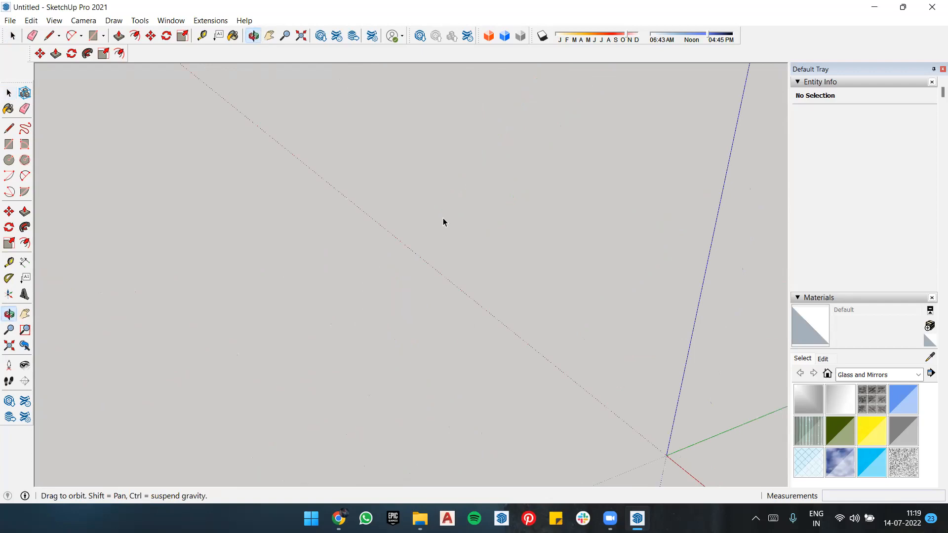
{"action": "middle_click_drag", "start_coordinate": [354, 205], "coordinate": [392, 201]}
{"action": "middle_click_drag", "start_coordinate": [418, 248], "coordinate": [411, 214]}
{"action": "middle_click_drag", "start_coordinate": [401, 359], "coordinate": [288, 103]}
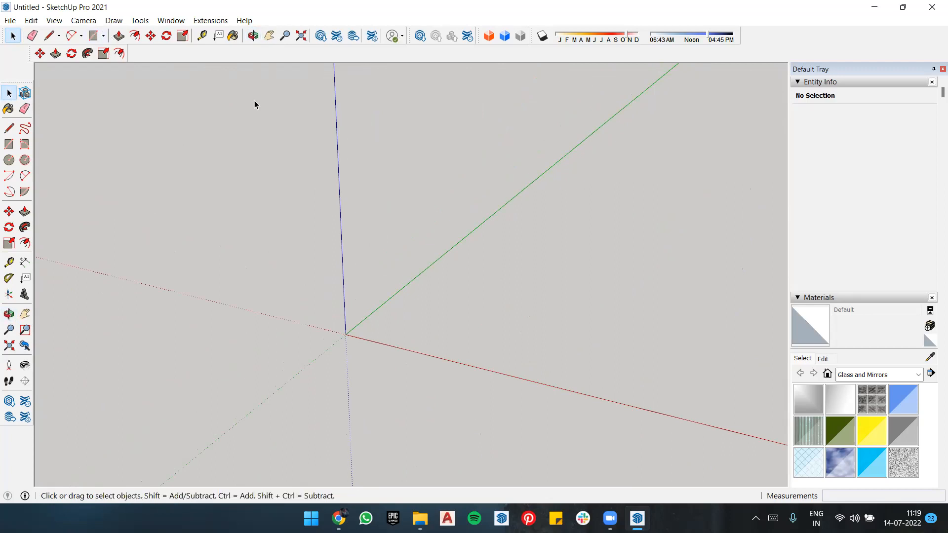
{"action": "left_click", "coordinate": [9, 20]}
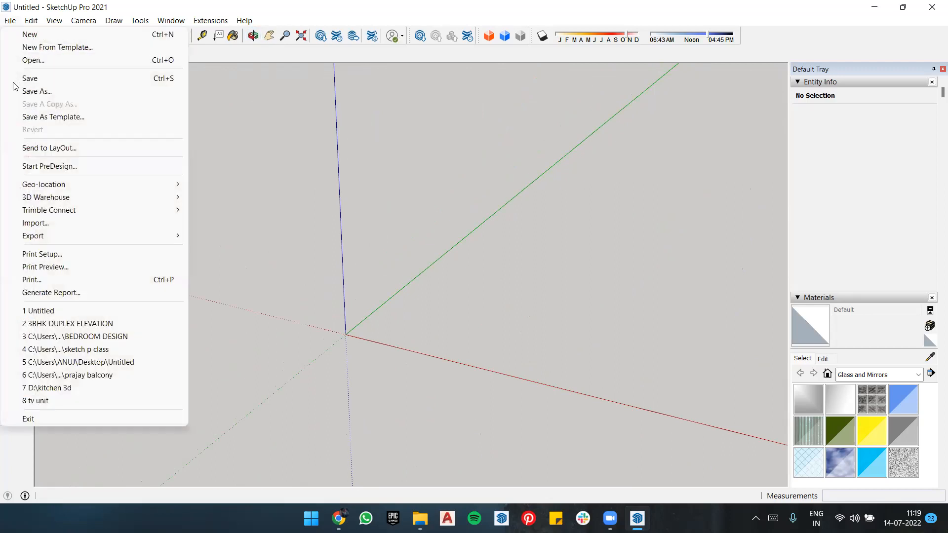
{"action": "left_click", "coordinate": [546, 178]}
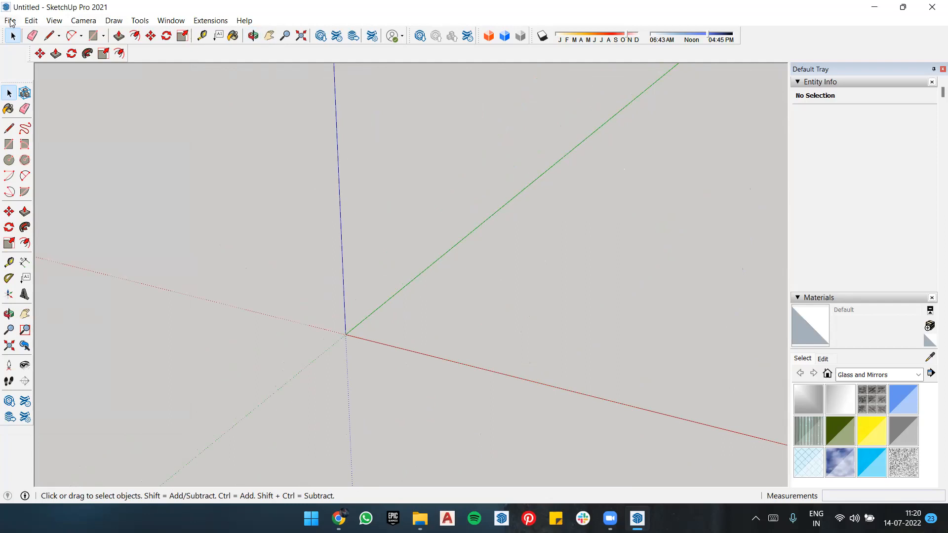
{"action": "scroll", "coordinate": [224, 204], "scroll_direction": "down", "scroll_amount": 2}
{"action": "scroll", "coordinate": [365, 365], "scroll_direction": "down", "scroll_amount": 2}
{"action": "middle_click_drag", "start_coordinate": [378, 346], "coordinate": [348, 255]}
{"action": "scroll", "coordinate": [348, 254], "scroll_direction": "down", "scroll_amount": 2}
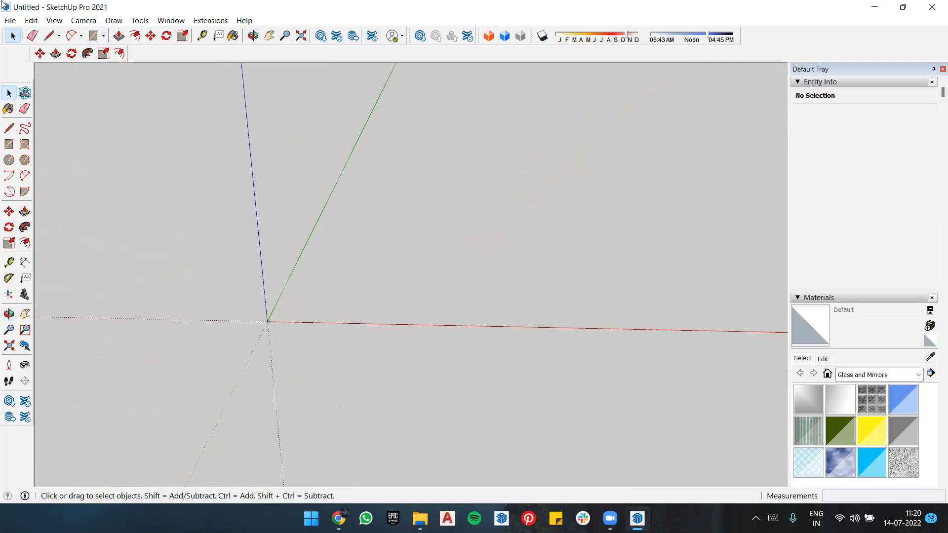
Step: Import the MCRR5299 pendant light model from Downloads and place it near the origin
{"action": "left_click", "coordinate": [10, 20]}
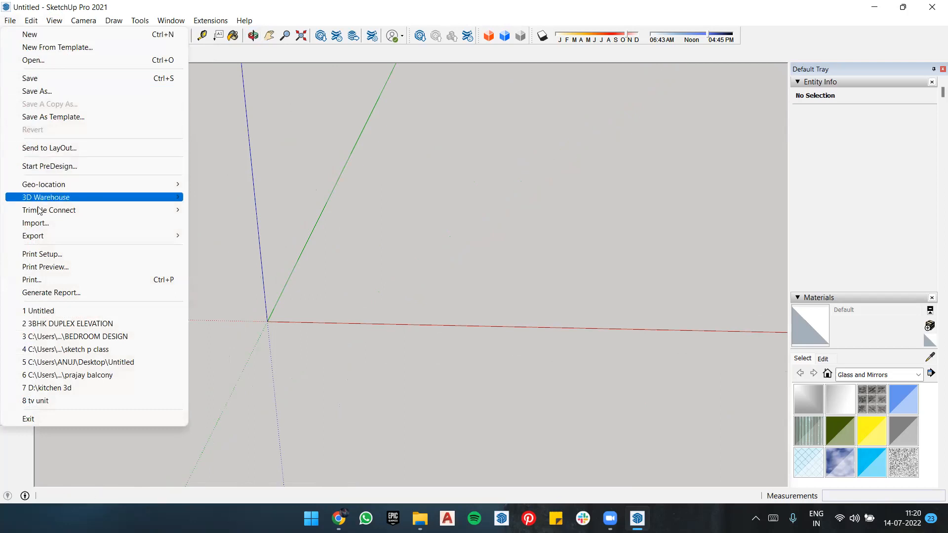
{"action": "left_click", "coordinate": [41, 223]}
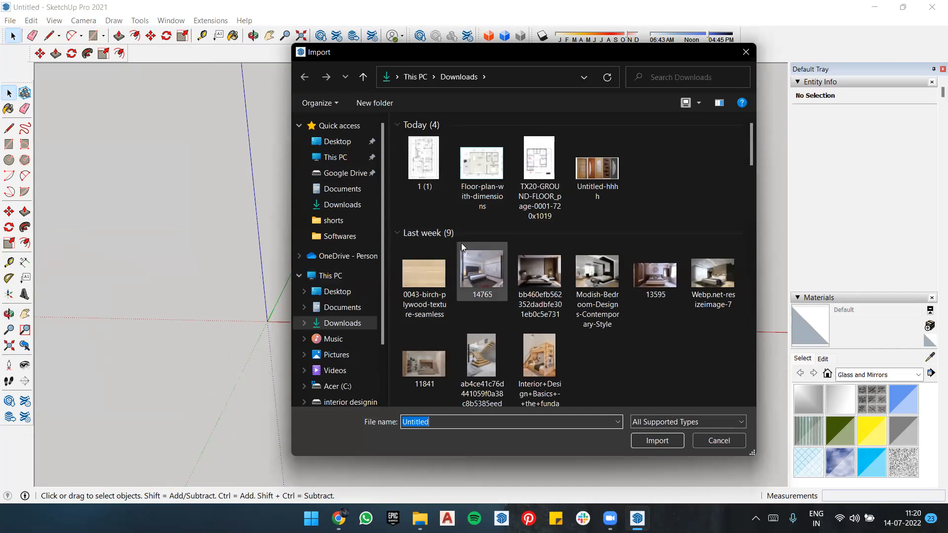
{"action": "scroll", "coordinate": [582, 187], "scroll_direction": "down", "scroll_amount": 5}
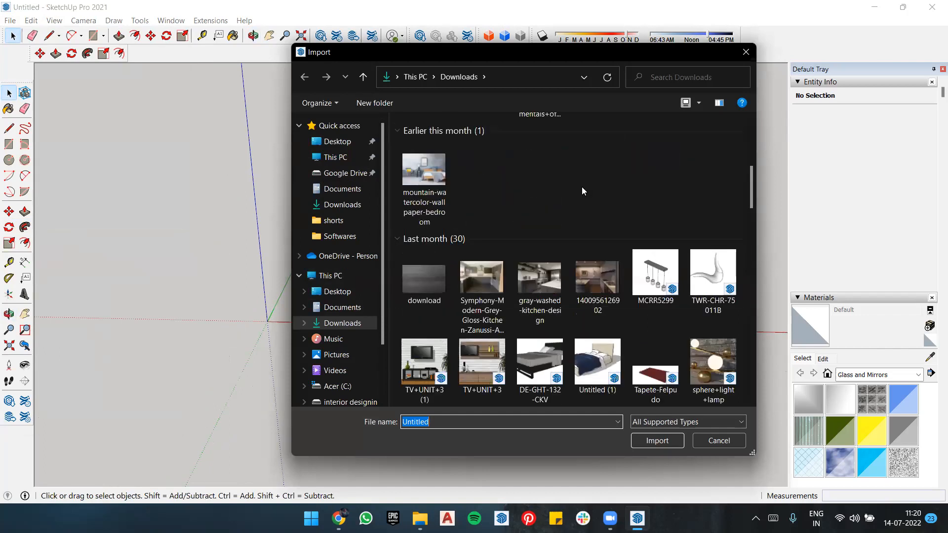
{"action": "scroll", "coordinate": [581, 187], "scroll_direction": "up", "scroll_amount": 3}
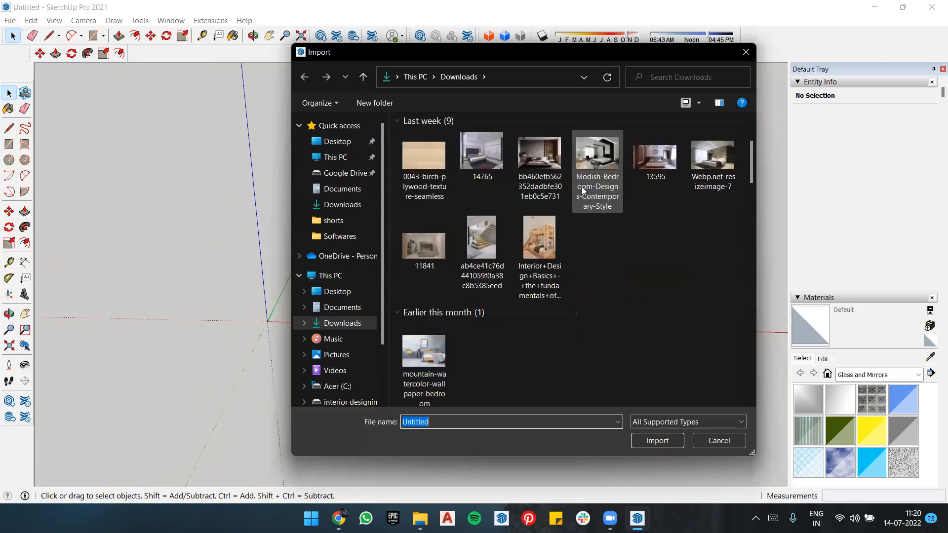
{"action": "scroll", "coordinate": [583, 190], "scroll_direction": "down", "scroll_amount": 3}
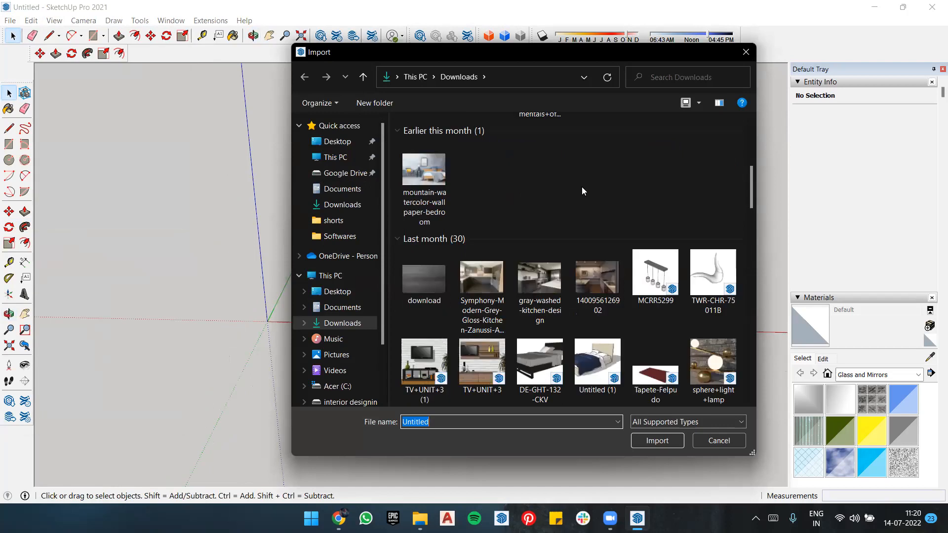
{"action": "left_click", "coordinate": [656, 274]}
{"action": "left_click", "coordinate": [664, 439]}
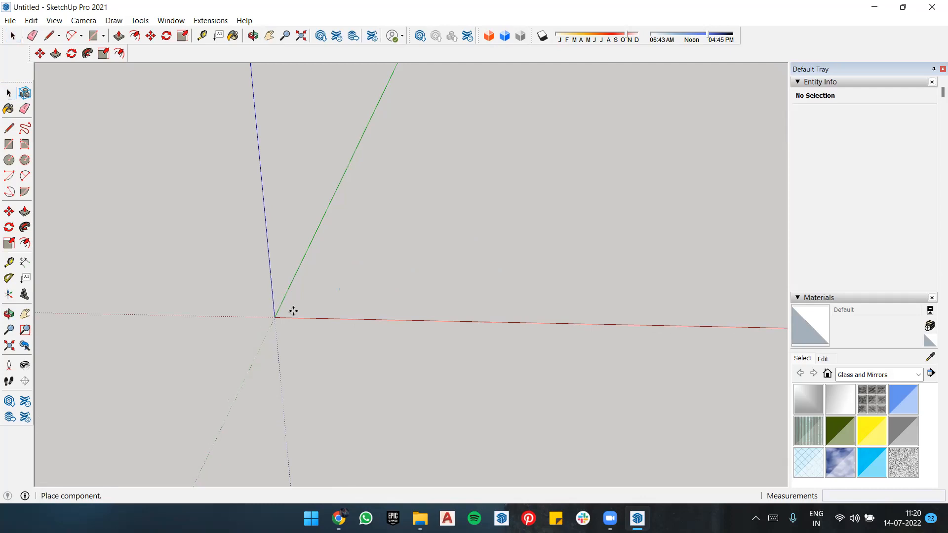
{"action": "scroll", "coordinate": [293, 310], "scroll_direction": "up", "scroll_amount": 6}
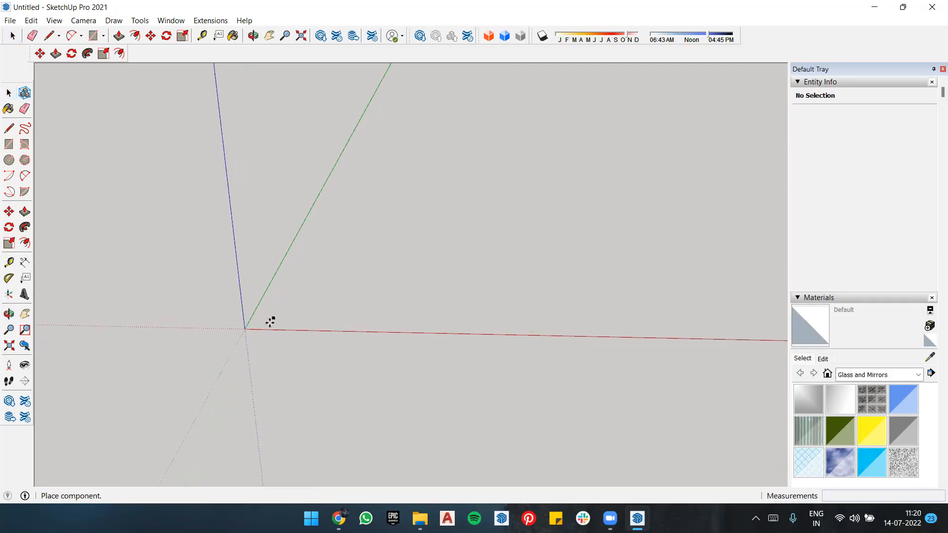
{"action": "scroll", "coordinate": [247, 325], "scroll_direction": "up", "scroll_amount": 10}
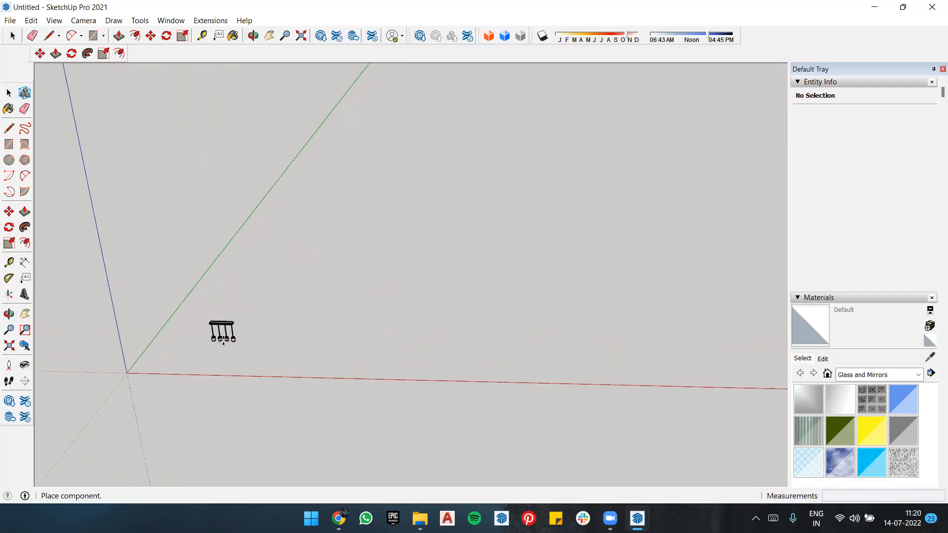
{"action": "middle_click_drag", "start_coordinate": [223, 340], "coordinate": [684, 98]}
{"action": "left_click", "coordinate": [669, 99]}
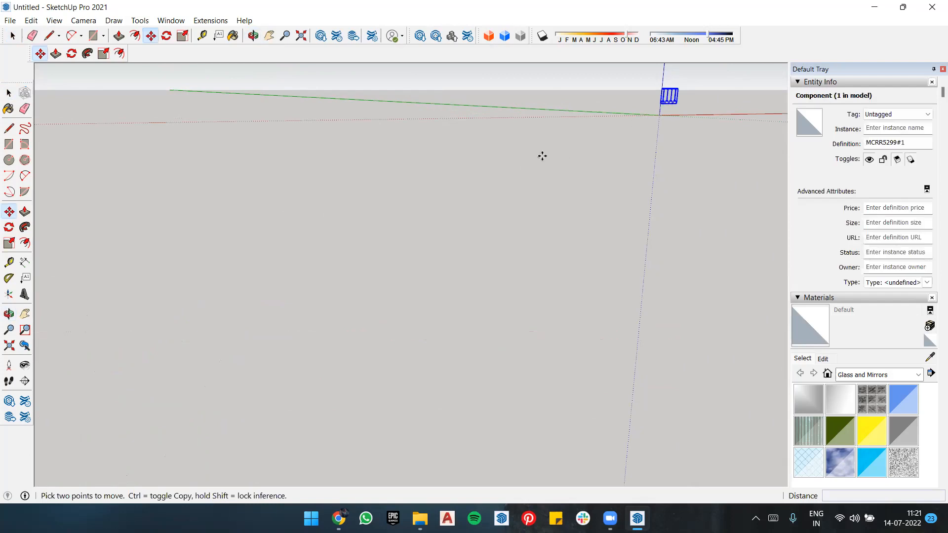
Step: Delete the imported pendant light component from the model
{"action": "left_click", "coordinate": [9, 344]}
{"action": "middle_click_drag", "start_coordinate": [296, 282], "coordinate": [318, 255]}
{"action": "scroll", "coordinate": [317, 255], "scroll_direction": "down", "scroll_amount": 2}
{"action": "key", "text": "space"}
{"action": "left_click", "coordinate": [571, 270]}
{"action": "middle_click_drag", "start_coordinate": [571, 270], "coordinate": [431, 236]}
{"action": "left_click_drag", "start_coordinate": [442, 199], "coordinate": [260, 347]}
{"action": "key", "text": "Delete"}
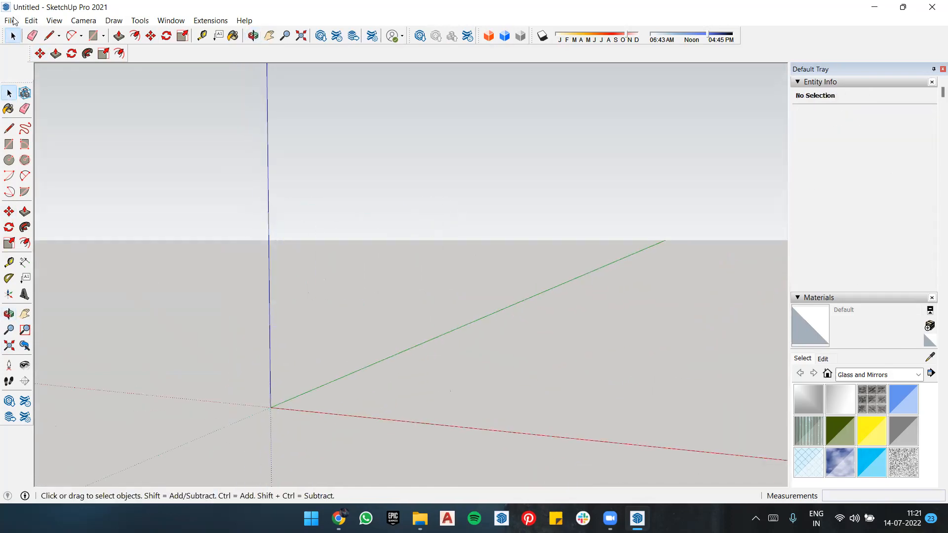
Step: Look through the importable models in the Downloads folder and leave the import without choosing a file
{"action": "left_click", "coordinate": [10, 20]}
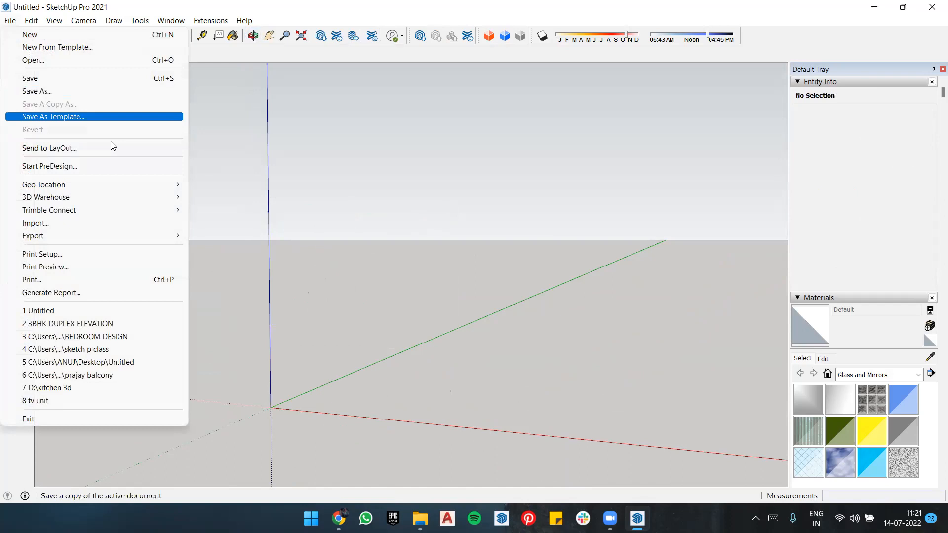
{"action": "left_click", "coordinate": [111, 143]}
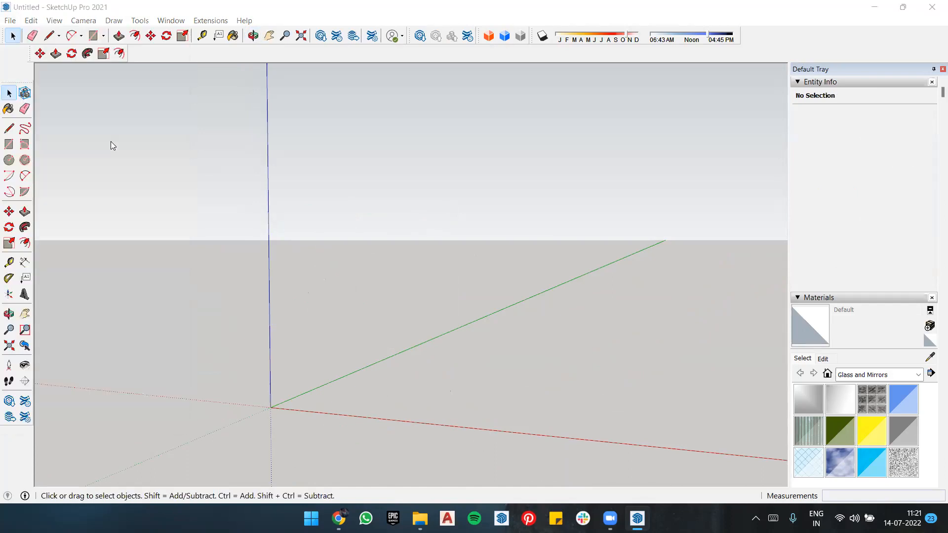
{"action": "left_click", "coordinate": [10, 20]}
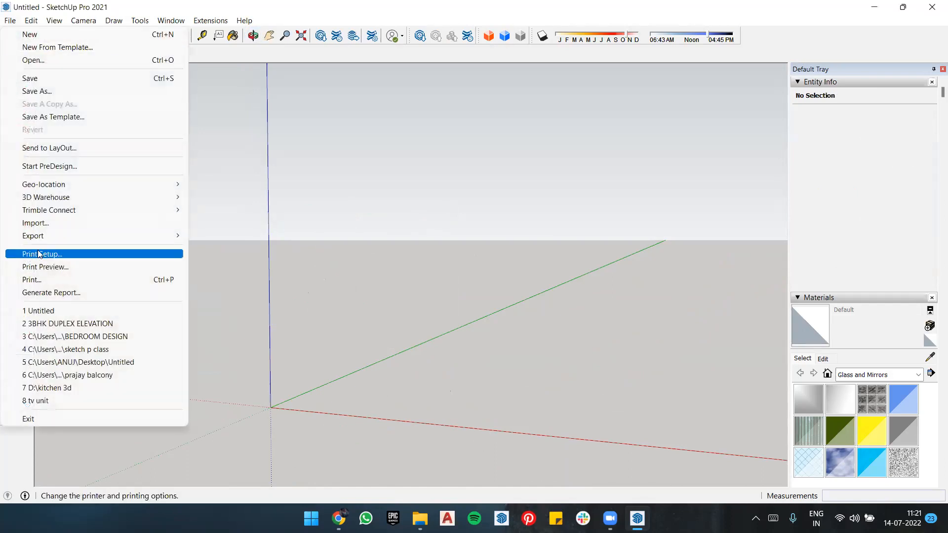
{"action": "left_click", "coordinate": [37, 222]}
{"action": "scroll", "coordinate": [596, 296], "scroll_direction": "down", "scroll_amount": 10}
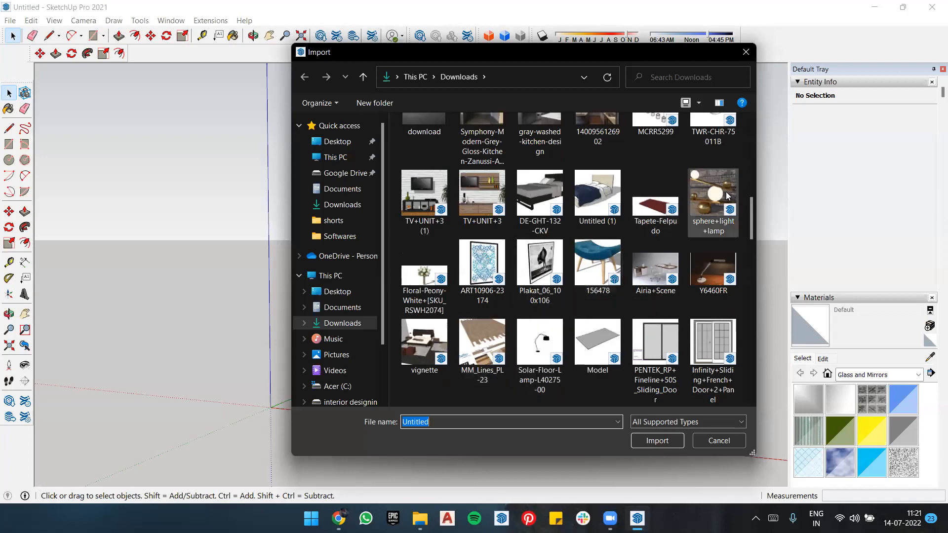
{"action": "scroll", "coordinate": [721, 192], "scroll_direction": "up", "scroll_amount": 3}
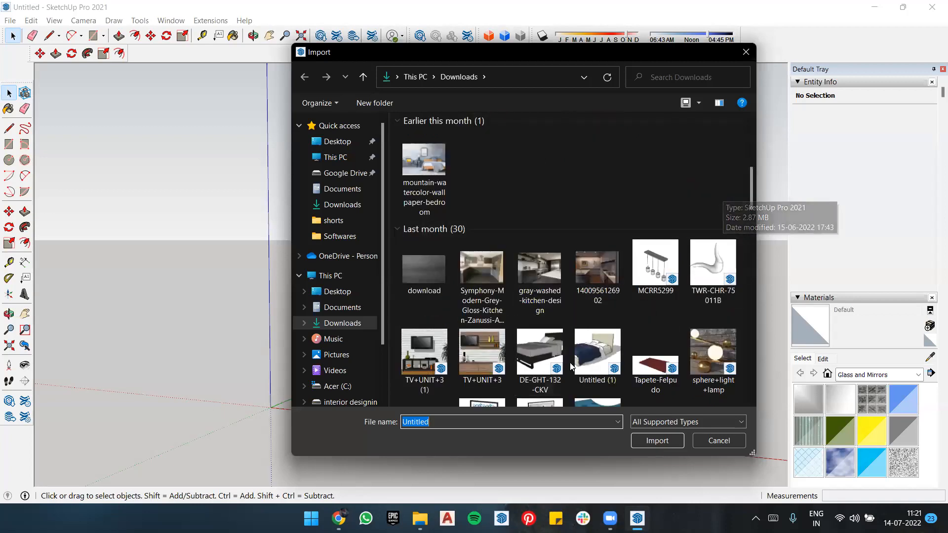
{"action": "left_click", "coordinate": [708, 442]}
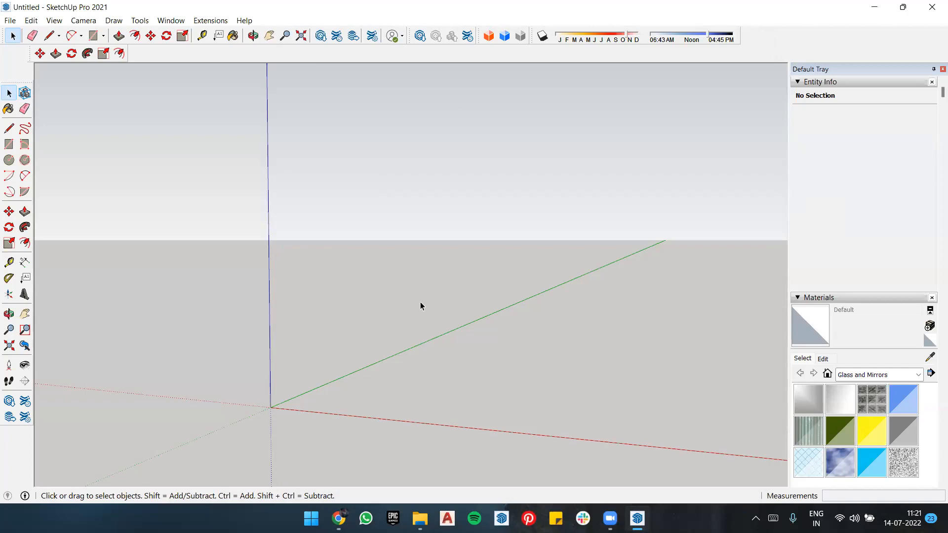
Step: Open the 3D Warehouse model library
{"action": "scroll", "coordinate": [292, 220], "scroll_direction": "down", "scroll_amount": 5}
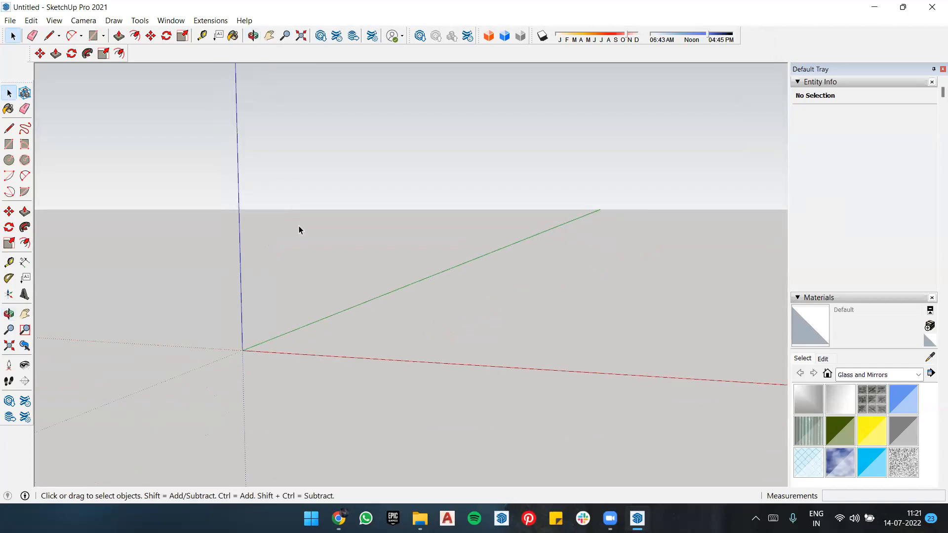
{"action": "scroll", "coordinate": [449, 218], "scroll_direction": "up", "scroll_amount": 2}
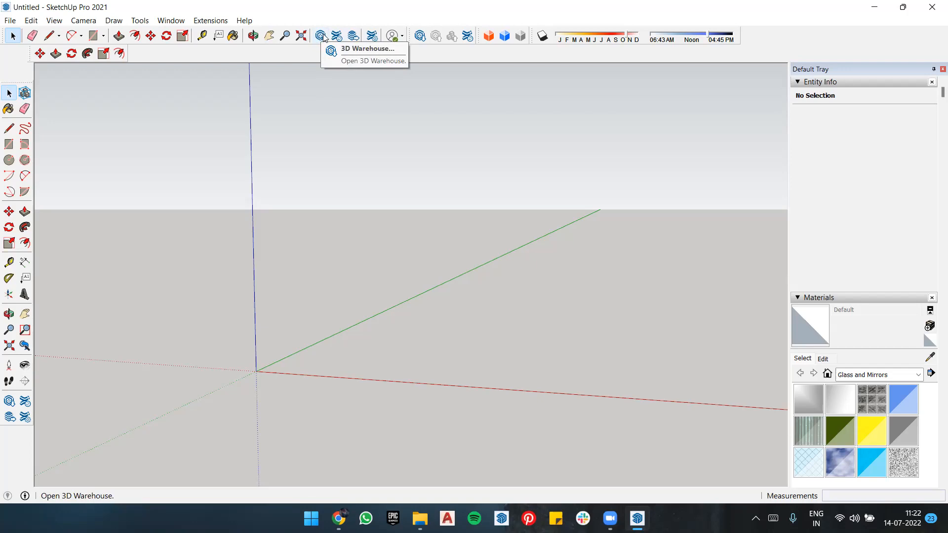
{"action": "left_click", "coordinate": [321, 36]}
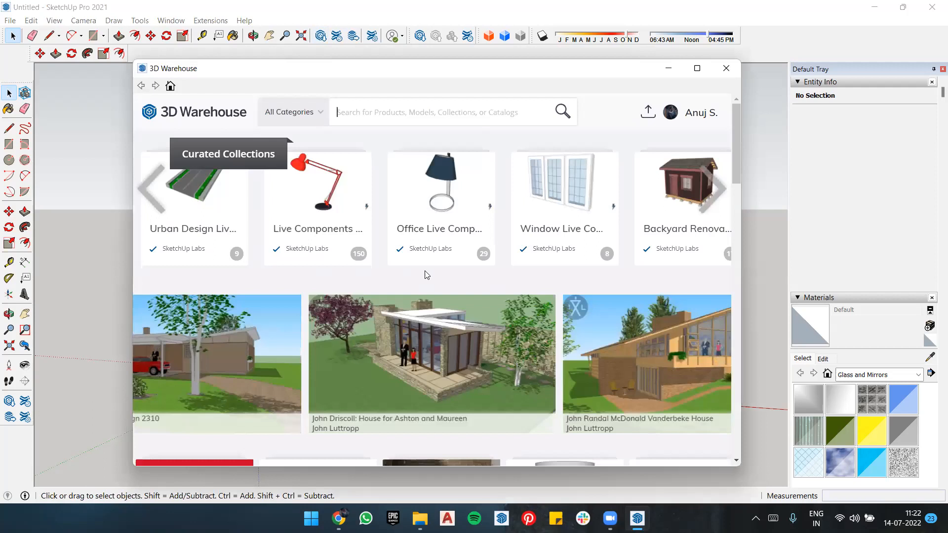
Step: Switch to Chrome, search Google for "trimble sketchup", view the SketchUp website and return to SketchUp
{"action": "left_click", "coordinate": [338, 518]}
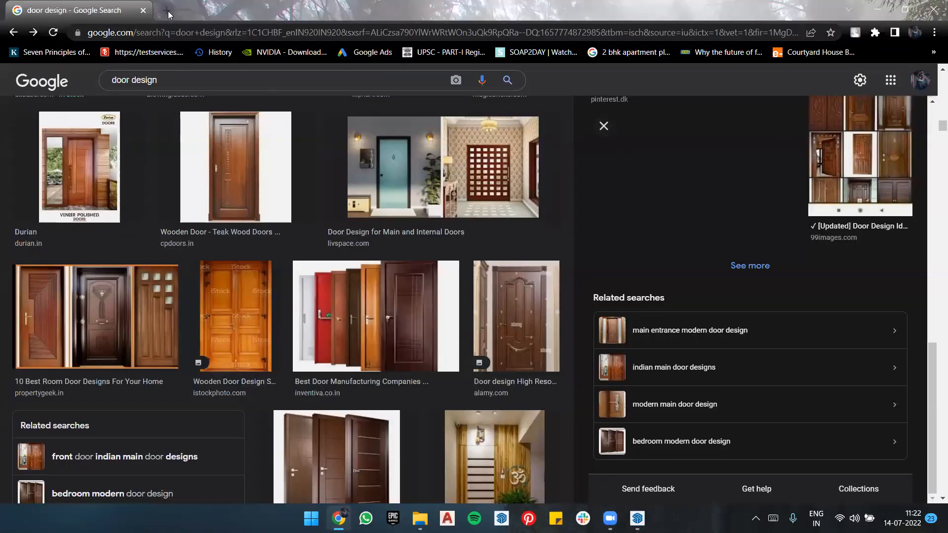
{"action": "left_click", "coordinate": [168, 10]}
{"action": "left_click", "coordinate": [142, 10]}
{"action": "left_click", "coordinate": [445, 255]}
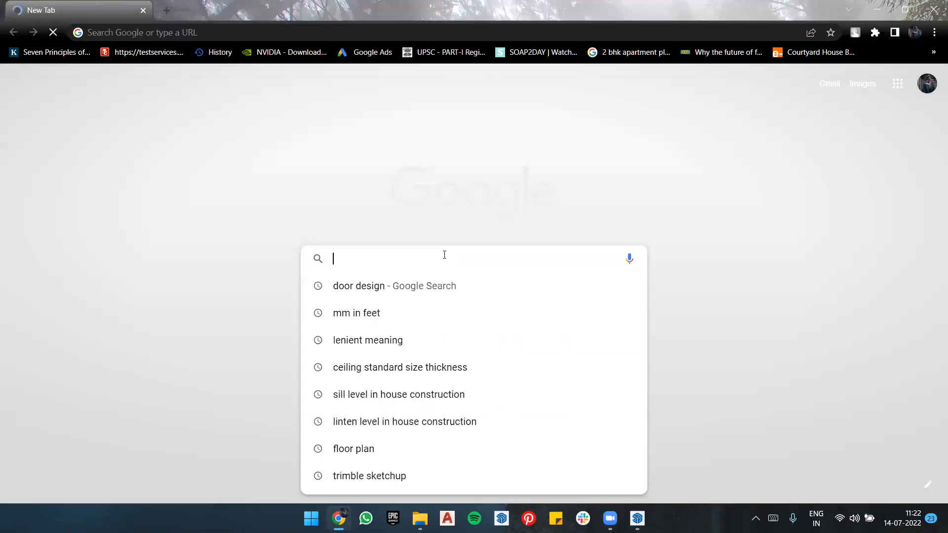
{"action": "type", "text": "tri"}
{"action": "left_click", "coordinate": [394, 284]}
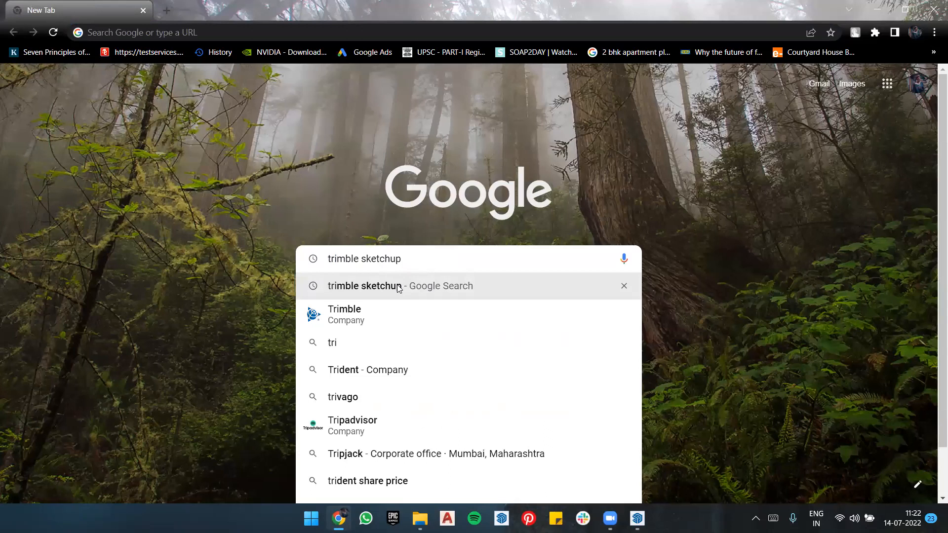
{"action": "left_click", "coordinate": [257, 201]}
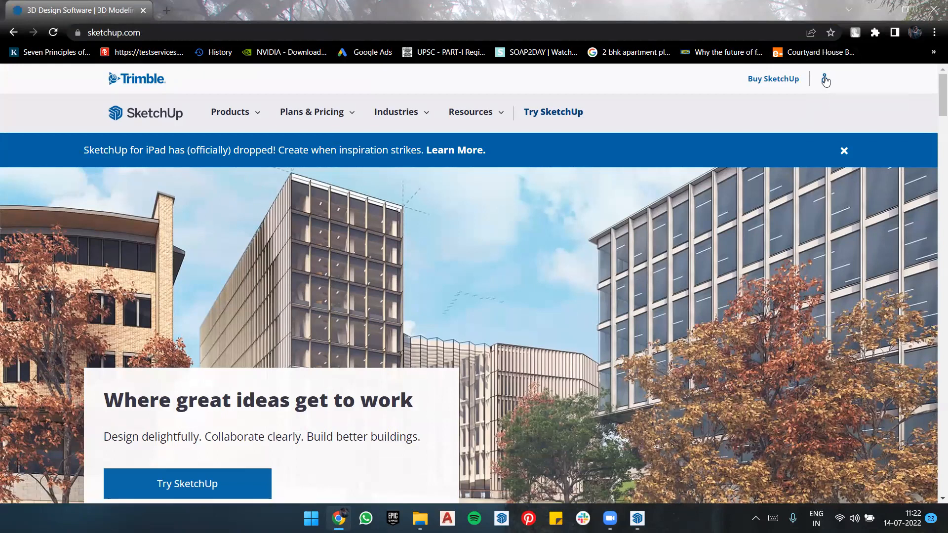
{"action": "left_click", "coordinate": [882, 13]}
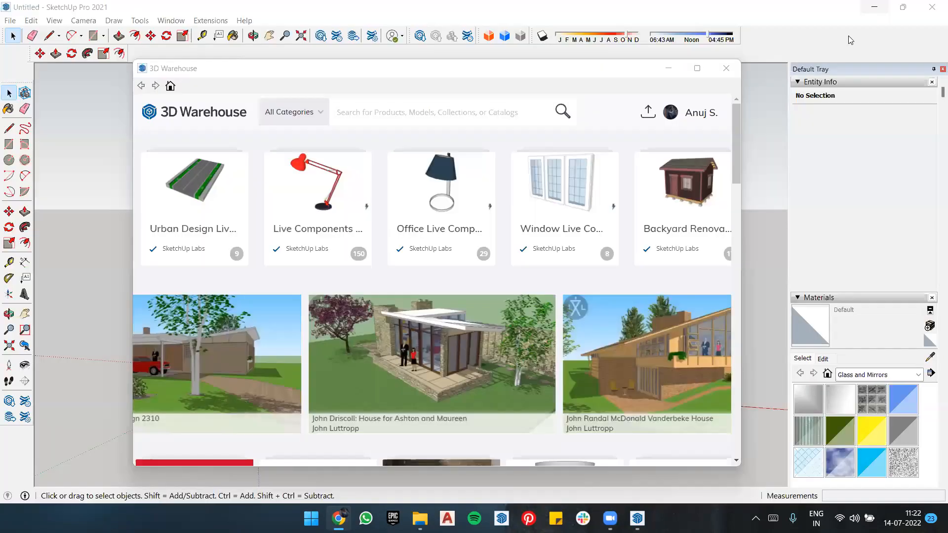
Step: Maximize the 3D Warehouse window and look over the featured catalogs on its home page
{"action": "left_click", "coordinate": [705, 110]}
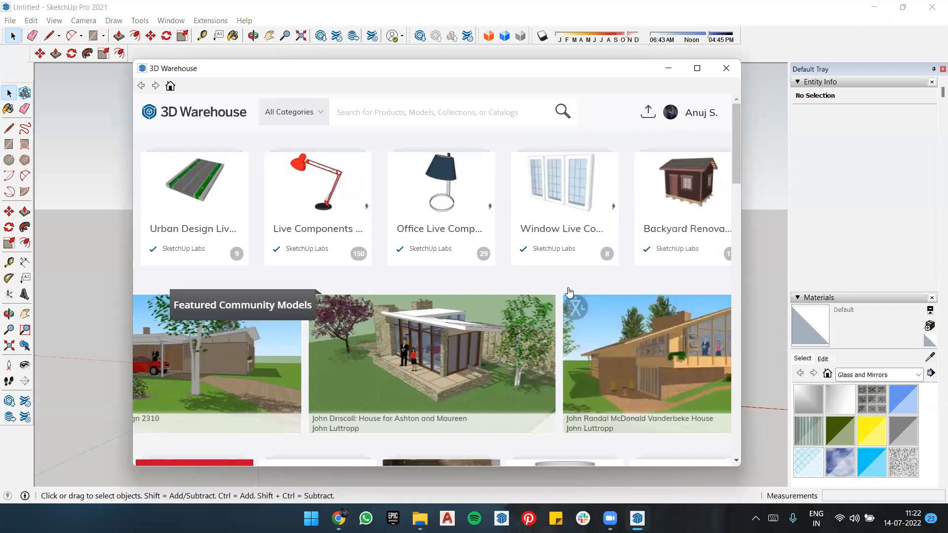
{"action": "left_click", "coordinate": [703, 69]}
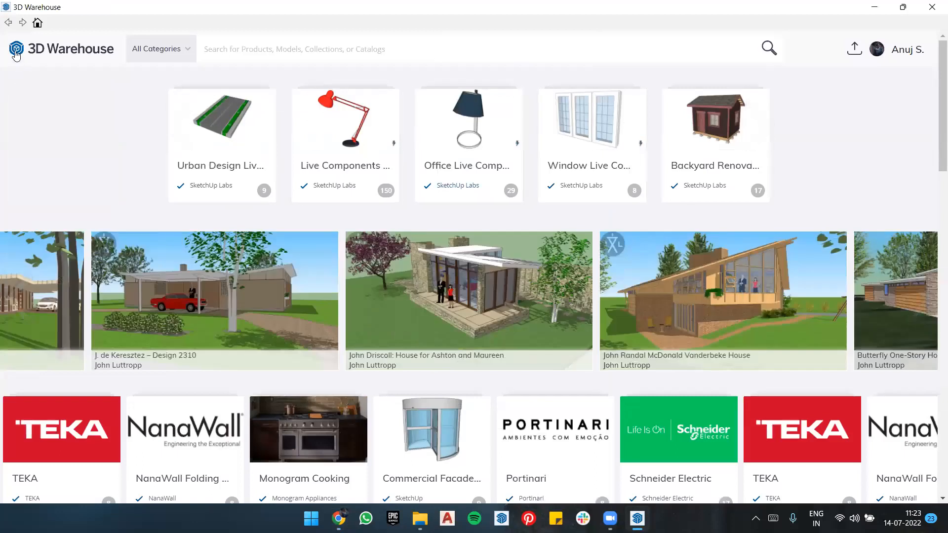
{"action": "scroll", "coordinate": [518, 219], "scroll_direction": "down", "scroll_amount": 5}
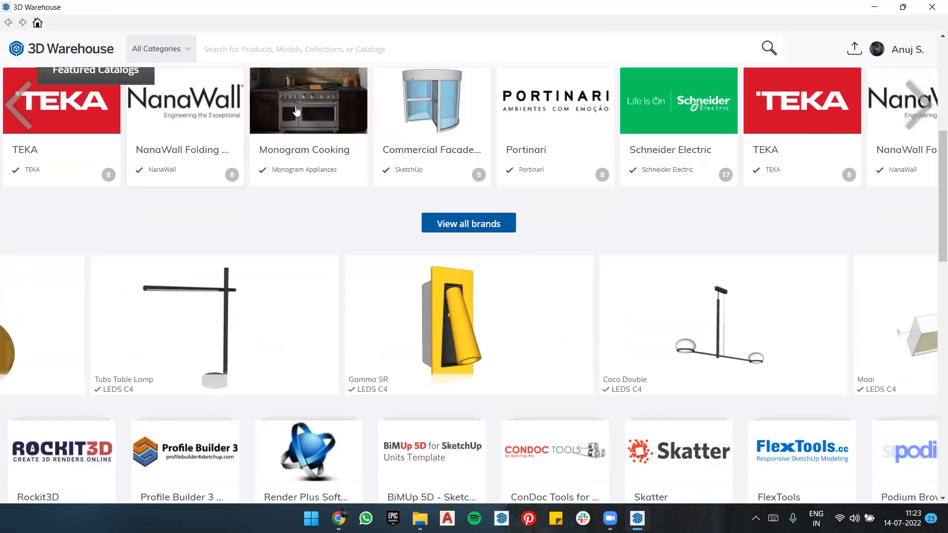
Step: Browse through the brands in the Featured Catalogs carousel on the 3D Warehouse home page
{"action": "scroll", "coordinate": [588, 163], "scroll_direction": "up", "scroll_amount": 3}
{"action": "scroll", "coordinate": [641, 184], "scroll_direction": "down", "scroll_amount": 3}
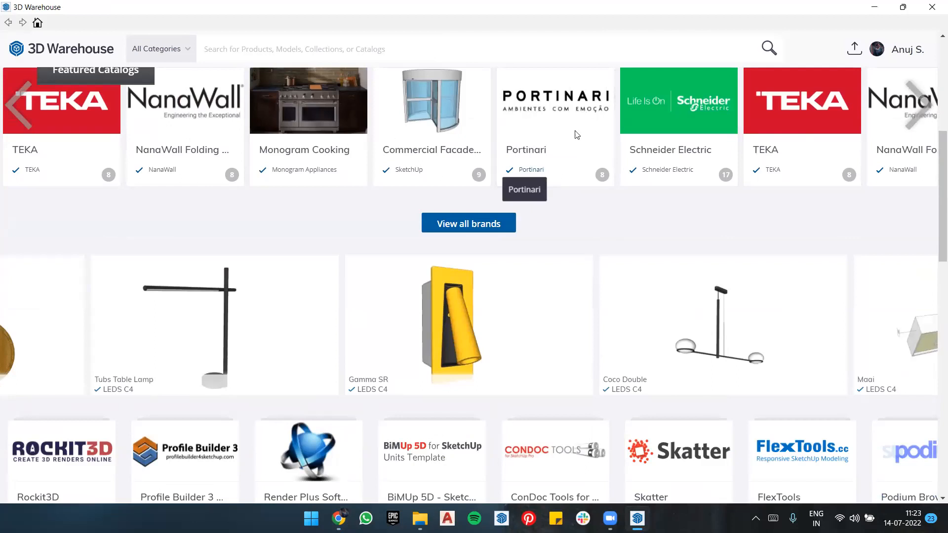
{"action": "scroll", "coordinate": [572, 133], "scroll_direction": "up", "scroll_amount": 3}
{"action": "scroll", "coordinate": [921, 106], "scroll_direction": "down", "scroll_amount": 3}
{"action": "left_click", "coordinate": [921, 105]}
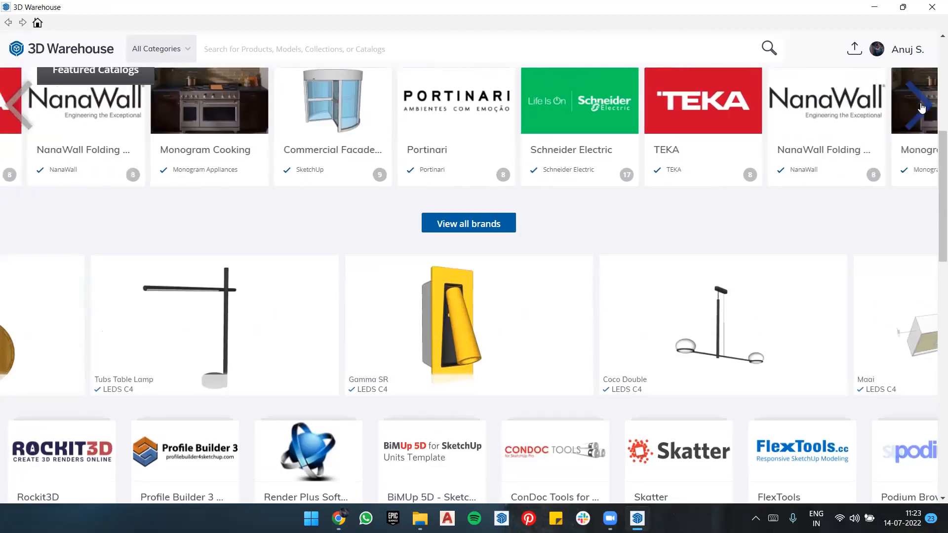
{"action": "left_click", "coordinate": [921, 106]}
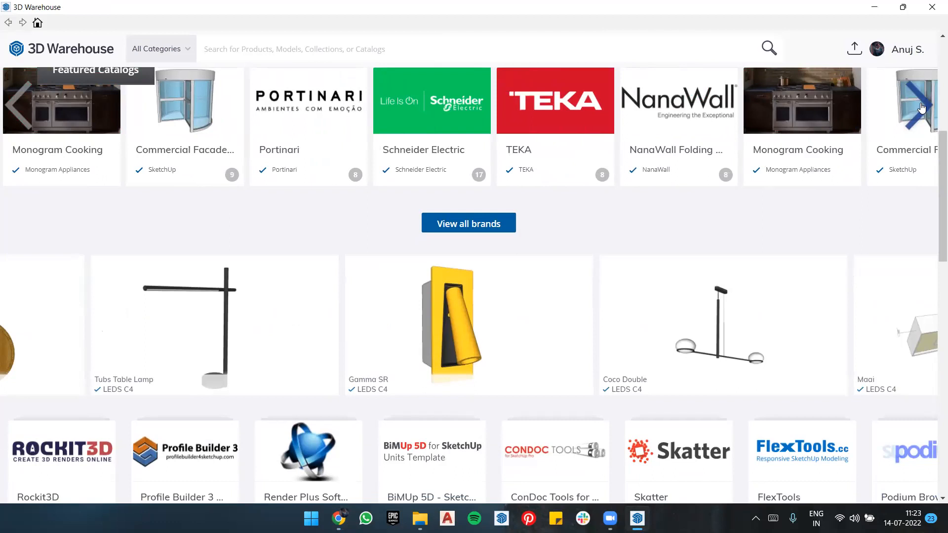
{"action": "left_click", "coordinate": [921, 106]}
{"action": "left_click", "coordinate": [921, 106]}
{"action": "left_click", "coordinate": [921, 106]}
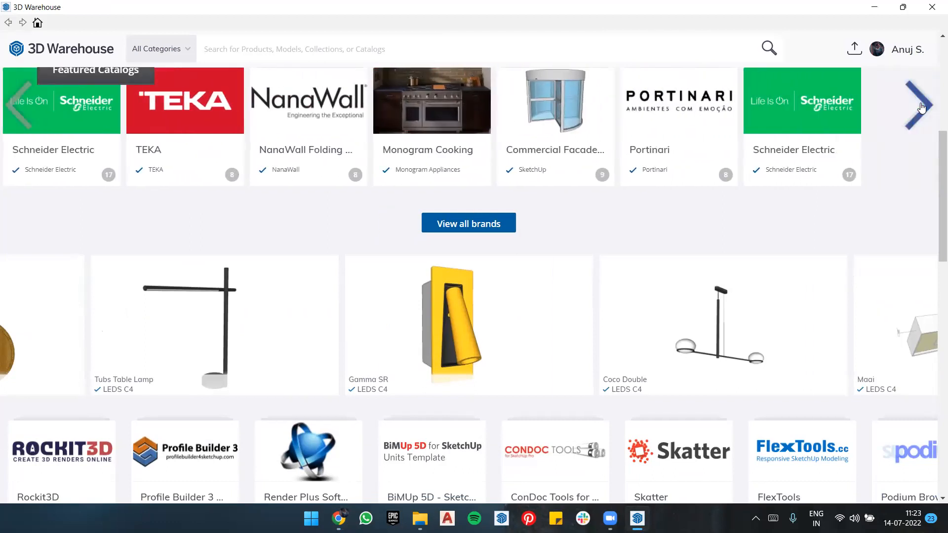
{"action": "left_click", "coordinate": [920, 106]}
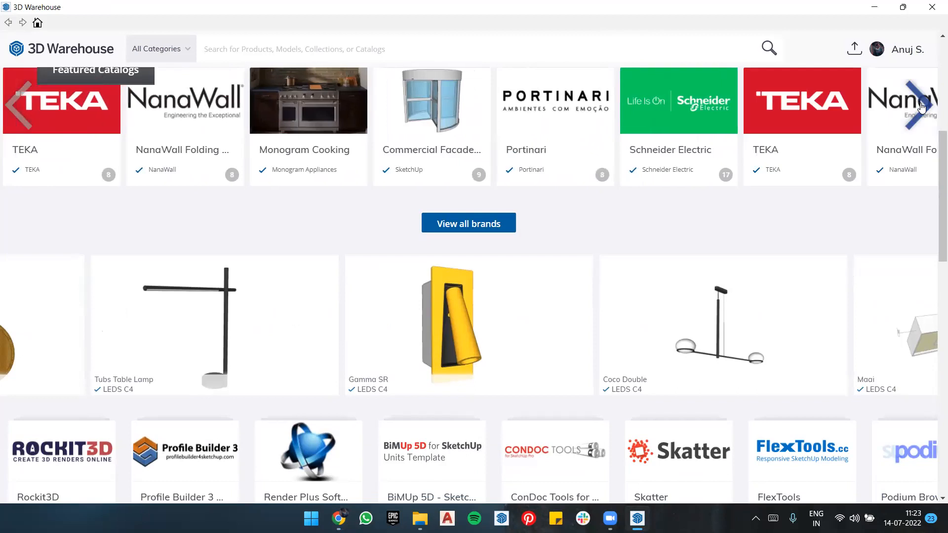
{"action": "left_click", "coordinate": [921, 107]}
{"action": "left_click", "coordinate": [921, 107]}
{"action": "left_click", "coordinate": [921, 107]}
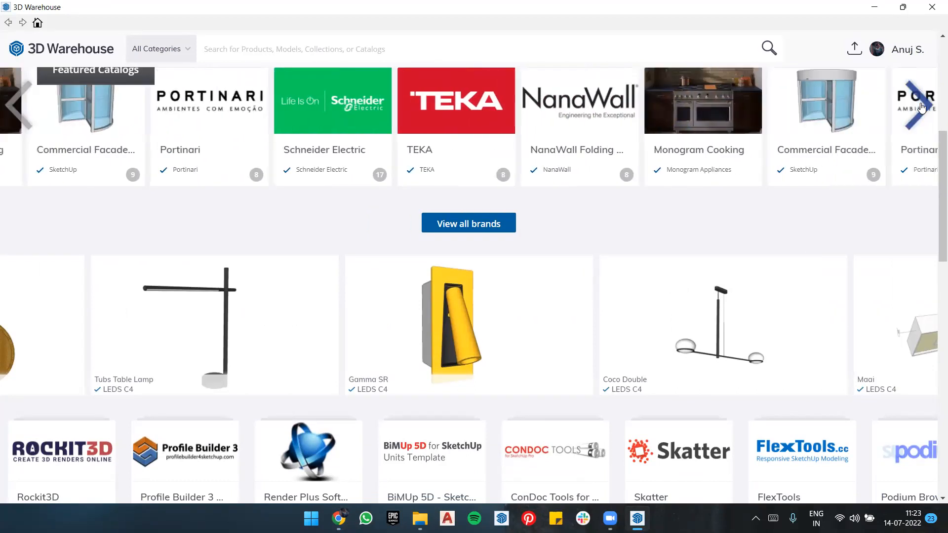
{"action": "left_click", "coordinate": [921, 106]}
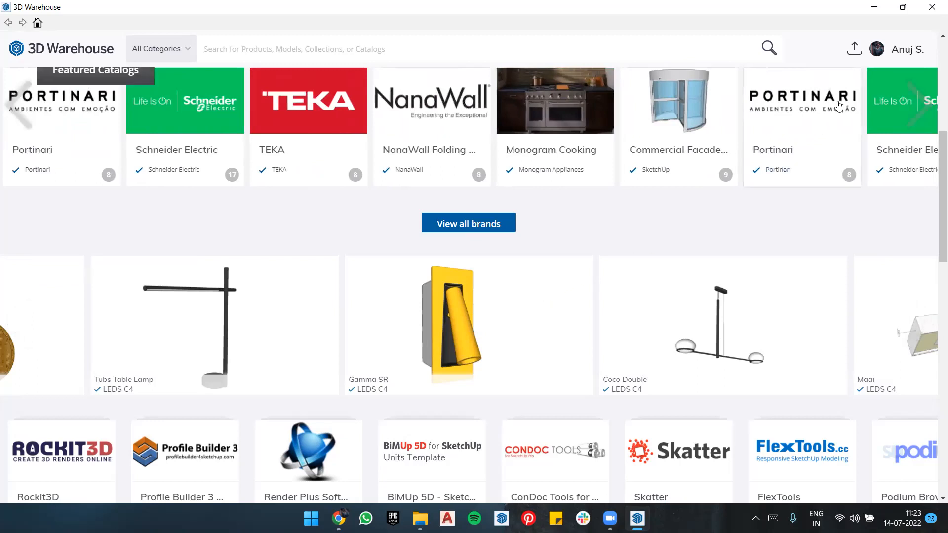
Step: Try to upload the current model to 3D Warehouse and decline saving it first
{"action": "left_click", "coordinate": [855, 50]}
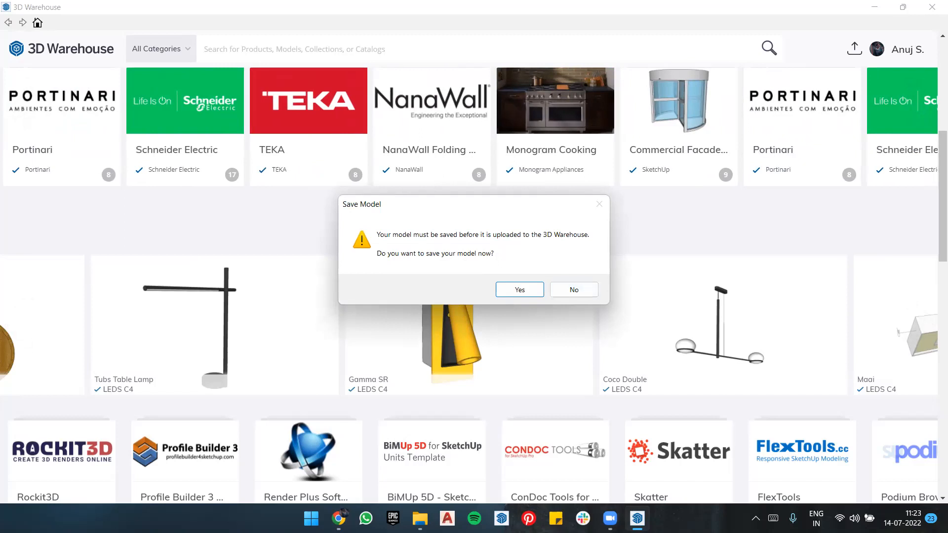
{"action": "mouse_move", "coordinate": [630, 510]}
{"action": "left_click", "coordinate": [572, 289]}
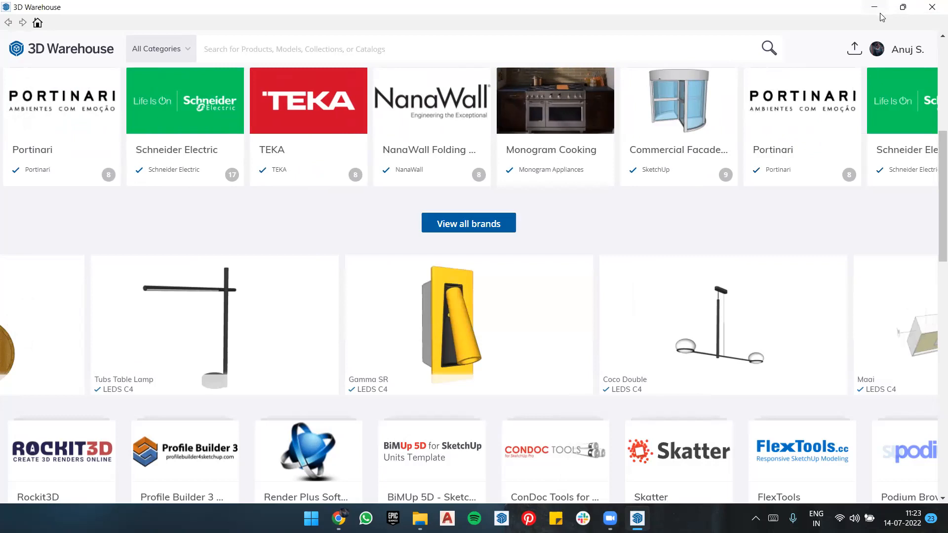
Step: Switch to the SketchUp website in Chrome, sign out, and sign back in with a Google account
{"action": "left_click", "coordinate": [874, 7]}
{"action": "left_click", "coordinate": [874, 7]}
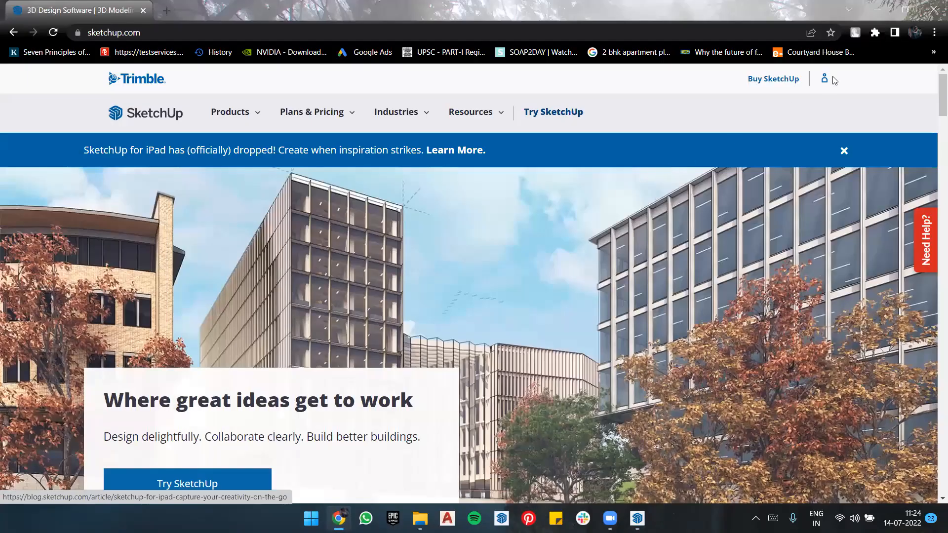
{"action": "mouse_move", "coordinate": [825, 80]}
{"action": "left_click", "coordinate": [737, 181]}
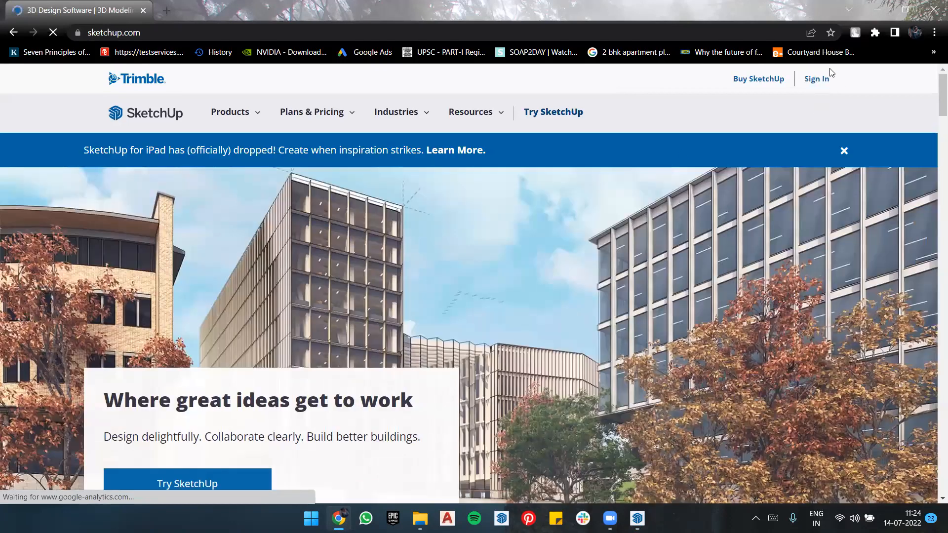
{"action": "left_click", "coordinate": [817, 80]}
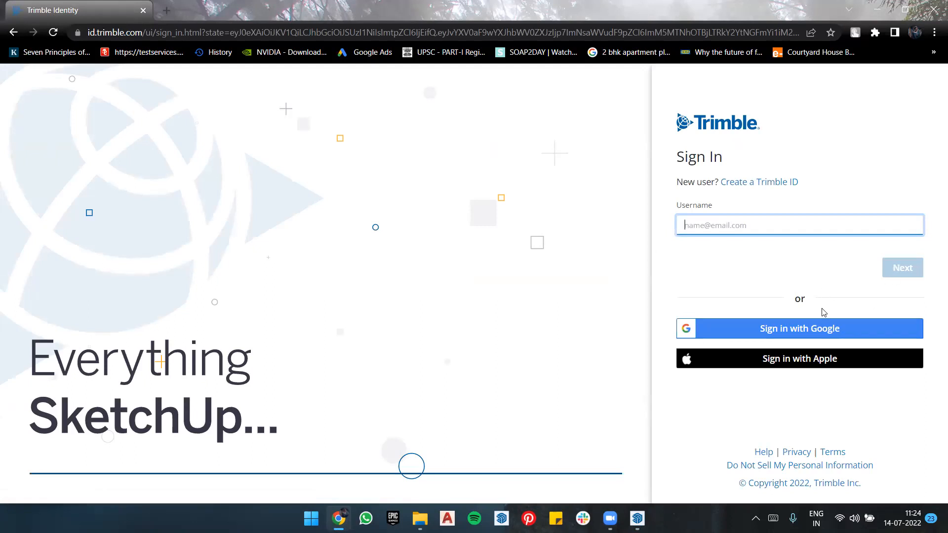
{"action": "left_click", "coordinate": [812, 333]}
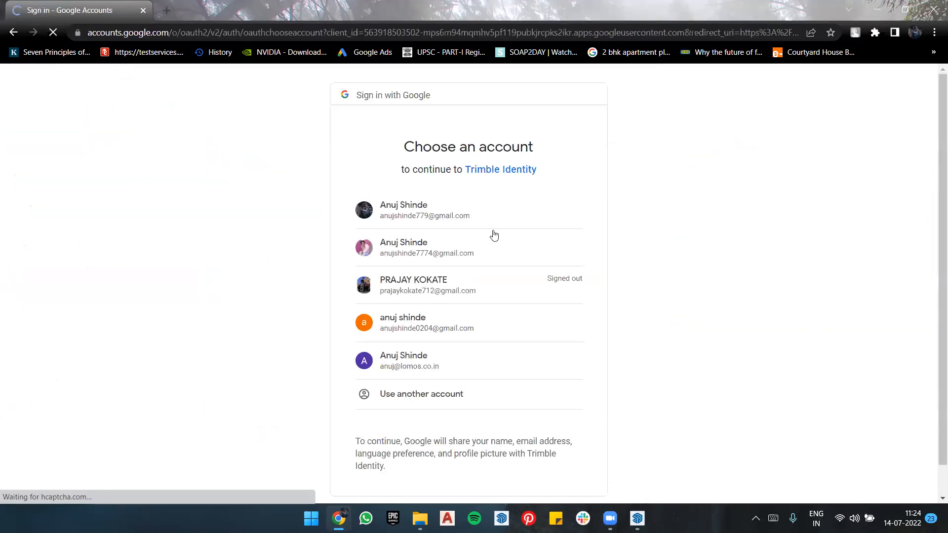
{"action": "left_click", "coordinate": [400, 197]}
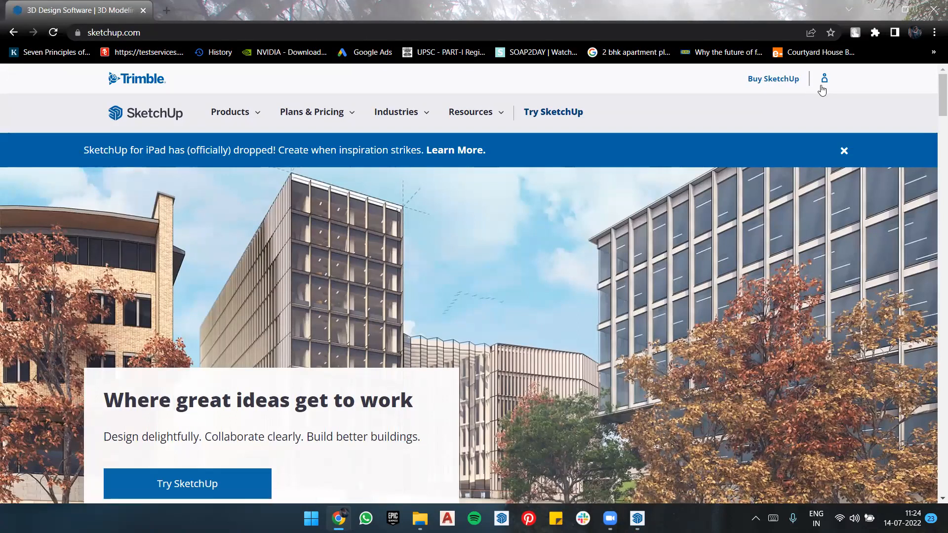
Step: Return to SketchUp, reopen 3D Warehouse, and look over the account options and home page
{"action": "left_click", "coordinate": [874, 8]}
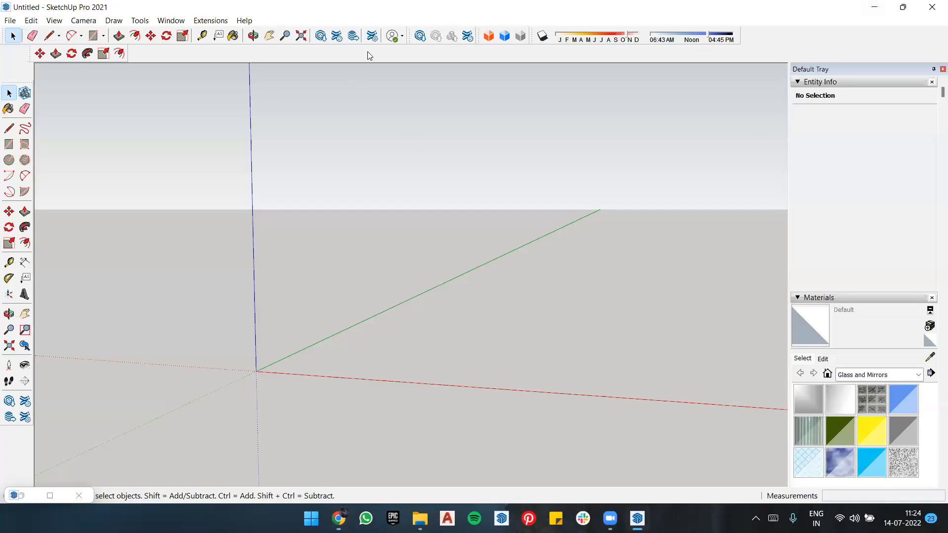
{"action": "left_click", "coordinate": [321, 36]}
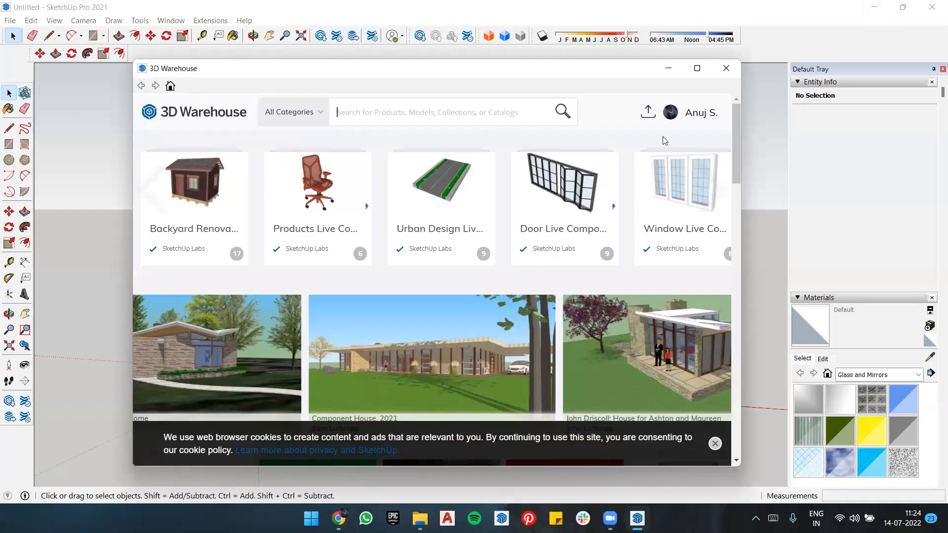
{"action": "left_click", "coordinate": [687, 119]}
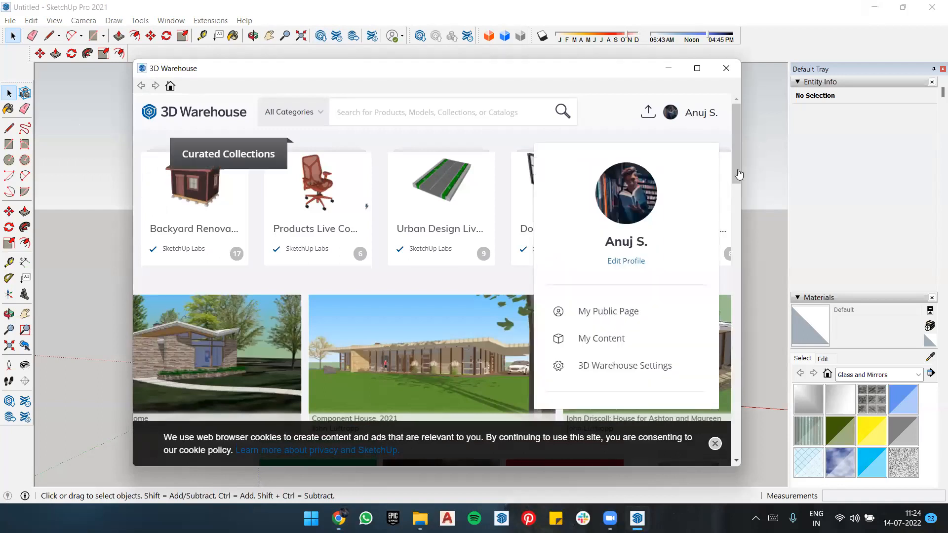
{"action": "left_click", "coordinate": [621, 99]}
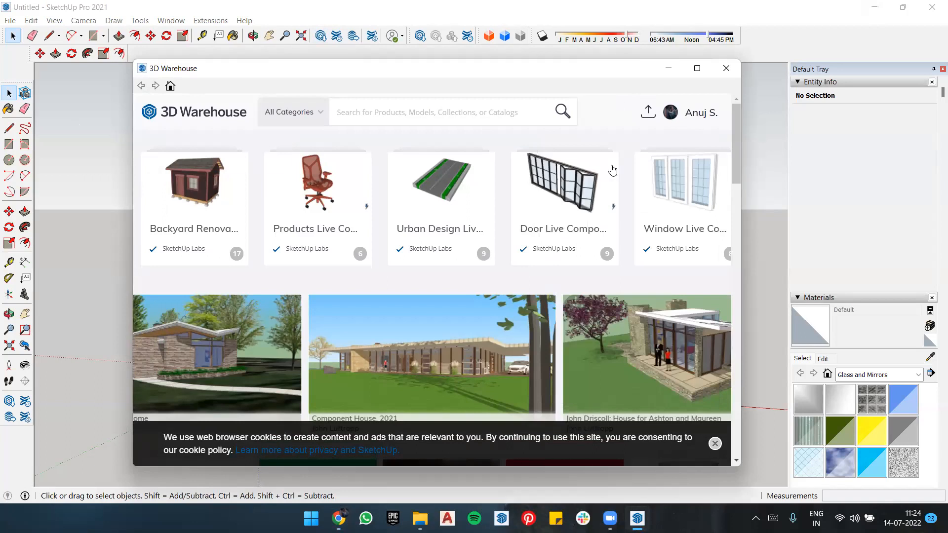
{"action": "scroll", "coordinate": [611, 170], "scroll_direction": "down", "scroll_amount": 15}
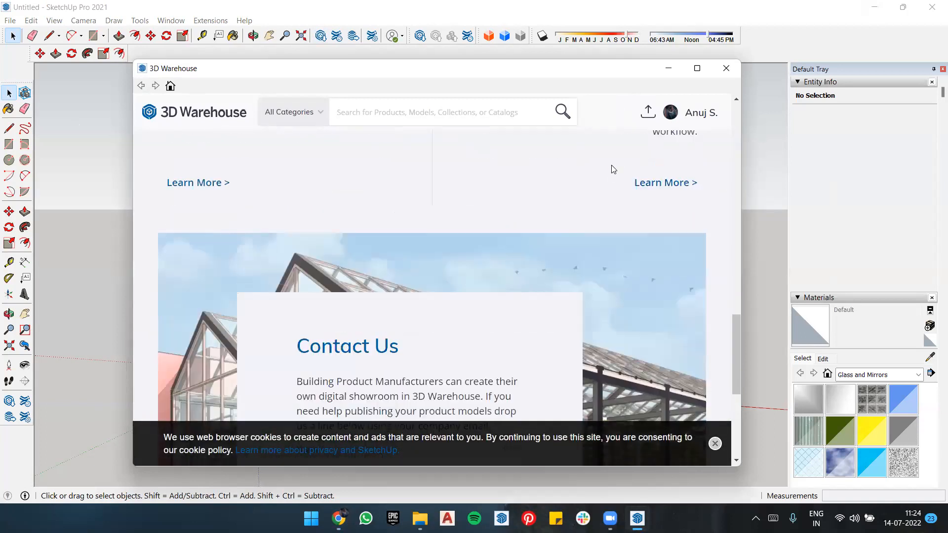
{"action": "scroll", "coordinate": [611, 169], "scroll_direction": "up", "scroll_amount": 10}
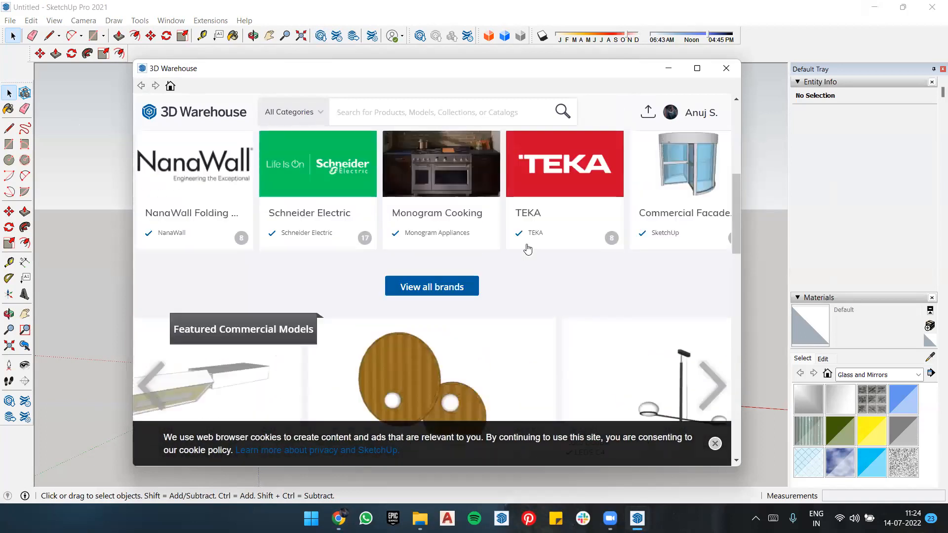
Step: Search 3D Warehouse for "window" and maximize the library window
{"action": "left_click", "coordinate": [445, 112]}
{"action": "type", "text": "wind"}
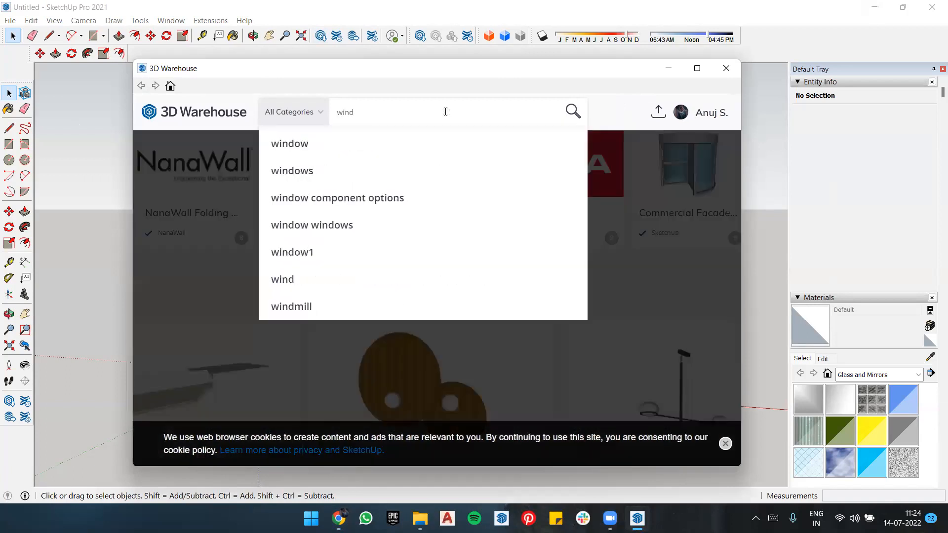
{"action": "left_click", "coordinate": [645, 108]}
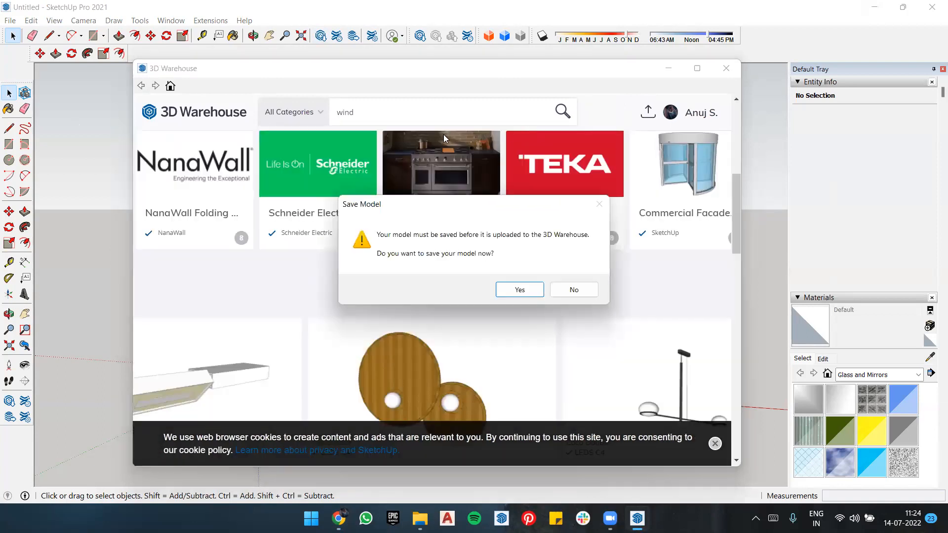
{"action": "left_click", "coordinate": [561, 291]}
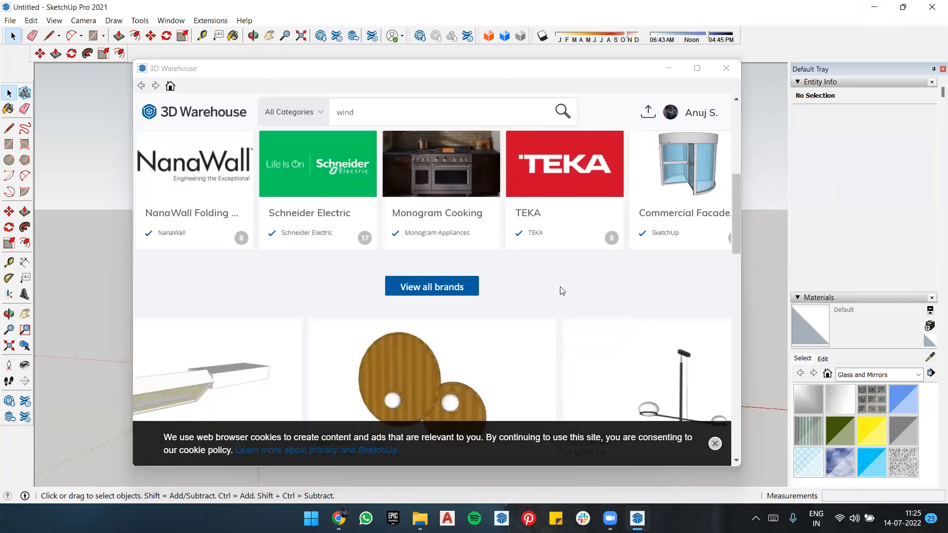
{"action": "left_click", "coordinate": [561, 114]}
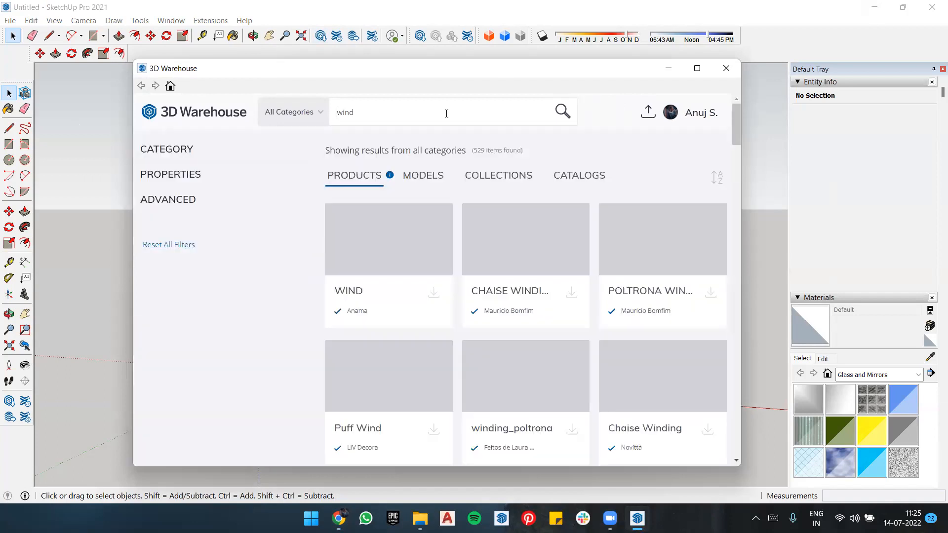
{"action": "type", "text": "w"}
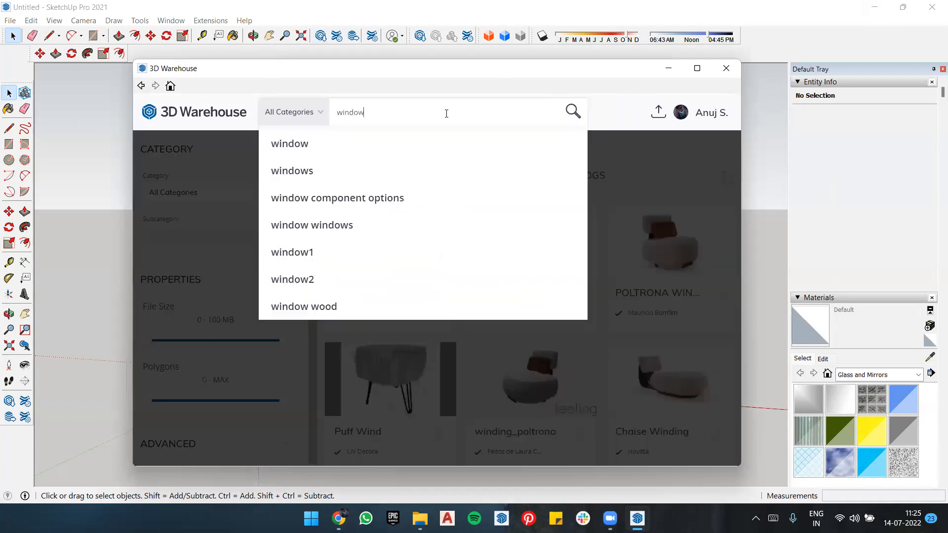
{"action": "key", "text": "Return"}
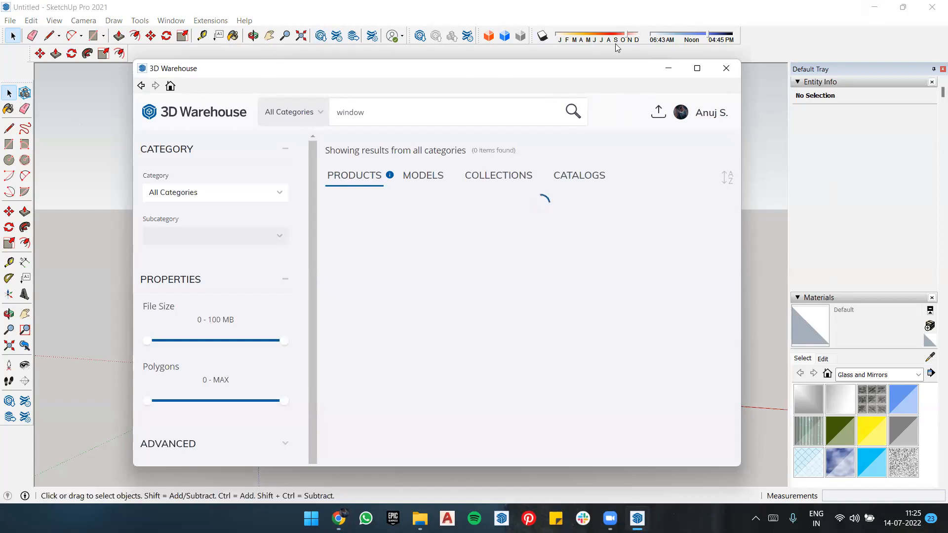
{"action": "left_click", "coordinate": [696, 68]}
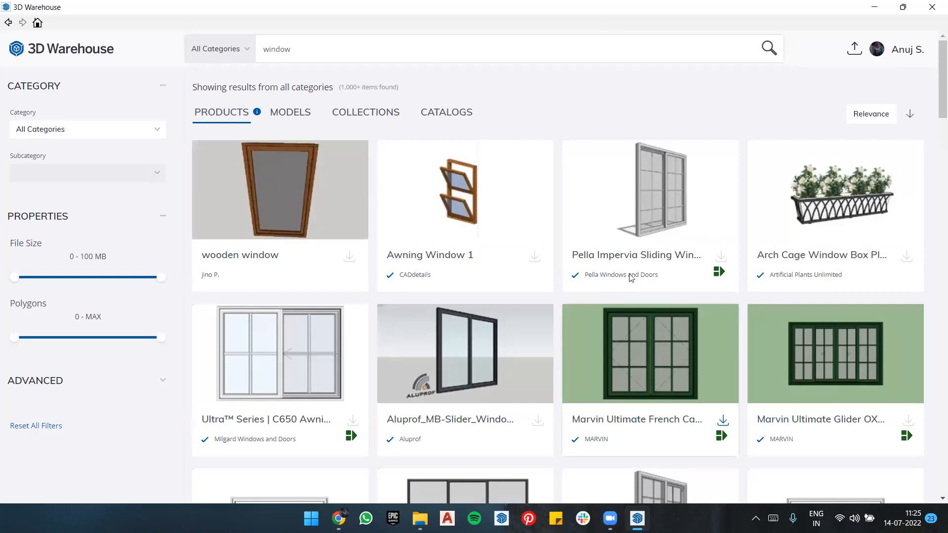
Step: Look through the window products in the search results, including the dynamic component markers and download options
{"action": "scroll", "coordinate": [630, 274], "scroll_direction": "down", "scroll_amount": 3}
{"action": "scroll", "coordinate": [657, 221], "scroll_direction": "down", "scroll_amount": 3}
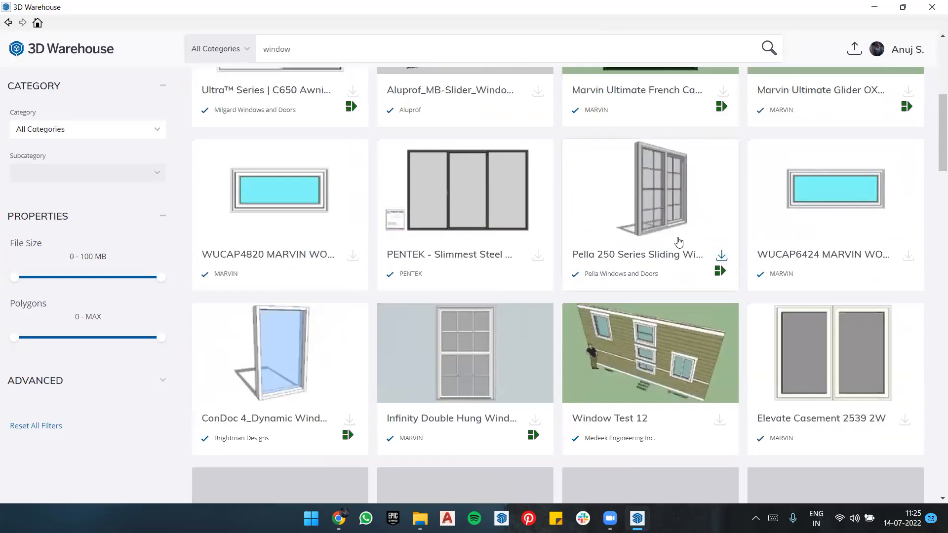
{"action": "scroll", "coordinate": [663, 277], "scroll_direction": "up", "scroll_amount": 3}
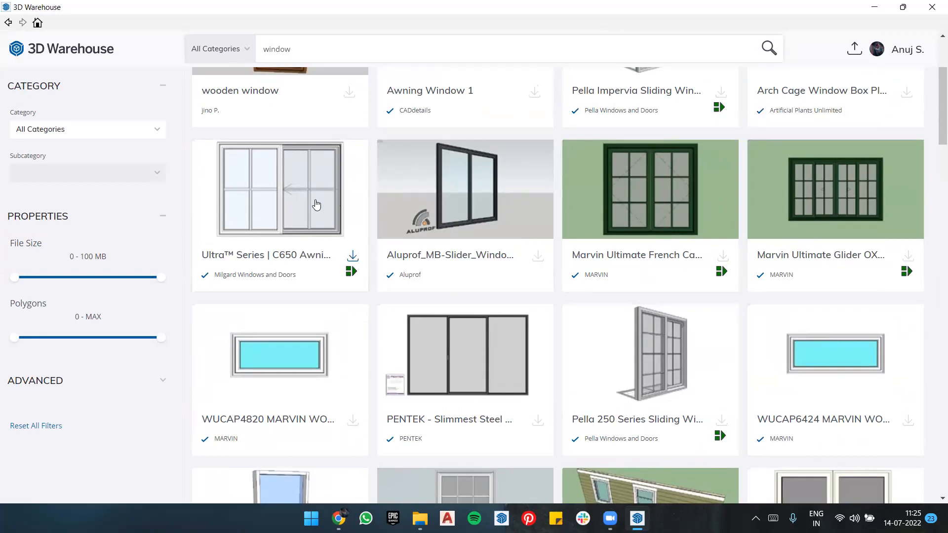
{"action": "scroll", "coordinate": [365, 212], "scroll_direction": "up", "scroll_amount": 3}
{"action": "scroll", "coordinate": [469, 230], "scroll_direction": "down", "scroll_amount": 6}
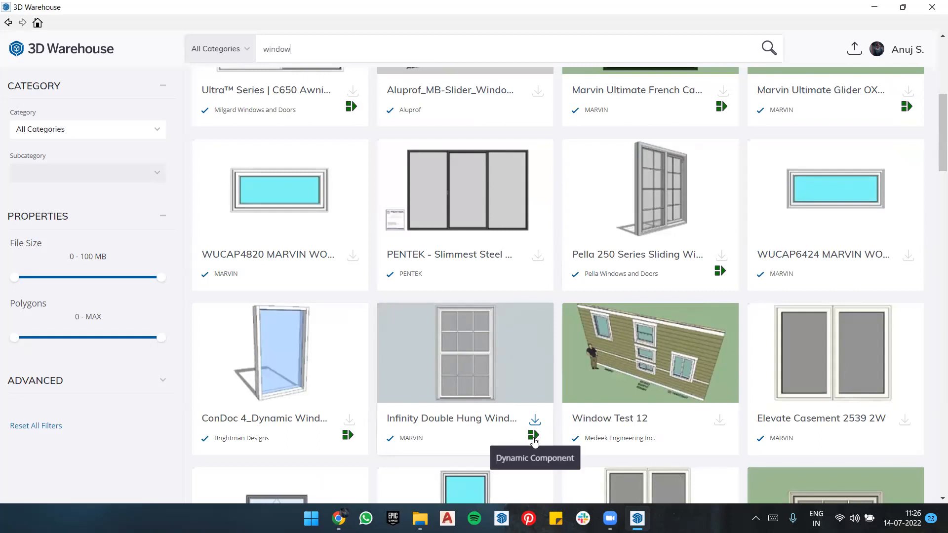
{"action": "scroll", "coordinate": [538, 255], "scroll_direction": "up", "scroll_amount": 3}
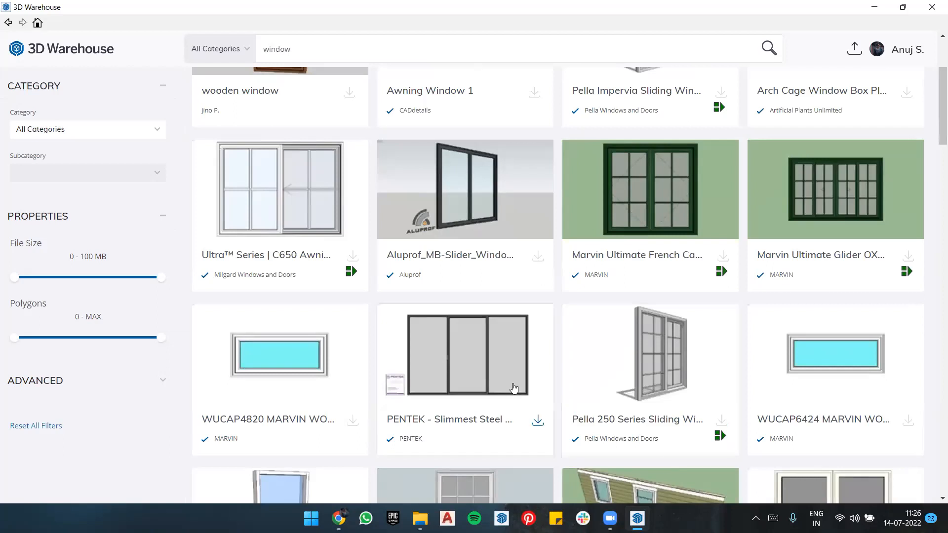
{"action": "scroll", "coordinate": [525, 295], "scroll_direction": "up", "scroll_amount": 3}
{"action": "scroll", "coordinate": [525, 295], "scroll_direction": "down", "scroll_amount": 6}
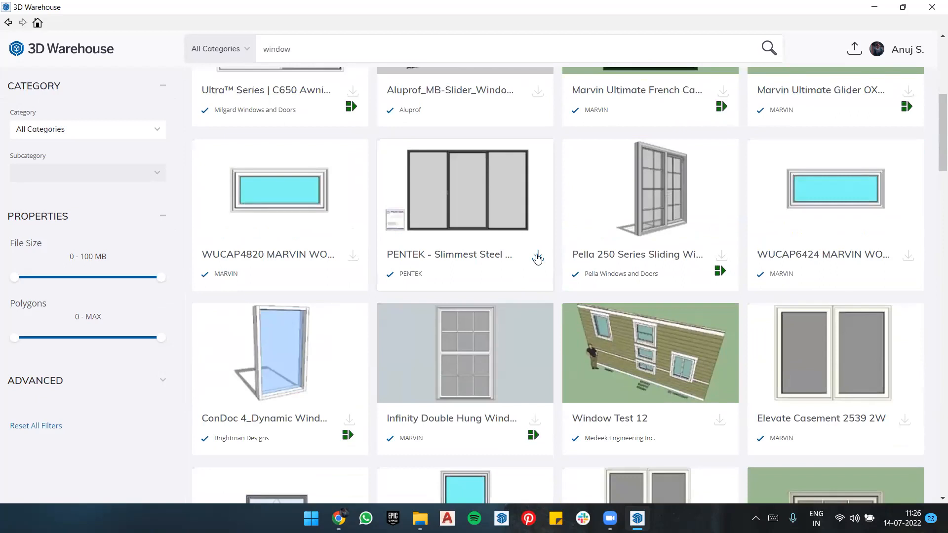
Step: Load the PENTEK slimmest steel window from the search results directly into the model and place it at the origin
{"action": "left_click", "coordinate": [537, 258]}
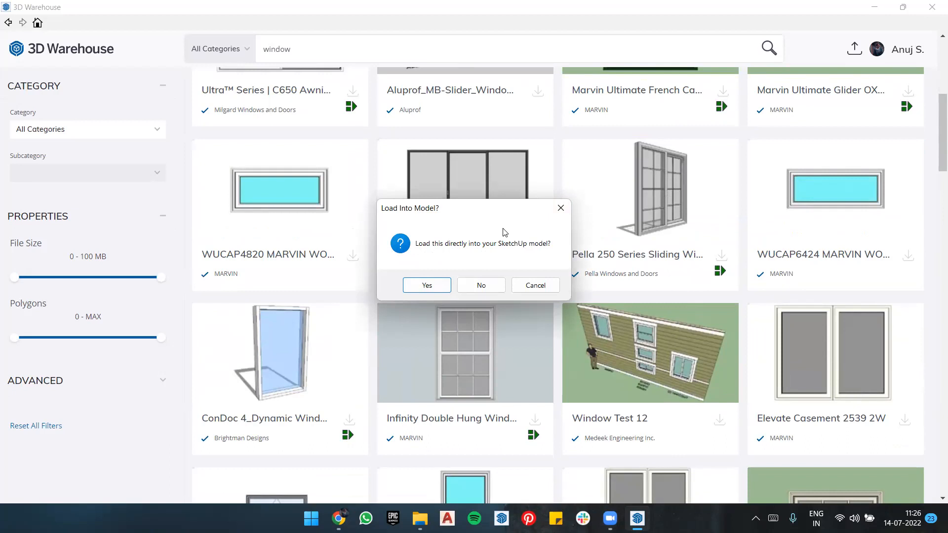
{"action": "left_click", "coordinate": [481, 289]}
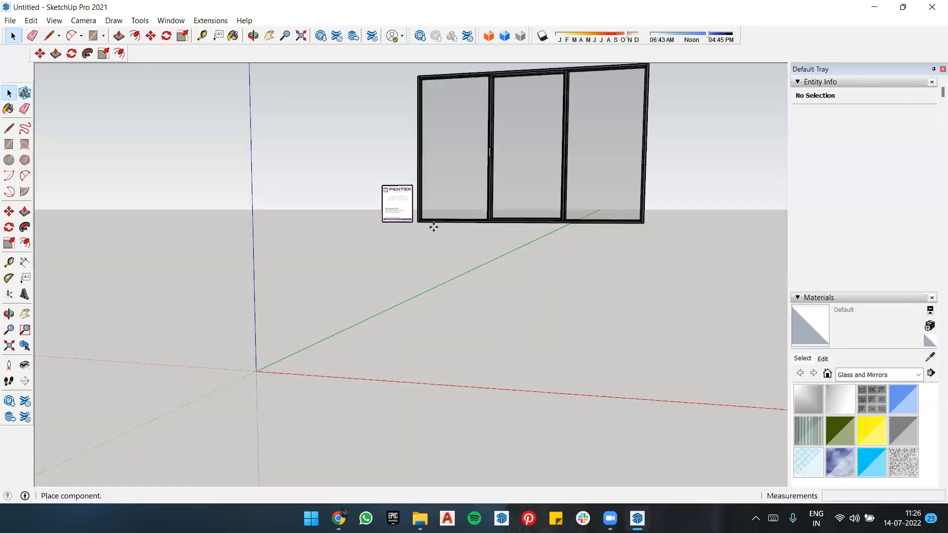
{"action": "scroll", "coordinate": [433, 227], "scroll_direction": "down", "scroll_amount": 2}
{"action": "middle_click_drag", "start_coordinate": [459, 279], "coordinate": [627, 301]}
{"action": "scroll", "coordinate": [452, 200], "scroll_direction": "down", "scroll_amount": 4}
{"action": "scroll", "coordinate": [256, 222], "scroll_direction": "up", "scroll_amount": 6}
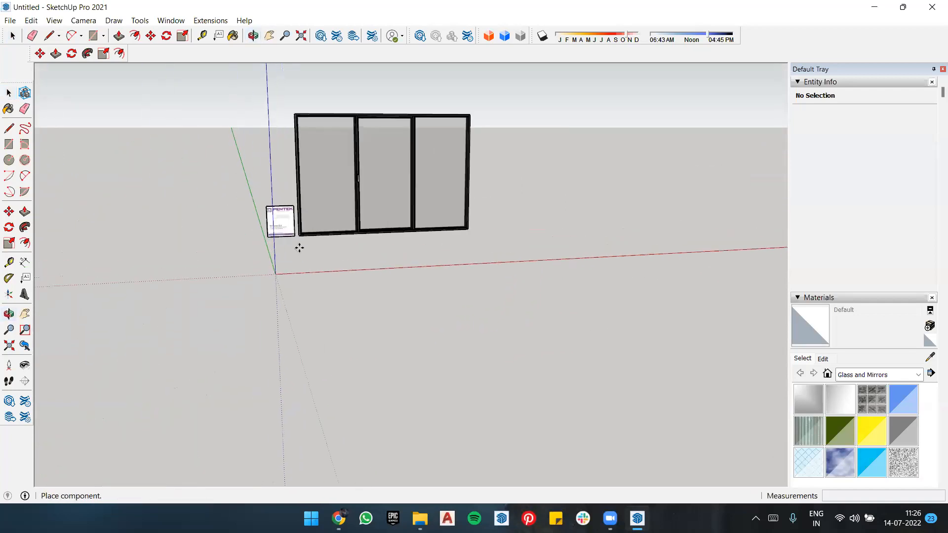
{"action": "left_click", "coordinate": [277, 267]}
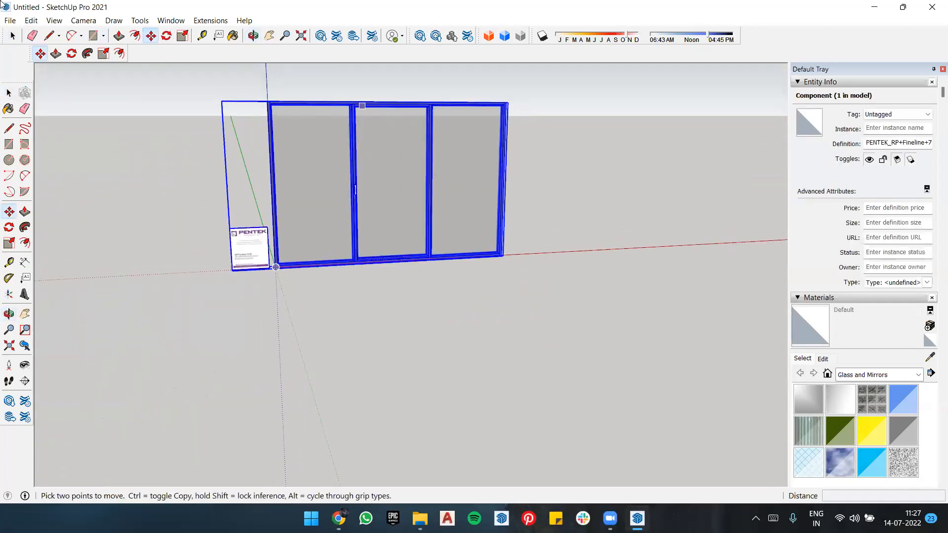
Step: Save the model in Documents as "window 3d ware house"
{"action": "left_click", "coordinate": [27, 20]}
{"action": "mouse_move", "coordinate": [10, 20]}
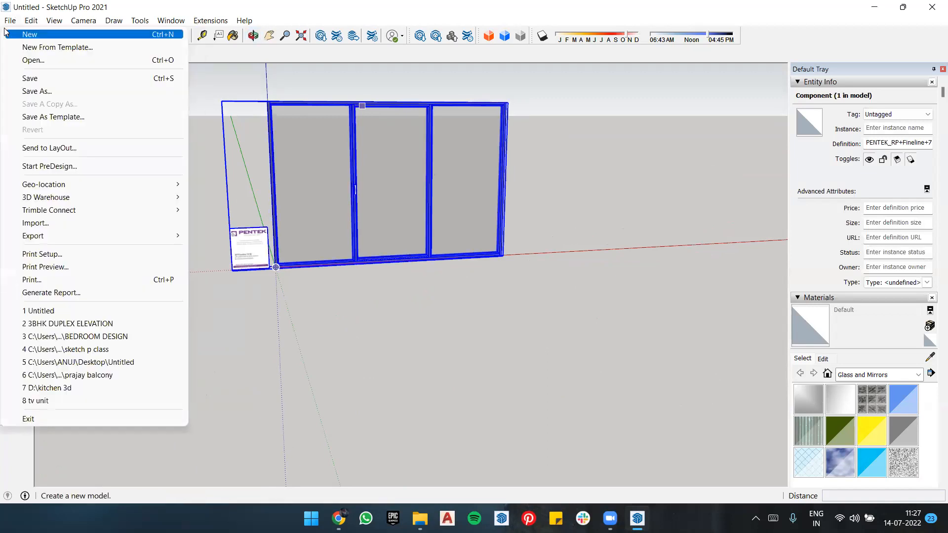
{"action": "left_click", "coordinate": [47, 92]}
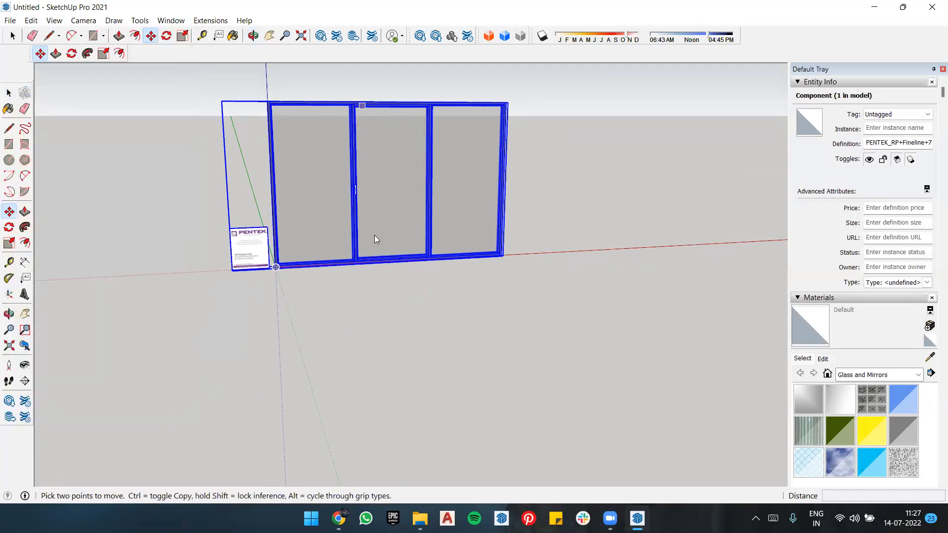
{"action": "key", "text": "BackSpace"}
{"action": "type", "text": "window"}
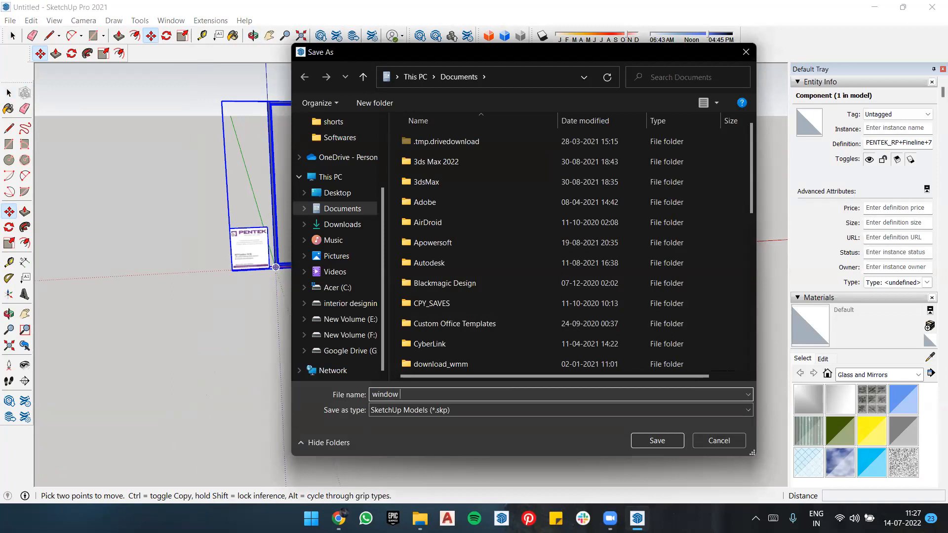
{"action": "key", "text": "BackSpace"}
{"action": "key", "text": "BackSpace"}
{"action": "type", "text": "3d ware house"}
{"action": "left_click", "coordinate": [650, 441]}
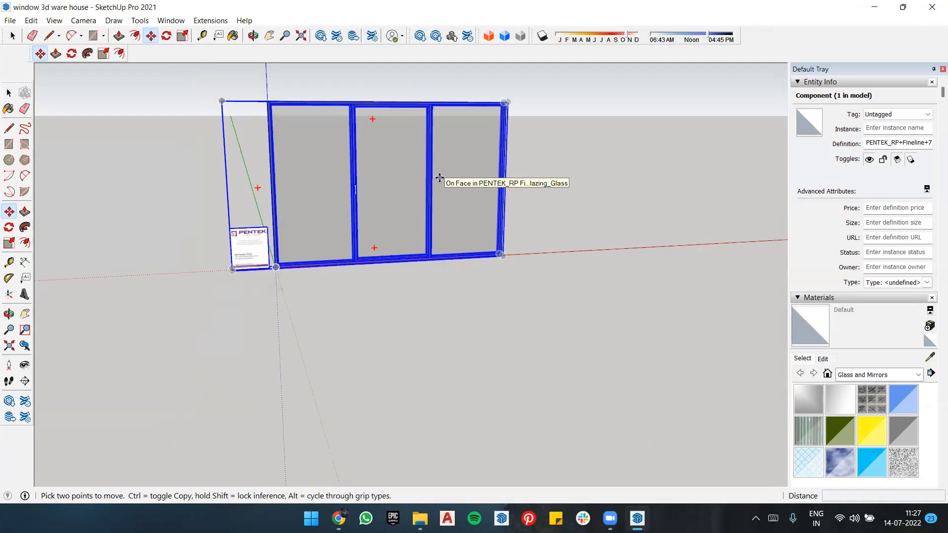
Step: Delete the placed PENTEK window from the model
{"action": "key", "text": "Delete"}
{"action": "scroll", "coordinate": [316, 336], "scroll_direction": "down", "scroll_amount": 3}
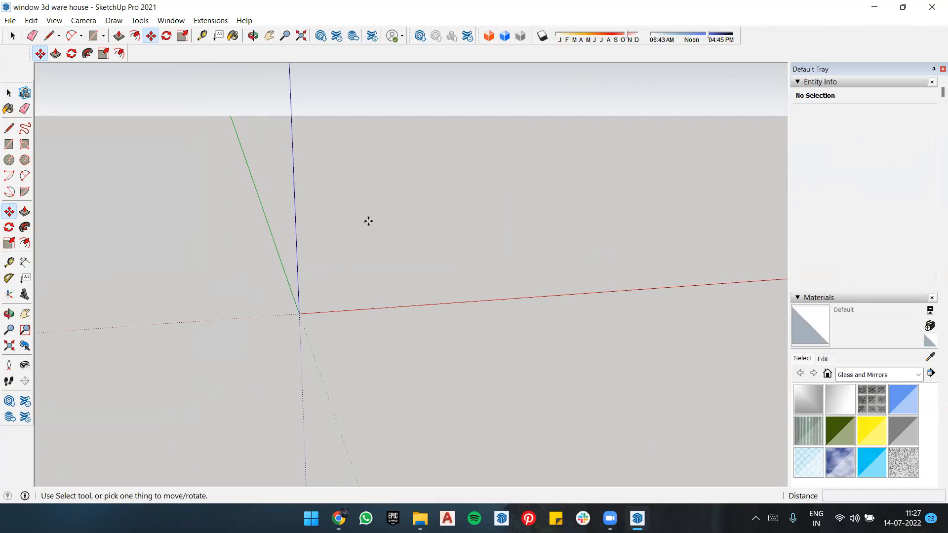
{"action": "scroll", "coordinate": [470, 135], "scroll_direction": "up", "scroll_amount": 3}
{"action": "middle_click_drag", "start_coordinate": [423, 135], "coordinate": [311, 234]}
{"action": "scroll", "coordinate": [331, 298], "scroll_direction": "down", "scroll_amount": 3}
{"action": "scroll", "coordinate": [486, 146], "scroll_direction": "up", "scroll_amount": 3}
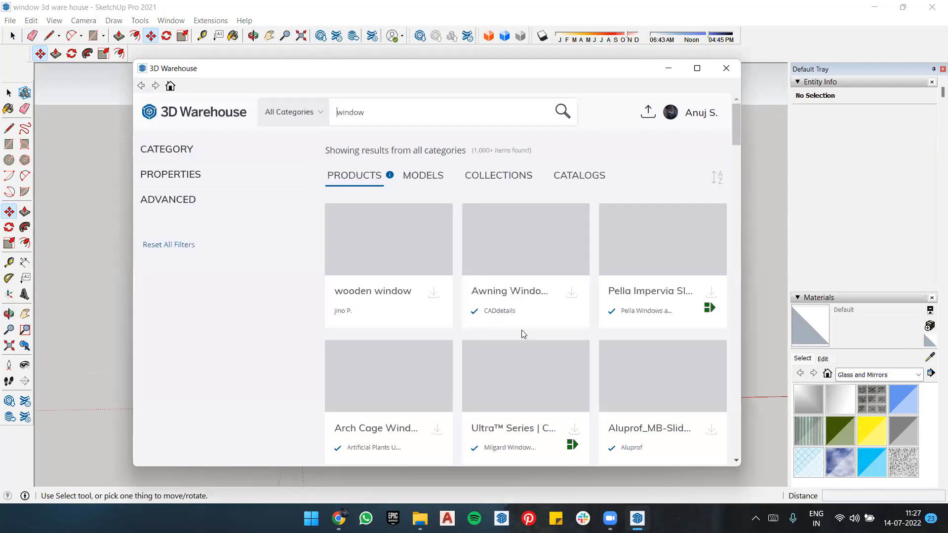
Step: Find the PENTEK slimmest steel window in the 3D Warehouse results again and load it directly into the model
{"action": "scroll", "coordinate": [521, 335], "scroll_direction": "down", "scroll_amount": 3}
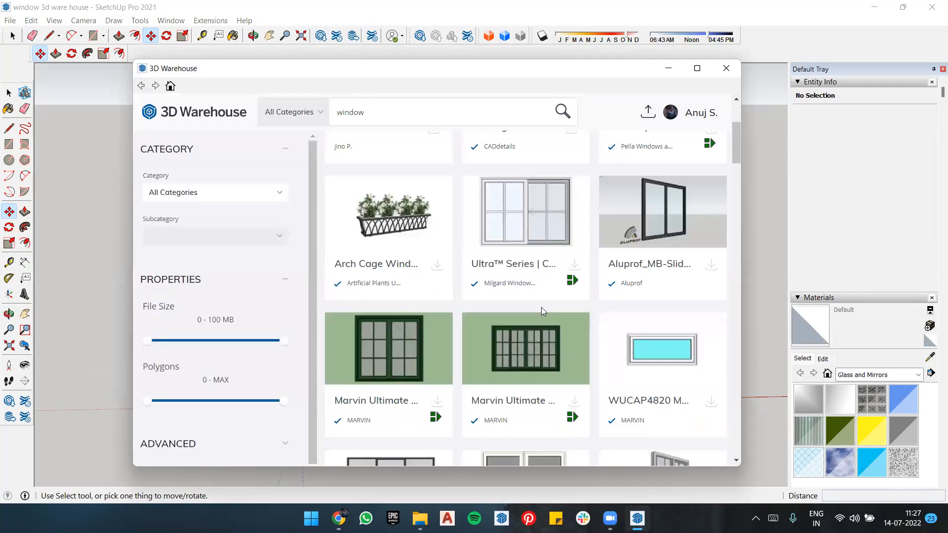
{"action": "scroll", "coordinate": [541, 307], "scroll_direction": "down", "scroll_amount": 3}
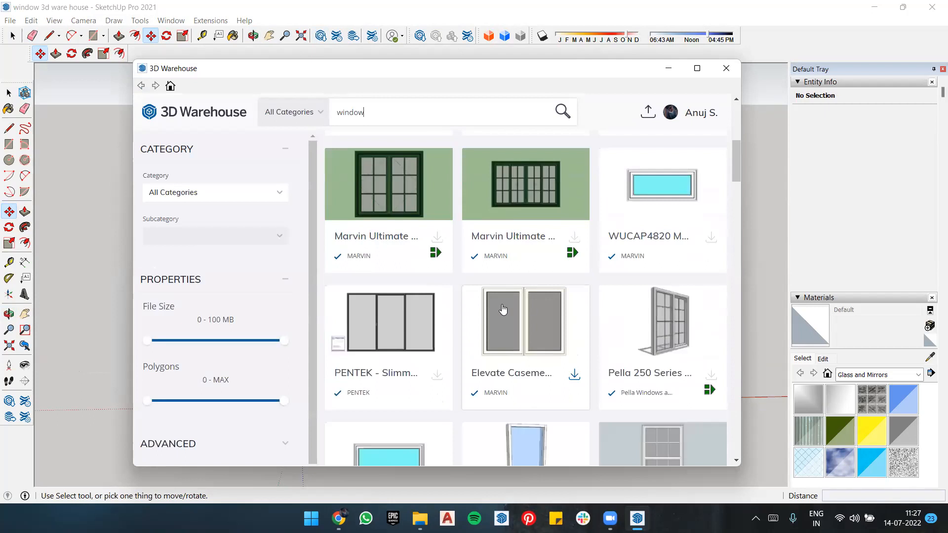
{"action": "left_click", "coordinate": [438, 374]}
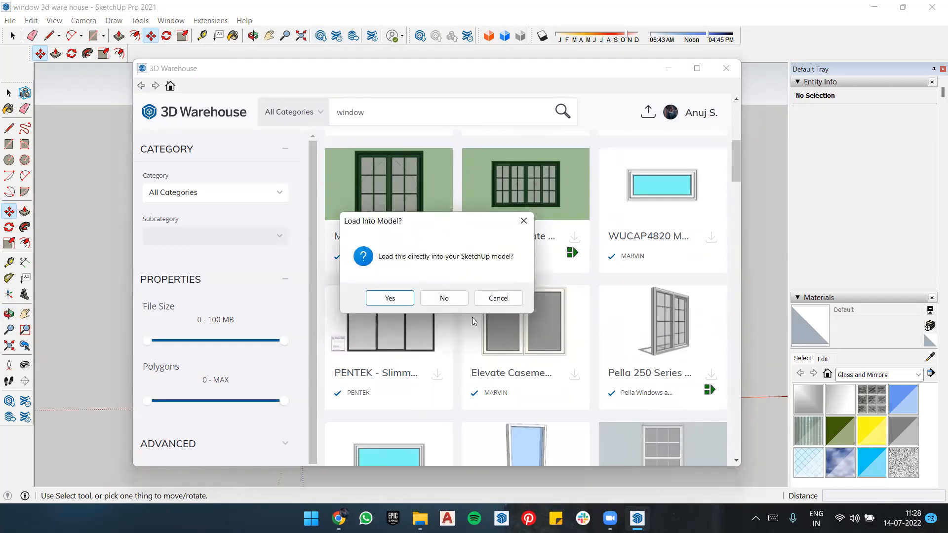
{"action": "left_click", "coordinate": [453, 302]}
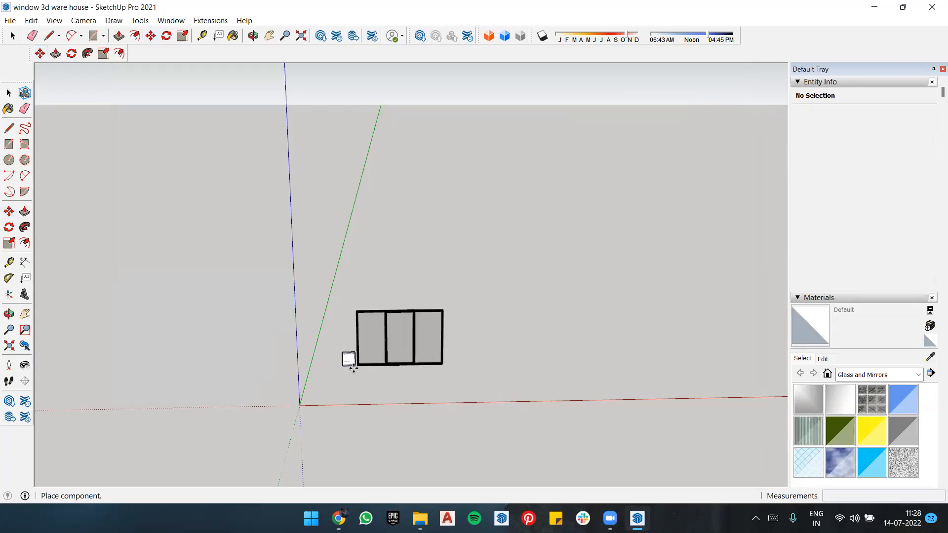
Step: Minimize SketchUp, switch to Chrome, and search Google for "3d warehouse" in a new tab
{"action": "left_click", "coordinate": [877, 7]}
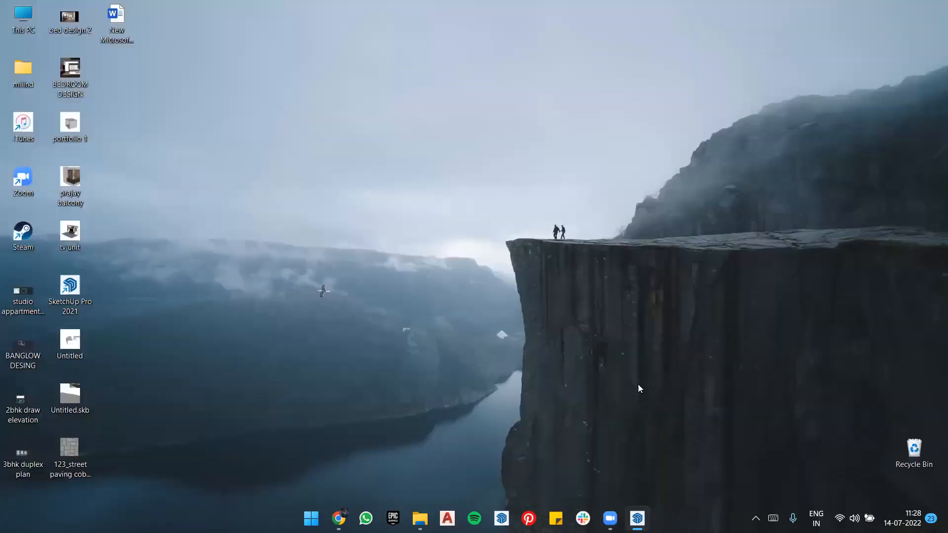
{"action": "left_click", "coordinate": [338, 518]}
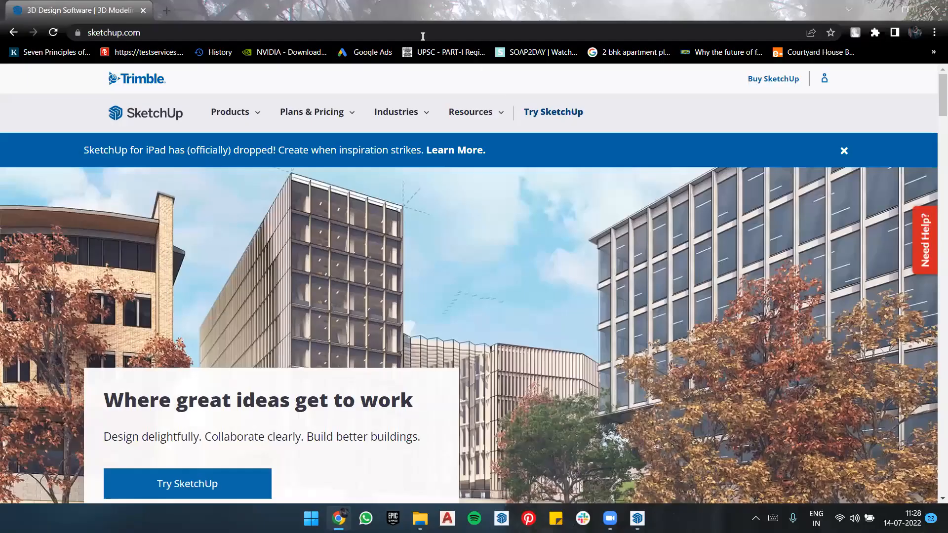
{"action": "left_click", "coordinate": [166, 10]}
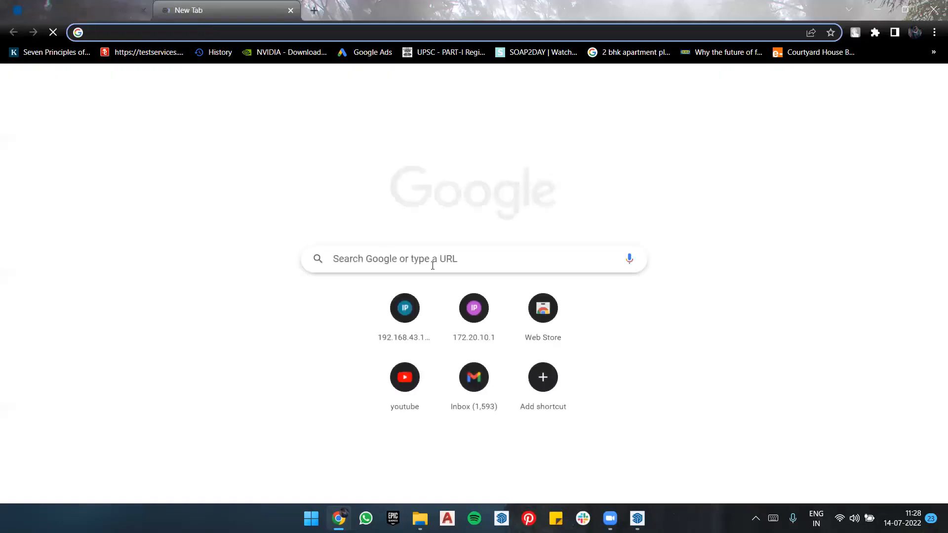
{"action": "left_click", "coordinate": [433, 260]}
{"action": "type", "text": "3d "}
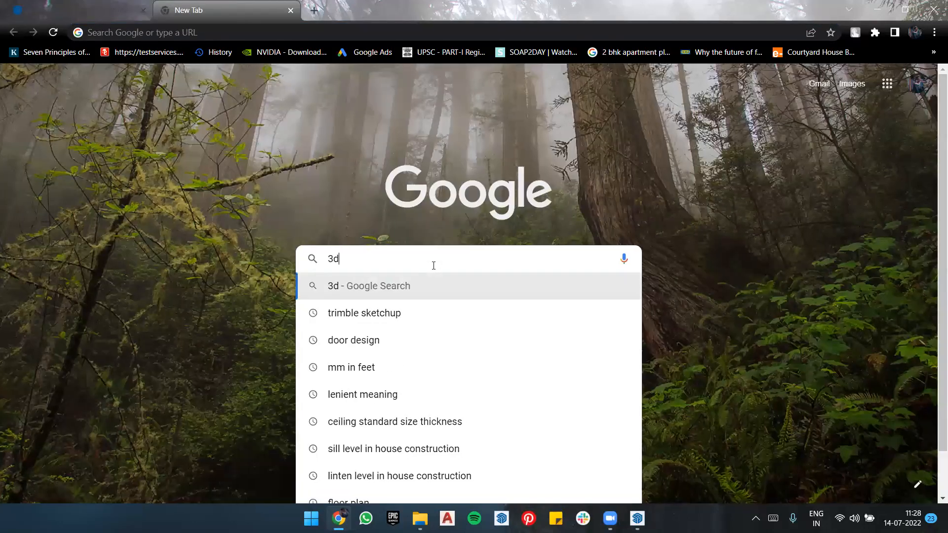
{"action": "type", "text": "w"}
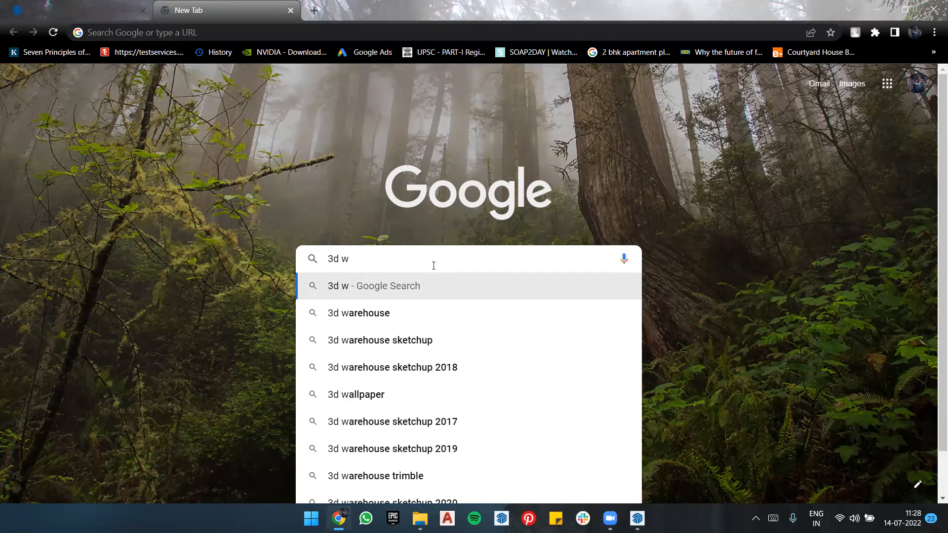
{"action": "left_click", "coordinate": [425, 313]}
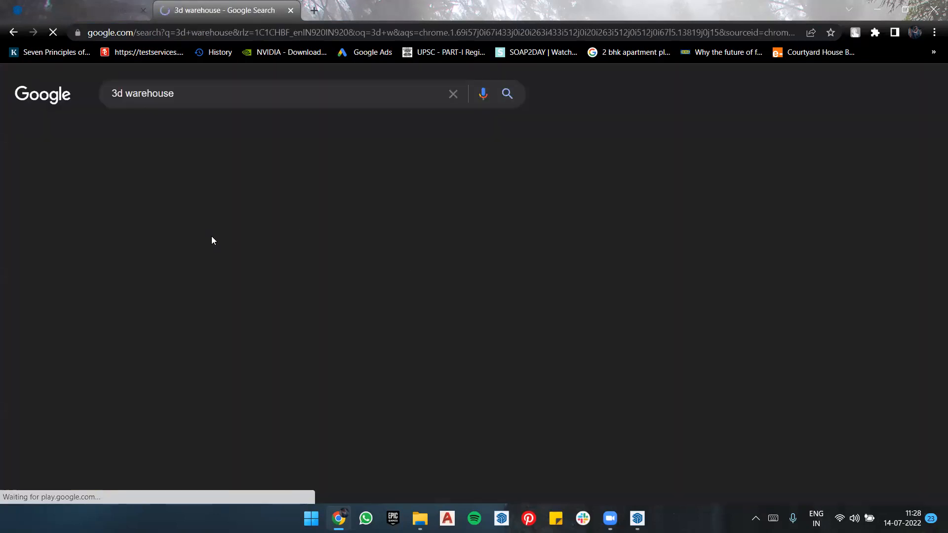
Step: Return to SketchUp, place the loaded PENTEK window at the origin, and undo the placement
{"action": "key", "text": "alt+Tab"}
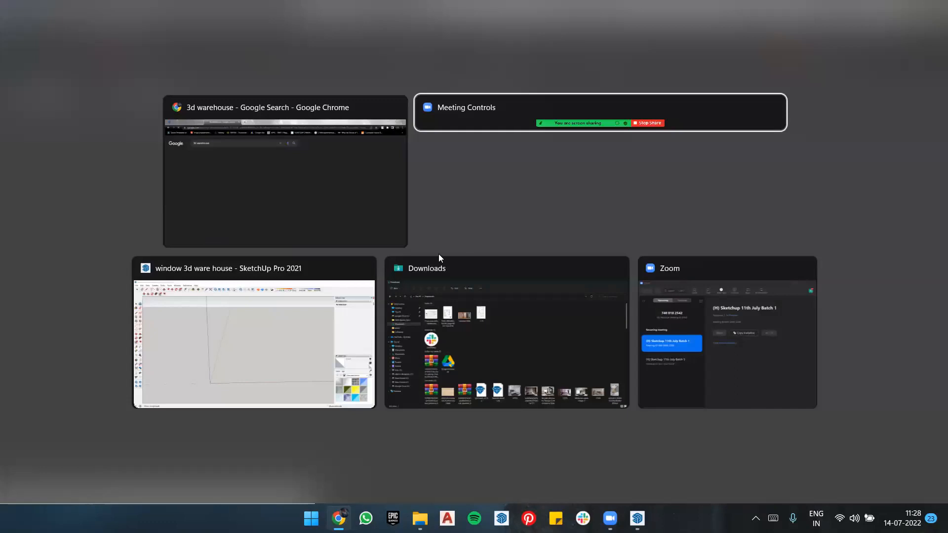
{"action": "left_click", "coordinate": [637, 519]}
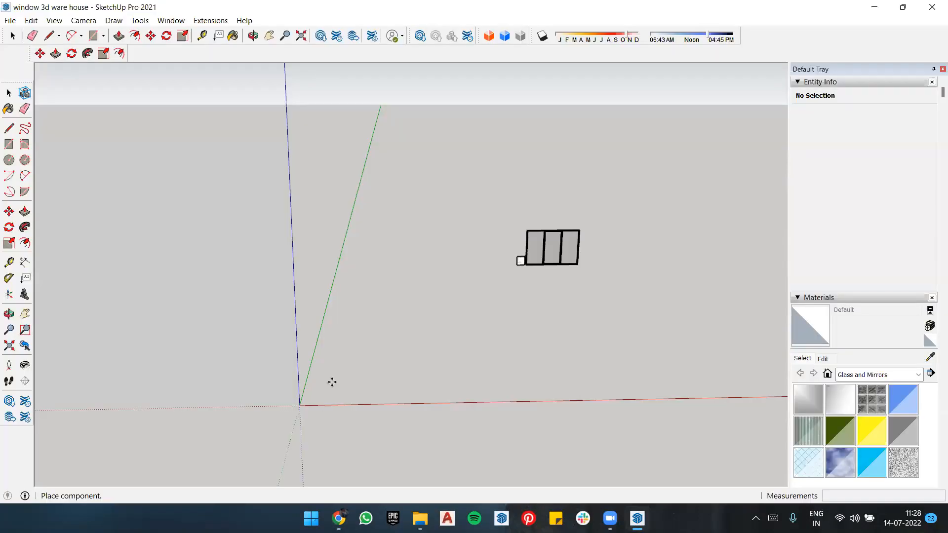
{"action": "left_click", "coordinate": [320, 374]}
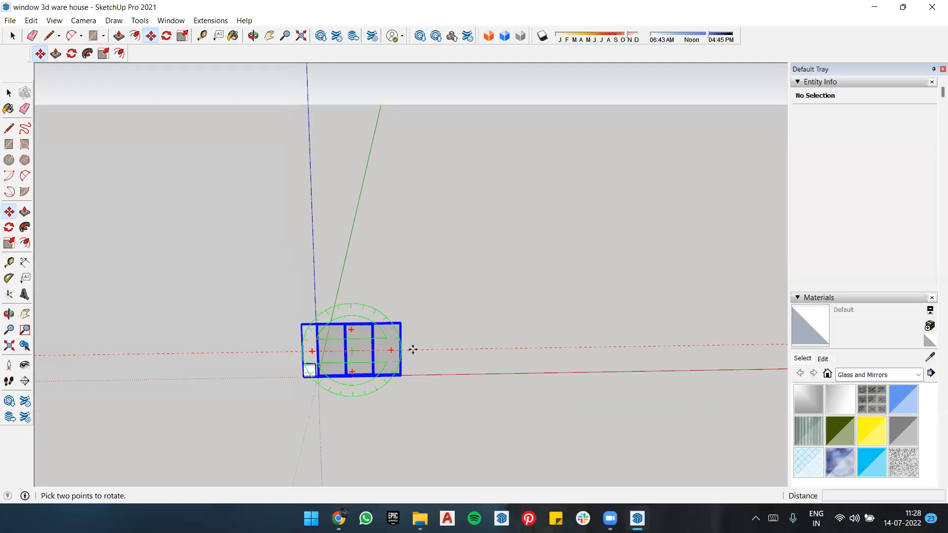
{"action": "key", "text": "ctrl+z"}
Step: Close SketchUp without saving the changes to "window 3d ware house", and minimize File Explorer
{"action": "left_click", "coordinate": [932, 7]}
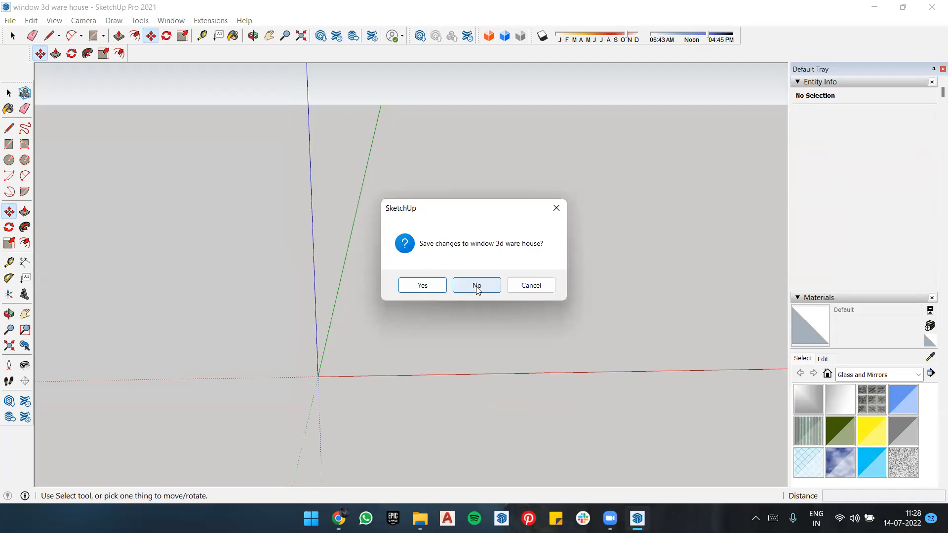
{"action": "left_click", "coordinate": [476, 286]}
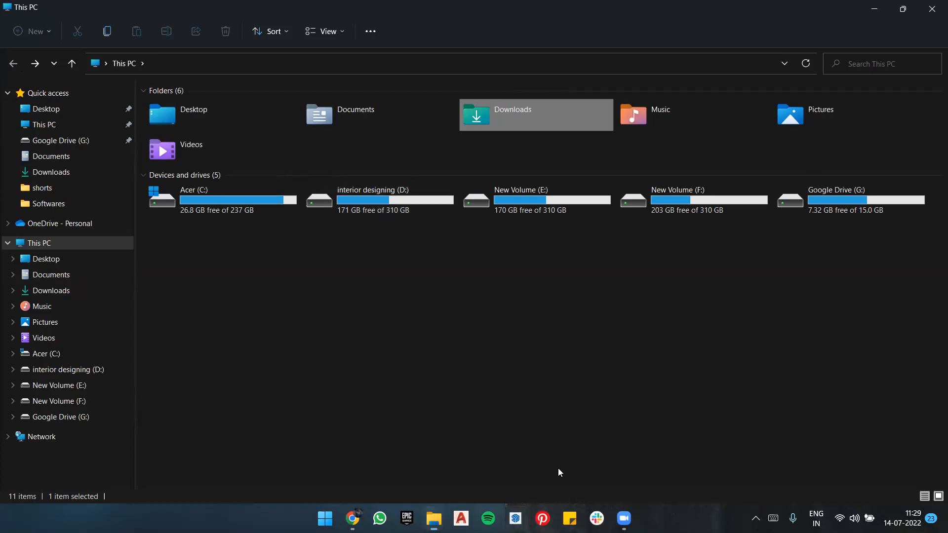
{"action": "left_click", "coordinate": [877, 3]}
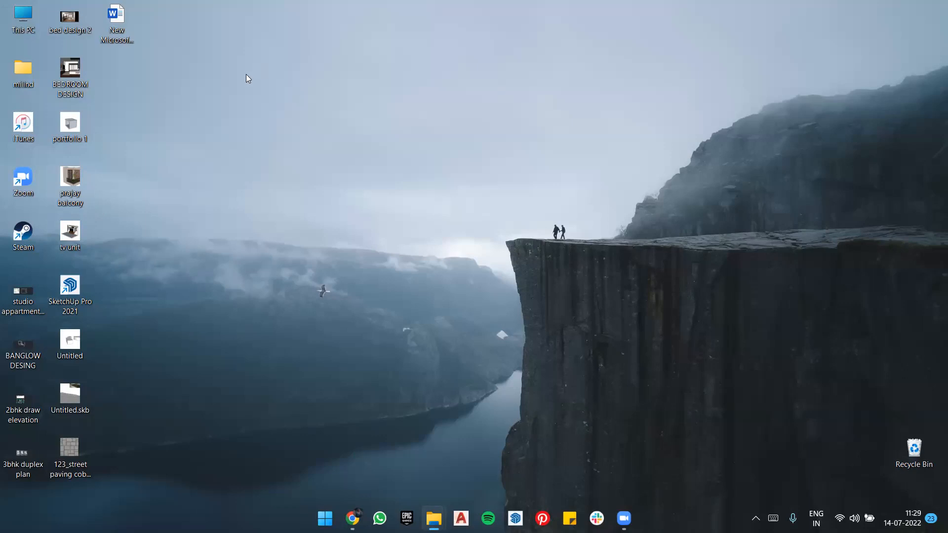
Step: Switch to Chrome and open the 3D Warehouse website from the Google results
{"action": "key", "text": "alt+Tab"}
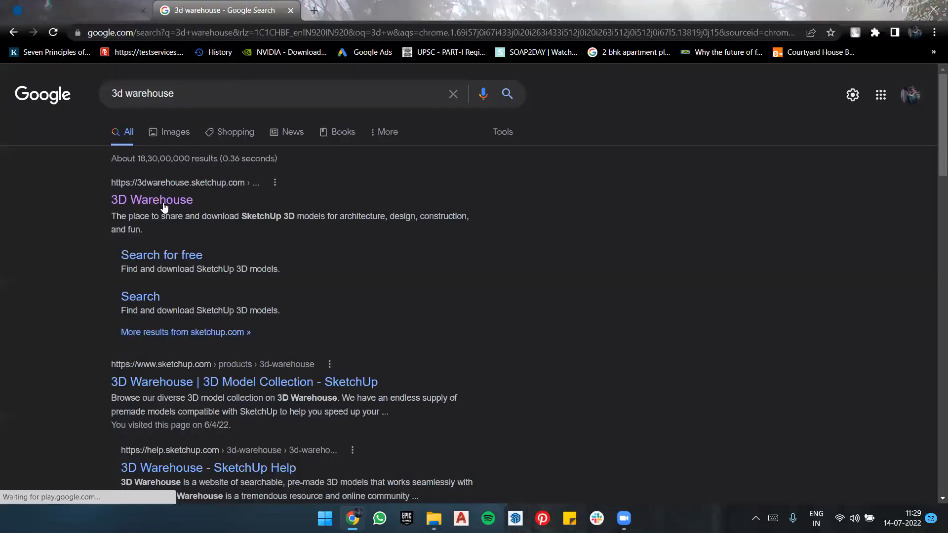
{"action": "left_click", "coordinate": [138, 205]}
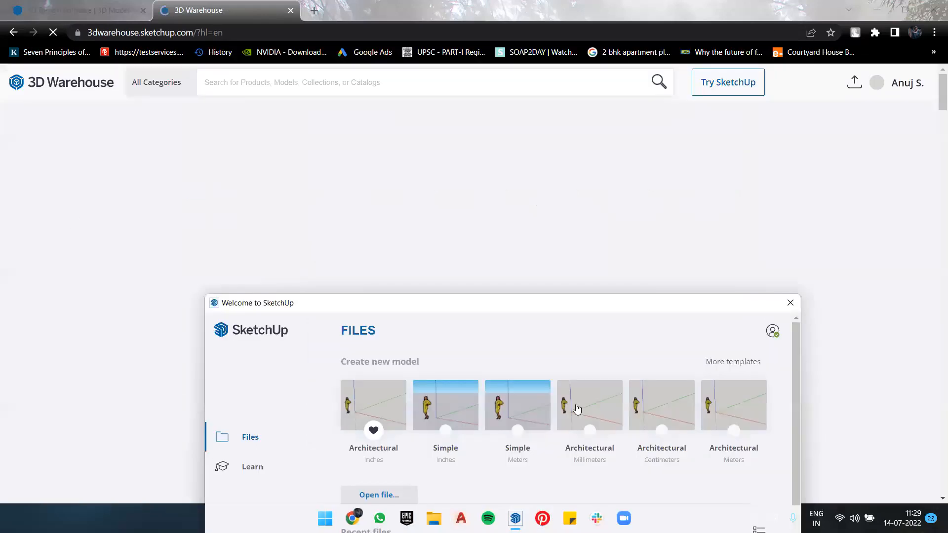
{"action": "left_click", "coordinate": [577, 409]}
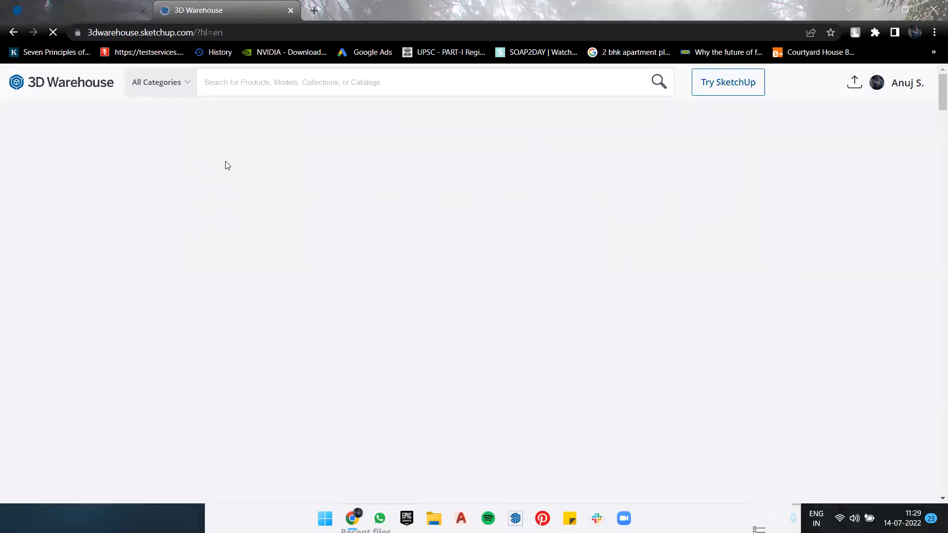
{"action": "scroll", "coordinate": [377, 181], "scroll_direction": "down", "scroll_amount": 5}
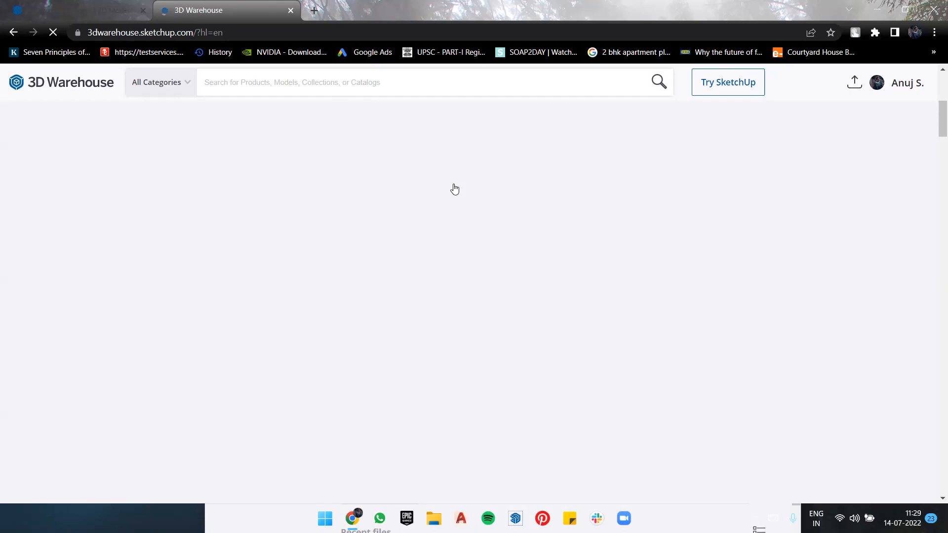
{"action": "scroll", "coordinate": [456, 147], "scroll_direction": "down", "scroll_amount": 3}
{"action": "scroll", "coordinate": [455, 147], "scroll_direction": "down", "scroll_amount": 2}
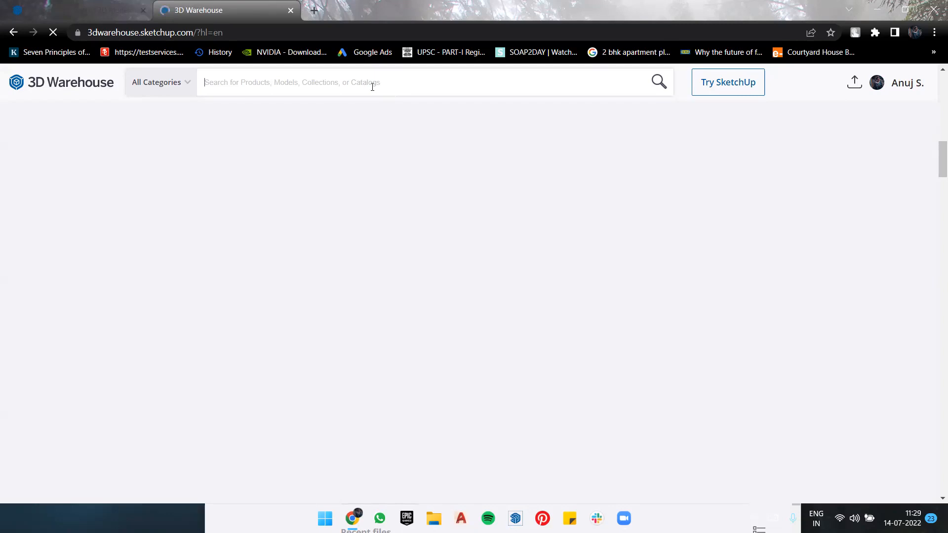
{"action": "left_click", "coordinate": [78, 16]}
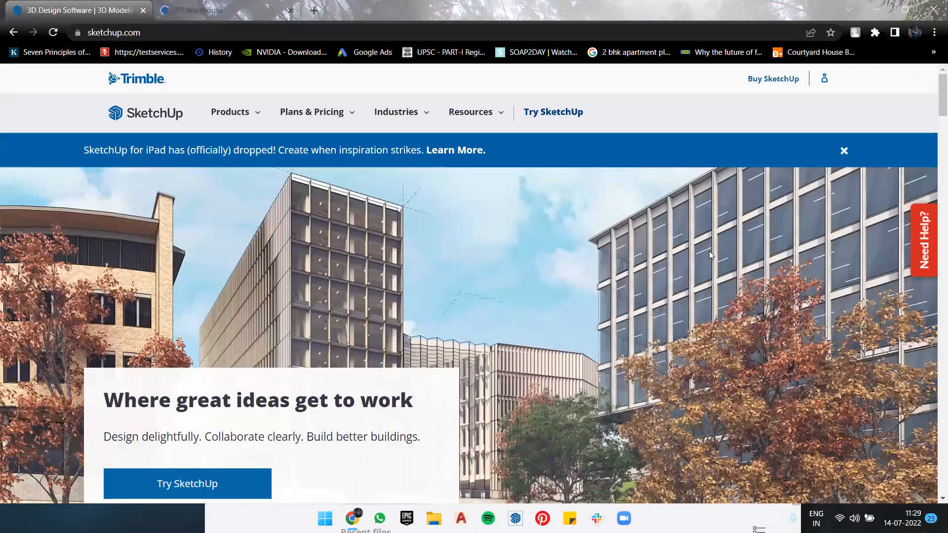
{"action": "key", "text": "ctrl+Tab"}
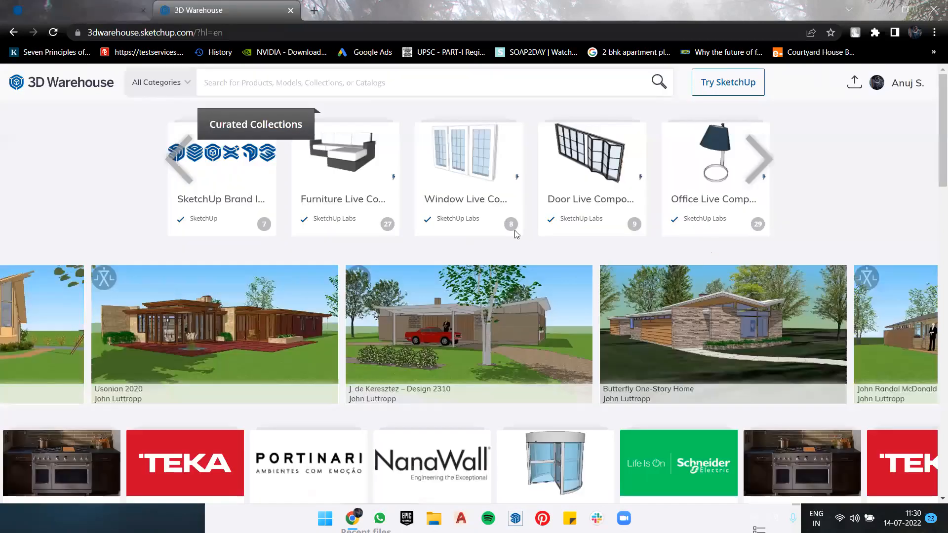
Step: Search the 3D Warehouse website for "window"
{"action": "left_click", "coordinate": [378, 98]}
{"action": "type", "text": "window"}
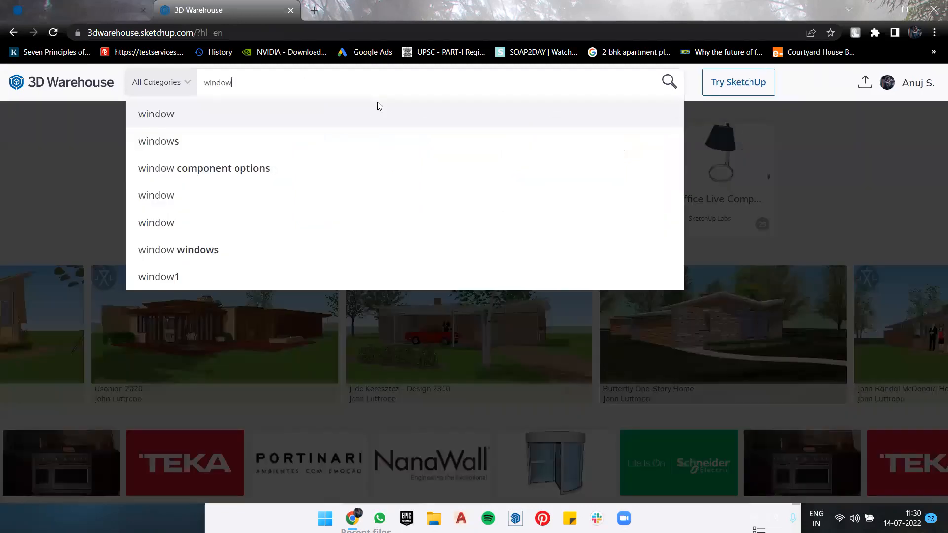
{"action": "left_click", "coordinate": [235, 118]}
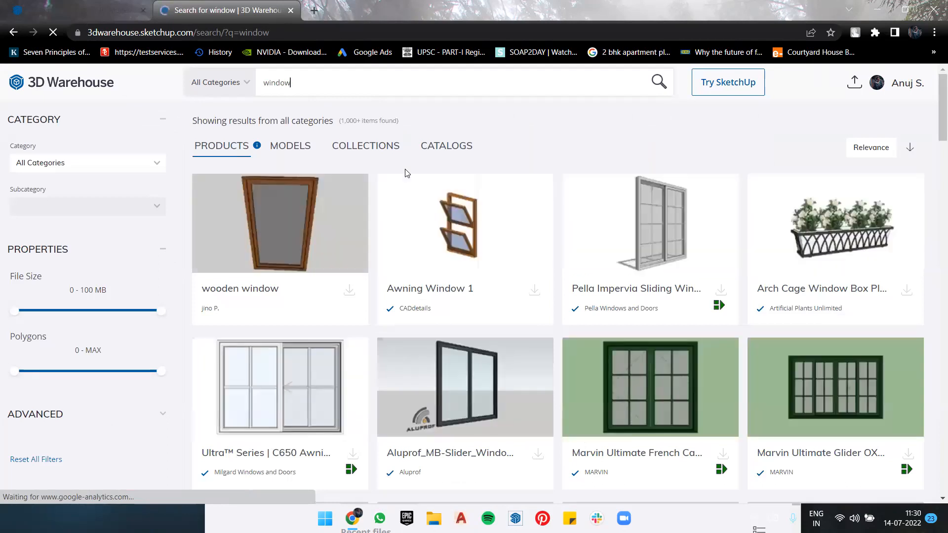
Step: Download the Aluprof MB-Slider window from the search results as a SketchUp 2022 Model
{"action": "scroll", "coordinate": [494, 370], "scroll_direction": "down", "scroll_amount": 3}
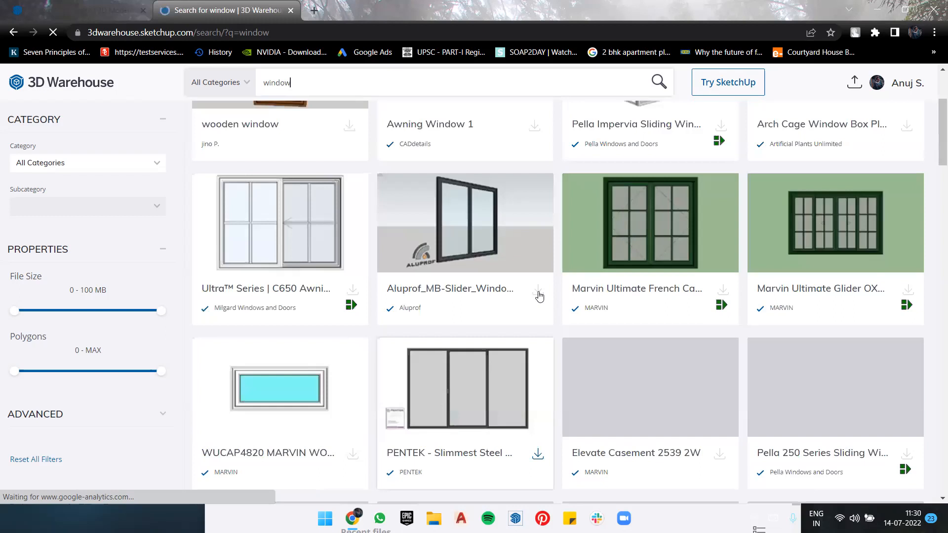
{"action": "left_click", "coordinate": [538, 293]}
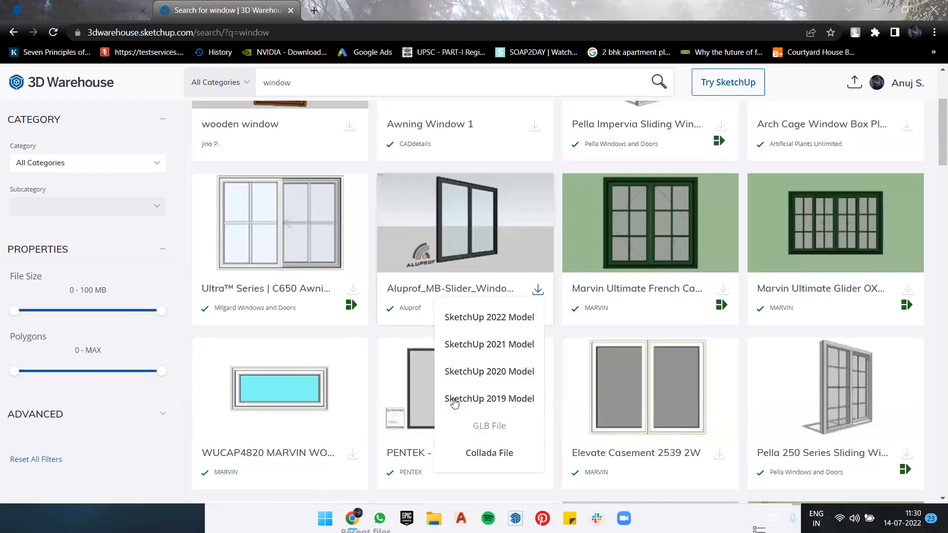
{"action": "left_click", "coordinate": [525, 314]}
{"action": "left_click", "coordinate": [538, 290]}
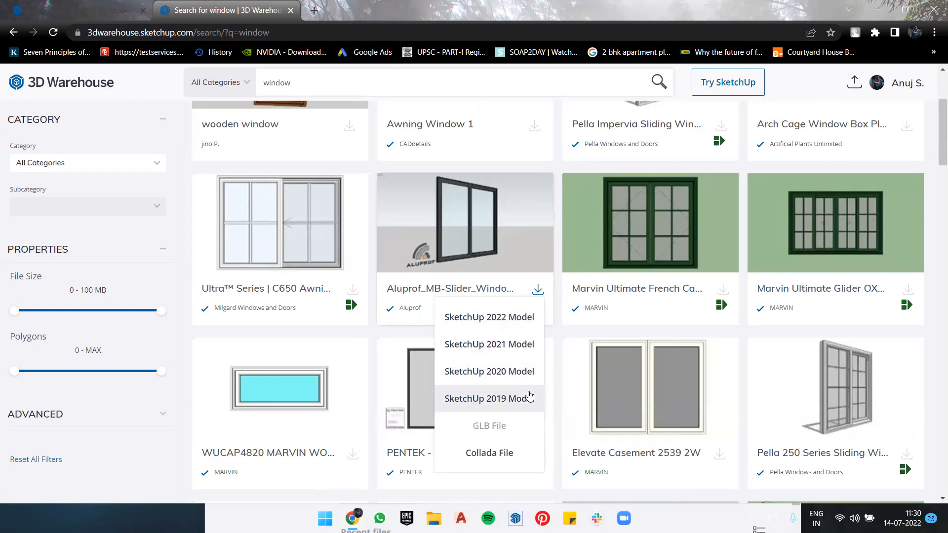
{"action": "left_click", "coordinate": [527, 318]}
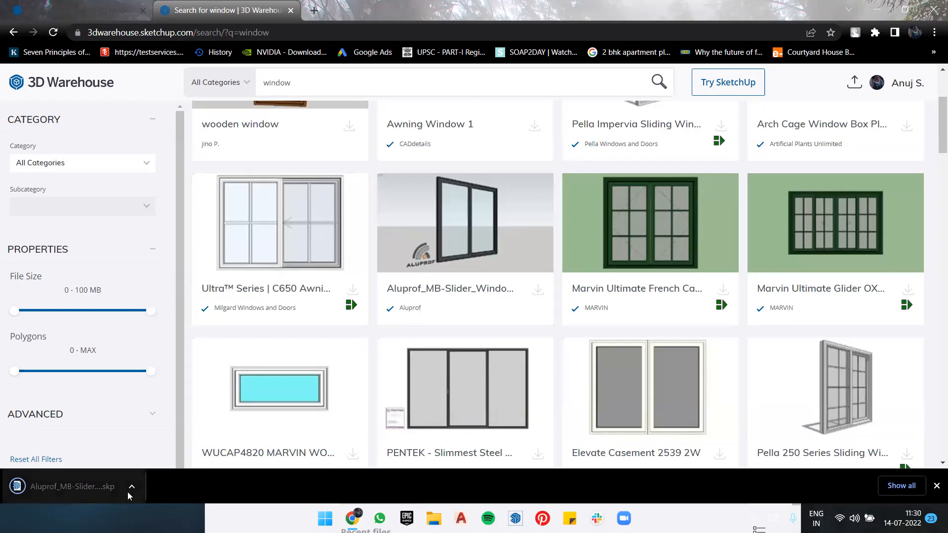
Step: Show the downloaded Aluprof window file in its Downloads folder, and minimize File Explorer
{"action": "left_click", "coordinate": [130, 487]}
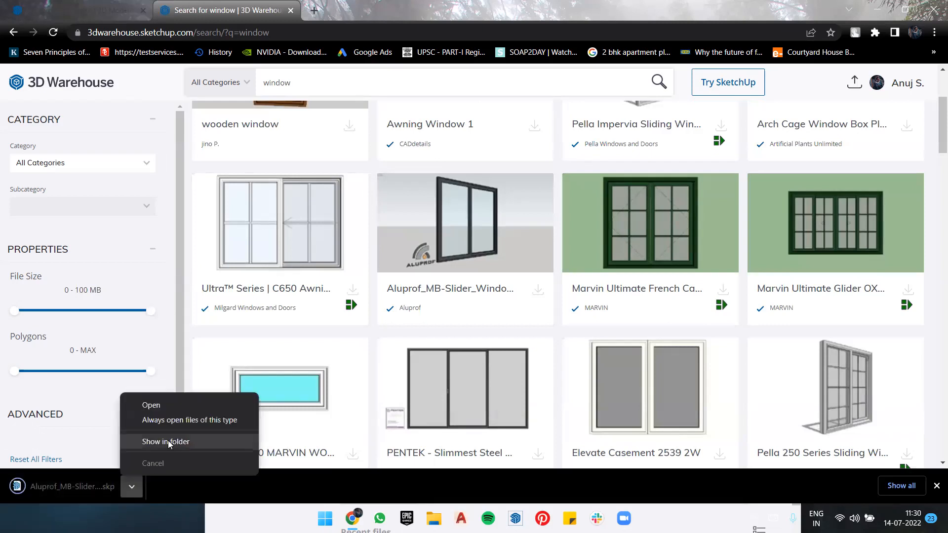
{"action": "left_click", "coordinate": [166, 442]}
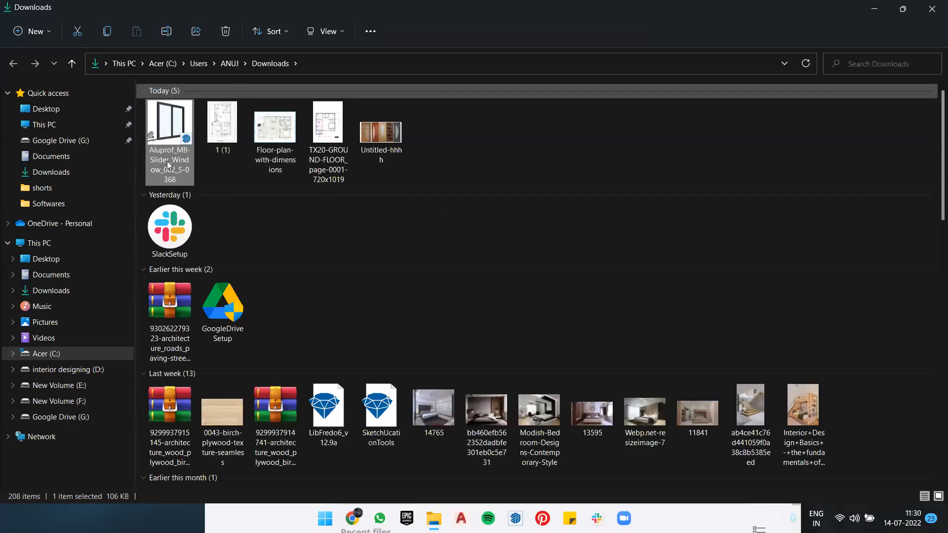
{"action": "left_click", "coordinate": [874, 9]}
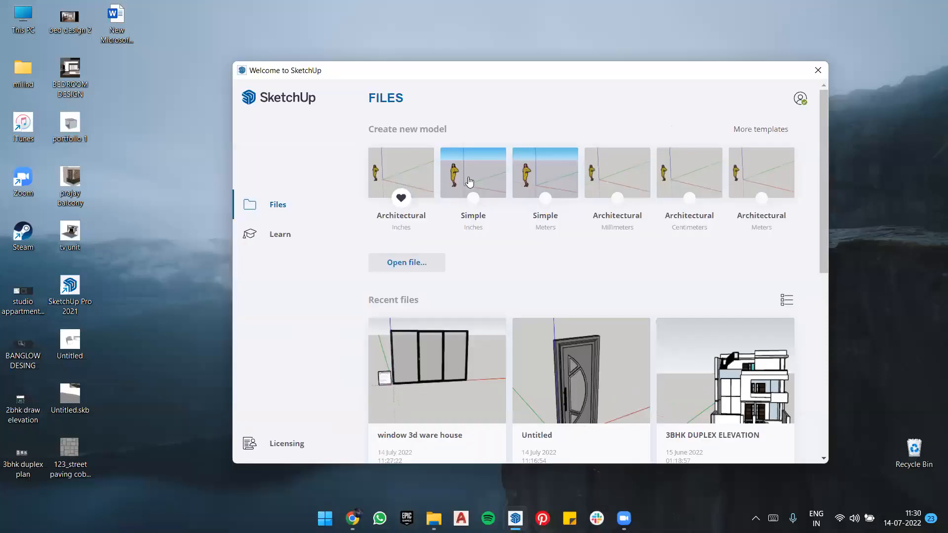
Step: Create a new SketchUp model from the Architectural Inches template and delete the default human figure
{"action": "left_click", "coordinate": [421, 164]}
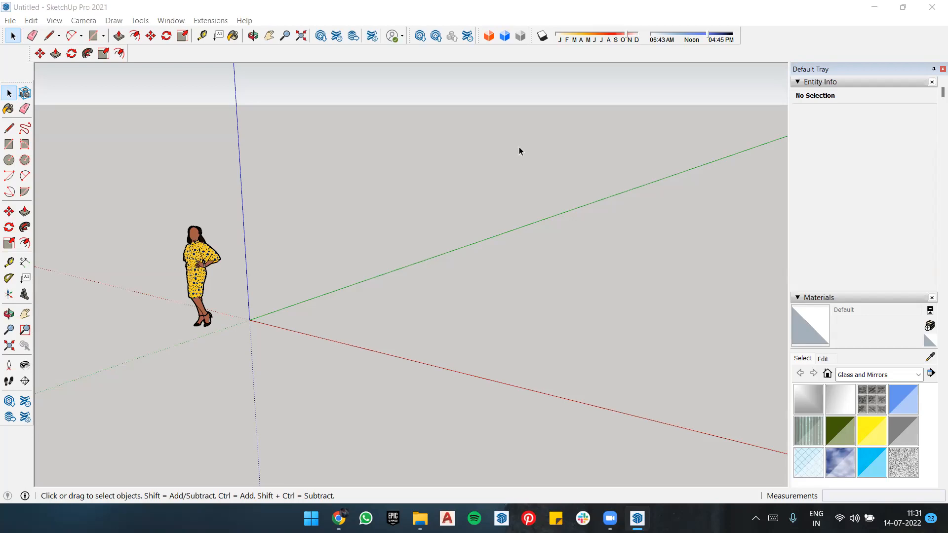
{"action": "left_click_drag", "start_coordinate": [177, 328], "coordinate": [283, 183]}
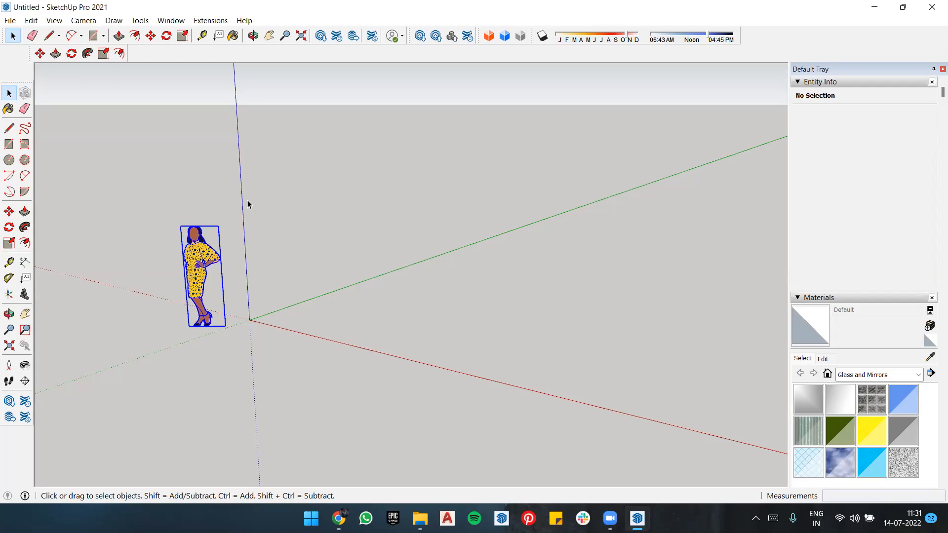
{"action": "key", "text": "Delete"}
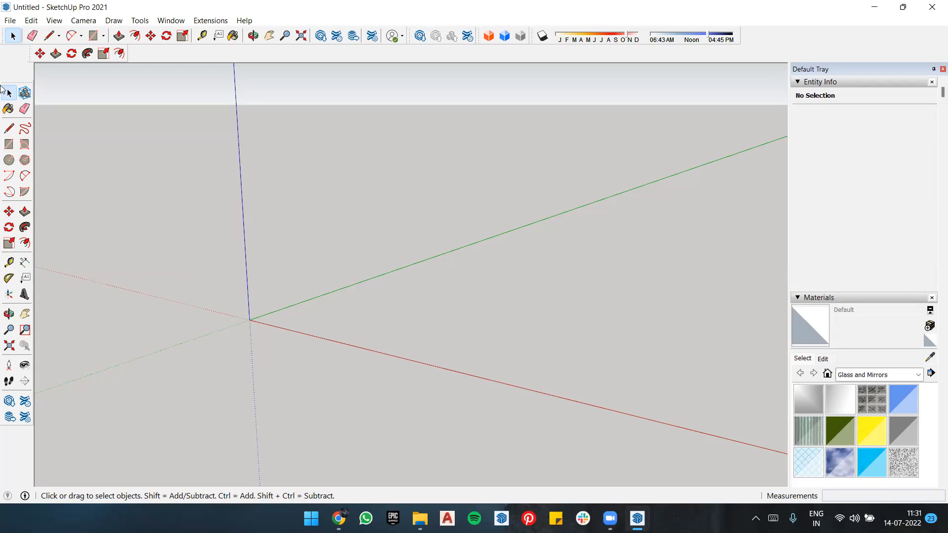
Step: Import the floor plan image "1 (1)" from Downloads and place it from the origin, about 24' 7" wide and 34' 9" high
{"action": "left_click", "coordinate": [17, 22]}
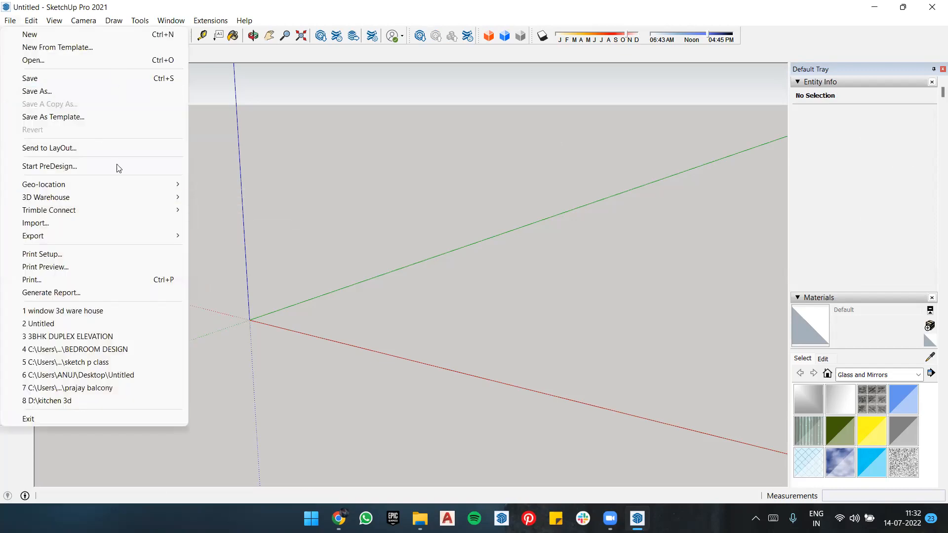
{"action": "left_click", "coordinate": [109, 223]}
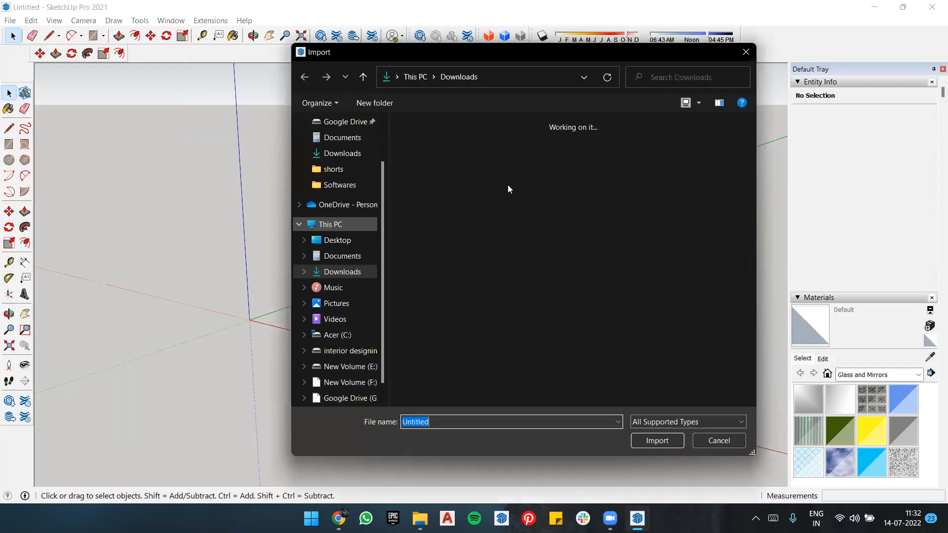
{"action": "left_click", "coordinate": [495, 164]}
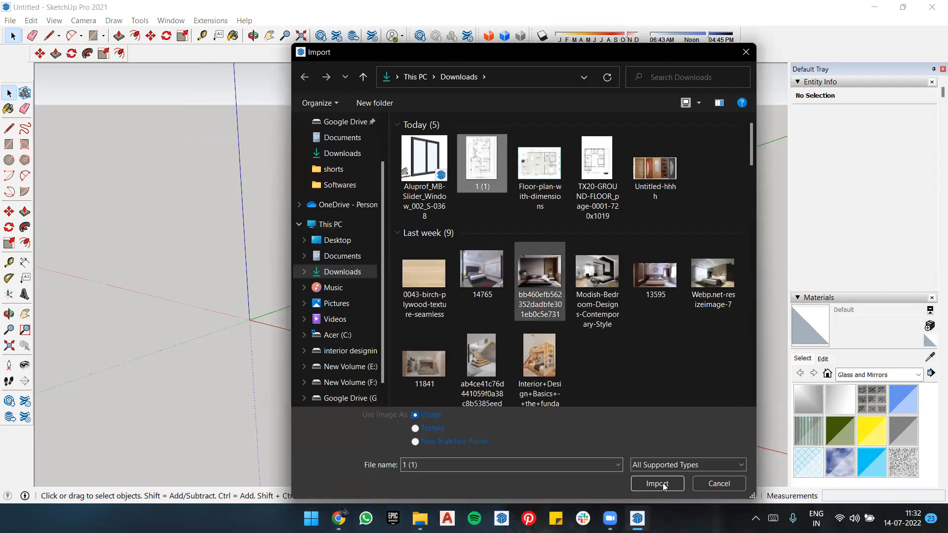
{"action": "left_click", "coordinate": [657, 483]}
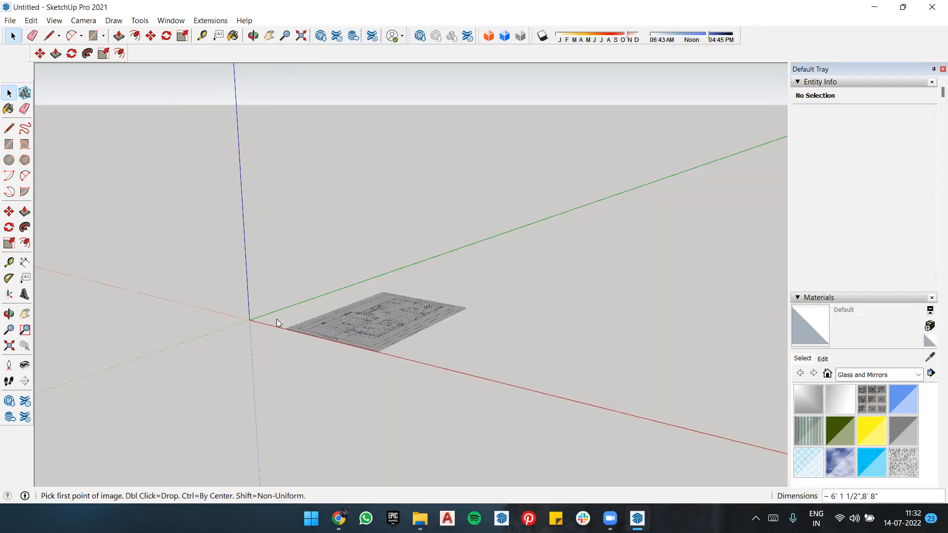
{"action": "left_click", "coordinate": [251, 321]}
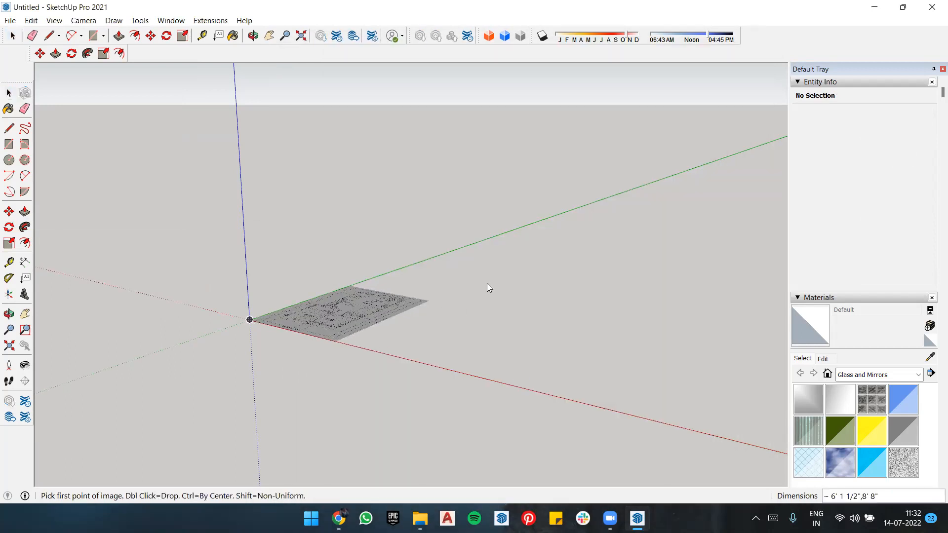
{"action": "left_click", "coordinate": [740, 251]}
Step: Measure the width of BED ROOM-01 along its 11'-0" dimension line with the Tape Measure, and cancel the tool's operation
{"action": "middle_click_drag", "start_coordinate": [495, 438], "coordinate": [490, 320]}
{"action": "scroll", "coordinate": [525, 328], "scroll_direction": "up", "scroll_amount": 3}
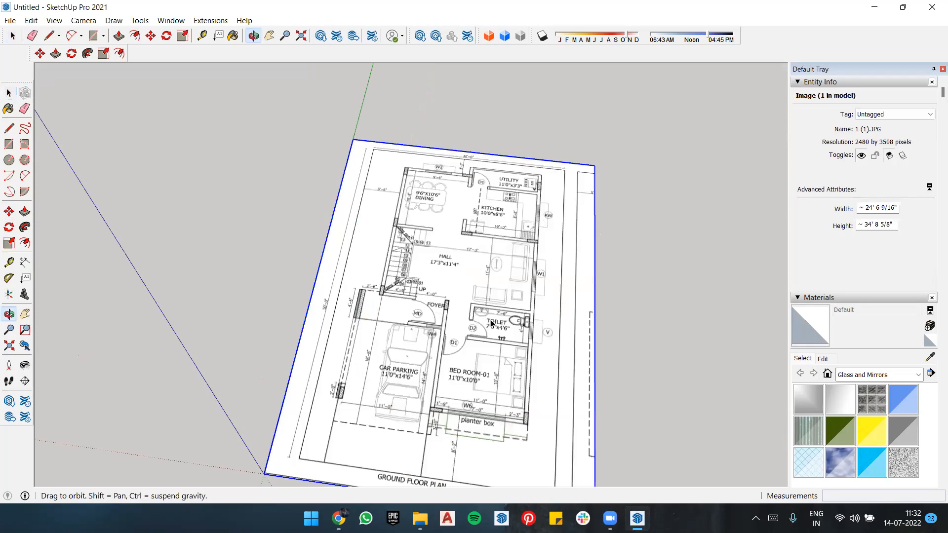
{"action": "middle_click_drag", "start_coordinate": [572, 285], "coordinate": [590, 376]}
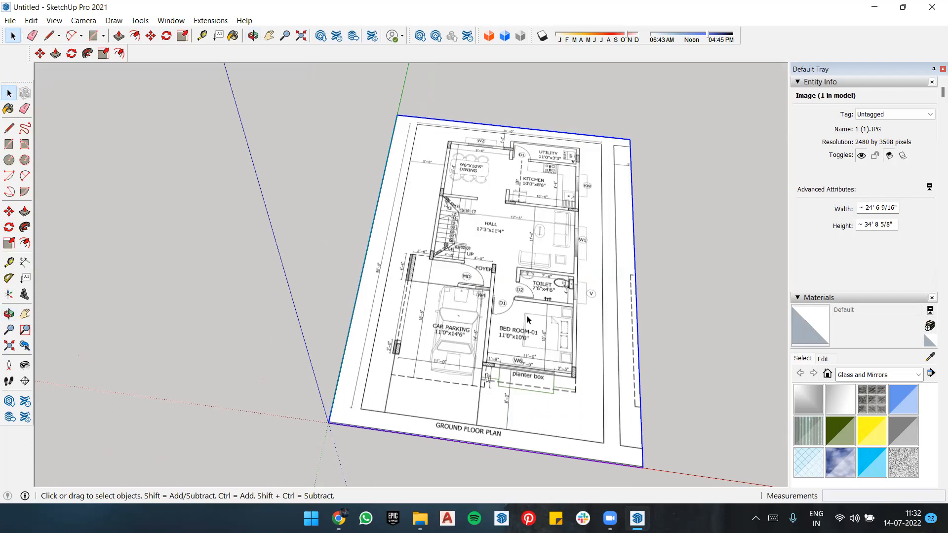
{"action": "scroll", "coordinate": [498, 362], "scroll_direction": "up", "scroll_amount": 3}
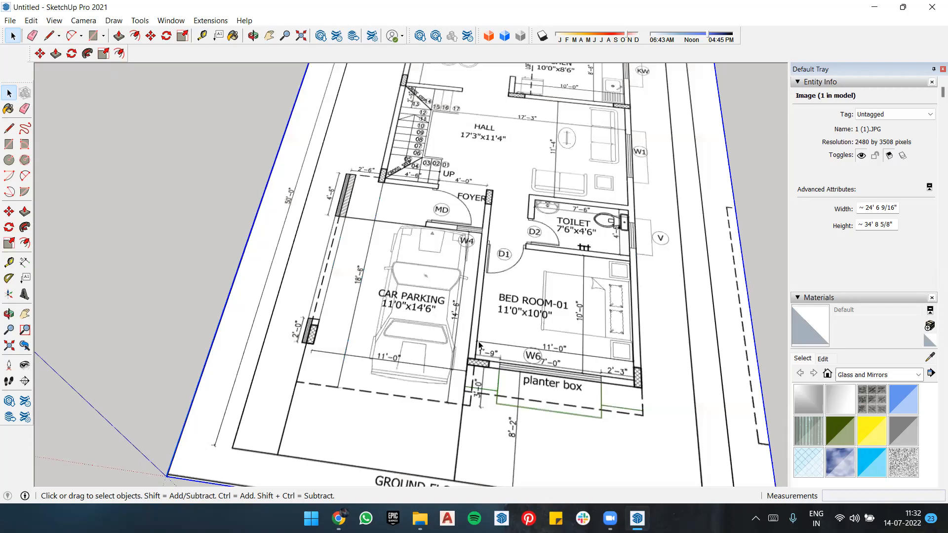
{"action": "scroll", "coordinate": [496, 361], "scroll_direction": "up", "scroll_amount": 1}
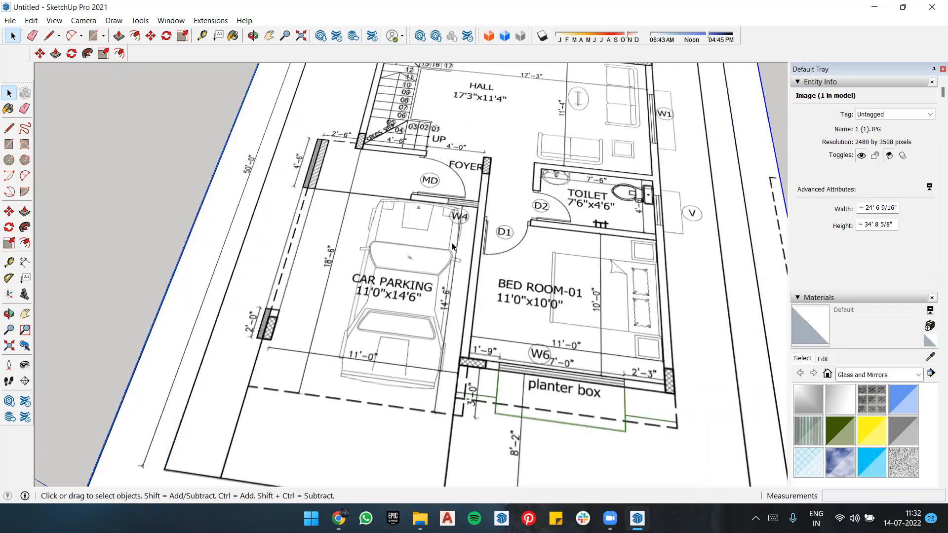
{"action": "scroll", "coordinate": [486, 281], "scroll_direction": "down", "scroll_amount": 2}
{"action": "left_click", "coordinate": [12, 262]}
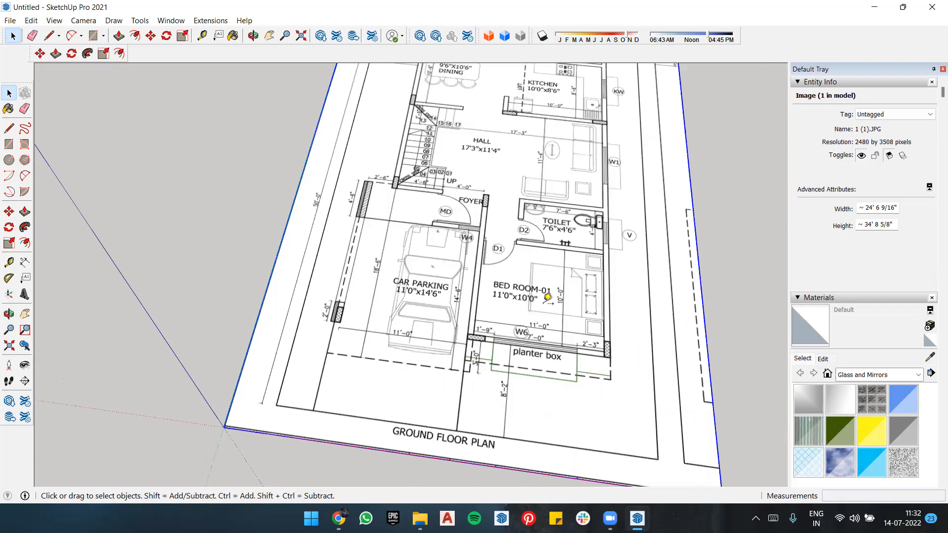
{"action": "scroll", "coordinate": [403, 307], "scroll_direction": "up", "scroll_amount": 2}
{"action": "left_click", "coordinate": [352, 313]}
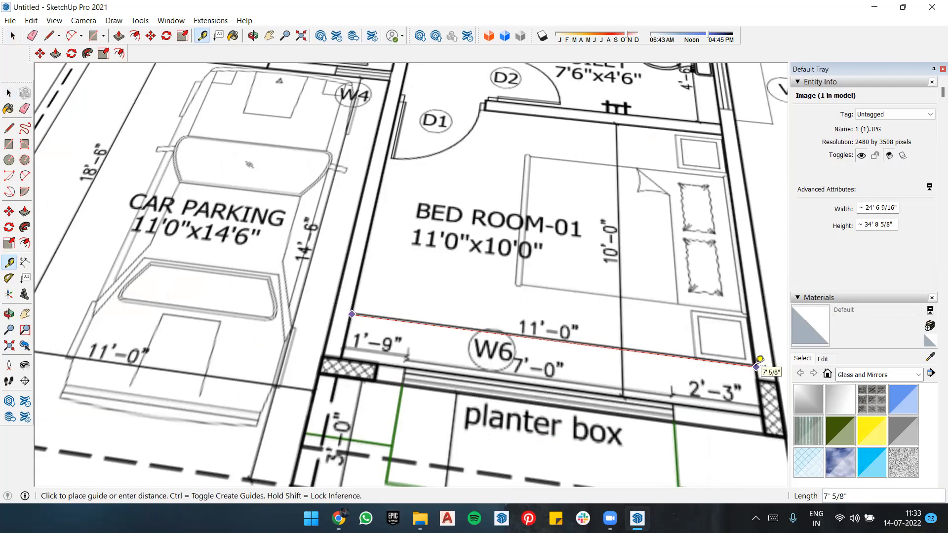
{"action": "left_click", "coordinate": [757, 365]}
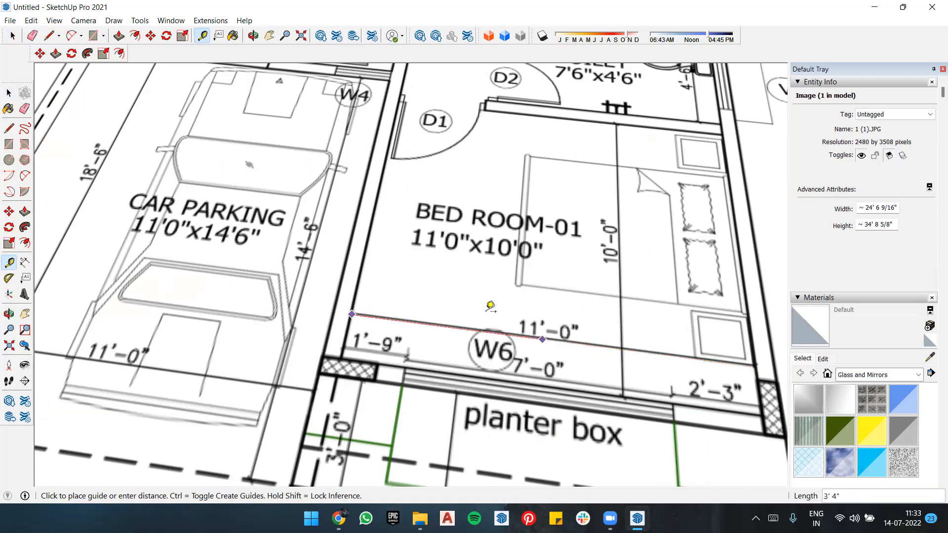
{"action": "type", "text": "4'"}
{"action": "key", "text": "Return"}
{"action": "left_click", "coordinate": [457, 444]}
{"action": "key", "text": "Escape"}
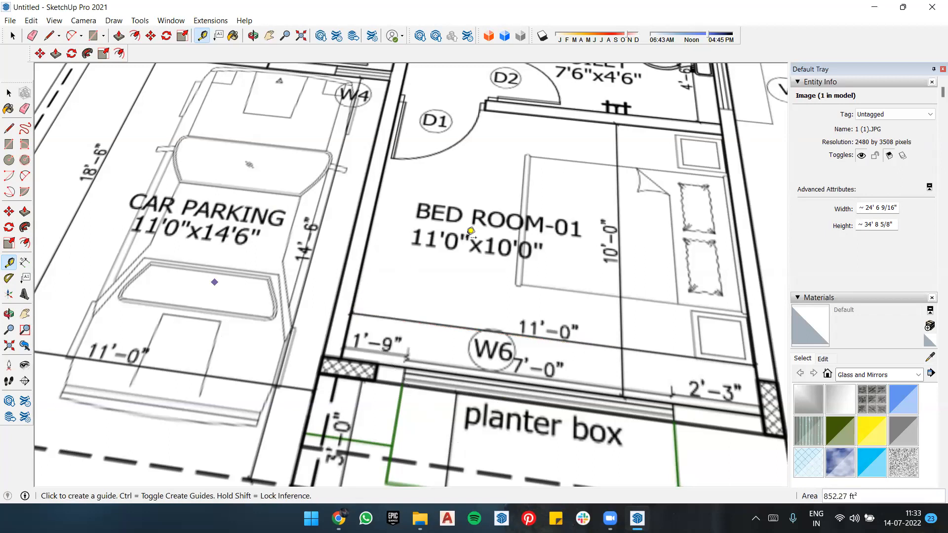
Step: Rescale the whole model with the Tape Measure by setting the 11'-0" dimension line of BED ROOM-01 to 11'
{"action": "scroll", "coordinate": [477, 223], "scroll_direction": "down", "scroll_amount": 3}
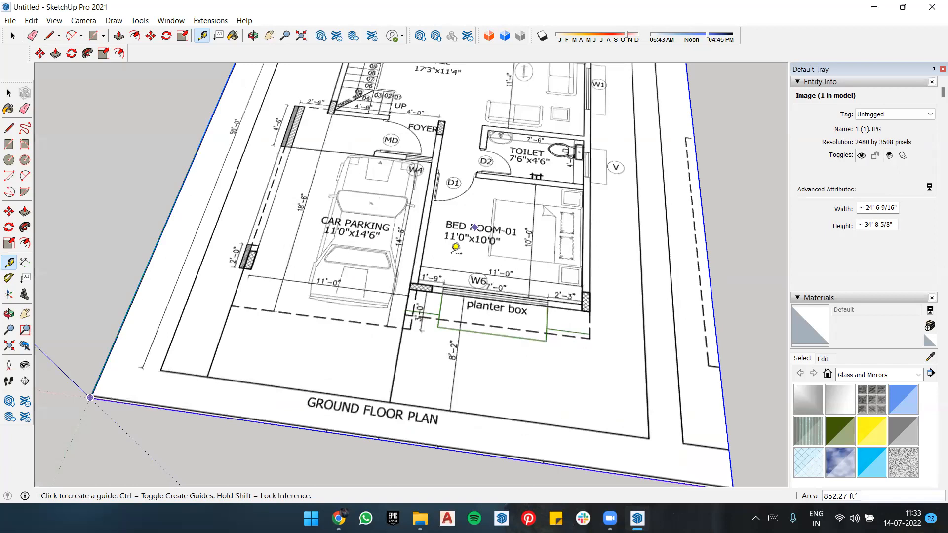
{"action": "scroll", "coordinate": [418, 249], "scroll_direction": "up", "scroll_amount": 2}
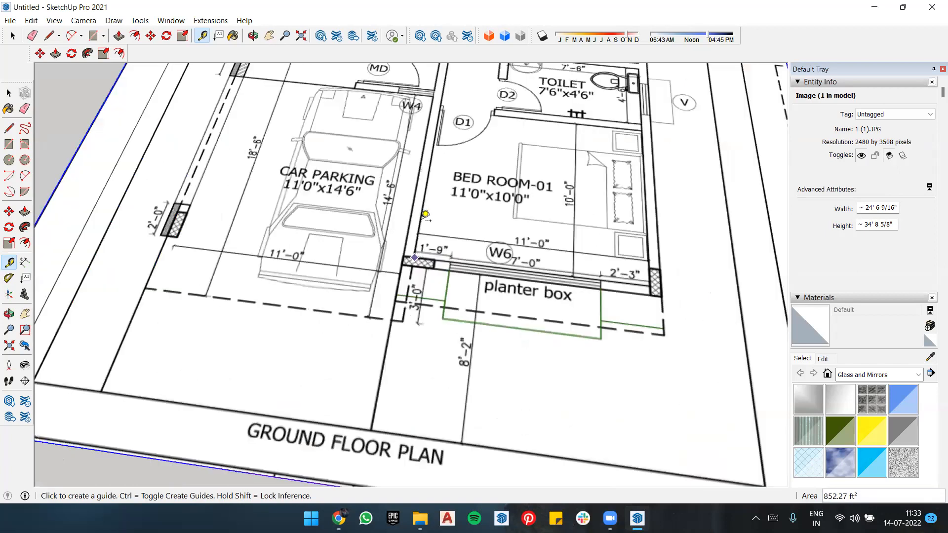
{"action": "scroll", "coordinate": [423, 213], "scroll_direction": "up", "scroll_amount": 3}
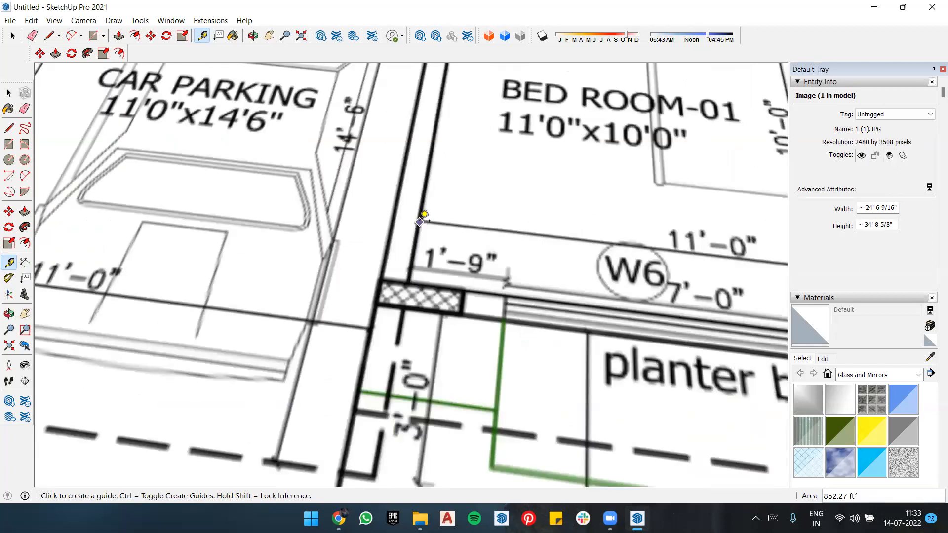
{"action": "left_click", "coordinate": [458, 244]}
{"action": "scroll", "coordinate": [593, 264], "scroll_direction": "down", "scroll_amount": 4}
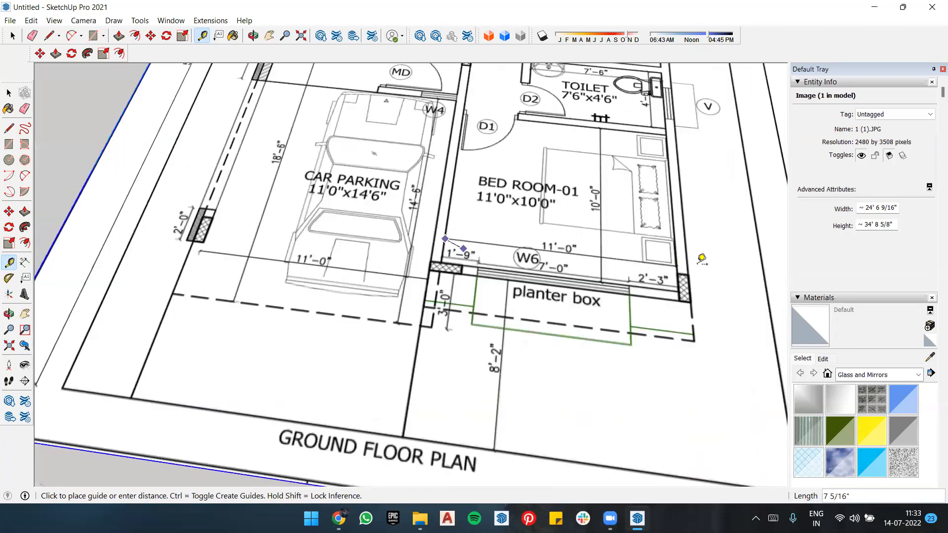
{"action": "scroll", "coordinate": [699, 256], "scroll_direction": "up", "scroll_amount": 5}
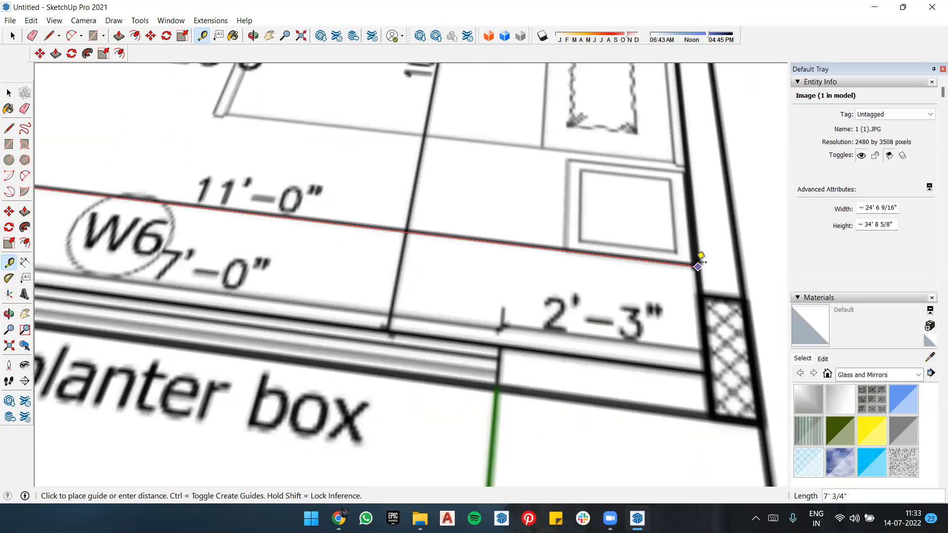
{"action": "left_click", "coordinate": [696, 265]}
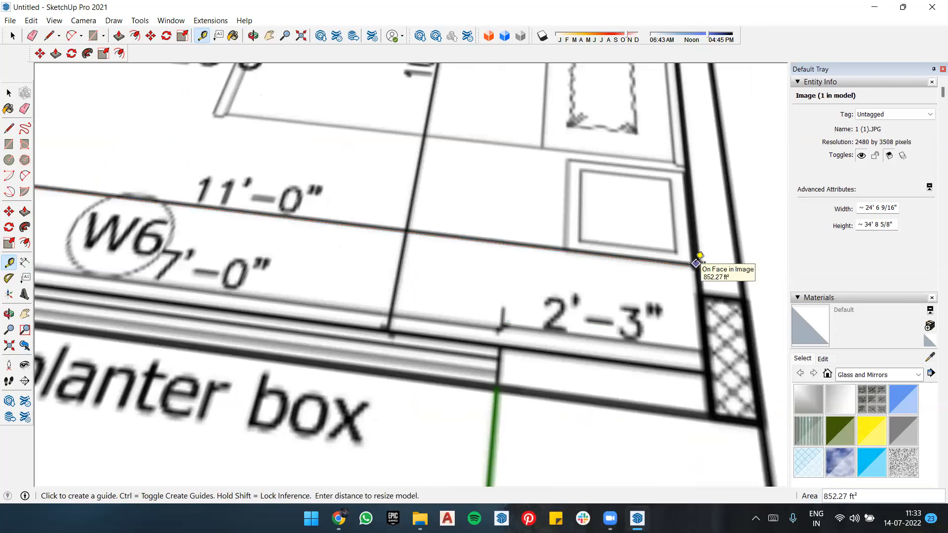
{"action": "type", "text": "11"}
{"action": "key", "text": "Return"}
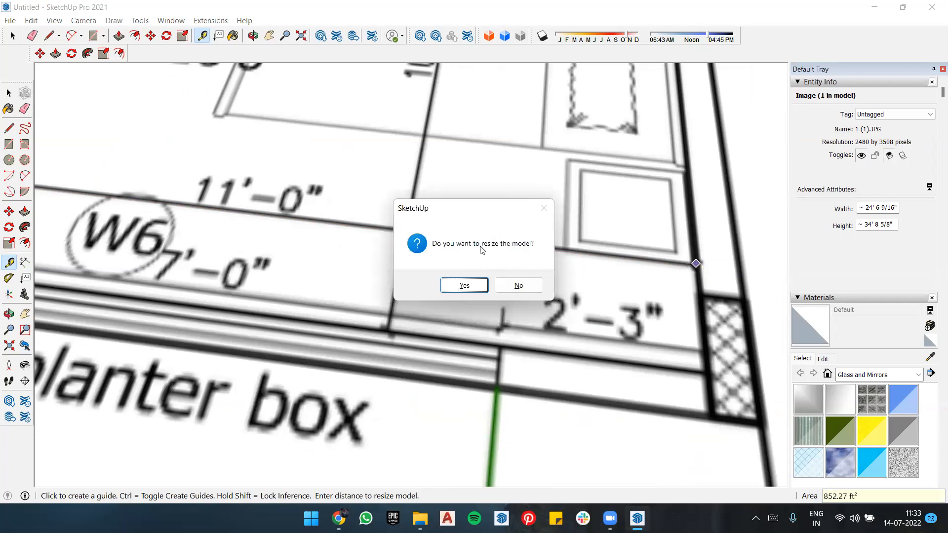
{"action": "left_click", "coordinate": [464, 286]}
Step: Check the rescaled plan by measuring the 11'-0" dimension line of BED ROOM-01 again from wall to wall
{"action": "scroll", "coordinate": [522, 256], "scroll_direction": "down", "scroll_amount": 4}
{"action": "scroll", "coordinate": [523, 256], "scroll_direction": "down", "scroll_amount": 2}
{"action": "scroll", "coordinate": [562, 261], "scroll_direction": "down", "scroll_amount": 3}
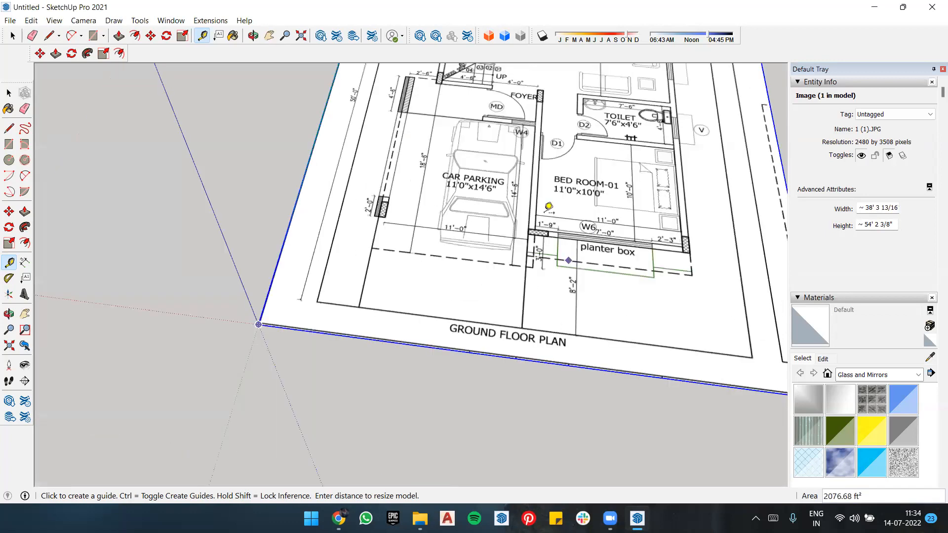
{"action": "scroll", "coordinate": [504, 191], "scroll_direction": "up", "scroll_amount": 4}
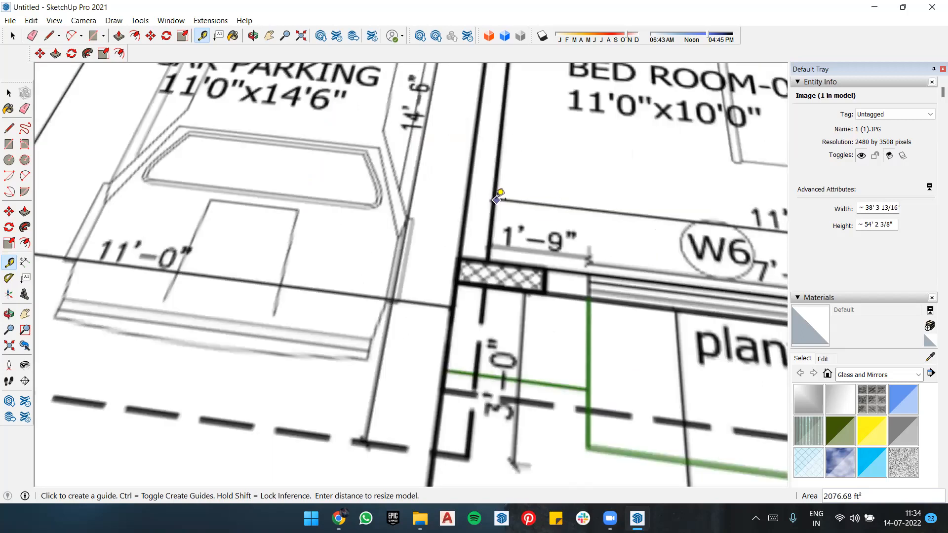
{"action": "left_click", "coordinate": [495, 201]}
{"action": "scroll", "coordinate": [518, 215], "scroll_direction": "down", "scroll_amount": 2}
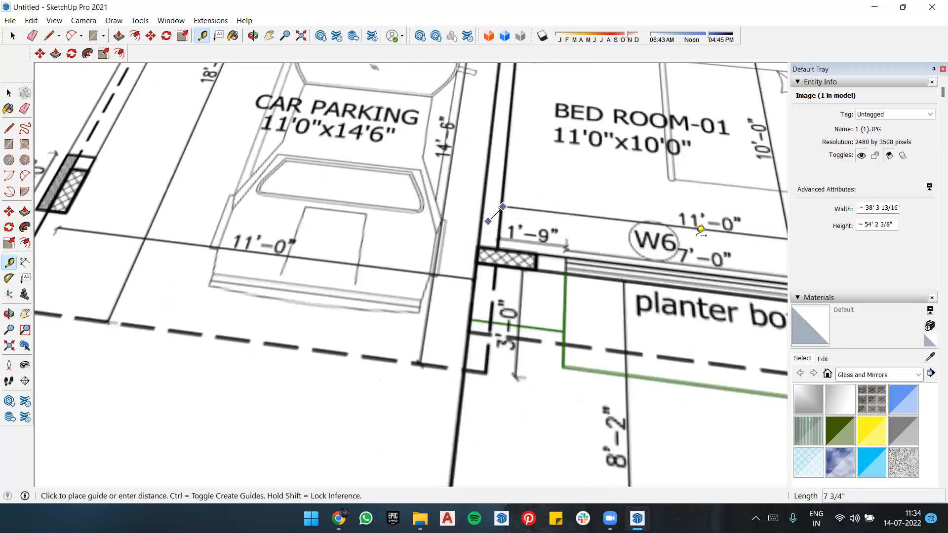
{"action": "scroll", "coordinate": [750, 242], "scroll_direction": "down", "scroll_amount": 1}
{"action": "middle_click_drag", "start_coordinate": [750, 242], "coordinate": [587, 232], "text": "shift"}
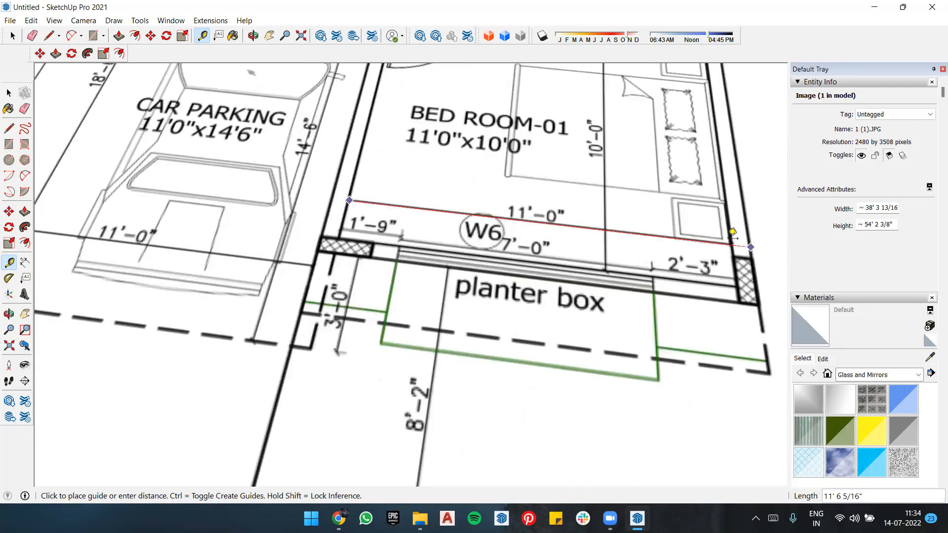
{"action": "scroll", "coordinate": [732, 231], "scroll_direction": "up", "scroll_amount": 3}
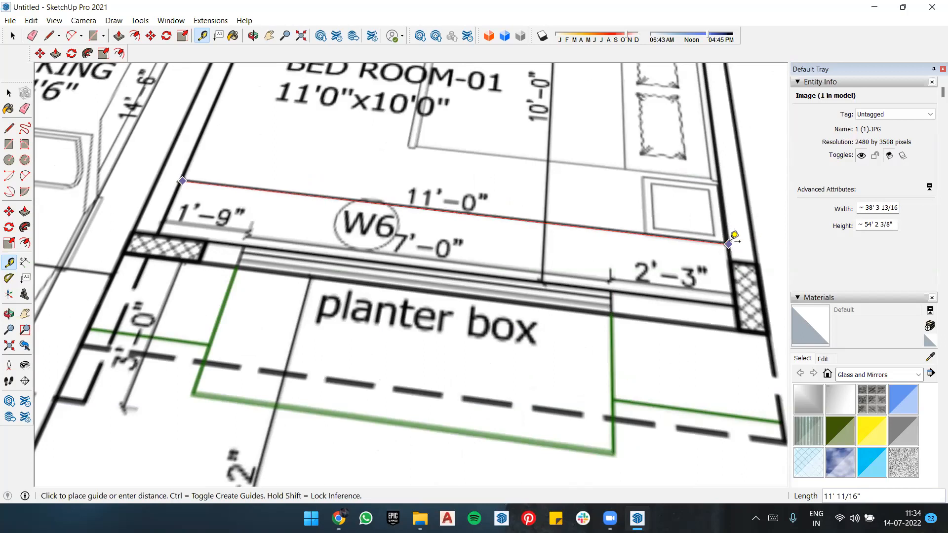
Step: Finish measuring the 11'-0" dimension line of BED ROOM-01 at its far wall, and deselect the floor plan image
{"action": "scroll", "coordinate": [731, 242], "scroll_direction": "up", "scroll_amount": 3}
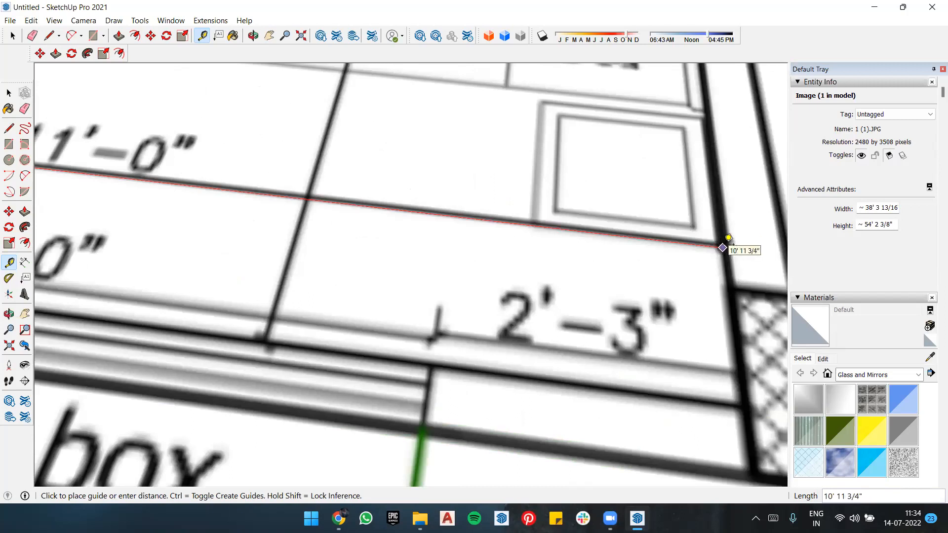
{"action": "scroll", "coordinate": [724, 246], "scroll_direction": "down", "scroll_amount": 2}
{"action": "left_click", "coordinate": [721, 244]}
{"action": "scroll", "coordinate": [628, 281], "scroll_direction": "down", "scroll_amount": 4}
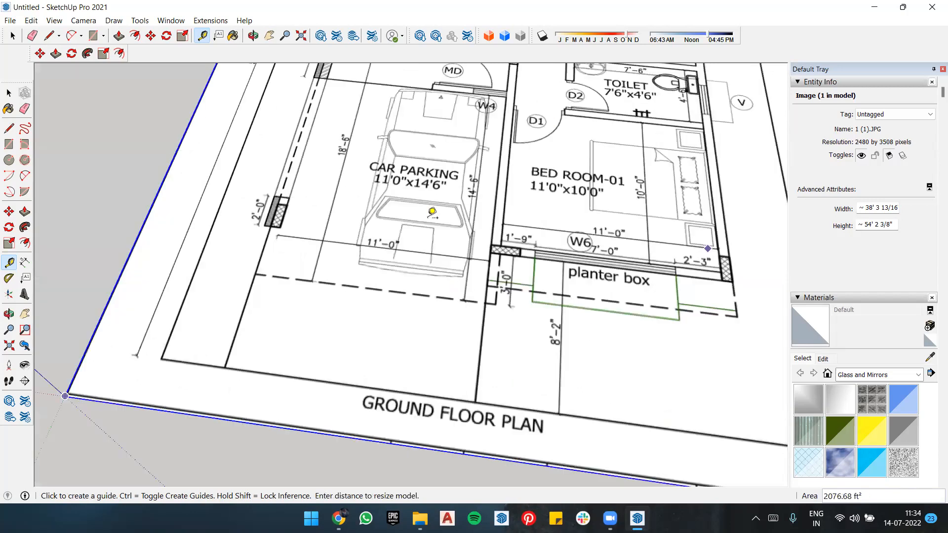
{"action": "scroll", "coordinate": [514, 309], "scroll_direction": "down", "scroll_amount": 5}
{"action": "key", "text": "space"}
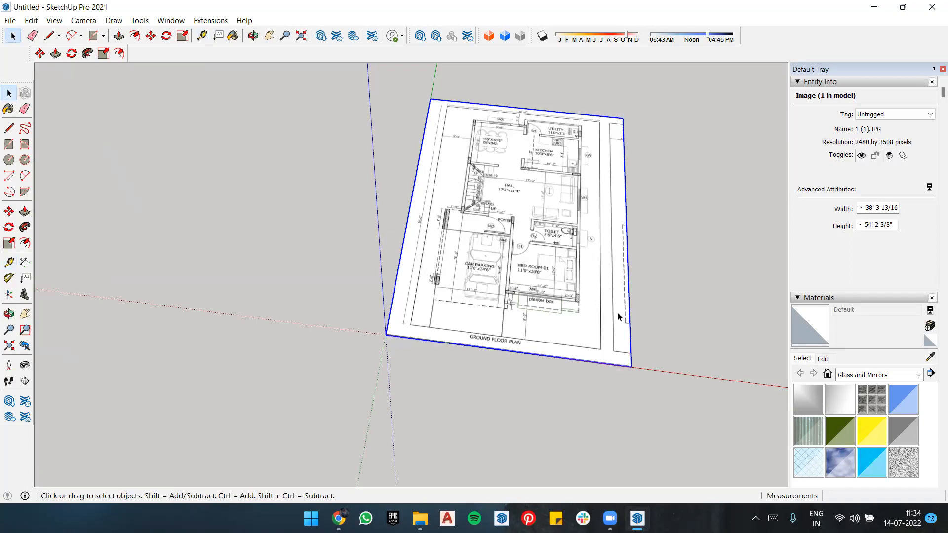
{"action": "left_click", "coordinate": [682, 205]}
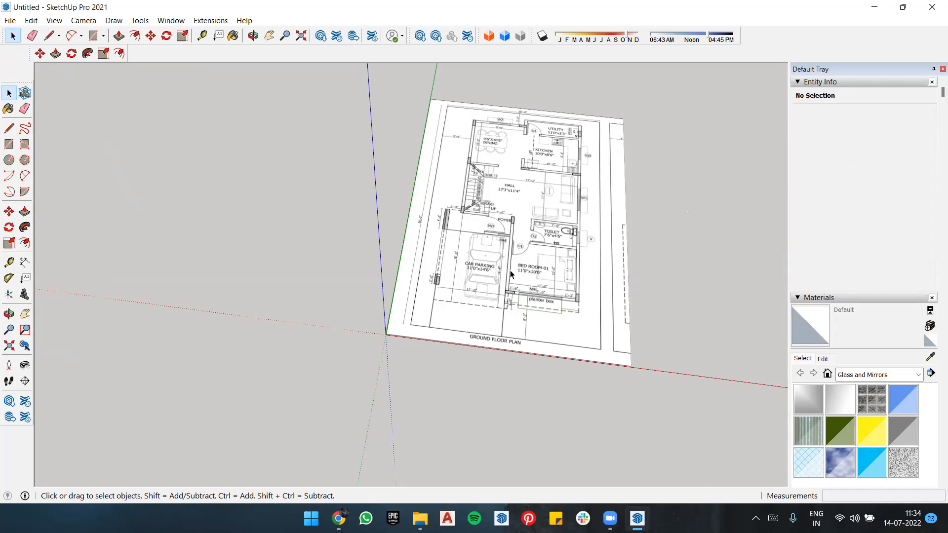
Step: Measure the 11'-0" dimension line of BED ROOM-01 once more from wall to wall with the Tape Measure
{"action": "scroll", "coordinate": [537, 213], "scroll_direction": "down", "scroll_amount": 2}
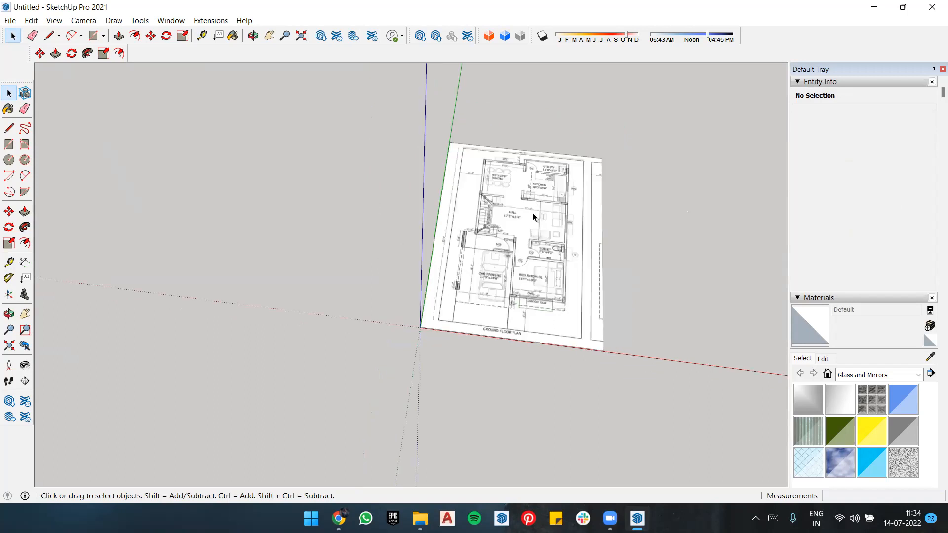
{"action": "scroll", "coordinate": [533, 216], "scroll_direction": "up", "scroll_amount": 2}
{"action": "scroll", "coordinate": [511, 330], "scroll_direction": "up", "scroll_amount": 1}
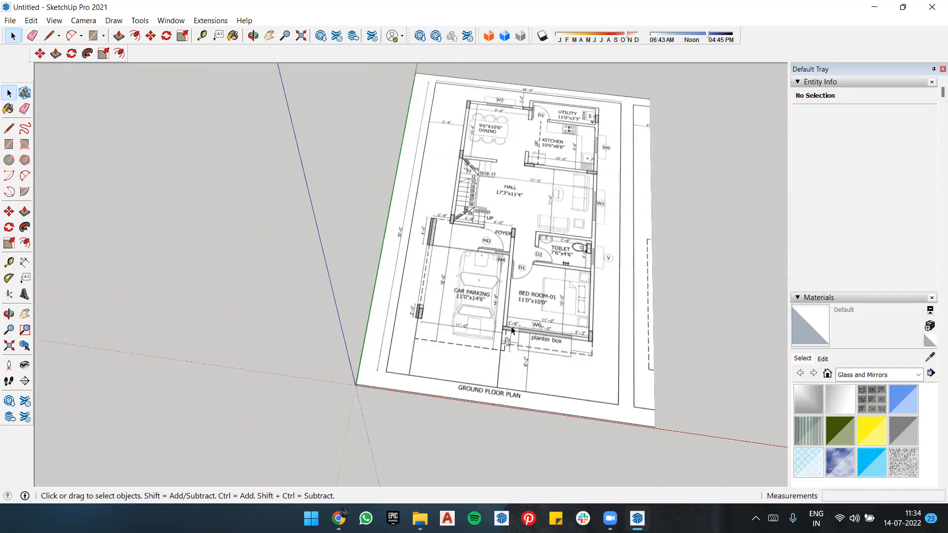
{"action": "scroll", "coordinate": [512, 315], "scroll_direction": "up", "scroll_amount": 5}
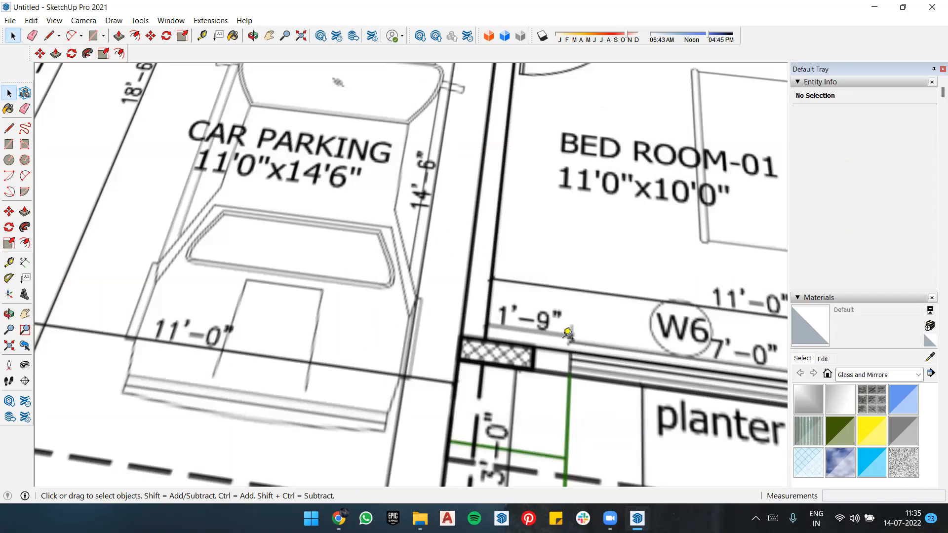
{"action": "key", "text": "t"}
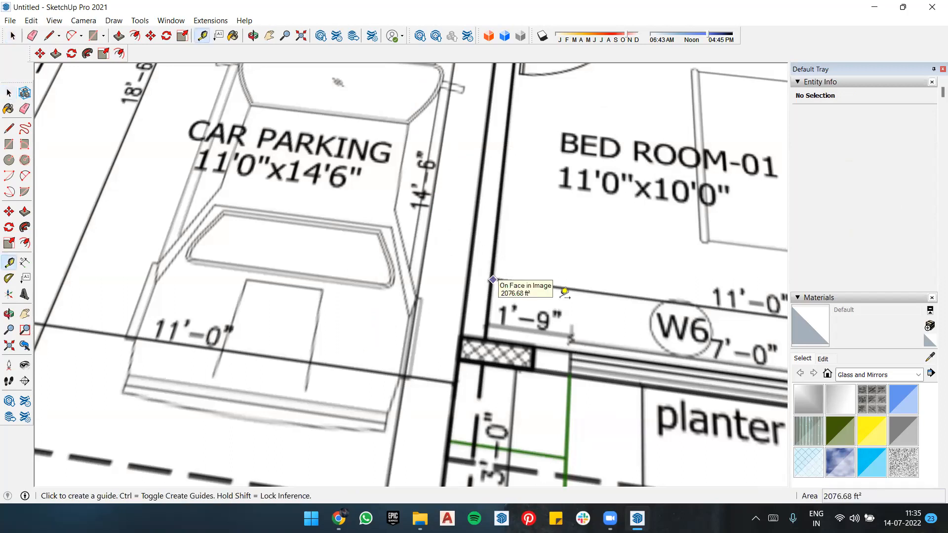
{"action": "left_click", "coordinate": [494, 280]}
{"action": "scroll", "coordinate": [465, 287], "scroll_direction": "down", "scroll_amount": 3}
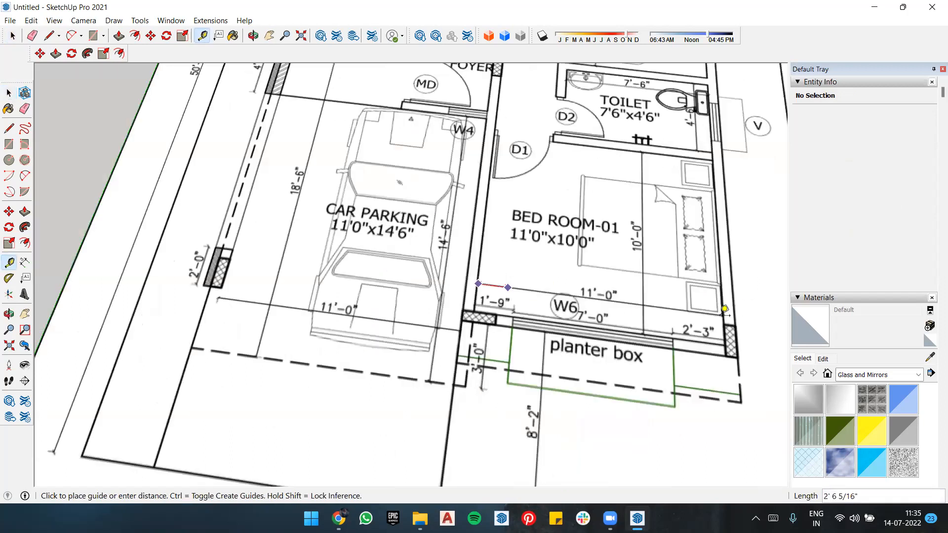
{"action": "scroll", "coordinate": [723, 310], "scroll_direction": "up", "scroll_amount": 3}
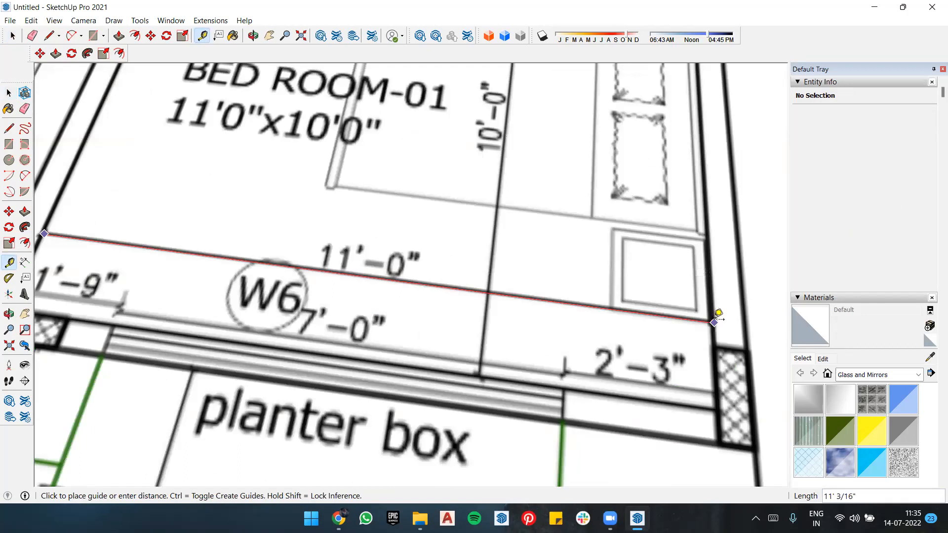
{"action": "scroll", "coordinate": [718, 313], "scroll_direction": "up", "scroll_amount": 2}
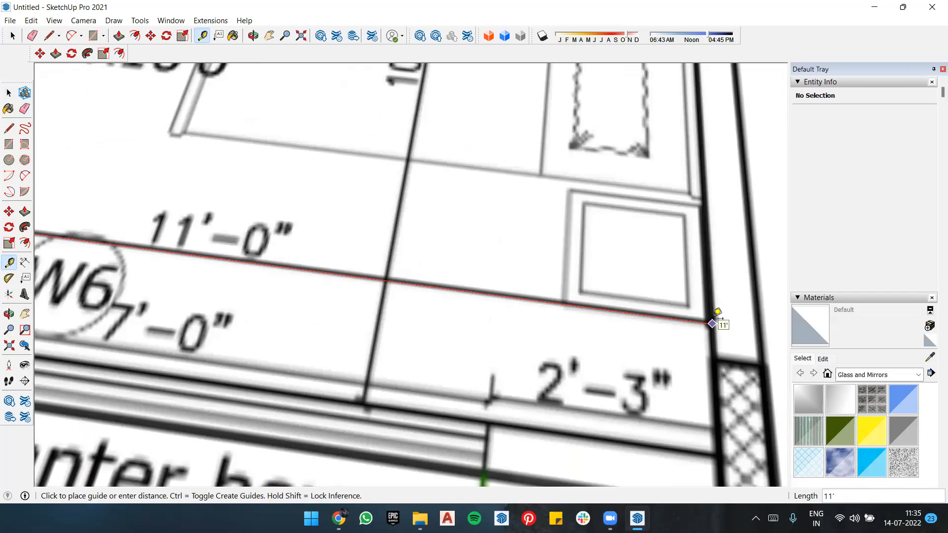
{"action": "left_click", "coordinate": [714, 318]}
{"action": "scroll", "coordinate": [713, 319], "scroll_direction": "down", "scroll_amount": 3}
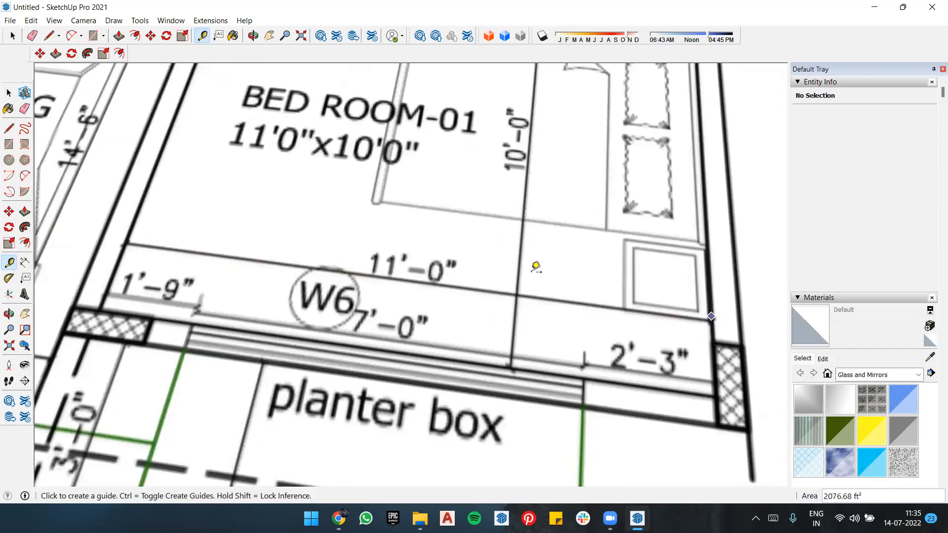
Step: Check the plan's scale by measuring the 5'-6" dimension line between the boundary line and the dining room's outer wall
{"action": "scroll", "coordinate": [625, 184], "scroll_direction": "down", "scroll_amount": 5}
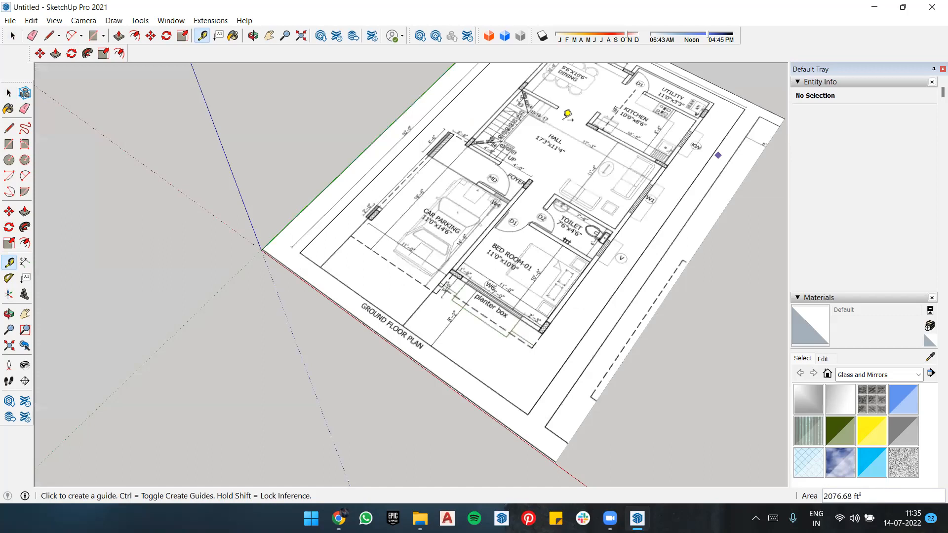
{"action": "scroll", "coordinate": [536, 196], "scroll_direction": "up", "scroll_amount": 4}
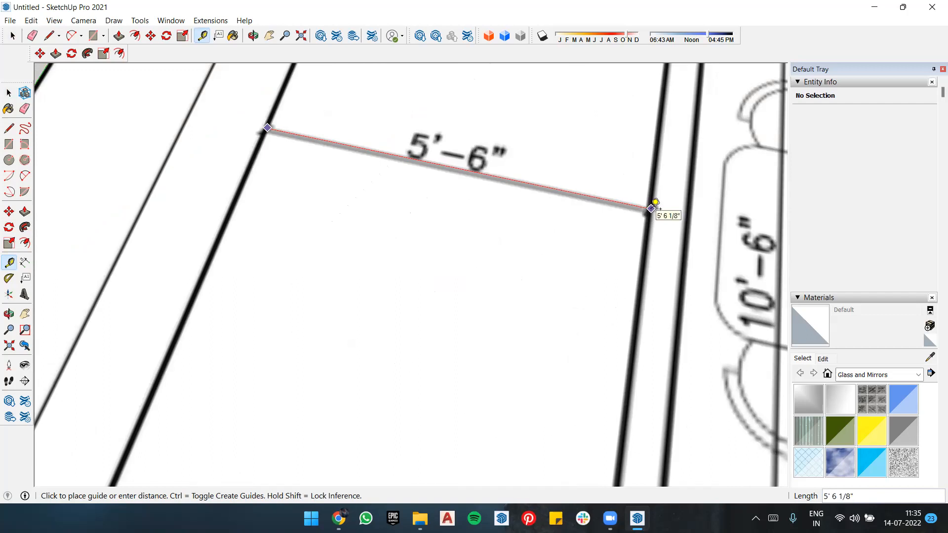
{"action": "left_click", "coordinate": [652, 208]}
{"action": "scroll", "coordinate": [423, 150], "scroll_direction": "down", "scroll_amount": 5}
{"action": "key", "text": "space"}
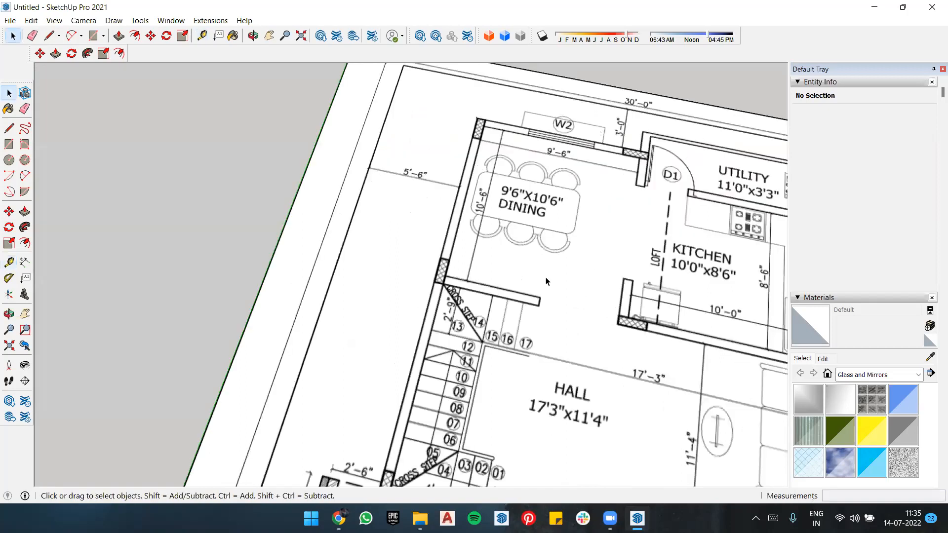
{"action": "scroll", "coordinate": [546, 277], "scroll_direction": "down", "scroll_amount": 5}
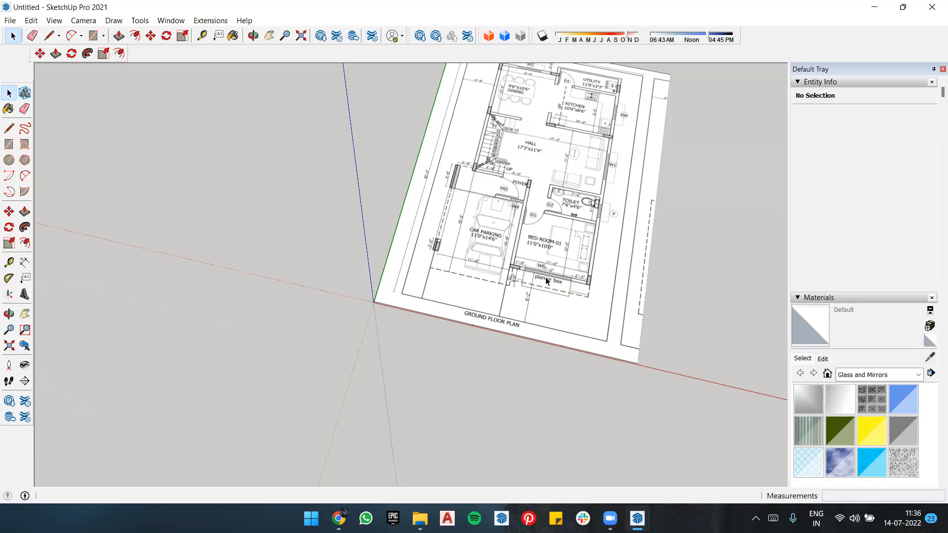
Step: Activate the Rectangle tool and examine the ground floor plan, especially the wall corner between CAR PARKING and BED ROOM-01
{"action": "key", "text": "e"}
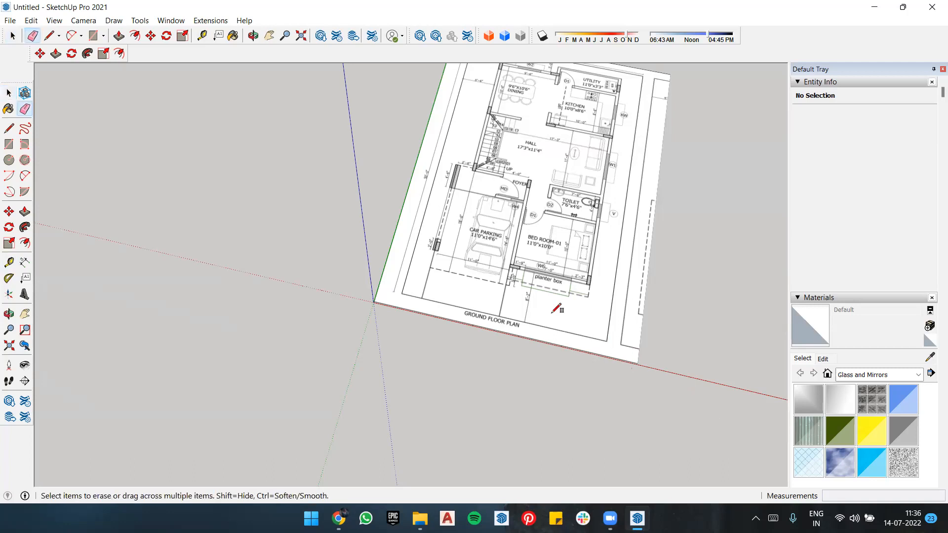
{"action": "key", "text": "r"}
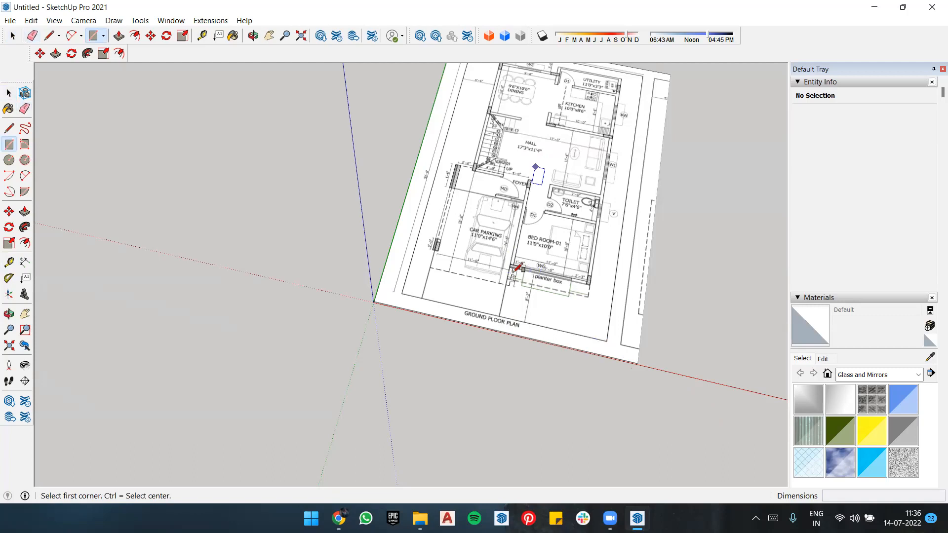
{"action": "scroll", "coordinate": [513, 272], "scroll_direction": "down", "scroll_amount": 3}
{"action": "scroll", "coordinate": [514, 271], "scroll_direction": "up", "scroll_amount": 4}
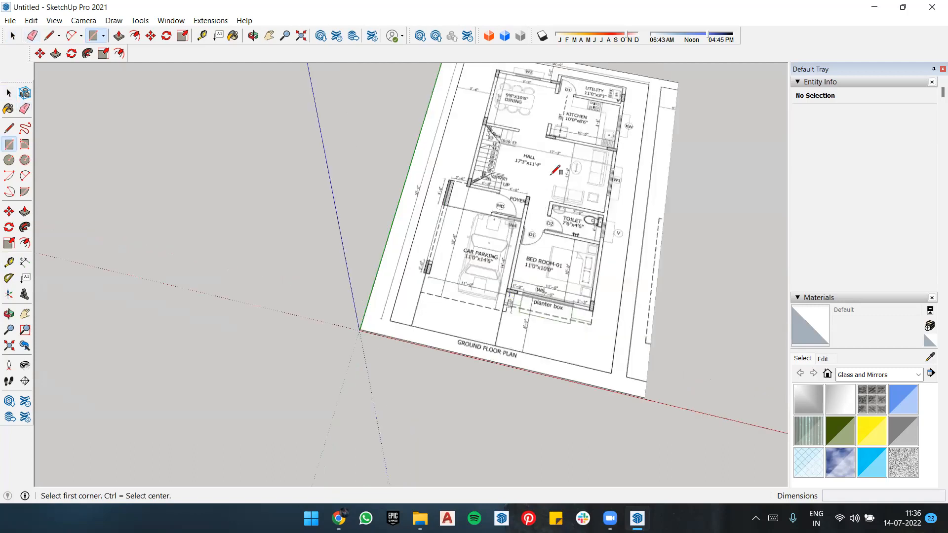
{"action": "scroll", "coordinate": [550, 176], "scroll_direction": "up", "scroll_amount": 3}
{"action": "middle_click_drag", "start_coordinate": [551, 181], "coordinate": [526, 132]}
{"action": "scroll", "coordinate": [498, 286], "scroll_direction": "down", "scroll_amount": 4}
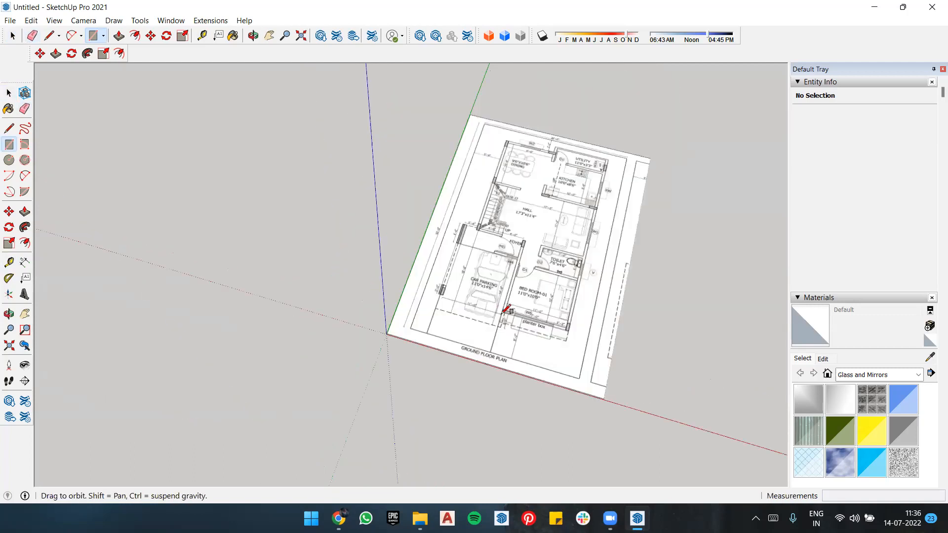
{"action": "scroll", "coordinate": [503, 313], "scroll_direction": "up", "scroll_amount": 3}
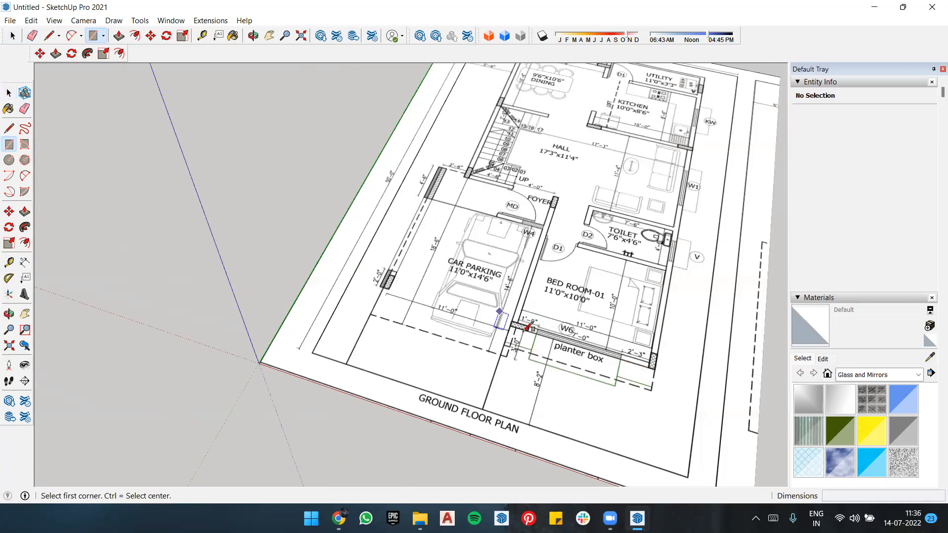
{"action": "scroll", "coordinate": [525, 328], "scroll_direction": "up", "scroll_amount": 3}
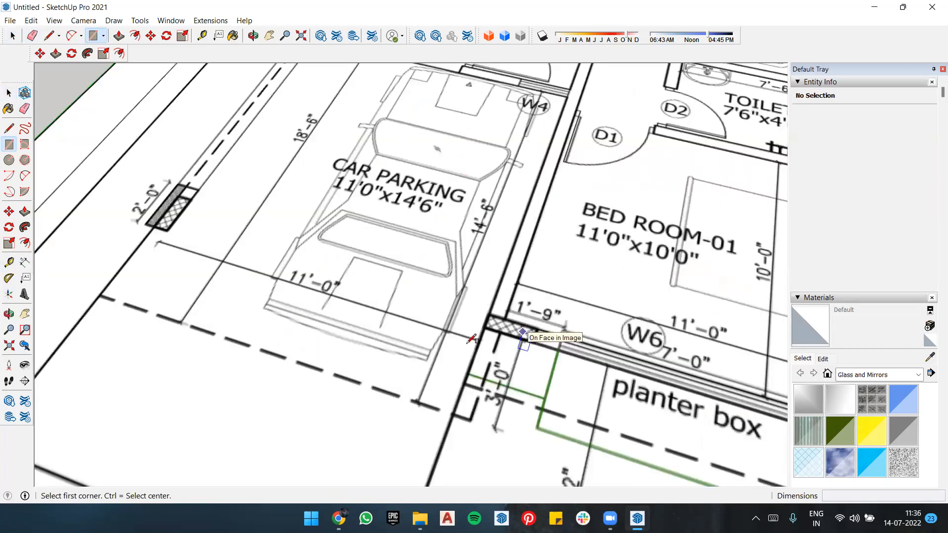
{"action": "scroll", "coordinate": [513, 320], "scroll_direction": "down", "scroll_amount": 1}
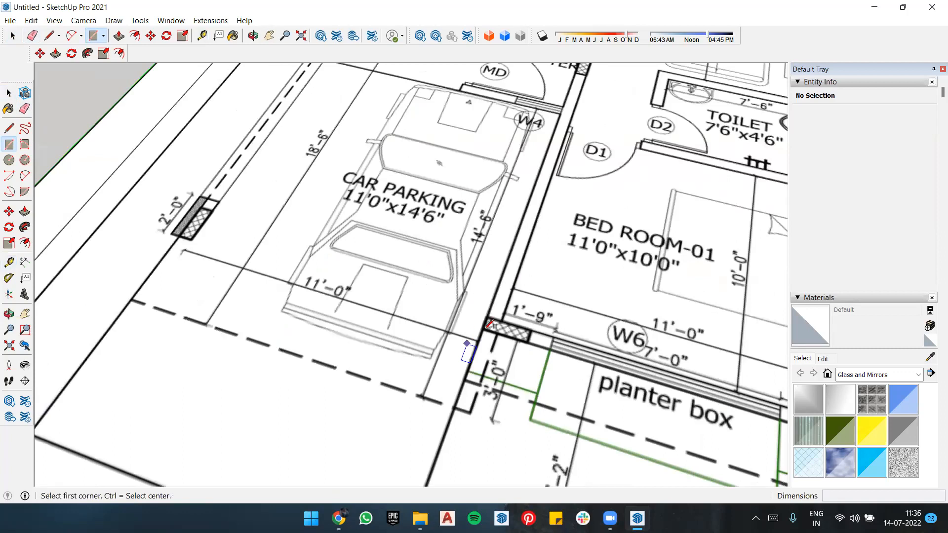
{"action": "scroll", "coordinate": [496, 365], "scroll_direction": "up", "scroll_amount": 1}
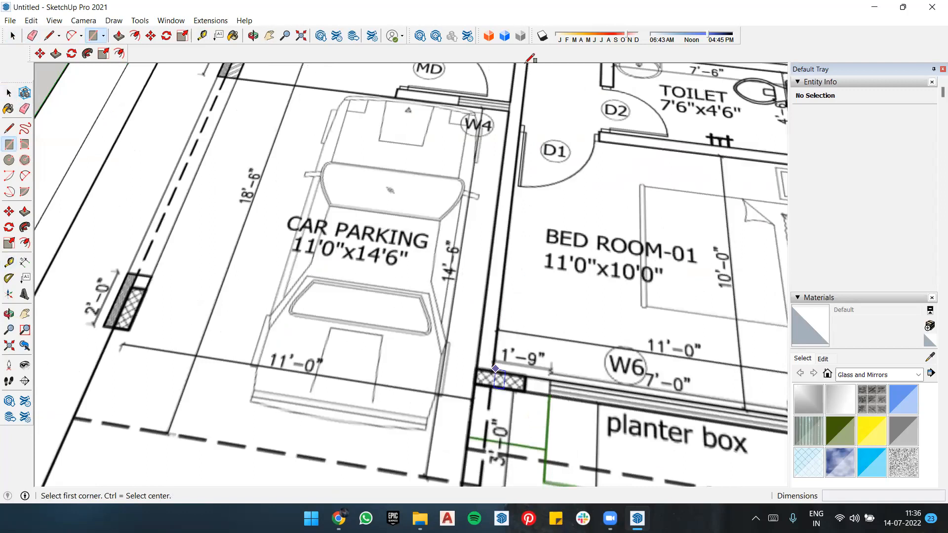
{"action": "scroll", "coordinate": [504, 300], "scroll_direction": "down", "scroll_amount": 5}
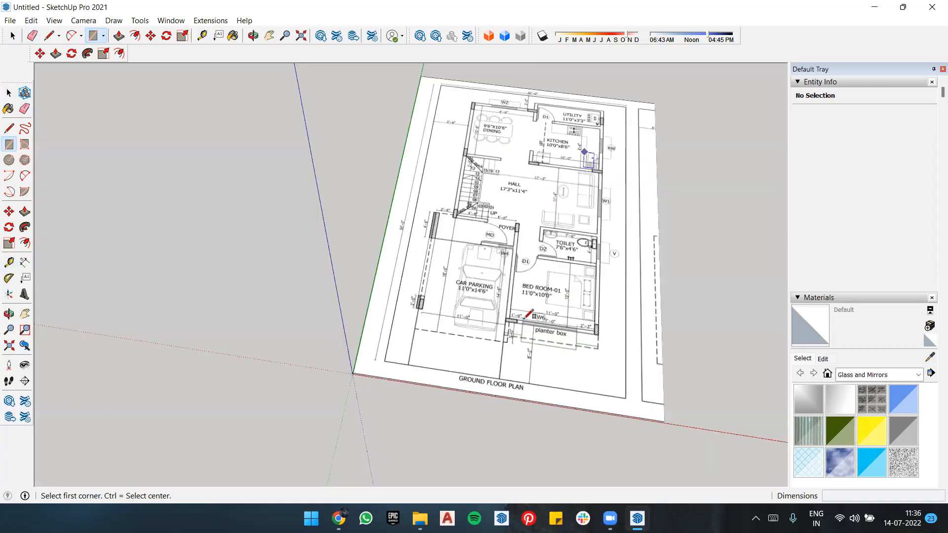
{"action": "scroll", "coordinate": [529, 314], "scroll_direction": "up", "scroll_amount": 3}
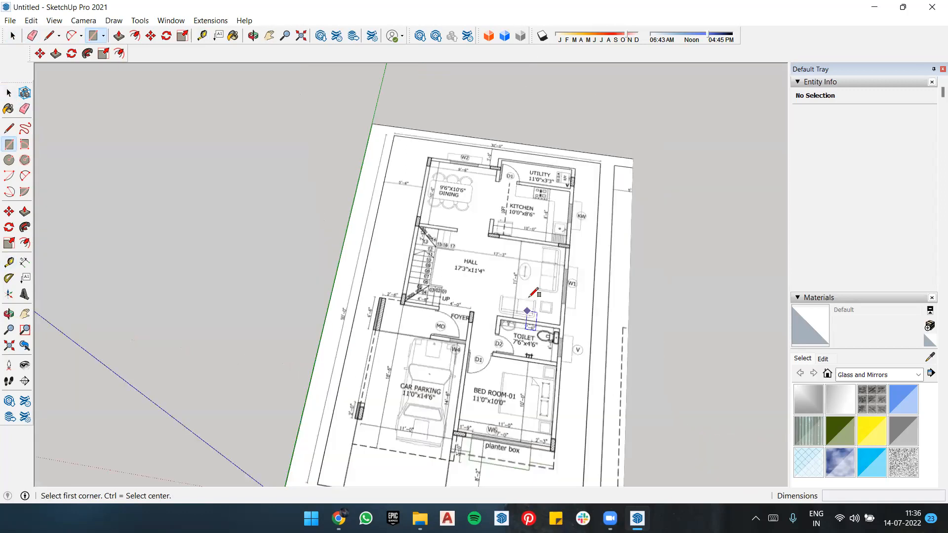
{"action": "scroll", "coordinate": [530, 296], "scroll_direction": "down", "scroll_amount": 1}
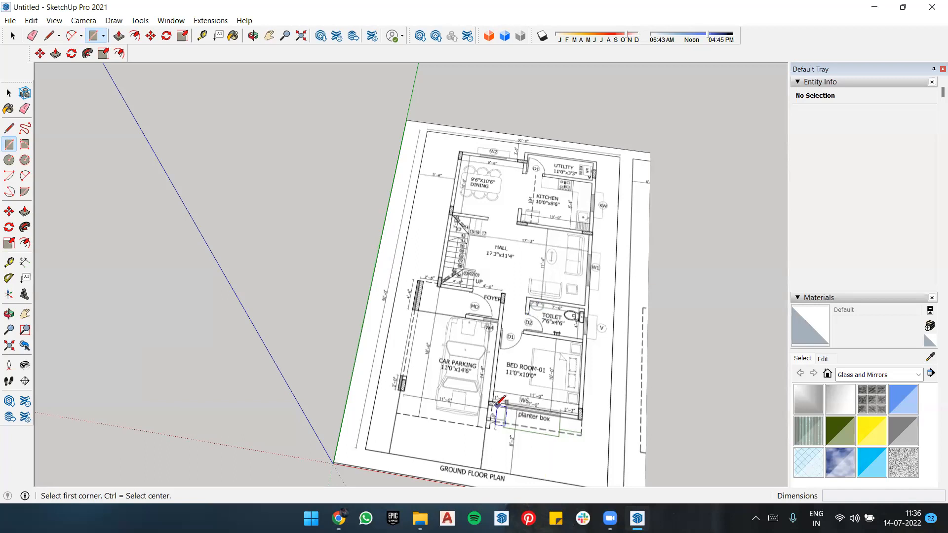
{"action": "scroll", "coordinate": [501, 402], "scroll_direction": "up", "scroll_amount": 2}
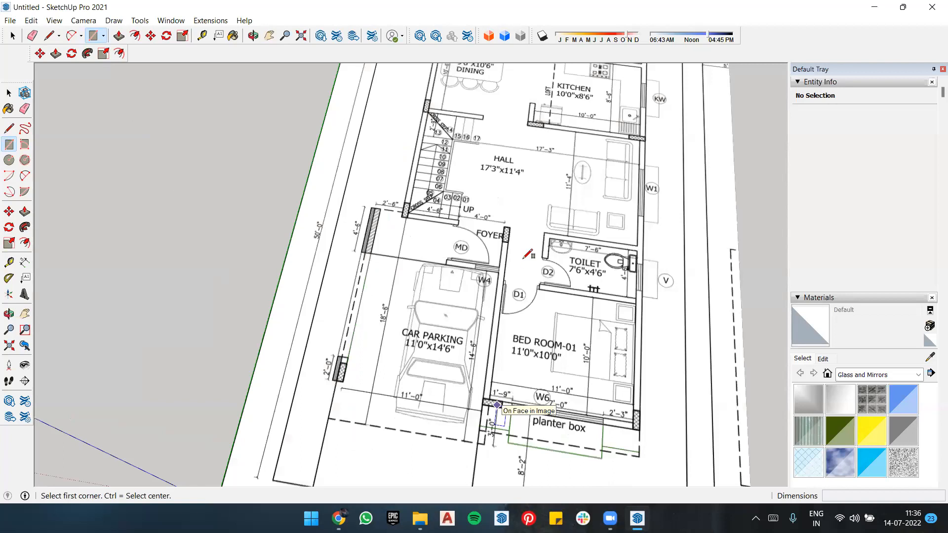
{"action": "scroll", "coordinate": [552, 396], "scroll_direction": "down", "scroll_amount": 2}
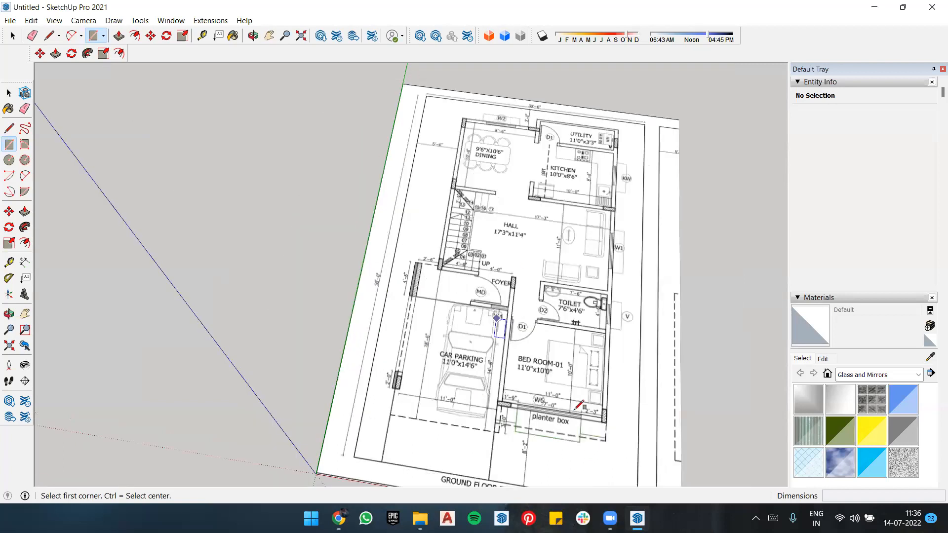
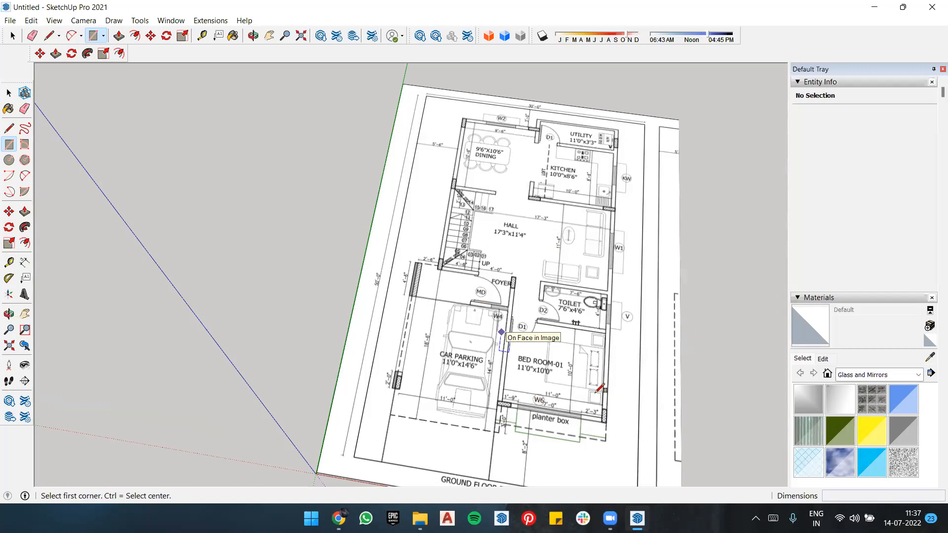
Step: Draw a rectangle about 2'3" by 6" over the wall segment from the CAR PARKING/BED ROOM-01 corner to window W6
{"action": "scroll", "coordinate": [599, 387], "scroll_direction": "up", "scroll_amount": 2}
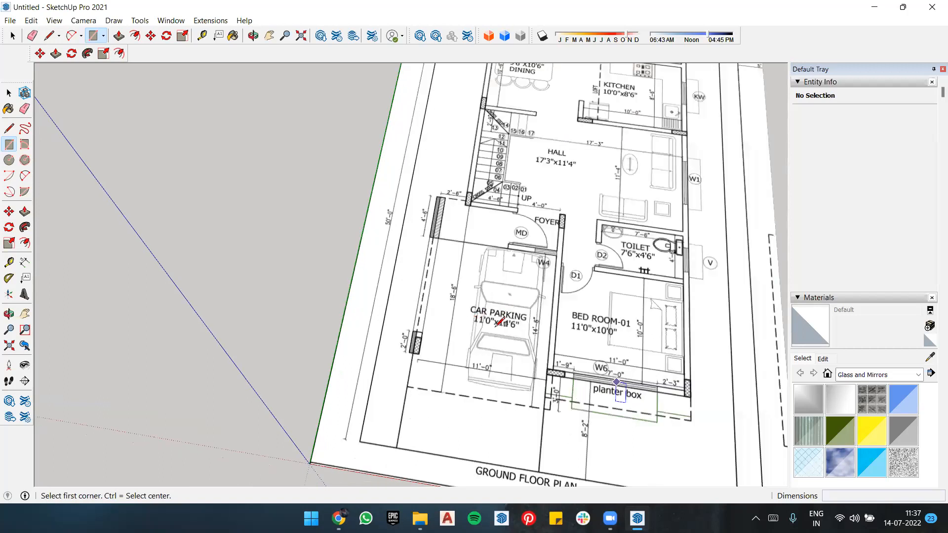
{"action": "scroll", "coordinate": [501, 326], "scroll_direction": "up", "scroll_amount": 4}
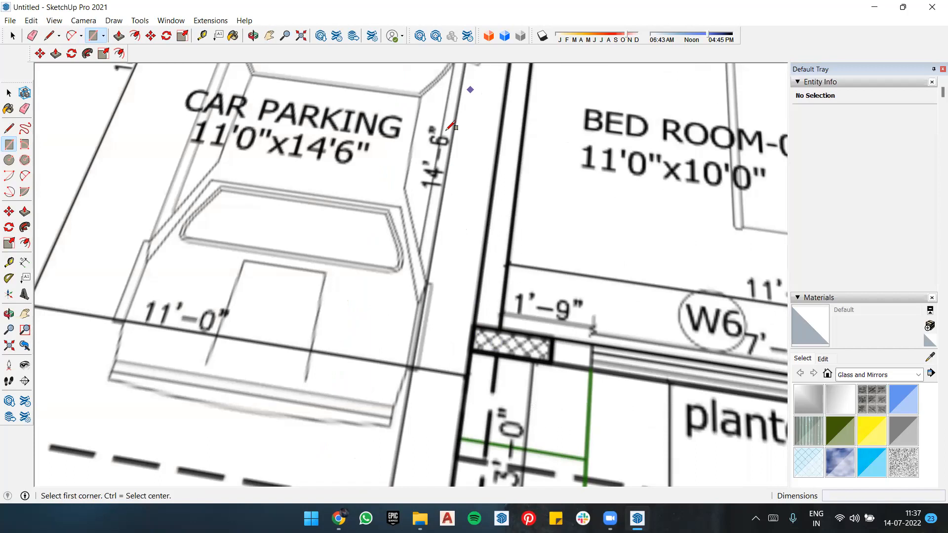
{"action": "scroll", "coordinate": [440, 297], "scroll_direction": "down", "scroll_amount": 1}
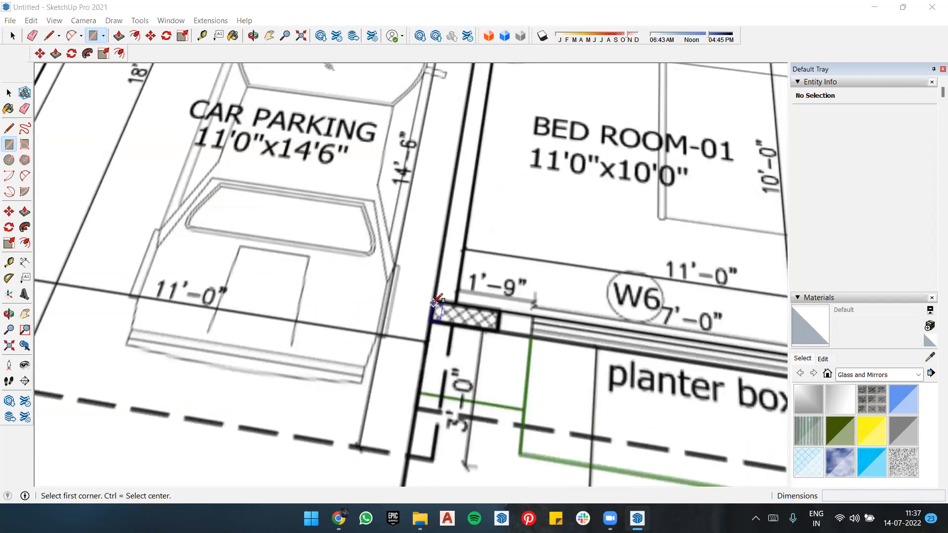
{"action": "left_click", "coordinate": [433, 302]}
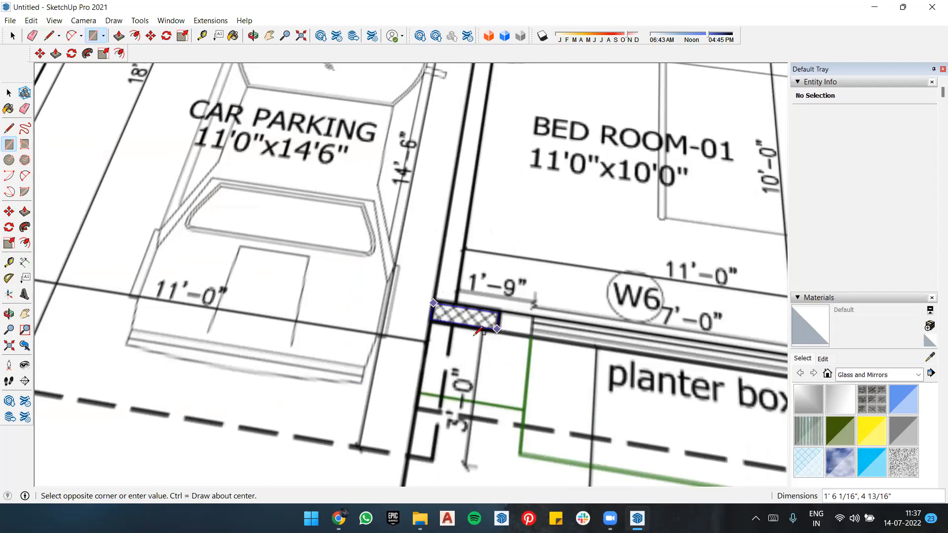
{"action": "left_click", "coordinate": [477, 334]}
{"action": "scroll", "coordinate": [430, 302], "scroll_direction": "up", "scroll_amount": 2}
{"action": "left_click", "coordinate": [426, 305]}
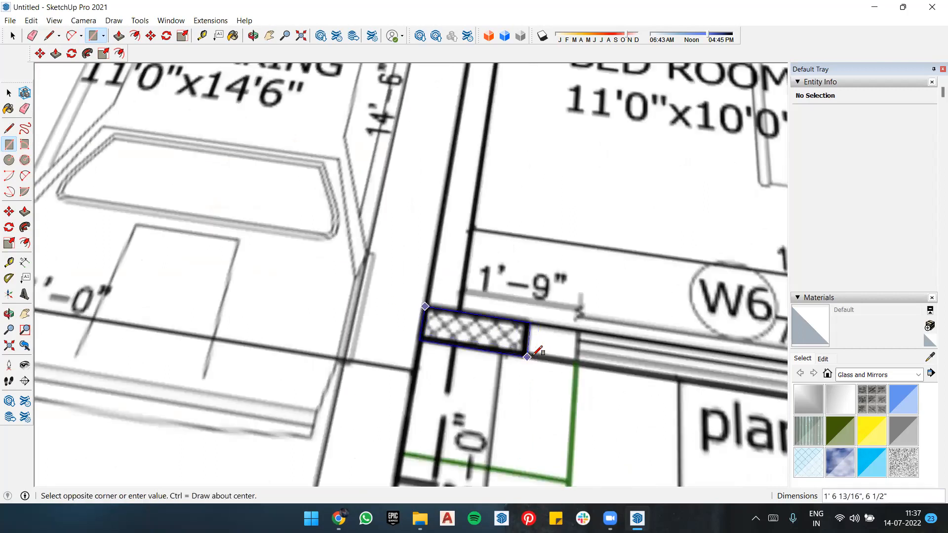
{"action": "left_click", "coordinate": [578, 362]}
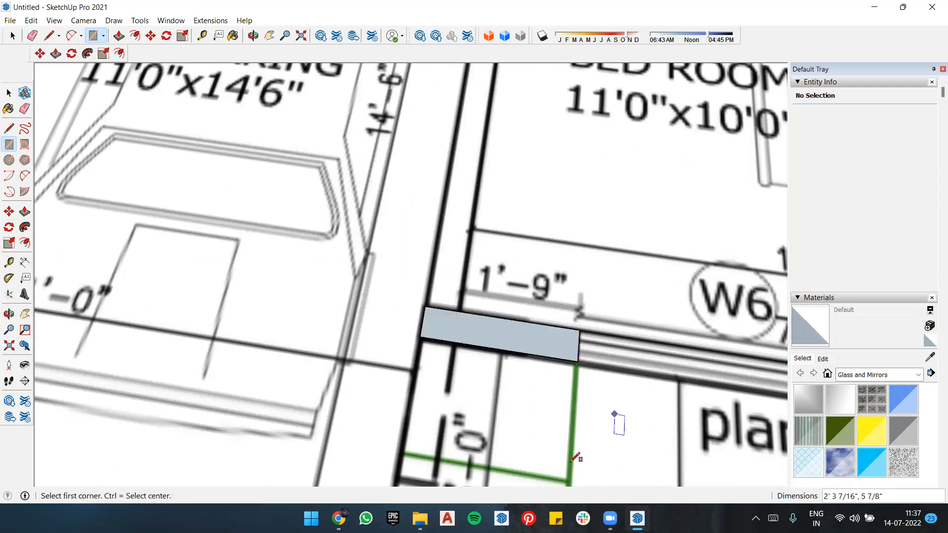
Step: Try extruding the ungrouped wall rectangle 9'8" high with Push/Pull, and undo the extrusion
{"action": "key", "text": "p"}
{"action": "left_click", "coordinate": [523, 345]}
{"action": "middle_click_drag", "start_coordinate": [545, 371], "coordinate": [496, 256]}
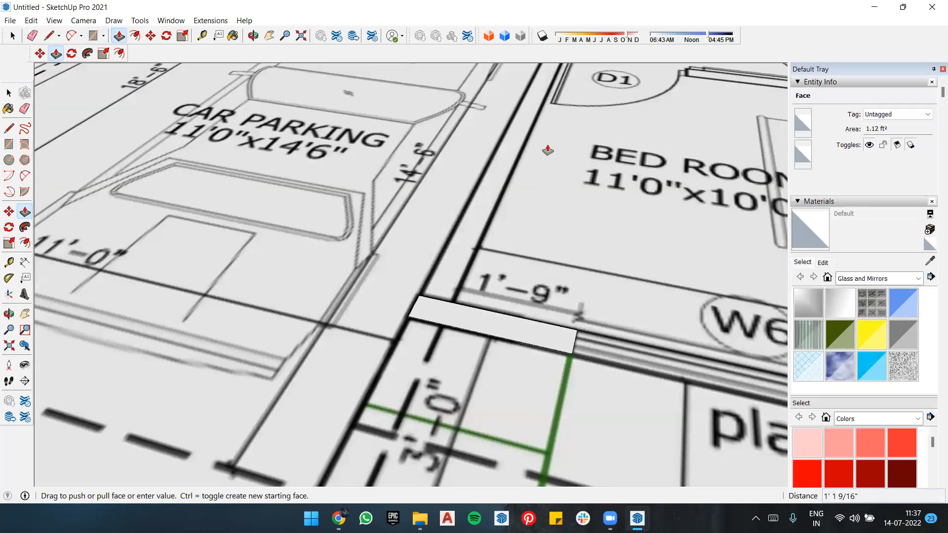
{"action": "scroll", "coordinate": [554, 135], "scroll_direction": "down", "scroll_amount": 3}
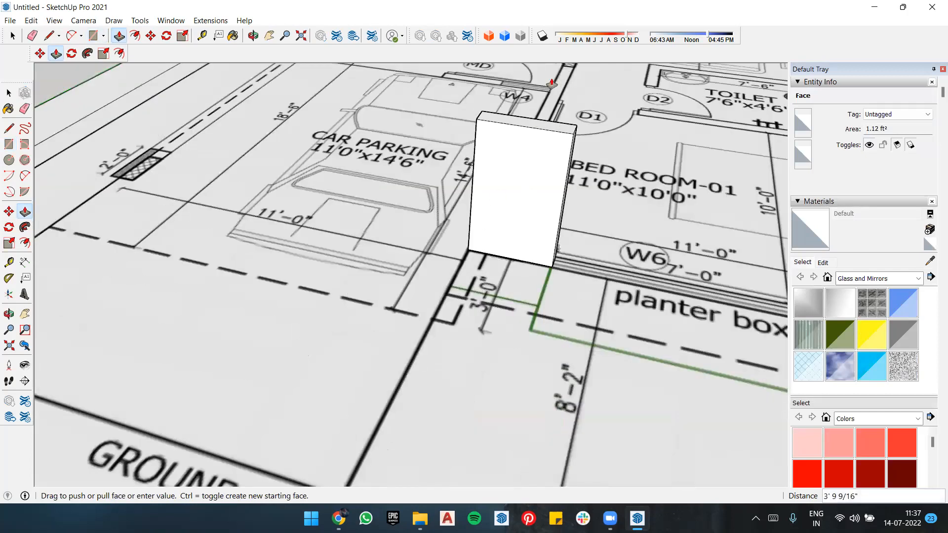
{"action": "scroll", "coordinate": [551, 84], "scroll_direction": "down", "scroll_amount": 2}
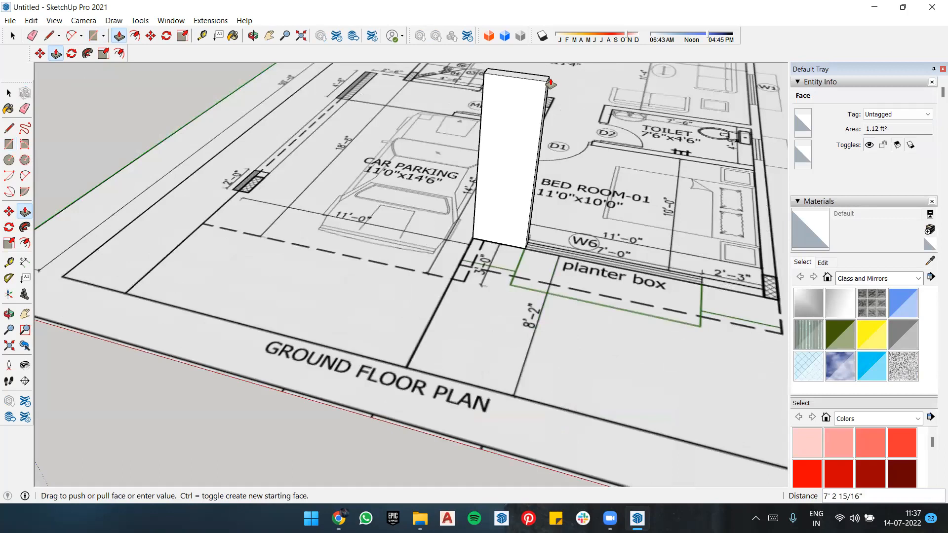
{"action": "type", "text": "9'8"}
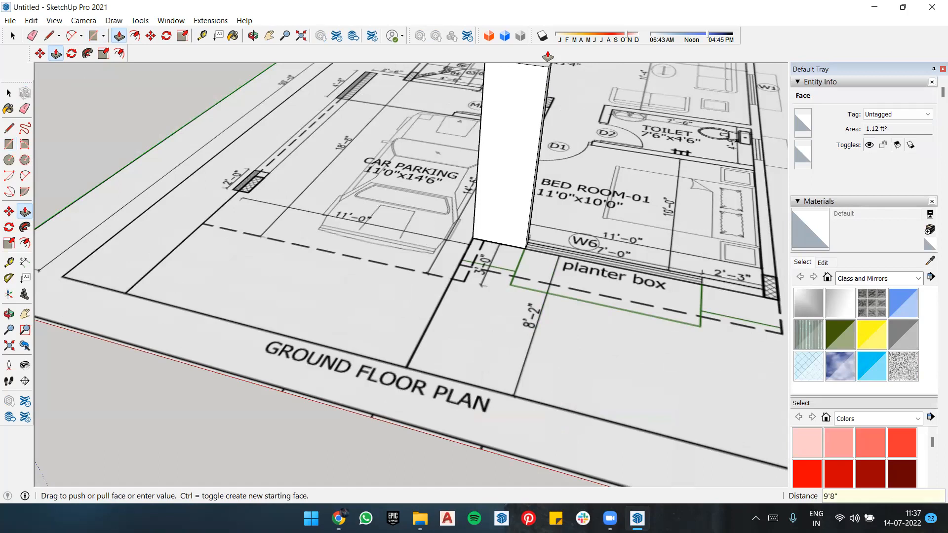
{"action": "key", "text": "Return"}
{"action": "scroll", "coordinate": [539, 239], "scroll_direction": "down", "scroll_amount": 3}
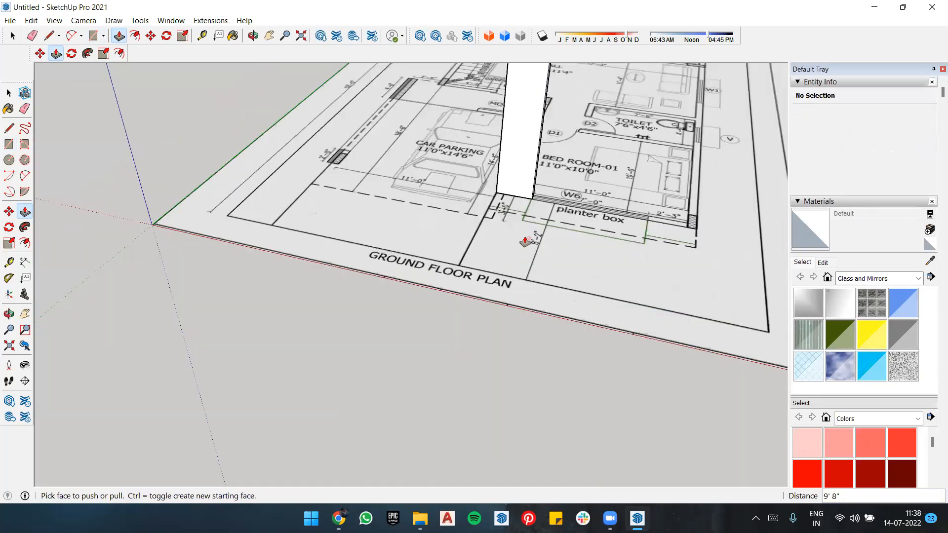
{"action": "middle_click_drag", "start_coordinate": [423, 131], "coordinate": [454, 186]}
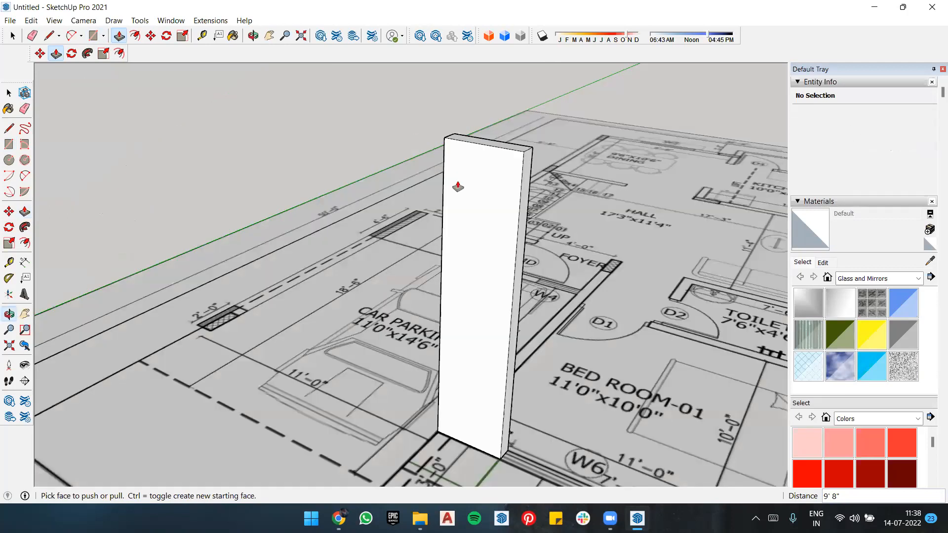
{"action": "scroll", "coordinate": [471, 255], "scroll_direction": "down", "scroll_amount": 2}
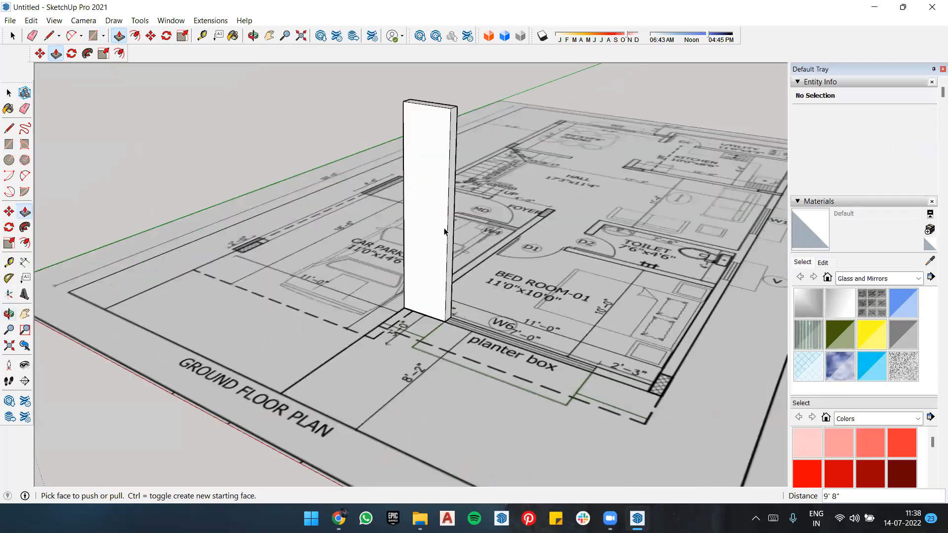
{"action": "key", "text": "space"}
{"action": "key", "text": "ctrl+z"}
Step: Select the wall rectangle's face together with its edges and make it a group
{"action": "middle_click_drag", "start_coordinate": [438, 318], "coordinate": [441, 348]}
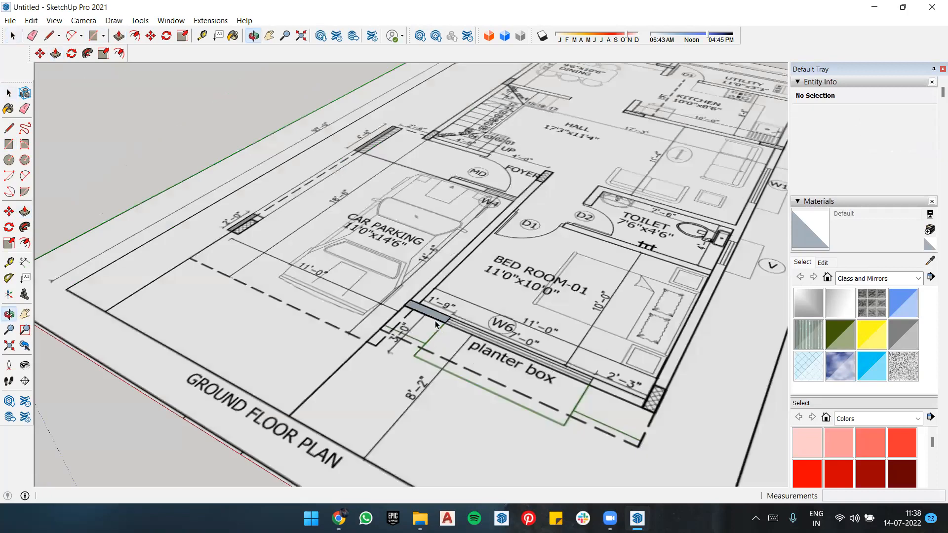
{"action": "double_click", "coordinate": [423, 311]}
{"action": "scroll", "coordinate": [423, 311], "scroll_direction": "up", "scroll_amount": 3}
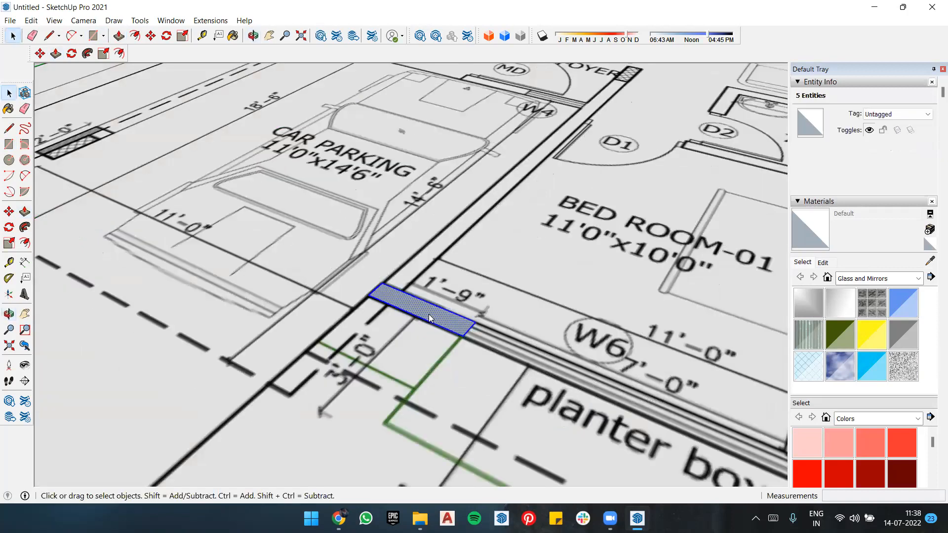
{"action": "right_click", "coordinate": [429, 314]}
{"action": "left_click", "coordinate": [477, 211]}
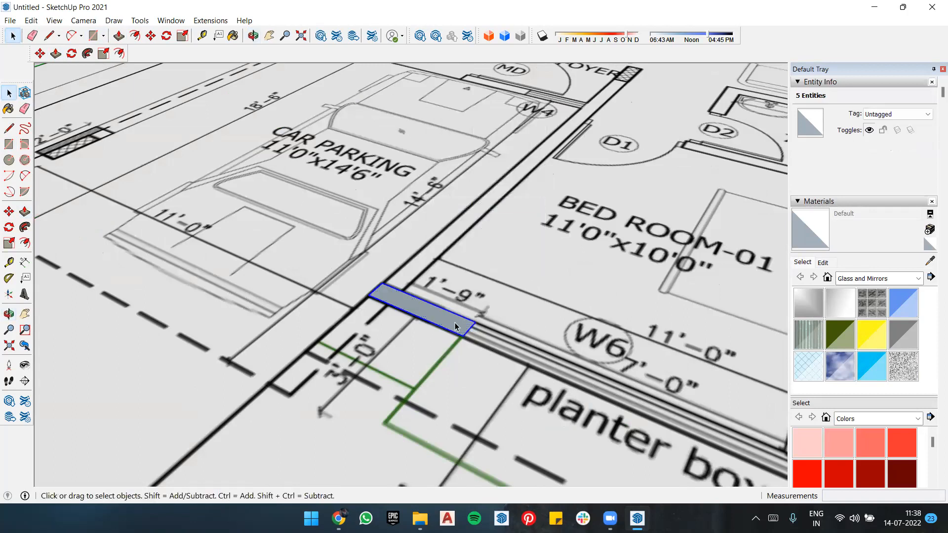
Step: Open the wall group for editing and extrude its face 9'8" high
{"action": "double_click", "coordinate": [454, 327]}
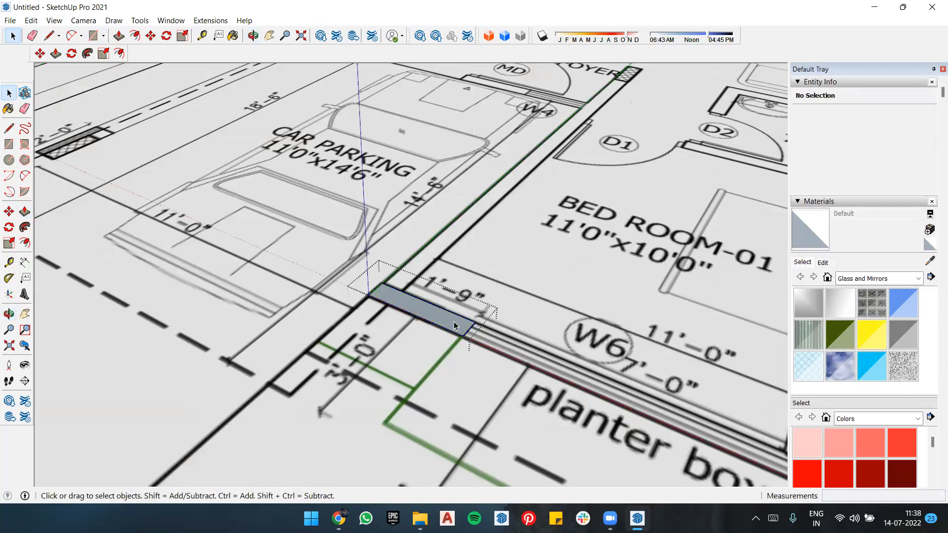
{"action": "key", "text": "p"}
{"action": "left_click", "coordinate": [454, 326]}
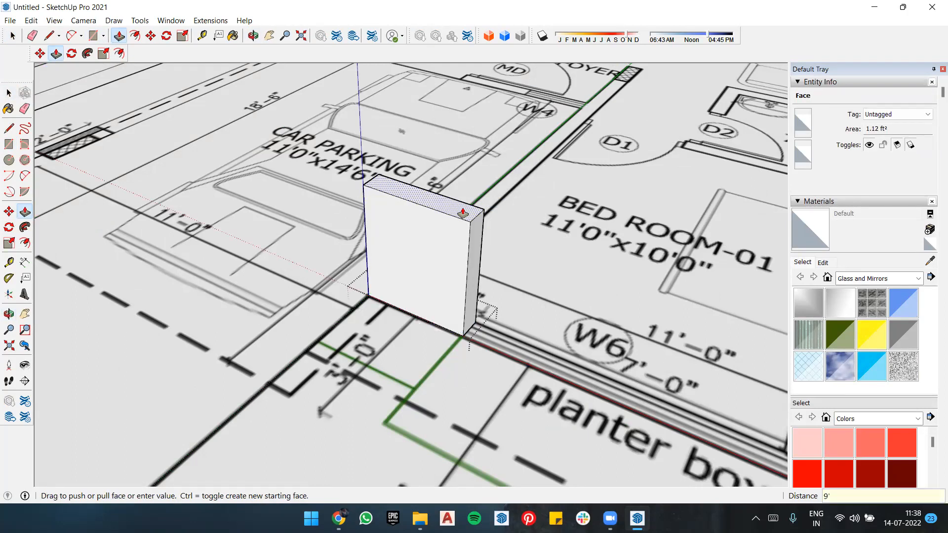
{"action": "left_click", "coordinate": [462, 213]}
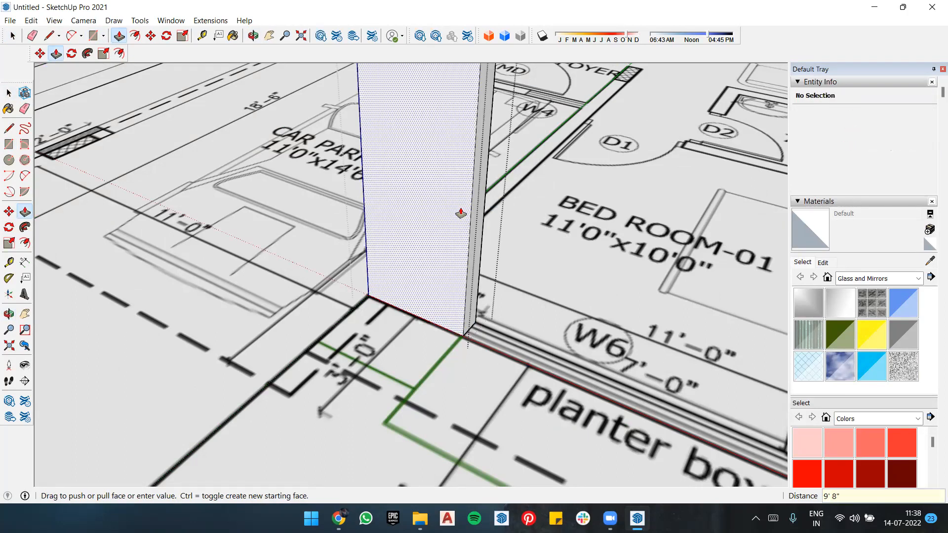
{"action": "scroll", "coordinate": [462, 334], "scroll_direction": "down", "scroll_amount": 2}
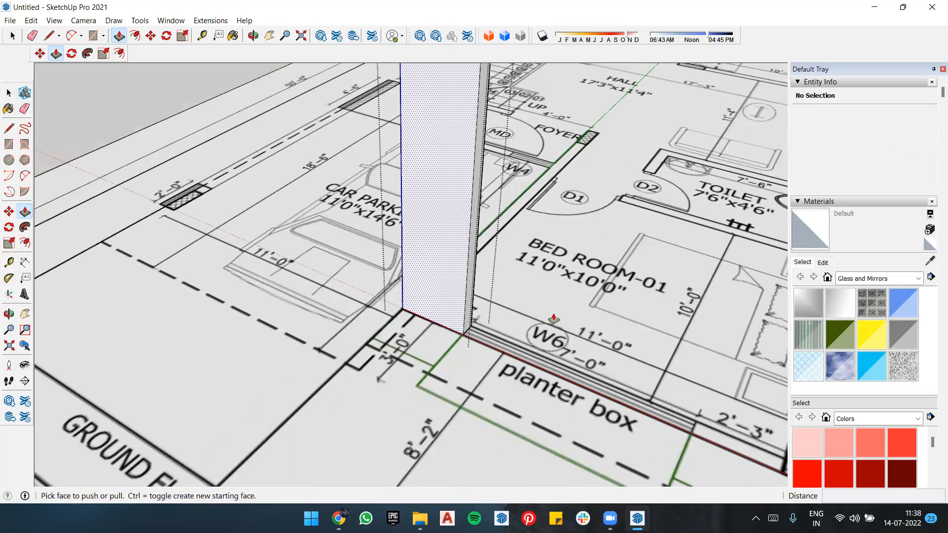
{"action": "scroll", "coordinate": [521, 321], "scroll_direction": "down", "scroll_amount": 3}
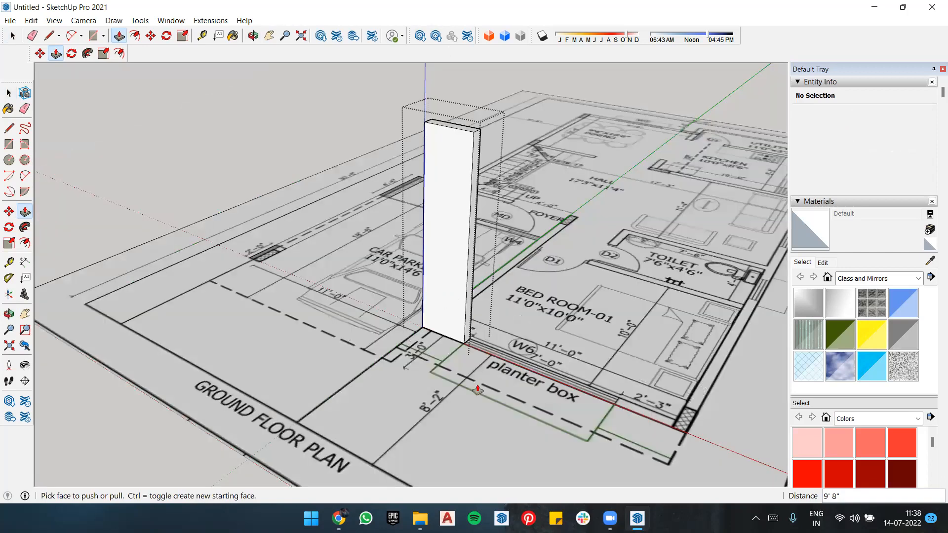
Step: Try selecting the wall's end face and all of the group's geometry, and closing and reopening the group
{"action": "scroll", "coordinate": [477, 390], "scroll_direction": "up", "scroll_amount": 3}
{"action": "key", "text": "space"}
{"action": "left_click", "coordinate": [490, 290]}
{"action": "double_click", "coordinate": [490, 291]}
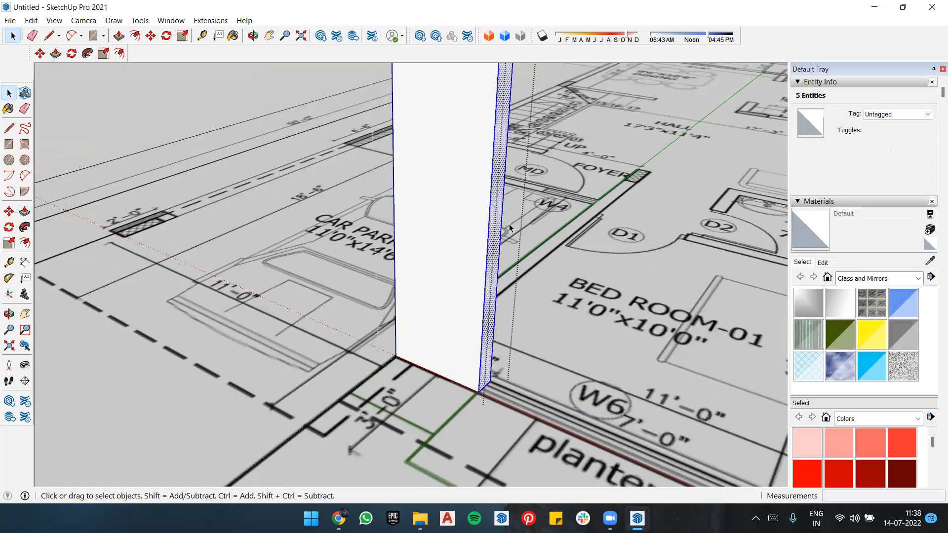
{"action": "scroll", "coordinate": [513, 227], "scroll_direction": "down", "scroll_amount": 2}
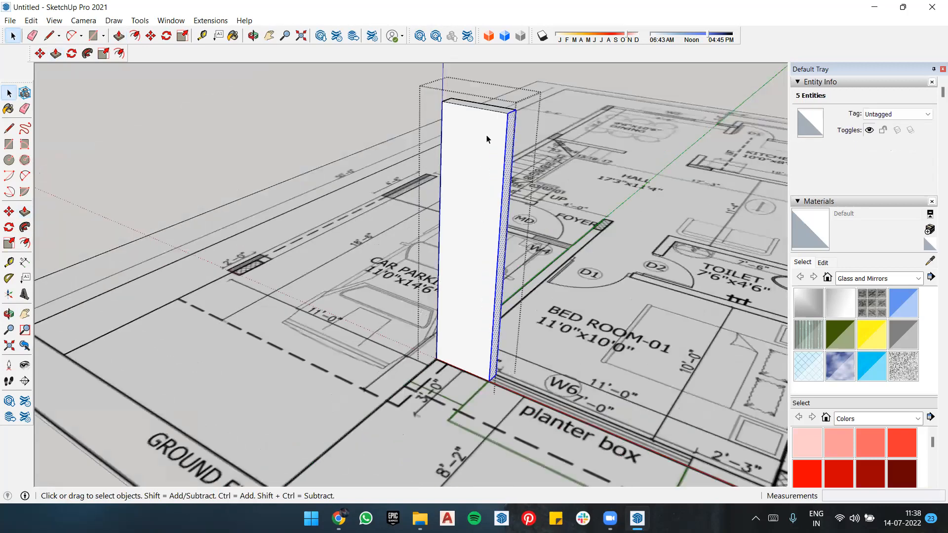
{"action": "double_click", "coordinate": [482, 148]}
{"action": "key", "text": "ctrl+a"}
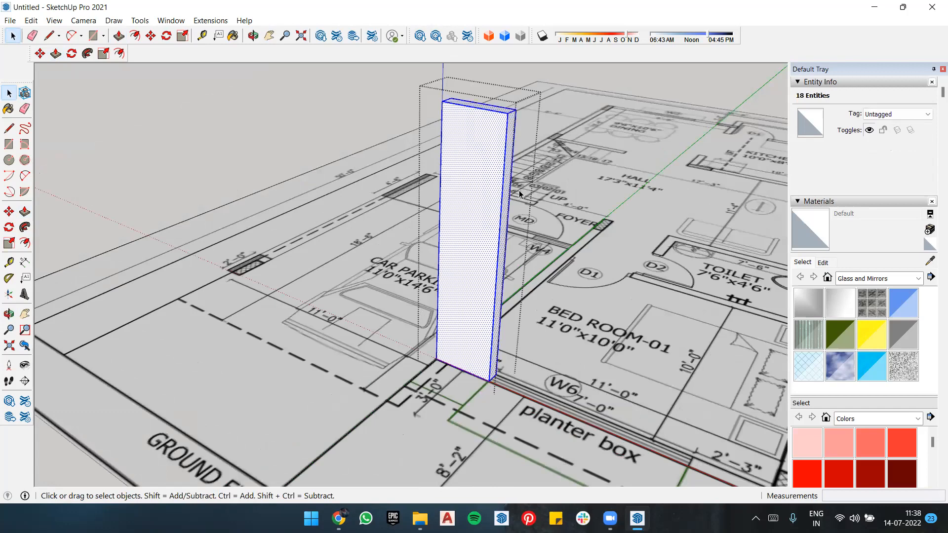
{"action": "key", "text": "Escape"}
{"action": "double_click", "coordinate": [509, 182]}
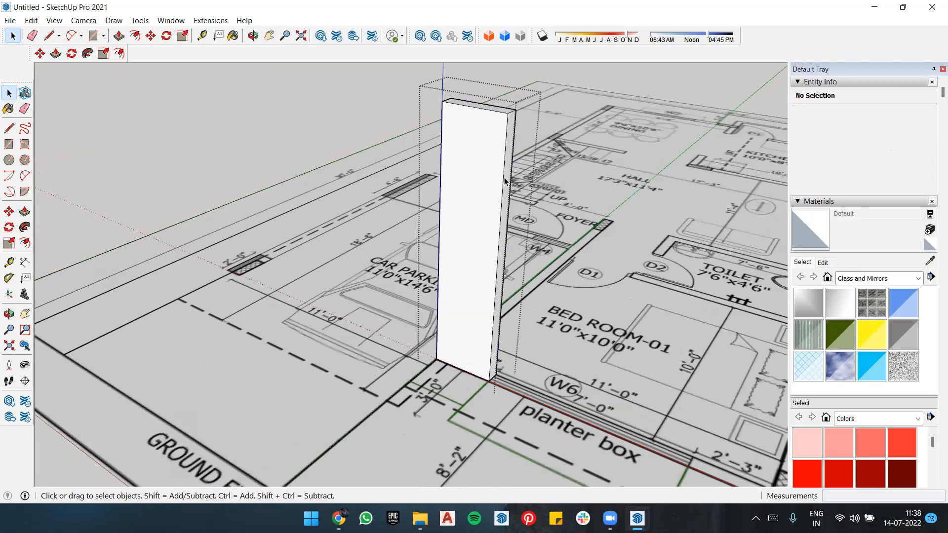
{"action": "double_click", "coordinate": [504, 178]}
{"action": "left_click", "coordinate": [543, 153]}
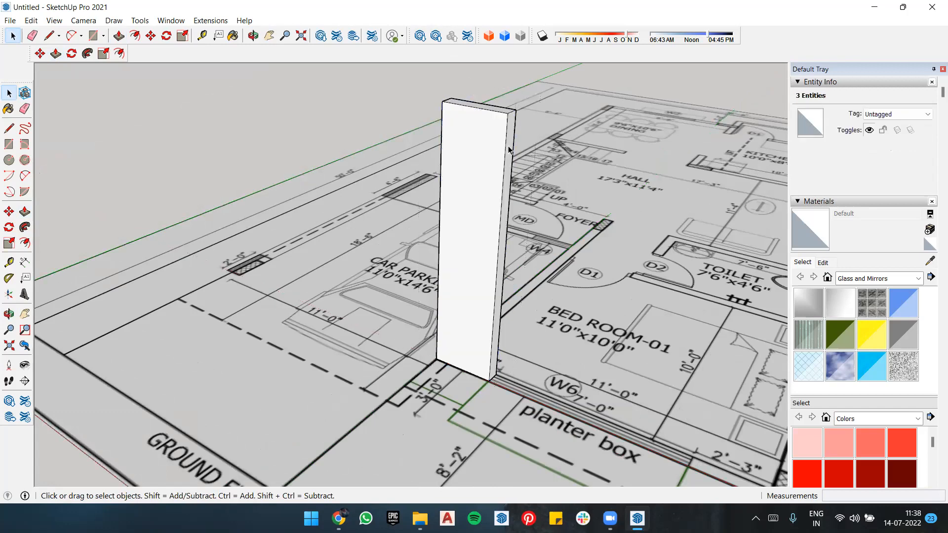
{"action": "triple_click", "coordinate": [509, 147]}
{"action": "left_click", "coordinate": [538, 143]}
{"action": "double_click", "coordinate": [499, 142]}
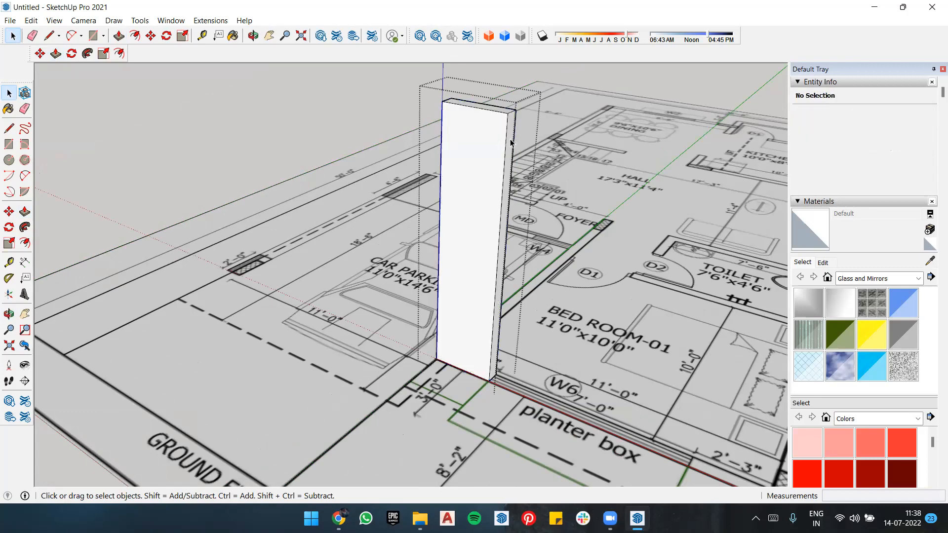
Step: Select the wall's end face beside window W6 with its edges and copy it about 7' along the wall line to the window's far end
{"action": "double_click", "coordinate": [504, 205]}
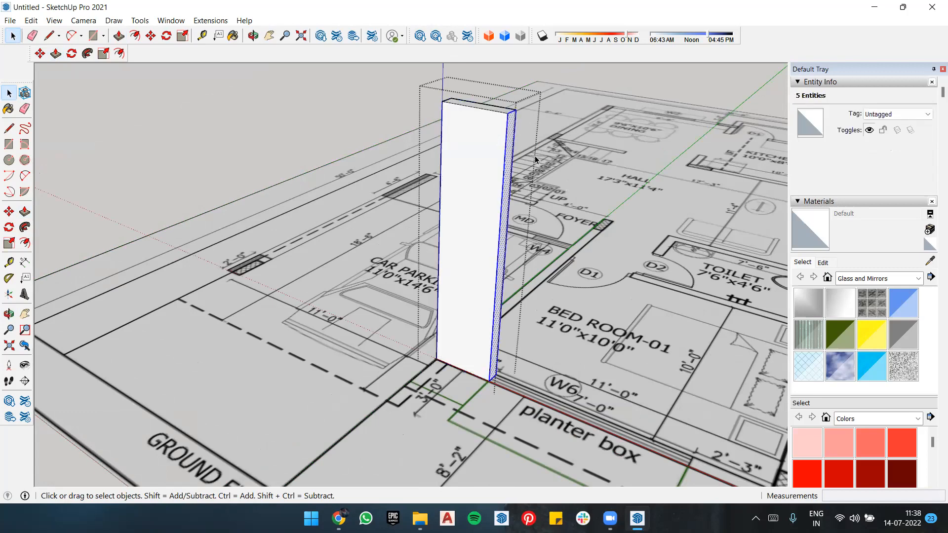
{"action": "middle_click_drag", "start_coordinate": [536, 159], "coordinate": [471, 134]}
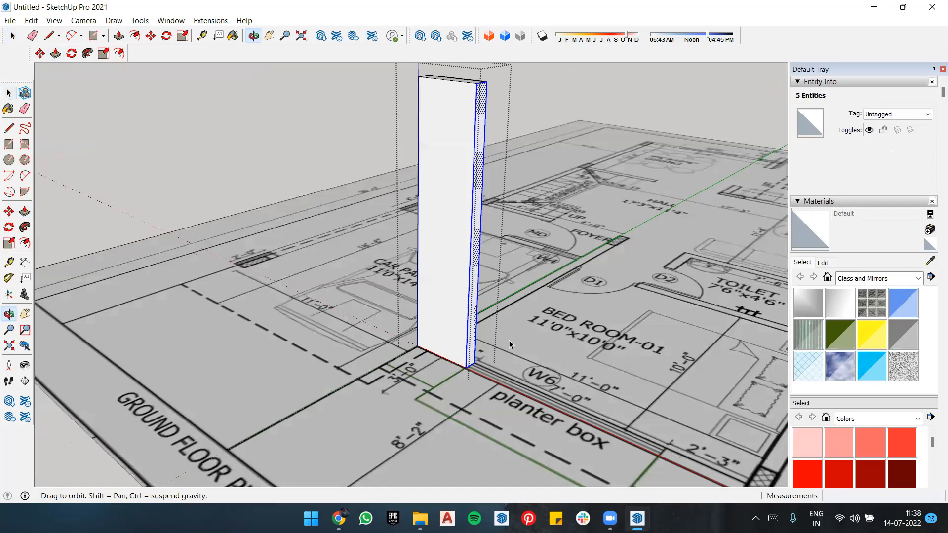
{"action": "scroll", "coordinate": [511, 318], "scroll_direction": "up", "scroll_amount": 3}
{"action": "key", "text": "m"}
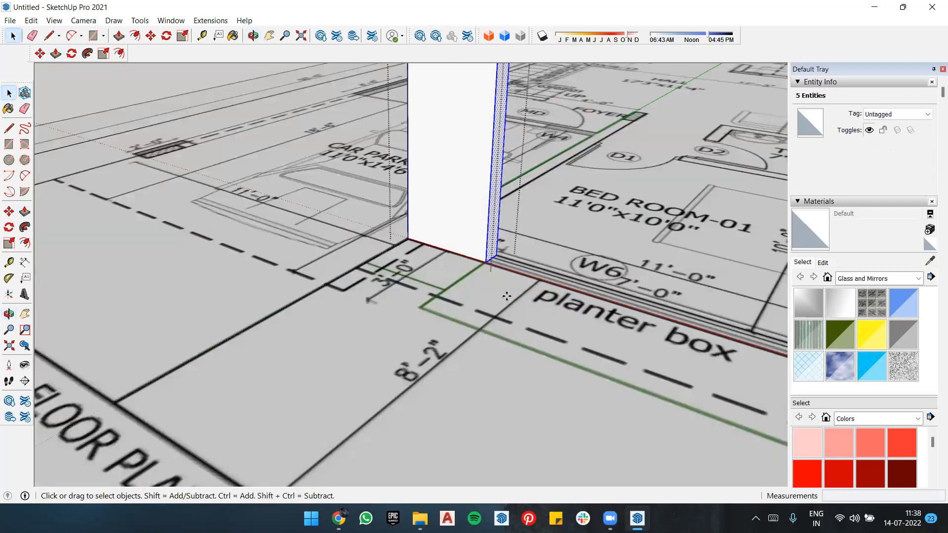
{"action": "left_click", "coordinate": [489, 266]}
{"action": "key", "text": "ctrl"}
{"action": "scroll", "coordinate": [625, 317], "scroll_direction": "down", "scroll_amount": 1}
{"action": "scroll", "coordinate": [694, 351], "scroll_direction": "up", "scroll_amount": 1}
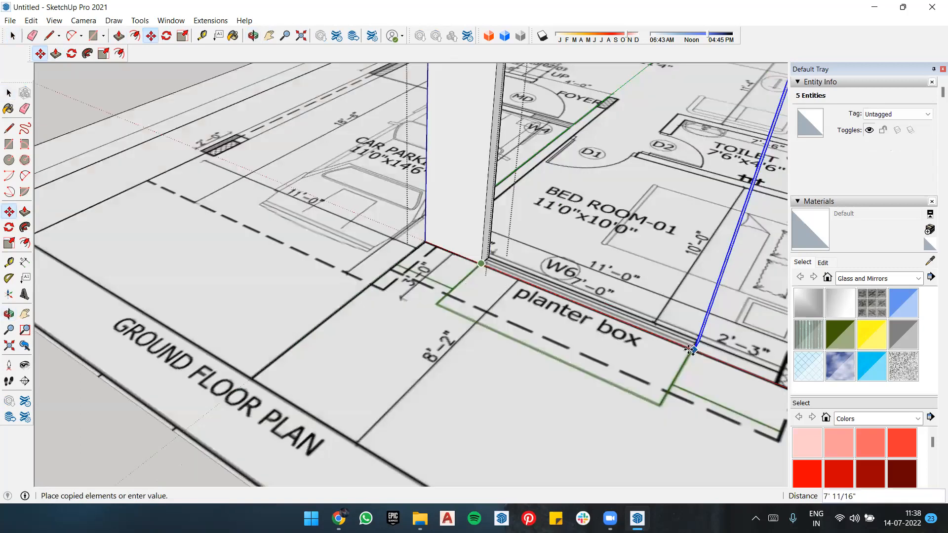
{"action": "scroll", "coordinate": [690, 350], "scroll_direction": "up", "scroll_amount": 4}
{"action": "scroll", "coordinate": [396, 311], "scroll_direction": "down", "scroll_amount": 3}
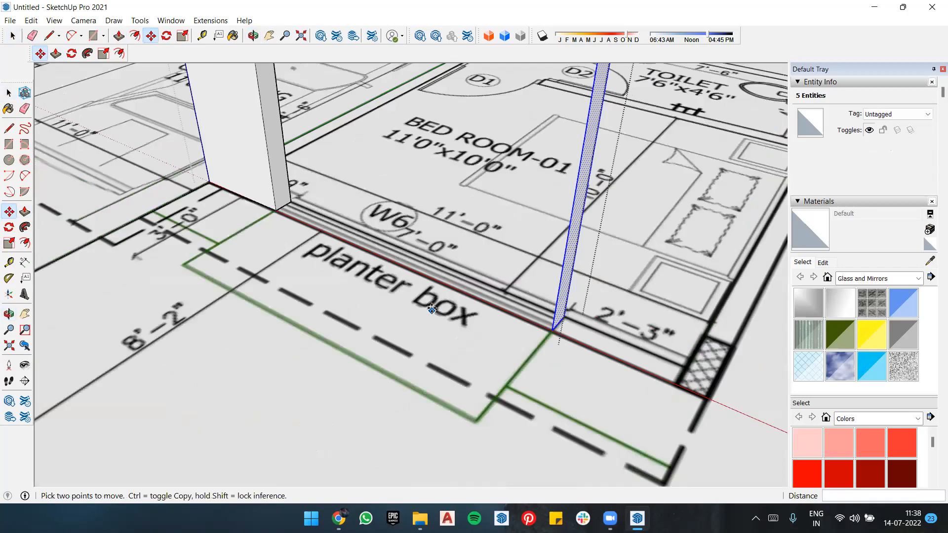
Step: Extrude the copied end face about 2'10" to the outer wall corner of BED ROOM-01 beyond the 2'-3" dimension
{"action": "key", "text": "p"}
{"action": "scroll", "coordinate": [527, 236], "scroll_direction": "down", "scroll_amount": 2}
{"action": "left_click", "coordinate": [533, 241]}
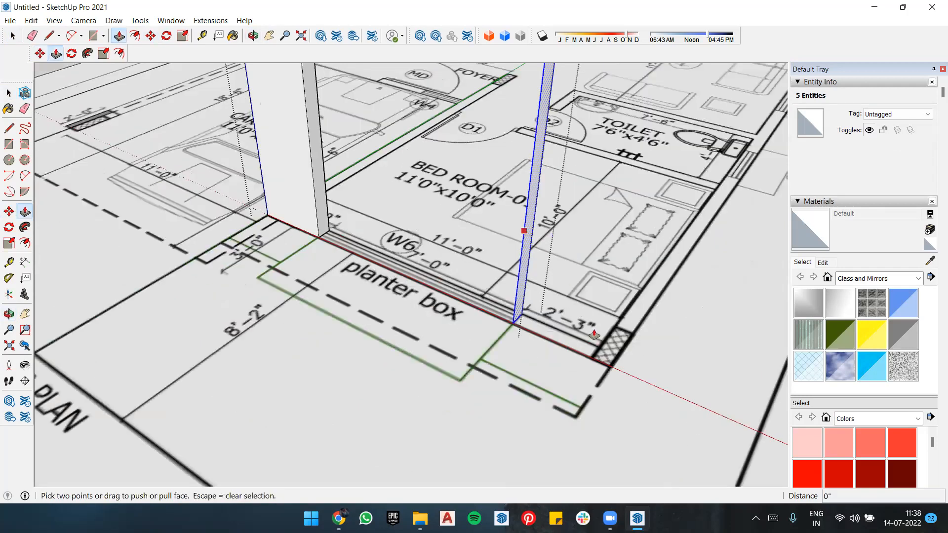
{"action": "middle_click_drag", "start_coordinate": [607, 375], "coordinate": [562, 359]}
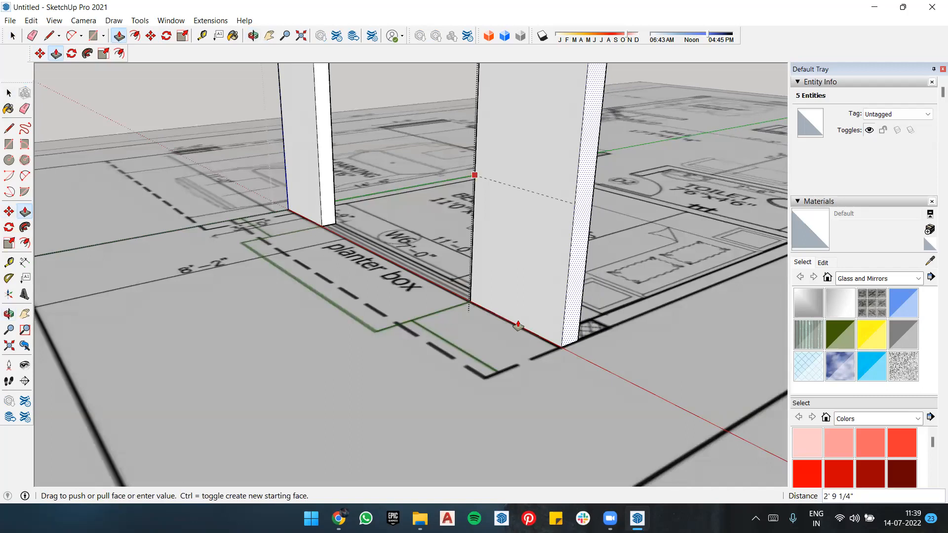
{"action": "left_click", "coordinate": [518, 326]}
{"action": "middle_click_drag", "start_coordinate": [643, 396], "coordinate": [222, 404]}
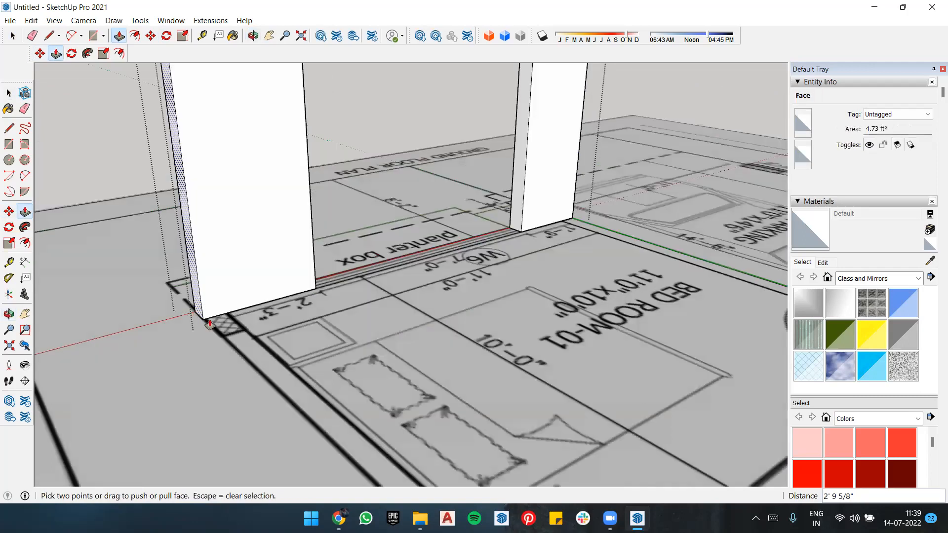
Step: Draw a vertical 9'8" line on the wall's inner face, from the side wall's inner edge at the BED ROOM-01 corner to the top
{"action": "scroll", "coordinate": [292, 399], "scroll_direction": "up", "scroll_amount": 2}
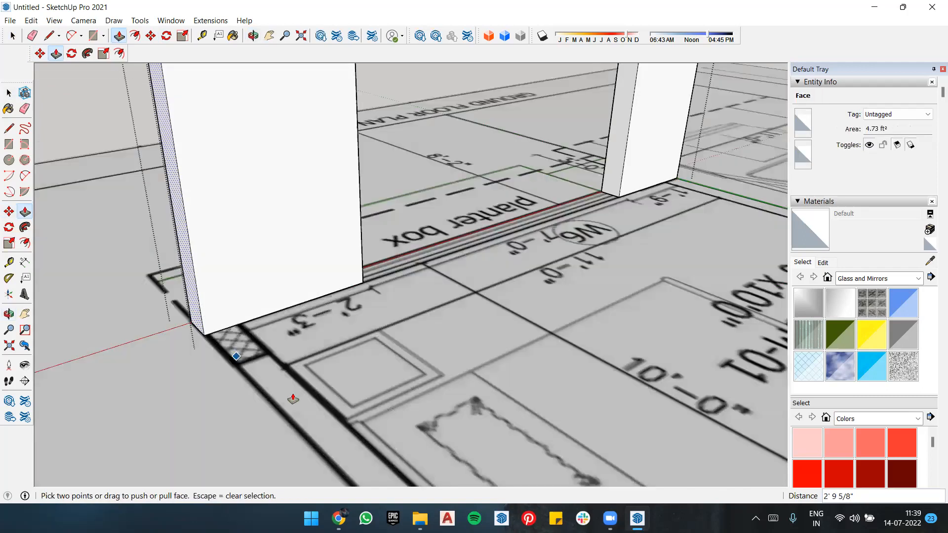
{"action": "key", "text": "l"}
{"action": "left_click", "coordinate": [242, 319]}
{"action": "scroll", "coordinate": [229, 212], "scroll_direction": "down", "scroll_amount": 1}
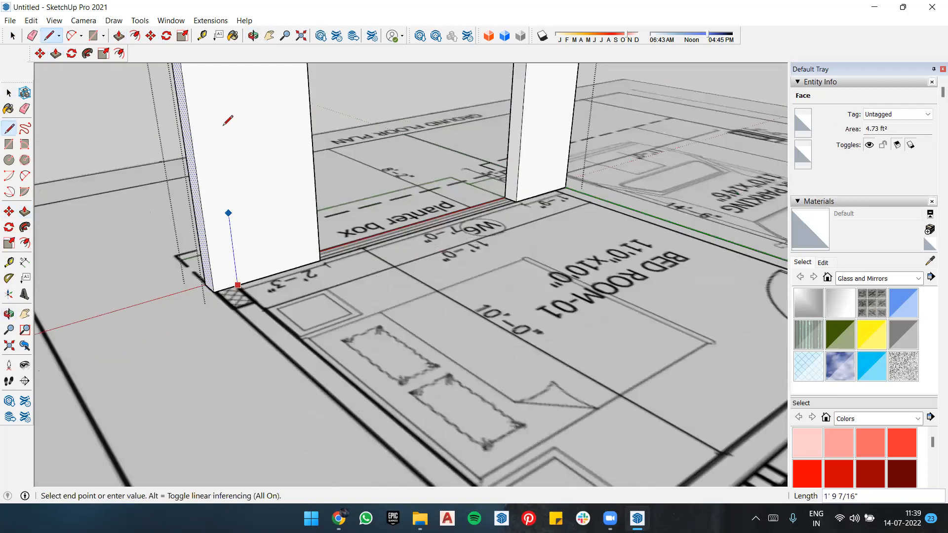
{"action": "scroll", "coordinate": [220, 158], "scroll_direction": "down", "scroll_amount": 3}
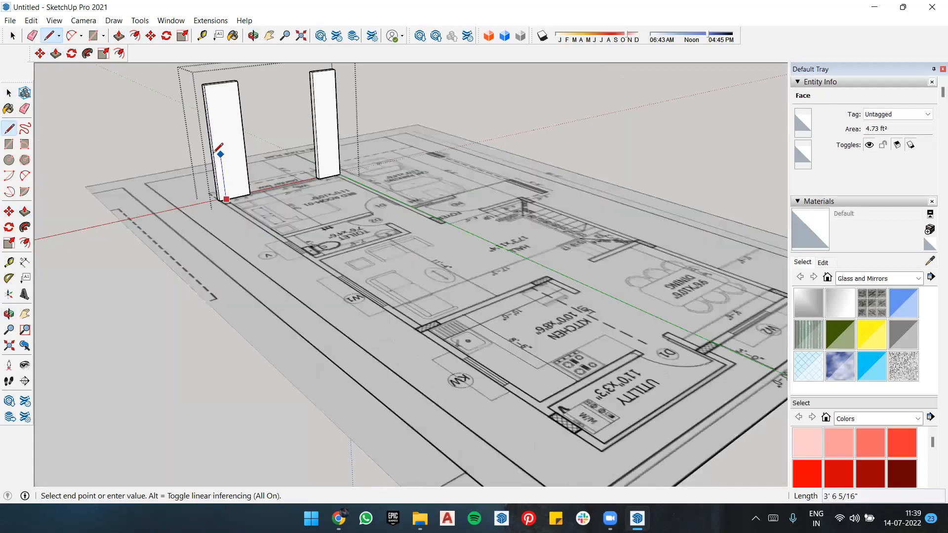
{"action": "scroll", "coordinate": [215, 132], "scroll_direction": "up", "scroll_amount": 3}
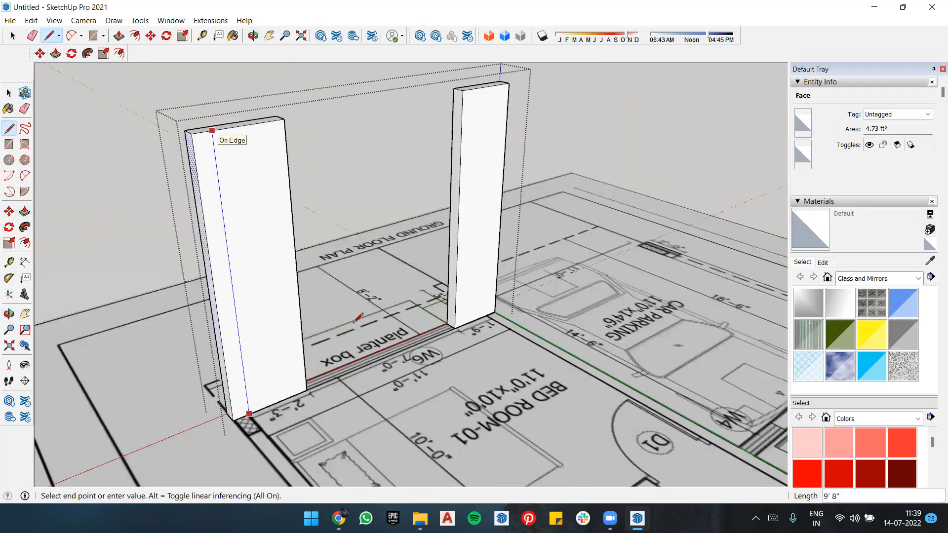
{"action": "left_click", "coordinate": [212, 130]}
Step: Extrude the narrow corner strip about 18'7" along the outer side wall, past BED ROOM-01 and the toilet to window W1
{"action": "key", "text": "p"}
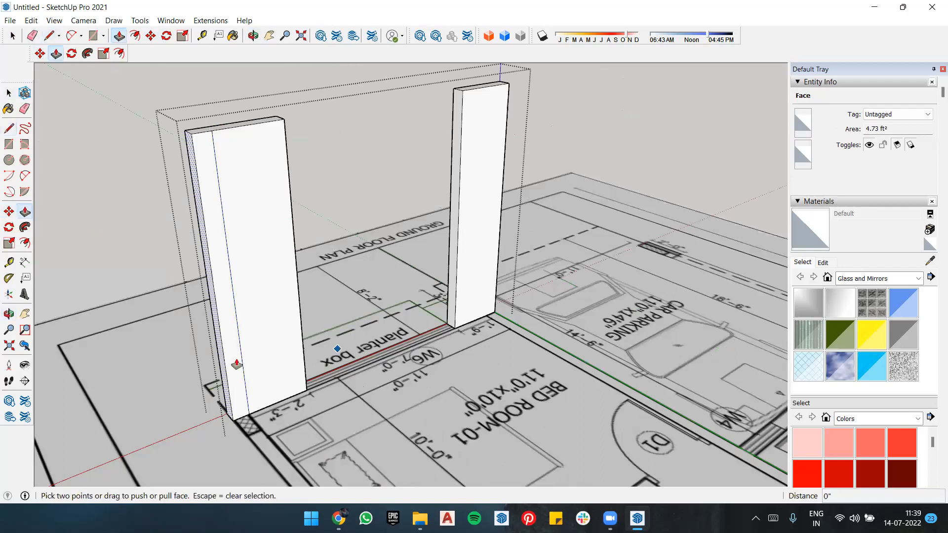
{"action": "key", "text": "space"}
{"action": "left_click", "coordinate": [233, 355]}
{"action": "key", "text": "p"}
{"action": "left_click", "coordinate": [233, 355]}
{"action": "scroll", "coordinate": [254, 387], "scroll_direction": "down", "scroll_amount": 3}
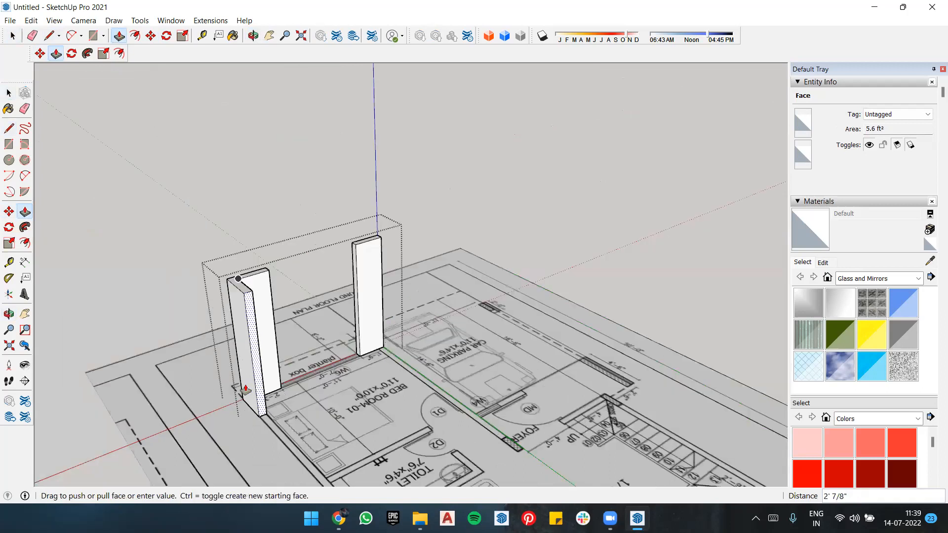
{"action": "scroll", "coordinate": [316, 413], "scroll_direction": "up", "scroll_amount": 4}
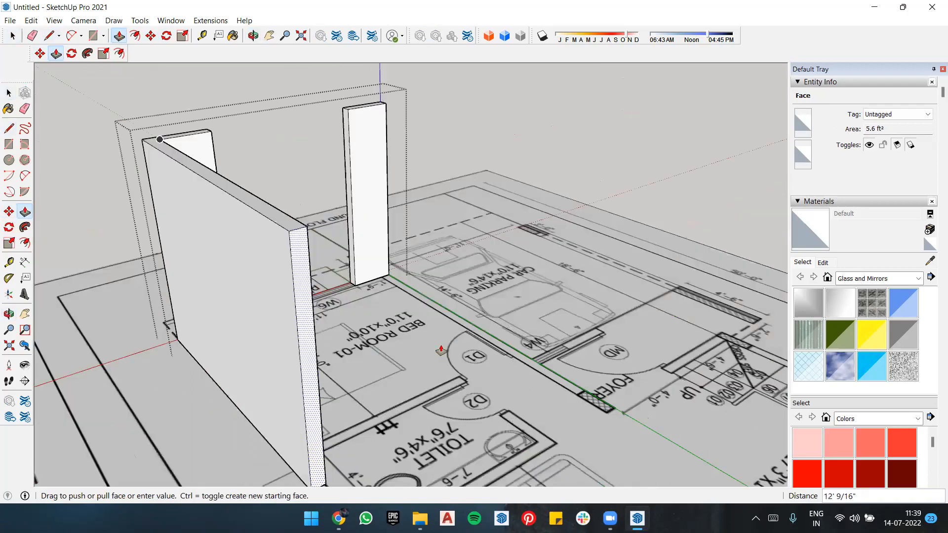
{"action": "scroll", "coordinate": [389, 416], "scroll_direction": "up", "scroll_amount": 3}
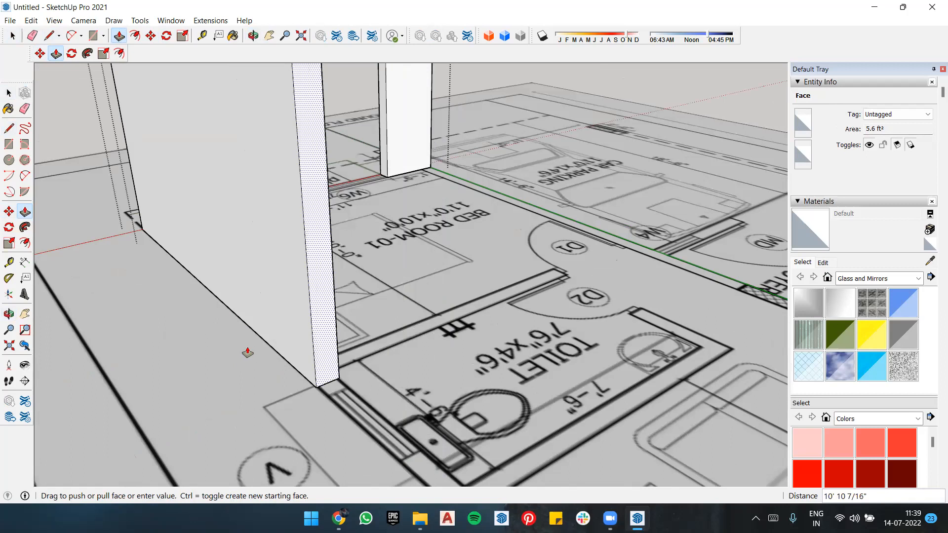
{"action": "scroll", "coordinate": [493, 392], "scroll_direction": "down", "scroll_amount": 6}
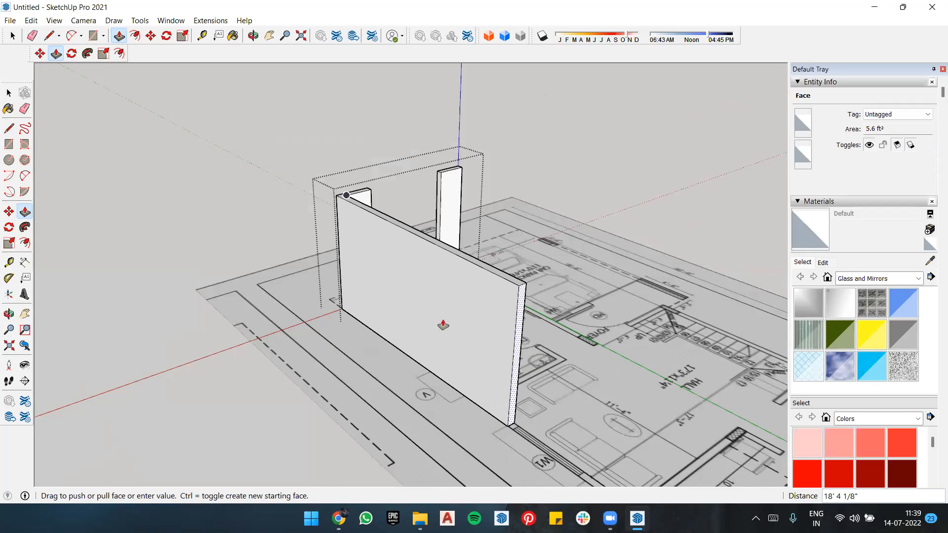
{"action": "left_click", "coordinate": [450, 367]}
Step: Push the side wall's end face back about 7'5" to the near end of the toilet's ventilator V
{"action": "middle_click_drag", "start_coordinate": [271, 352], "coordinate": [345, 363]}
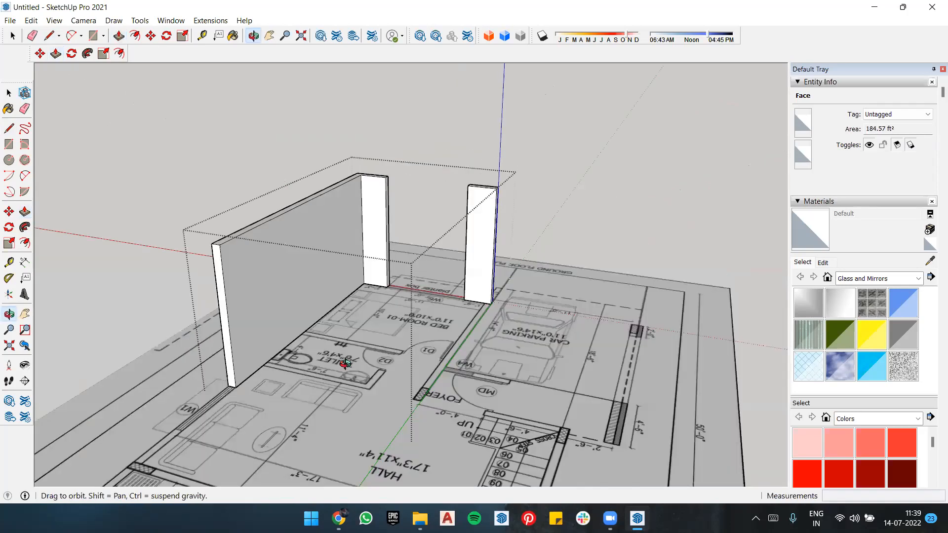
{"action": "middle_click_drag", "start_coordinate": [541, 405], "coordinate": [514, 393]}
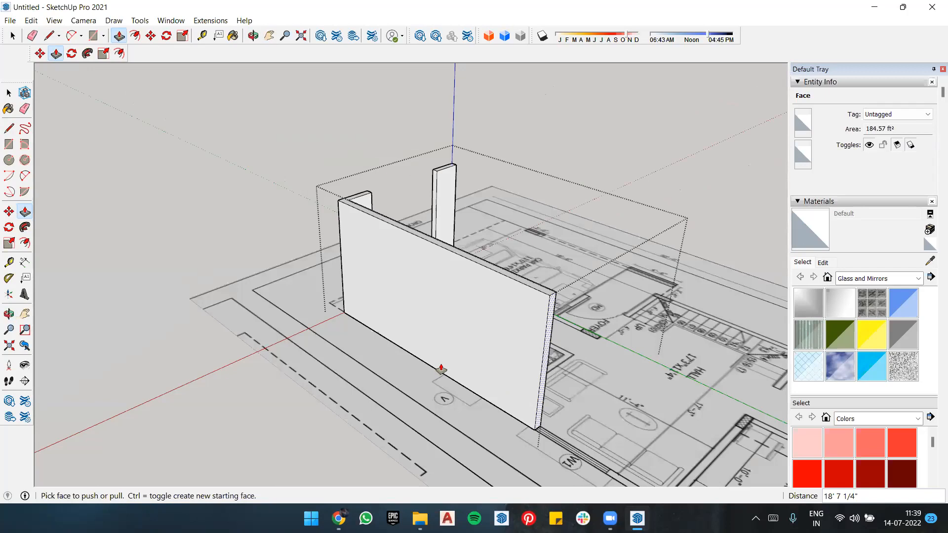
{"action": "left_click", "coordinate": [456, 378]}
{"action": "scroll", "coordinate": [452, 378], "scroll_direction": "up", "scroll_amount": 4}
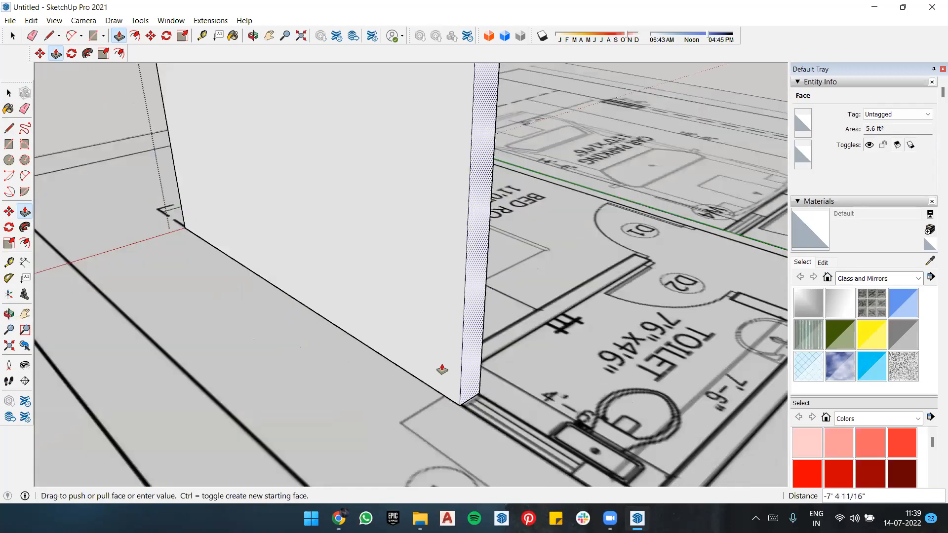
{"action": "left_click", "coordinate": [479, 387]}
Step: Select the side wall's end face with its edges and copy it about 2'7" to the far end of ventilator V
{"action": "key", "text": "space"}
{"action": "left_click", "coordinate": [467, 353]}
{"action": "key", "text": "m"}
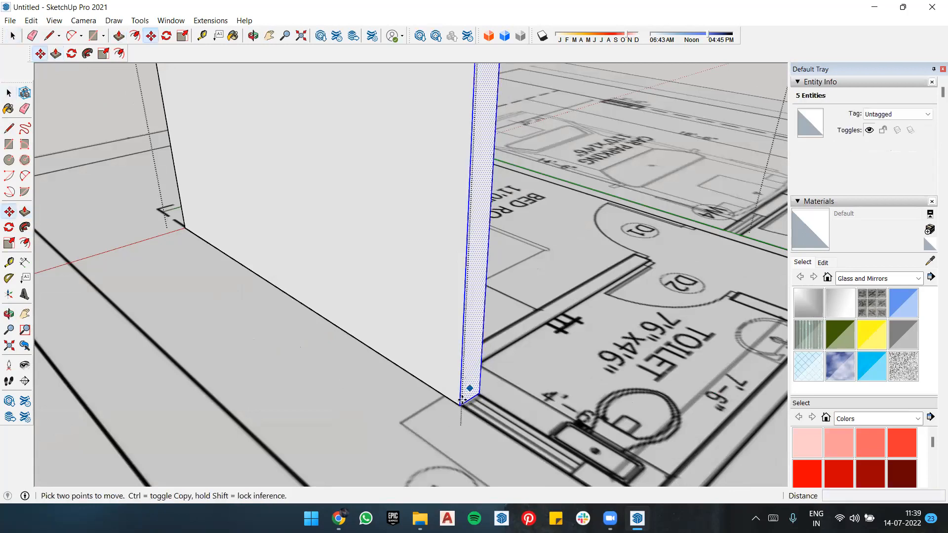
{"action": "left_click", "coordinate": [461, 404]}
{"action": "key", "text": "ctrl"}
{"action": "scroll", "coordinate": [557, 451], "scroll_direction": "down", "scroll_amount": 1}
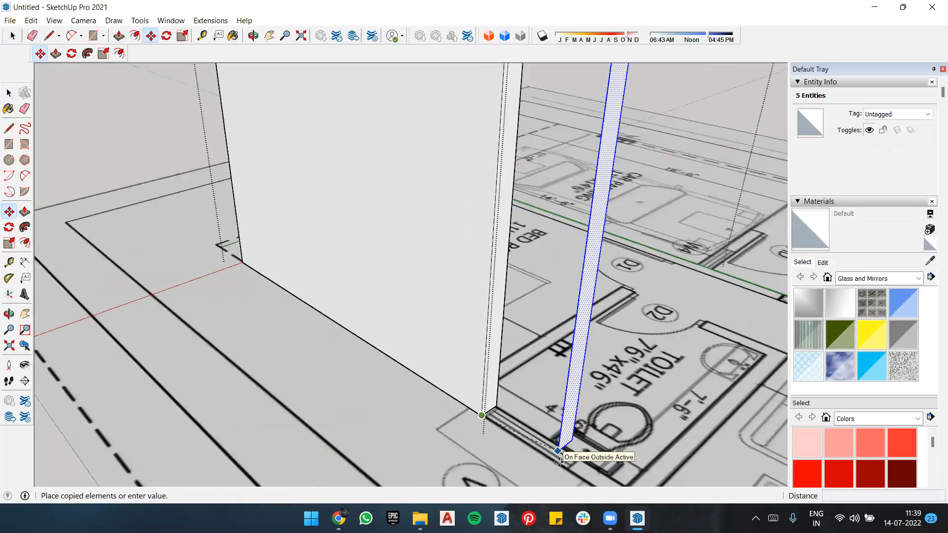
{"action": "scroll", "coordinate": [558, 450], "scroll_direction": "down", "scroll_amount": 1}
{"action": "left_click", "coordinate": [563, 465]}
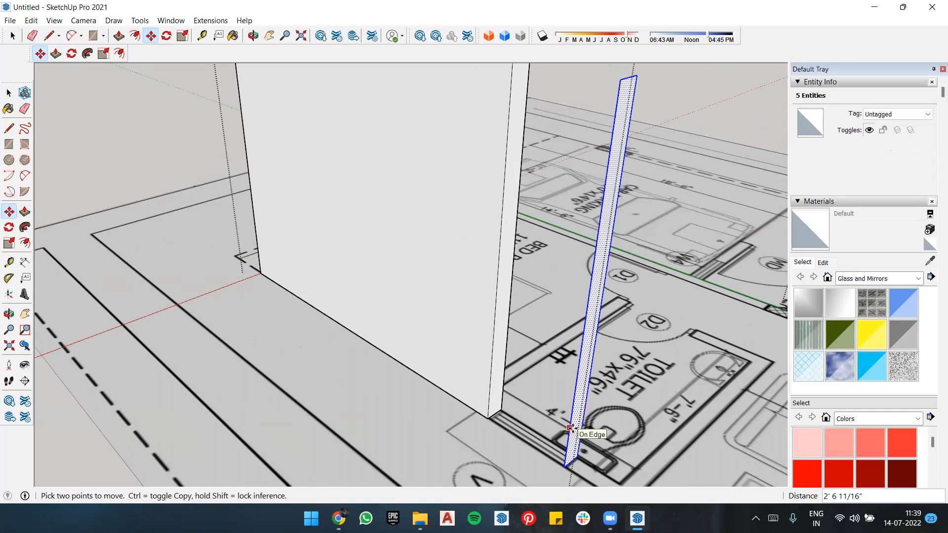
Step: Extrude the copied end face beyond ventilator V about 4'9" to the near end of window W1
{"action": "scroll", "coordinate": [329, 198], "scroll_direction": "down", "scroll_amount": 3}
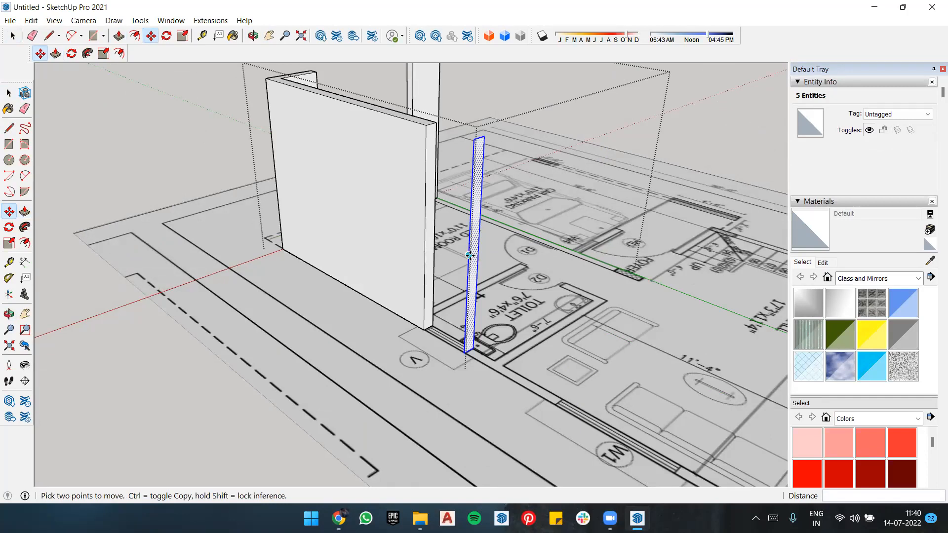
{"action": "key", "text": "p"}
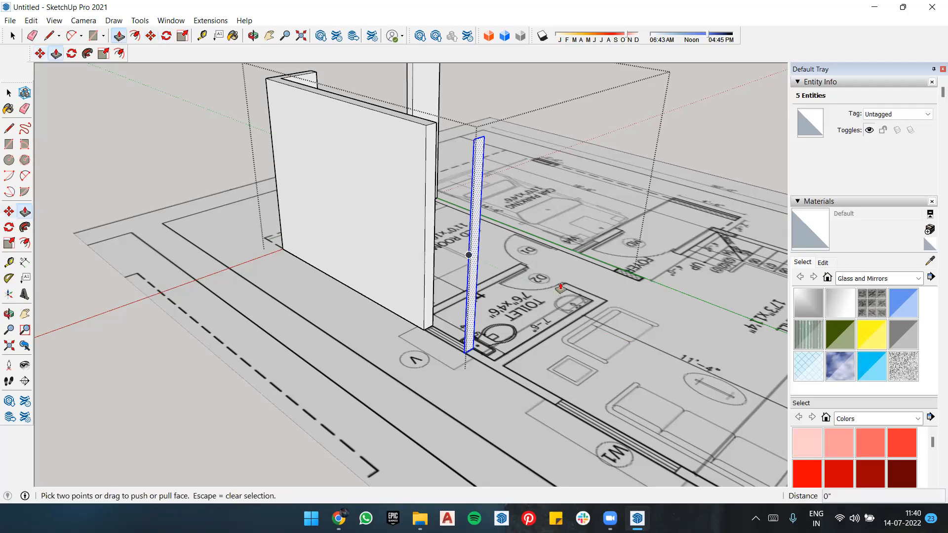
{"action": "scroll", "coordinate": [473, 257], "scroll_direction": "up", "scroll_amount": 2}
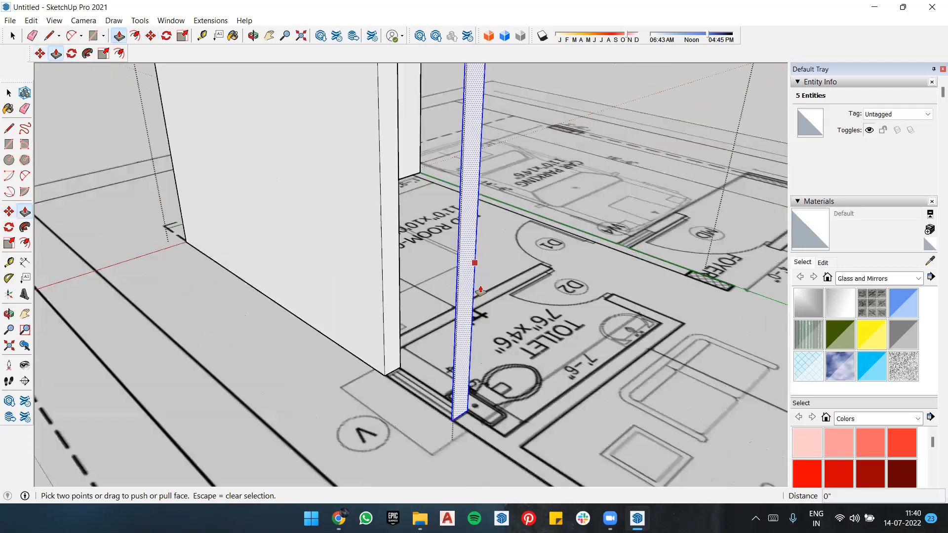
{"action": "scroll", "coordinate": [475, 271], "scroll_direction": "down", "scroll_amount": 3}
{"action": "left_click", "coordinate": [507, 346]}
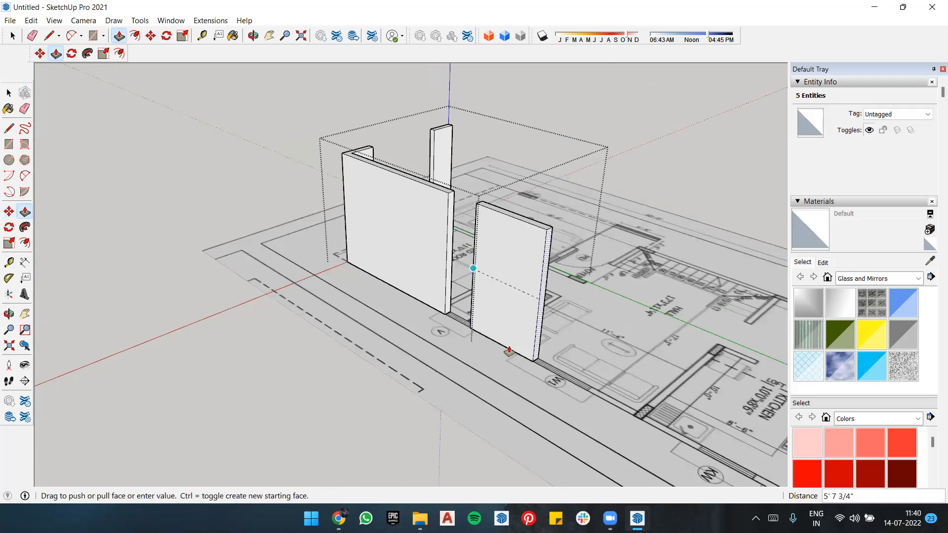
{"action": "left_click", "coordinate": [498, 354]}
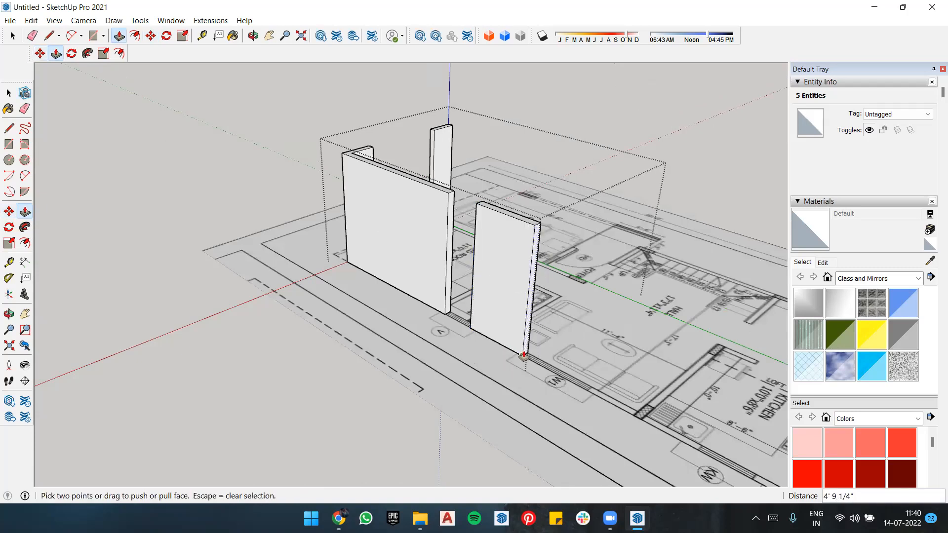
Step: Select the wall's end face at window W1 with its edges and copy it about 5'1" to the window's far end
{"action": "scroll", "coordinate": [534, 386], "scroll_direction": "up", "scroll_amount": 2}
{"action": "scroll", "coordinate": [493, 327], "scroll_direction": "up", "scroll_amount": 2}
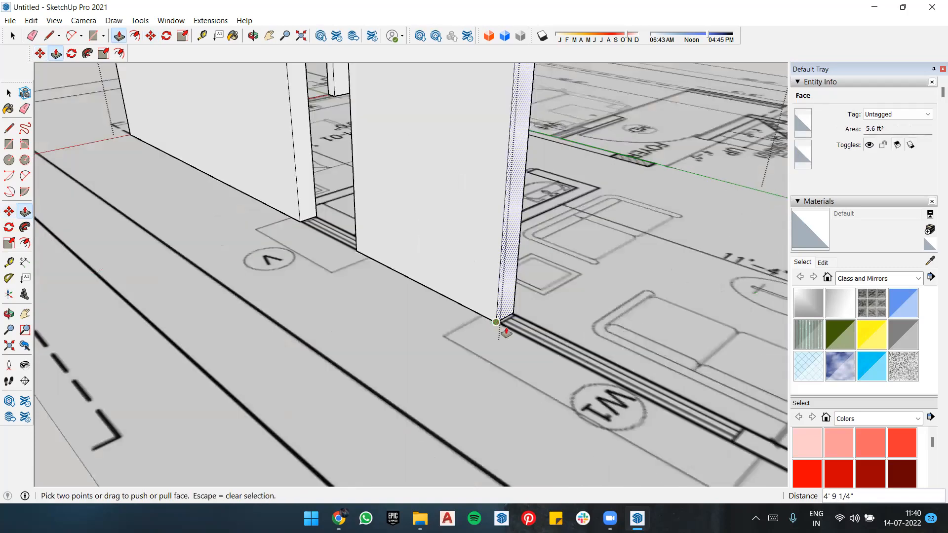
{"action": "scroll", "coordinate": [462, 309], "scroll_direction": "up", "scroll_amount": 1}
{"action": "mouse_move", "coordinate": [402, 265]}
{"action": "middle_mouse_down"}
{"action": "mouse_move", "coordinate": [266, 208]}
{"action": "mouse_move", "coordinate": [364, 271]}
{"action": "mouse_move", "coordinate": [402, 274]}
{"action": "middle_mouse_up"}
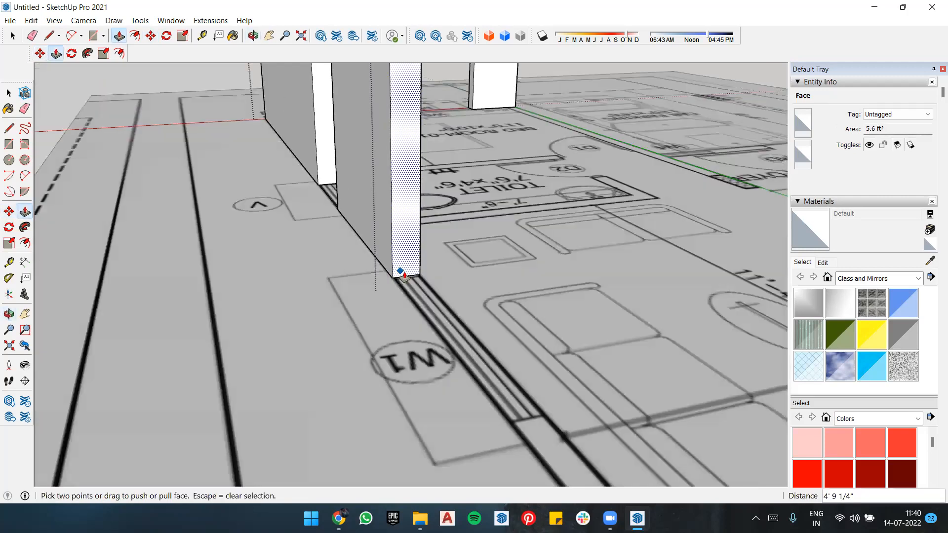
{"action": "key", "text": "space"}
{"action": "scroll", "coordinate": [408, 236], "scroll_direction": "down", "scroll_amount": 1}
{"action": "double_click", "coordinate": [410, 254]}
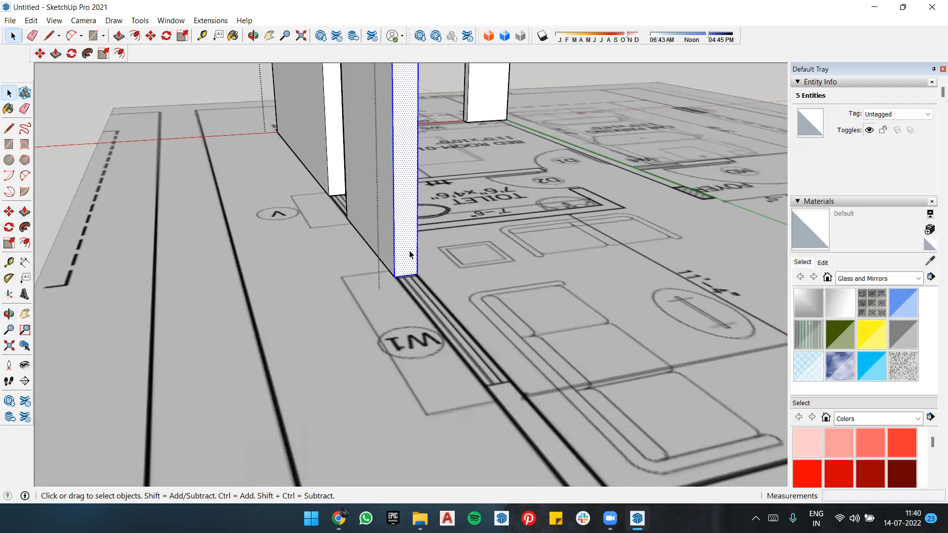
{"action": "key", "text": "m"}
{"action": "left_click", "coordinate": [394, 276]}
{"action": "key", "text": "ctrl"}
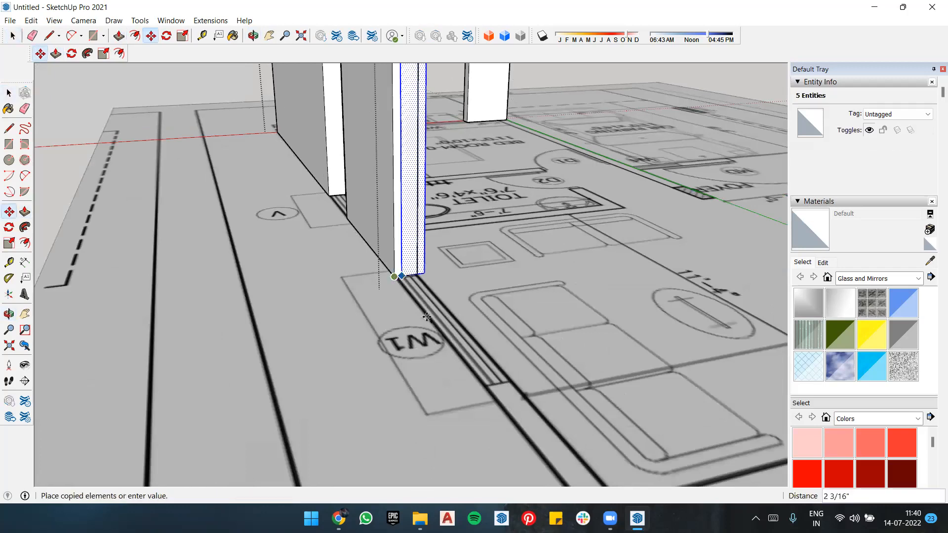
{"action": "left_click", "coordinate": [481, 388]}
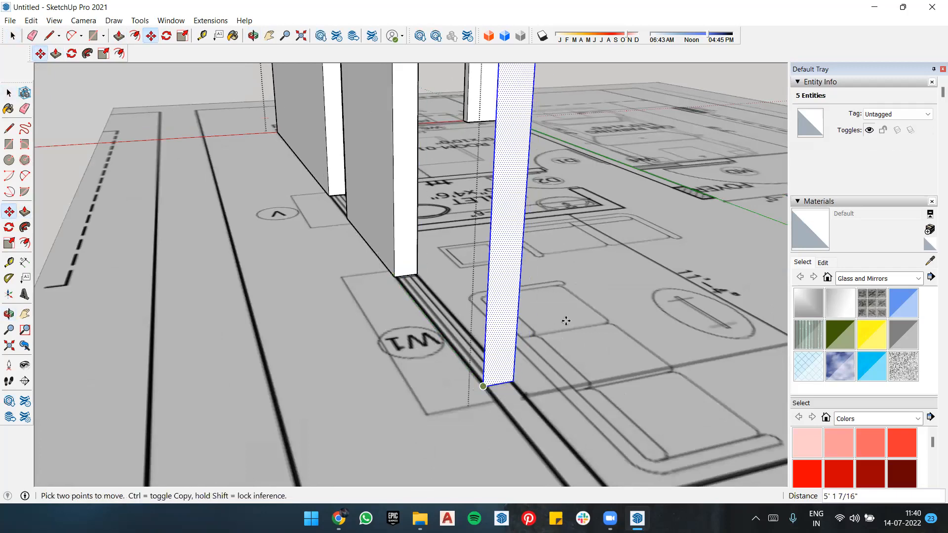
Step: Extrude the copied end face beyond window W1 about 3'11" along the wall line to the kitchen corner
{"action": "key", "text": "p"}
{"action": "left_click", "coordinate": [507, 280]}
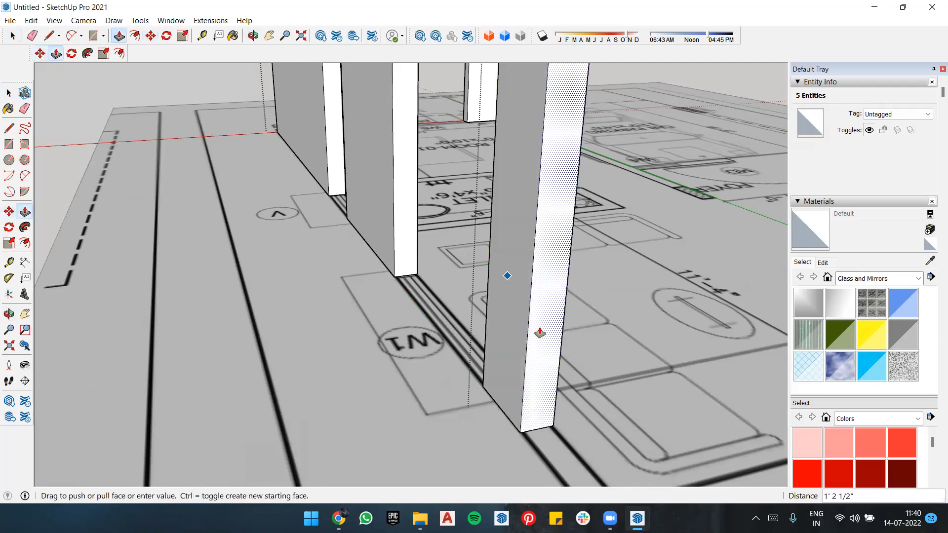
{"action": "scroll", "coordinate": [538, 332], "scroll_direction": "down", "scroll_amount": 2}
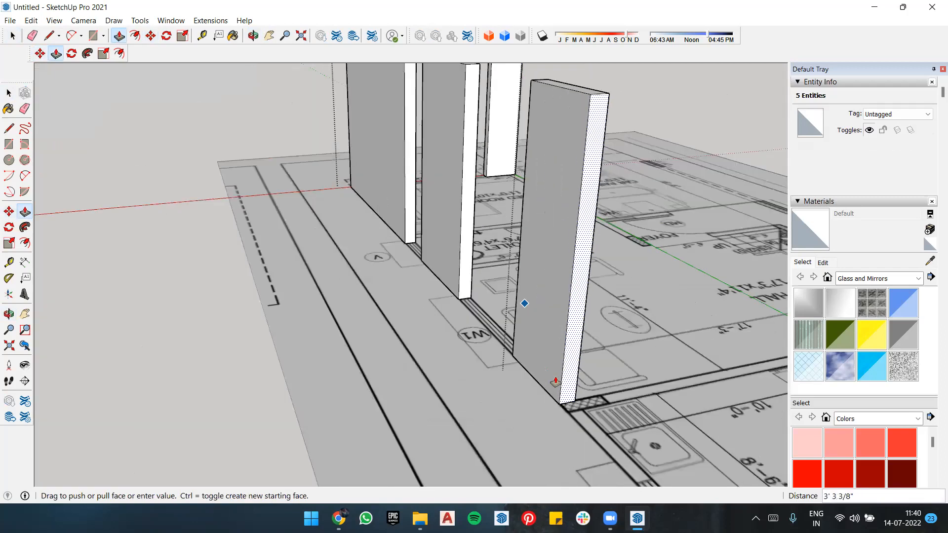
{"action": "left_click", "coordinate": [562, 384]}
{"action": "mouse_move", "coordinate": [561, 384]}
{"action": "middle_mouse_down"}
{"action": "mouse_move", "coordinate": [549, 417]}
{"action": "mouse_move", "coordinate": [461, 354]}
{"action": "mouse_move", "coordinate": [543, 368]}
{"action": "mouse_move", "coordinate": [559, 385]}
{"action": "middle_mouse_up"}
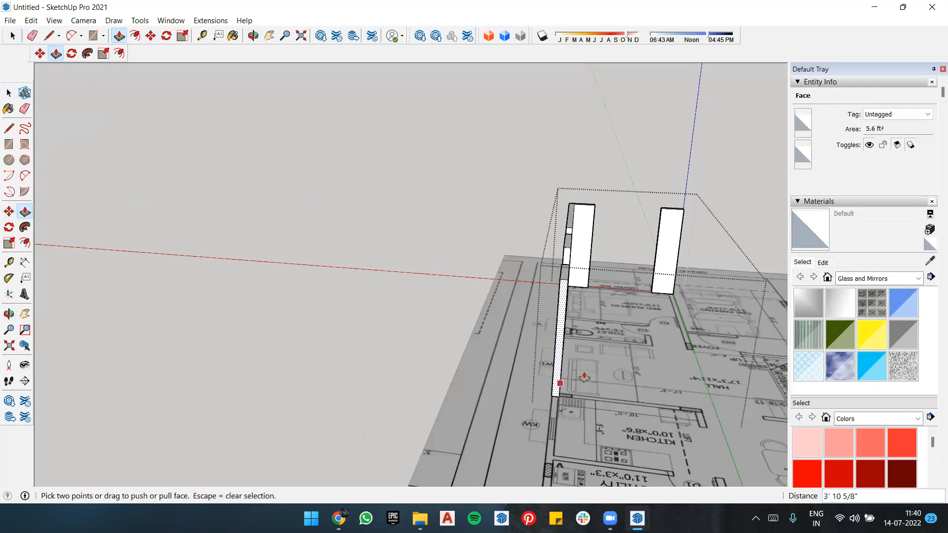
Step: Extend the wall's end face about another 3'4" along the kitchen to the near end of window KW
{"action": "scroll", "coordinate": [585, 373], "scroll_direction": "down", "scroll_amount": 2}
{"action": "scroll", "coordinate": [571, 376], "scroll_direction": "up", "scroll_amount": 3}
{"action": "left_click", "coordinate": [553, 376]}
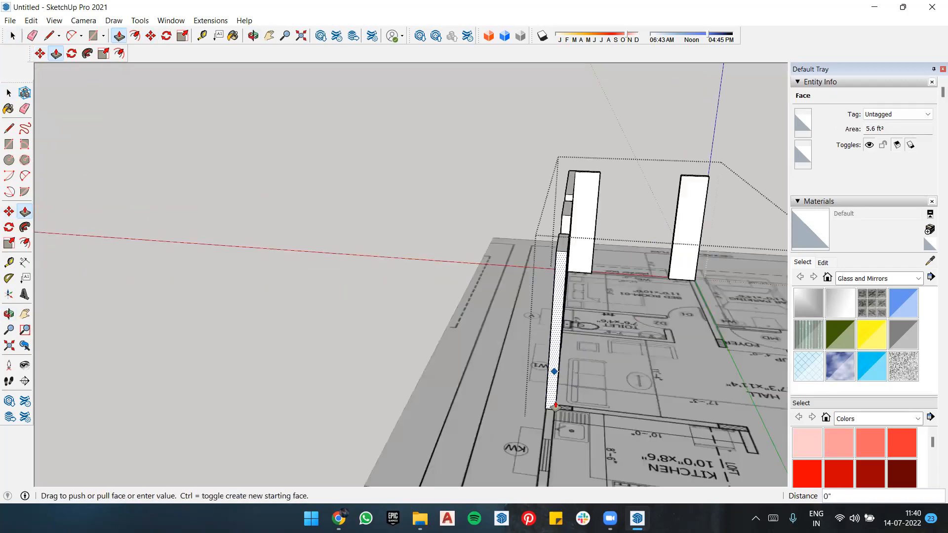
{"action": "middle_click_drag", "start_coordinate": [554, 372], "coordinate": [615, 387]}
{"action": "scroll", "coordinate": [614, 388], "scroll_direction": "up", "scroll_amount": 2}
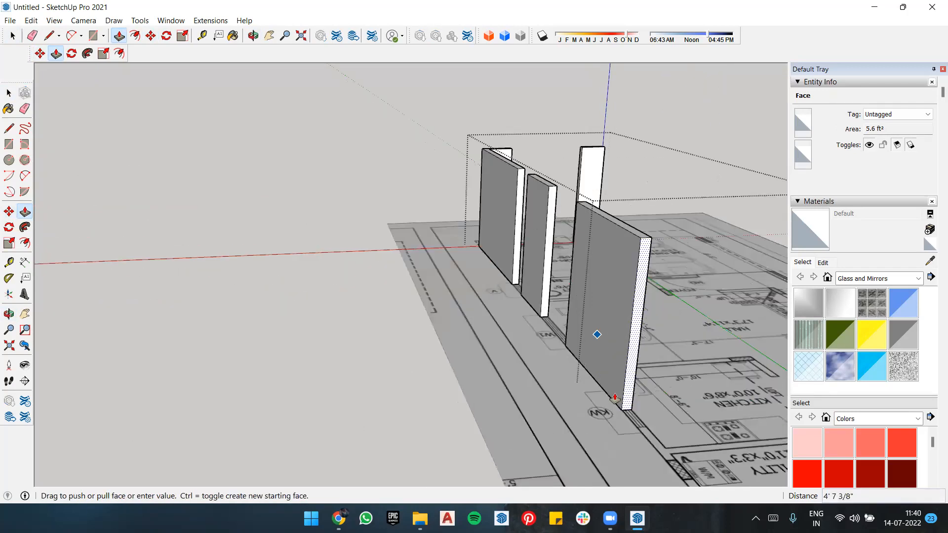
{"action": "scroll", "coordinate": [608, 390], "scroll_direction": "up", "scroll_amount": 4}
{"action": "scroll", "coordinate": [552, 332], "scroll_direction": "down", "scroll_amount": 3}
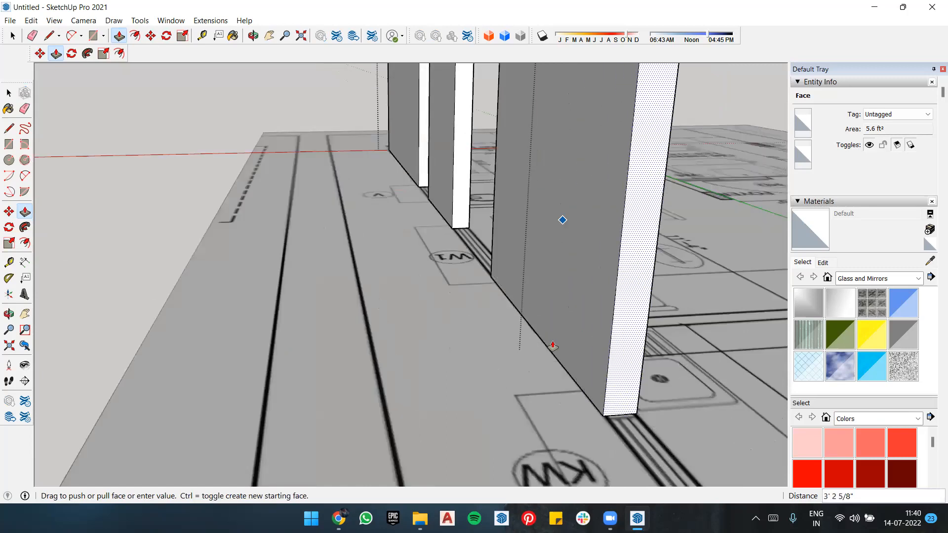
{"action": "left_click", "coordinate": [590, 311]}
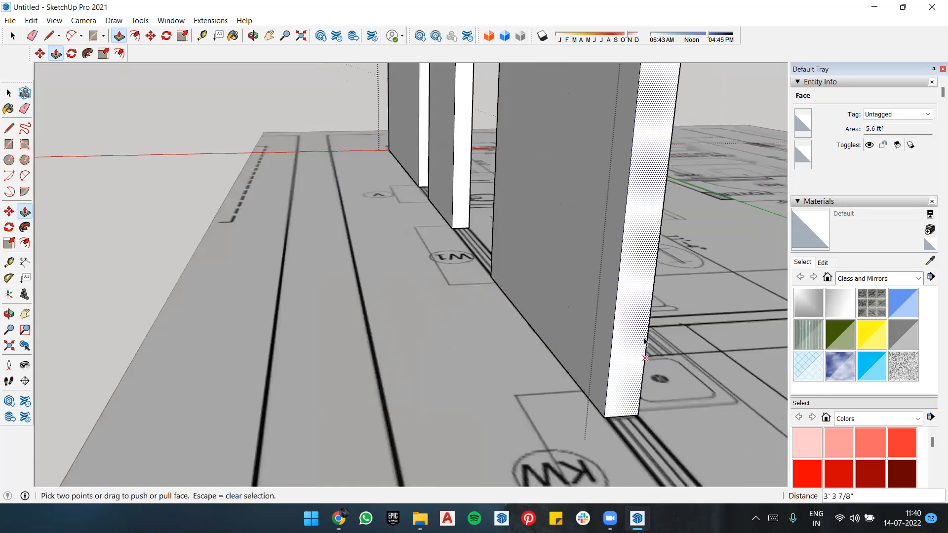
Step: Select the wall's end face at window KW with its edges and copy it about 3'1" to the window's far end
{"action": "key", "text": "space"}
{"action": "left_click", "coordinate": [635, 322]}
{"action": "double_click", "coordinate": [635, 320]}
{"action": "key", "text": "m"}
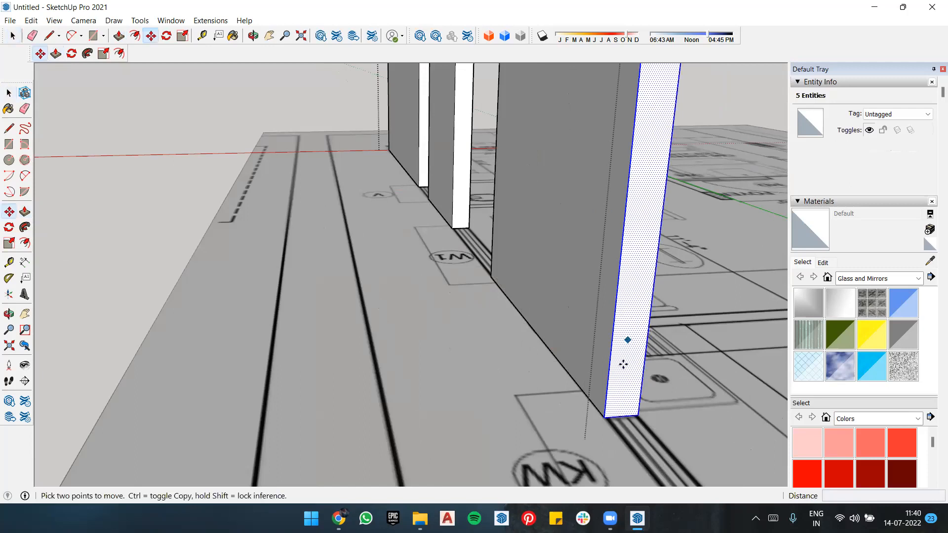
{"action": "left_click", "coordinate": [604, 417]}
{"action": "key", "text": "ctrl"}
{"action": "scroll", "coordinate": [641, 410], "scroll_direction": "down", "scroll_amount": 5}
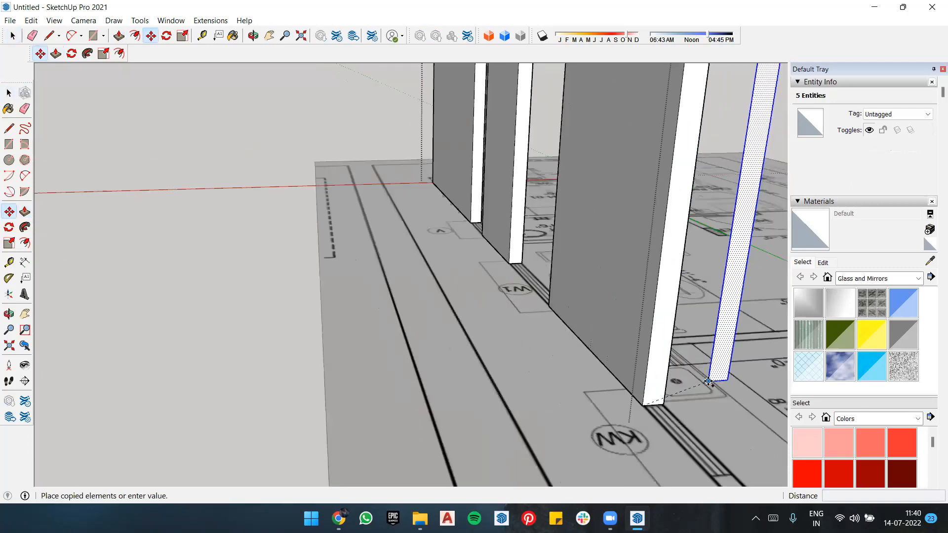
{"action": "scroll", "coordinate": [708, 412], "scroll_direction": "up", "scroll_amount": 4}
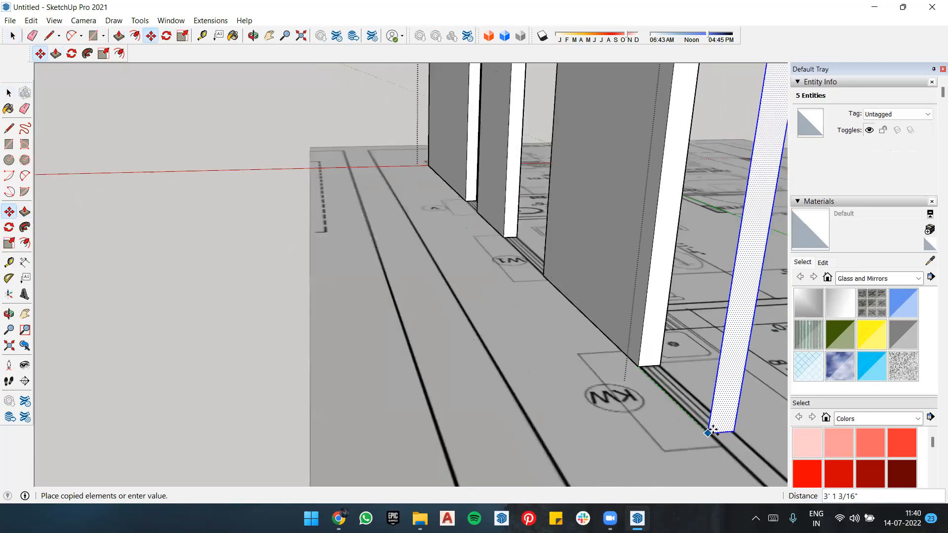
{"action": "left_click", "coordinate": [731, 417]}
Step: Extrude the copied end face beyond window KW about 6' along the wall line to the utility's outer corner
{"action": "key", "text": "p"}
{"action": "left_click", "coordinate": [735, 358]}
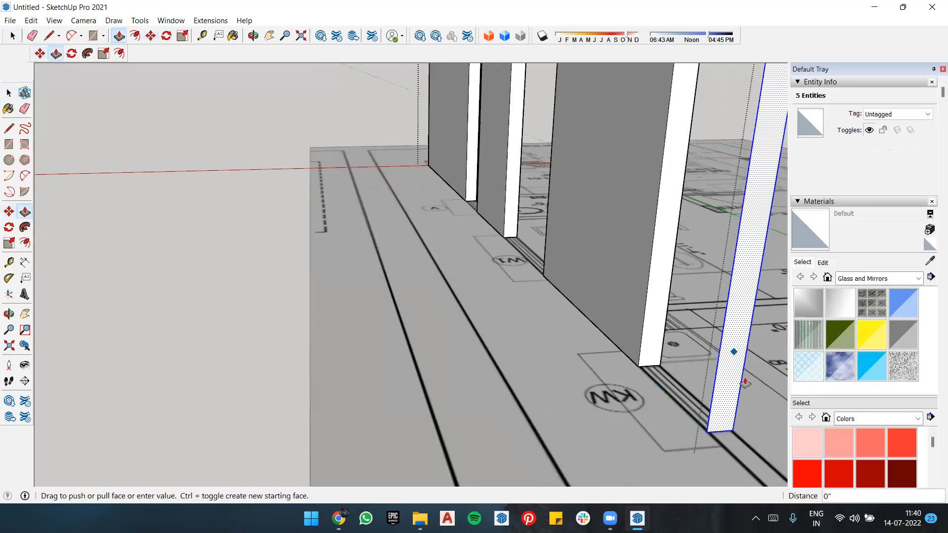
{"action": "scroll", "coordinate": [685, 364], "scroll_direction": "down", "scroll_amount": 2}
{"action": "scroll", "coordinate": [685, 364], "scroll_direction": "down", "scroll_amount": 3}
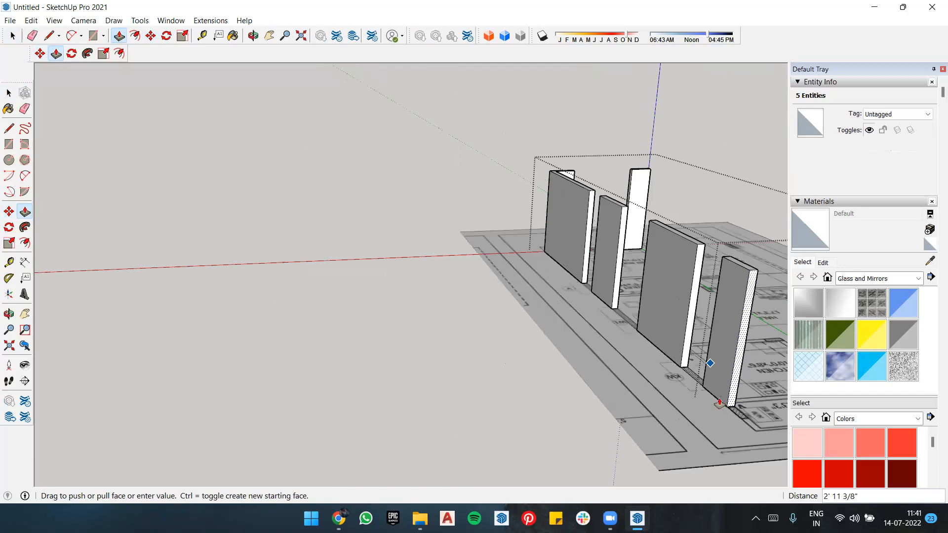
{"action": "scroll", "coordinate": [706, 410], "scroll_direction": "down", "scroll_amount": 3}
{"action": "scroll", "coordinate": [697, 416], "scroll_direction": "up", "scroll_amount": 2}
{"action": "middle_click_drag", "start_coordinate": [691, 392], "coordinate": [532, 375]}
{"action": "scroll", "coordinate": [617, 427], "scroll_direction": "up", "scroll_amount": 3}
{"action": "middle_click_drag", "start_coordinate": [621, 420], "coordinate": [629, 356]}
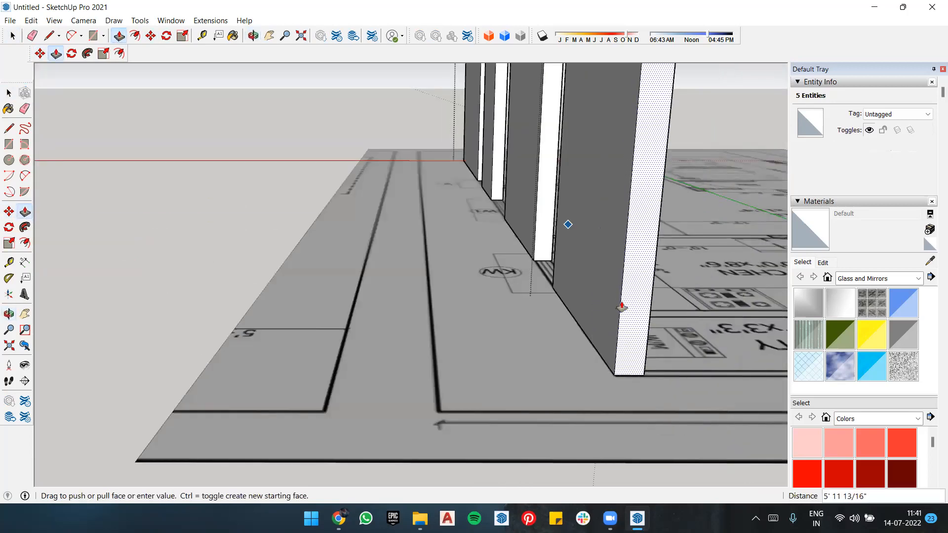
{"action": "left_click", "coordinate": [621, 307]}
Step: Push the wall's end face slightly outward so it lines up with the outer corner of the utility on the plan
{"action": "middle_click_drag", "start_coordinate": [552, 326], "coordinate": [508, 307]}
{"action": "scroll", "coordinate": [508, 306], "scroll_direction": "down", "scroll_amount": 3}
{"action": "middle_click_drag", "start_coordinate": [626, 330], "coordinate": [313, 333]}
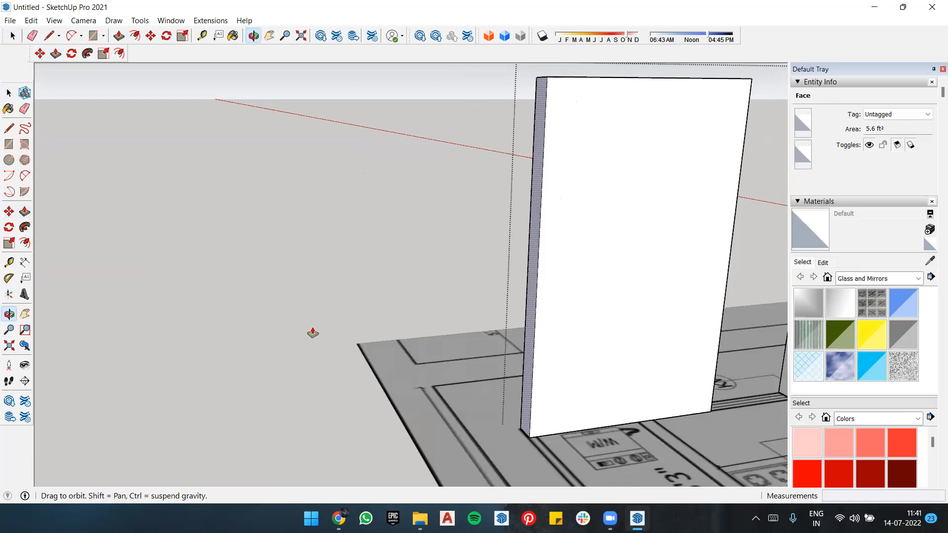
{"action": "scroll", "coordinate": [312, 333], "scroll_direction": "down", "scroll_amount": 3}
{"action": "key", "text": "l"}
{"action": "scroll", "coordinate": [442, 398], "scroll_direction": "up", "scroll_amount": 5}
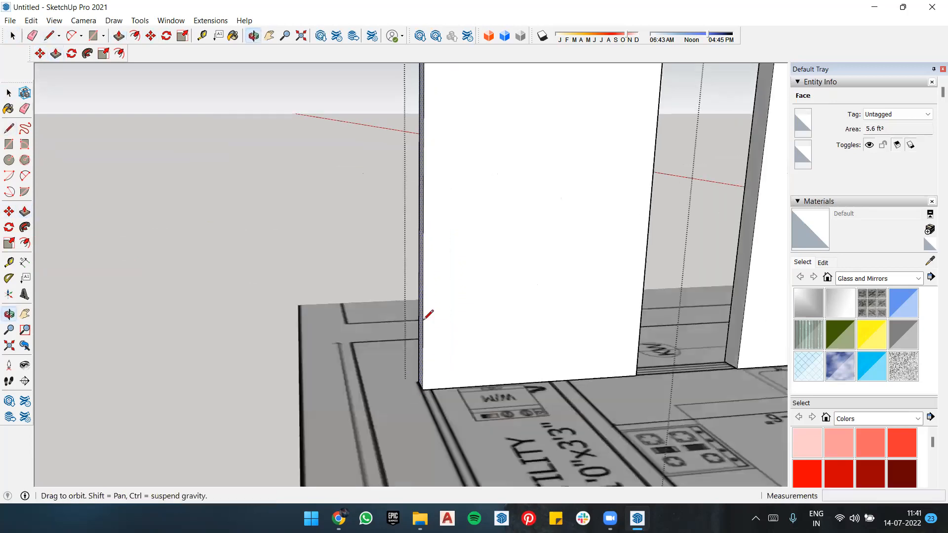
{"action": "scroll", "coordinate": [424, 318], "scroll_direction": "down", "scroll_amount": 3}
{"action": "mouse_move", "coordinate": [408, 338]}
{"action": "middle_mouse_down"}
{"action": "mouse_move", "coordinate": [423, 370]}
{"action": "mouse_move", "coordinate": [423, 327]}
{"action": "mouse_move", "coordinate": [423, 339]}
{"action": "middle_mouse_up"}
{"action": "scroll", "coordinate": [423, 328], "scroll_direction": "up", "scroll_amount": 5}
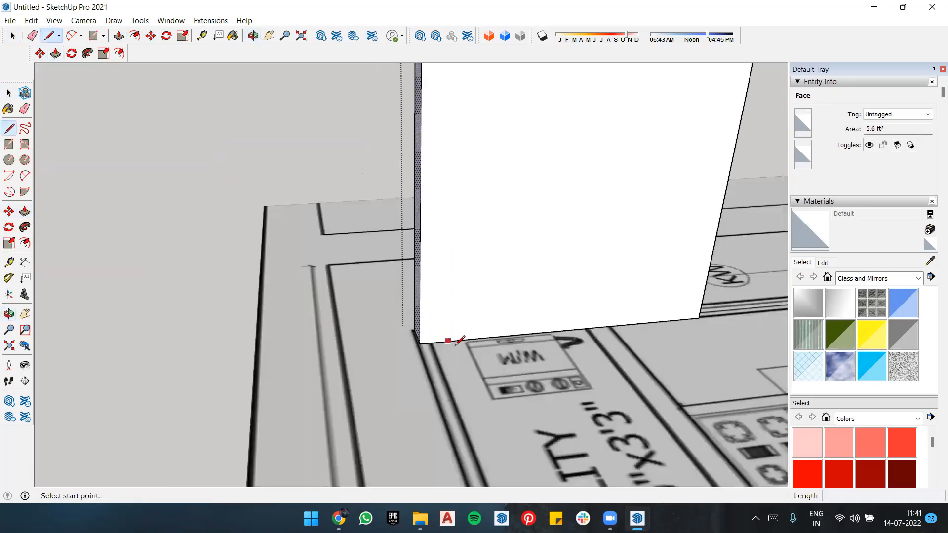
{"action": "key", "text": "p"}
{"action": "left_click", "coordinate": [411, 291]}
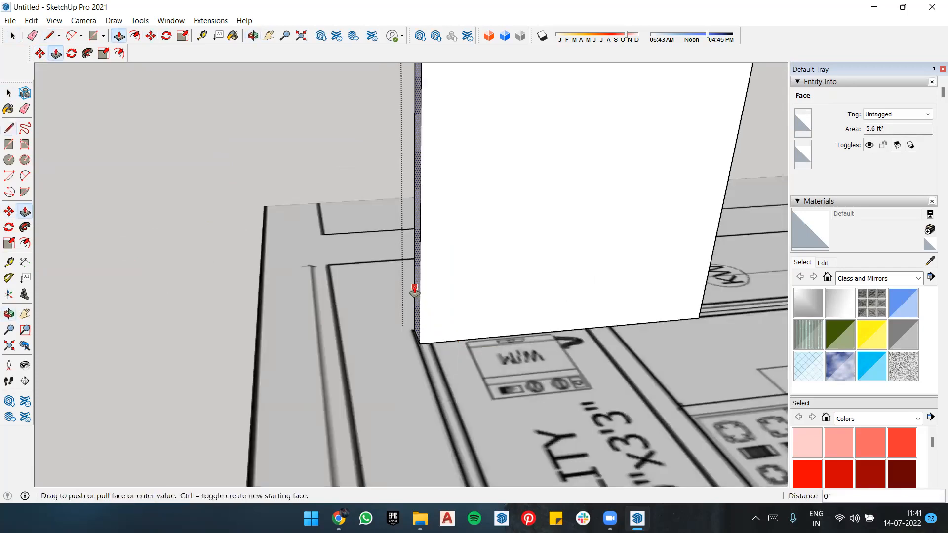
{"action": "left_click", "coordinate": [409, 292]}
Step: Draw a vertical line up the wall's inner face, marking off the thickness of the utility's outer wall
{"action": "key", "text": "l"}
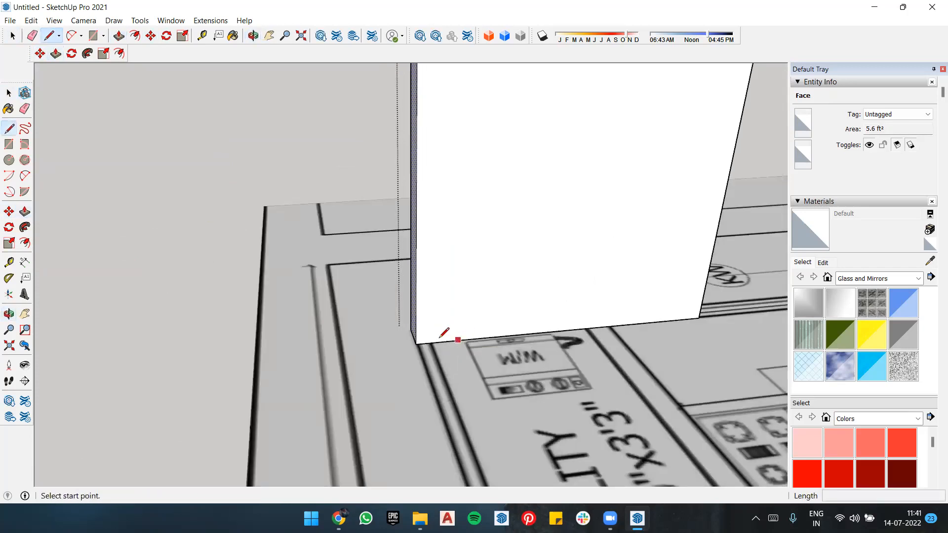
{"action": "left_click", "coordinate": [433, 342]}
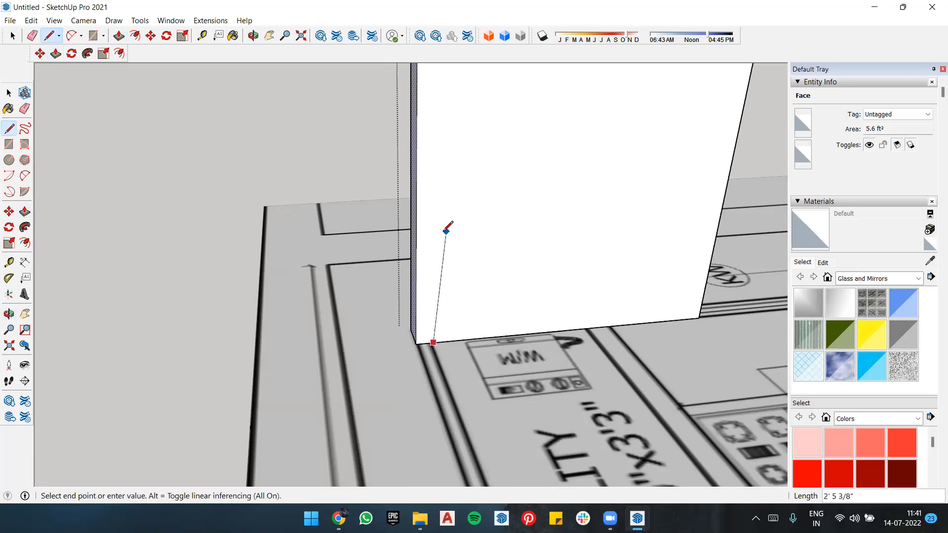
{"action": "scroll", "coordinate": [445, 207], "scroll_direction": "down", "scroll_amount": 5}
{"action": "left_click", "coordinate": [448, 66]}
{"action": "key", "text": "p"}
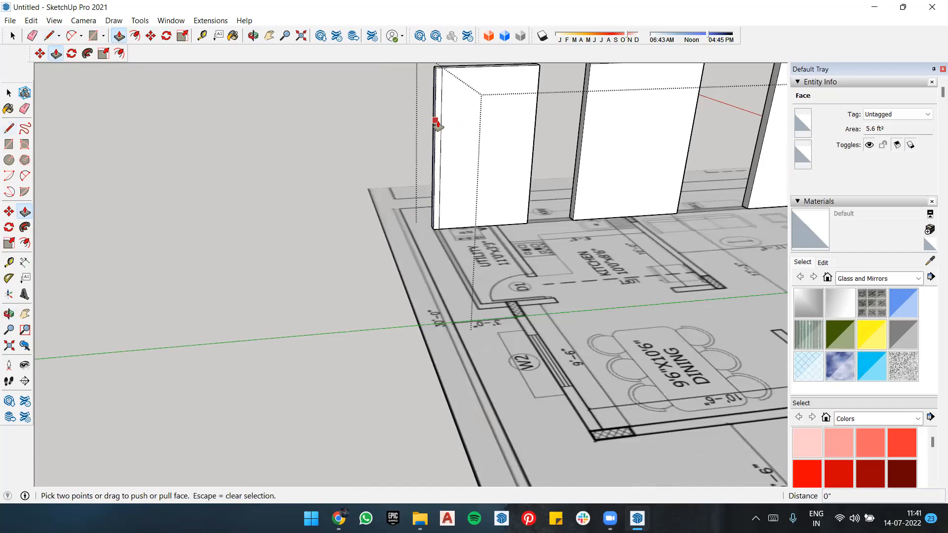
{"action": "key", "text": "space"}
{"action": "key", "text": "p"}
{"action": "key", "text": "space"}
{"action": "key", "text": "p"}
{"action": "left_click_drag", "start_coordinate": [439, 122], "coordinate": [451, 295]}
{"action": "key", "text": "Escape"}
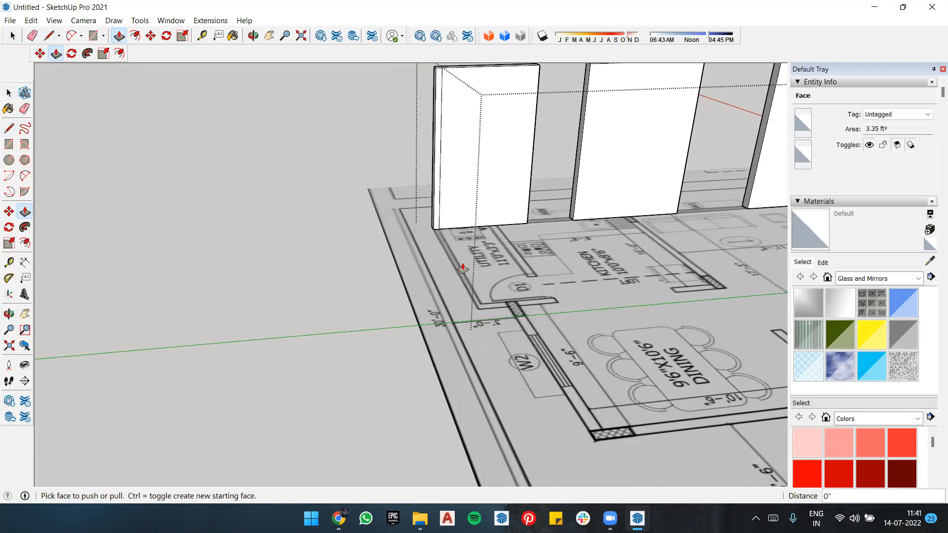
Step: Extrude the marked strip at the corner about 10'6" along the utility's outer wall to its end near door D1
{"action": "scroll", "coordinate": [454, 257], "scroll_direction": "up", "scroll_amount": 4}
{"action": "left_click_drag", "start_coordinate": [415, 178], "coordinate": [506, 388]}
{"action": "middle_click_drag", "start_coordinate": [641, 364], "coordinate": [371, 318]}
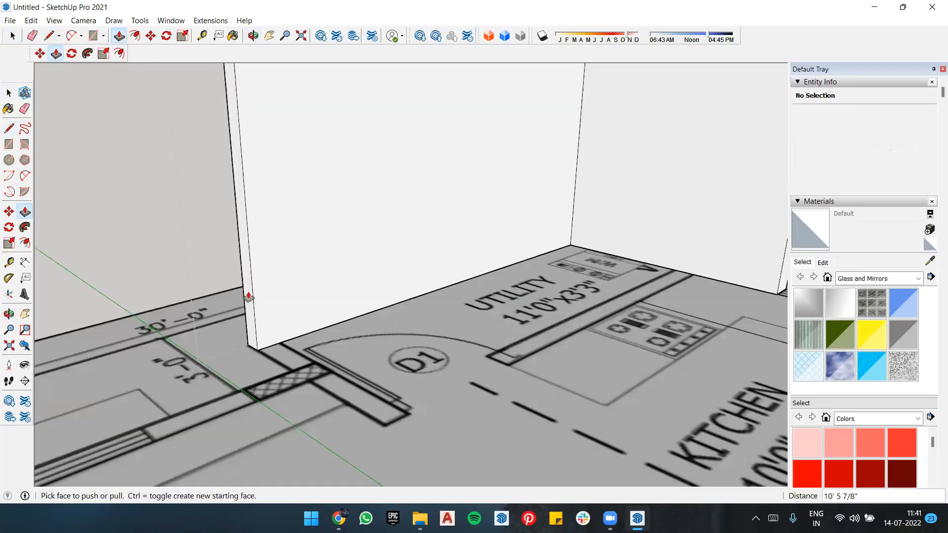
Step: Draw a 9'8" vertical line on the utility wall's inner face near door D1, marking the adjoining wall's thickness
{"action": "key", "text": "l"}
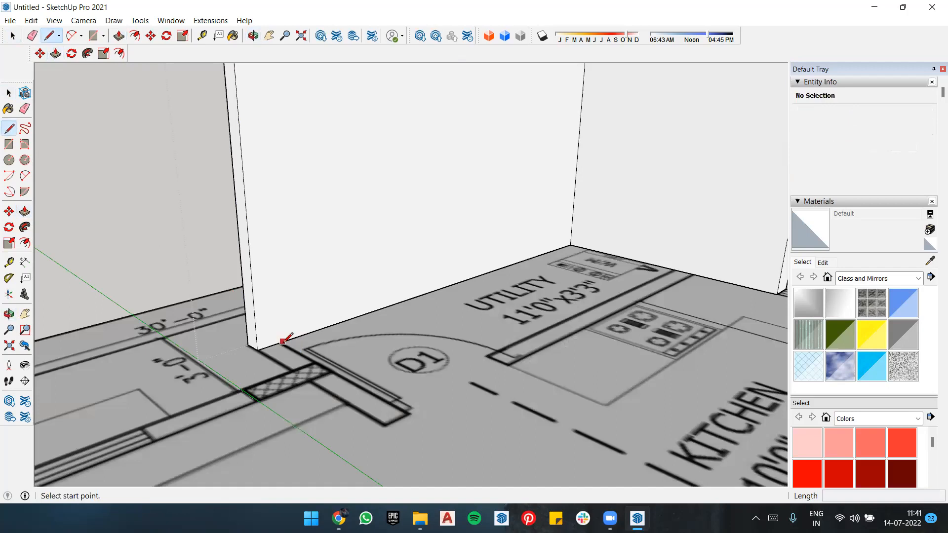
{"action": "left_click", "coordinate": [281, 341]}
{"action": "scroll", "coordinate": [287, 215], "scroll_direction": "down", "scroll_amount": 2}
{"action": "scroll", "coordinate": [289, 209], "scroll_direction": "down", "scroll_amount": 1}
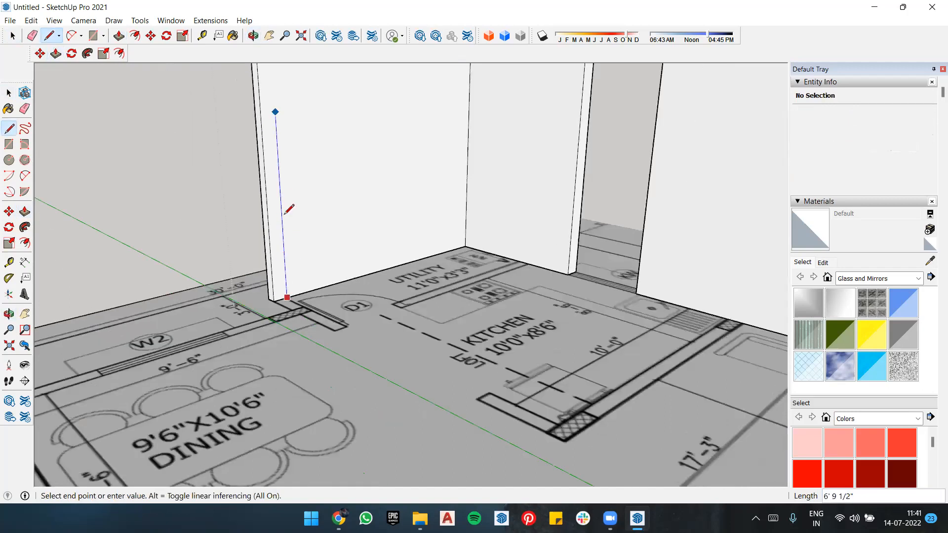
{"action": "scroll", "coordinate": [282, 119], "scroll_direction": "down", "scroll_amount": 2}
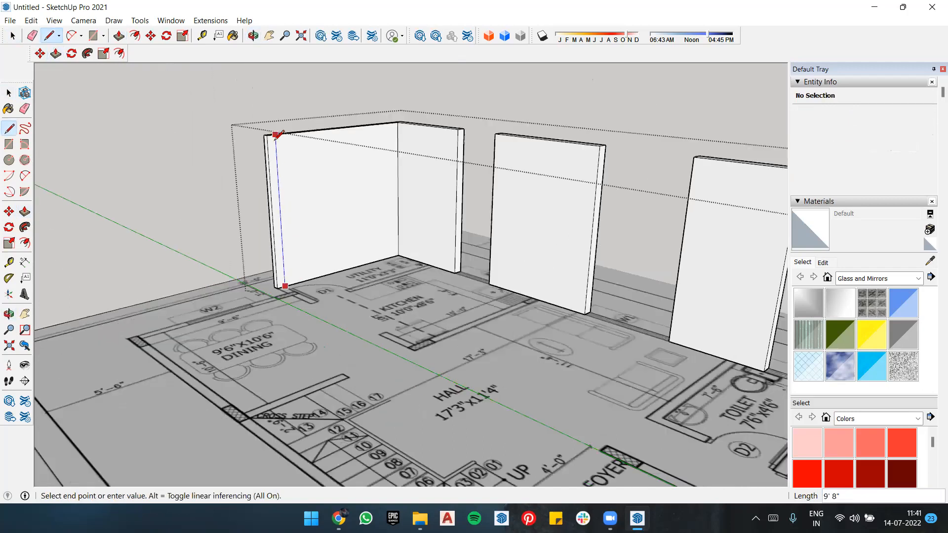
{"action": "left_click", "coordinate": [292, 159]}
Step: Extrude the marked strip along the short wall beside door D1 to that wall's end on the plan
{"action": "scroll", "coordinate": [296, 185], "scroll_direction": "up", "scroll_amount": 3}
{"action": "key", "text": "p"}
{"action": "left_click", "coordinate": [292, 277]}
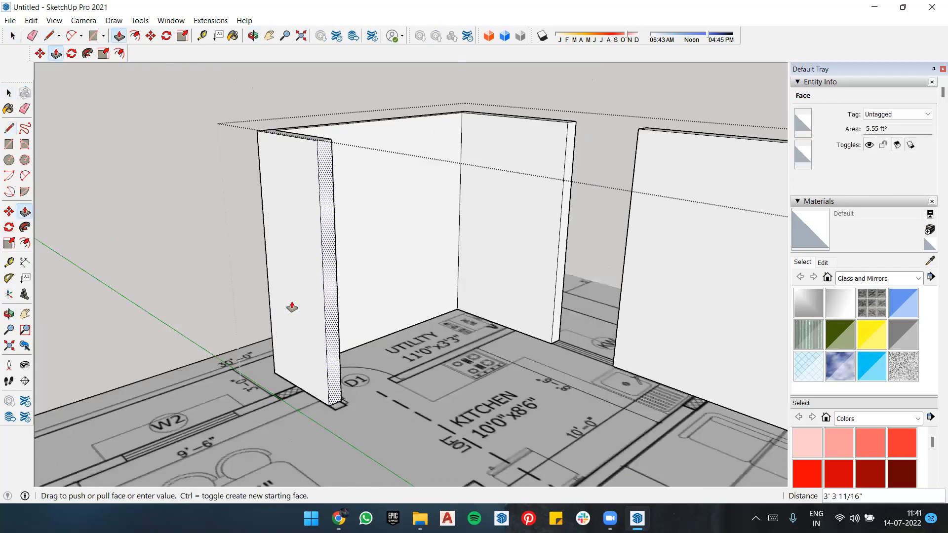
{"action": "left_click", "coordinate": [291, 312]}
Step: Try to draw a rectangle about 5 1/2" wide and 9'8" high on the short wall's outer face above the hatched block near W2
{"action": "middle_click_drag", "start_coordinate": [433, 301], "coordinate": [515, 295]}
{"action": "scroll", "coordinate": [373, 326], "scroll_direction": "down", "scroll_amount": 3}
{"action": "middle_click_drag", "start_coordinate": [374, 326], "coordinate": [459, 322]}
{"action": "key", "text": "l"}
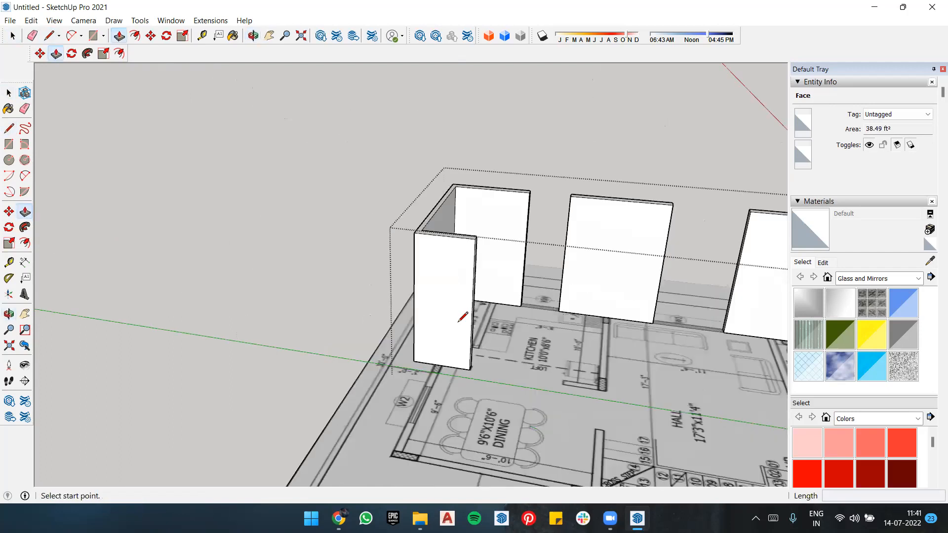
{"action": "scroll", "coordinate": [449, 359], "scroll_direction": "up", "scroll_amount": 2}
{"action": "key", "text": "r"}
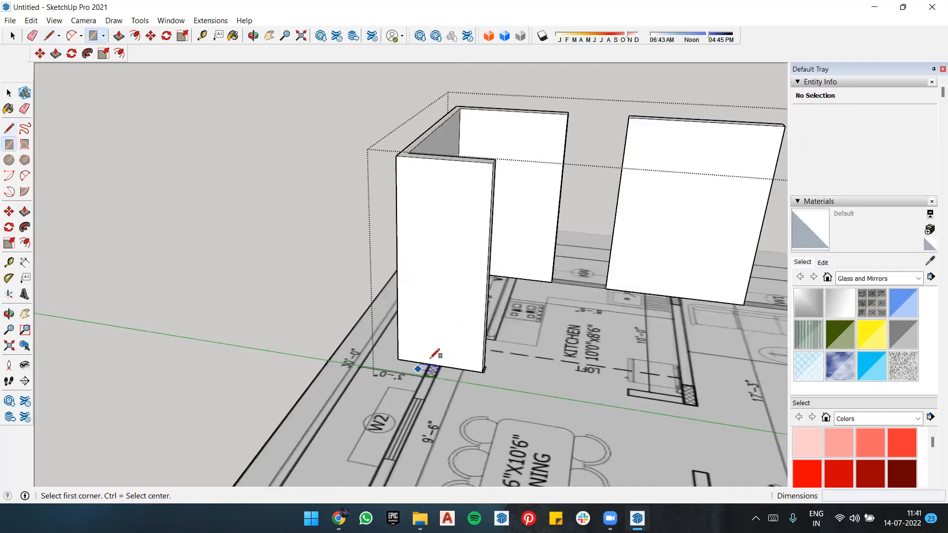
{"action": "scroll", "coordinate": [433, 361], "scroll_direction": "up", "scroll_amount": 3}
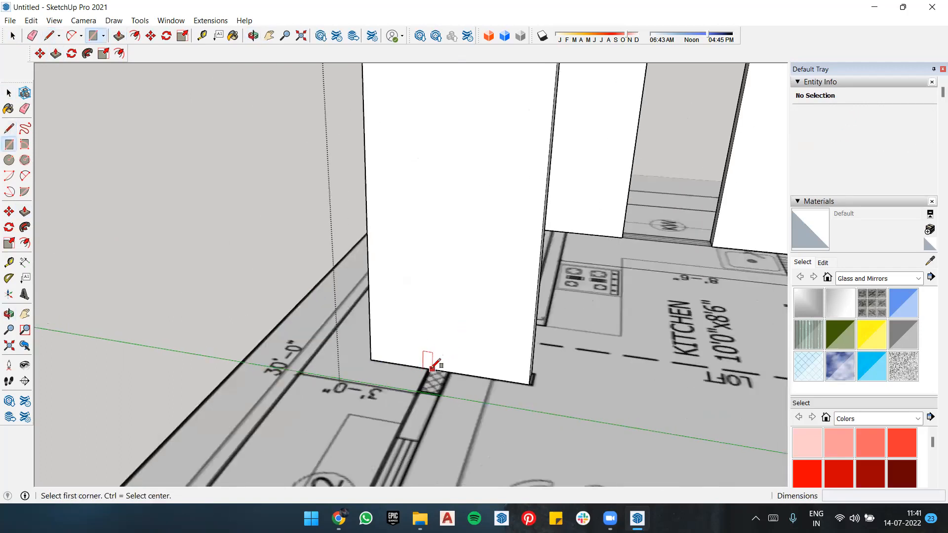
{"action": "left_click", "coordinate": [429, 368]}
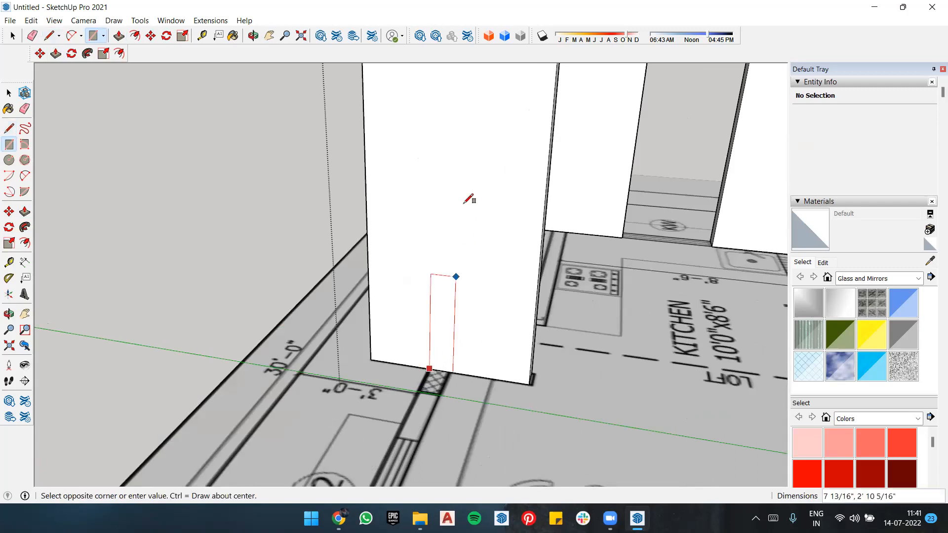
{"action": "scroll", "coordinate": [467, 98], "scroll_direction": "down", "scroll_amount": 1}
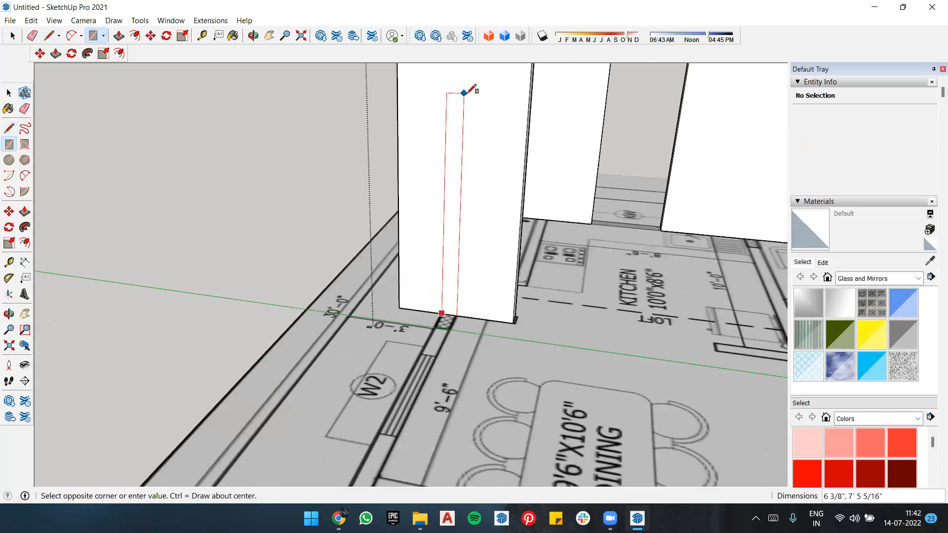
{"action": "scroll", "coordinate": [466, 96], "scroll_direction": "down", "scroll_amount": 2}
{"action": "scroll", "coordinate": [469, 76], "scroll_direction": "down", "scroll_amount": 2}
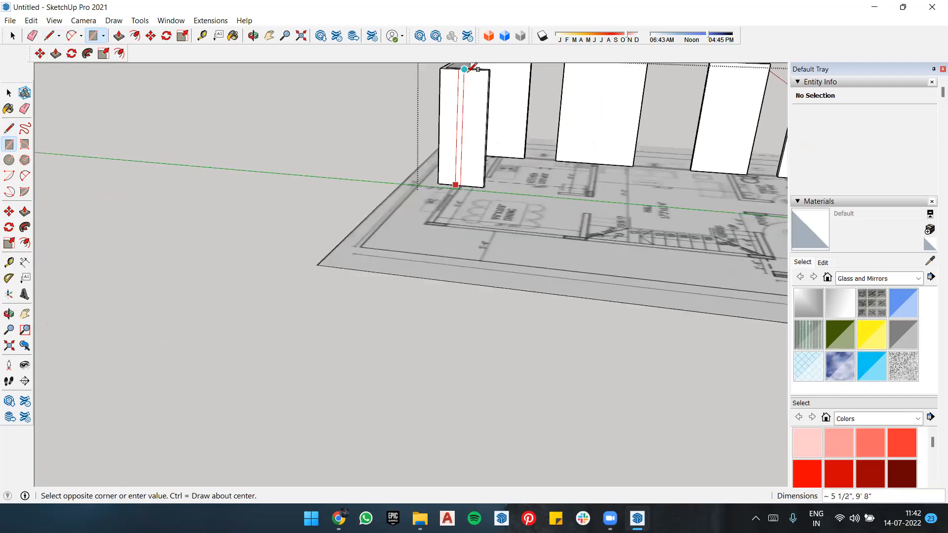
{"action": "left_click", "coordinate": [465, 70]}
{"action": "scroll", "coordinate": [457, 147], "scroll_direction": "up", "scroll_amount": 3}
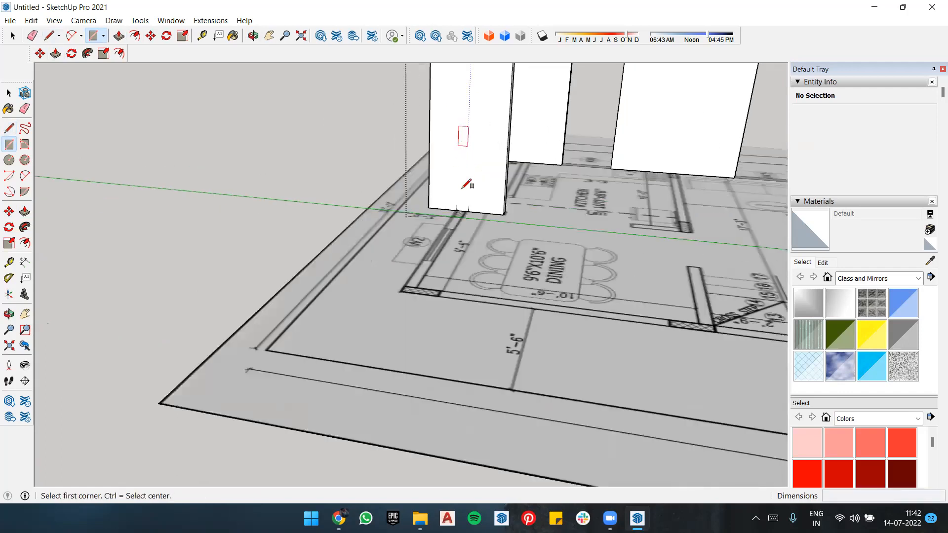
{"action": "scroll", "coordinate": [465, 178], "scroll_direction": "up", "scroll_amount": 2}
{"action": "scroll", "coordinate": [507, 214], "scroll_direction": "up", "scroll_amount": 2}
{"action": "middle_click_drag", "start_coordinate": [505, 221], "coordinate": [419, 208]}
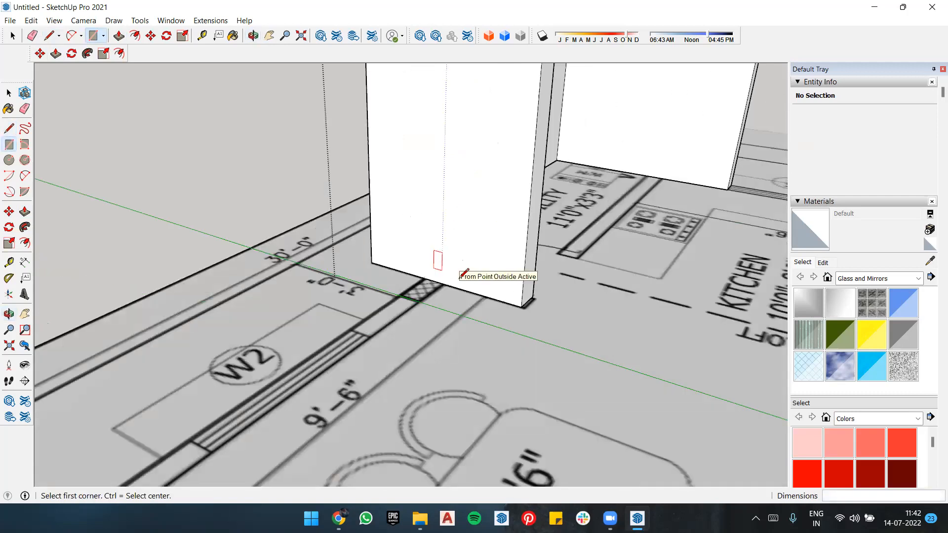
Step: Try to draw a vertical line up the short wall's outer face from the hatched block's inner edge
{"action": "key", "text": "l"}
{"action": "left_click", "coordinate": [441, 283]}
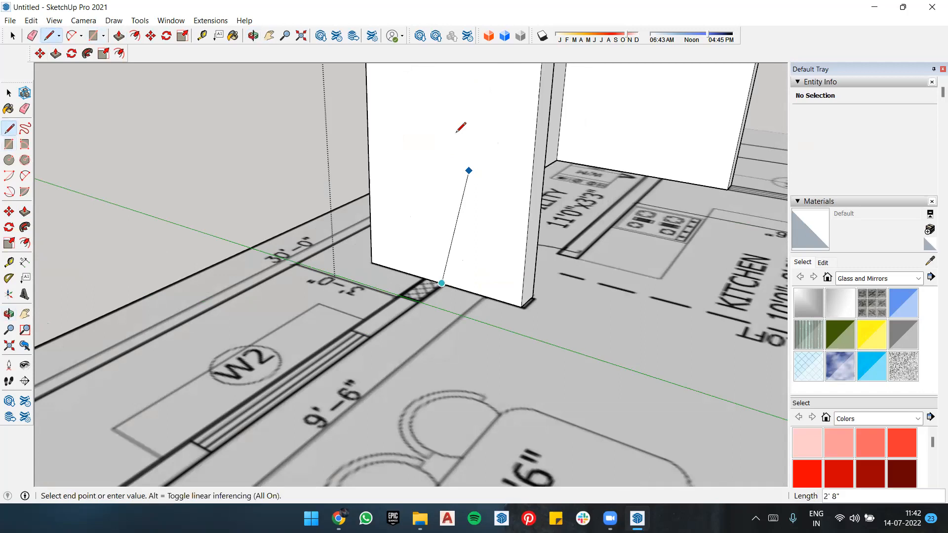
{"action": "scroll", "coordinate": [459, 114], "scroll_direction": "down", "scroll_amount": 2}
{"action": "scroll", "coordinate": [462, 108], "scroll_direction": "down", "scroll_amount": 1}
{"action": "type", "text": "9"}
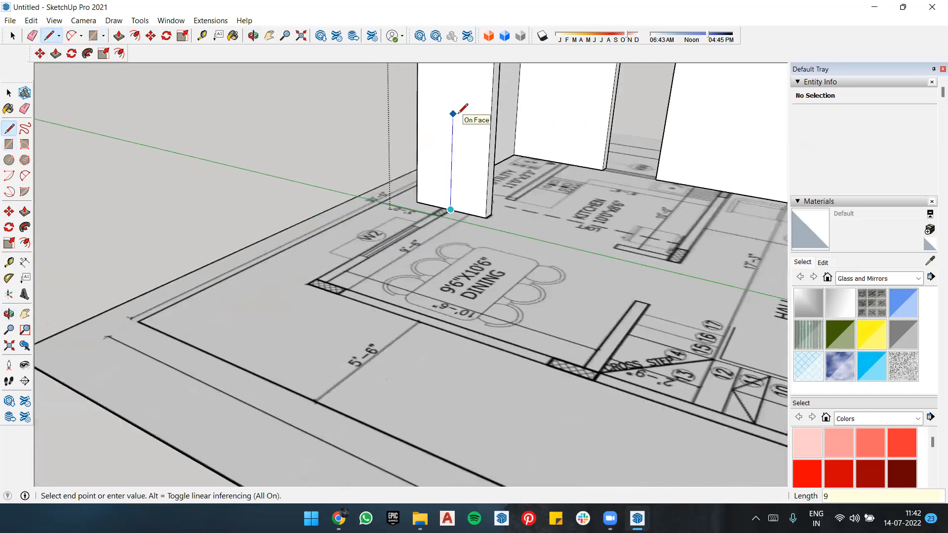
{"action": "key", "text": "Return"}
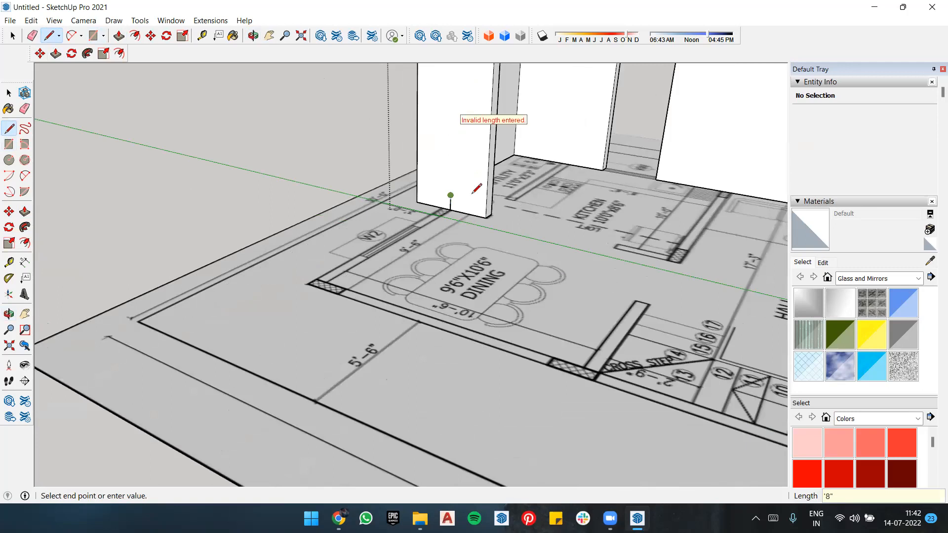
{"action": "key", "text": "Escape"}
{"action": "left_click", "coordinate": [450, 209]}
{"action": "key", "text": "Escape"}
Step: Draw a 9'8" vertical line up the short wall's outer face from the hatched block's dining-side edge
{"action": "scroll", "coordinate": [451, 200], "scroll_direction": "up", "scroll_amount": 2}
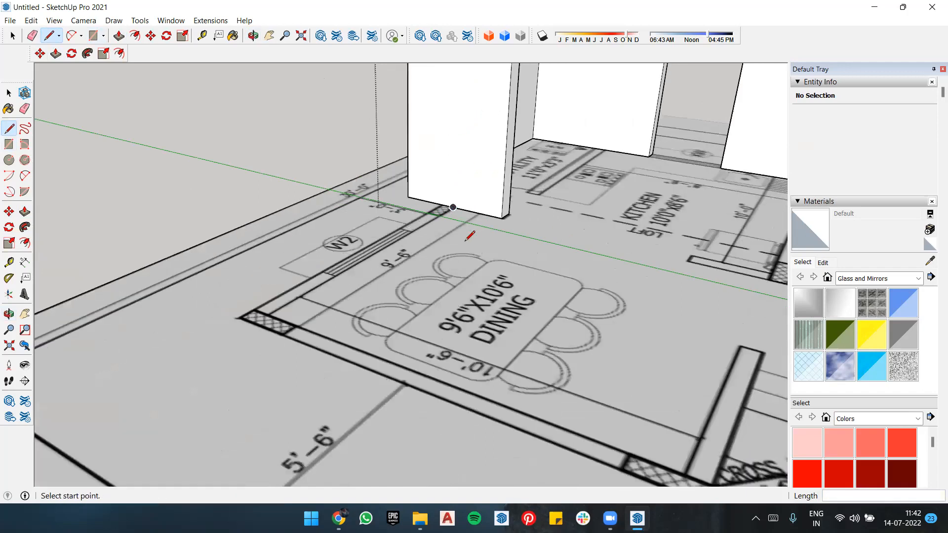
{"action": "scroll", "coordinate": [466, 239], "scroll_direction": "up", "scroll_amount": 3}
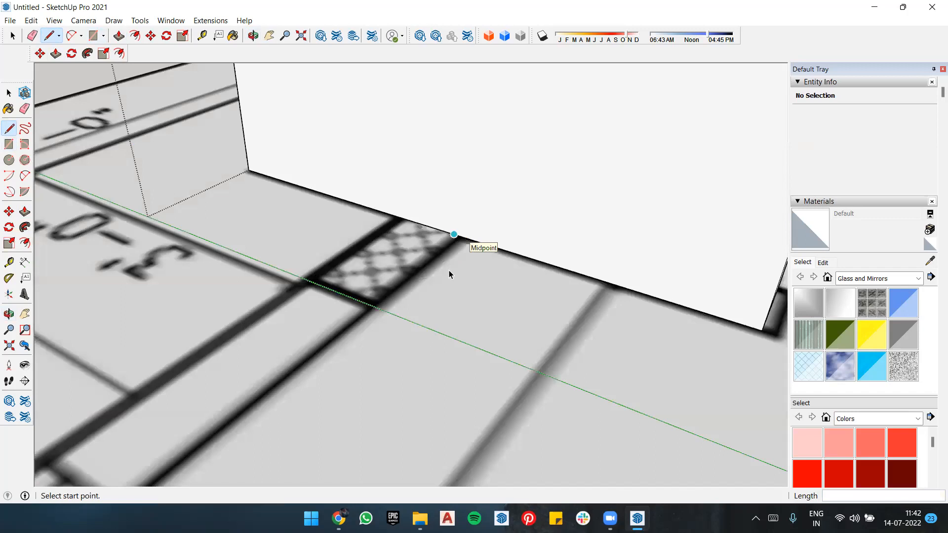
{"action": "left_click", "coordinate": [462, 237]}
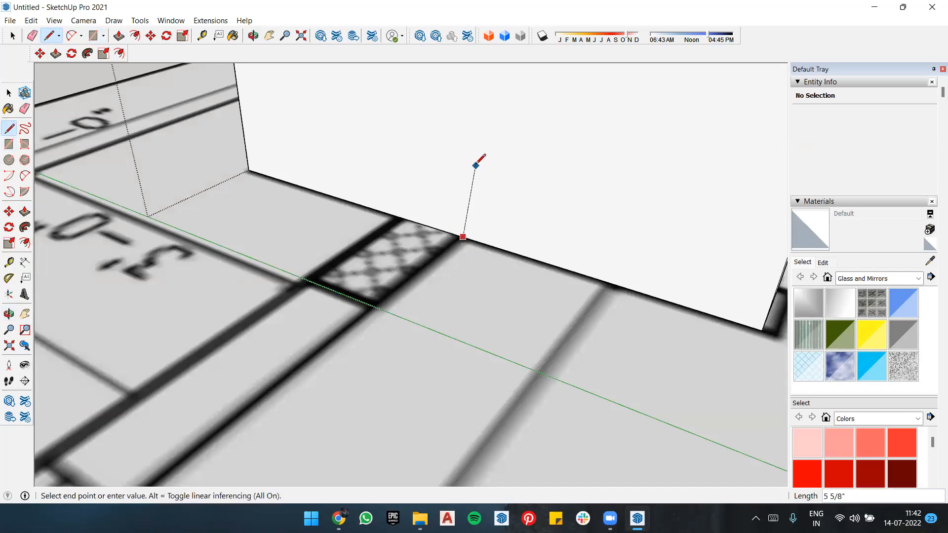
{"action": "type", "text": "9'8\""}
{"action": "key", "text": "Return"}
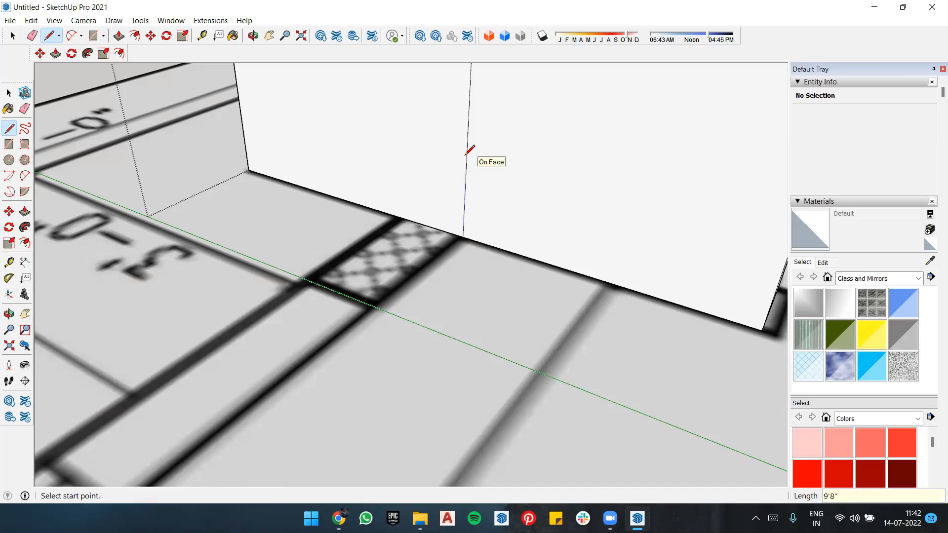
Step: Draw a second 9'8" vertical line up the short wall's outer face from the hatched block's other edge
{"action": "left_click", "coordinate": [396, 215]}
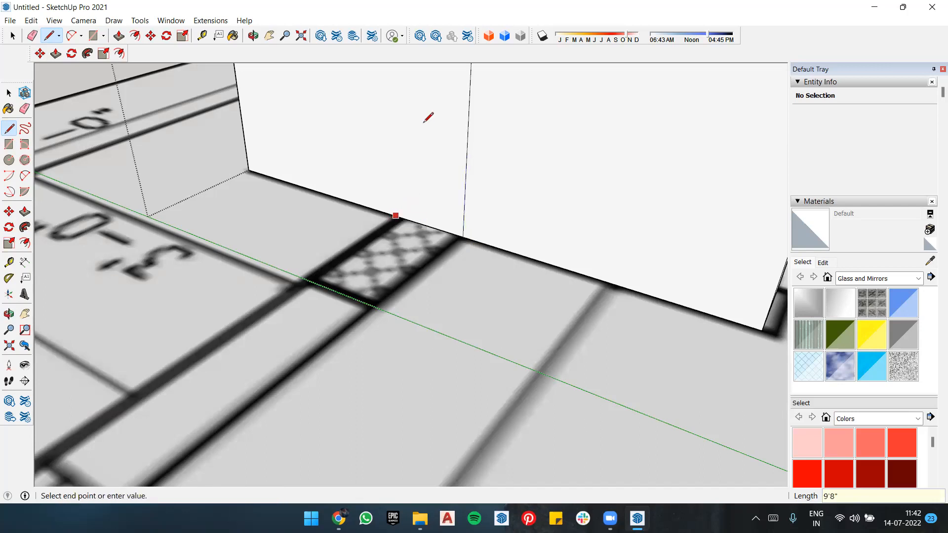
{"action": "type", "text": "9'"}
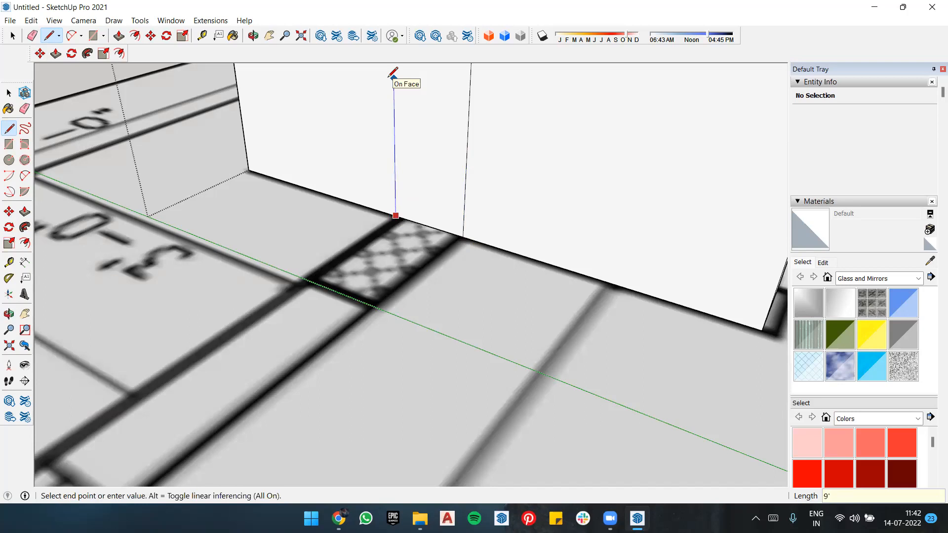
{"action": "type", "text": "8\""}
{"action": "key", "text": "Return"}
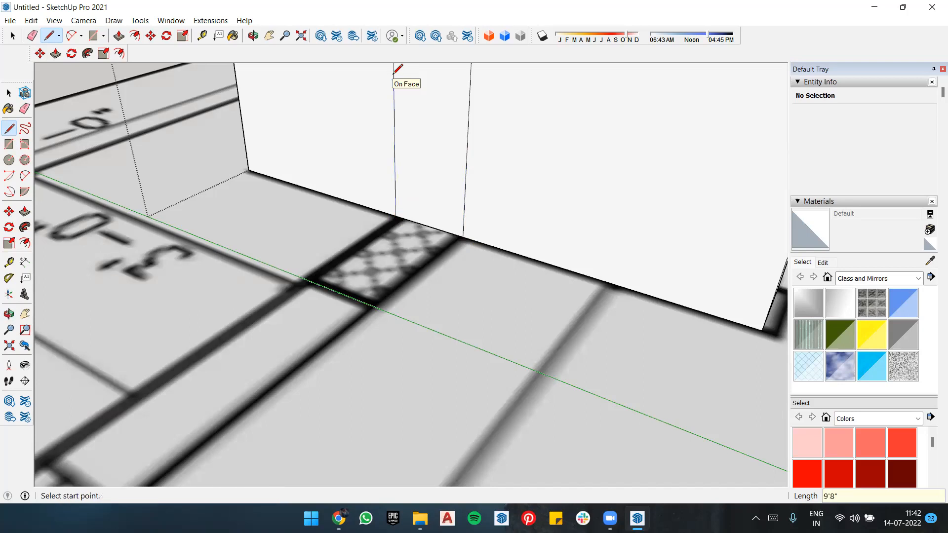
Step: Extrude the strip between the two vertical lines about 2'9 1/2" along the plan to the near edge of window W2
{"action": "key", "text": "p"}
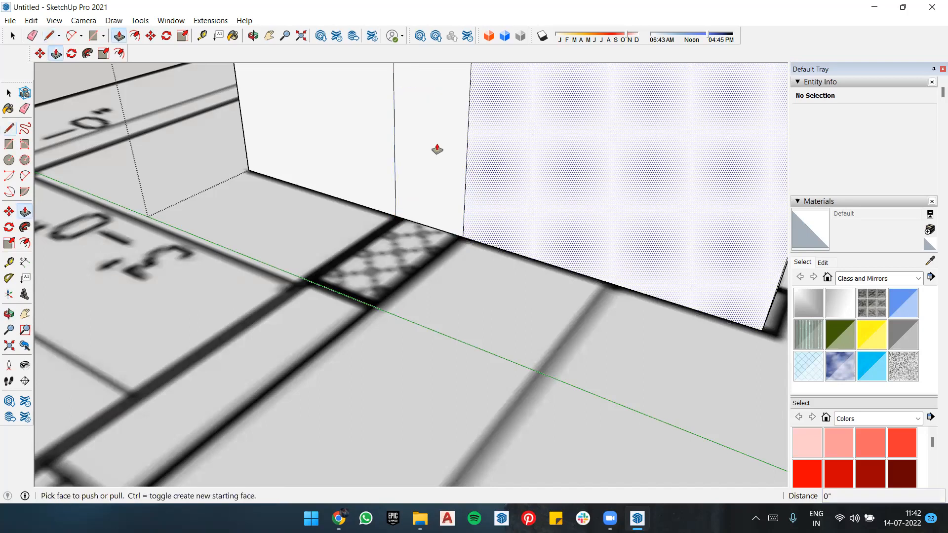
{"action": "left_click", "coordinate": [436, 190]}
{"action": "scroll", "coordinate": [435, 190], "scroll_direction": "down", "scroll_amount": 3}
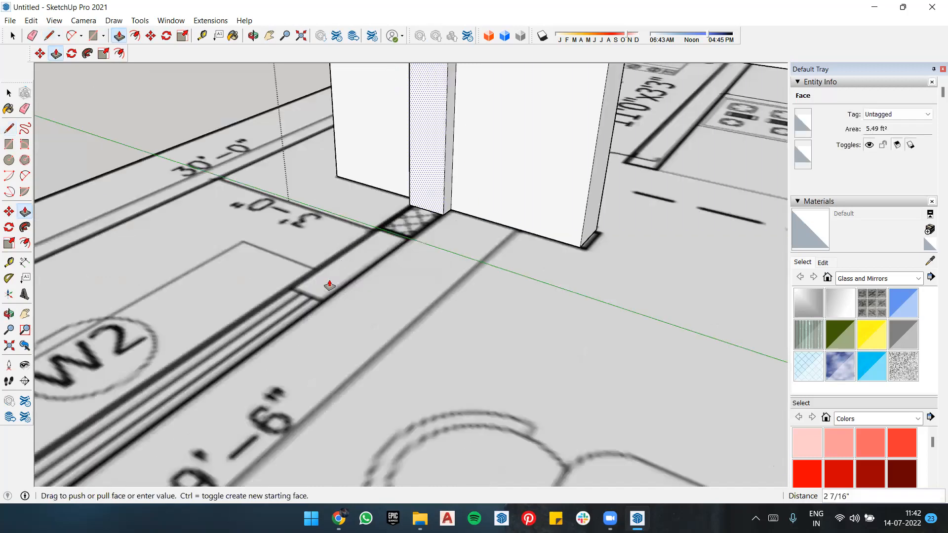
{"action": "left_click", "coordinate": [519, 173]}
{"action": "scroll", "coordinate": [518, 173], "scroll_direction": "down", "scroll_amount": 3}
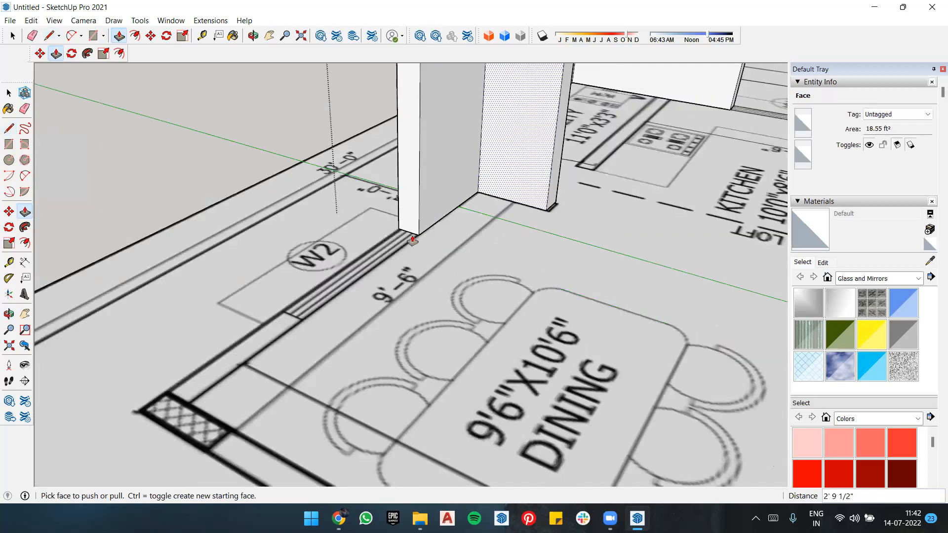
Step: Copy the wall's end face across the W2 opening and extrude the copy about 3'7" to the dining room's outer corner
{"action": "double_click", "coordinate": [449, 145]}
{"action": "key", "text": "m"}
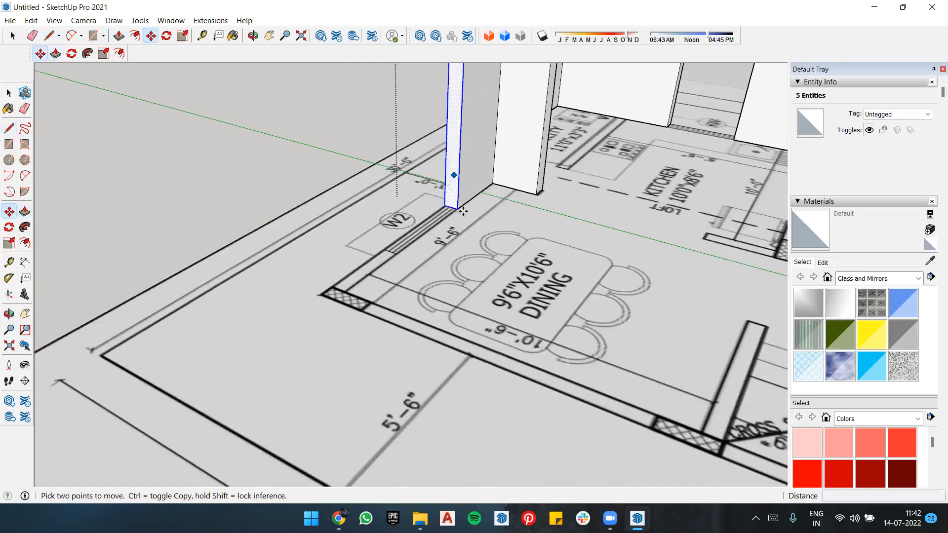
{"action": "left_click", "coordinate": [384, 219]}
{"action": "key", "text": "p"}
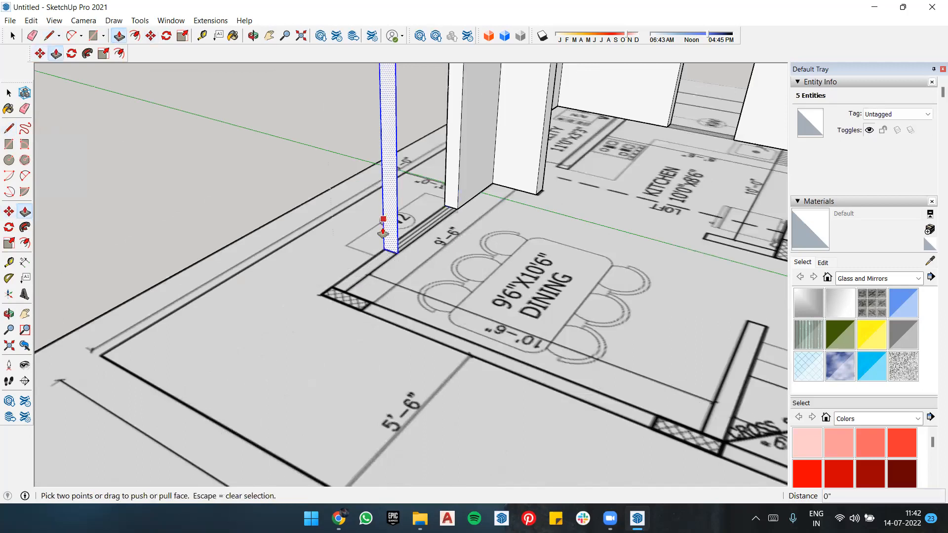
{"action": "left_click", "coordinate": [344, 300]}
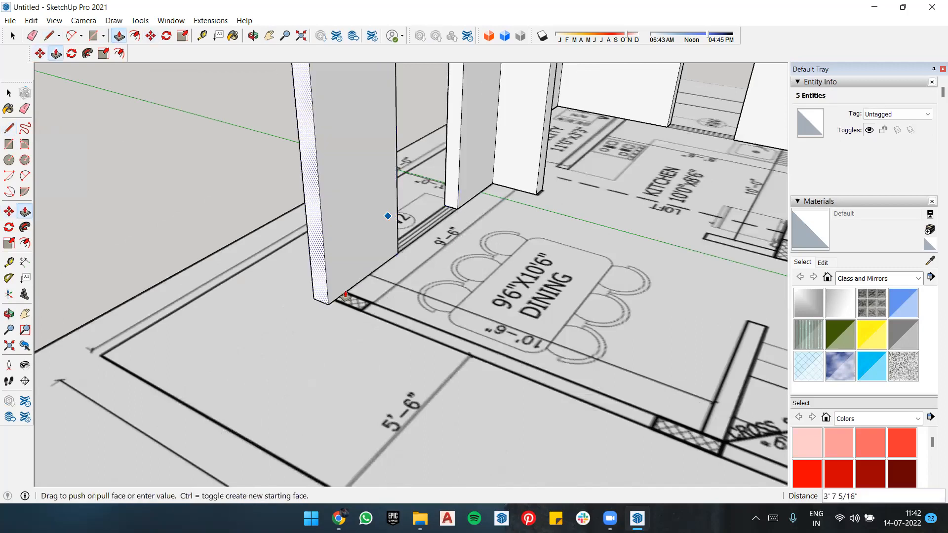
{"action": "left_click", "coordinate": [347, 295]}
Step: Draw a 9'8" vertical line up the new wall's dining-side face from the inner edge of the corner's hatched block
{"action": "middle_click_drag", "start_coordinate": [240, 299], "coordinate": [254, 268]}
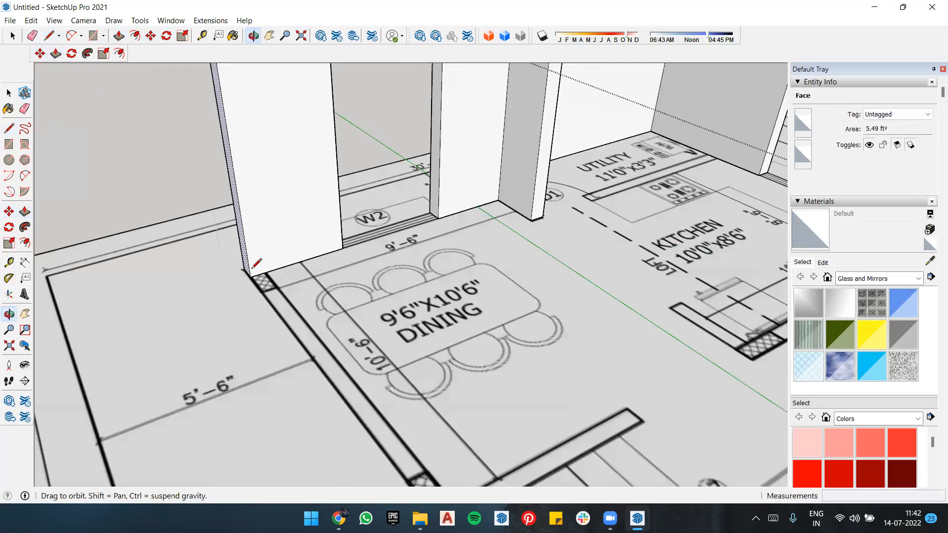
{"action": "left_click", "coordinate": [267, 270]}
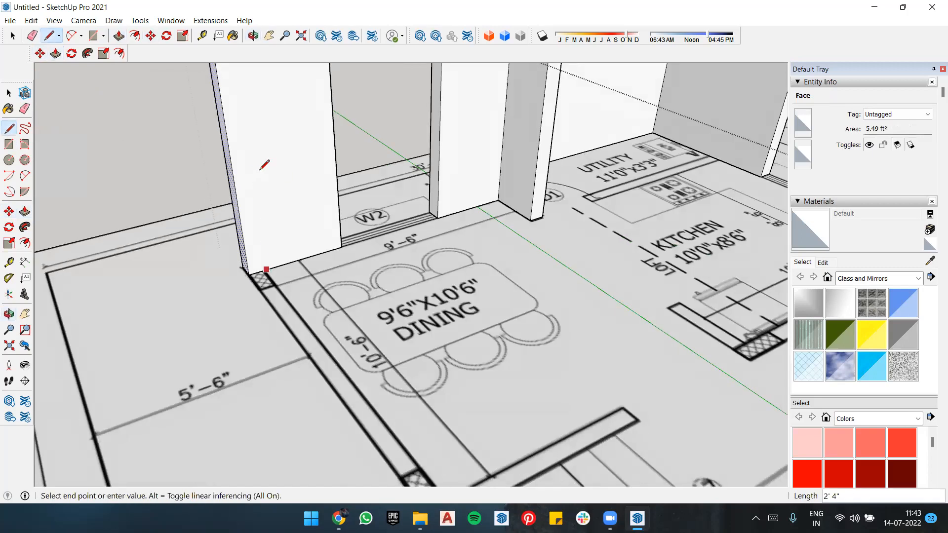
{"action": "type", "text": "9'8"}
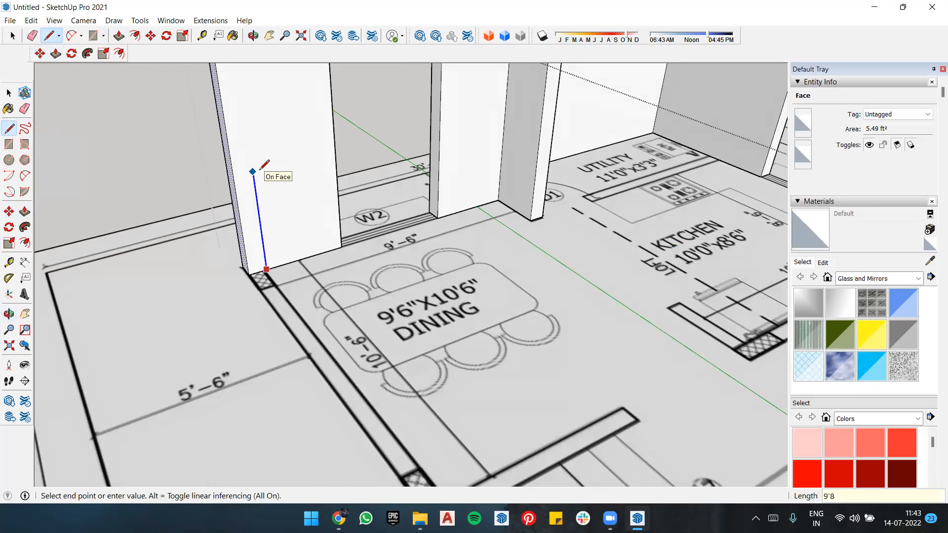
{"action": "key", "text": "Return"}
Step: Extrude the corner strip about 22'10" along the dining and staircase side to the wall's end near the entrance
{"action": "key", "text": "p"}
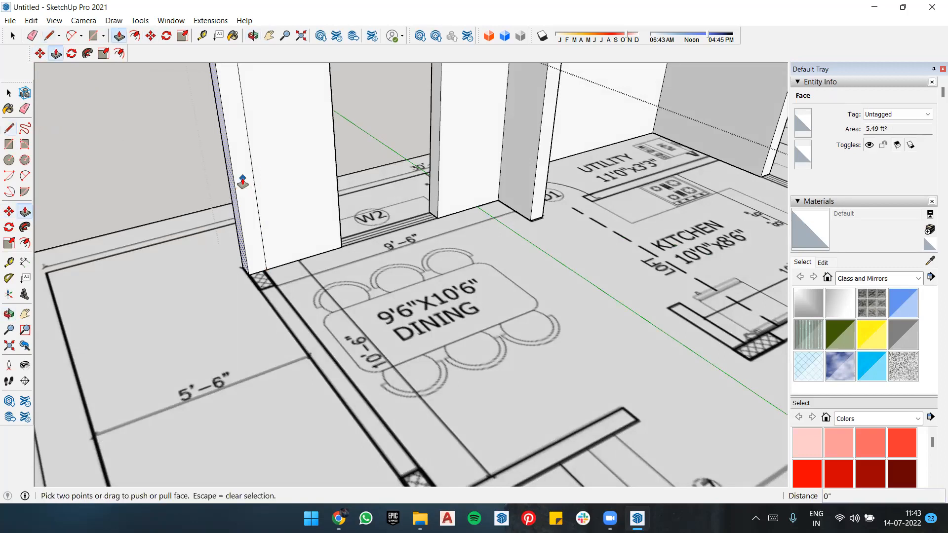
{"action": "left_click", "coordinate": [243, 183]}
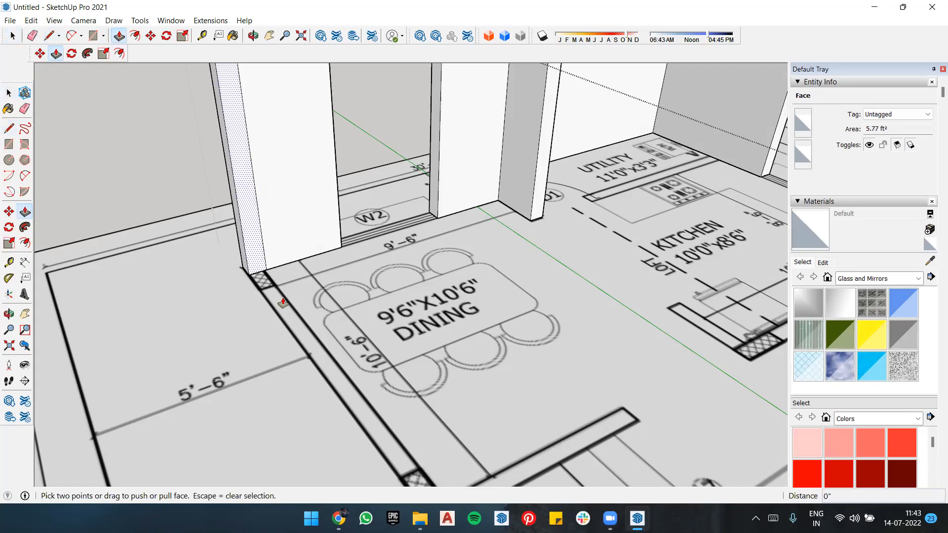
{"action": "scroll", "coordinate": [284, 305], "scroll_direction": "down", "scroll_amount": 3}
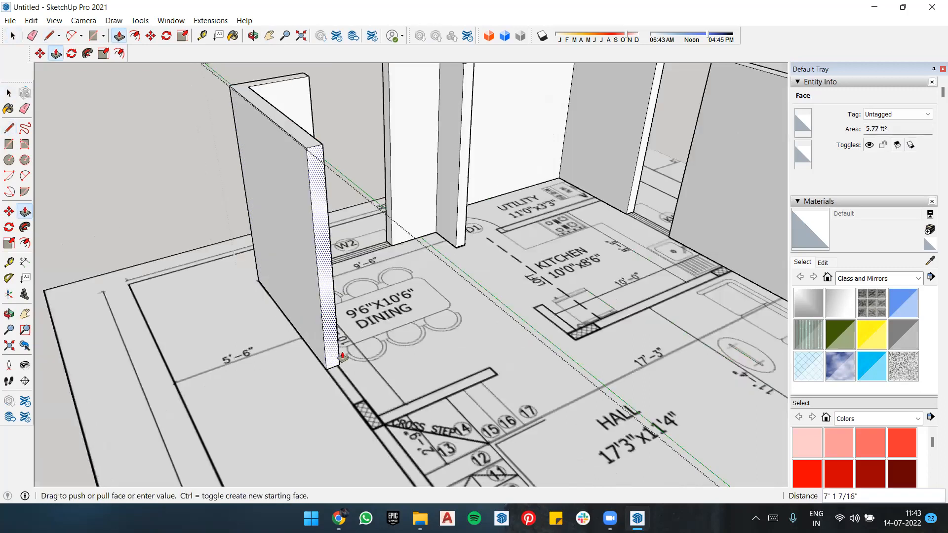
{"action": "scroll", "coordinate": [358, 380], "scroll_direction": "down", "scroll_amount": 3}
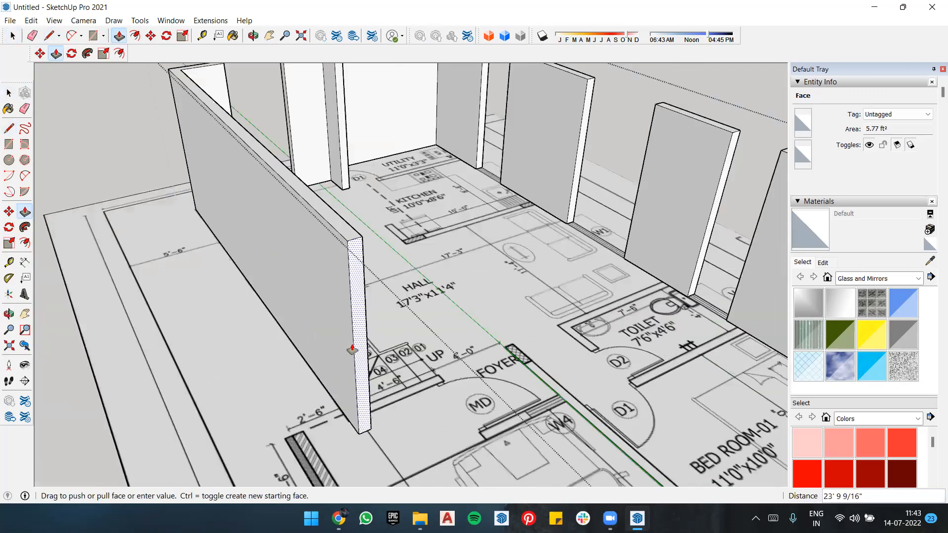
{"action": "middle_click_drag", "start_coordinate": [321, 349], "coordinate": [186, 257]}
{"action": "left_click", "coordinate": [107, 171]}
Step: Mark off a strip with a 9'8" vertical line at the staircase wall's end and extrude it about 4'5" towards main door MD
{"action": "middle_click_drag", "start_coordinate": [108, 171], "coordinate": [76, 203]}
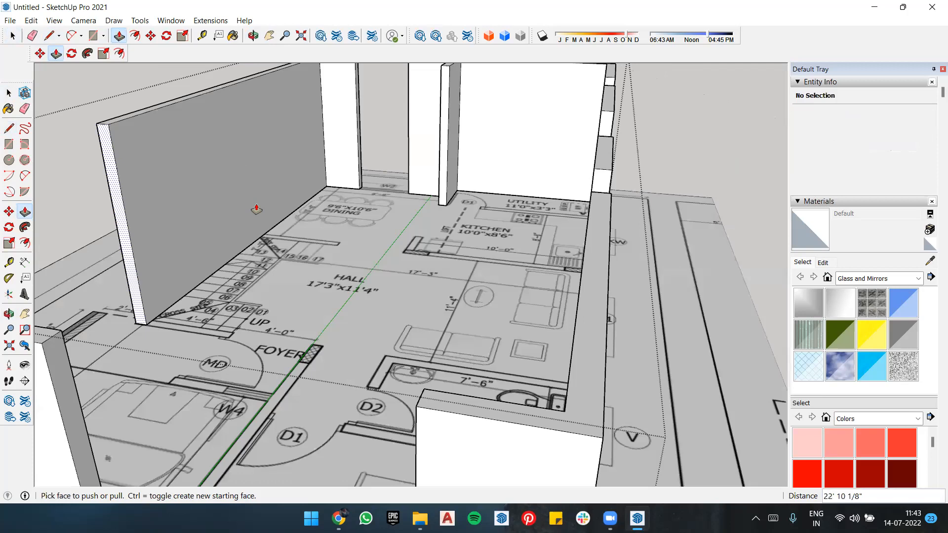
{"action": "scroll", "coordinate": [265, 213], "scroll_direction": "up", "scroll_amount": 5}
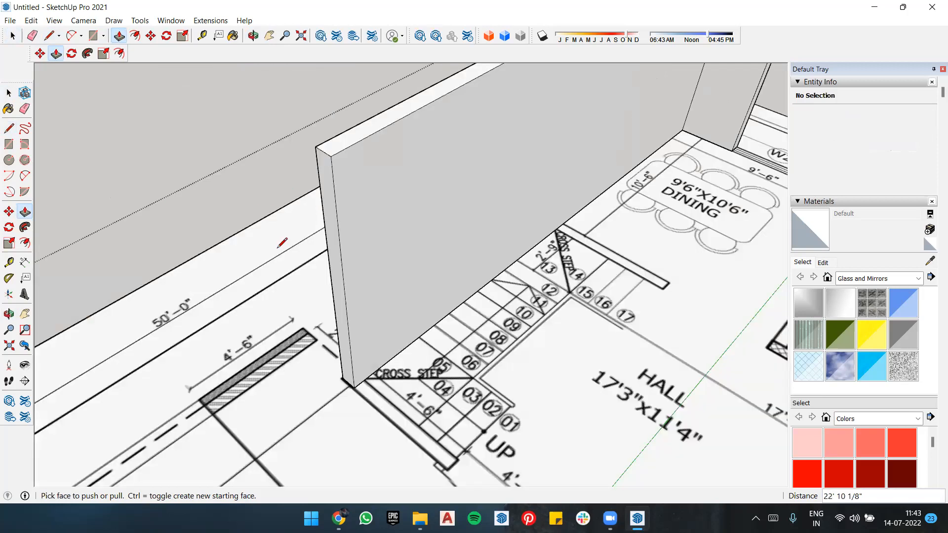
{"action": "key", "text": "l"}
{"action": "left_click", "coordinate": [265, 315]}
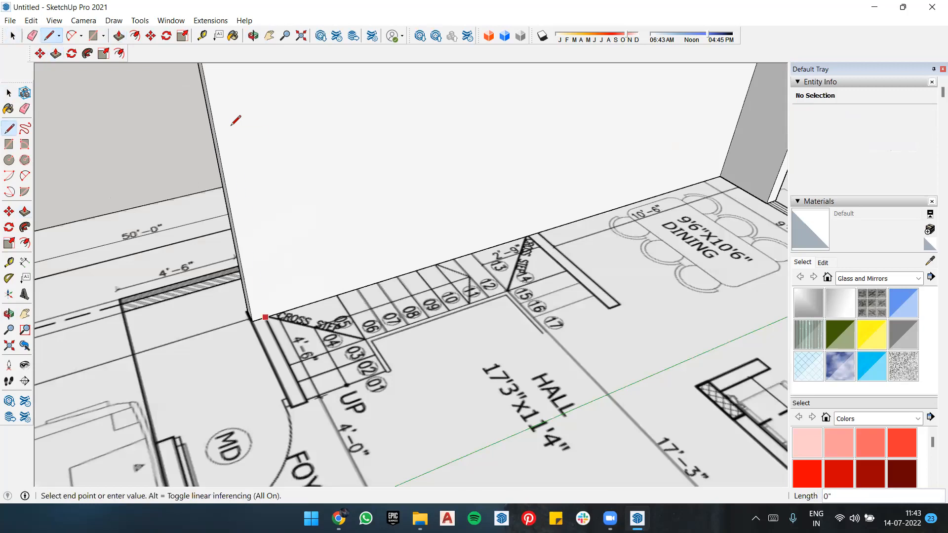
{"action": "left_click", "coordinate": [231, 126]}
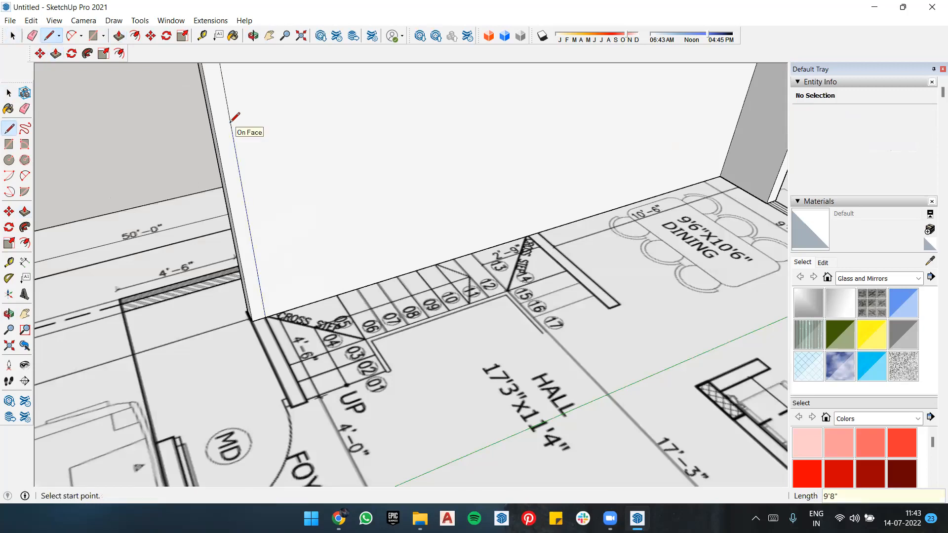
{"action": "key", "text": "p"}
{"action": "left_click_drag", "start_coordinate": [237, 296], "coordinate": [220, 252]}
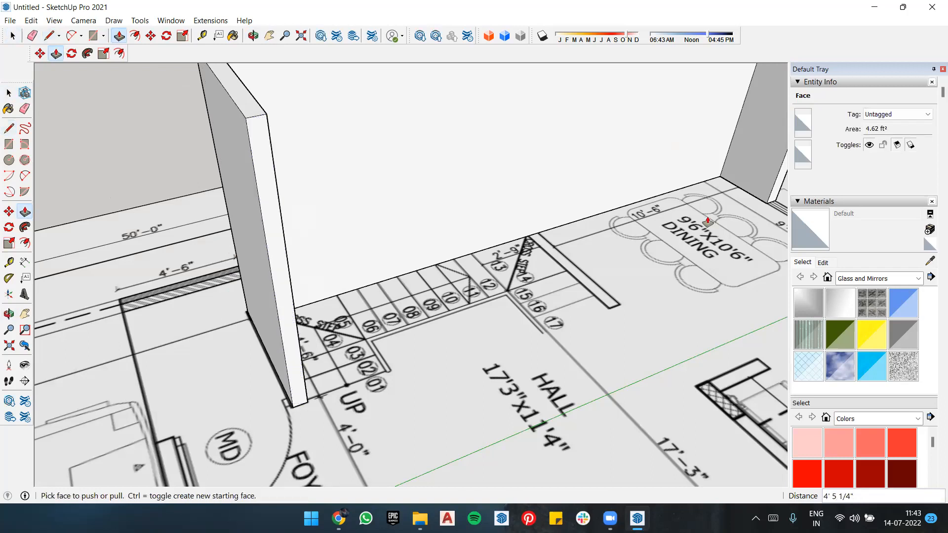
Step: Mark off a strip with a vertical line on the Bedroom-01 wall beside W6 and extrude it about 15'6" along the car parking to the foyer
{"action": "middle_click_drag", "start_coordinate": [484, 190], "coordinate": [493, 180]}
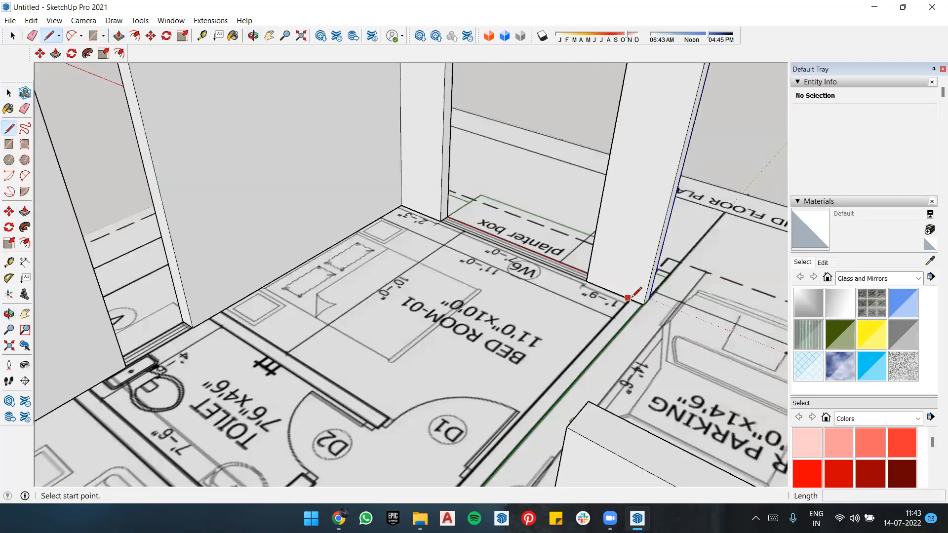
{"action": "left_click", "coordinate": [629, 298]}
{"action": "type", "text": "9'"}
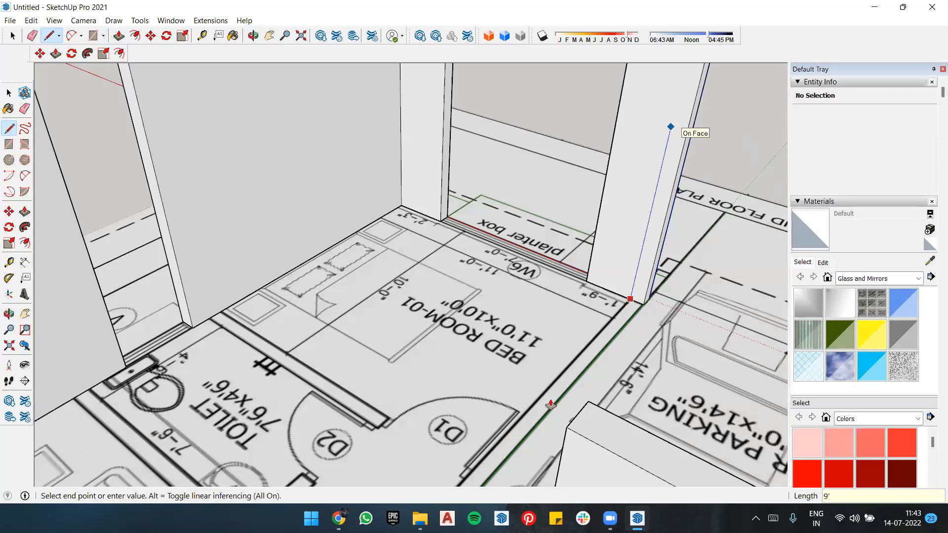
{"action": "key", "text": "p"}
{"action": "scroll", "coordinate": [507, 453], "scroll_direction": "down", "scroll_amount": 6}
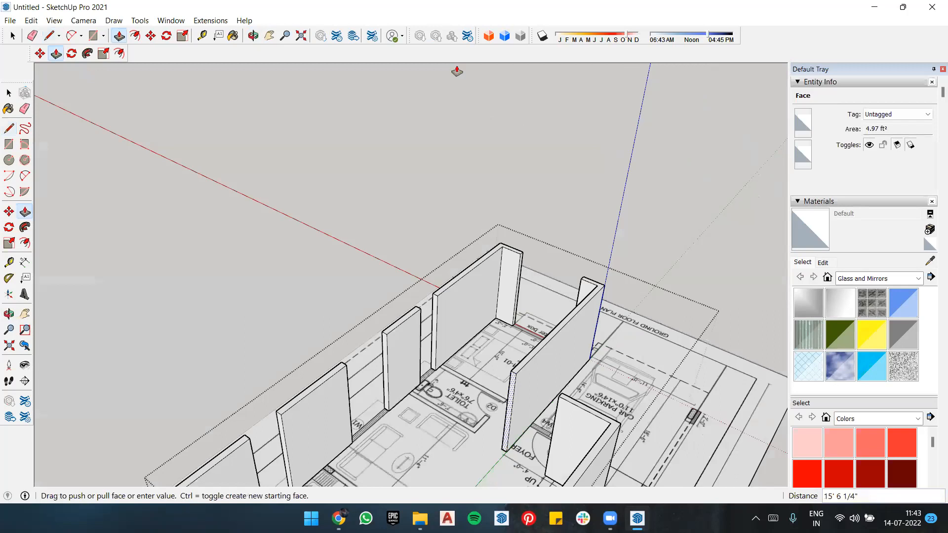
{"action": "key", "text": "Escape"}
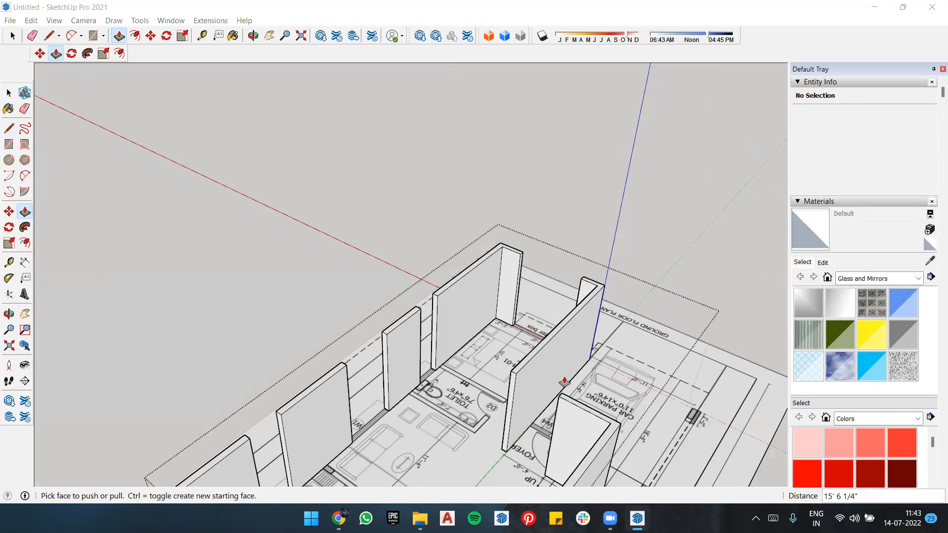
Step: Draw a rectangle of about 2'6" by 6 5/16" over the short wall piece between main door MD and window W4
{"action": "scroll", "coordinate": [642, 296], "scroll_direction": "down", "scroll_amount": 2}
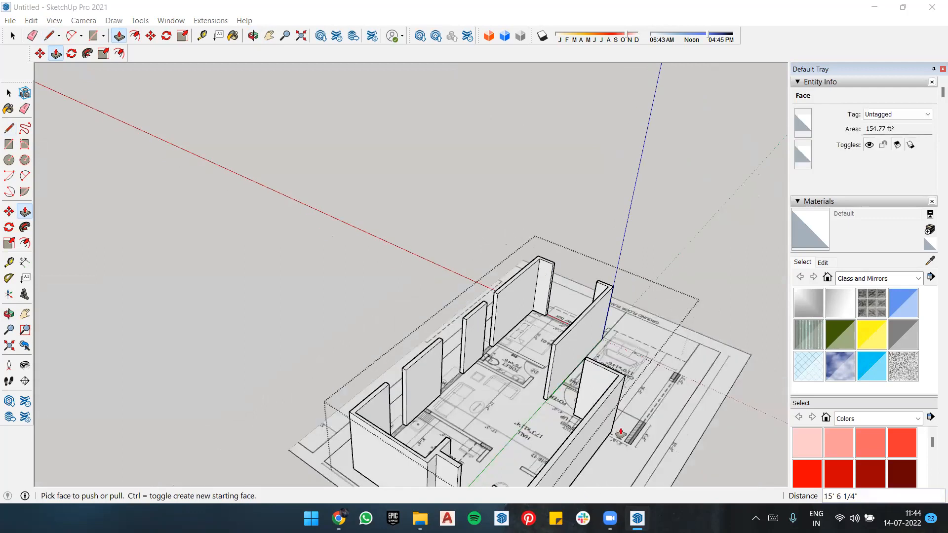
{"action": "middle_click_drag", "start_coordinate": [609, 370], "coordinate": [571, 366]}
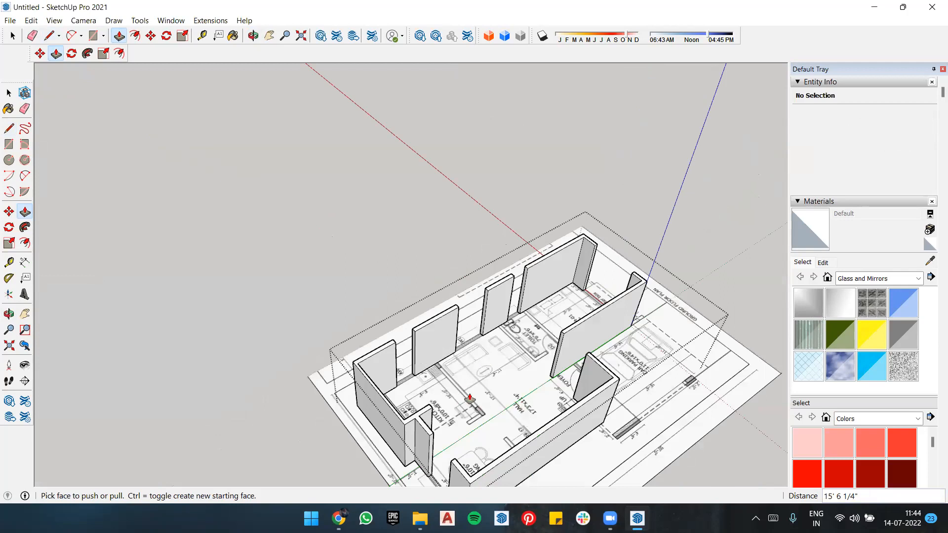
{"action": "scroll", "coordinate": [464, 427], "scroll_direction": "up", "scroll_amount": 5}
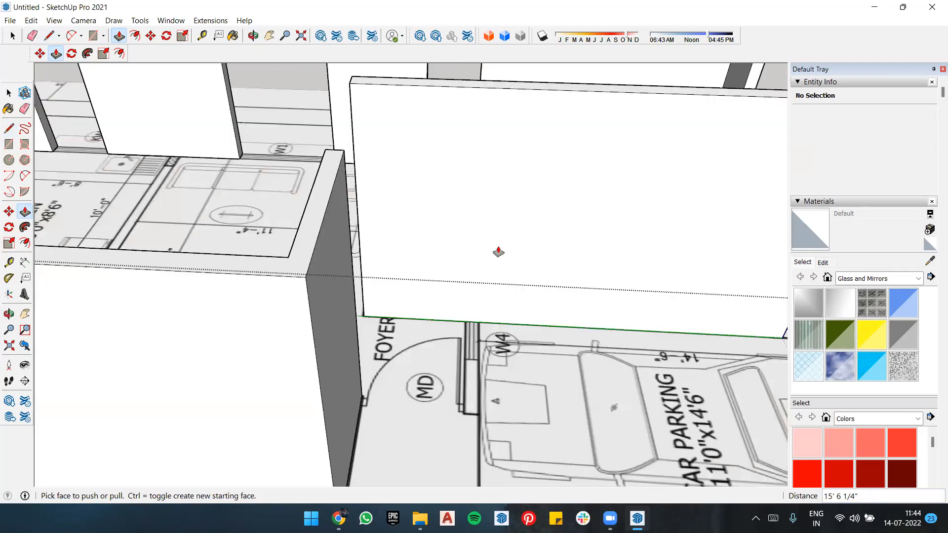
{"action": "mouse_move", "coordinate": [543, 313]}
{"action": "middle_mouse_down"}
{"action": "mouse_move", "coordinate": [509, 354]}
{"action": "mouse_move", "coordinate": [564, 296]}
{"action": "middle_mouse_up"}
{"action": "scroll", "coordinate": [518, 354], "scroll_direction": "up", "scroll_amount": 1}
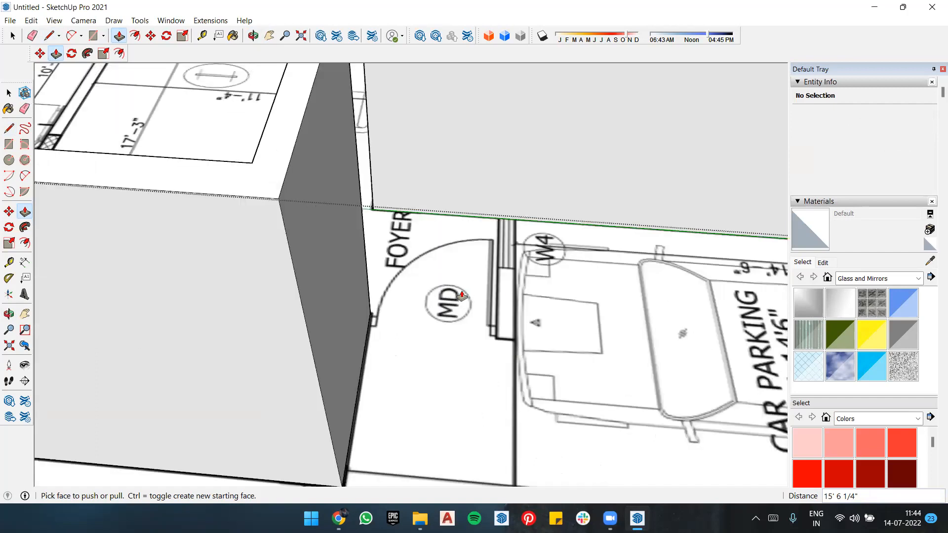
{"action": "key", "text": "r"}
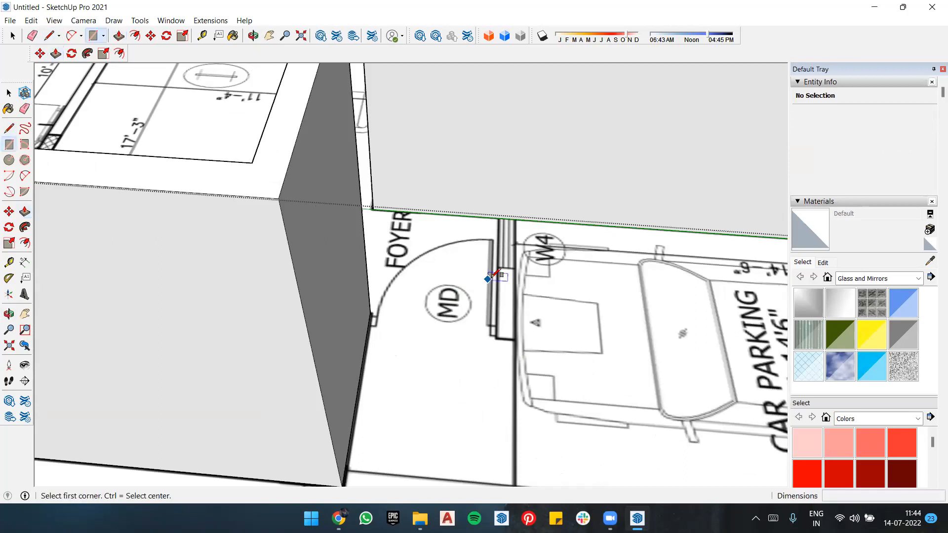
{"action": "left_click", "coordinate": [497, 268]}
{"action": "left_click", "coordinate": [515, 338]}
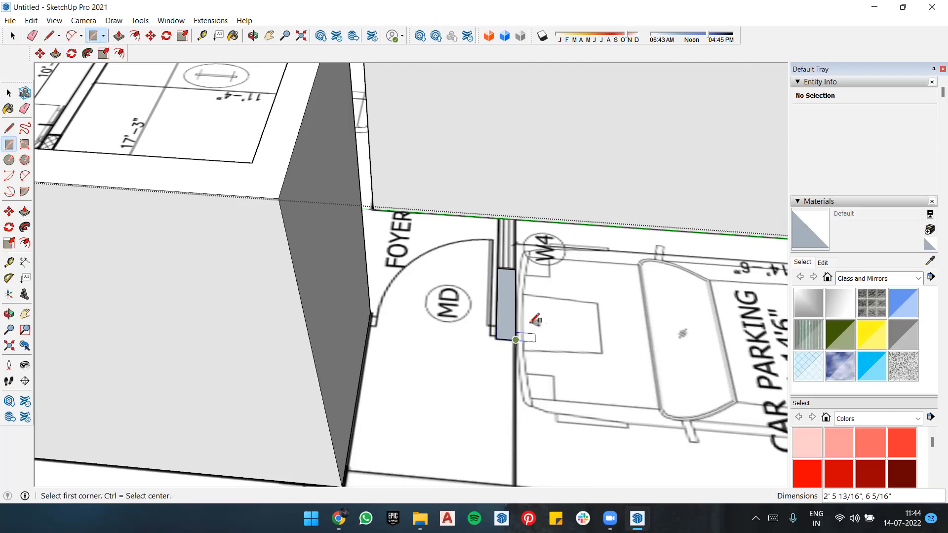
Step: Extrude the rectangle between MD and W4 to a height of 9'8"
{"action": "key", "text": "space"}
{"action": "key", "text": "p"}
{"action": "left_click", "coordinate": [502, 280]}
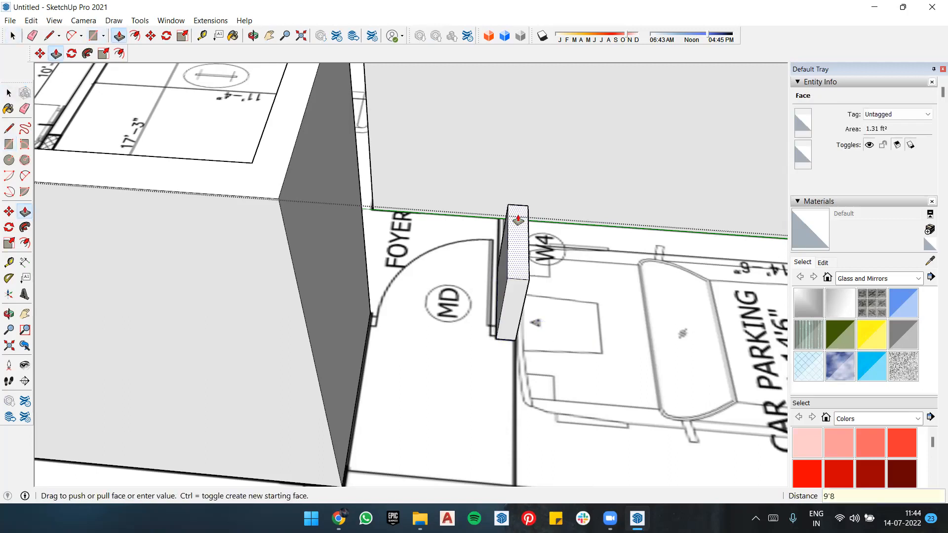
{"action": "type", "text": "9'8"}
{"action": "key", "text": "Return"}
{"action": "scroll", "coordinate": [517, 221], "scroll_direction": "down", "scroll_amount": 3}
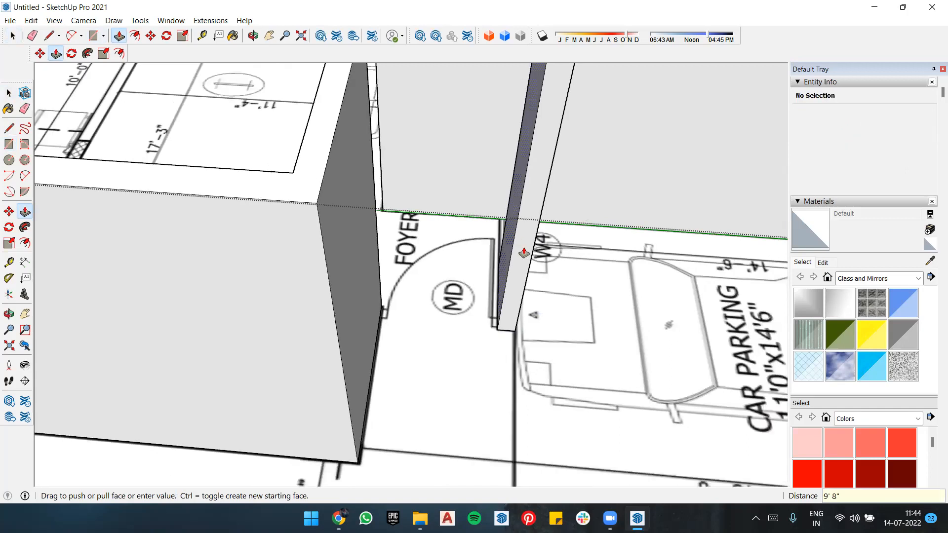
{"action": "scroll", "coordinate": [510, 233], "scroll_direction": "down", "scroll_amount": 4}
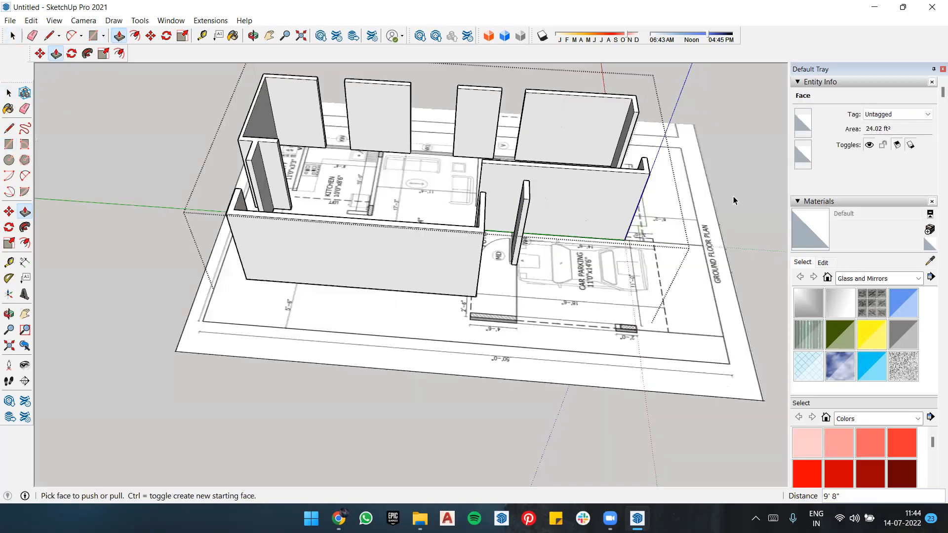
{"action": "key", "text": "space"}
{"action": "key", "text": "o"}
{"action": "left_click_drag", "start_coordinate": [427, 97], "coordinate": [493, 165]}
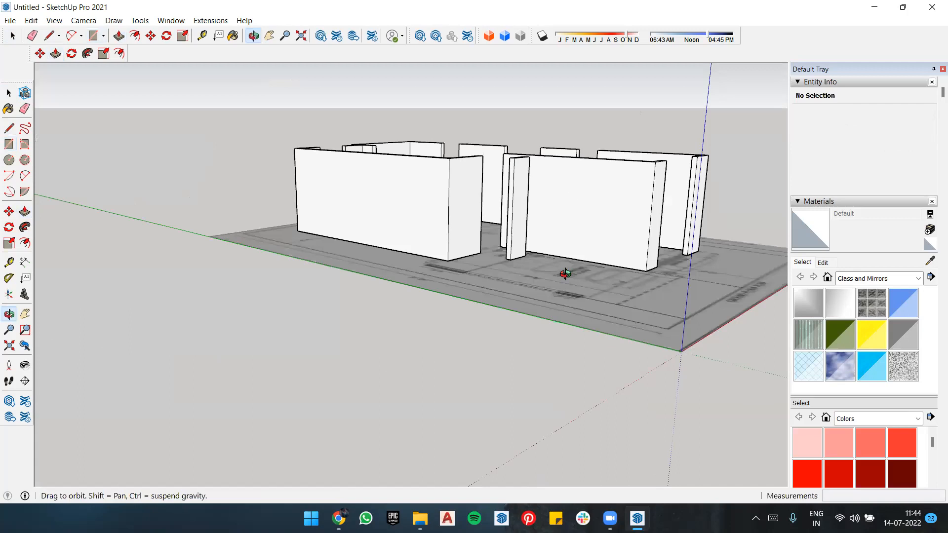
Step: Place a guide 23" above the floor on the end face of the Bedroom-01 wall beside window W6
{"action": "left_click_drag", "start_coordinate": [361, 411], "coordinate": [477, 417]}
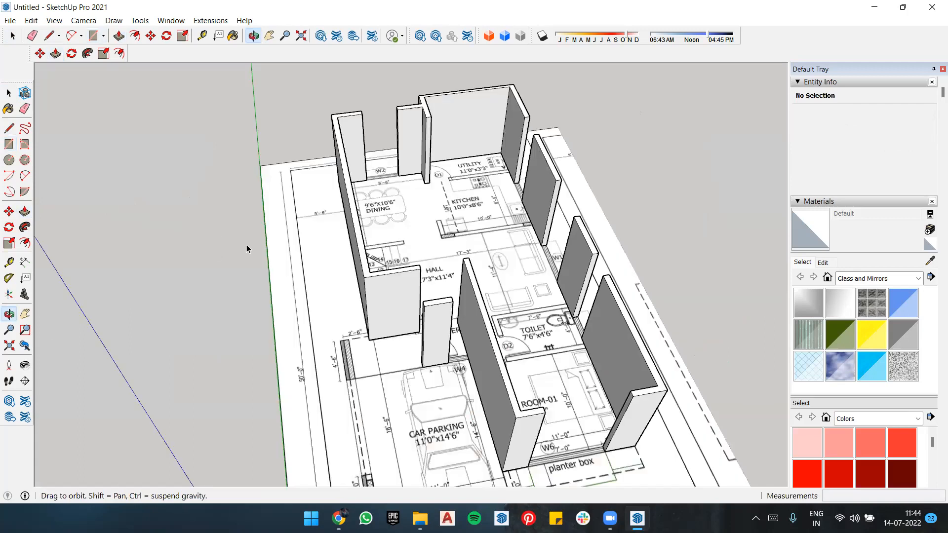
{"action": "middle_click_drag", "start_coordinate": [364, 299], "coordinate": [389, 318]}
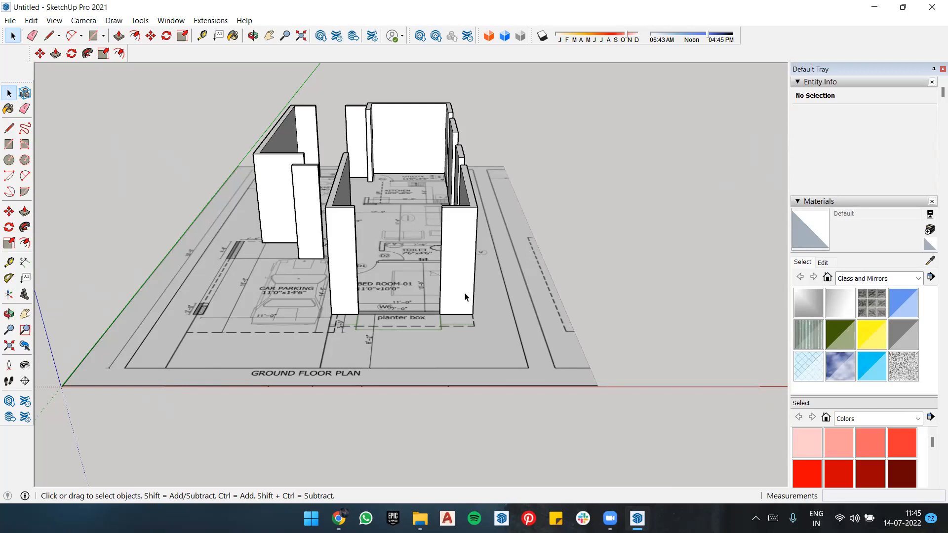
{"action": "key", "text": "t"}
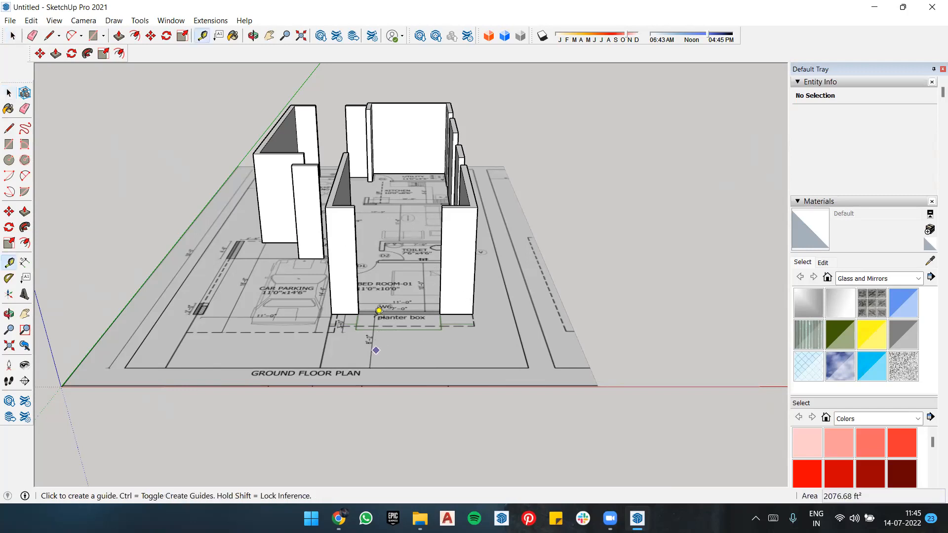
{"action": "scroll", "coordinate": [416, 266], "scroll_direction": "up", "scroll_amount": 3}
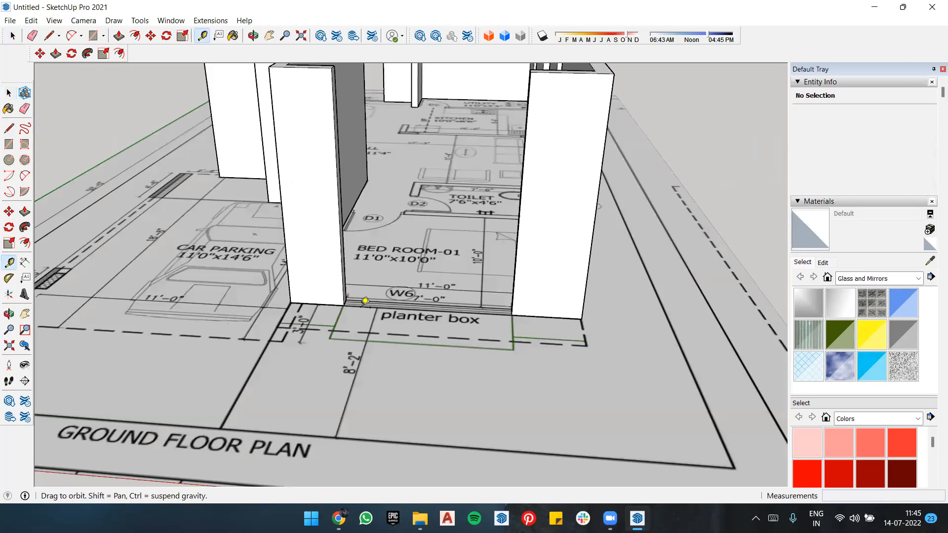
{"action": "scroll", "coordinate": [368, 302], "scroll_direction": "up", "scroll_amount": 3}
{"action": "left_click", "coordinate": [367, 307]}
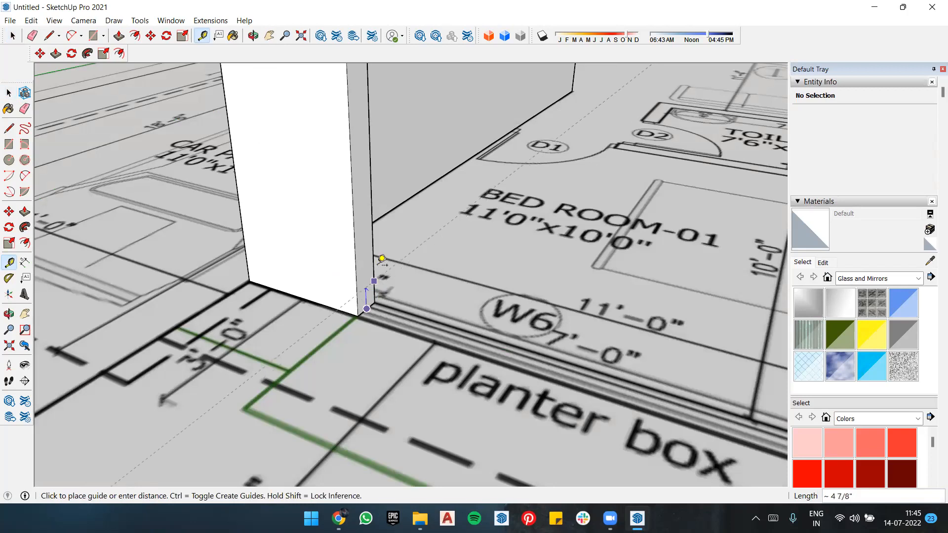
{"action": "type", "text": "23"}
{"action": "type", "text": "\""}
{"action": "key", "text": "Return"}
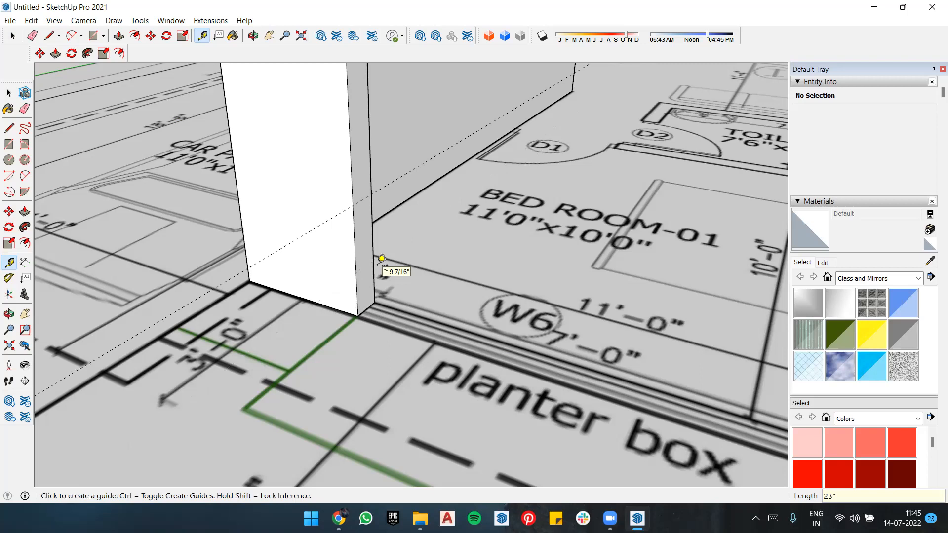
{"action": "scroll", "coordinate": [382, 261], "scroll_direction": "down", "scroll_amount": 2}
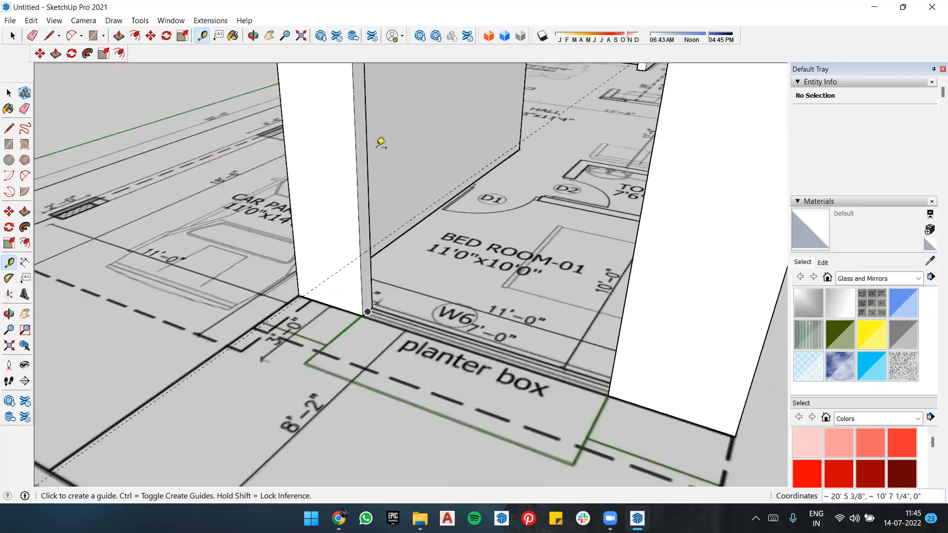
{"action": "scroll", "coordinate": [362, 155], "scroll_direction": "down", "scroll_amount": 2}
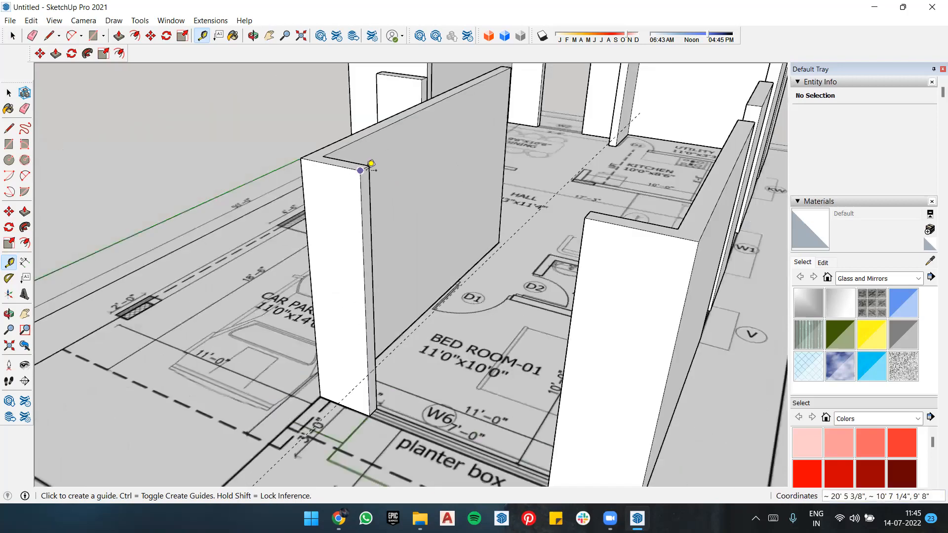
{"action": "scroll", "coordinate": [370, 164], "scroll_direction": "up", "scroll_amount": 2}
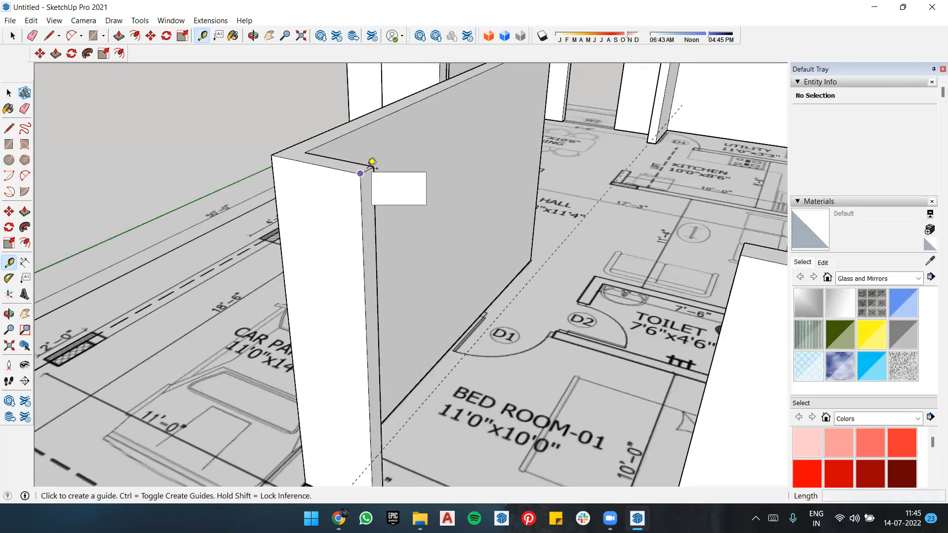
{"action": "left_click", "coordinate": [372, 161]}
{"action": "scroll", "coordinate": [372, 222], "scroll_direction": "up", "scroll_amount": 1}
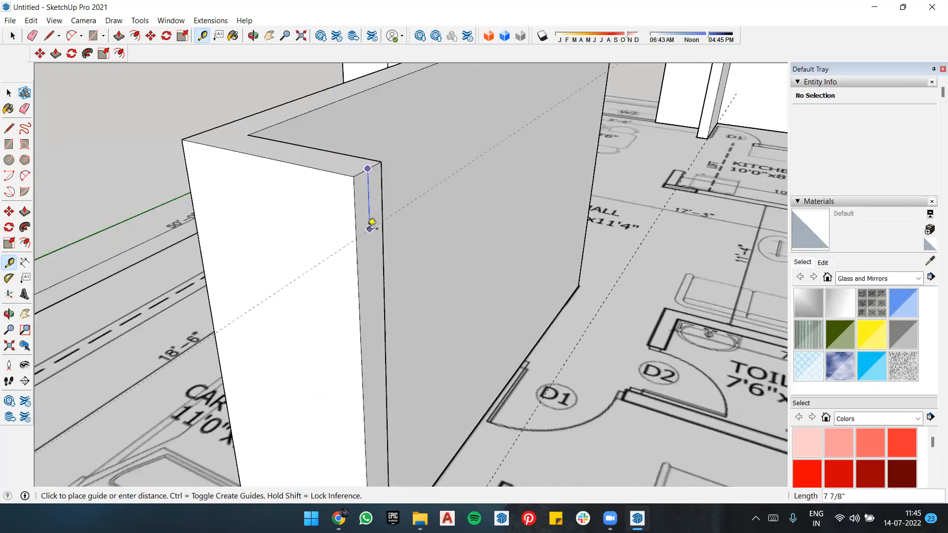
{"action": "left_click", "coordinate": [372, 222]}
Step: Open the wall group for editing and place a guide 23" above the base edge of the wall end beside W6
{"action": "scroll", "coordinate": [374, 220], "scroll_direction": "down", "scroll_amount": 2}
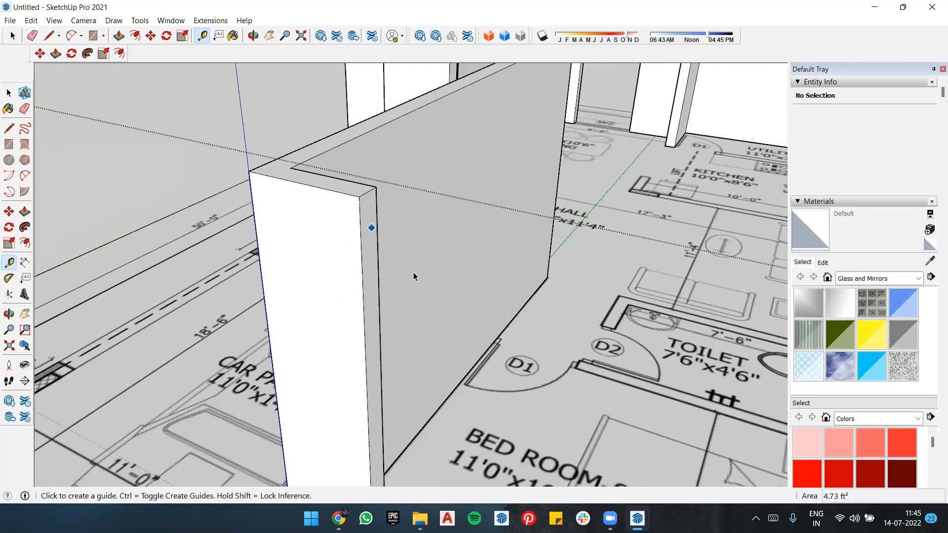
{"action": "scroll", "coordinate": [413, 270], "scroll_direction": "down", "scroll_amount": 2}
{"action": "key", "text": "space"}
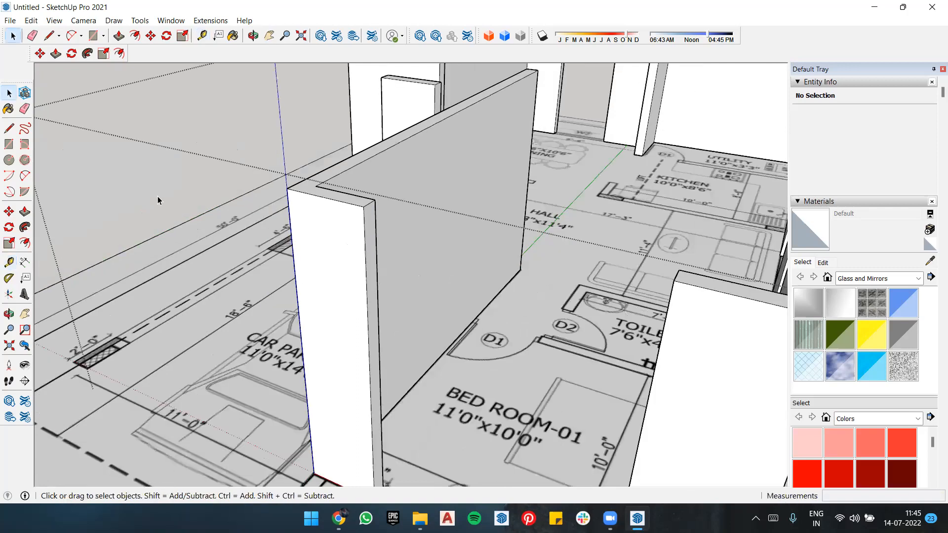
{"action": "key", "text": "t"}
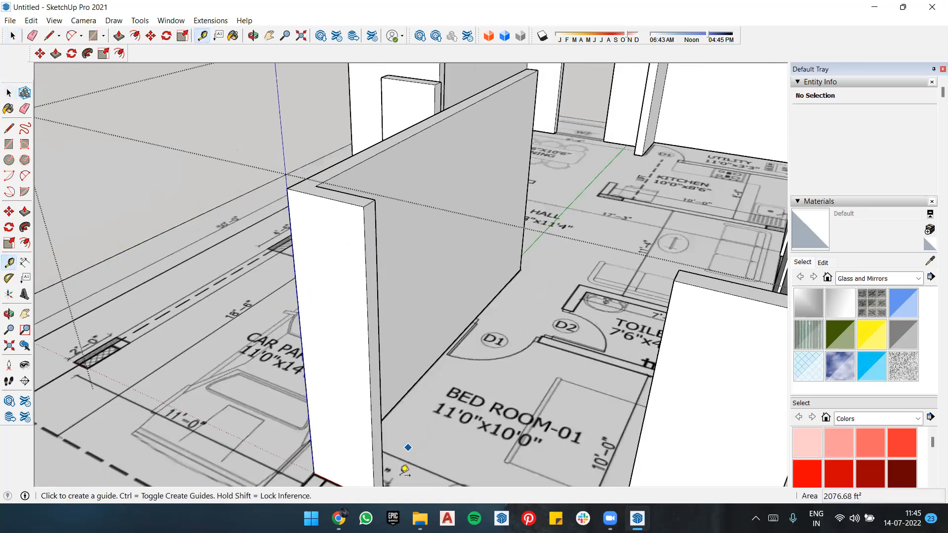
{"action": "scroll", "coordinate": [376, 425], "scroll_direction": "up", "scroll_amount": 1}
{"action": "scroll", "coordinate": [376, 426], "scroll_direction": "up", "scroll_amount": 1}
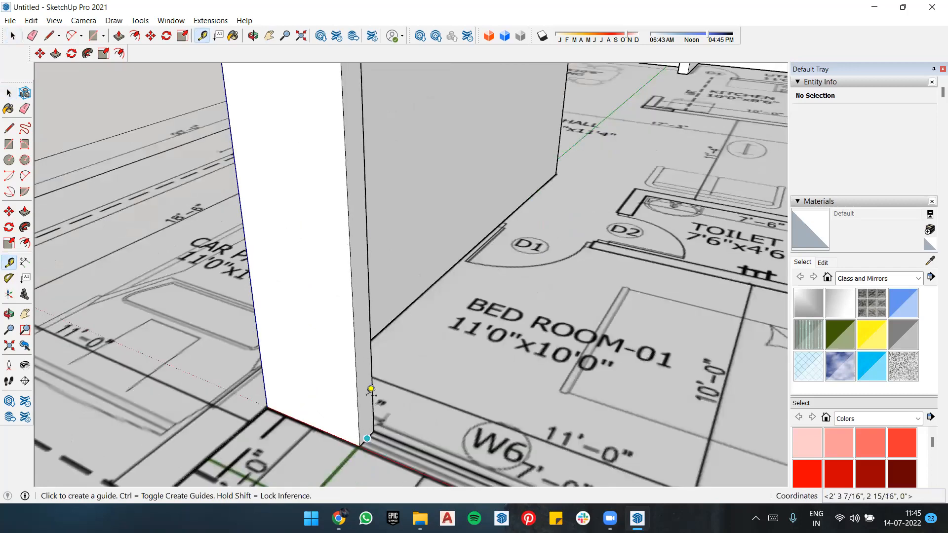
{"action": "left_click", "coordinate": [372, 390]}
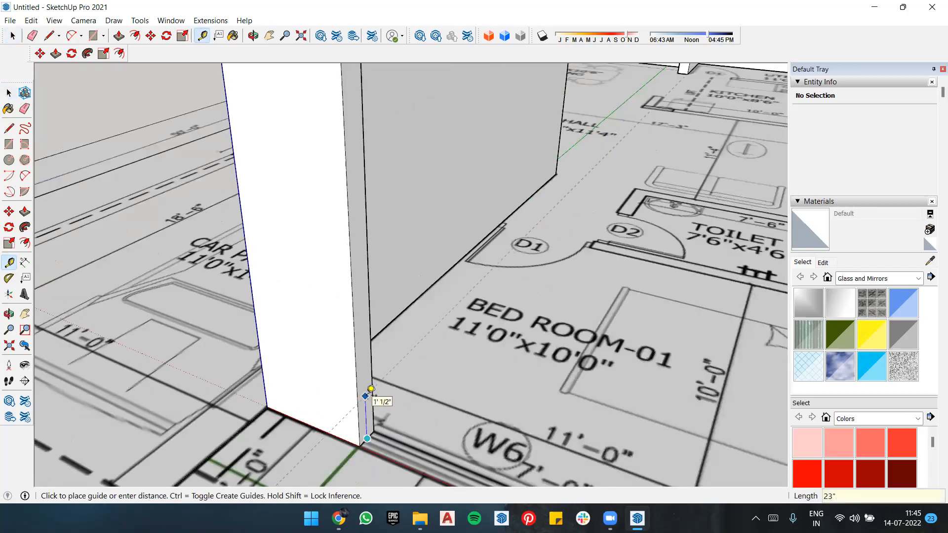
Step: Try to place a guide below the top edge of the Bedroom-01 wall end beside W6
{"action": "scroll", "coordinate": [412, 288], "scroll_direction": "down", "scroll_amount": 2}
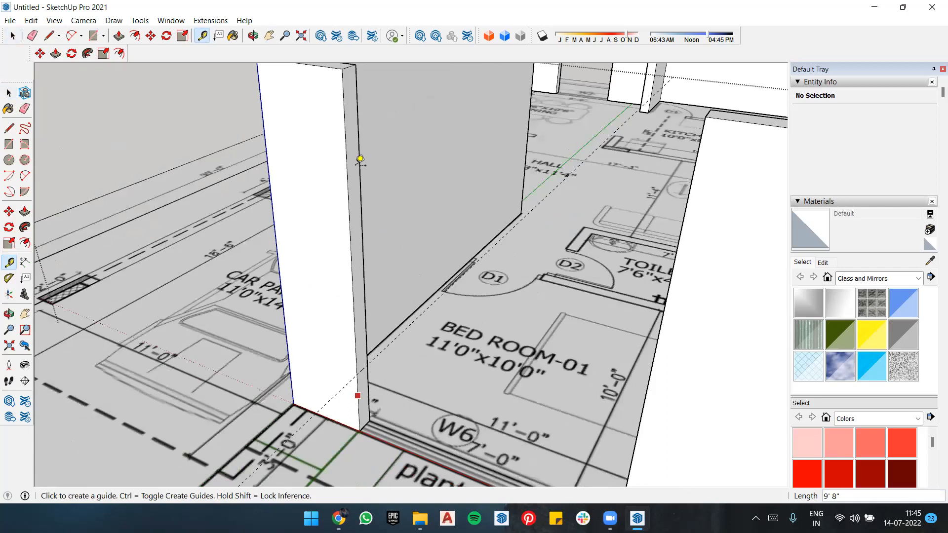
{"action": "scroll", "coordinate": [359, 159], "scroll_direction": "up", "scroll_amount": 2}
{"action": "left_click", "coordinate": [350, 162]}
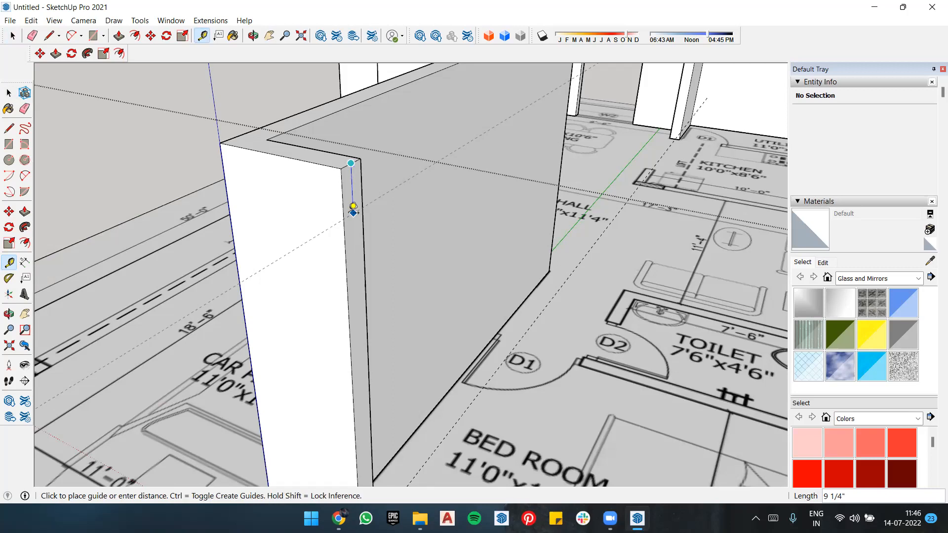
{"action": "left_click", "coordinate": [353, 206]}
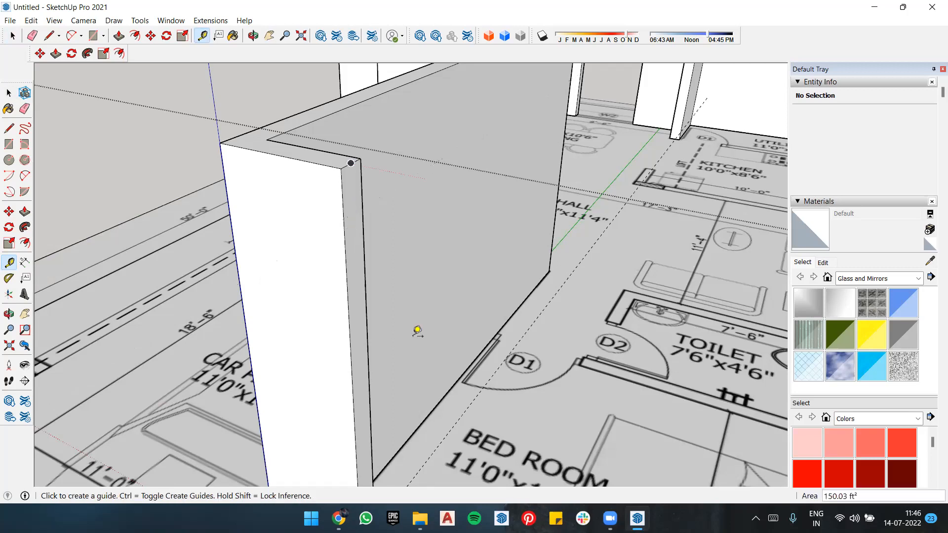
{"action": "scroll", "coordinate": [417, 332], "scroll_direction": "down", "scroll_amount": 5}
{"action": "scroll", "coordinate": [426, 317], "scroll_direction": "up", "scroll_amount": 3}
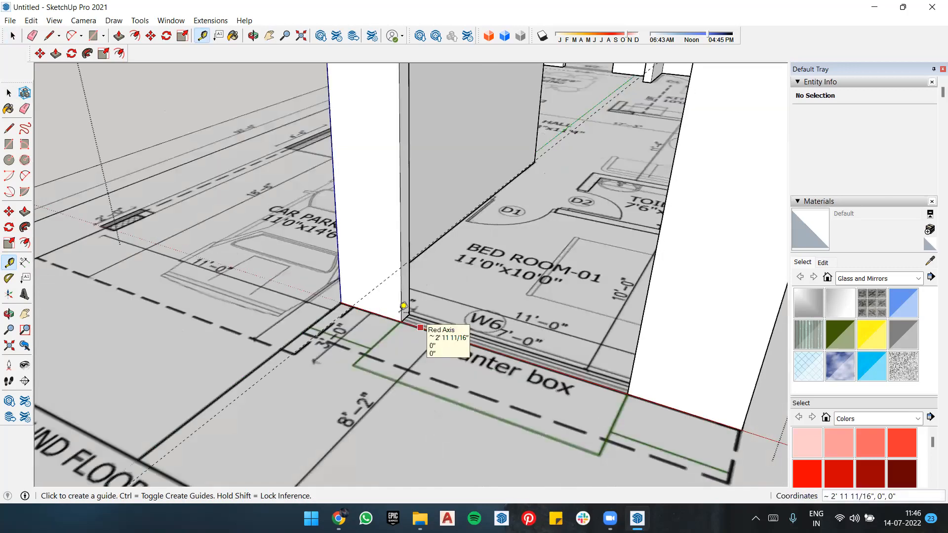
{"action": "scroll", "coordinate": [383, 266], "scroll_direction": "down", "scroll_amount": 2}
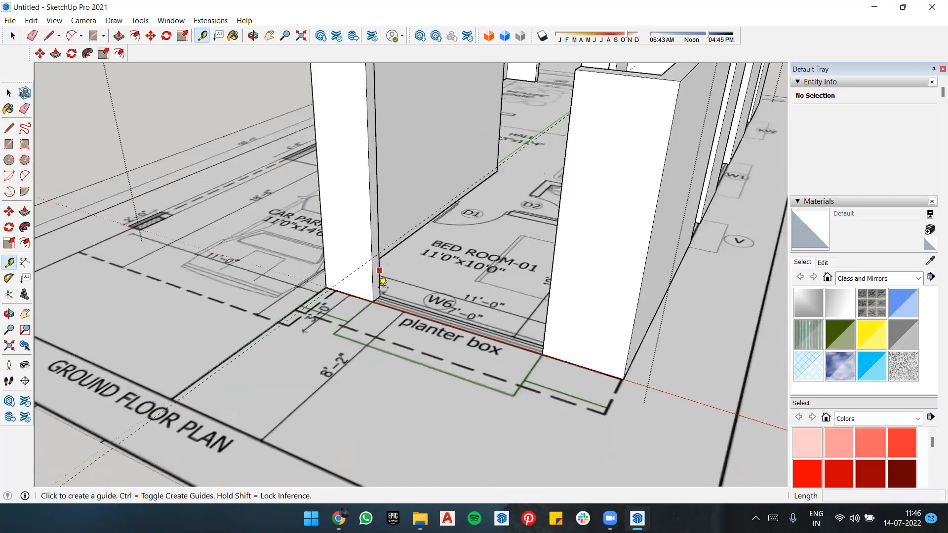
{"action": "scroll", "coordinate": [388, 297], "scroll_direction": "up", "scroll_amount": 1}
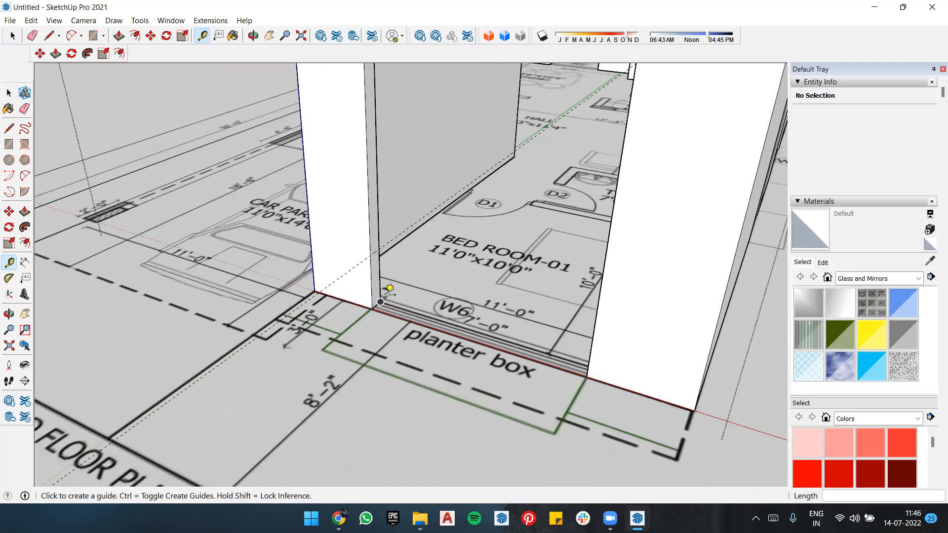
{"action": "scroll", "coordinate": [389, 290], "scroll_direction": "down", "scroll_amount": 1}
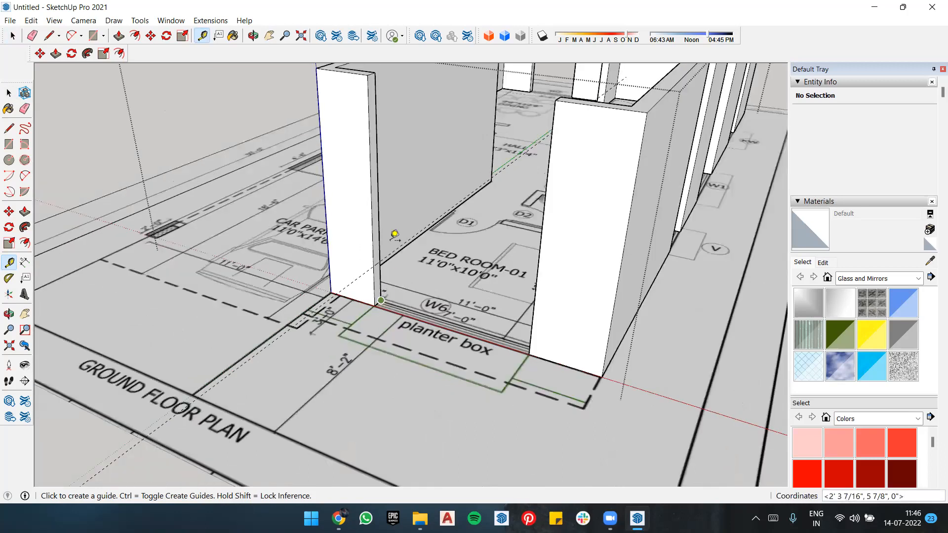
{"action": "scroll", "coordinate": [386, 259], "scroll_direction": "down", "scroll_amount": 1}
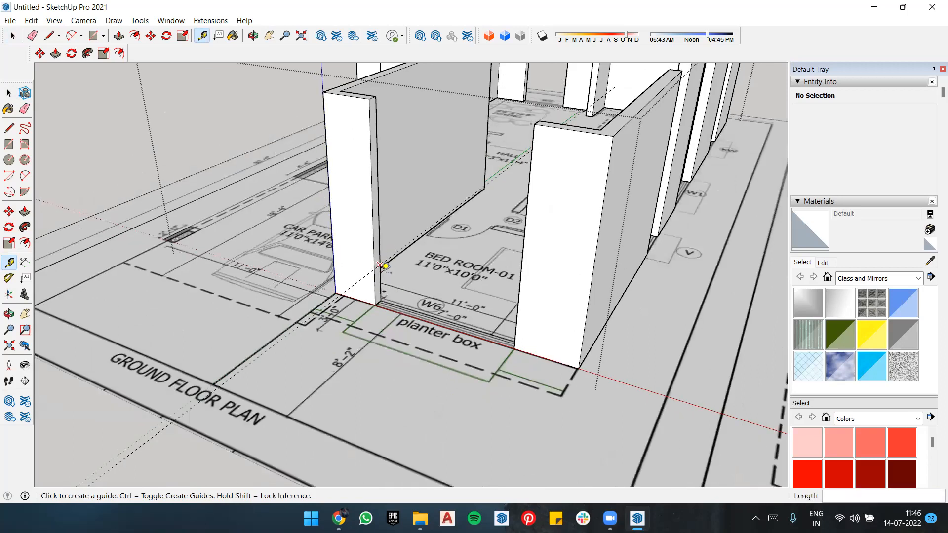
Step: Measure the distance between the base edge of the wall end beside W6 and the guide above it
{"action": "key", "text": "l"}
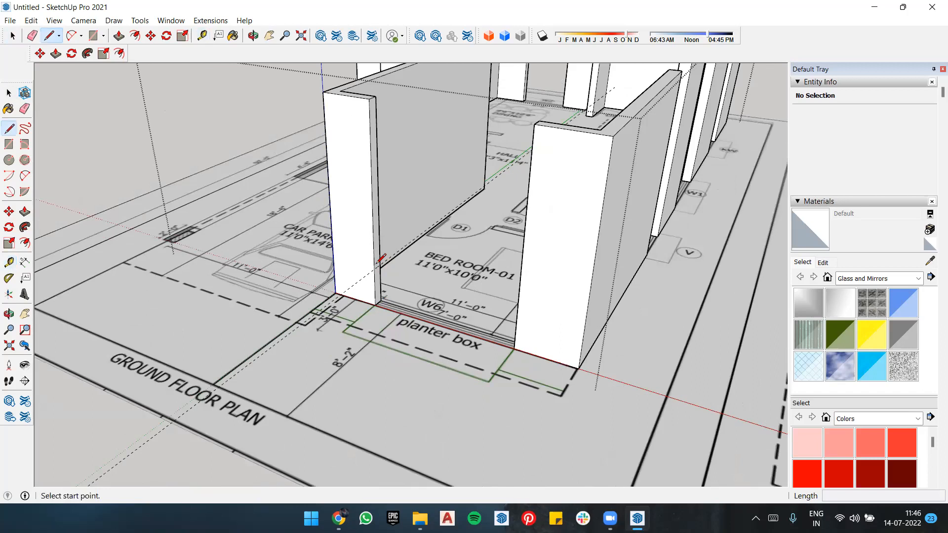
{"action": "scroll", "coordinate": [384, 267], "scroll_direction": "up", "scroll_amount": 2}
{"action": "key", "text": "t"}
{"action": "scroll", "coordinate": [383, 267], "scroll_direction": "up", "scroll_amount": 2}
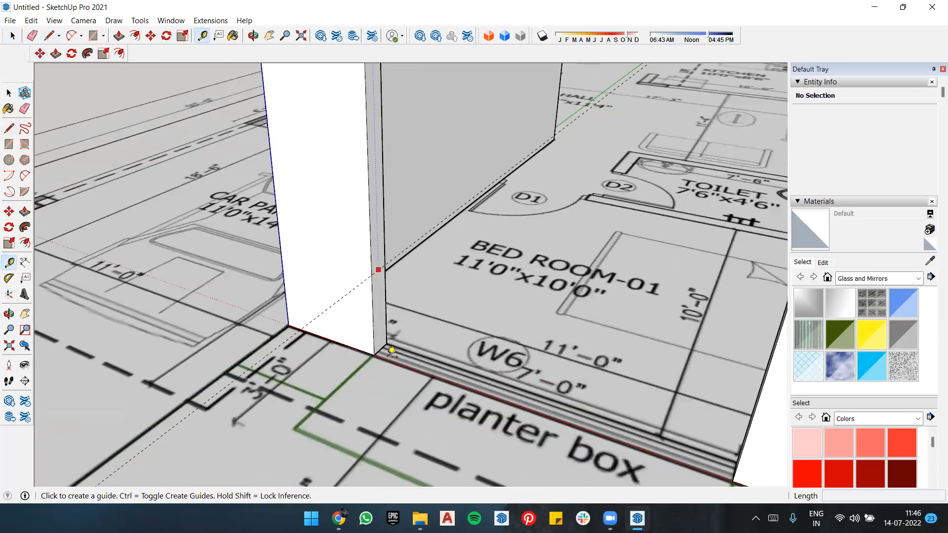
{"action": "left_click", "coordinate": [378, 270]}
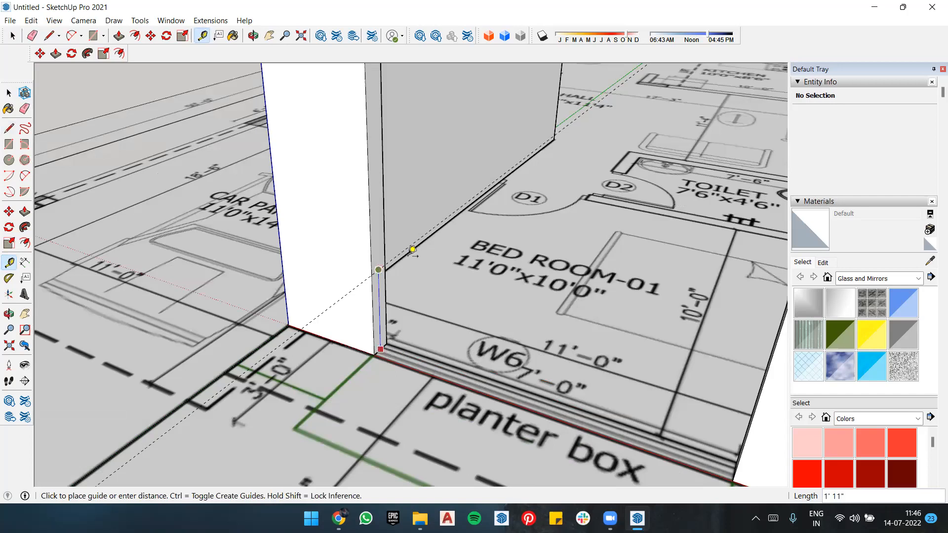
{"action": "left_click", "coordinate": [408, 251]}
{"action": "scroll", "coordinate": [396, 260], "scroll_direction": "down", "scroll_amount": 2}
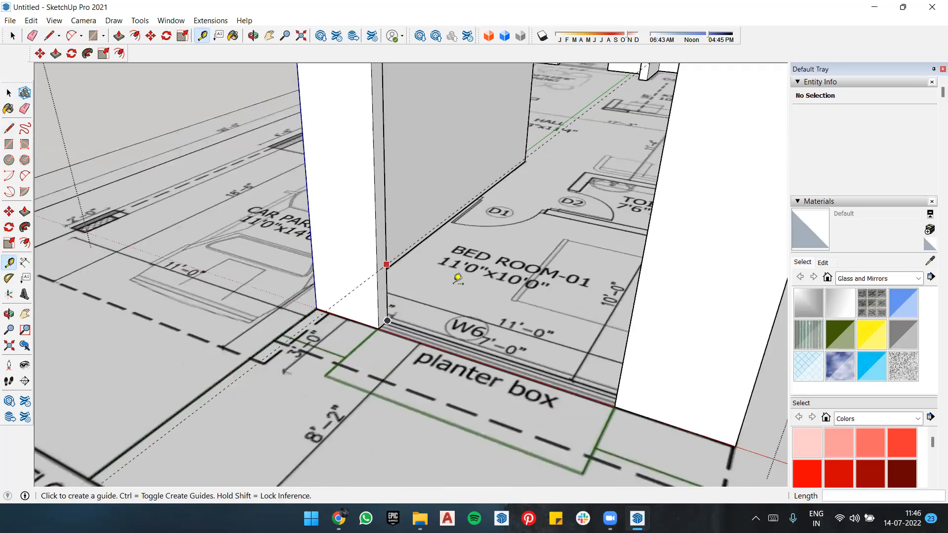
{"action": "scroll", "coordinate": [481, 277], "scroll_direction": "down", "scroll_amount": 3}
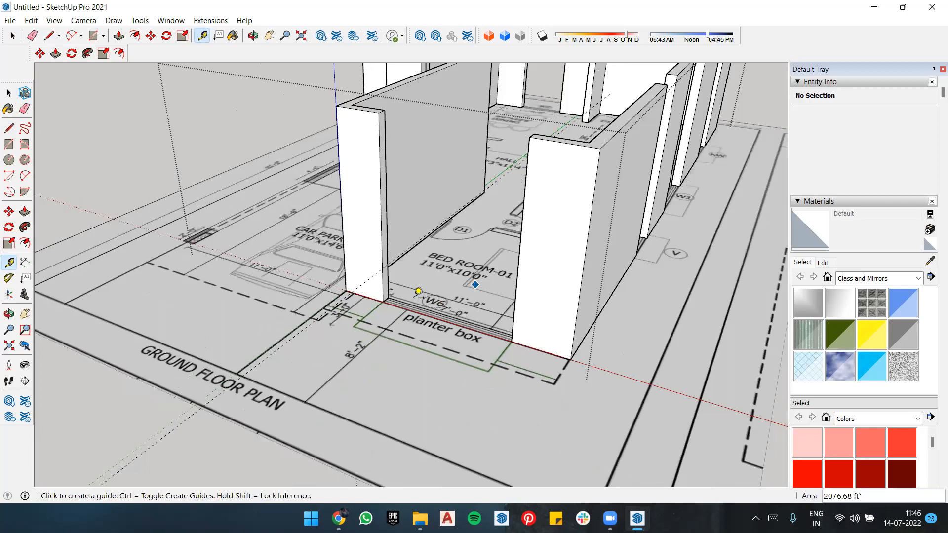
{"action": "scroll", "coordinate": [418, 291], "scroll_direction": "down", "scroll_amount": 2}
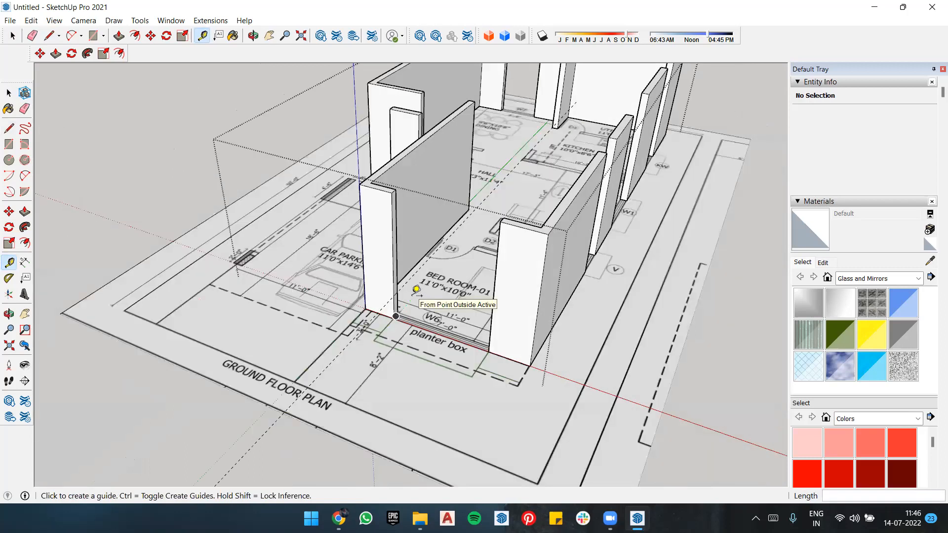
{"action": "left_click", "coordinate": [394, 284]}
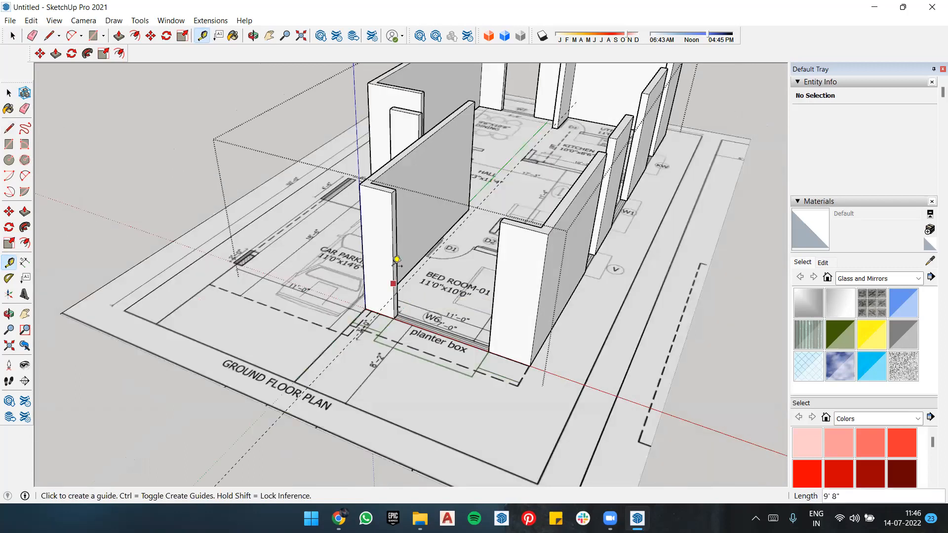
{"action": "left_click", "coordinate": [415, 257]}
Step: Place a guide 6'9" above the base edge of the Bedroom-01 wall end beside W6
{"action": "middle_click_drag", "start_coordinate": [400, 299], "coordinate": [401, 316]}
{"action": "scroll", "coordinate": [401, 316], "scroll_direction": "up", "scroll_amount": 2}
{"action": "middle_click_drag", "start_coordinate": [388, 250], "coordinate": [369, 259]}
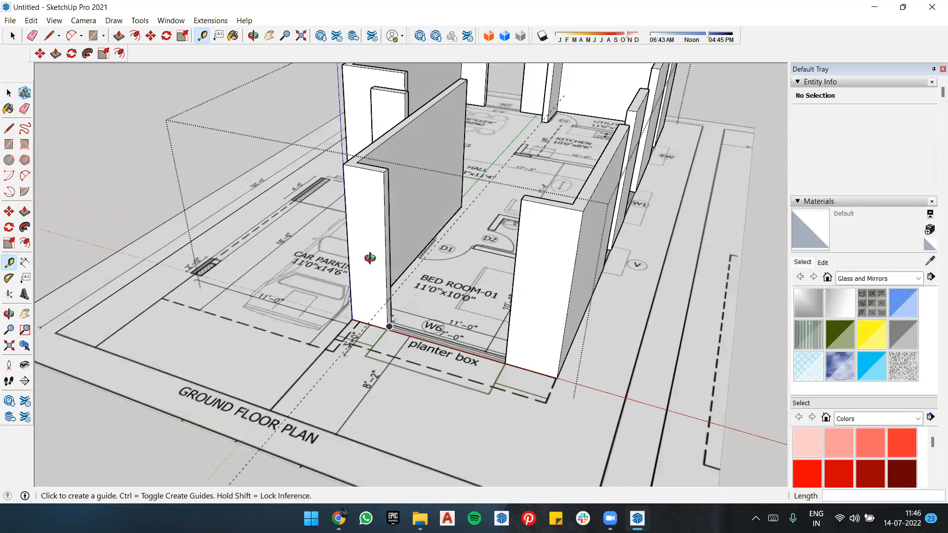
{"action": "scroll", "coordinate": [347, 267], "scroll_direction": "up", "scroll_amount": 3}
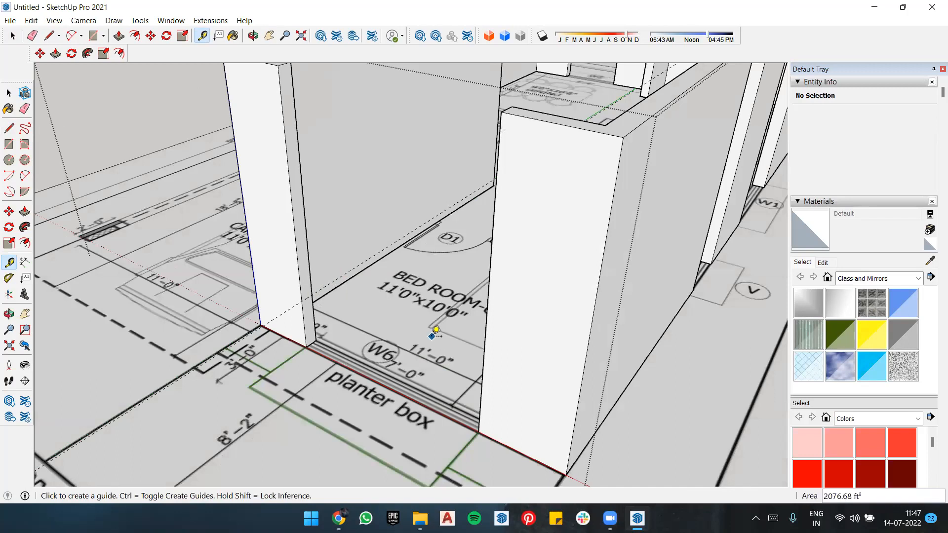
{"action": "left_click", "coordinate": [315, 315]}
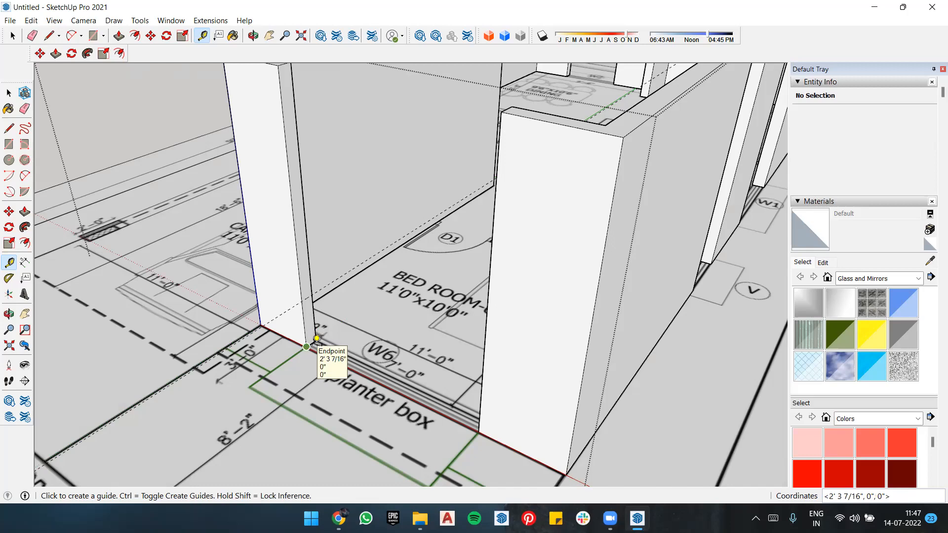
{"action": "scroll", "coordinate": [317, 337], "scroll_direction": "up", "scroll_amount": 3}
{"action": "left_click", "coordinate": [310, 341]}
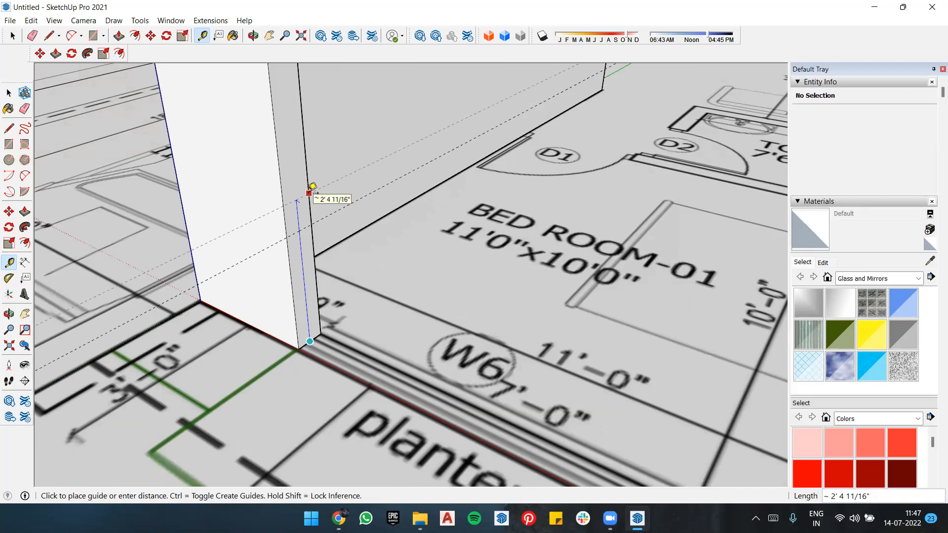
{"action": "type", "text": "6'9"}
{"action": "key", "text": "Return"}
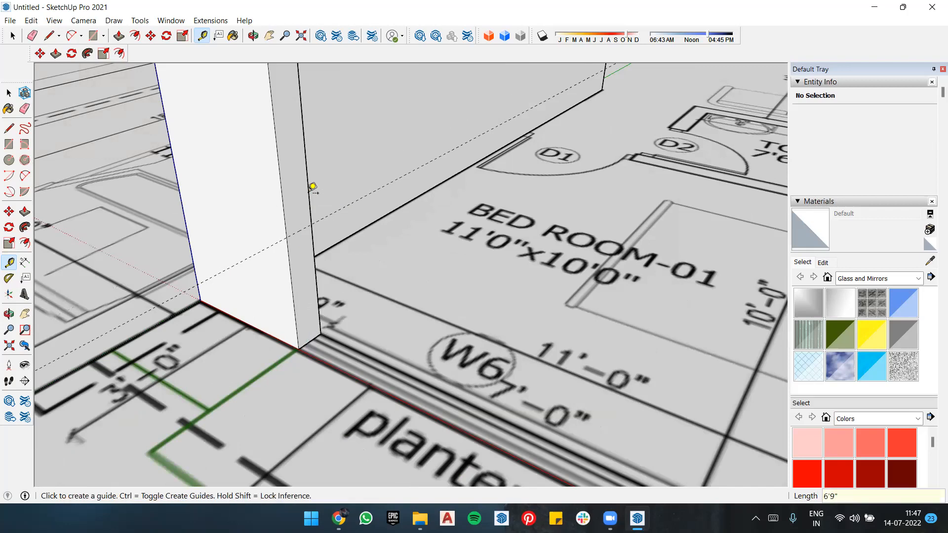
Step: Draw lines across the narrow face of the wall end beside W6 at the 6'9" and 23" guides
{"action": "scroll", "coordinate": [340, 274], "scroll_direction": "down", "scroll_amount": 2}
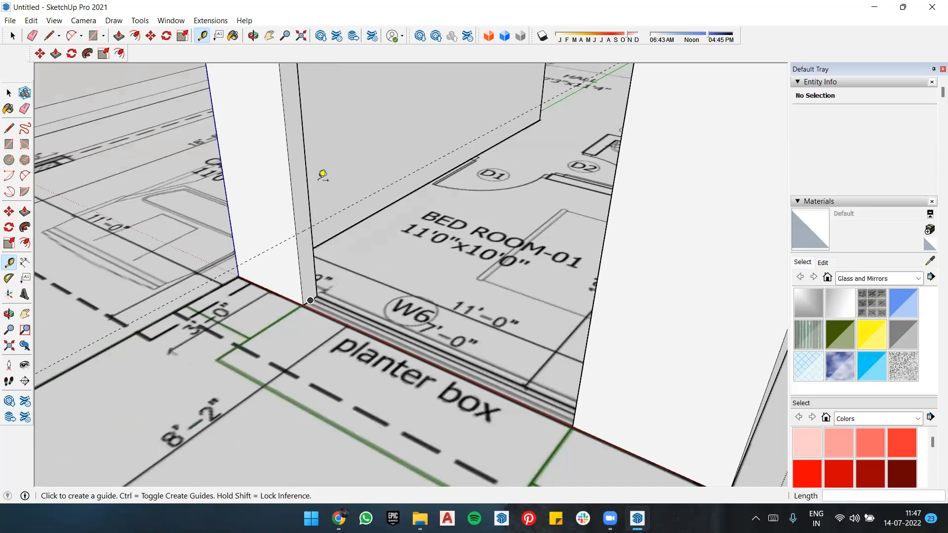
{"action": "scroll", "coordinate": [321, 213], "scroll_direction": "down", "scroll_amount": 3}
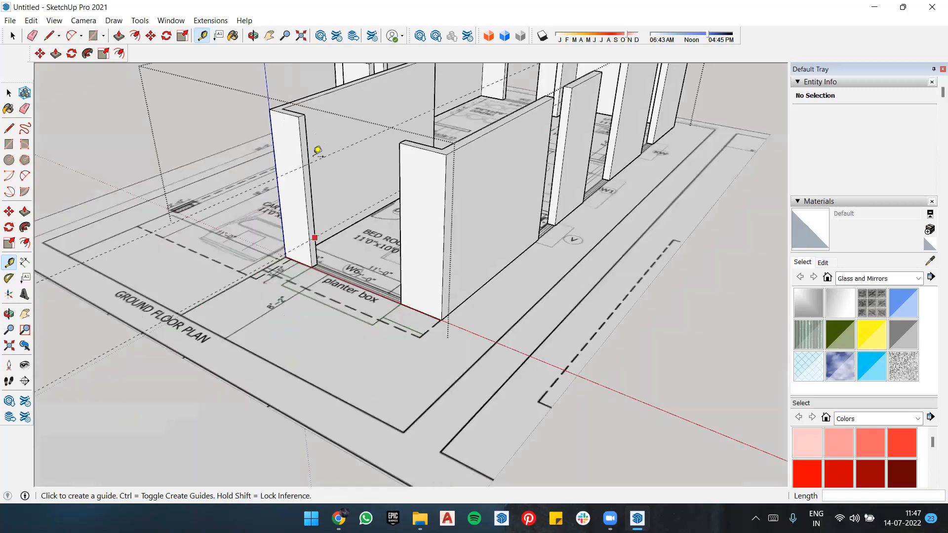
{"action": "scroll", "coordinate": [317, 179], "scroll_direction": "up", "scroll_amount": 2}
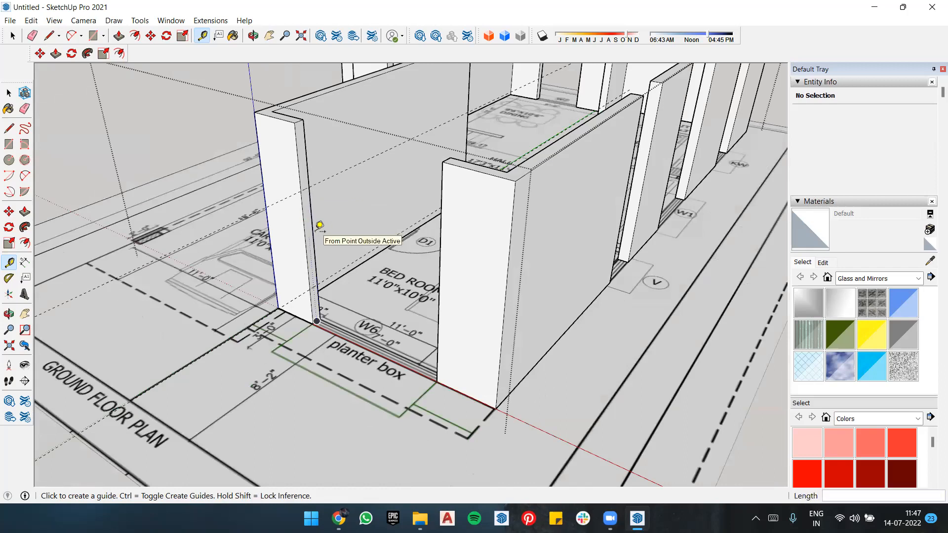
{"action": "key", "text": "l"}
{"action": "scroll", "coordinate": [301, 180], "scroll_direction": "up", "scroll_amount": 2}
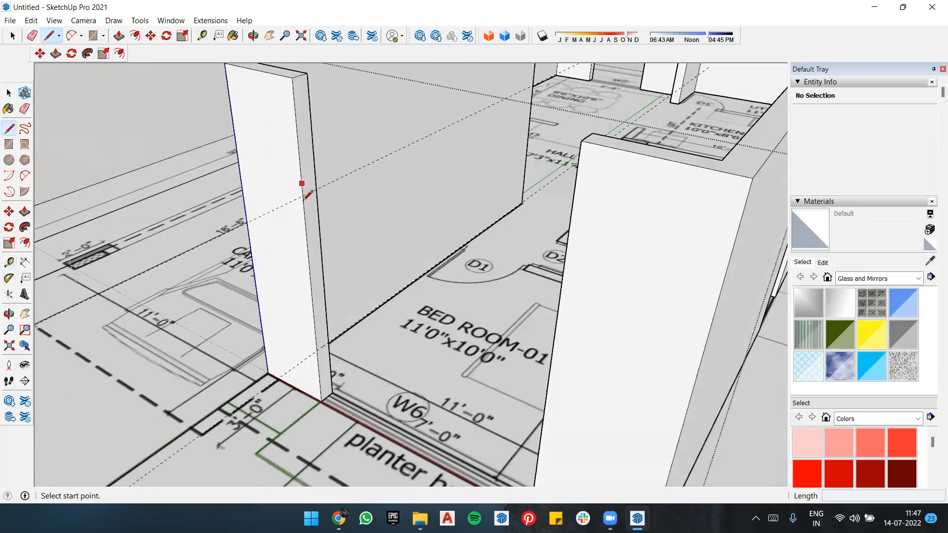
{"action": "scroll", "coordinate": [324, 187], "scroll_direction": "up", "scroll_amount": 2}
{"action": "left_click", "coordinate": [324, 189]}
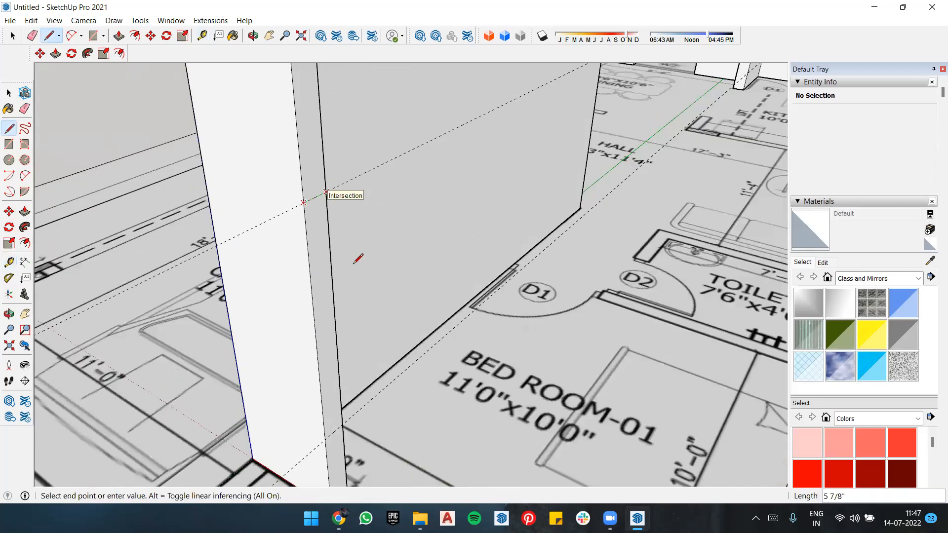
{"action": "left_click", "coordinate": [325, 192]}
{"action": "middle_click_drag", "start_coordinate": [327, 436], "coordinate": [333, 351], "text": "shift"}
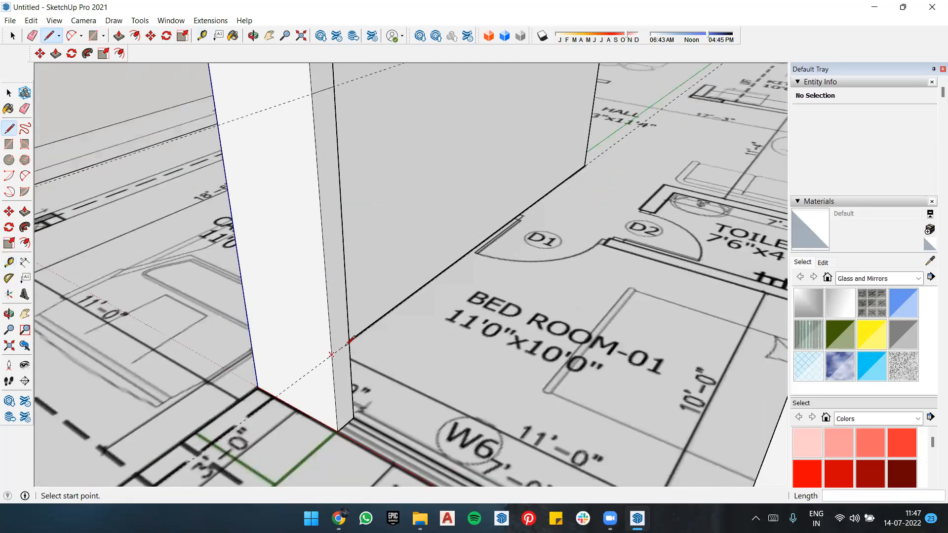
{"action": "key", "text": "space"}
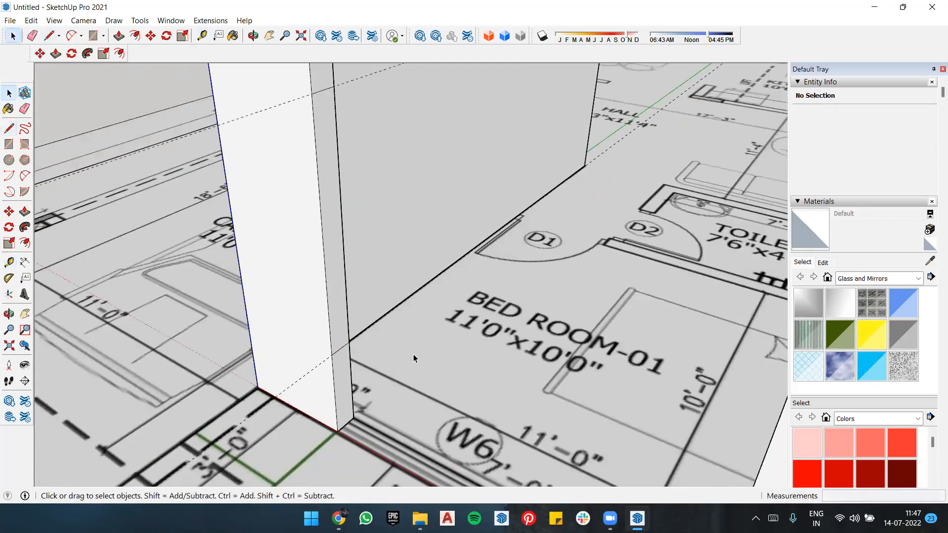
Step: Push/Pull the sections above the 6'9" line and below the 23" line across the W6 gap to the opposite wall
{"action": "scroll", "coordinate": [413, 354], "scroll_direction": "down", "scroll_amount": 3}
{"action": "key", "text": "p"}
{"action": "left_click", "coordinate": [373, 221]}
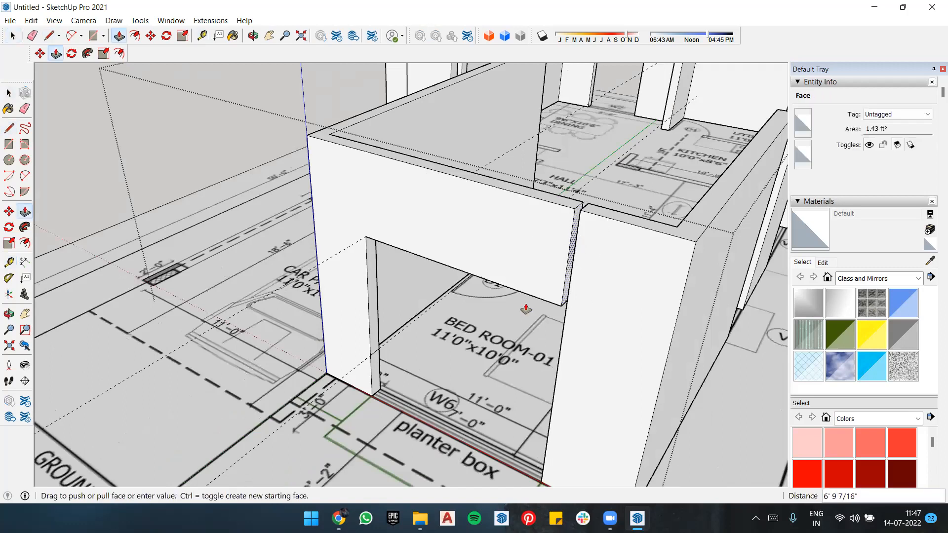
{"action": "left_click", "coordinate": [580, 241]}
{"action": "left_click", "coordinate": [375, 377]}
{"action": "left_click", "coordinate": [546, 448]}
Step: Examine the W6 window opening from several sides and the wall gaps at V and W1
{"action": "scroll", "coordinate": [470, 356], "scroll_direction": "down", "scroll_amount": 3}
{"action": "middle_click_drag", "start_coordinate": [494, 336], "coordinate": [534, 262]}
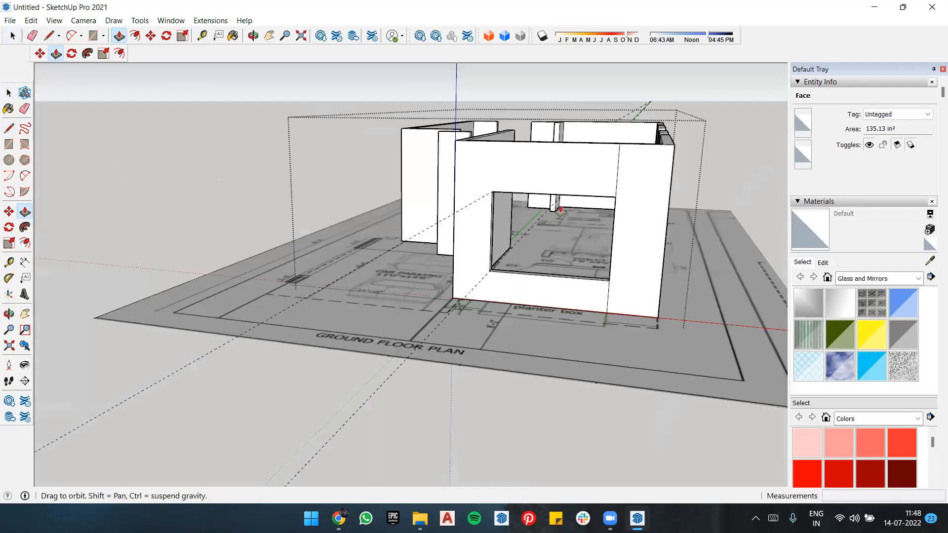
{"action": "middle_click_drag", "start_coordinate": [461, 228], "coordinate": [528, 264]}
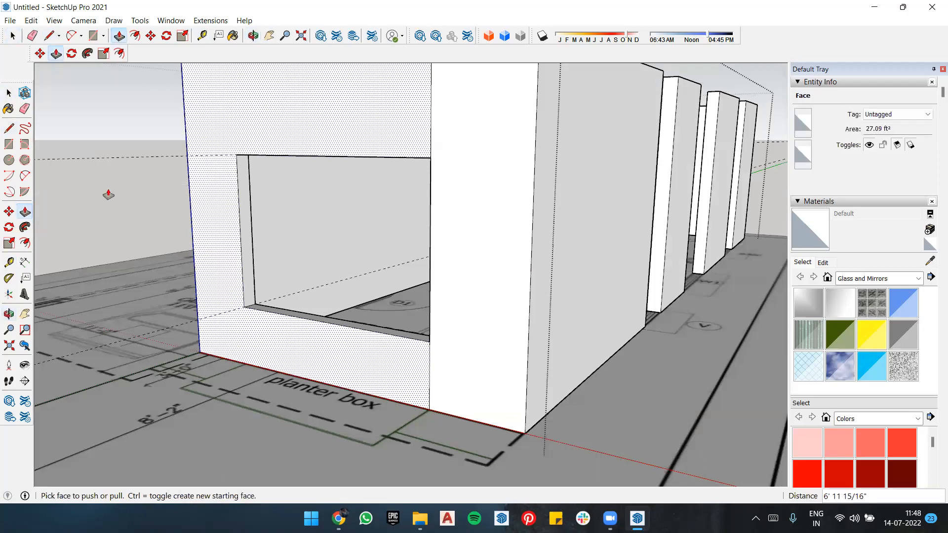
{"action": "middle_click_drag", "start_coordinate": [102, 171], "coordinate": [130, 211]}
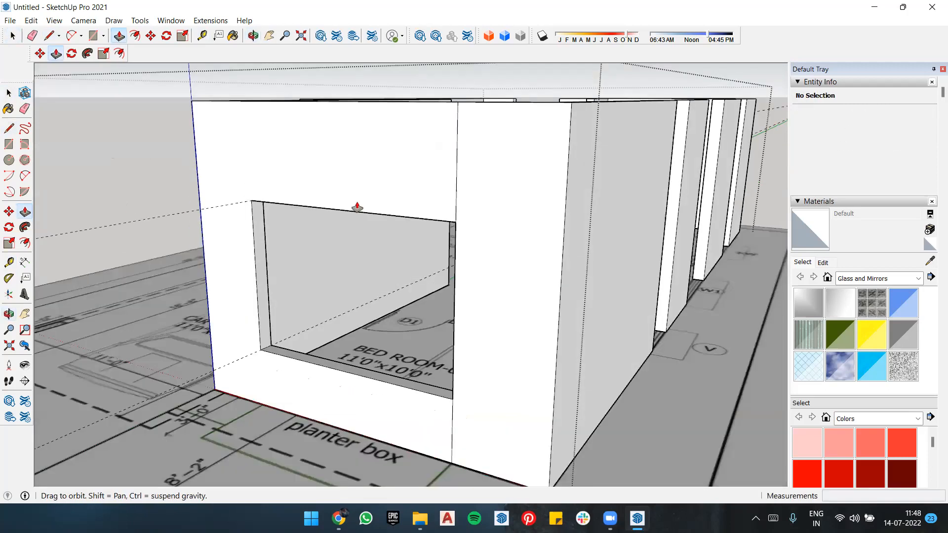
{"action": "middle_click_drag", "start_coordinate": [535, 256], "coordinate": [579, 261]}
{"action": "scroll", "coordinate": [579, 260], "scroll_direction": "down", "scroll_amount": 5}
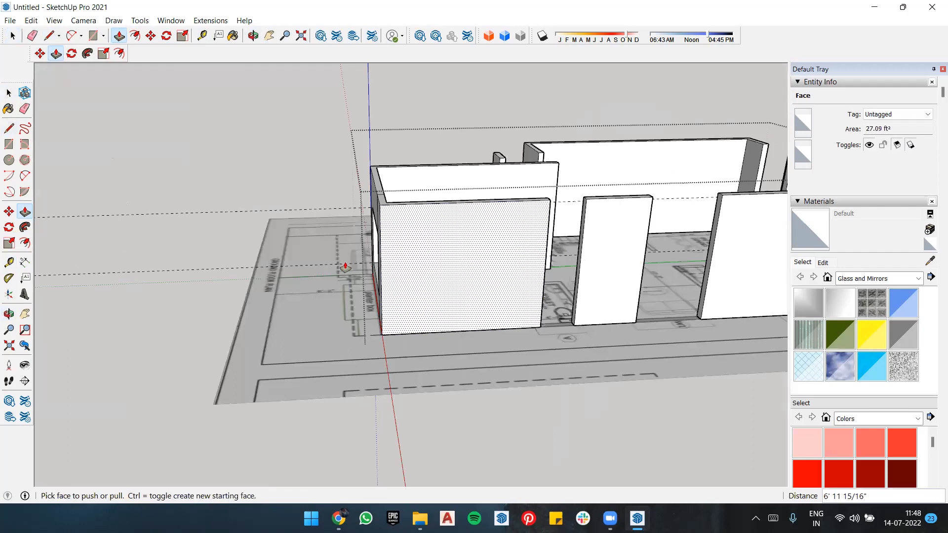
{"action": "scroll", "coordinate": [575, 261], "scroll_direction": "up", "scroll_amount": 5}
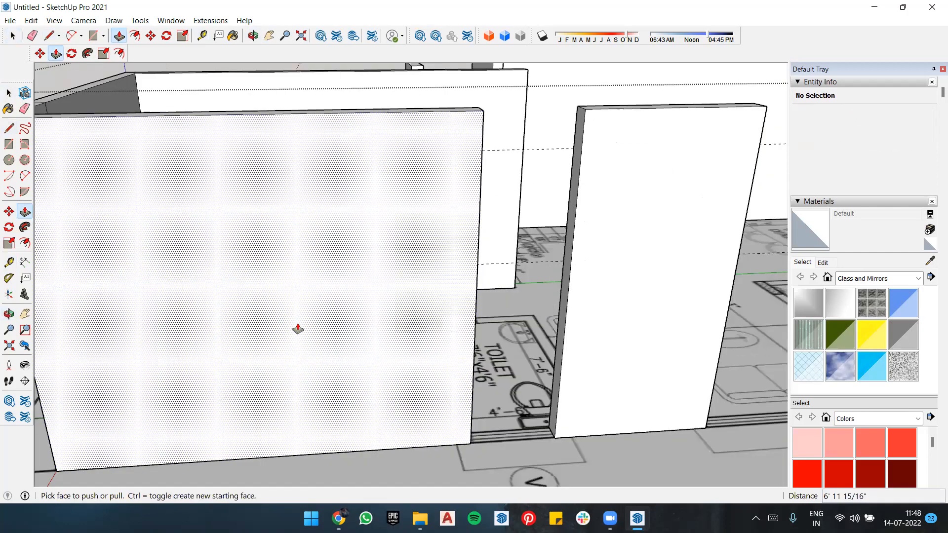
{"action": "scroll", "coordinate": [301, 329], "scroll_direction": "down", "scroll_amount": 2}
{"action": "scroll", "coordinate": [434, 383], "scroll_direction": "up", "scroll_amount": 1}
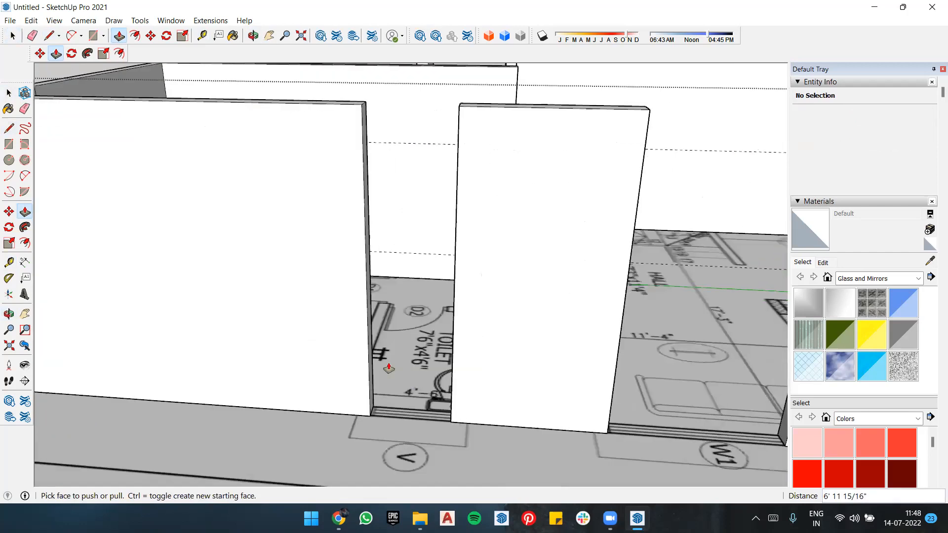
{"action": "middle_click_drag", "start_coordinate": [348, 234], "coordinate": [340, 236]}
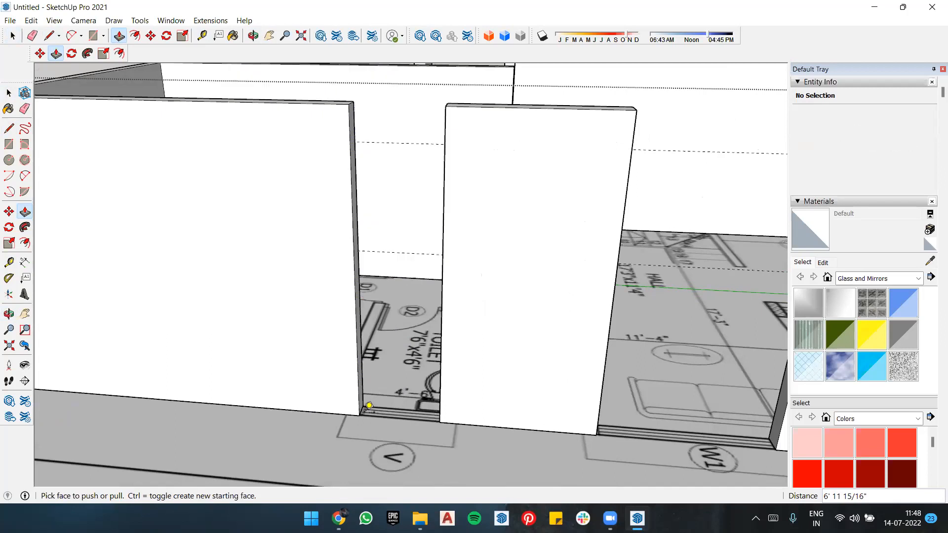
{"action": "key", "text": "t"}
{"action": "left_click", "coordinate": [359, 415]}
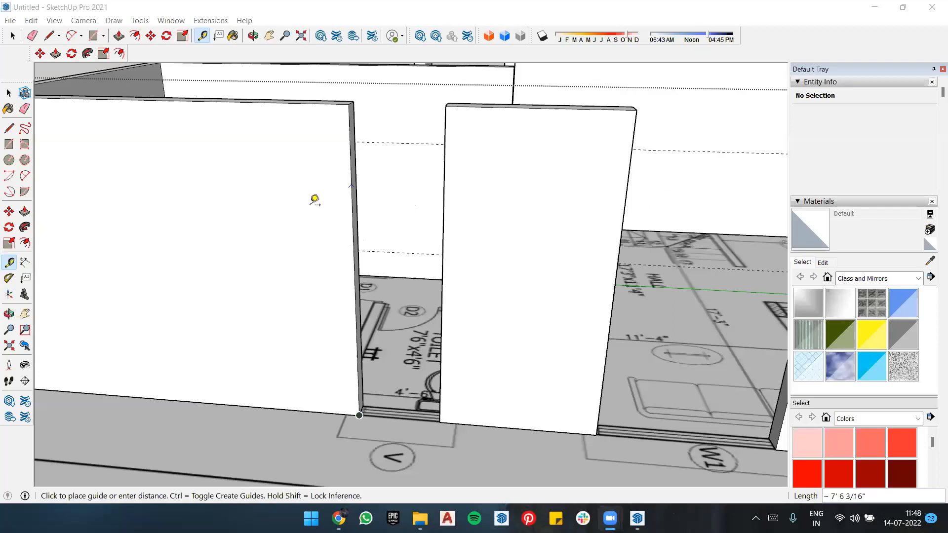
{"action": "middle_click_drag", "start_coordinate": [364, 222], "coordinate": [365, 225]}
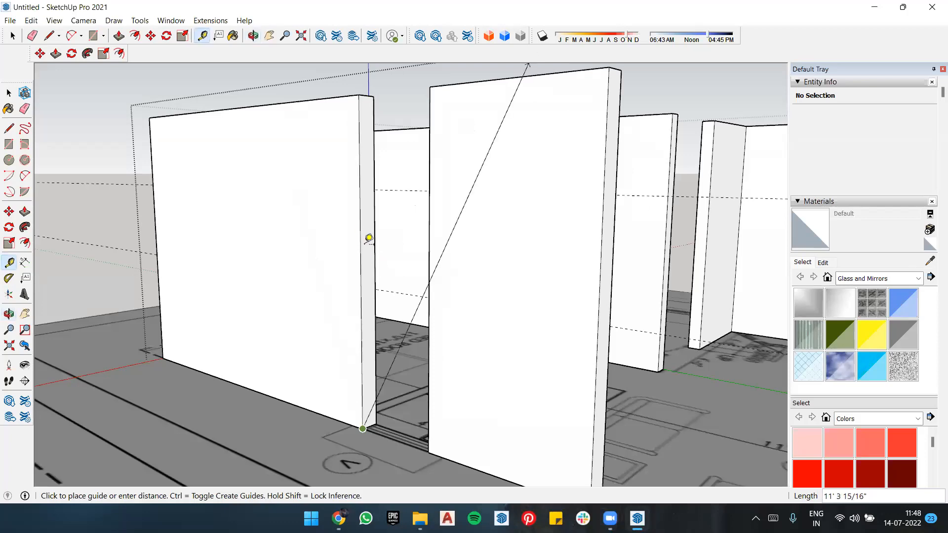
{"action": "middle_click_drag", "start_coordinate": [360, 344], "coordinate": [510, 359]}
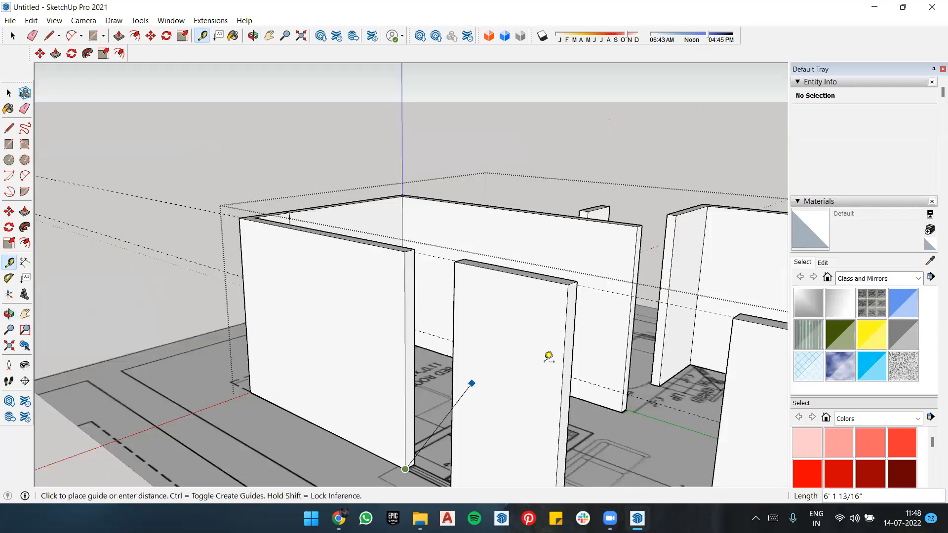
{"action": "middle_click_drag", "start_coordinate": [425, 301], "coordinate": [376, 371]}
{"action": "scroll", "coordinate": [440, 424], "scroll_direction": "down", "scroll_amount": 10}
{"action": "key", "text": "Escape"}
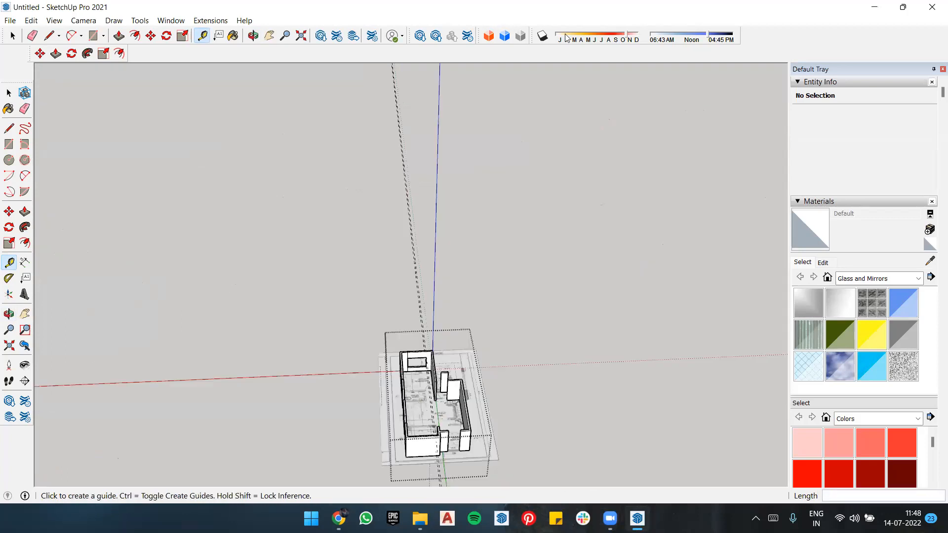
Step: Draw a rectangle about 10'8" by 7" over the partition wall between the kitchen and the hall on the plan
{"action": "scroll", "coordinate": [440, 424], "scroll_direction": "up", "scroll_amount": 2}
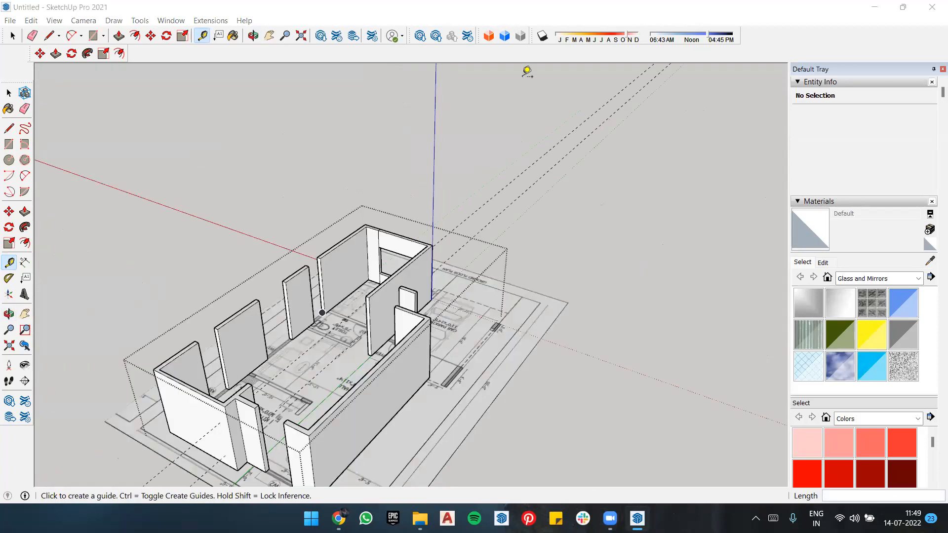
{"action": "left_click", "coordinate": [430, 304]}
{"action": "scroll", "coordinate": [680, 192], "scroll_direction": "up", "scroll_amount": 2}
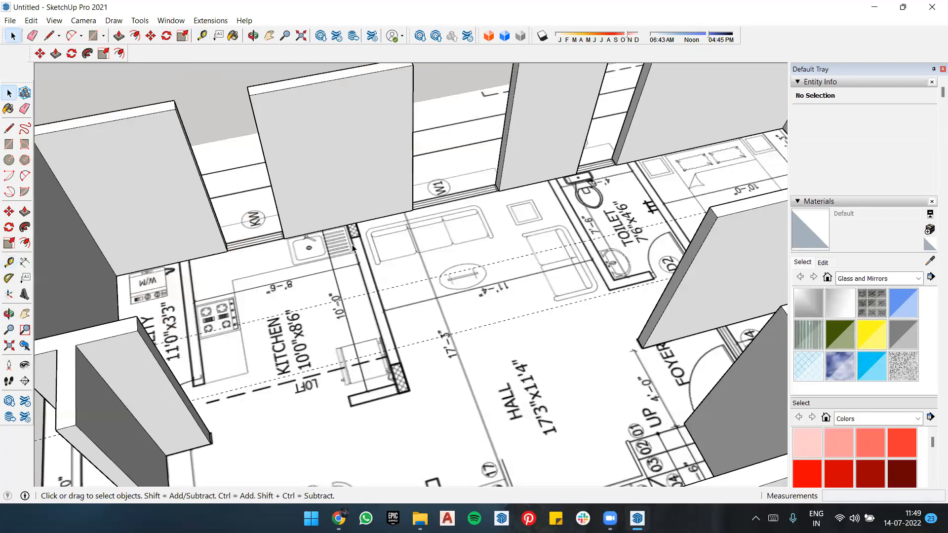
{"action": "key", "text": "r"}
{"action": "scroll", "coordinate": [371, 223], "scroll_direction": "up", "scroll_amount": 3}
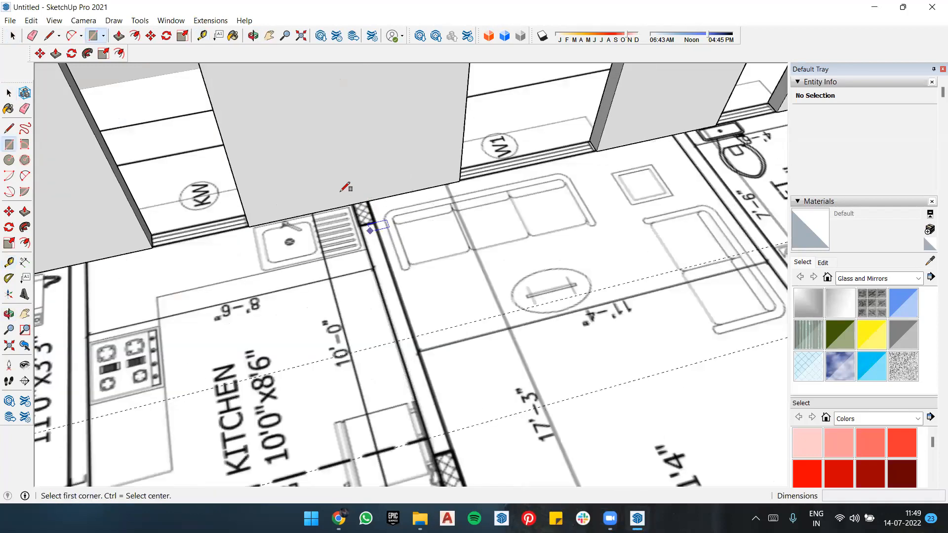
{"action": "left_click", "coordinate": [455, 322]}
{"action": "scroll", "coordinate": [456, 323], "scroll_direction": "up", "scroll_amount": 2}
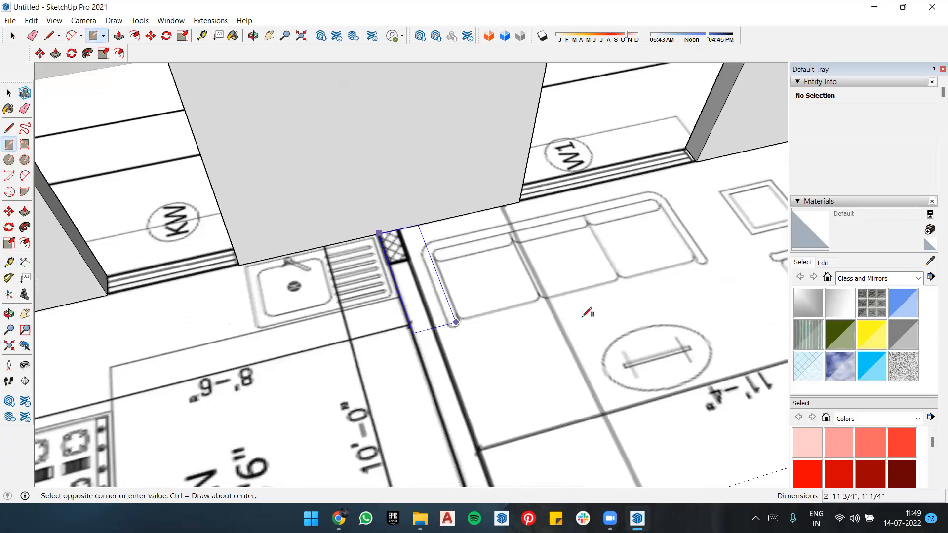
{"action": "scroll", "coordinate": [583, 440], "scroll_direction": "down", "scroll_amount": 3}
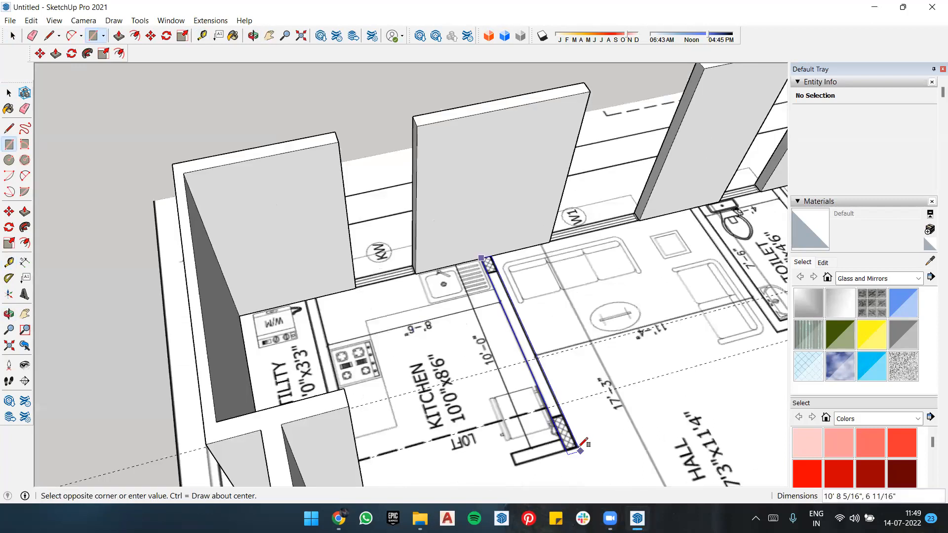
{"action": "left_click", "coordinate": [553, 392]}
{"action": "scroll", "coordinate": [552, 393], "scroll_direction": "up", "scroll_amount": 2}
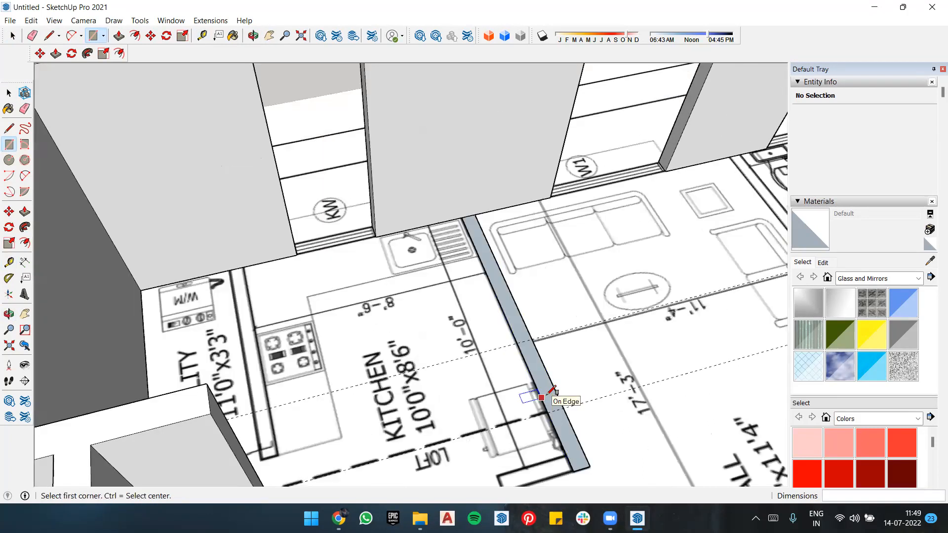
Step: Group the kitchen–hall partition rectangle with its edges and open the group for editing
{"action": "key", "text": "space"}
{"action": "double_click", "coordinate": [550, 393]}
{"action": "right_click", "coordinate": [550, 392]}
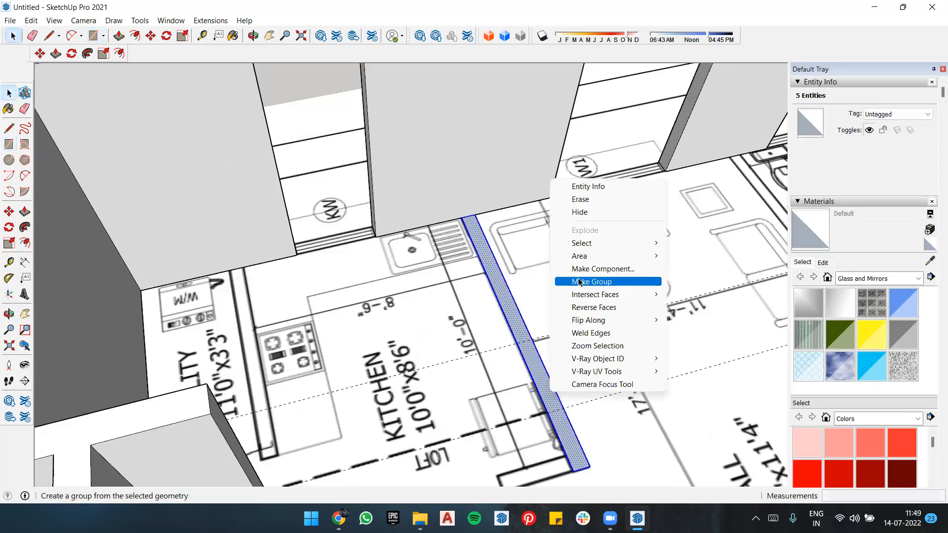
{"action": "key", "text": "Return"}
{"action": "left_click", "coordinate": [472, 156]}
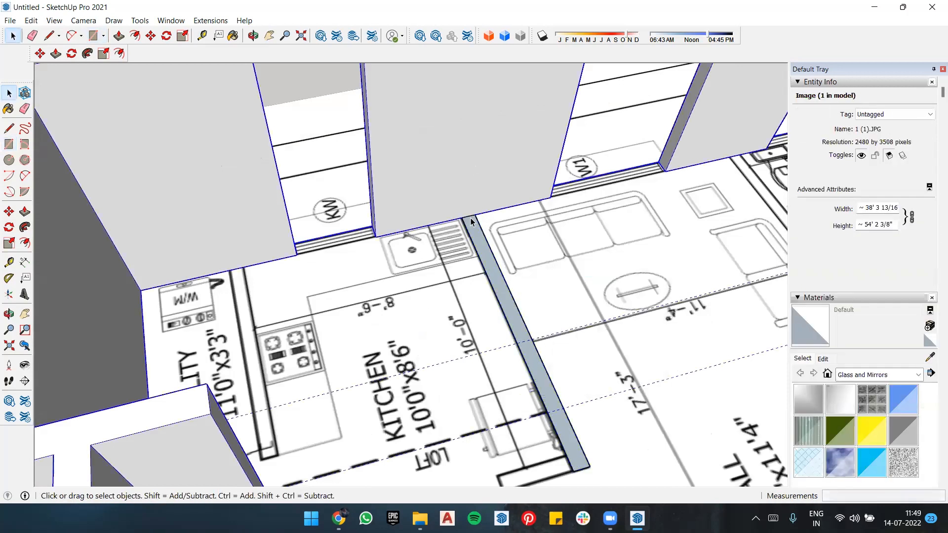
{"action": "left_click", "coordinate": [487, 243]}
{"action": "left_click", "coordinate": [487, 250]}
{"action": "left_click", "coordinate": [486, 251]}
{"action": "double_click", "coordinate": [486, 251]}
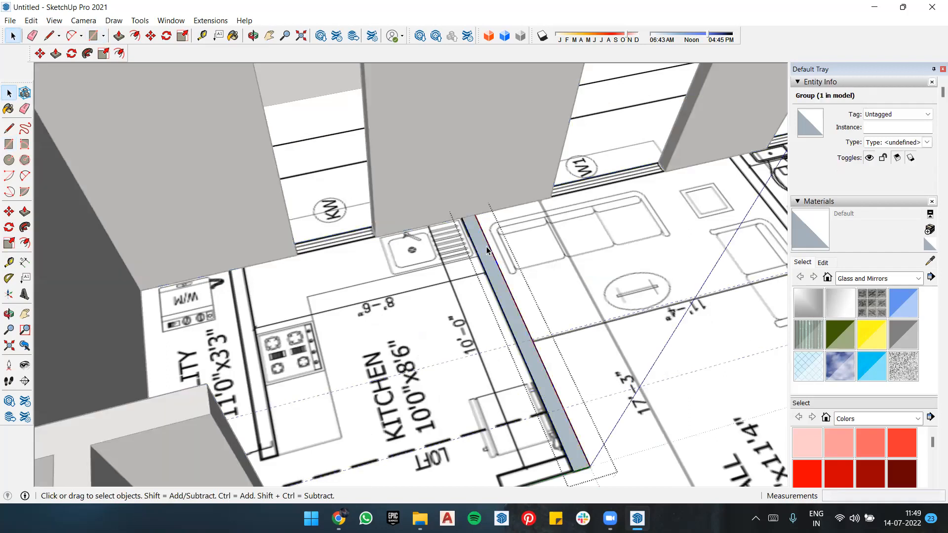
Step: Extrude the kitchen–hall partition face upward by 9'8"
{"action": "key", "text": "p"}
{"action": "left_click", "coordinate": [487, 250]}
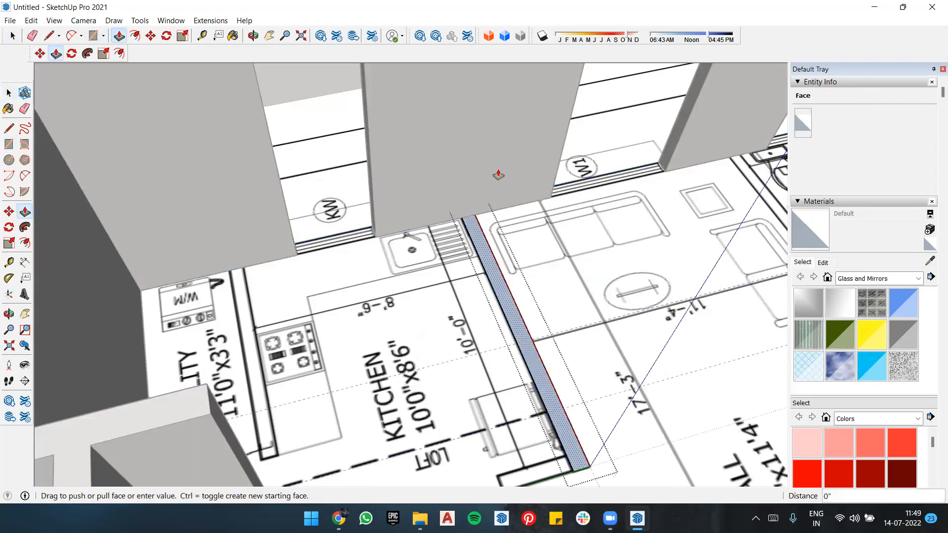
{"action": "type", "text": "9' "}
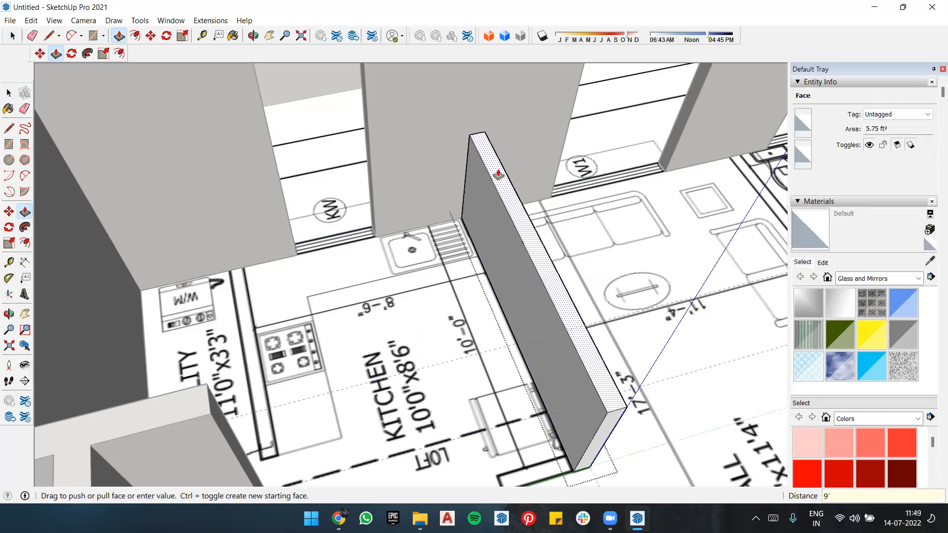
{"action": "type", "text": "8\""}
{"action": "key", "text": "Return"}
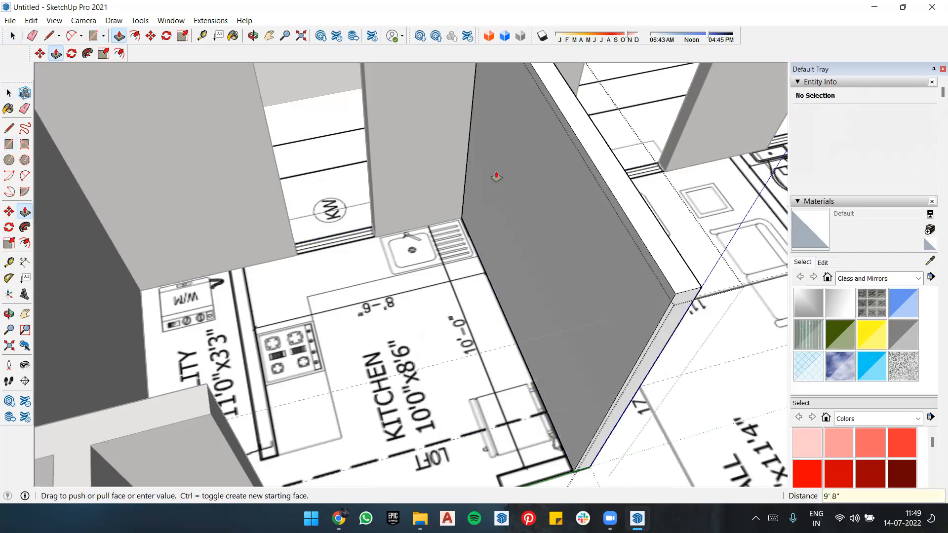
Step: Draw a full-height vertical line on the partition's kitchen side, near its free end where the short return wall starts
{"action": "key", "text": "o"}
{"action": "left_click_drag", "start_coordinate": [655, 213], "coordinate": [575, 206]}
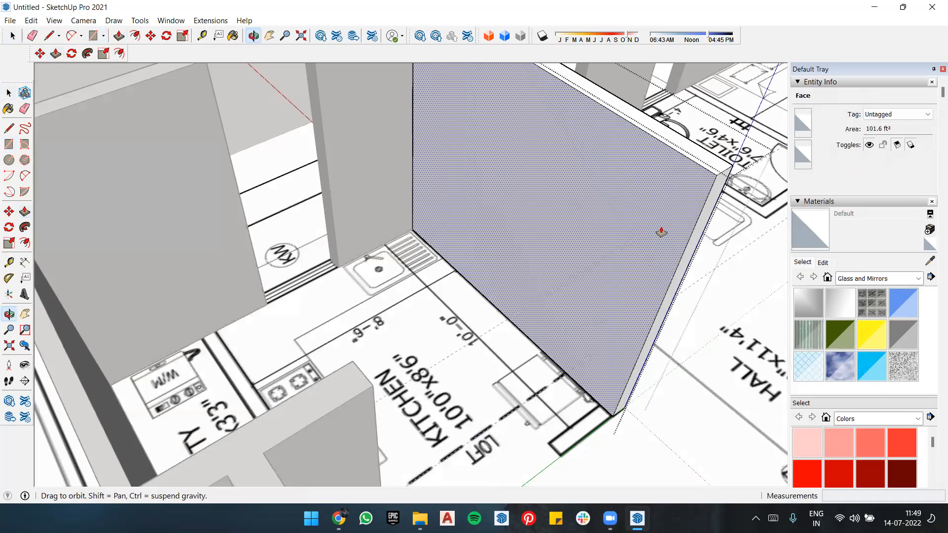
{"action": "left_click_drag", "start_coordinate": [709, 280], "coordinate": [629, 285]}
{"action": "key", "text": "p"}
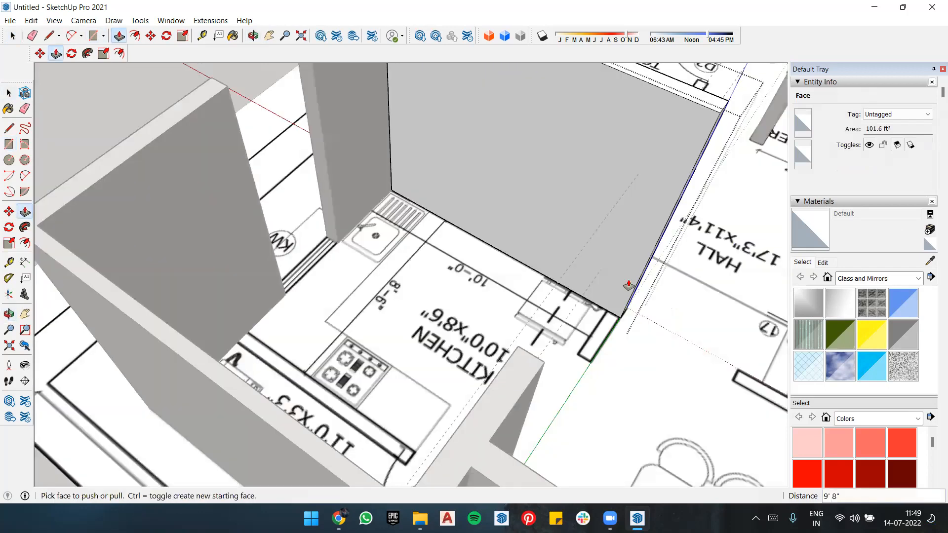
{"action": "key", "text": "l"}
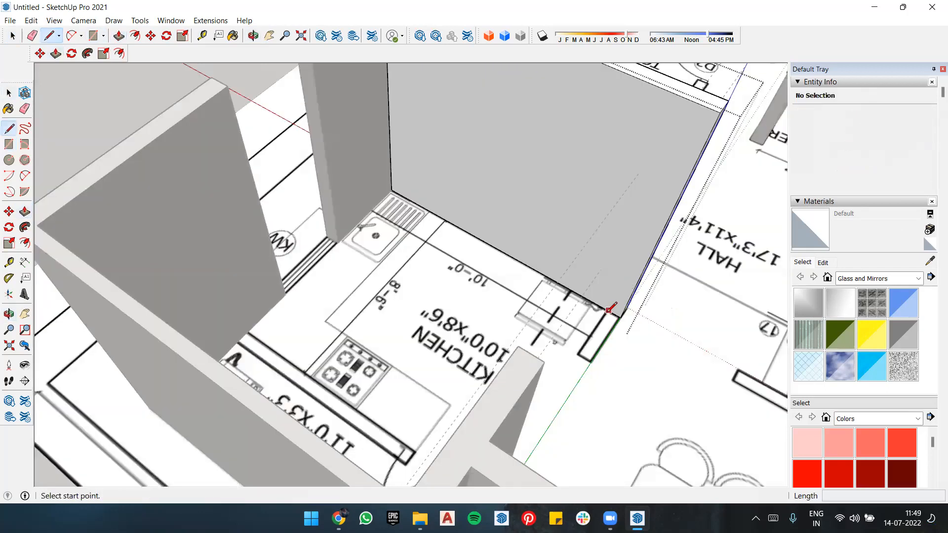
{"action": "left_click", "coordinate": [608, 310]}
{"action": "left_click", "coordinate": [701, 104]}
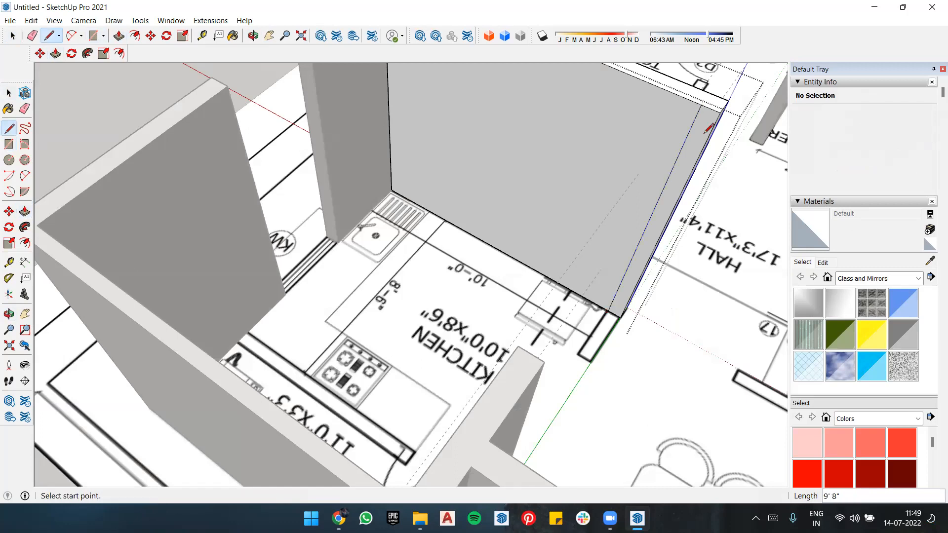
Step: Pull the narrow strip face at the kitchen–hall partition's free end outward about 2' 2 9/16" to form the short return wall
{"action": "key", "text": "p"}
{"action": "left_click", "coordinate": [617, 316]}
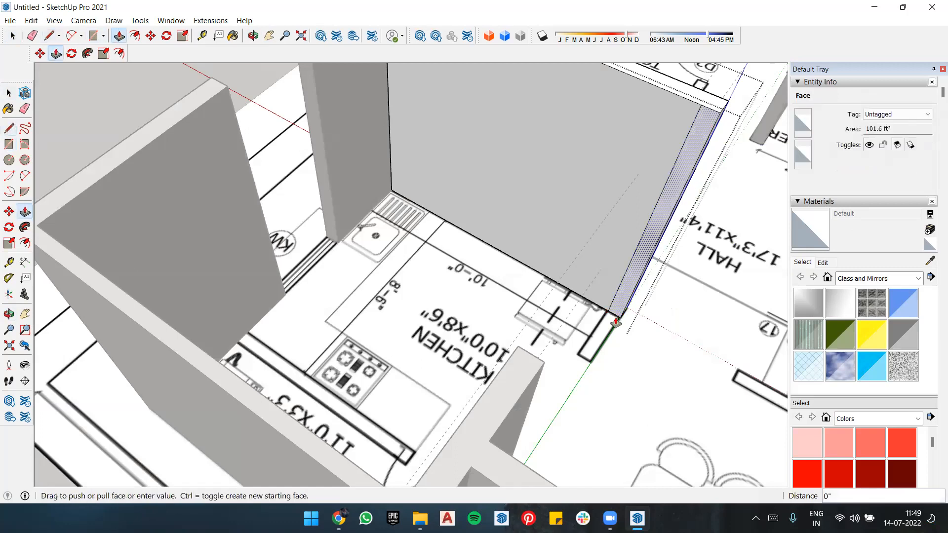
{"action": "left_click", "coordinate": [598, 361]}
{"action": "middle_click_drag", "start_coordinate": [619, 350], "coordinate": [489, 287]}
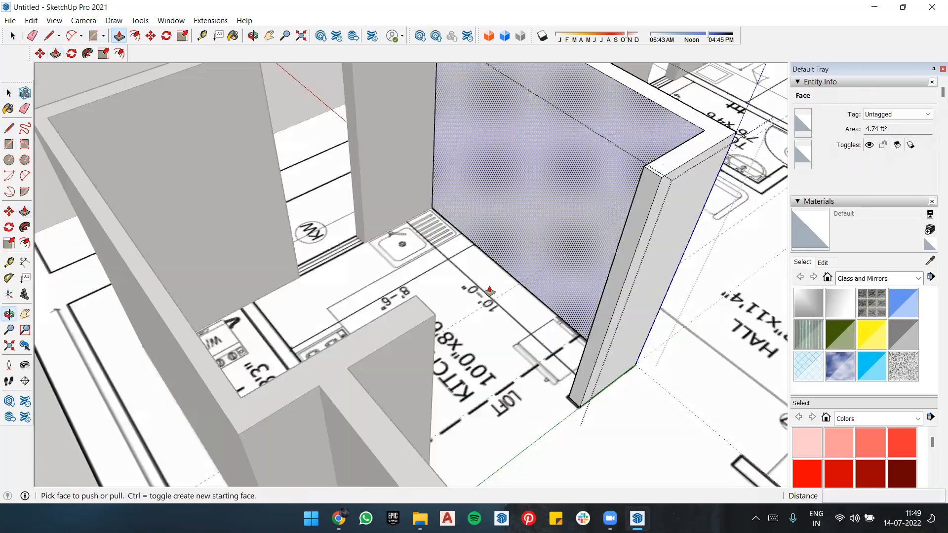
{"action": "scroll", "coordinate": [647, 381], "scroll_direction": "down", "scroll_amount": 6}
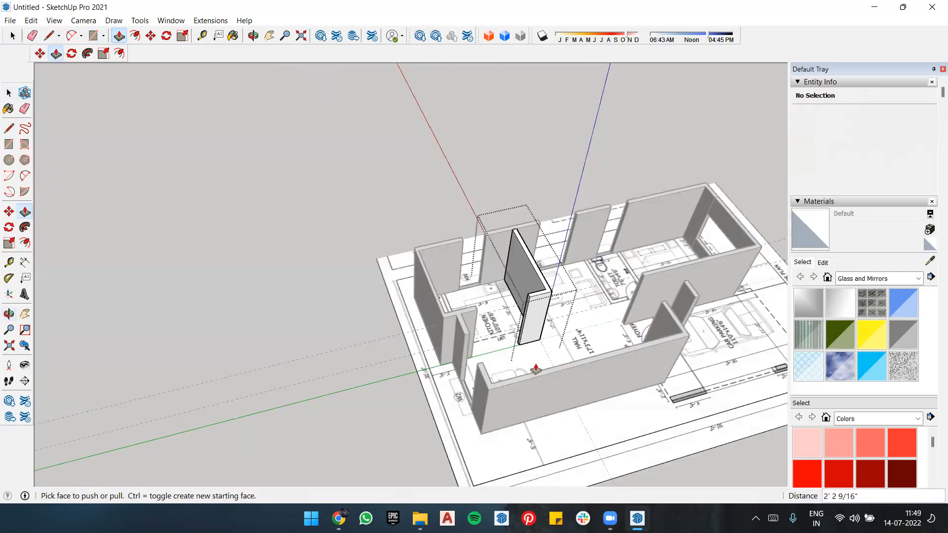
{"action": "scroll", "coordinate": [497, 354], "scroll_direction": "up", "scroll_amount": 4}
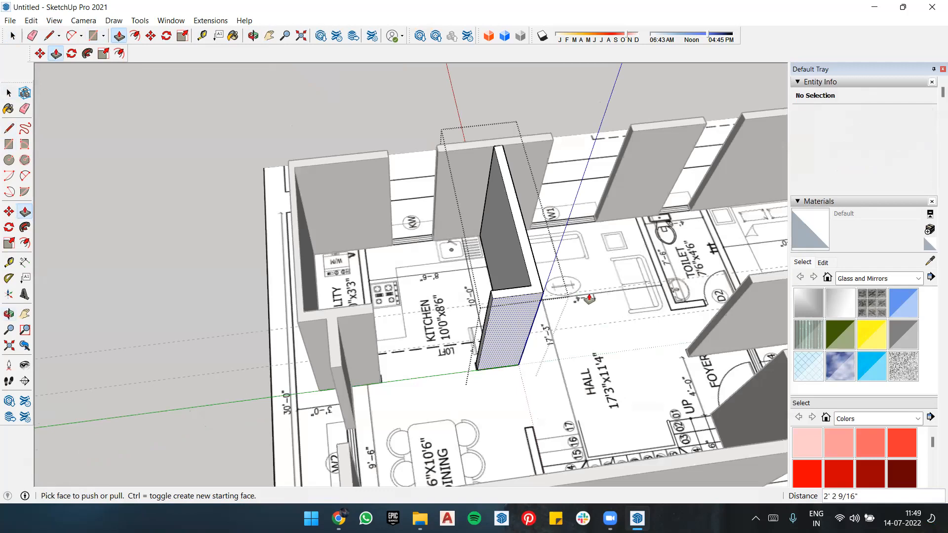
{"action": "scroll", "coordinate": [564, 335], "scroll_direction": "up", "scroll_amount": 2}
{"action": "middle_click_drag", "start_coordinate": [564, 335], "coordinate": [607, 342]}
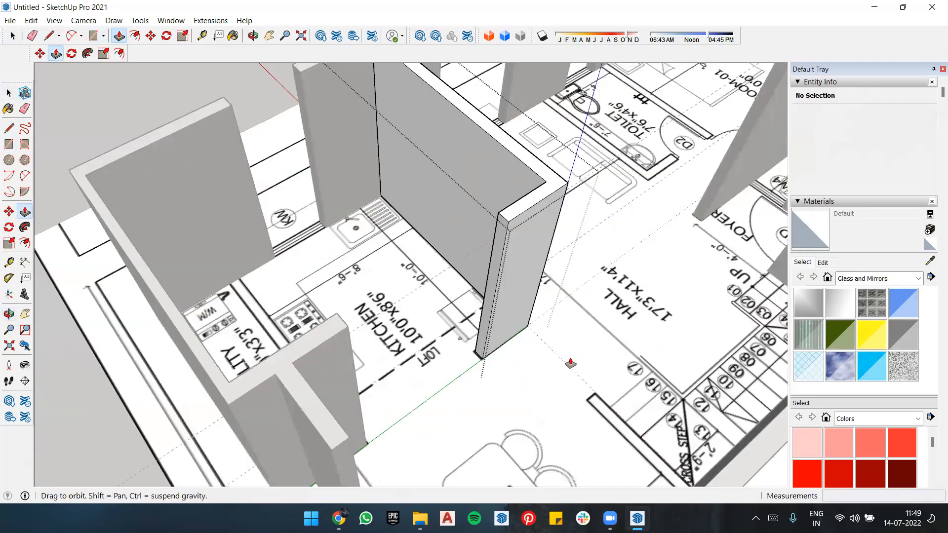
Step: Draw a rectangle about 5' 2 1/4" by 6 9/16" over the wall between the staircase and the dining area on the plan
{"action": "key", "text": "r"}
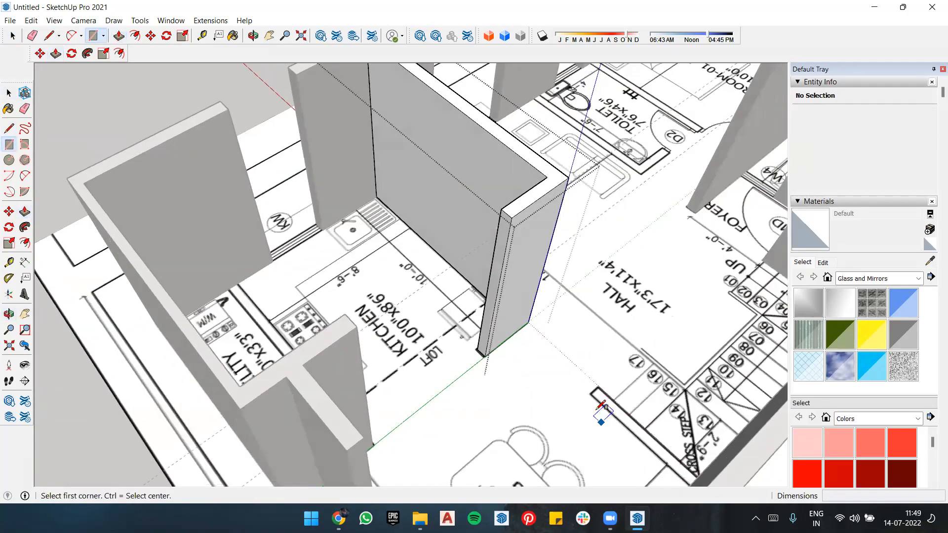
{"action": "left_click", "coordinate": [592, 393]}
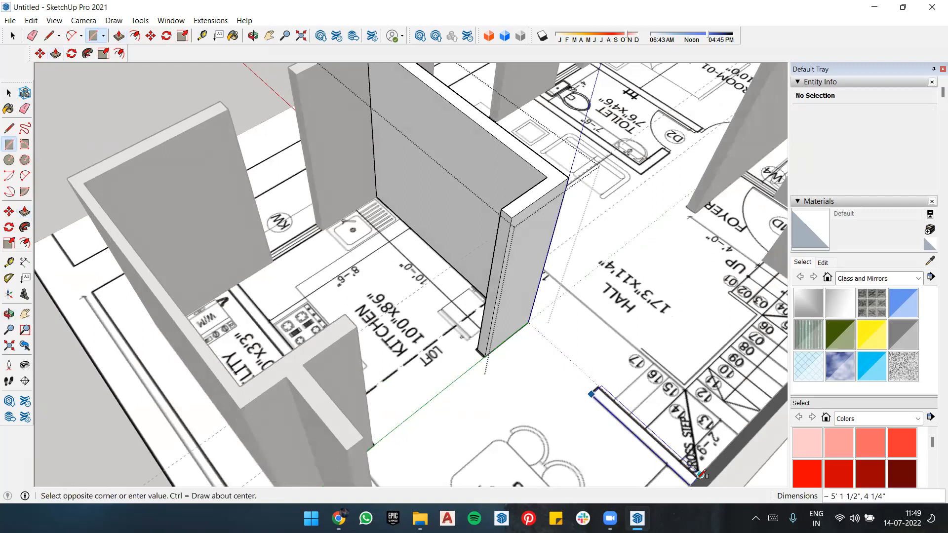
{"action": "scroll", "coordinate": [700, 475], "scroll_direction": "up", "scroll_amount": 2}
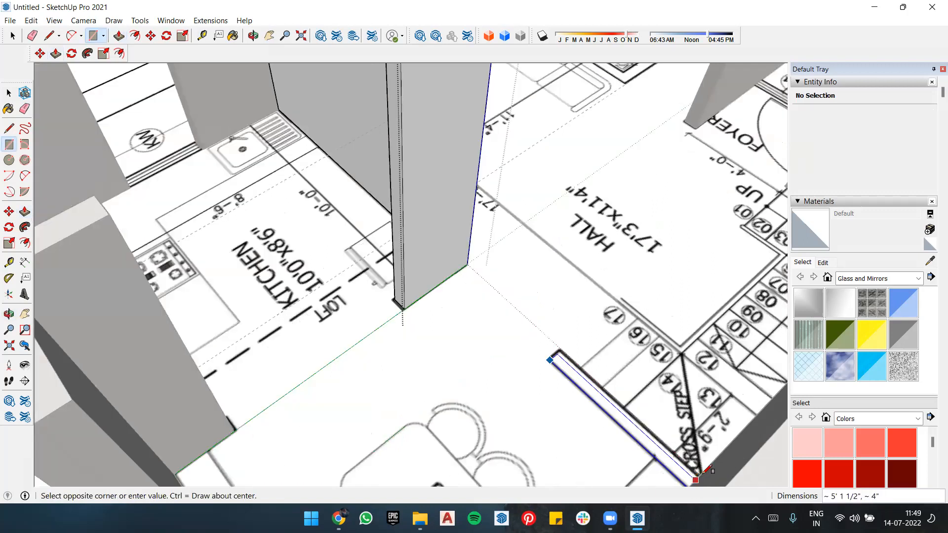
{"action": "scroll", "coordinate": [709, 469], "scroll_direction": "up", "scroll_amount": 3}
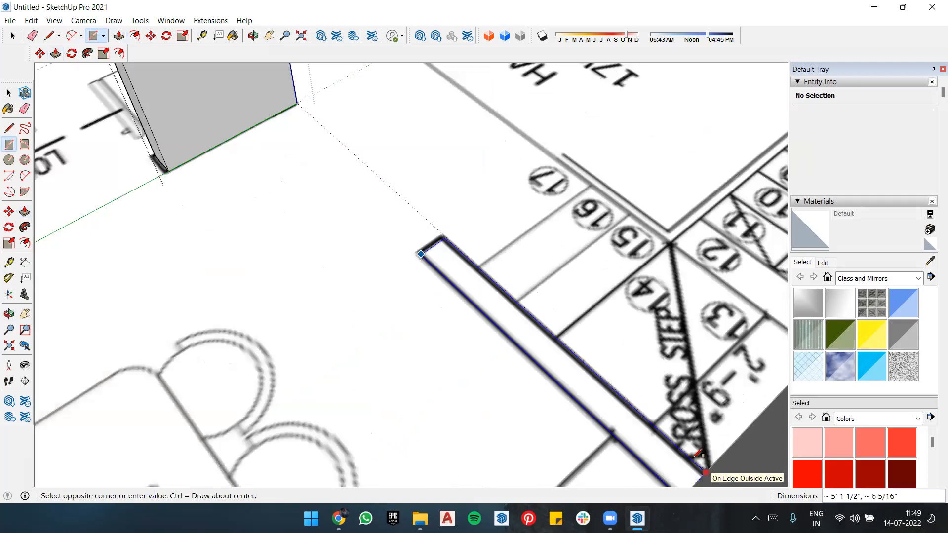
{"action": "left_click", "coordinate": [698, 456]}
{"action": "left_click", "coordinate": [418, 253]}
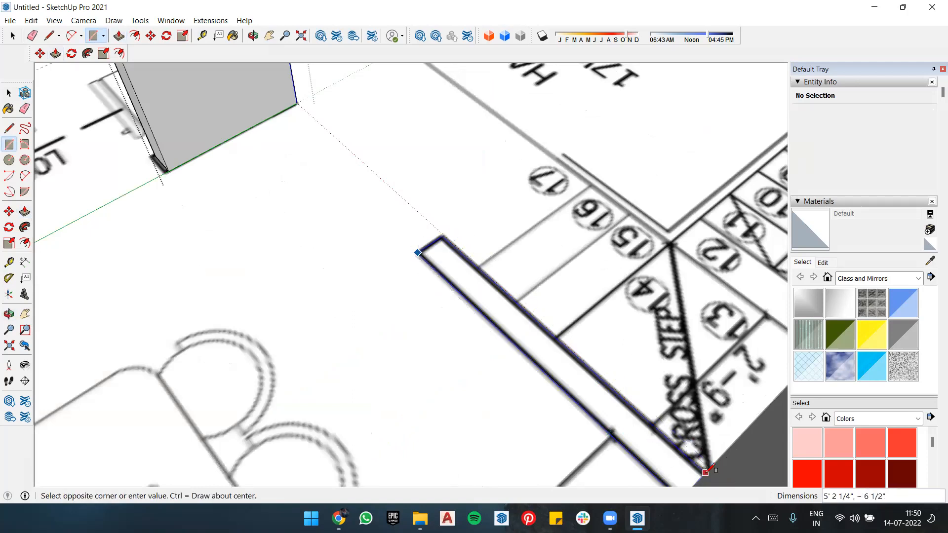
{"action": "left_click", "coordinate": [705, 467]}
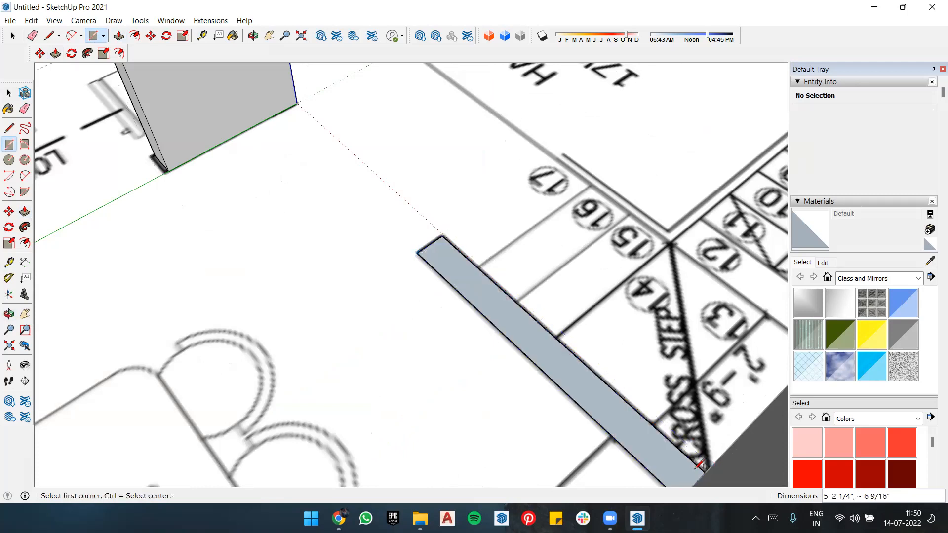
Step: Extrude the staircase–dining wall face upward by 9'8"
{"action": "key", "text": "p"}
{"action": "left_click", "coordinate": [669, 461]}
{"action": "type", "text": "9'8"}
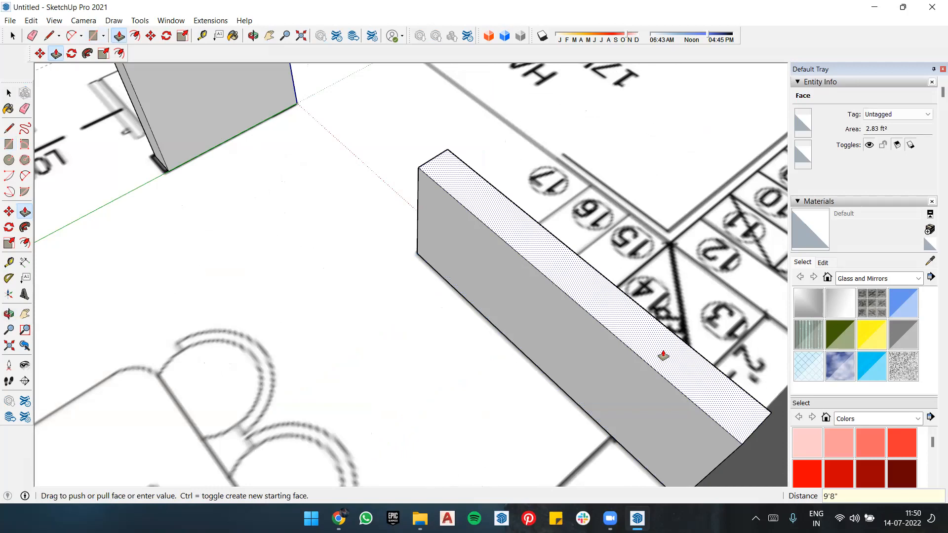
{"action": "key", "text": "Return"}
{"action": "middle_click_drag", "start_coordinate": [370, 360], "coordinate": [387, 332]}
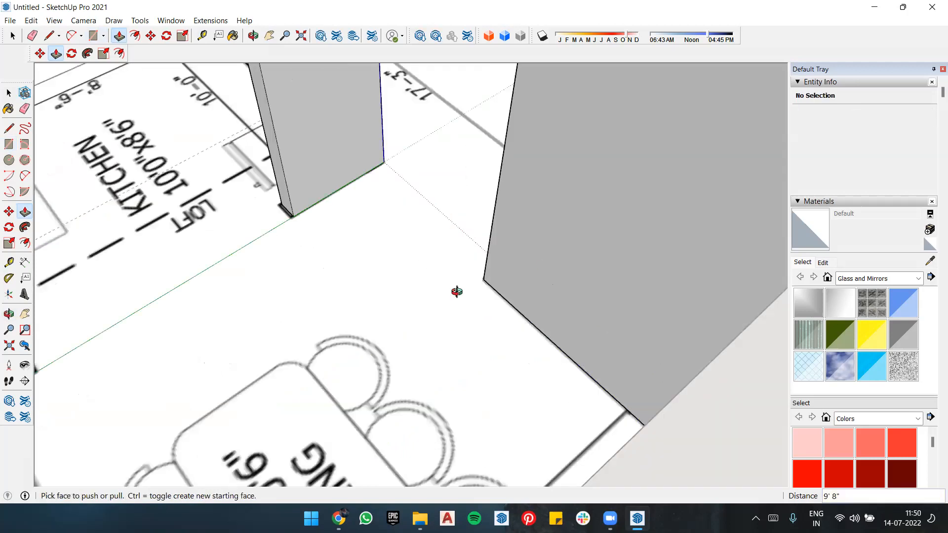
{"action": "middle_click_drag", "start_coordinate": [456, 292], "coordinate": [616, 245]}
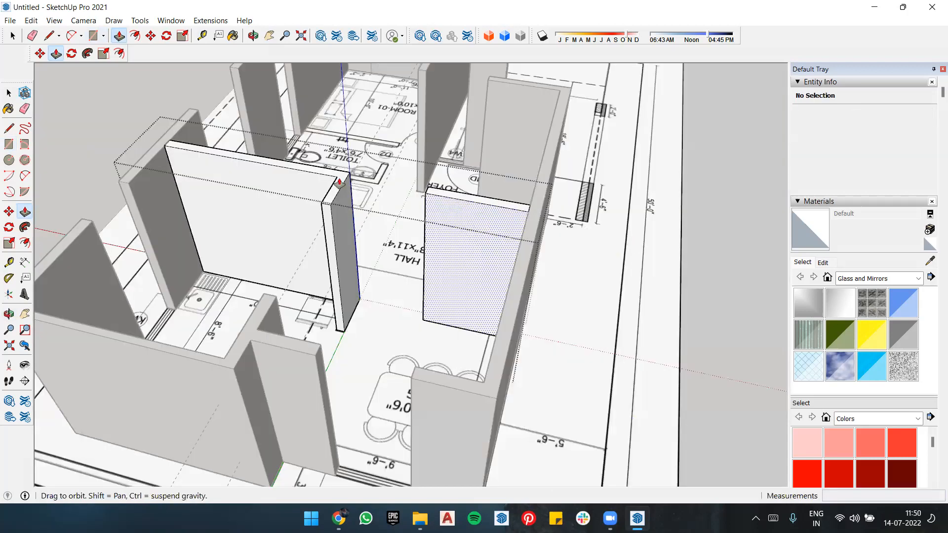
{"action": "middle_click_drag", "start_coordinate": [339, 183], "coordinate": [378, 220]}
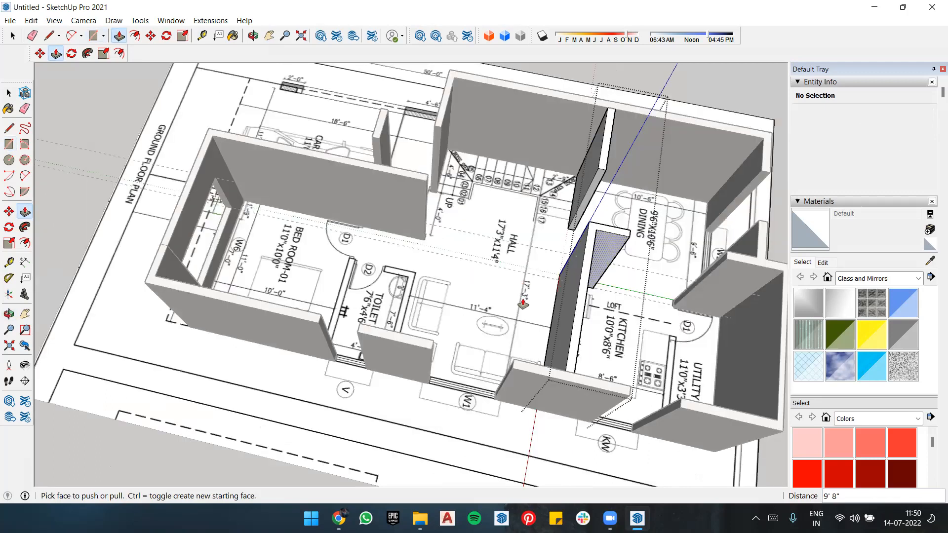
Step: Draw a rectangle over the wall between Bed Room-01 and the toilet, from the D1 door end to the exterior wall
{"action": "scroll", "coordinate": [380, 353], "scroll_direction": "up", "scroll_amount": 4}
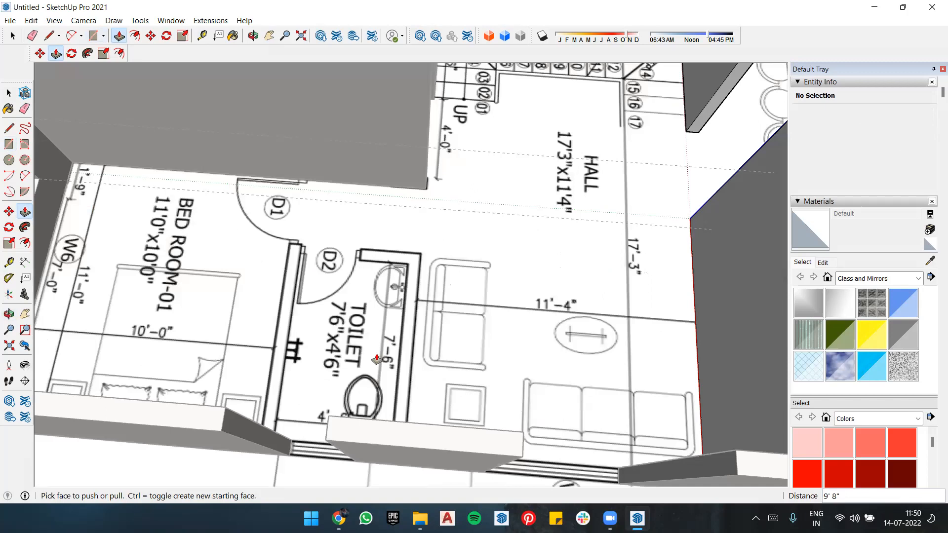
{"action": "key", "text": "r"}
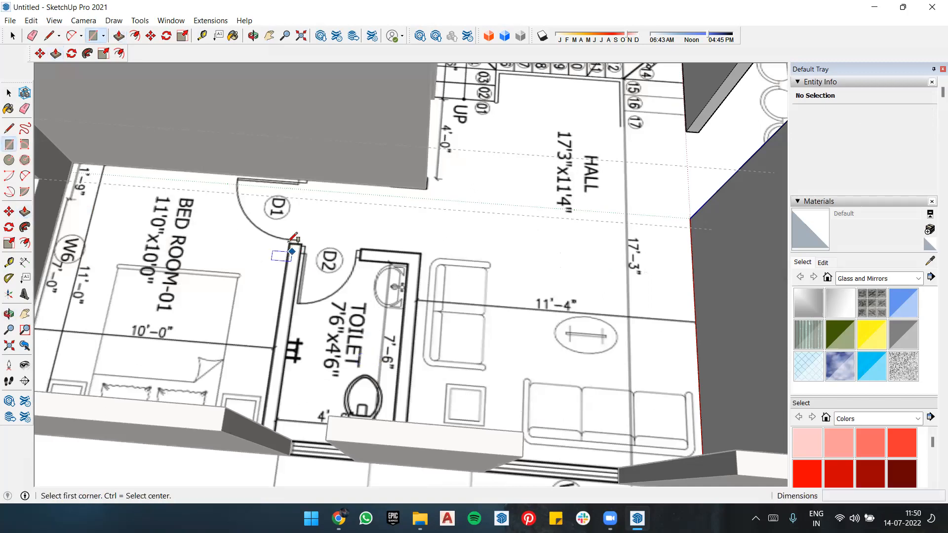
{"action": "left_click", "coordinate": [288, 243]}
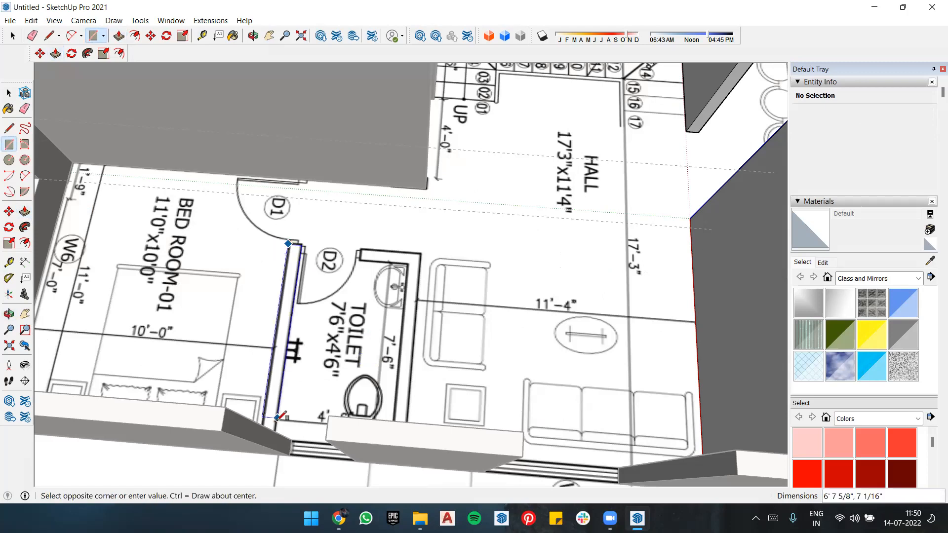
{"action": "scroll", "coordinate": [267, 442], "scroll_direction": "up", "scroll_amount": 3}
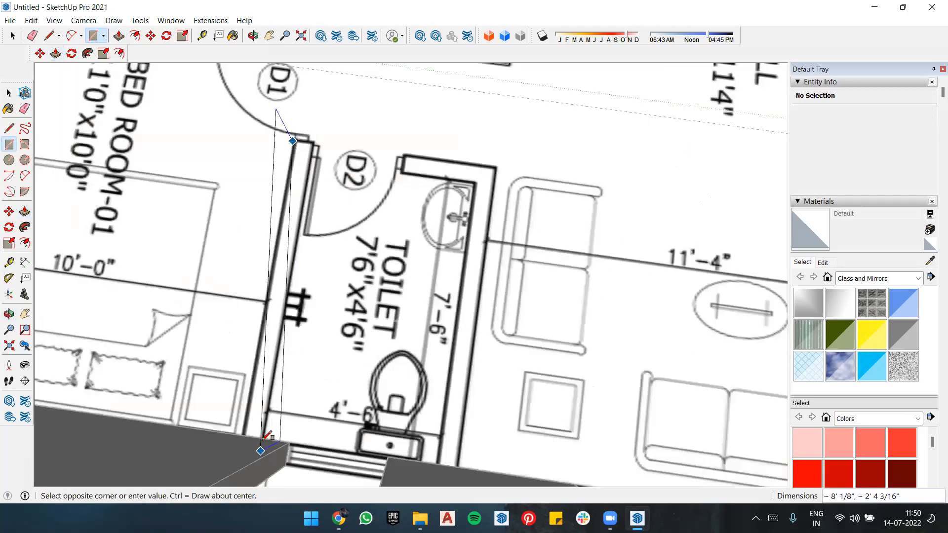
{"action": "left_click", "coordinate": [267, 438]}
Step: Extrude the bedroom–toilet wall face upward by 9'8"
{"action": "key", "text": "p"}
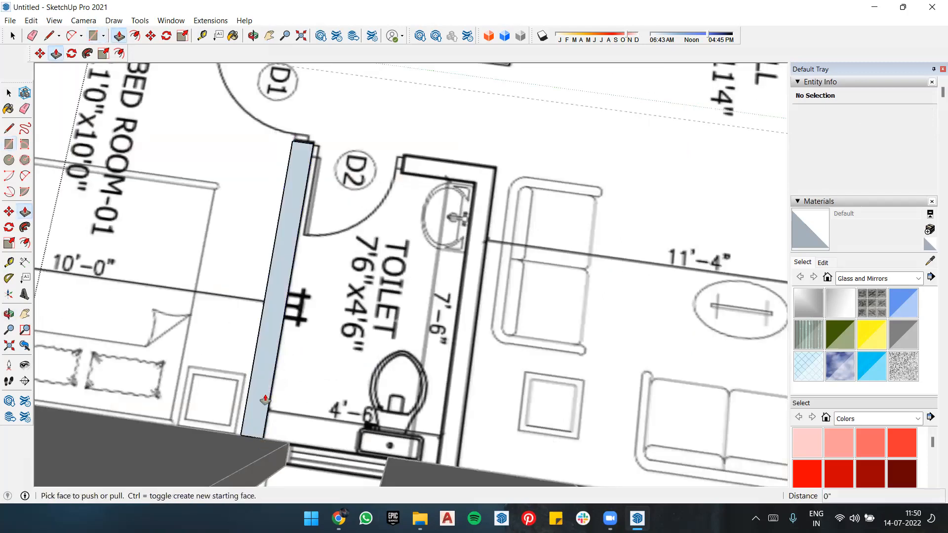
{"action": "left_click", "coordinate": [258, 385]}
{"action": "type", "text": "9"}
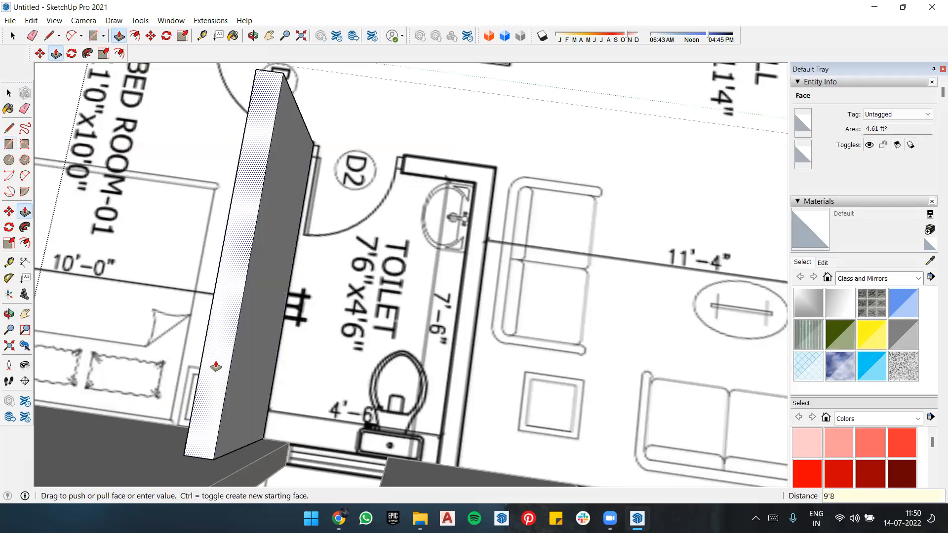
{"action": "type", "text": "' 8\""}
{"action": "key", "text": "Return"}
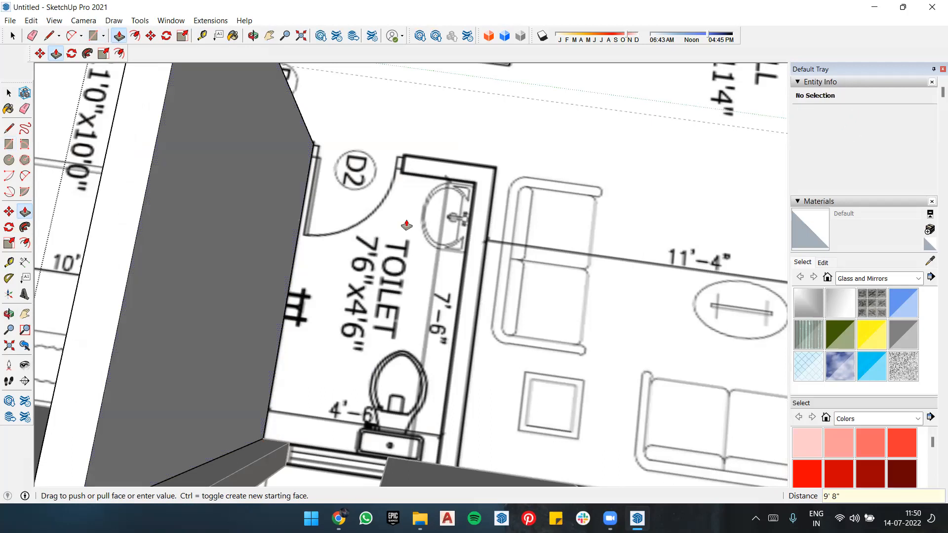
Step: Draw a rectangle about 2' 6 7/16" by 6 7/16" over the short toilet wall beside door D2
{"action": "key", "text": "r"}
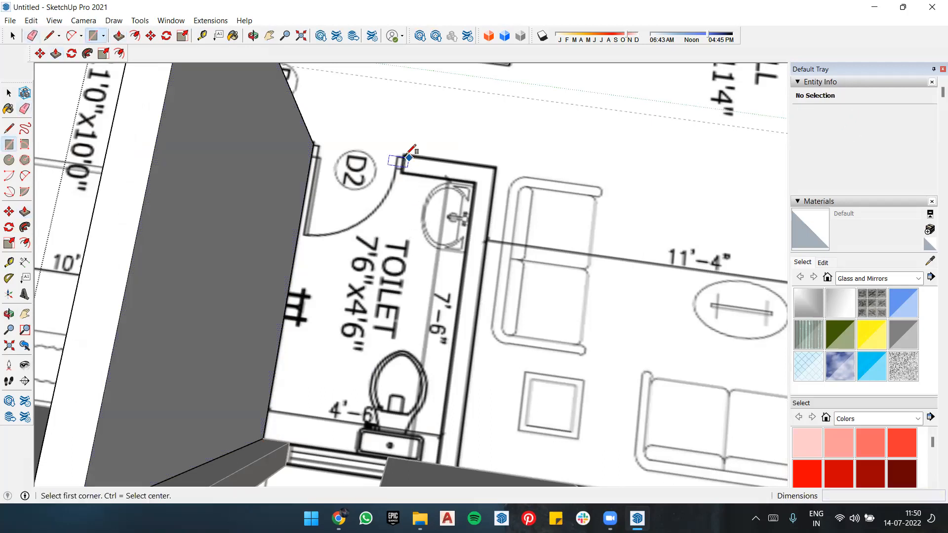
{"action": "left_click", "coordinate": [405, 155]}
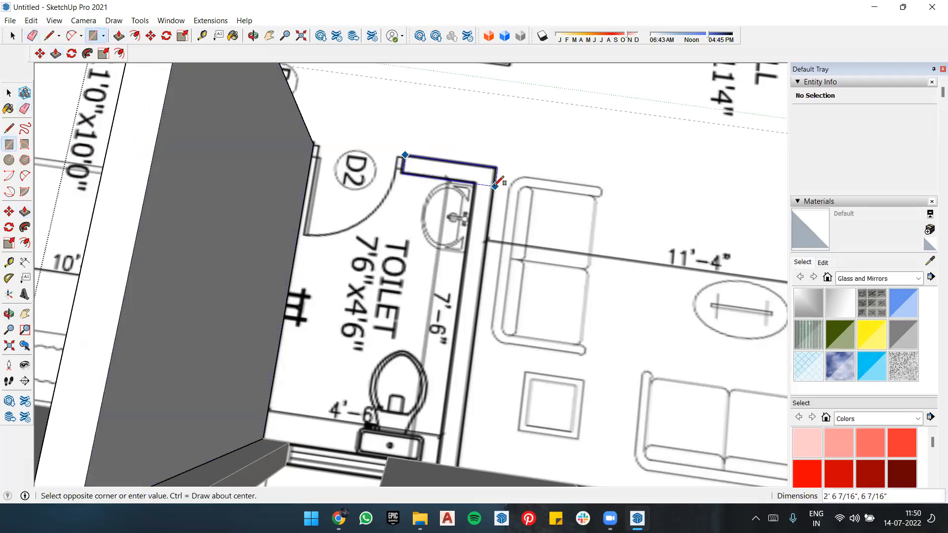
{"action": "left_click", "coordinate": [495, 185]}
Step: Extrude the short toilet wall face beside door D2 upward by 9'8"
{"action": "key", "text": "p"}
{"action": "left_click", "coordinate": [486, 179]}
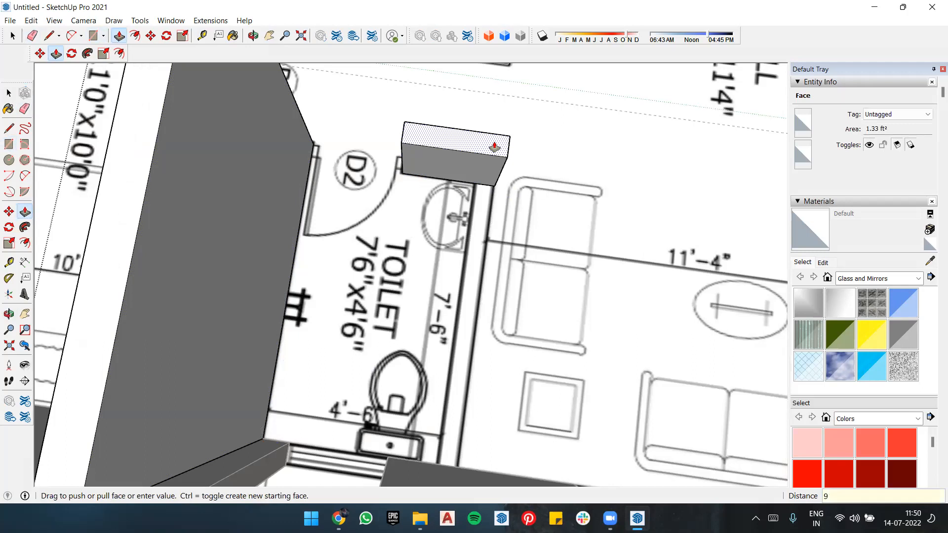
{"action": "type", "text": "9' 8\""}
{"action": "key", "text": "Return"}
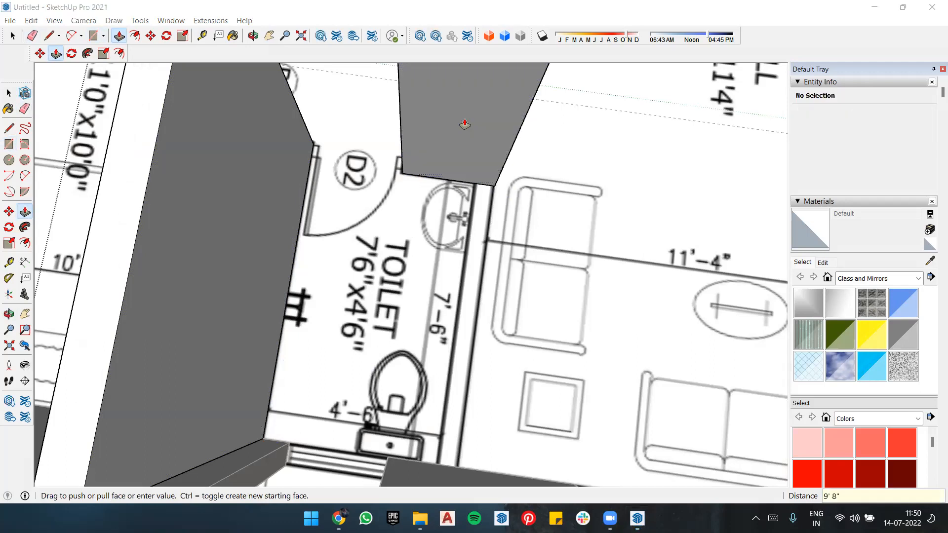
Step: Split off a full-height strip at the short toilet wall's outer end and pull it about 7' 5 5/8" to form the toilet–hall wall
{"action": "key", "text": "l"}
{"action": "left_click", "coordinate": [495, 185]}
{"action": "scroll", "coordinate": [499, 143], "scroll_direction": "down", "scroll_amount": 4}
{"action": "left_click", "coordinate": [506, 110]}
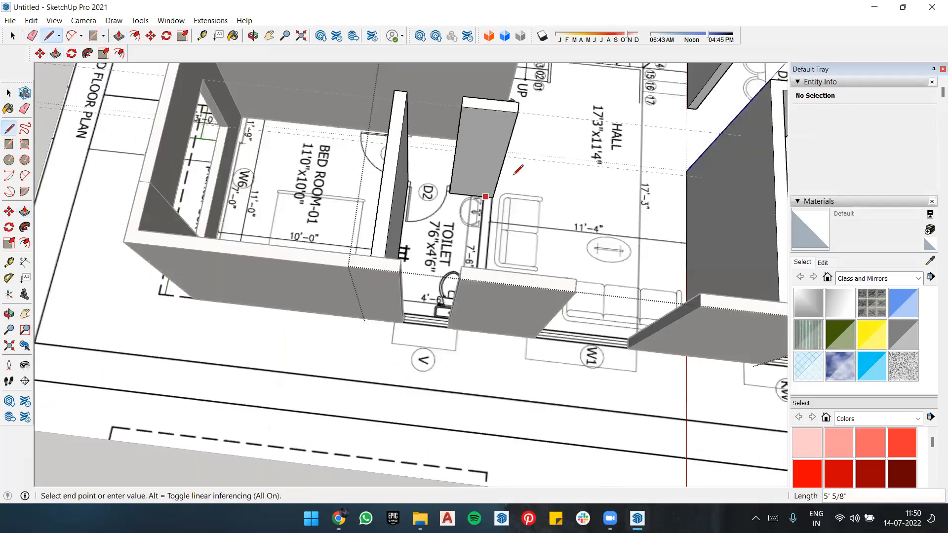
{"action": "key", "text": "p"}
{"action": "left_click_drag", "start_coordinate": [503, 155], "coordinate": [499, 274]}
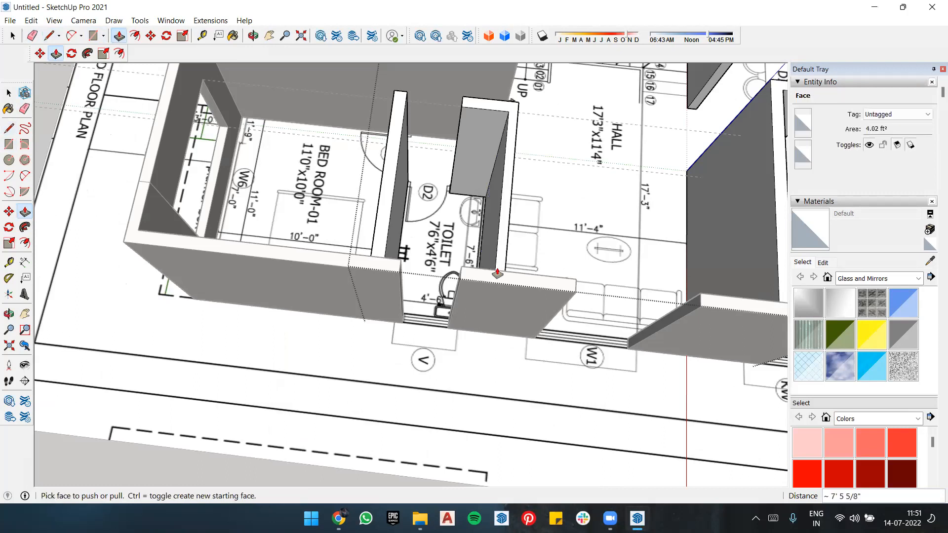
Step: Leave the wall group and examine the walls around the hall, foyer and car parking for parts that still need modelling
{"action": "scroll", "coordinate": [373, 231], "scroll_direction": "down", "scroll_amount": 3}
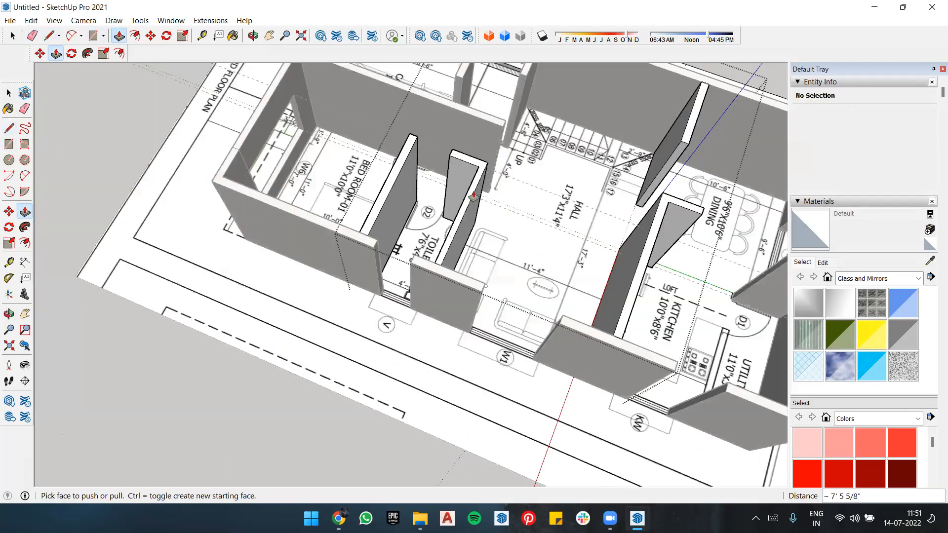
{"action": "scroll", "coordinate": [552, 223], "scroll_direction": "down", "scroll_amount": 3}
{"action": "middle_click_drag", "start_coordinate": [552, 224], "coordinate": [518, 168]}
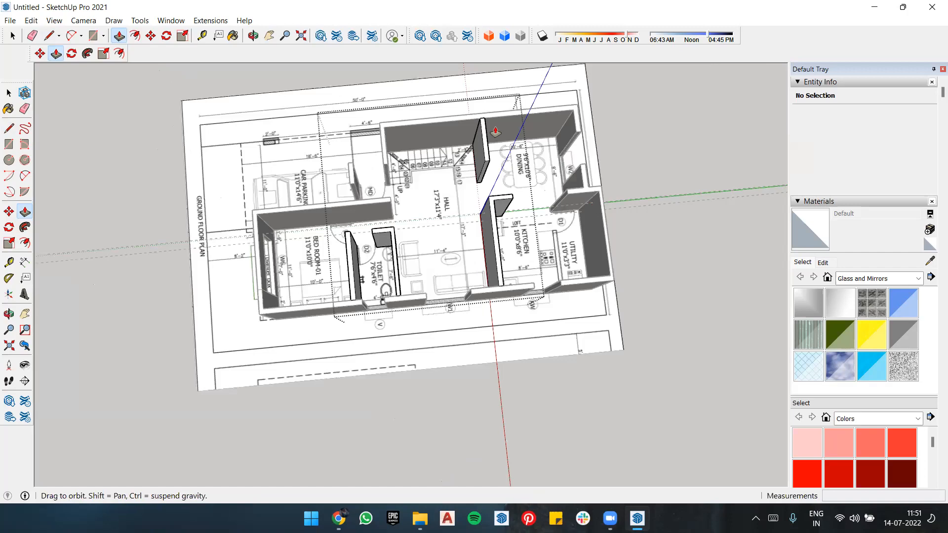
{"action": "scroll", "coordinate": [439, 151], "scroll_direction": "up", "scroll_amount": 3}
{"action": "middle_click_drag", "start_coordinate": [433, 156], "coordinate": [623, 162]}
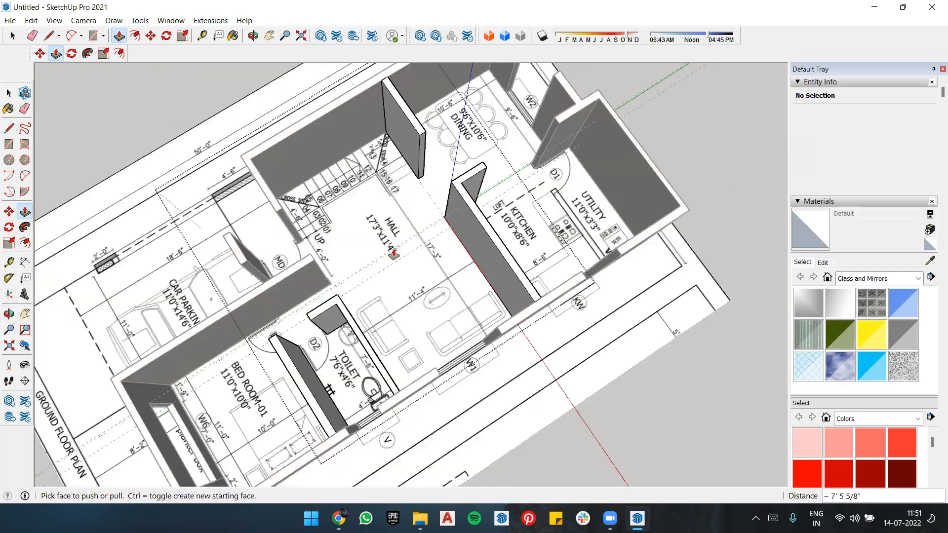
{"action": "scroll", "coordinate": [501, 217], "scroll_direction": "up", "scroll_amount": 3}
{"action": "middle_click_drag", "start_coordinate": [501, 217], "coordinate": [521, 203]}
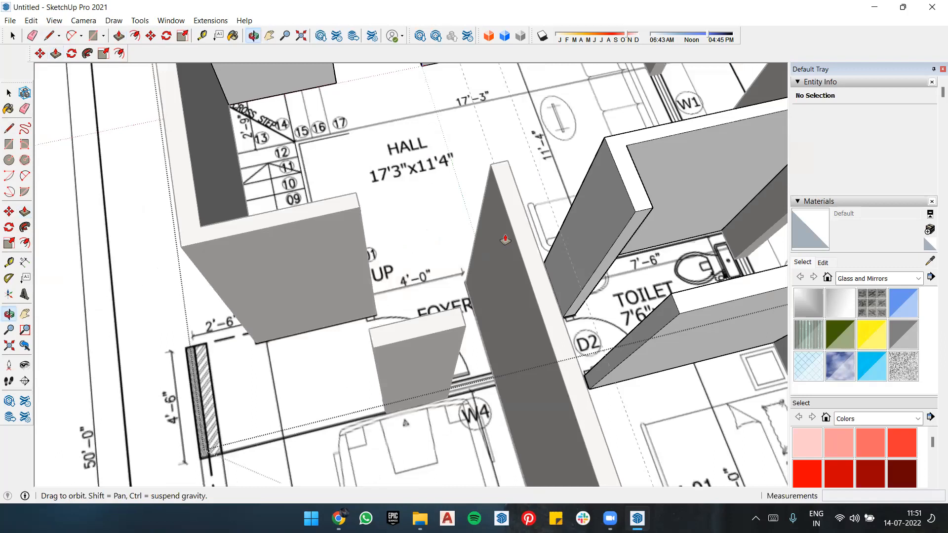
{"action": "middle_click_drag", "start_coordinate": [505, 240], "coordinate": [498, 191]}
{"action": "scroll", "coordinate": [498, 191], "scroll_direction": "down", "scroll_amount": 8}
{"action": "key", "text": "space"}
{"action": "middle_click_drag", "start_coordinate": [567, 161], "coordinate": [586, 236]}
{"action": "middle_click_drag", "start_coordinate": [491, 206], "coordinate": [517, 221]}
{"action": "scroll", "coordinate": [515, 220], "scroll_direction": "up", "scroll_amount": 5}
{"action": "middle_click_drag", "start_coordinate": [360, 275], "coordinate": [376, 279]}
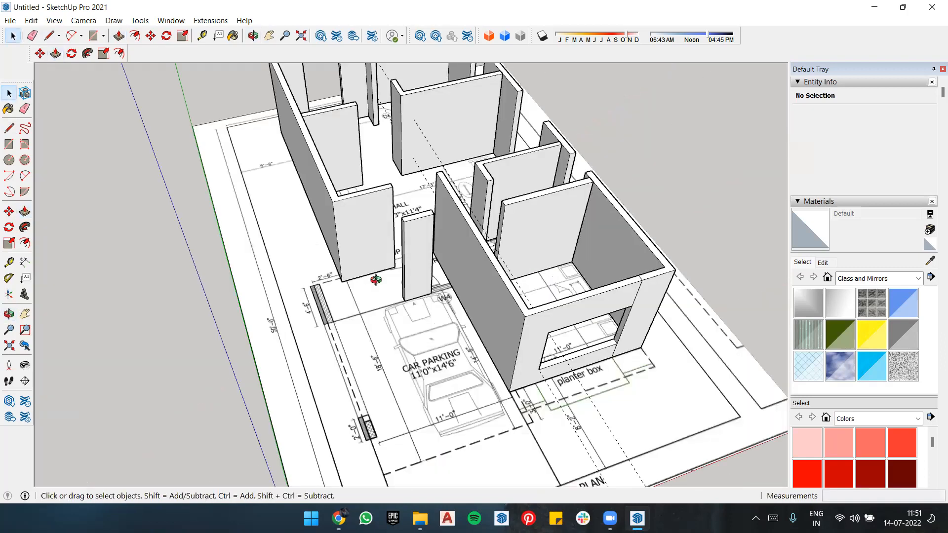
{"action": "middle_click_drag", "start_coordinate": [478, 297], "coordinate": [494, 298]}
{"action": "scroll", "coordinate": [415, 219], "scroll_direction": "up", "scroll_amount": 4}
{"action": "middle_click_drag", "start_coordinate": [442, 222], "coordinate": [578, 212]}
{"action": "middle_click_drag", "start_coordinate": [359, 179], "coordinate": [521, 181]}
{"action": "middle_click_drag", "start_coordinate": [452, 152], "coordinate": [332, 196]}
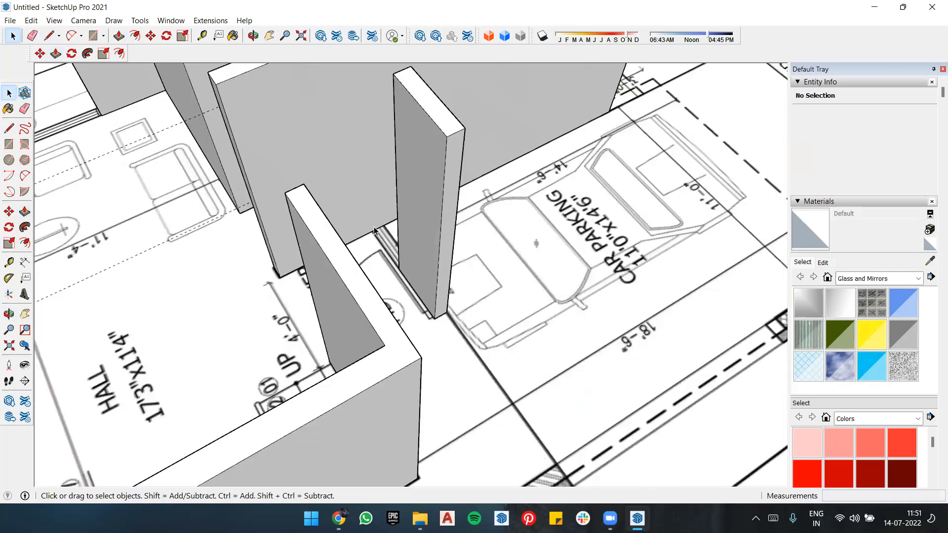
Step: Draw a rectangle starting from the base corner of the short wall between window W4 and the main door
{"action": "scroll", "coordinate": [479, 277], "scroll_direction": "up", "scroll_amount": 3}
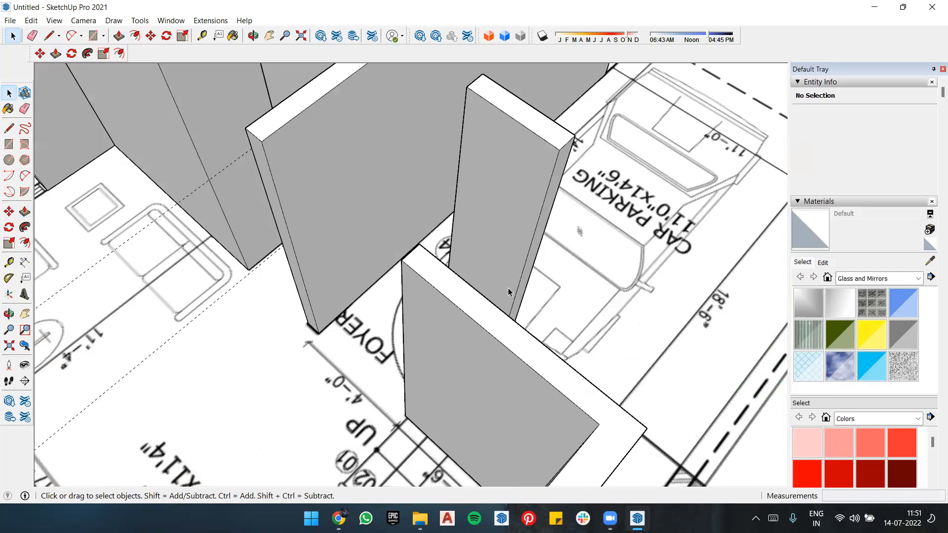
{"action": "scroll", "coordinate": [536, 256], "scroll_direction": "down", "scroll_amount": 3}
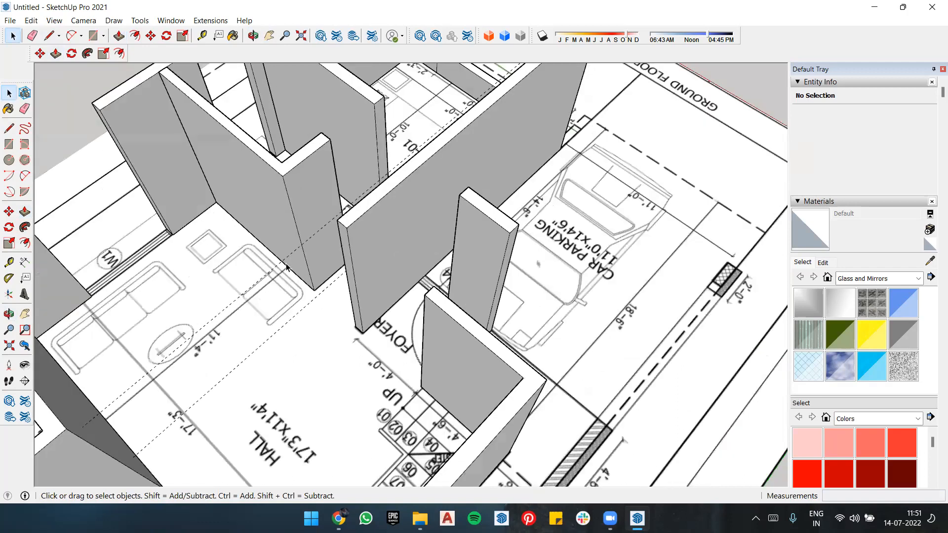
{"action": "scroll", "coordinate": [357, 306], "scroll_direction": "up", "scroll_amount": 2}
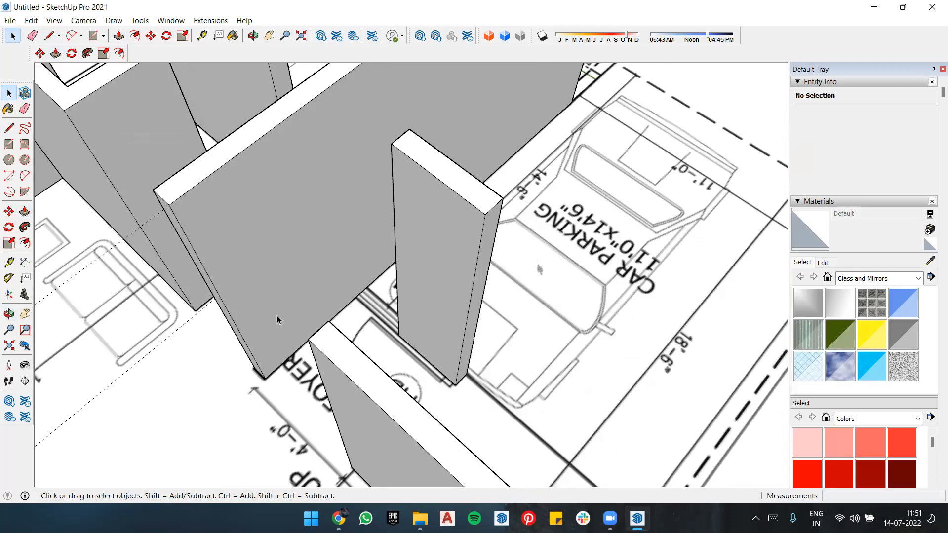
{"action": "key", "text": "r"}
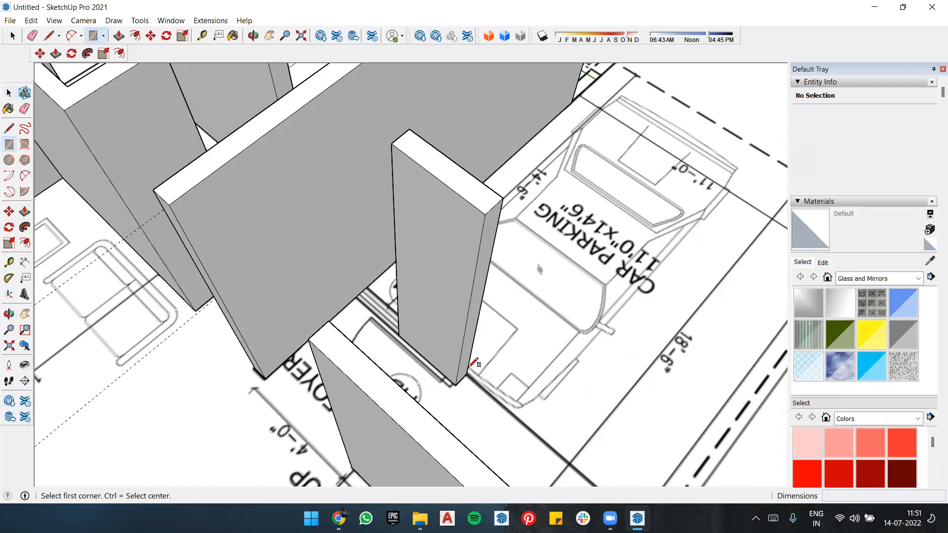
{"action": "left_click", "coordinate": [455, 384]}
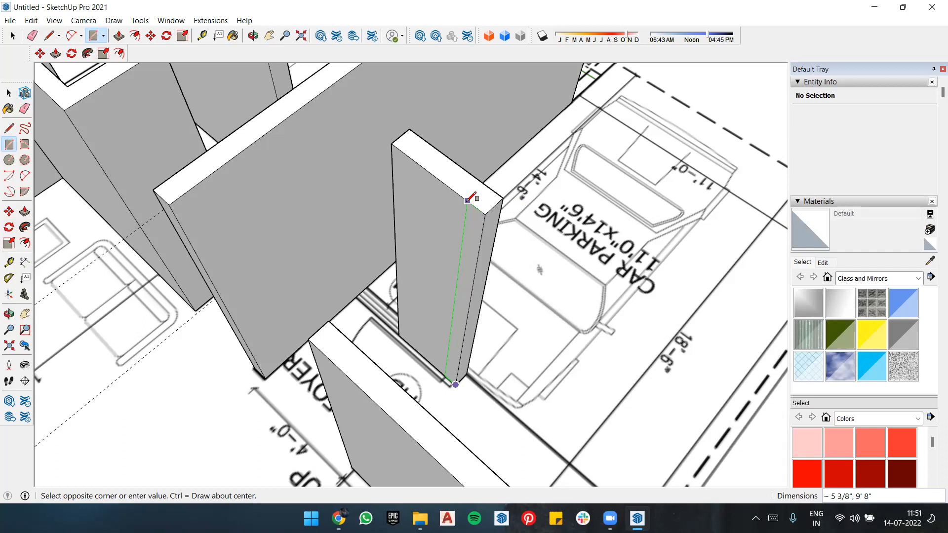
{"action": "type", "text": "3"}
{"action": "key", "text": "Return"}
{"action": "key", "text": "p"}
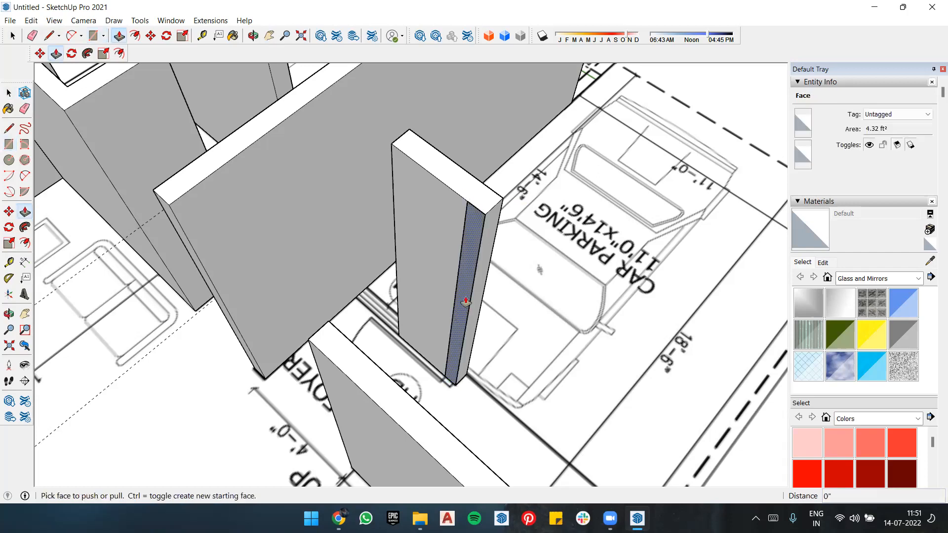
{"action": "key", "text": "space"}
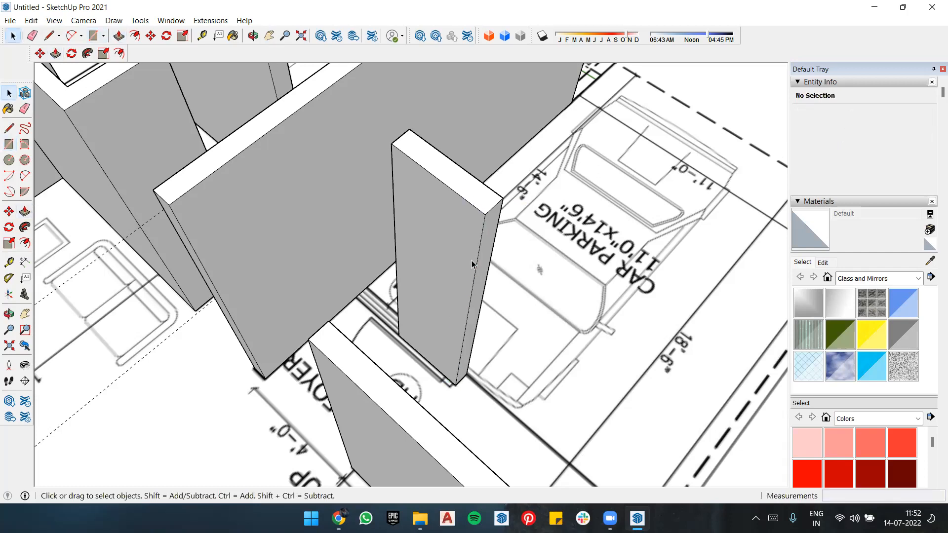
Step: Draw a 9'8" high, about 7 7/8" wide rectangle on the short wall between window W4 and the main door, at its outer end
{"action": "scroll", "coordinate": [703, 129], "scroll_direction": "down", "scroll_amount": 3}
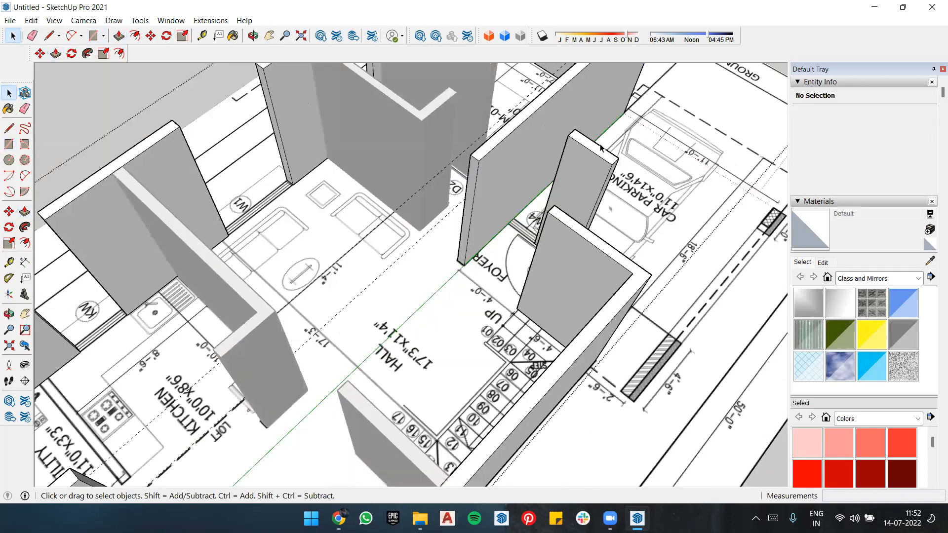
{"action": "scroll", "coordinate": [601, 147], "scroll_direction": "down", "scroll_amount": 1}
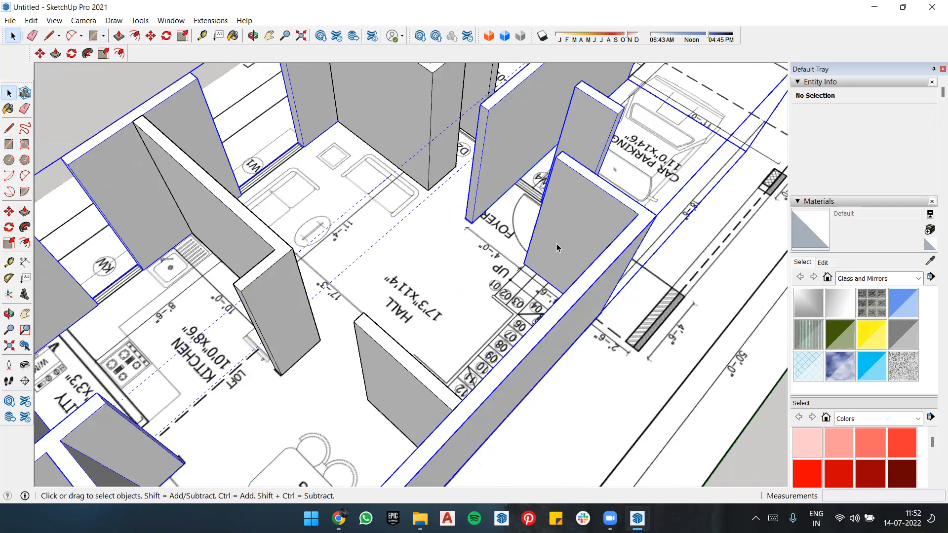
{"action": "scroll", "coordinate": [577, 263], "scroll_direction": "up", "scroll_amount": 2}
{"action": "scroll", "coordinate": [572, 306], "scroll_direction": "up", "scroll_amount": 1}
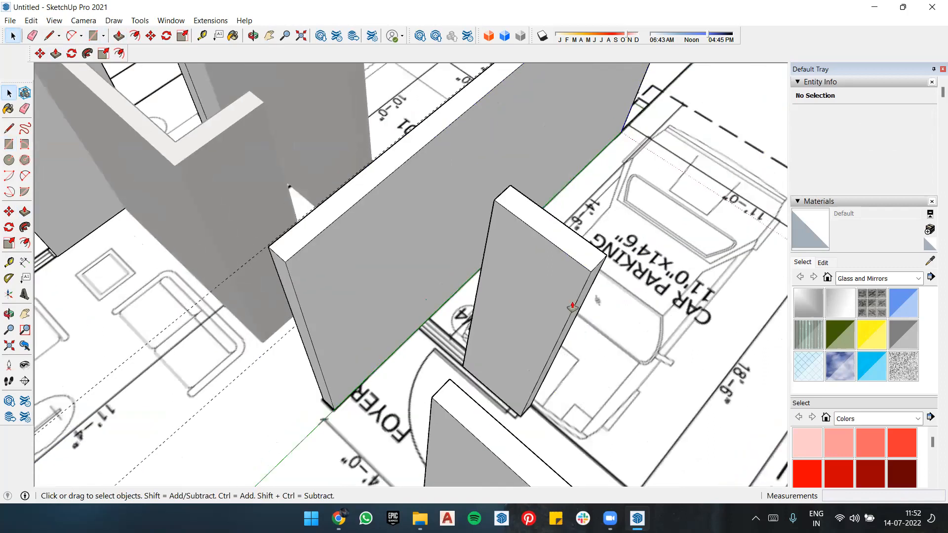
{"action": "key", "text": "p"}
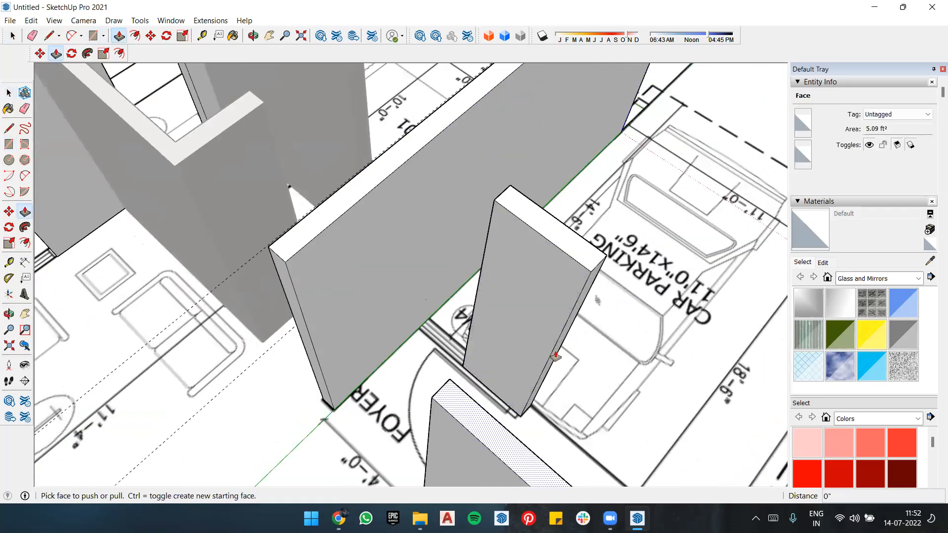
{"action": "middle_click_drag", "start_coordinate": [526, 366], "coordinate": [538, 435]}
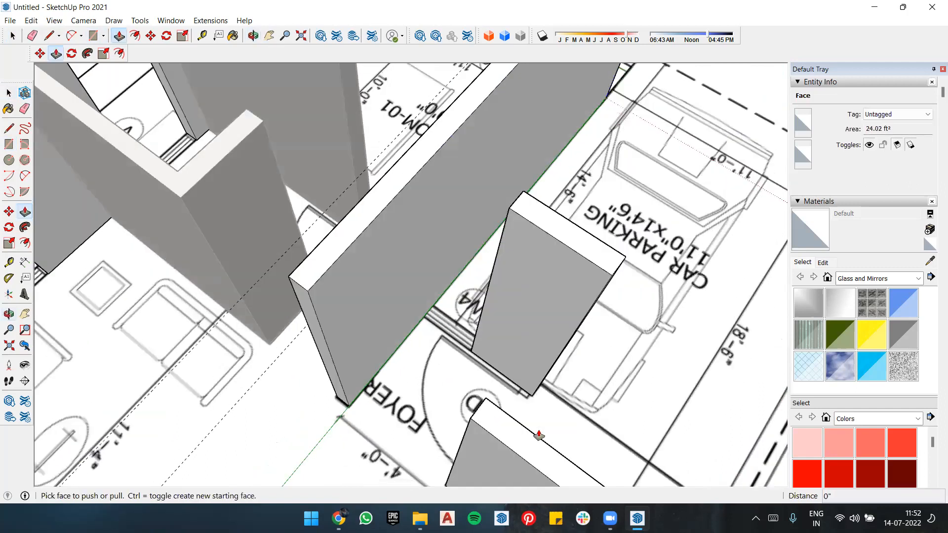
{"action": "key", "text": "r"}
{"action": "key", "text": "l"}
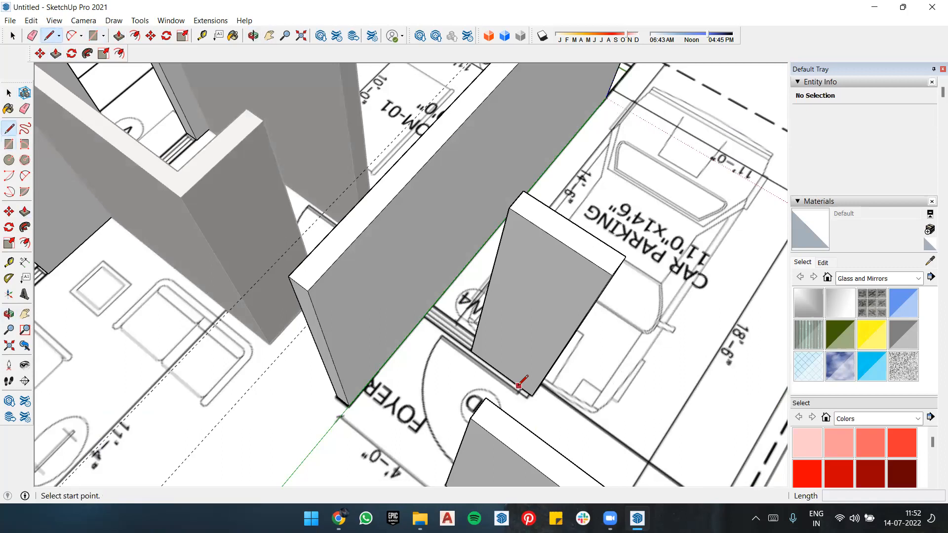
{"action": "key", "text": "r"}
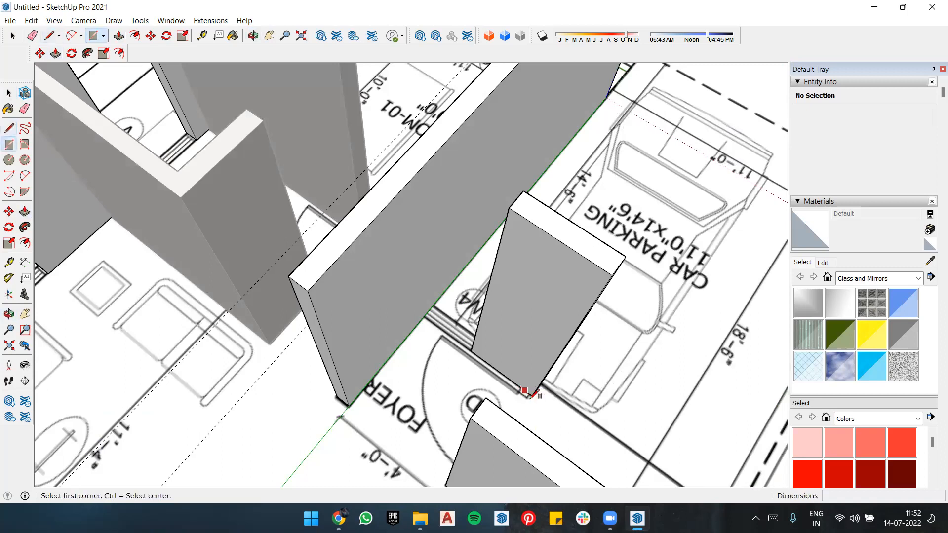
{"action": "left_click", "coordinate": [531, 395]}
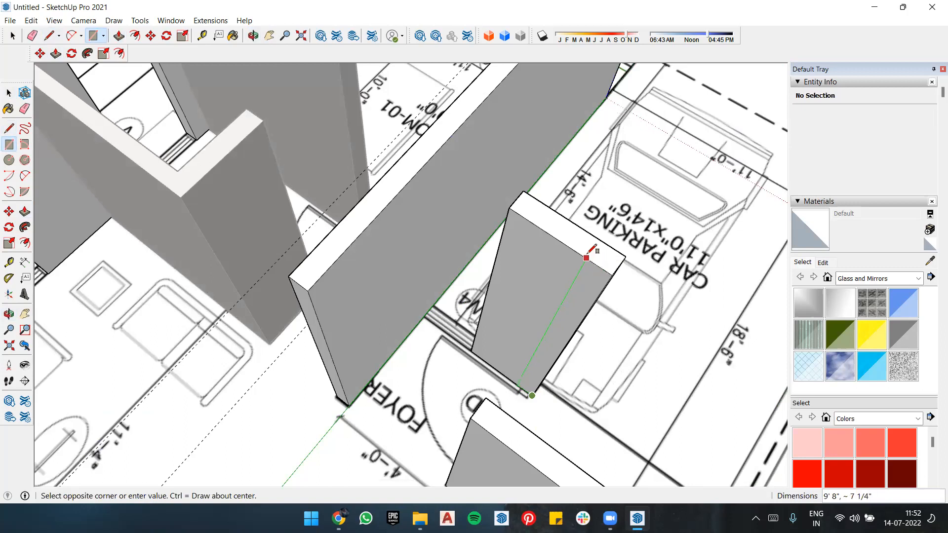
{"action": "left_click", "coordinate": [584, 256]}
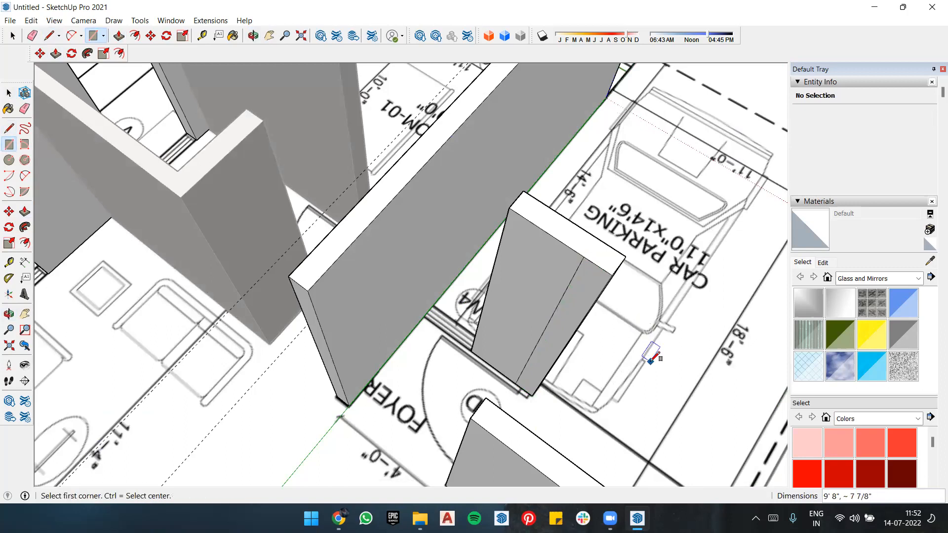
Step: Place a horizontal guide 6'9" above the base of the strip beside the main door
{"action": "key", "text": "p"}
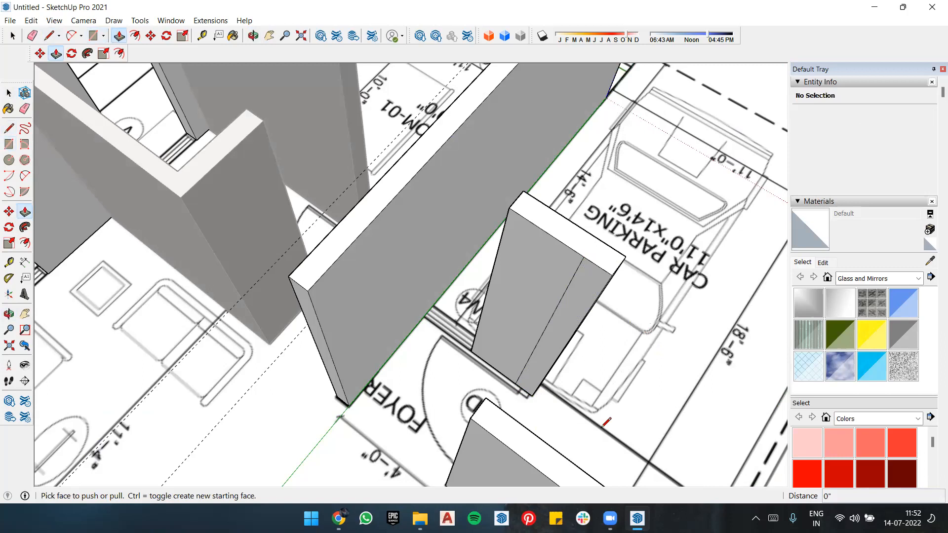
{"action": "key", "text": "l"}
{"action": "key", "text": "t"}
{"action": "middle_click_drag", "start_coordinate": [503, 309], "coordinate": [540, 307]}
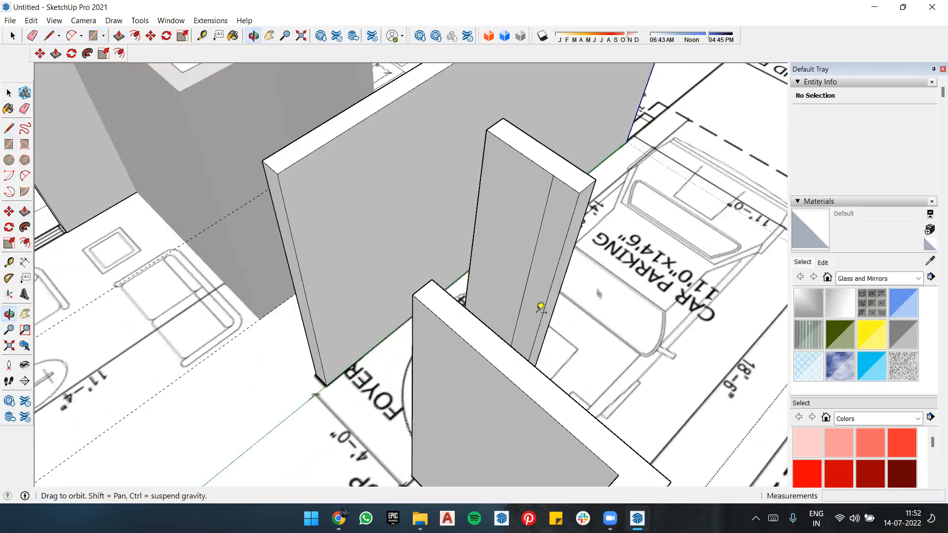
{"action": "middle_click_drag", "start_coordinate": [472, 356], "coordinate": [489, 386]}
{"action": "scroll", "coordinate": [479, 393], "scroll_direction": "up", "scroll_amount": 5}
{"action": "left_click", "coordinate": [477, 393]}
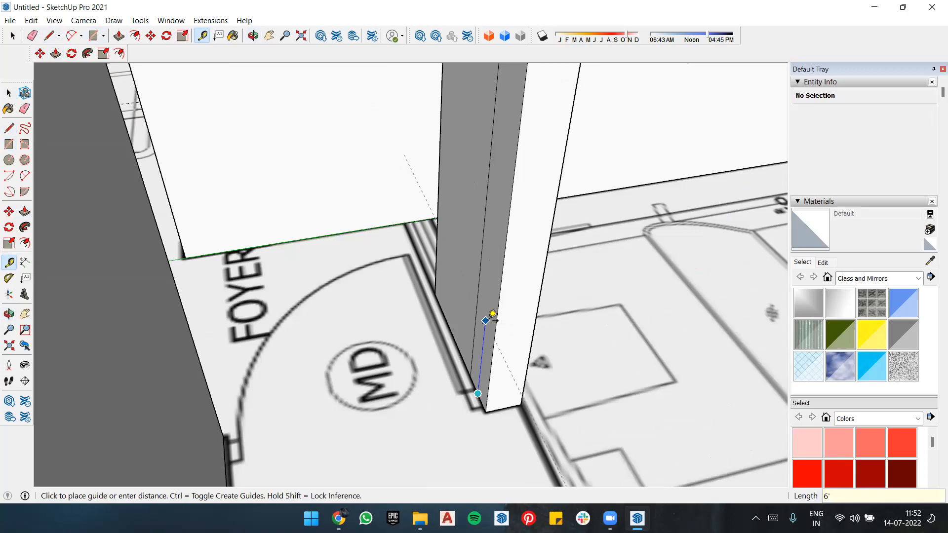
{"action": "type", "text": "6'9\""}
{"action": "key", "text": "Return"}
{"action": "left_click", "coordinate": [495, 330]}
Step: Draw a line across the strip along the guide to separate the part above the main door opening
{"action": "scroll", "coordinate": [499, 334], "scroll_direction": "down", "scroll_amount": 3}
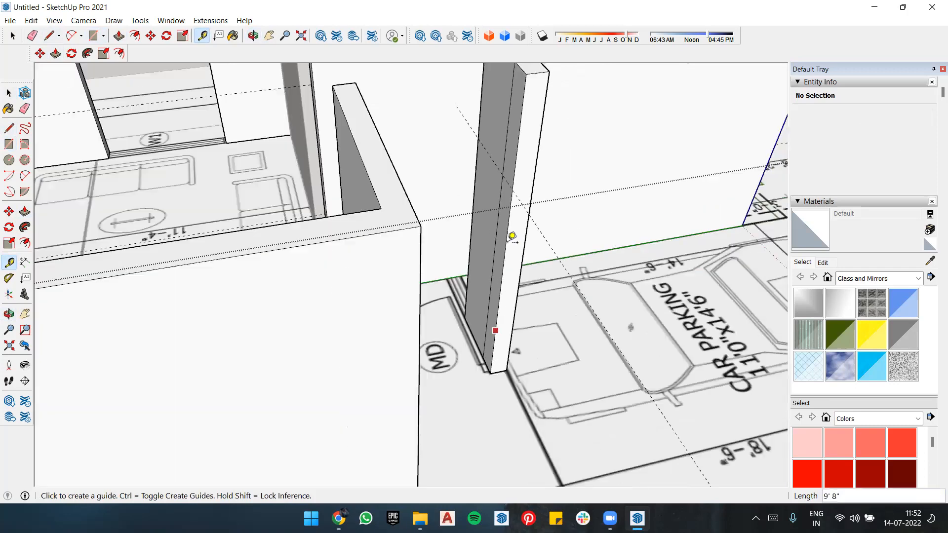
{"action": "scroll", "coordinate": [454, 144], "scroll_direction": "down", "scroll_amount": 6}
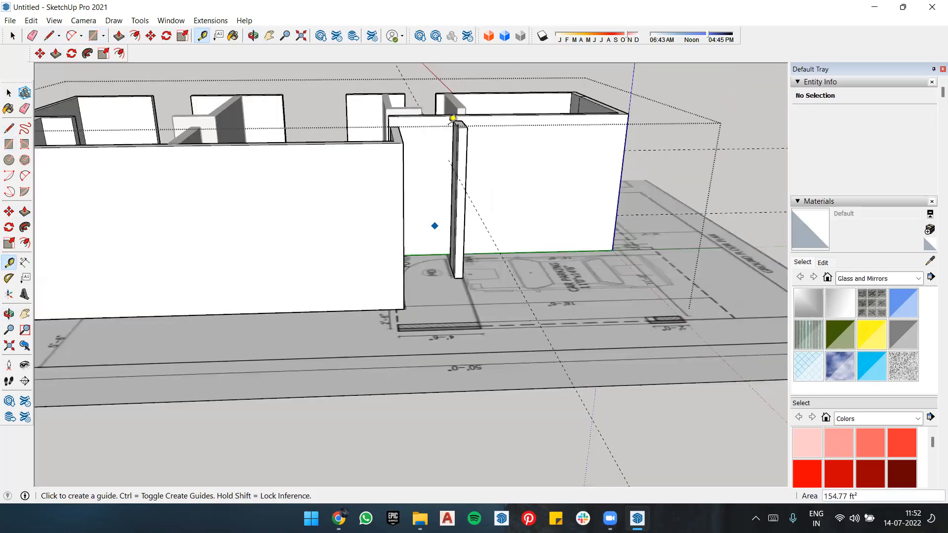
{"action": "scroll", "coordinate": [451, 122], "scroll_direction": "up", "scroll_amount": 5}
{"action": "middle_click_drag", "start_coordinate": [563, 199], "coordinate": [555, 223]}
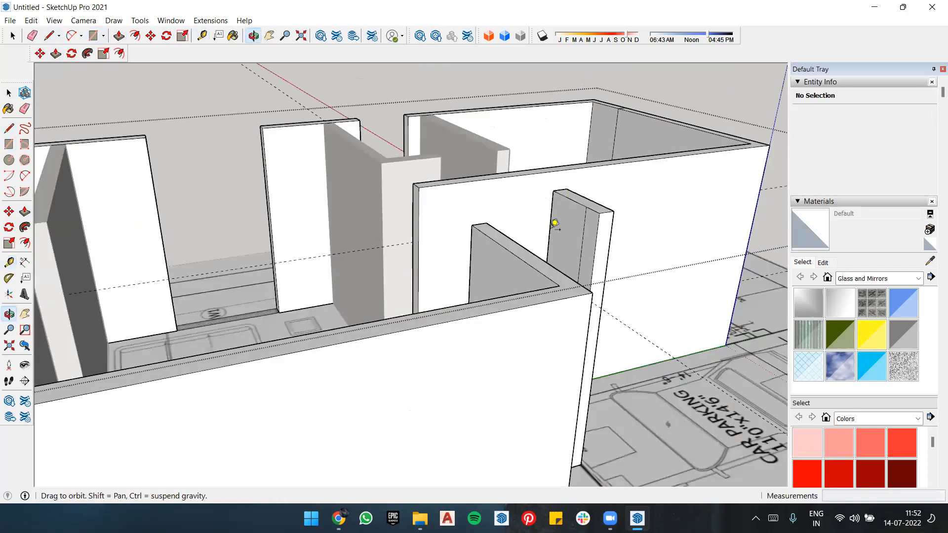
{"action": "key", "text": "p"}
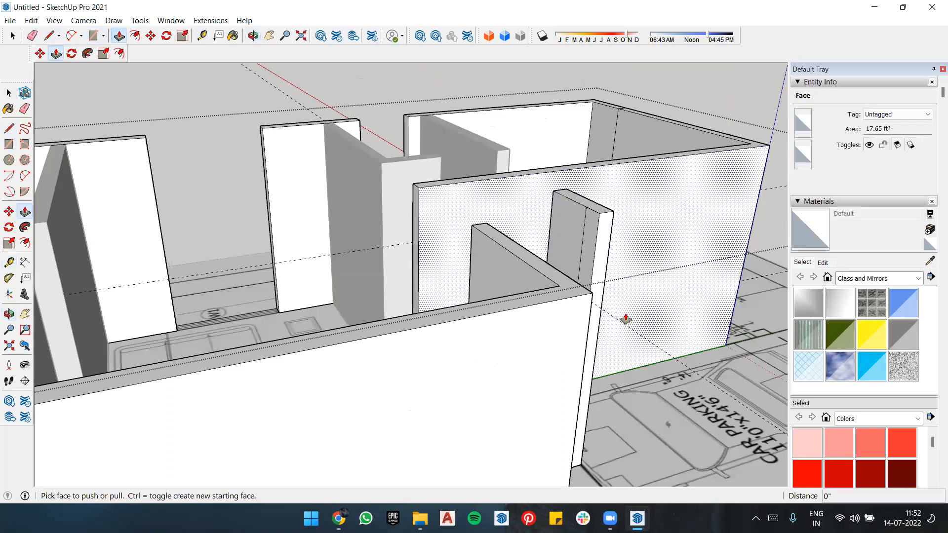
{"action": "key", "text": "l"}
{"action": "scroll", "coordinate": [611, 288], "scroll_direction": "up", "scroll_amount": 4}
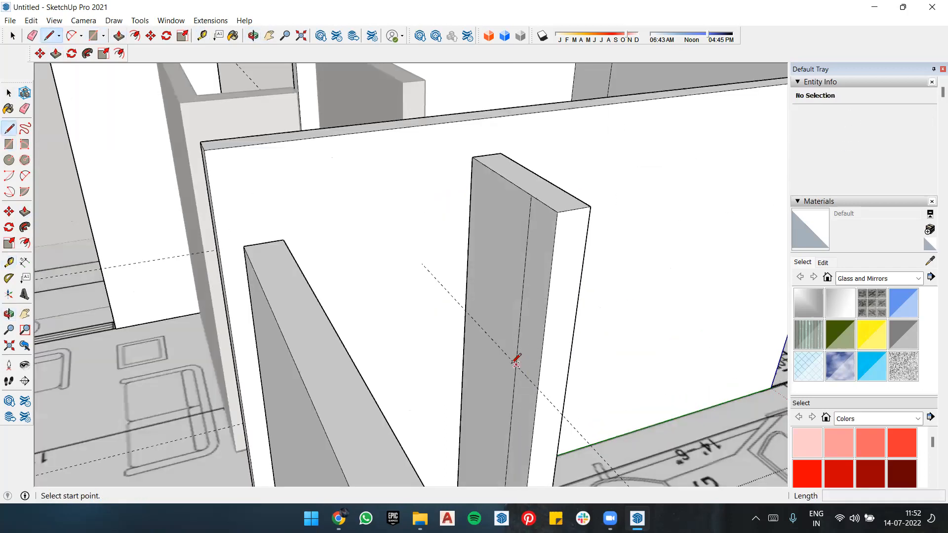
{"action": "left_click", "coordinate": [513, 361]}
{"action": "key", "text": "Escape"}
{"action": "left_click", "coordinate": [515, 366]}
{"action": "left_click", "coordinate": [539, 387]}
Step: Pull the strip's upper part across the main door opening to the wall beside the staircase, forming the wall above the door
{"action": "key", "text": "p"}
{"action": "left_click_drag", "start_coordinate": [529, 344], "coordinate": [306, 271]}
{"action": "middle_click_drag", "start_coordinate": [306, 271], "coordinate": [755, 323]}
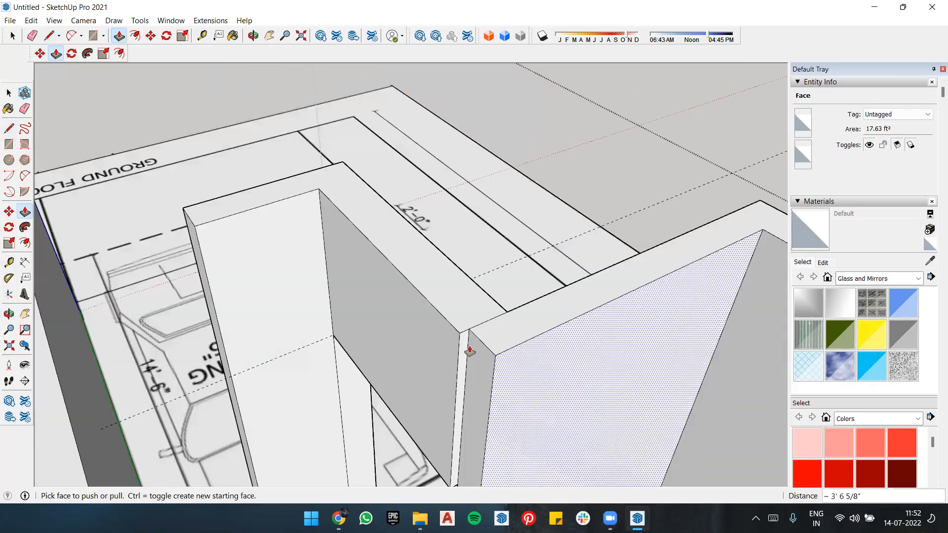
{"action": "left_click_drag", "start_coordinate": [469, 350], "coordinate": [459, 334]}
{"action": "middle_click_drag", "start_coordinate": [496, 290], "coordinate": [245, 323]}
Step: Examine the modelled walls from all sides, including the main door, bedroom window opening, kitchen and dining sides
{"action": "middle_click_drag", "start_coordinate": [166, 311], "coordinate": [199, 273]}
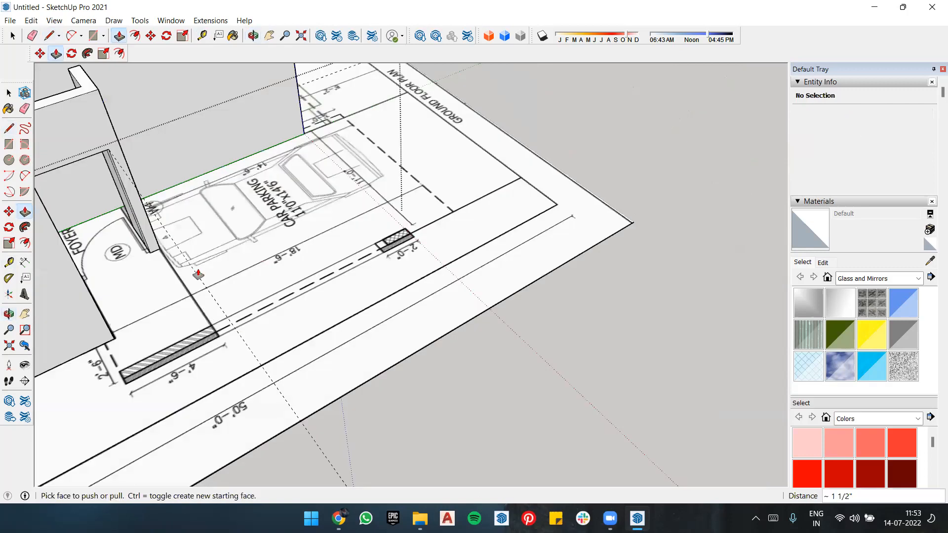
{"action": "middle_click_drag", "start_coordinate": [107, 209], "coordinate": [197, 130]}
{"action": "middle_click_drag", "start_coordinate": [209, 238], "coordinate": [173, 120]}
{"action": "mouse_move", "coordinate": [250, 188]}
{"action": "middle_mouse_down"}
{"action": "mouse_move", "coordinate": [229, 127]}
{"action": "mouse_move", "coordinate": [301, 135]}
{"action": "middle_mouse_up"}
{"action": "middle_click_drag", "start_coordinate": [108, 142], "coordinate": [137, 146]}
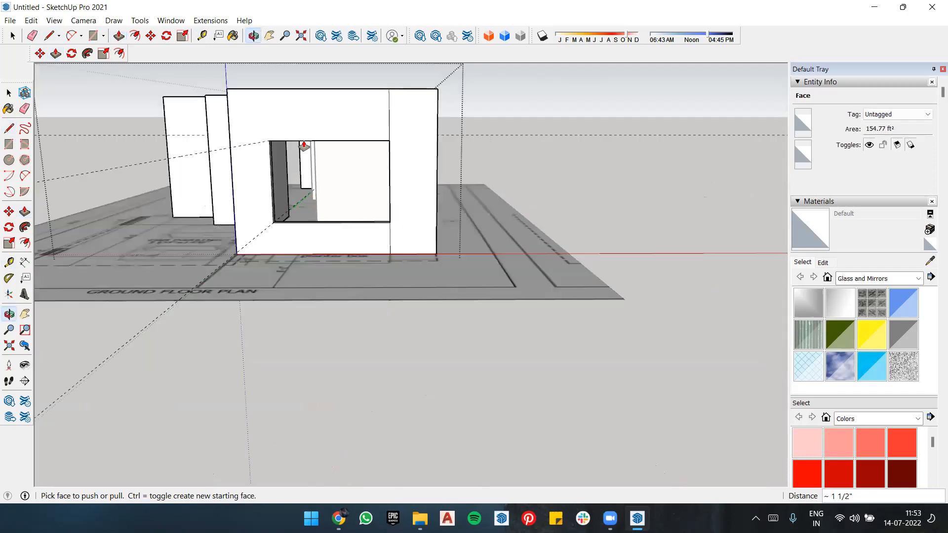
{"action": "scroll", "coordinate": [207, 122], "scroll_direction": "up", "scroll_amount": 3}
{"action": "middle_click_drag", "start_coordinate": [207, 121], "coordinate": [554, 226]}
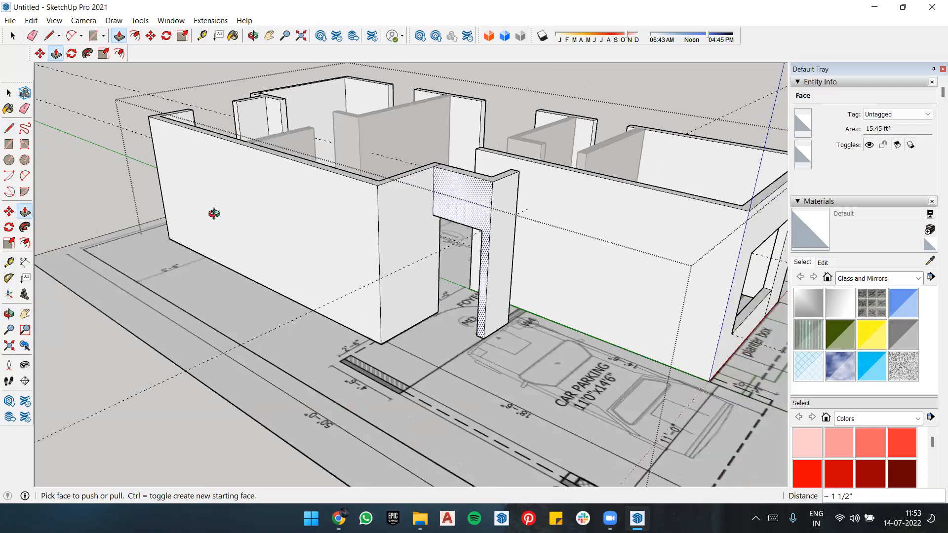
{"action": "middle_click_drag", "start_coordinate": [233, 220], "coordinate": [408, 228]}
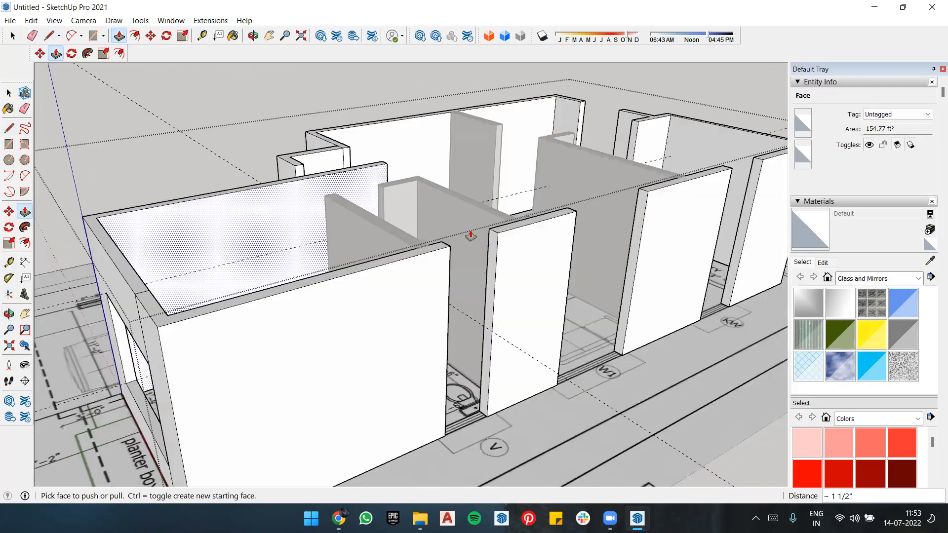
{"action": "middle_click_drag", "start_coordinate": [511, 144], "coordinate": [534, 28]}
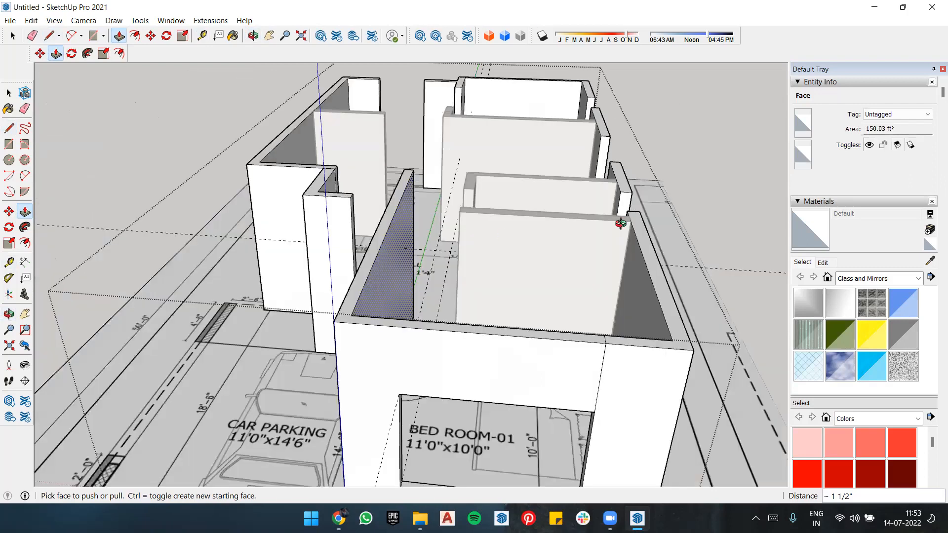
{"action": "middle_click_drag", "start_coordinate": [615, 227], "coordinate": [93, 167]}
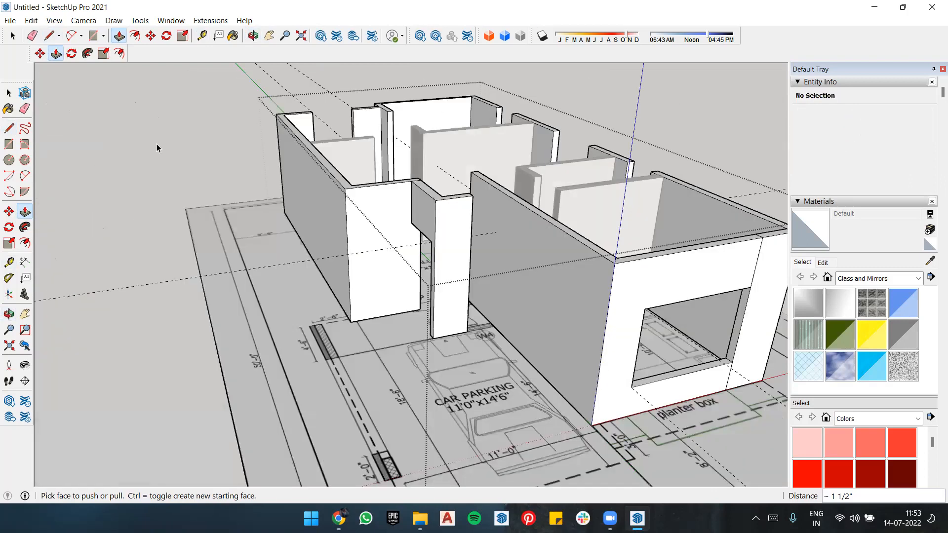
{"action": "key", "text": "space"}
{"action": "middle_click_drag", "start_coordinate": [346, 243], "coordinate": [472, 161]}
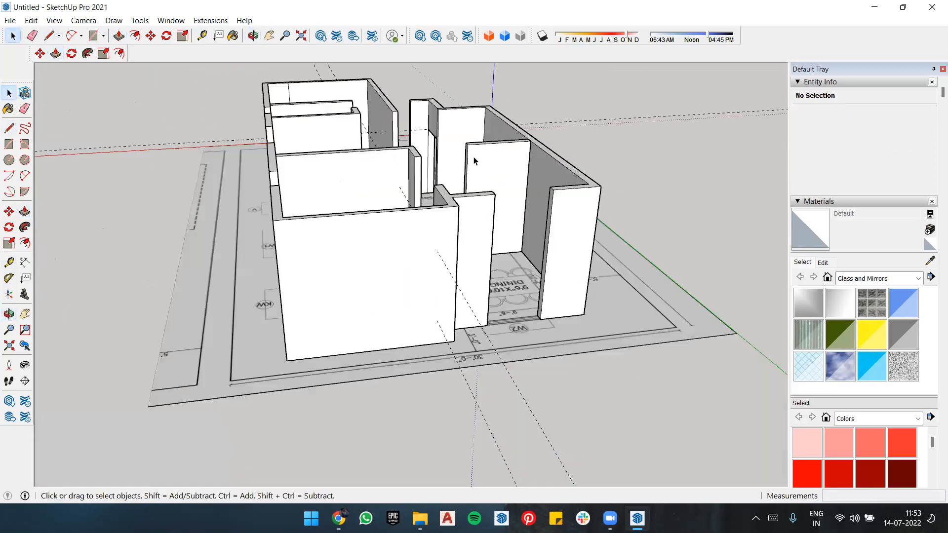
{"action": "middle_click_drag", "start_coordinate": [565, 209], "coordinate": [483, 229]}
{"action": "middle_click_drag", "start_coordinate": [440, 260], "coordinate": [385, 277]}
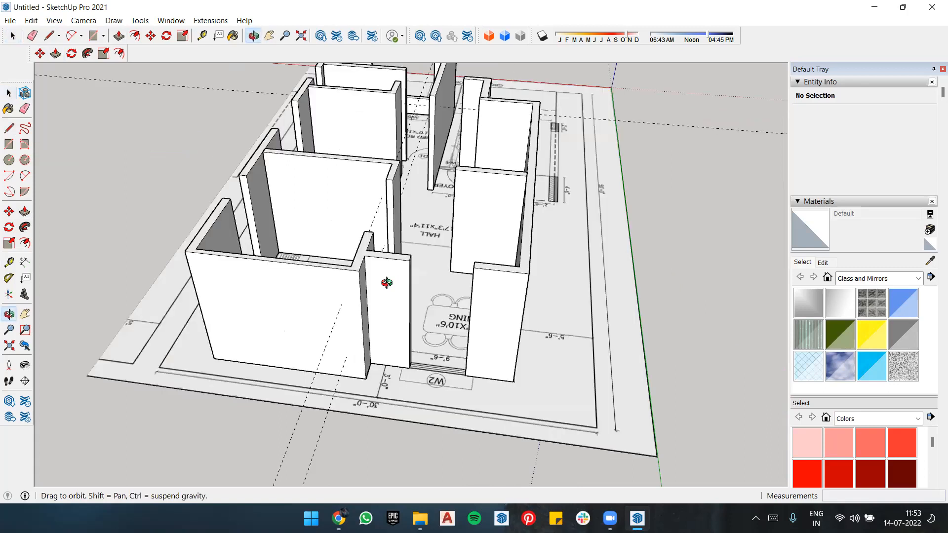
{"action": "middle_click_drag", "start_coordinate": [290, 204], "coordinate": [283, 207]}
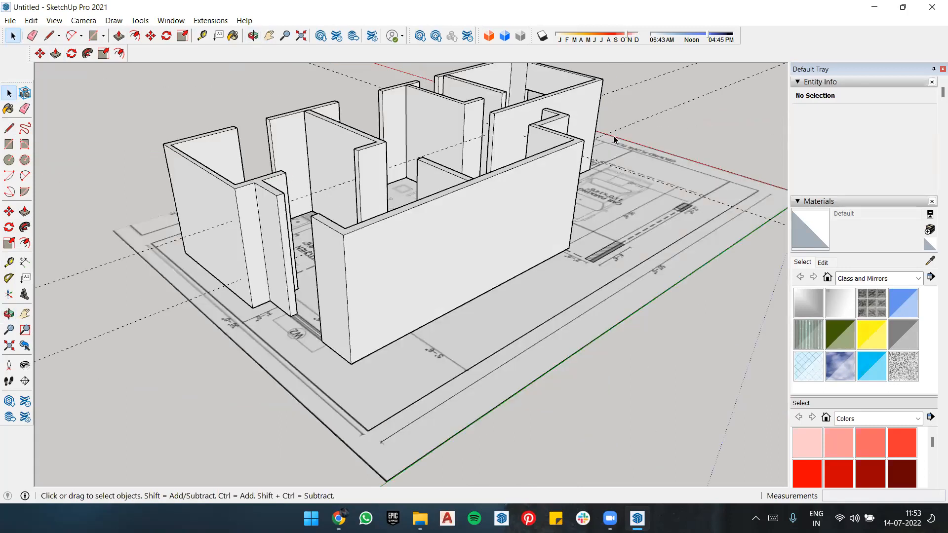
{"action": "middle_click_drag", "start_coordinate": [614, 136], "coordinate": [614, 135]}
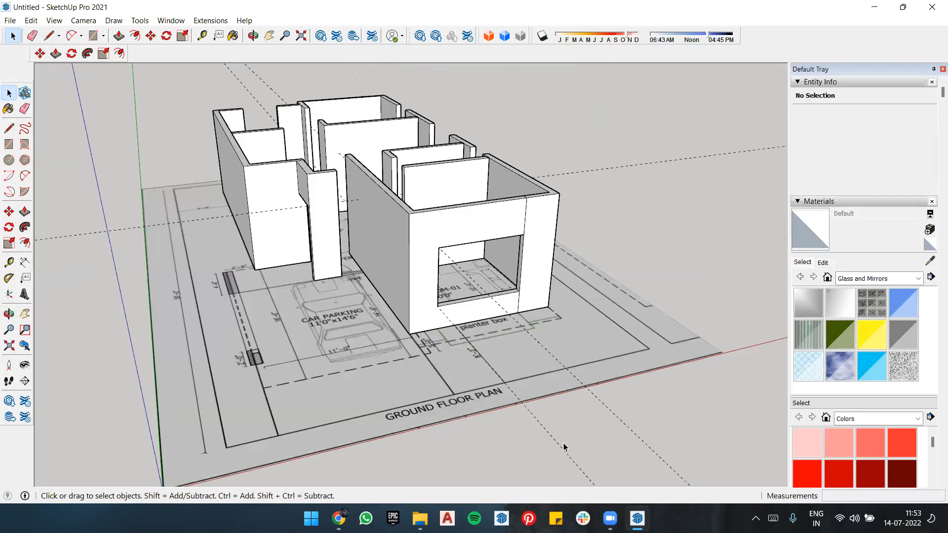
Step: Delete the remaining guide lines in the wall group and leave the group
{"action": "left_click", "coordinate": [542, 232]}
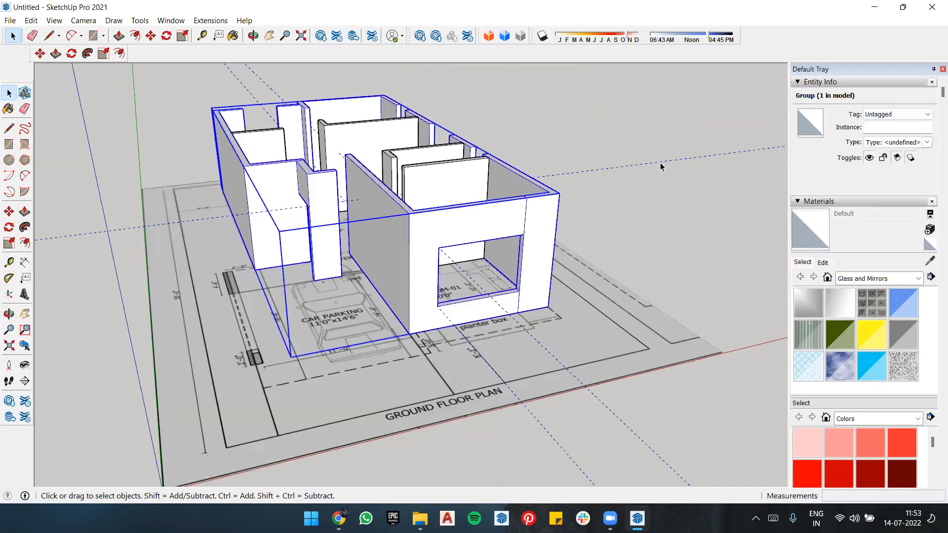
{"action": "key", "text": "Return"}
{"action": "left_click", "coordinate": [664, 161]}
{"action": "key", "text": "ctrl+a"}
{"action": "scroll", "coordinate": [559, 246], "scroll_direction": "down", "scroll_amount": 3}
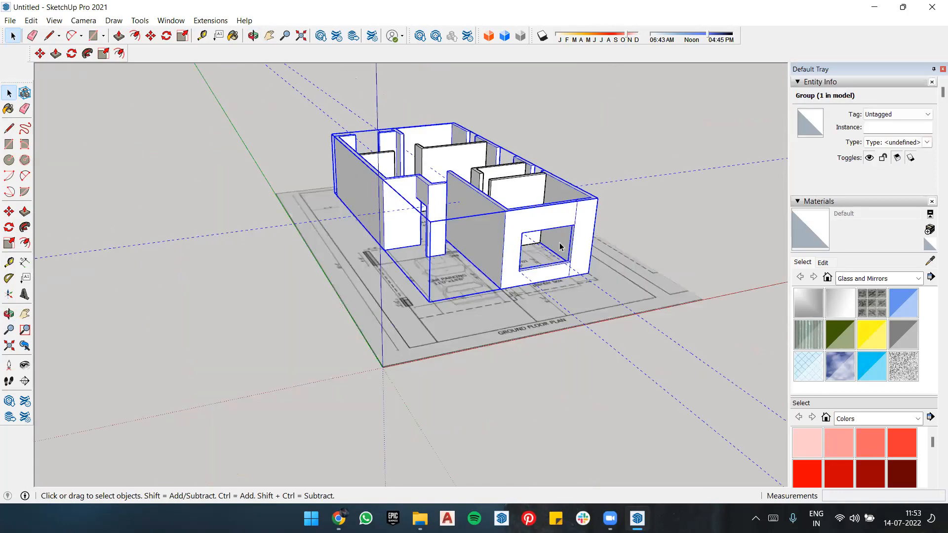
{"action": "key", "text": "Return"}
{"action": "left_click", "coordinate": [571, 314]}
{"action": "key", "text": "Delete"}
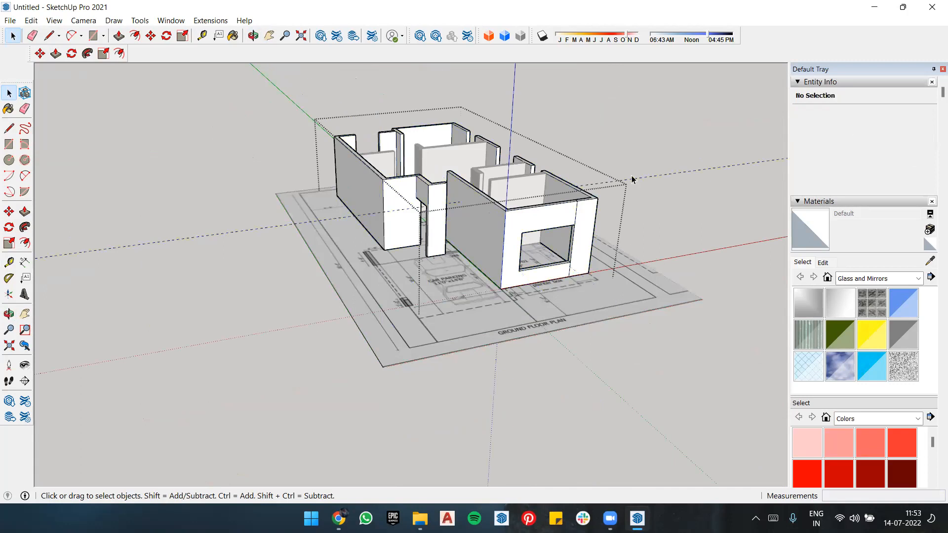
{"action": "left_click", "coordinate": [634, 180]}
{"action": "double_click", "coordinate": [637, 179]}
{"action": "middle_click_drag", "start_coordinate": [595, 202], "coordinate": [572, 217]}
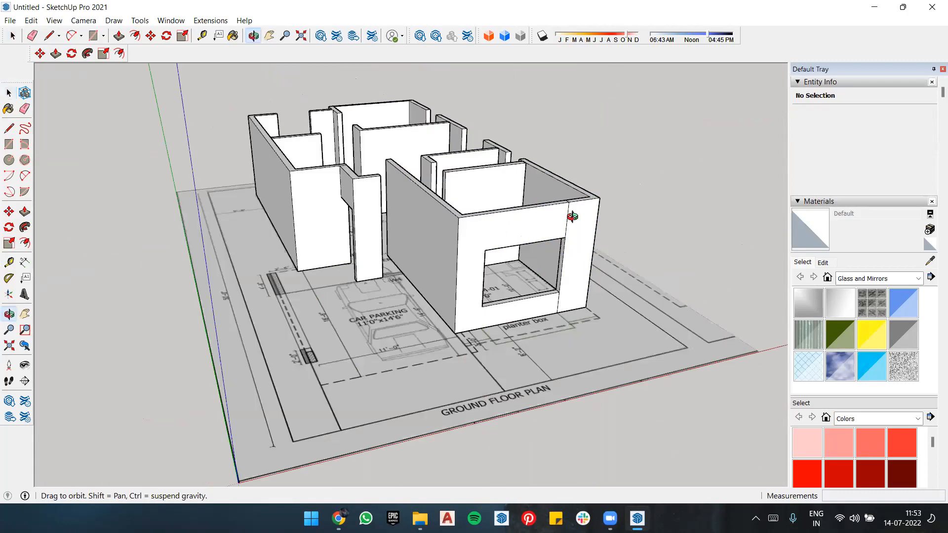
{"action": "scroll", "coordinate": [395, 163], "scroll_direction": "down", "scroll_amount": 5}
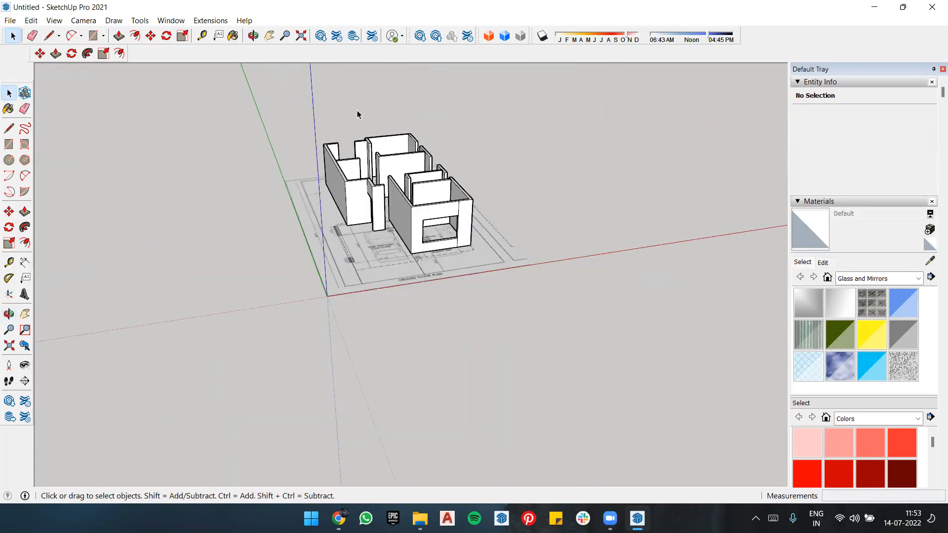
Step: Draw a rectangle about 40' 6" by 12' 1" on the wall tops, from the utility's outer corner to the bedroom's opposite front corner
{"action": "scroll", "coordinate": [413, 147], "scroll_direction": "up", "scroll_amount": 2}
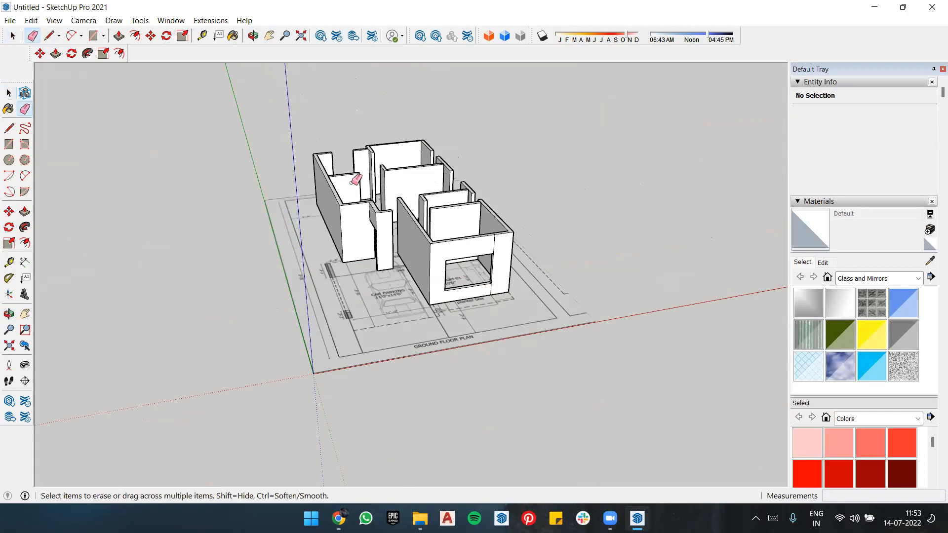
{"action": "scroll", "coordinate": [364, 166], "scroll_direction": "up", "scroll_amount": 3}
{"action": "key", "text": "r"}
{"action": "scroll", "coordinate": [440, 122], "scroll_direction": "up", "scroll_amount": 3}
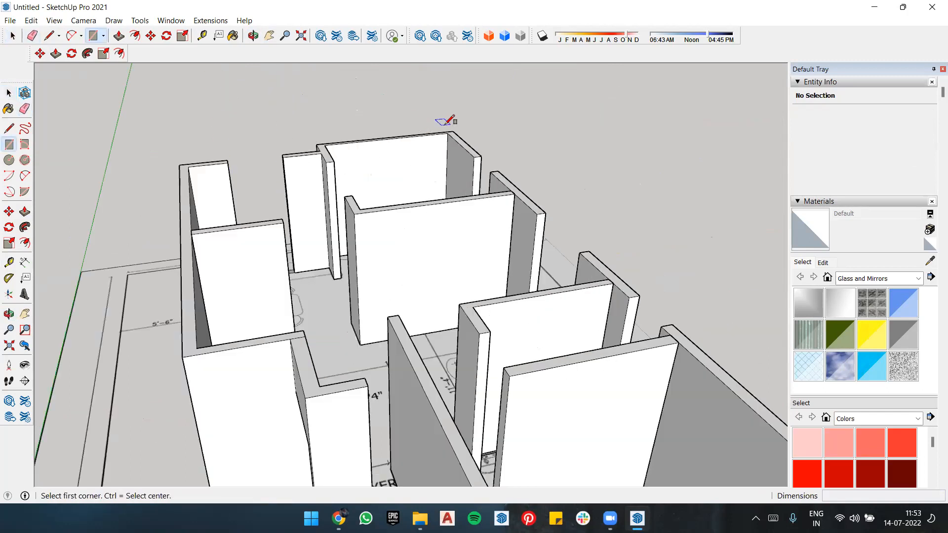
{"action": "scroll", "coordinate": [468, 127], "scroll_direction": "up", "scroll_amount": 2}
{"action": "left_click", "coordinate": [455, 136]}
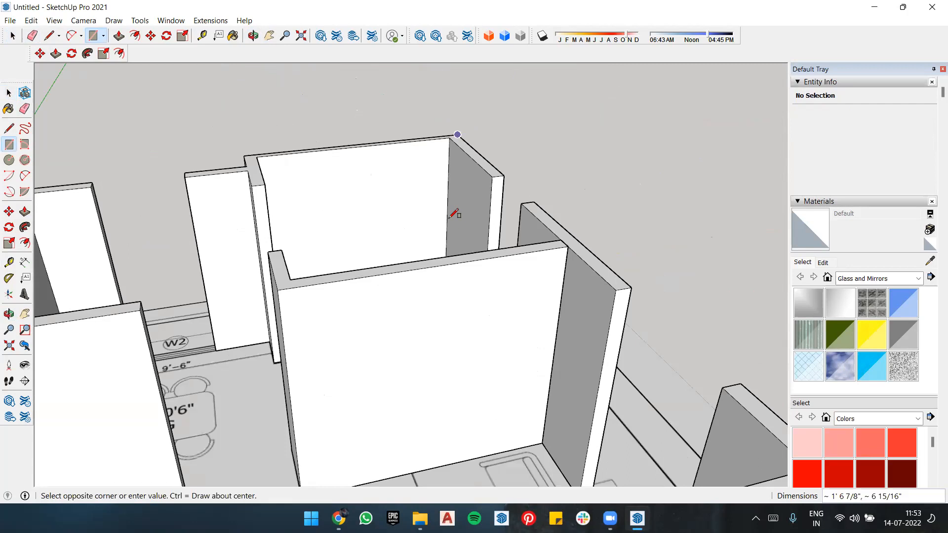
{"action": "scroll", "coordinate": [453, 216], "scroll_direction": "down", "scroll_amount": 2}
{"action": "scroll", "coordinate": [553, 301], "scroll_direction": "down", "scroll_amount": 3}
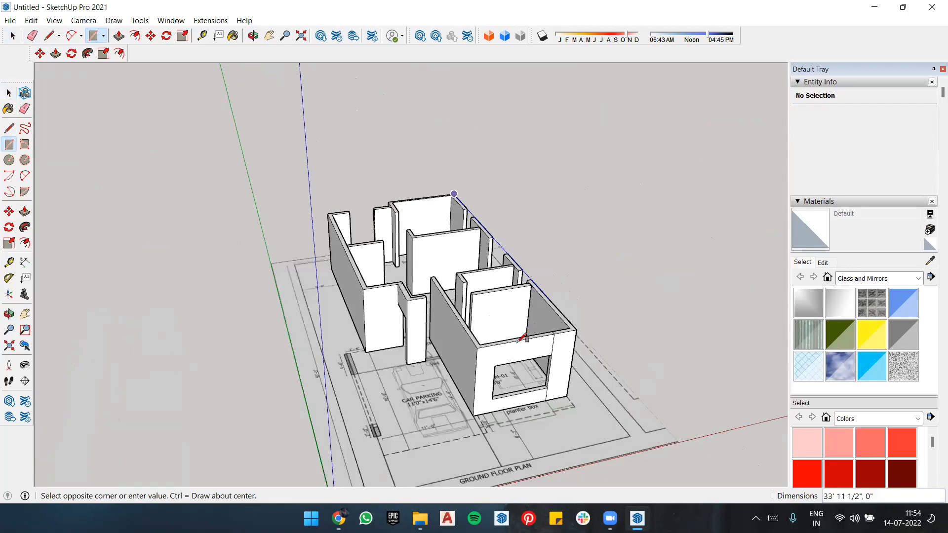
{"action": "left_click", "coordinate": [477, 347]}
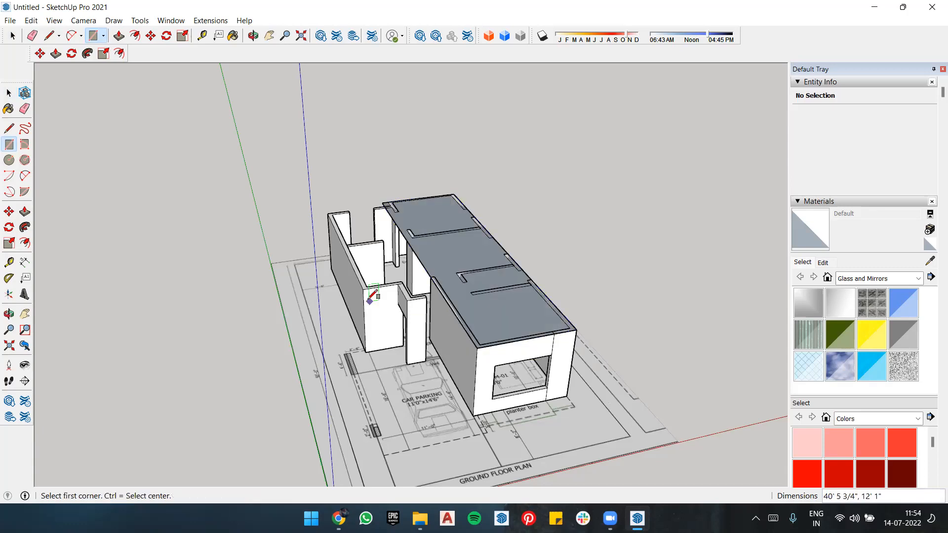
Step: Try to cover the dining and staircase side with a rectangle from its rear wall corner to the bedroom side wall, and undo it
{"action": "scroll", "coordinate": [325, 212], "scroll_direction": "up", "scroll_amount": 3}
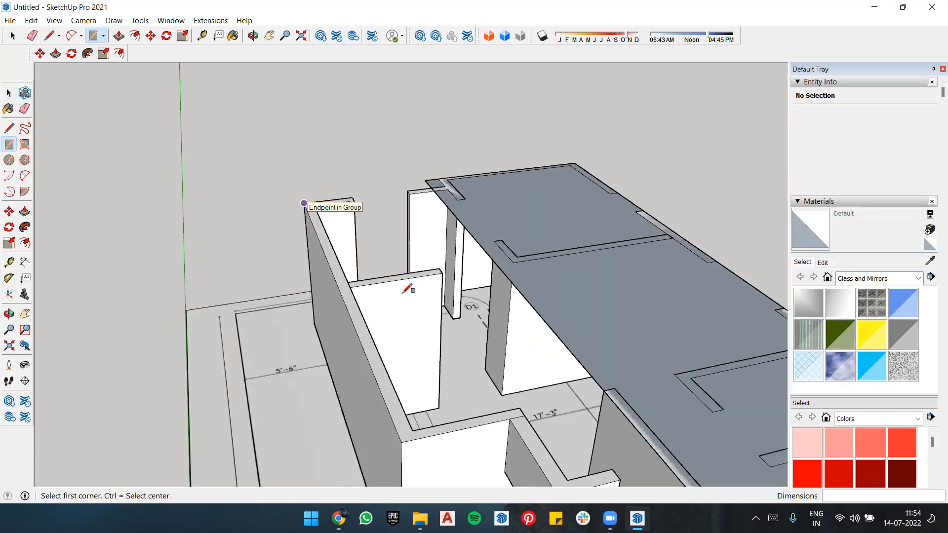
{"action": "left_click", "coordinate": [304, 203]}
{"action": "scroll", "coordinate": [488, 341], "scroll_direction": "down", "scroll_amount": 3}
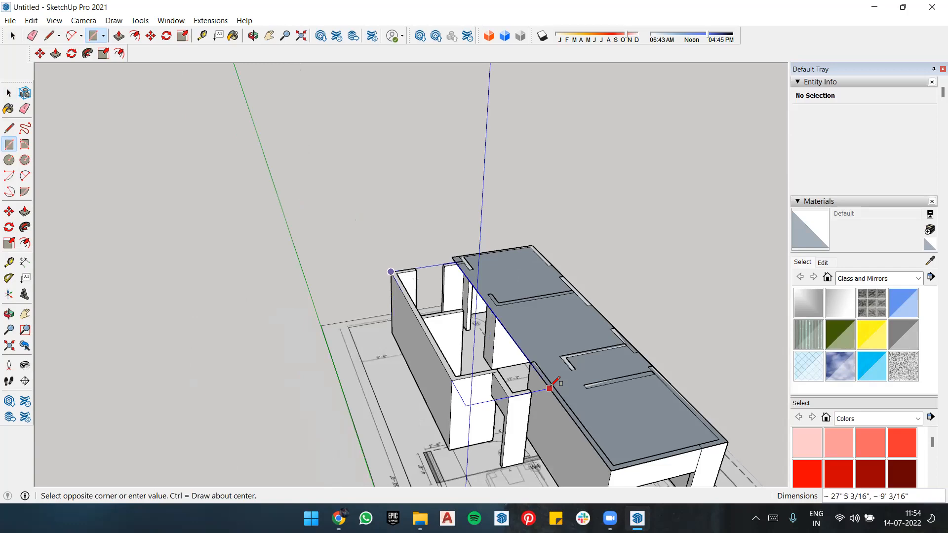
{"action": "scroll", "coordinate": [549, 388], "scroll_direction": "up", "scroll_amount": 2}
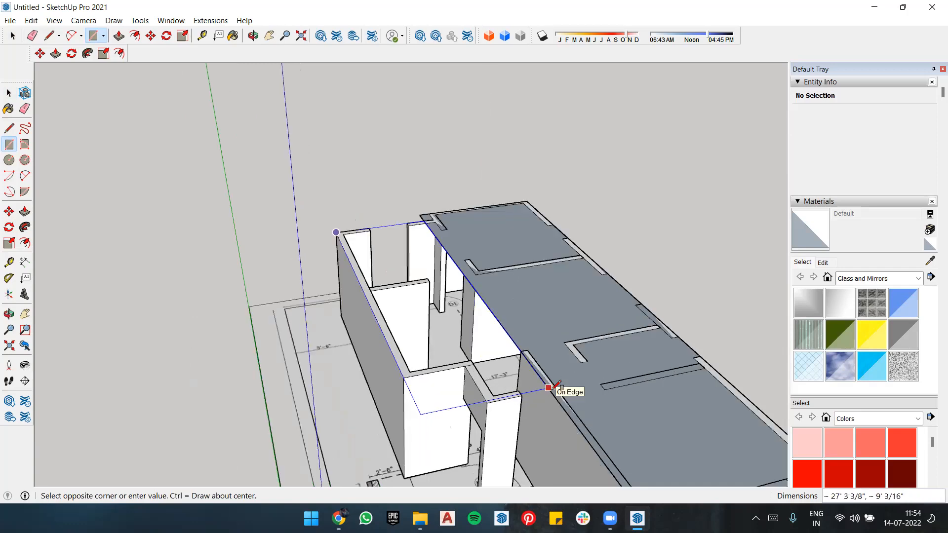
{"action": "scroll", "coordinate": [549, 387], "scroll_direction": "up", "scroll_amount": 1}
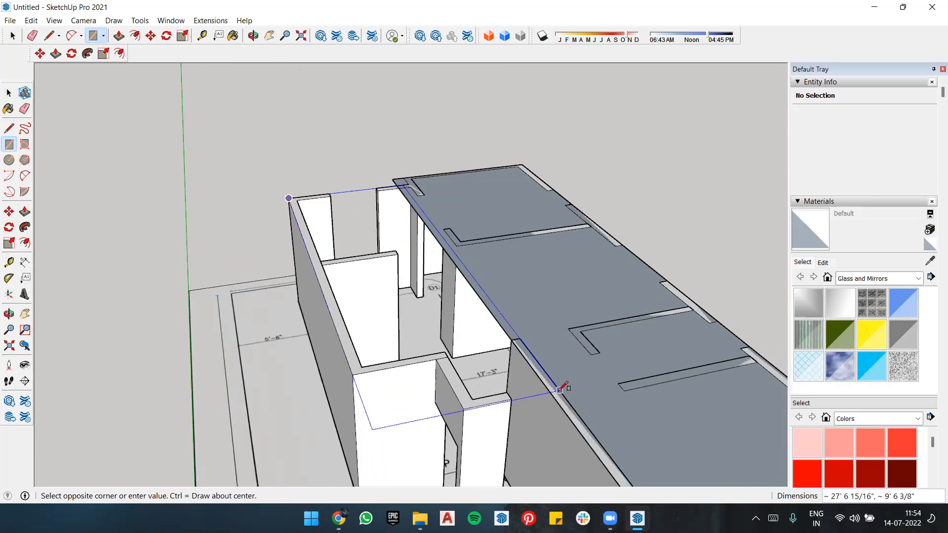
{"action": "left_click", "coordinate": [559, 388]}
{"action": "scroll", "coordinate": [533, 406], "scroll_direction": "up", "scroll_amount": 1}
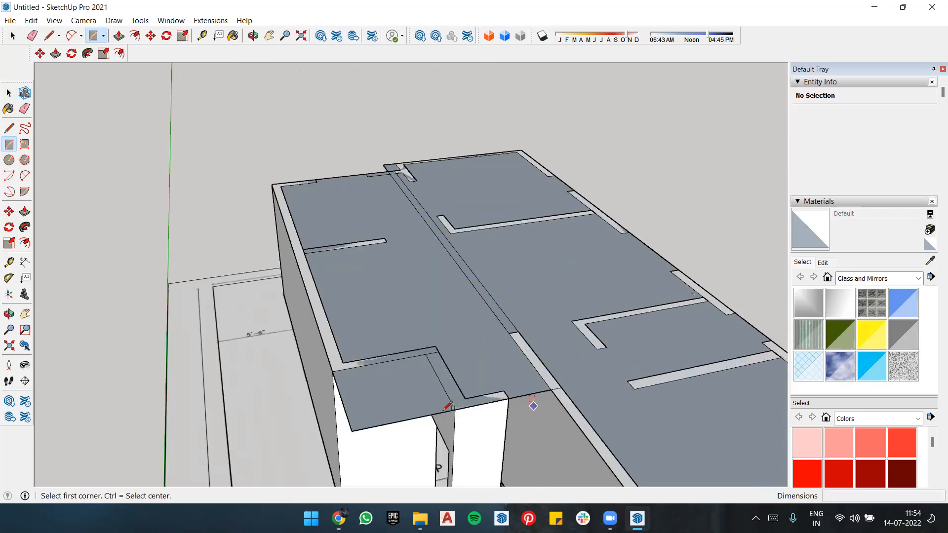
{"action": "scroll", "coordinate": [447, 405], "scroll_direction": "up", "scroll_amount": 4}
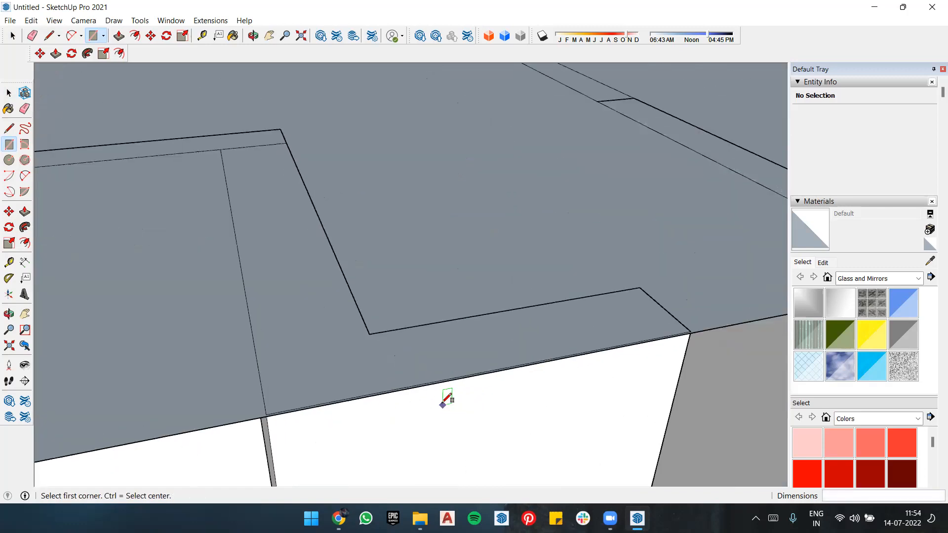
{"action": "scroll", "coordinate": [443, 404], "scroll_direction": "down", "scroll_amount": 4}
{"action": "scroll", "coordinate": [495, 376], "scroll_direction": "down", "scroll_amount": 1}
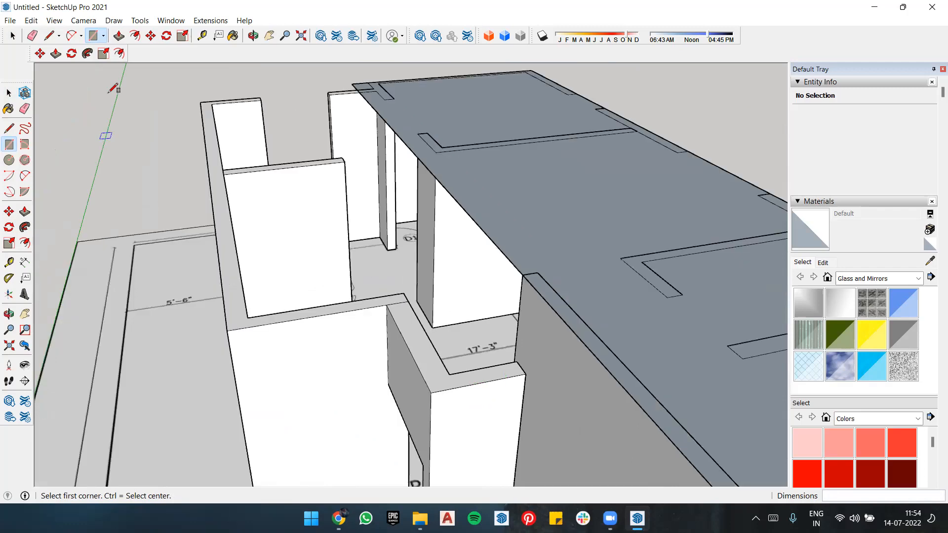
Step: Draw a rectangle about 27' 6" by 9' 6" on the wall tops over the dining, staircase and foyer side, overlapping the first rectangle
{"action": "left_click", "coordinate": [200, 102]}
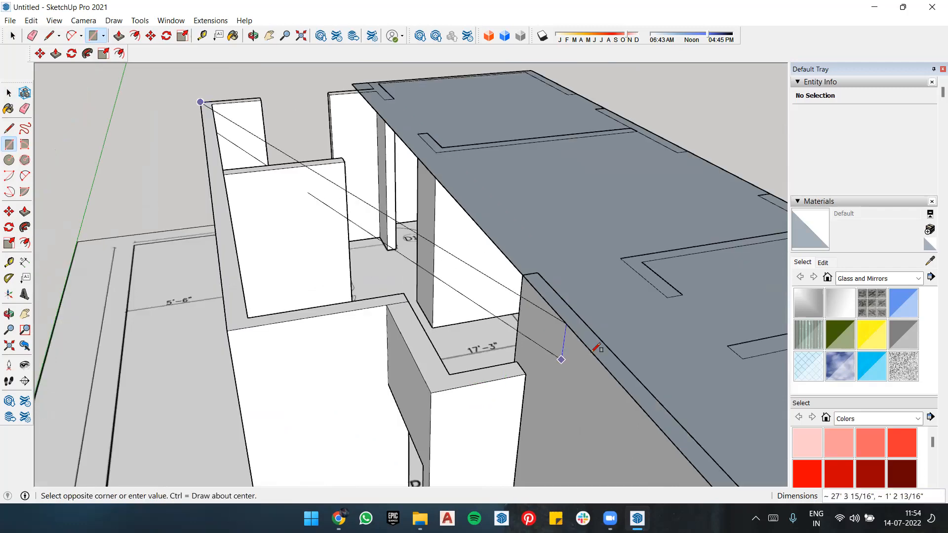
{"action": "scroll", "coordinate": [600, 346], "scroll_direction": "up", "scroll_amount": 2}
{"action": "scroll", "coordinate": [614, 346], "scroll_direction": "up", "scroll_amount": 2}
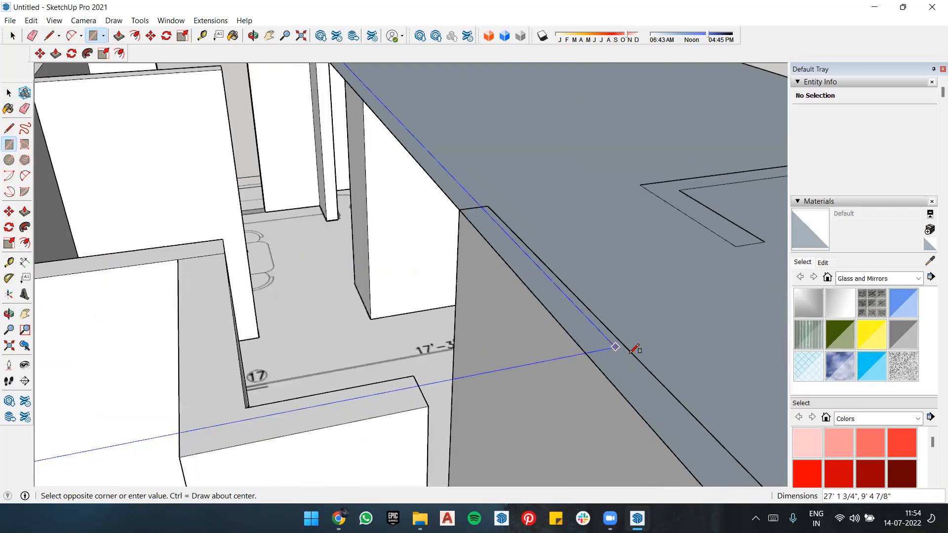
{"action": "scroll", "coordinate": [633, 353], "scroll_direction": "up", "scroll_amount": 1}
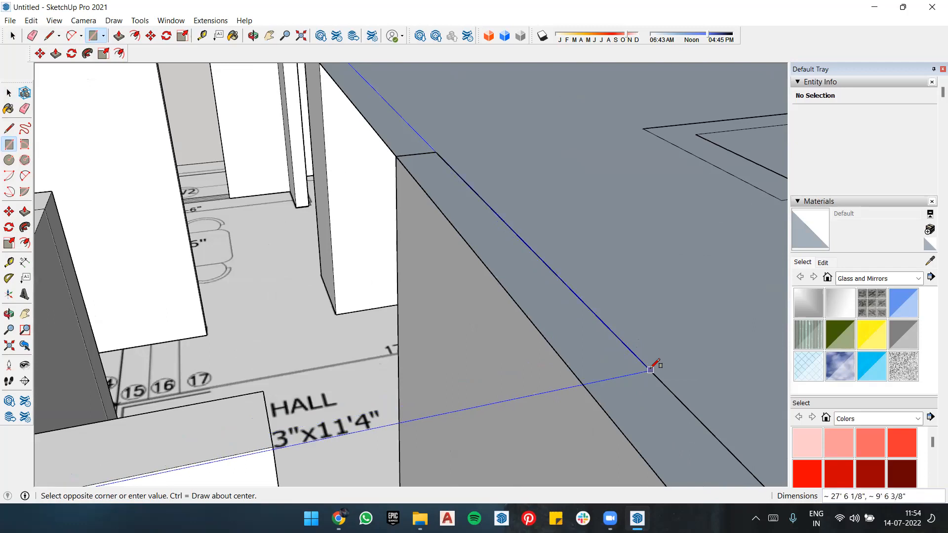
{"action": "left_click", "coordinate": [650, 368]}
{"action": "scroll", "coordinate": [563, 285], "scroll_direction": "down", "scroll_amount": 5}
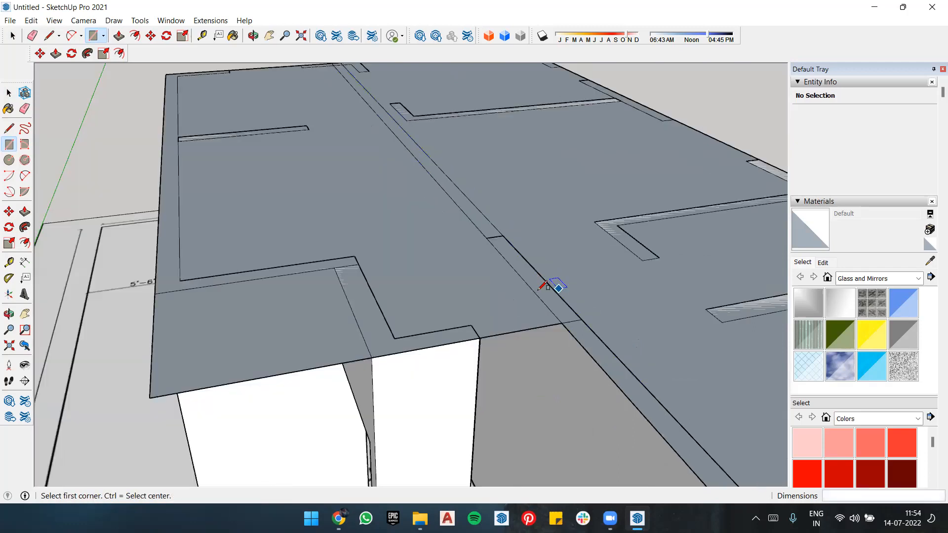
{"action": "scroll", "coordinate": [449, 381], "scroll_direction": "down", "scroll_amount": 5}
{"action": "scroll", "coordinate": [366, 242], "scroll_direction": "down", "scroll_amount": 3}
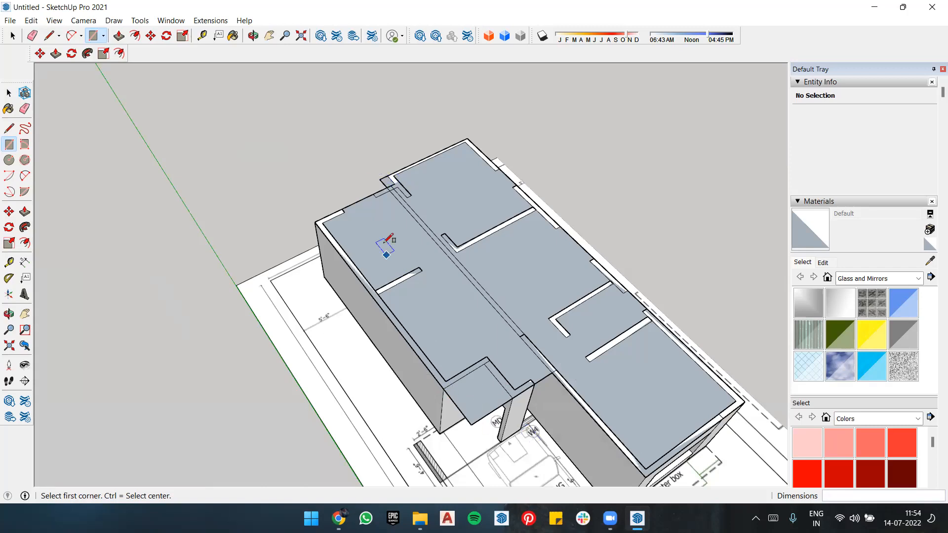
Step: Try to erase the edge of the roof face that overhangs beside the utility wall, and undo the deletion
{"action": "scroll", "coordinate": [387, 190], "scroll_direction": "up", "scroll_amount": 2}
{"action": "scroll", "coordinate": [391, 169], "scroll_direction": "down", "scroll_amount": 2}
{"action": "key", "text": "e"}
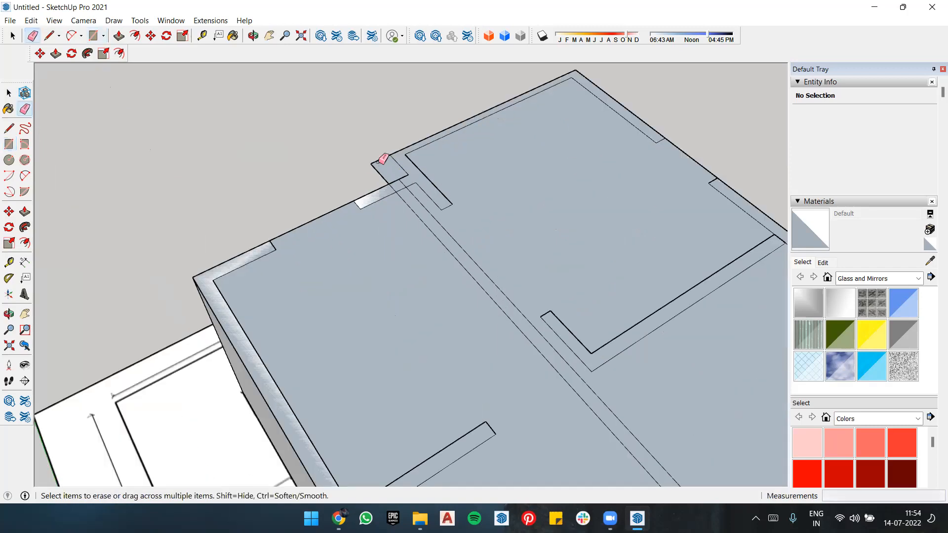
{"action": "left_click", "coordinate": [458, 265]}
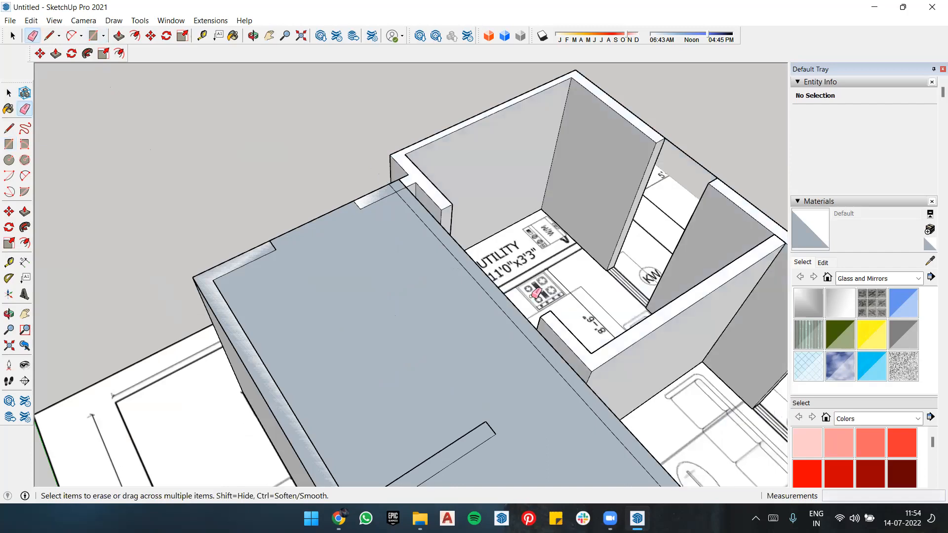
{"action": "key", "text": "ctrl+z"}
Step: Separate the small overhang beside the utility wall with a rectangle about 1' 6" by 1' and erase its outer edges
{"action": "key", "text": "r"}
{"action": "left_click", "coordinate": [370, 163]}
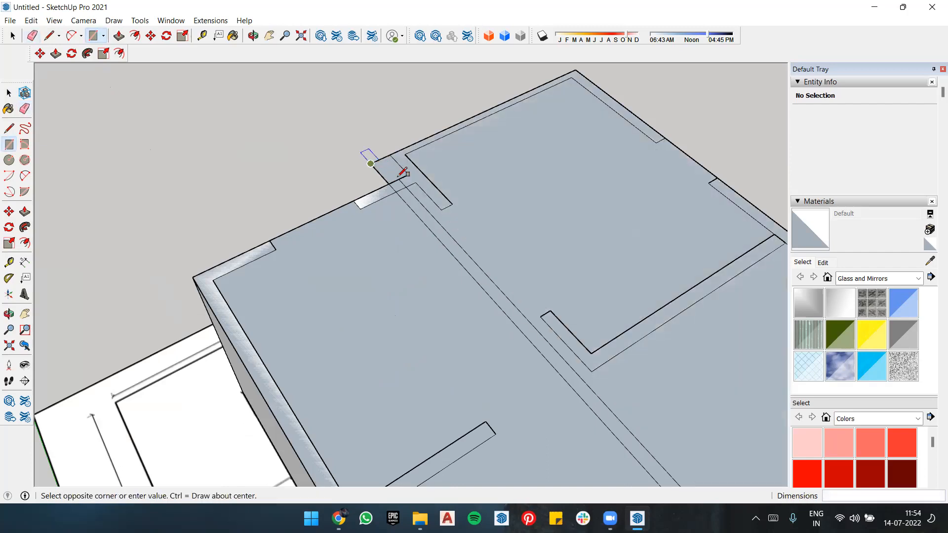
{"action": "left_click", "coordinate": [403, 173]}
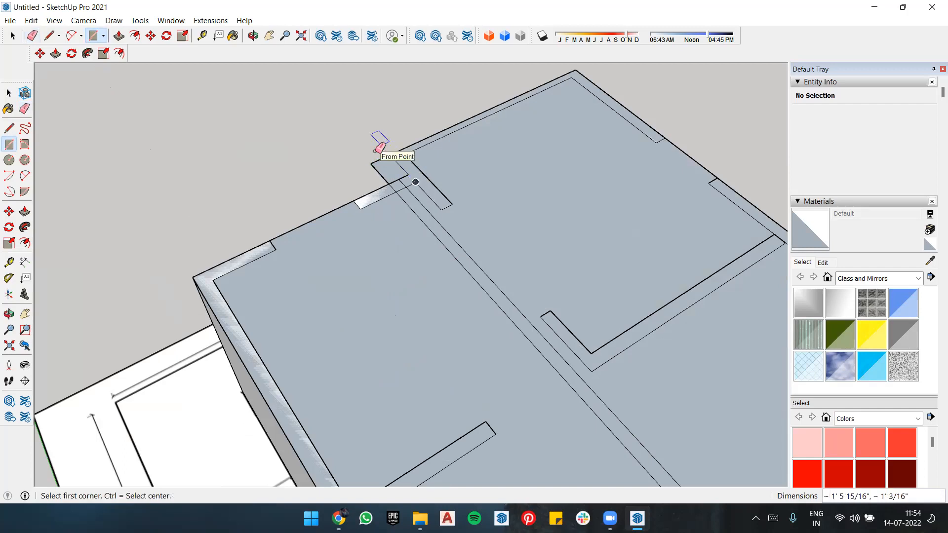
{"action": "key", "text": "e"}
{"action": "scroll", "coordinate": [377, 163], "scroll_direction": "down", "scroll_amount": 2}
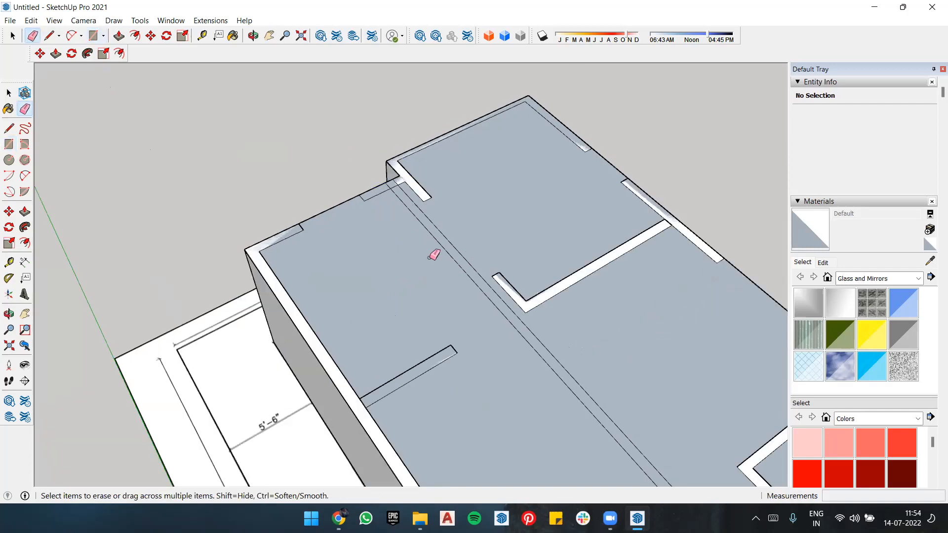
Step: Draw a rectangle about 4' 6" by 4' 1" over the roof overhang outside the main door, beside the staircase wall
{"action": "scroll", "coordinate": [464, 343], "scroll_direction": "down", "scroll_amount": 5}
{"action": "key", "text": "r"}
{"action": "scroll", "coordinate": [429, 316], "scroll_direction": "up", "scroll_amount": 5}
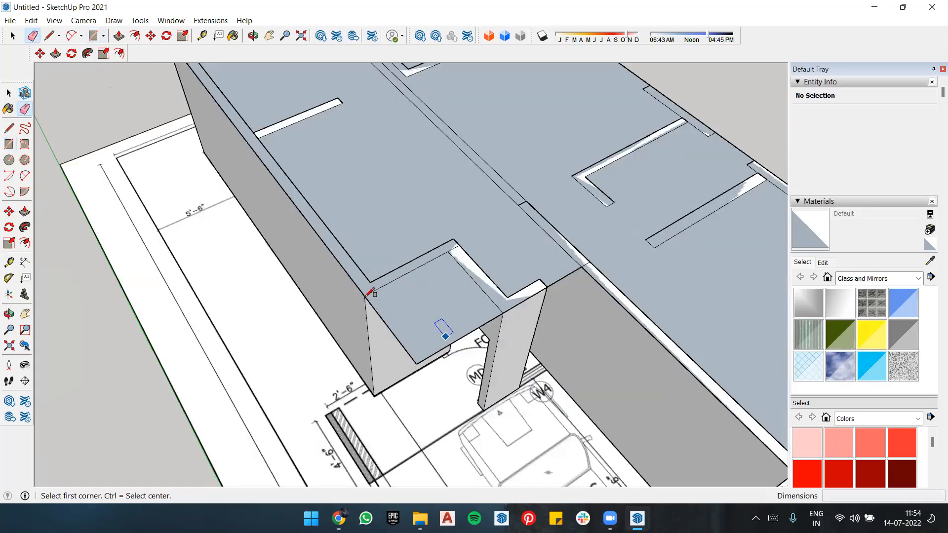
{"action": "left_click", "coordinate": [493, 314]}
{"action": "left_click", "coordinate": [501, 323]}
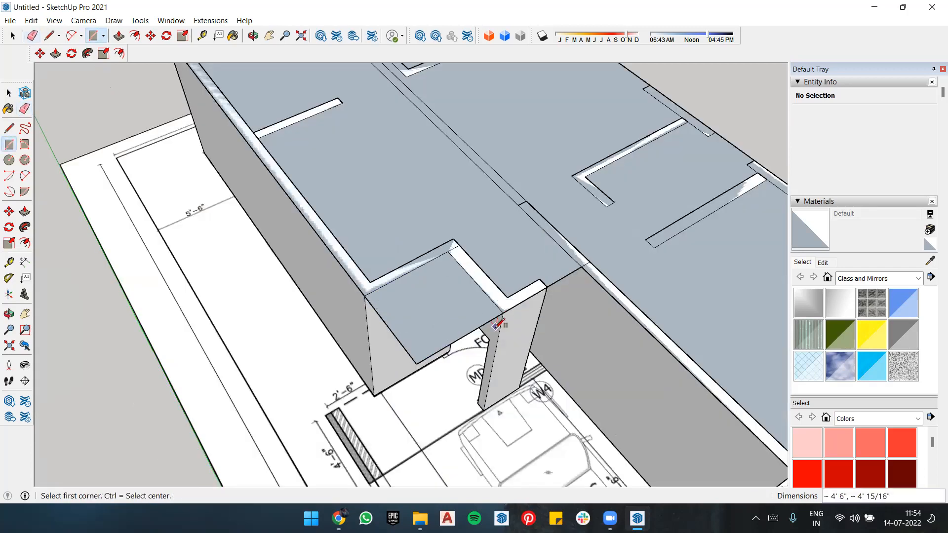
Step: Try to erase the outer edges of the overhang outside the main door, and undo the attempts
{"action": "key", "text": "e"}
{"action": "left_click_drag", "start_coordinate": [398, 332], "coordinate": [402, 336]}
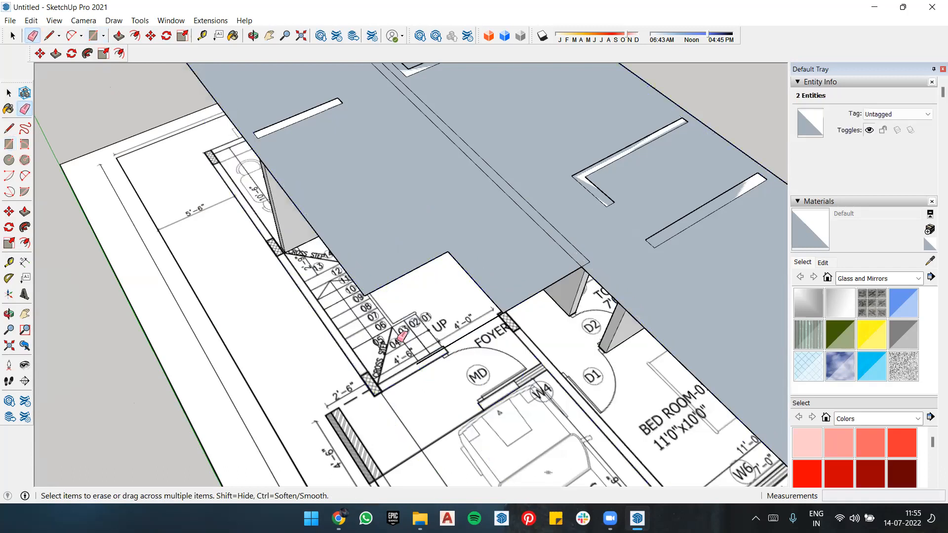
{"action": "key", "text": "ctrl+z"}
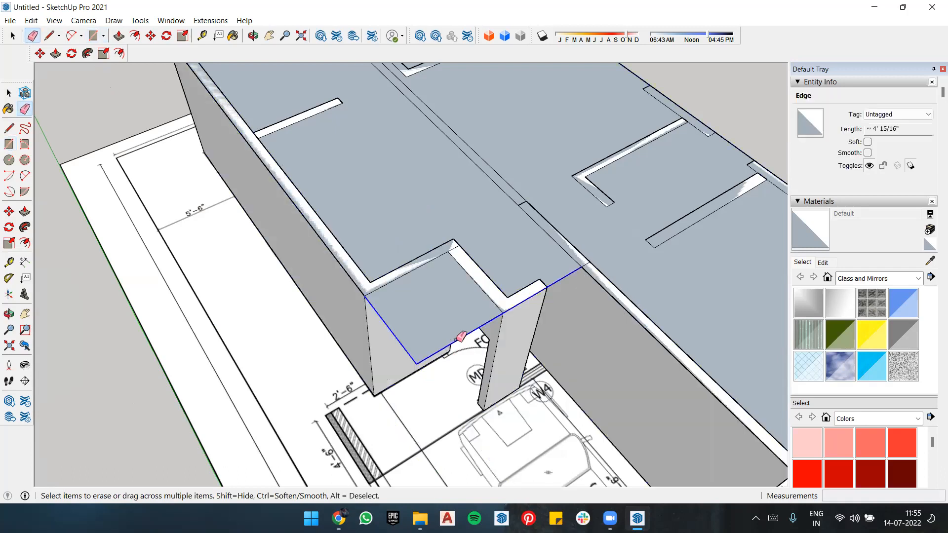
{"action": "left_click", "coordinate": [460, 337]}
{"action": "key", "text": "ctrl+z"}
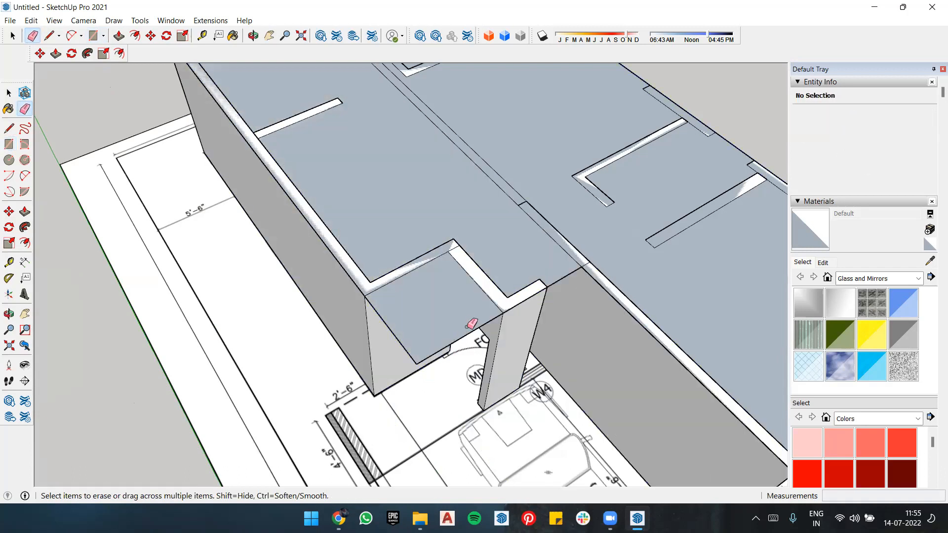
{"action": "left_click_drag", "start_coordinate": [469, 332], "coordinate": [470, 332]}
{"action": "key", "text": "ctrl+z"}
Step: Redraw the separating rectangle over the overhang outside the main door and erase the overhang's outer edges
{"action": "key", "text": "r"}
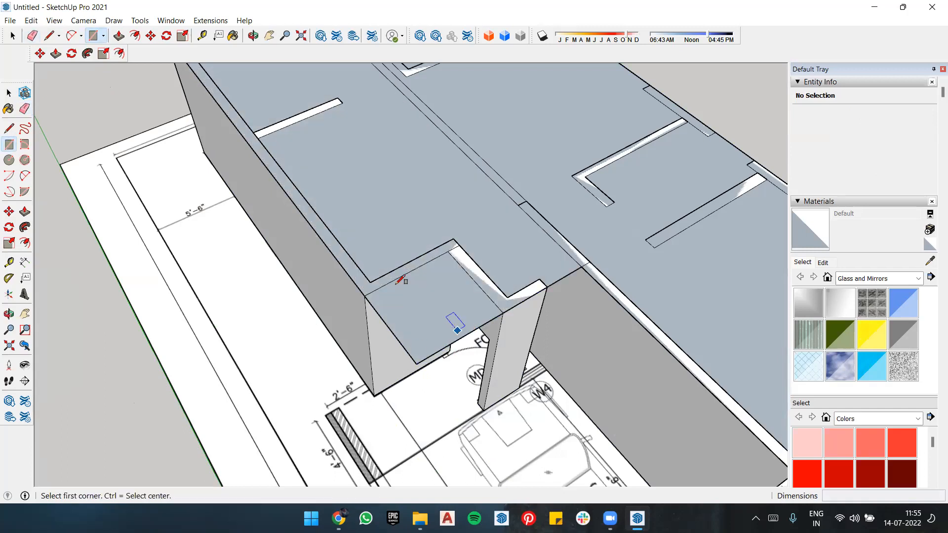
{"action": "left_click", "coordinate": [417, 365]}
{"action": "left_click", "coordinate": [417, 364]}
{"action": "key", "text": "e"}
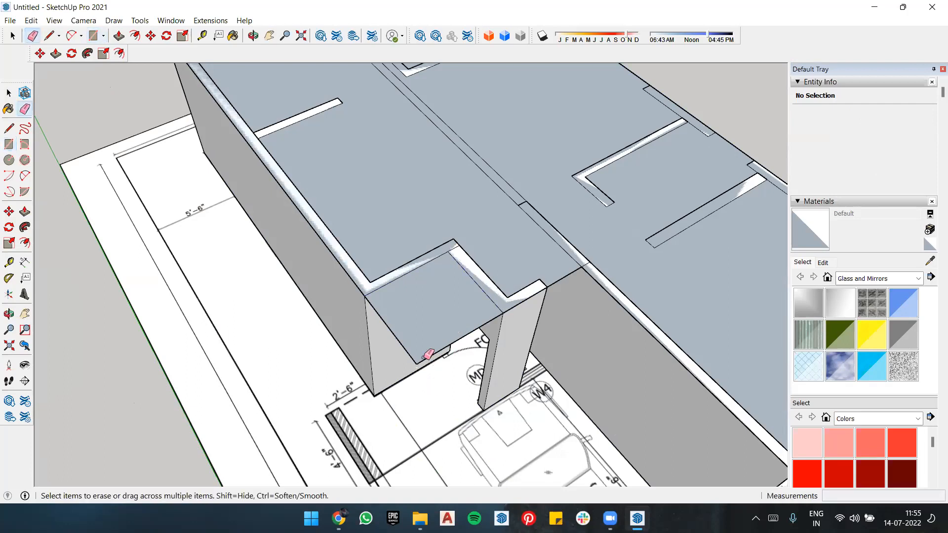
{"action": "left_click_drag", "start_coordinate": [439, 352], "coordinate": [401, 343]}
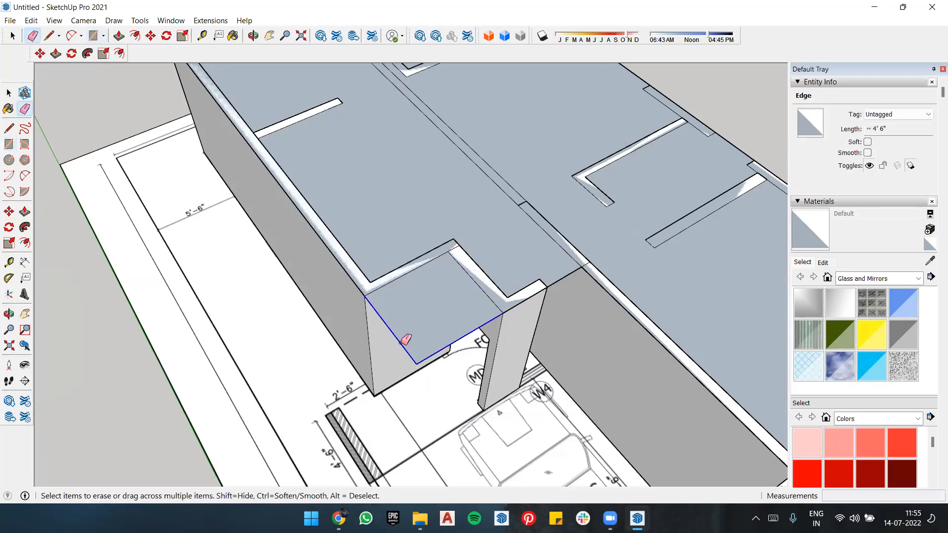
Step: Erase the overlapping seam lines between the two rectangles to merge them into a single roof face
{"action": "scroll", "coordinate": [427, 292], "scroll_direction": "down", "scroll_amount": 2}
{"action": "middle_click_drag", "start_coordinate": [411, 258], "coordinate": [401, 244]}
{"action": "scroll", "coordinate": [402, 244], "scroll_direction": "down", "scroll_amount": 2}
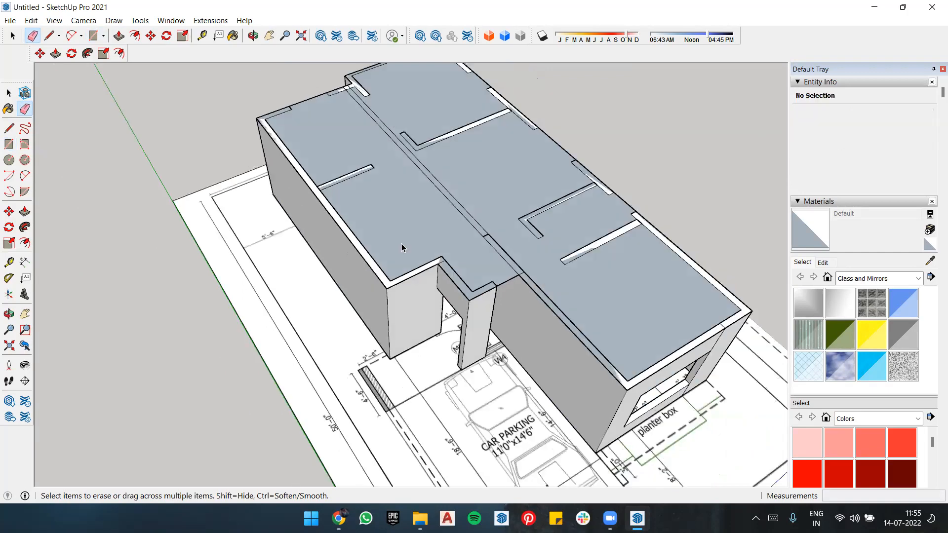
{"action": "scroll", "coordinate": [434, 190], "scroll_direction": "up", "scroll_amount": 3}
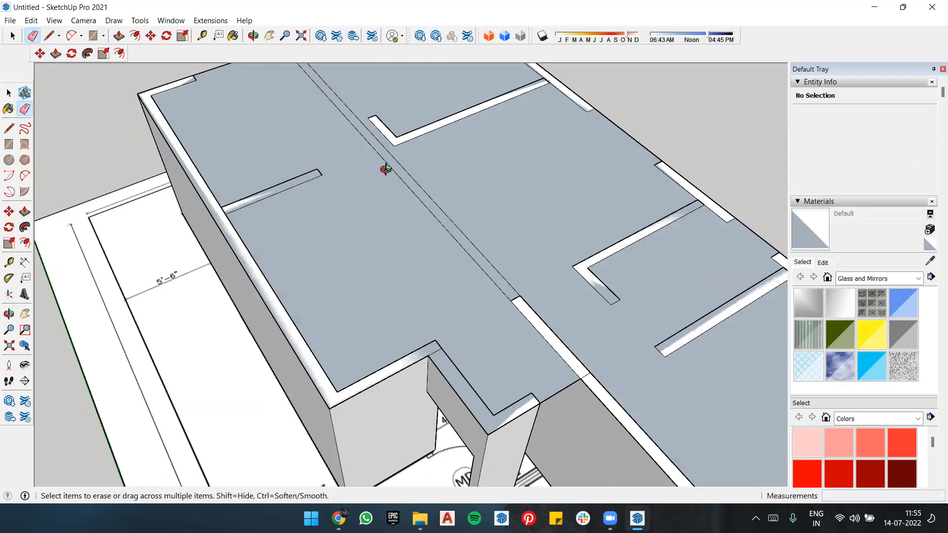
{"action": "scroll", "coordinate": [395, 173], "scroll_direction": "down", "scroll_amount": 3}
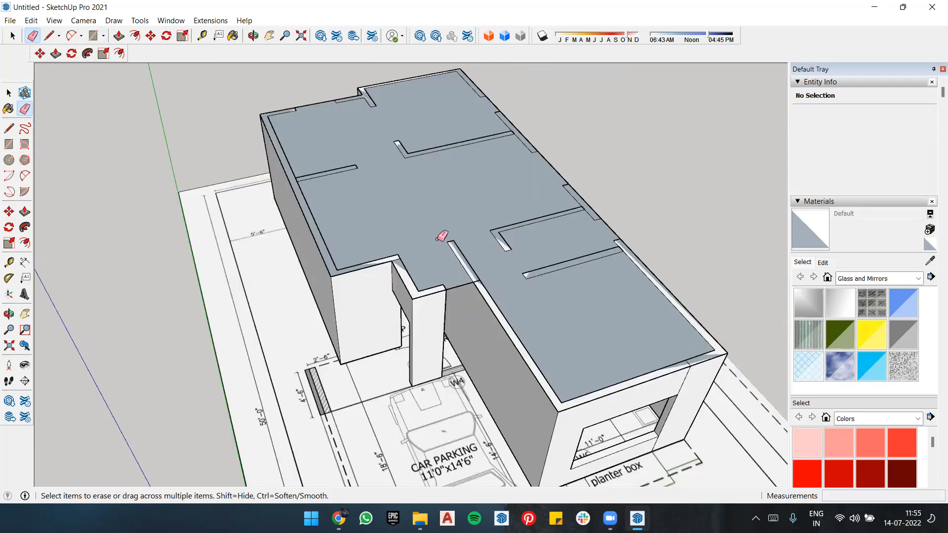
Step: Try to pull the merged roof face up 6" into a slab, and undo the extrusion
{"action": "key", "text": "space"}
{"action": "left_click", "coordinate": [427, 225]}
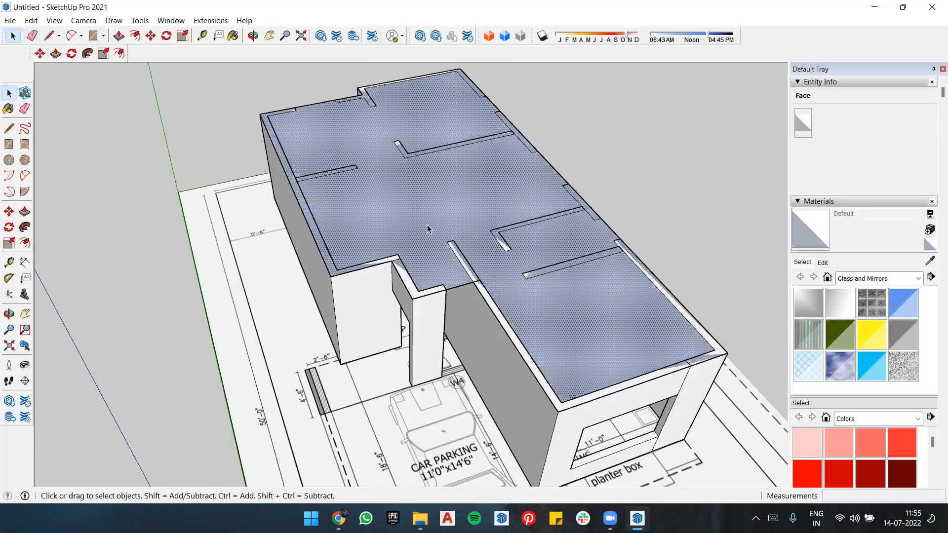
{"action": "key", "text": "p"}
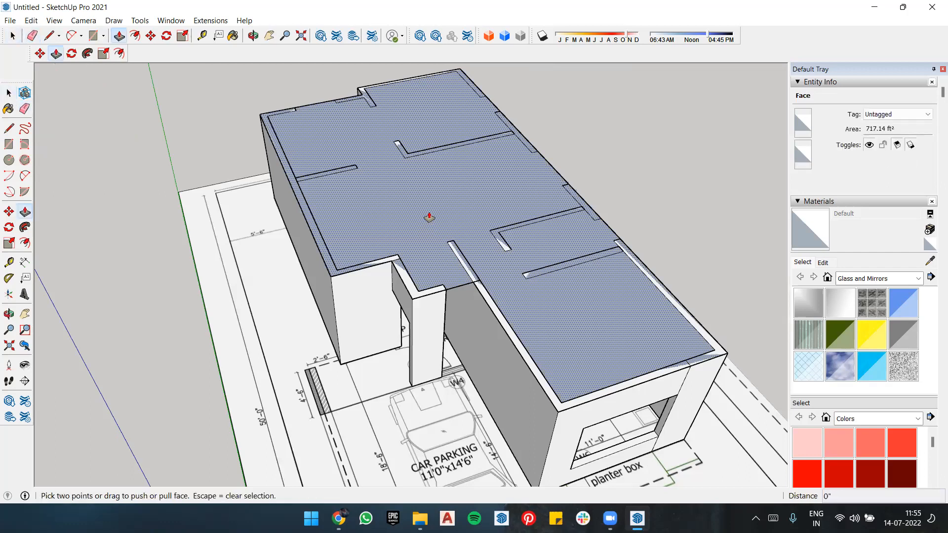
{"action": "left_click", "coordinate": [429, 218]}
{"action": "middle_click_drag", "start_coordinate": [428, 214], "coordinate": [451, 149]}
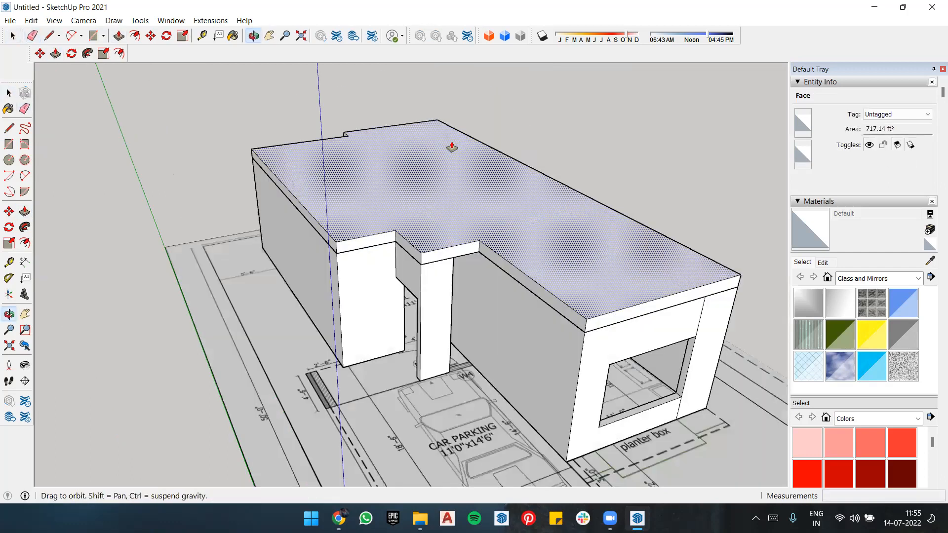
{"action": "left_click", "coordinate": [431, 218]}
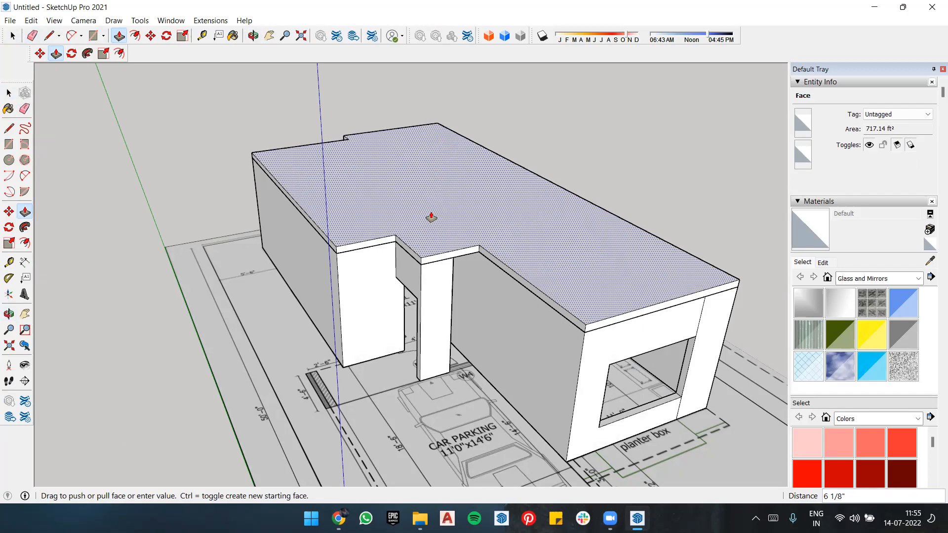
{"action": "left_click_drag", "start_coordinate": [431, 217], "coordinate": [452, 225]}
{"action": "type", "text": "1'9"}
{"action": "key", "text": "Return"}
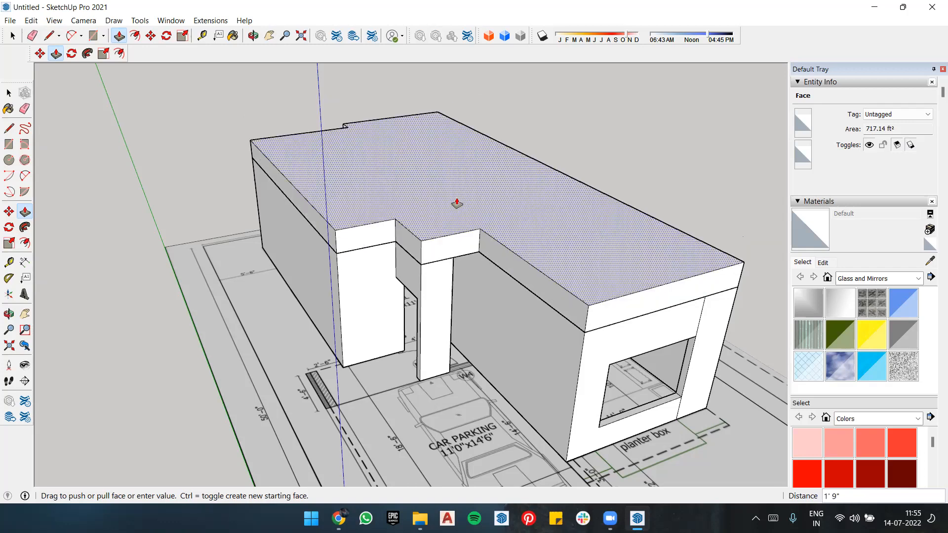
{"action": "middle_click_drag", "start_coordinate": [461, 197], "coordinate": [460, 262]}
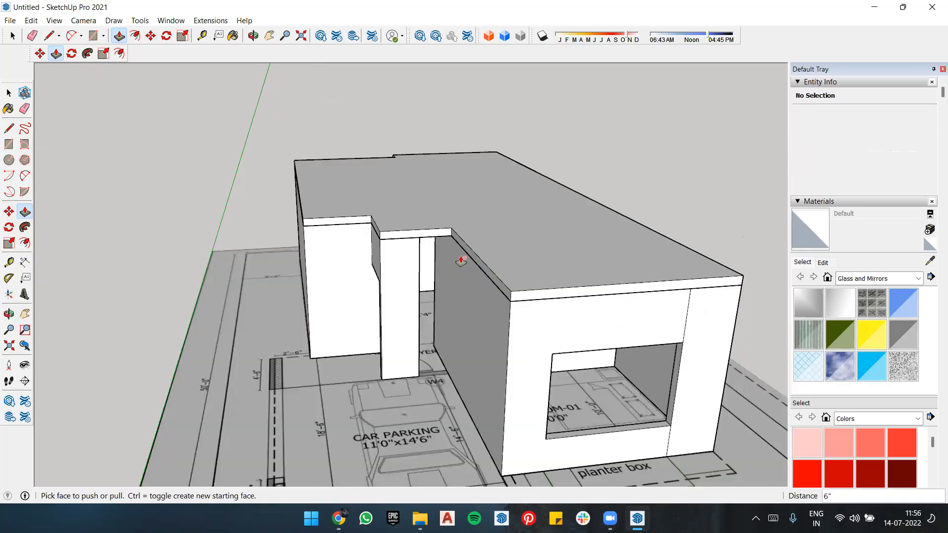
{"action": "middle_click_drag", "start_coordinate": [509, 260], "coordinate": [509, 281]}
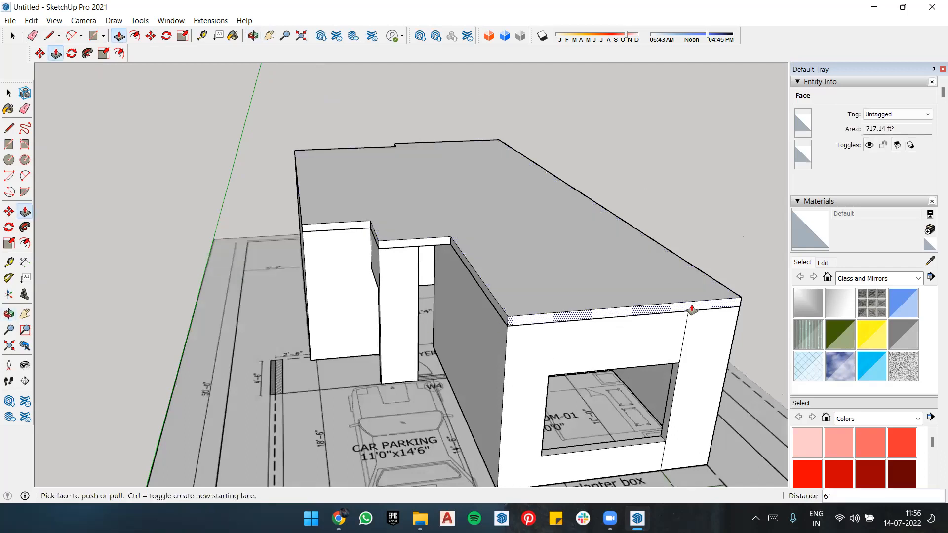
{"action": "key", "text": "ctrl+z"}
{"action": "middle_click_drag", "start_coordinate": [506, 260], "coordinate": [507, 269]}
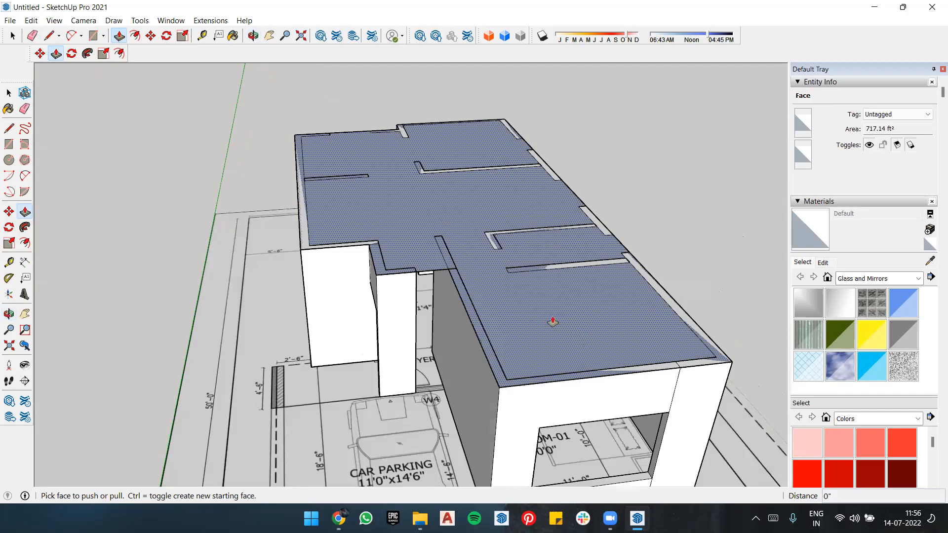
Step: Make a group from the merged roof face together with its boundary edges
{"action": "key", "text": "space"}
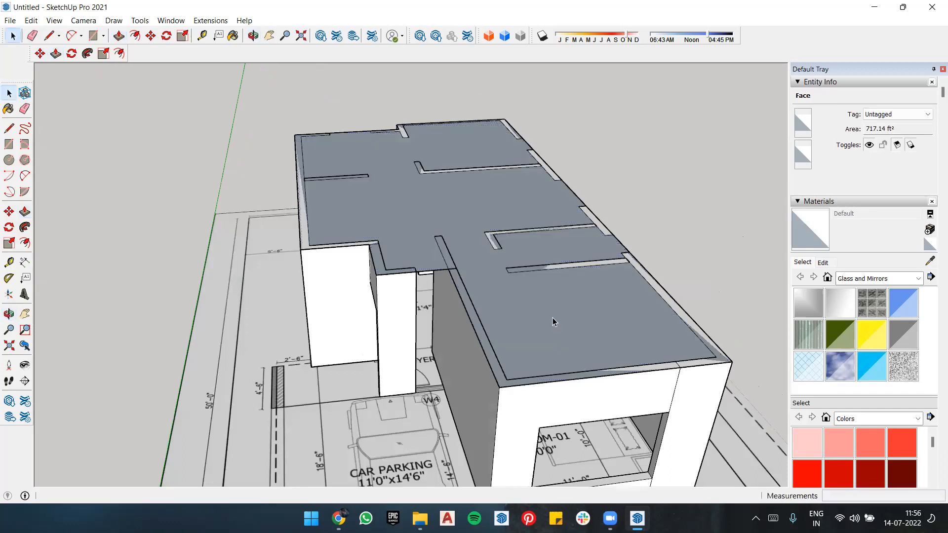
{"action": "right_click", "coordinate": [552, 317]}
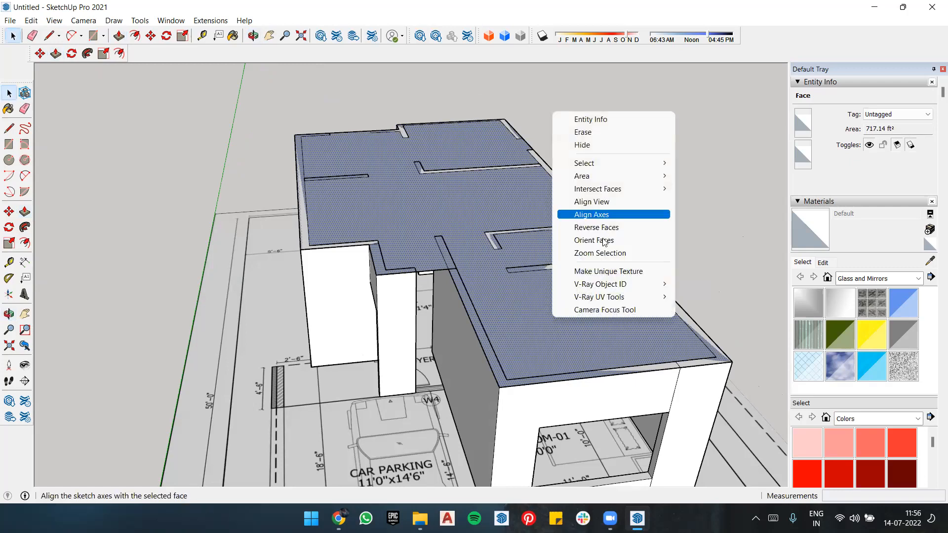
{"action": "double_click", "coordinate": [542, 290]}
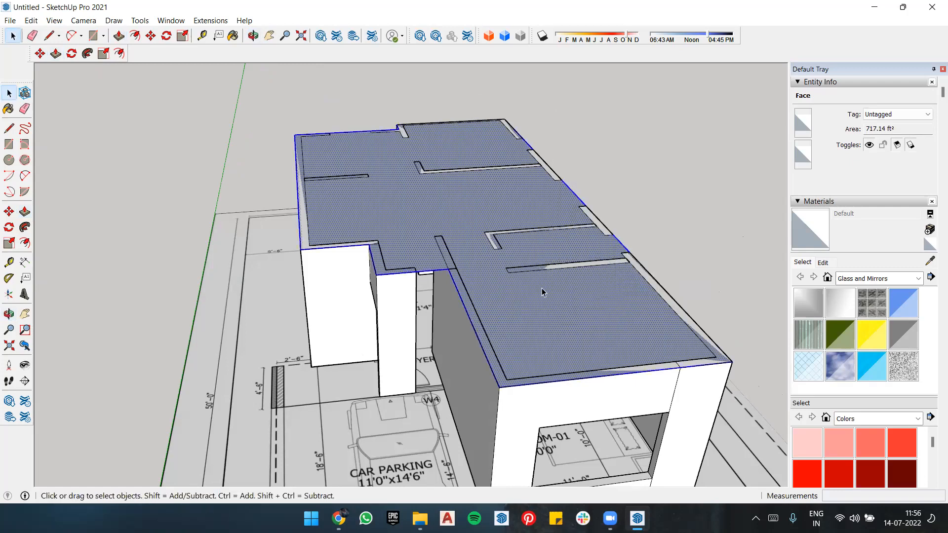
{"action": "right_click", "coordinate": [540, 289]}
{"action": "left_click", "coordinate": [584, 392]}
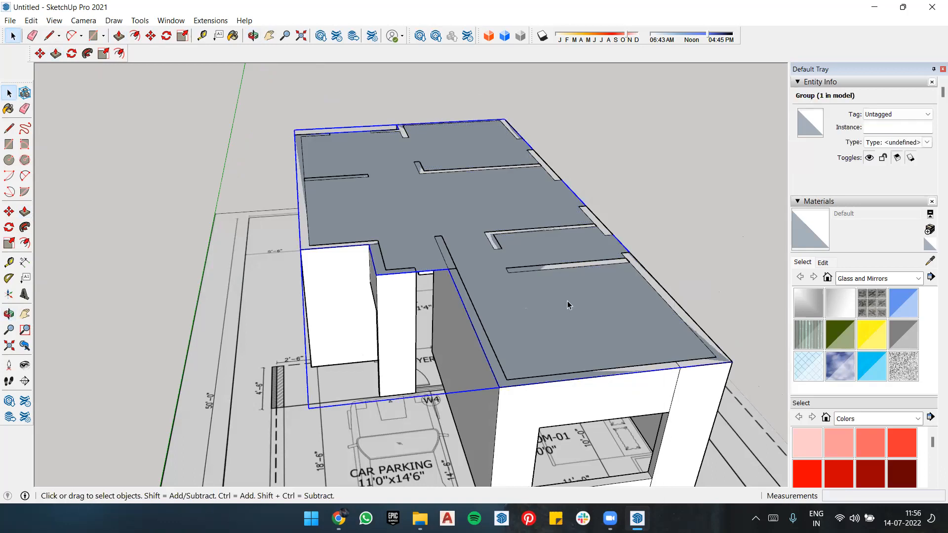
{"action": "key", "text": "p"}
{"action": "double_click", "coordinate": [583, 392]}
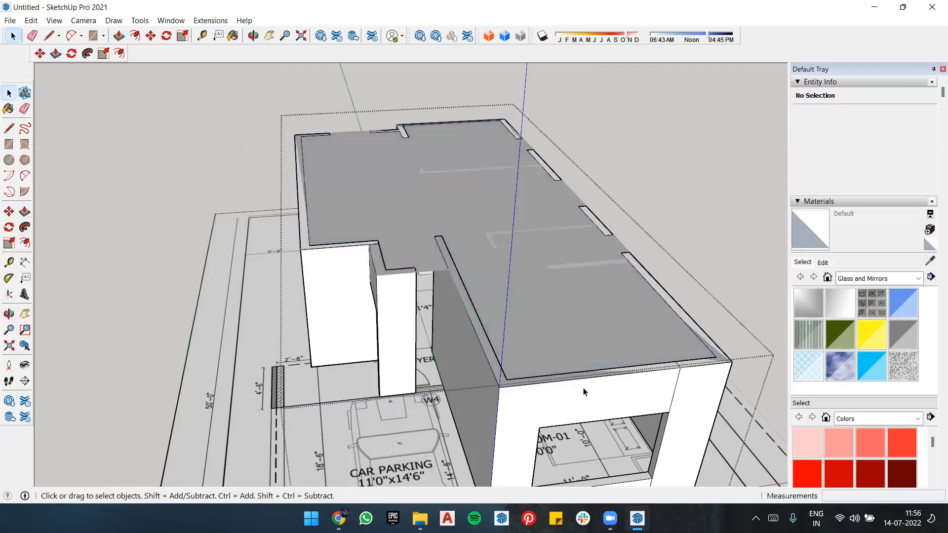
{"action": "key", "text": "p"}
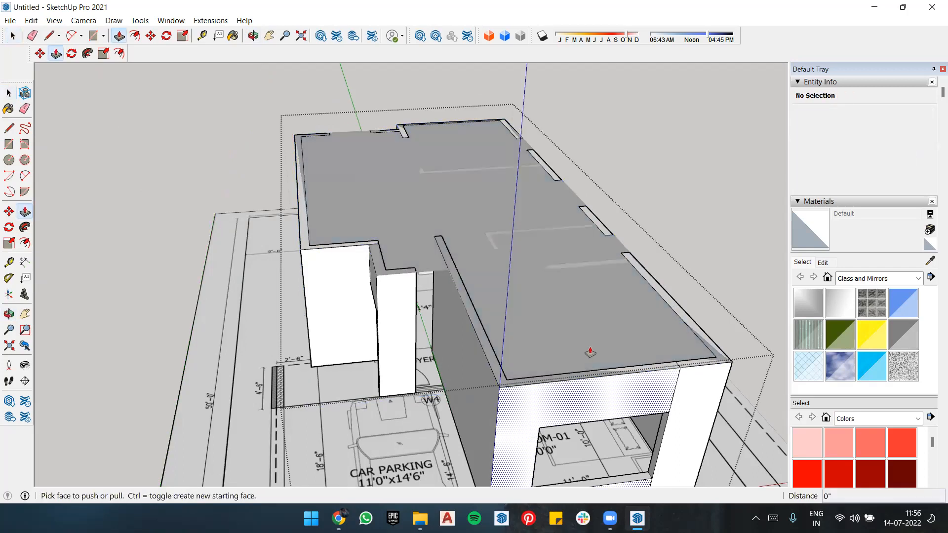
{"action": "left_click", "coordinate": [598, 376]}
{"action": "key", "text": "Escape"}
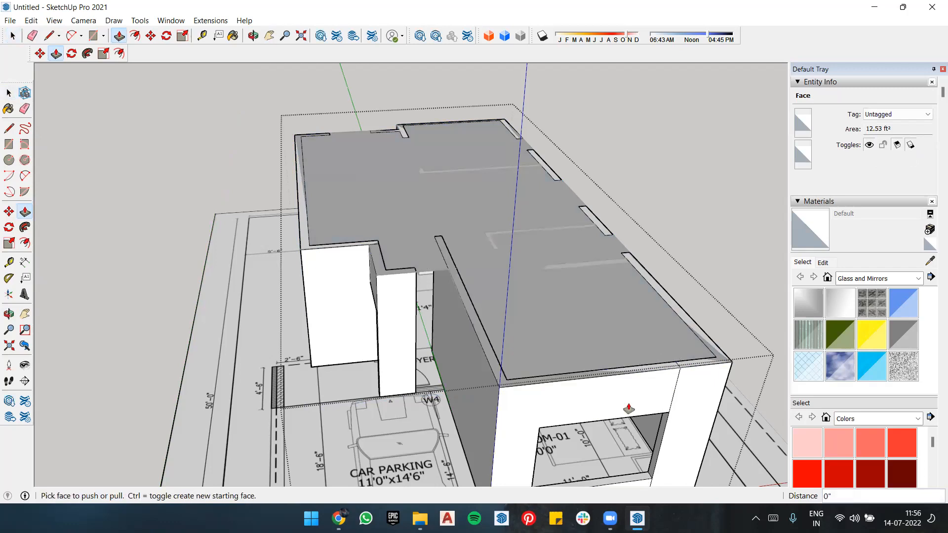
{"action": "key", "text": "space"}
{"action": "left_click", "coordinate": [179, 265]}
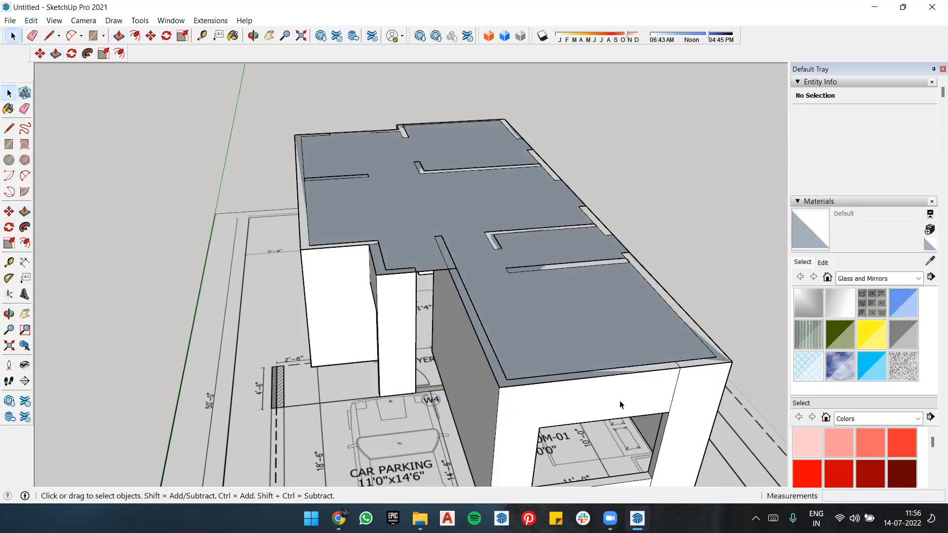
Step: Open the wall group and raise the top of the front bedroom wall and its car-parking side wall by 2' 9"
{"action": "left_click", "coordinate": [635, 396]}
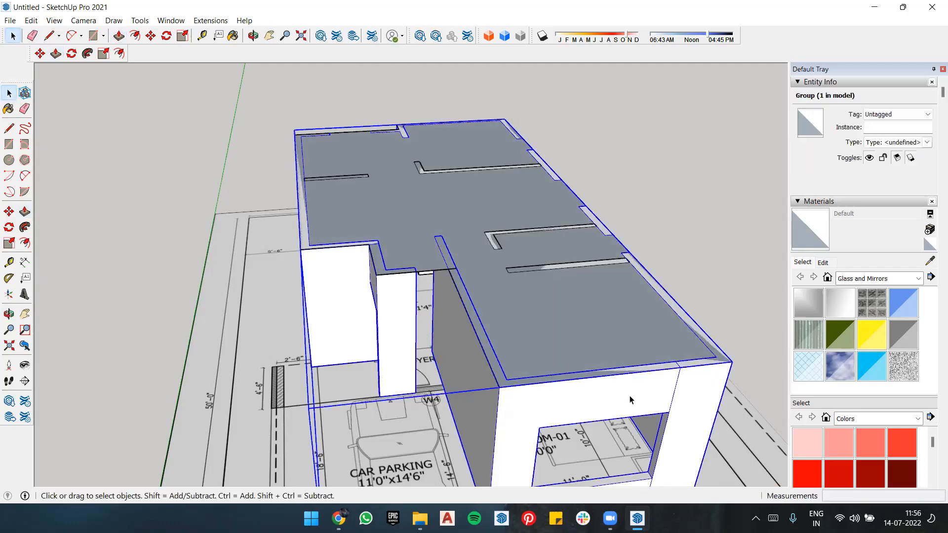
{"action": "double_click", "coordinate": [629, 395]}
{"action": "key", "text": "p"}
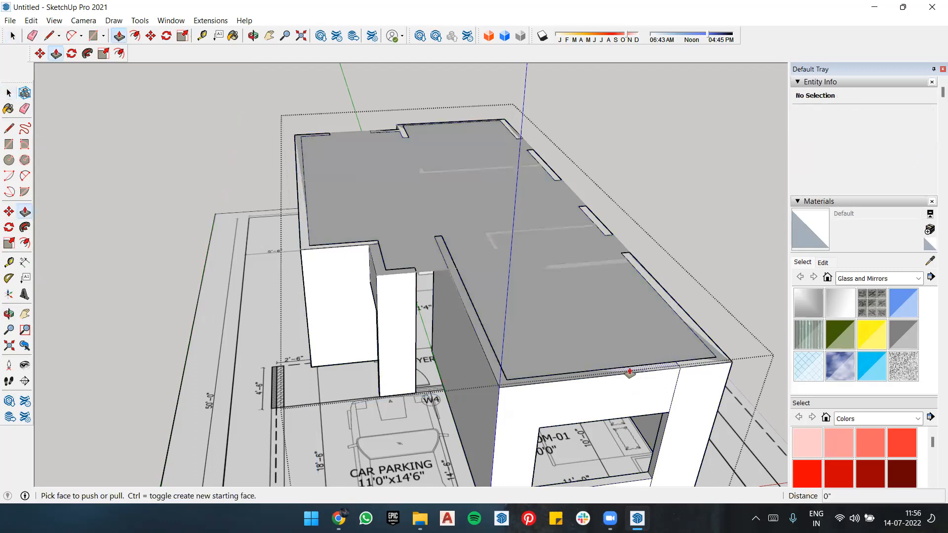
{"action": "left_click", "coordinate": [637, 364]}
{"action": "left_click", "coordinate": [637, 367]}
{"action": "middle_click_drag", "start_coordinate": [613, 387], "coordinate": [518, 356]}
{"action": "scroll", "coordinate": [629, 396], "scroll_direction": "down", "scroll_amount": 2}
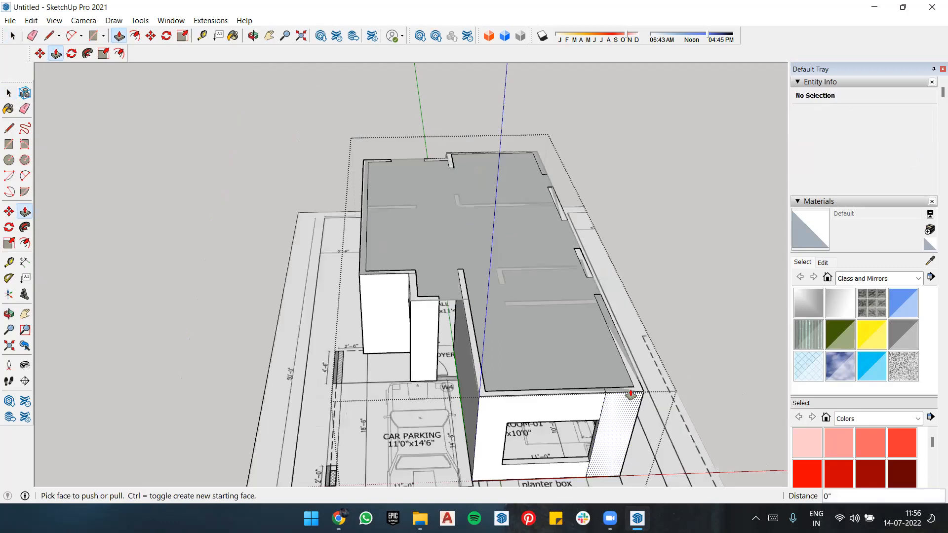
{"action": "left_click", "coordinate": [617, 395]}
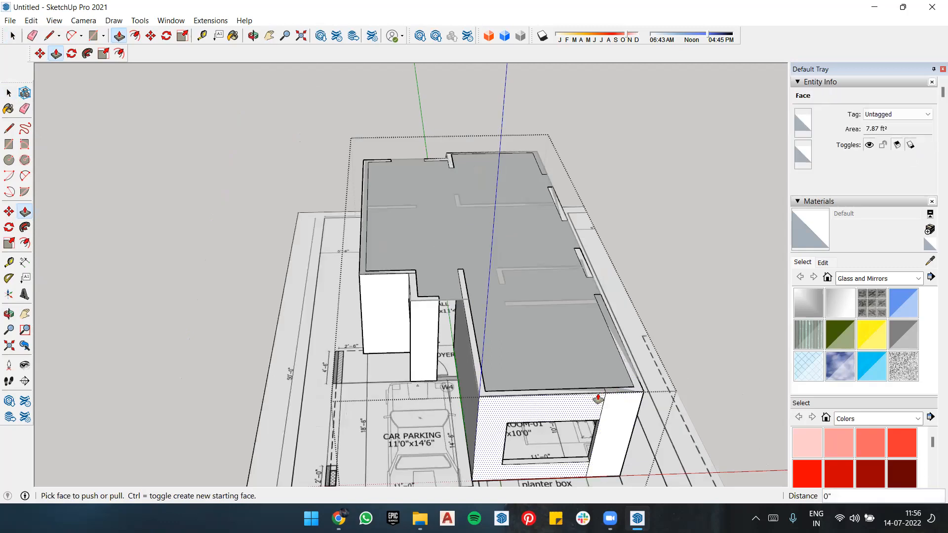
{"action": "left_click", "coordinate": [601, 397]}
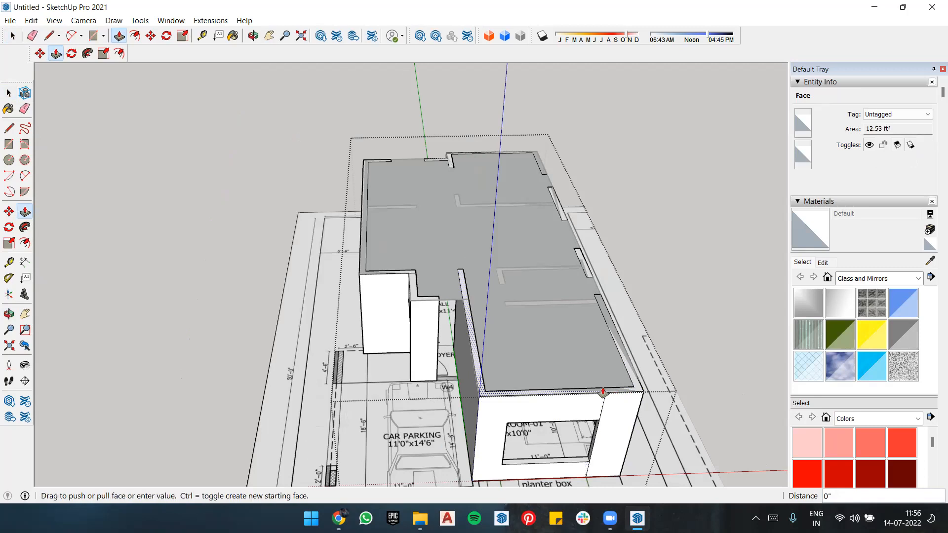
{"action": "middle_click_drag", "start_coordinate": [623, 345], "coordinate": [640, 298]}
{"action": "left_click", "coordinate": [640, 298]}
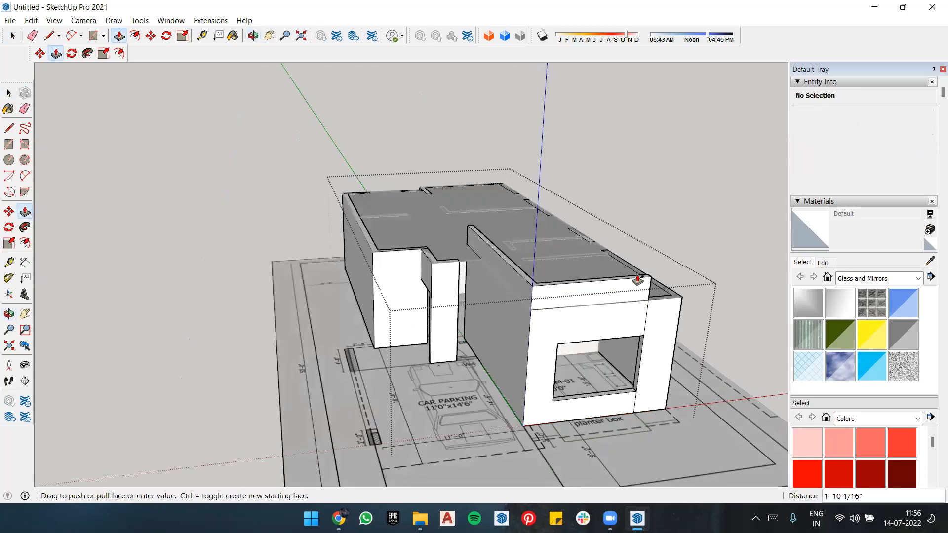
{"action": "type", "text": "2' 9\""}
{"action": "key", "text": "Return"}
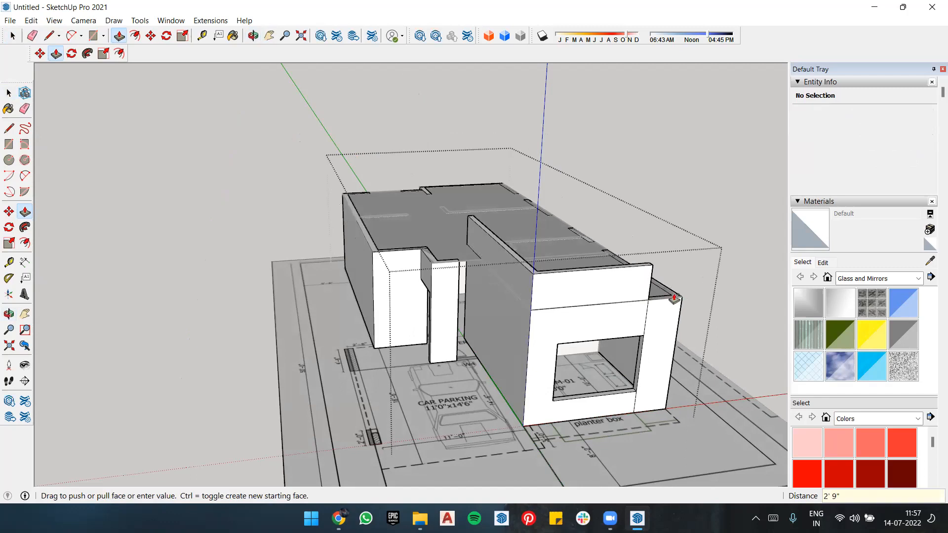
Step: Repeat the 2' 9" extrusion on the tops of the remaining exterior walls to form the parapet around the roof
{"action": "scroll", "coordinate": [575, 242], "scroll_direction": "up", "scroll_amount": 3}
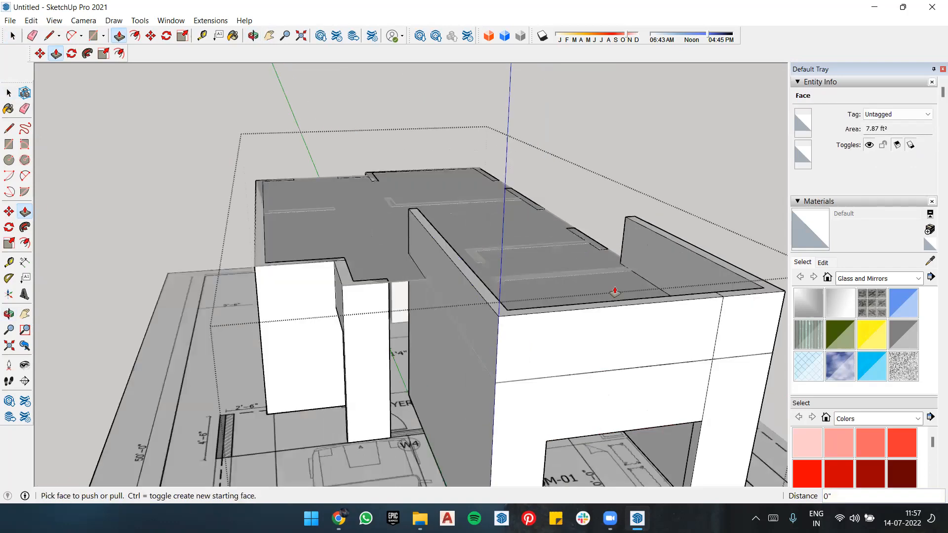
{"action": "scroll", "coordinate": [533, 228], "scroll_direction": "up", "scroll_amount": 3}
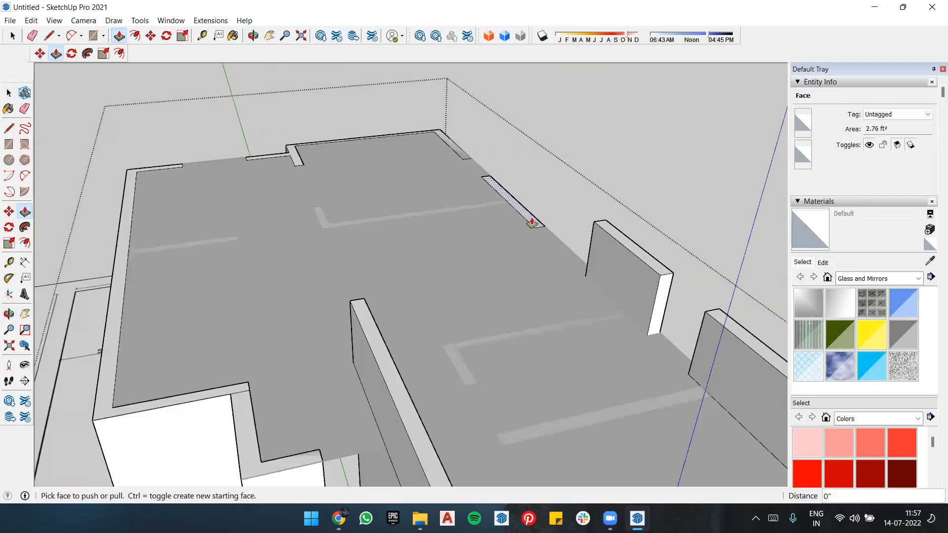
{"action": "double_click", "coordinate": [532, 224]}
{"action": "double_click", "coordinate": [465, 158]}
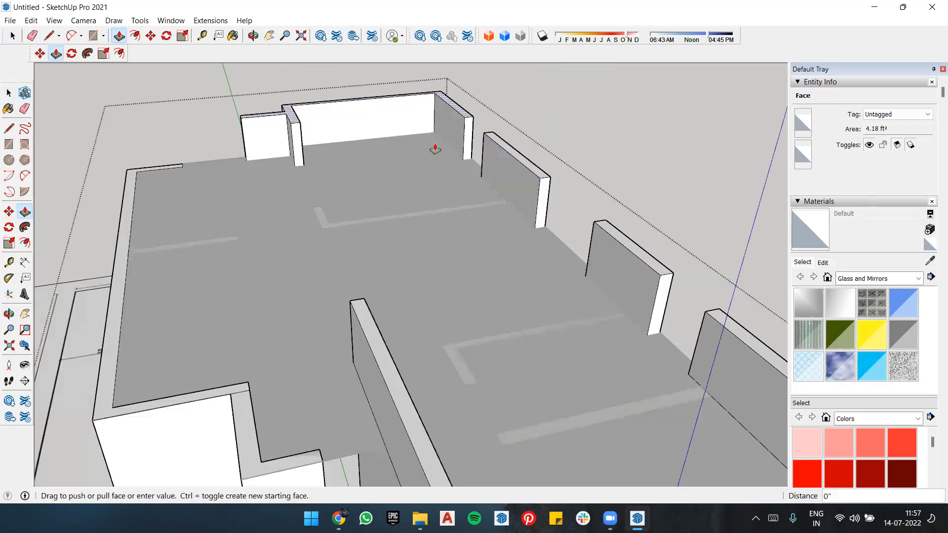
{"action": "double_click", "coordinate": [177, 169]}
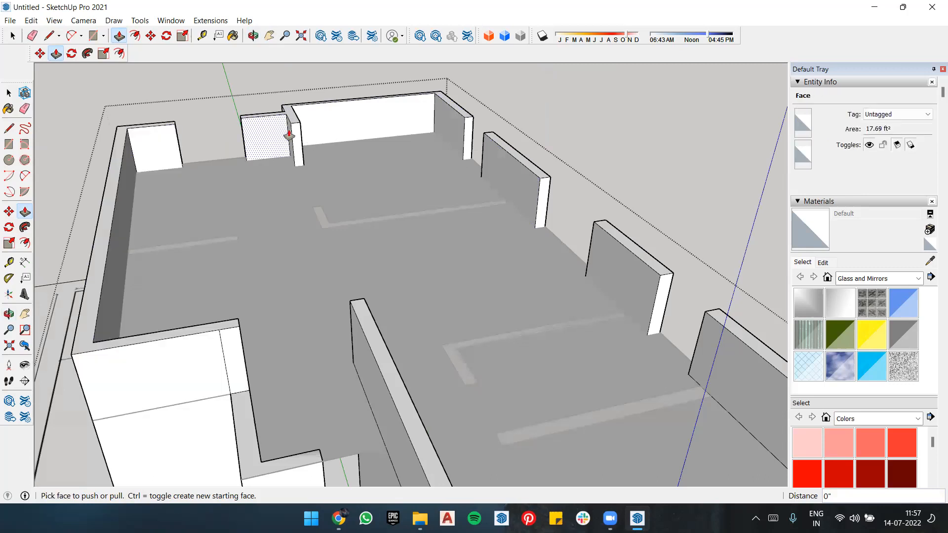
{"action": "left_click", "coordinate": [254, 458]}
{"action": "double_click", "coordinate": [254, 458]}
{"action": "middle_click_drag", "start_coordinate": [267, 454], "coordinate": [383, 391]}
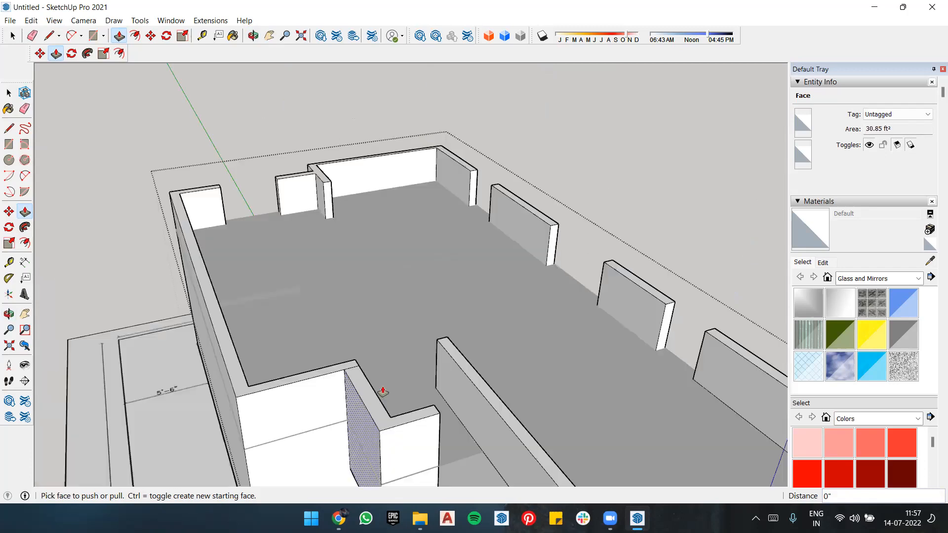
Step: Open the roof face's group and extrude the face upward 6" into a slab
{"action": "scroll", "coordinate": [375, 363], "scroll_direction": "down", "scroll_amount": 3}
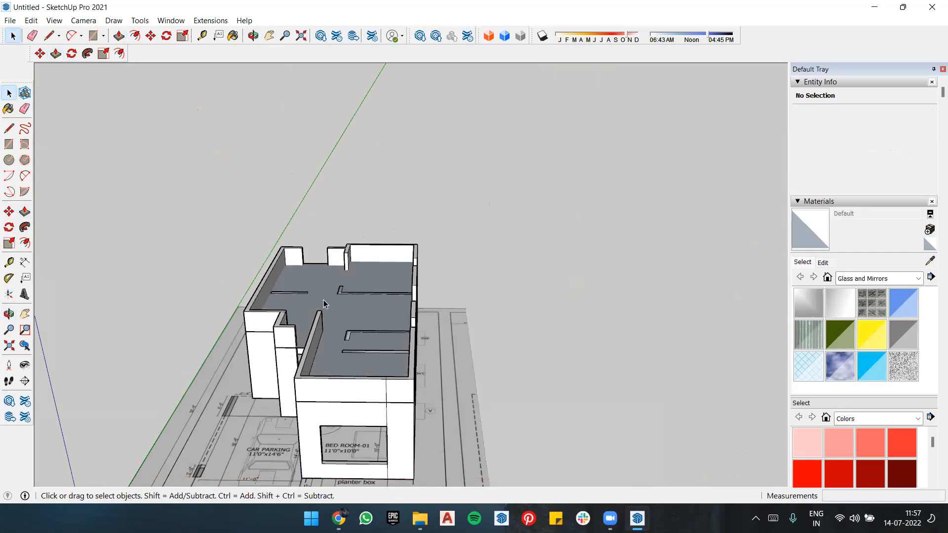
{"action": "double_click", "coordinate": [359, 319]}
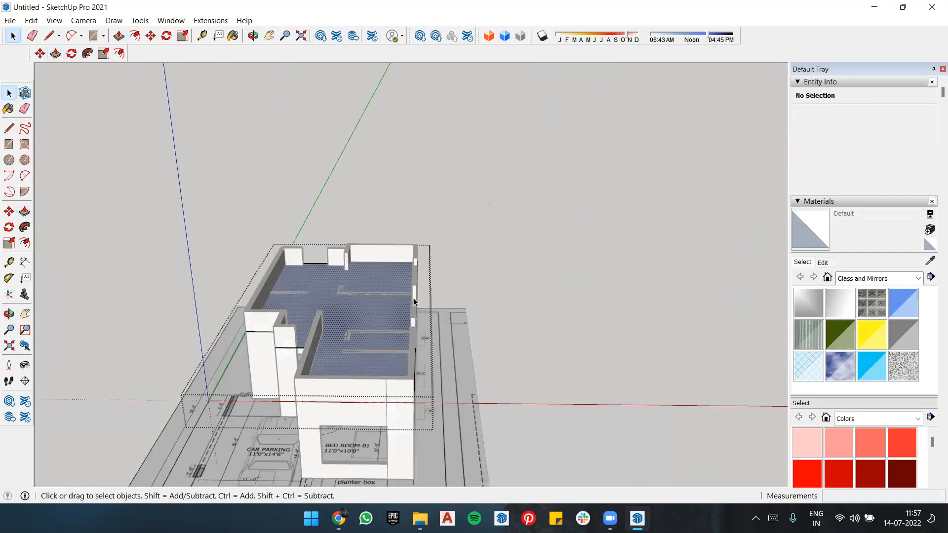
{"action": "left_click", "coordinate": [360, 320]}
{"action": "key", "text": "p"}
{"action": "left_click", "coordinate": [356, 313]}
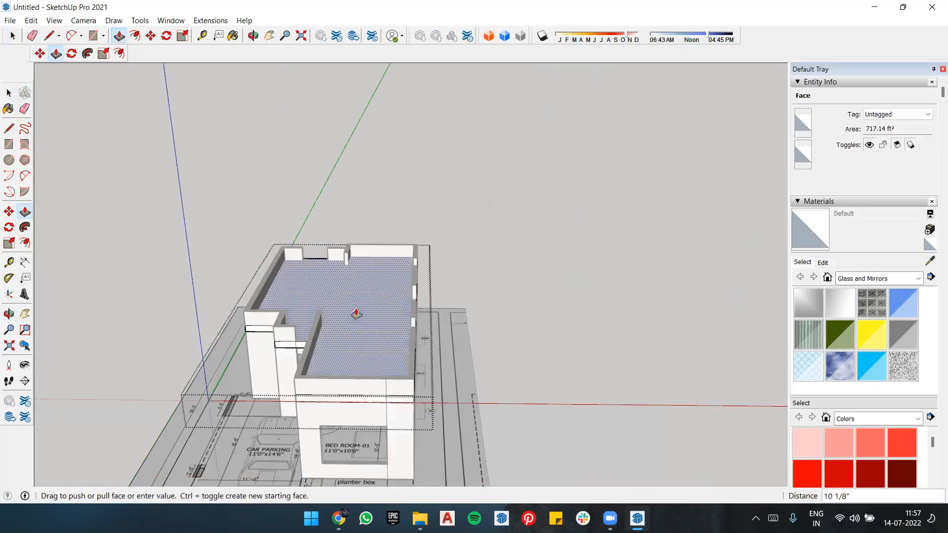
{"action": "type", "text": "6"}
{"action": "key", "text": "Return"}
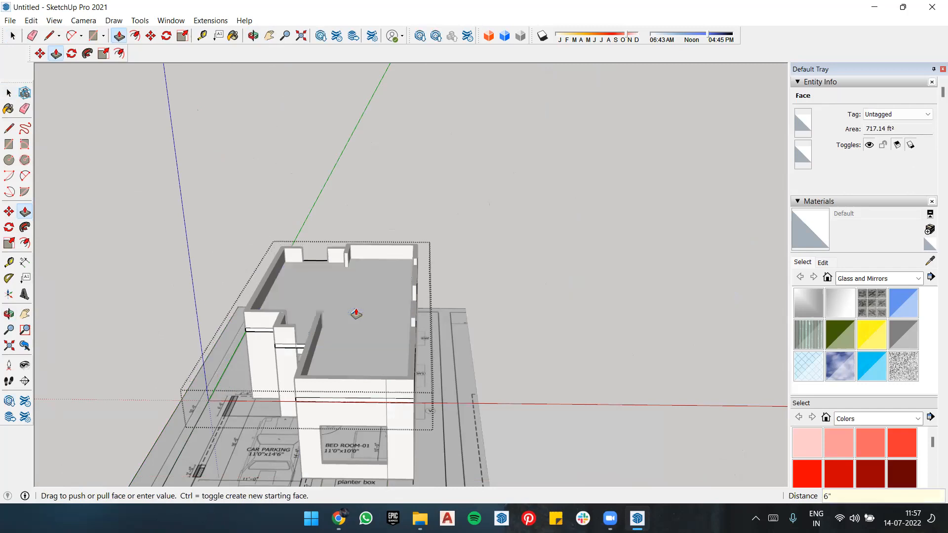
{"action": "scroll", "coordinate": [427, 307], "scroll_direction": "up", "scroll_amount": 2}
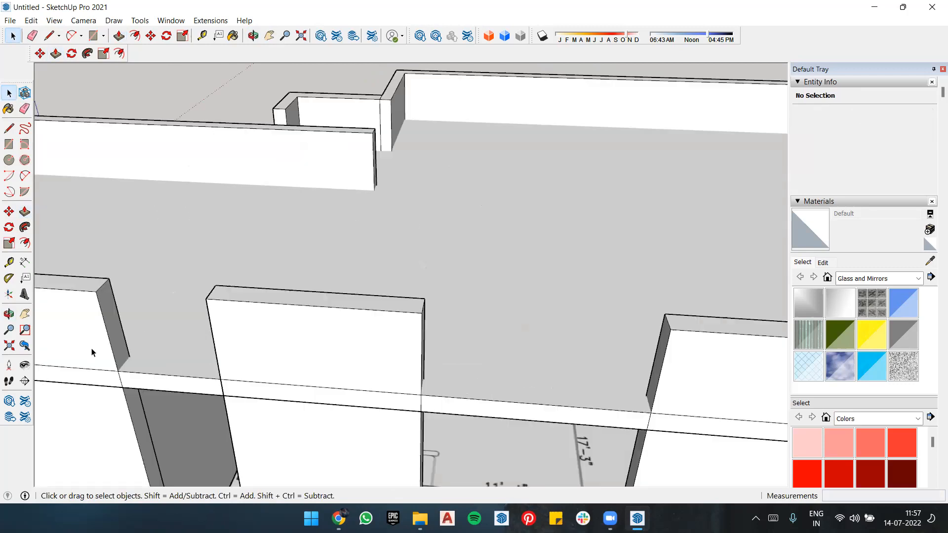
{"action": "key", "text": "l"}
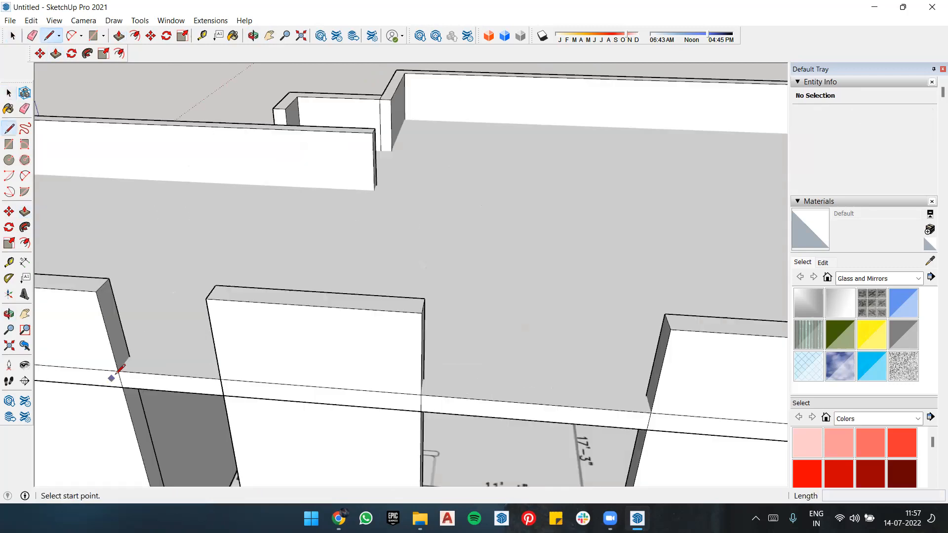
{"action": "left_click", "coordinate": [119, 373]}
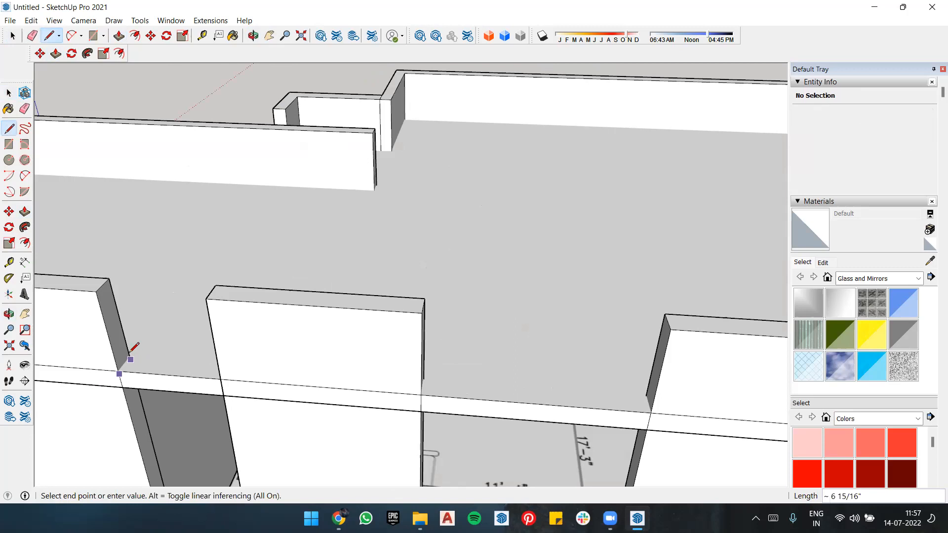
{"action": "scroll", "coordinate": [129, 357], "scroll_direction": "up", "scroll_amount": 2}
{"action": "key", "text": "space"}
Step: Open the wall group, split the parapet's end face at slab level and extend its upper part across the first side-wall opening to the next wall
{"action": "double_click", "coordinate": [111, 339]}
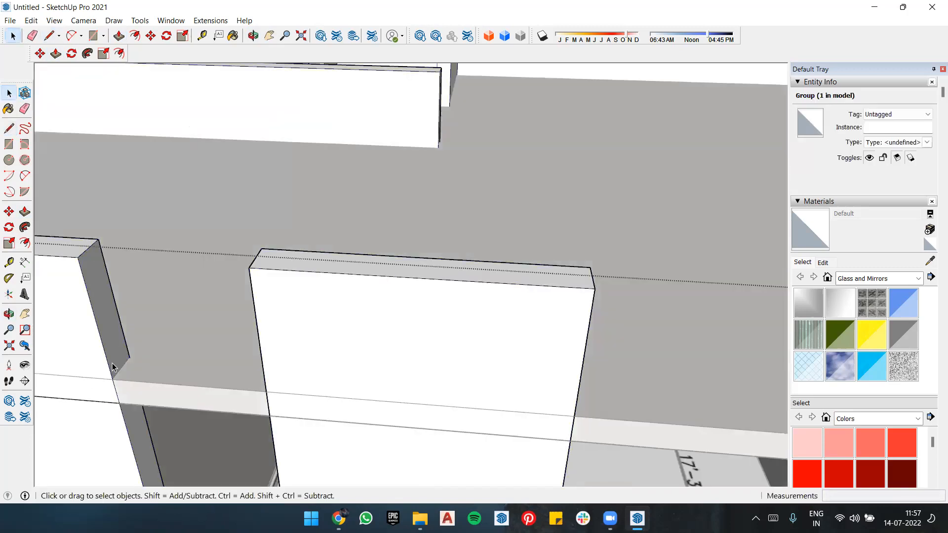
{"action": "key", "text": "l"}
{"action": "left_click", "coordinate": [113, 379]}
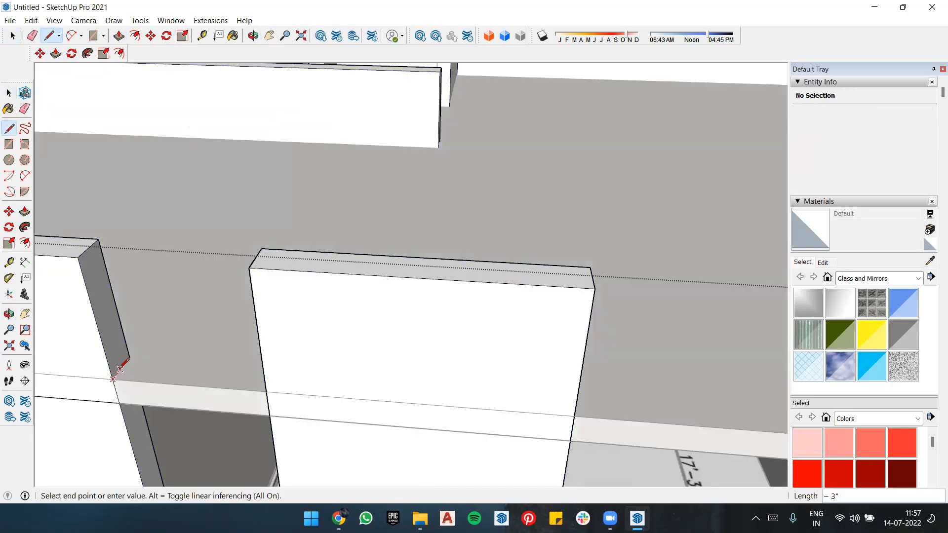
{"action": "left_click", "coordinate": [129, 357]}
{"action": "key", "text": "p"}
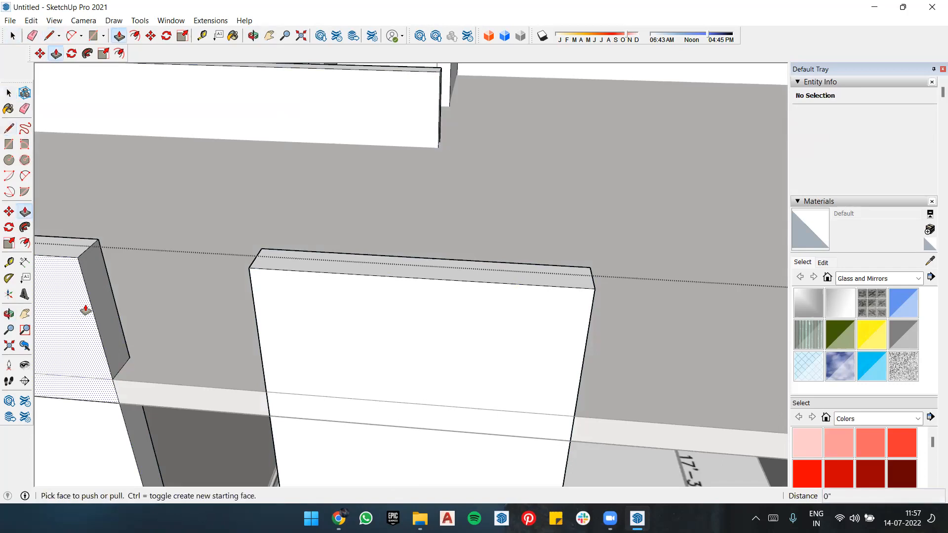
{"action": "left_click", "coordinate": [115, 298]}
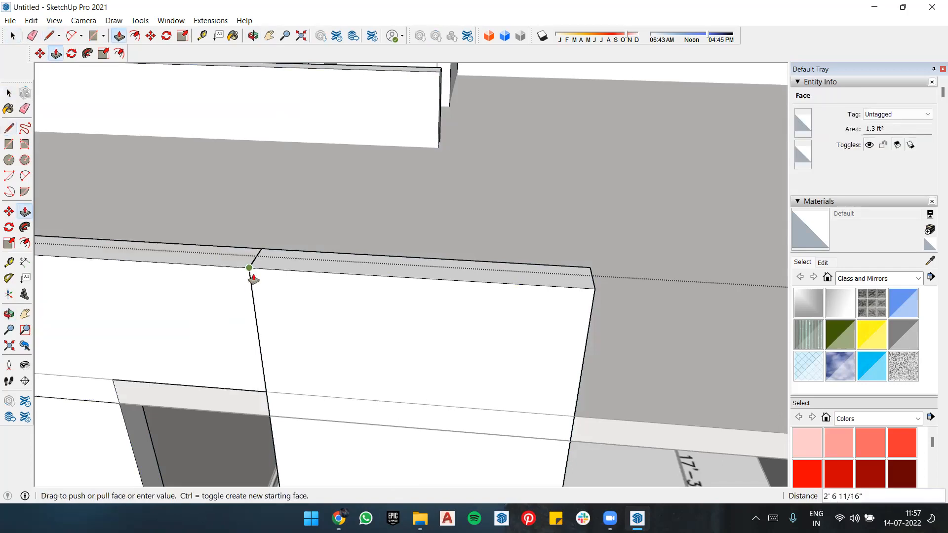
{"action": "left_click", "coordinate": [253, 279]}
{"action": "scroll", "coordinate": [253, 279], "scroll_direction": "down", "scroll_amount": 2}
{"action": "middle_click_drag", "start_coordinate": [469, 294], "coordinate": [679, 267]}
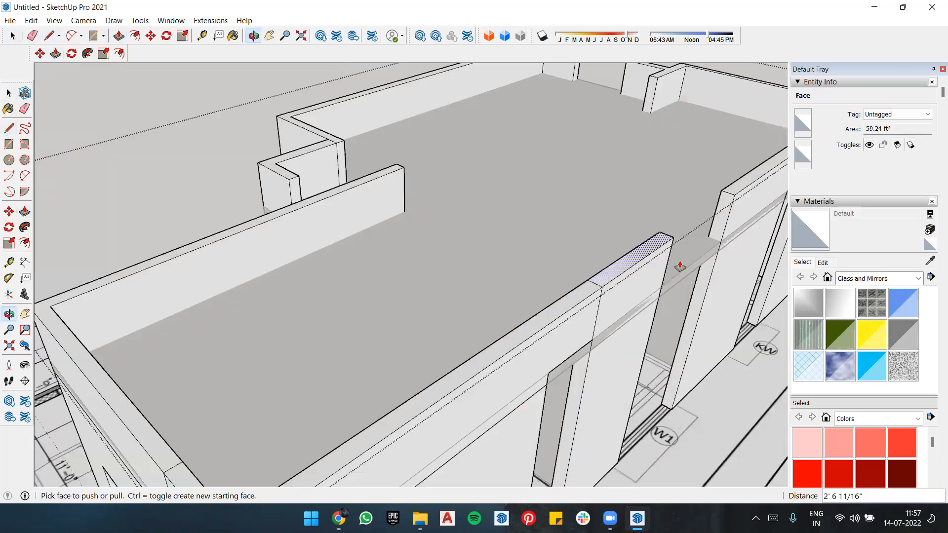
{"action": "scroll", "coordinate": [616, 131], "scroll_direction": "down", "scroll_amount": 3}
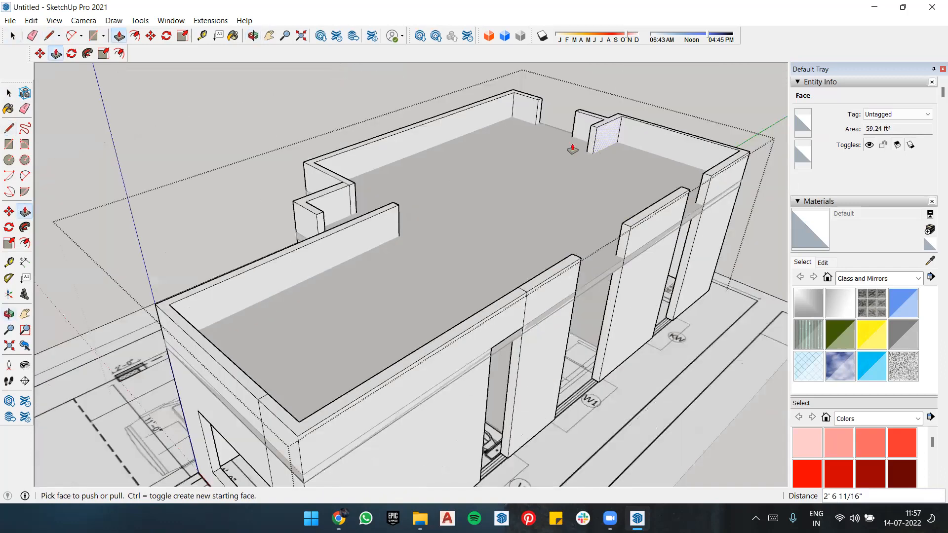
{"action": "scroll", "coordinate": [529, 225], "scroll_direction": "down", "scroll_amount": 4}
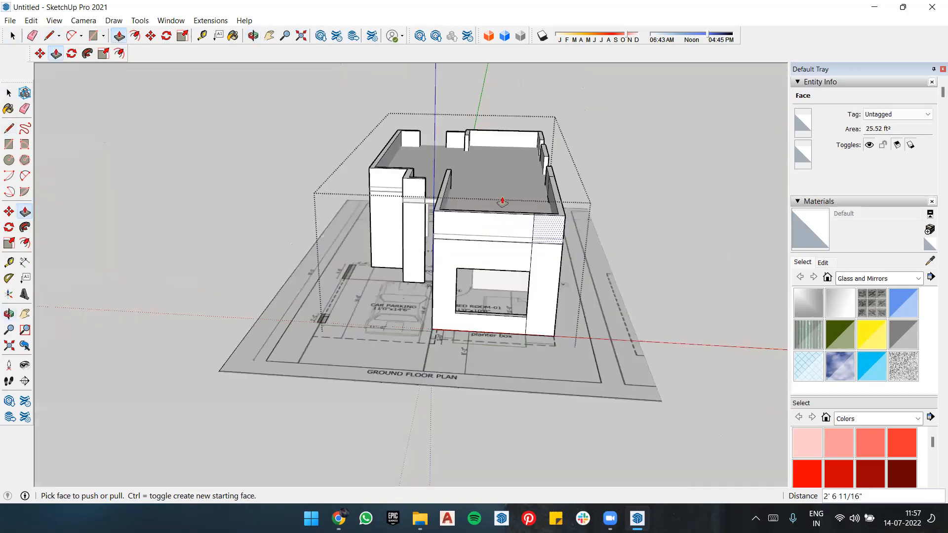
{"action": "key", "text": "space"}
{"action": "left_click", "coordinate": [600, 167]}
Step: Try to copy the roof slab from its corner straight down to the base of the walls
{"action": "left_click", "coordinate": [556, 240]}
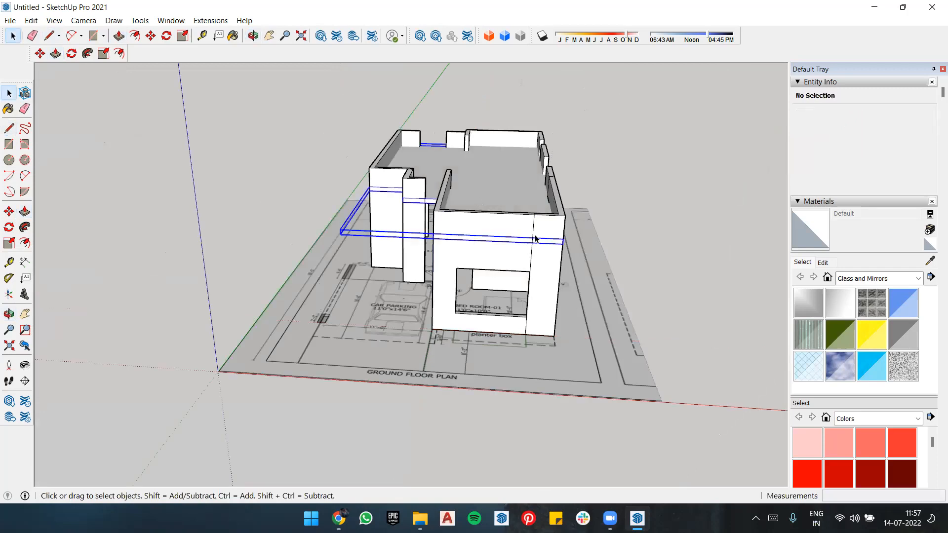
{"action": "scroll", "coordinate": [556, 240], "scroll_direction": "up", "scroll_amount": 2}
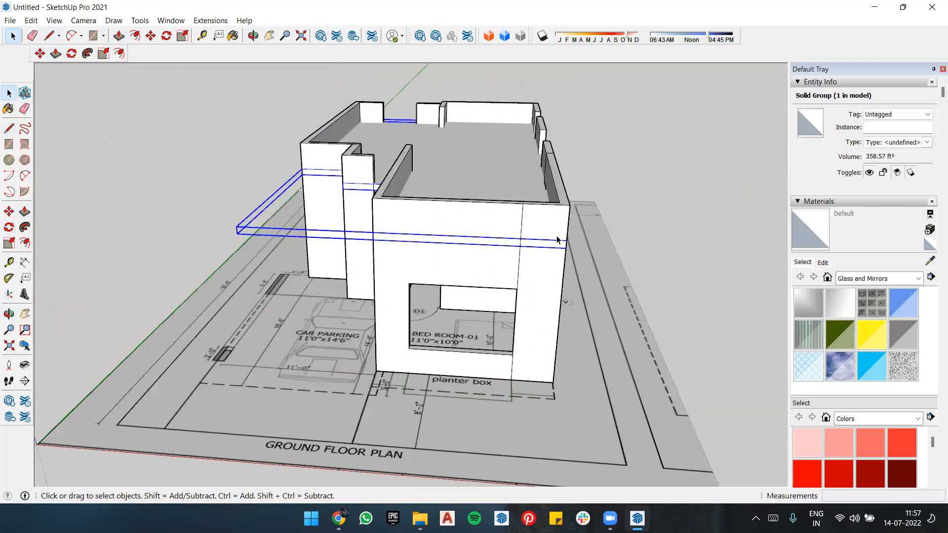
{"action": "scroll", "coordinate": [563, 254], "scroll_direction": "up", "scroll_amount": 2}
{"action": "key", "text": "m"}
{"action": "left_click", "coordinate": [572, 271]}
{"action": "key", "text": "ctrl"}
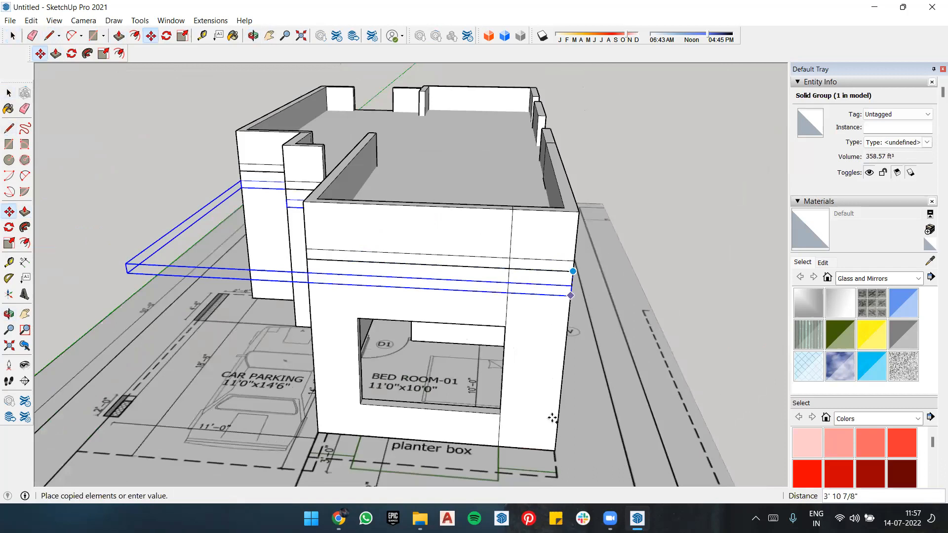
{"action": "middle_click_drag", "start_coordinate": [554, 321], "coordinate": [568, 315]}
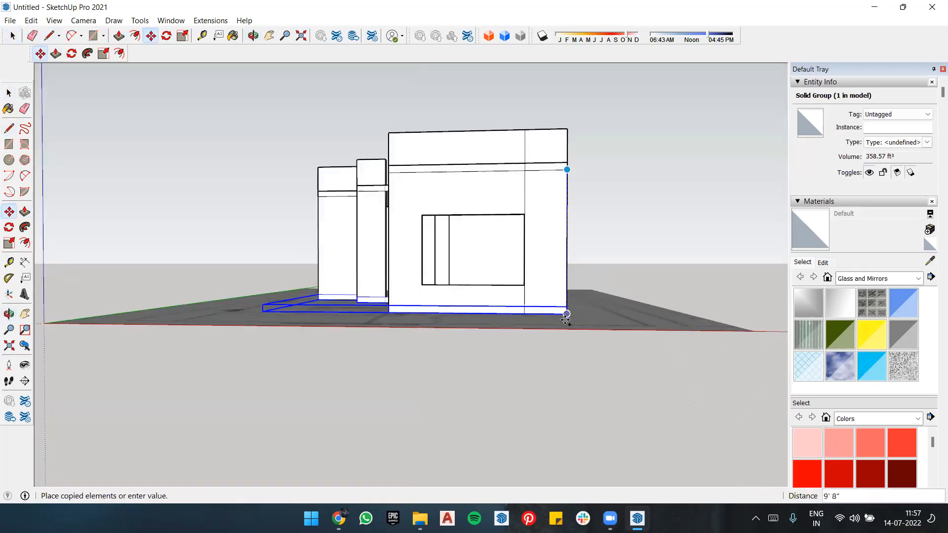
{"action": "left_click", "coordinate": [567, 170]}
{"action": "left_click", "coordinate": [567, 162]}
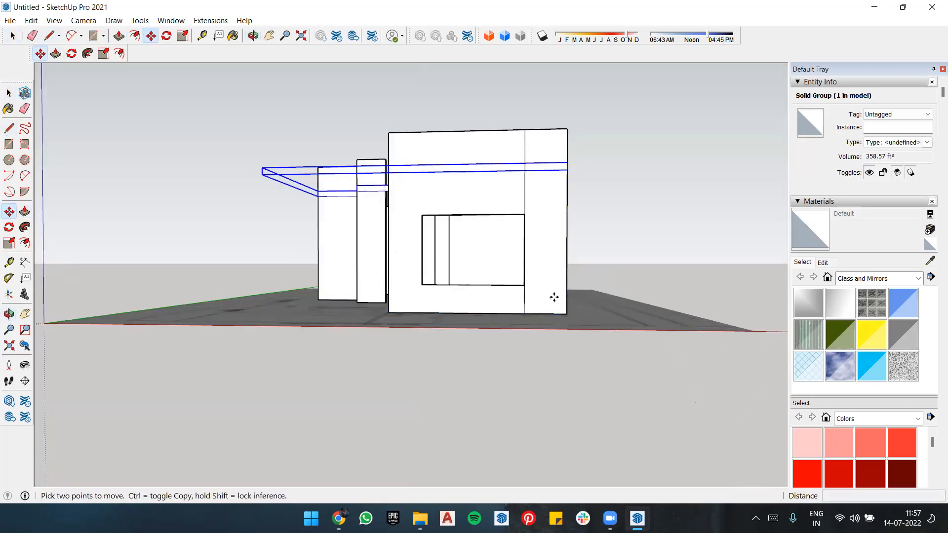
{"action": "left_click", "coordinate": [566, 315]}
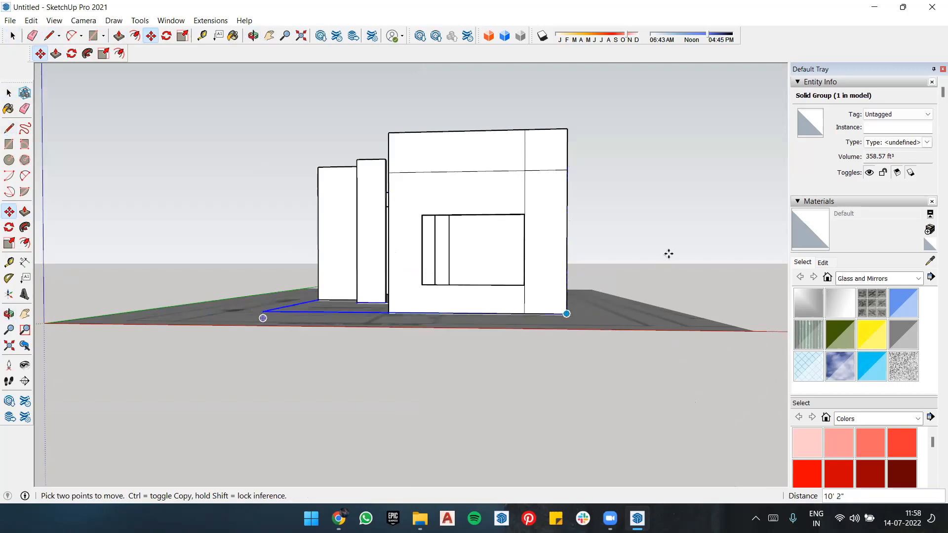
Step: Undo the roof slab's move to the base of the walls
{"action": "key", "text": "space"}
{"action": "left_click", "coordinate": [669, 254]}
{"action": "mouse_move", "coordinate": [586, 253]}
{"action": "middle_mouse_down"}
{"action": "mouse_move", "coordinate": [573, 261]}
{"action": "mouse_move", "coordinate": [588, 268]}
{"action": "middle_mouse_up"}
{"action": "middle_click_drag", "start_coordinate": [516, 292], "coordinate": [517, 303]}
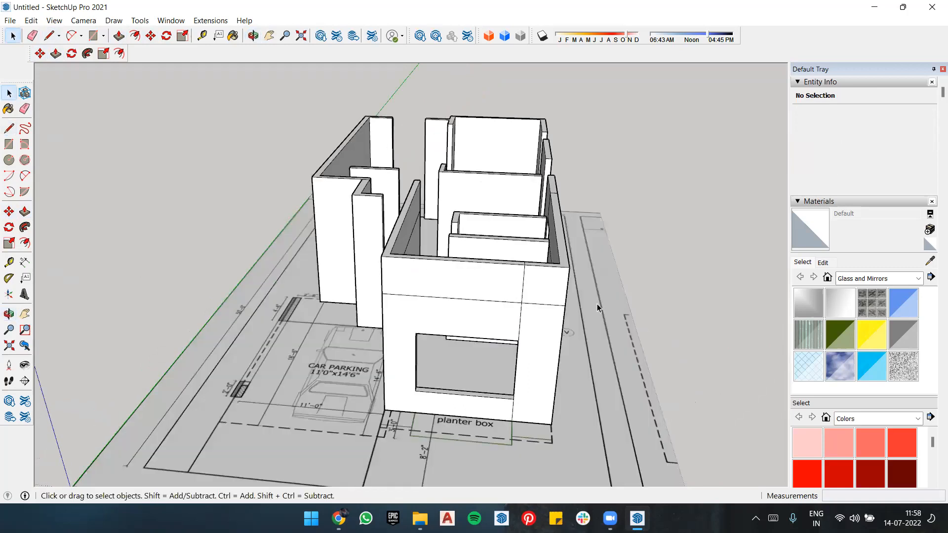
{"action": "key", "text": "ctrl+z"}
Step: Copy the roof slab 10' 2" straight down from its front corner to the base of the walls
{"action": "left_click", "coordinate": [560, 302]}
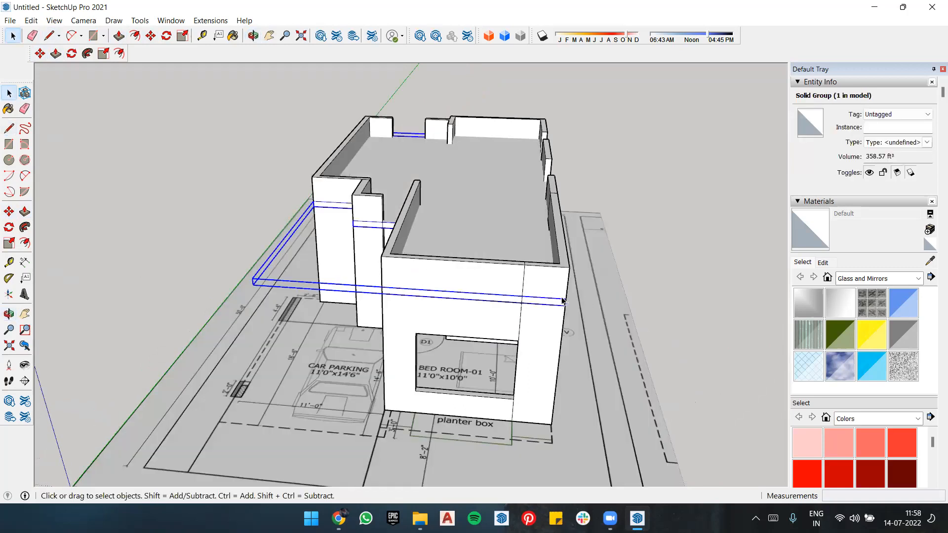
{"action": "key", "text": "m"}
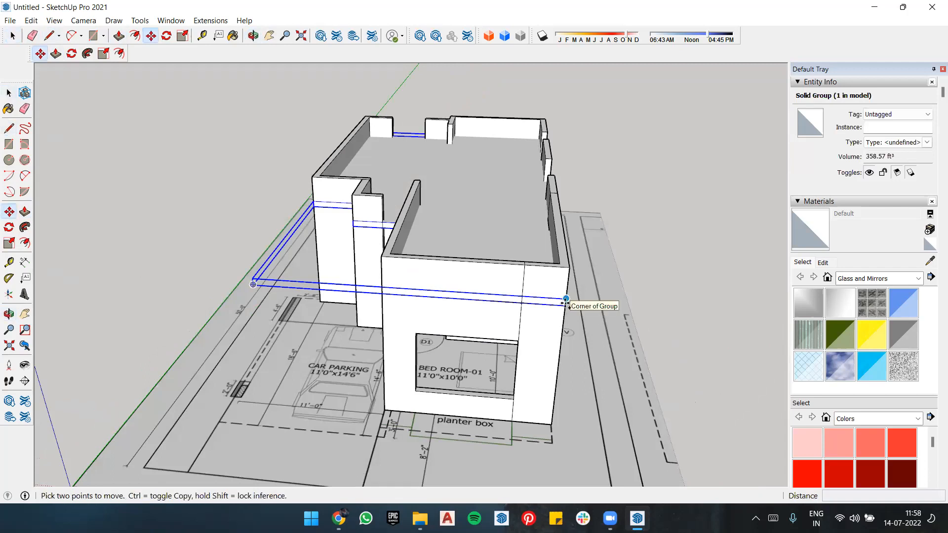
{"action": "key", "text": "ctrl"}
{"action": "left_click", "coordinate": [565, 298]}
{"action": "left_click", "coordinate": [554, 427]}
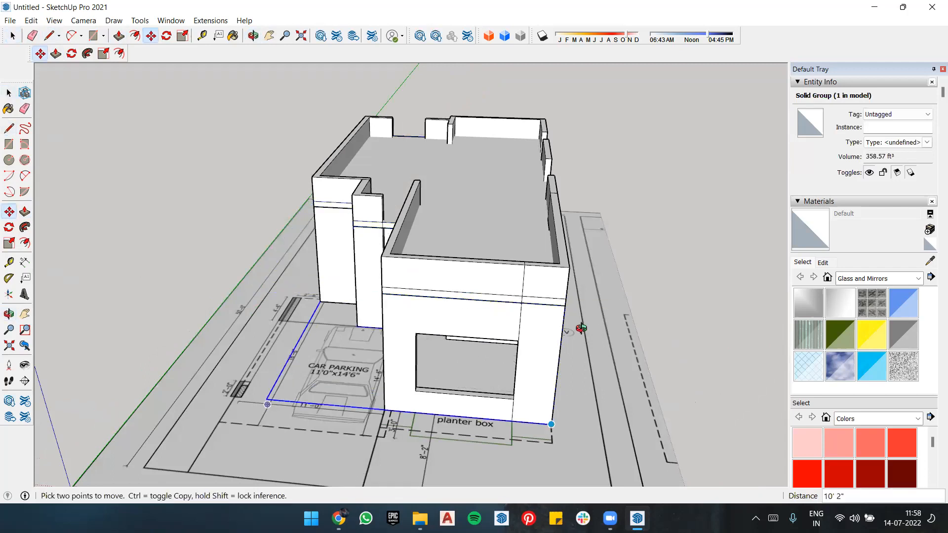
Step: Open the roof slab's group and extrude its front edge face outward 4" beyond the bedroom wall
{"action": "middle_click_drag", "start_coordinate": [580, 327], "coordinate": [576, 300]}
{"action": "scroll", "coordinate": [546, 248], "scroll_direction": "up", "scroll_amount": 2}
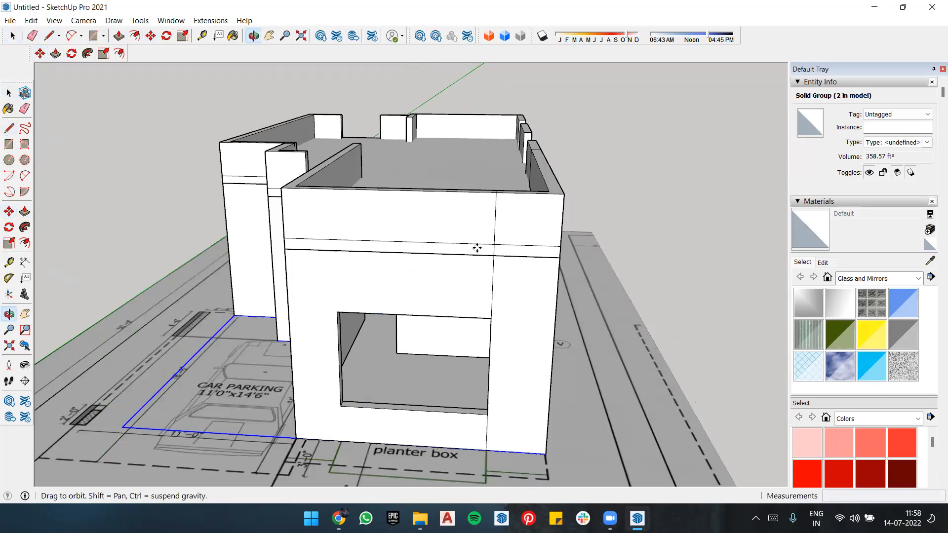
{"action": "middle_click_drag", "start_coordinate": [288, 268], "coordinate": [290, 255]}
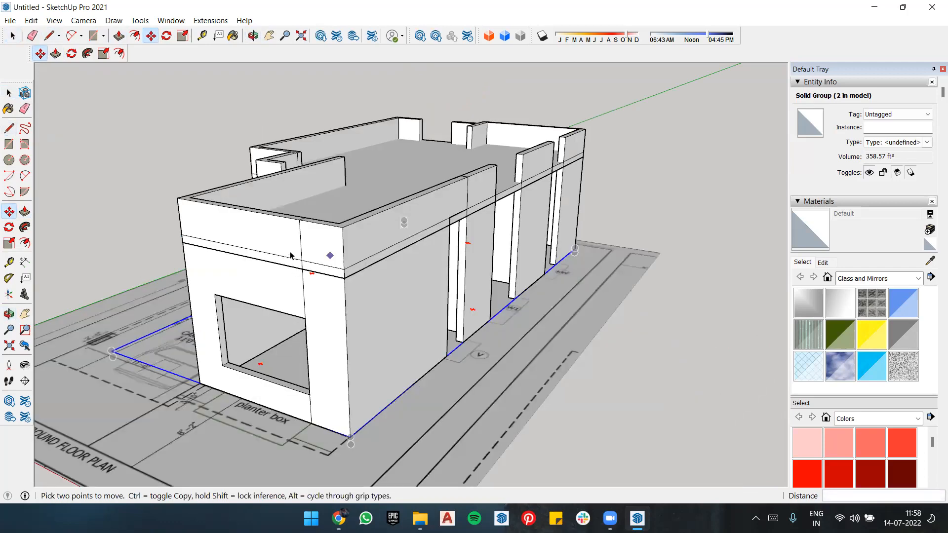
{"action": "key", "text": "space"}
{"action": "left_click", "coordinate": [313, 266]}
{"action": "double_click", "coordinate": [311, 267]}
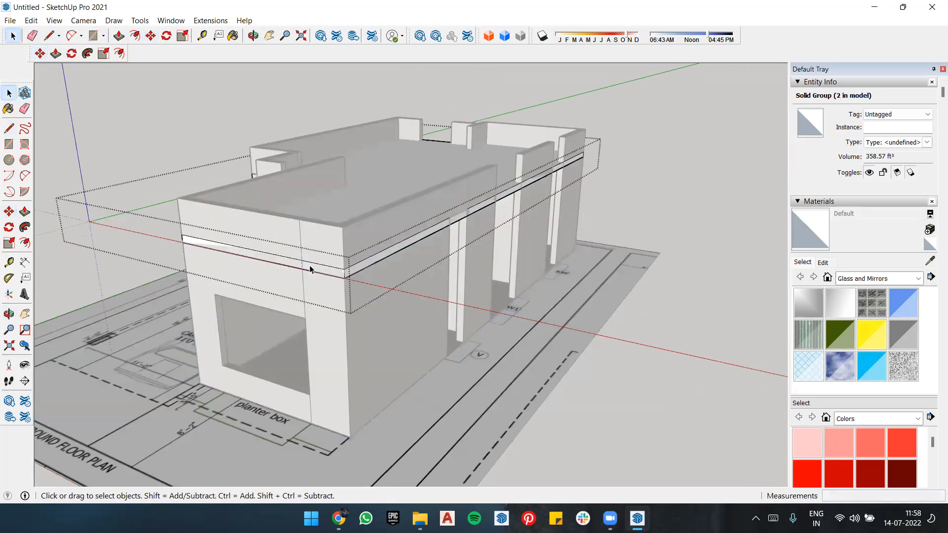
{"action": "key", "text": "p"}
{"action": "left_click", "coordinate": [302, 266]}
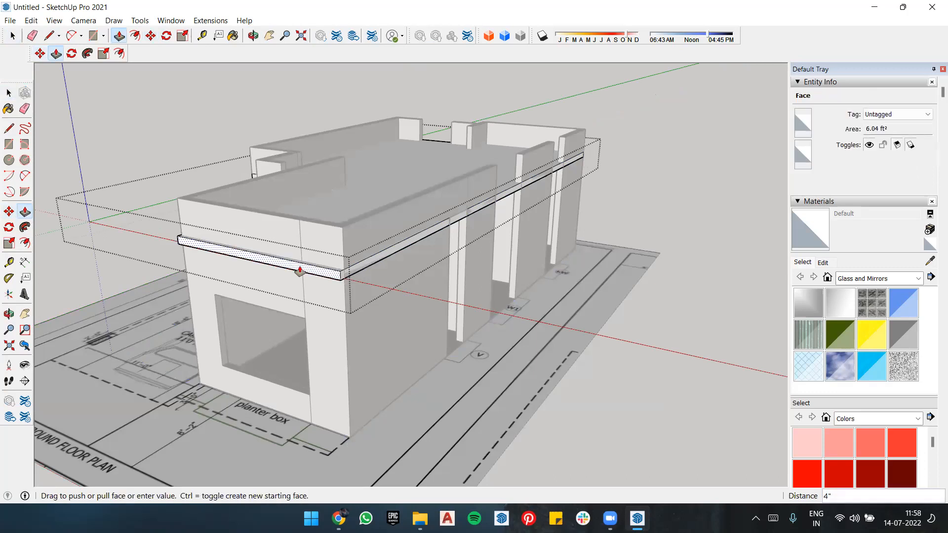
{"action": "left_click", "coordinate": [300, 270]}
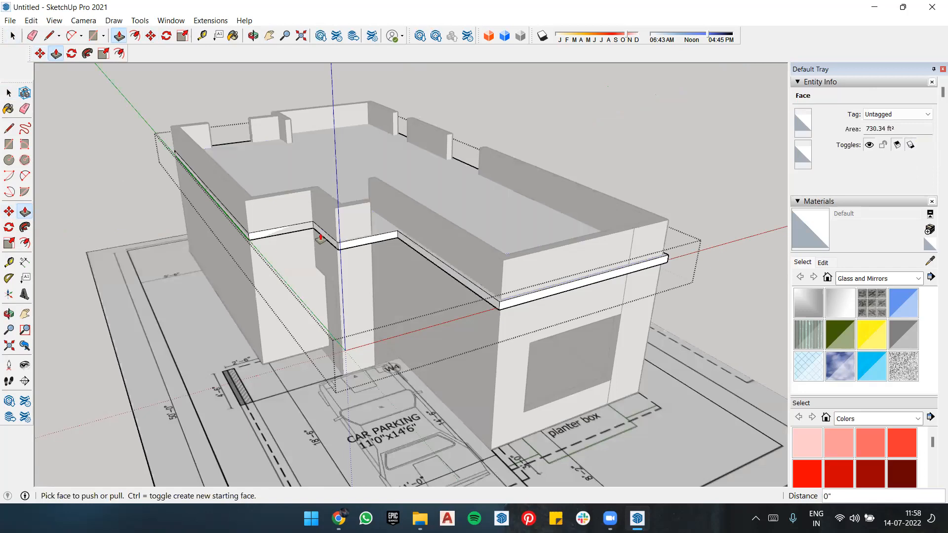
Step: Repeat the 4" outward extrusion on the slab's remaining edge faces so it projects around the whole building
{"action": "middle_click_drag", "start_coordinate": [301, 232], "coordinate": [529, 232]}
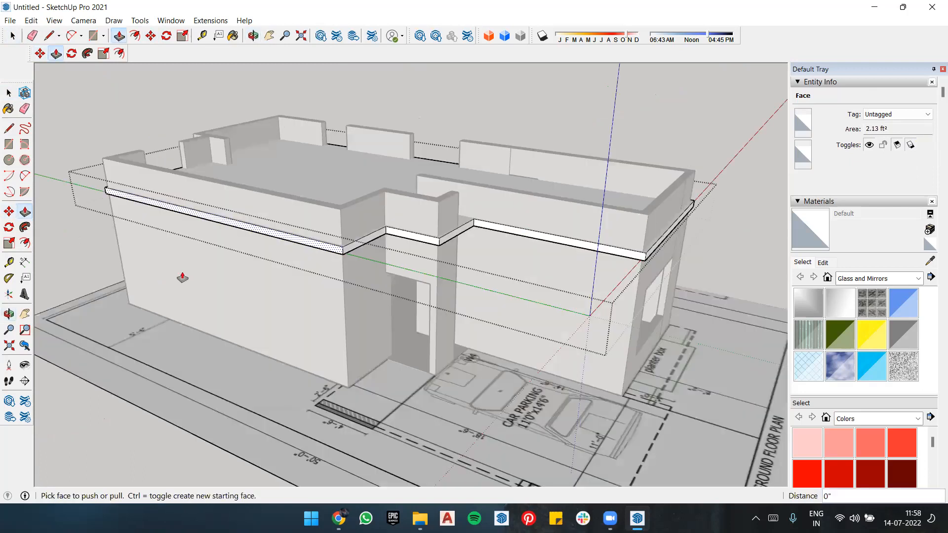
{"action": "middle_click_drag", "start_coordinate": [172, 267], "coordinate": [148, 260]}
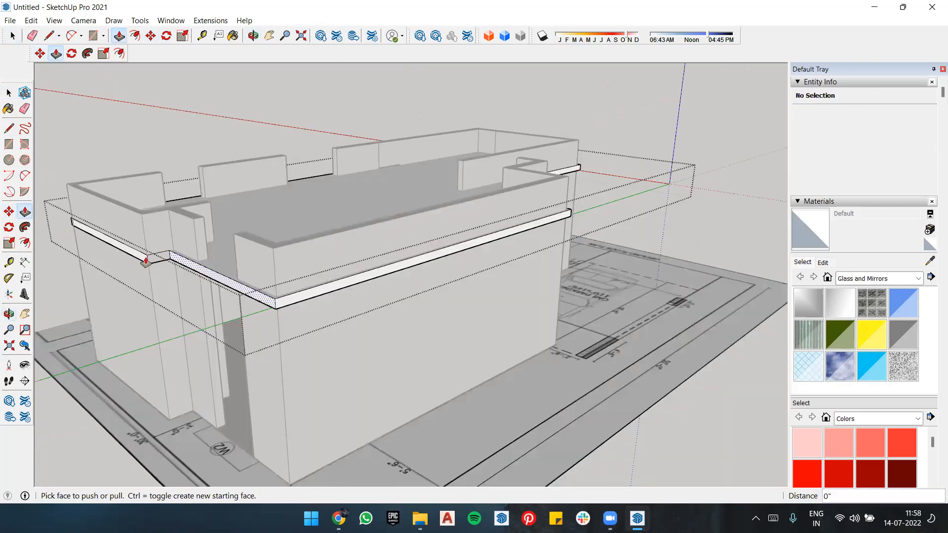
{"action": "middle_click_drag", "start_coordinate": [392, 258], "coordinate": [305, 301]}
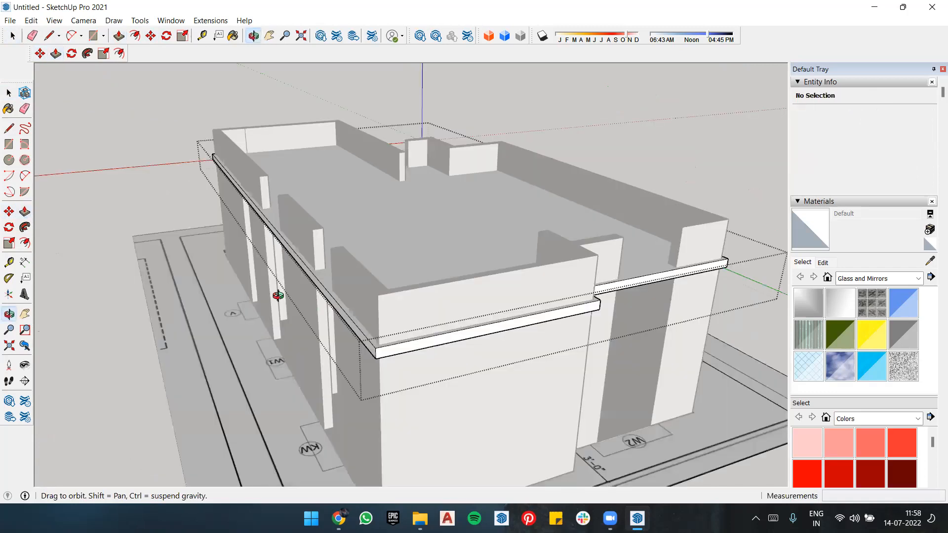
{"action": "middle_click_drag", "start_coordinate": [105, 234], "coordinate": [143, 232]}
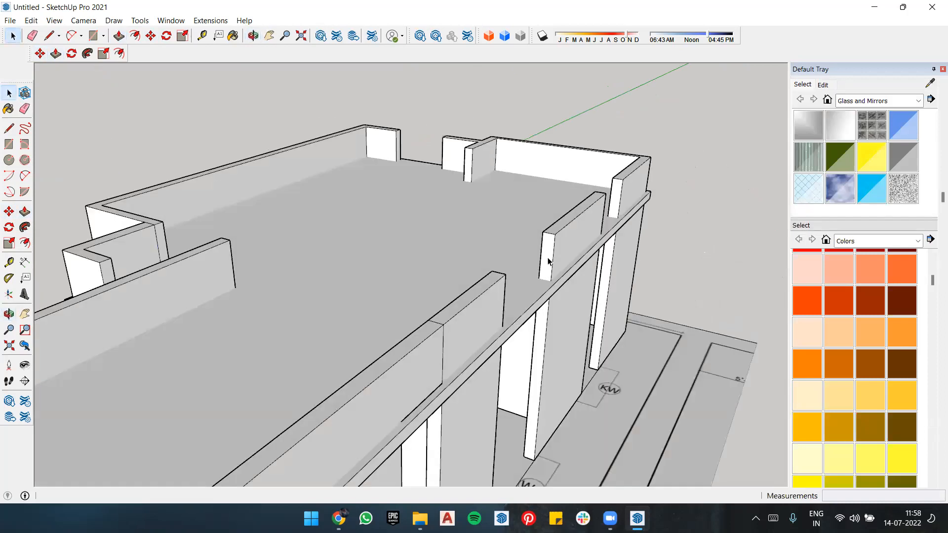
Step: Delete the imported floor plan image beneath the building
{"action": "scroll", "coordinate": [548, 261], "scroll_direction": "down", "scroll_amount": 5}
{"action": "scroll", "coordinate": [542, 338], "scroll_direction": "down", "scroll_amount": 5}
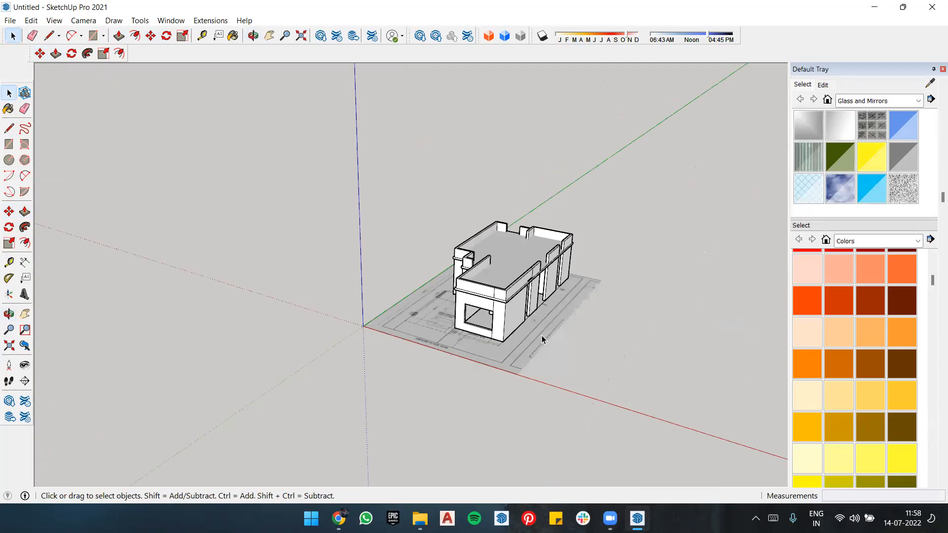
{"action": "left_click", "coordinate": [544, 337]}
{"action": "key", "text": "Delete"}
Step: Try to draw a line across the entrance pillar's front face at the opening's head height, continuing about 2' 3/8" to the adjoining wall
{"action": "middle_click_drag", "start_coordinate": [525, 262], "coordinate": [621, 223]}
{"action": "scroll", "coordinate": [513, 300], "scroll_direction": "up", "scroll_amount": 5}
{"action": "middle_click_drag", "start_coordinate": [467, 269], "coordinate": [467, 305]}
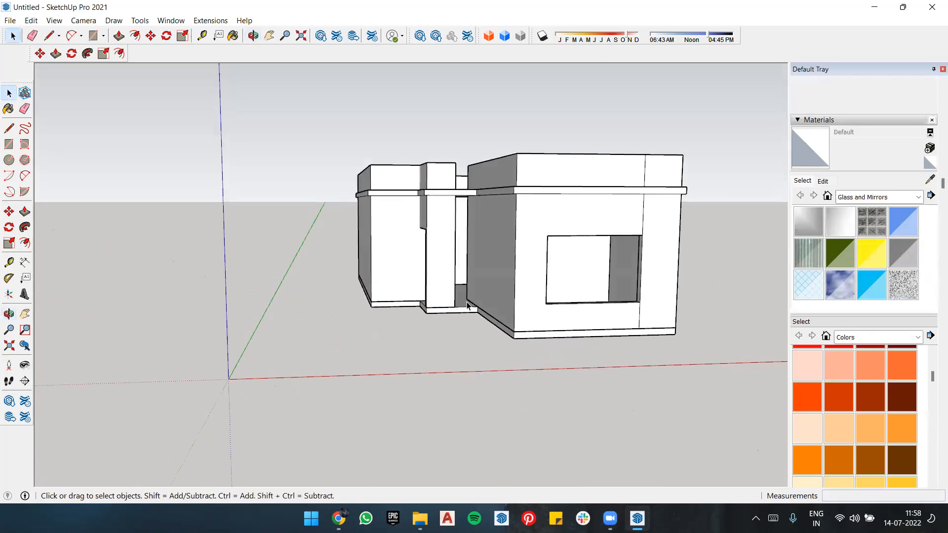
{"action": "key", "text": "l"}
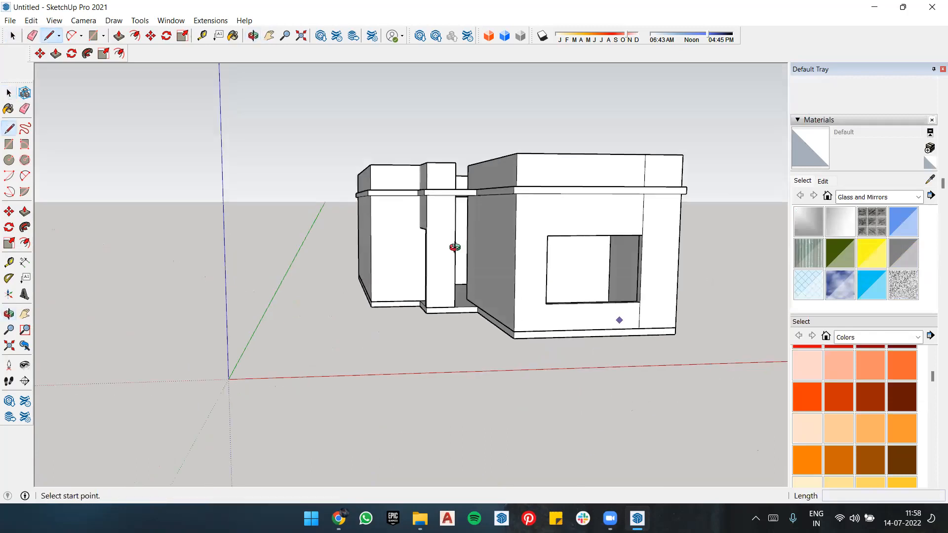
{"action": "scroll", "coordinate": [453, 245], "scroll_direction": "up", "scroll_amount": 8}
{"action": "scroll", "coordinate": [384, 210], "scroll_direction": "up", "scroll_amount": 5}
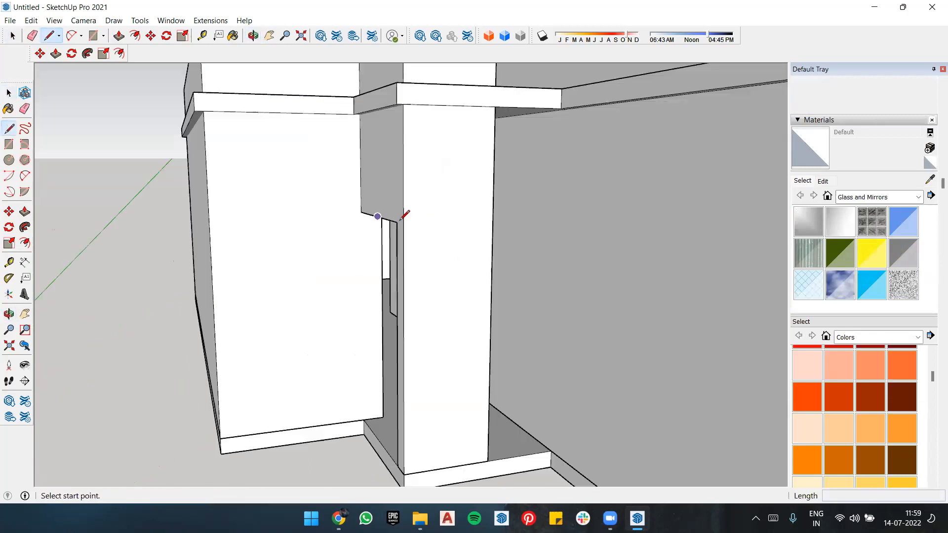
{"action": "left_click", "coordinate": [394, 224]}
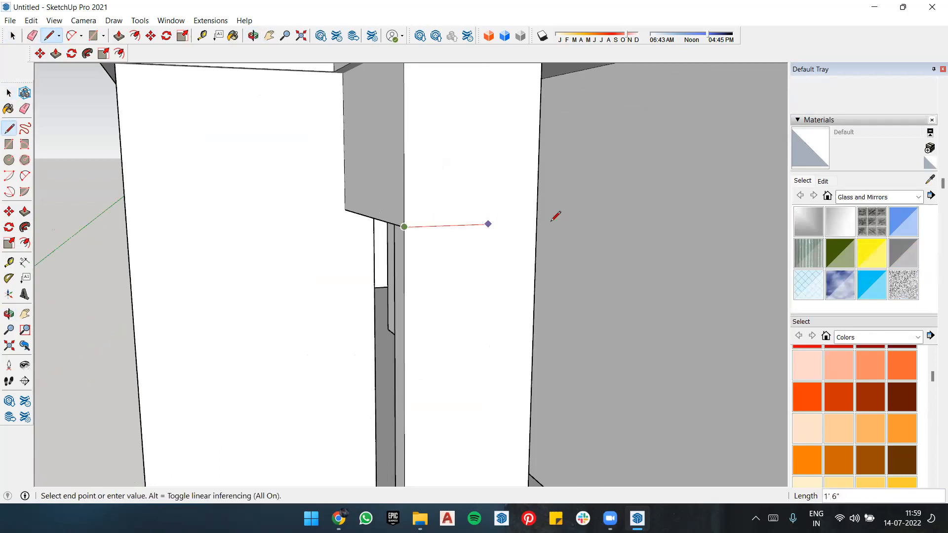
{"action": "left_click", "coordinate": [614, 213]}
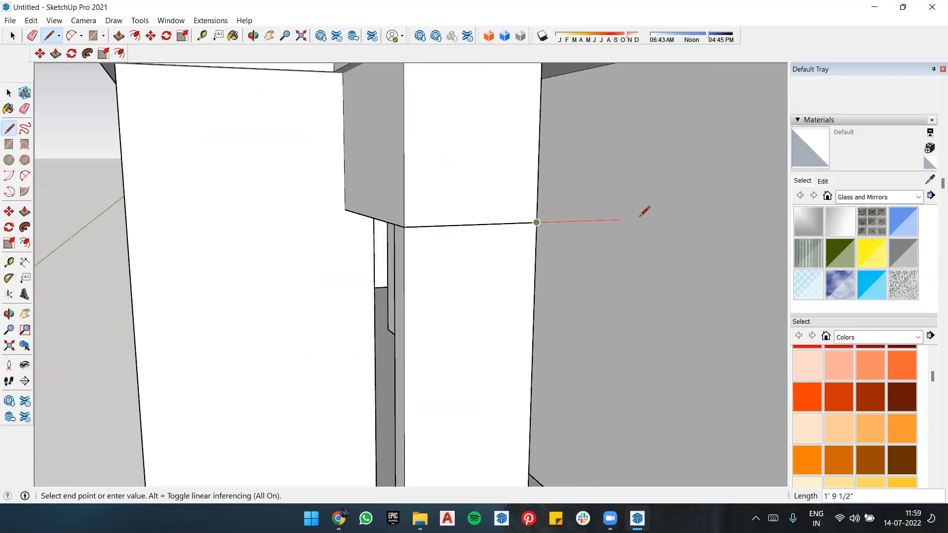
{"action": "left_click", "coordinate": [640, 218]}
{"action": "key", "text": "ctrl+z"}
{"action": "left_click", "coordinate": [537, 223]}
{"action": "left_click", "coordinate": [633, 219]}
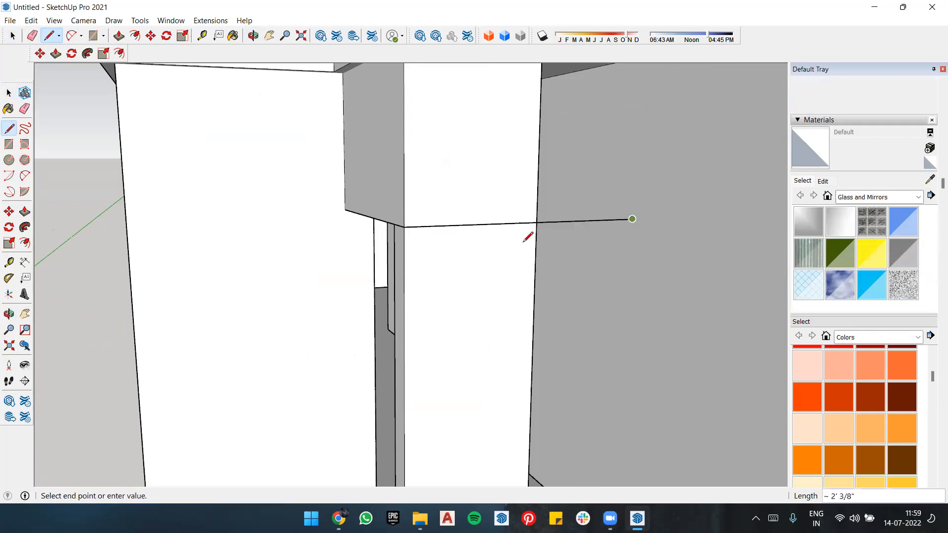
Step: Erase the line across the pillar's front face, and undo the recent line edits at the pillar
{"action": "key", "text": "r"}
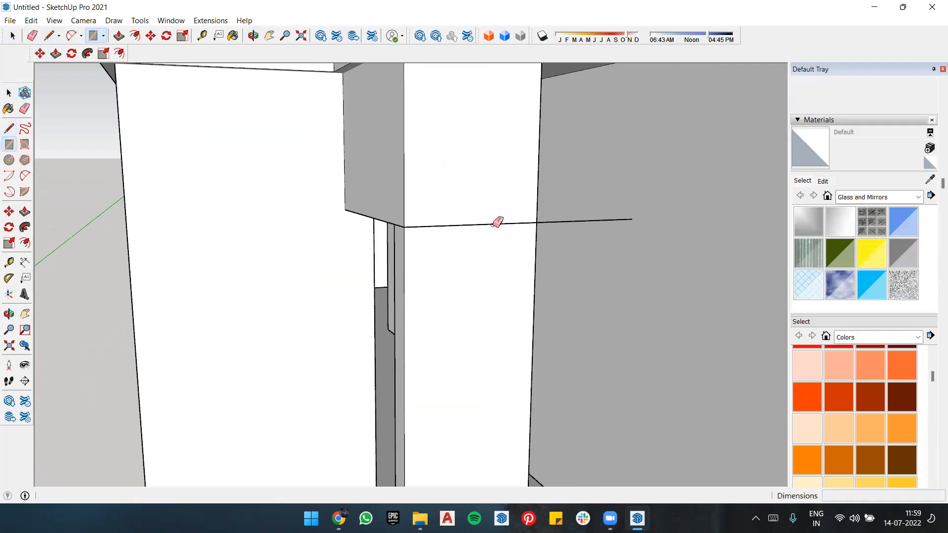
{"action": "key", "text": "e"}
{"action": "left_click", "coordinate": [406, 225]}
{"action": "middle_click_drag", "start_coordinate": [451, 225], "coordinate": [518, 252]}
{"action": "mouse_move", "coordinate": [421, 264]}
{"action": "middle_mouse_down"}
{"action": "mouse_move", "coordinate": [550, 260]}
{"action": "mouse_move", "coordinate": [603, 294]}
{"action": "mouse_move", "coordinate": [605, 283]}
{"action": "mouse_move", "coordinate": [594, 284]}
{"action": "middle_mouse_up"}
{"action": "key", "text": "l"}
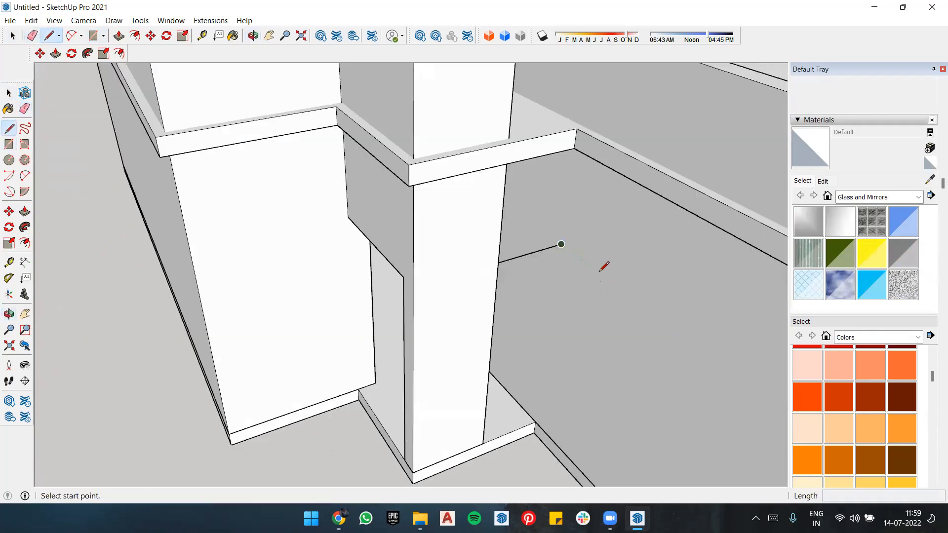
{"action": "key", "text": "ctrl+z"}
{"action": "key", "text": "ctrl+z"}
{"action": "key", "text": "ctrl+z"}
Step: Draw a line across the pillar's front face at the opening's head height and 6 5/16" around onto its inner side face
{"action": "scroll", "coordinate": [492, 197], "scroll_direction": "up", "scroll_amount": 1}
{"action": "key", "text": "t"}
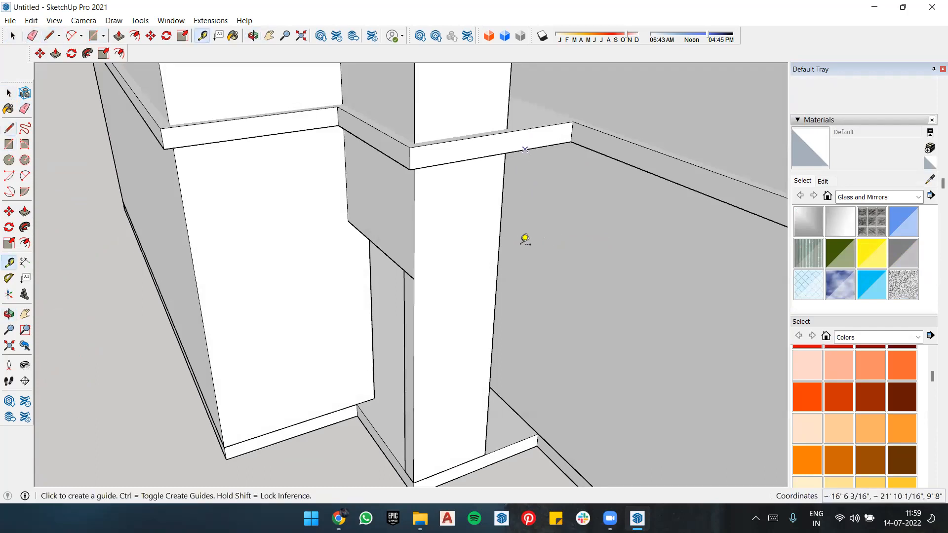
{"action": "middle_click_drag", "start_coordinate": [443, 284], "coordinate": [490, 271]}
{"action": "middle_click_drag", "start_coordinate": [386, 231], "coordinate": [464, 187]}
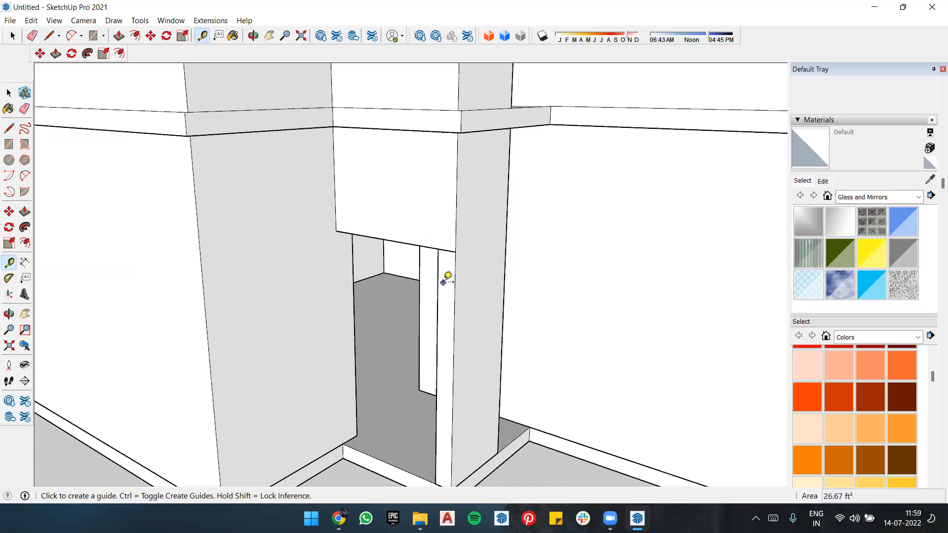
{"action": "key", "text": "l"}
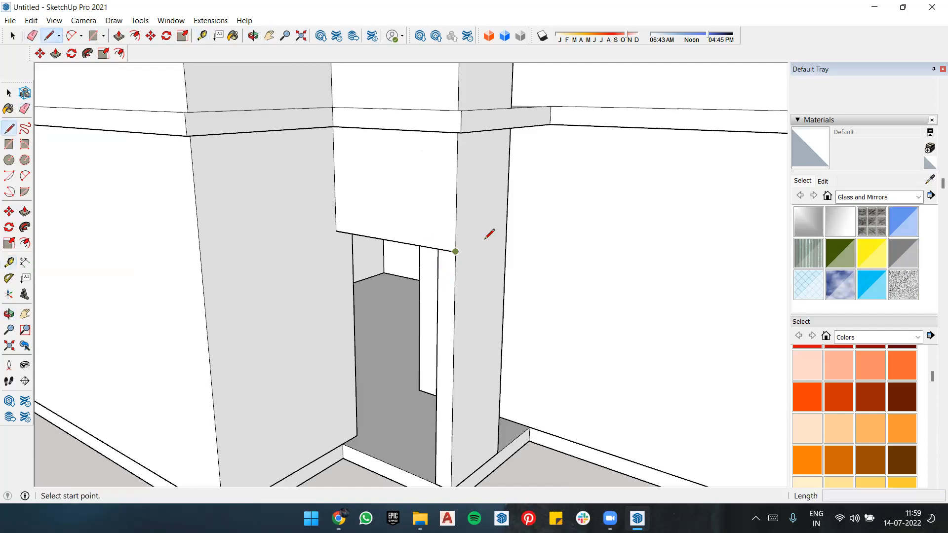
{"action": "left_click", "coordinate": [455, 252]}
{"action": "middle_click_drag", "start_coordinate": [448, 218], "coordinate": [281, 234]}
{"action": "middle_click_drag", "start_coordinate": [463, 260], "coordinate": [368, 262]}
{"action": "middle_click_drag", "start_coordinate": [473, 283], "coordinate": [380, 291]}
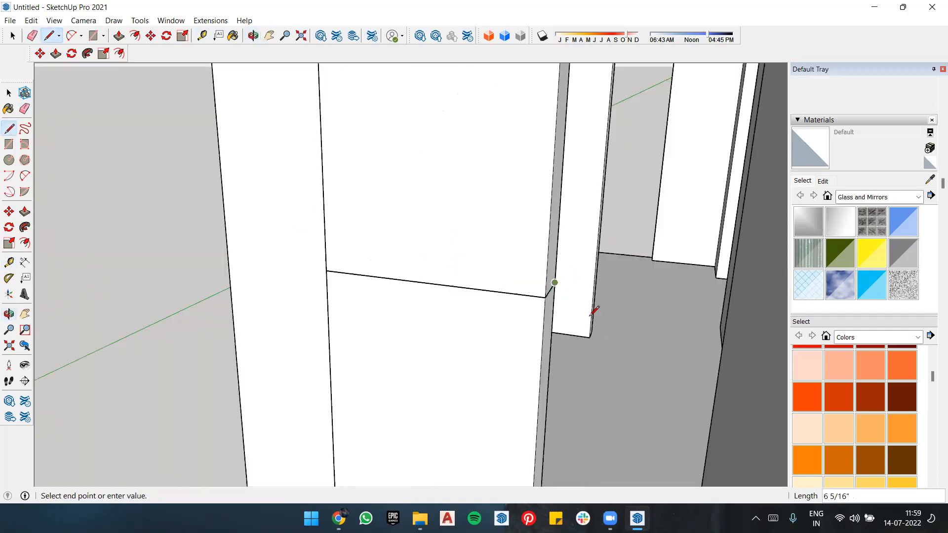
Step: Erase the head-height line across the pillar's front face
{"action": "key", "text": "e"}
{"action": "middle_click_drag", "start_coordinate": [695, 280], "coordinate": [354, 275]}
{"action": "mouse_move", "coordinate": [248, 277]}
{"action": "middle_mouse_down"}
{"action": "mouse_move", "coordinate": [330, 256]}
{"action": "mouse_move", "coordinate": [304, 253]}
{"action": "middle_mouse_up"}
{"action": "scroll", "coordinate": [544, 252], "scroll_direction": "down", "scroll_amount": 15}
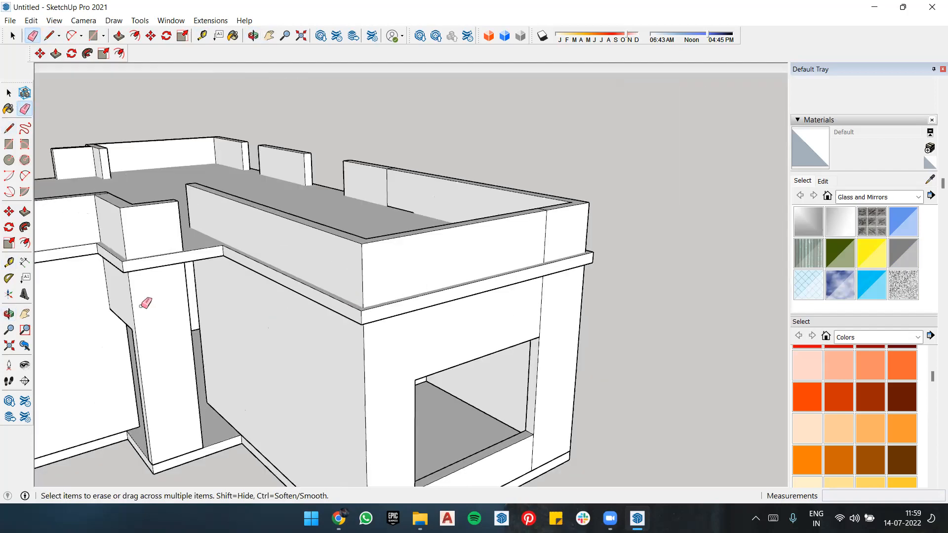
{"action": "middle_click_drag", "start_coordinate": [131, 291], "coordinate": [370, 293]}
{"action": "scroll", "coordinate": [369, 293], "scroll_direction": "down", "scroll_amount": 3}
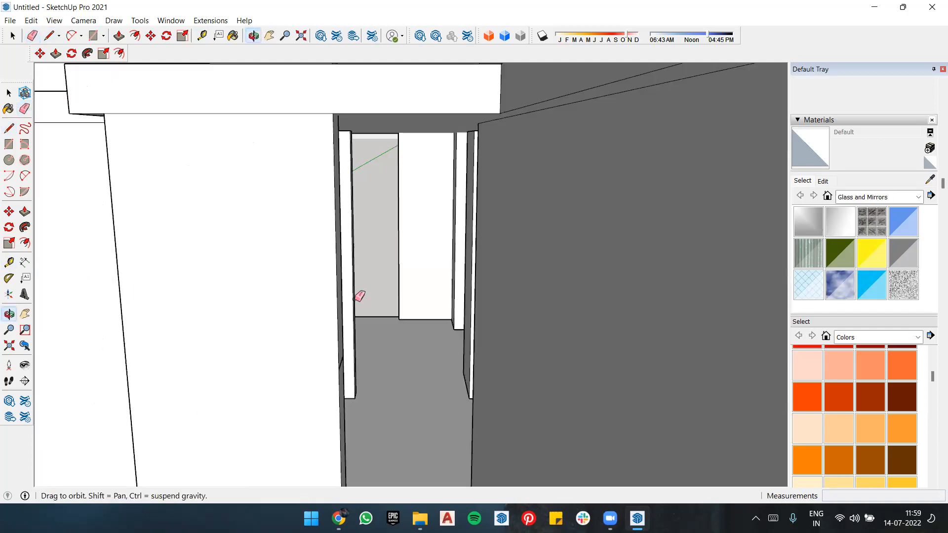
{"action": "key", "text": "p"}
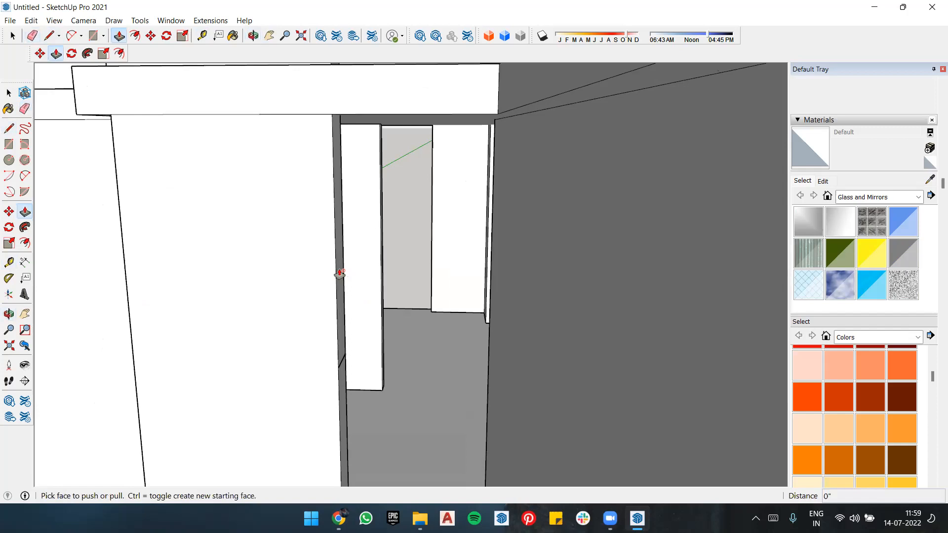
{"action": "key", "text": "space"}
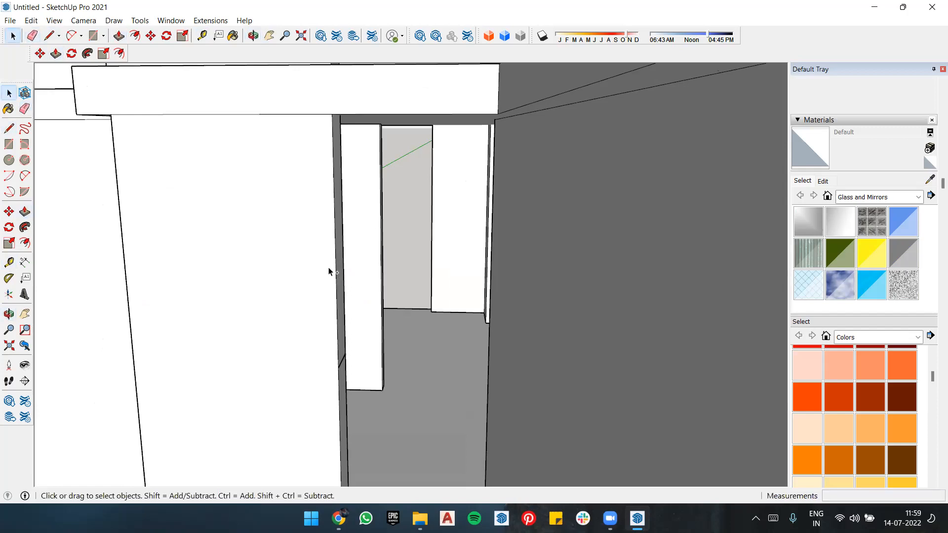
Step: Draw a 2' 5 13/16" line across the pillar's front face at the opening's head height, continuing 6 5/16" across its inner side face
{"action": "middle_click_drag", "start_coordinate": [329, 271], "coordinate": [263, 346]}
{"action": "scroll", "coordinate": [263, 346], "scroll_direction": "up", "scroll_amount": 4}
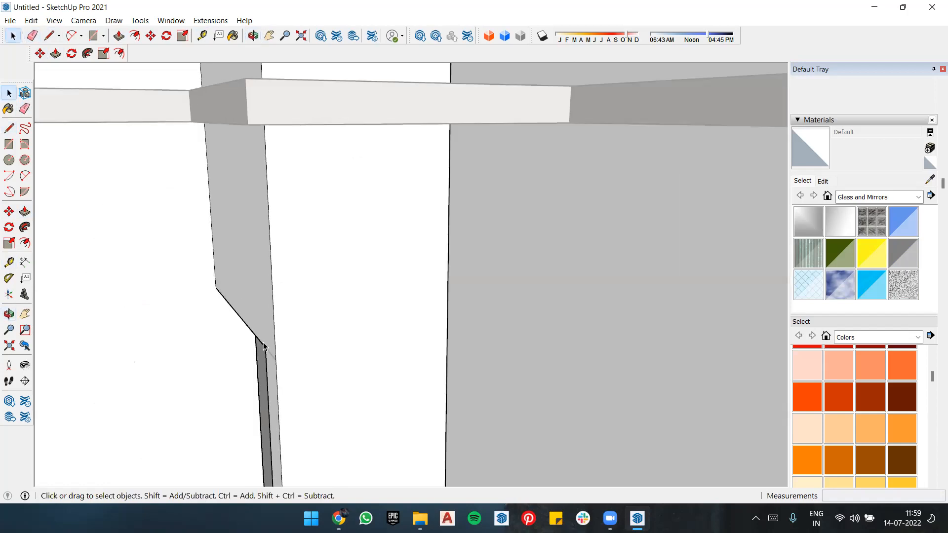
{"action": "scroll", "coordinate": [263, 345], "scroll_direction": "up", "scroll_amount": 1}
{"action": "key", "text": "e"}
{"action": "key", "text": "l"}
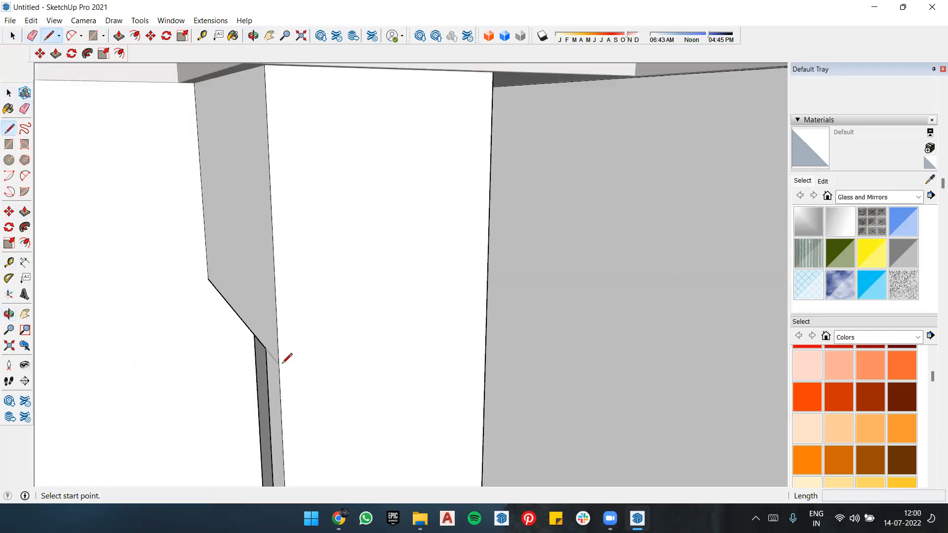
{"action": "left_click", "coordinate": [323, 355]}
{"action": "key", "text": "Escape"}
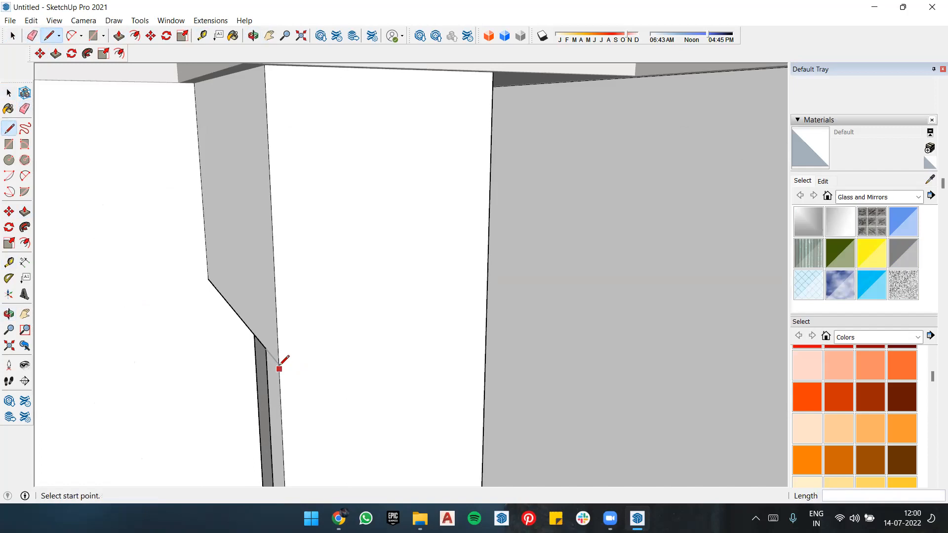
{"action": "left_click", "coordinate": [278, 363]}
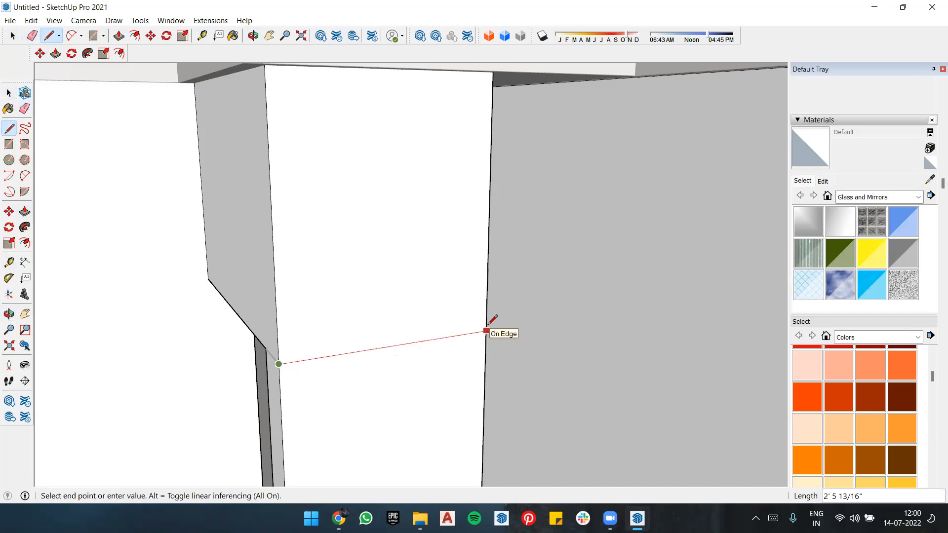
{"action": "left_click", "coordinate": [446, 328]}
{"action": "mouse_move", "coordinate": [217, 327]}
{"action": "middle_mouse_down"}
{"action": "mouse_move", "coordinate": [539, 343]}
{"action": "mouse_move", "coordinate": [509, 330]}
{"action": "middle_mouse_up"}
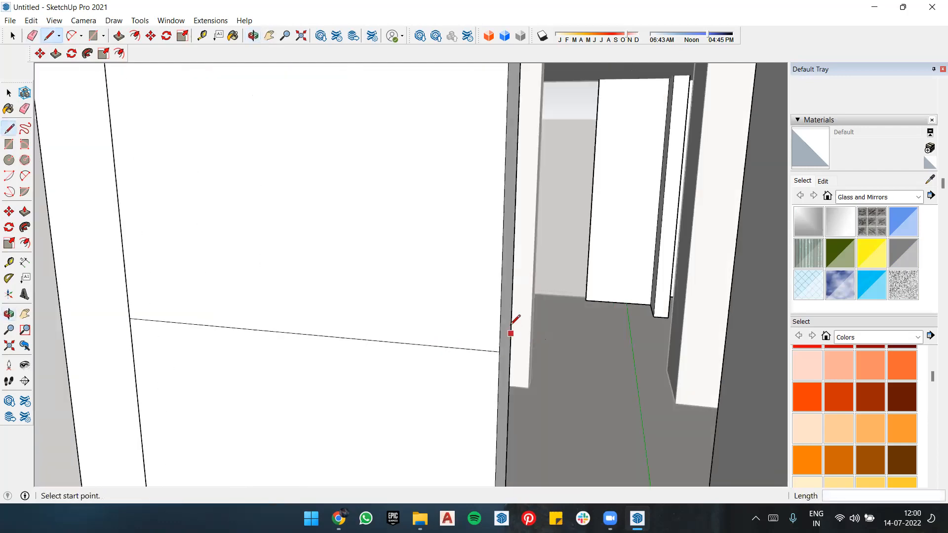
{"action": "left_click", "coordinate": [499, 352]}
{"action": "left_click", "coordinate": [510, 325]}
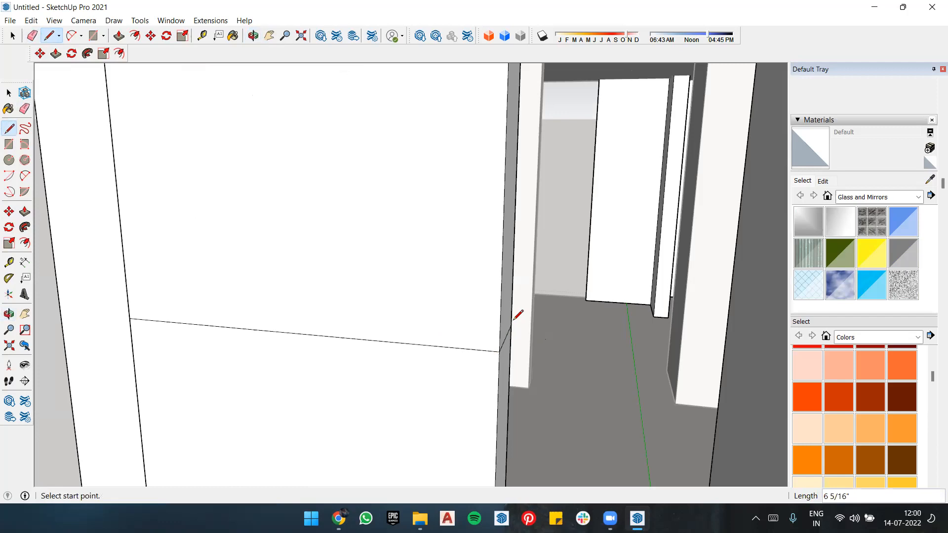
Step: Extrude the upper part of the pillar's inner side face about 2' 3/8" to the adjoining wall, and erase the leftover front seam line
{"action": "key", "text": "p"}
{"action": "left_click", "coordinate": [655, 317]}
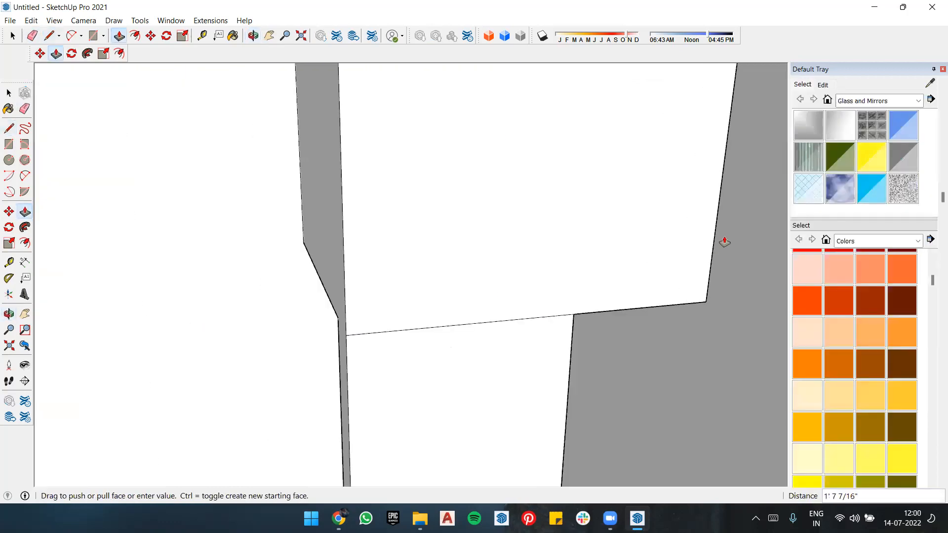
{"action": "left_click", "coordinate": [746, 228]}
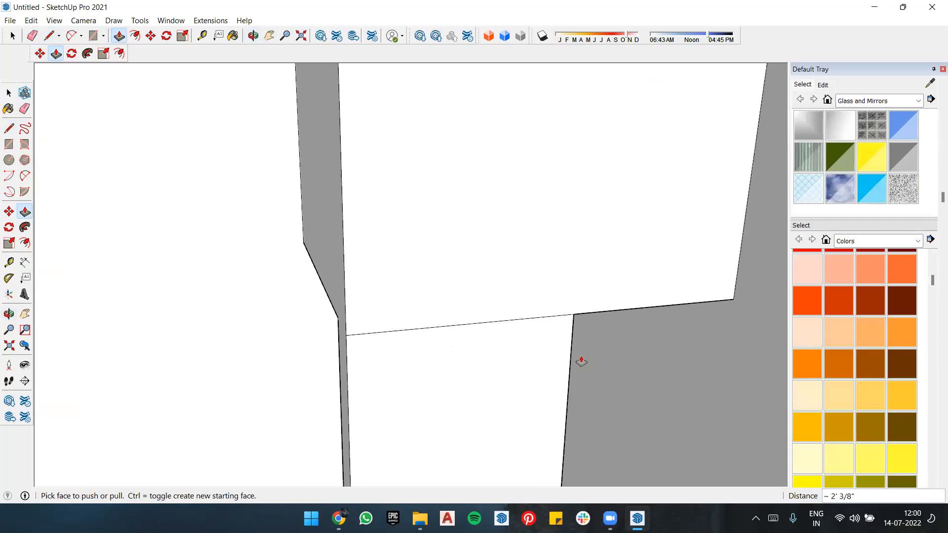
{"action": "key", "text": "e"}
{"action": "mouse_move", "coordinate": [516, 334]}
{"action": "middle_mouse_down"}
{"action": "mouse_move", "coordinate": [362, 326]}
{"action": "mouse_move", "coordinate": [384, 333]}
{"action": "middle_mouse_up"}
{"action": "key", "text": "space"}
{"action": "left_click", "coordinate": [381, 334]}
{"action": "scroll", "coordinate": [135, 339], "scroll_direction": "down", "scroll_amount": 10}
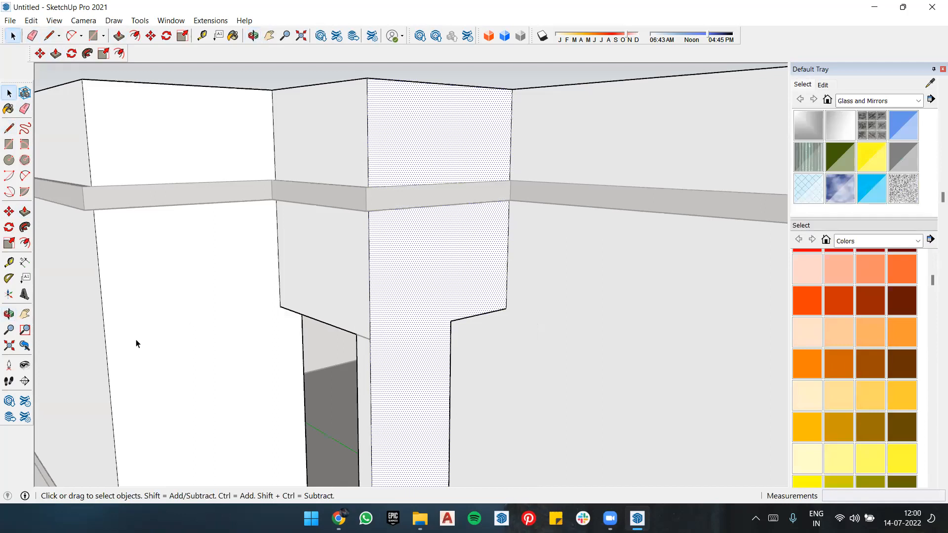
Step: Examine the lintel between the entrance pillar and the adjoining wall from near and far
{"action": "scroll", "coordinate": [368, 337], "scroll_direction": "up", "scroll_amount": 3}
{"action": "key", "text": "r"}
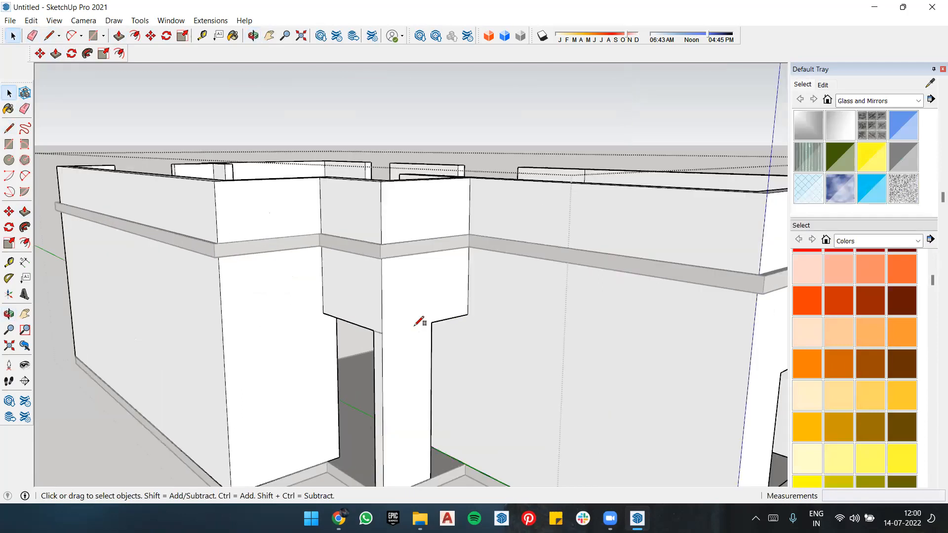
{"action": "scroll", "coordinate": [430, 319], "scroll_direction": "up", "scroll_amount": 5}
{"action": "scroll", "coordinate": [360, 402], "scroll_direction": "down", "scroll_amount": 8}
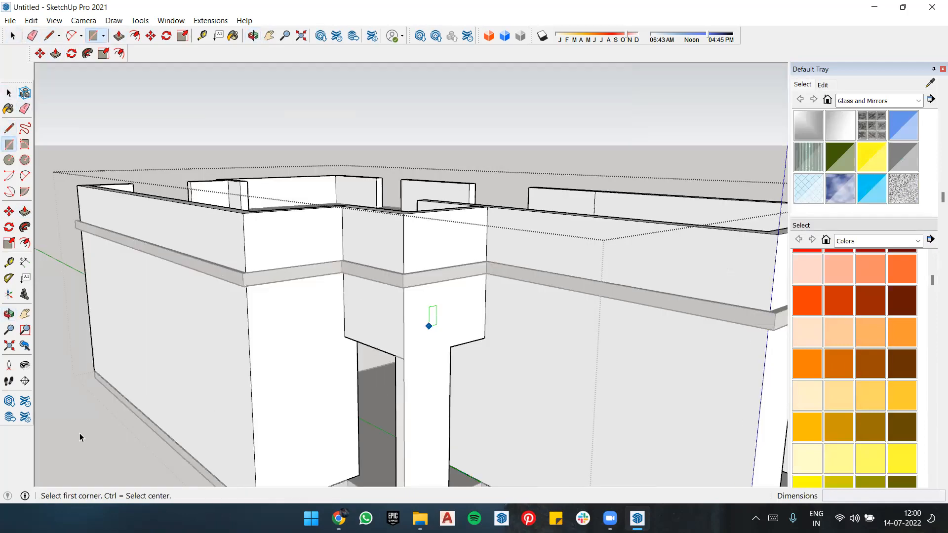
{"action": "key", "text": "space"}
{"action": "key", "text": "Escape"}
{"action": "key", "text": "e"}
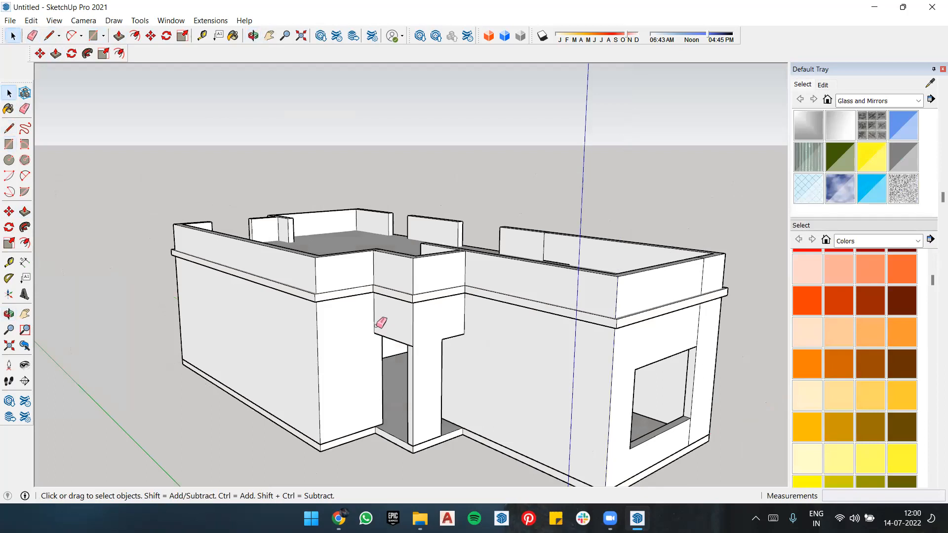
{"action": "scroll", "coordinate": [376, 321], "scroll_direction": "up", "scroll_amount": 6}
{"action": "scroll", "coordinate": [408, 310], "scroll_direction": "down", "scroll_amount": 8}
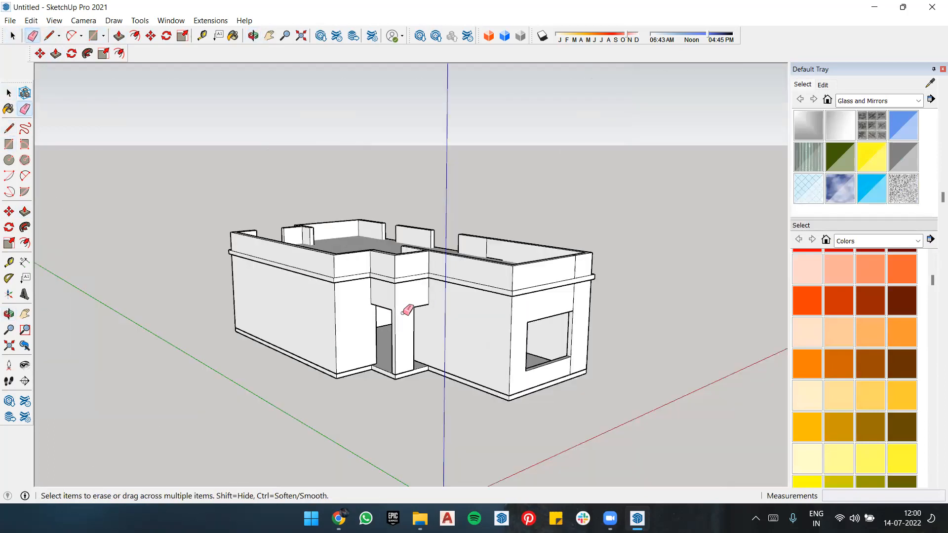
{"action": "scroll", "coordinate": [429, 363], "scroll_direction": "down", "scroll_amount": 2}
{"action": "scroll", "coordinate": [426, 362], "scroll_direction": "up", "scroll_amount": 4}
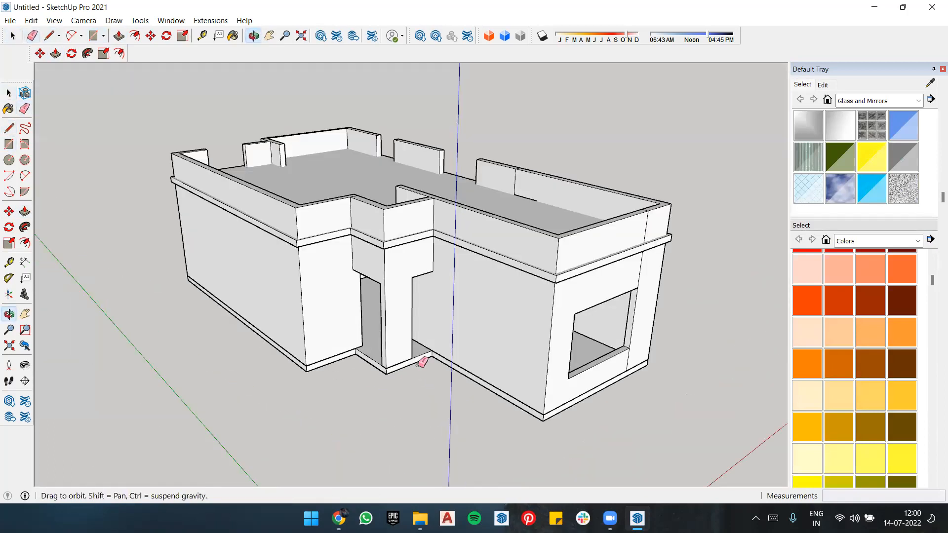
{"action": "scroll", "coordinate": [424, 311], "scroll_direction": "up", "scroll_amount": 6}
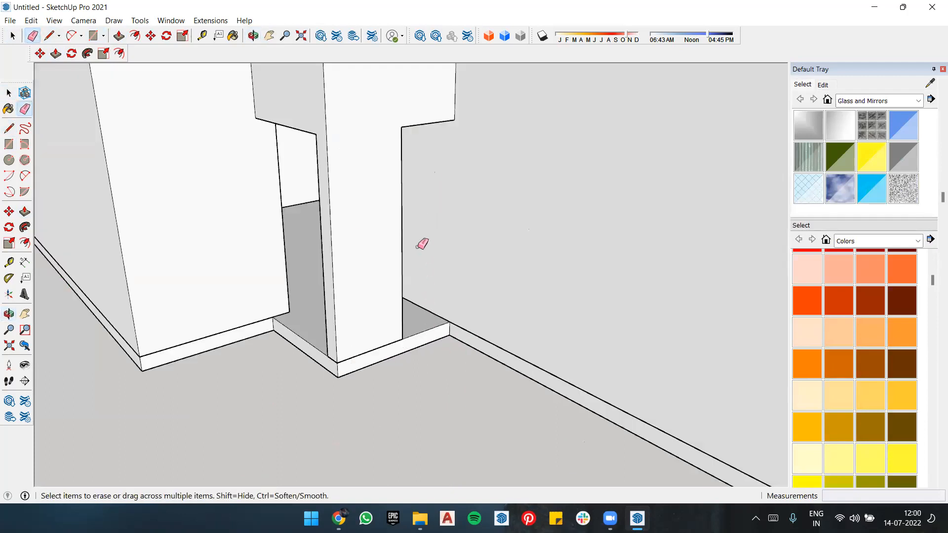
{"action": "scroll", "coordinate": [358, 225], "scroll_direction": "down", "scroll_amount": 6}
{"action": "middle_click_drag", "start_coordinate": [410, 227], "coordinate": [429, 247]}
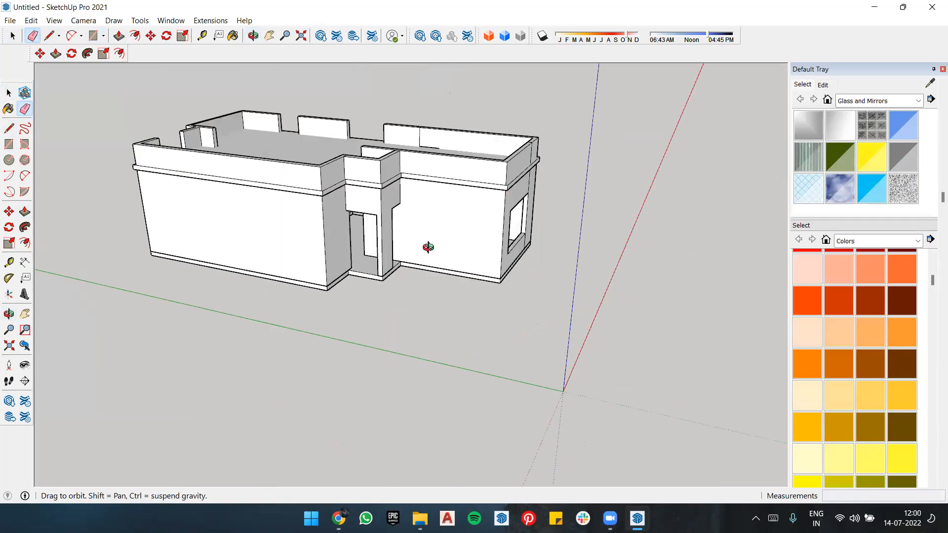
Step: Examine the whole building from the window front, the rear side and above the roof
{"action": "middle_click_drag", "start_coordinate": [112, 243], "coordinate": [644, 233]}
{"action": "middle_click_drag", "start_coordinate": [175, 232], "coordinate": [521, 189]}
{"action": "scroll", "coordinate": [459, 198], "scroll_direction": "up", "scroll_amount": 3}
{"action": "scroll", "coordinate": [514, 246], "scroll_direction": "down", "scroll_amount": 5}
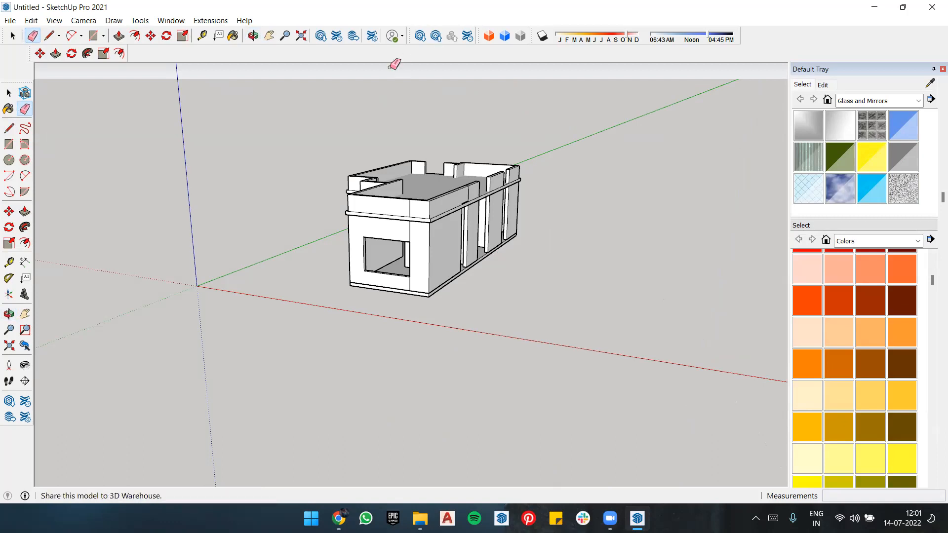
{"action": "mouse_move", "coordinate": [443, 349]}
{"action": "middle_mouse_down"}
{"action": "mouse_move", "coordinate": [541, 393]}
{"action": "mouse_move", "coordinate": [449, 259]}
{"action": "middle_mouse_up"}
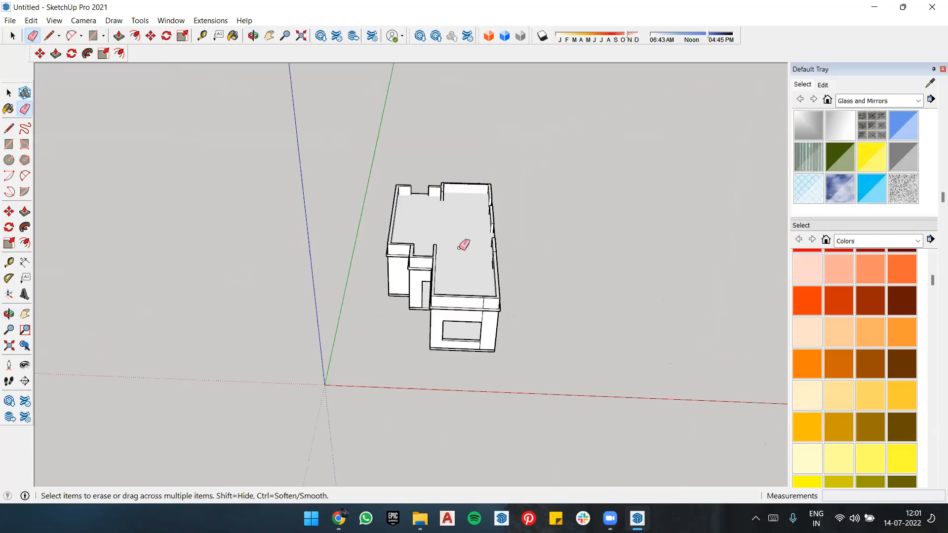
{"action": "key", "text": "space"}
{"action": "left_click_drag", "start_coordinate": [558, 162], "coordinate": [503, 354]}
{"action": "left_click_drag", "start_coordinate": [430, 341], "coordinate": [612, 256]}
{"action": "scroll", "coordinate": [543, 207], "scroll_direction": "down", "scroll_amount": 2}
{"action": "middle_click_drag", "start_coordinate": [453, 252], "coordinate": [433, 184]}
{"action": "scroll", "coordinate": [469, 170], "scroll_direction": "up", "scroll_amount": 5}
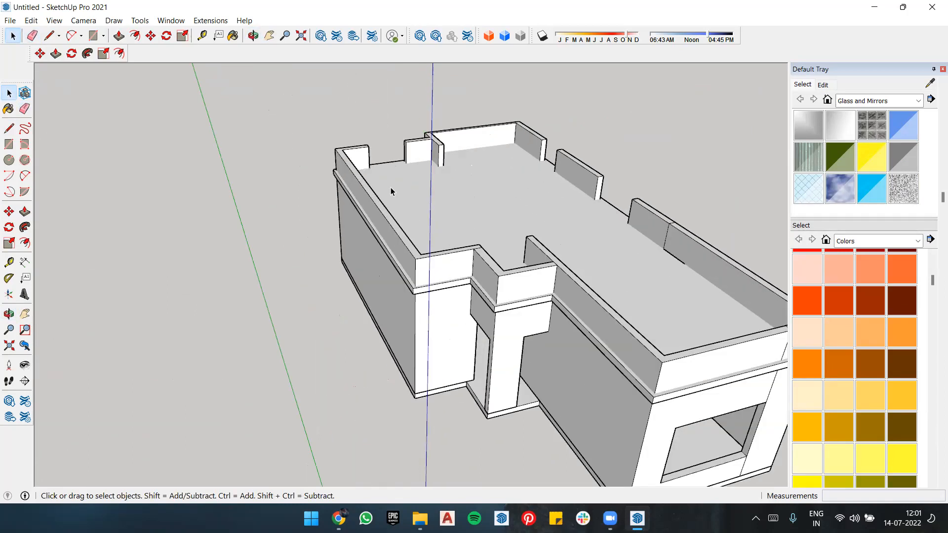
Step: Draw an upright 3'3" by 7'3" rectangle from the origin along the red axis, beside the building
{"action": "middle_click_drag", "start_coordinate": [565, 209], "coordinate": [533, 185]}
{"action": "scroll", "coordinate": [396, 175], "scroll_direction": "down", "scroll_amount": 4}
{"action": "scroll", "coordinate": [501, 182], "scroll_direction": "down", "scroll_amount": 2}
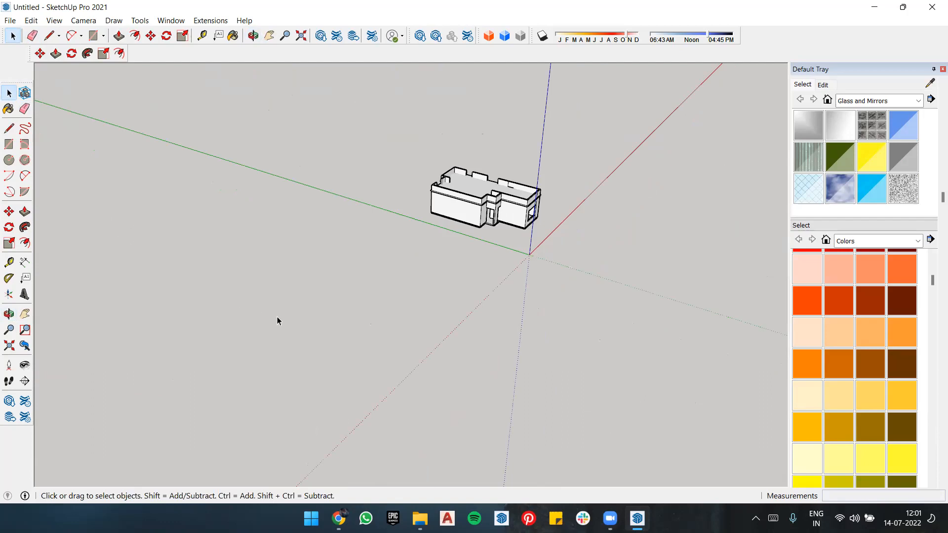
{"action": "key", "text": "r"}
{"action": "middle_click_drag", "start_coordinate": [376, 267], "coordinate": [414, 277]}
{"action": "scroll", "coordinate": [435, 289], "scroll_direction": "up", "scroll_amount": 3}
{"action": "scroll", "coordinate": [414, 279], "scroll_direction": "up", "scroll_amount": 4}
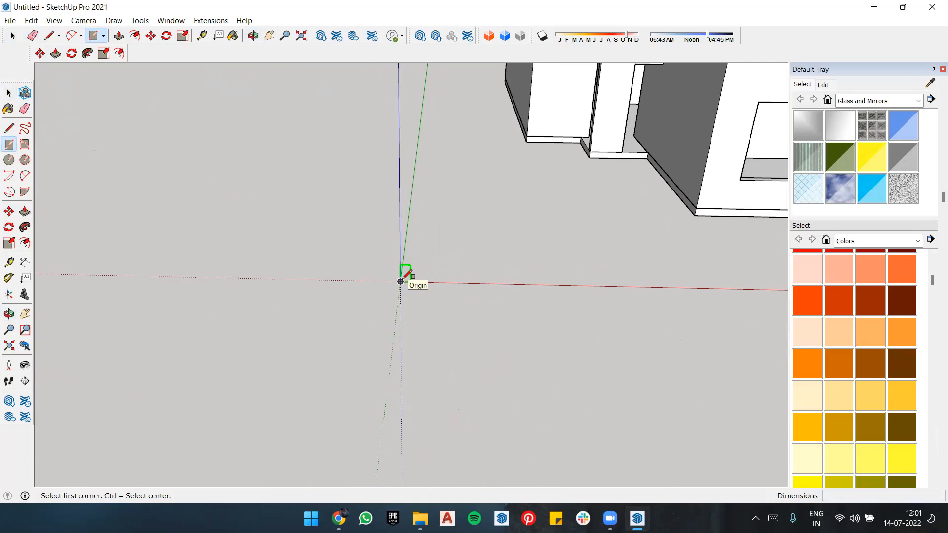
{"action": "left_click", "coordinate": [400, 281]}
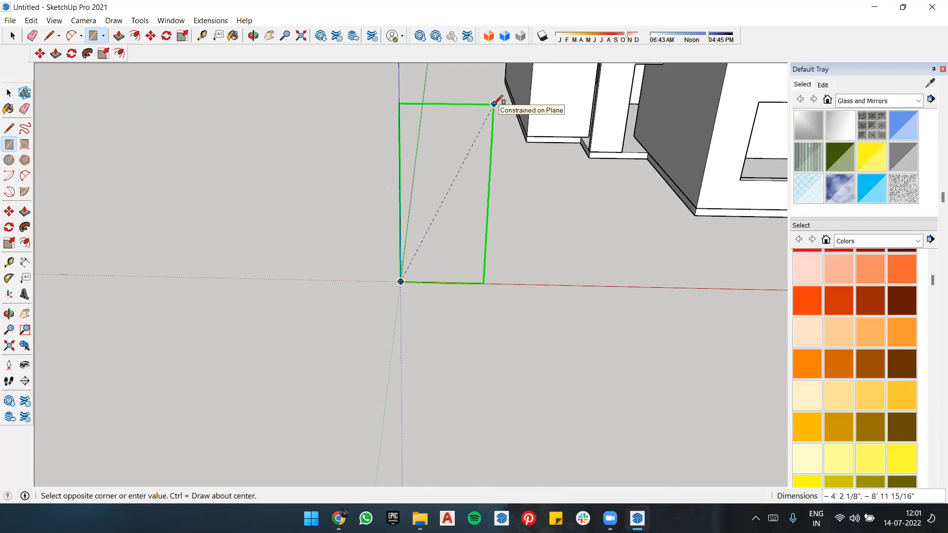
{"action": "type", "text": "3'3\",7'3"}
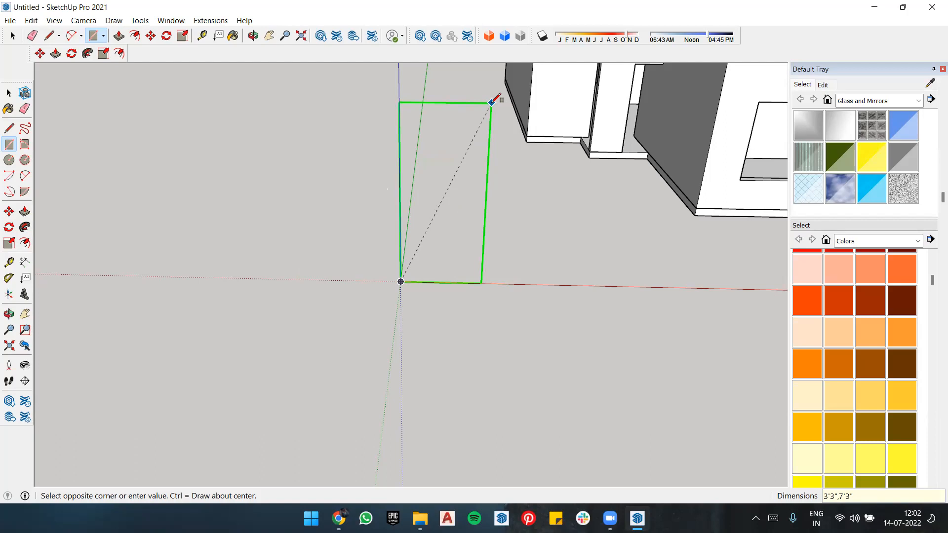
{"action": "key", "text": "Return"}
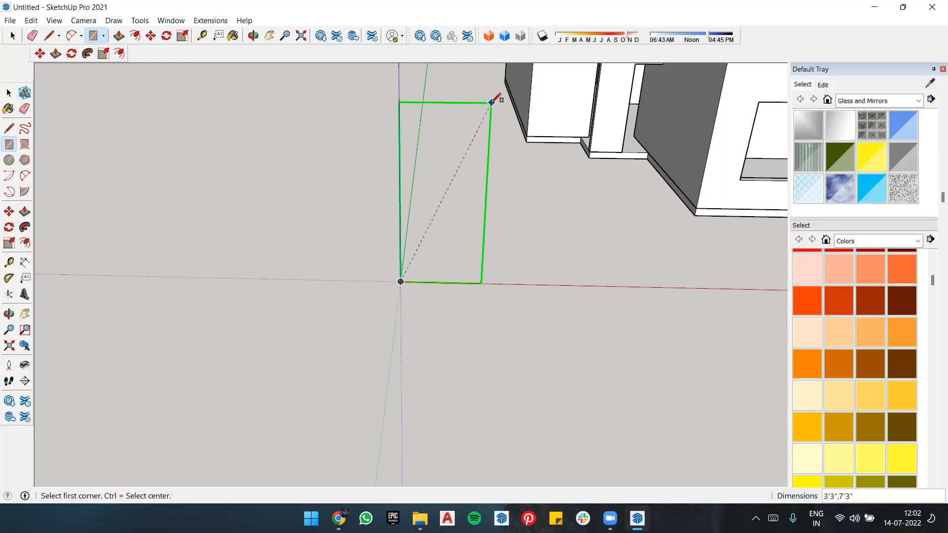
{"action": "scroll", "coordinate": [500, 145], "scroll_direction": "down", "scroll_amount": 3}
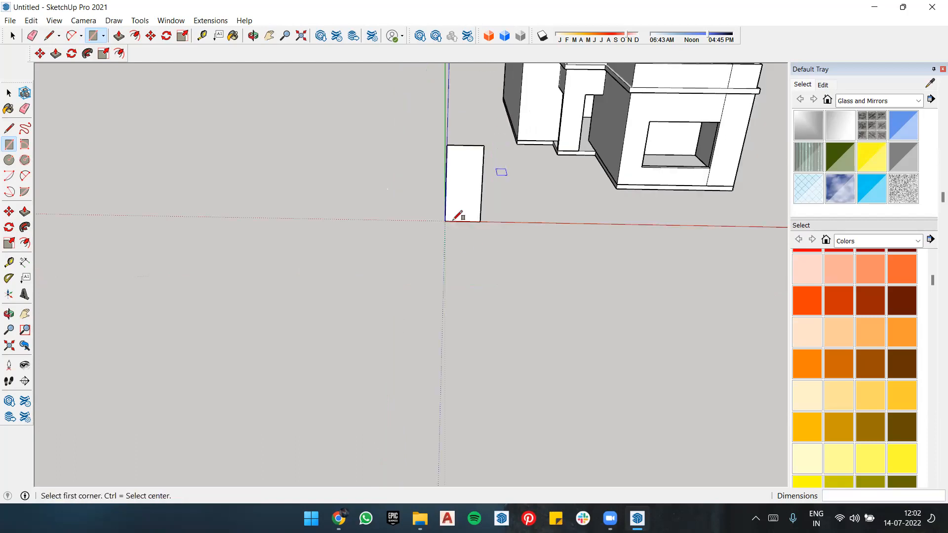
{"action": "scroll", "coordinate": [501, 182], "scroll_direction": "up", "scroll_amount": 3}
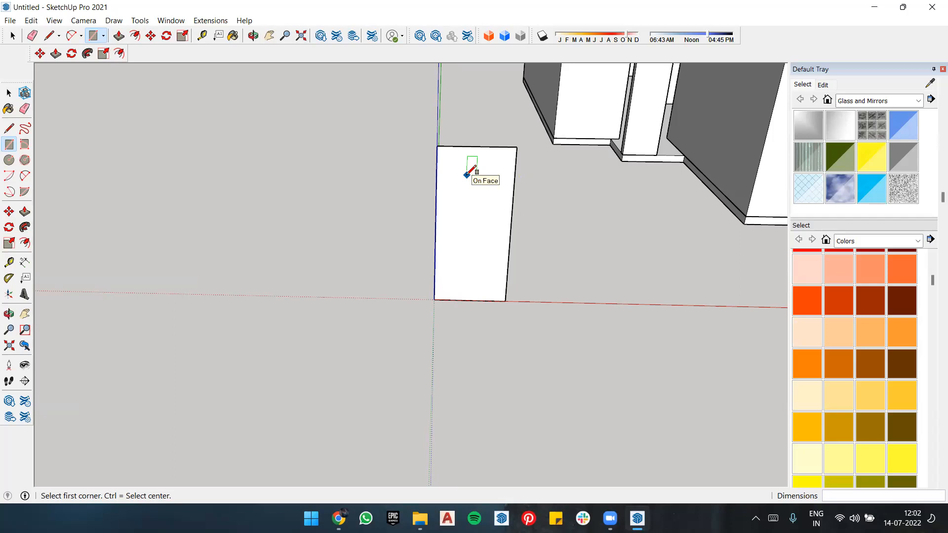
Step: Delete the entire upright rectangle standing at the origin, including its face and edges
{"action": "key", "text": "space"}
{"action": "left_click_drag", "start_coordinate": [533, 145], "coordinate": [371, 328]}
{"action": "key", "text": "Delete"}
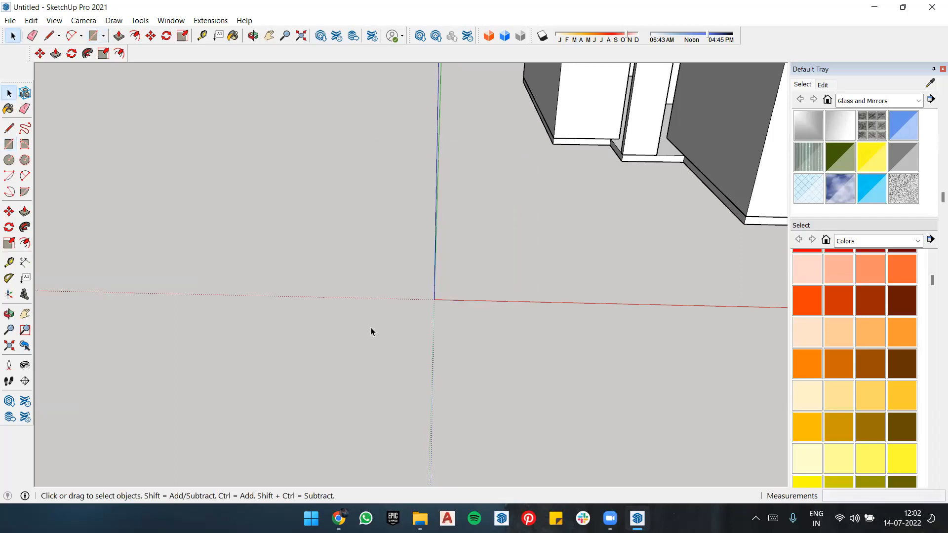